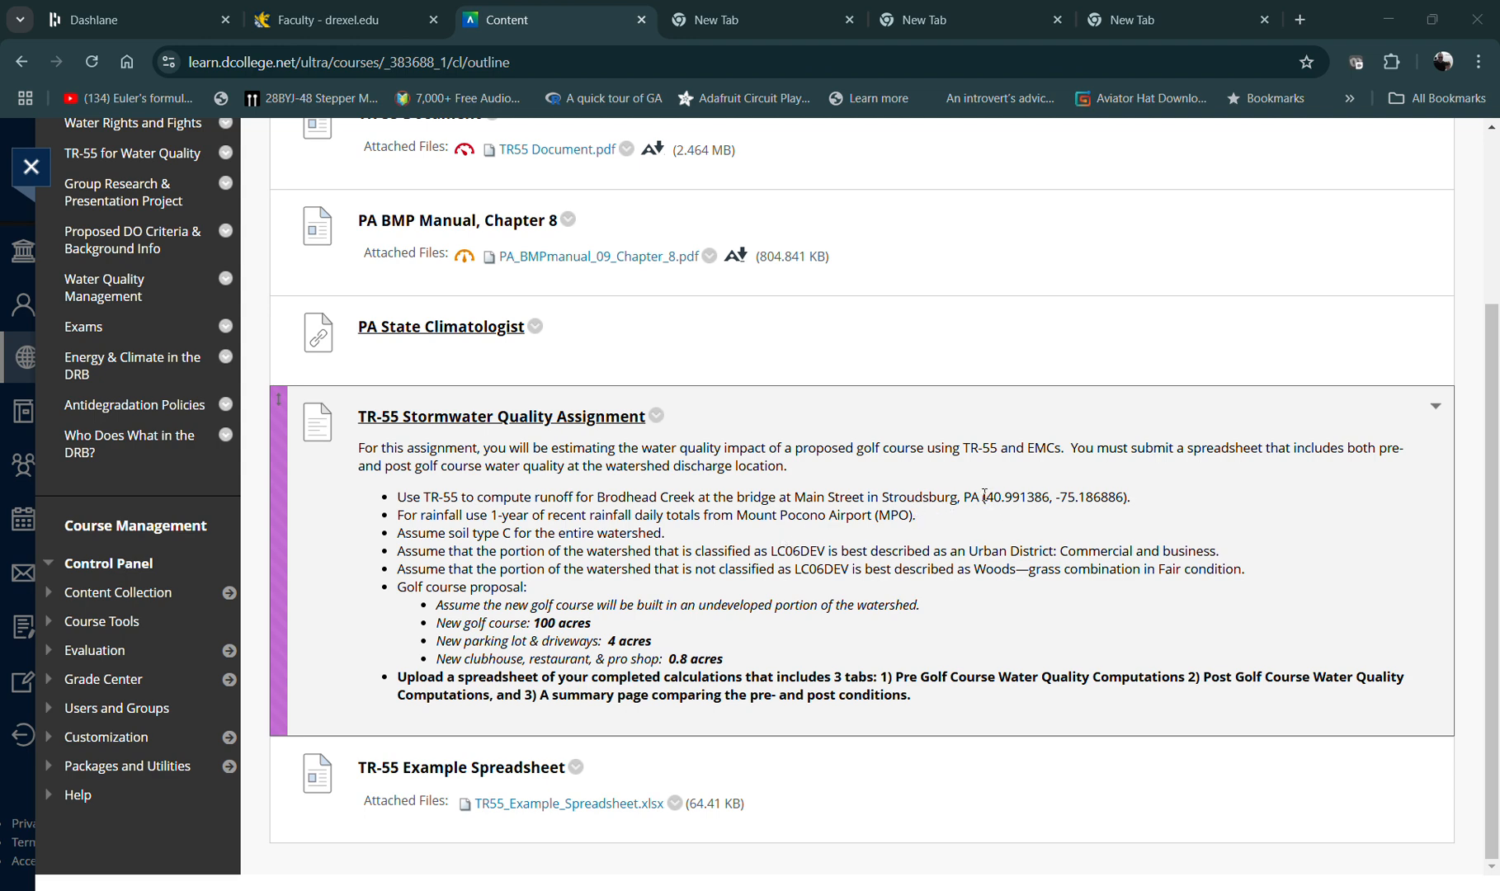
Highlight the Brodhead Creek coordinates in the assignment, and open the USGS StreamStats mapping application in another browser tab
drag(990, 498, 1110, 494)
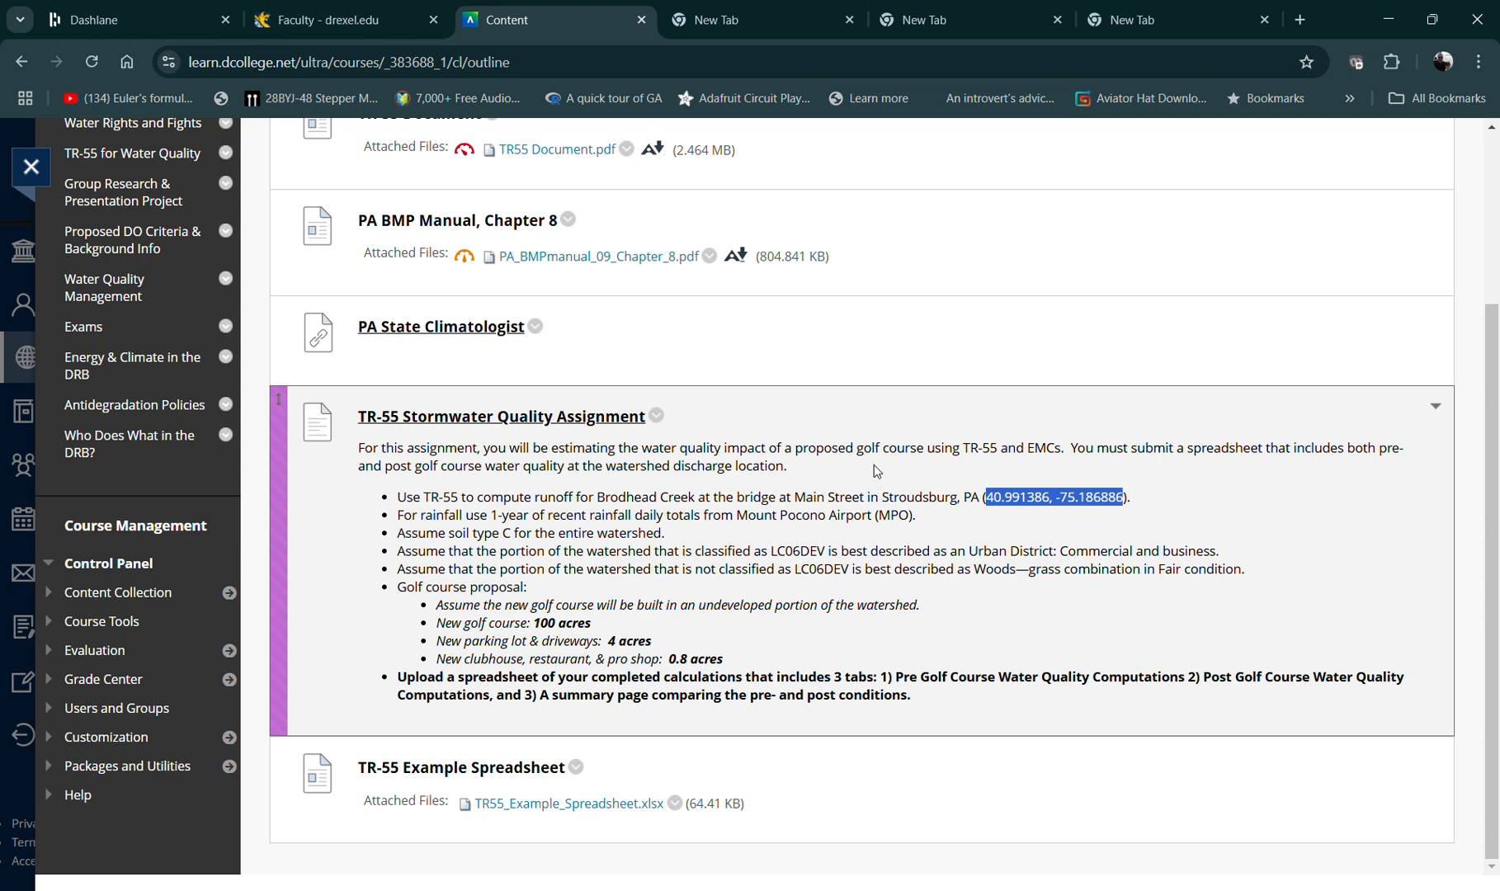
click(967, 17)
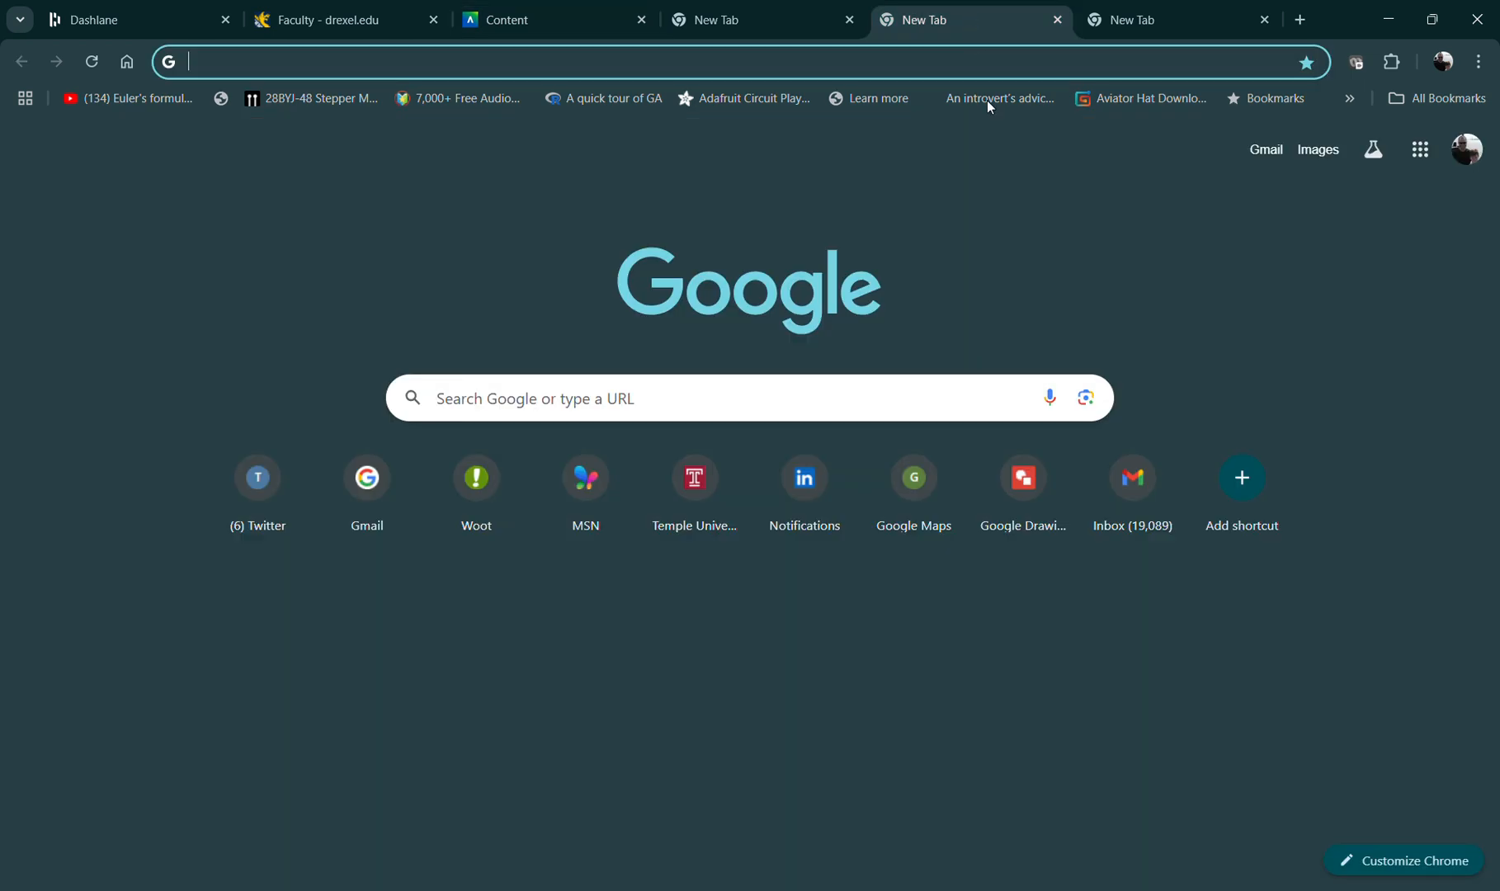
text(streams)
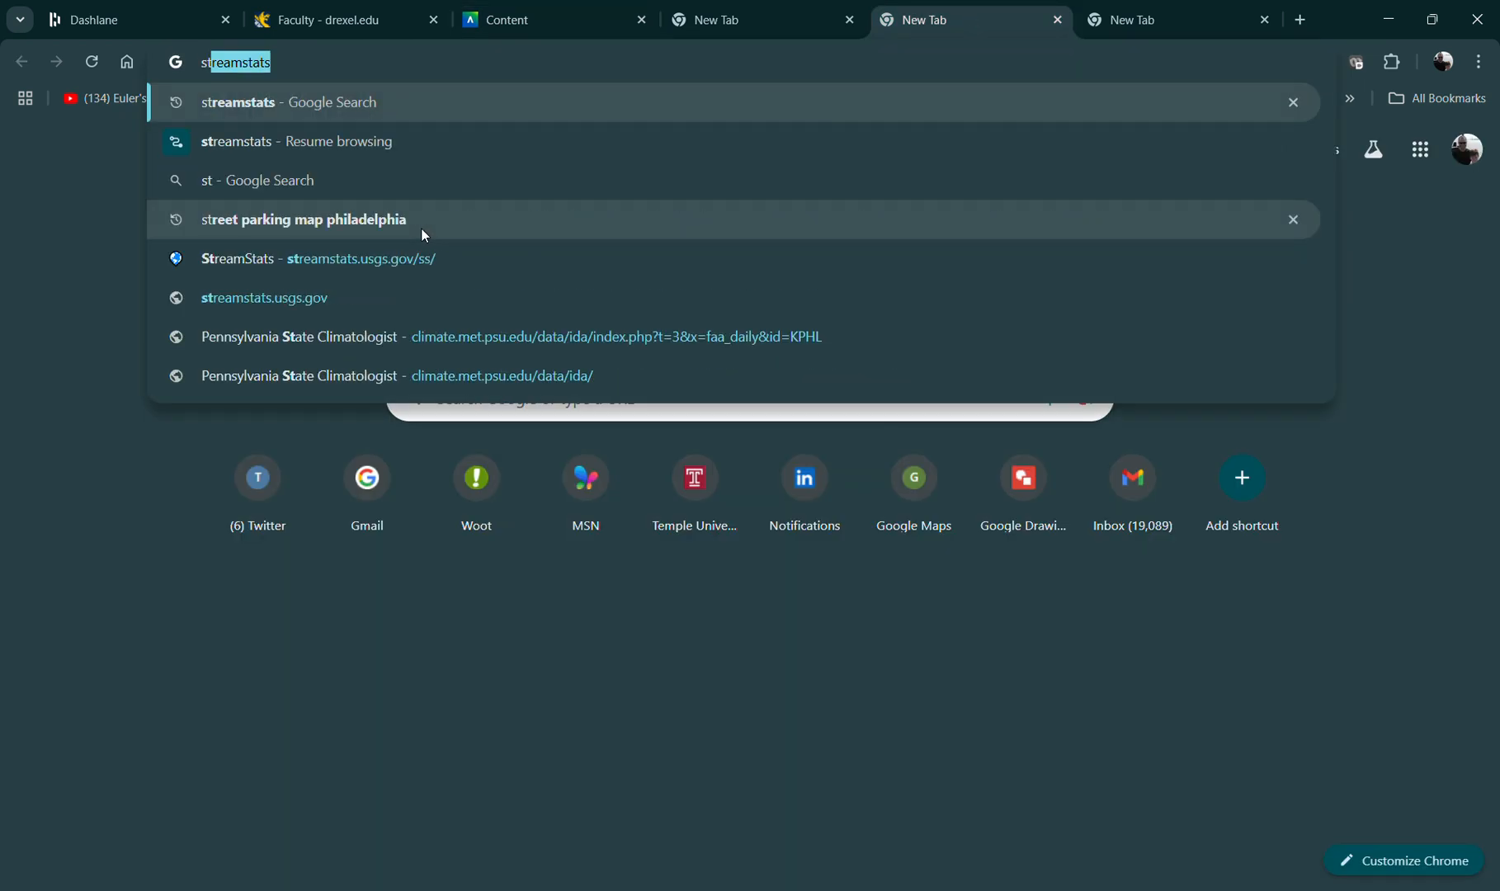
text(t)
key(Return)
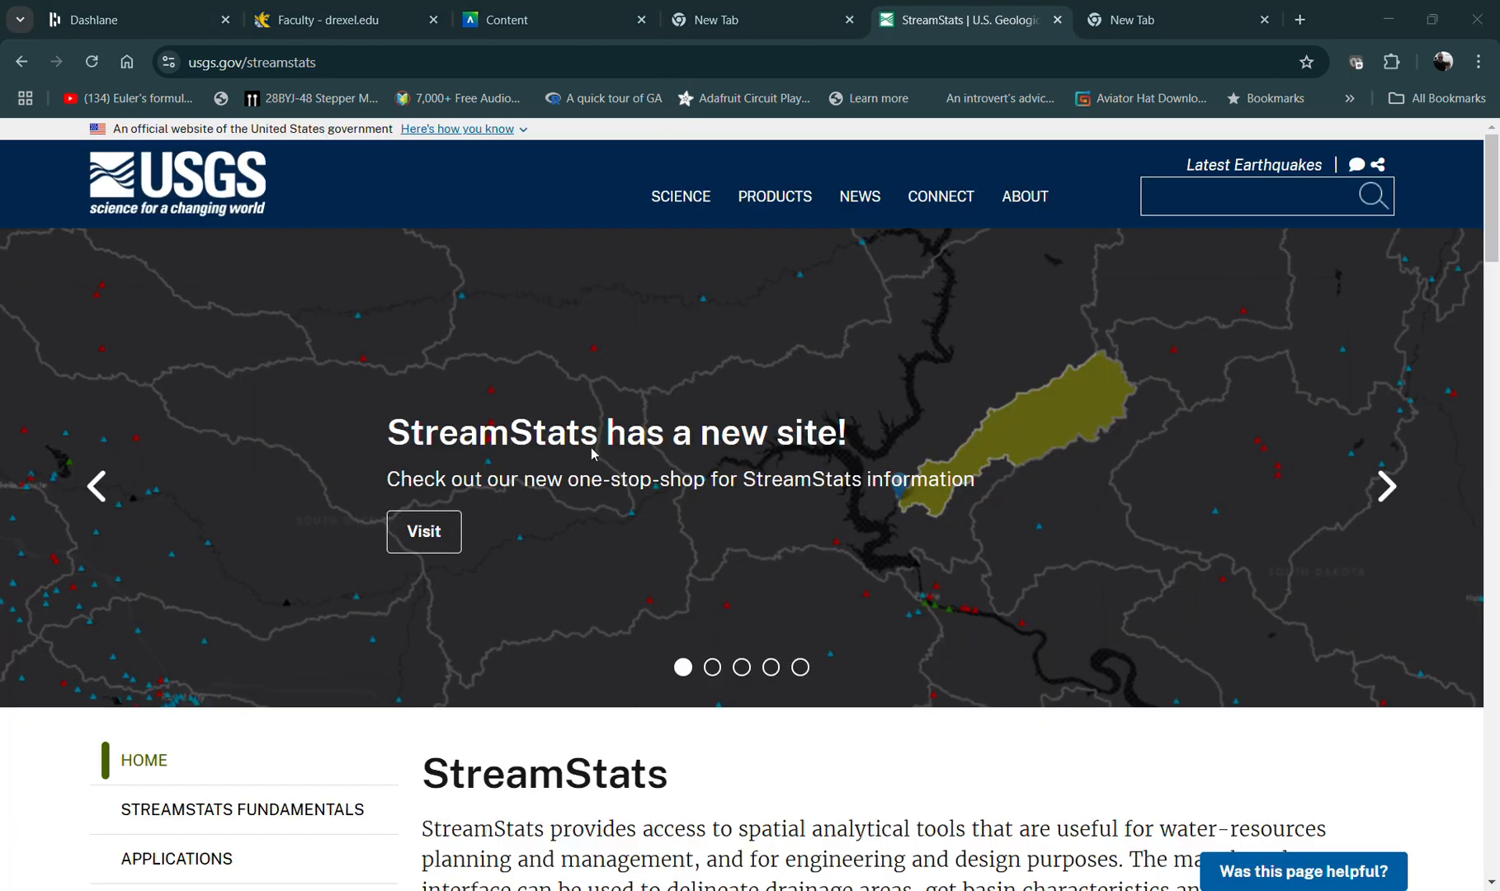
click(434, 528)
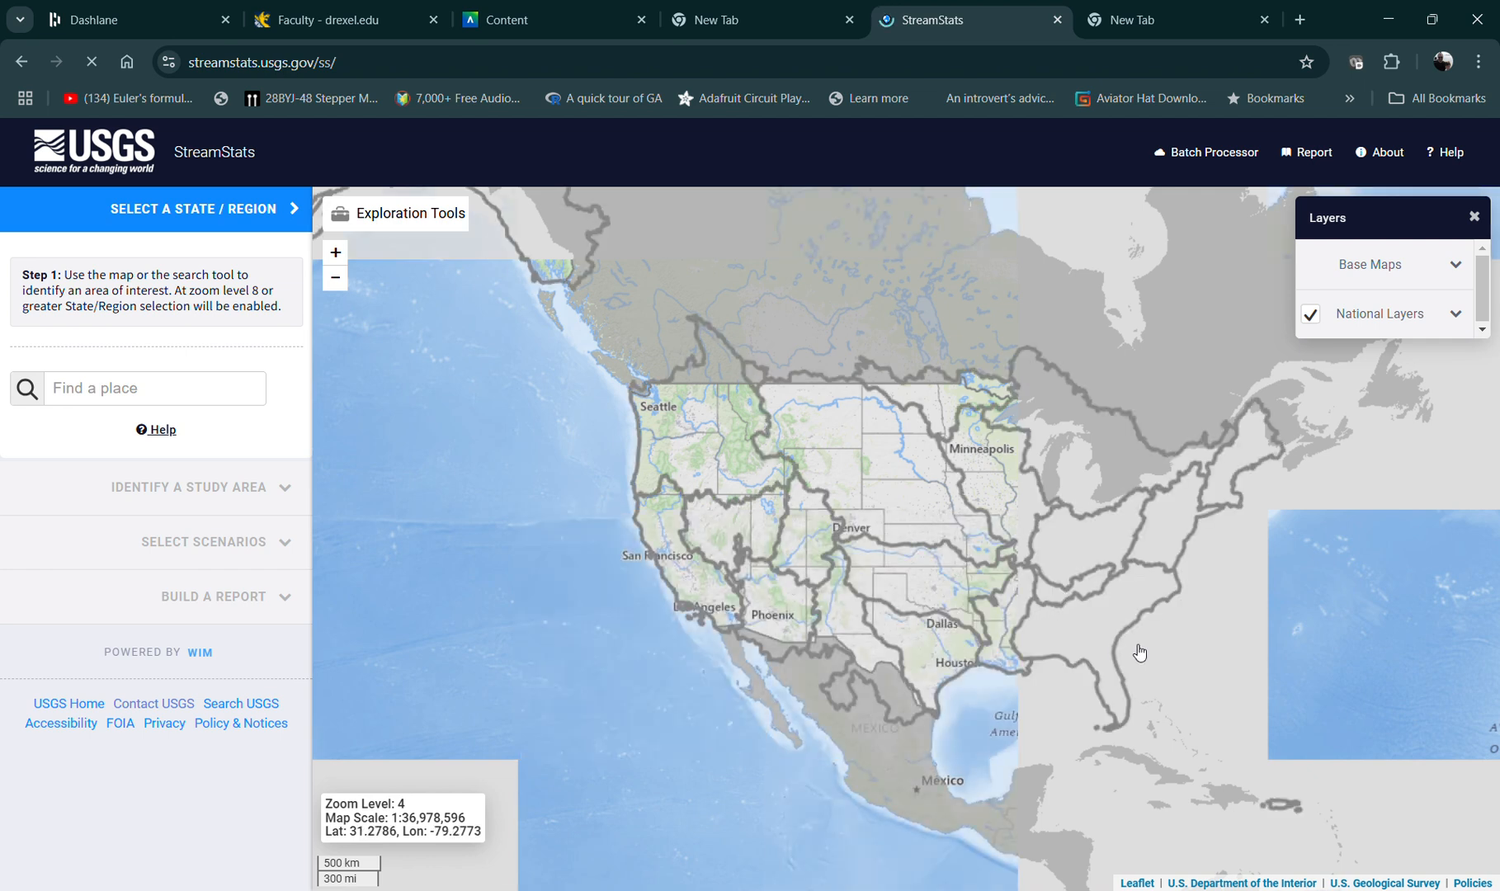
Locate the Easton area along the Delaware River on the map and choose Delaware River Basin as the regional study area
drag(1140, 653, 794, 555)
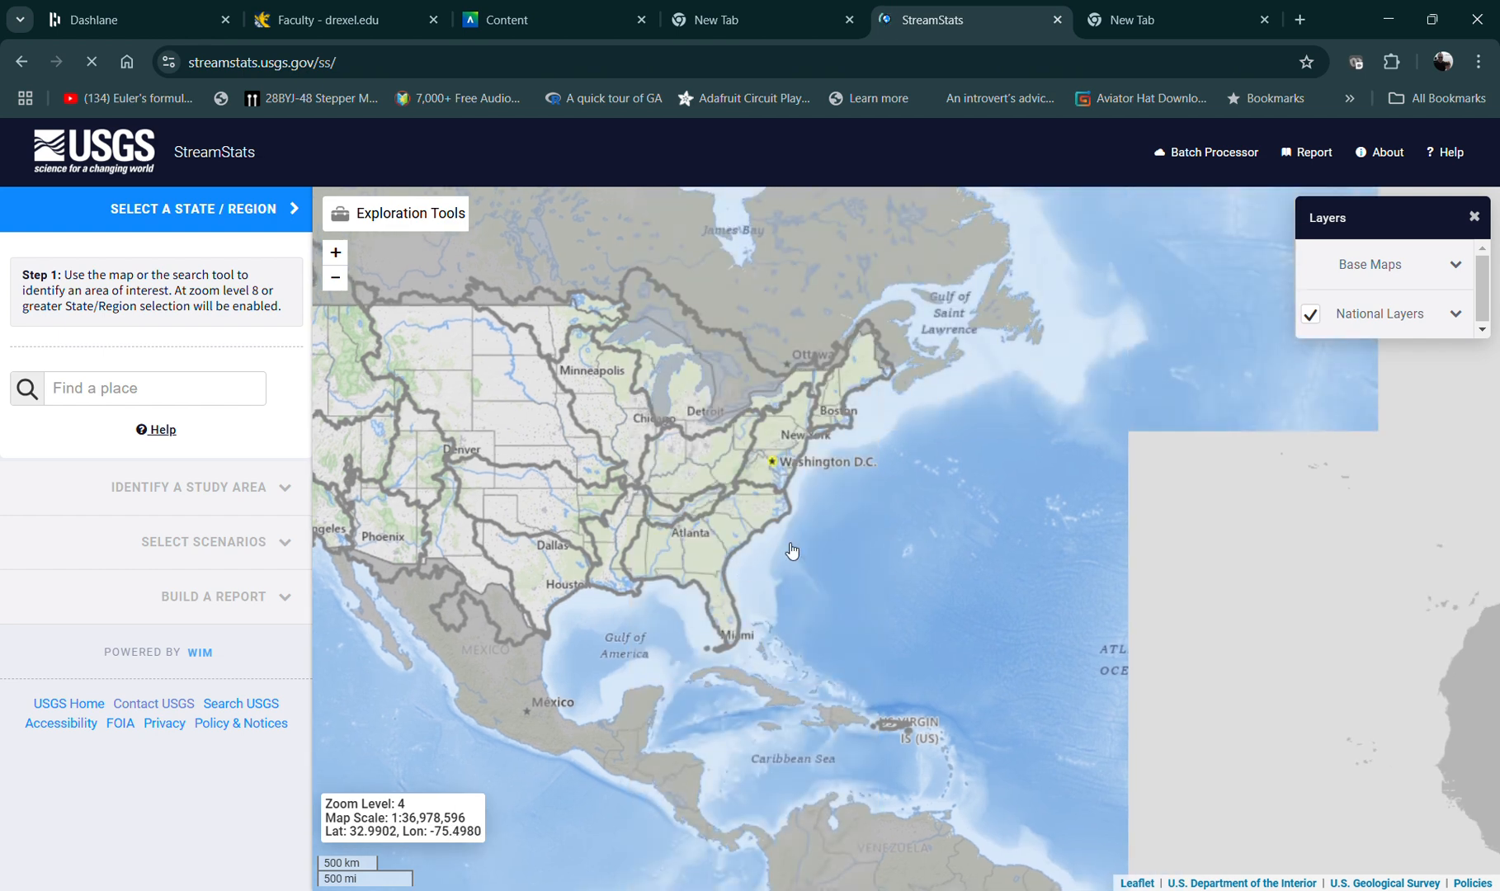
scroll(792, 551, up, 3)
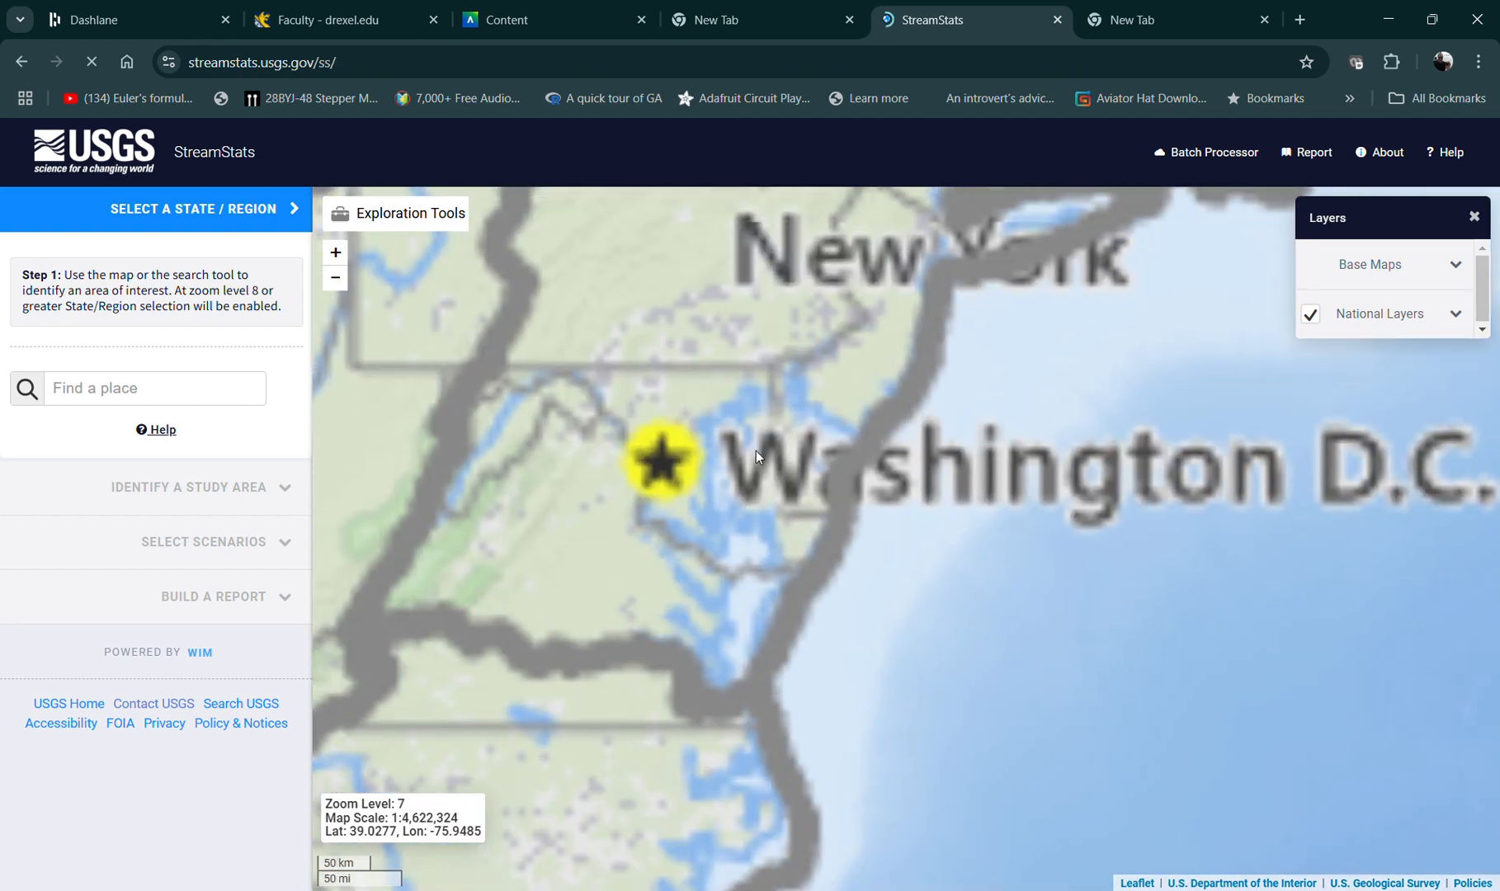
drag(756, 449, 837, 664)
scroll(831, 630, up, 2)
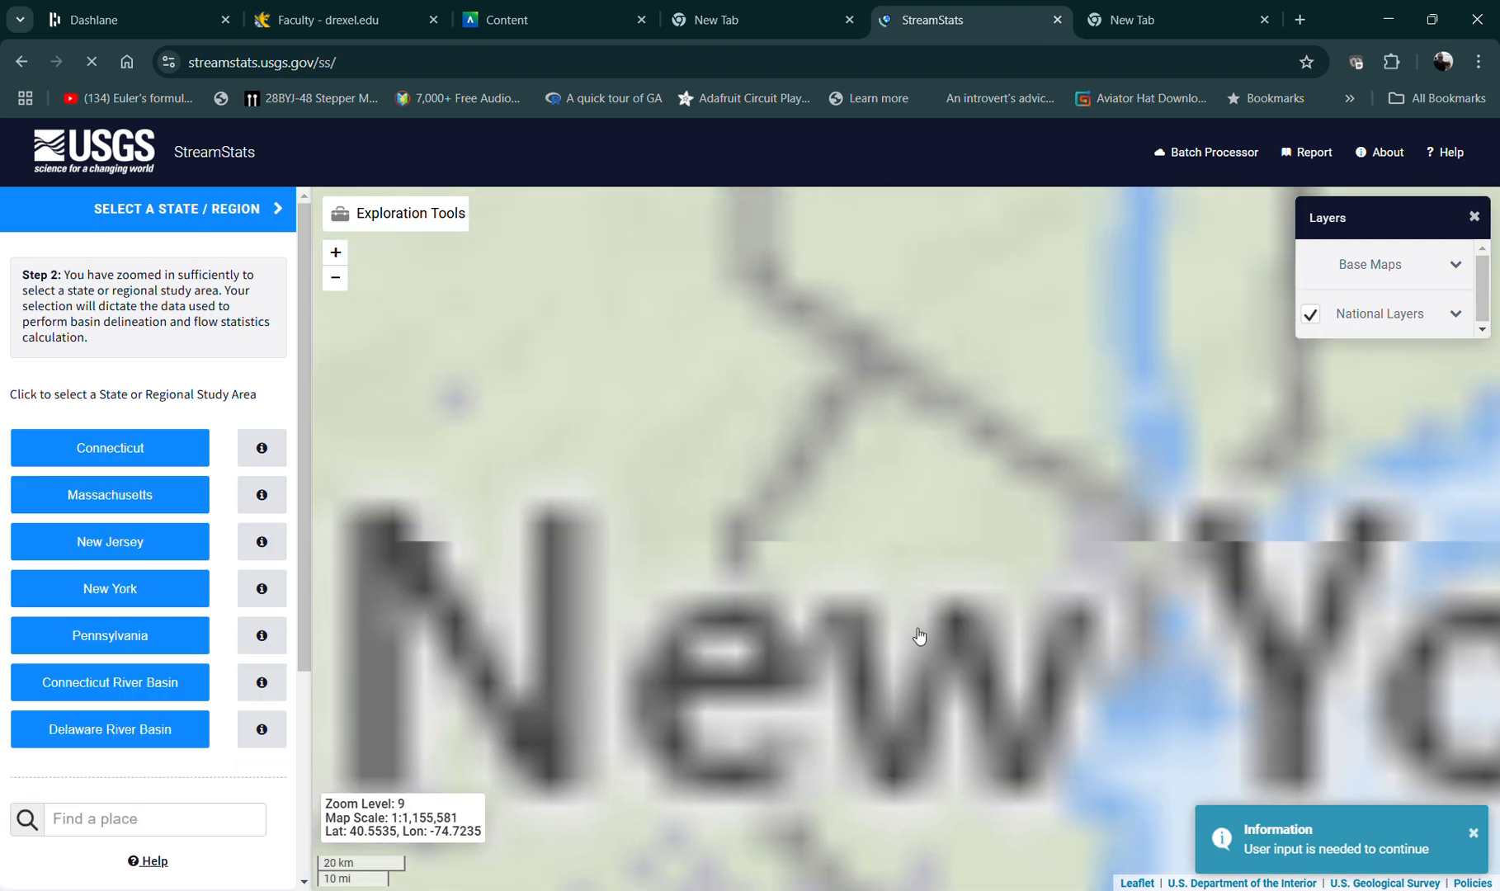
drag(841, 540, 873, 413)
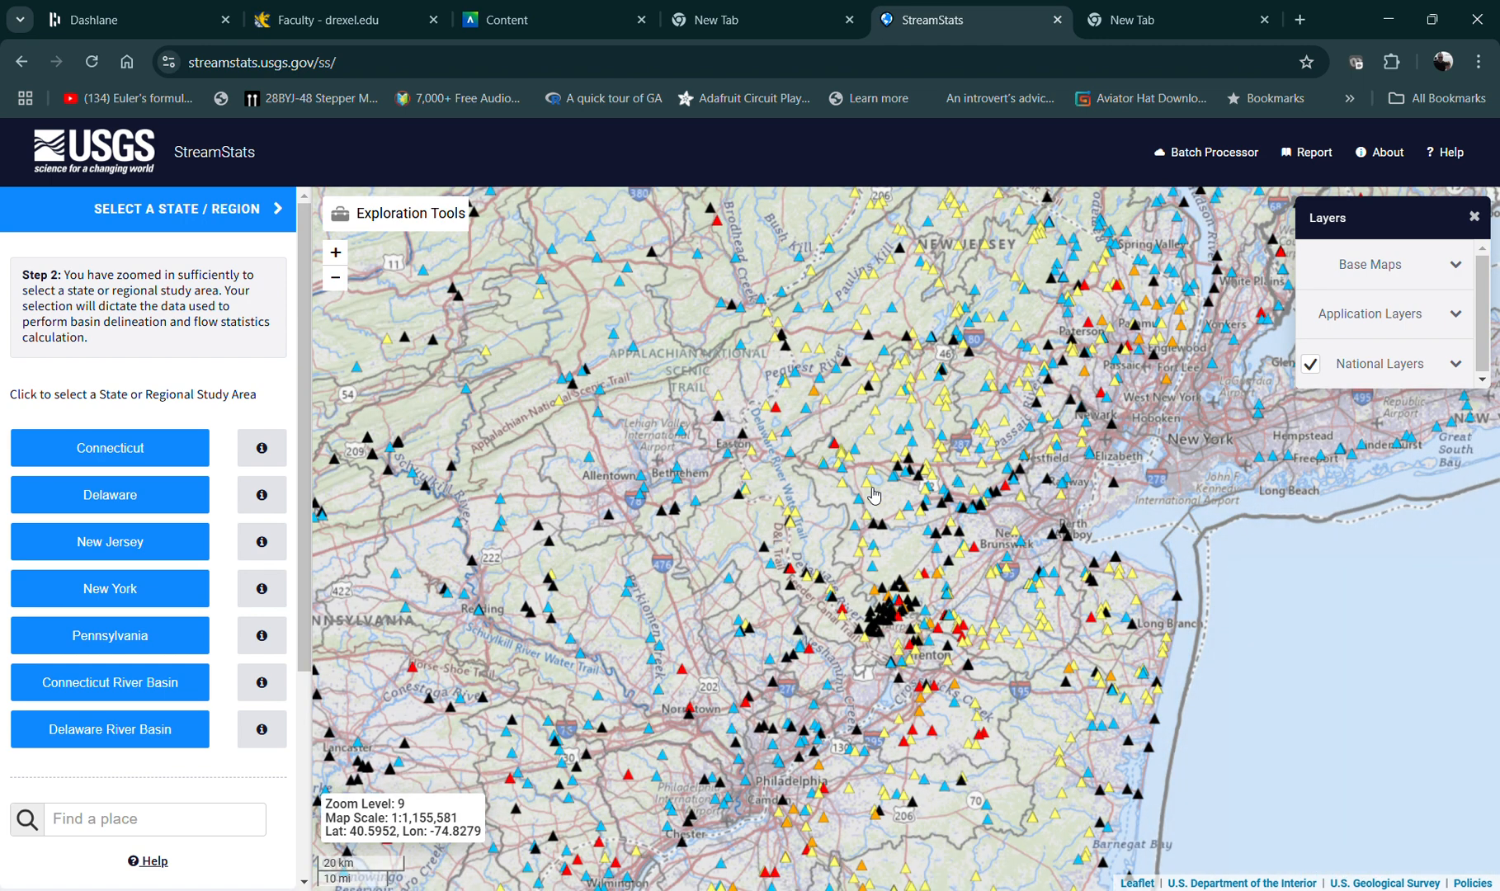
drag(841, 468, 883, 562)
scroll(835, 498, up, 1)
scroll(763, 521, up, 1)
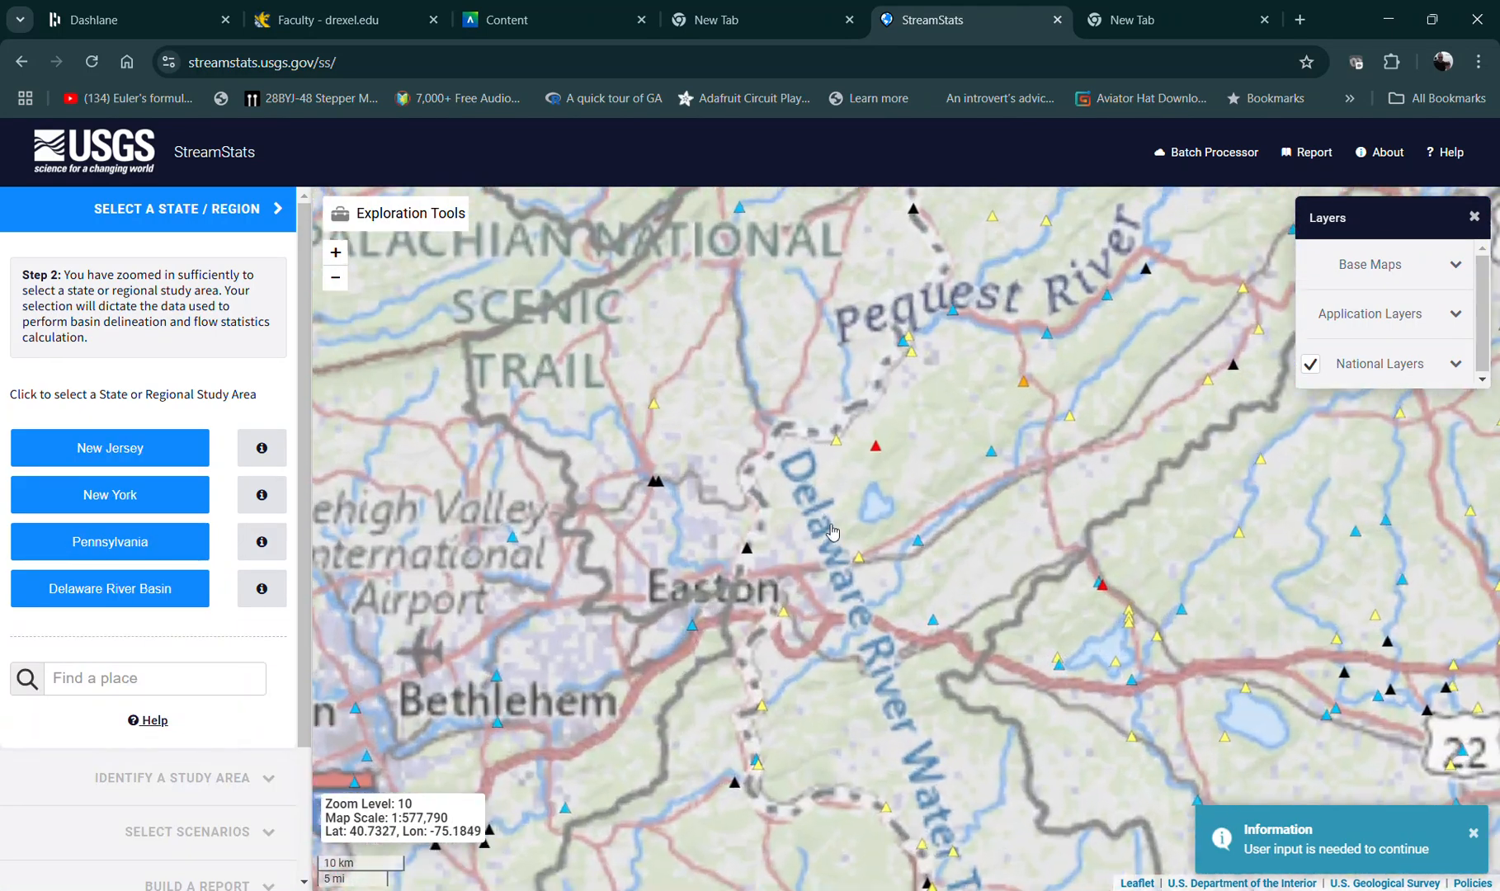
scroll(904, 615, up, 1)
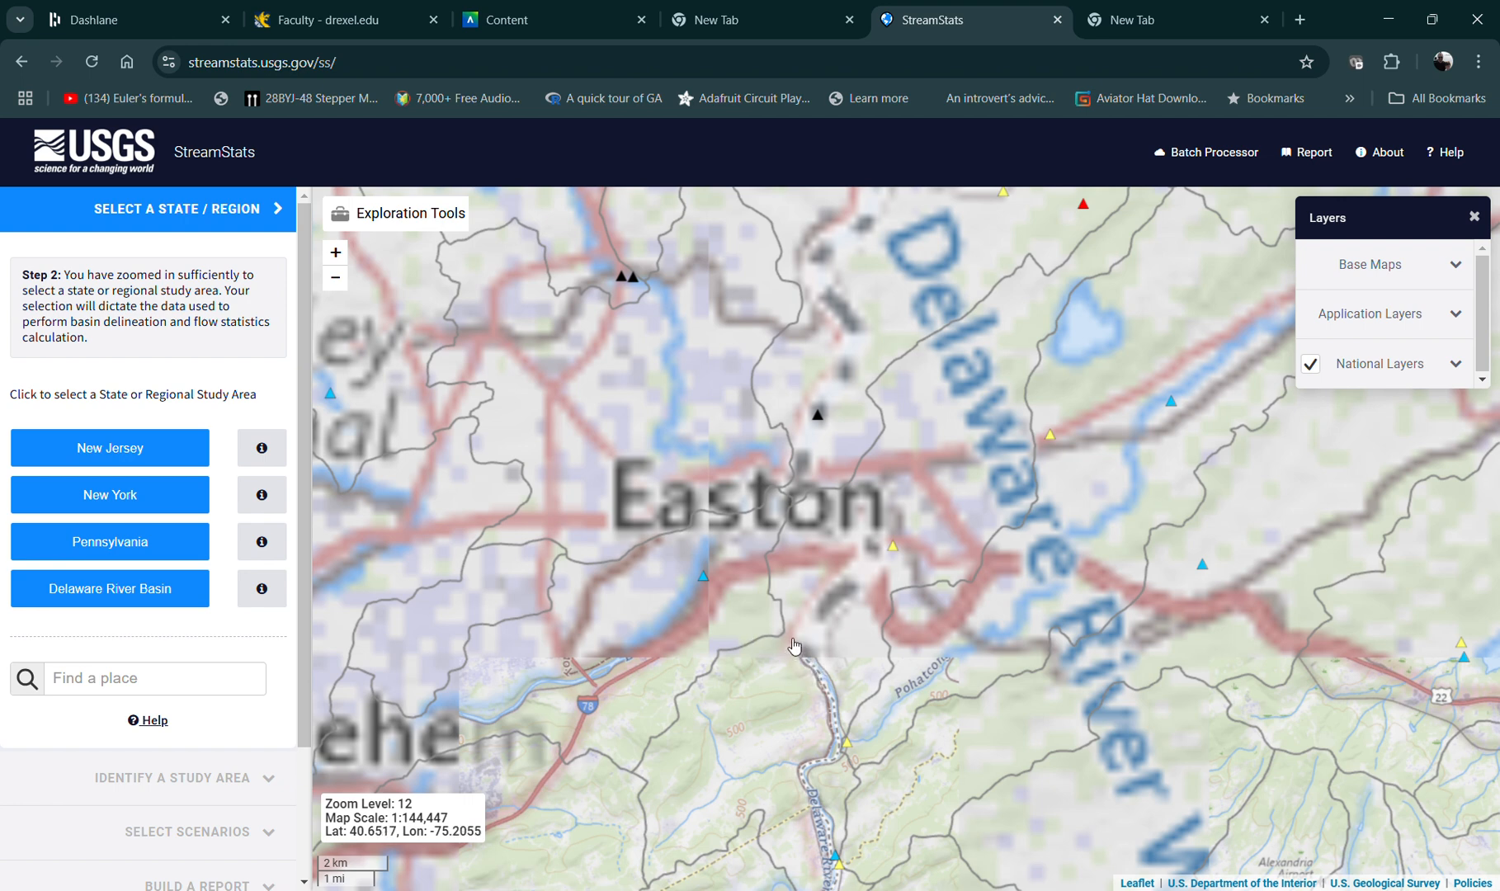
click(104, 590)
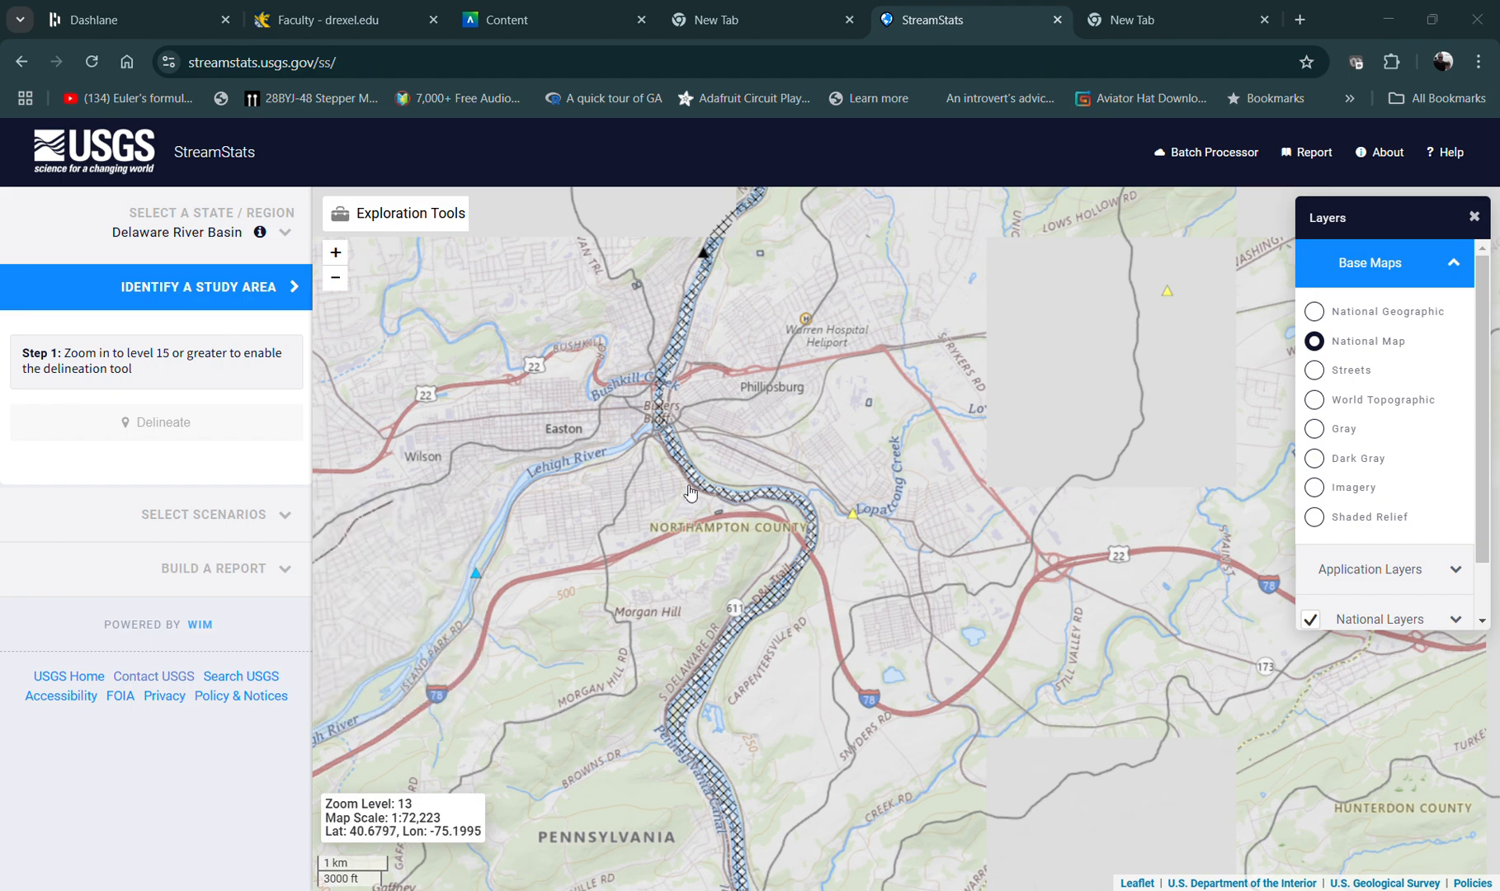
Delineate the basin of Lopatcong Creek from a stream cell just above its mouth at the Delaware River, near Sawmill St
drag(810, 477, 631, 490)
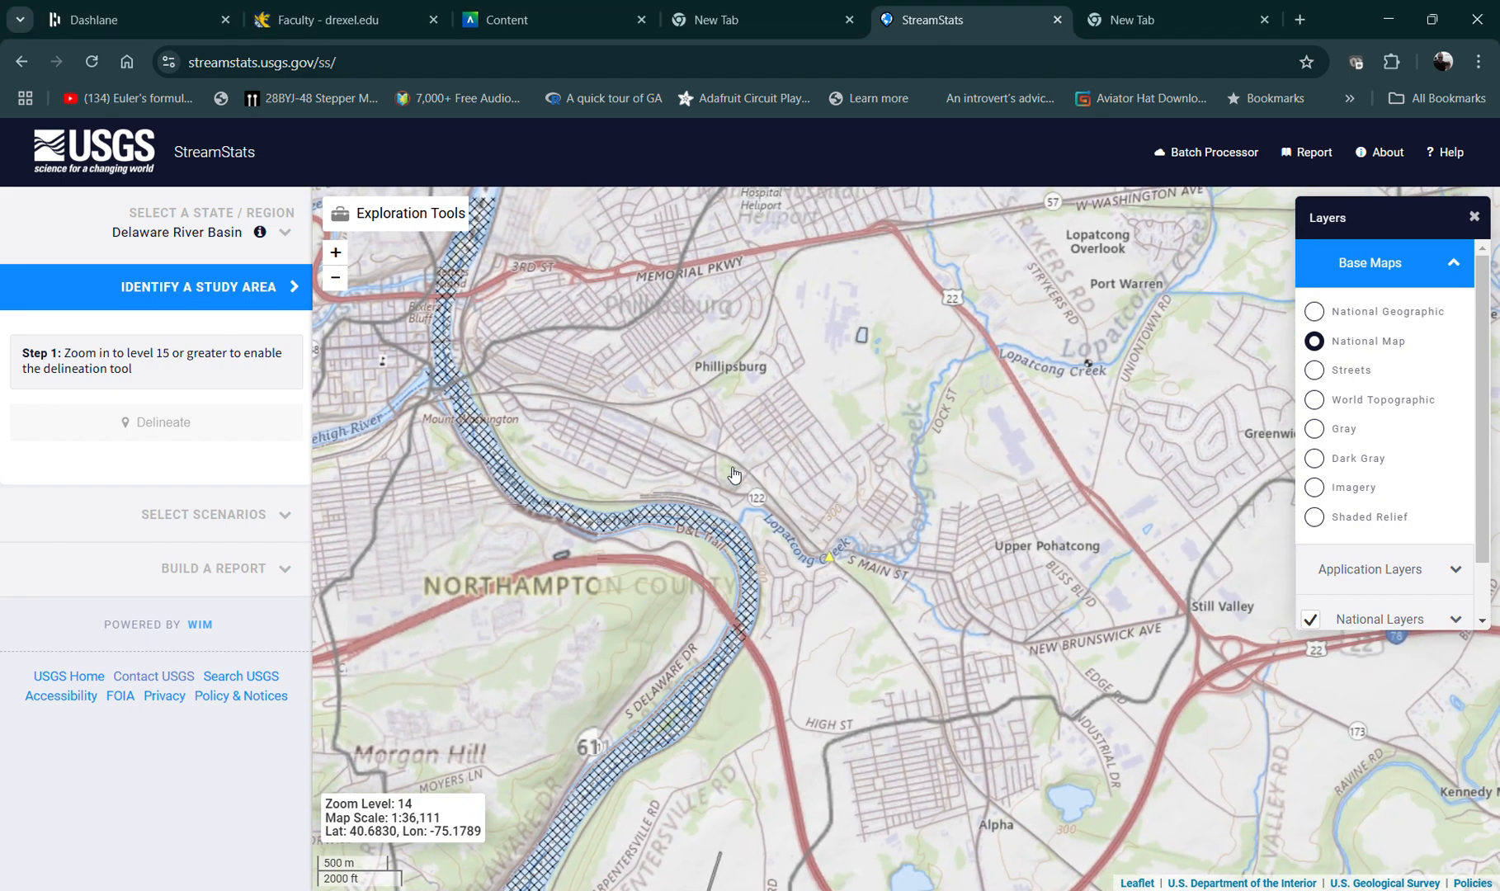
drag(839, 614, 806, 612)
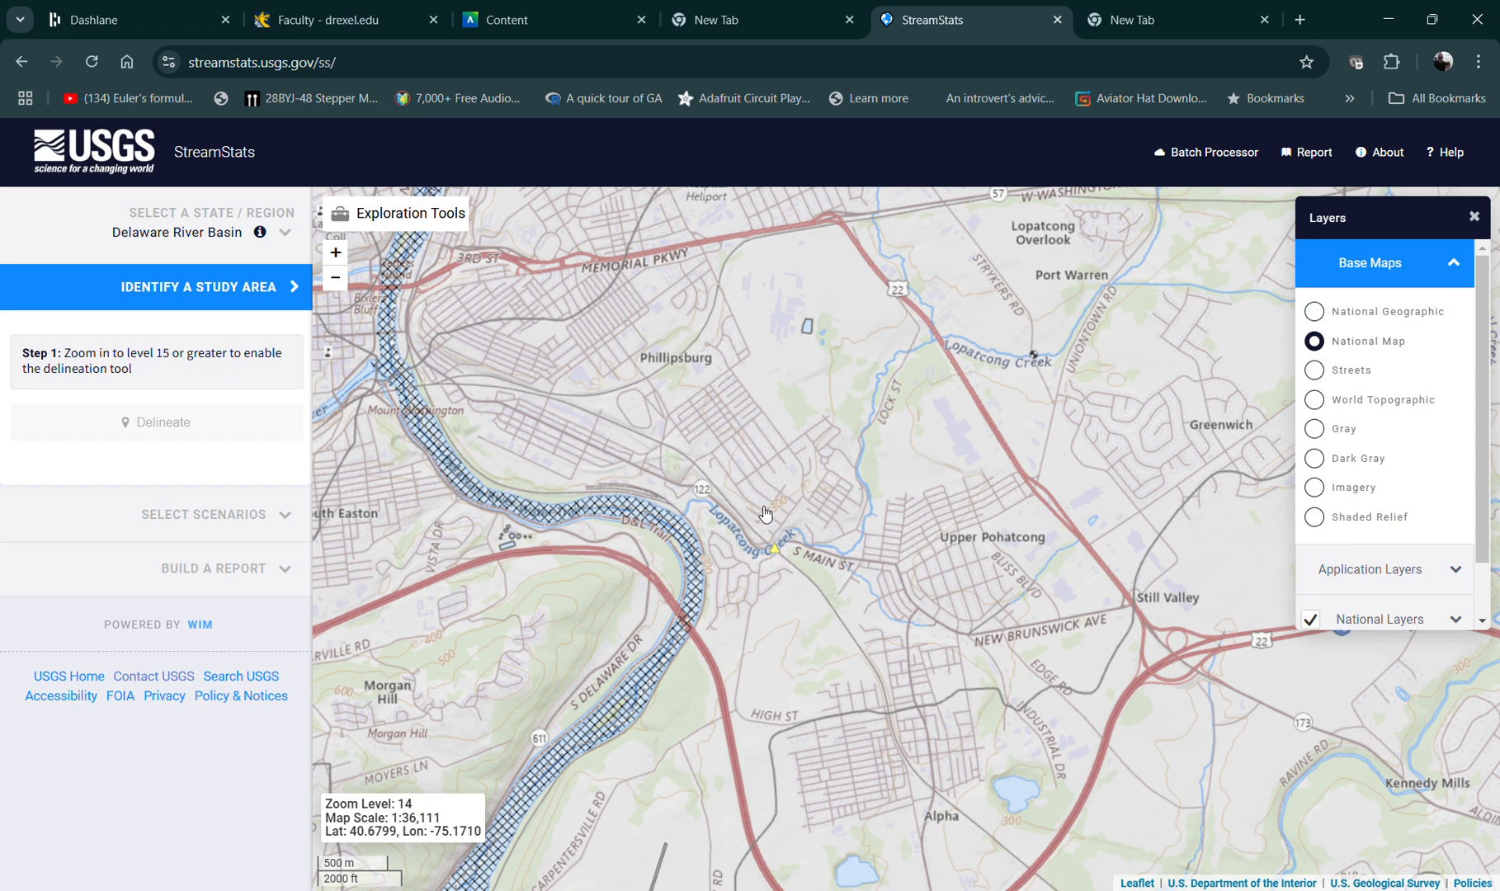
scroll(786, 495, up, 1)
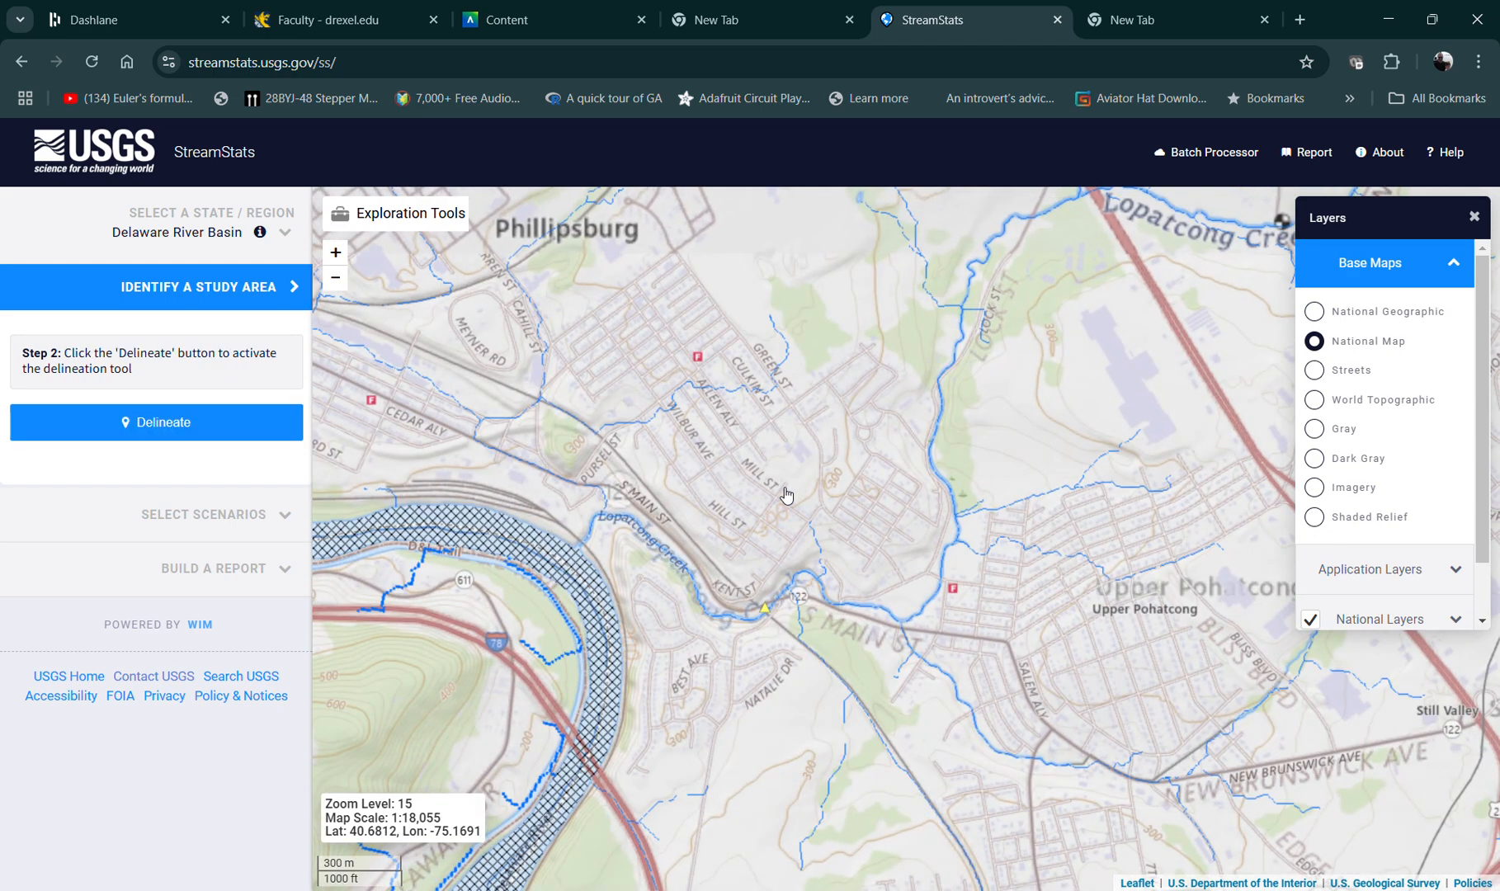
scroll(786, 495, up, 1)
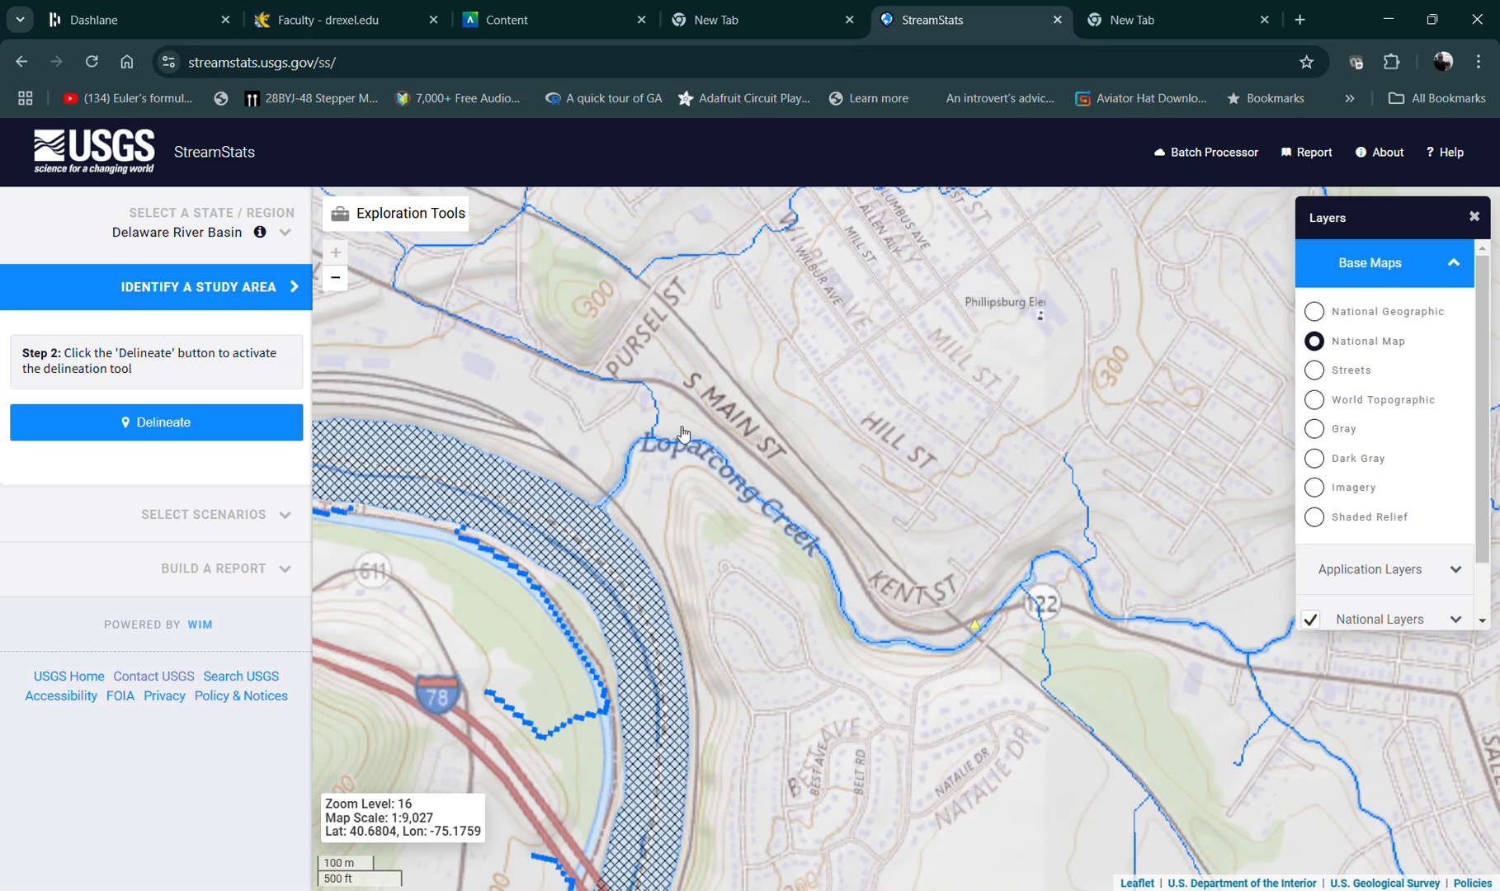
drag(740, 544, 956, 626)
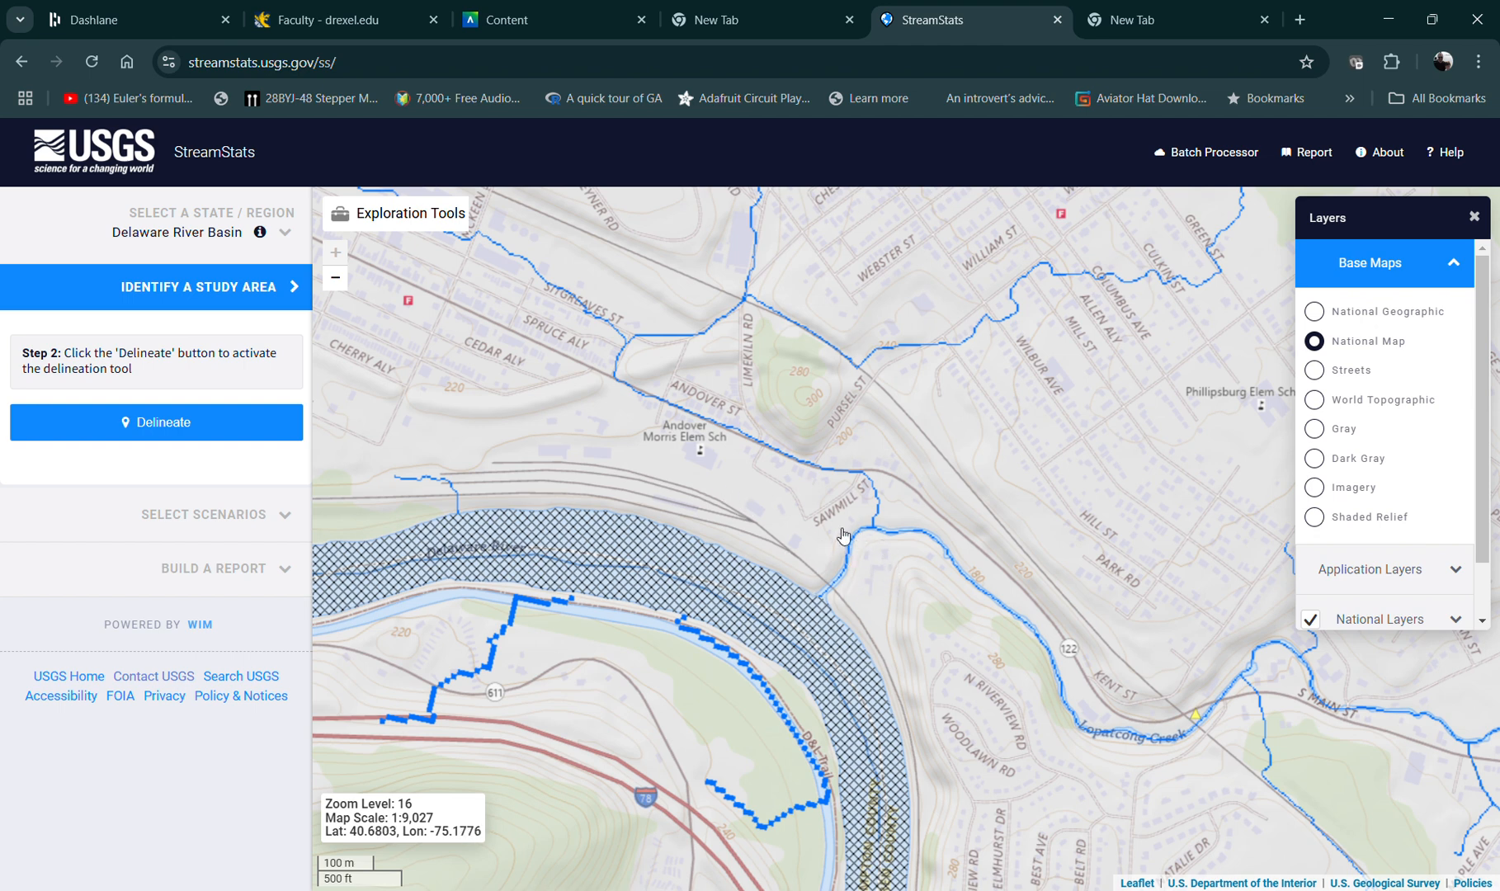
click(137, 424)
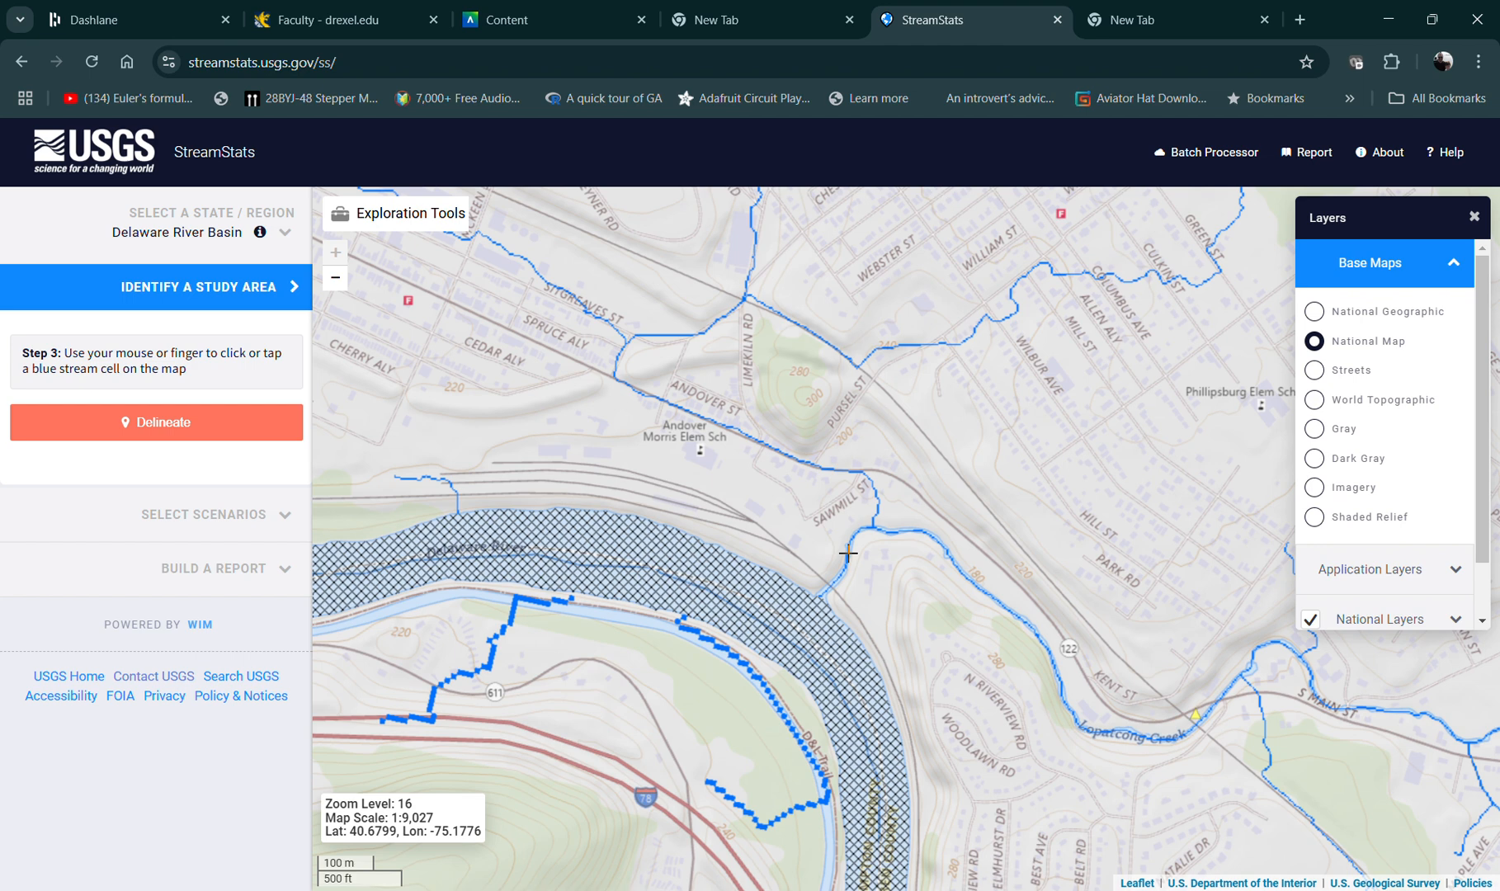
click(849, 553)
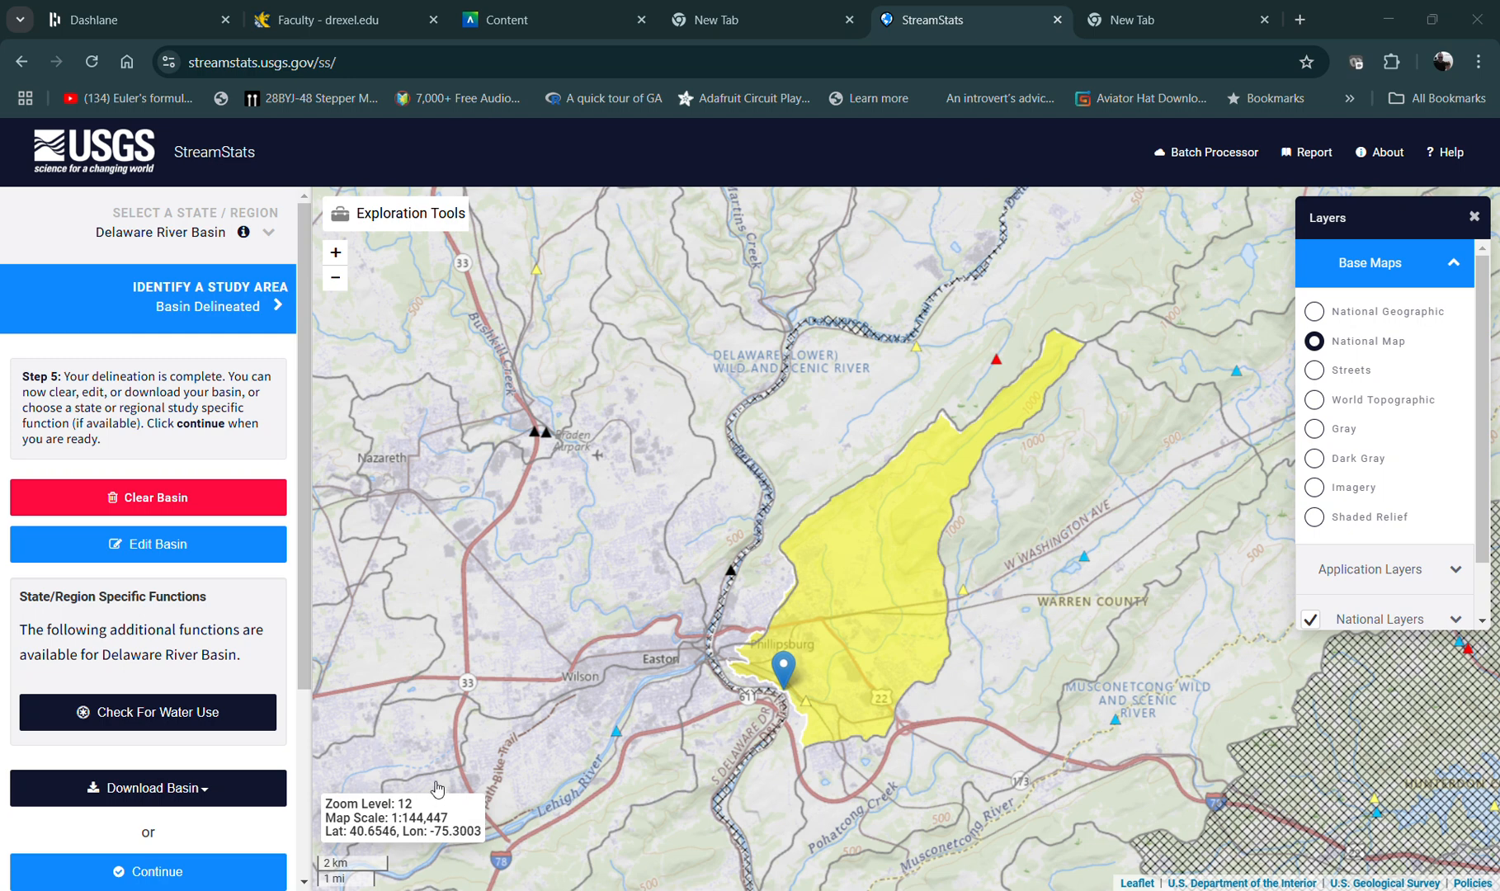
Accept the delineated basin and select the DRNAREA and LC06DEV basin characteristics
drag(302, 559, 302, 748)
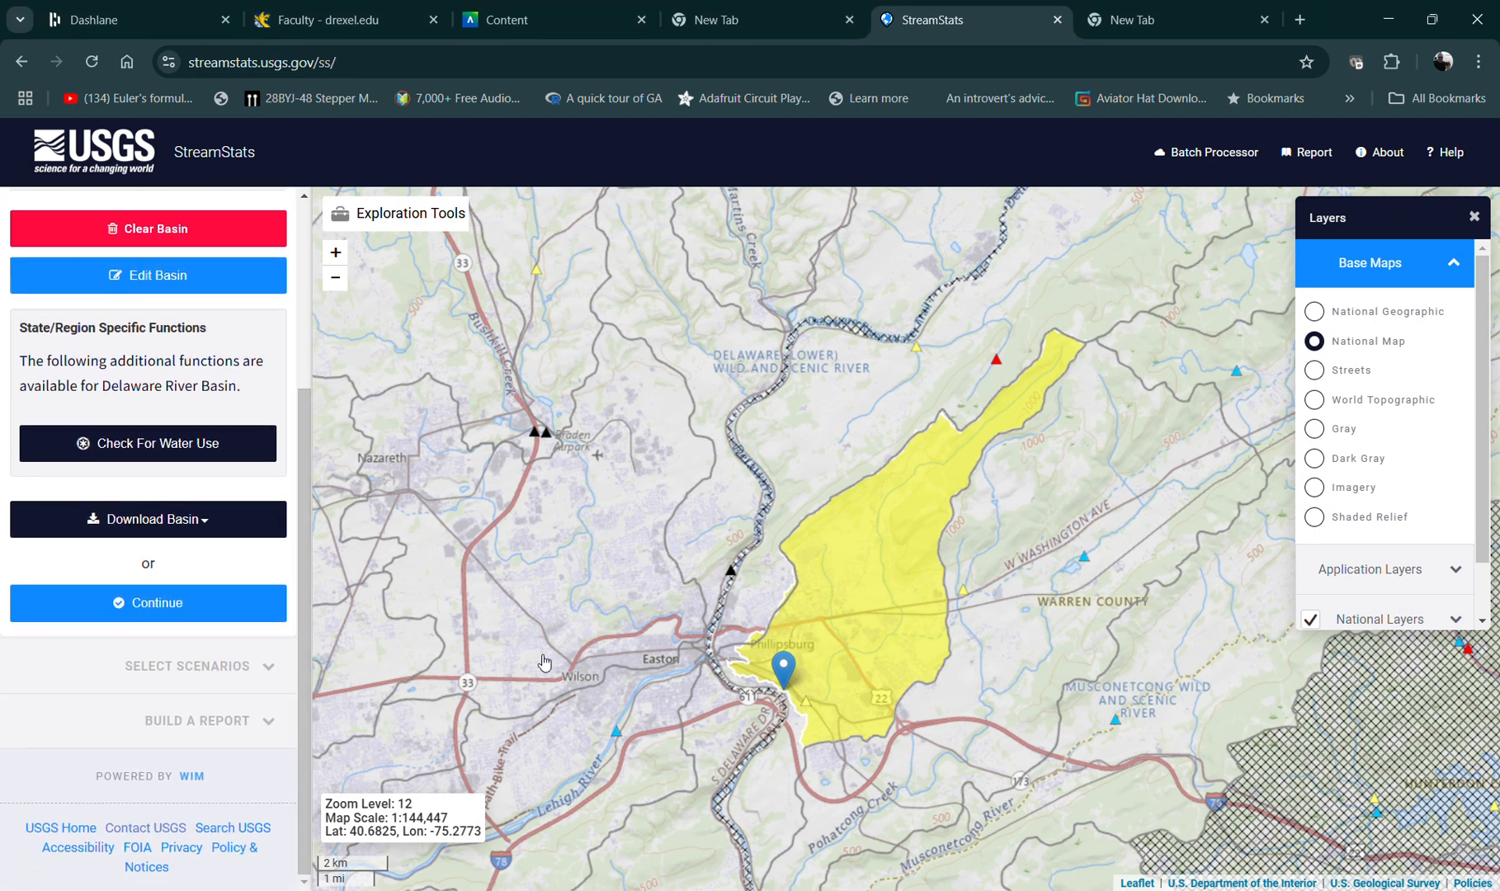
click(153, 604)
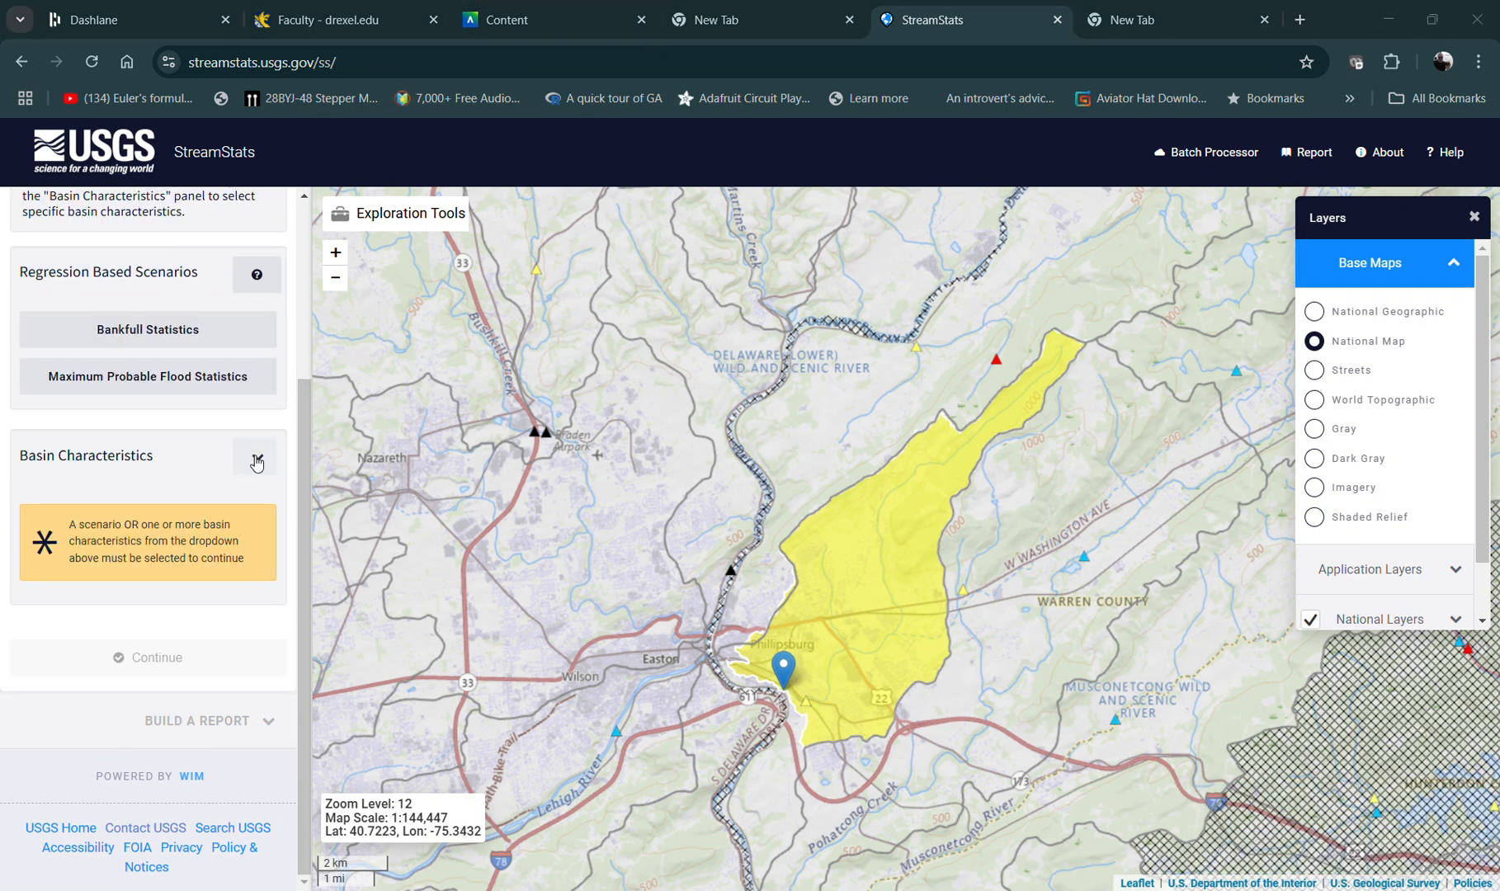
click(257, 459)
drag(300, 453, 302, 560)
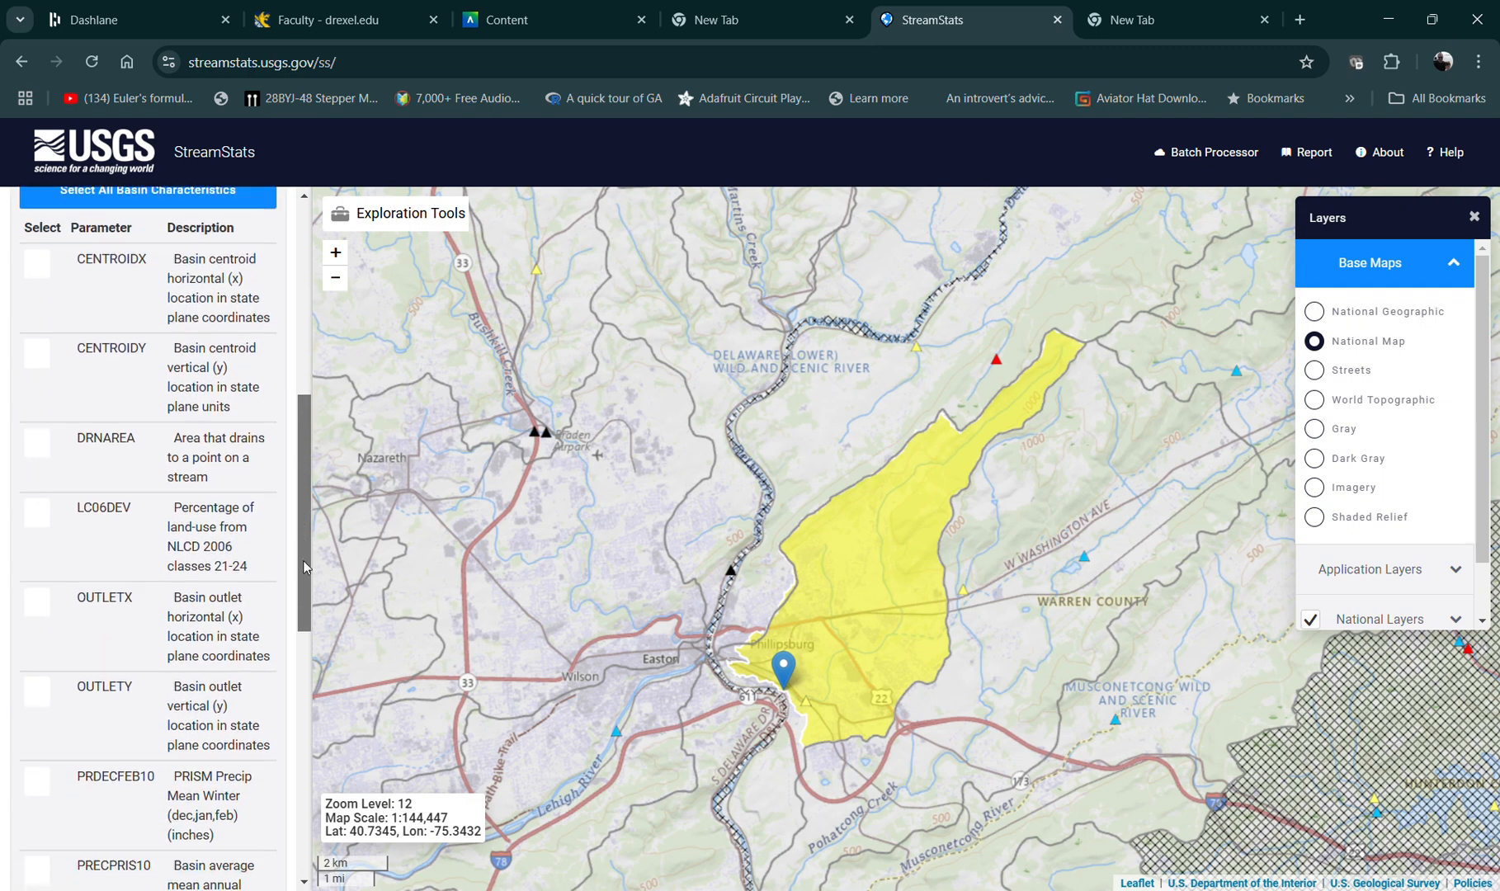
click(38, 444)
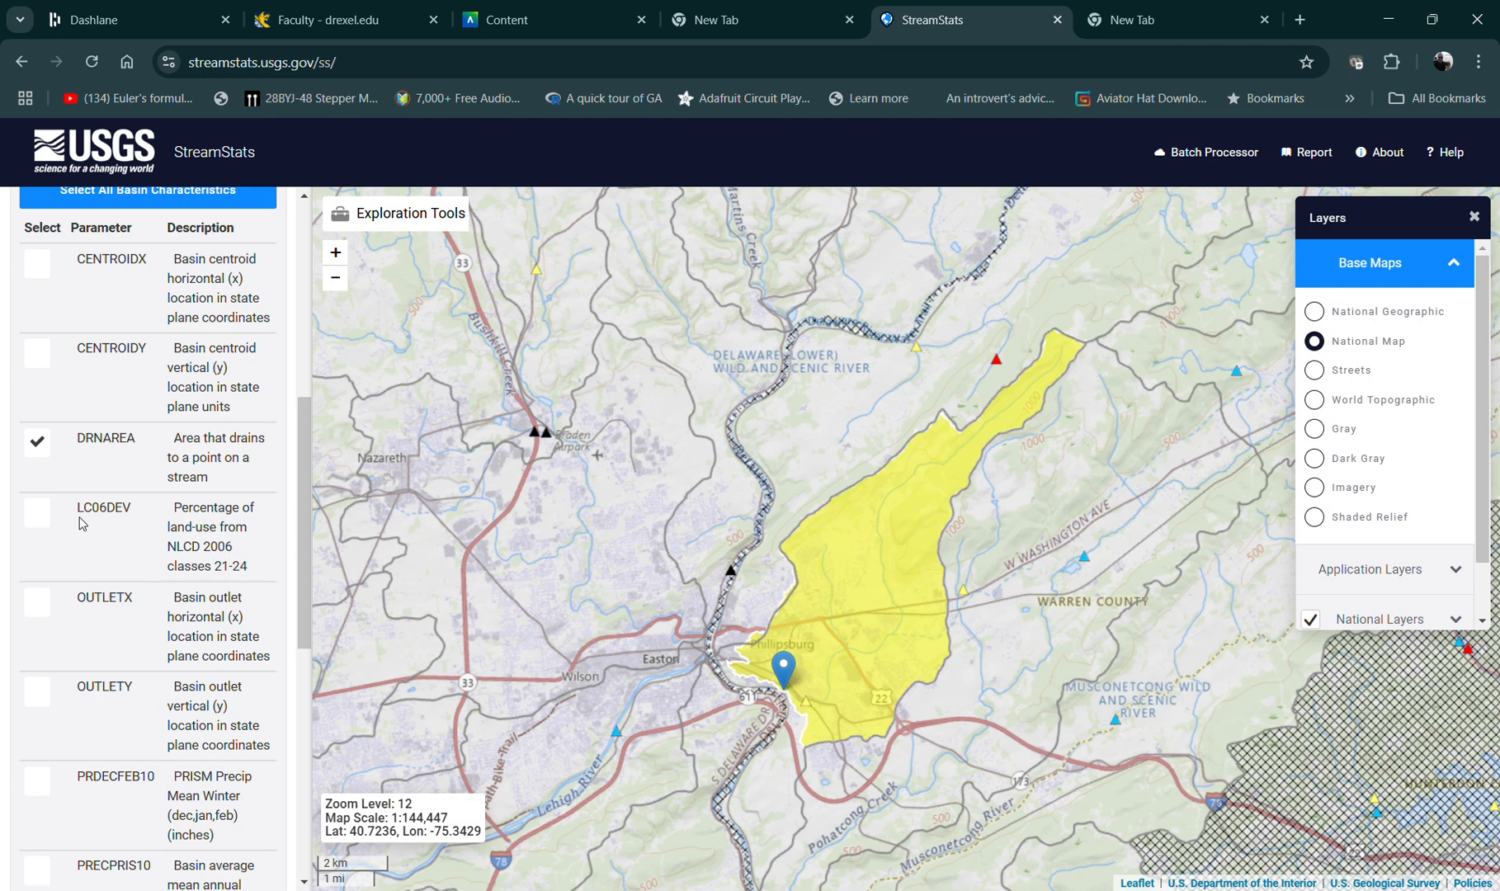
click(38, 514)
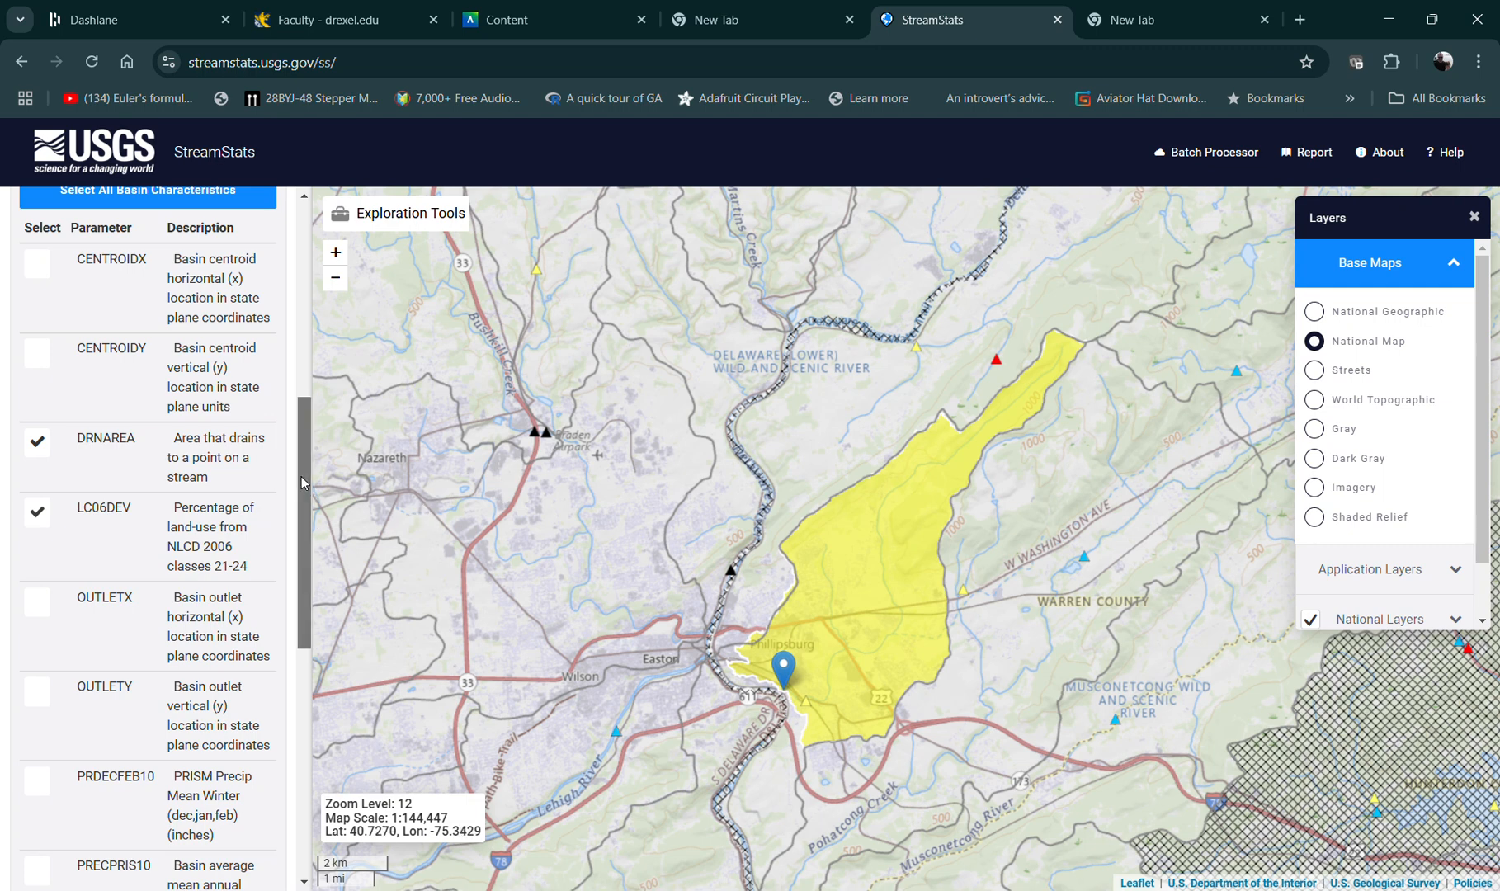
Compute the selected characteristics, open the Basin Characteristics Report and view its parameter table
drag(302, 480, 301, 719)
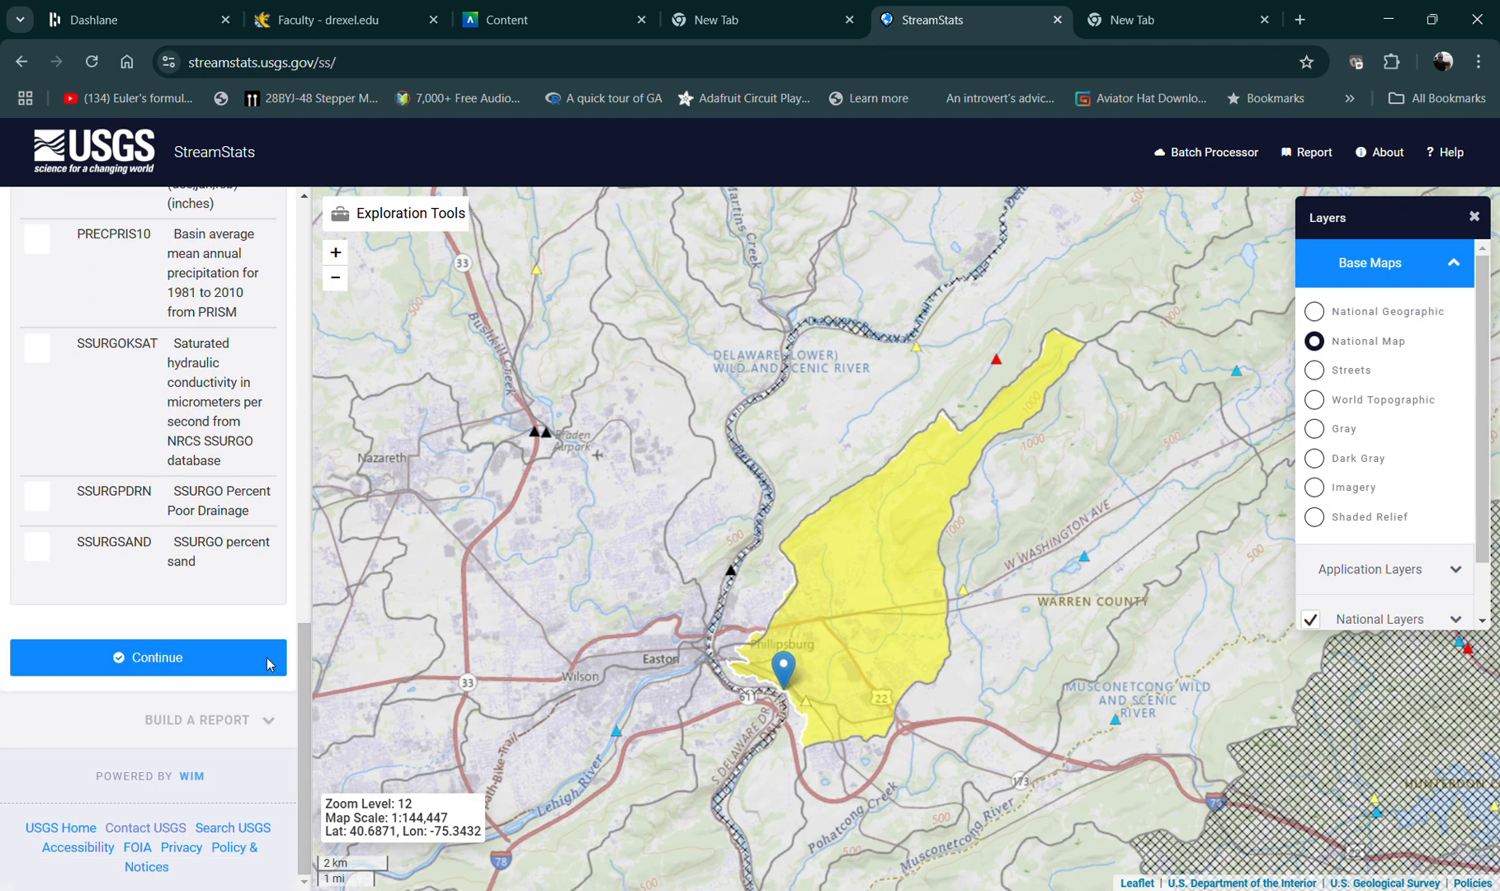
click(155, 657)
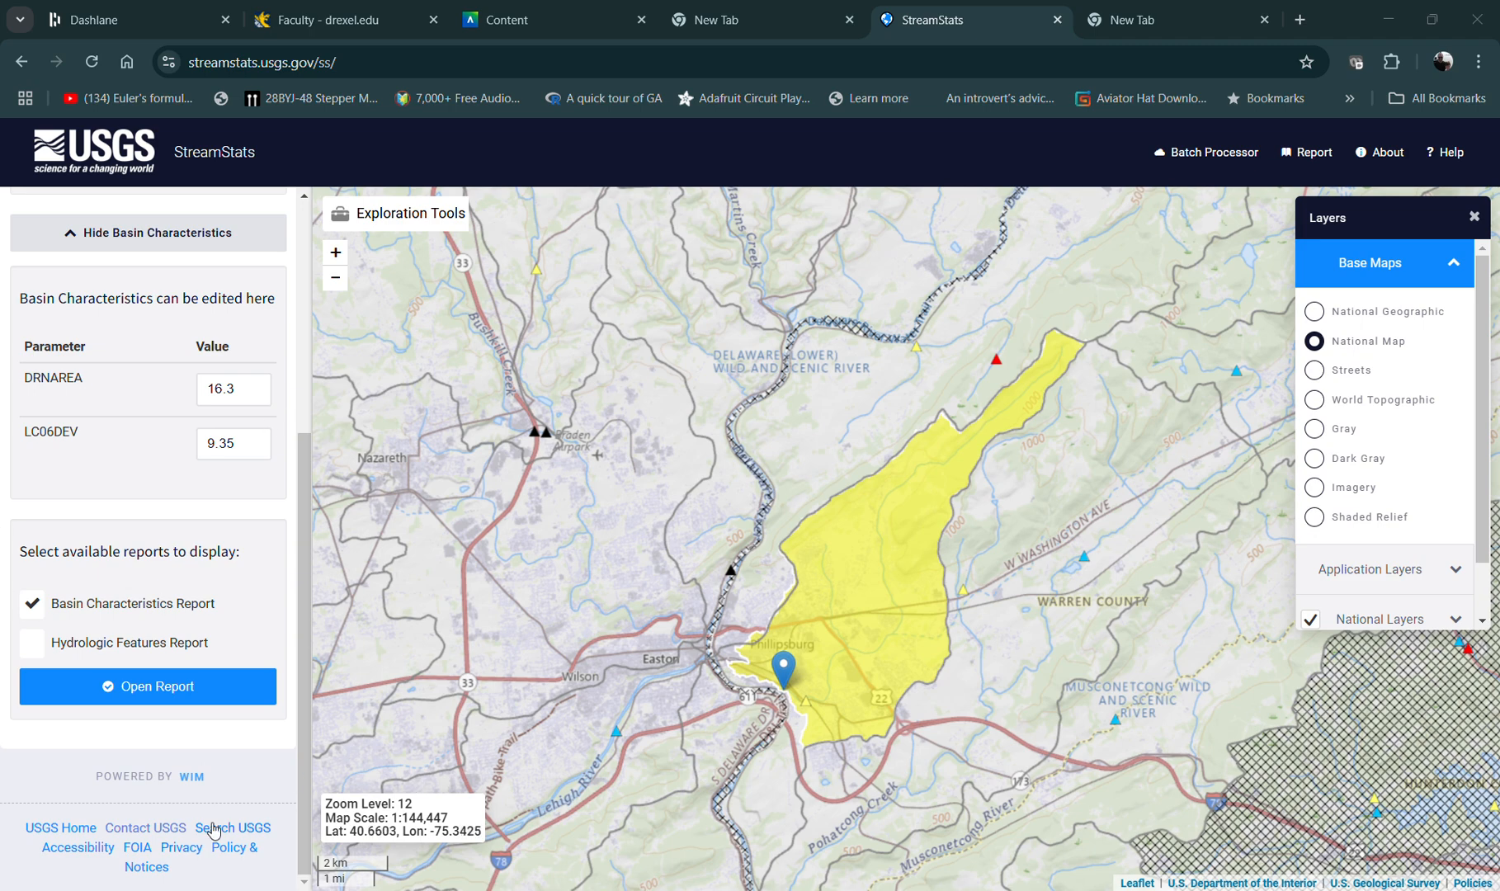
click(139, 690)
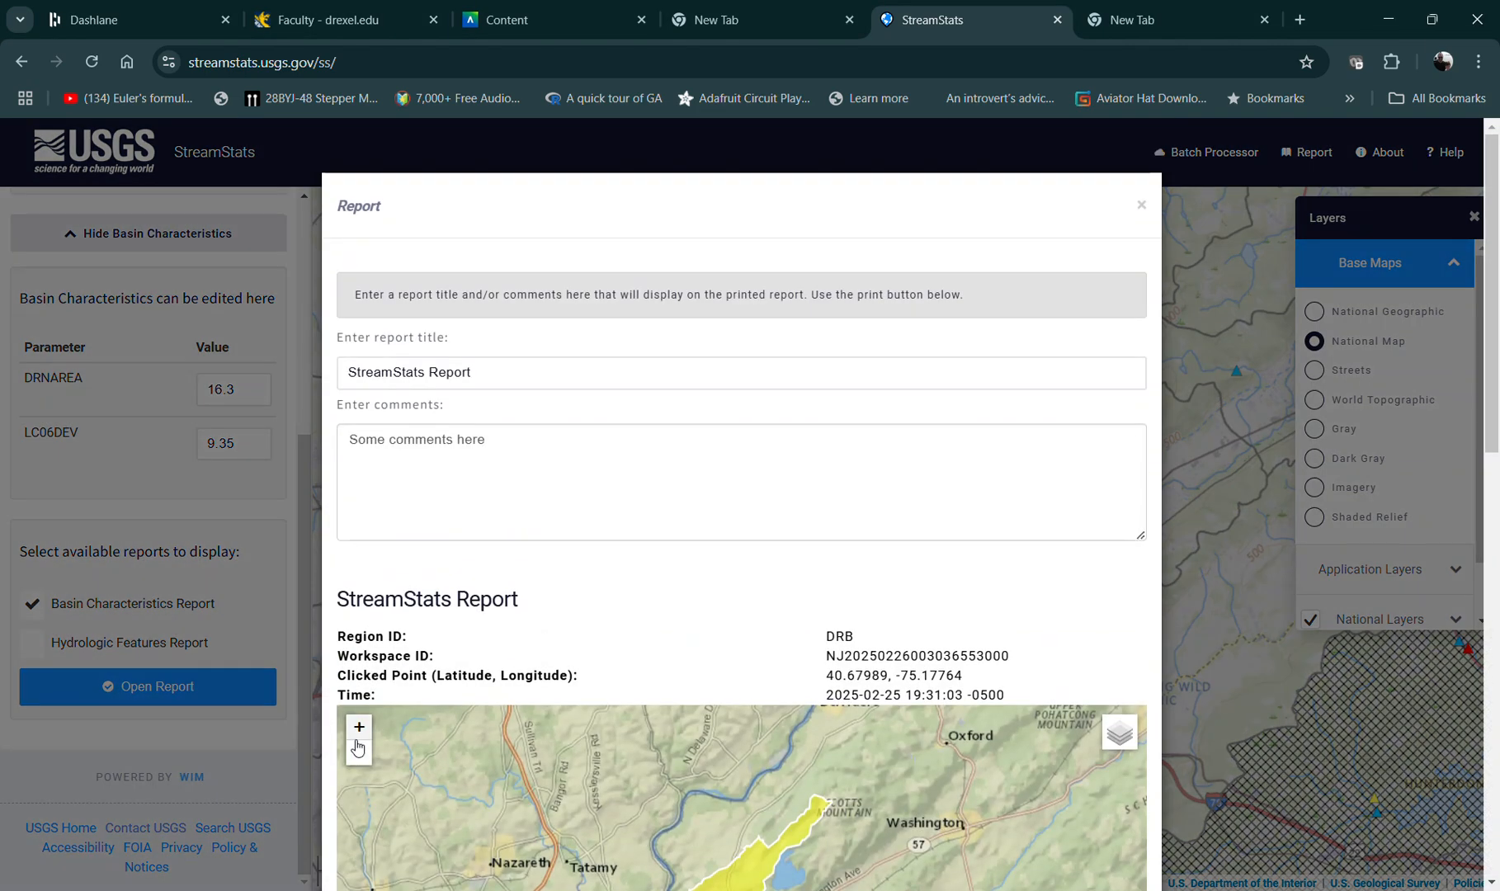
drag(1486, 333, 1491, 647)
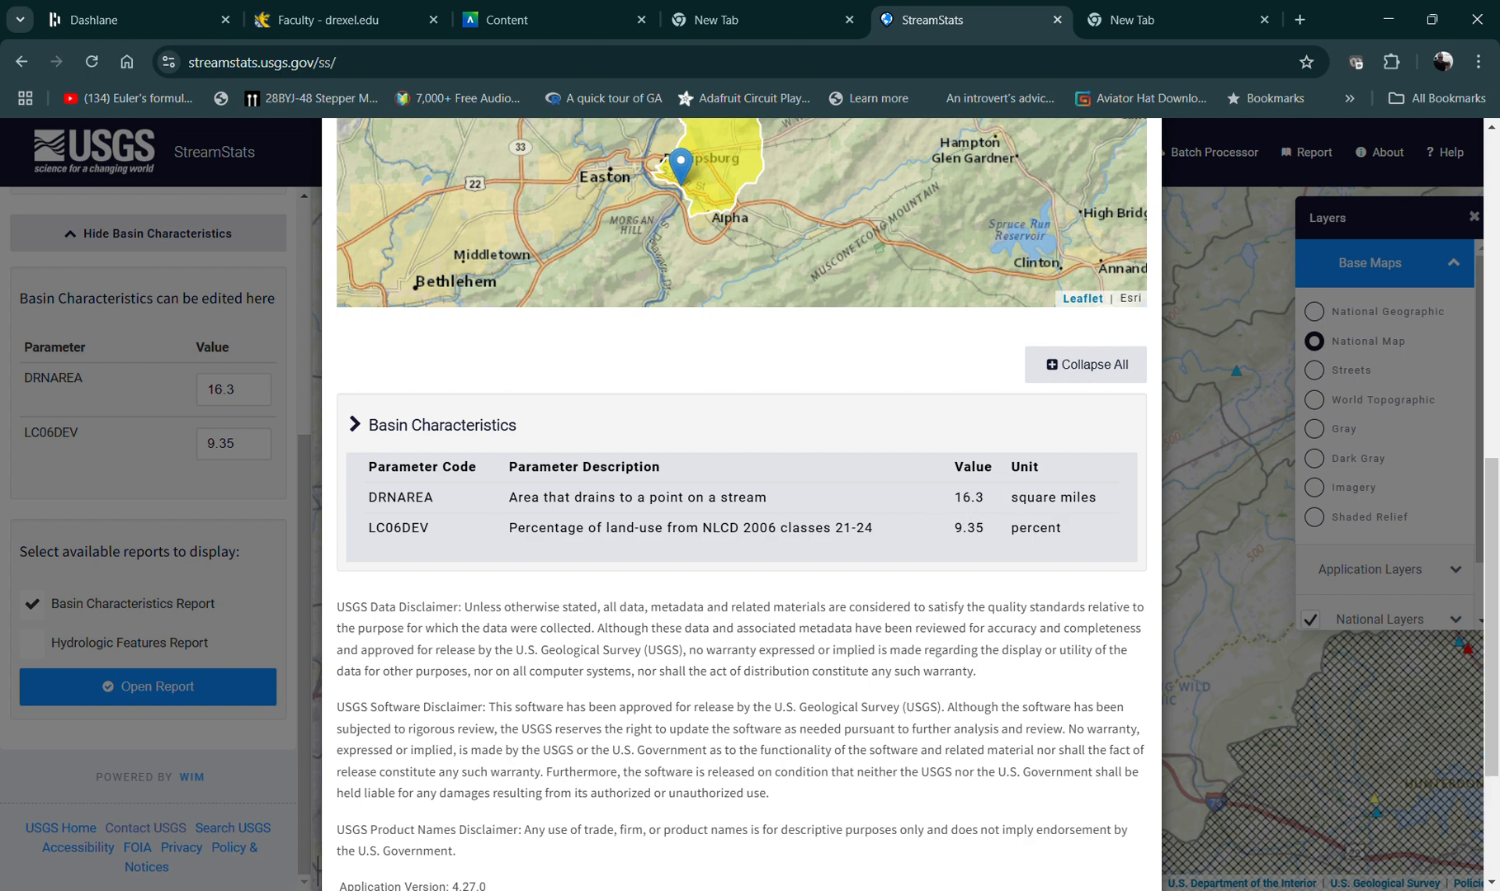
Switch to the blank Excel workbook and enter the label "Drainage Area" in A1 with the value 16.3 in B1
mouse_move(924, 890)
click(1000, 774)
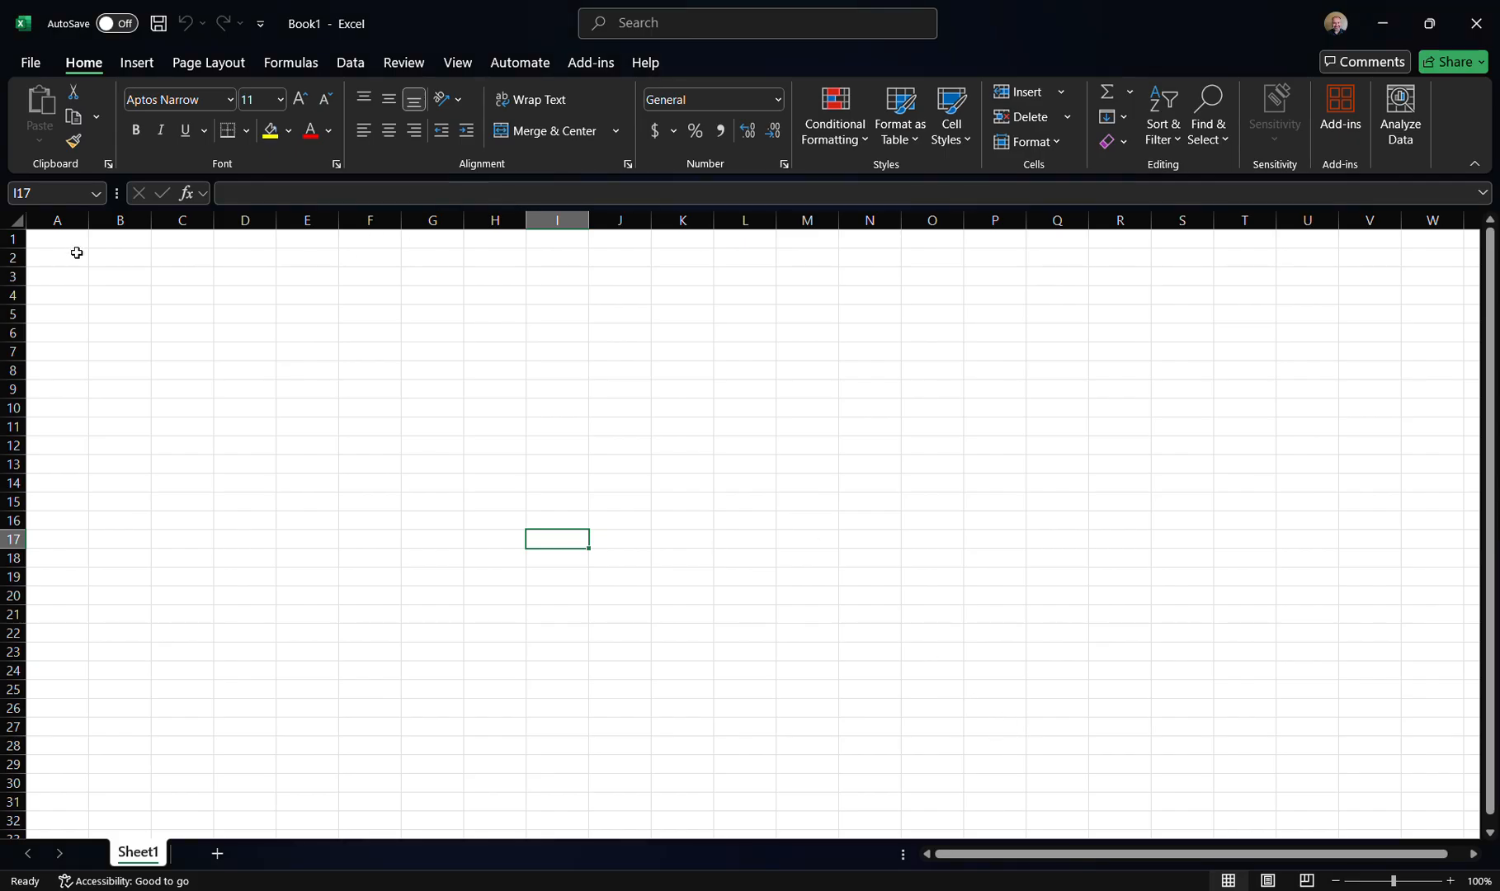
key(ctrl+Home)
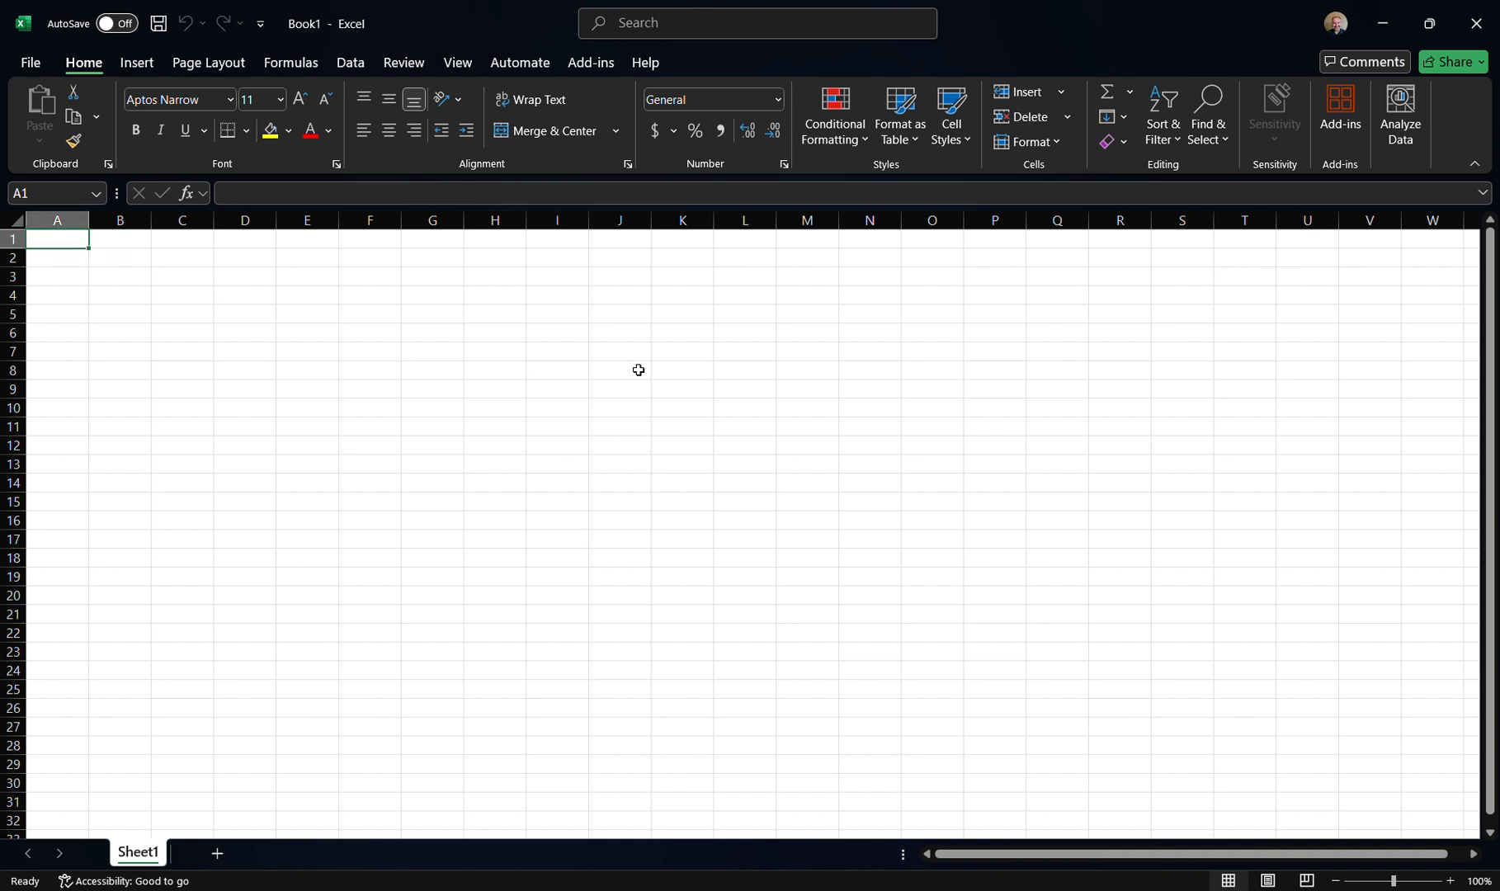
text(Dra)
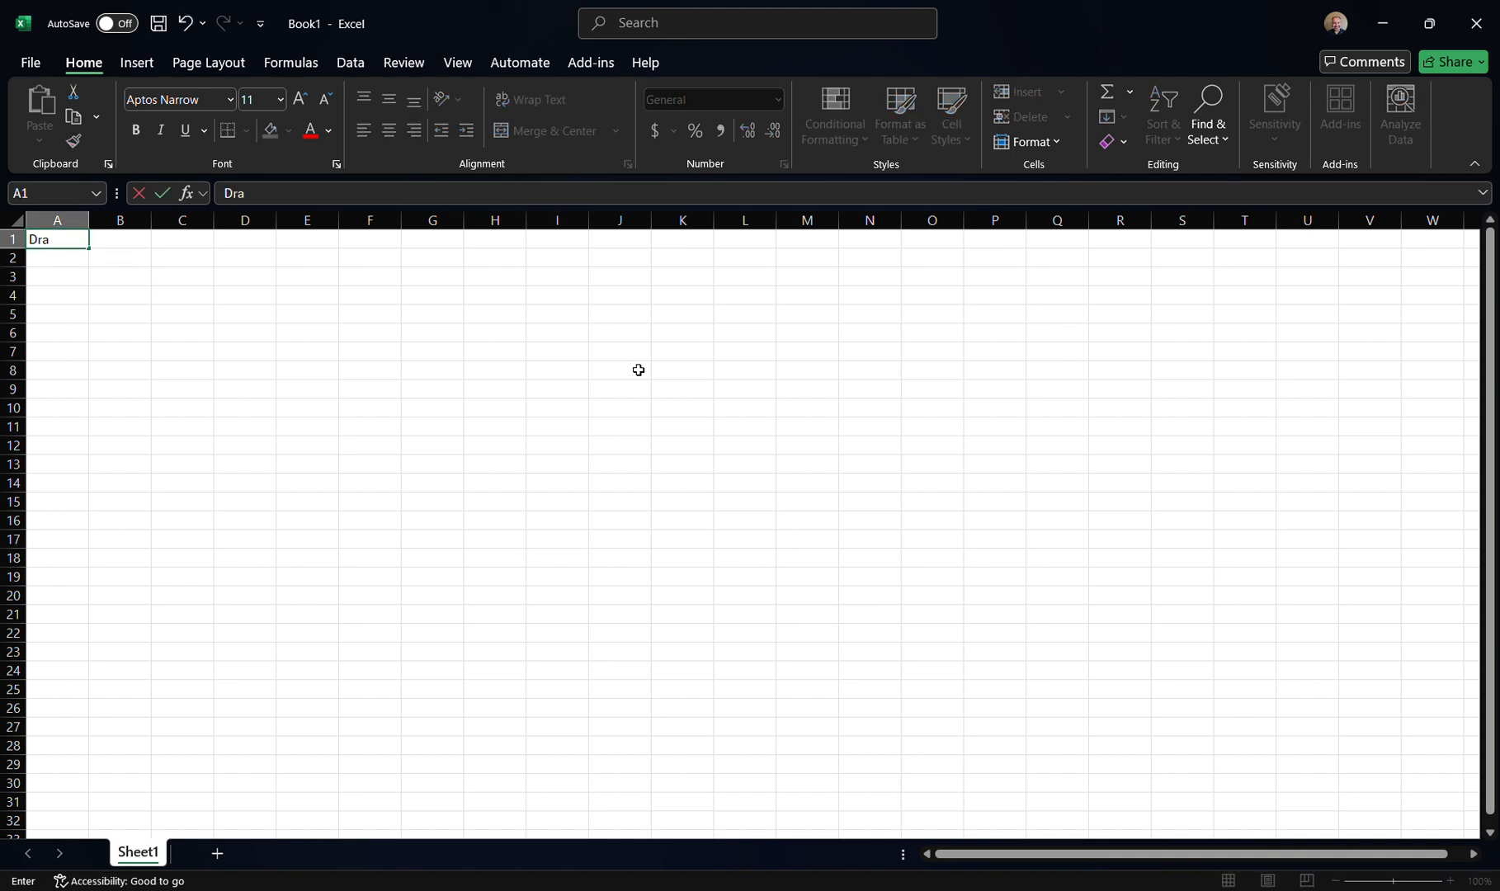
text(inage Area)
key(Tab)
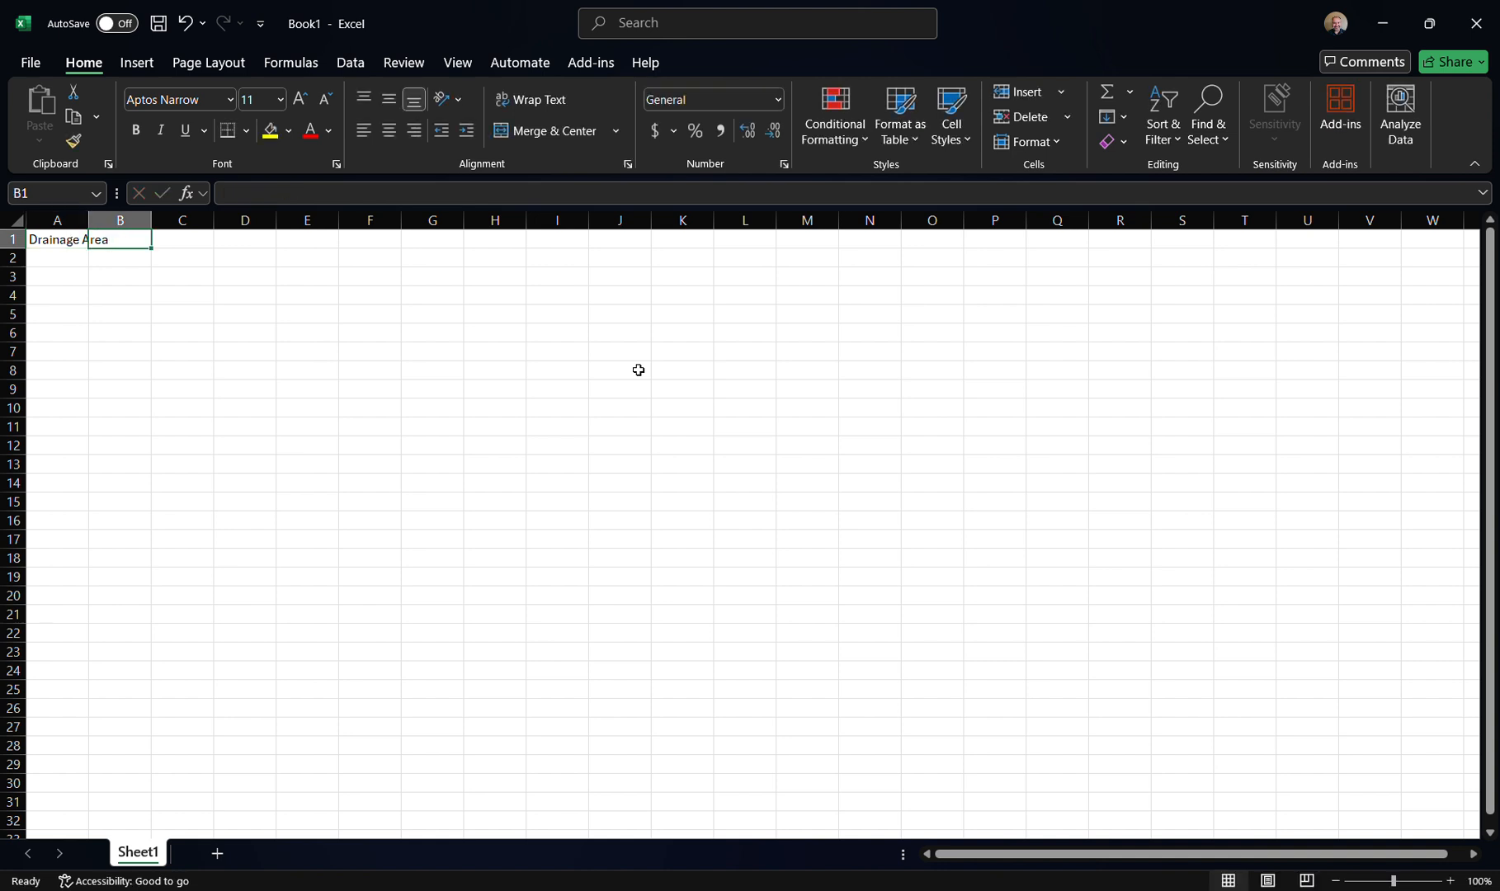
text(16)
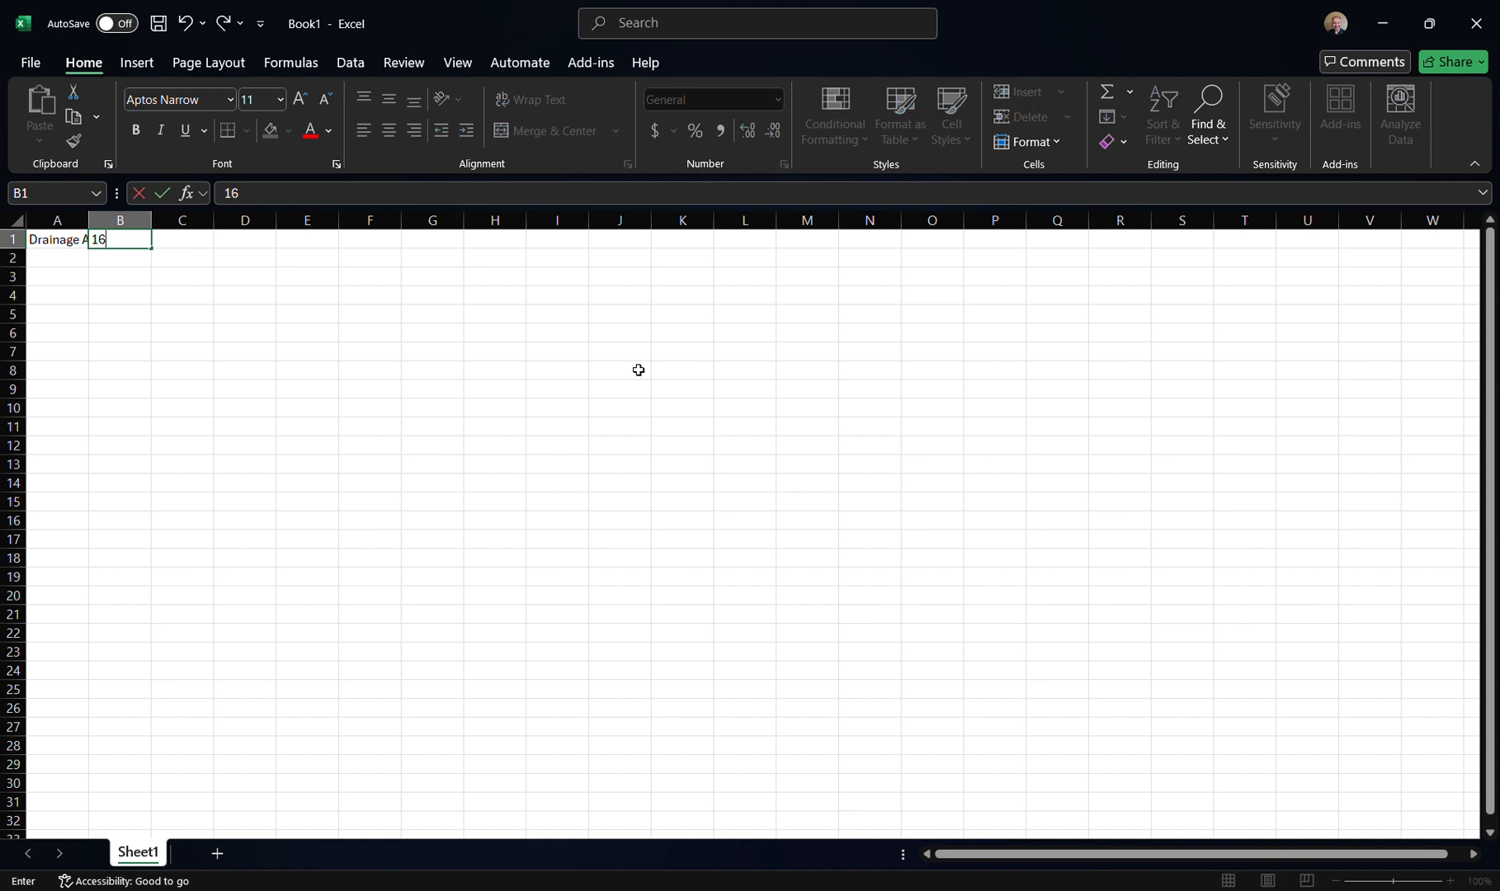
text(.3)
key(Return)
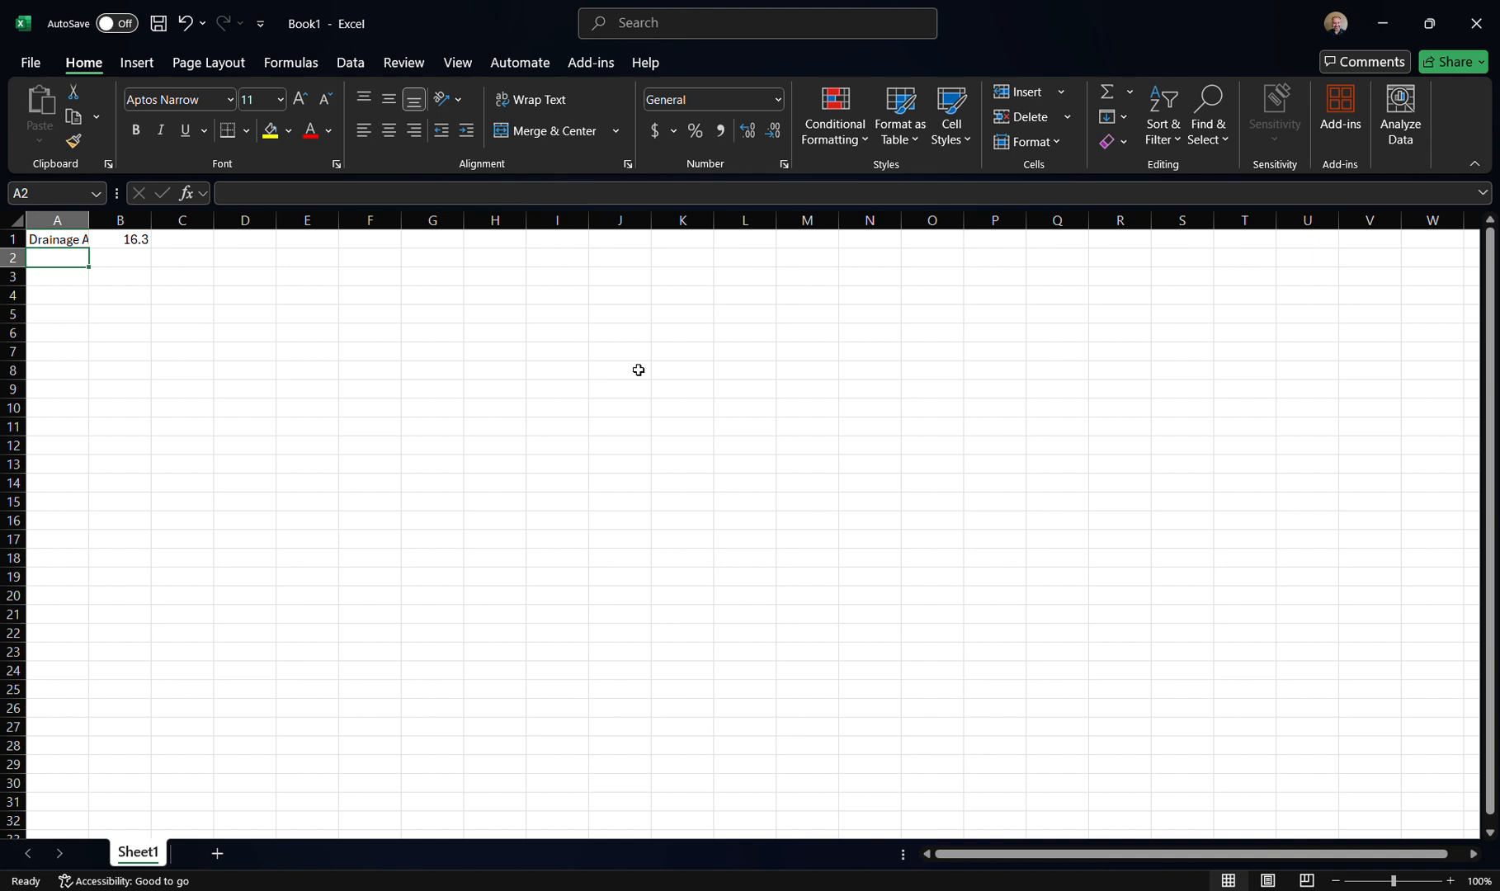
Enter the label "LC06DEV" in cell A7
key(Down)
key(Down)
key(Down)
key(Down)
key(Down)
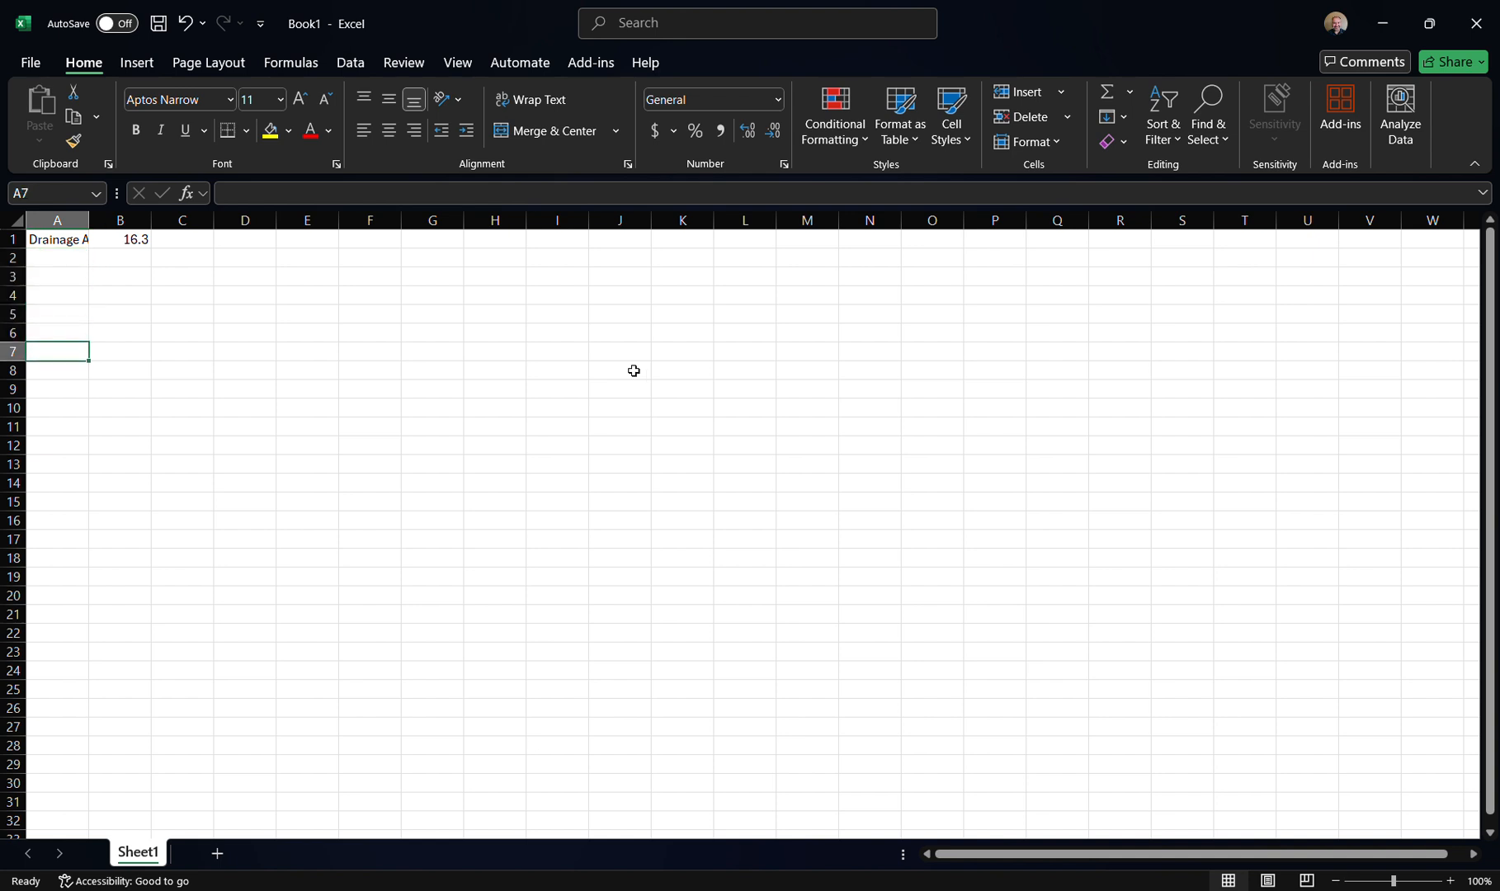
text(L)
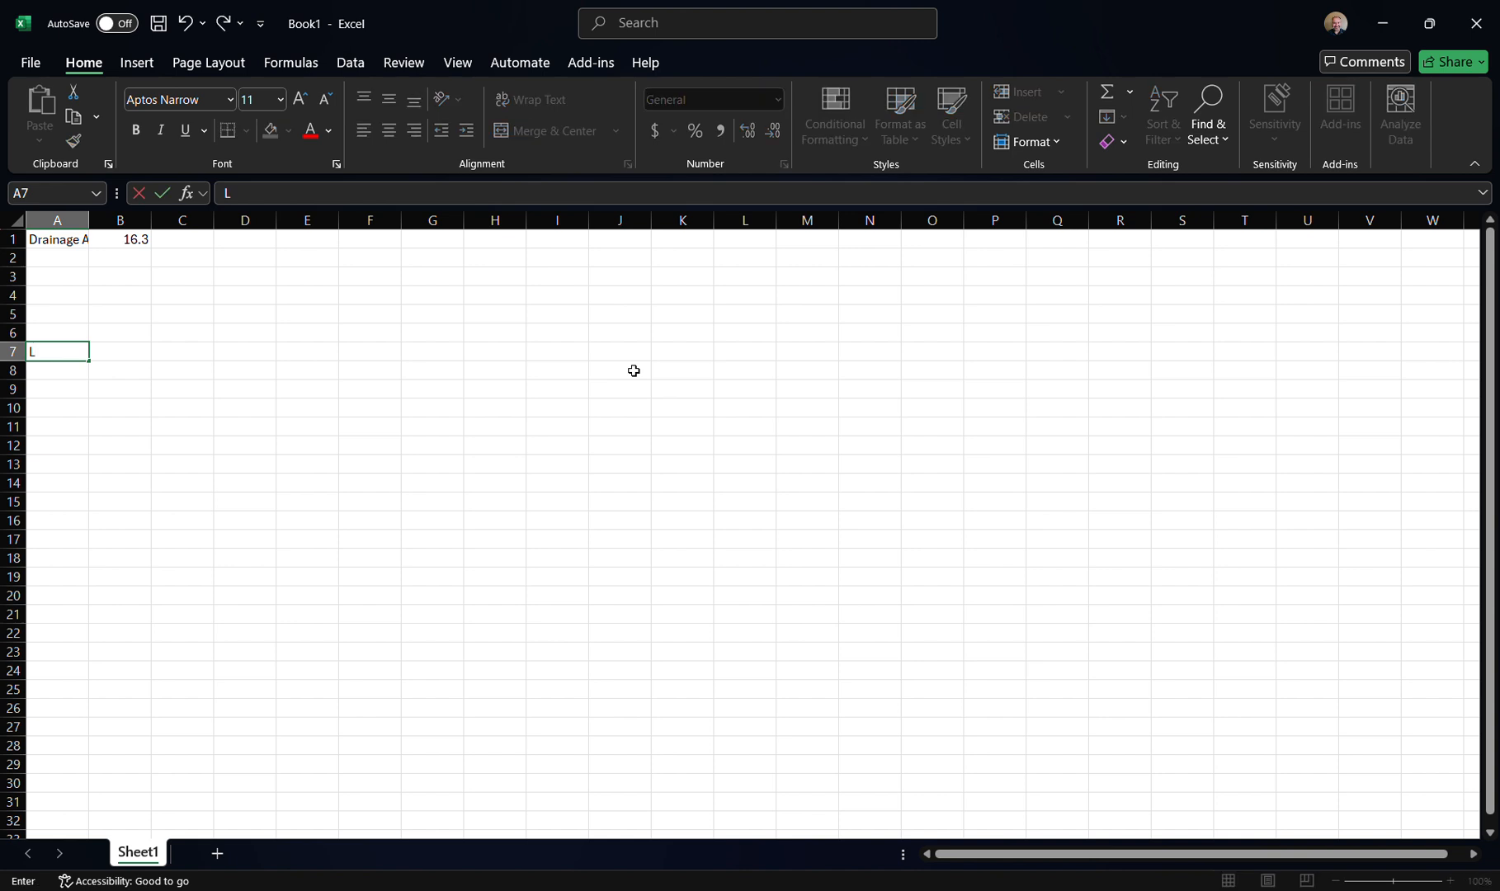
text(C06DEV)
key(Tab)
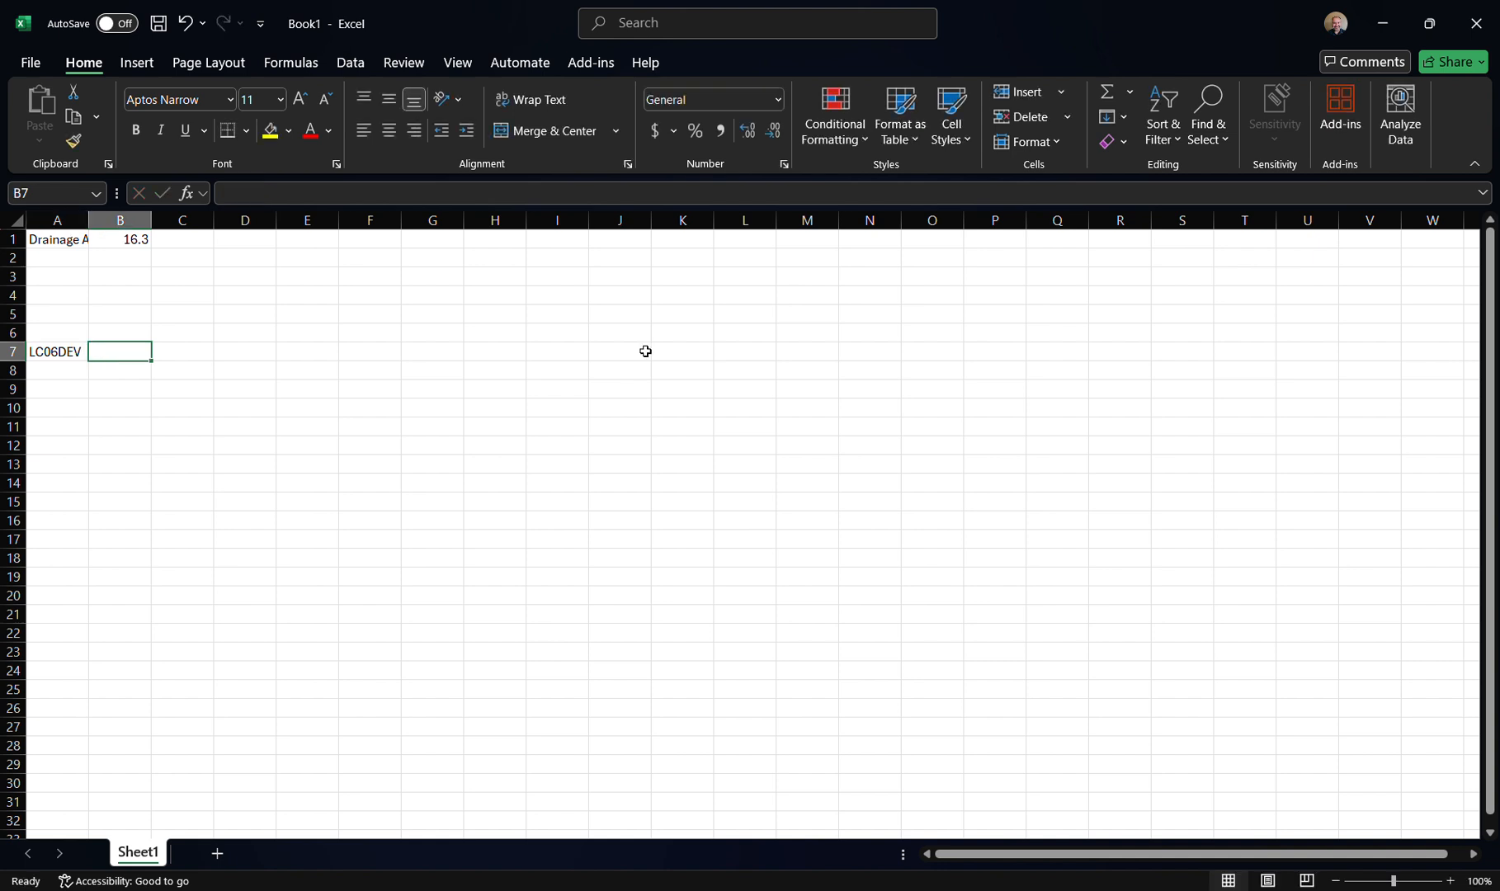
Check the LC06DEV value in the StreamStats report, return to the Excel workbook and enter 9.35 in B7
key(alt+Tab)
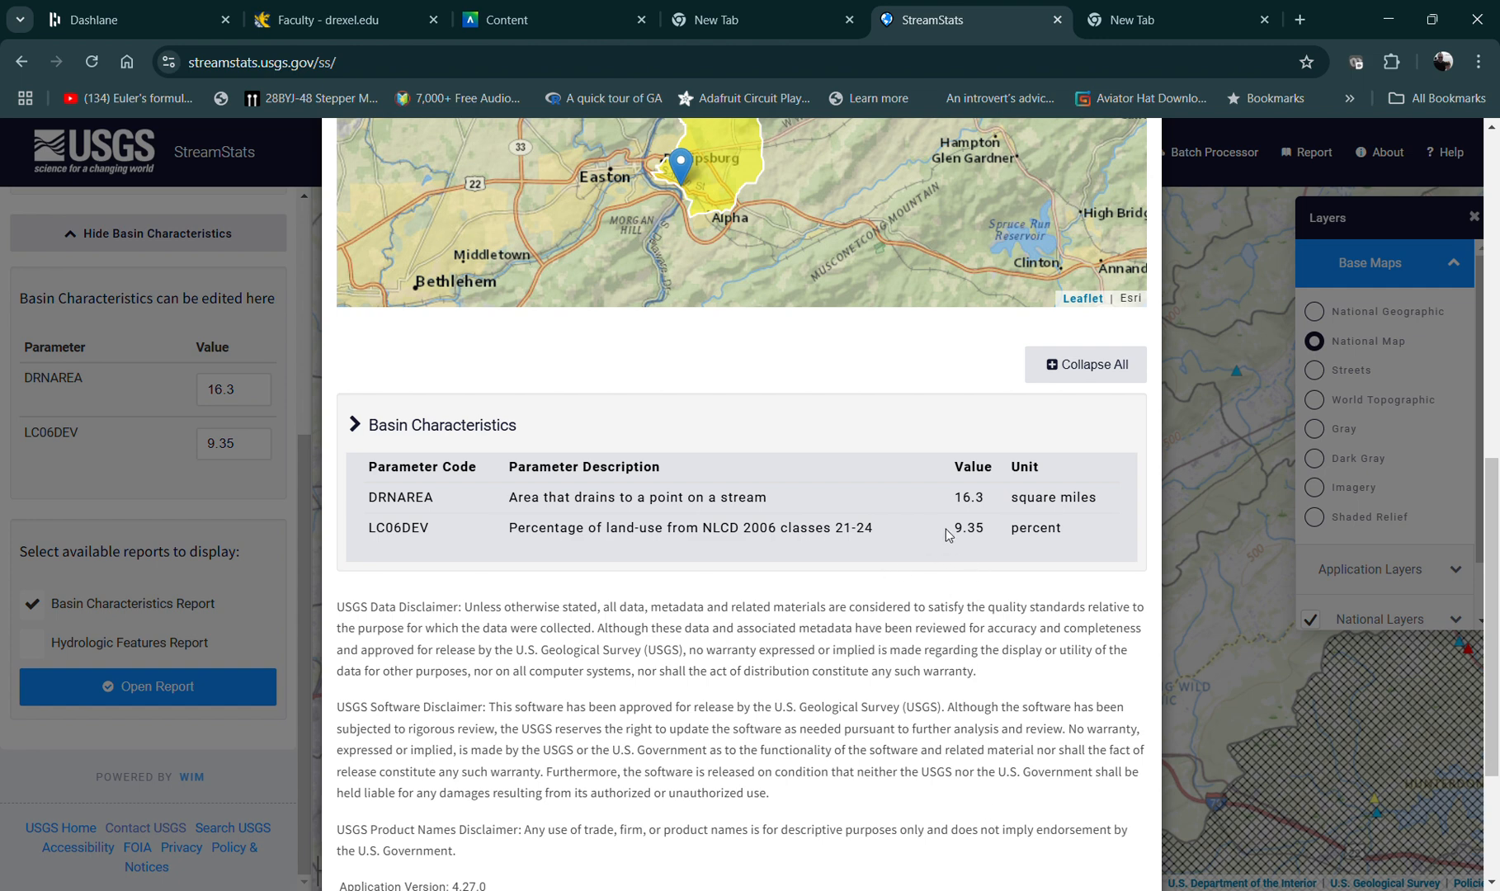
key(alt+Tab)
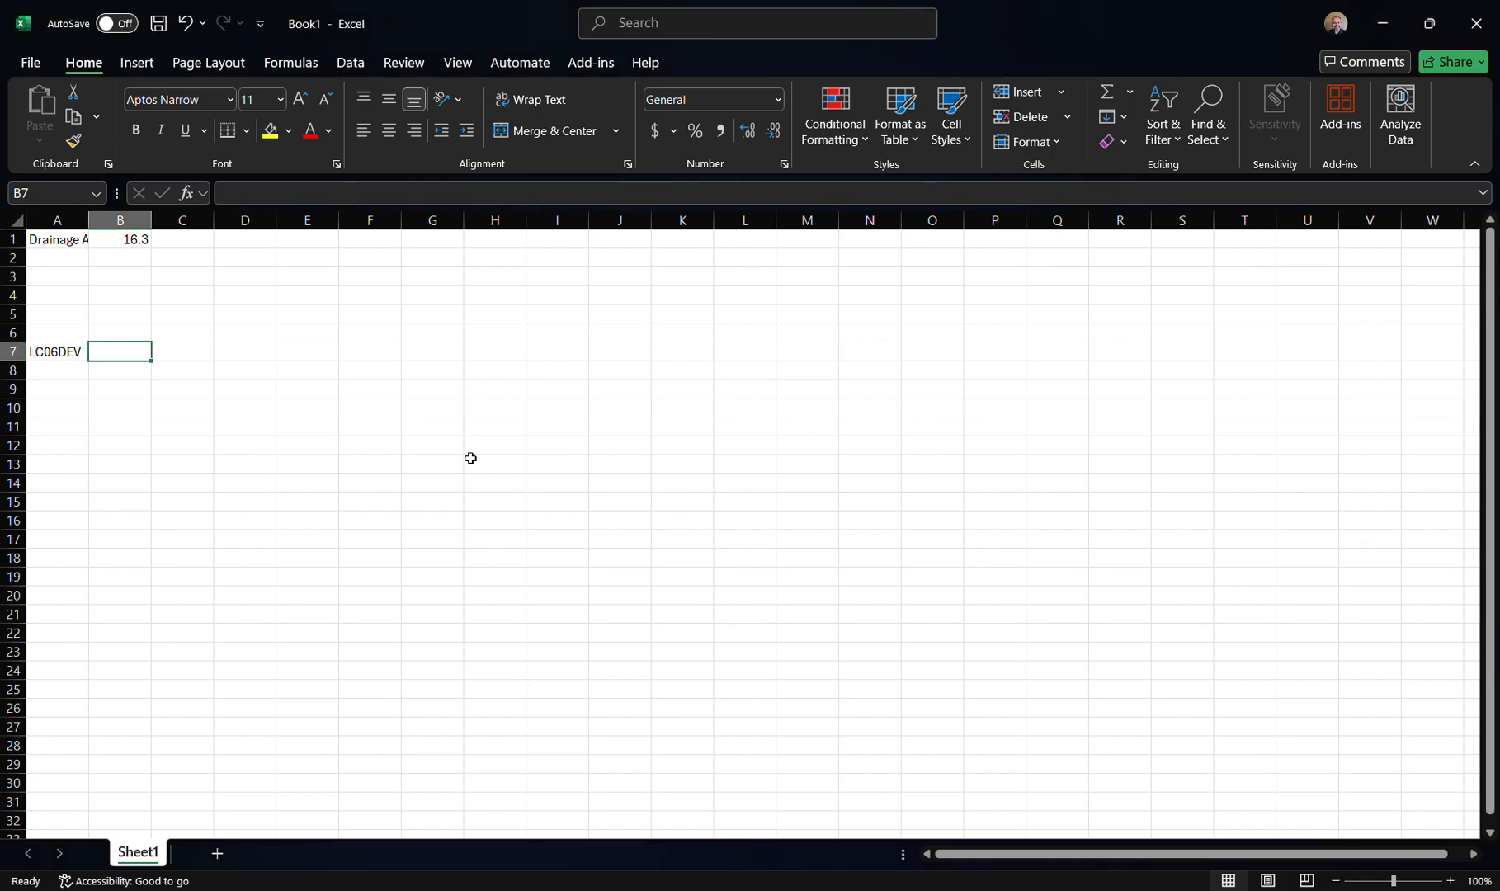
text(9)
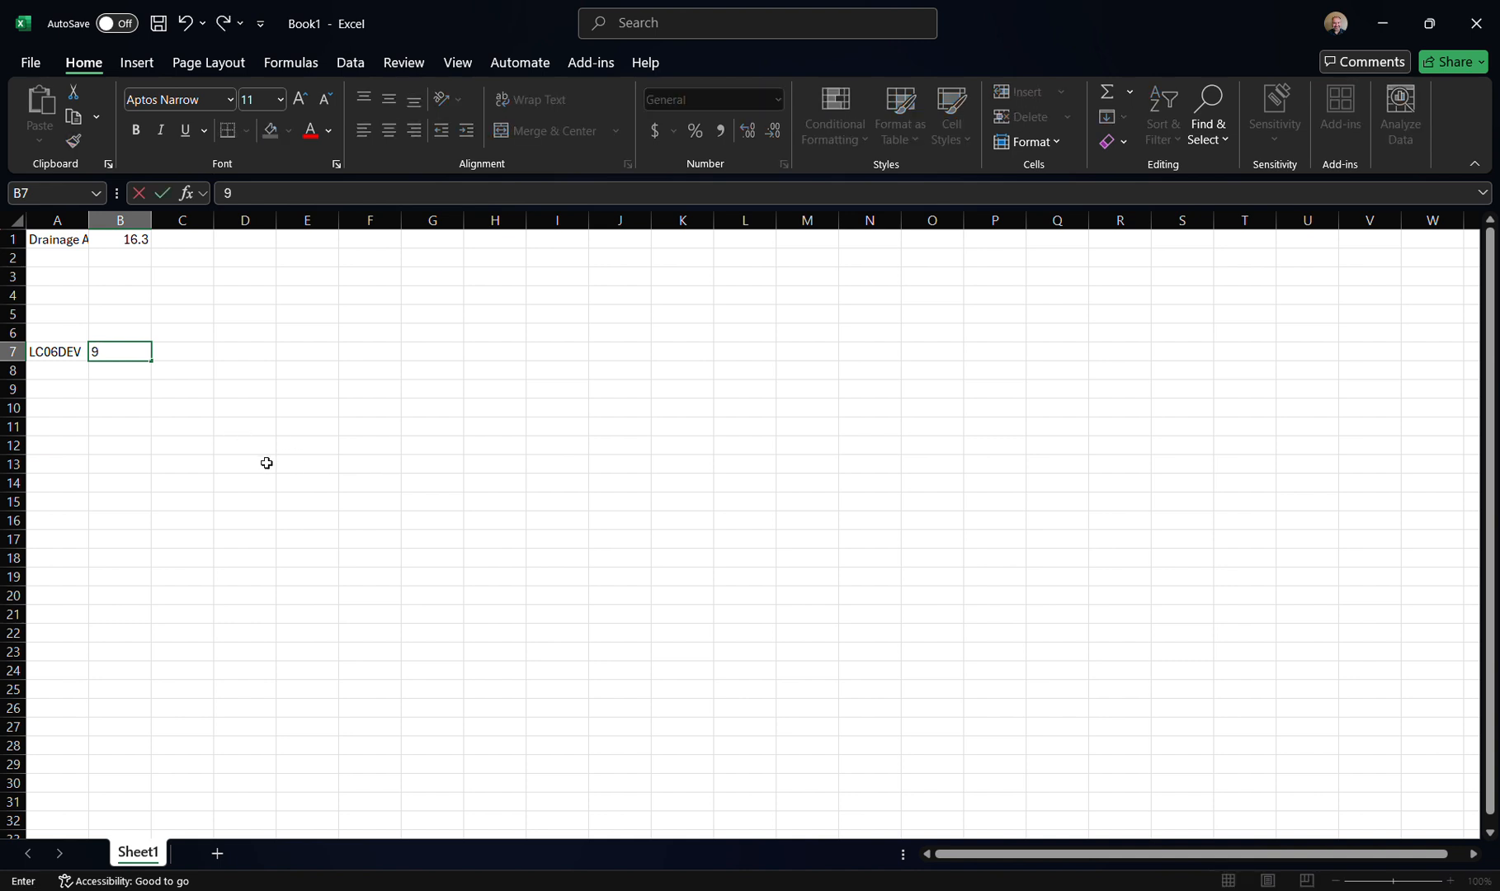
text(.35)
key(Tab)
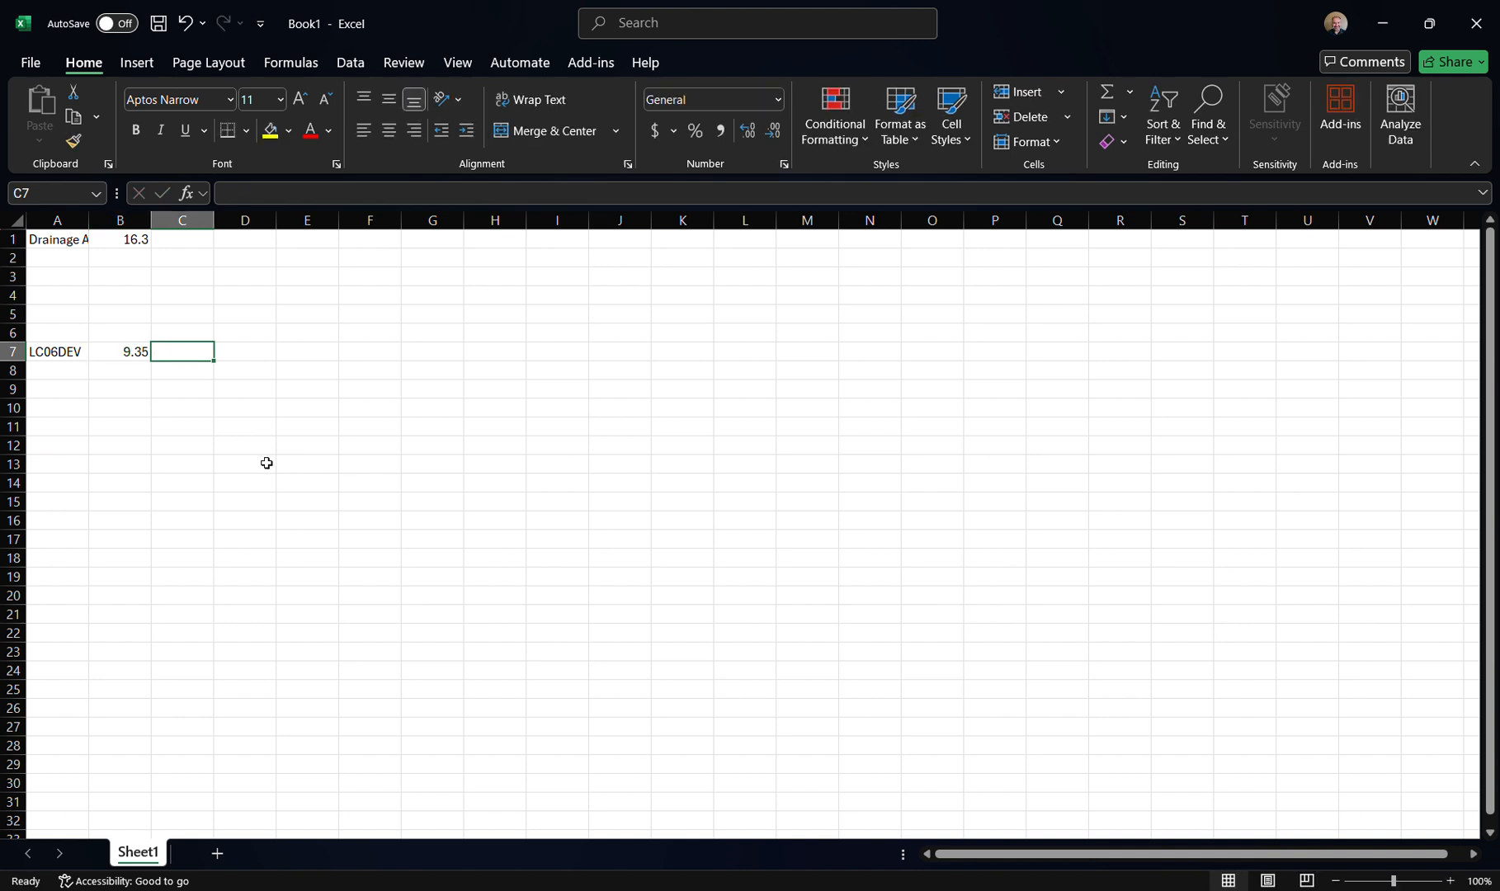
Widen column A so that the full "Drainage Area" label fits in its cell
click(1449, 880)
click(1450, 880)
click(1450, 880)
click(1449, 880)
click(1450, 880)
click(1450, 881)
click(1450, 880)
click(1450, 881)
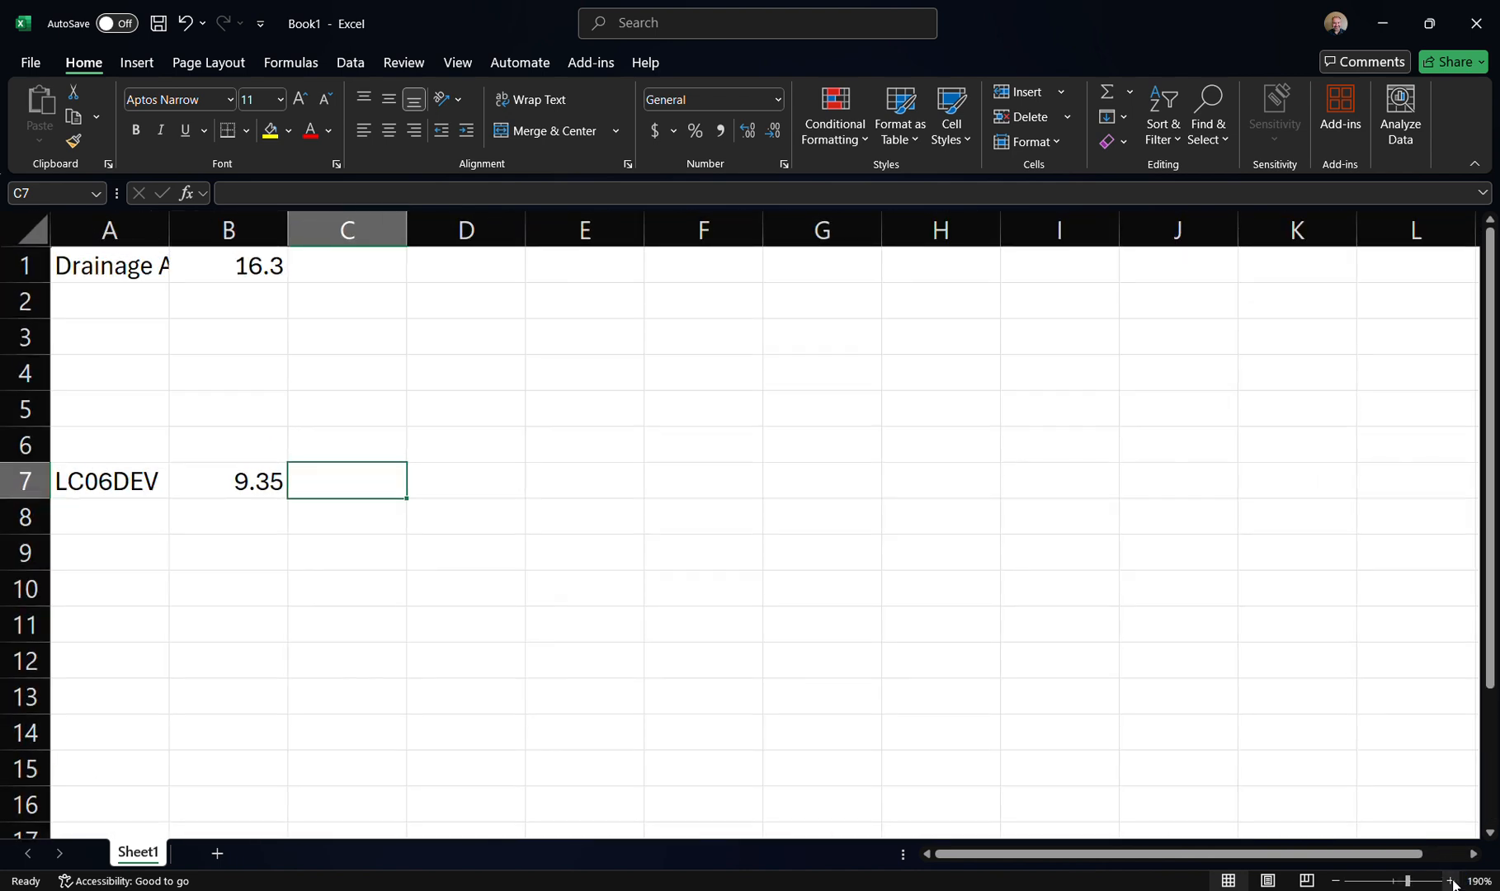
click(1450, 881)
click(1450, 880)
drag(177, 237, 295, 236)
click(403, 343)
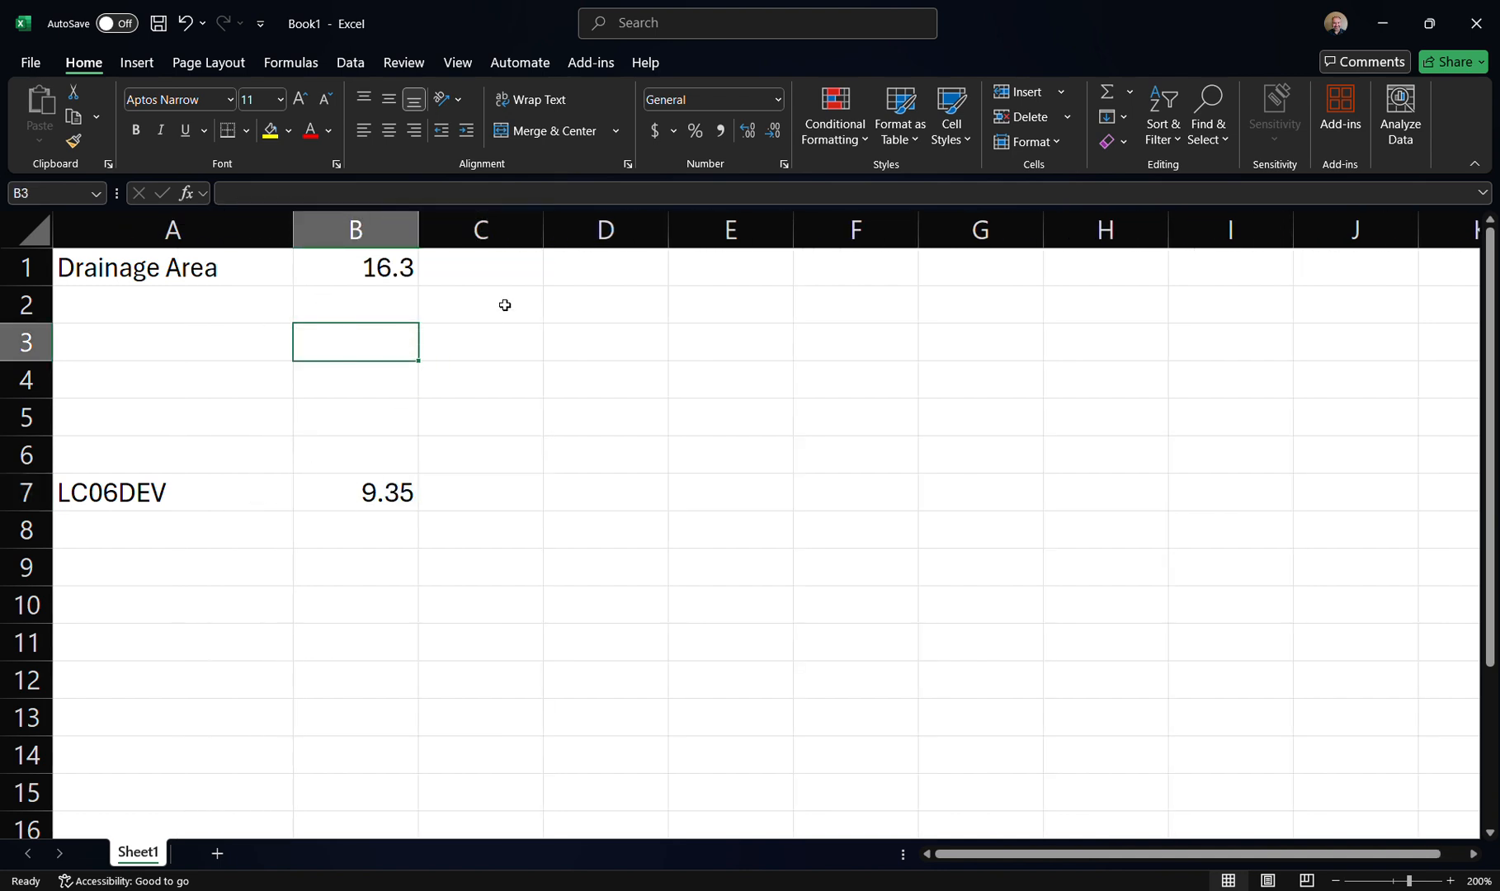
Enter the unit "square miles" in C1 beside the drainage area value
click(502, 269)
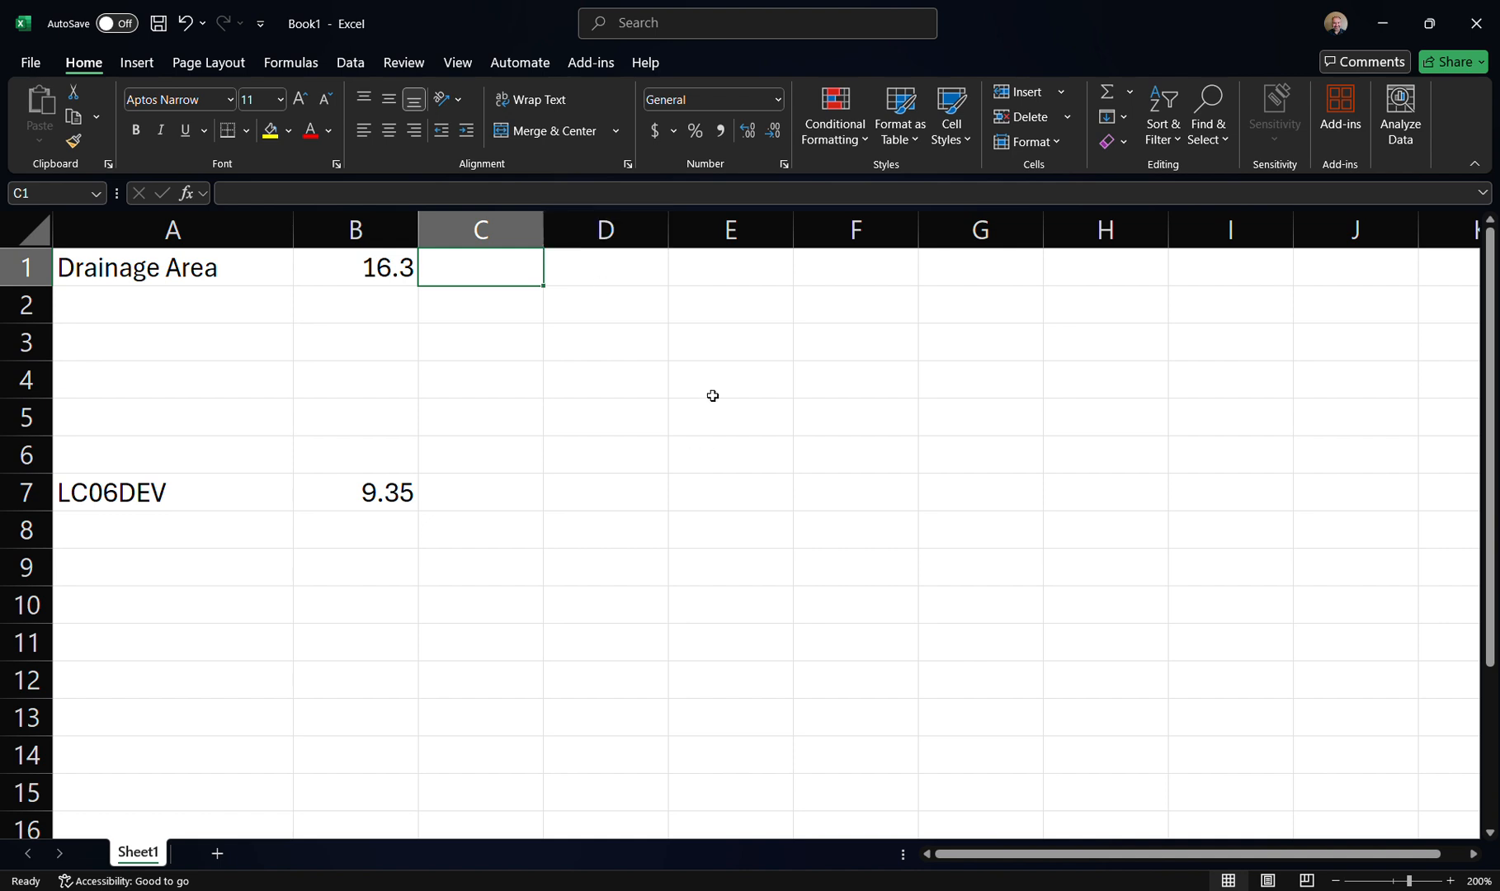
text(squar m)
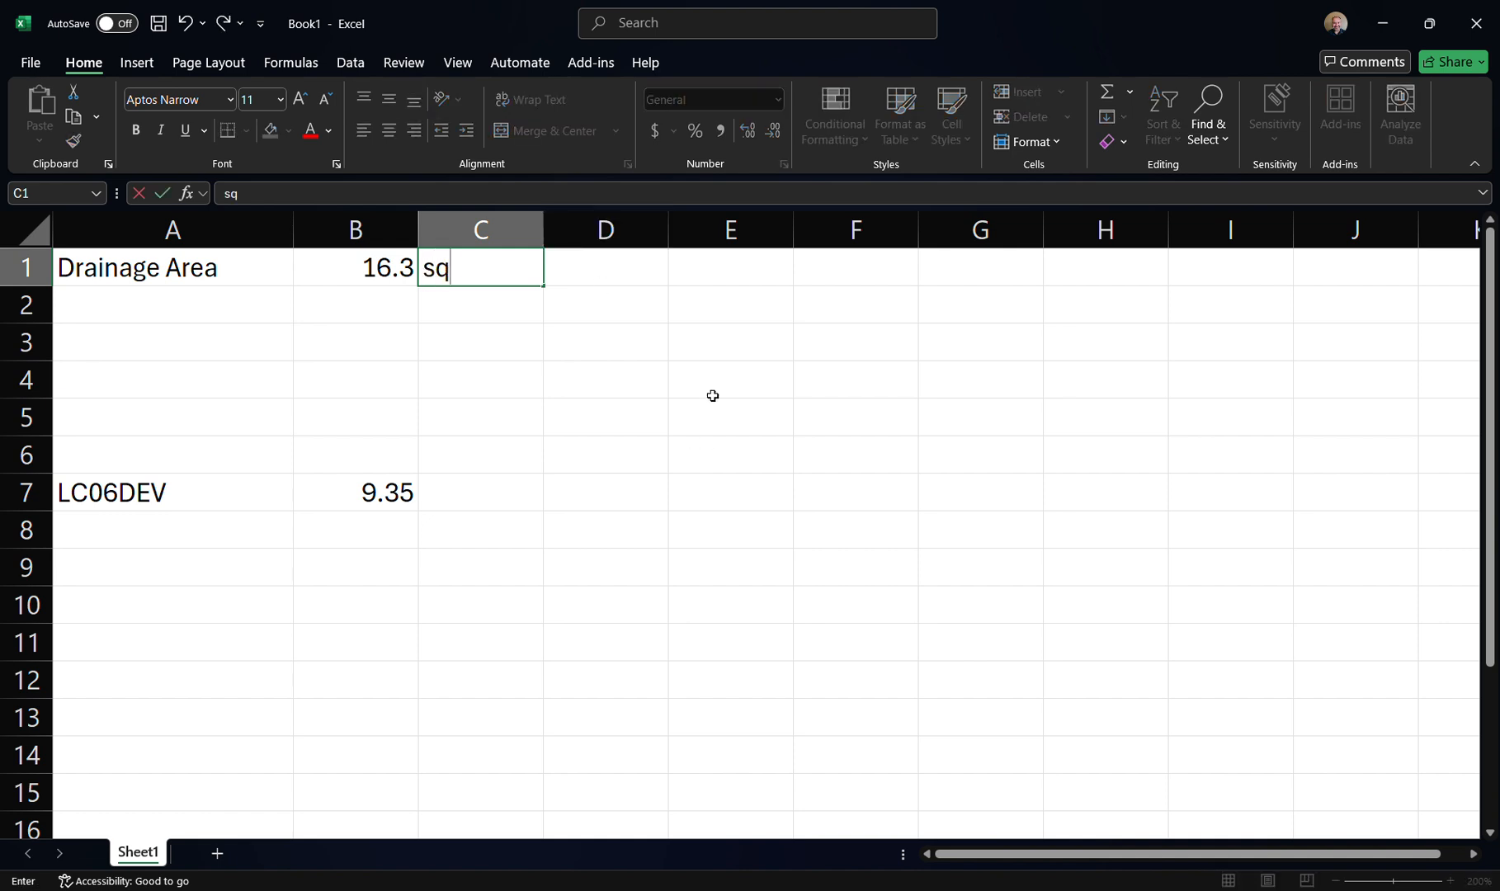
key(BackSpace)
key(BackSpace)
key(BackSpace)
text(re miles)
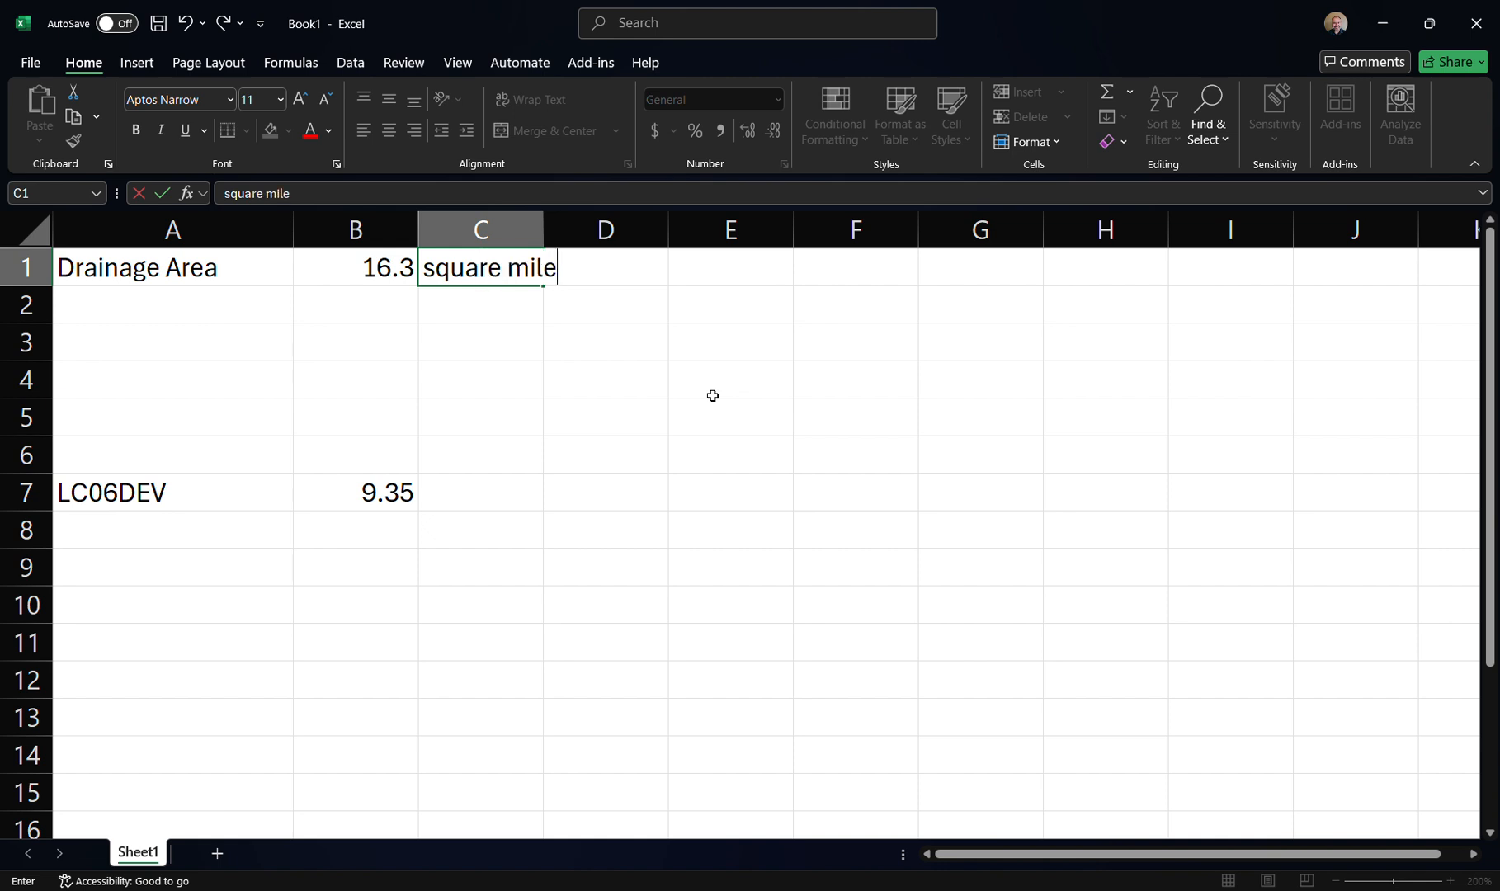
key(Return)
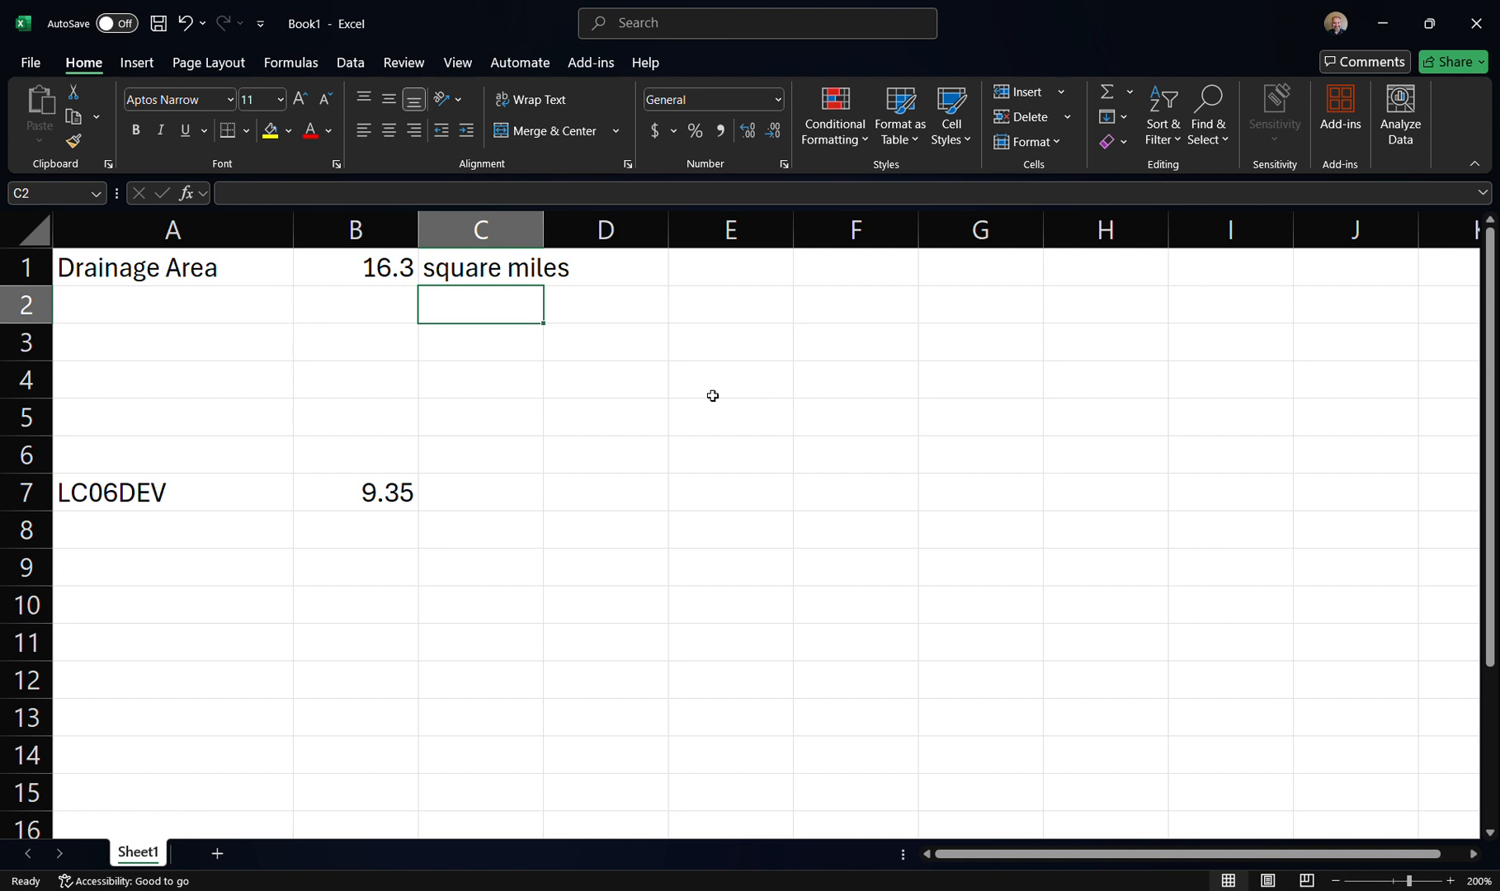
Enter the unit "%" in C7 beside the LC06DEV value
key(Down)
key(Down)
key(Down)
key(Down)
key(Down)
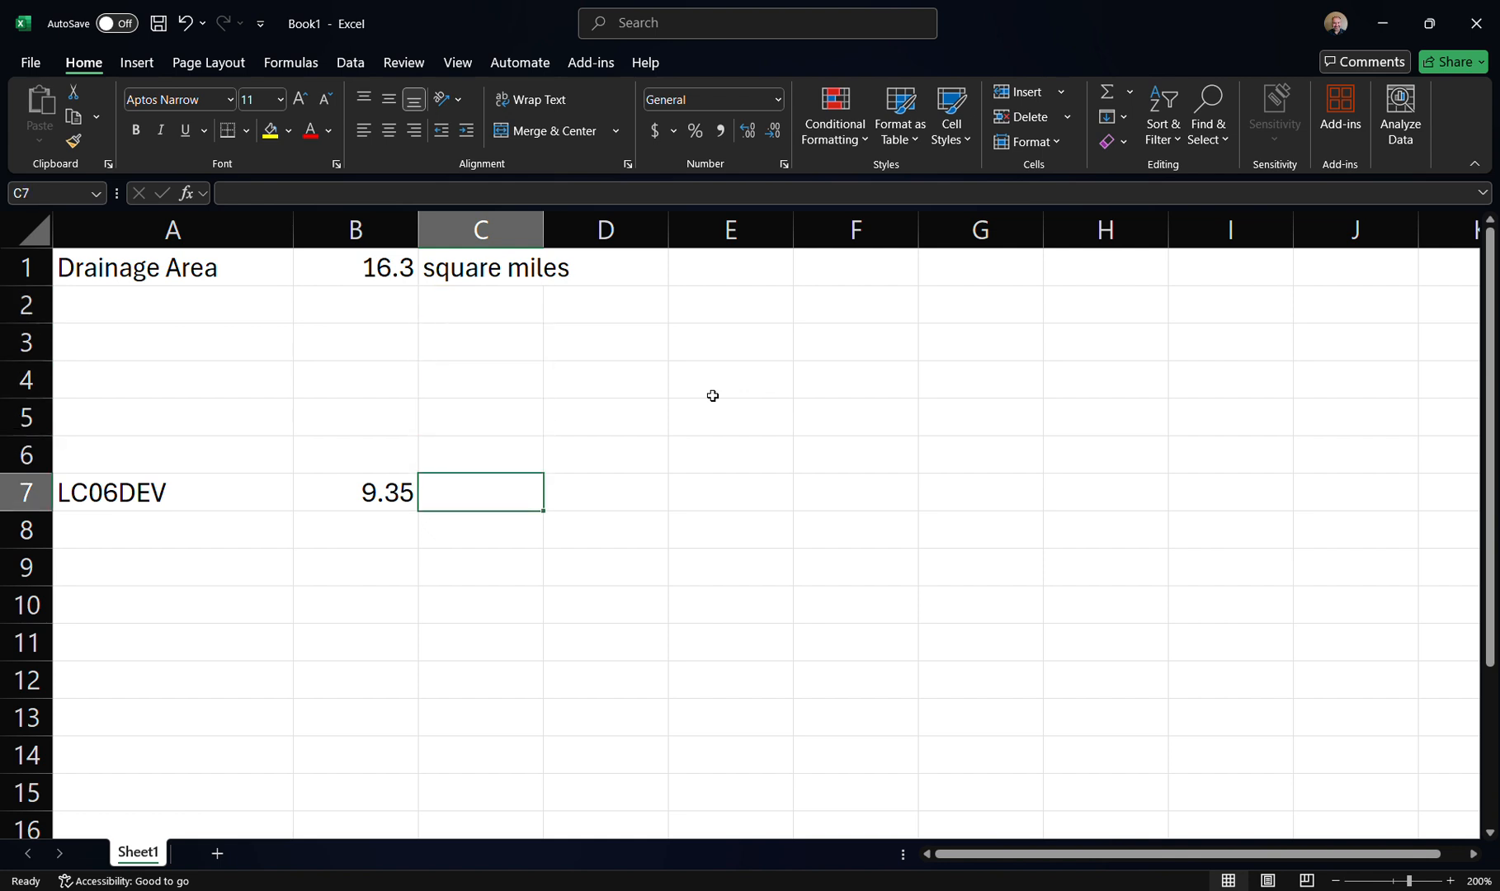
text(%)
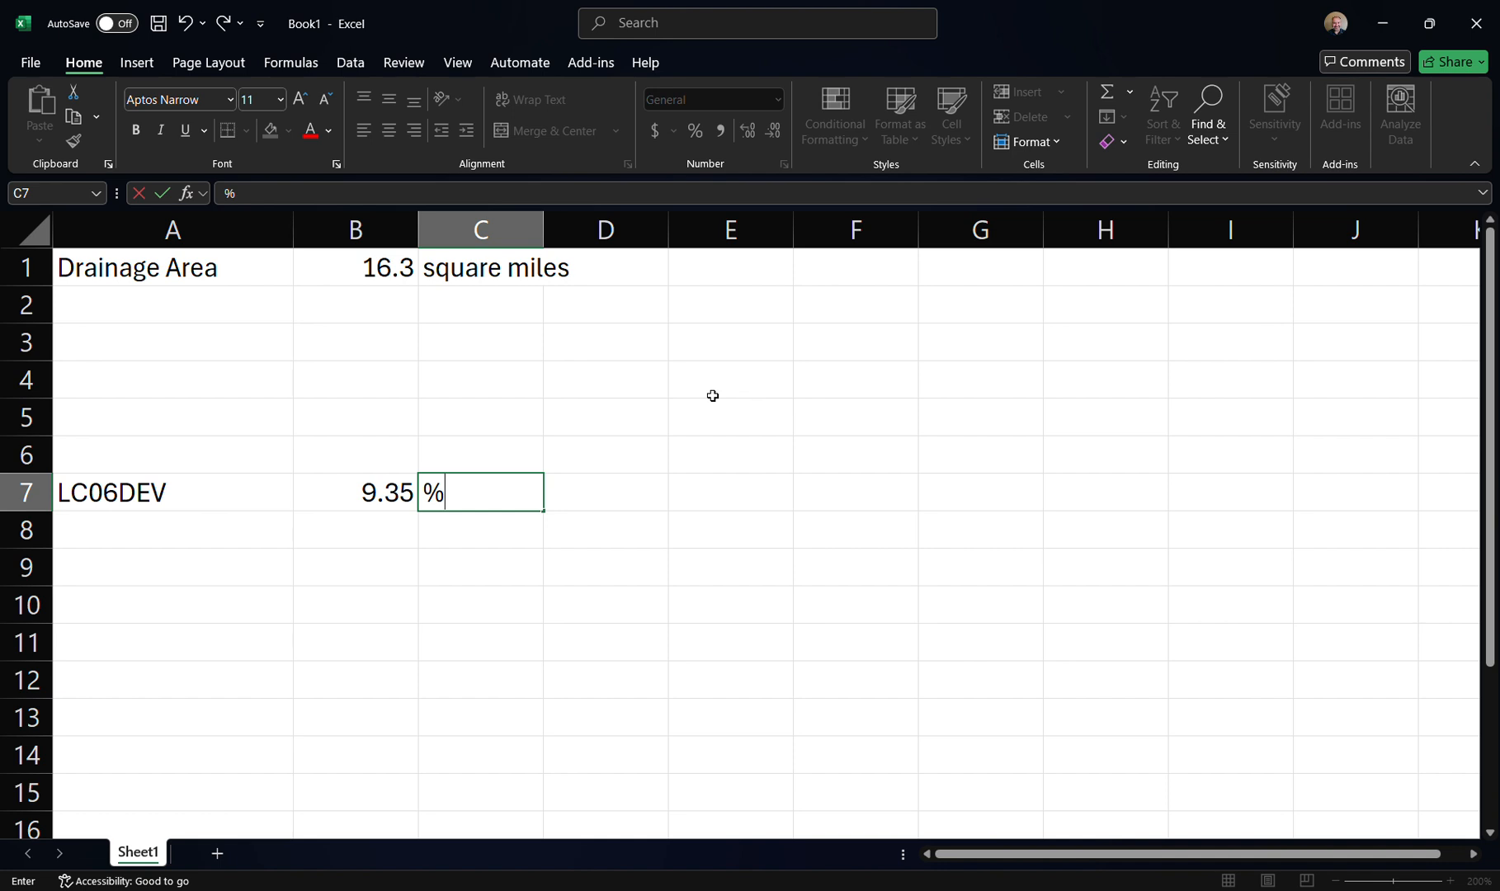
key(Return)
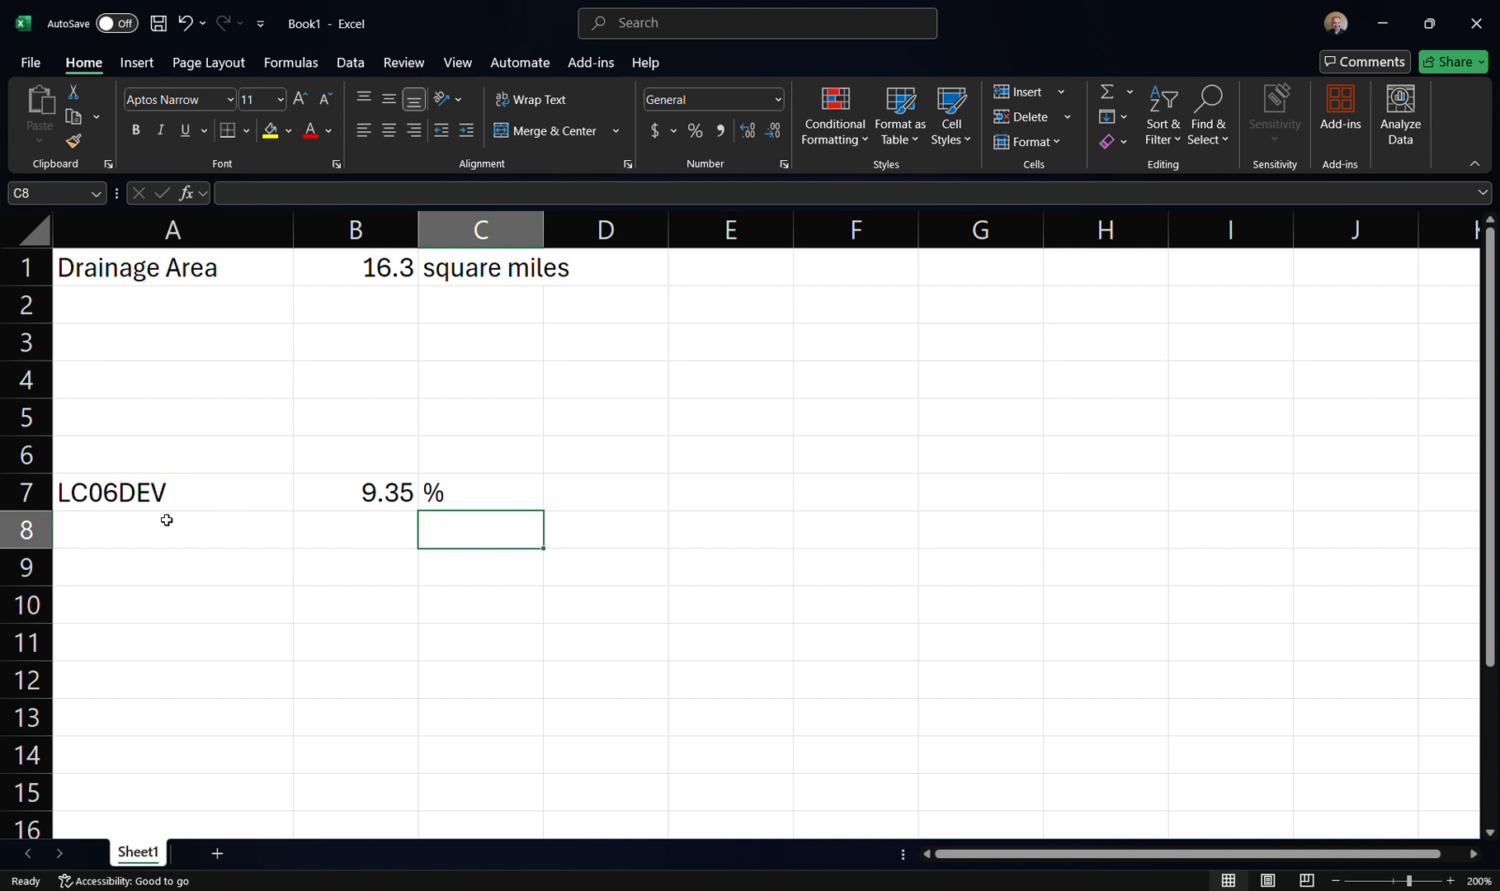
Enter the label "Undeveloped Land" in A8, directly below LC06DEV
click(133, 526)
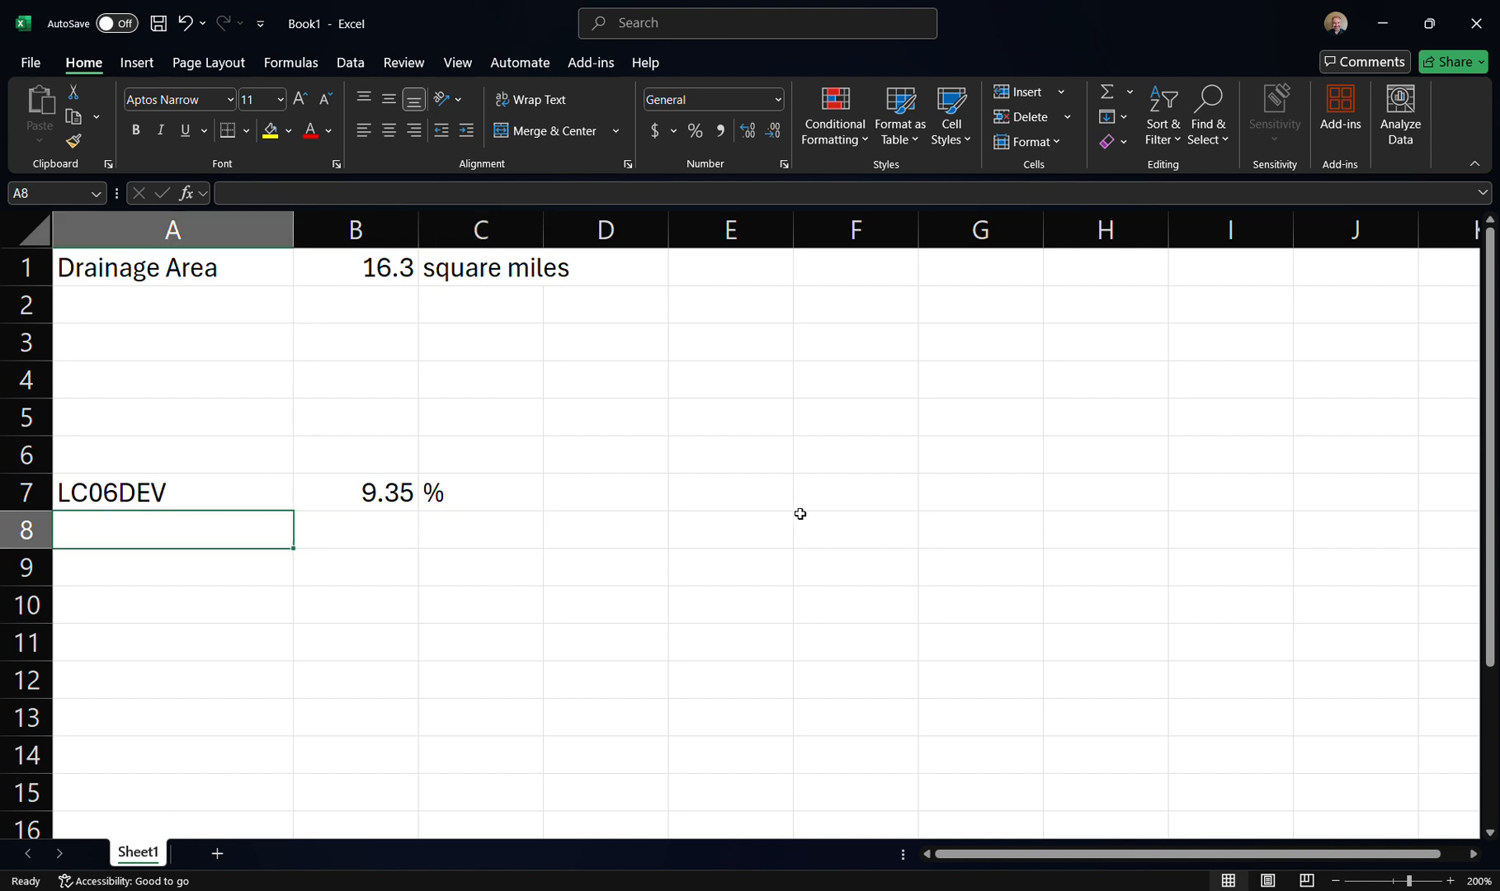
text(Undev)
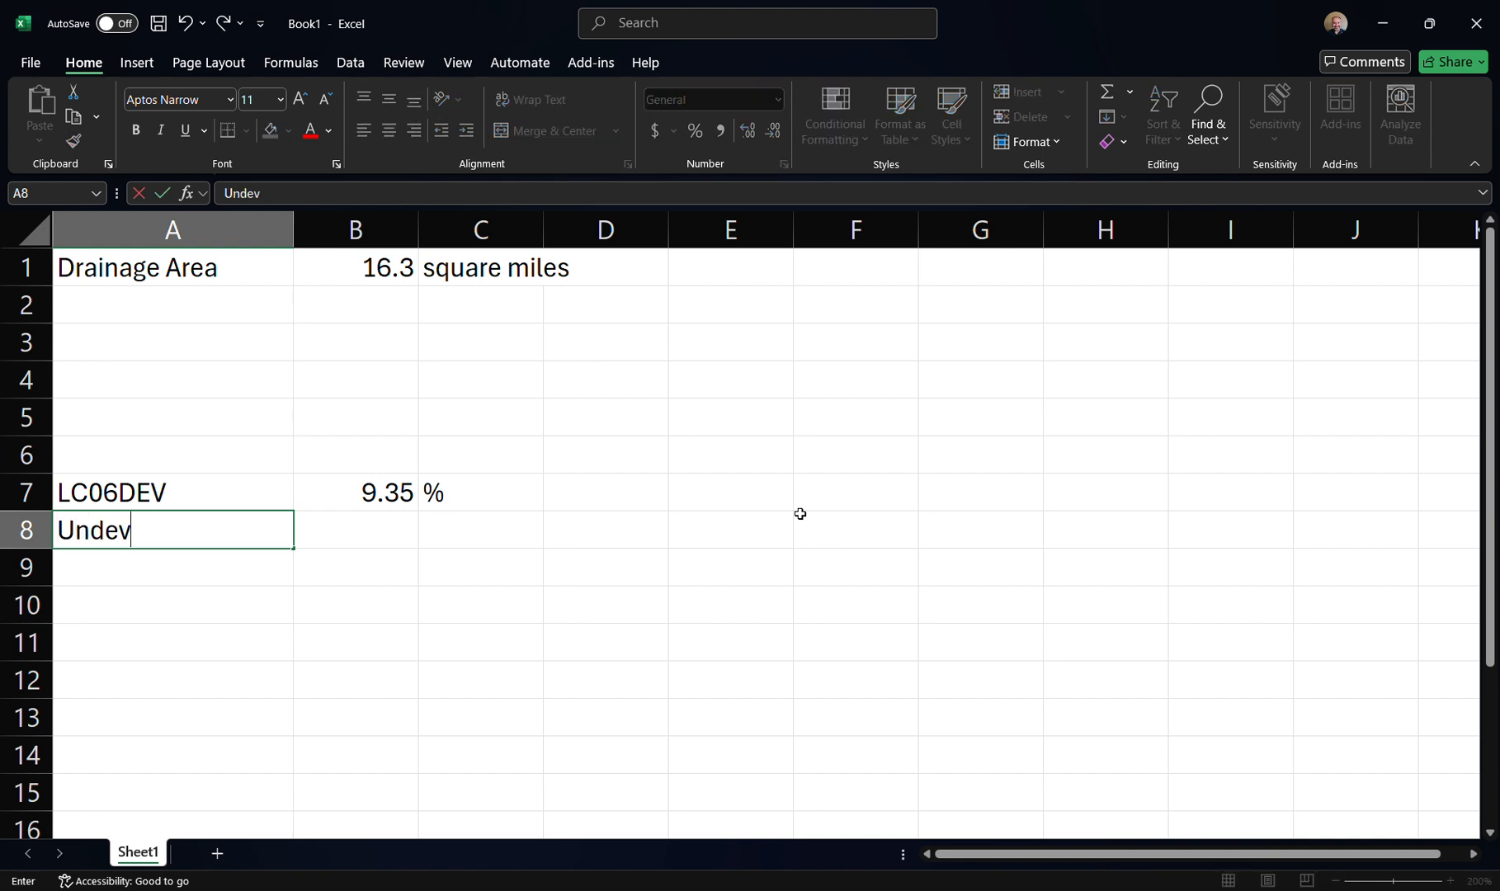
text(eloped Land)
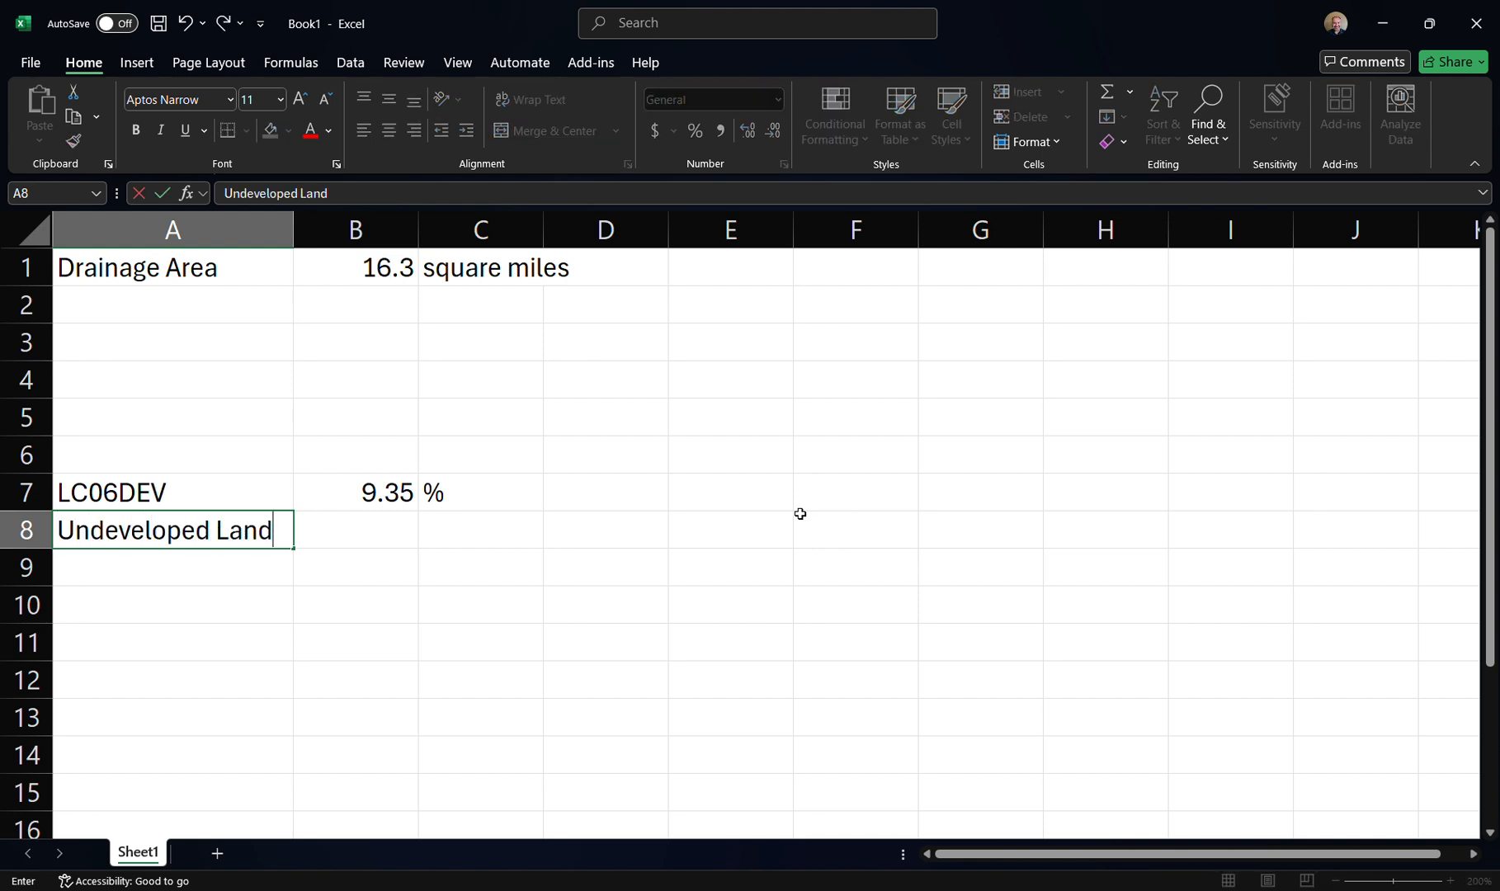
key(Return)
Calculate the undeveloped land share in B8 as 100 minus B7 and enter the unit "%" in C8
key(Up)
key(Right)
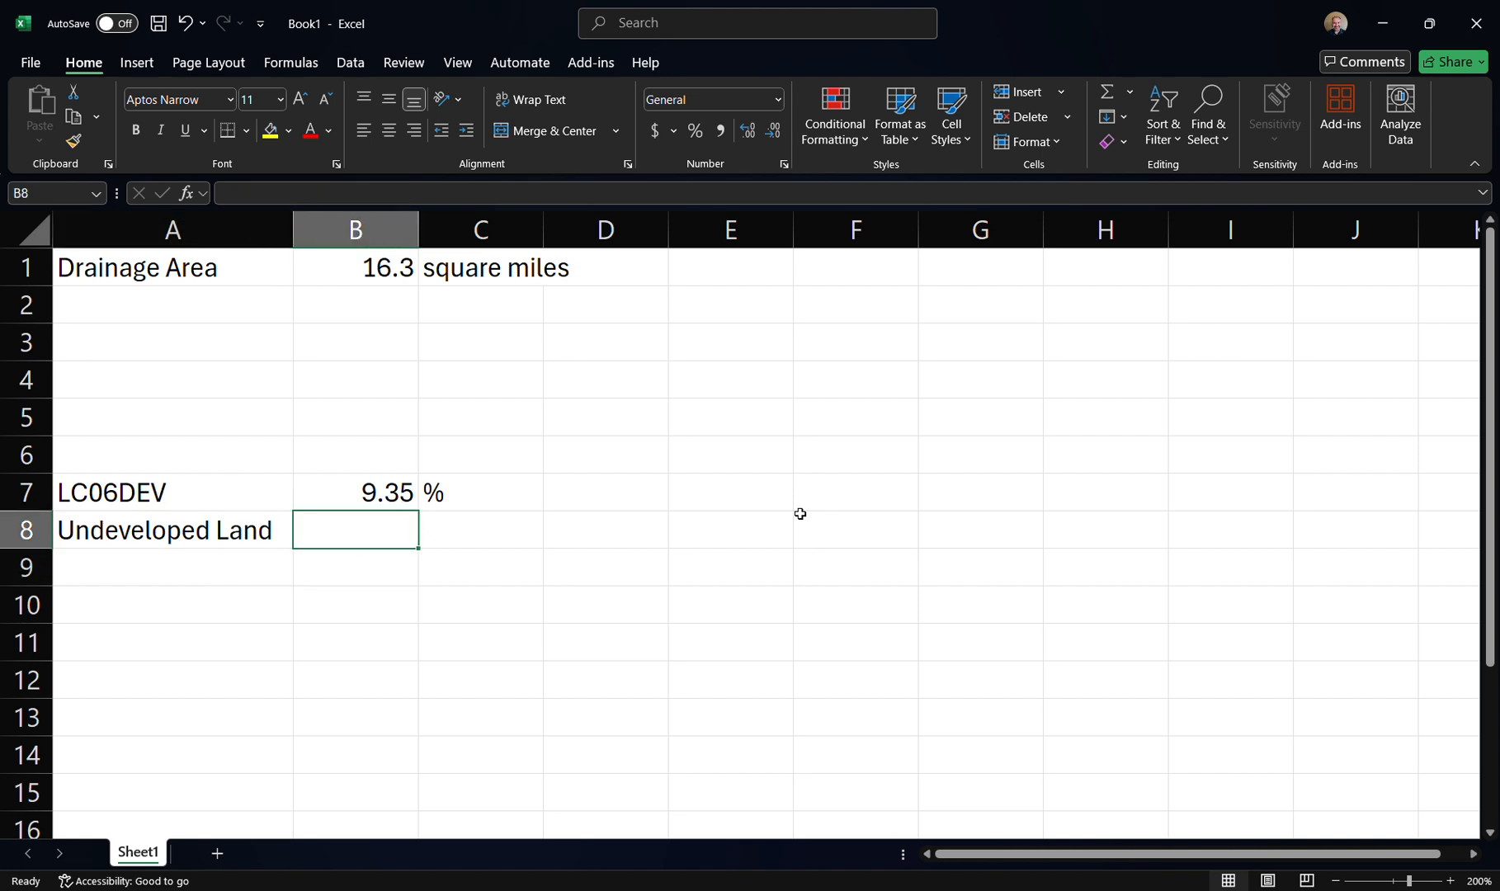
text(=100-)
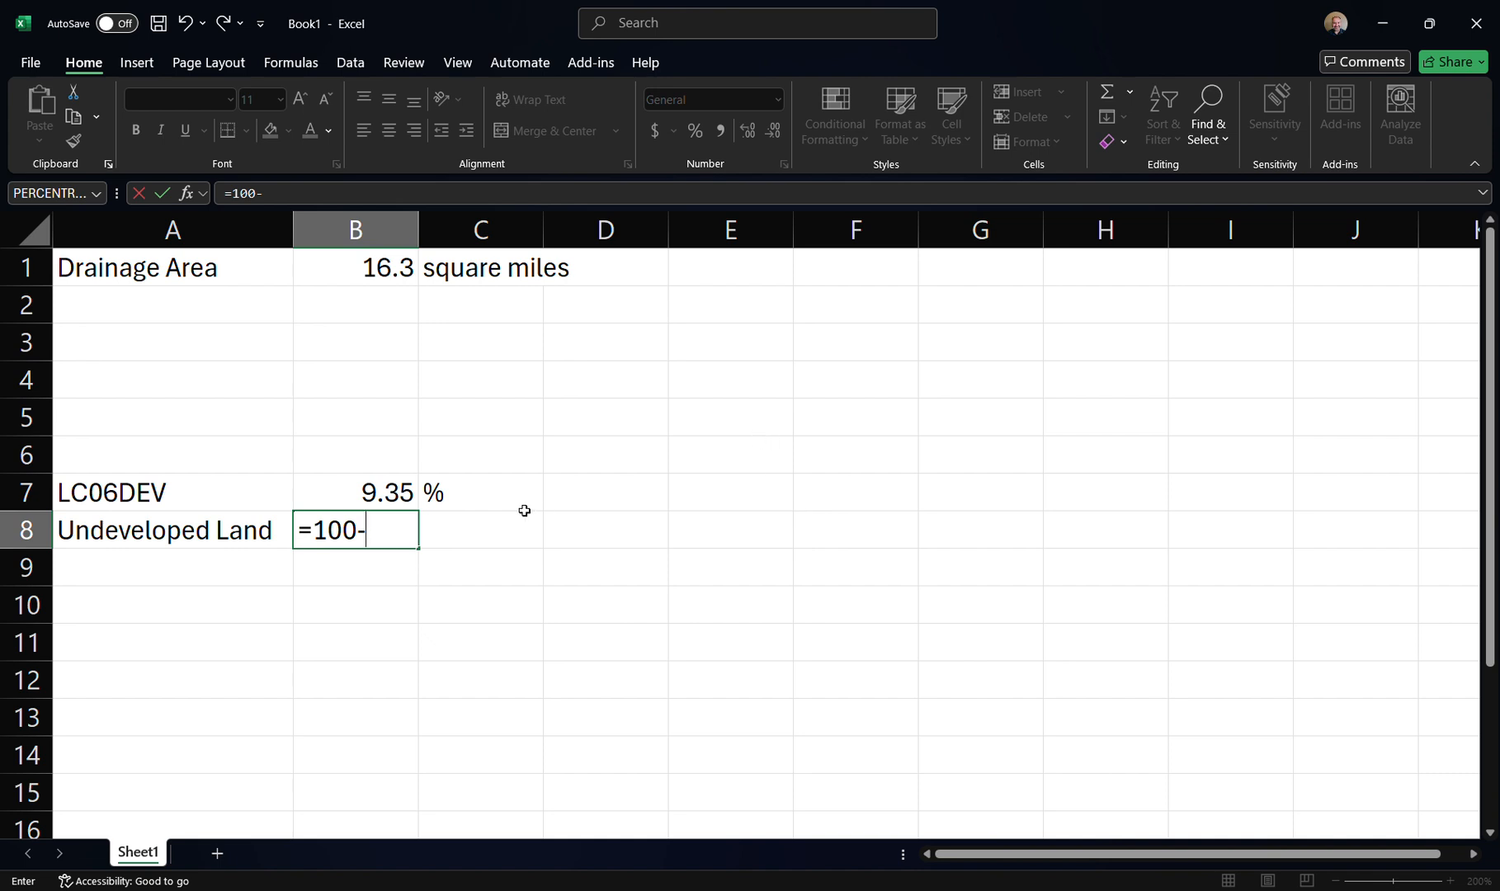
click(394, 489)
key(Return)
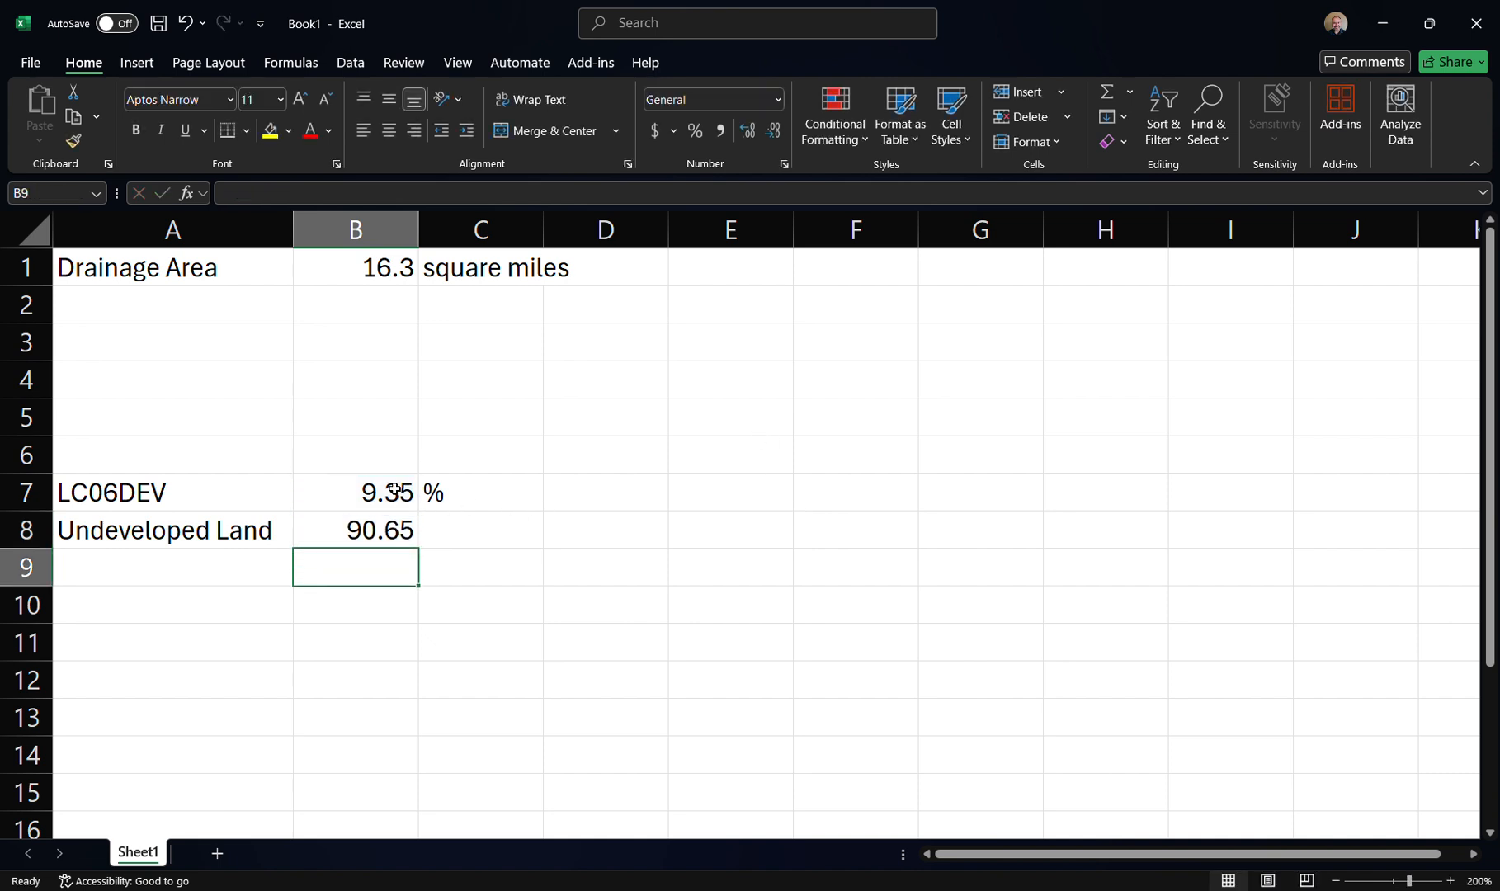
click(455, 530)
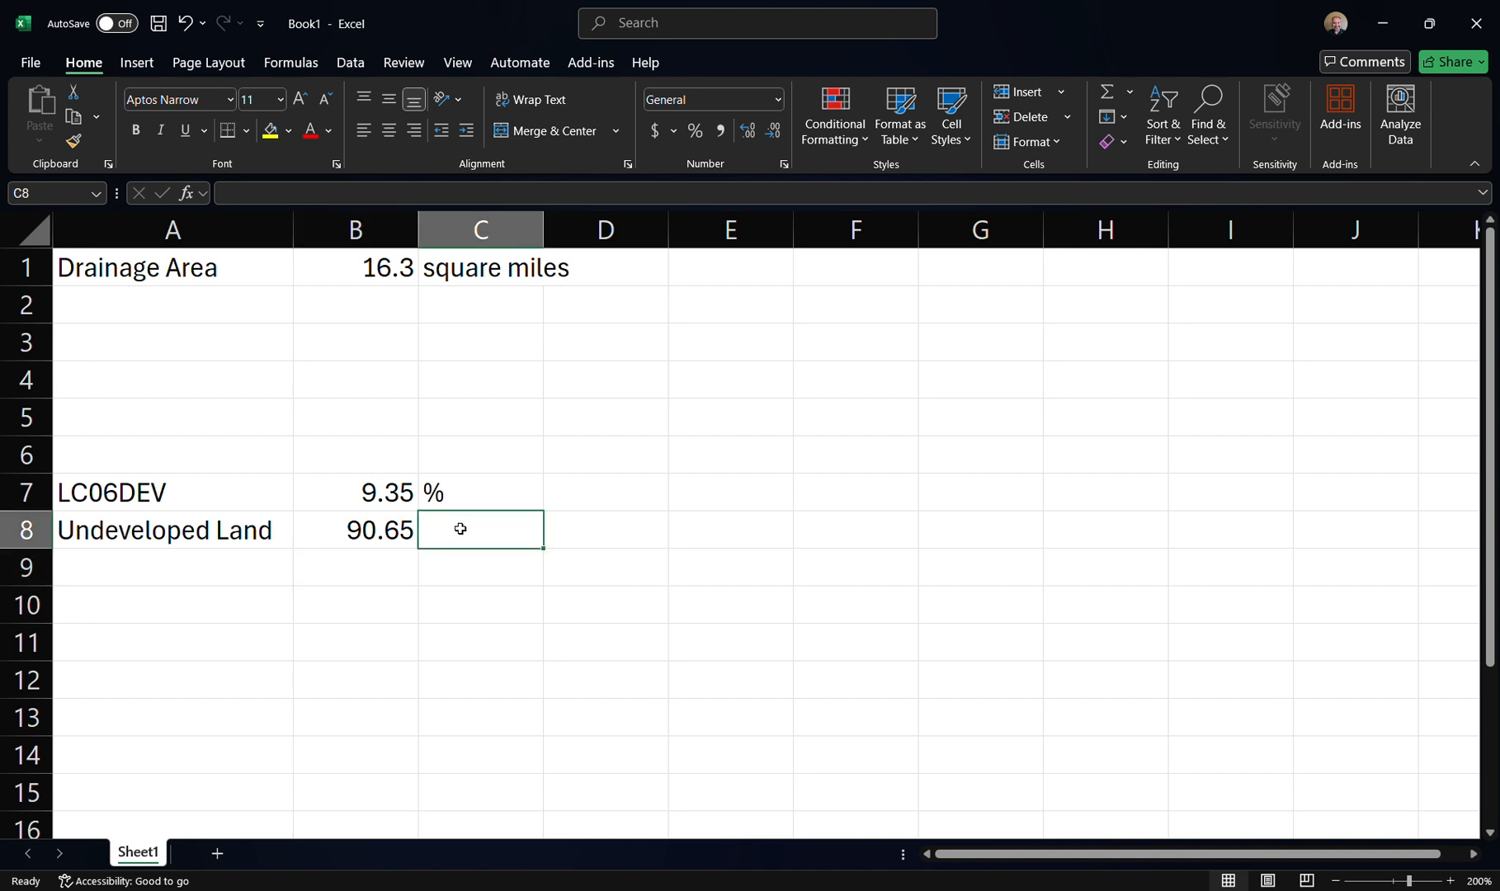
text(%)
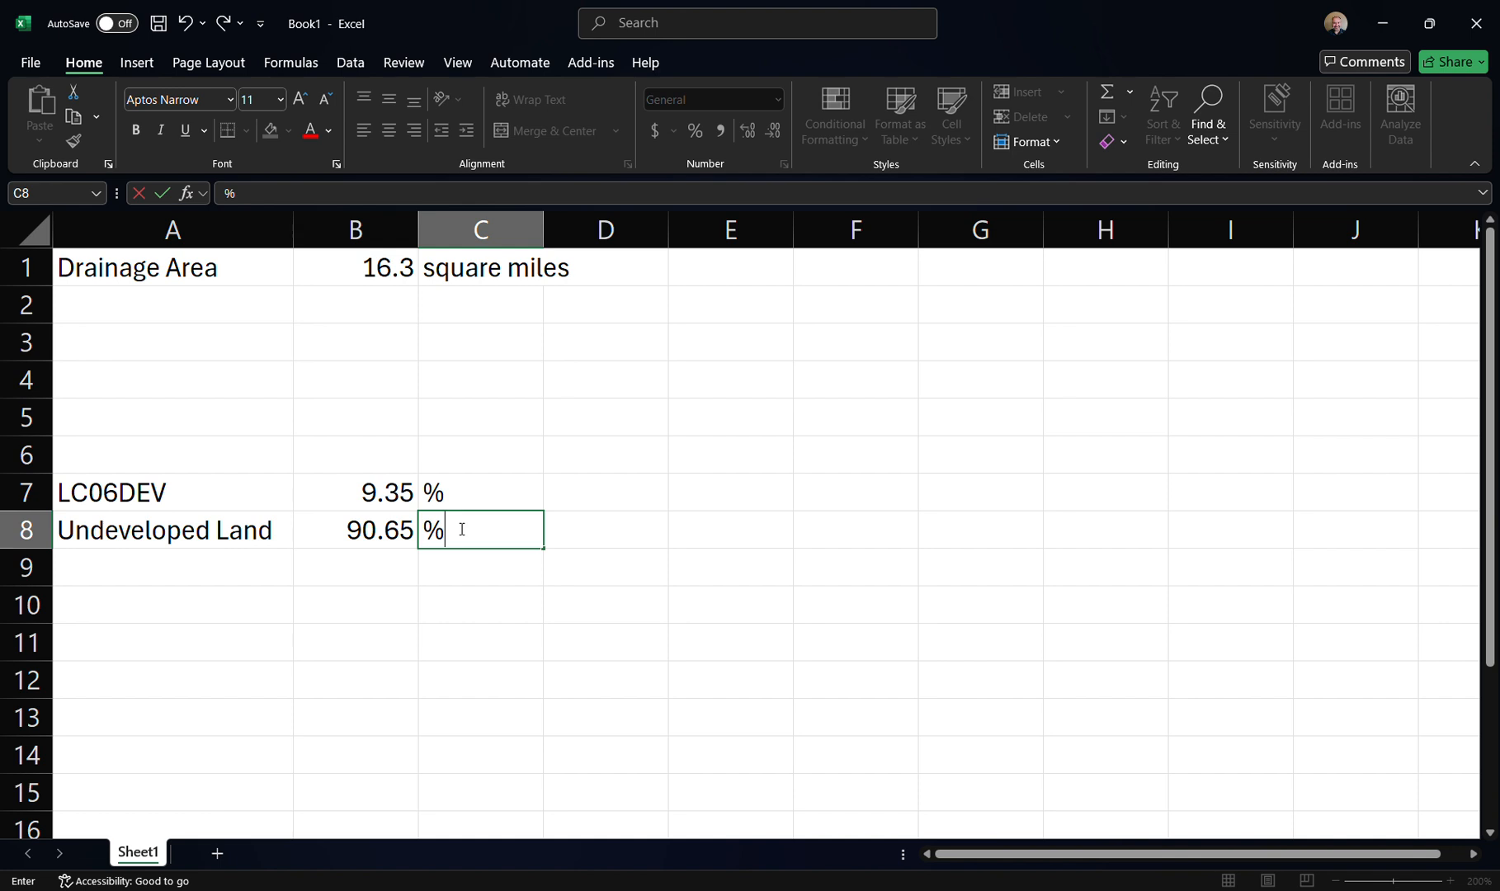
key(Return)
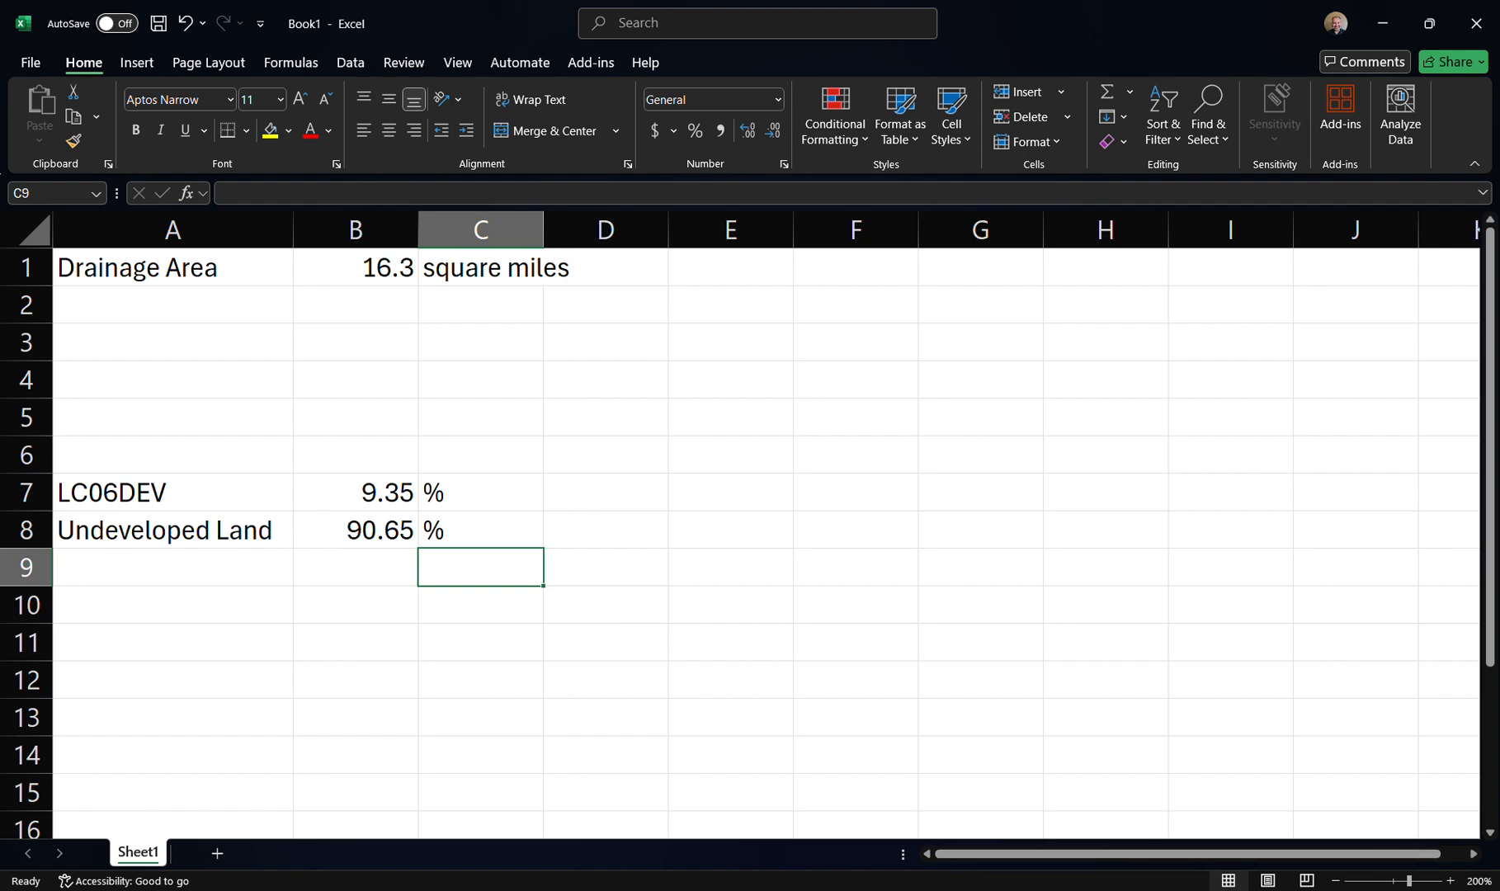
Switch to Chrome and search Google for "acres per square mile" in the empty tab
click(967, 890)
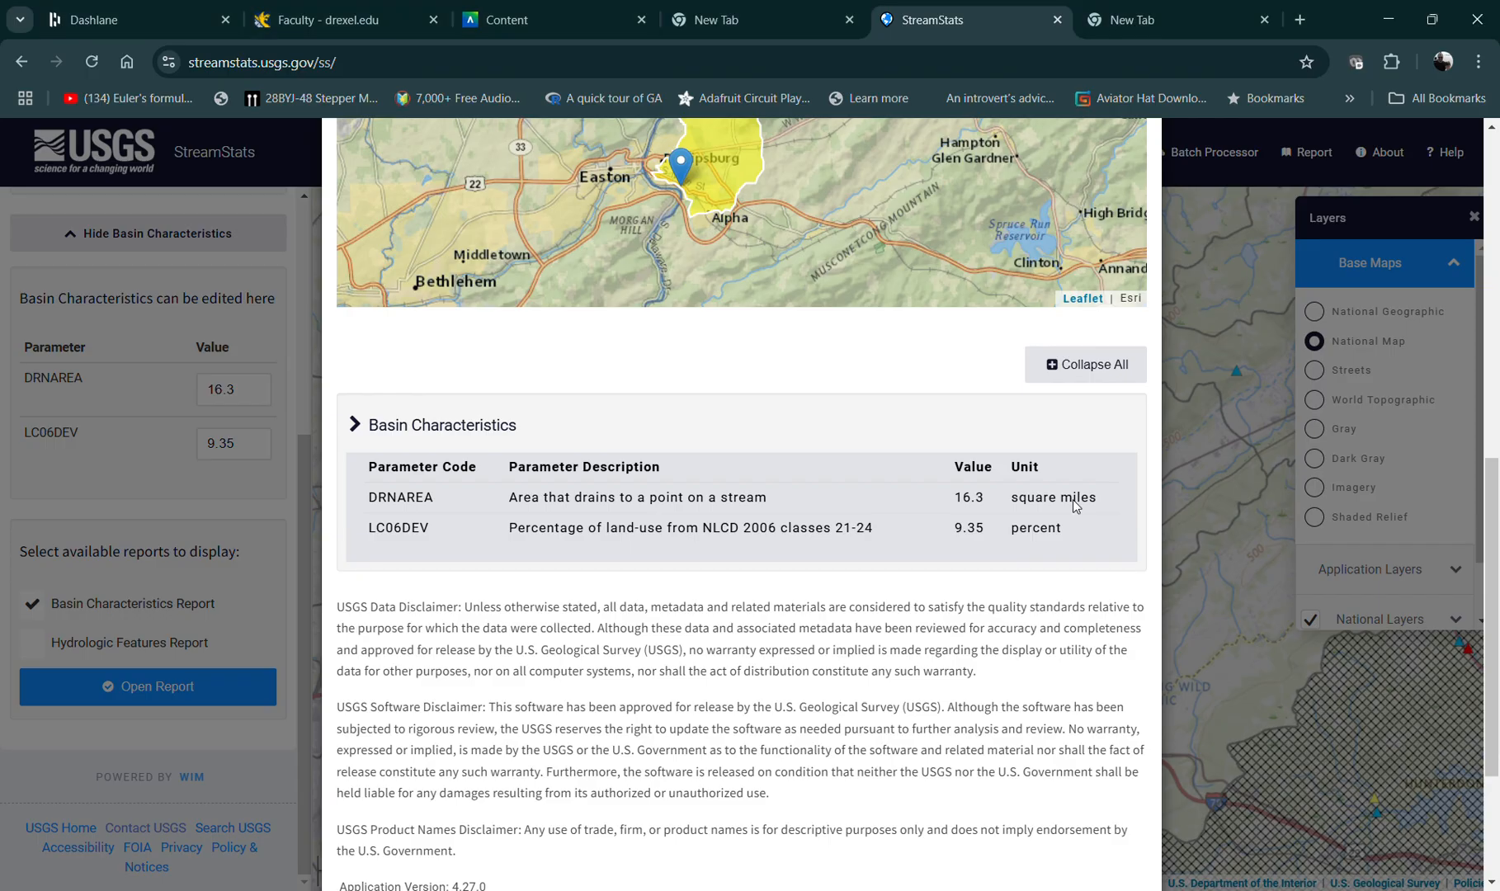
click(1168, 11)
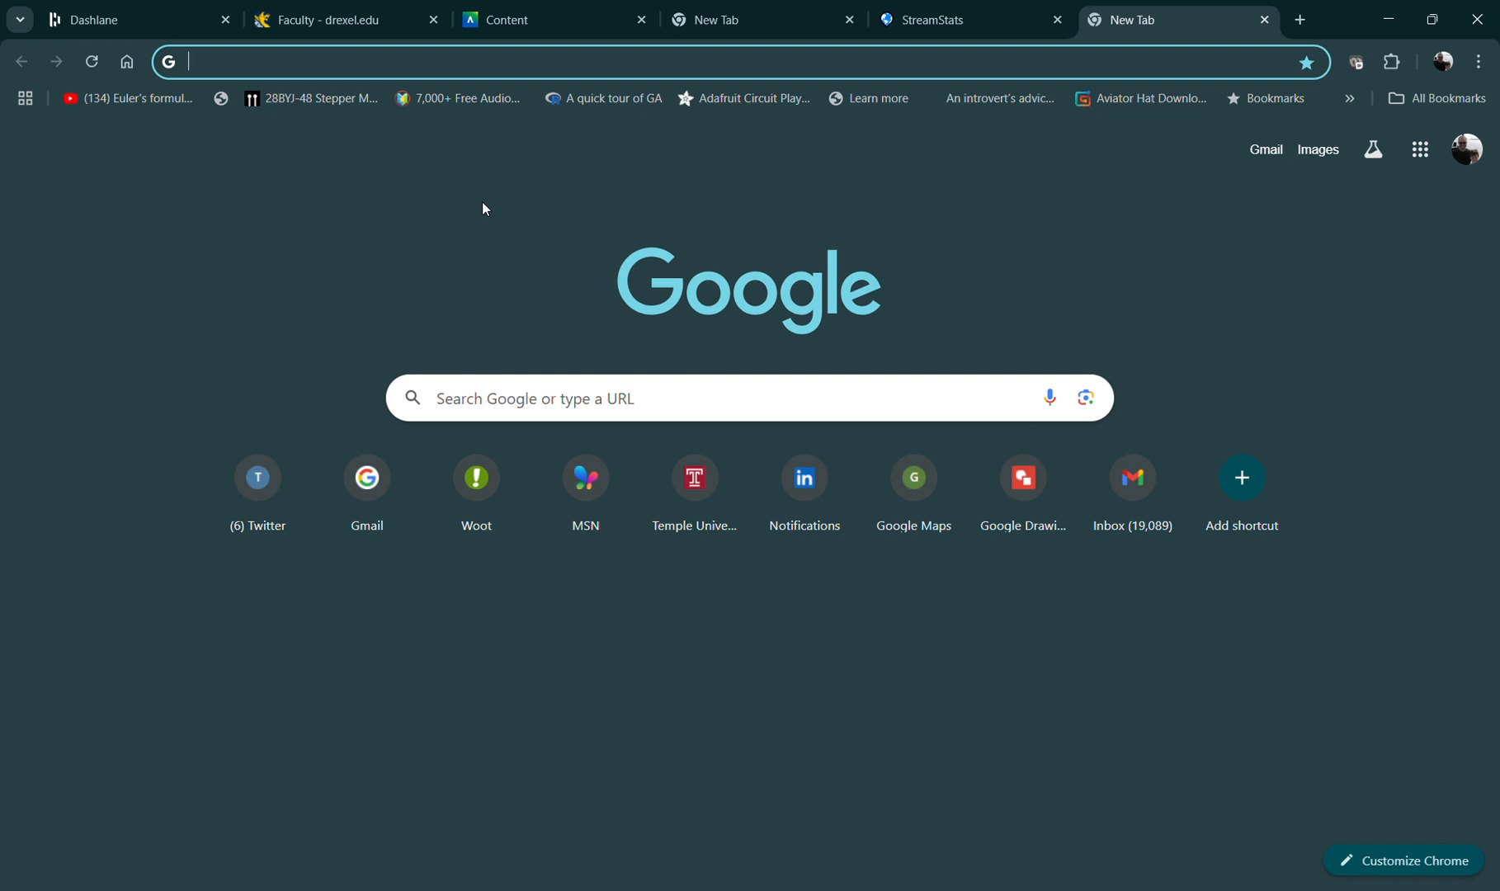
text(acres)
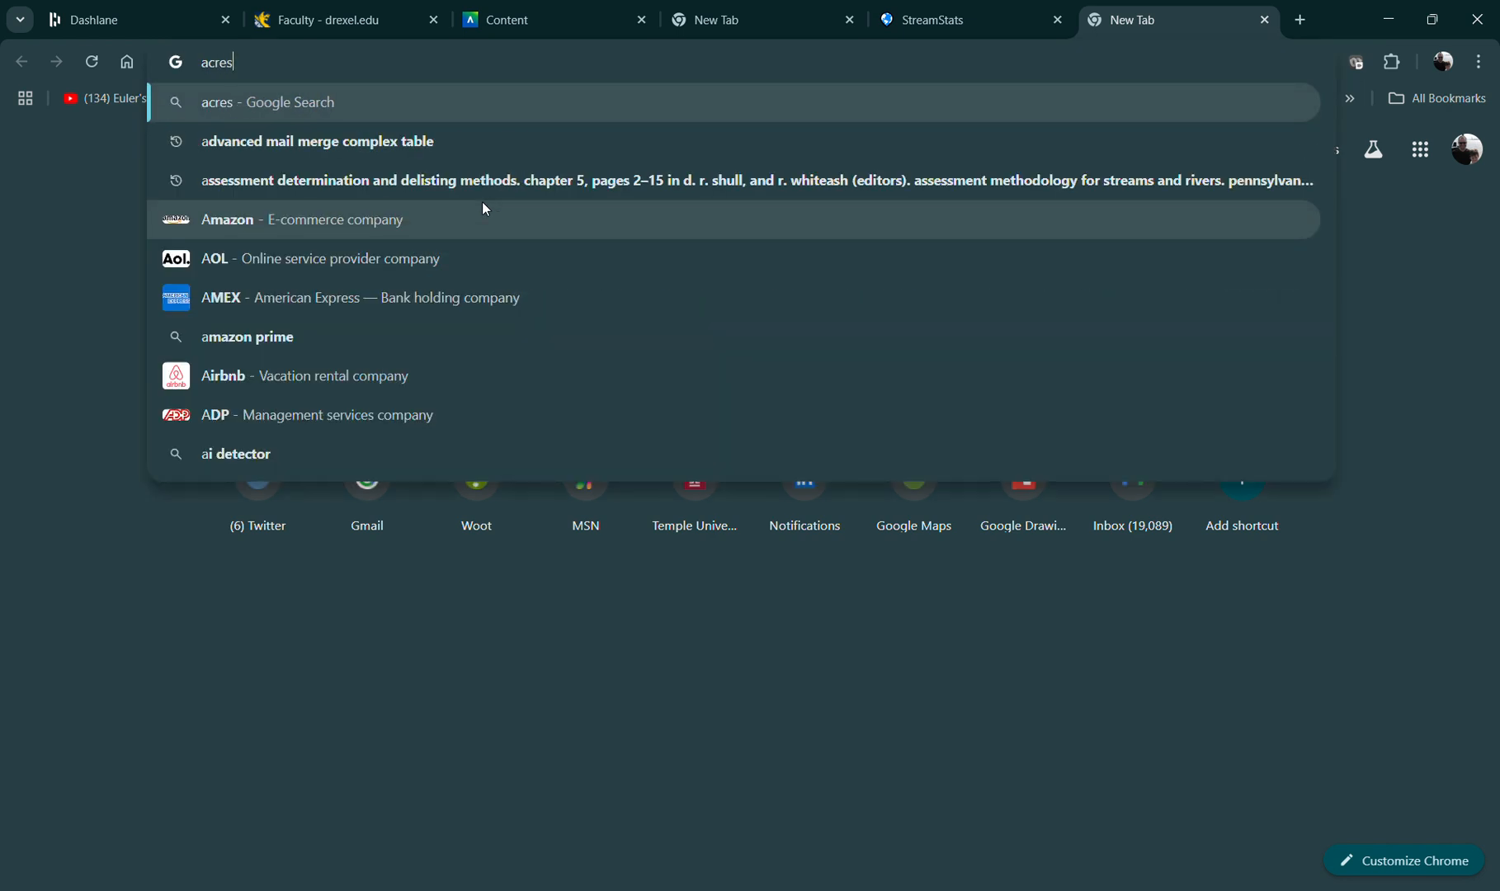
text( per)
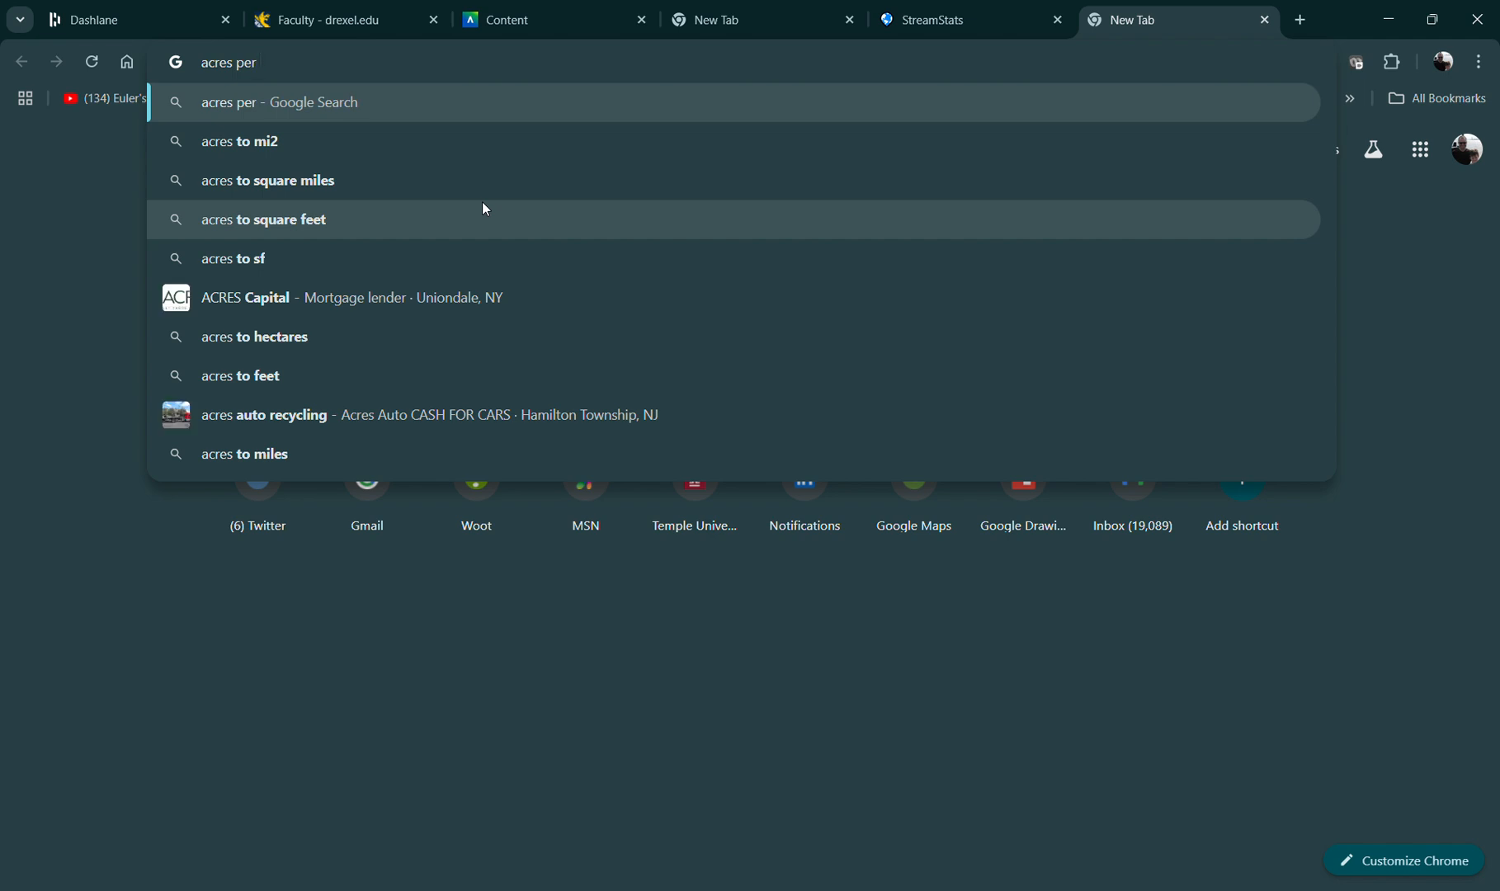
text( square mile)
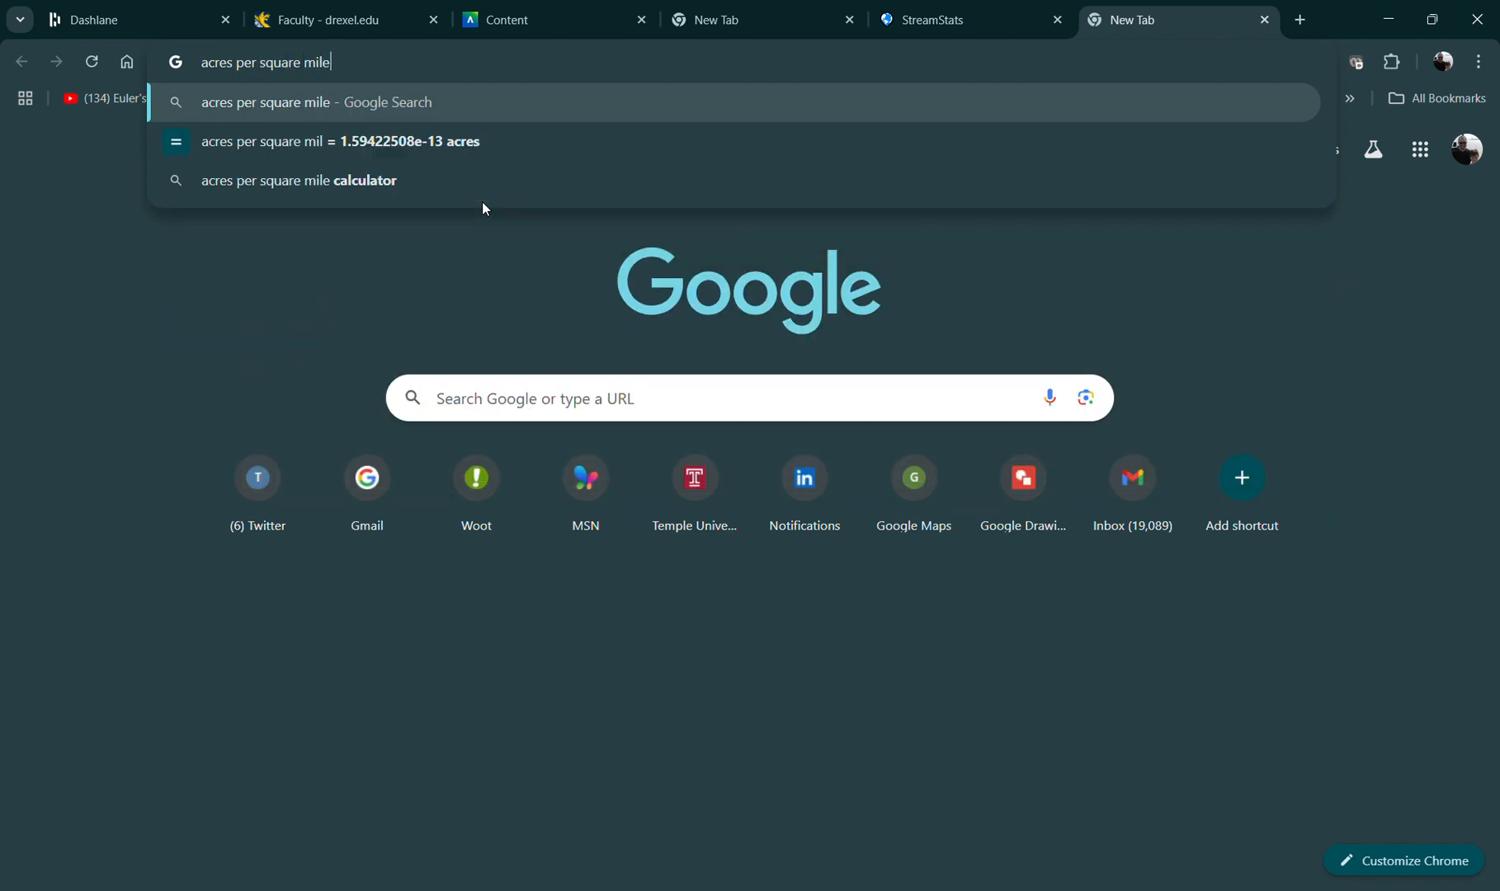
key(Return)
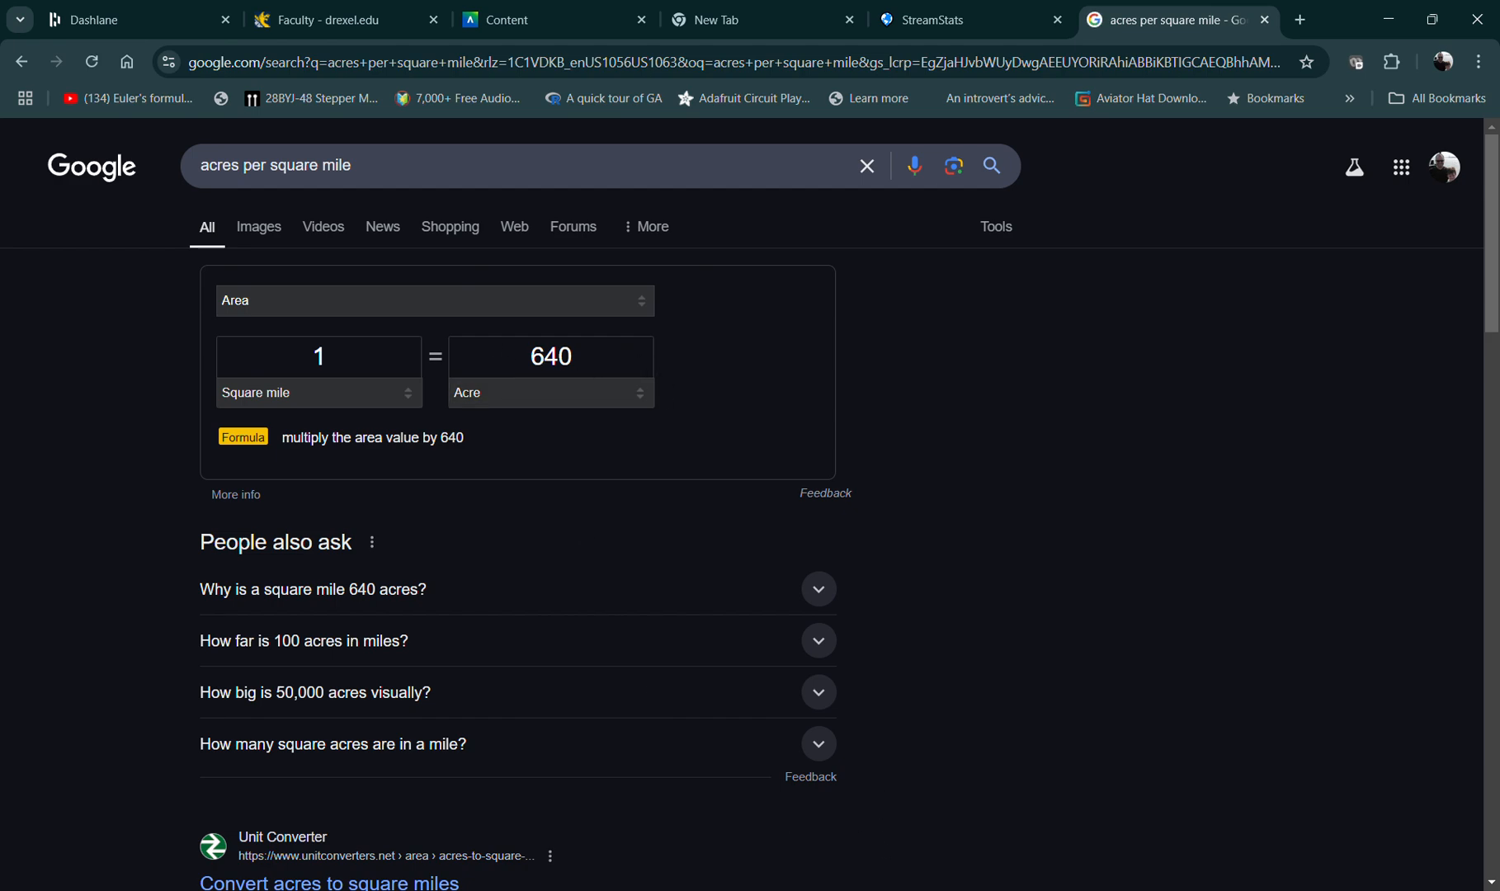
Return to the Excel workbook and enter the unit "acres" in C2, below "square miles"
key(alt+Tab)
click(195, 307)
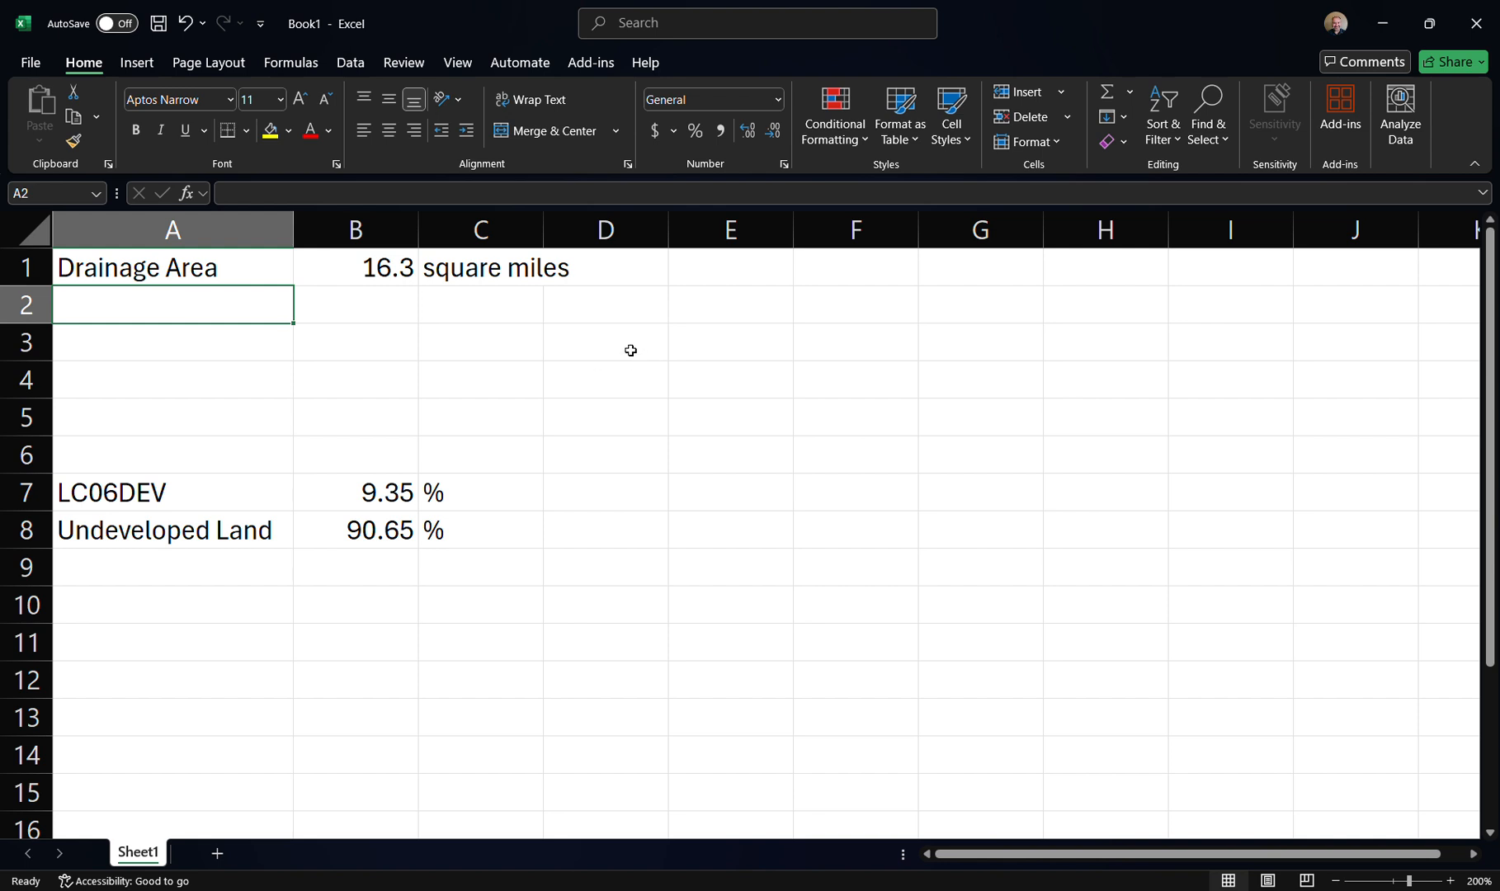
click(474, 302)
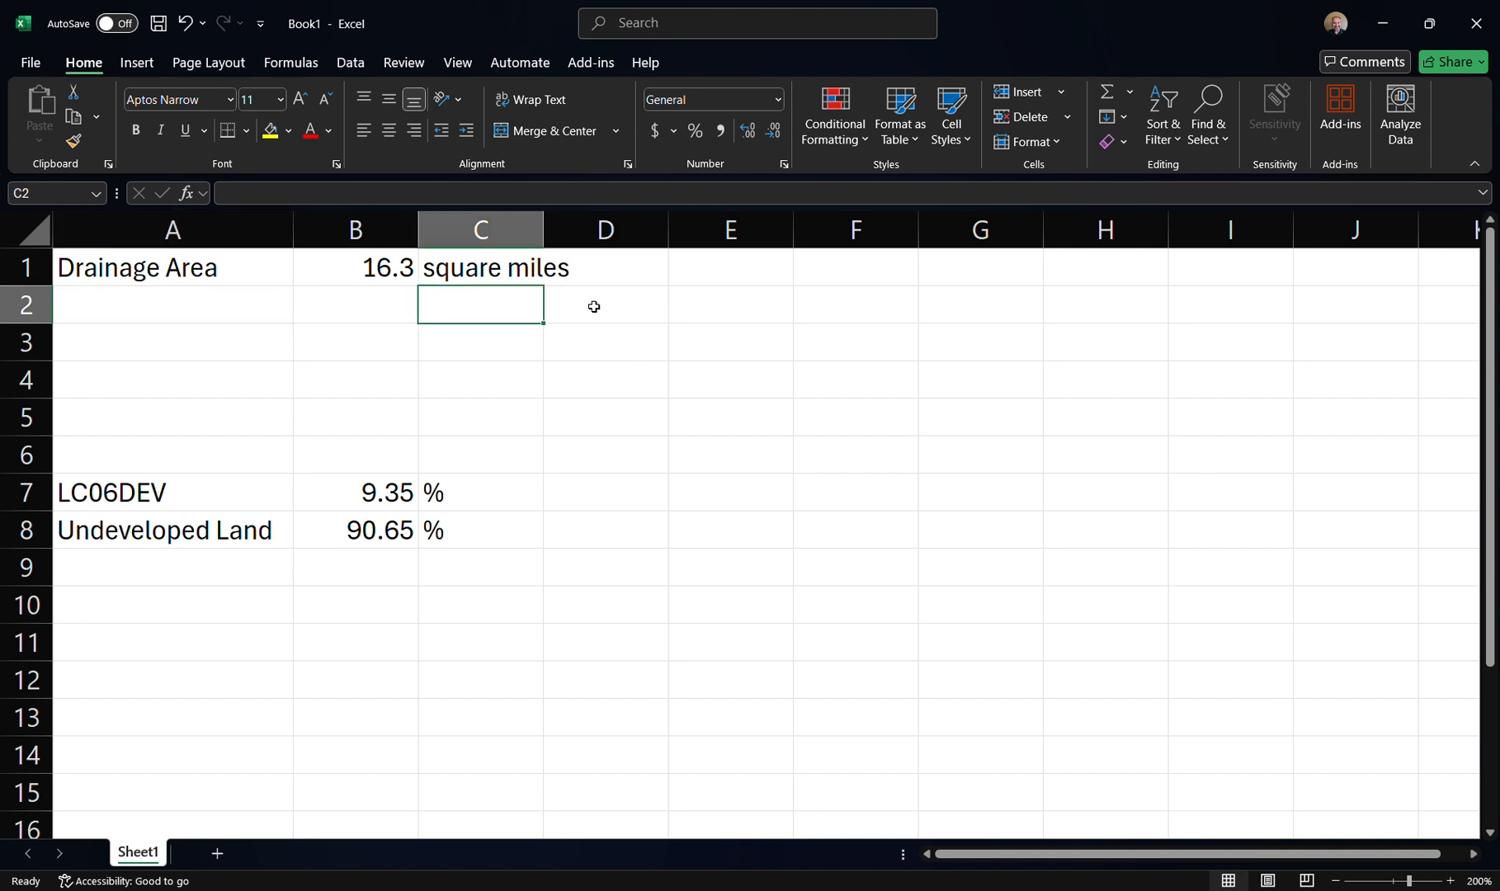
text(Acr)
key(BackSpace)
key(BackSpace)
key(BackSpace)
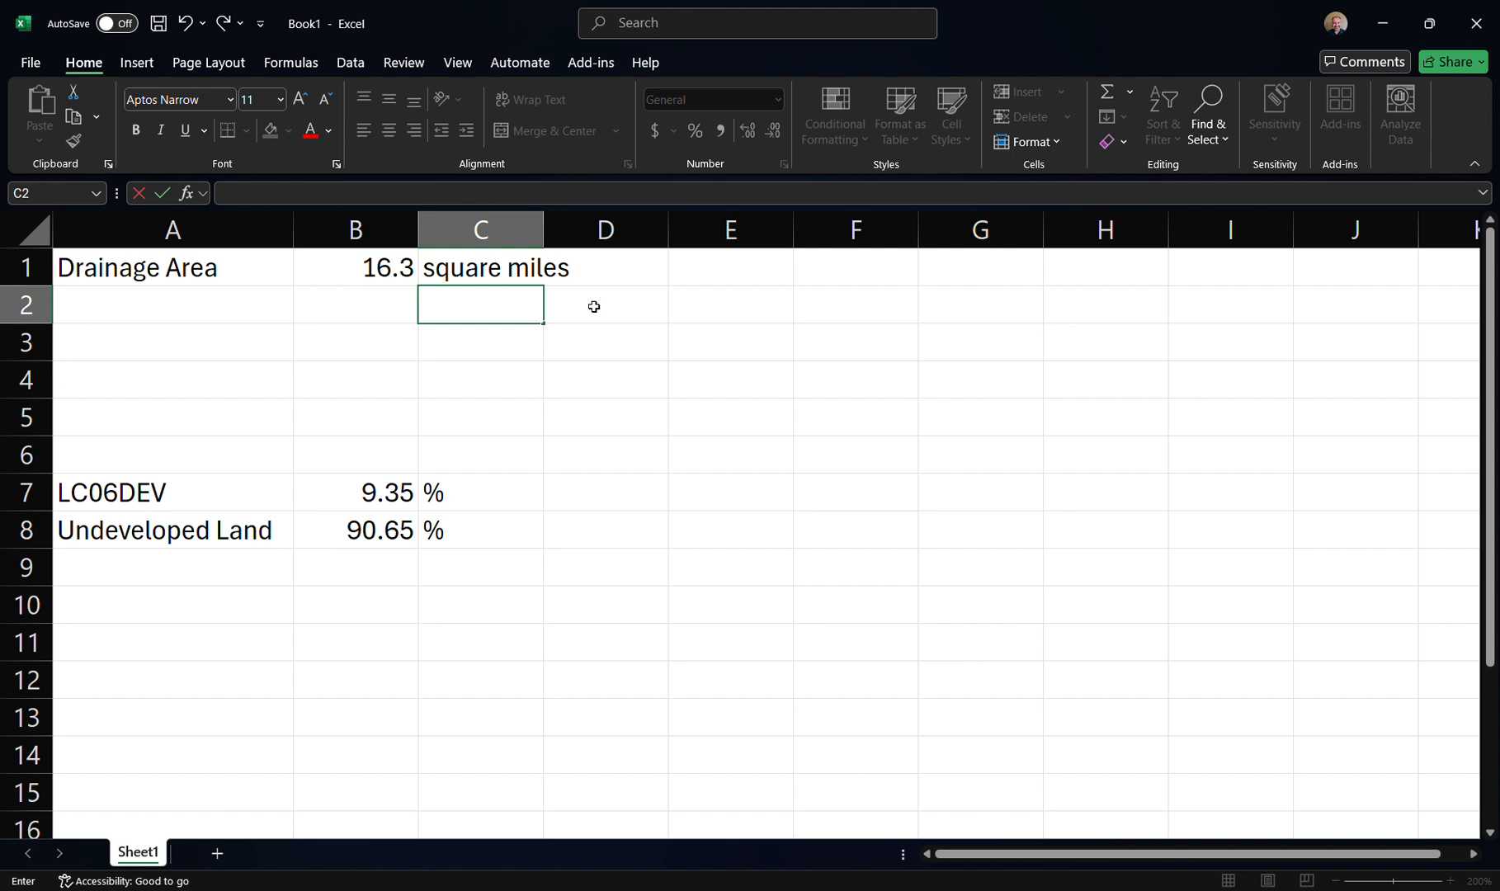
text(acres)
key(Return)
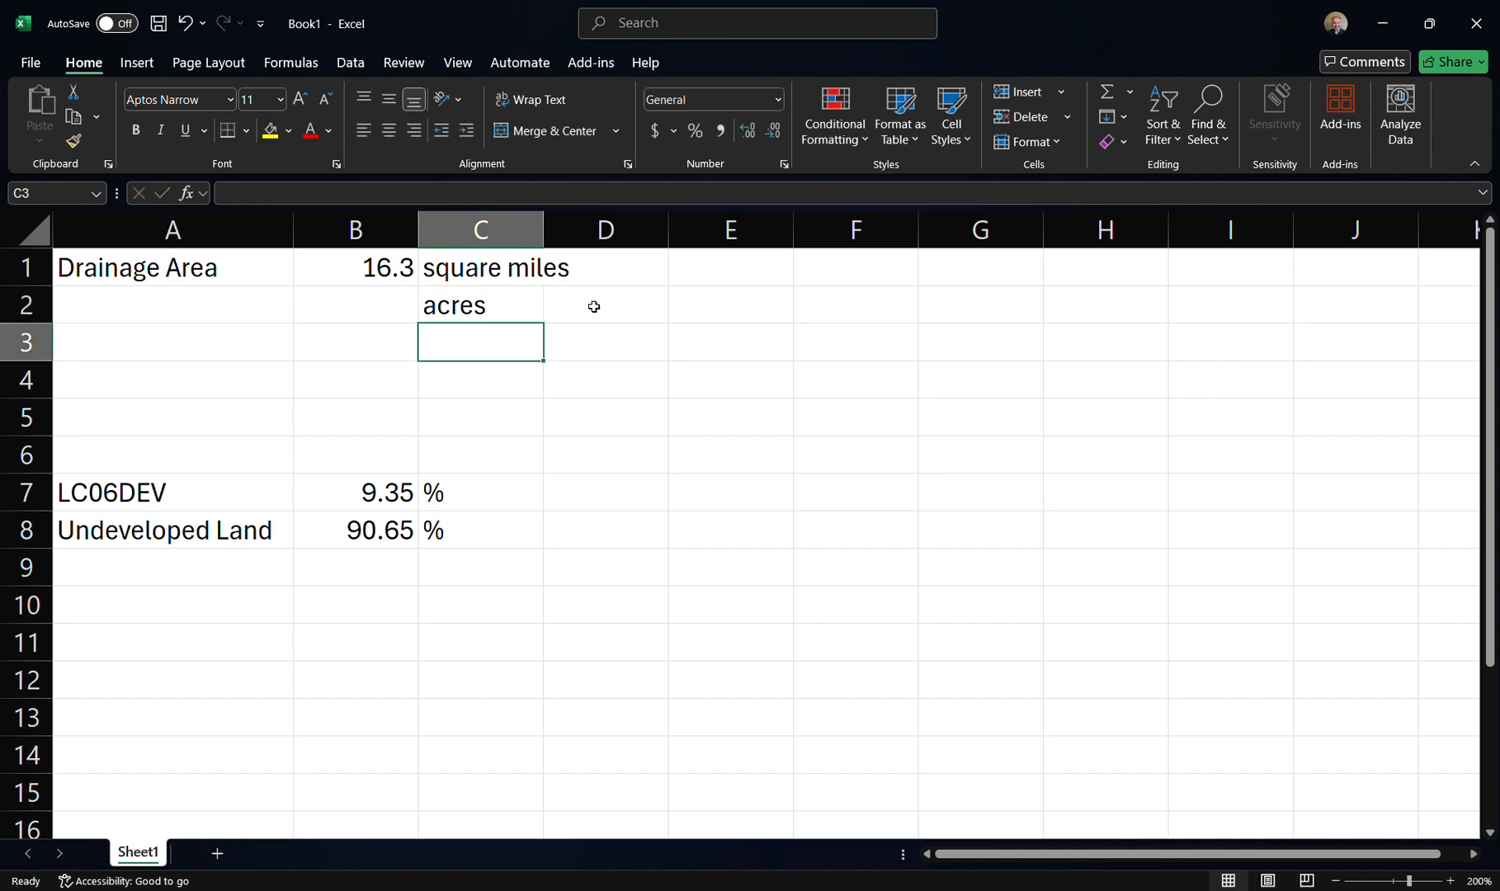
Convert the drainage area to acres in B2 by multiplying B1 by 640
key(Up)
key(Left)
text(=)
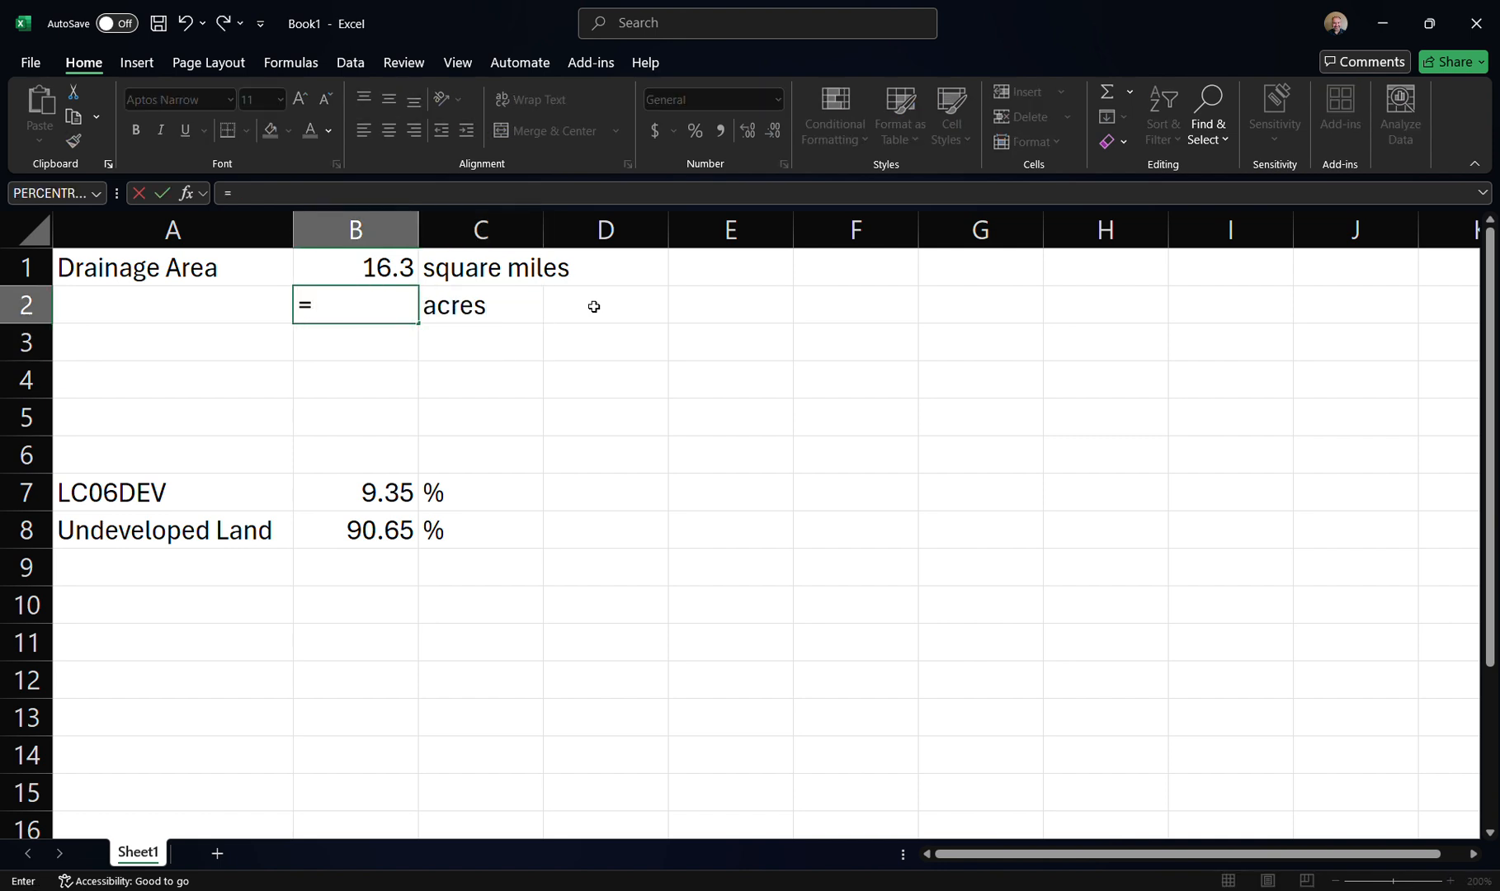
key(Up)
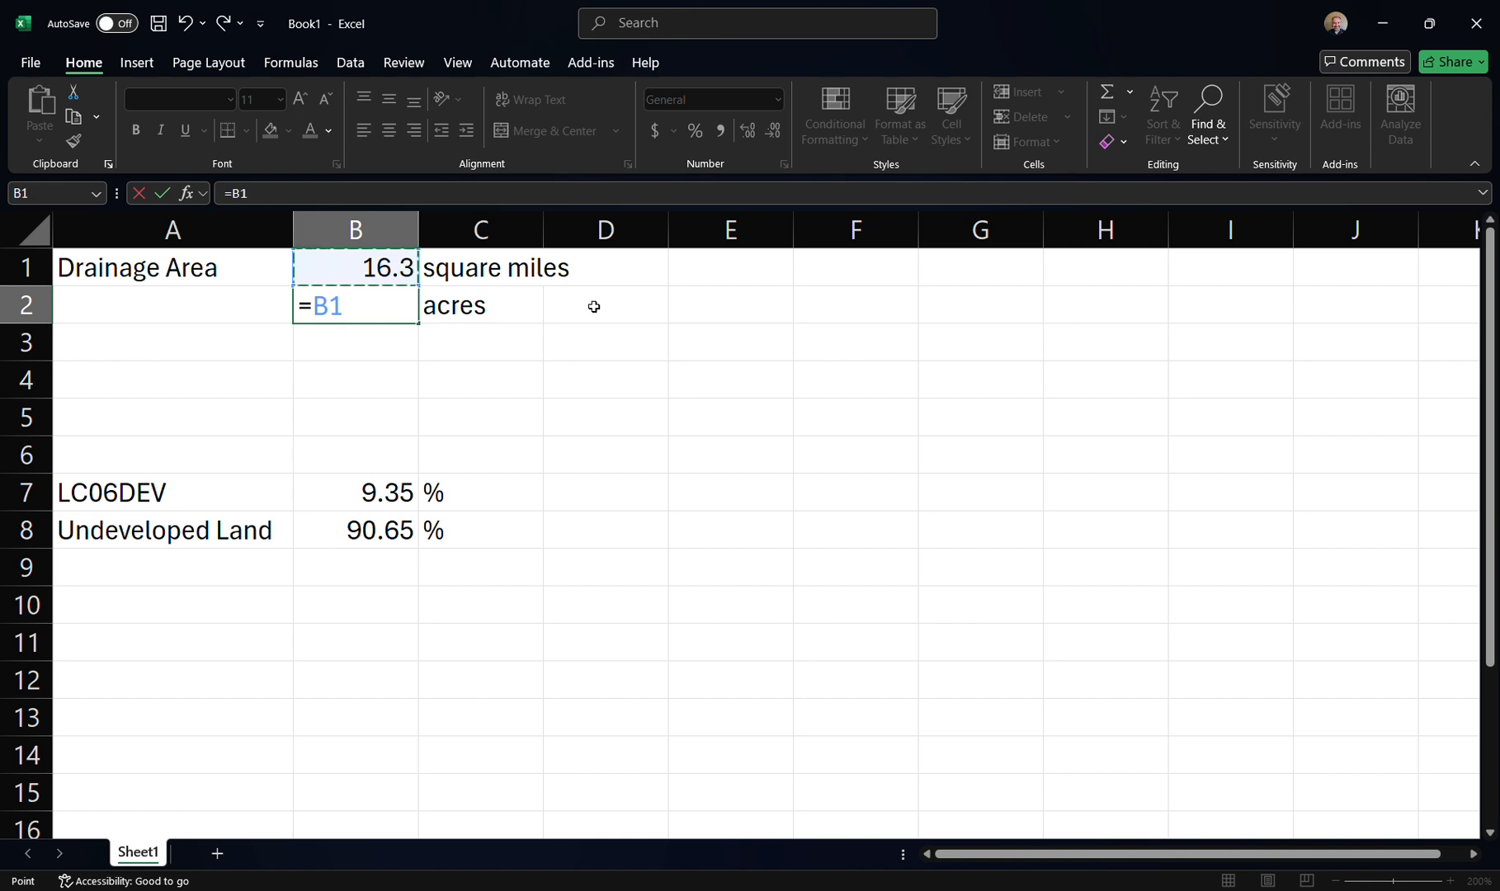
text(*640)
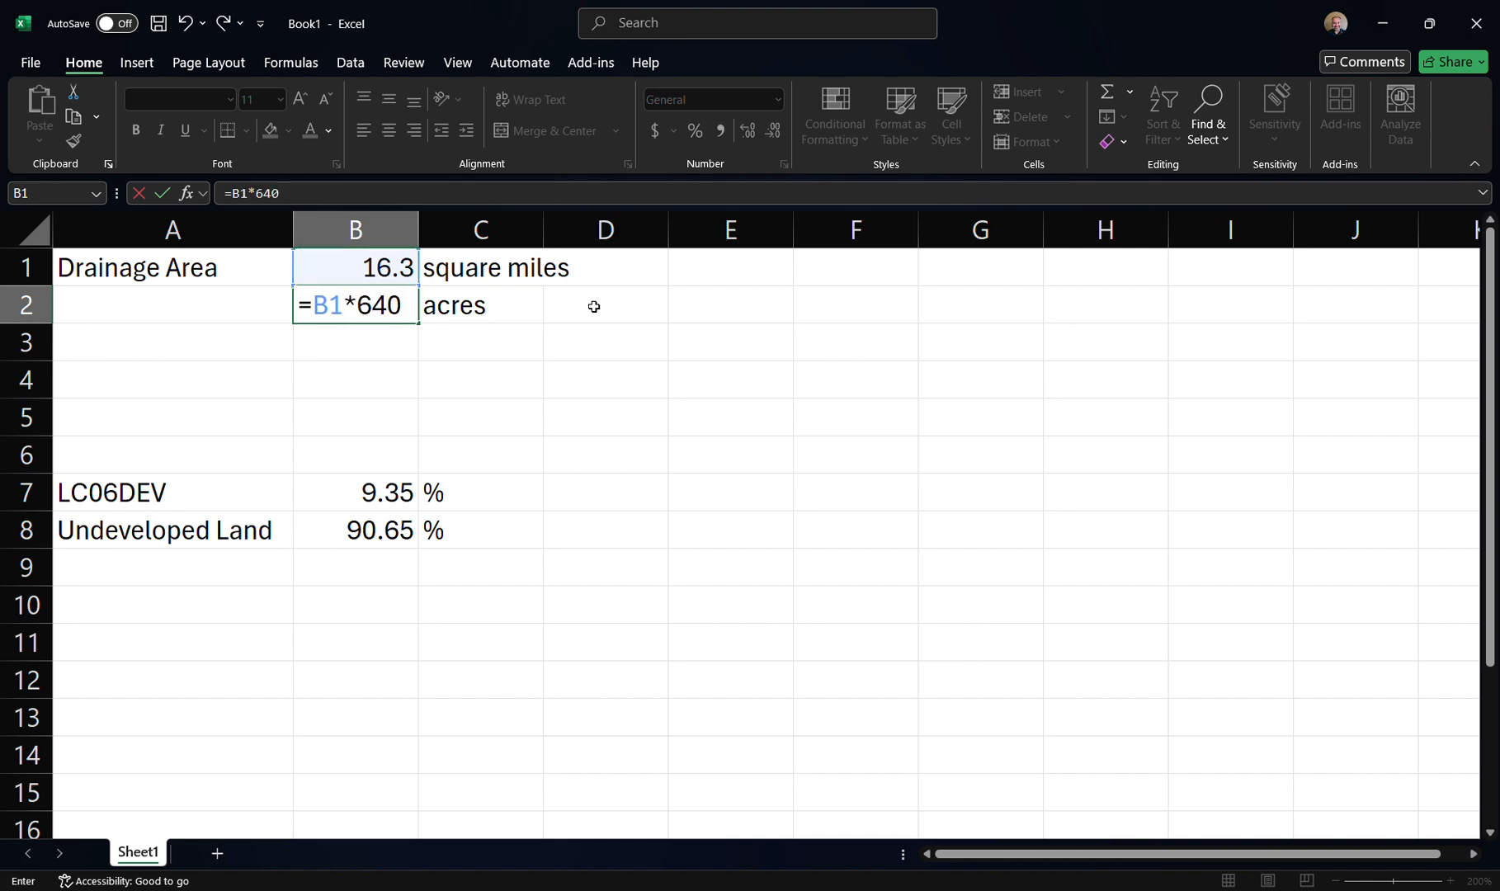
key(Return)
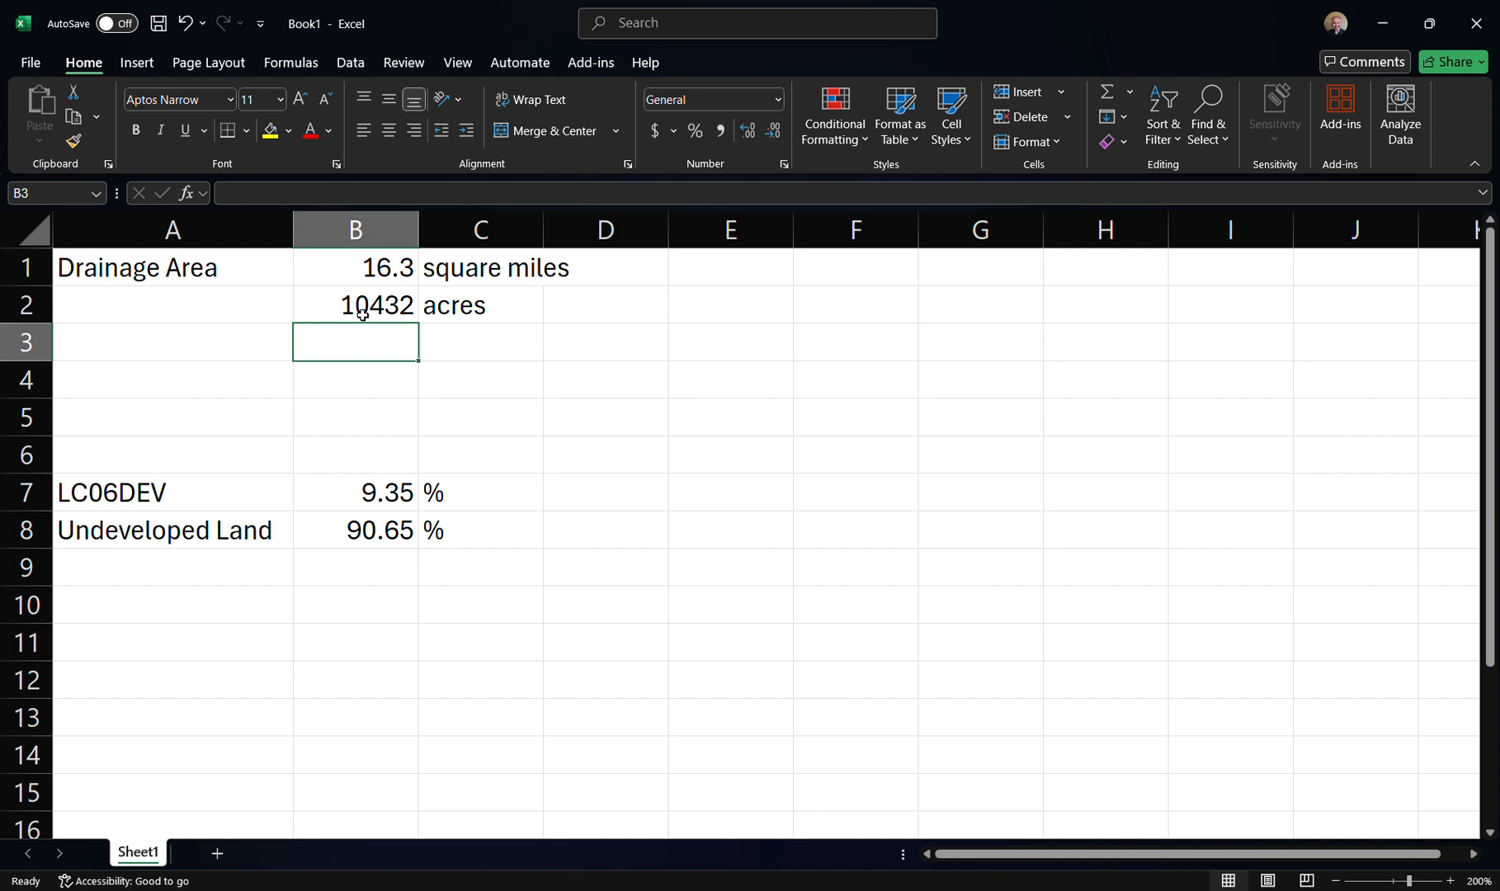
Enter the labels "Developed Acres" in A3 and "Undeveloped Acres" in A4
click(233, 347)
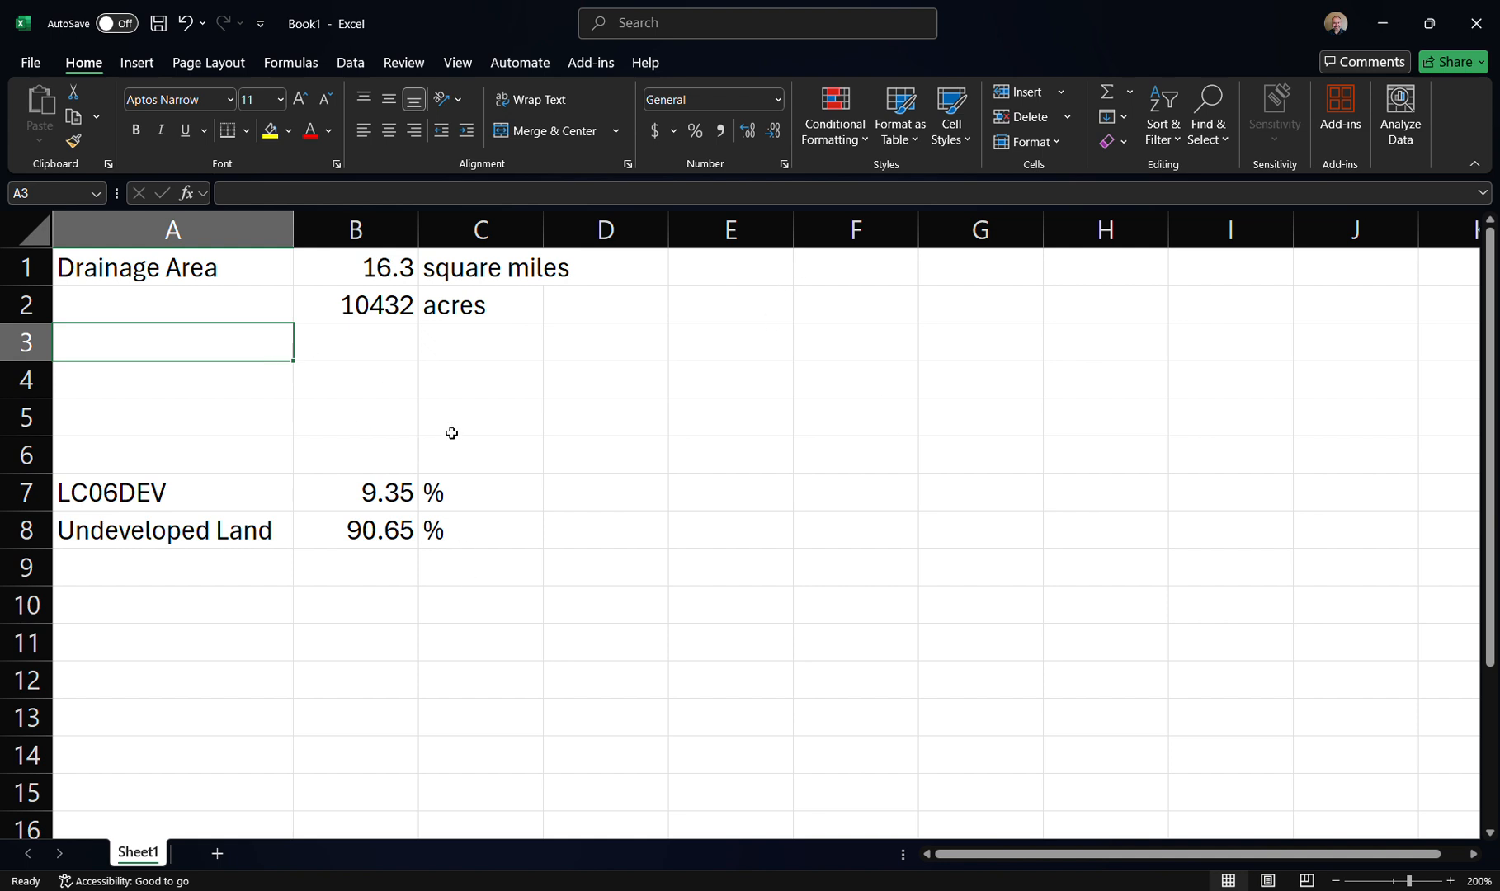
text(Devel)
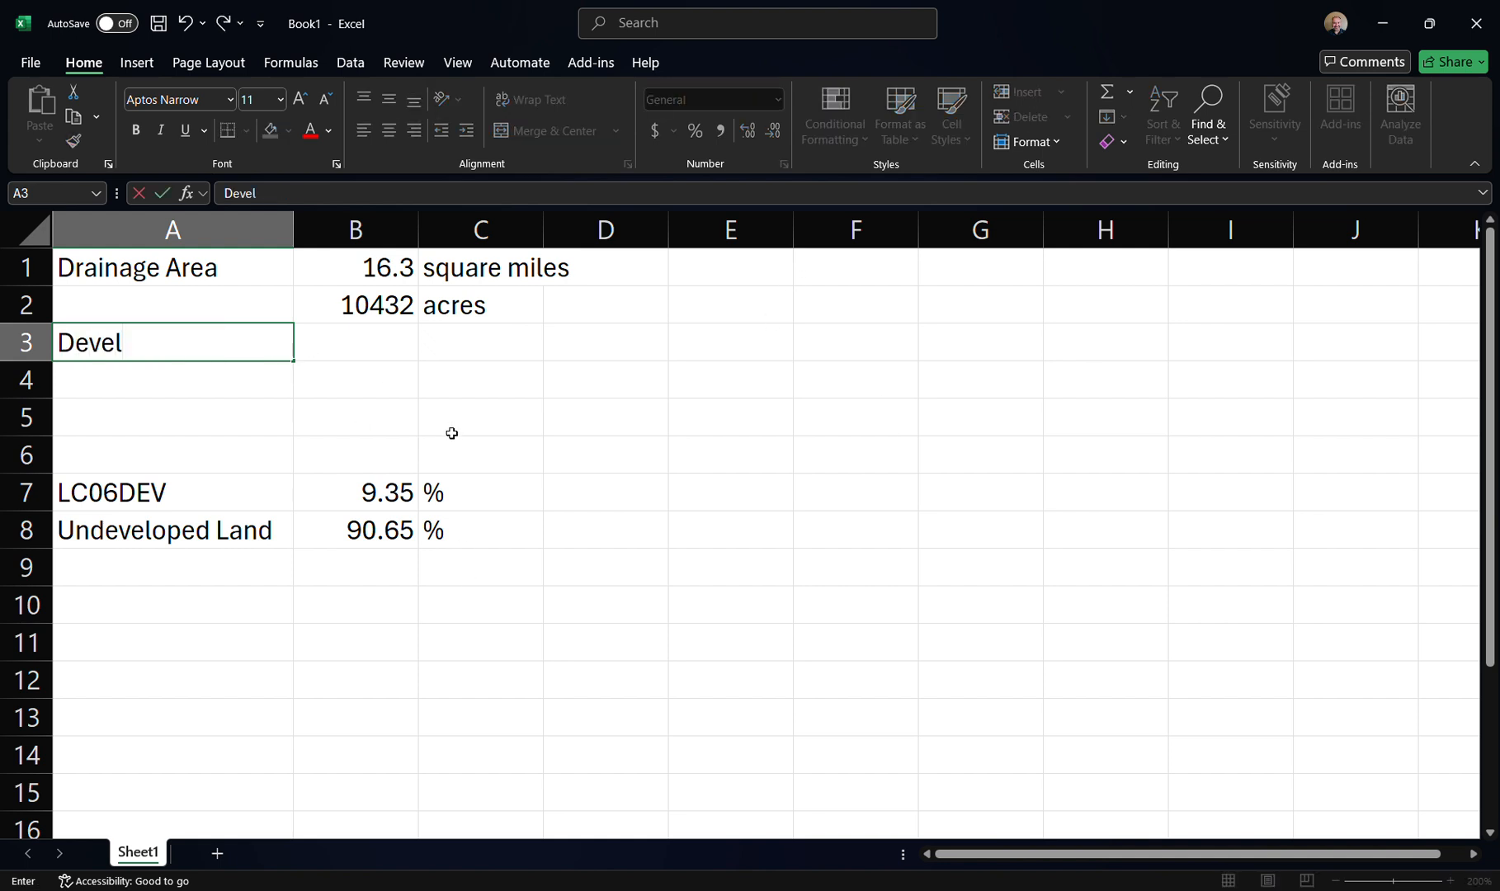
text(oped Acres)
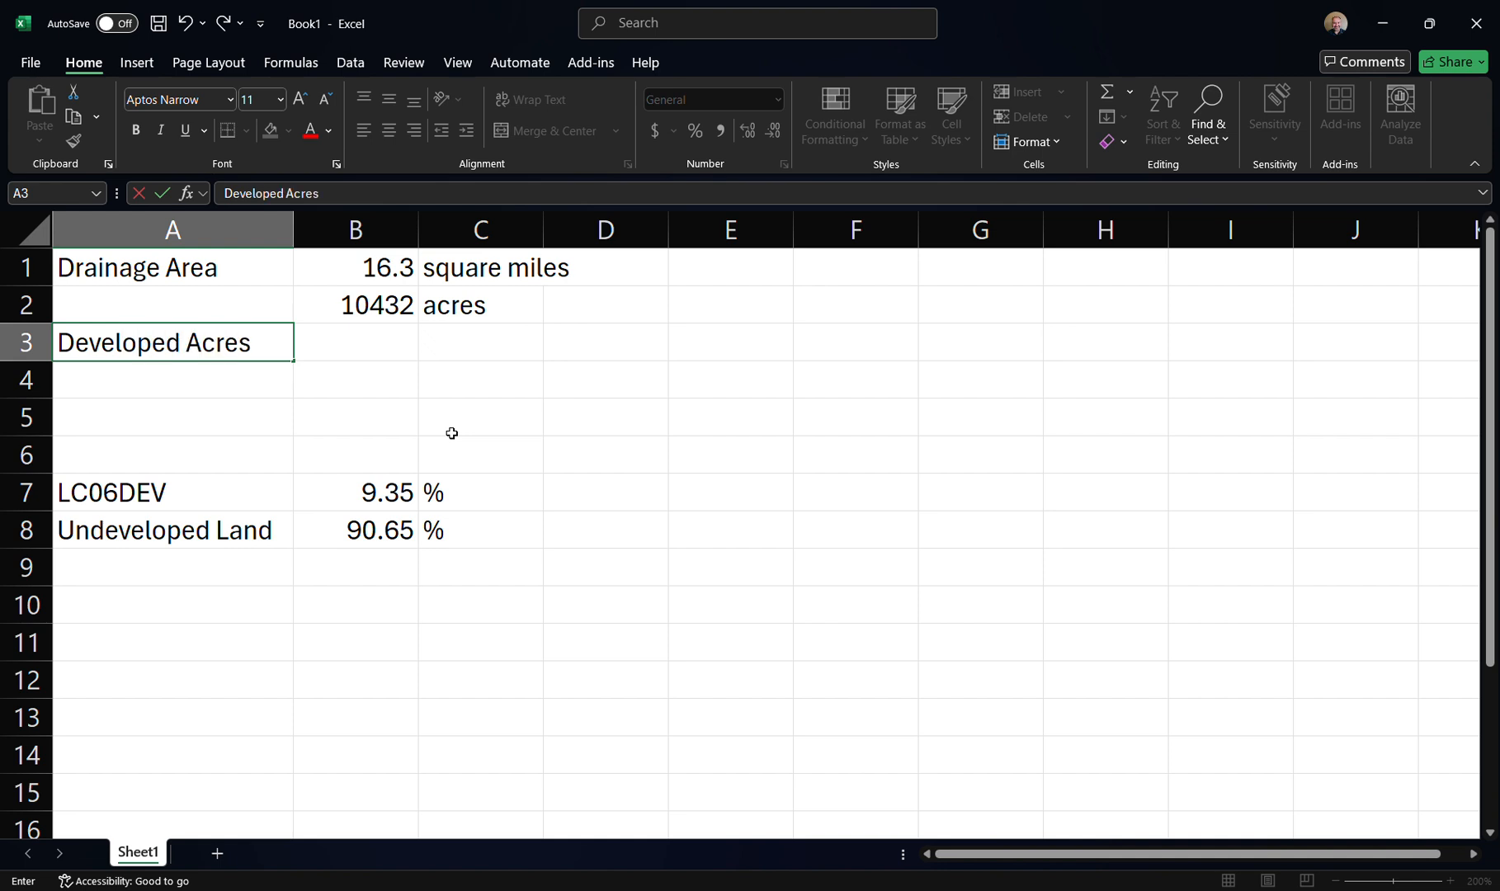
key(Return)
text(Und)
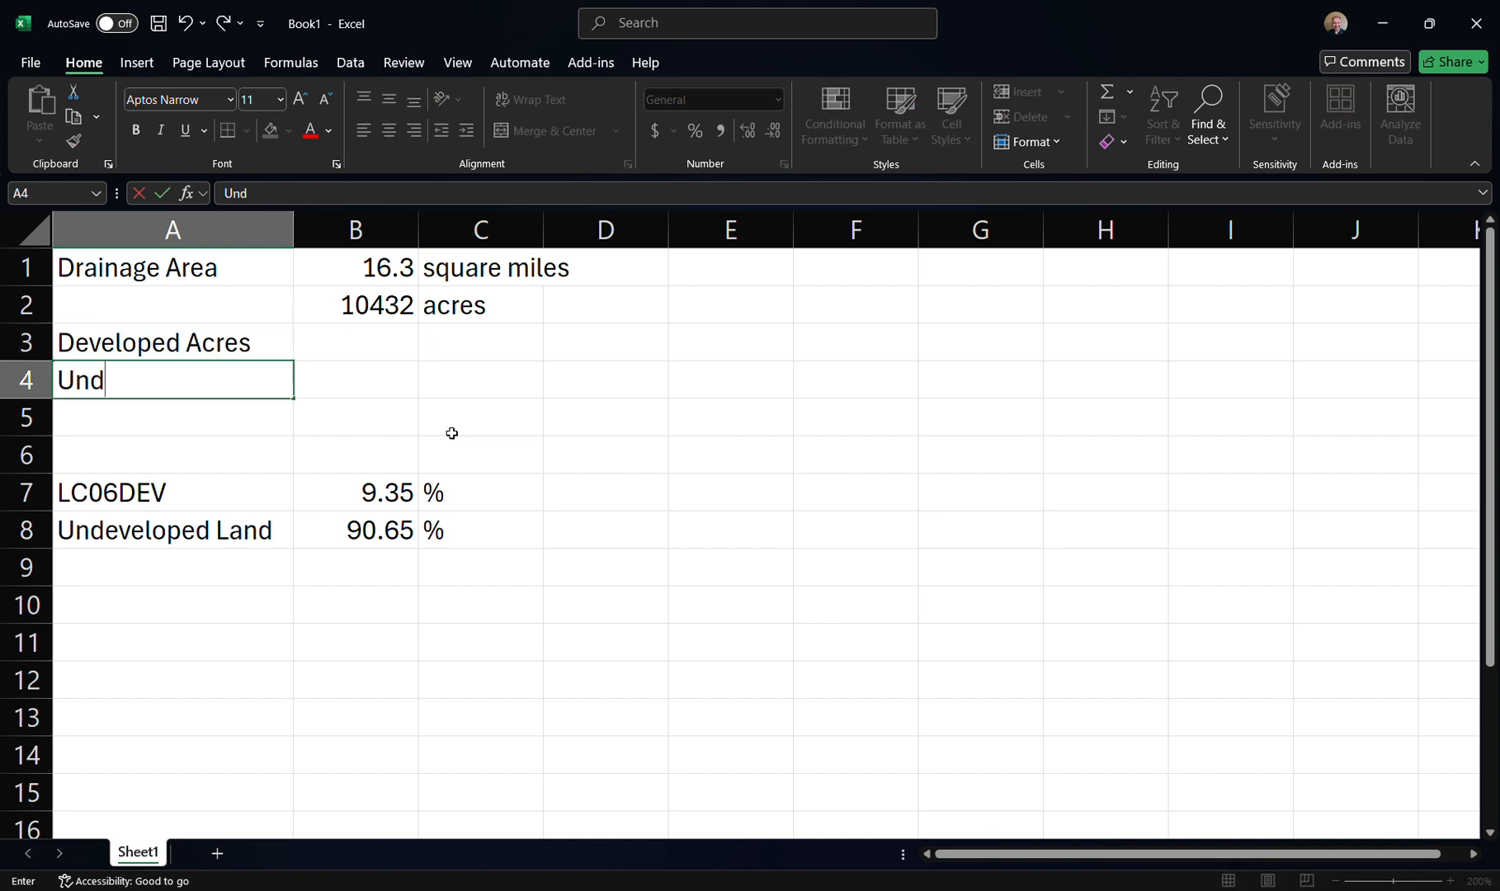
text(eveloped )
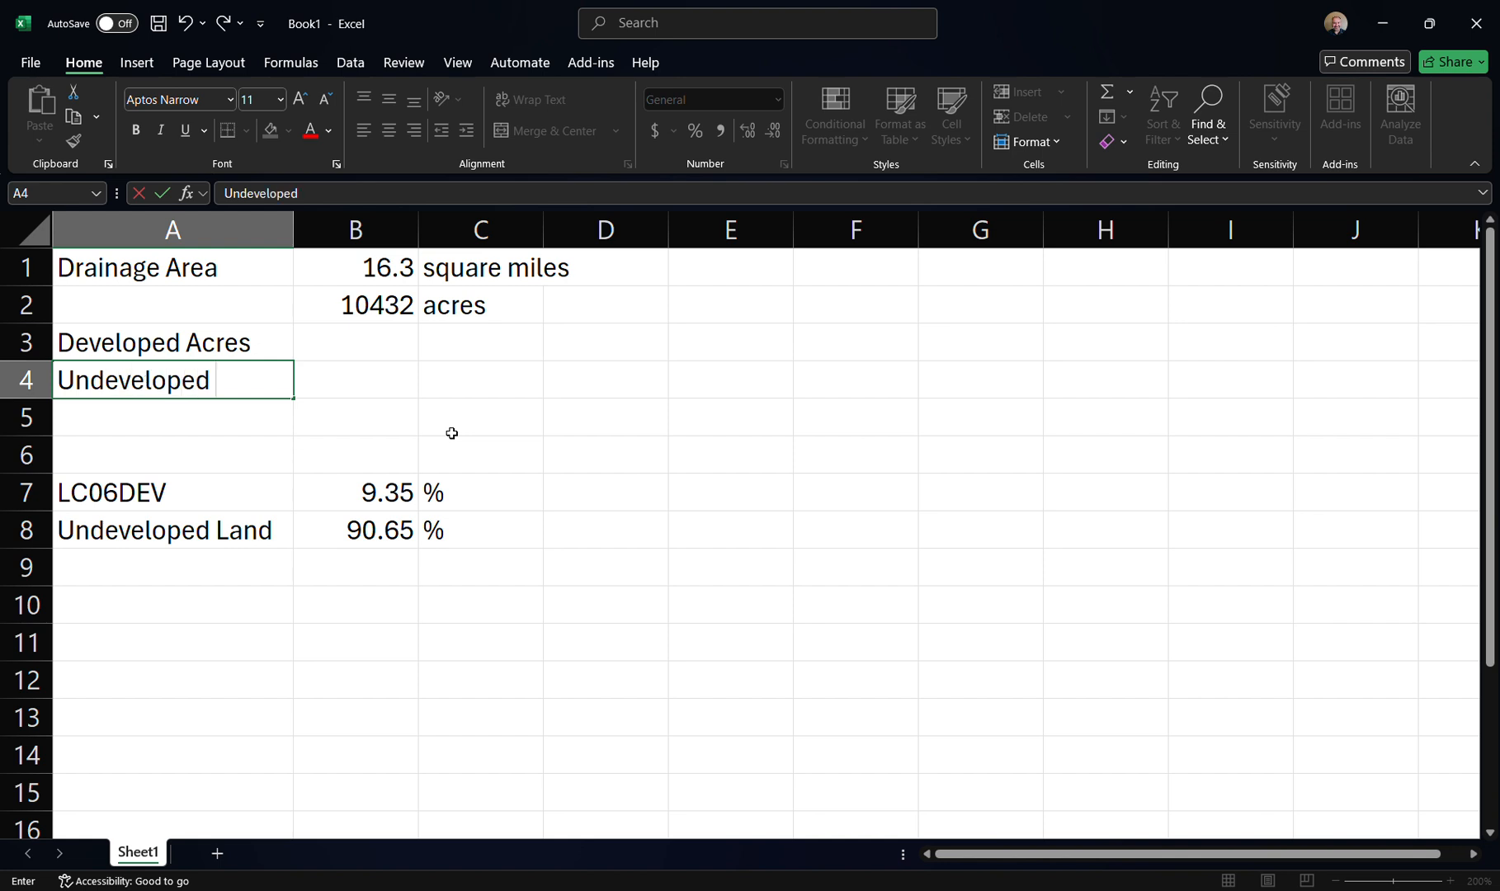
text(Acres)
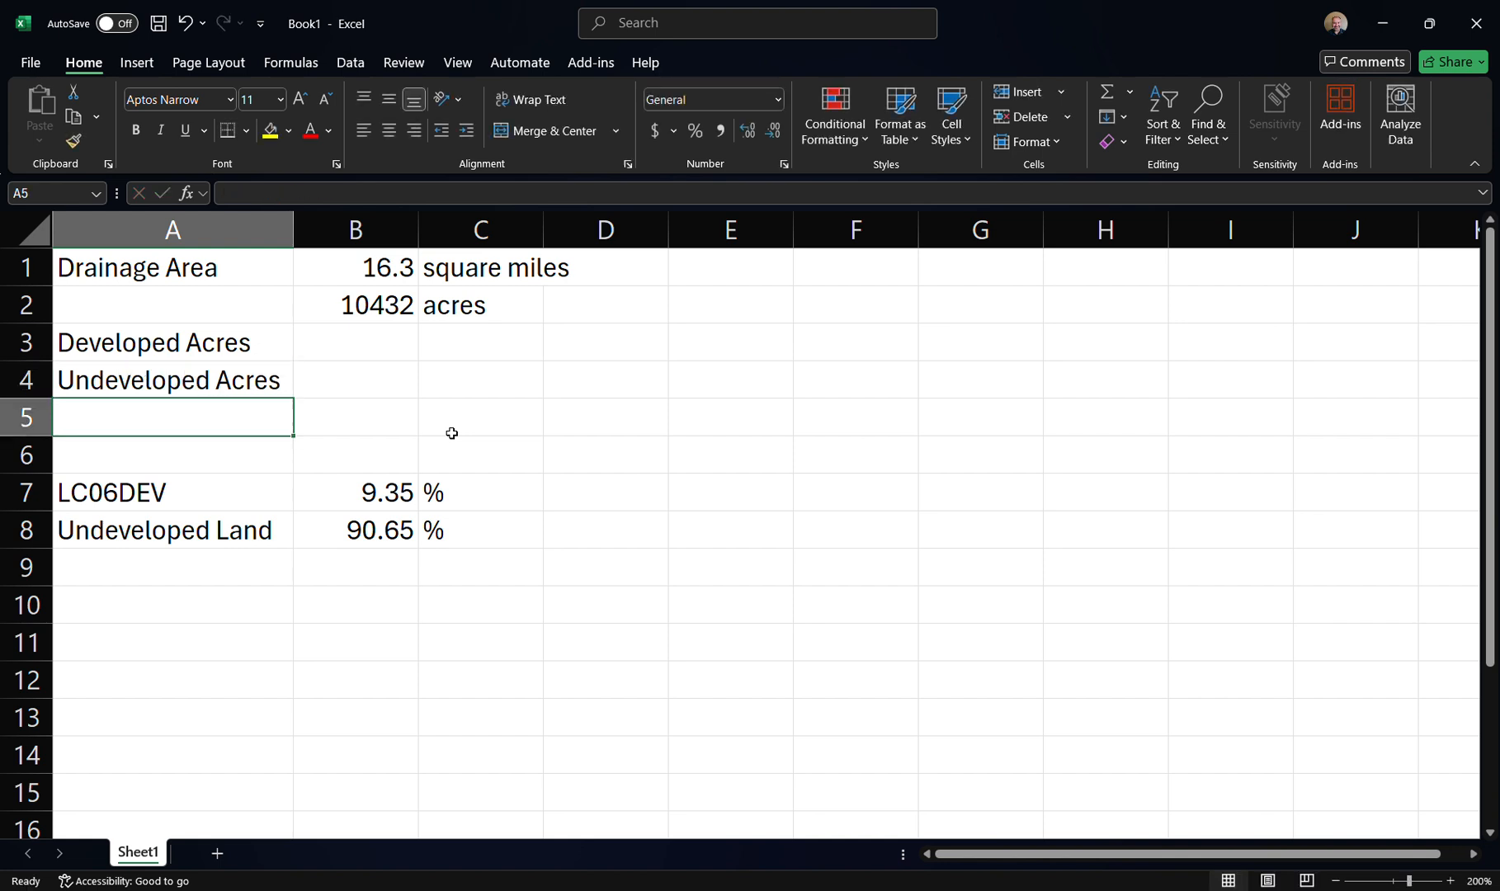
Calculate the developed acres in B3 with the formula =(B7/100)*B2
key(Up)
key(Right)
key(Up)
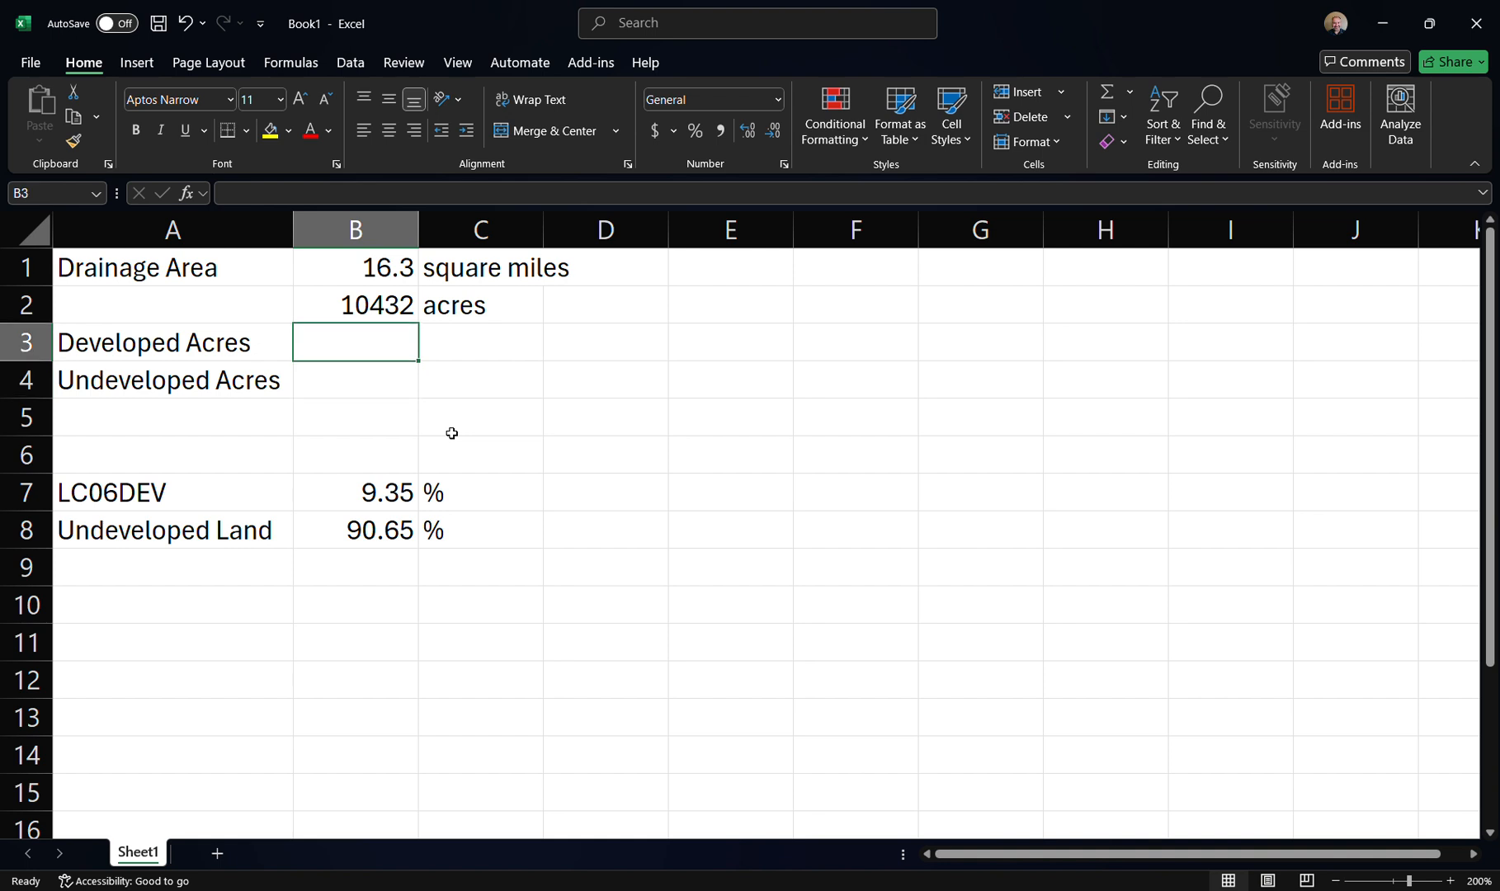
text(=)
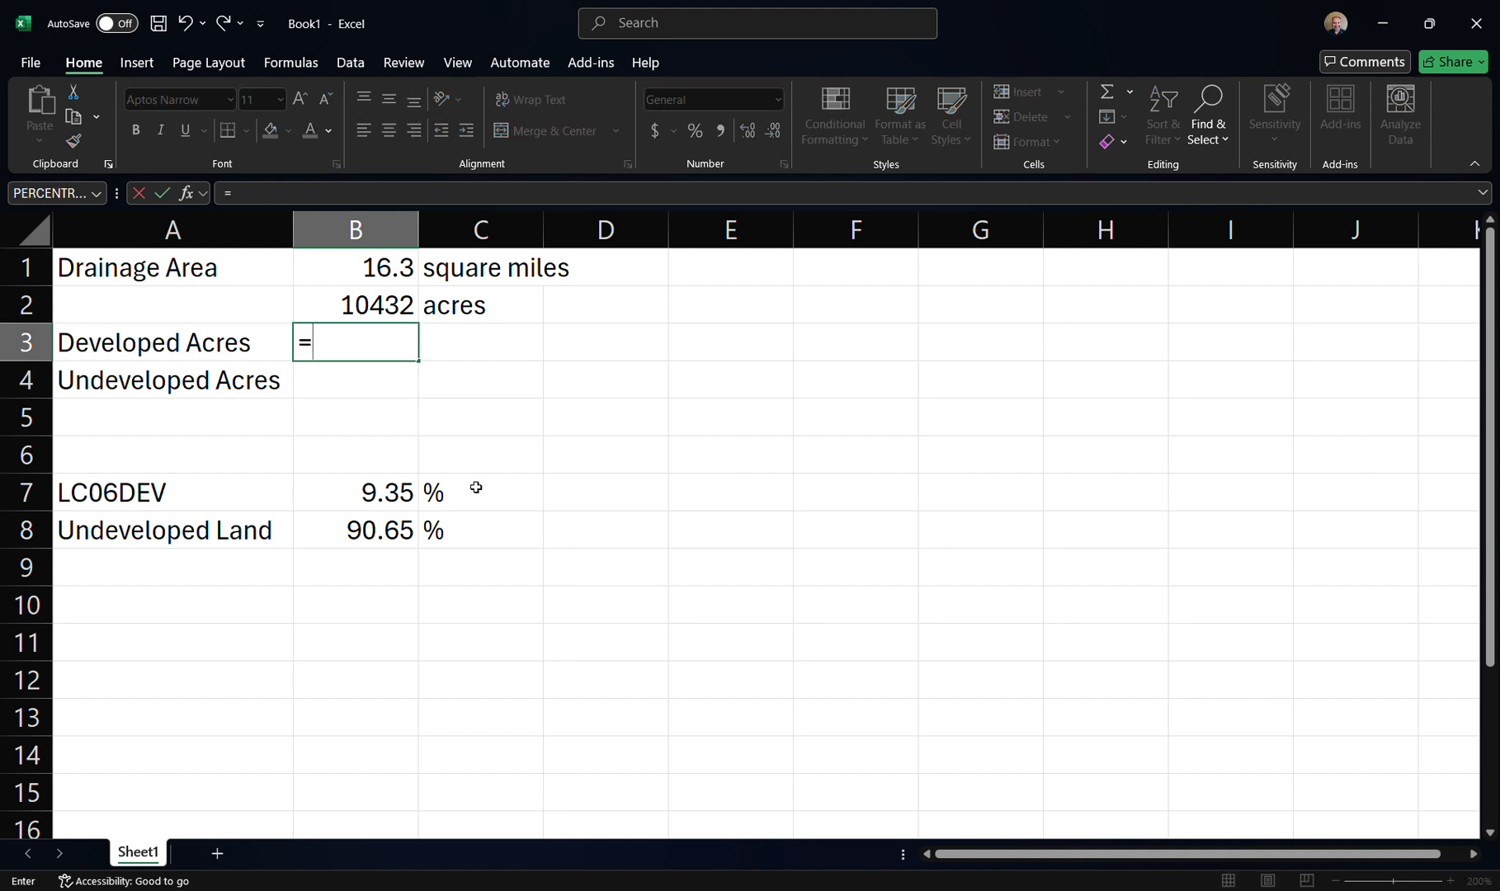
text(()
click(400, 493)
text(/10)
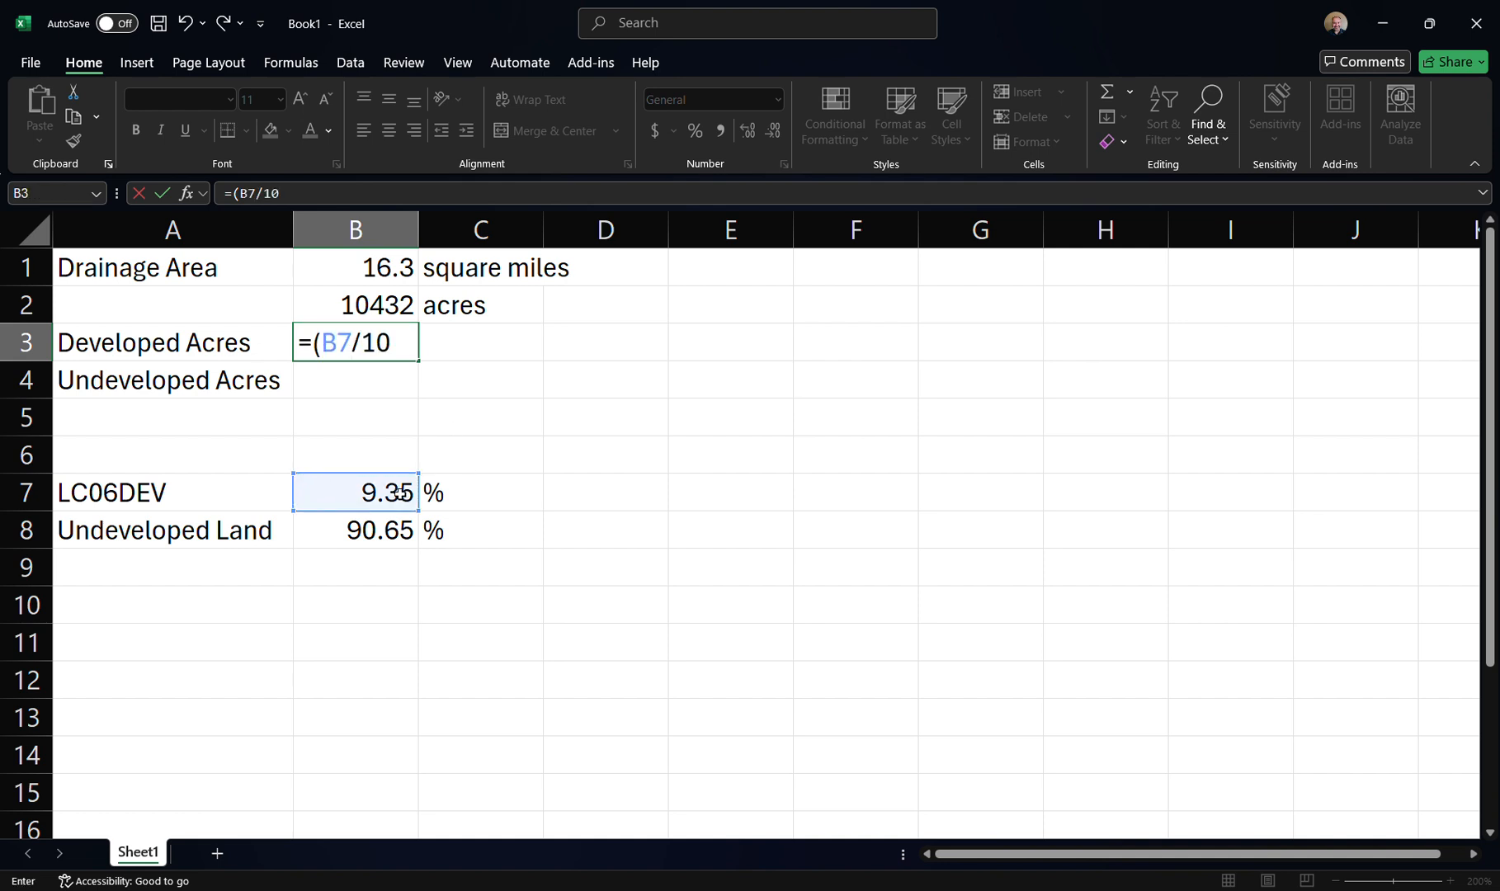
text(0)*)
click(385, 304)
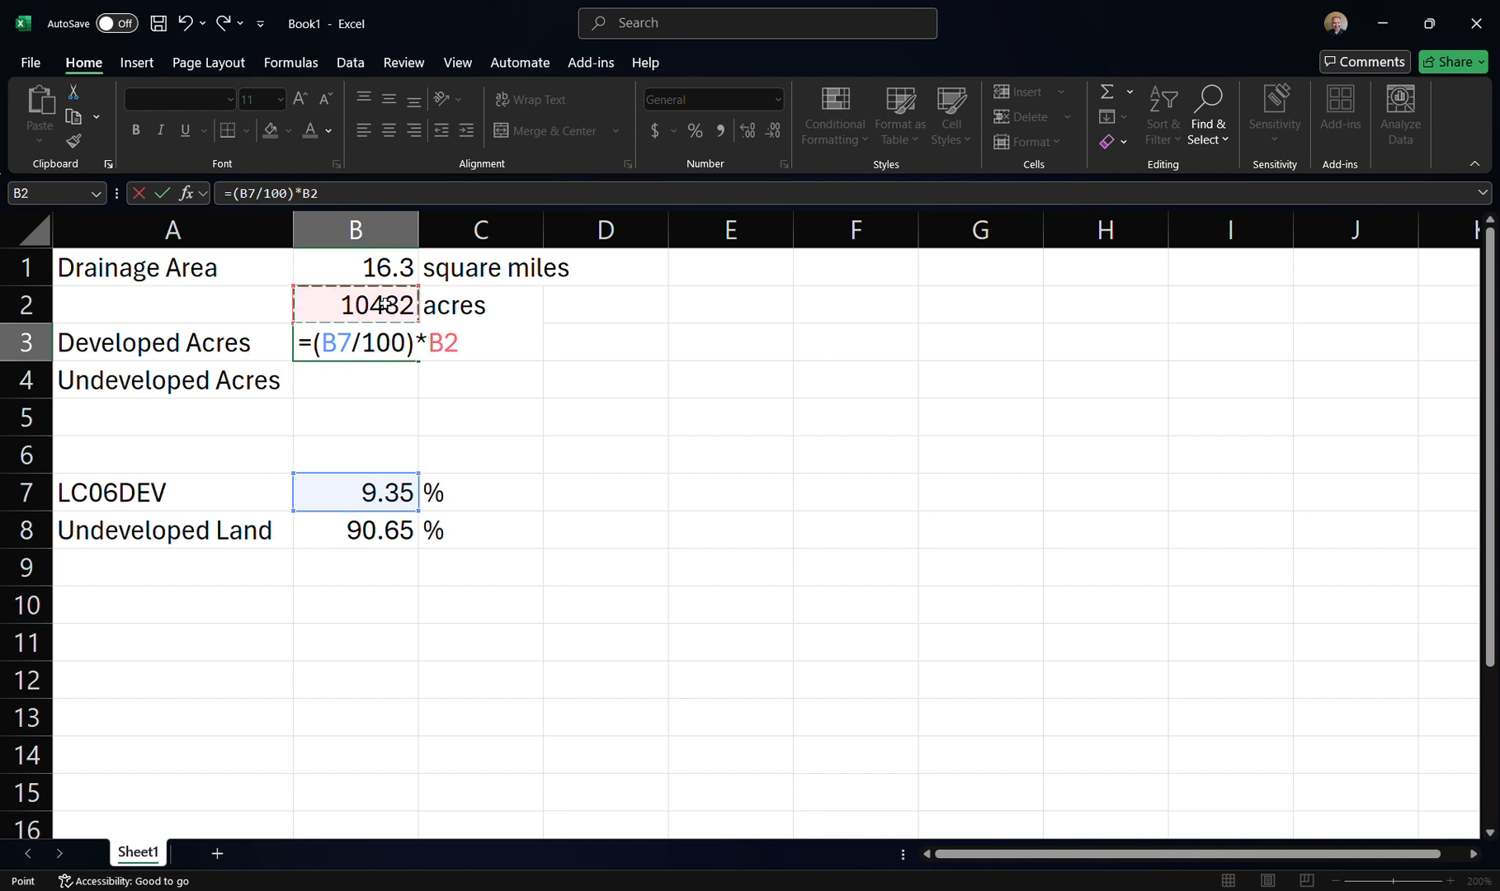
key(Return)
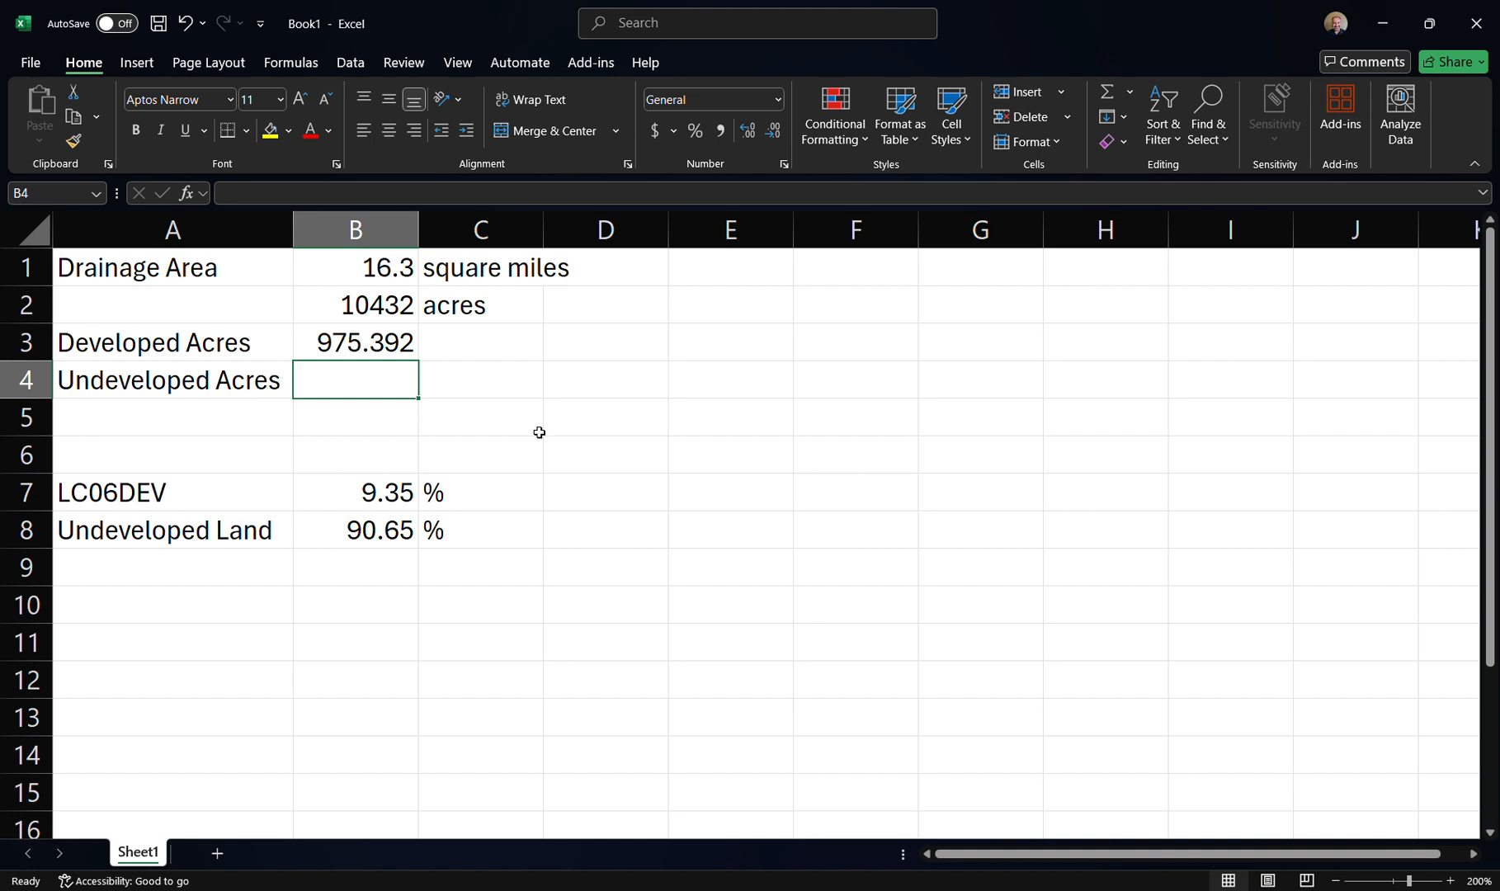
text(=)
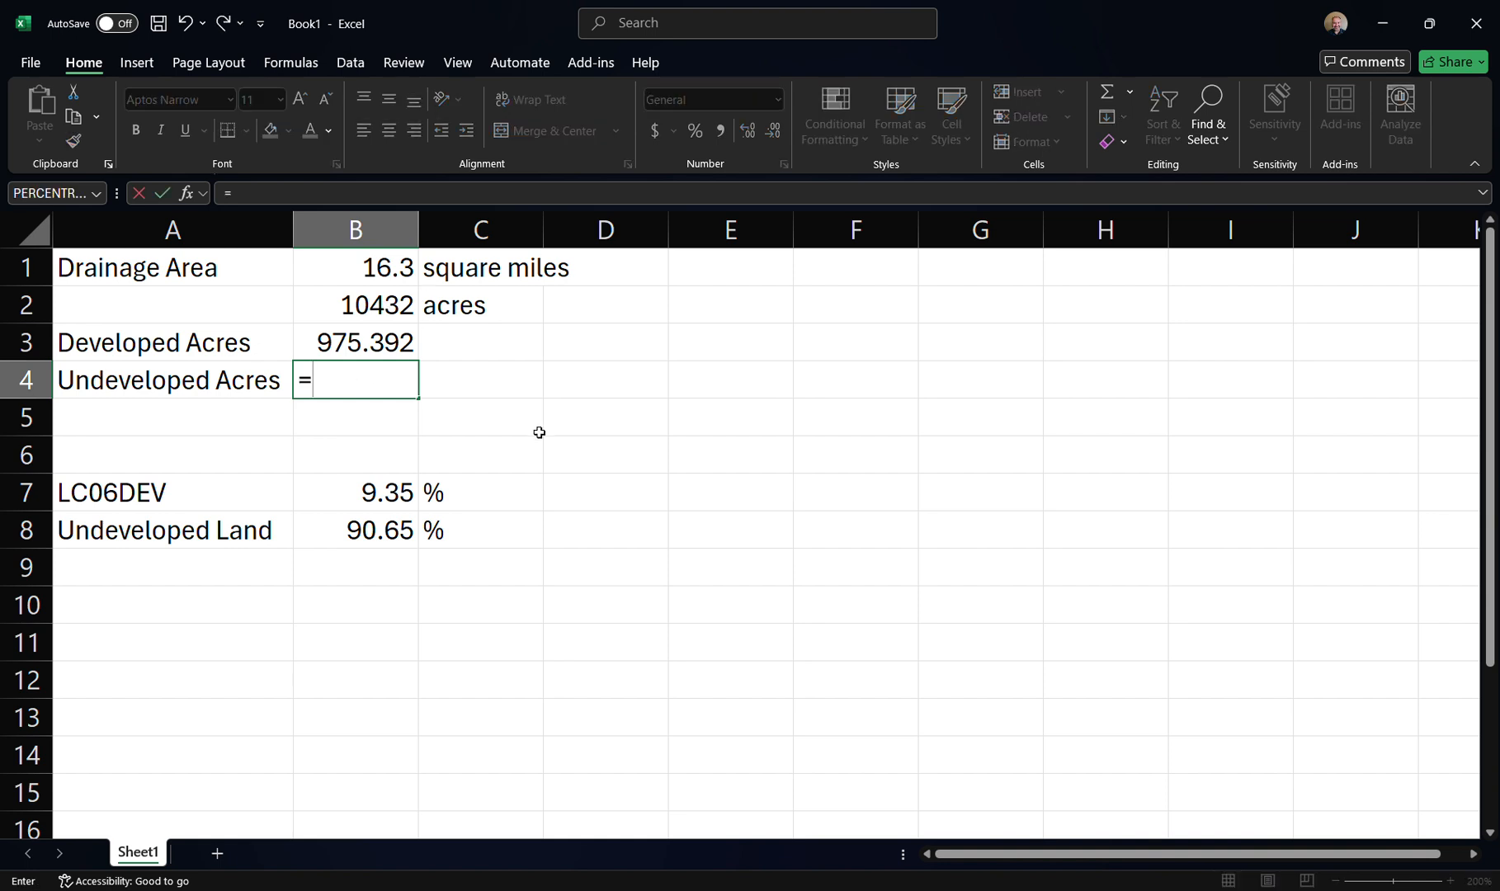
click(402, 528)
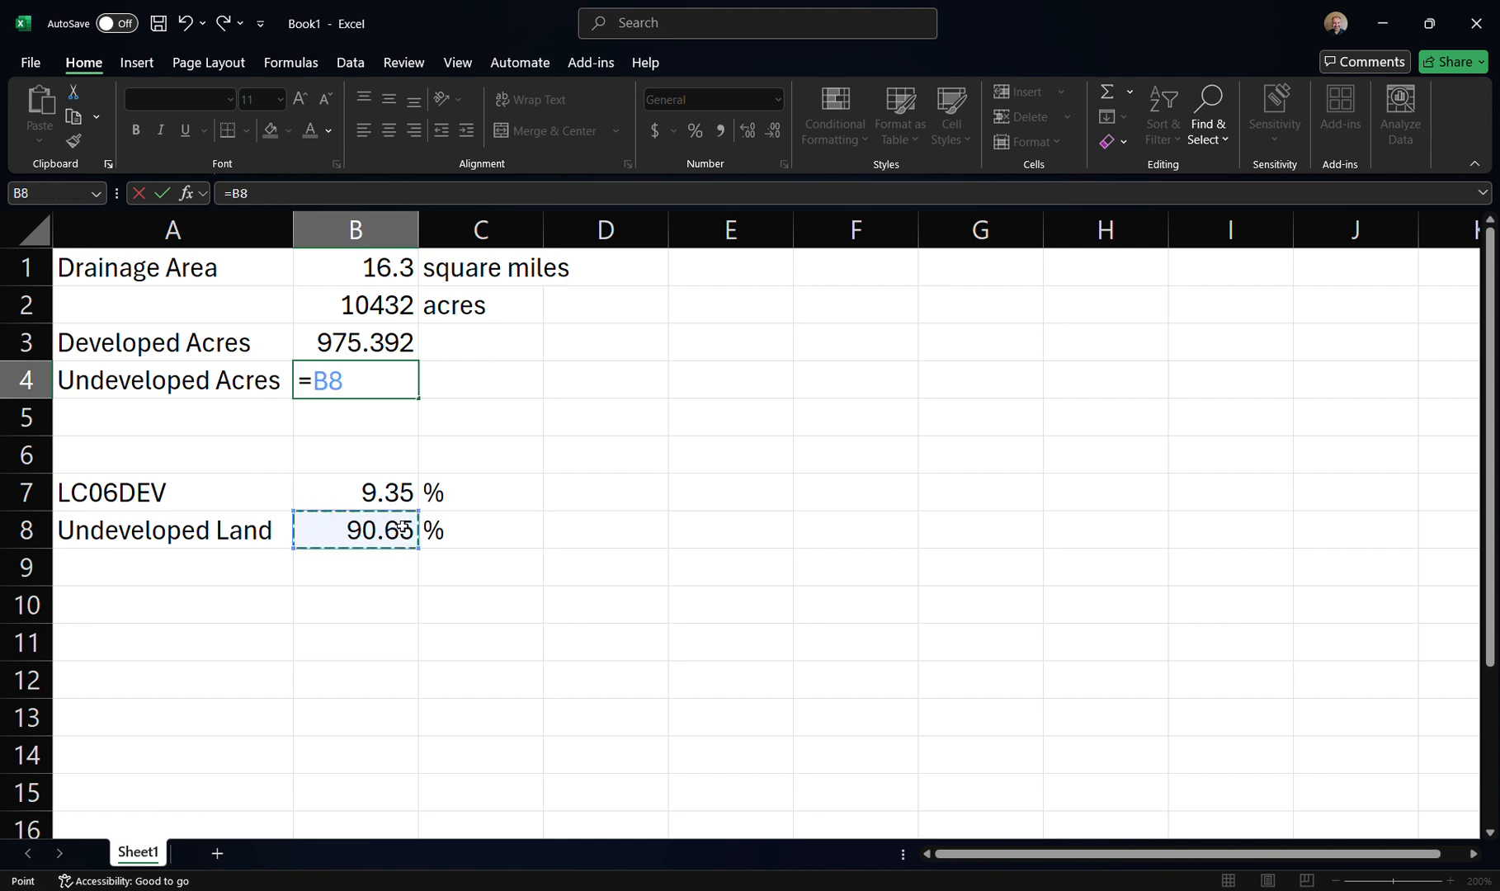
key(Escape)
Calculate the undeveloped acres in B4 with the formula =(B8/100)*B2
text(=)
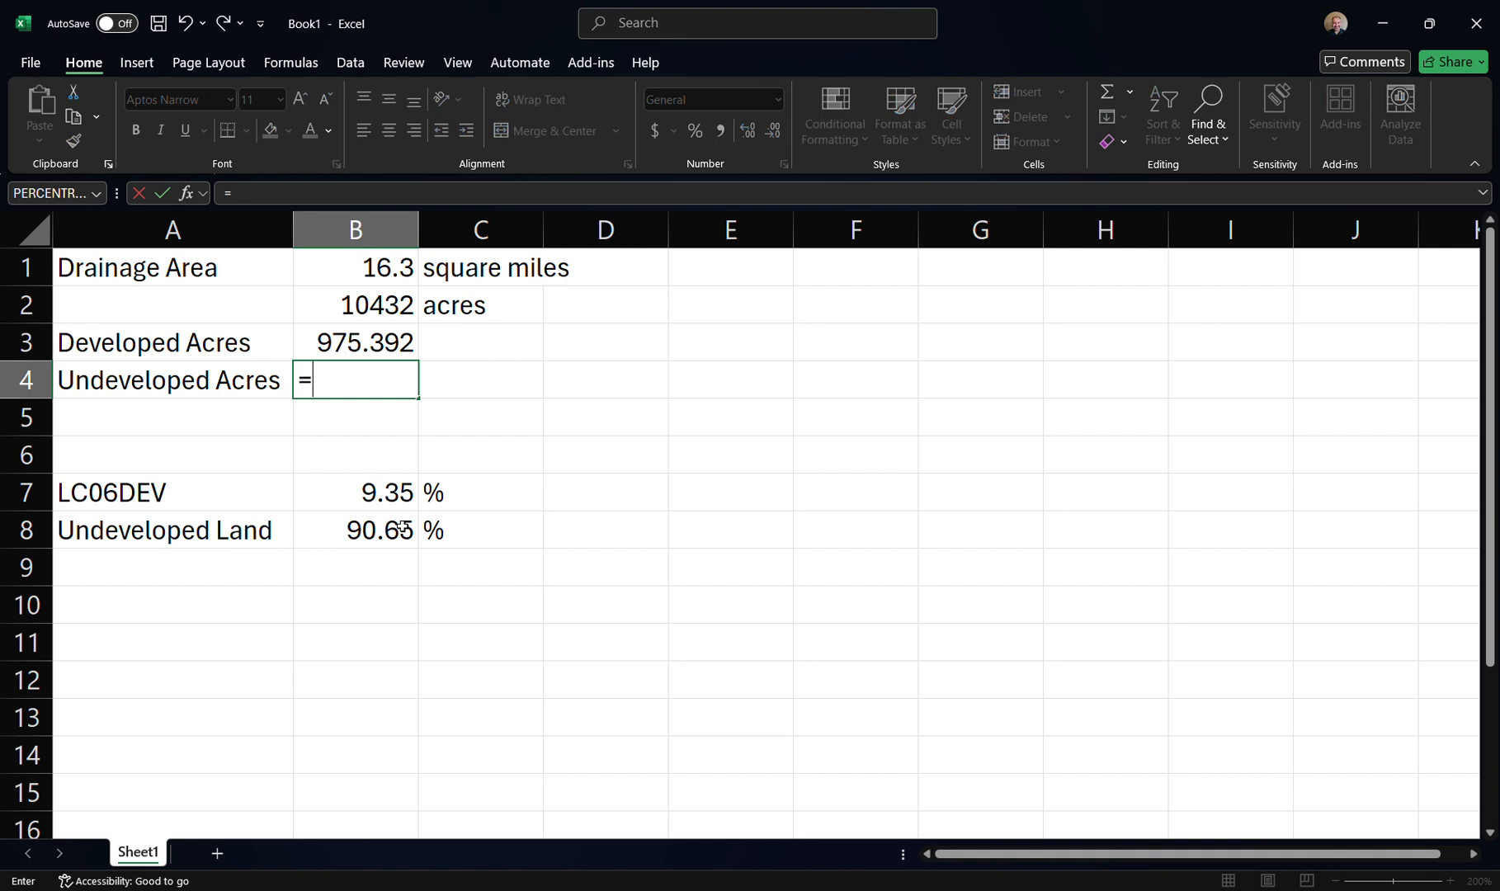
text(()
click(361, 532)
text(/1)
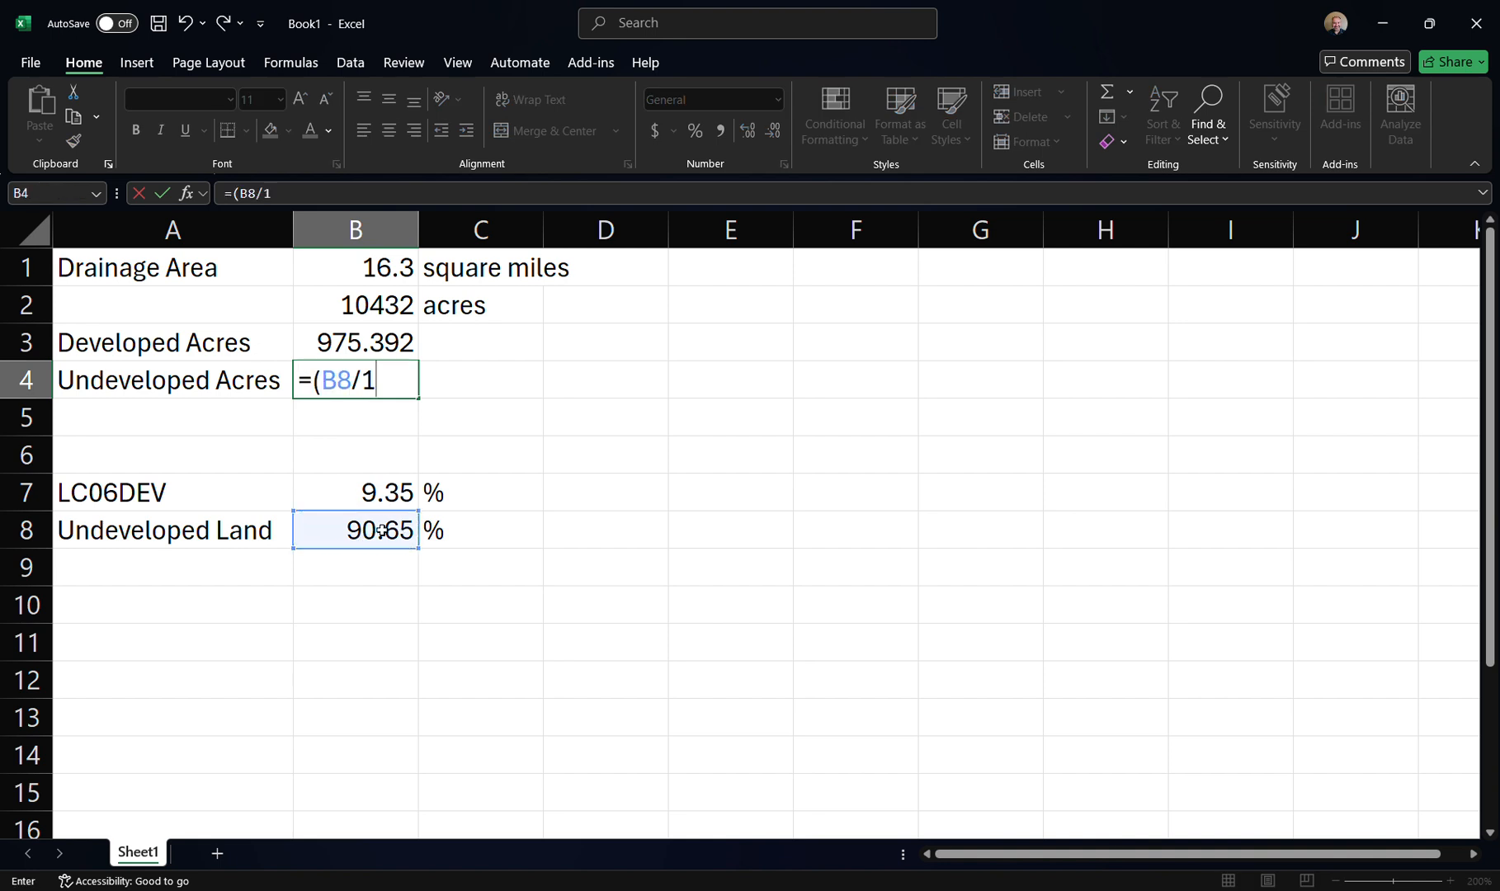
text(00))
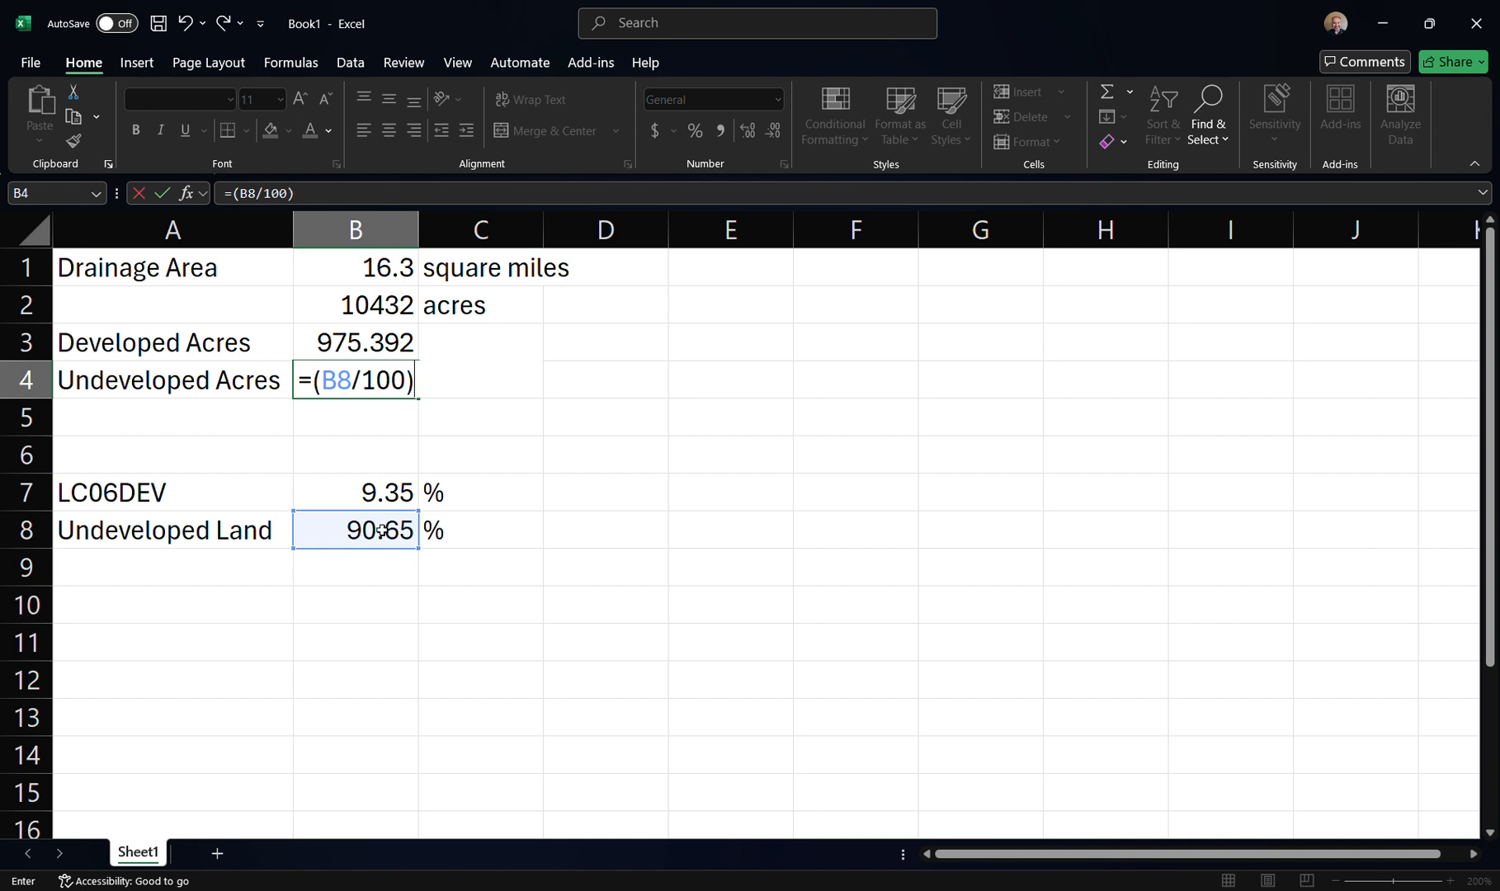
text(*)
click(393, 303)
key(Return)
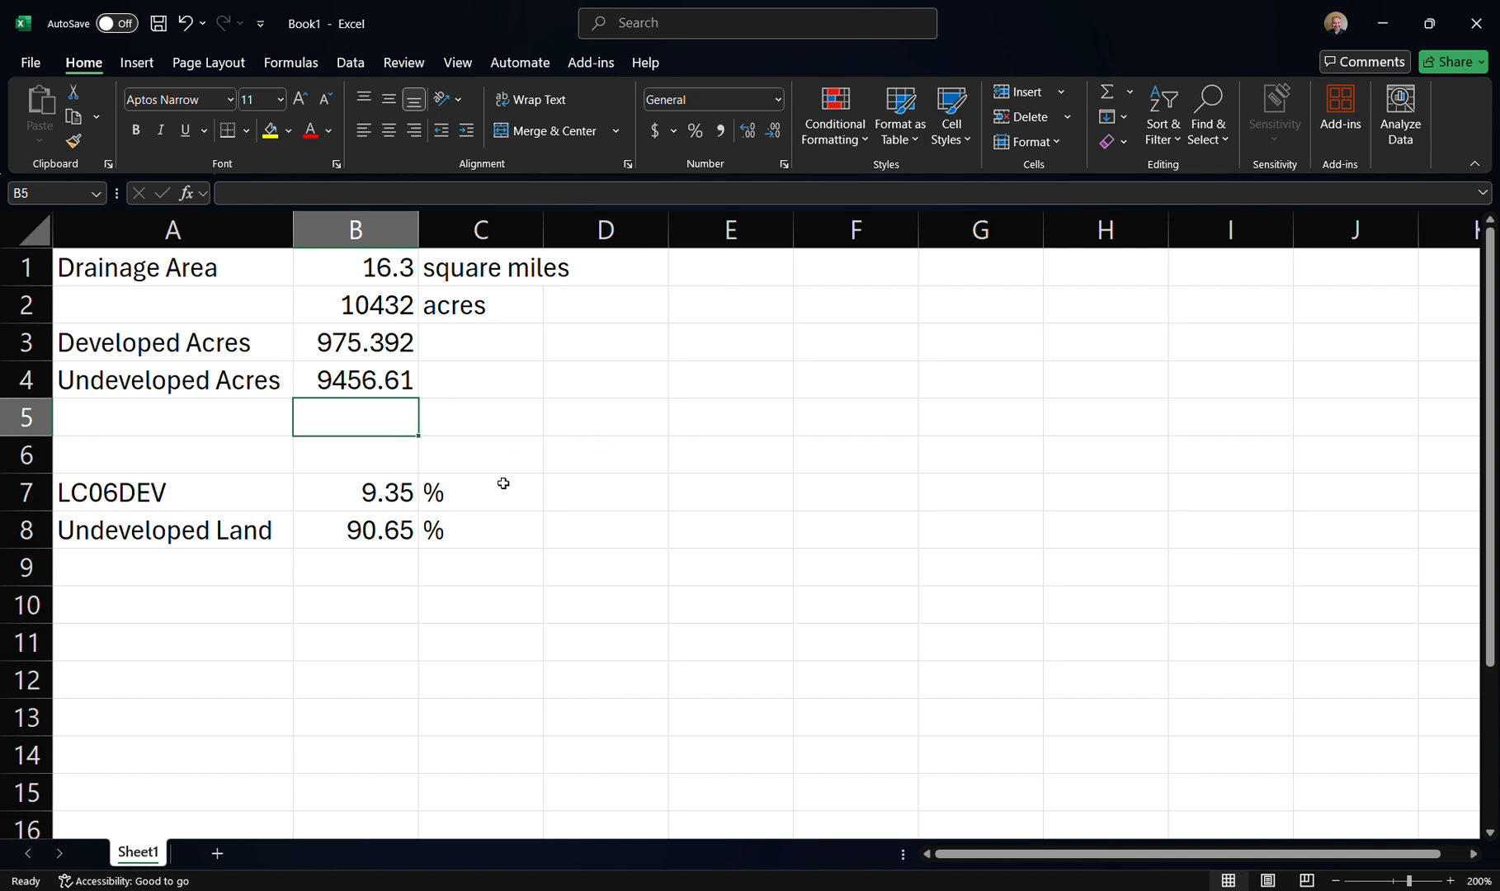
Insert six blank sheet rows at row 5, between the acreage rows and the LC06DEV percentages
drag(244, 423, 239, 441)
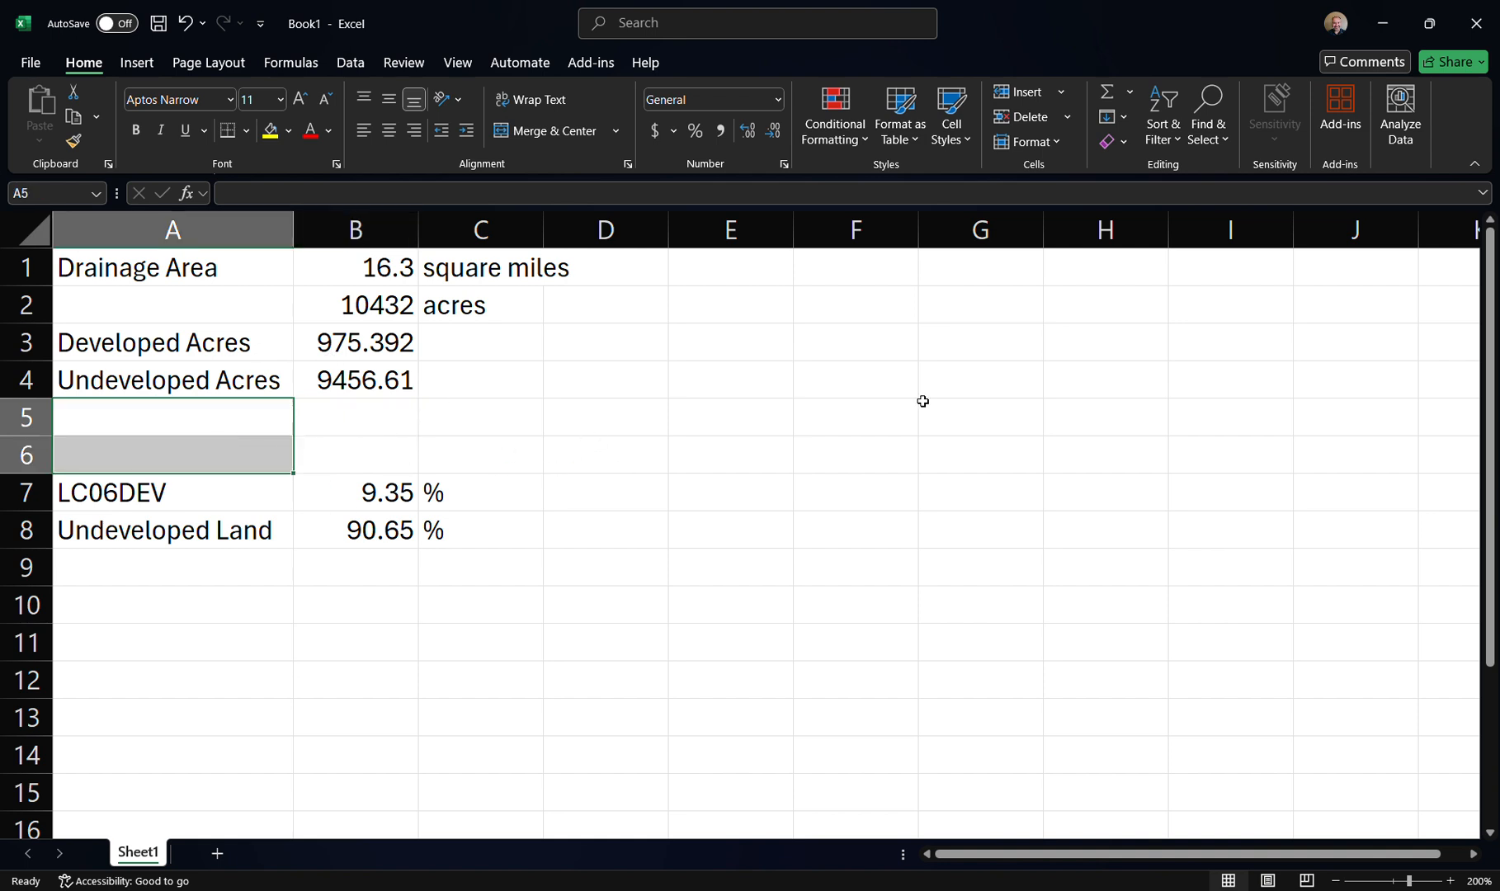
click(1061, 92)
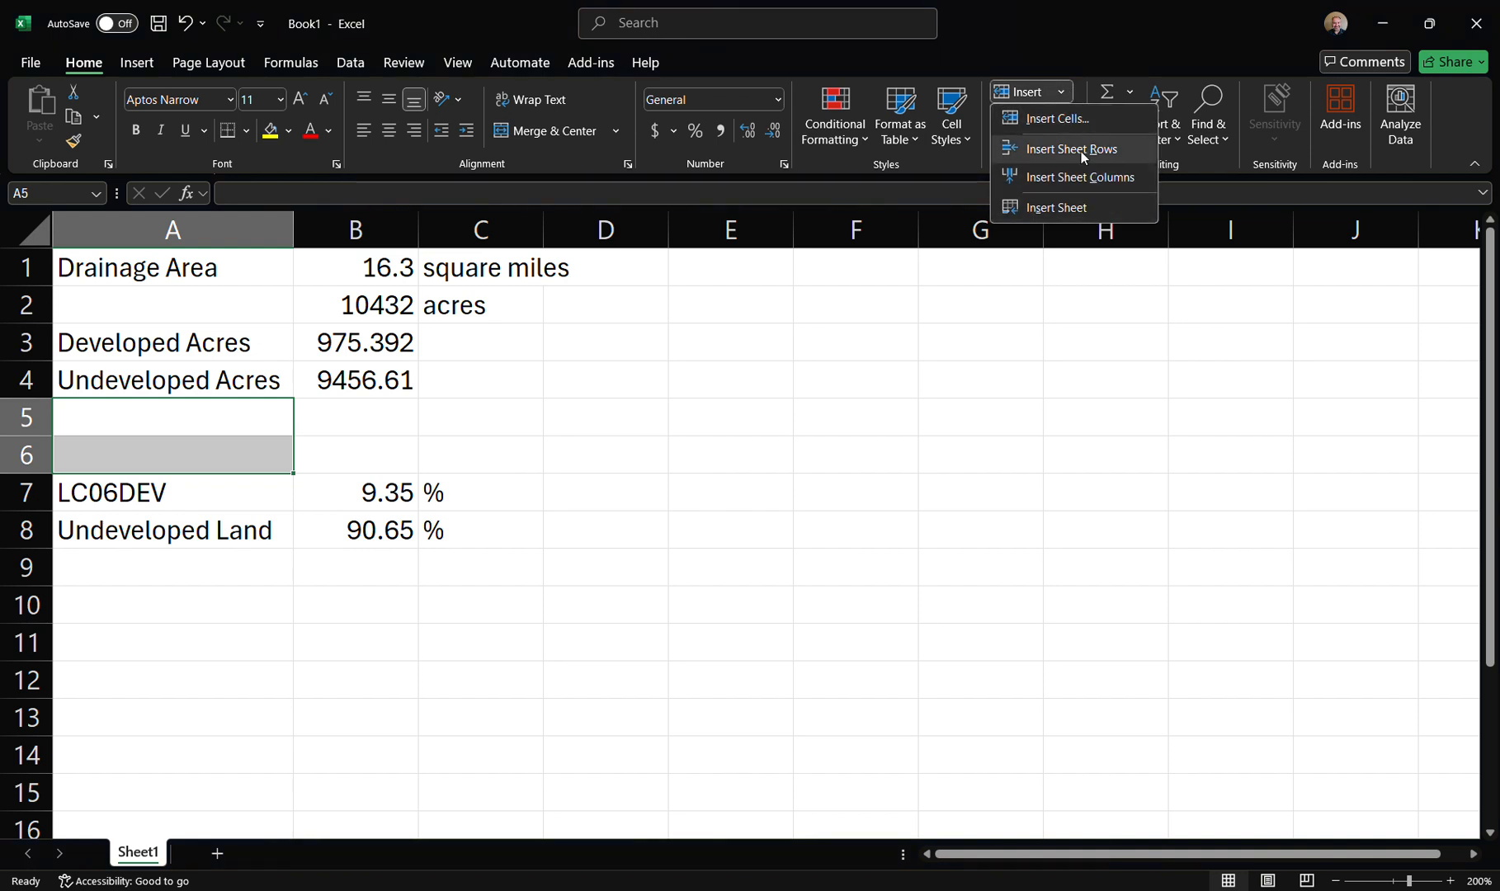
click(1081, 151)
click(742, 458)
drag(260, 422, 236, 516)
click(1062, 91)
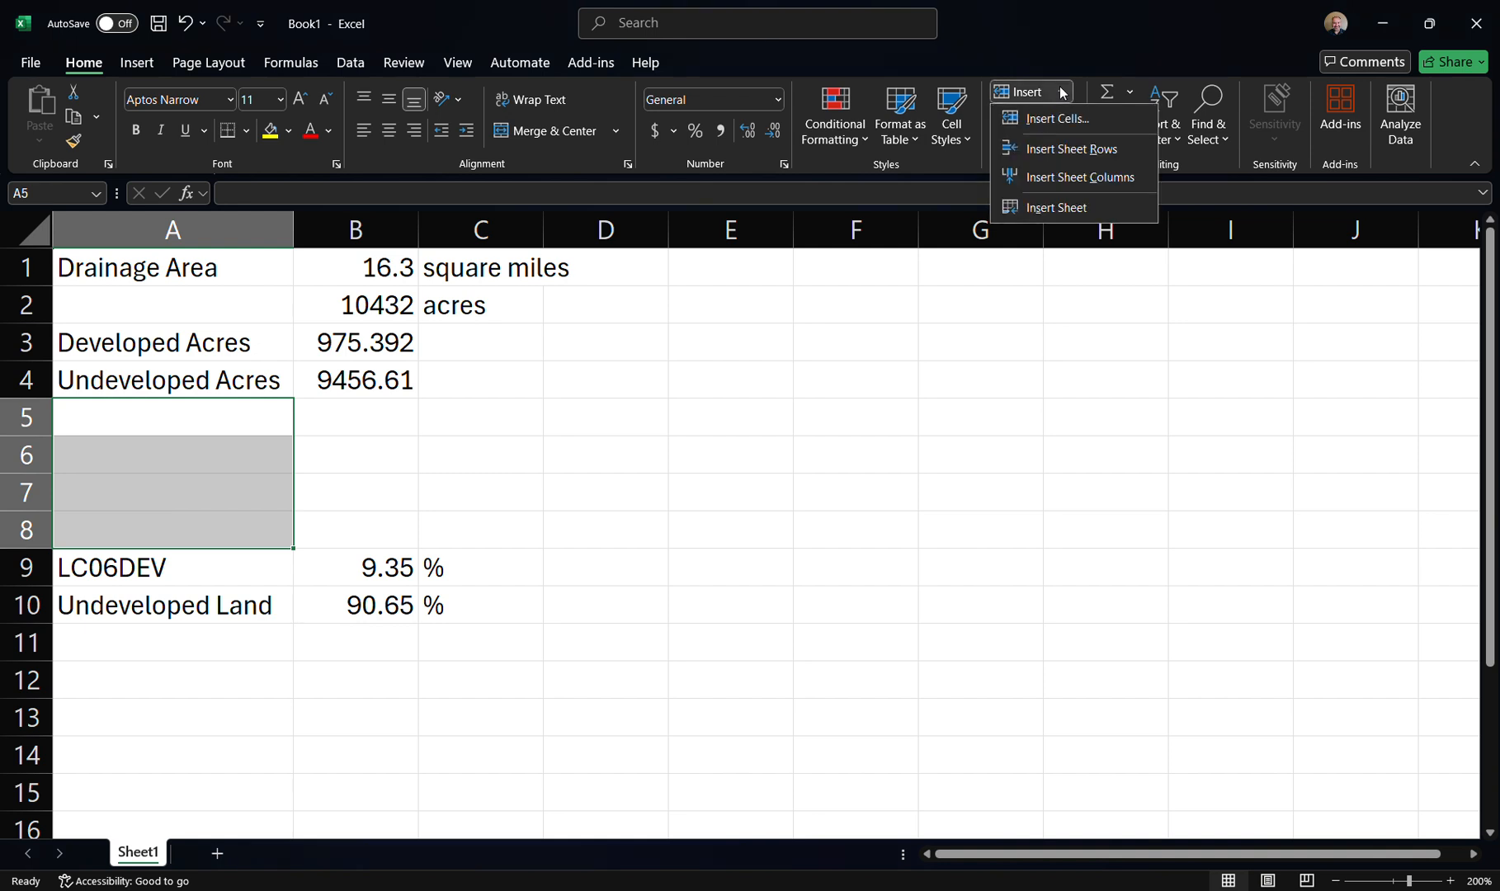
click(1067, 152)
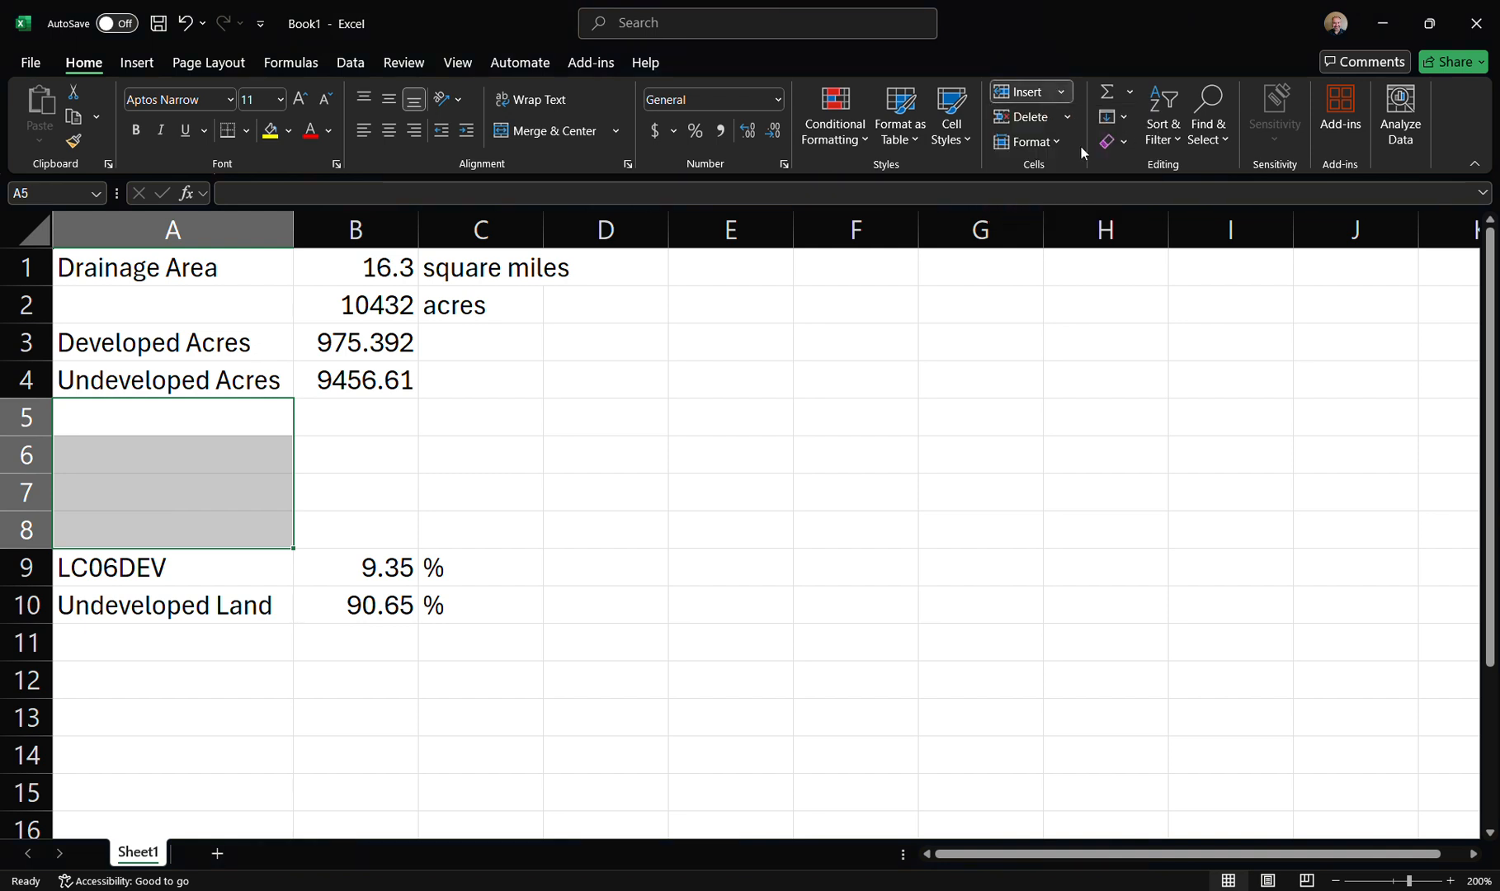
click(508, 537)
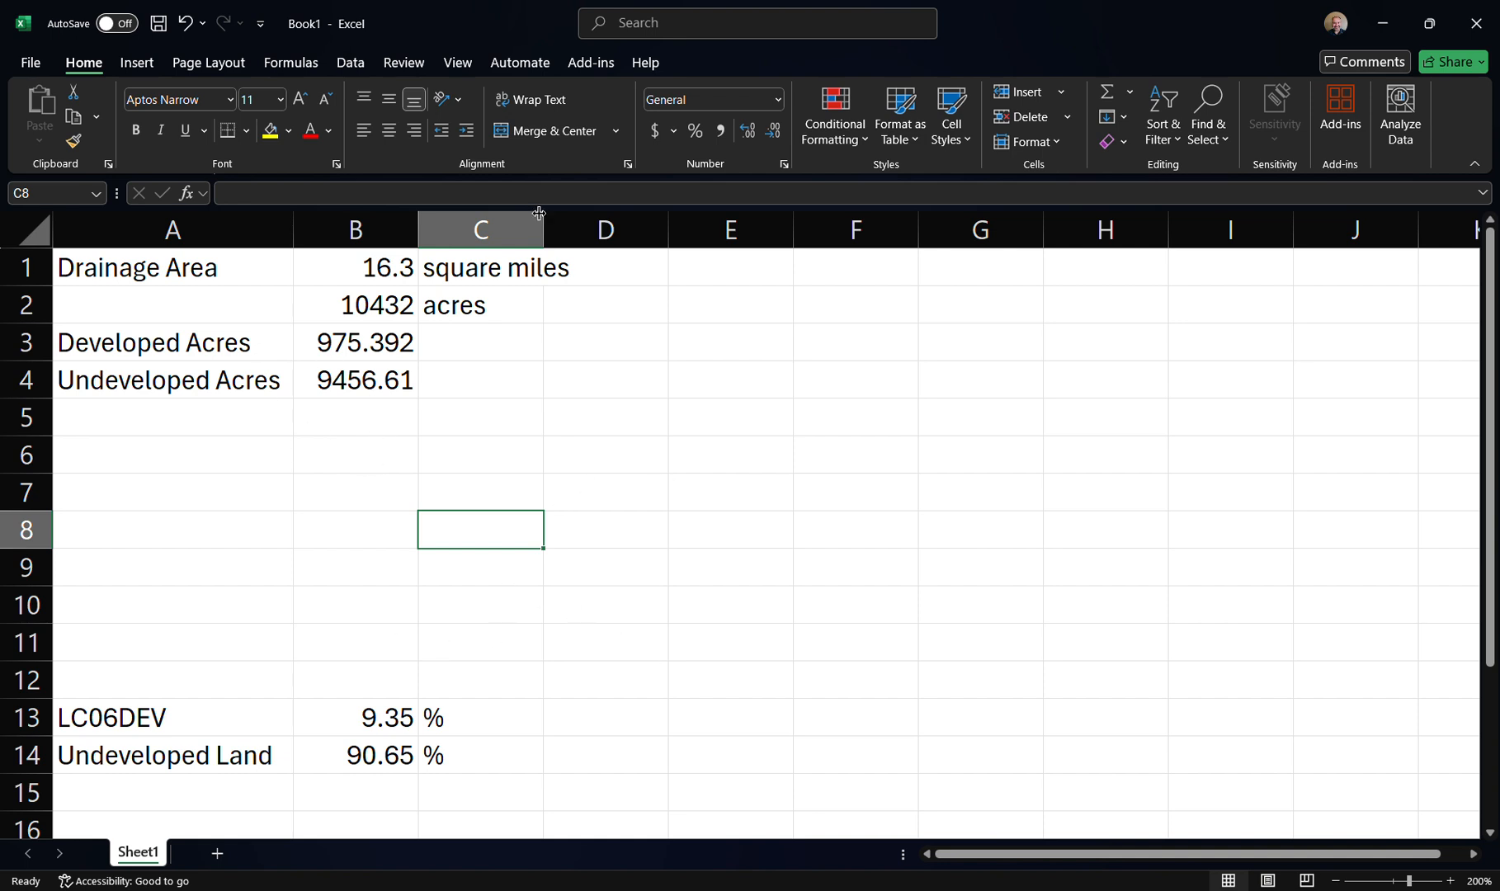
Switch to Chrome and open "TR55 Document.pdf" from the TR-55 for Water Quality course content page
key(alt+Tab)
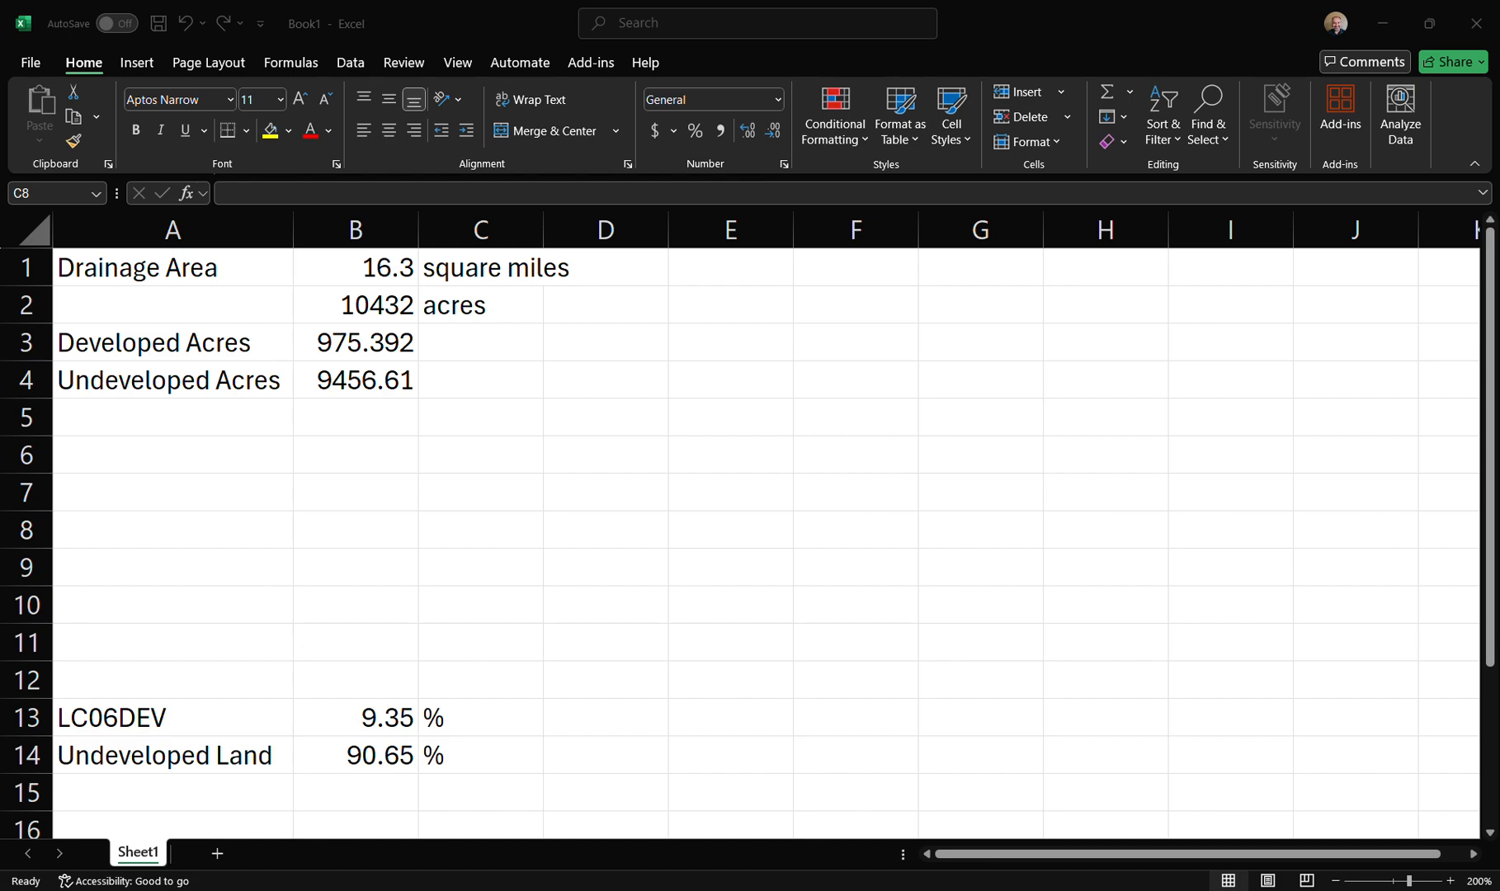
click(982, 889)
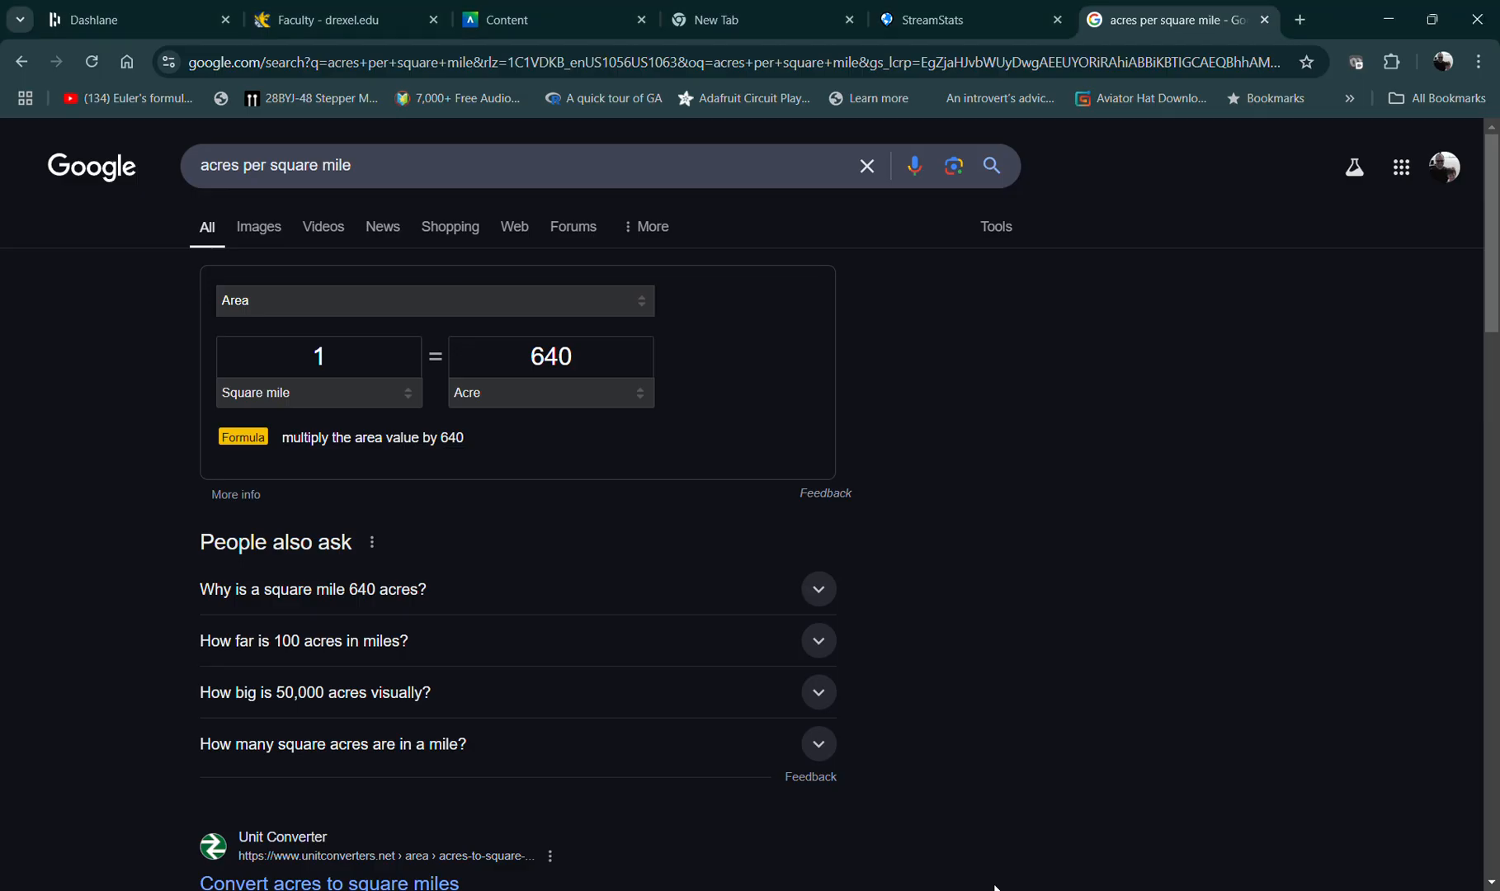
click(495, 22)
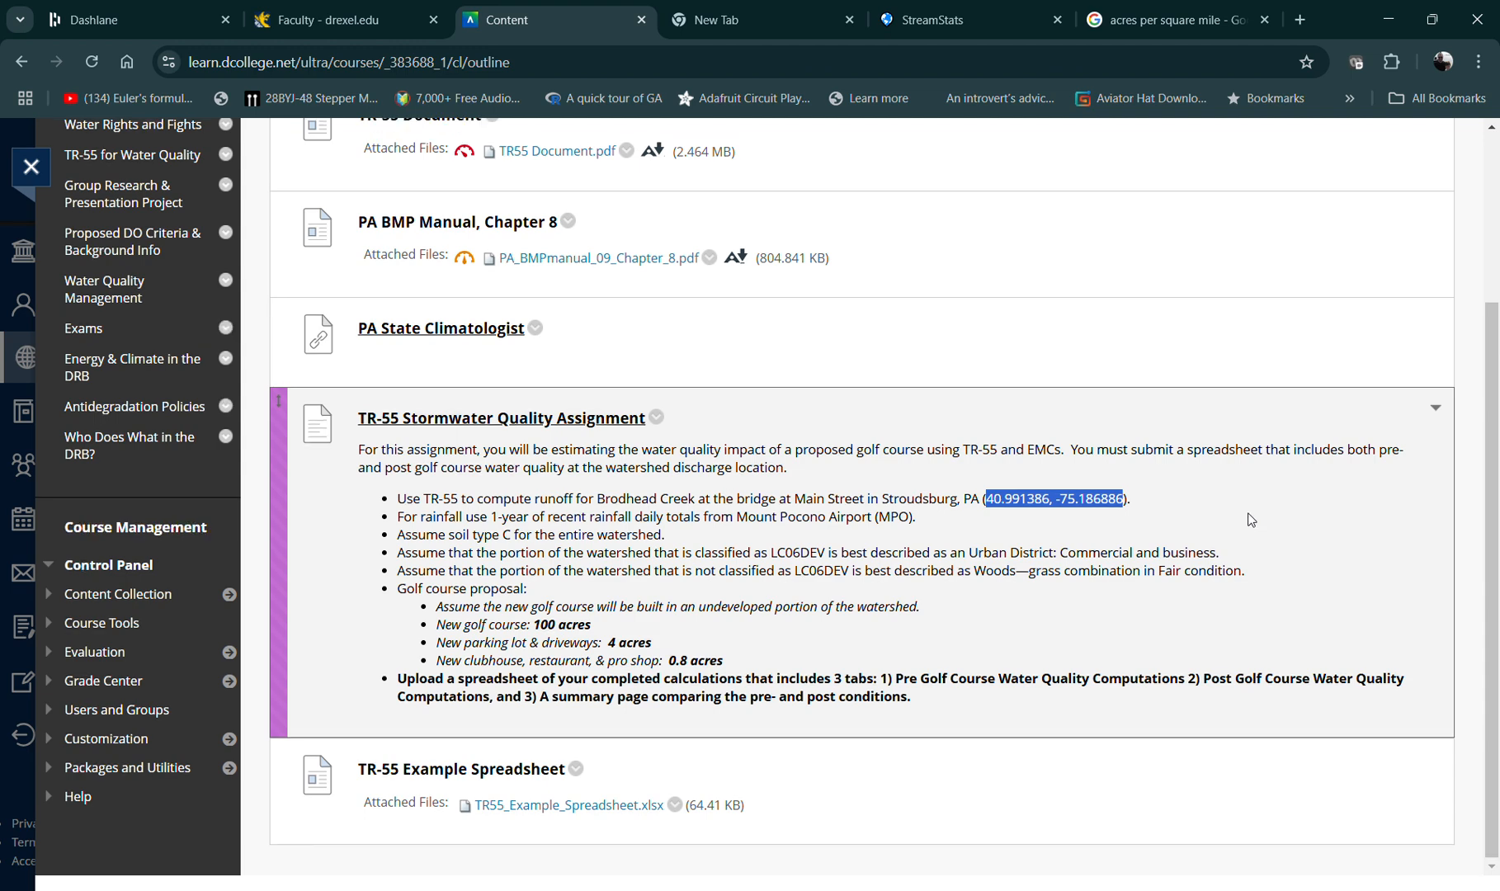
scroll(1251, 520, up, 3)
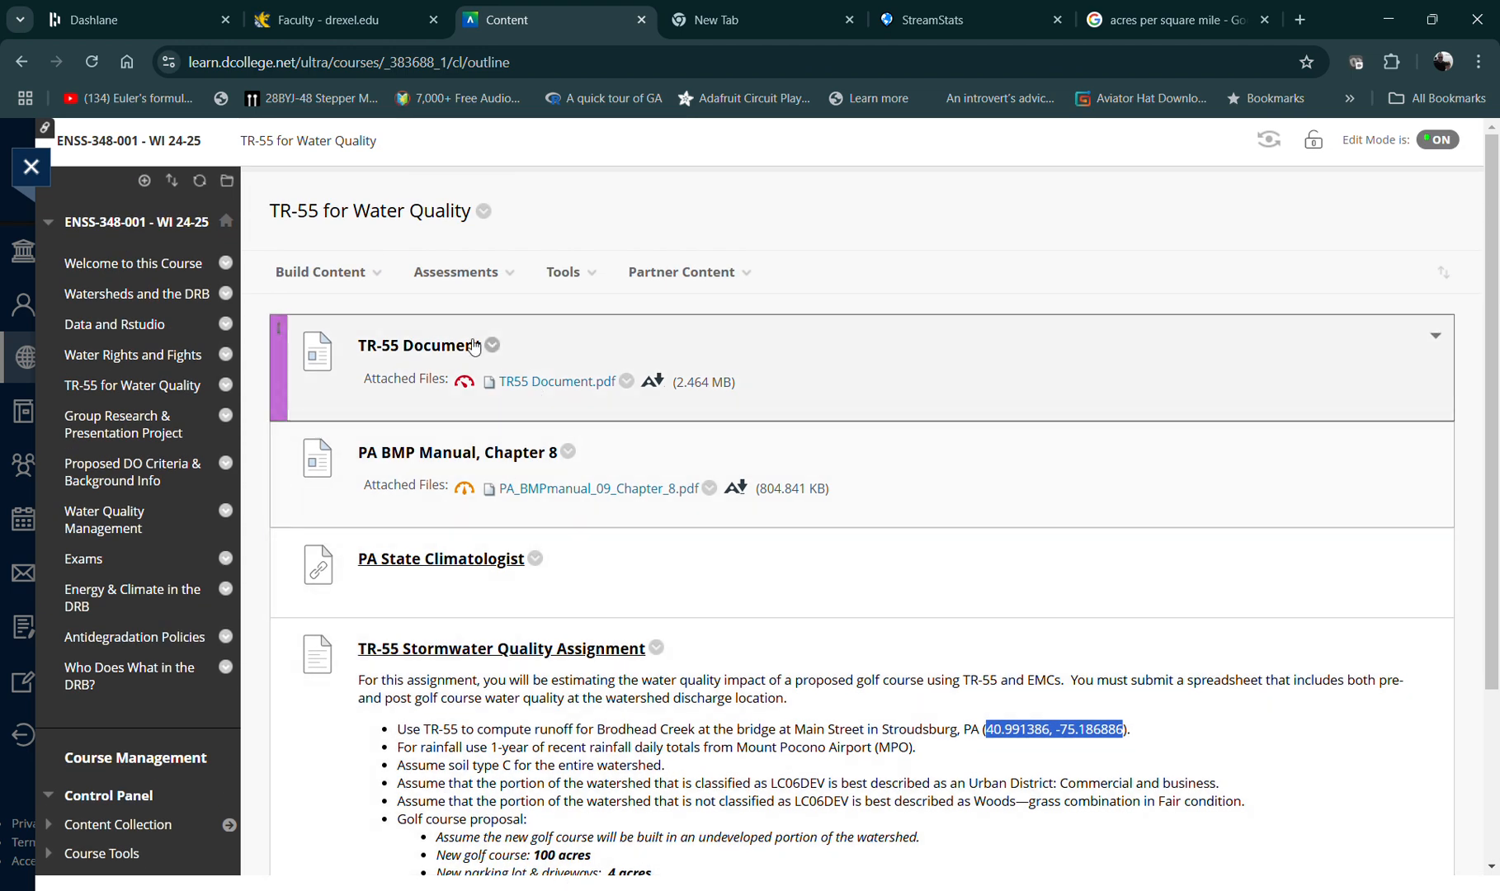
click(557, 381)
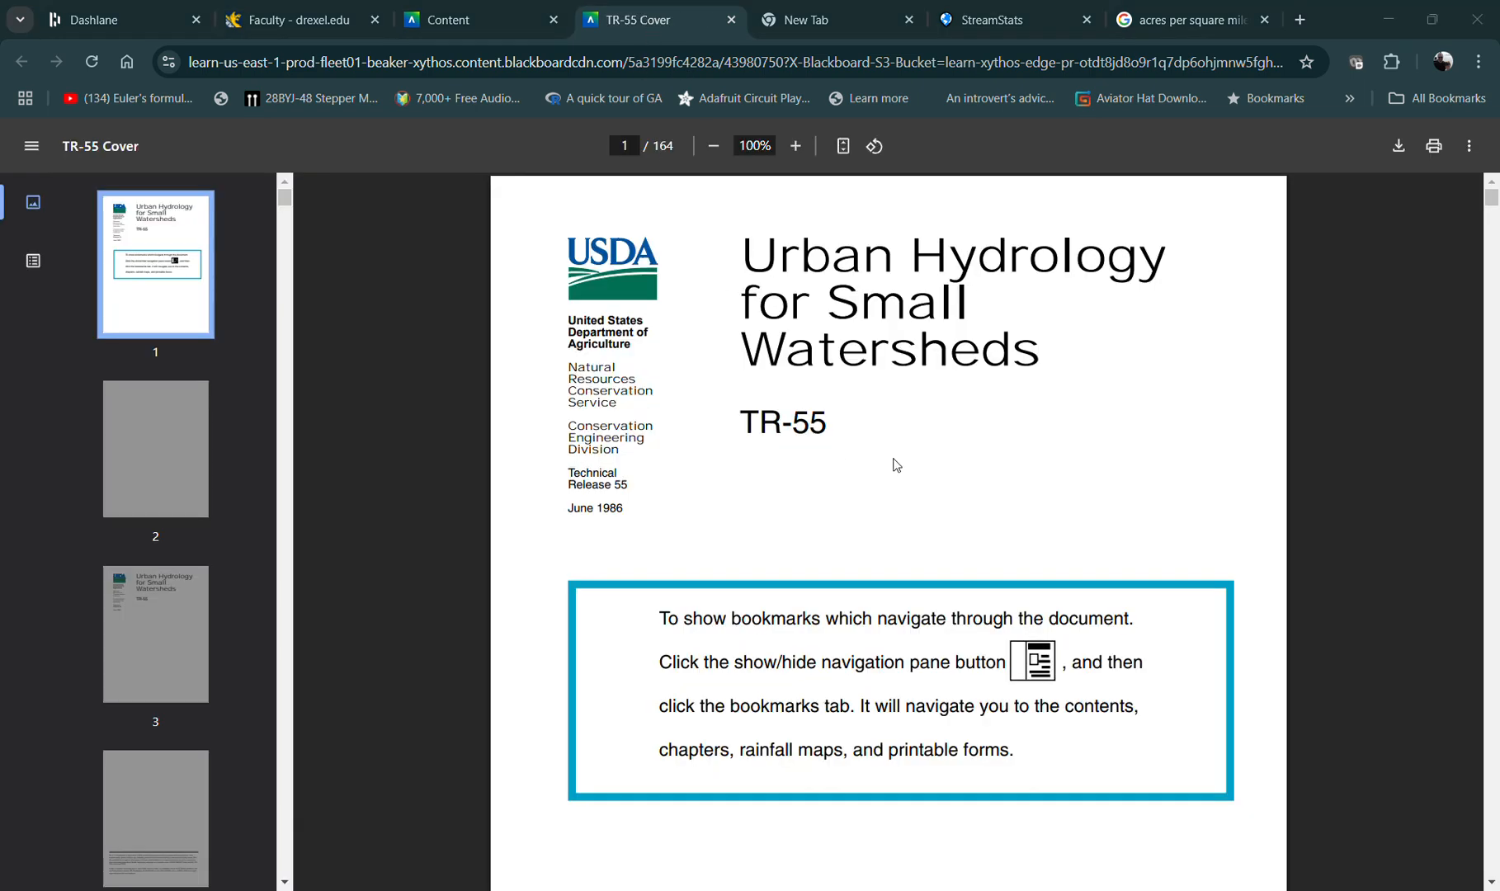
Look through the TR-55 document for Table 2-2a, the runoff curve numbers for urban areas
scroll(1311, 314, down, 20)
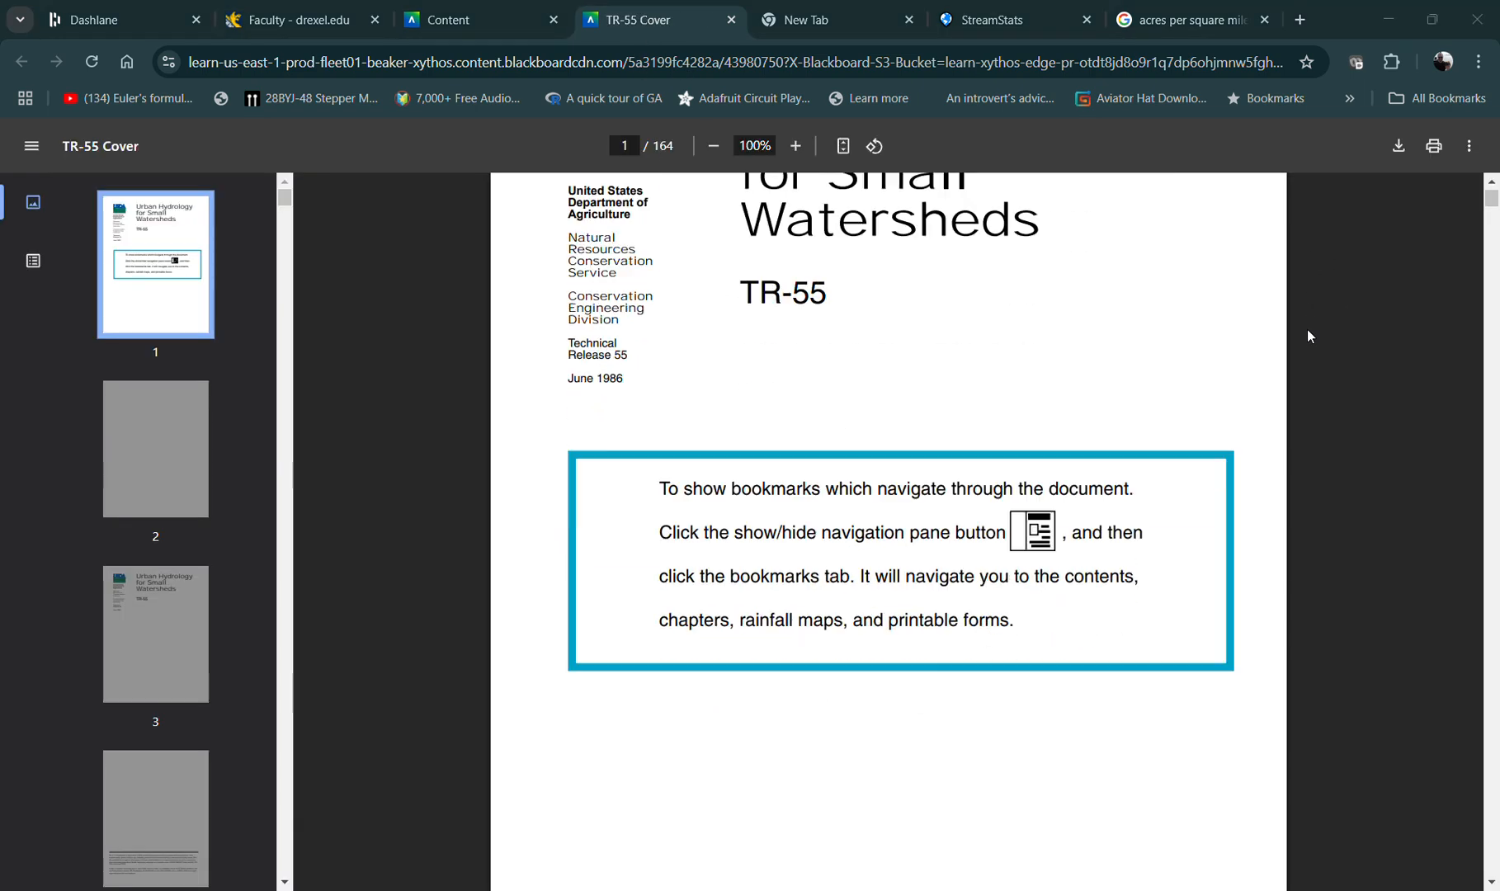
scroll(1312, 354, down, 20)
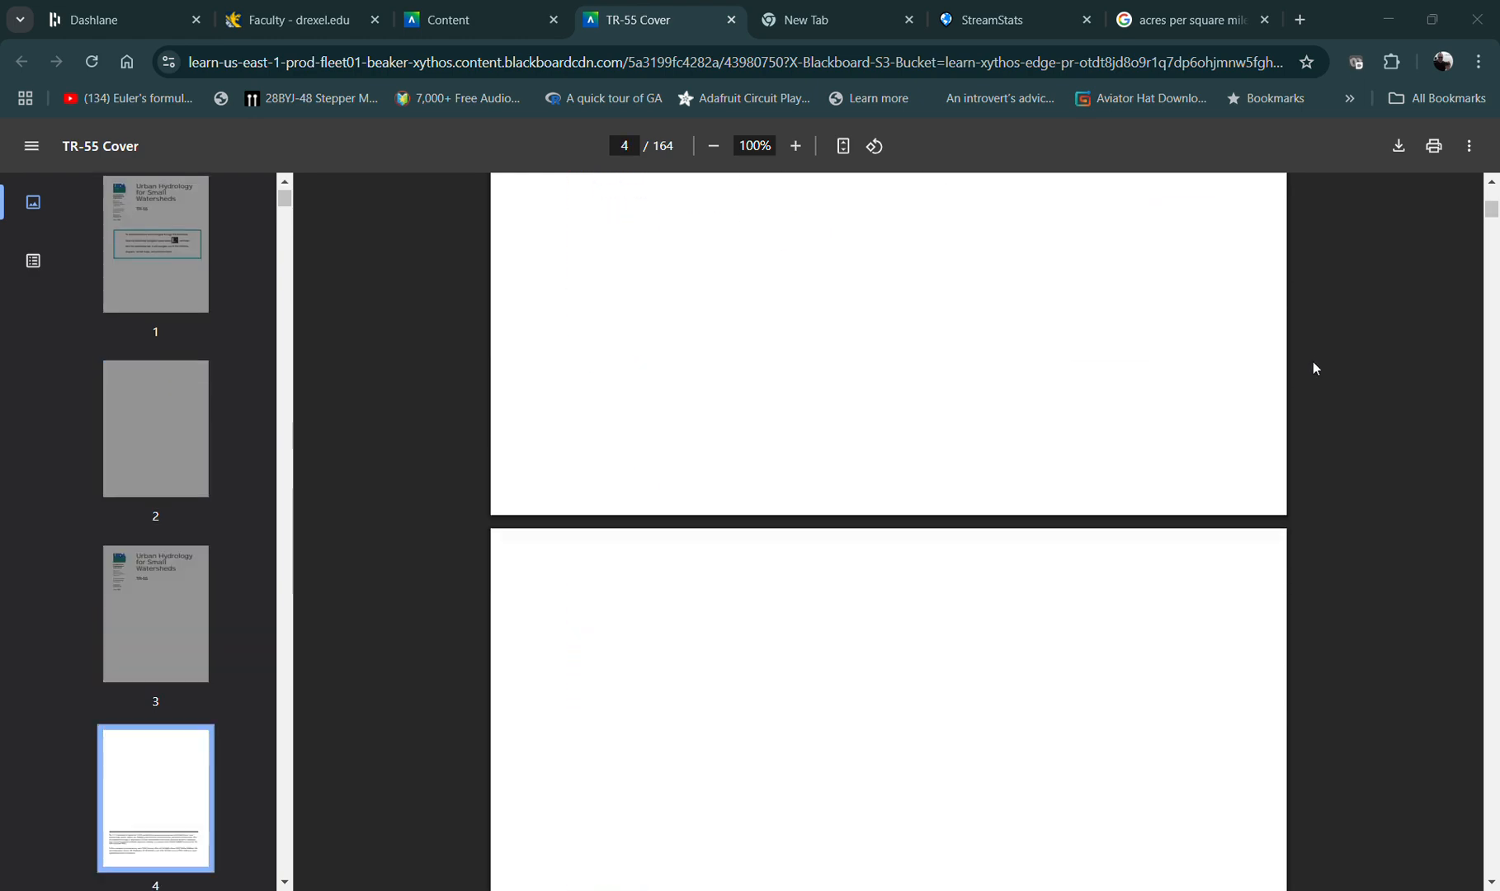
scroll(1313, 355, down, 20)
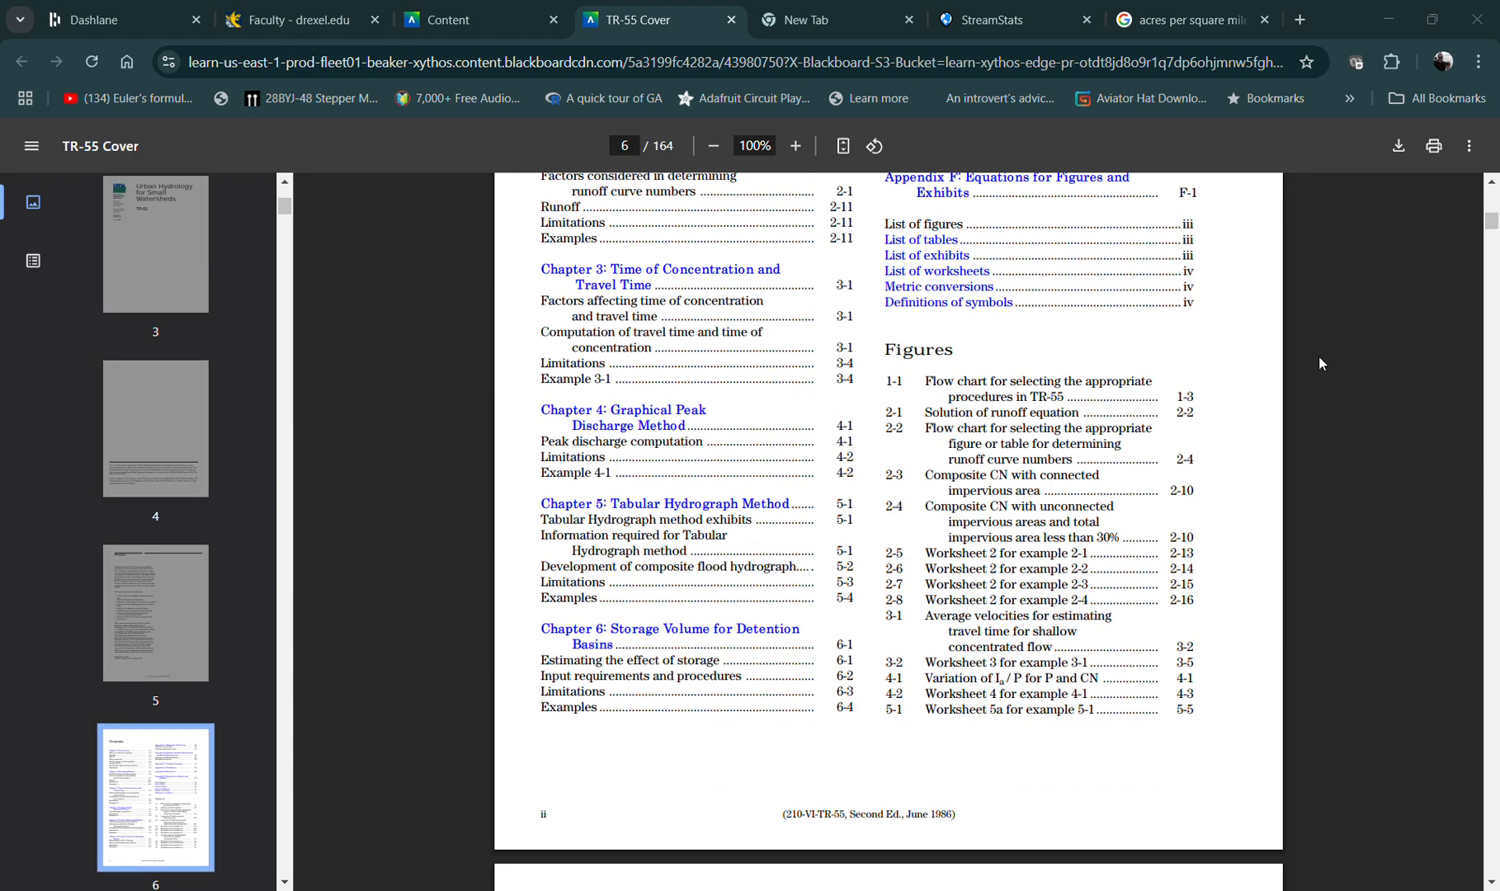
scroll(1336, 368, down, 20)
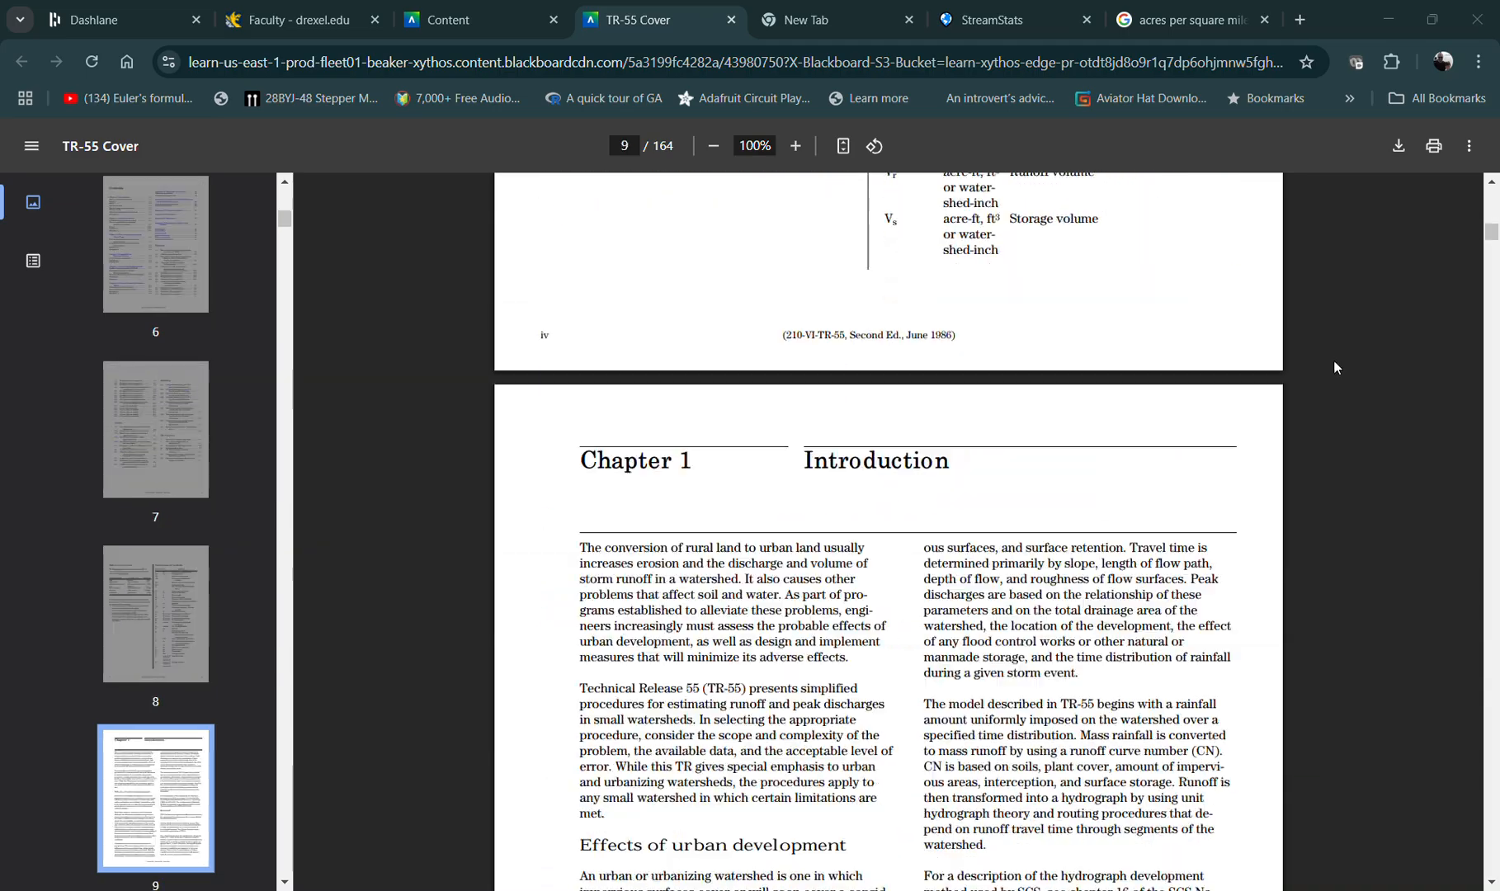
scroll(1352, 370, down, 20)
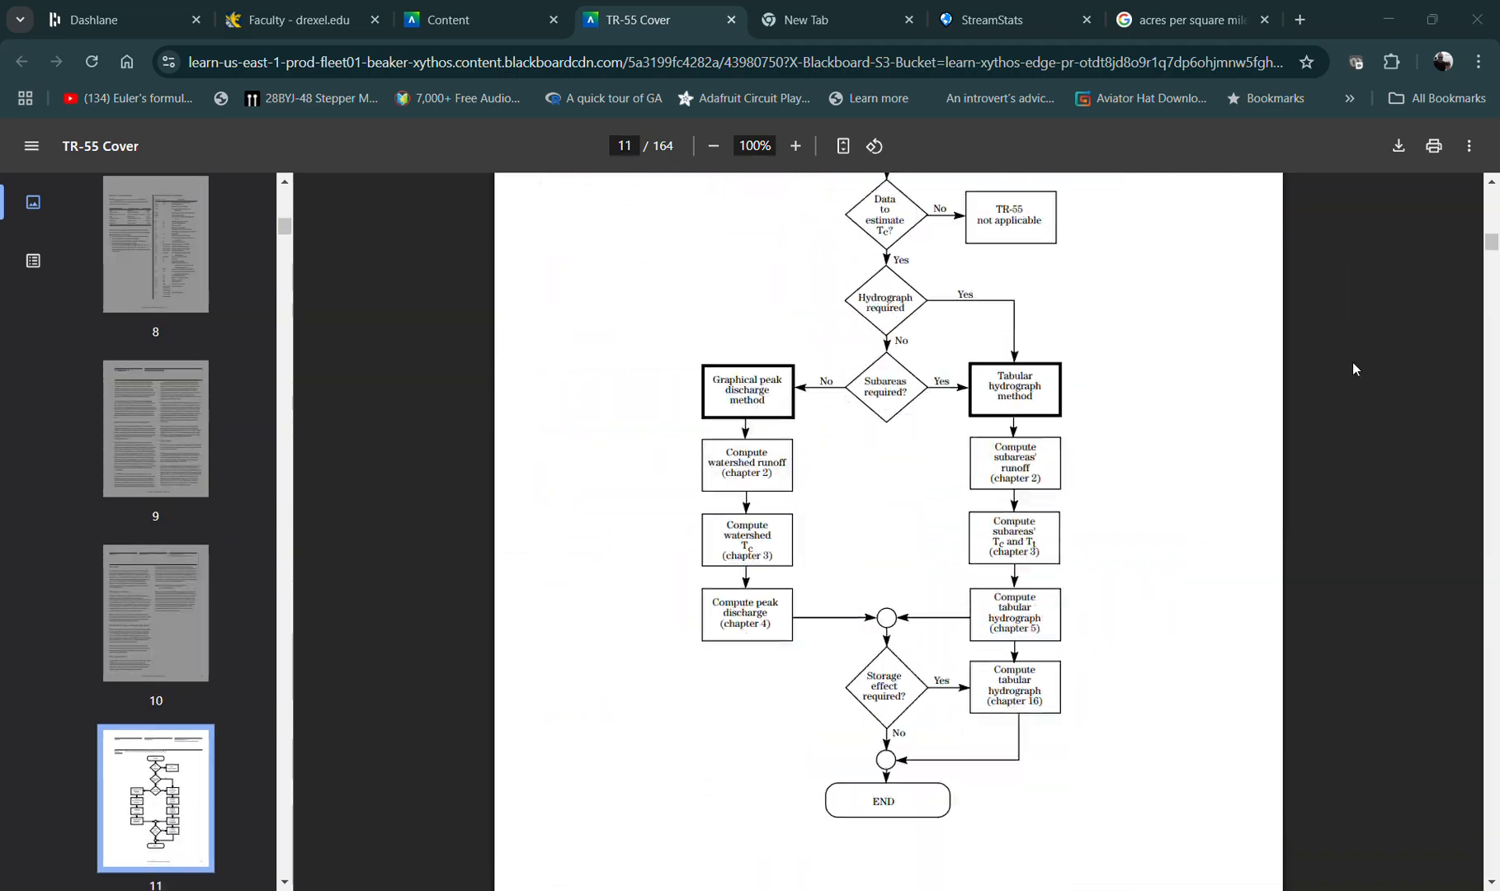
scroll(1354, 363, down, 4)
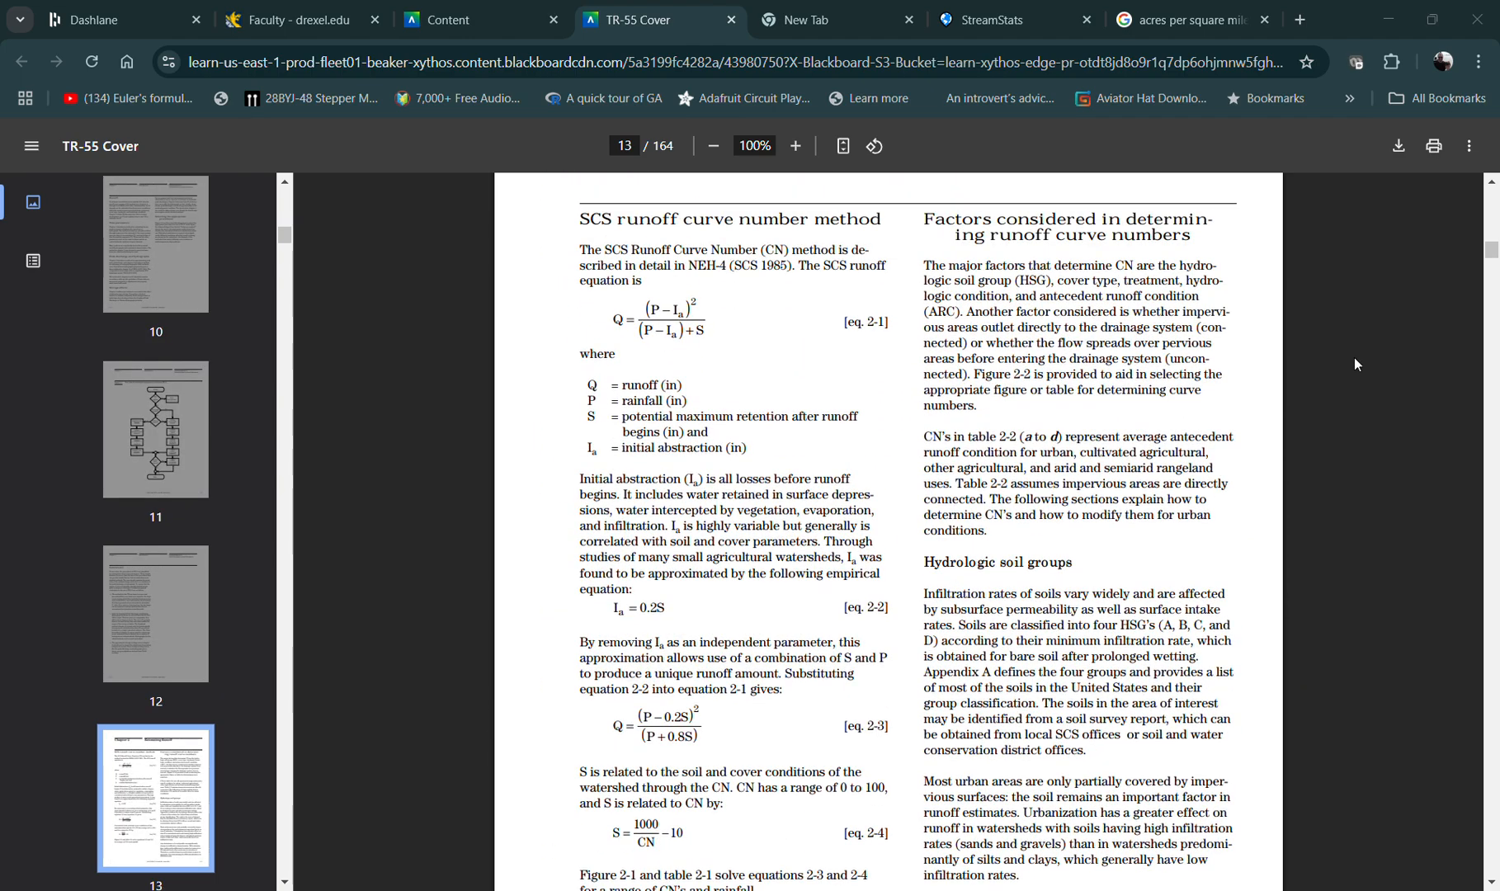
scroll(1355, 363, down, 1)
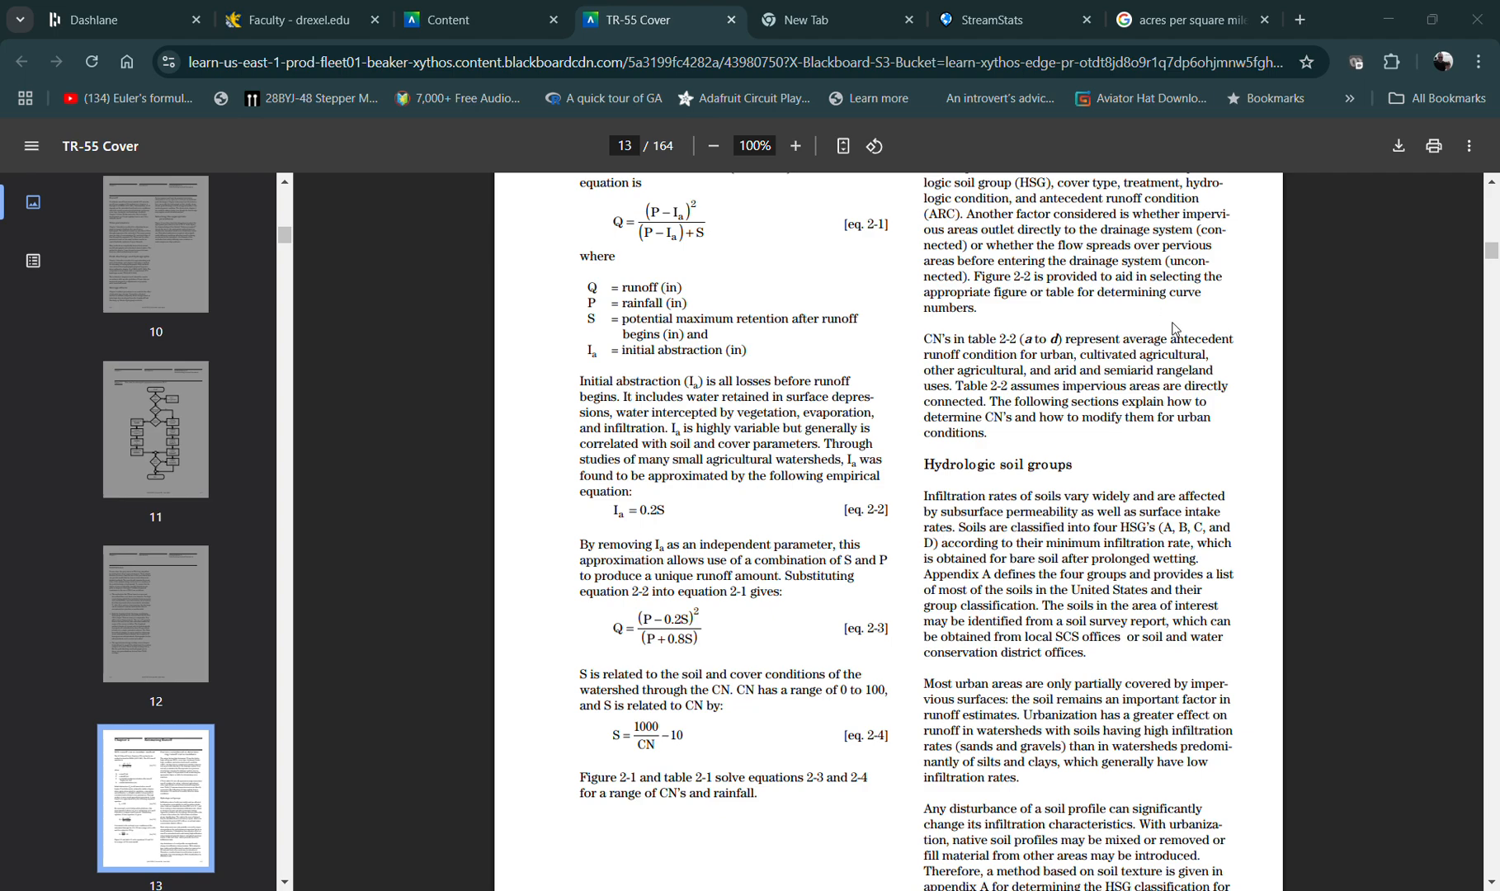
scroll(1165, 318, down, 10)
scroll(1241, 318, down, 20)
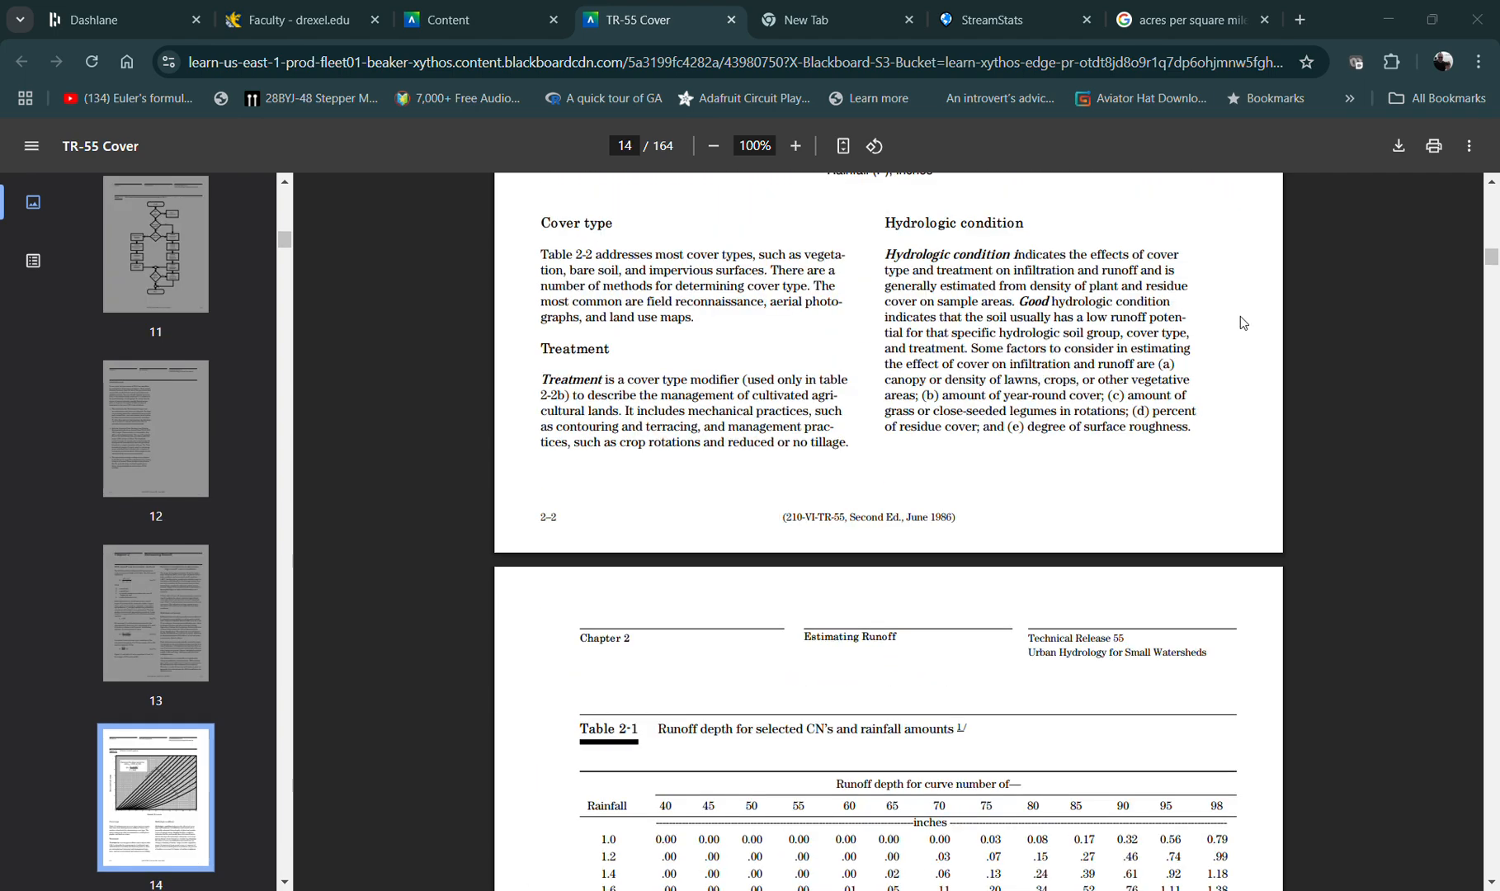
scroll(1245, 326, down, 12)
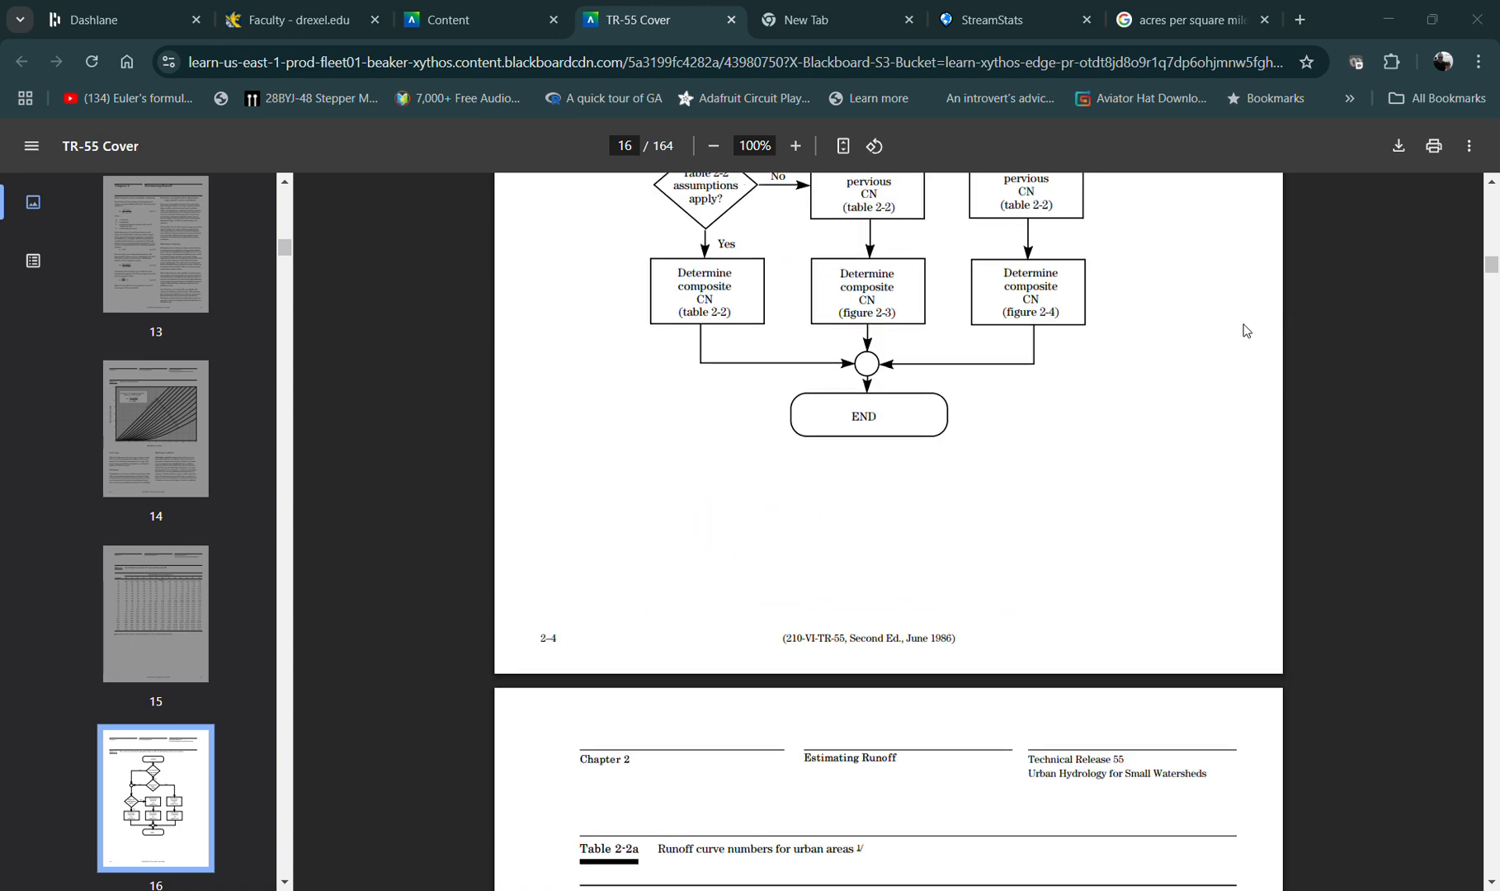
scroll(1266, 335, down, 1)
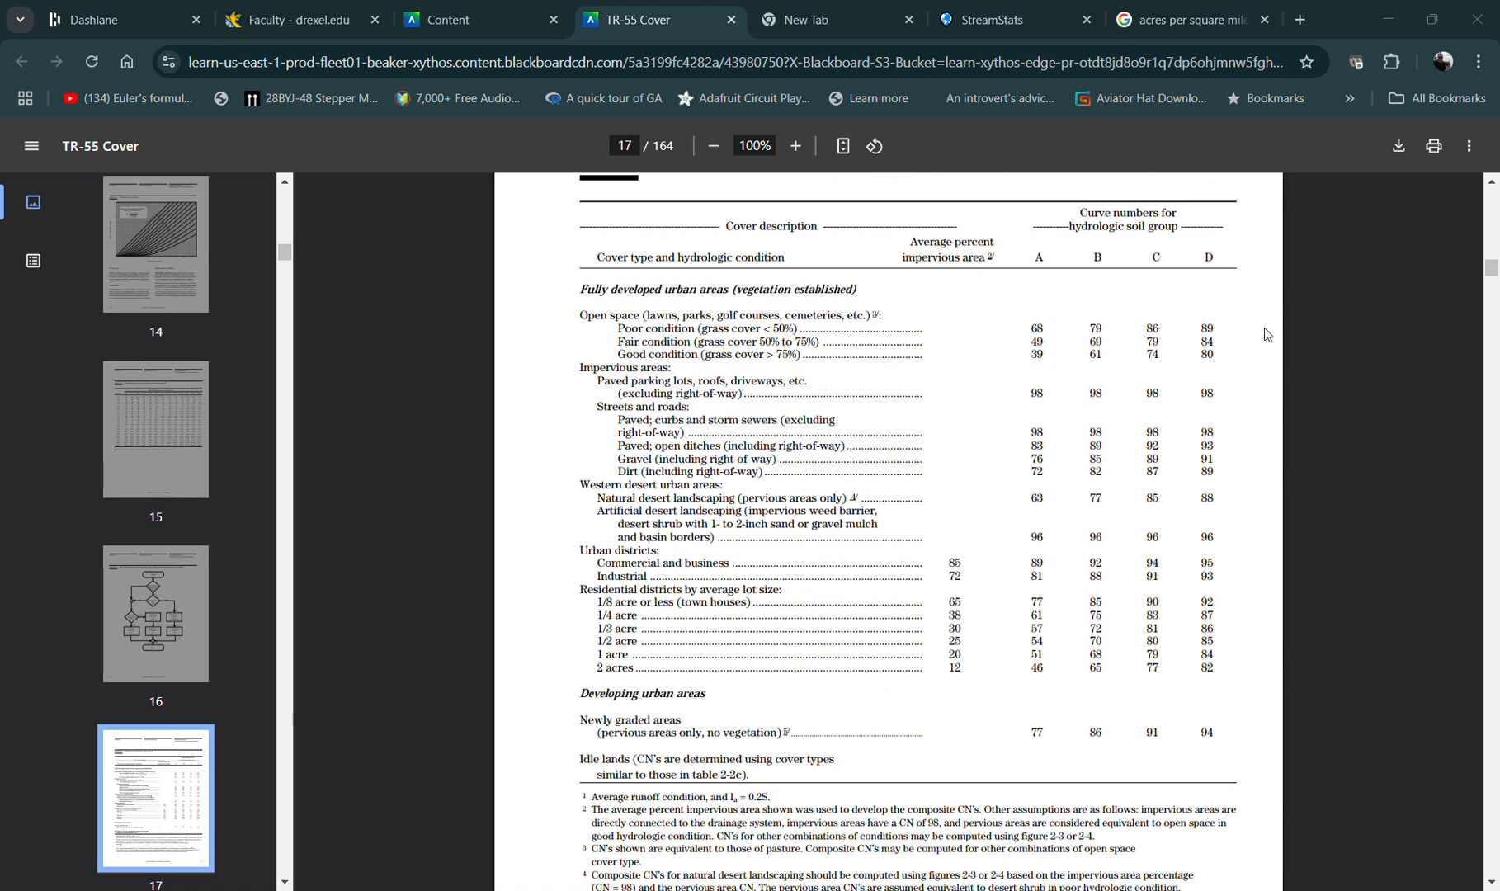
scroll(1269, 334, up, 1)
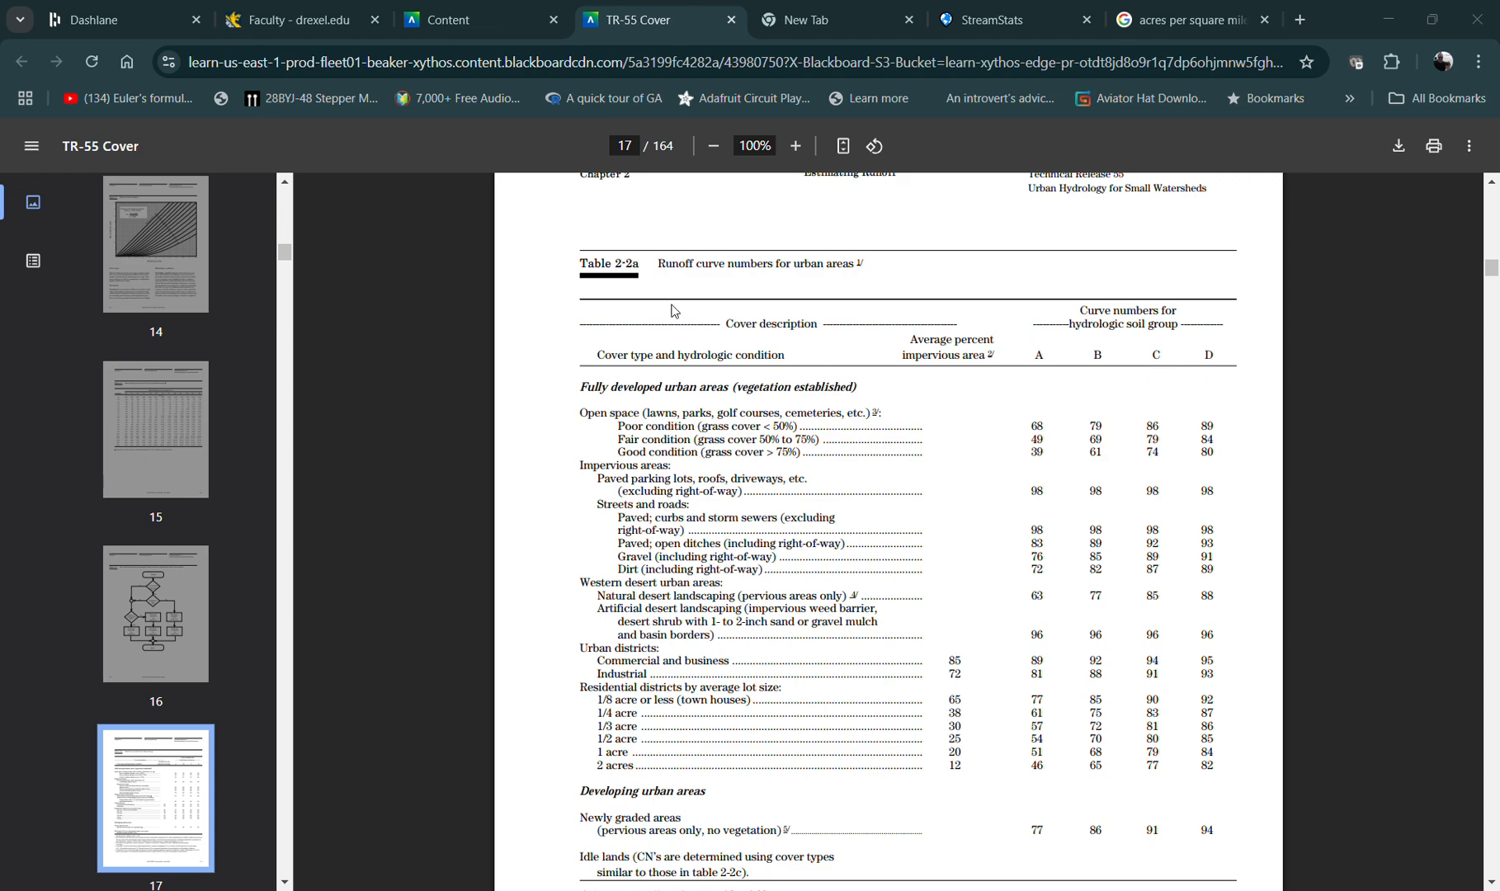
Review the runoff curve number tables for agricultural lands and arid rangelands, Tables 2-2b to 2-2d
scroll(1198, 382, down, 10)
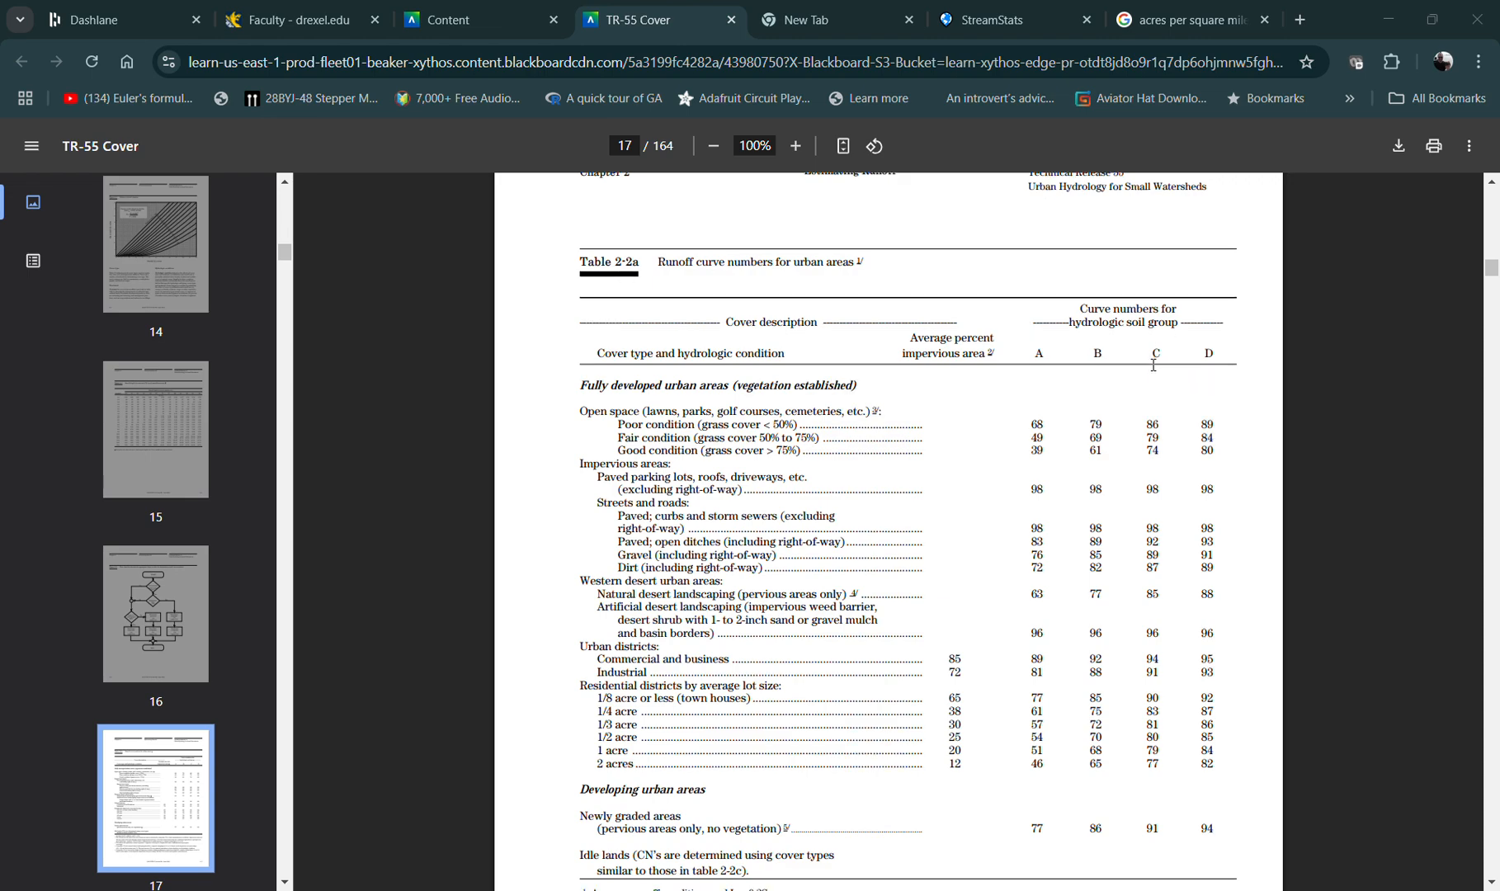
scroll(1147, 358, down, 10)
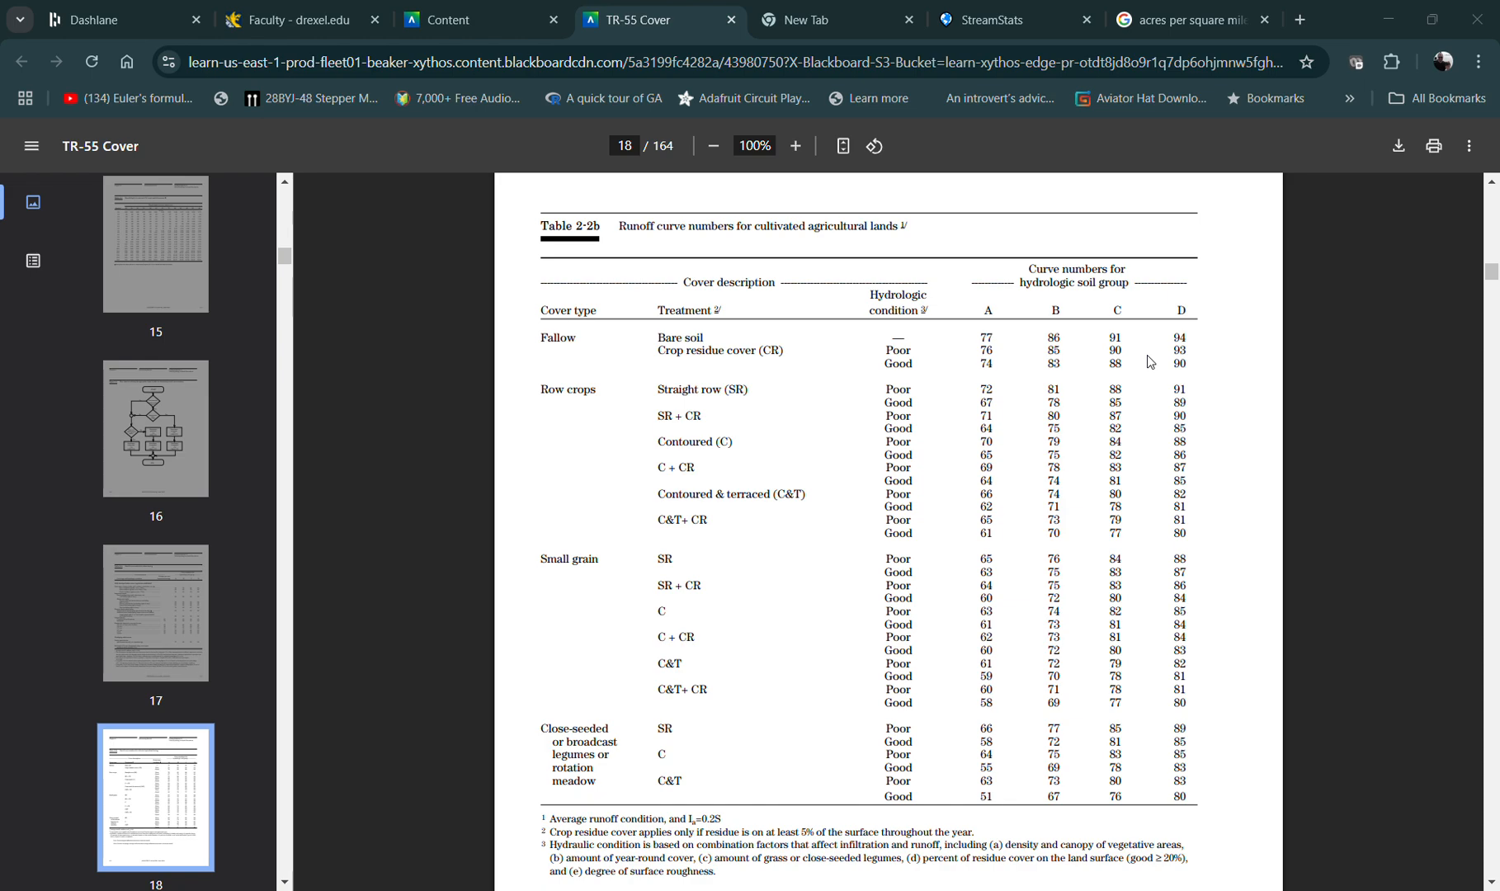
scroll(1150, 355, down, 10)
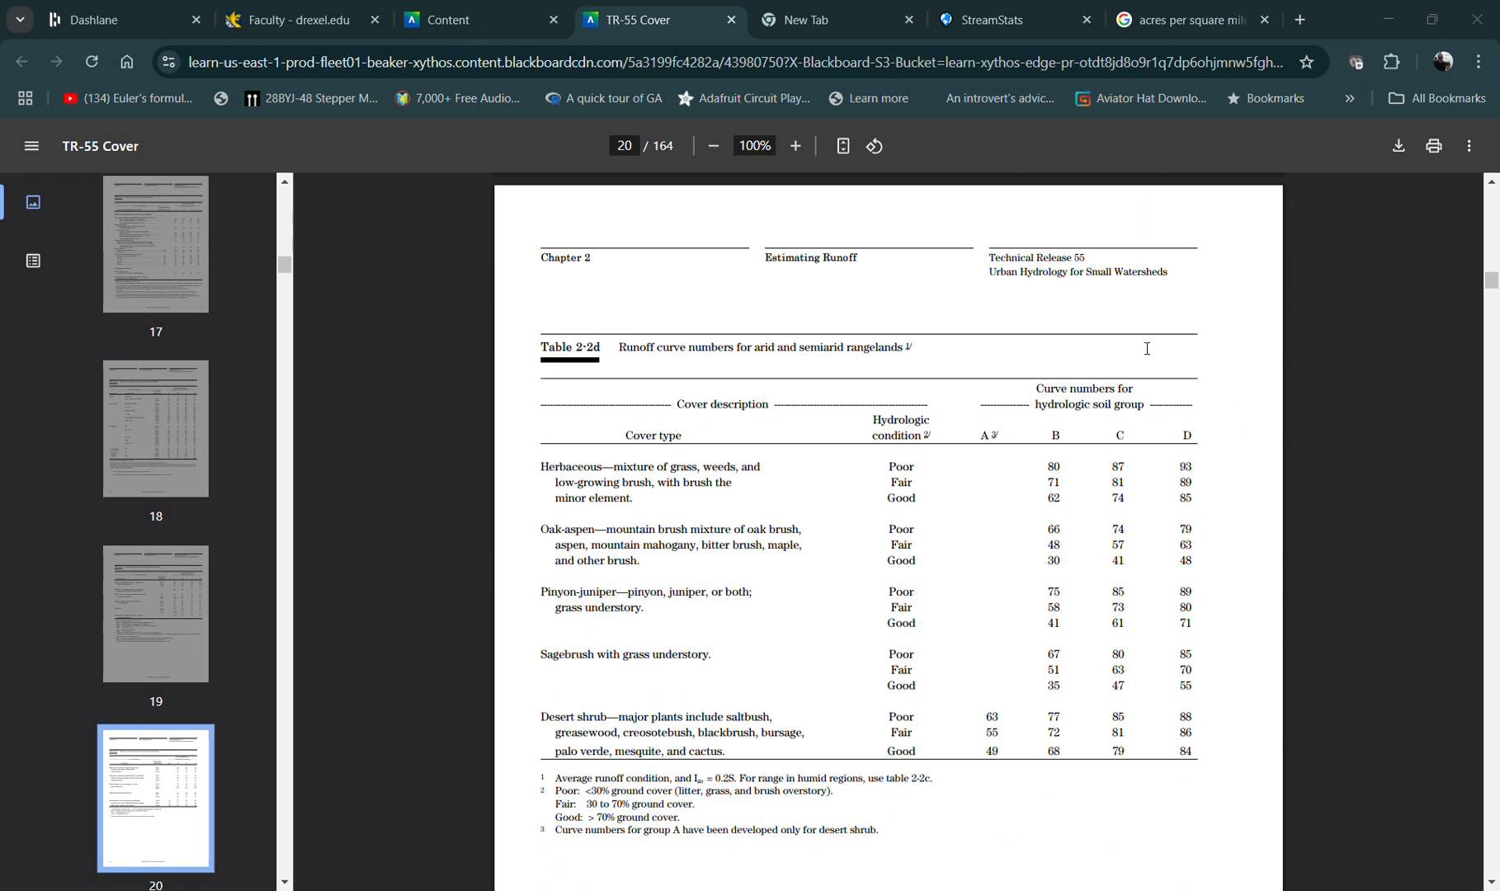
scroll(1147, 348, up, 15)
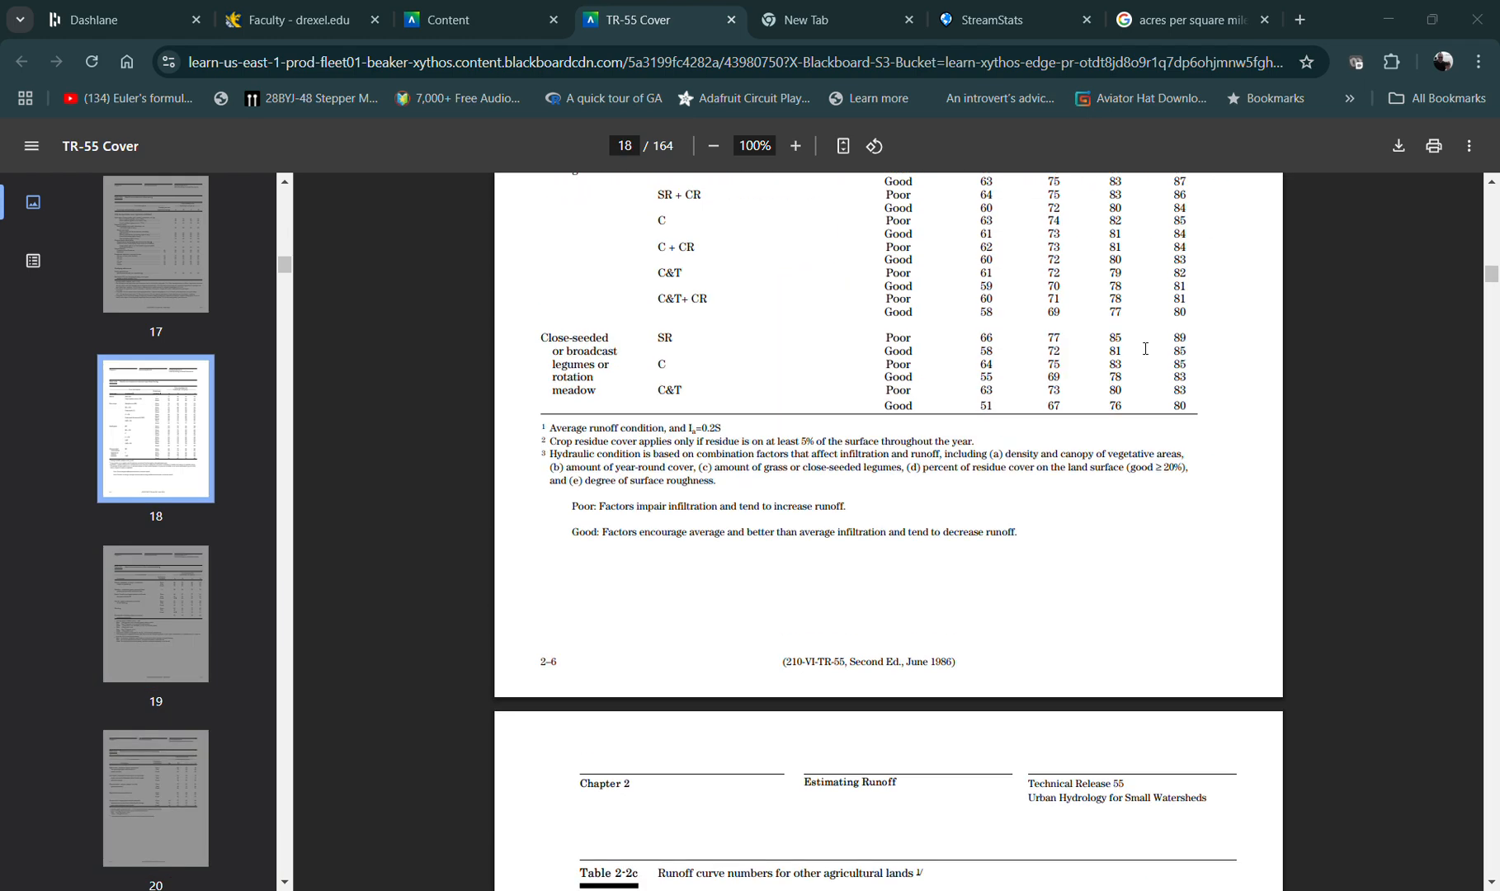
scroll(1130, 363, up, 7)
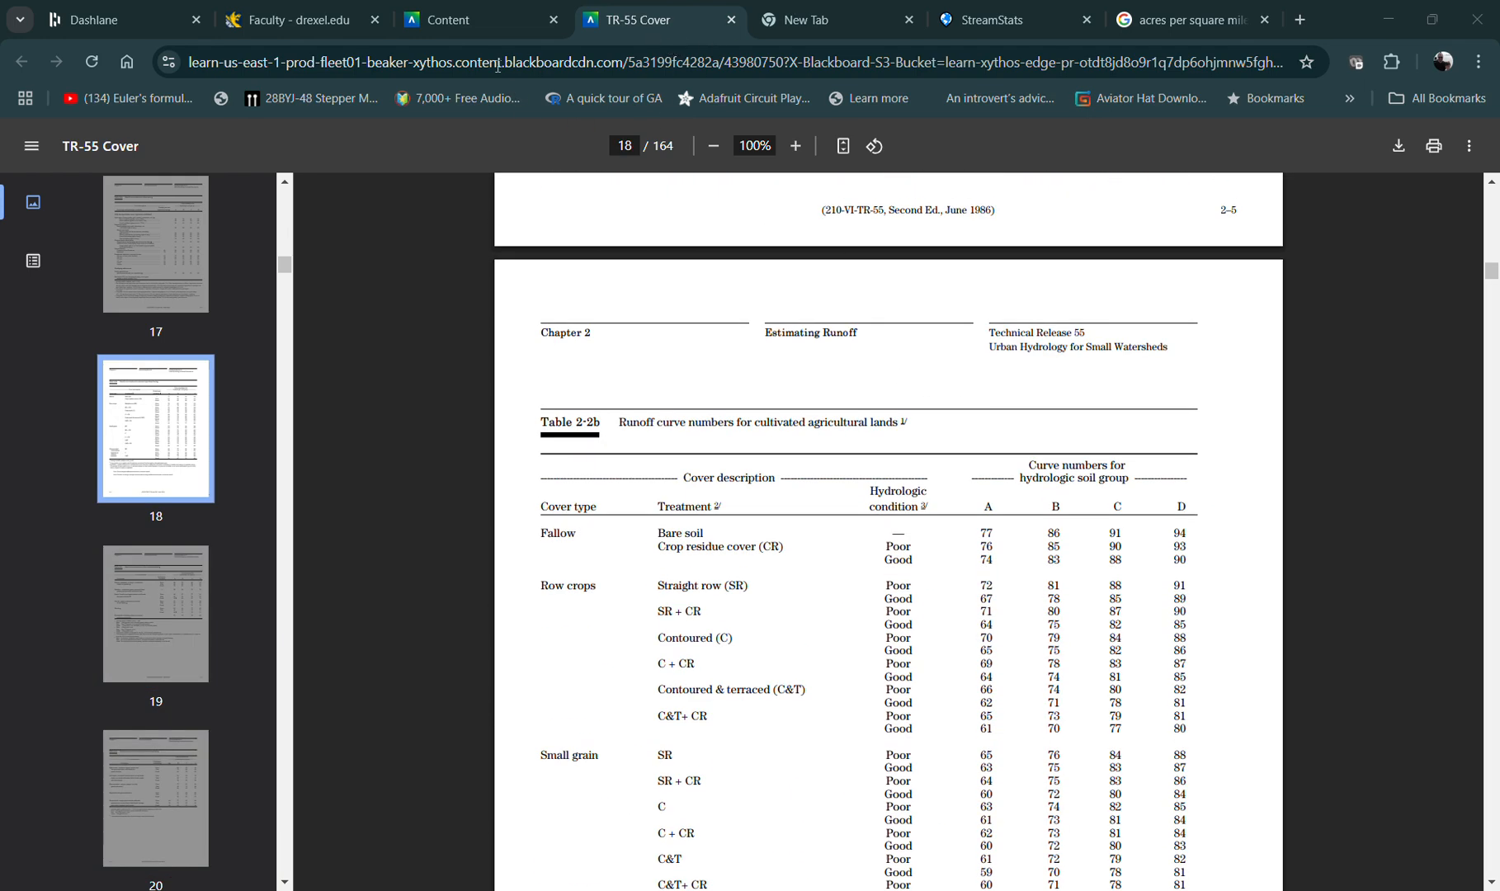
Check the TR-55 Stormwater Quality Assignment on the course page for the land cover description assigned to LC06DEV, highlighting it
click(449, 20)
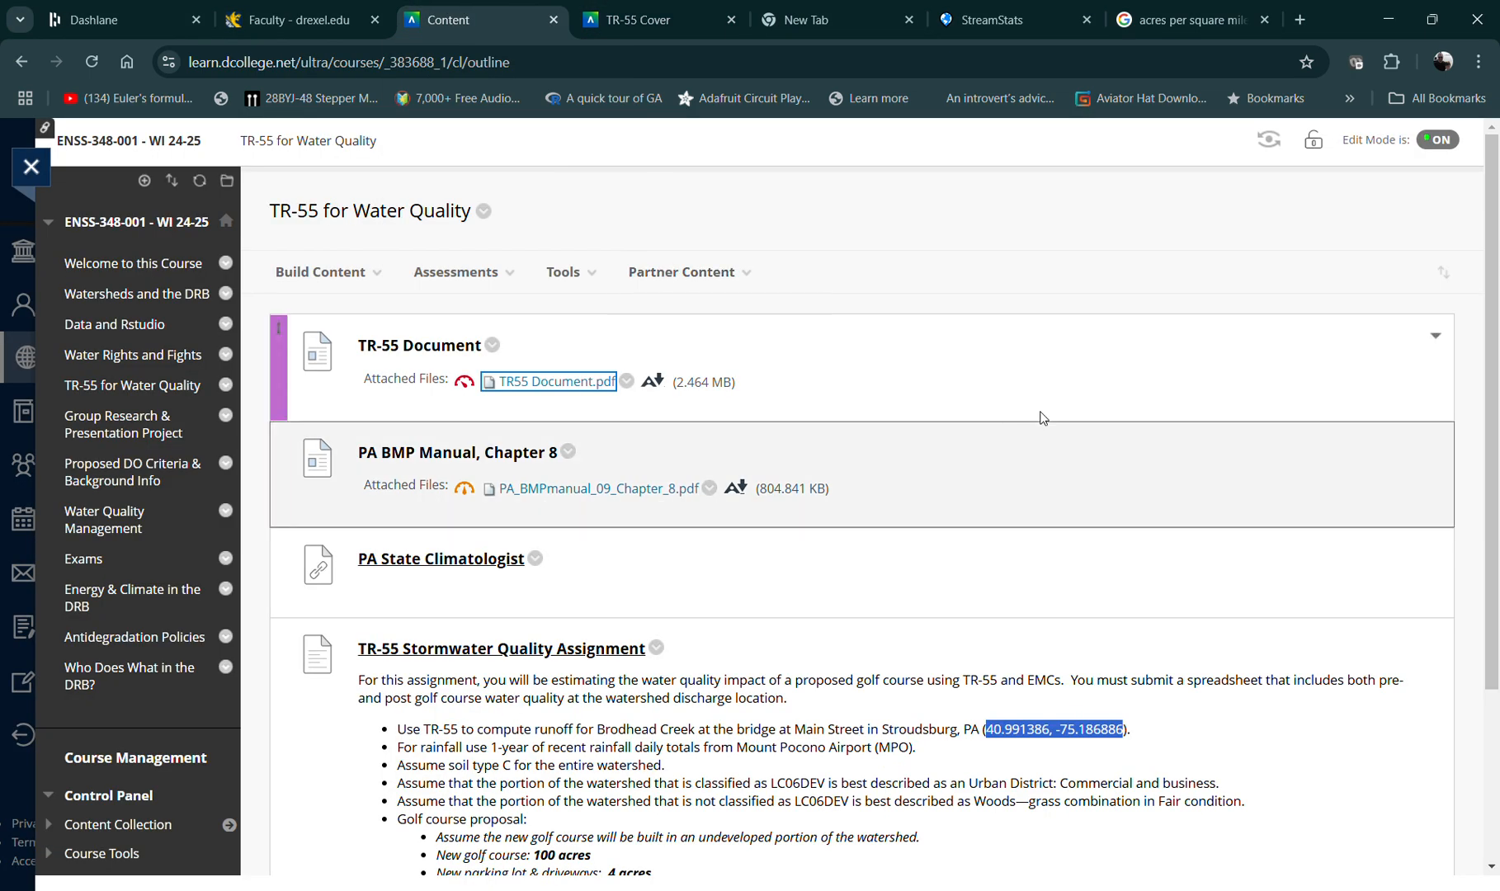
scroll(1042, 419, down, 2)
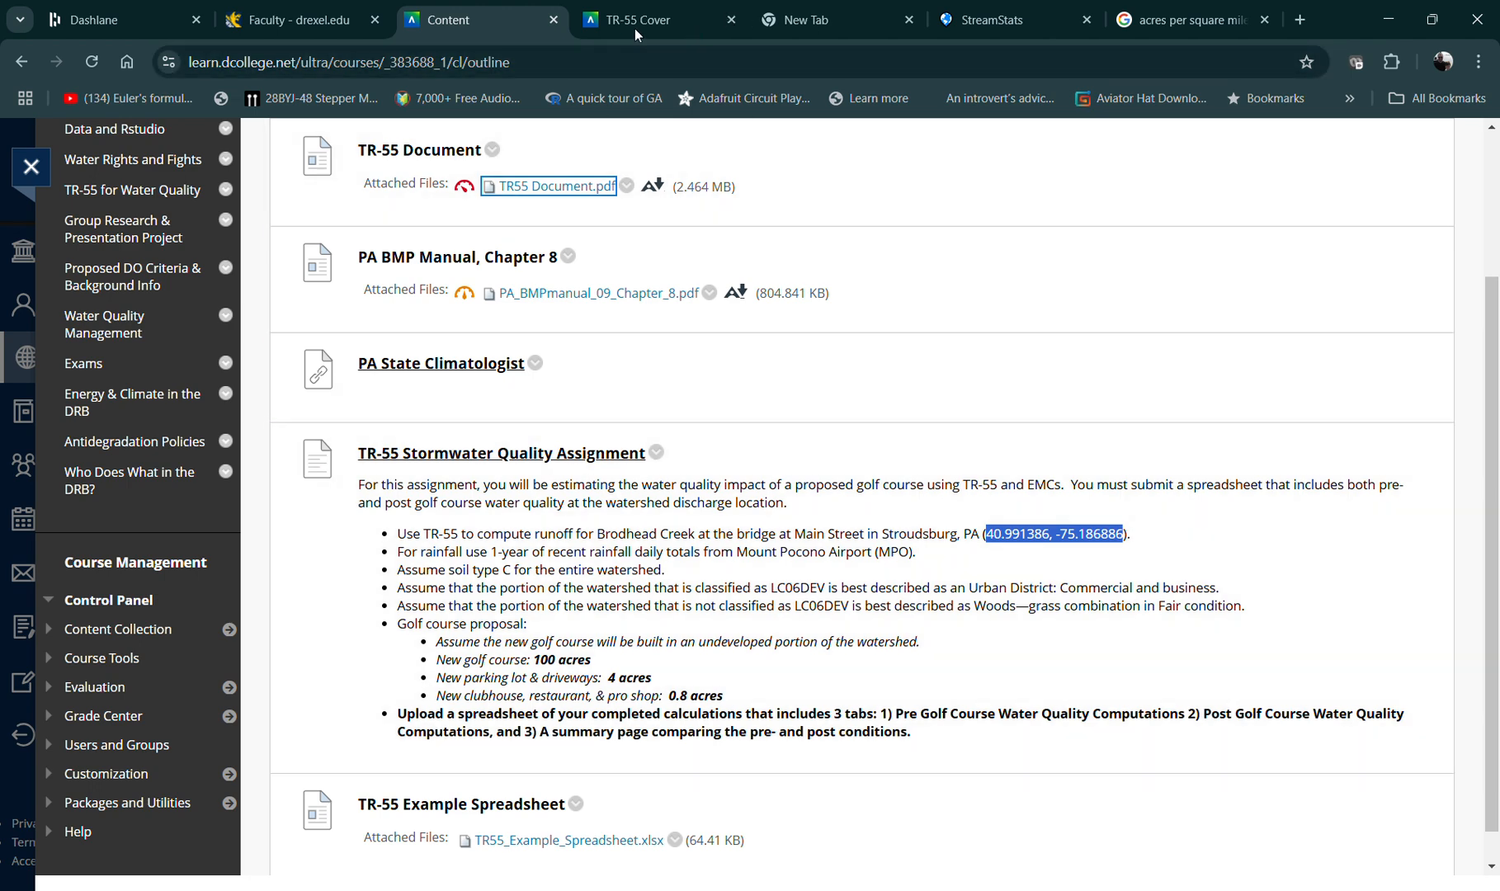
key(alt+Tab)
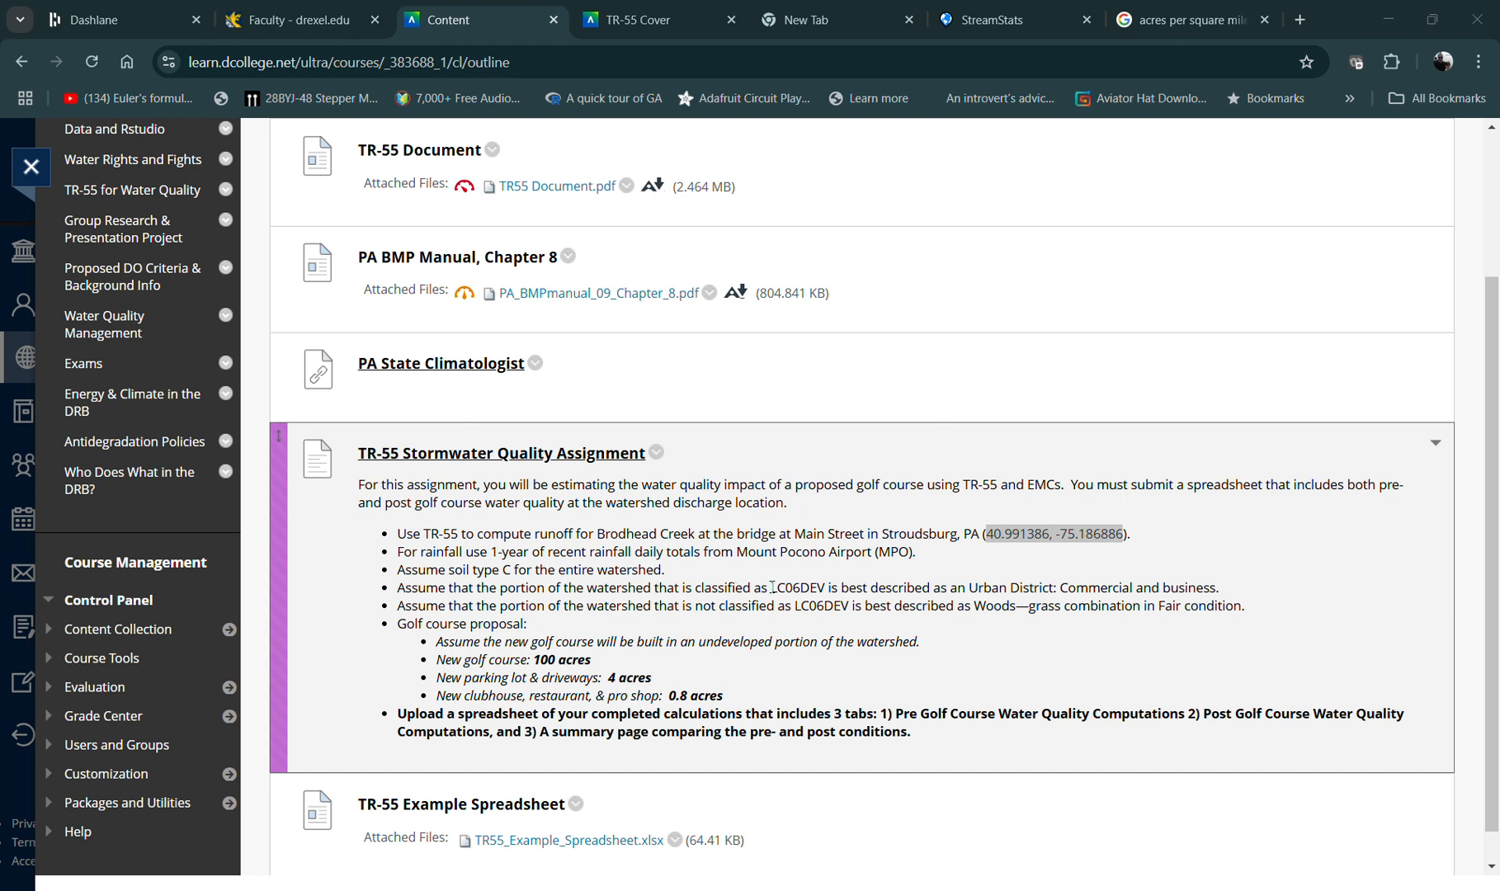
drag(774, 587, 820, 587)
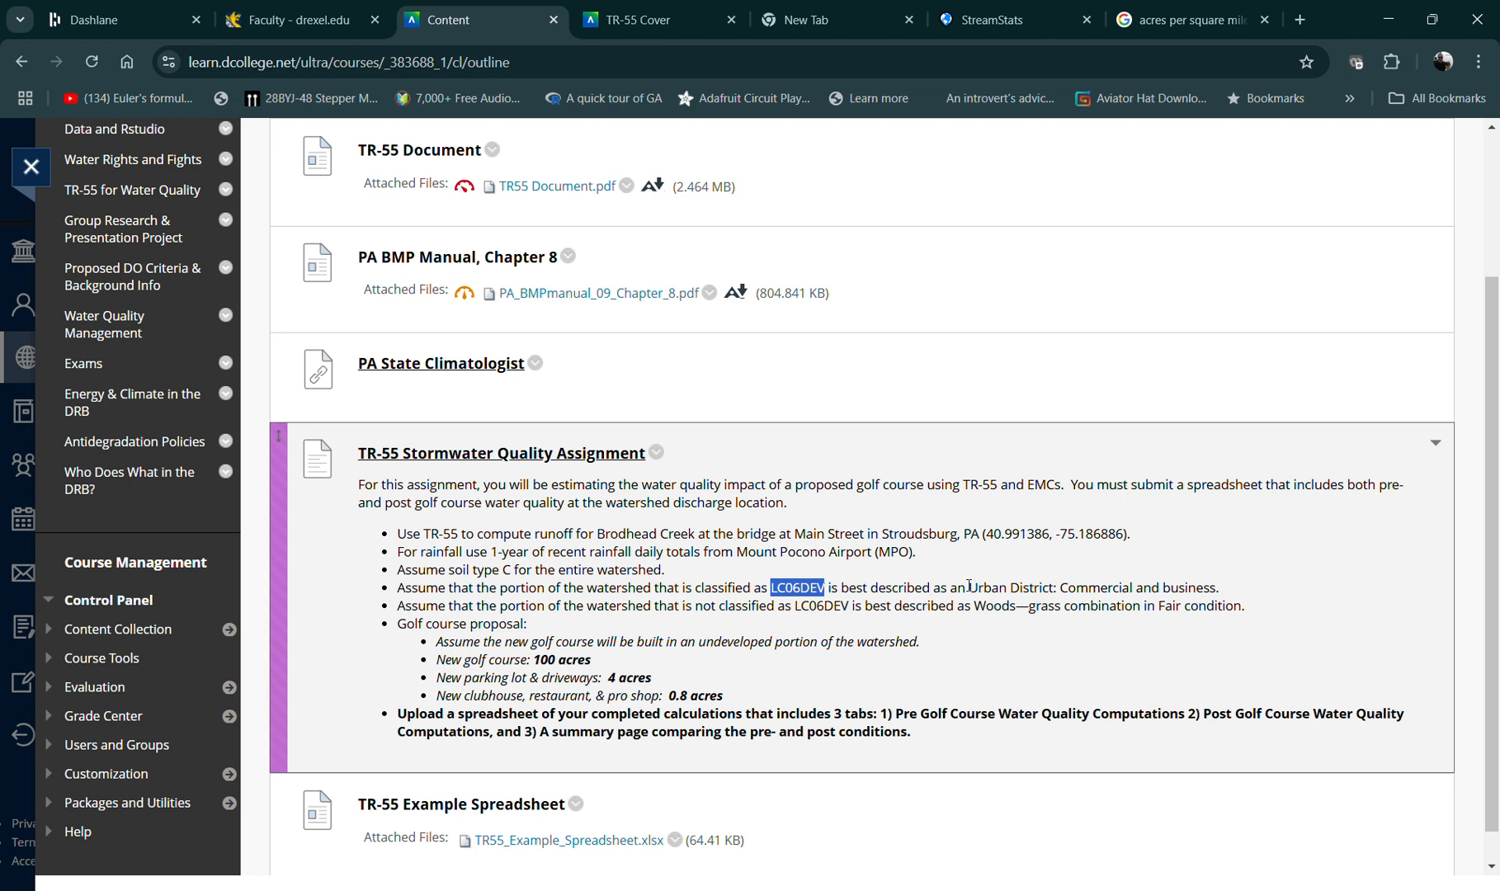
drag(970, 587, 1221, 594)
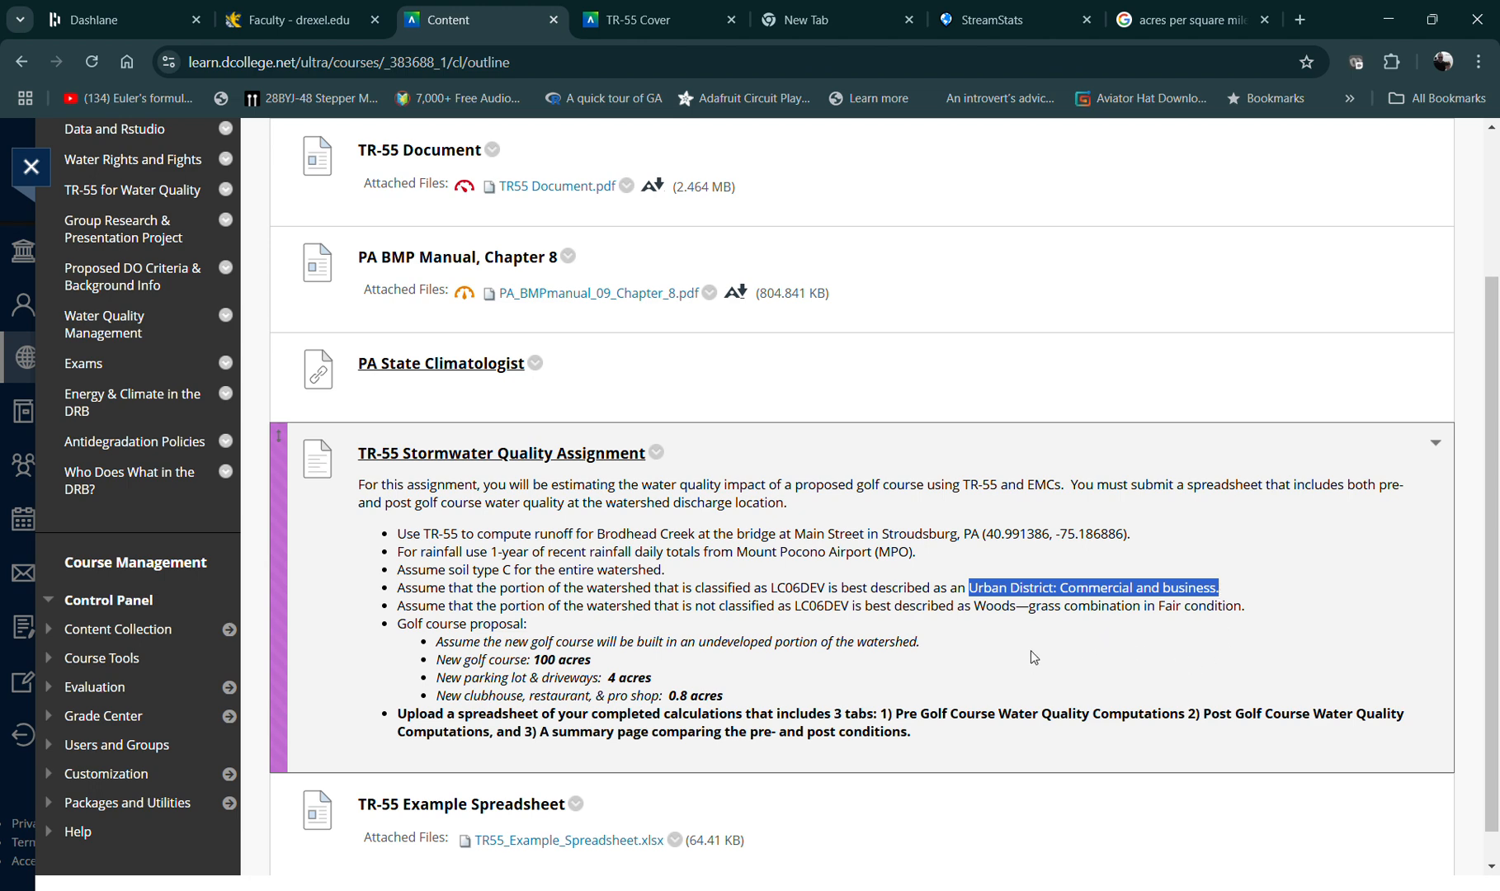
Return to the TR-55 document and find the commercial and business row under Urban districts in Table 2-2a
click(611, 18)
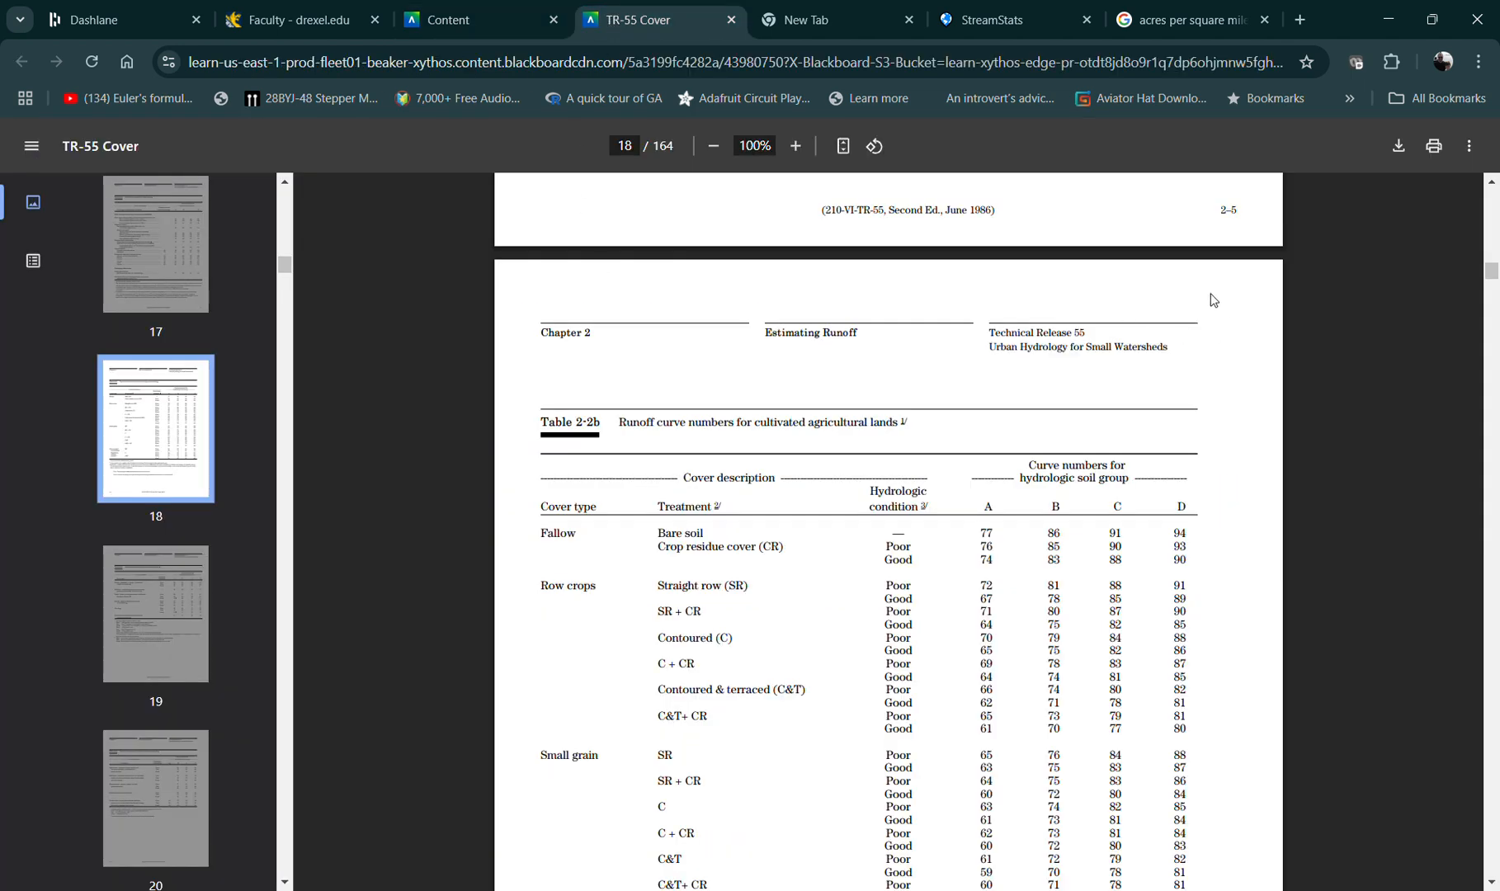
scroll(1206, 388, up, 8)
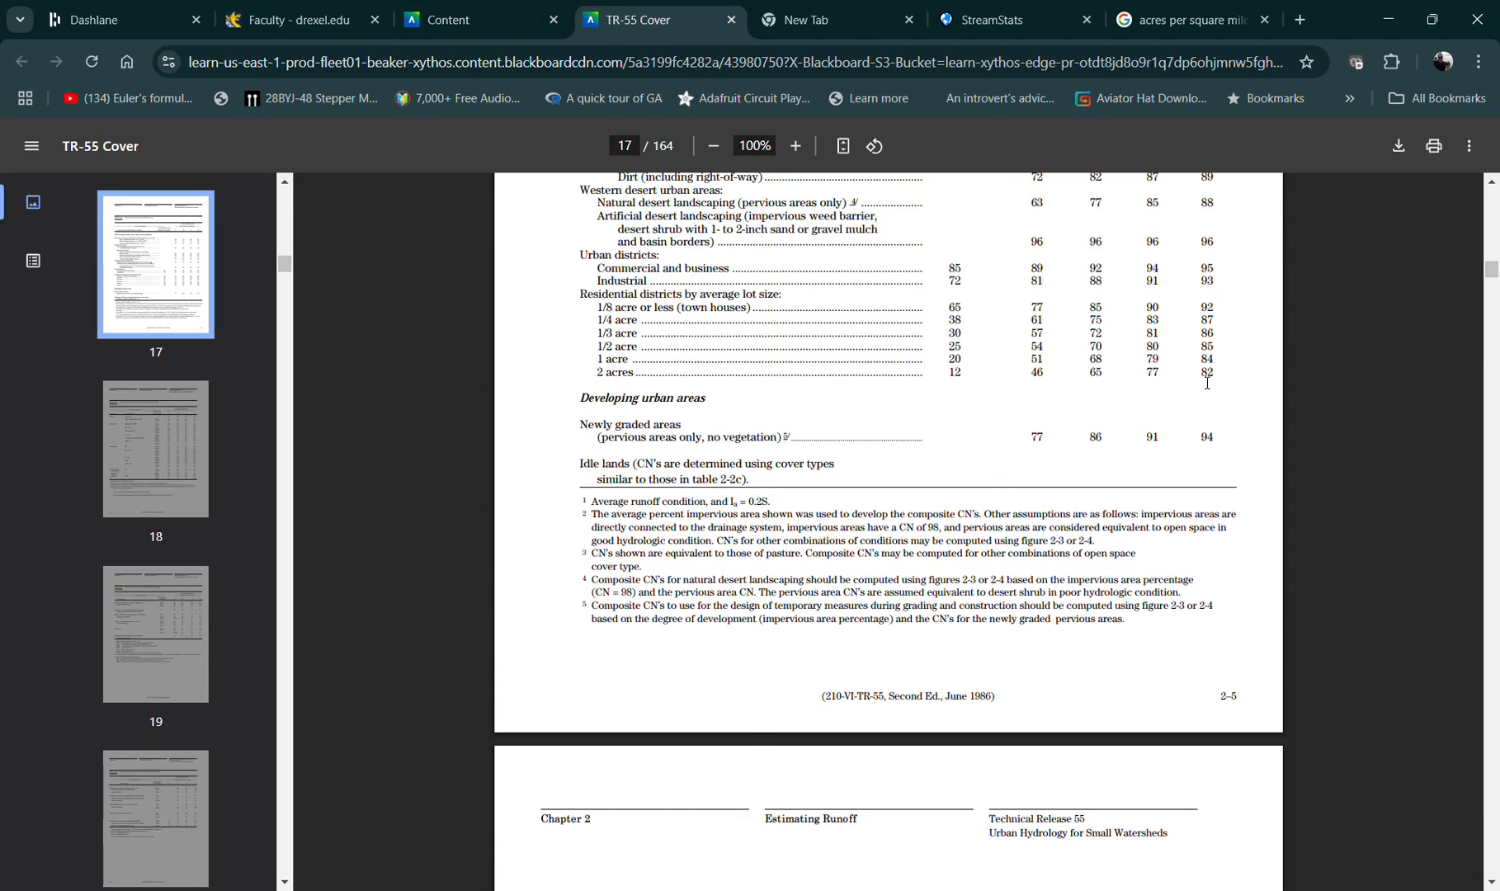
scroll(1206, 383, up, 2)
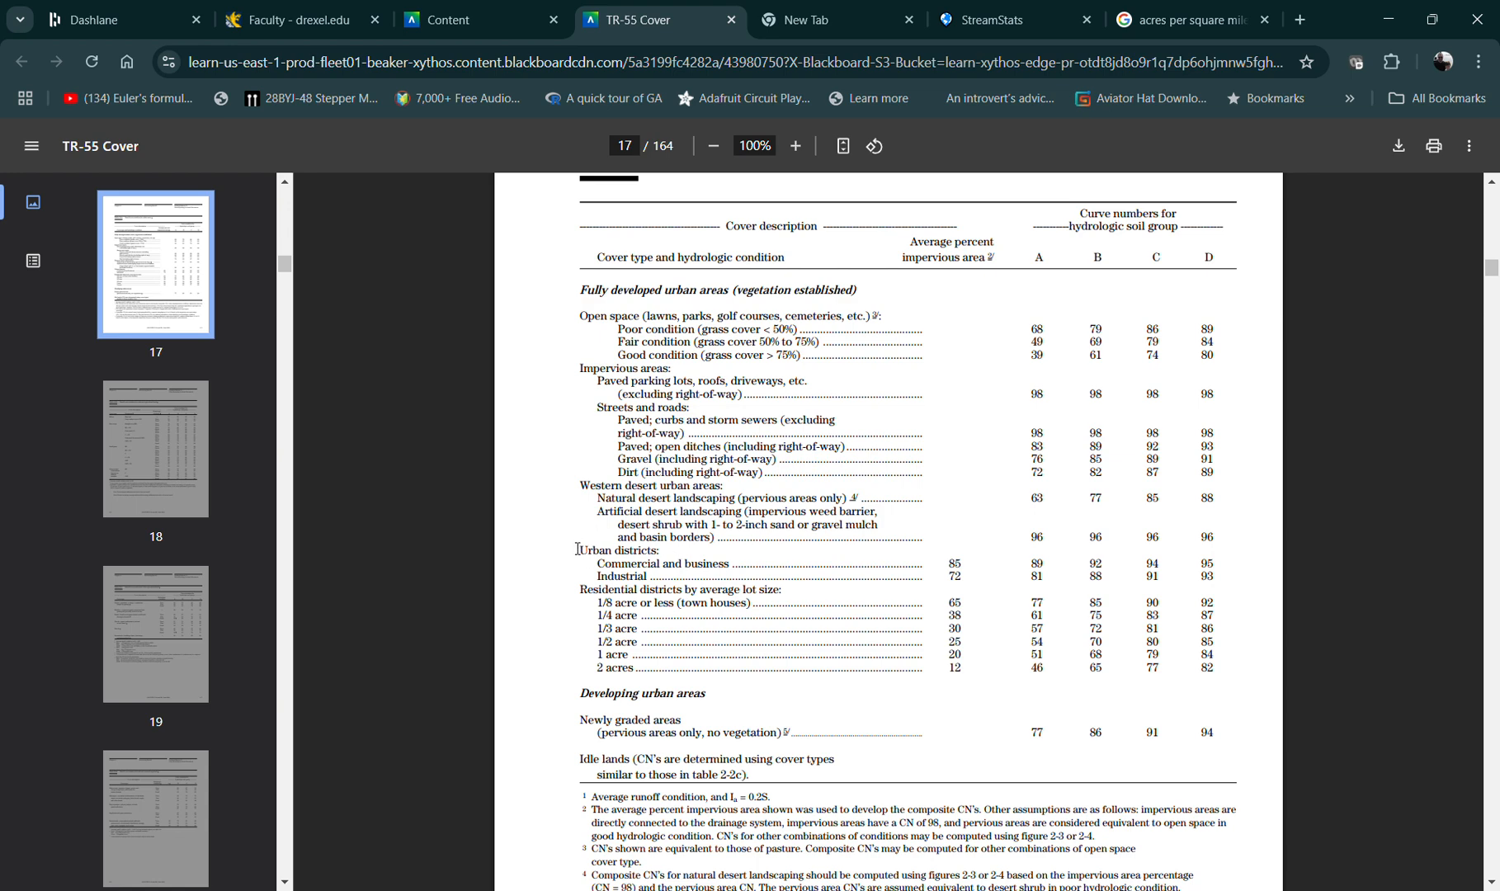
drag(581, 549, 962, 572)
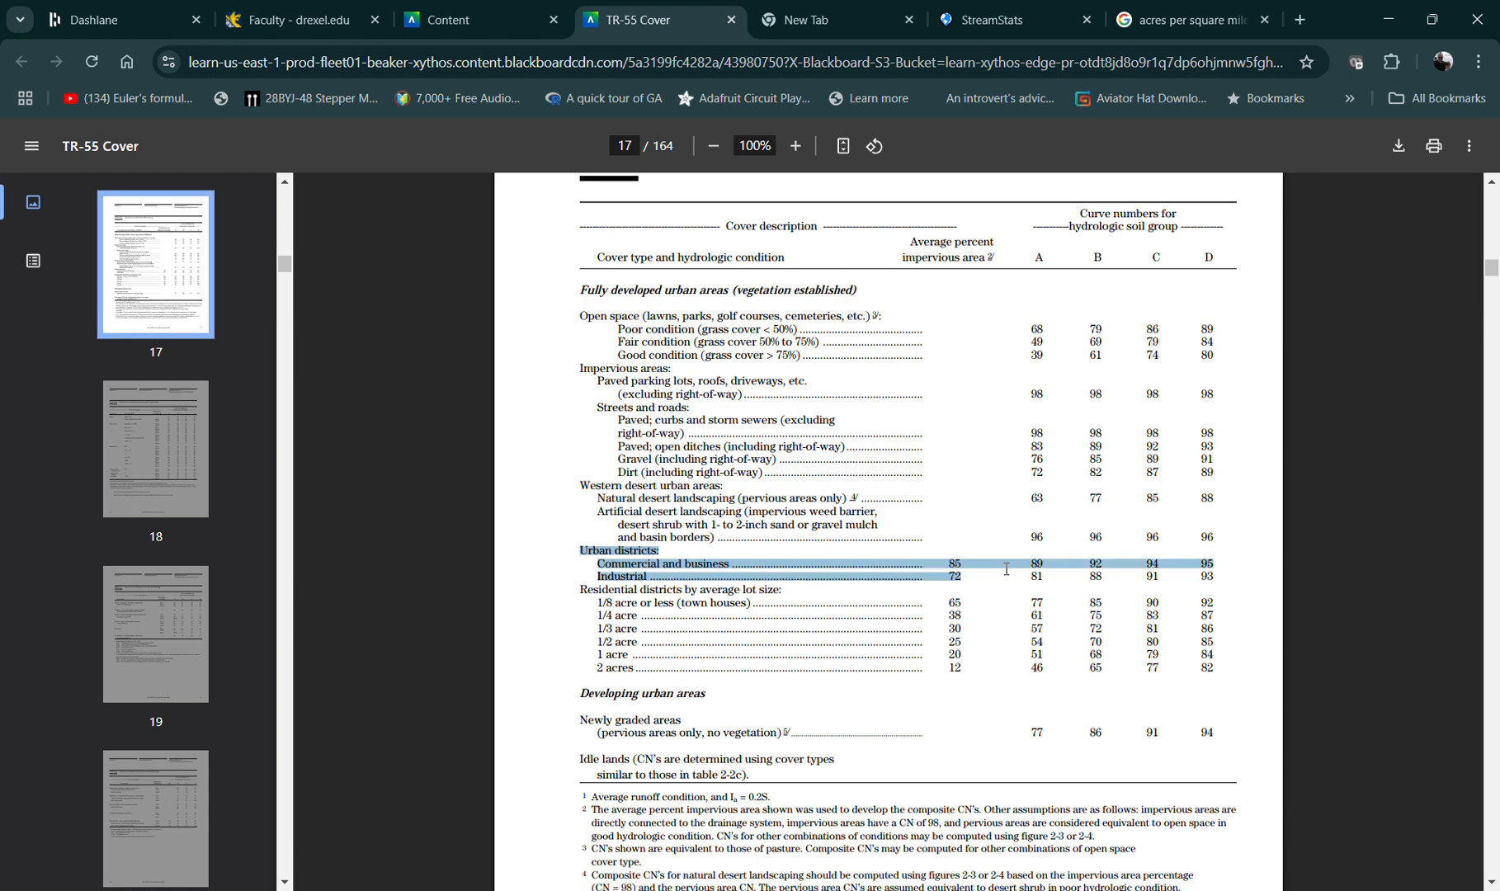
click(1113, 547)
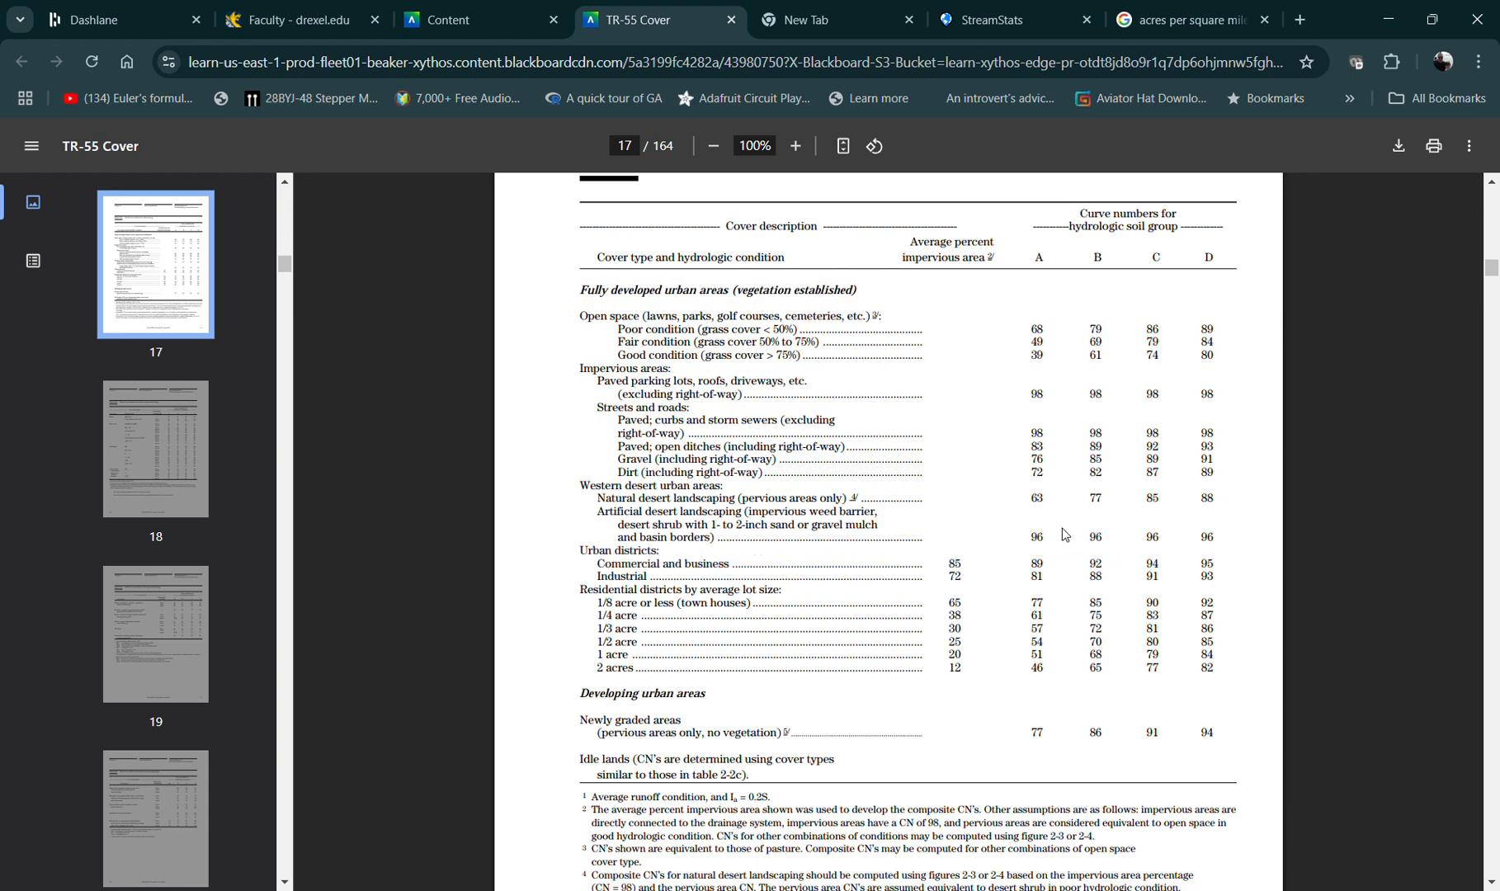
Check the soil type in the assignment, and look up the commercial and business curve number for soil group C in Table 2-2a
click(502, 18)
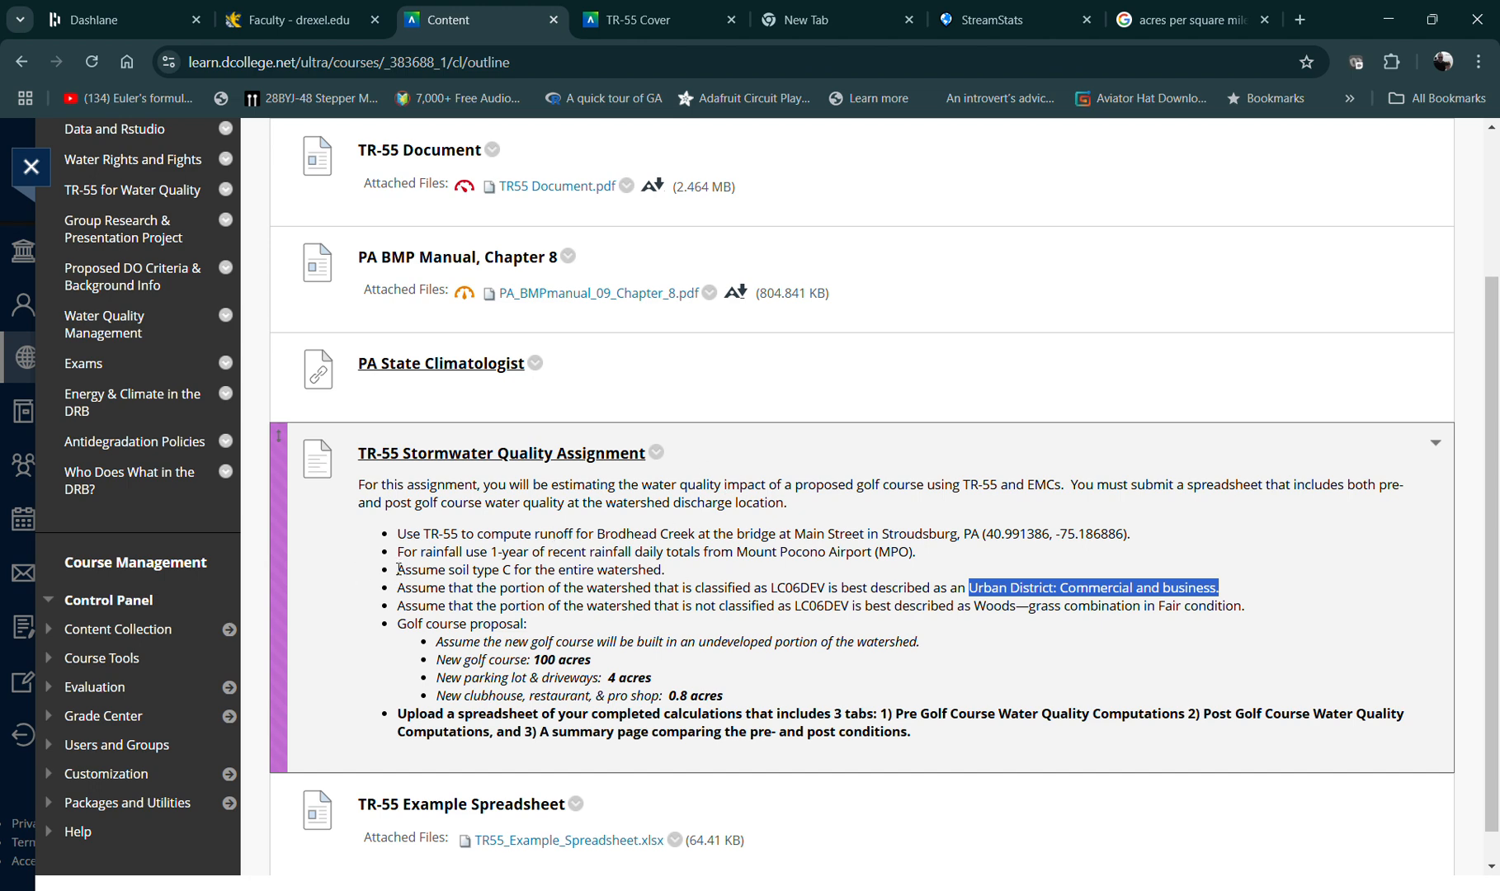
drag(400, 569, 671, 576)
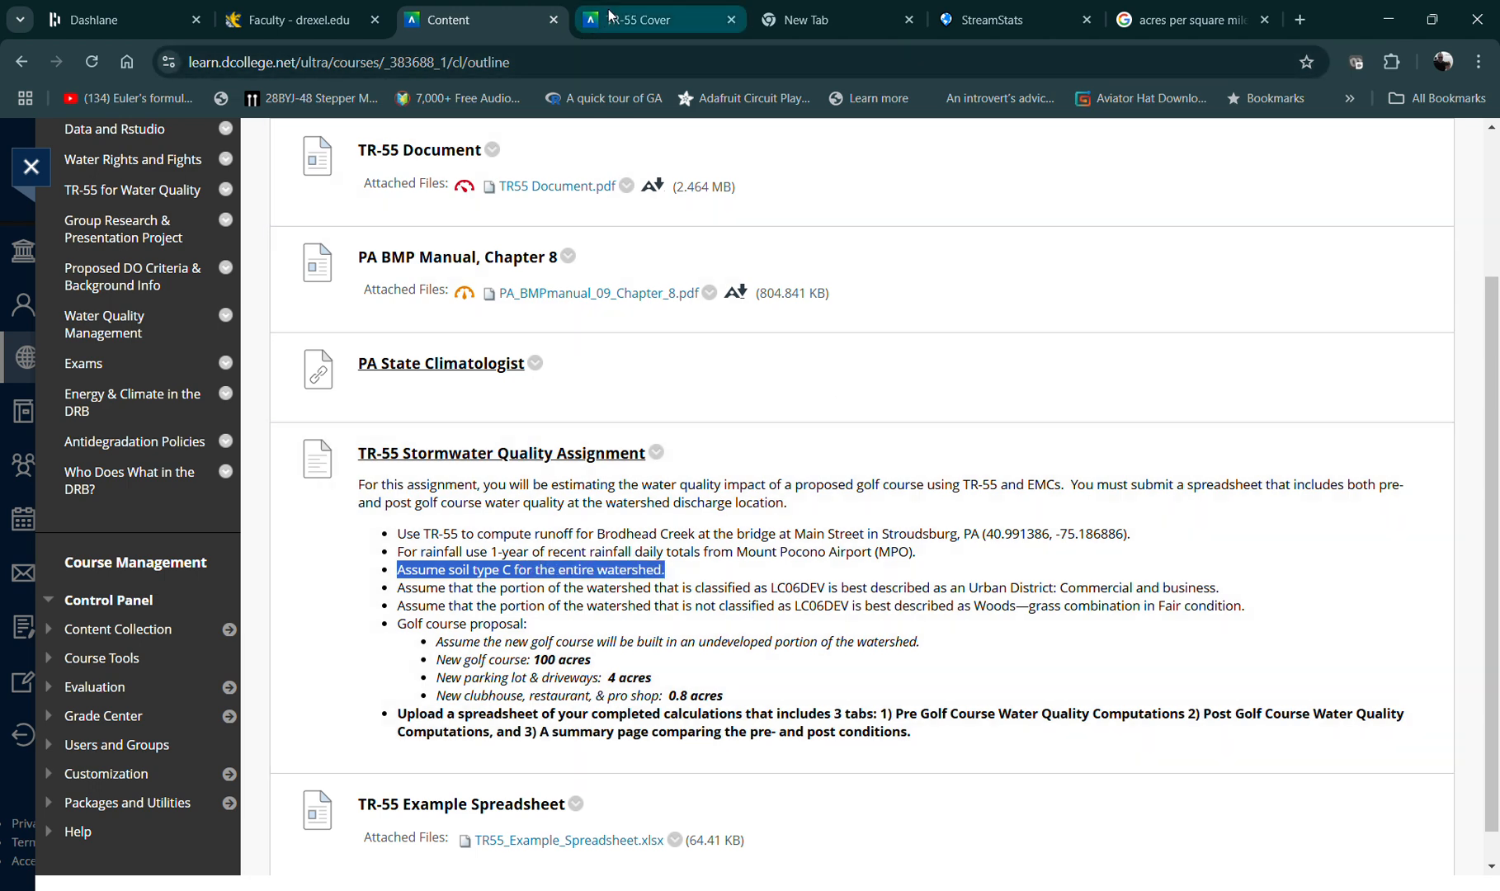
click(639, 19)
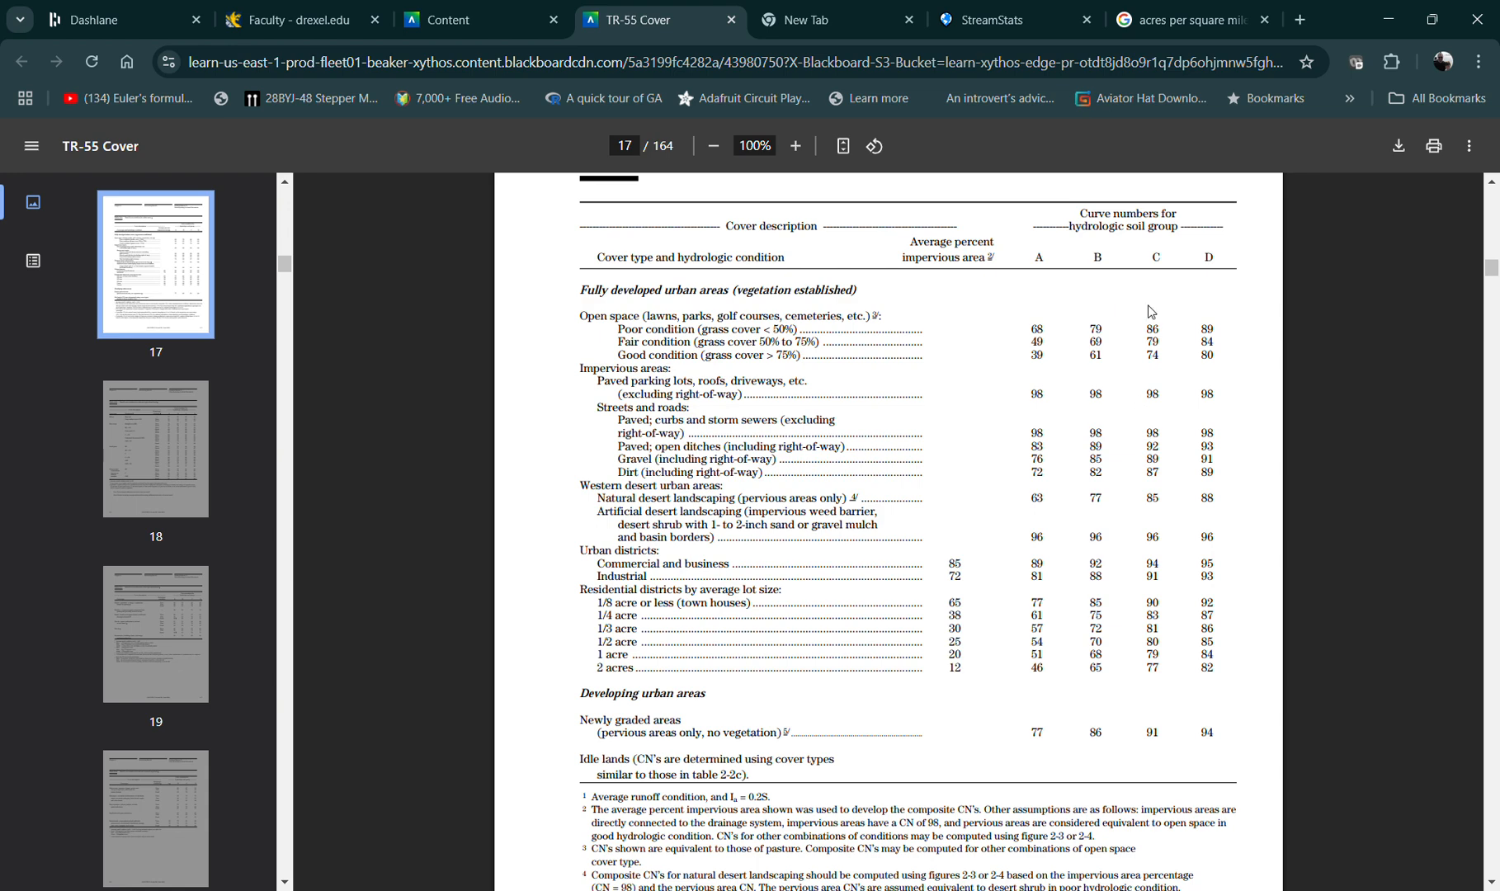
drag(1154, 258, 1126, 225)
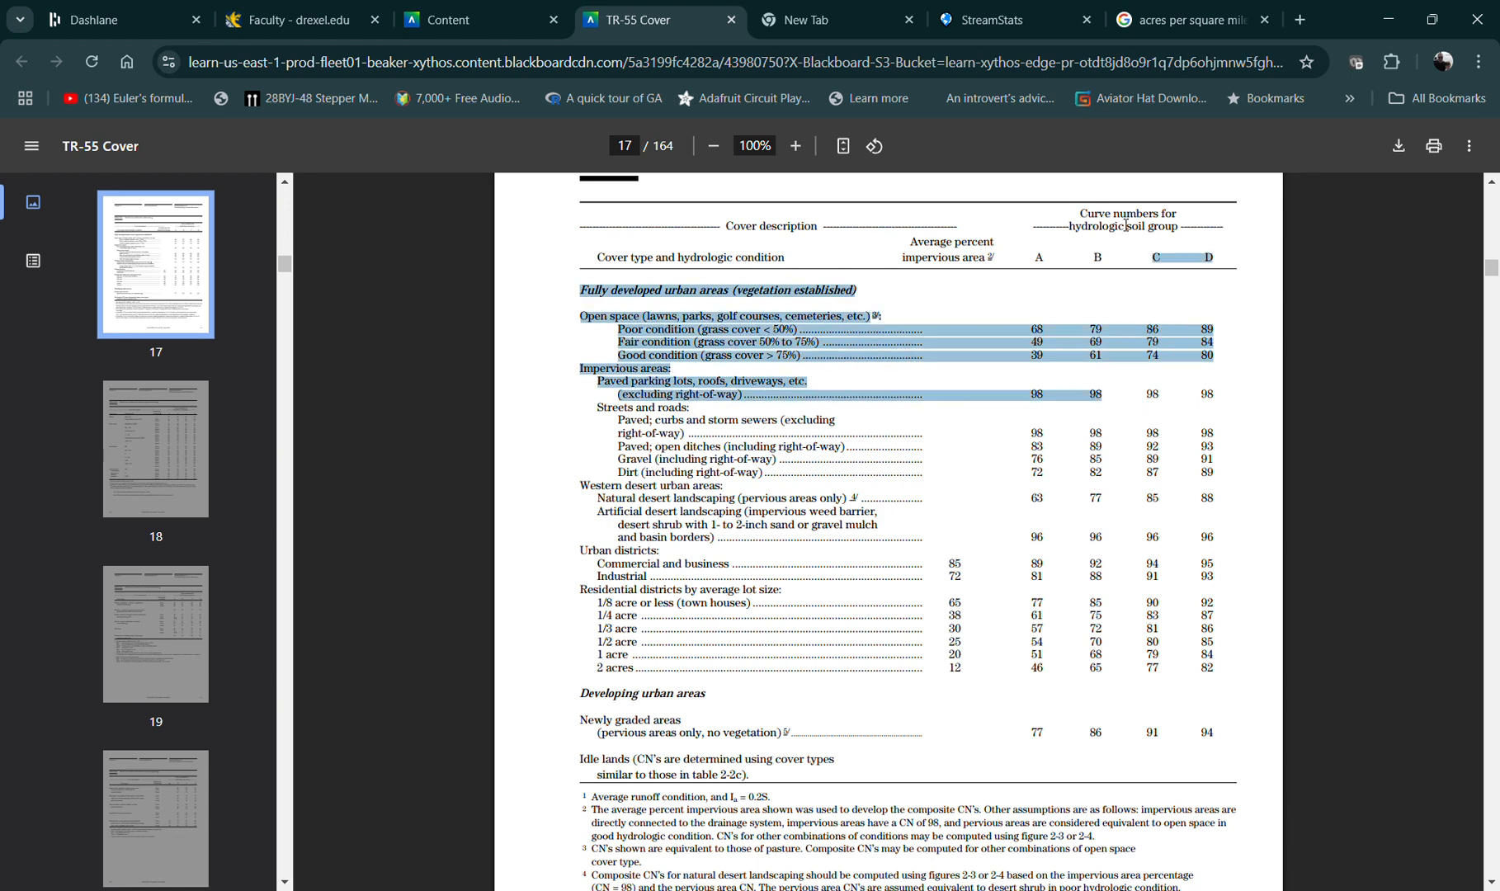
click(1147, 258)
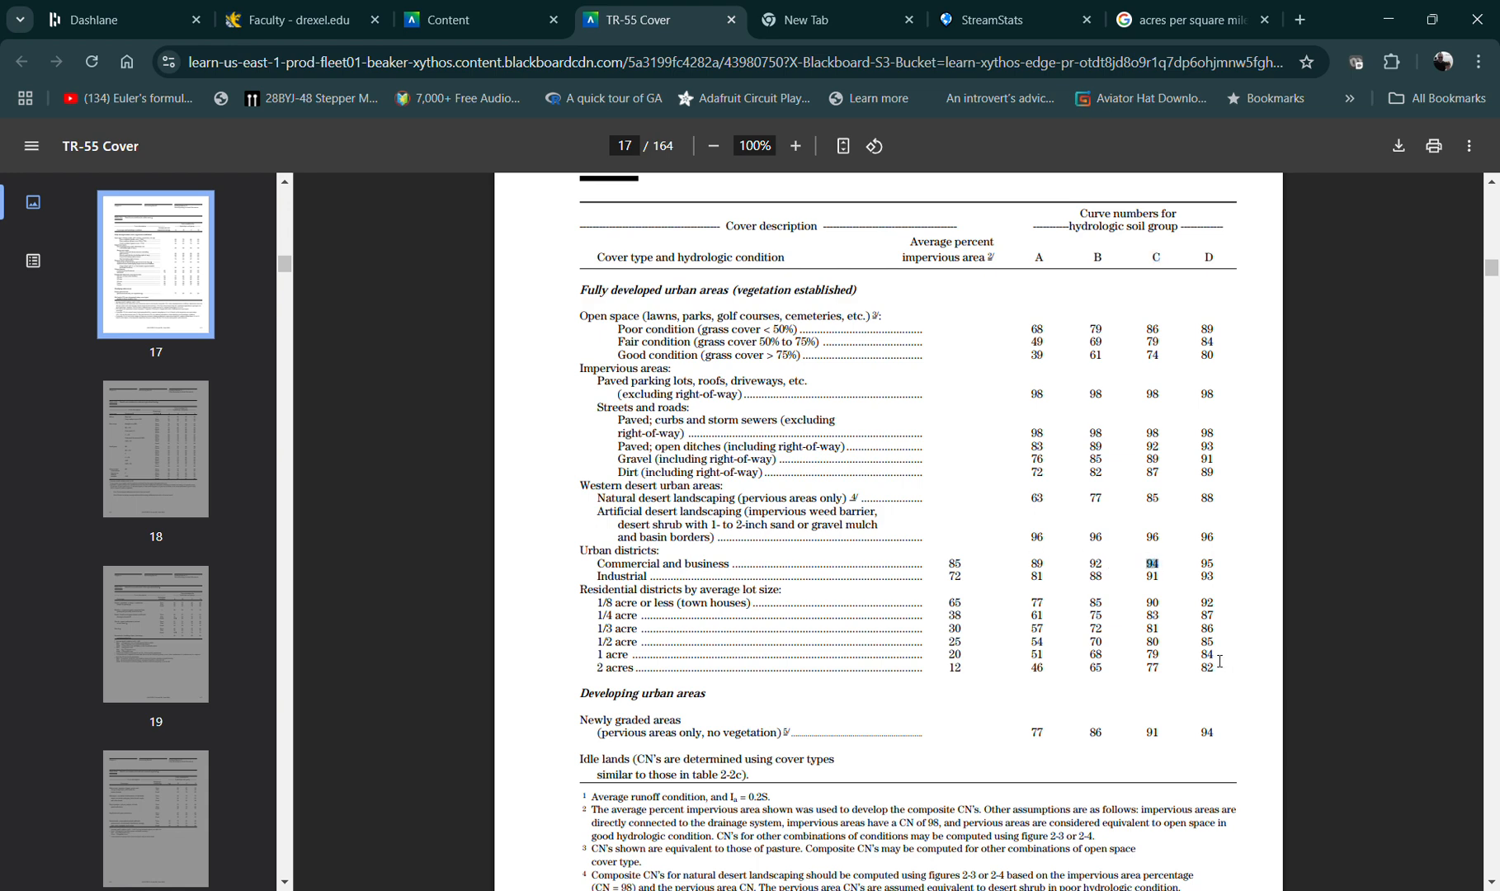
Switch to Excel and enter the heading CN in cell D1
click(948, 883)
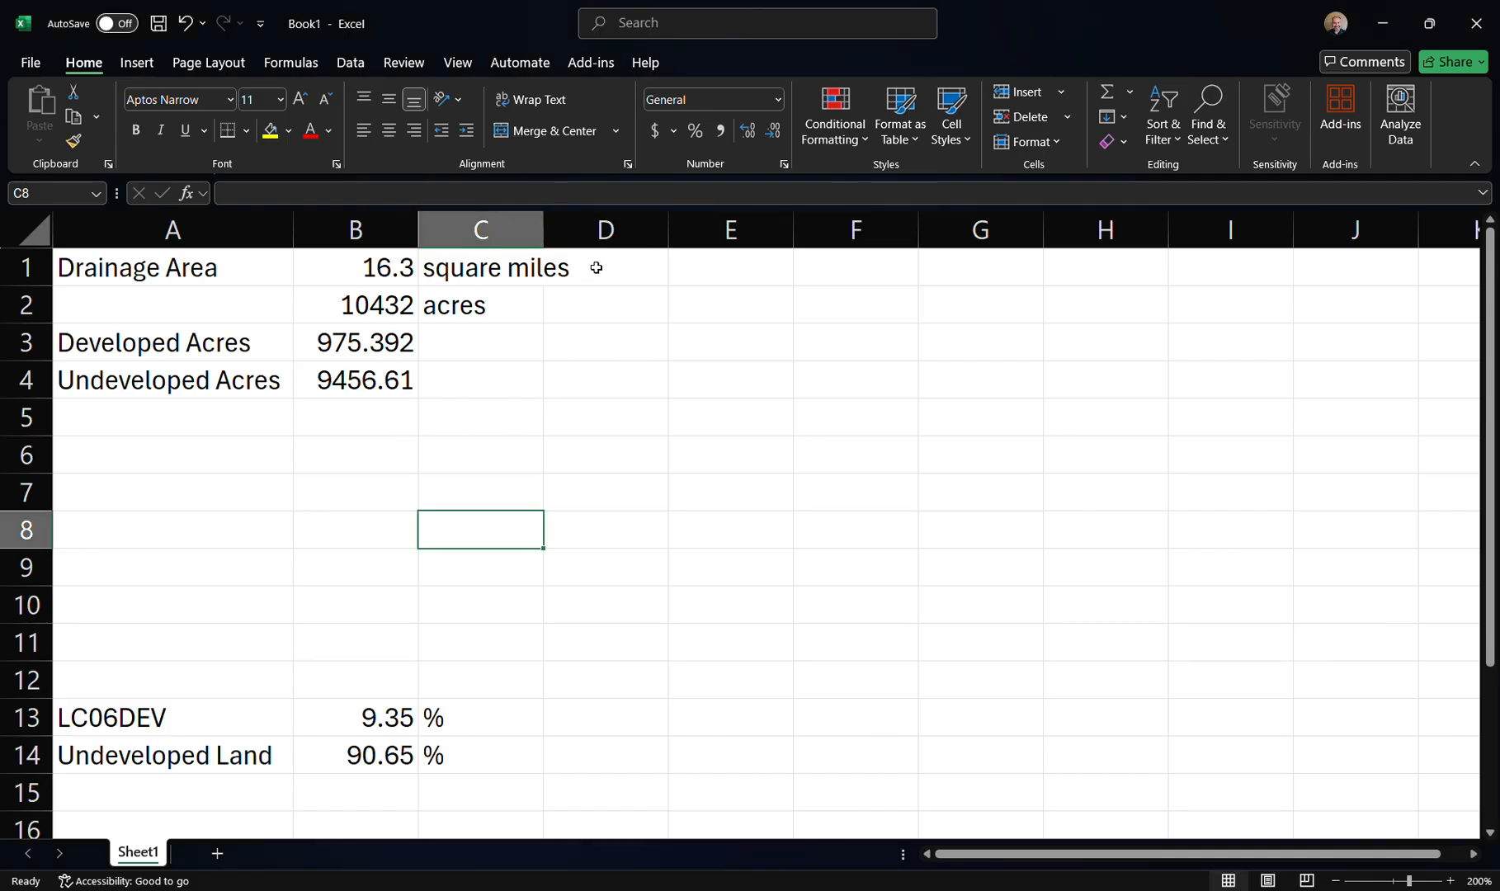
click(627, 266)
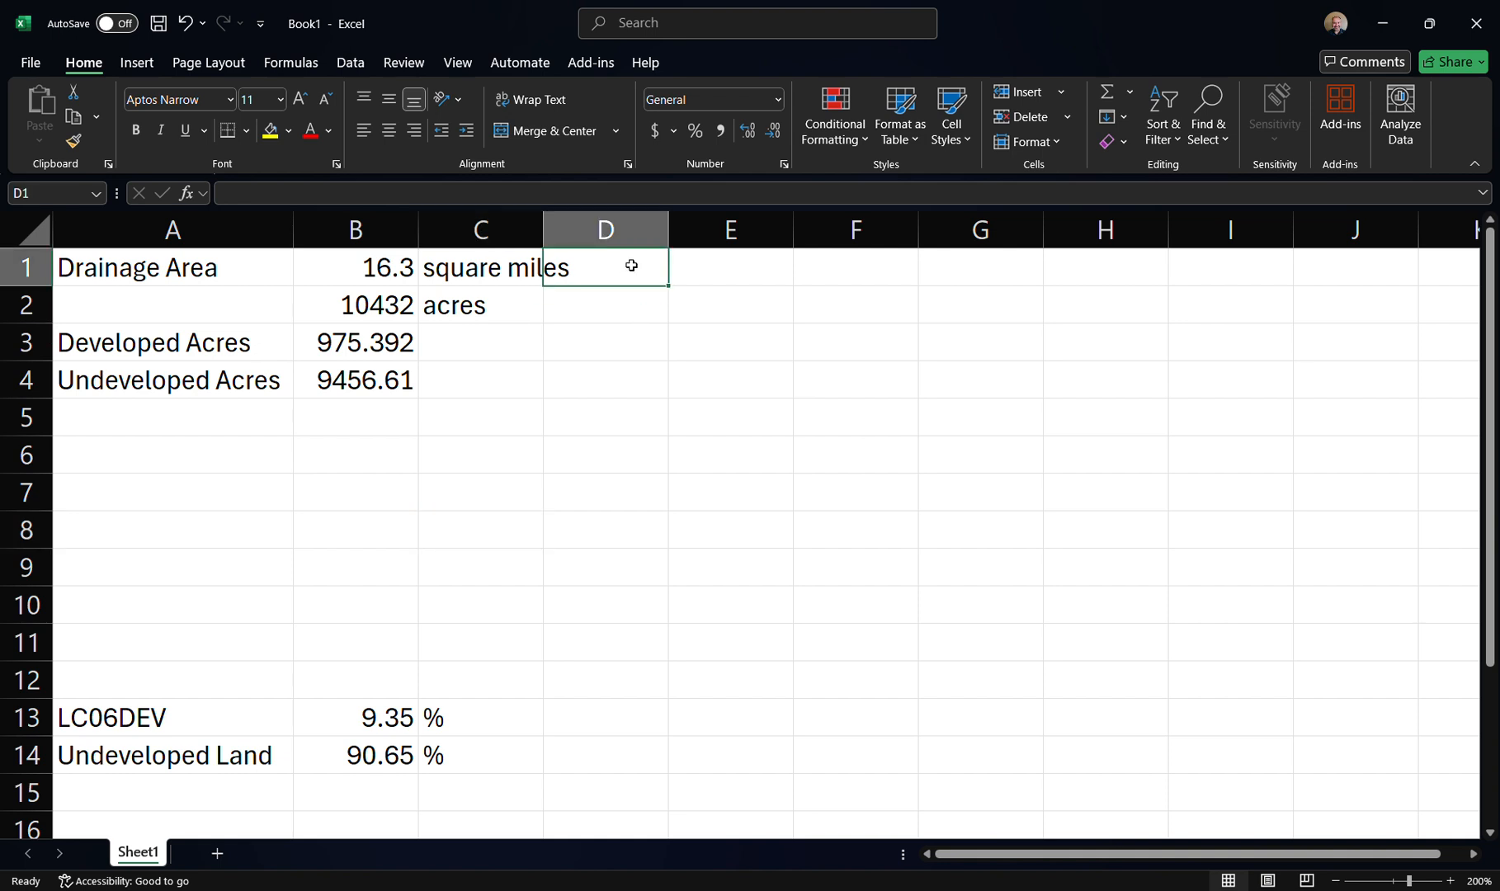
text(CN)
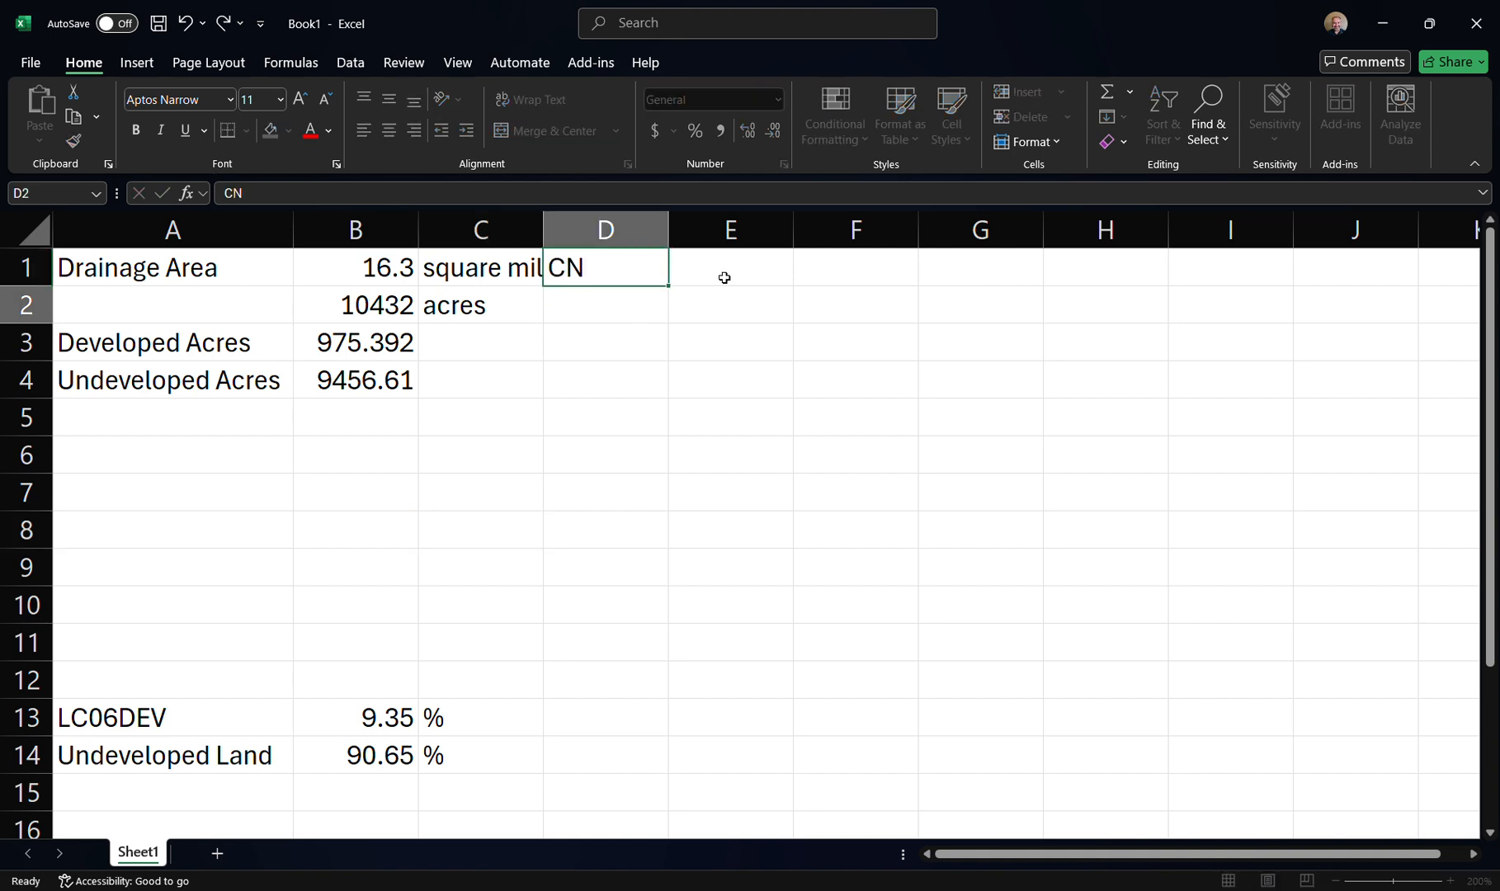
key(Return)
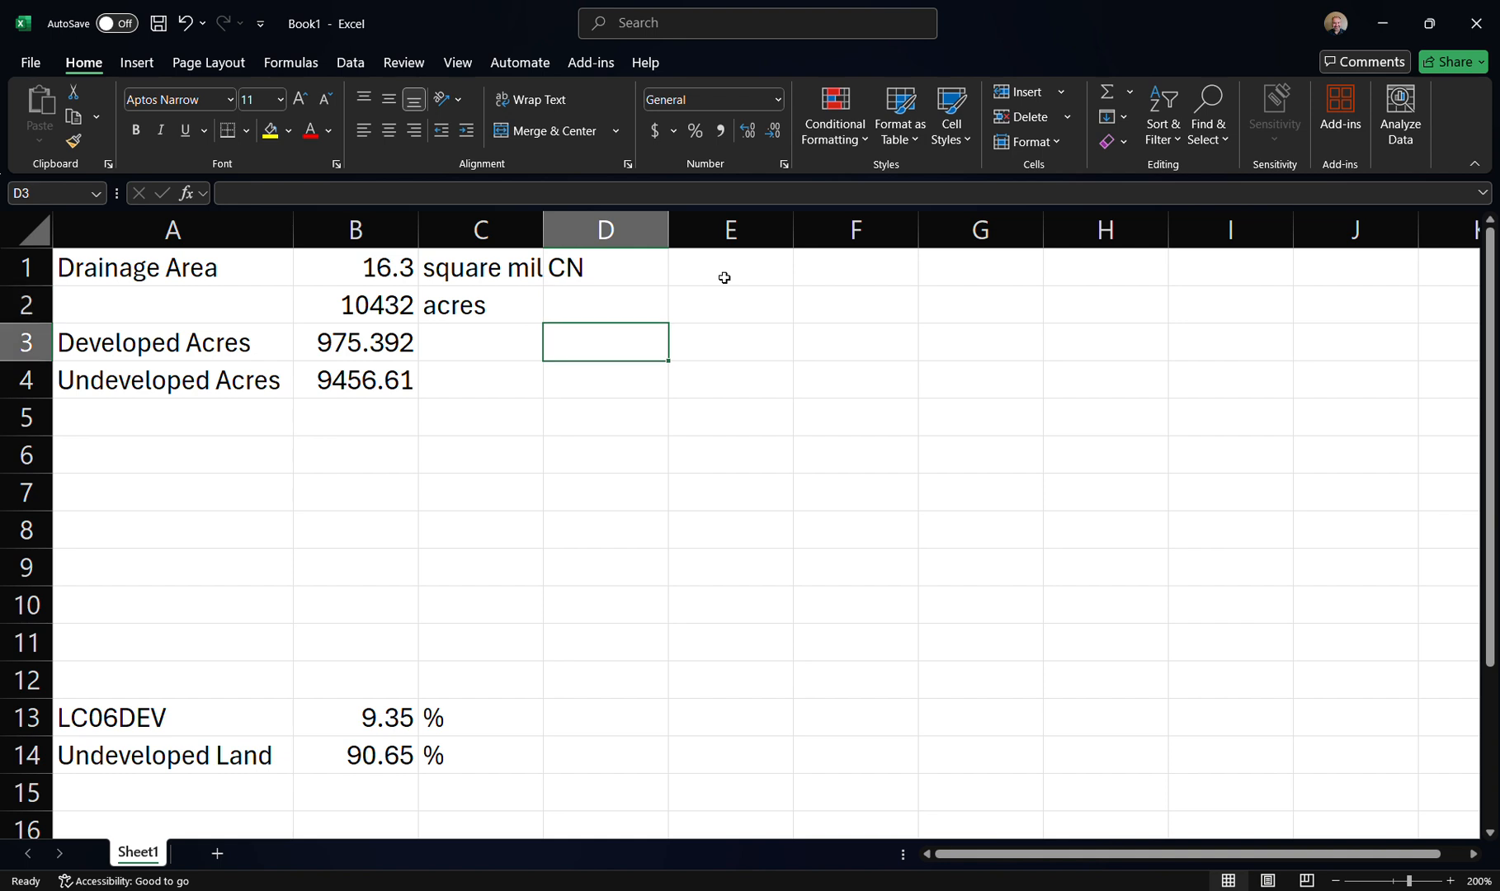
Enter the curve number 94 for the developed acres in cell D3
text(94)
key(Return)
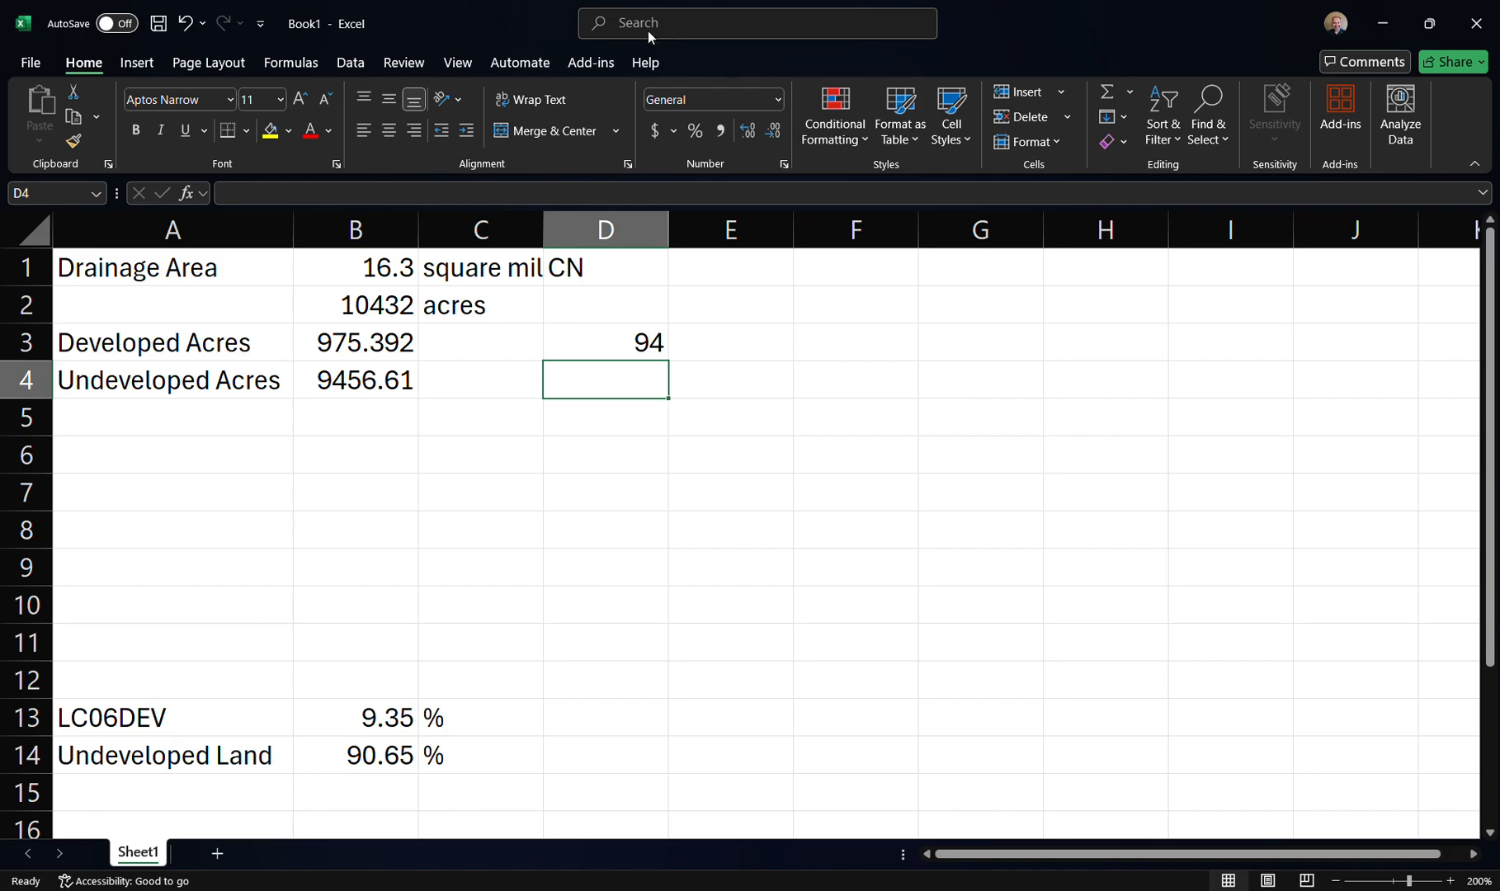
Switch to the course page and check the assignment's land cover description for the area not classified as LC06DEV, highlighting it
key(alt+Tab)
click(468, 18)
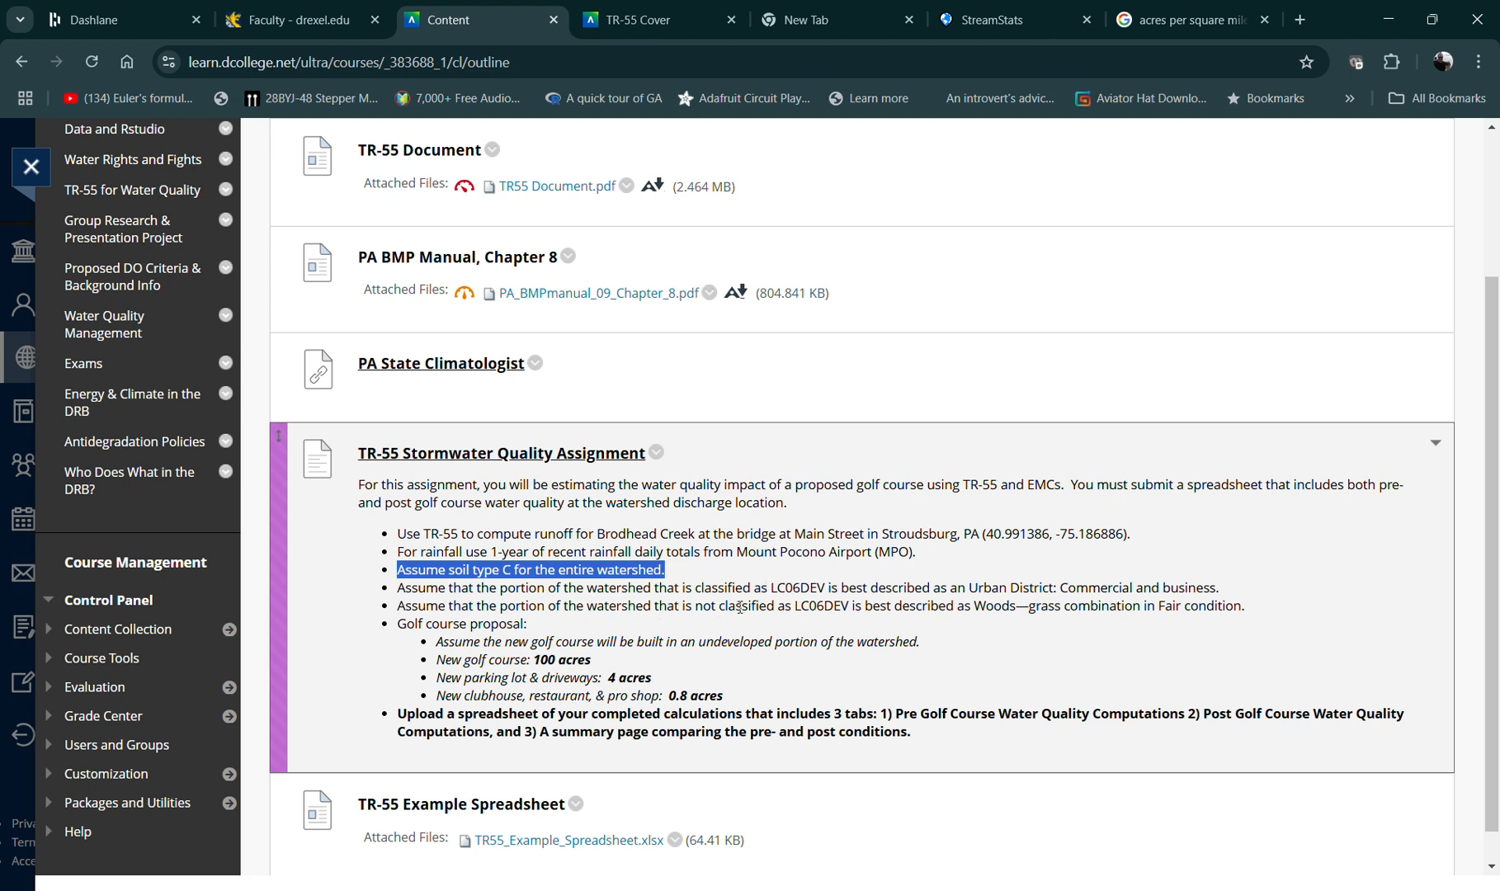
drag(796, 607, 851, 603)
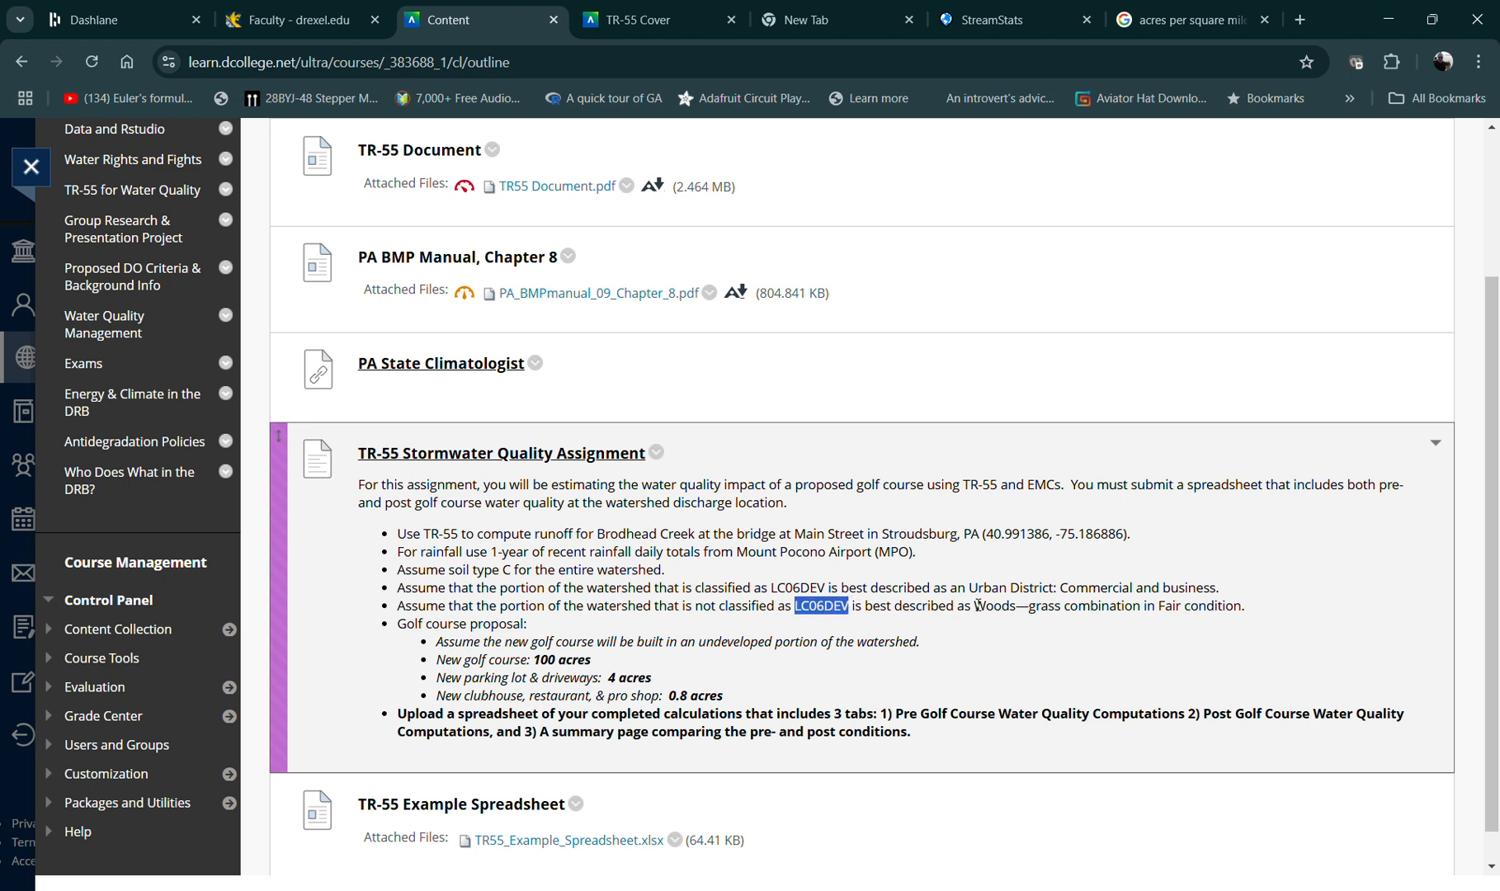
drag(976, 607, 1240, 612)
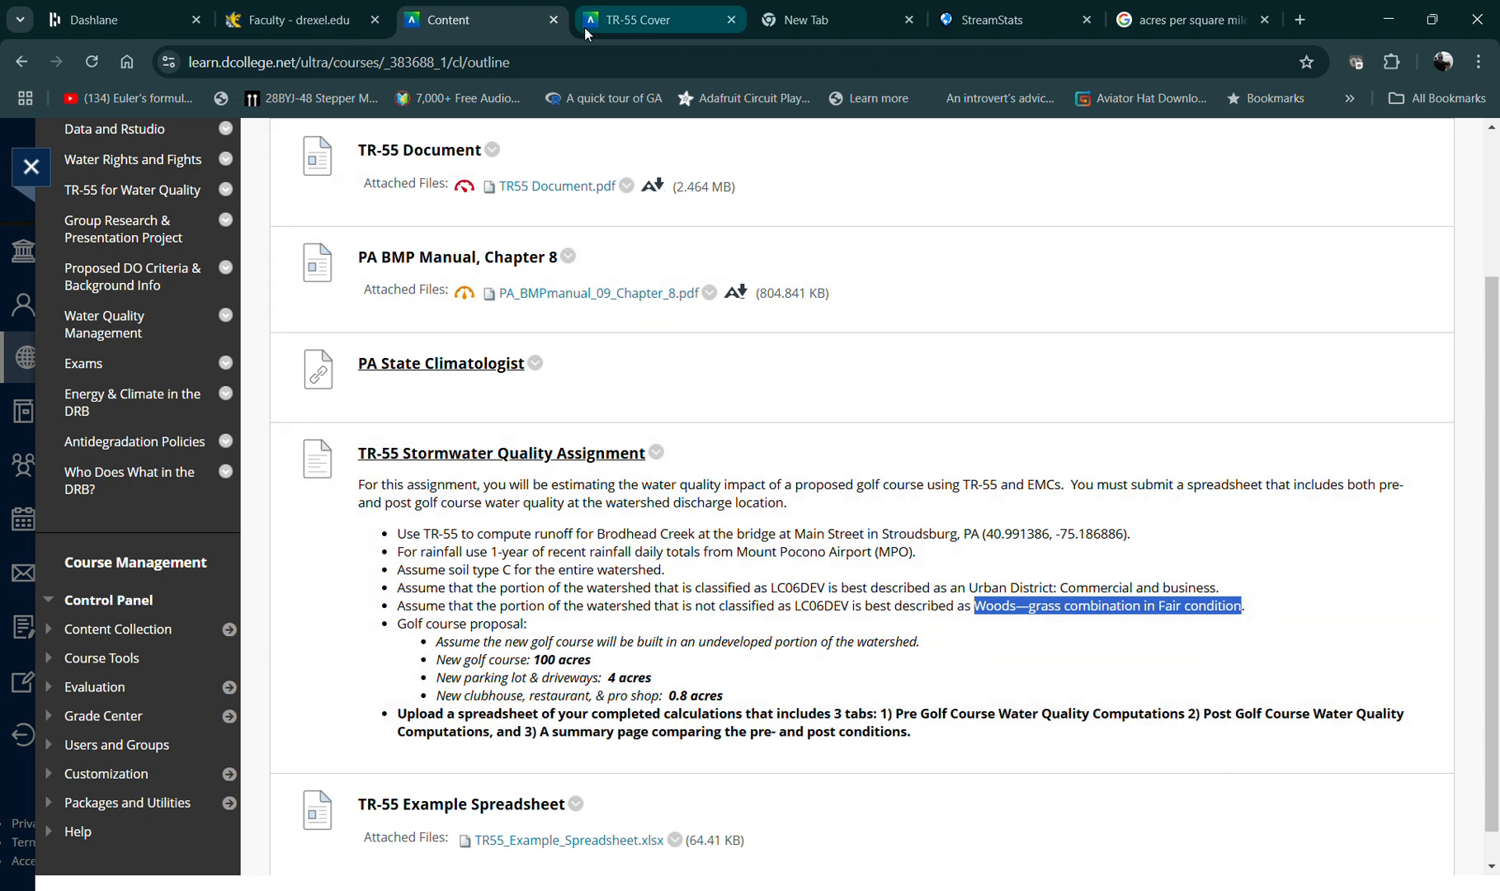
Return to the TR-55 document and look up the Woods—grass combination curve number for Fair condition, soil group C, in Table 2-2c
click(600, 22)
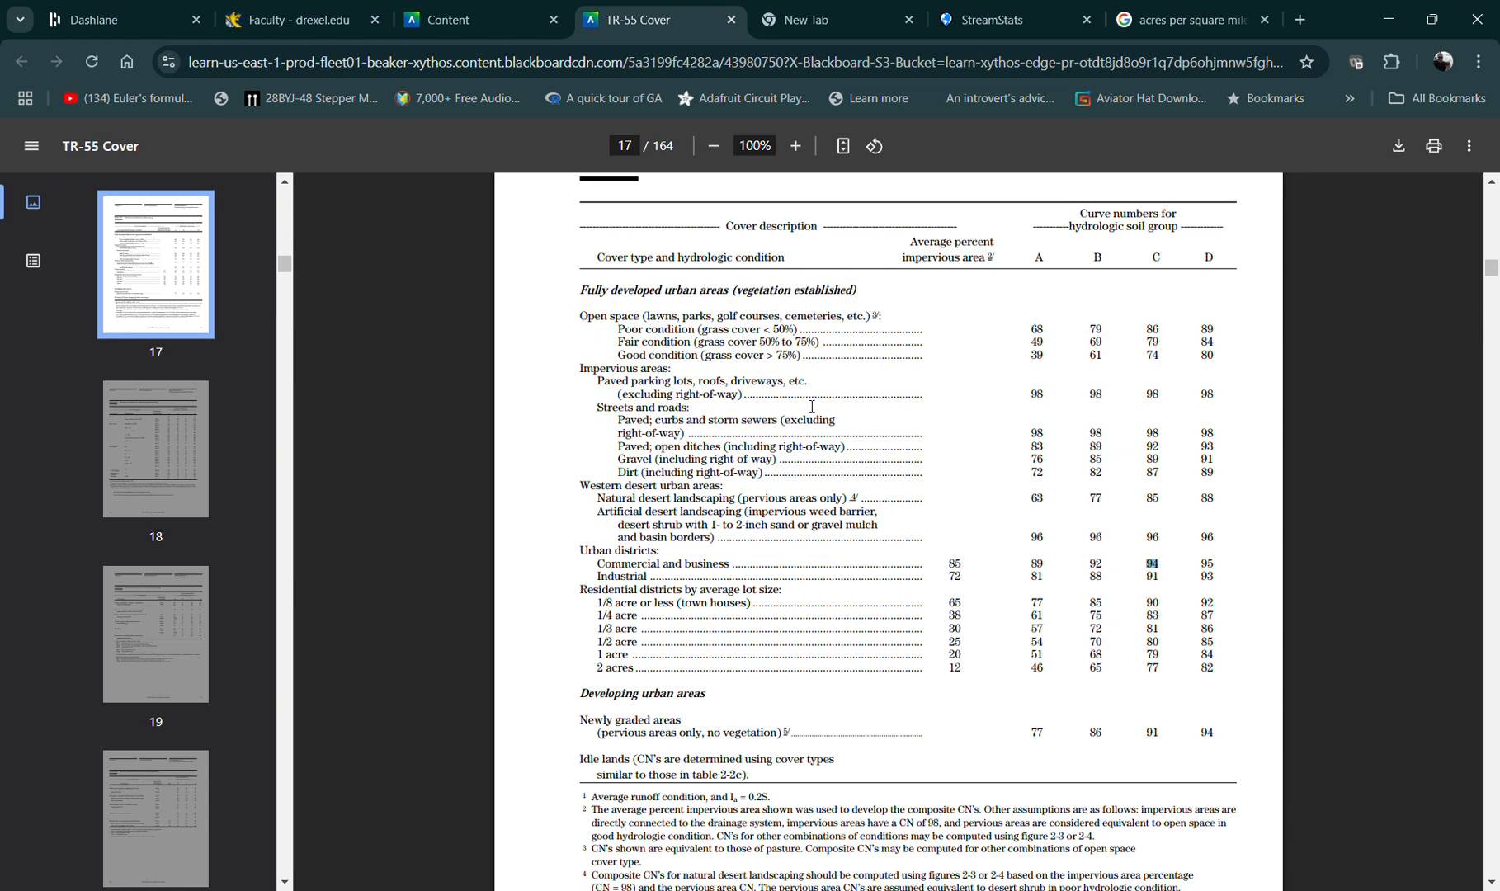
scroll(802, 459, down, 10)
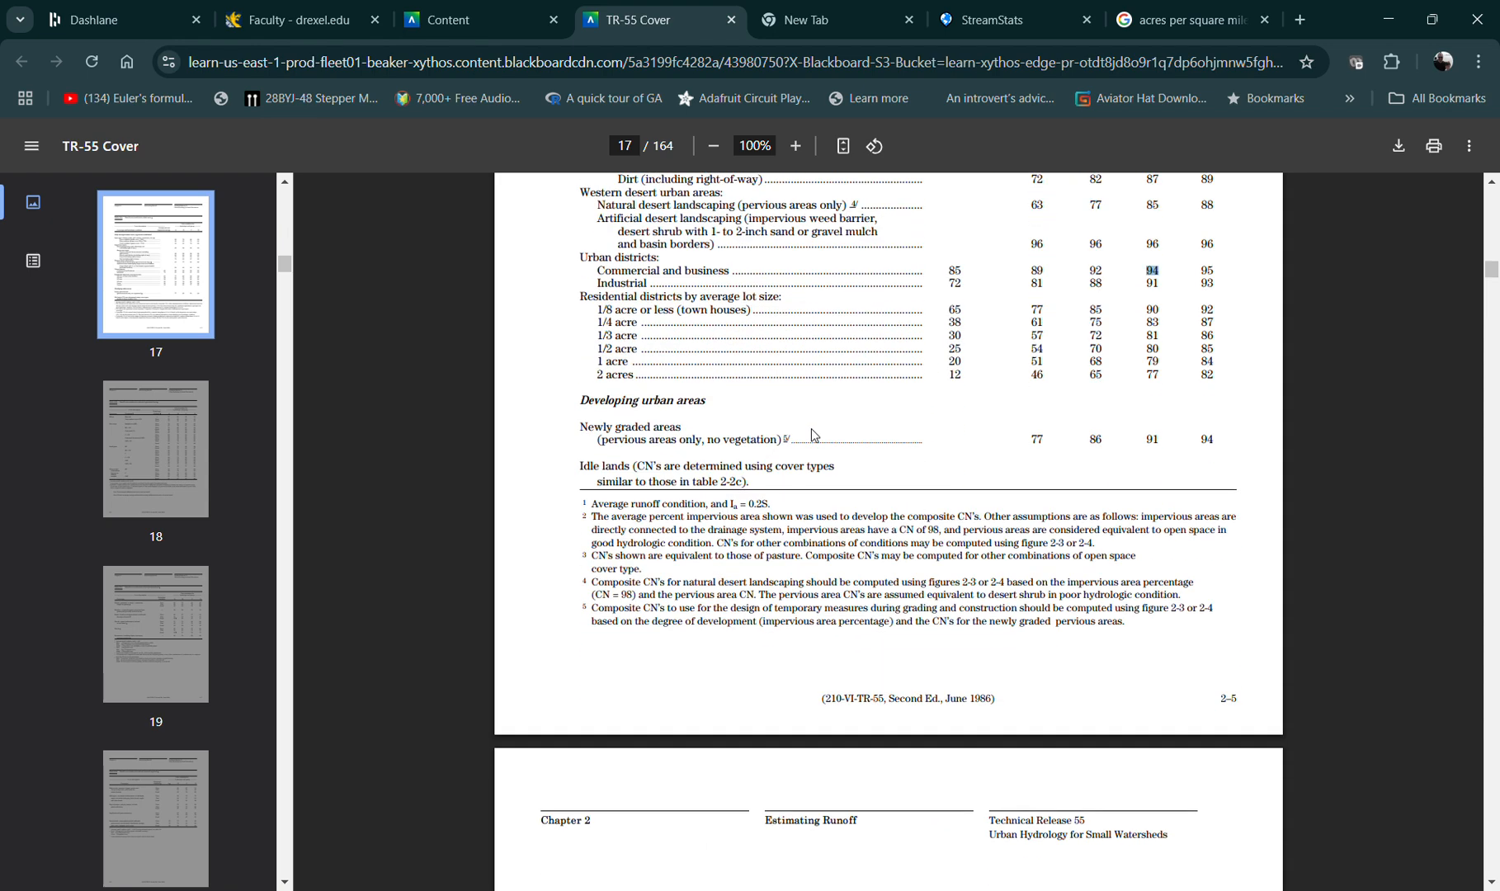
scroll(815, 428, down, 10)
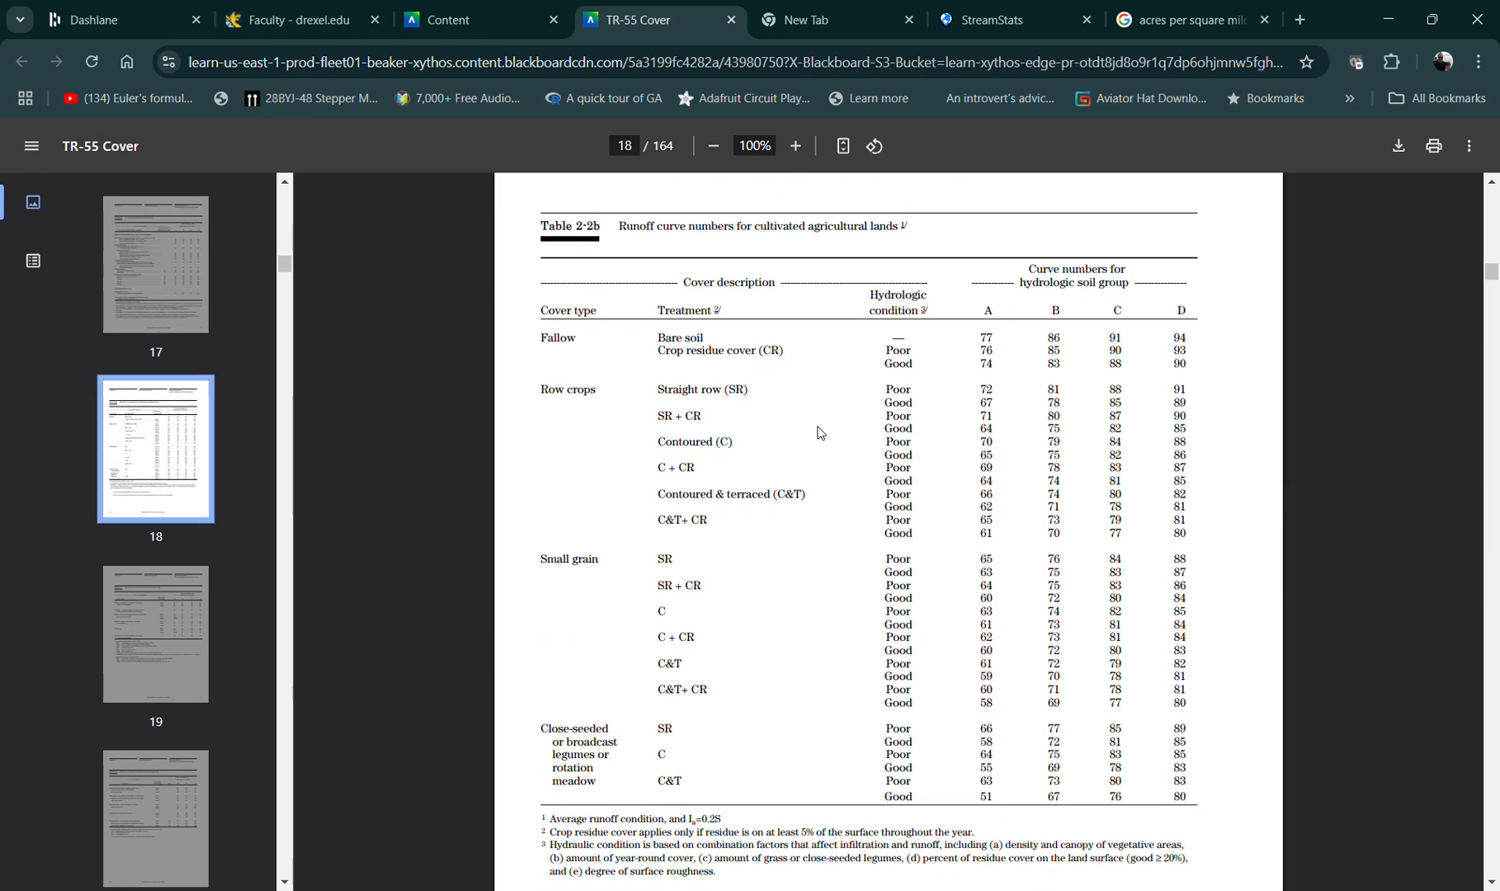
scroll(880, 408, down, 2)
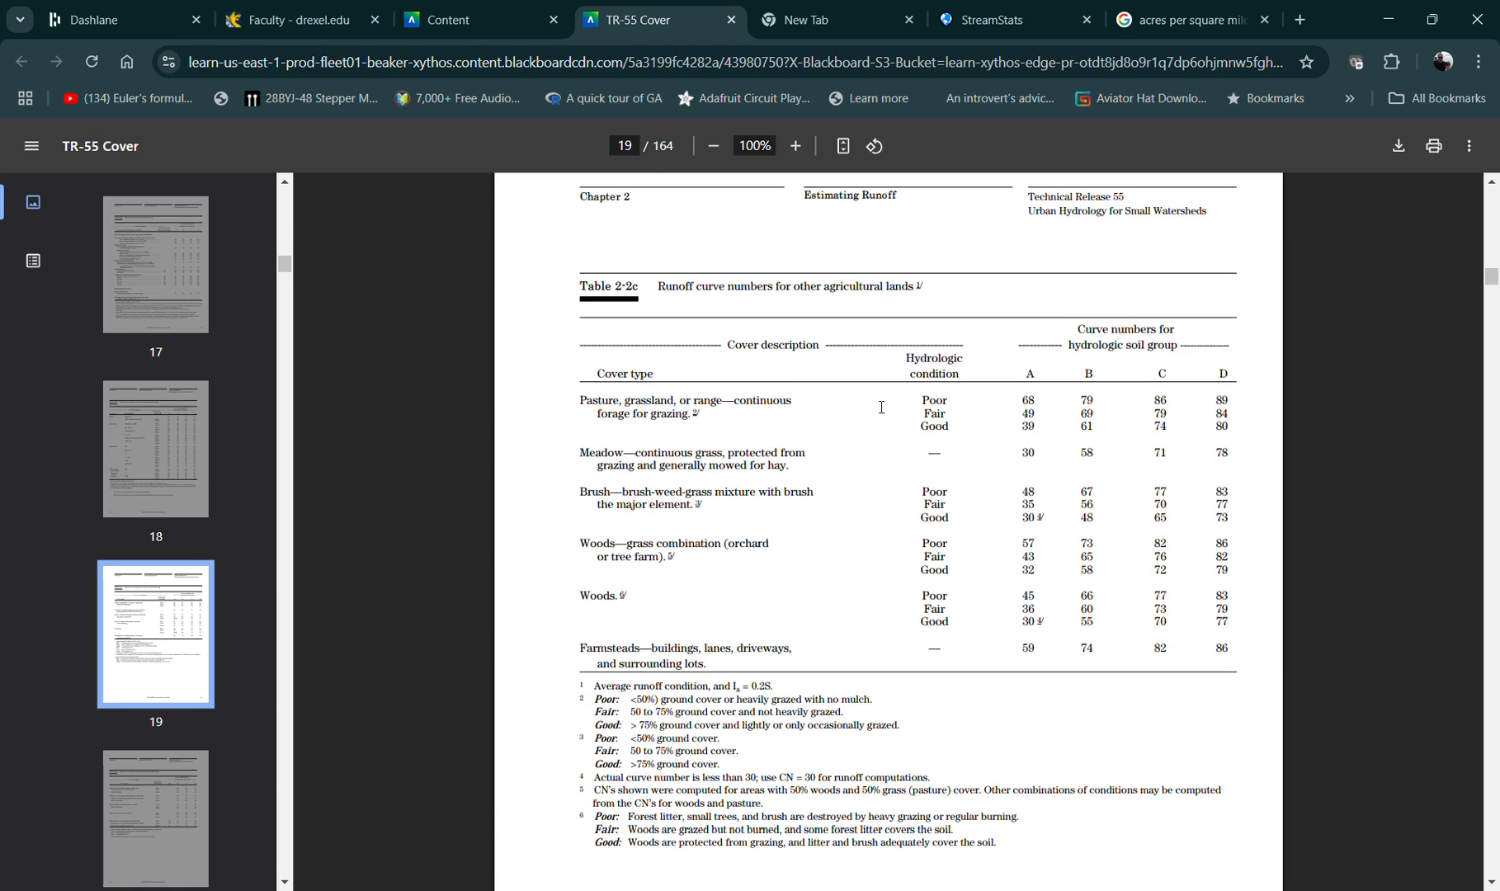
scroll(882, 408, down, 1)
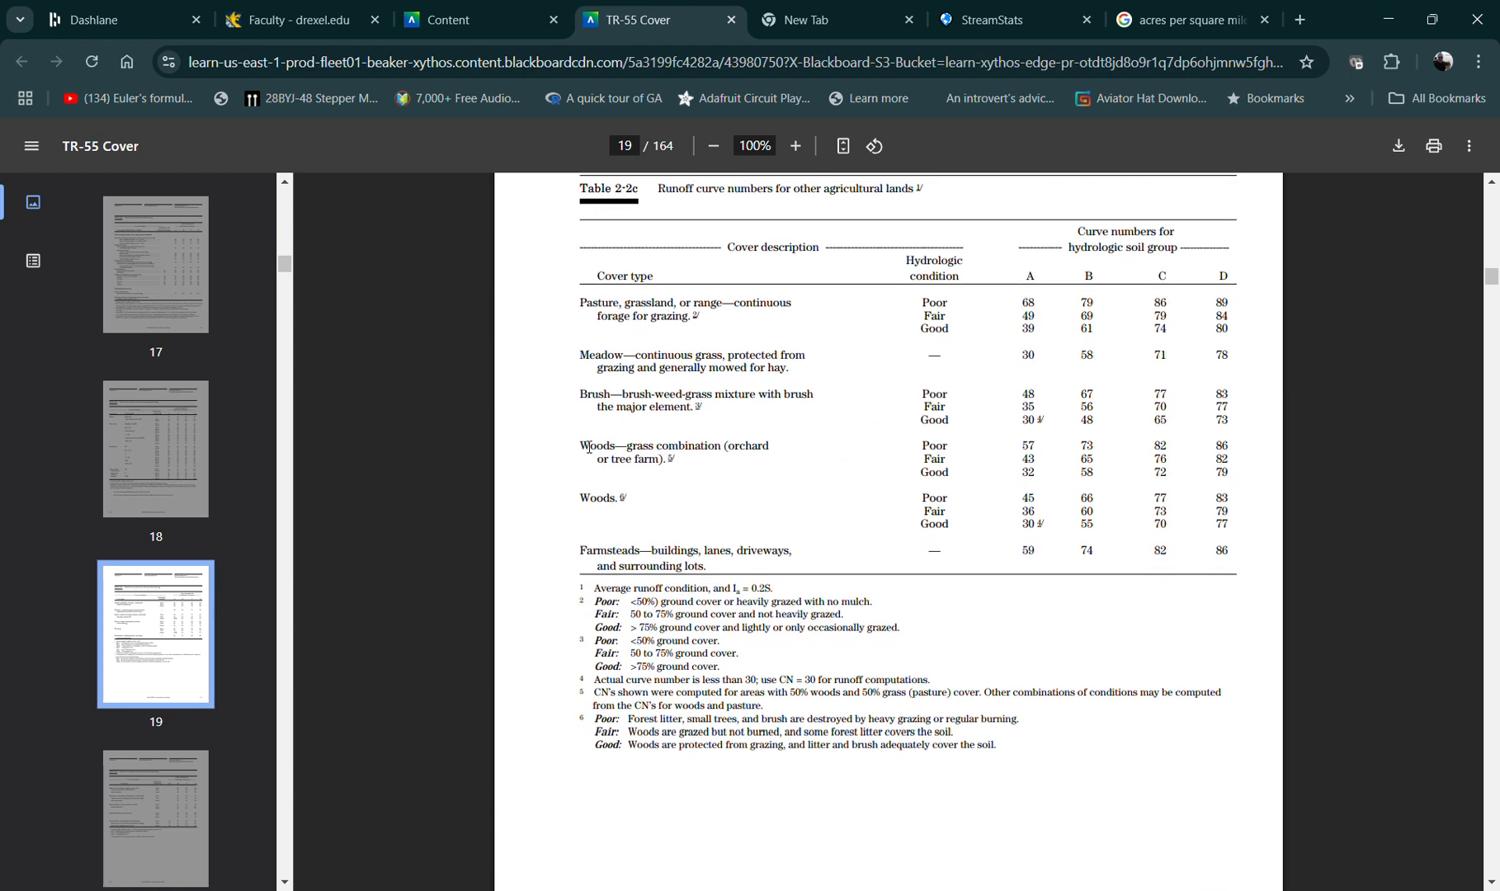
drag(579, 444, 723, 444)
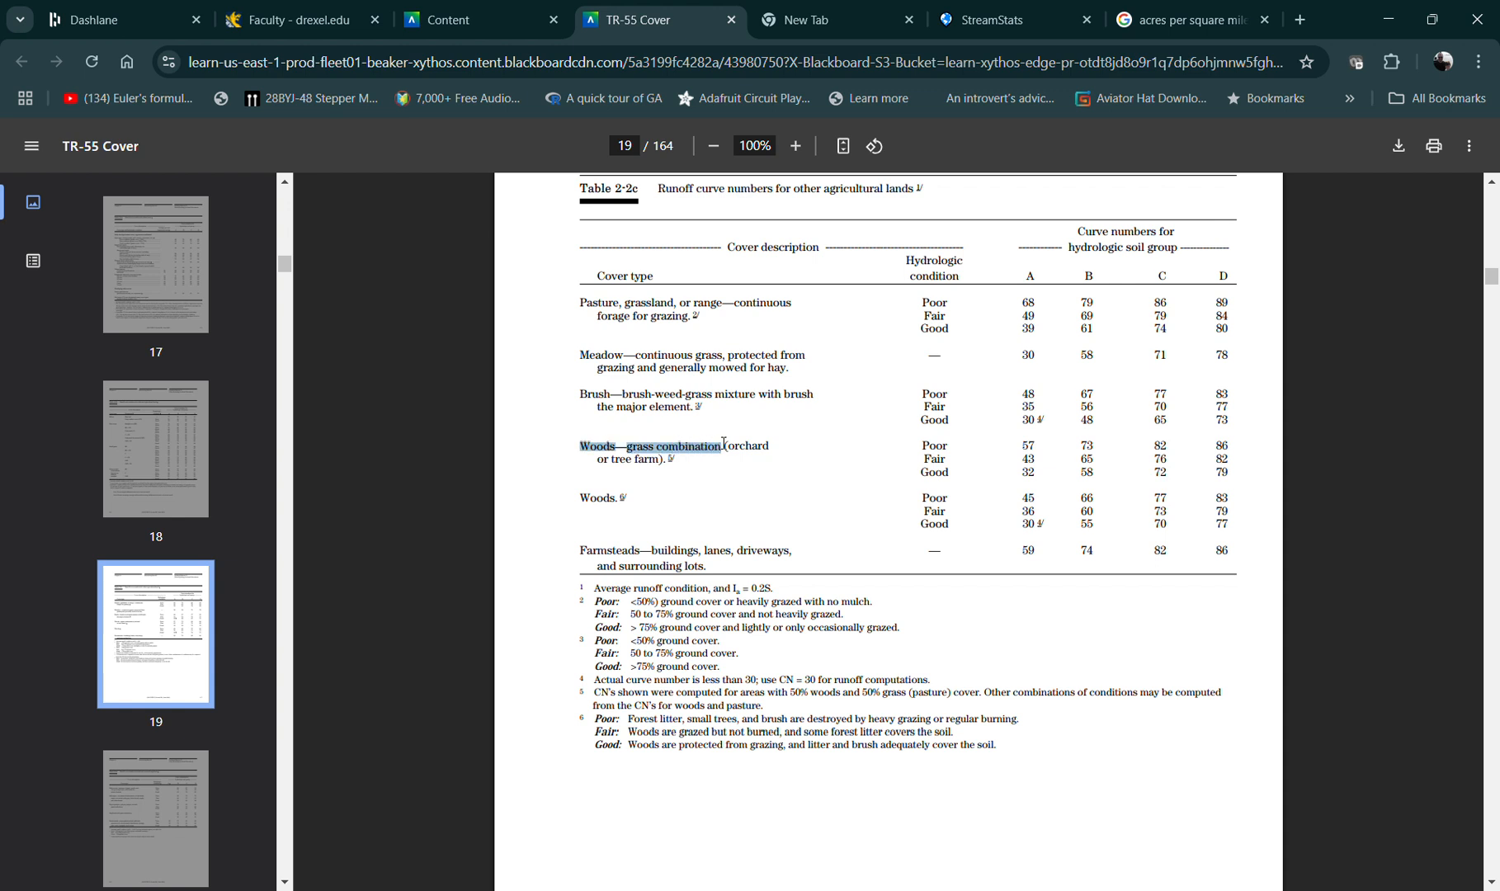
double_click(935, 459)
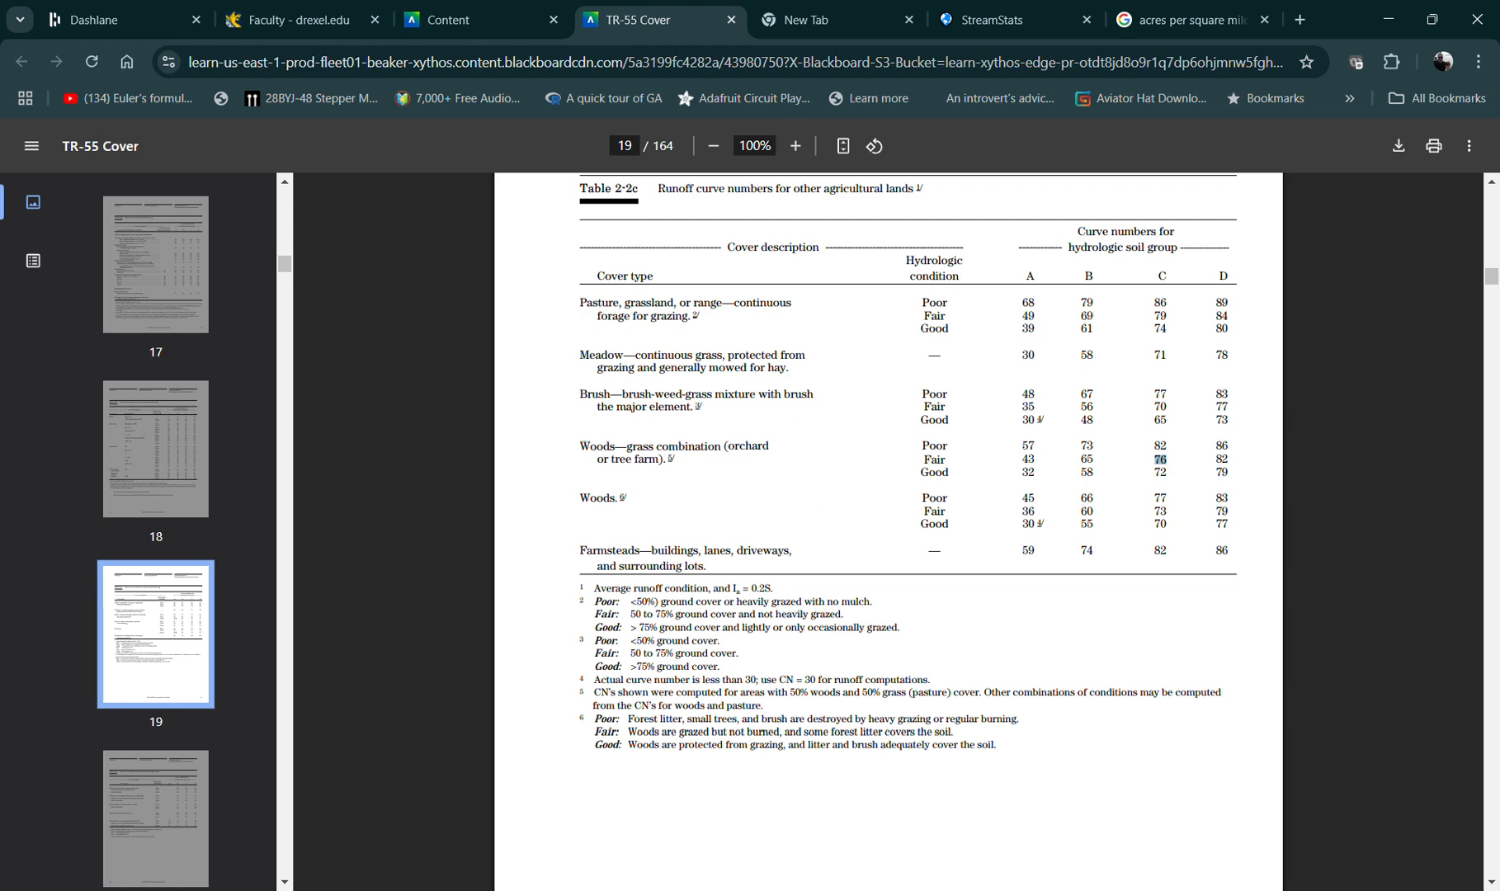
Switch to Excel and enter the curve number 76 for the undeveloped acres in cell D4
key(alt+Tab)
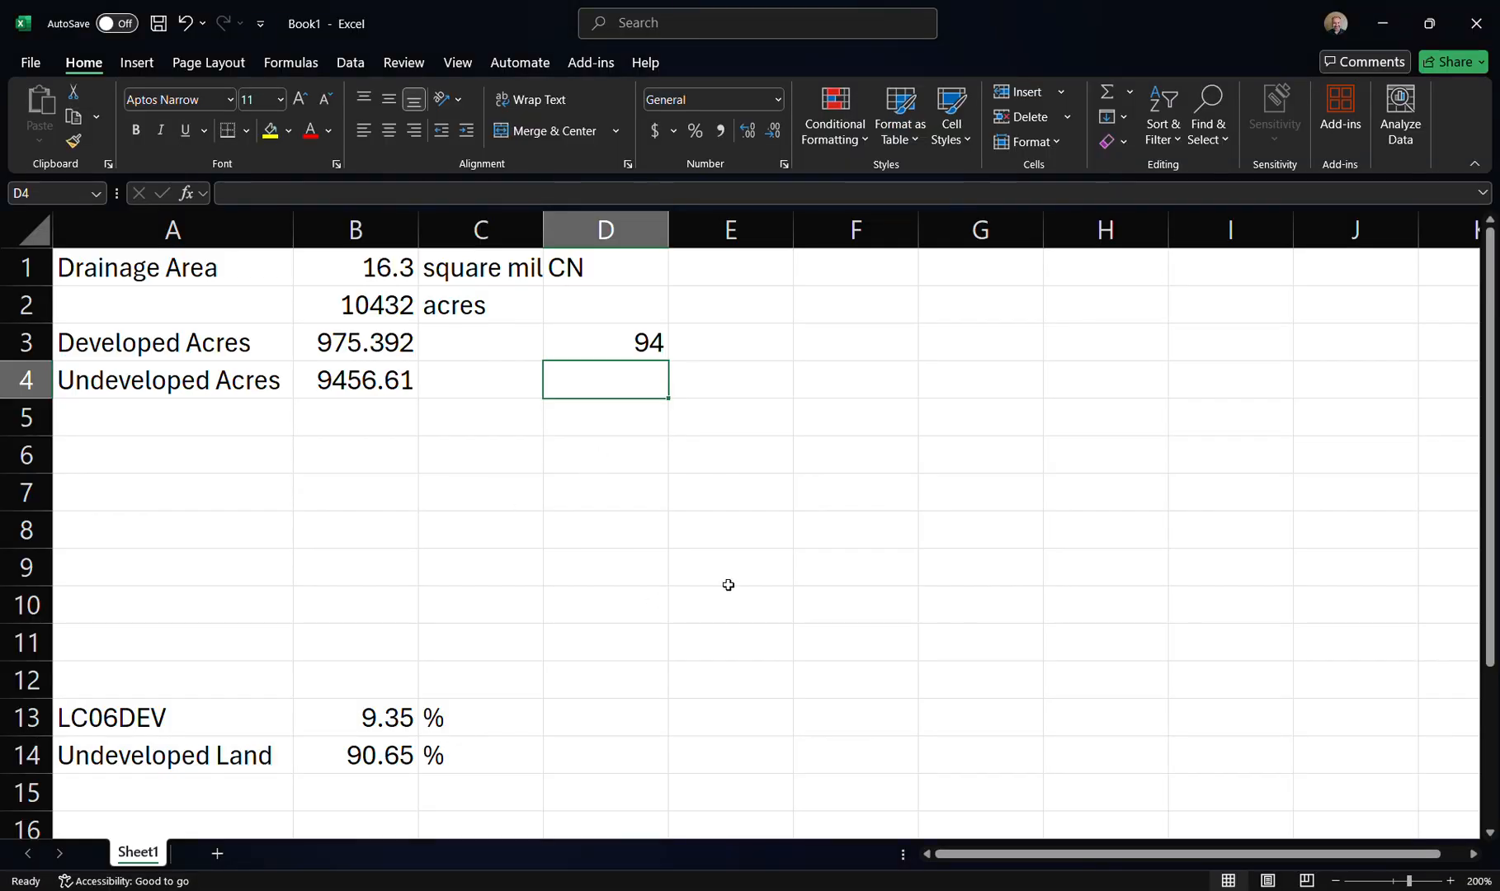
text(76)
key(Return)
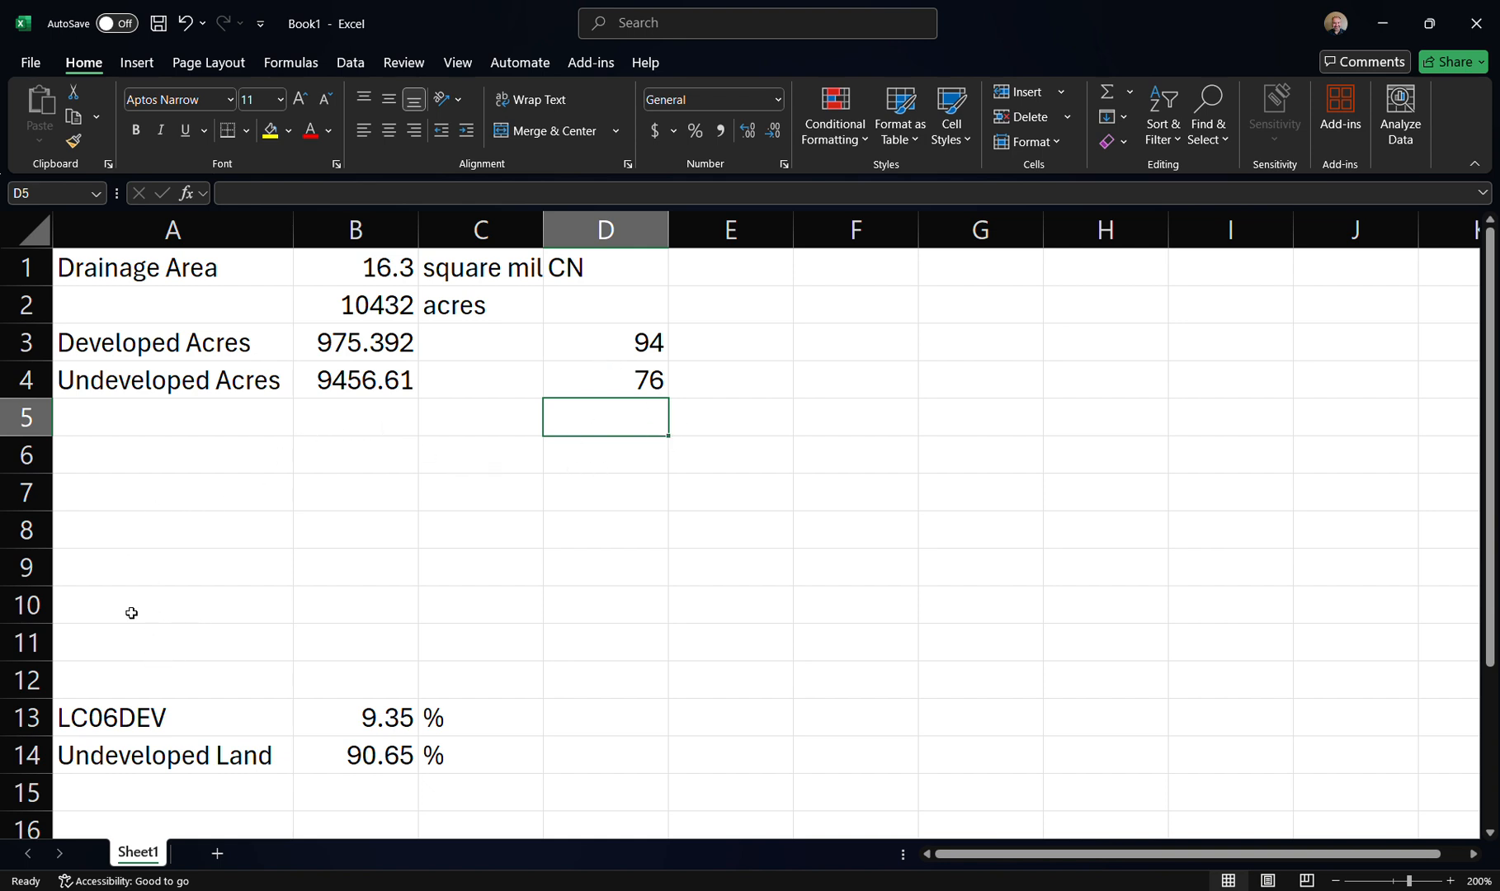
Enter the row label Composite in cell A11
click(122, 640)
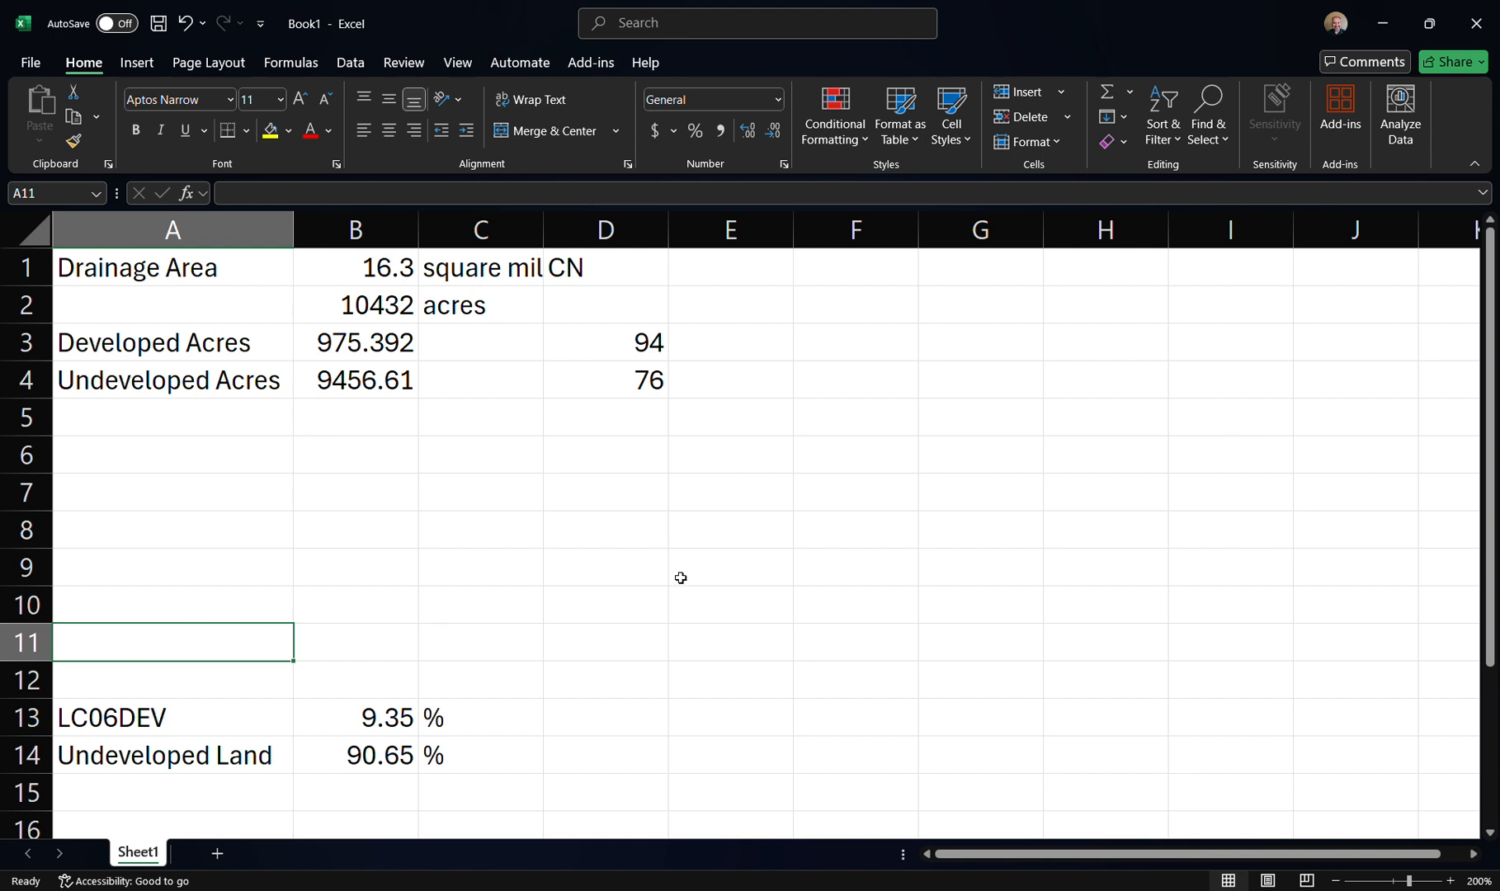
text(Composite)
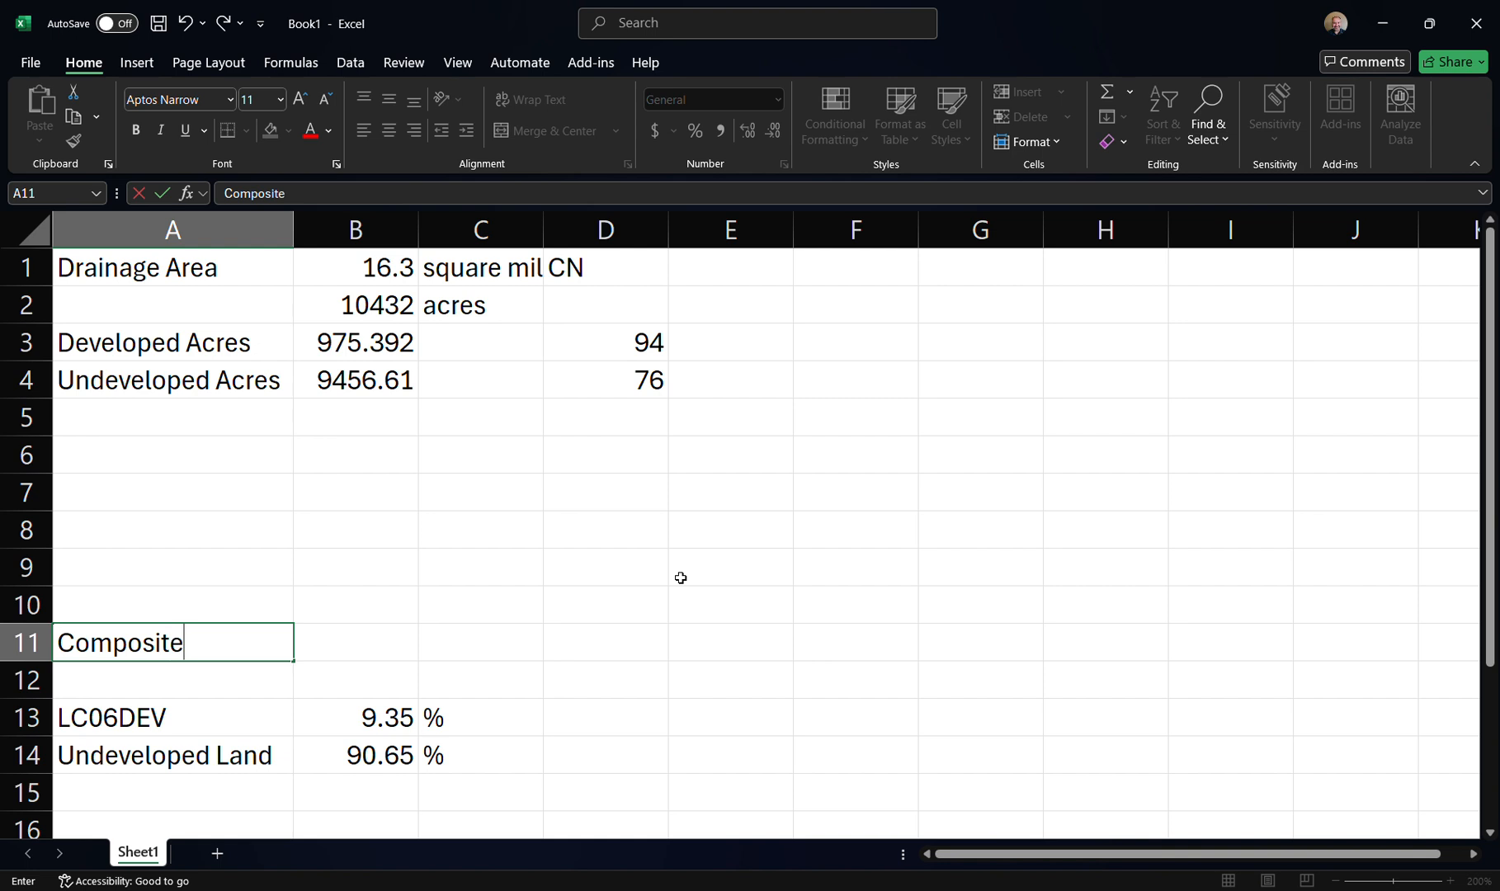
key(Tab)
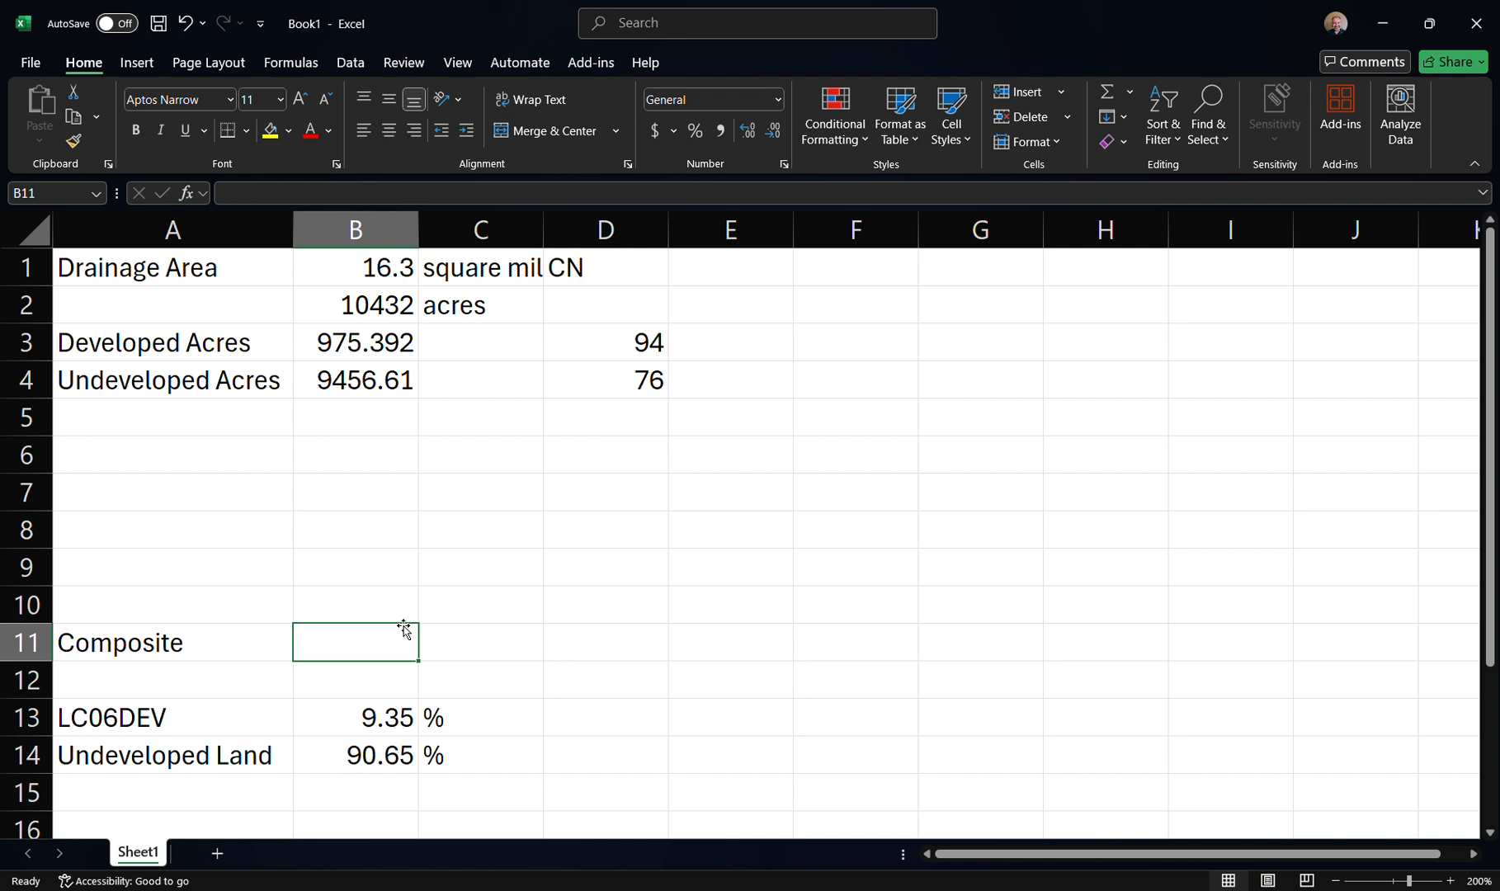
Calculate the area-weighted composite curve number in cell D11 with the formula =(B3*D3+B4*D4)/(B3+B4)
key(Right)
key(Right)
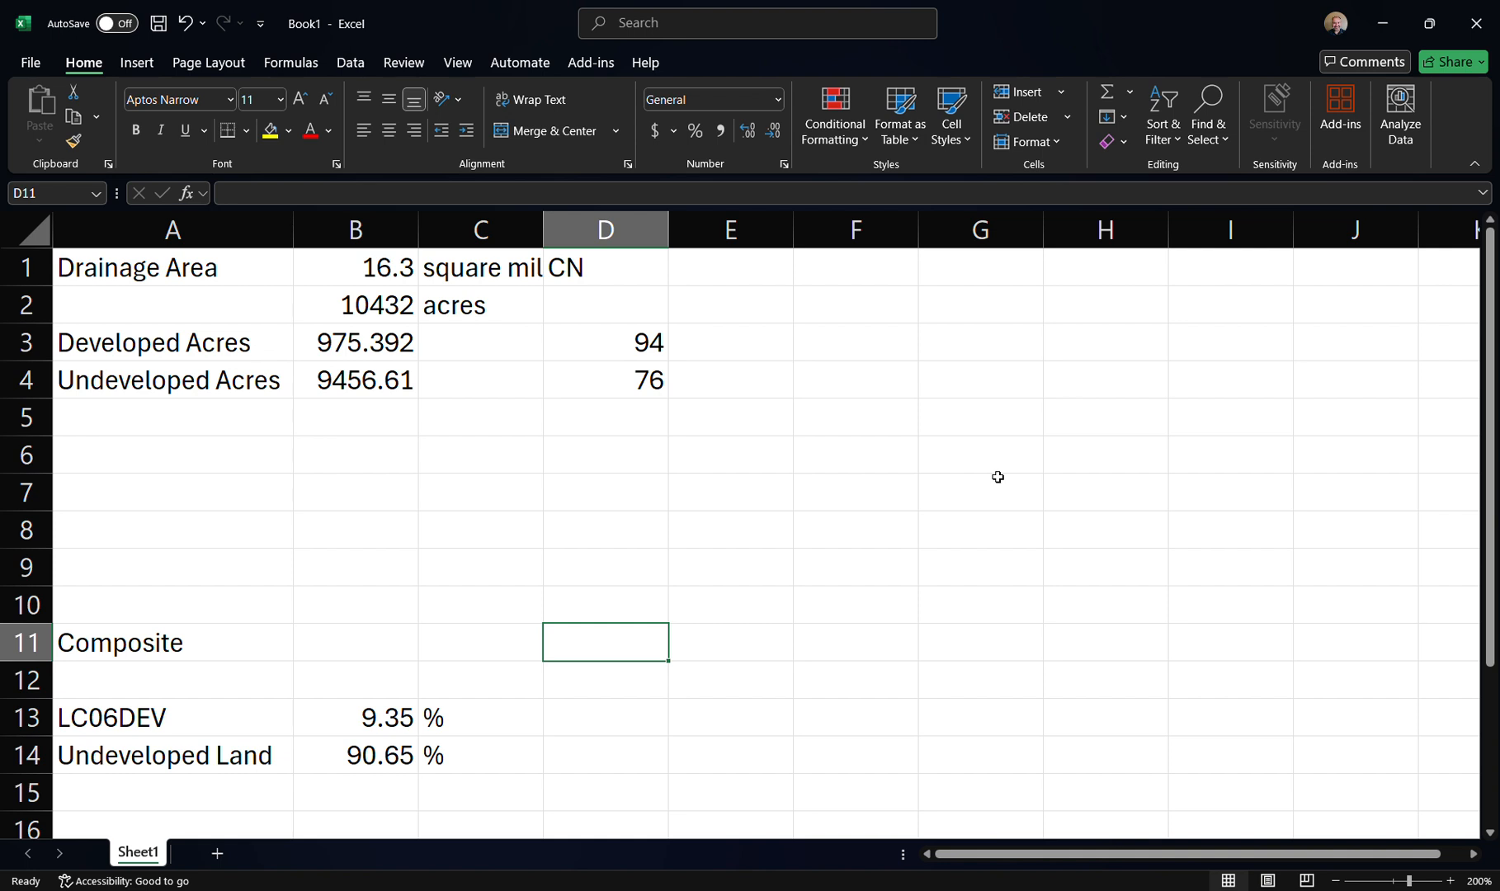
text(=)
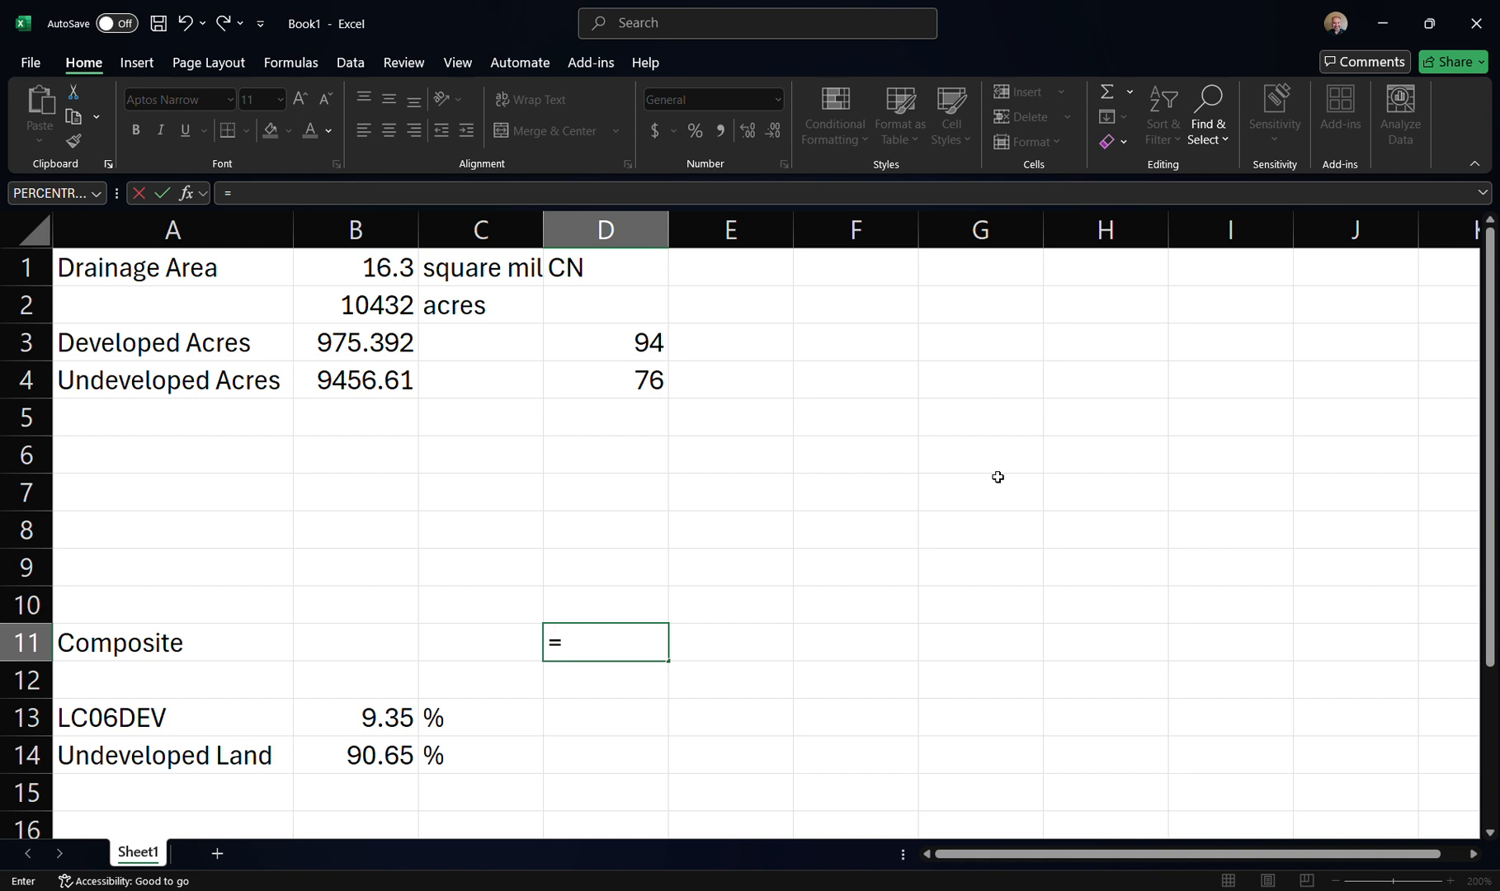
text(()
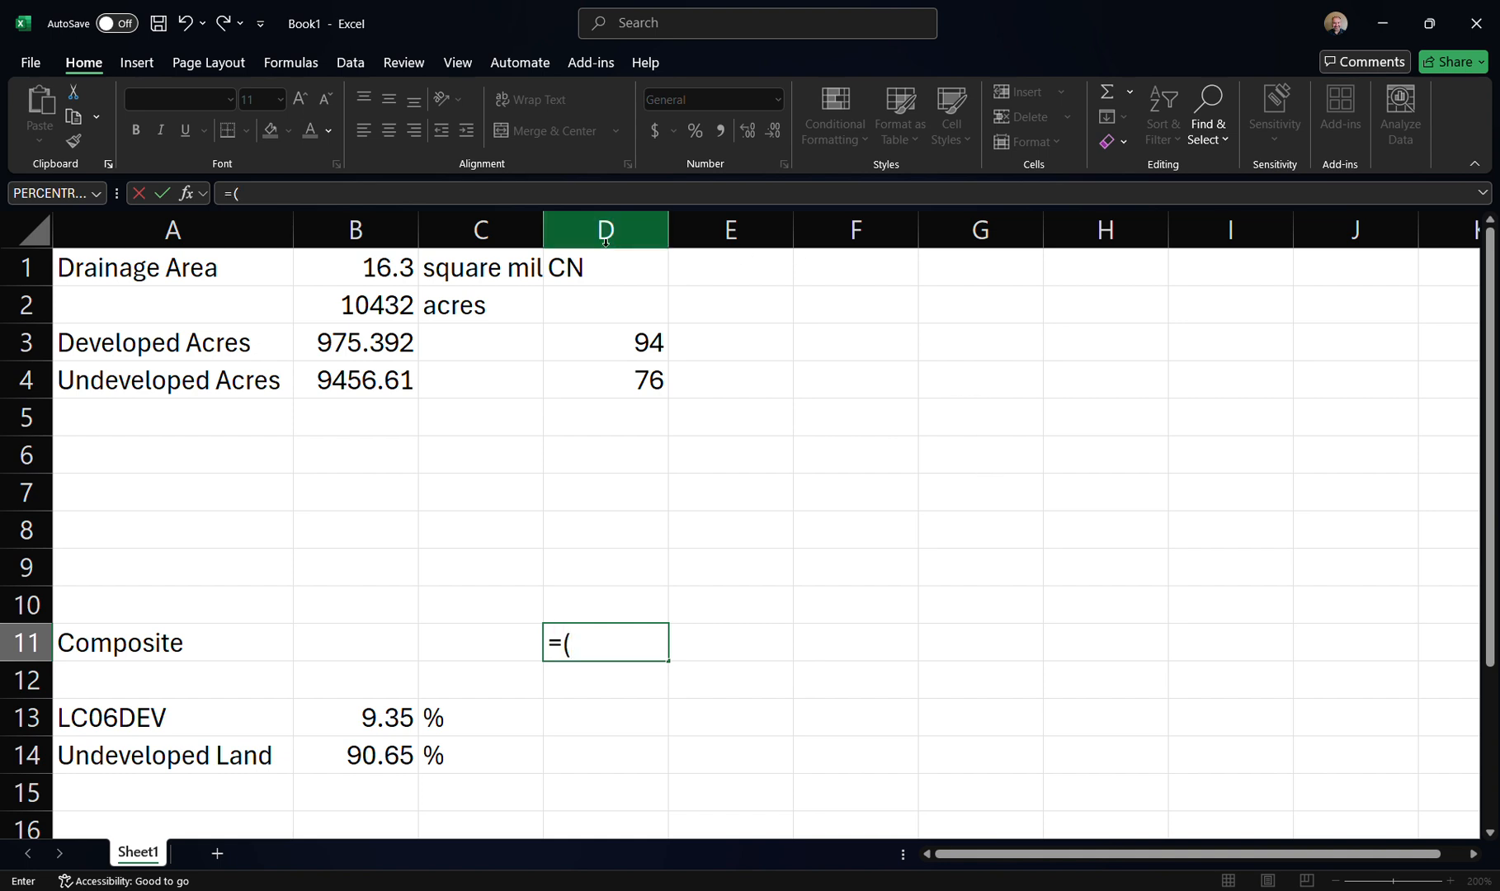
click(364, 342)
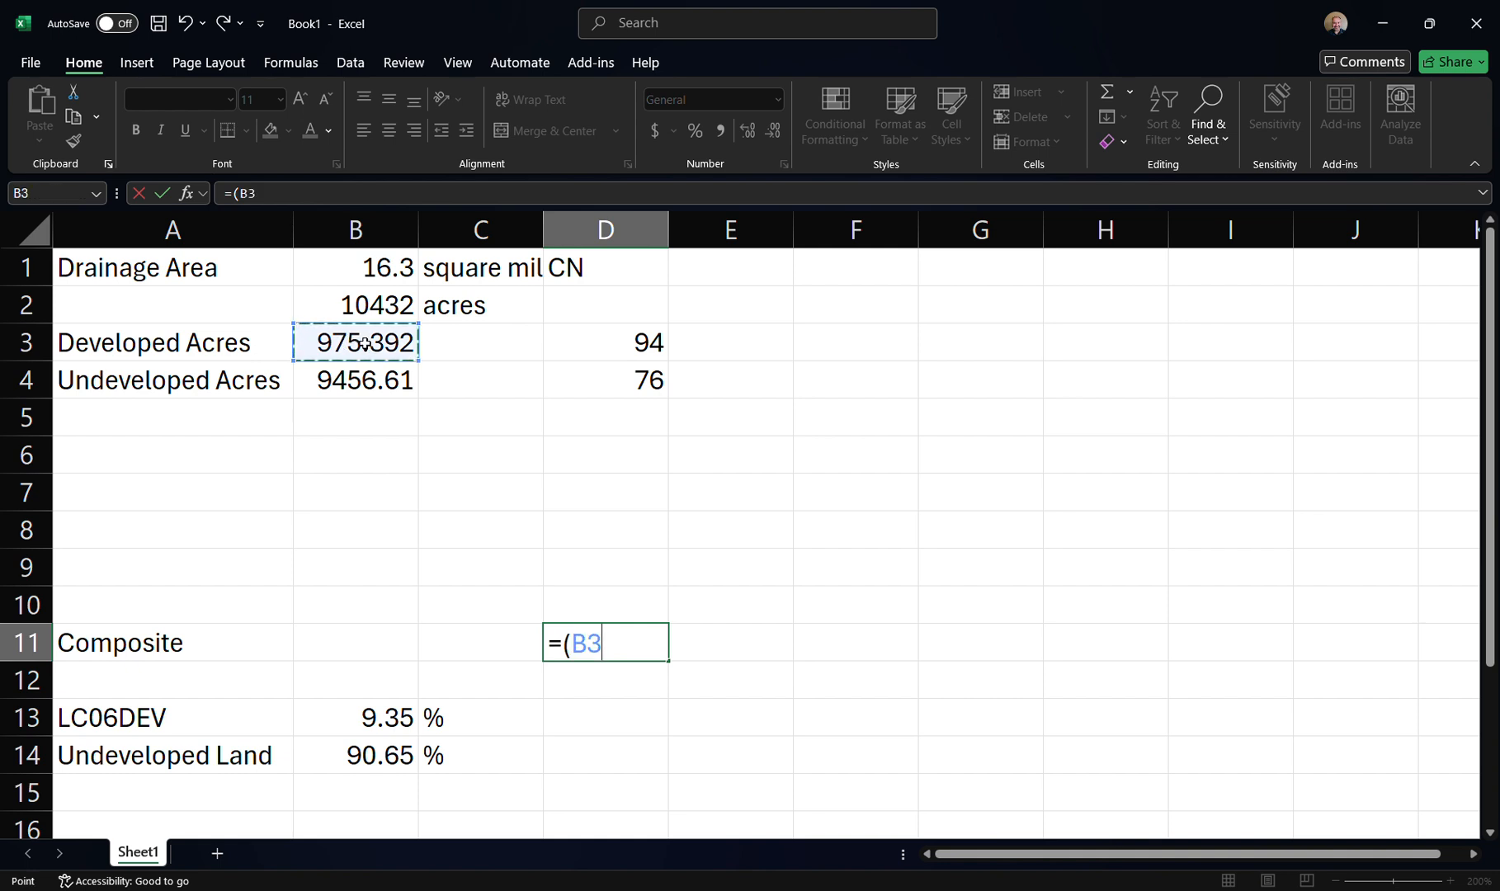
text(*)
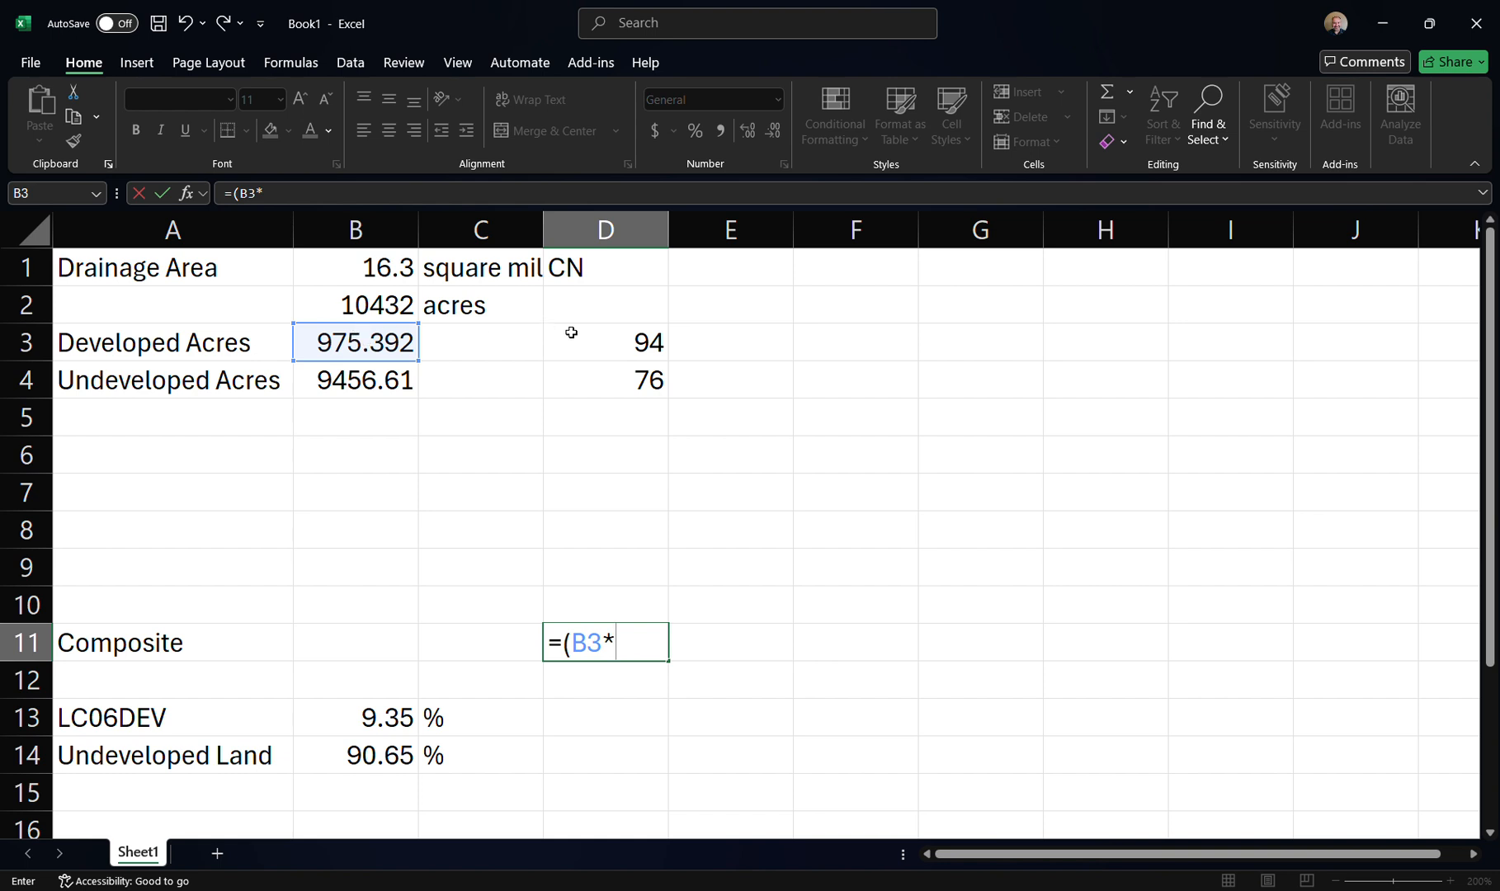
click(615, 346)
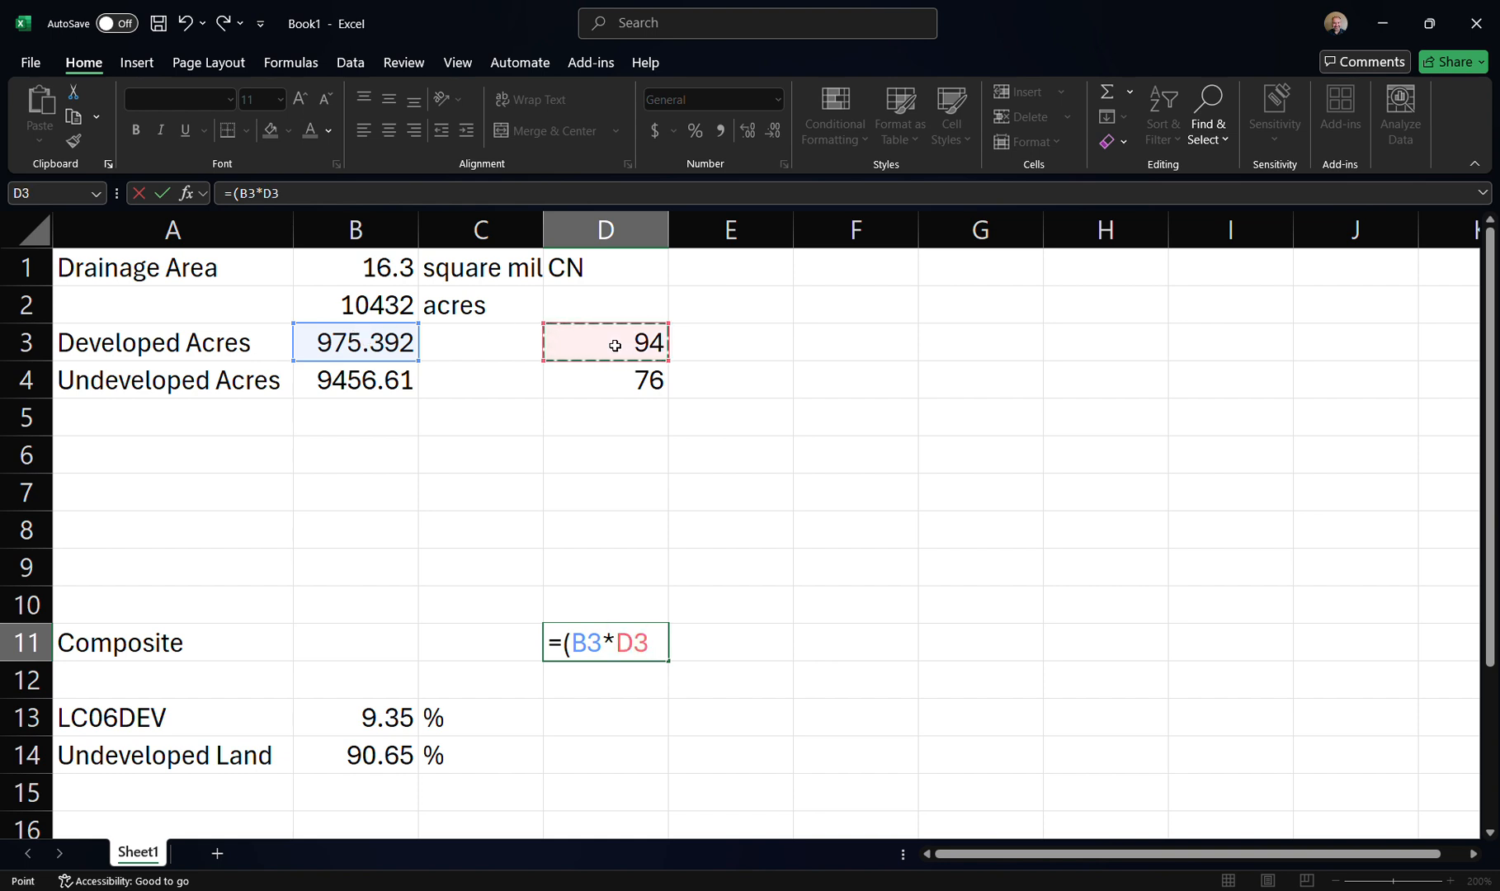
text(+)
click(376, 385)
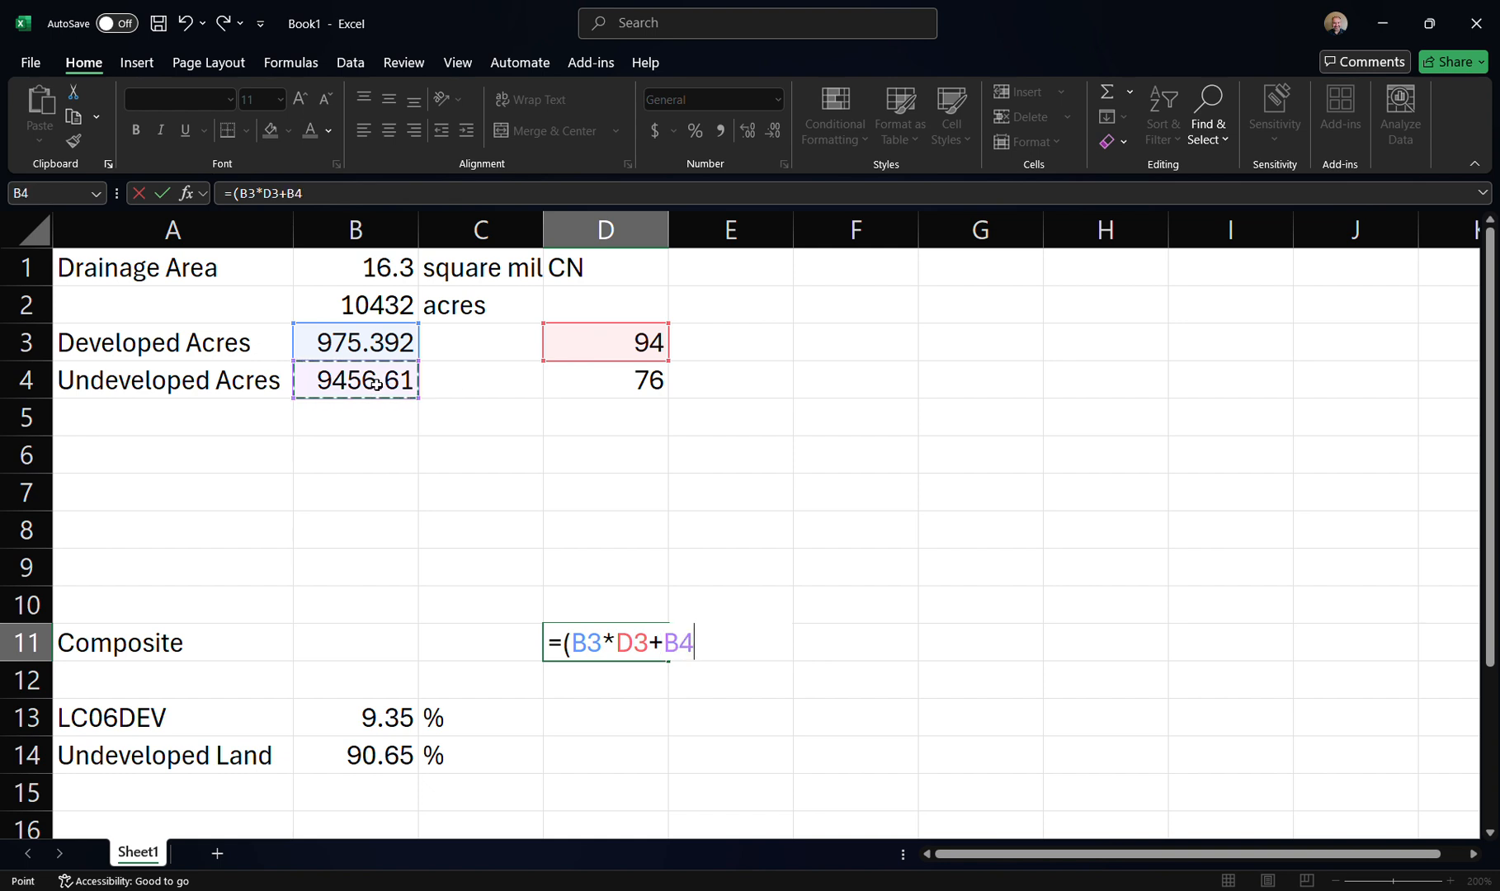
text(*)
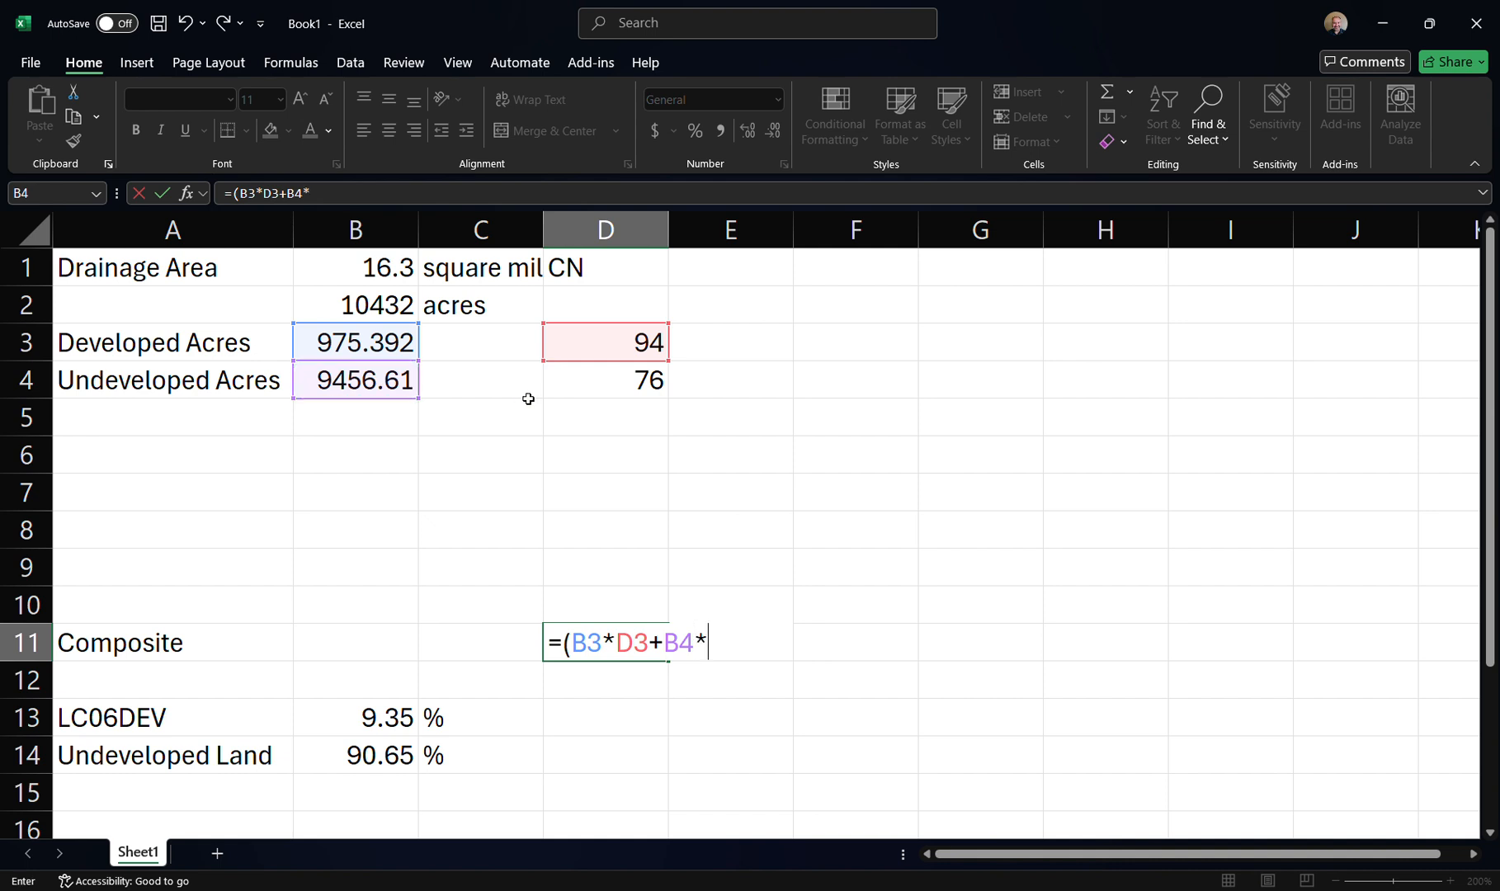
click(607, 385)
text()/()
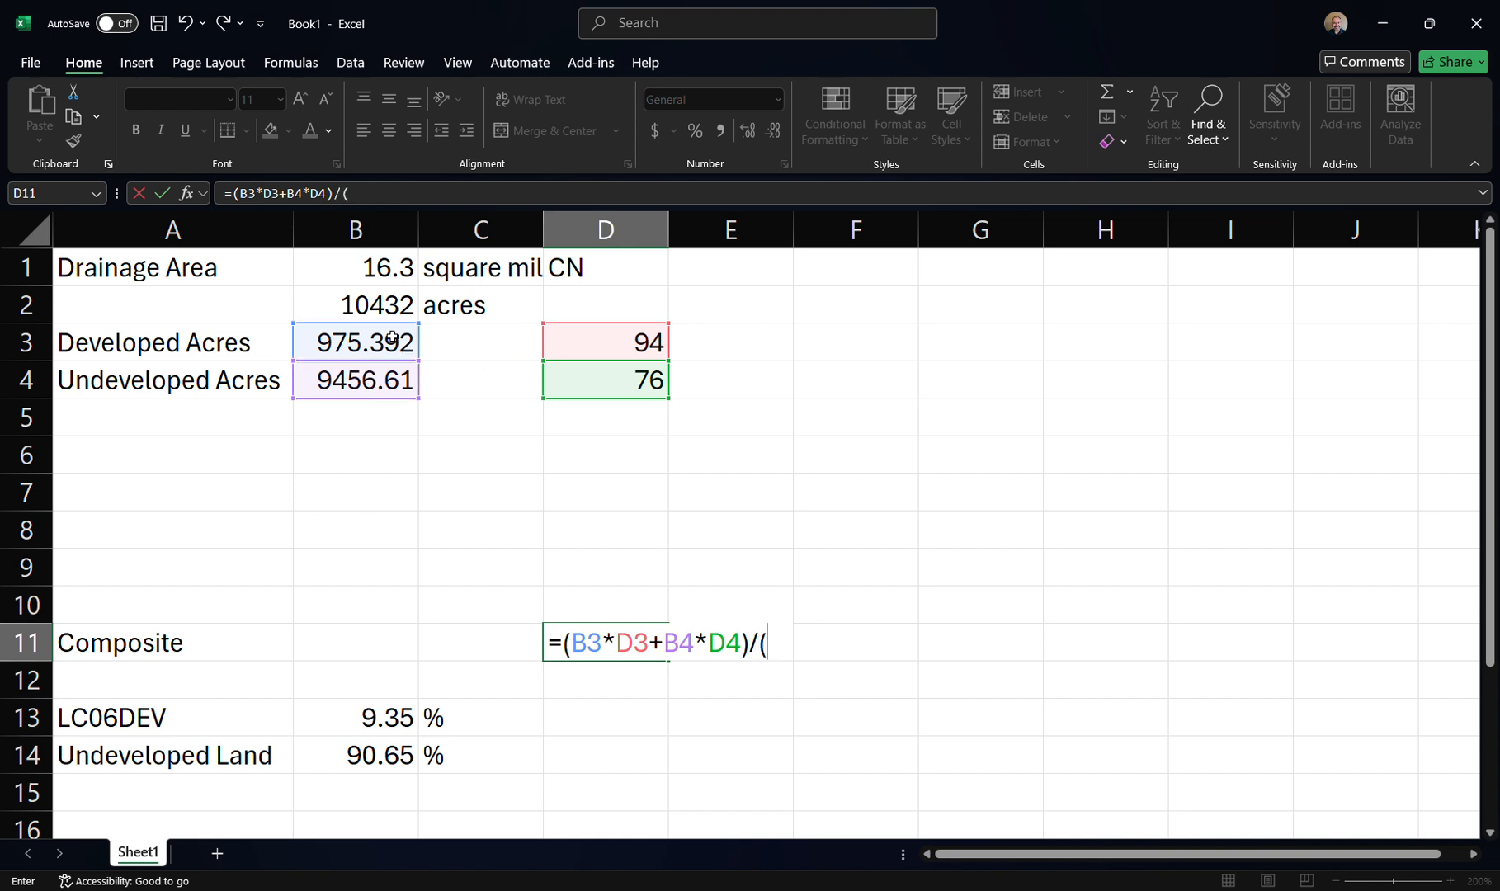
click(333, 340)
text(+)
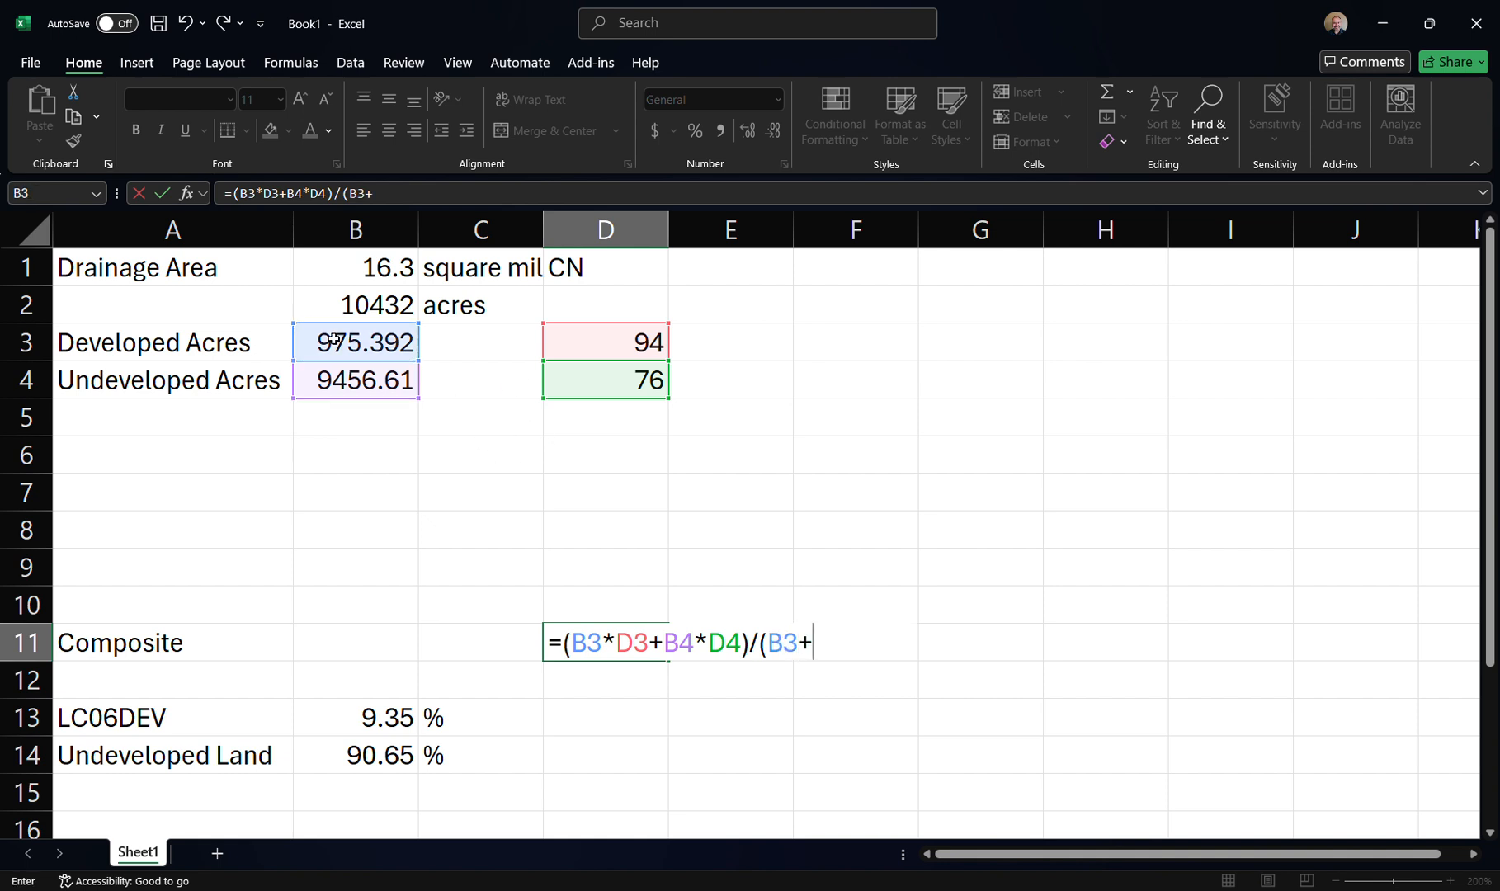
click(374, 383)
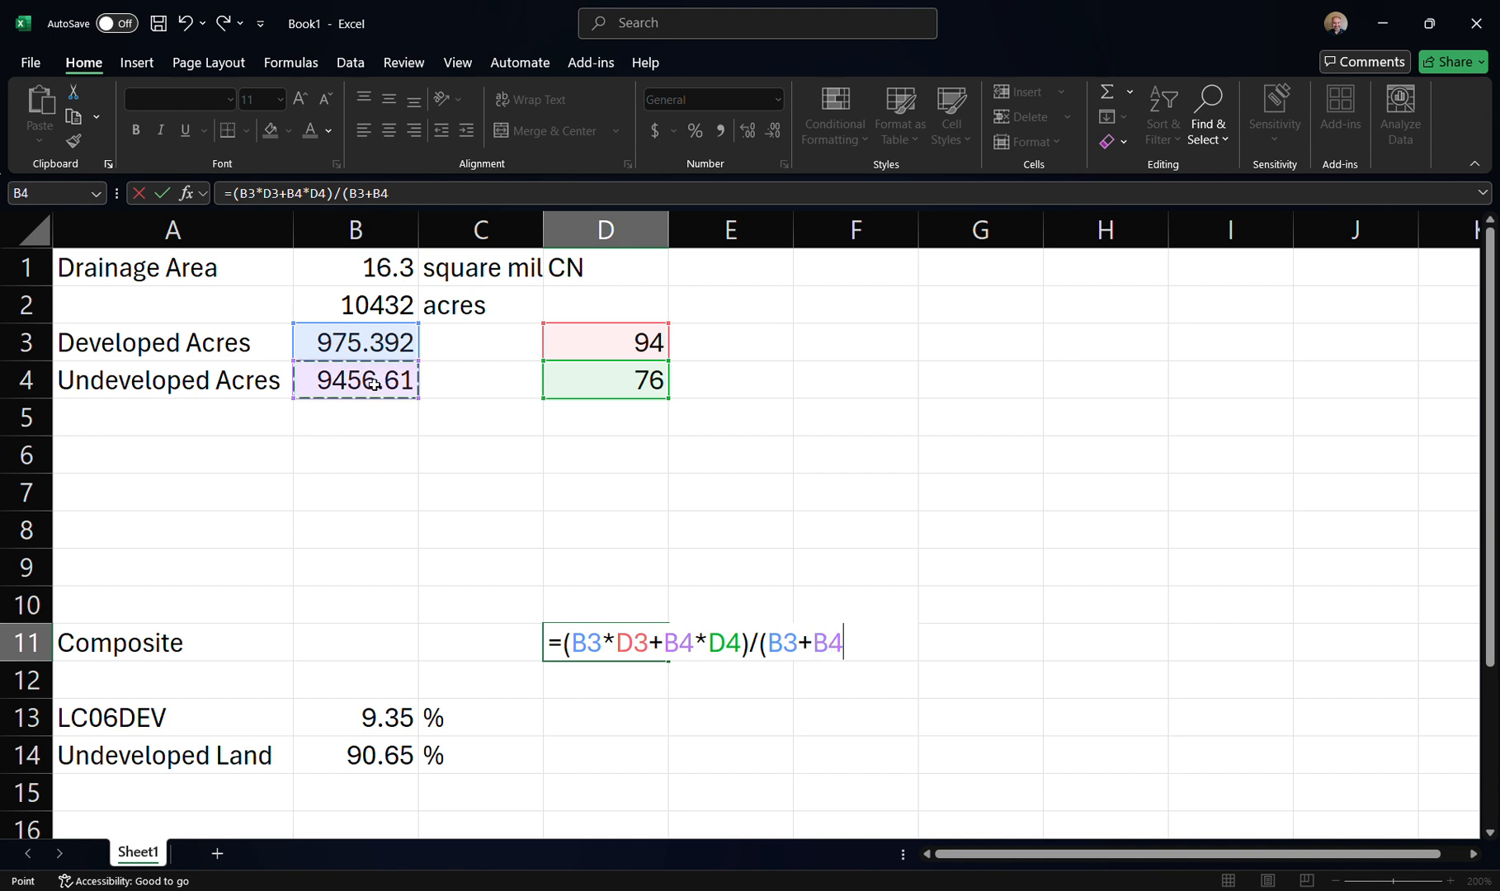
text())
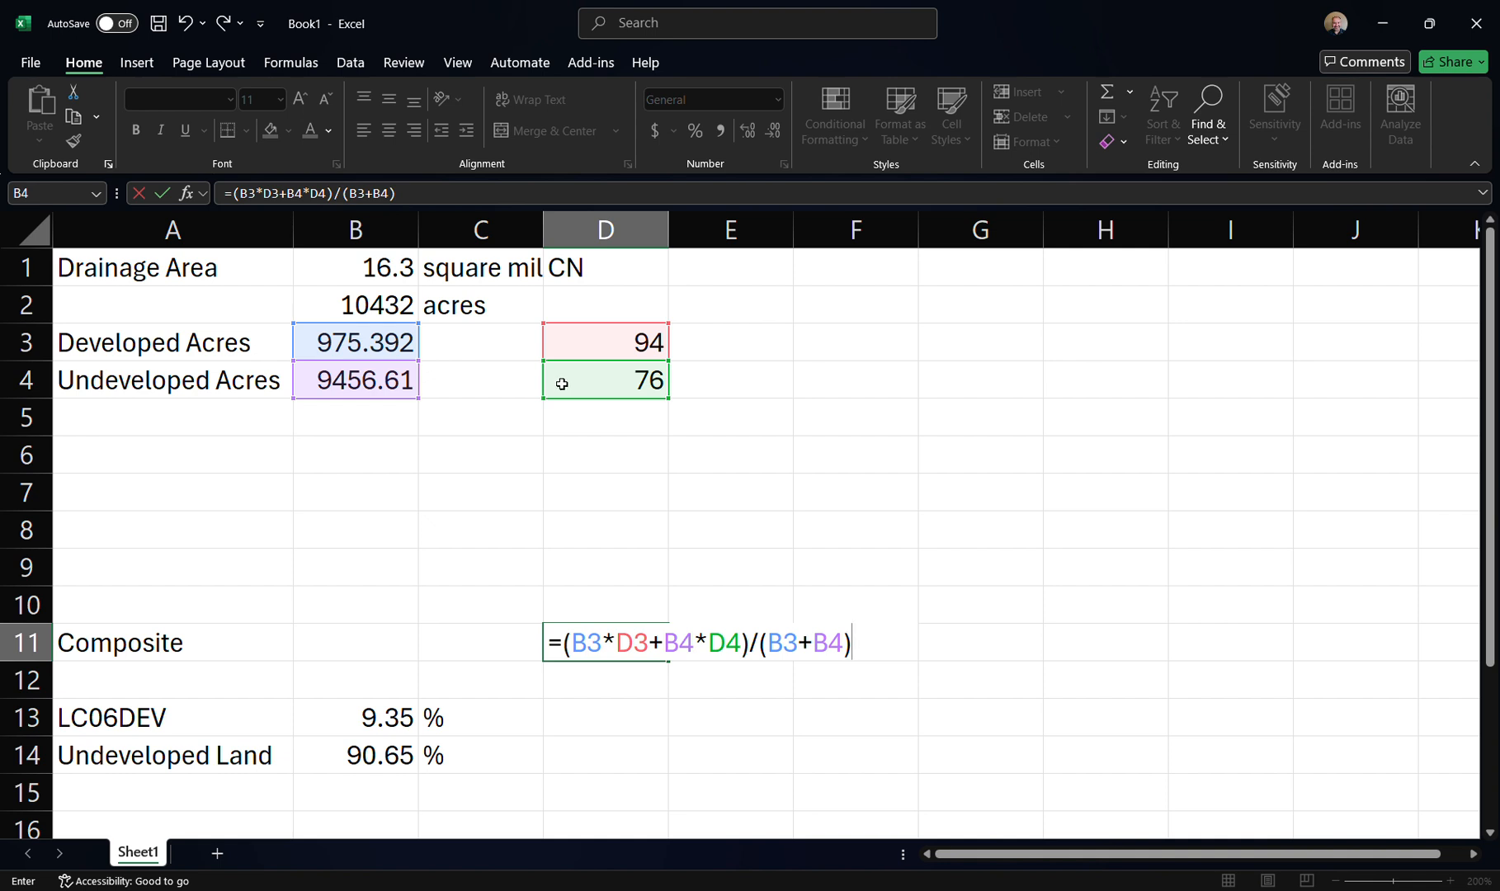
key(Return)
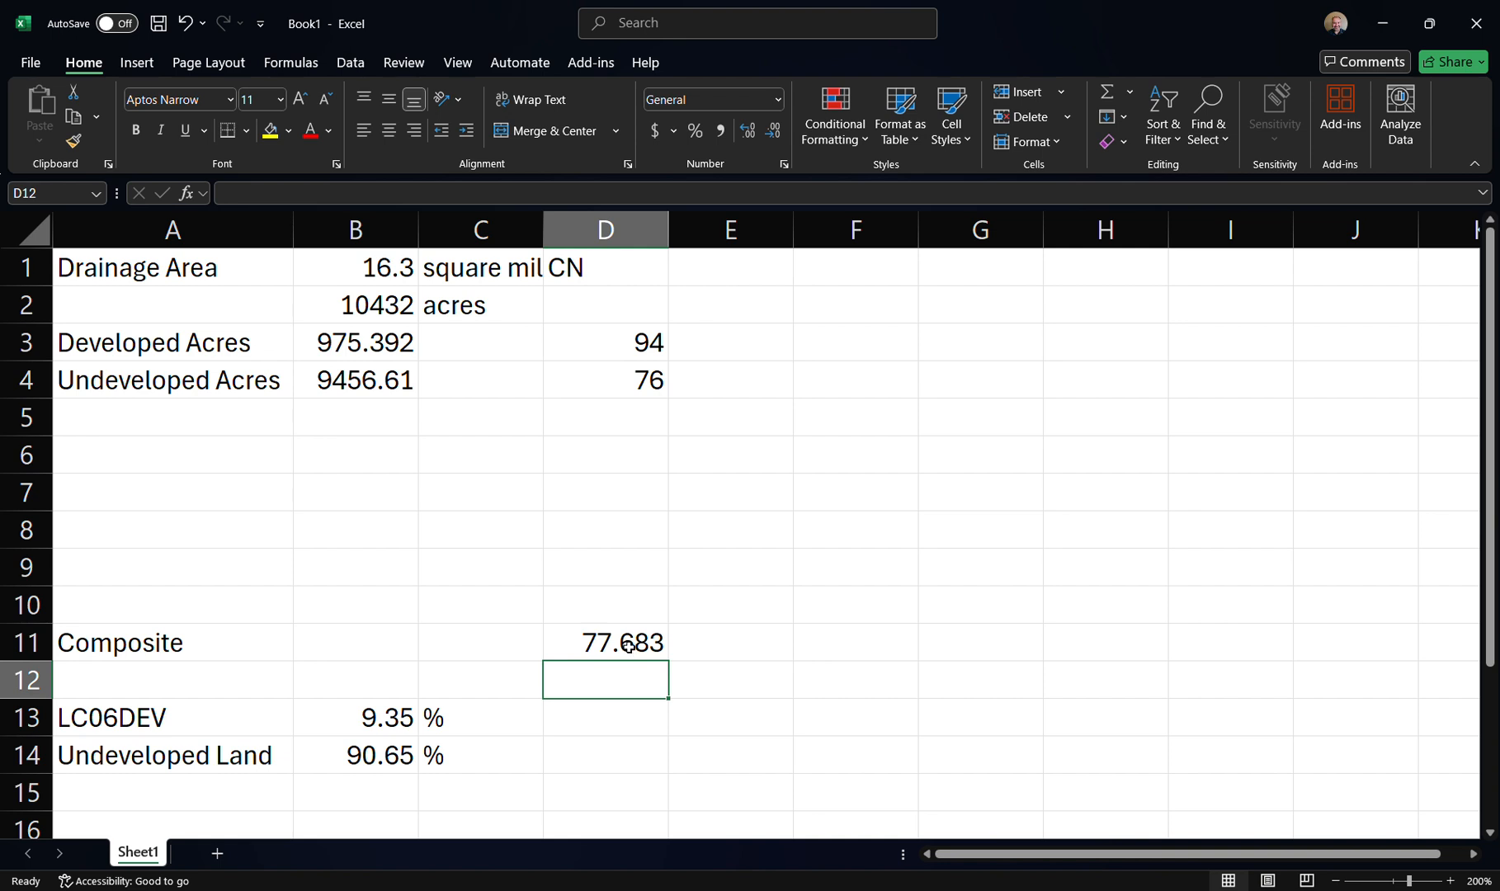
Switch to the course page in the browser and open the PA State Climatologist website linked above the assignment
click(645, 27)
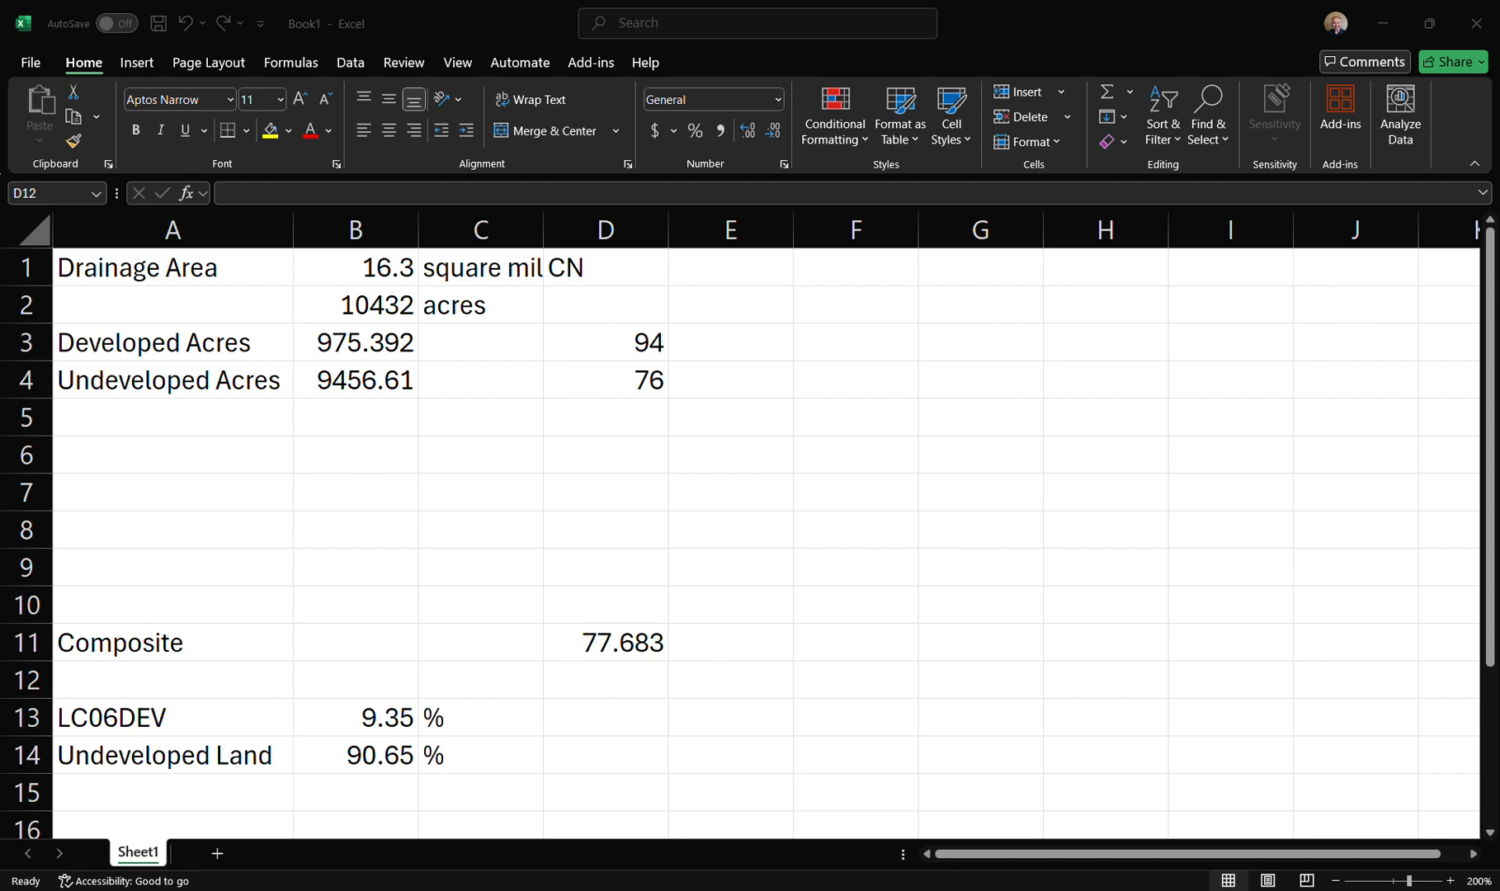
key(alt+Tab)
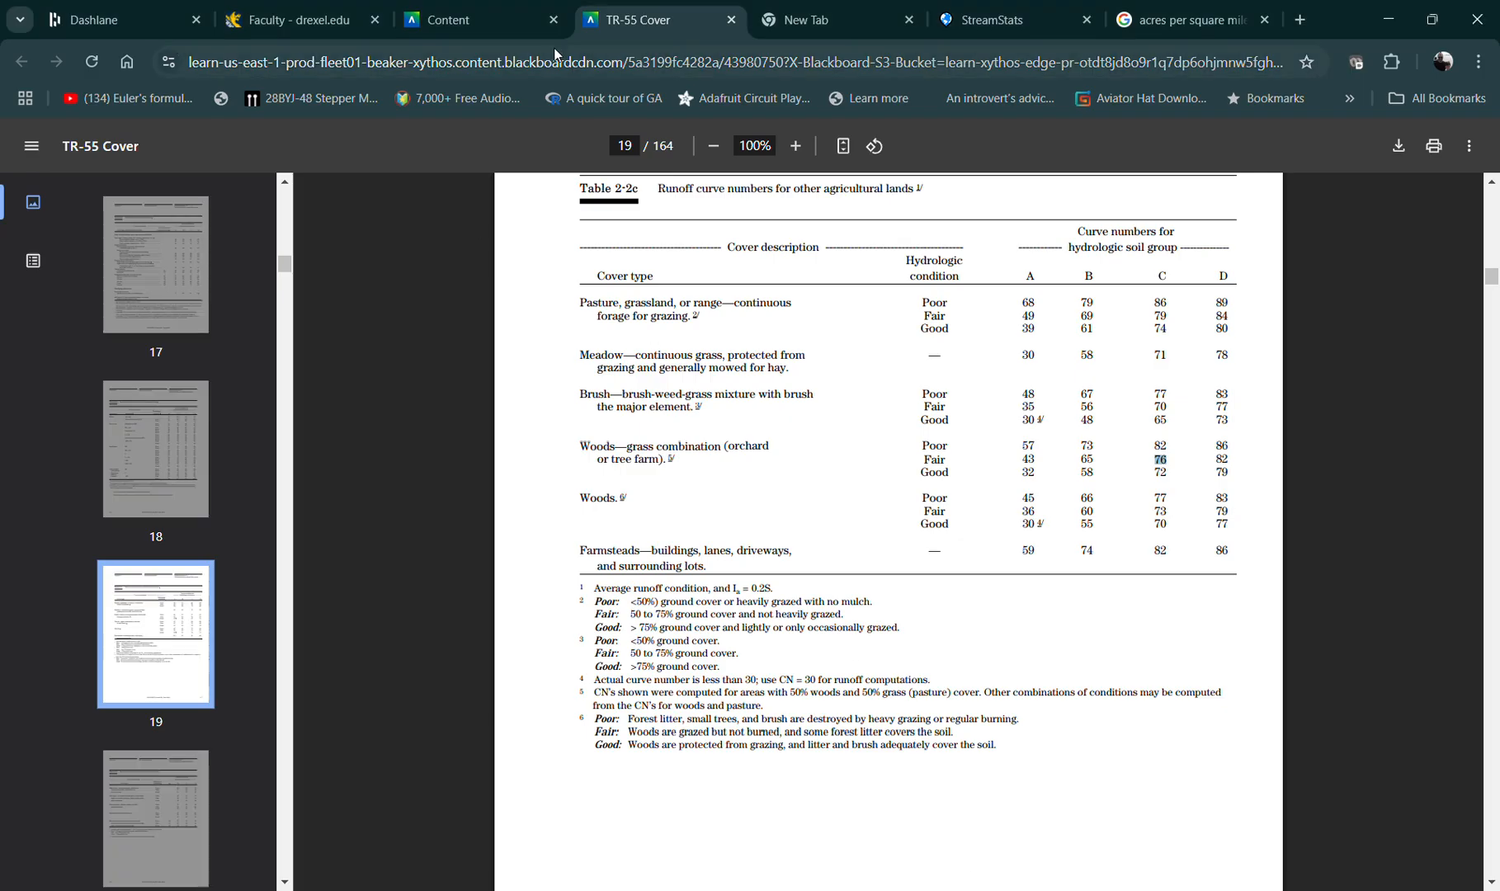
click(445, 19)
scroll(1017, 404, down, 1)
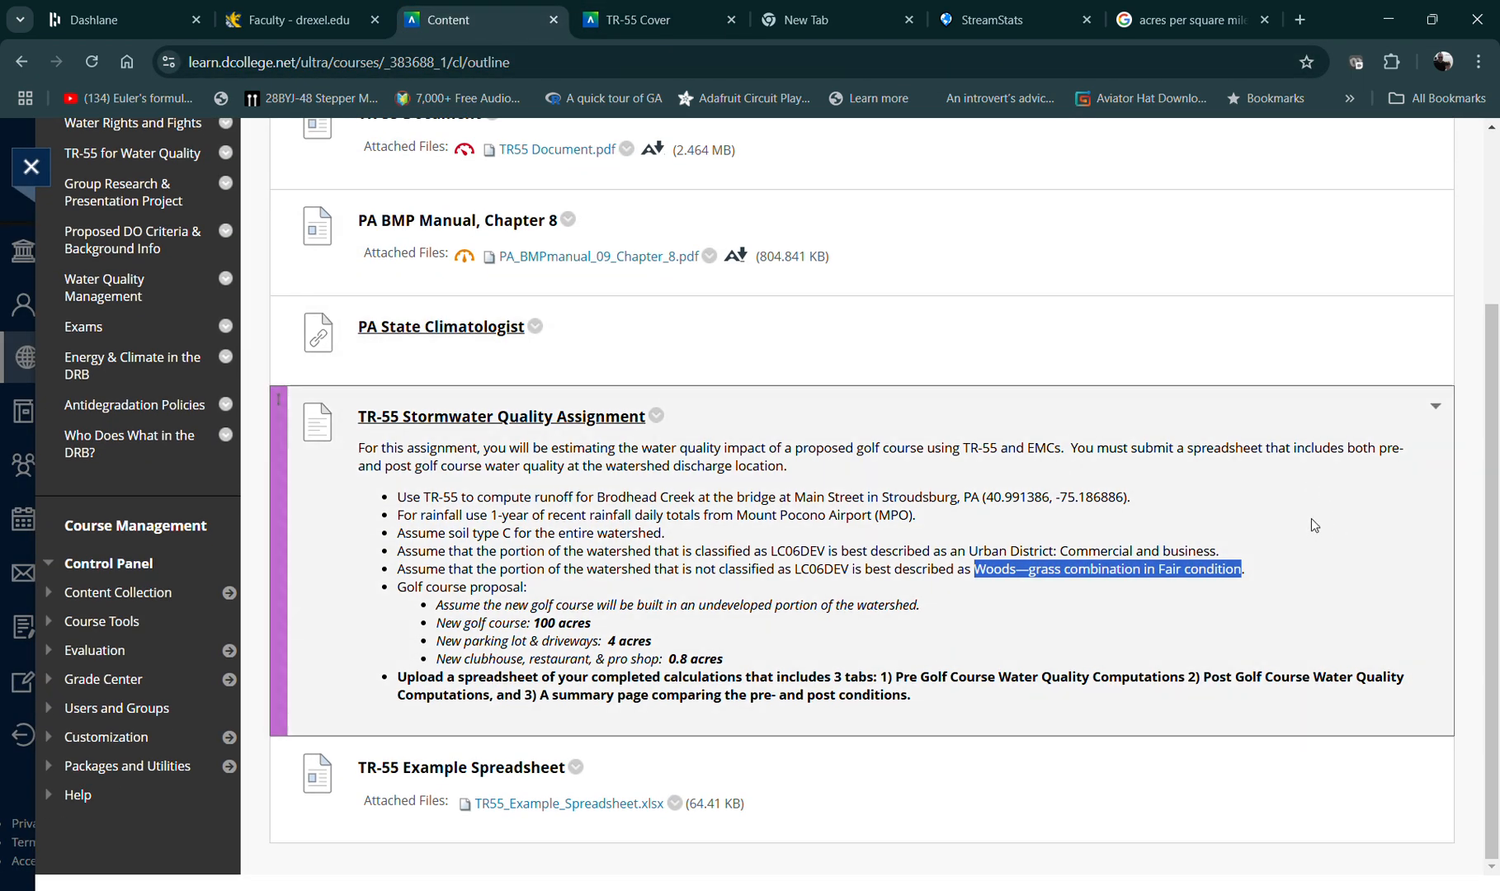
scroll(1312, 525, up, 2)
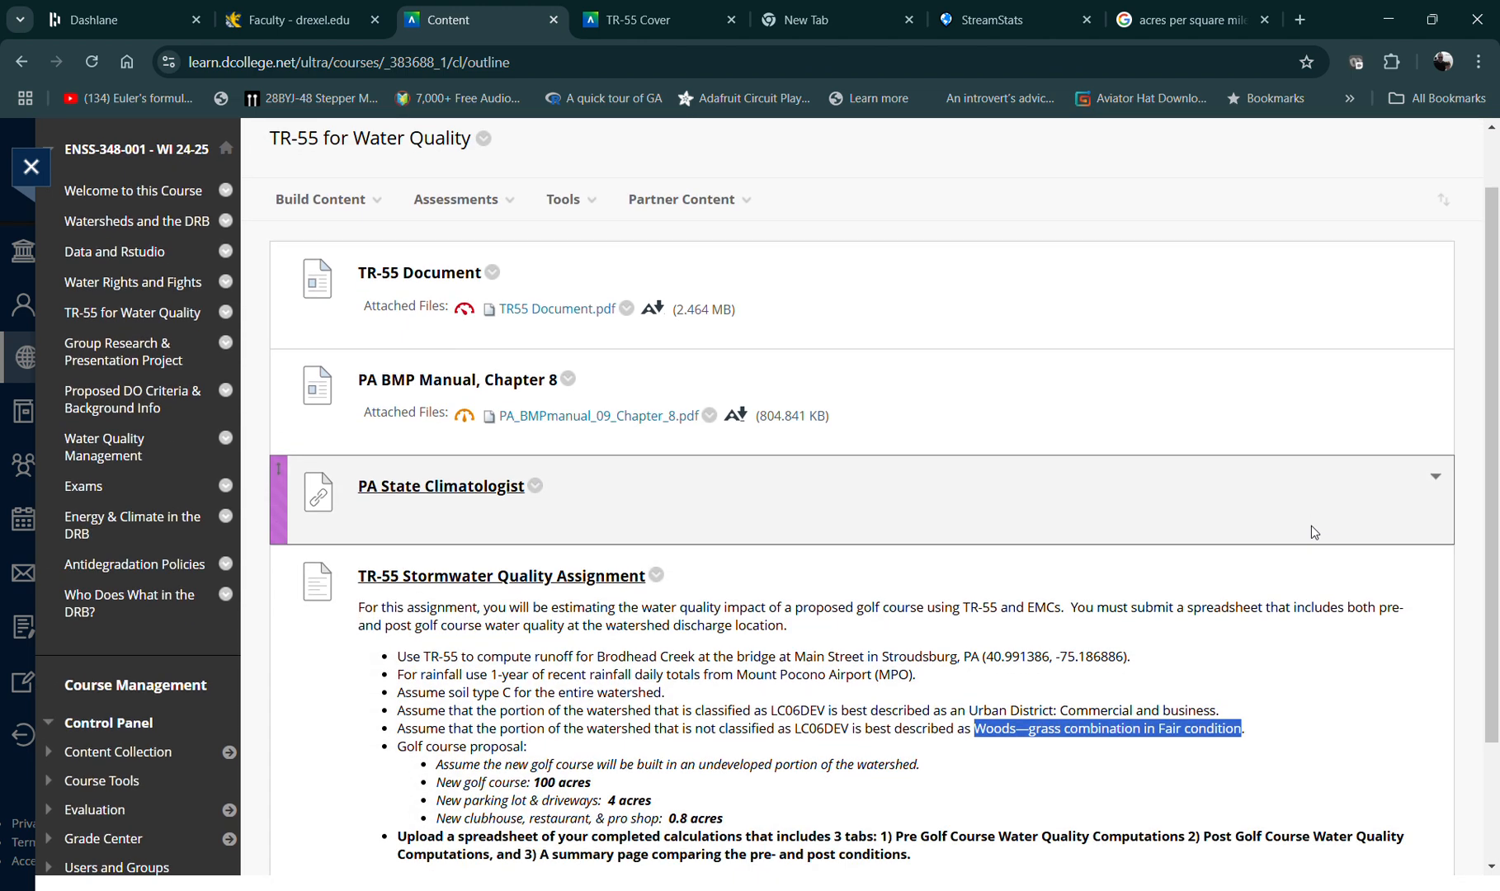
scroll(1312, 532, down, 1)
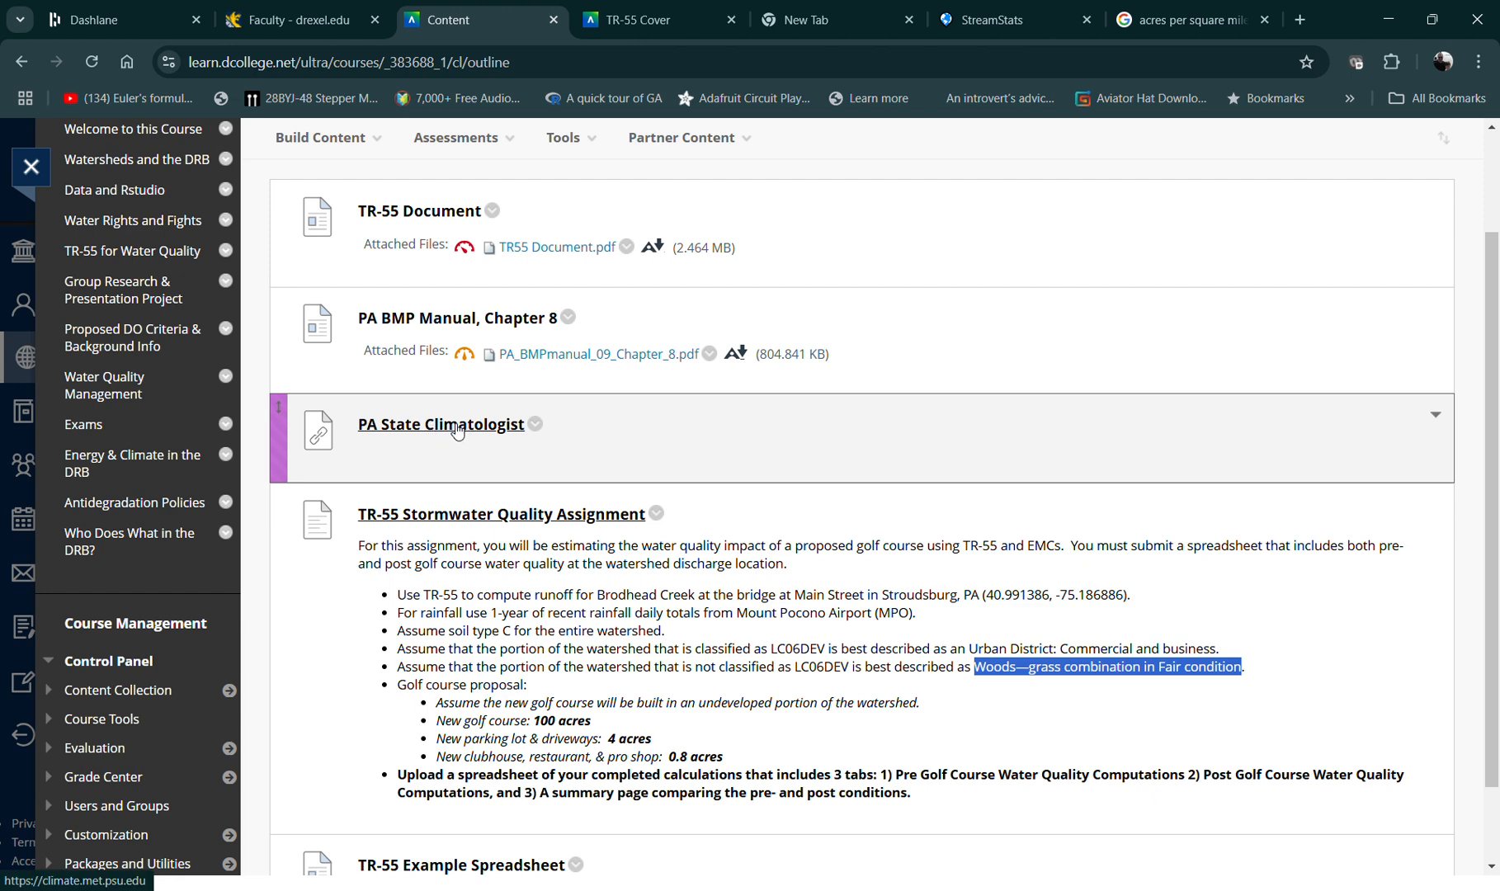
click(456, 427)
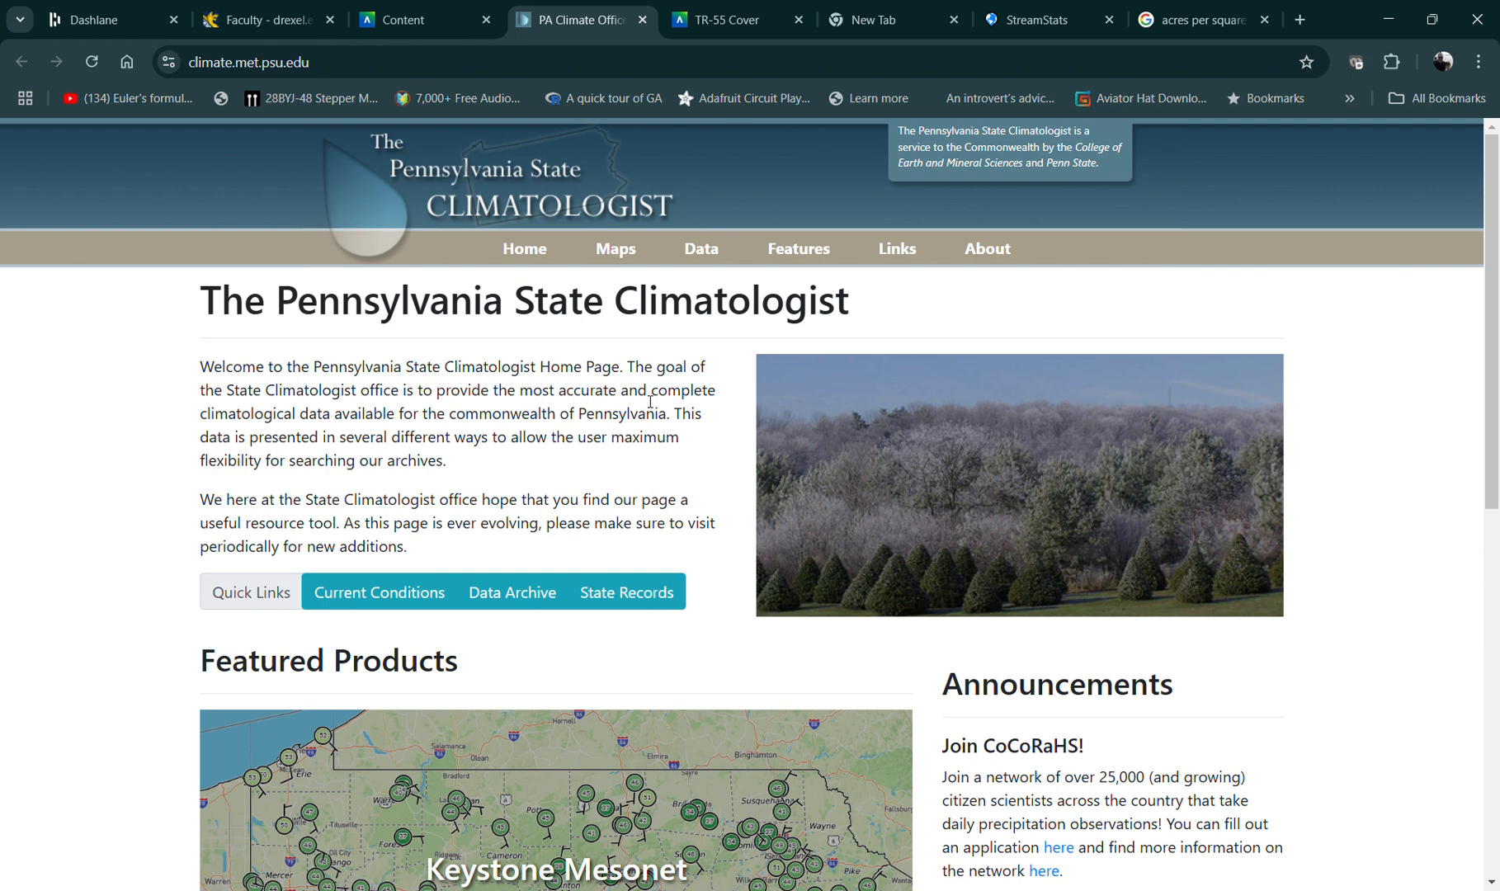
Open the Pennsylvania climate Data Archive and list the stations of the FAA Daily network
click(701, 248)
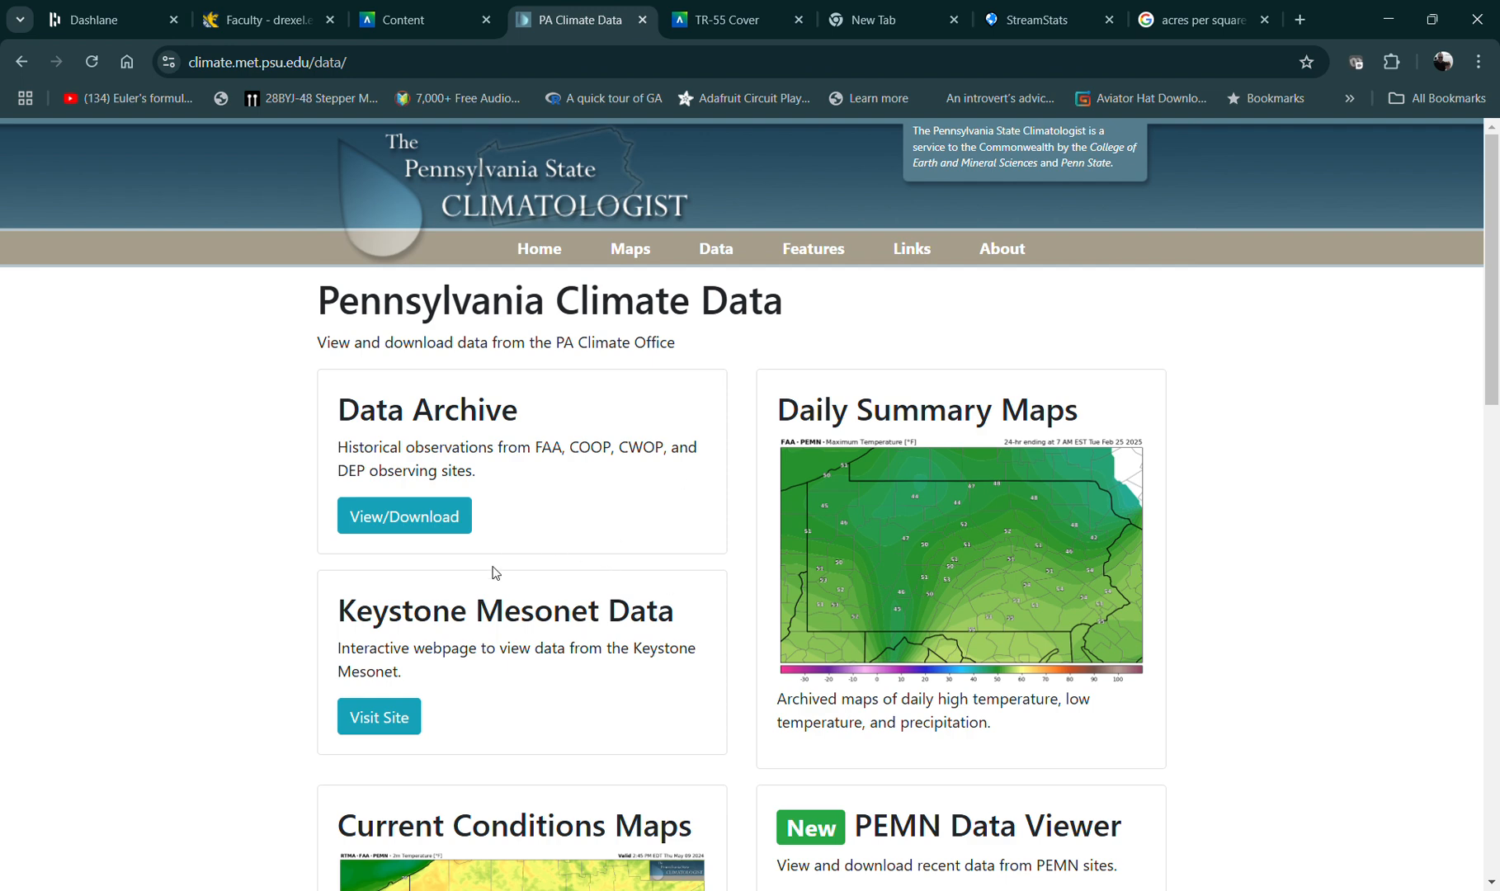
click(409, 518)
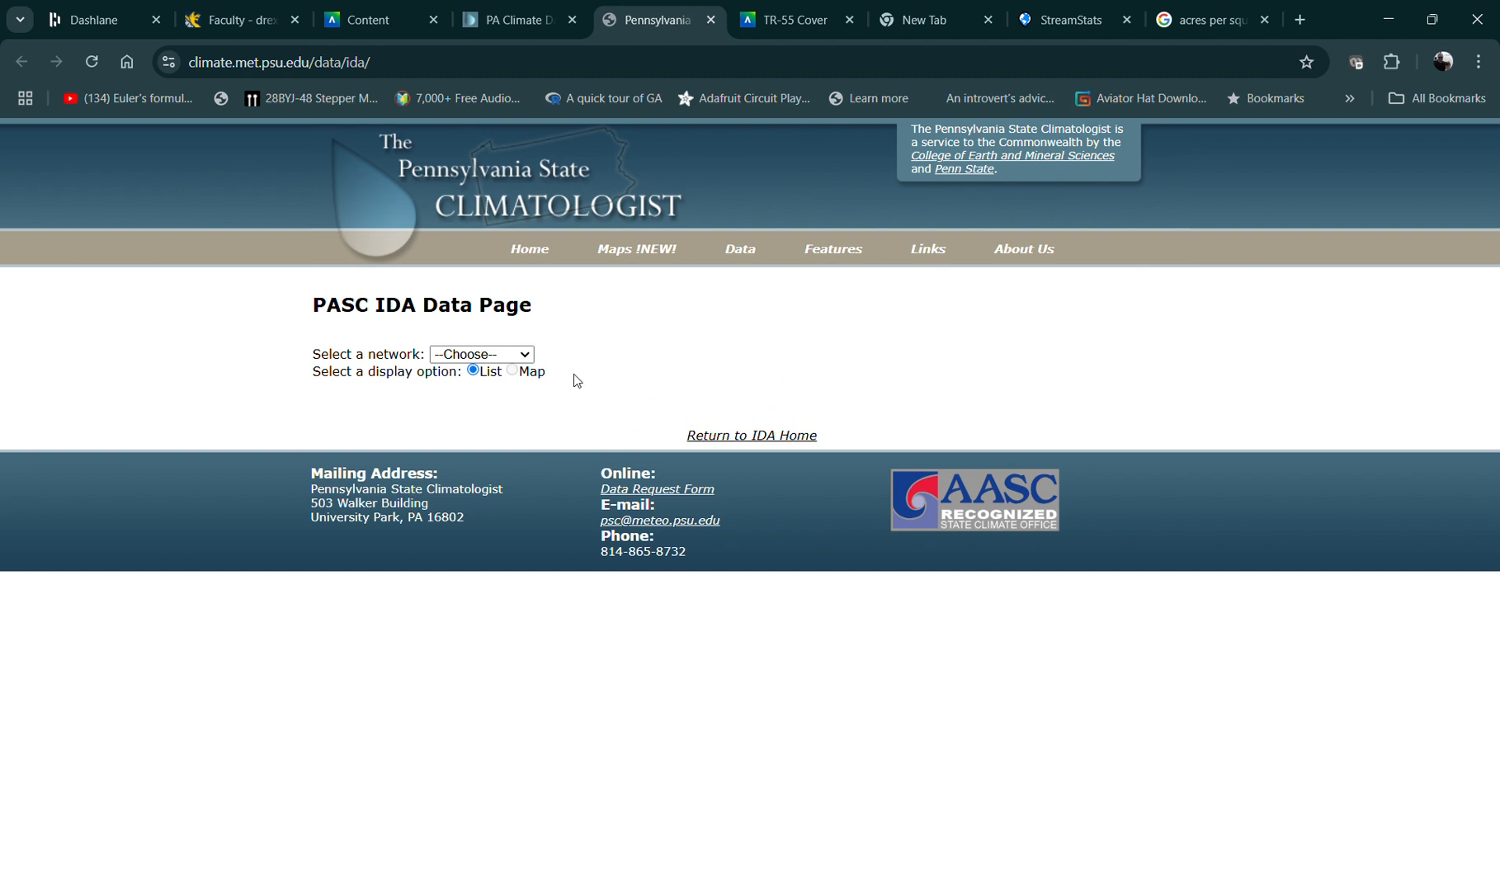
click(528, 357)
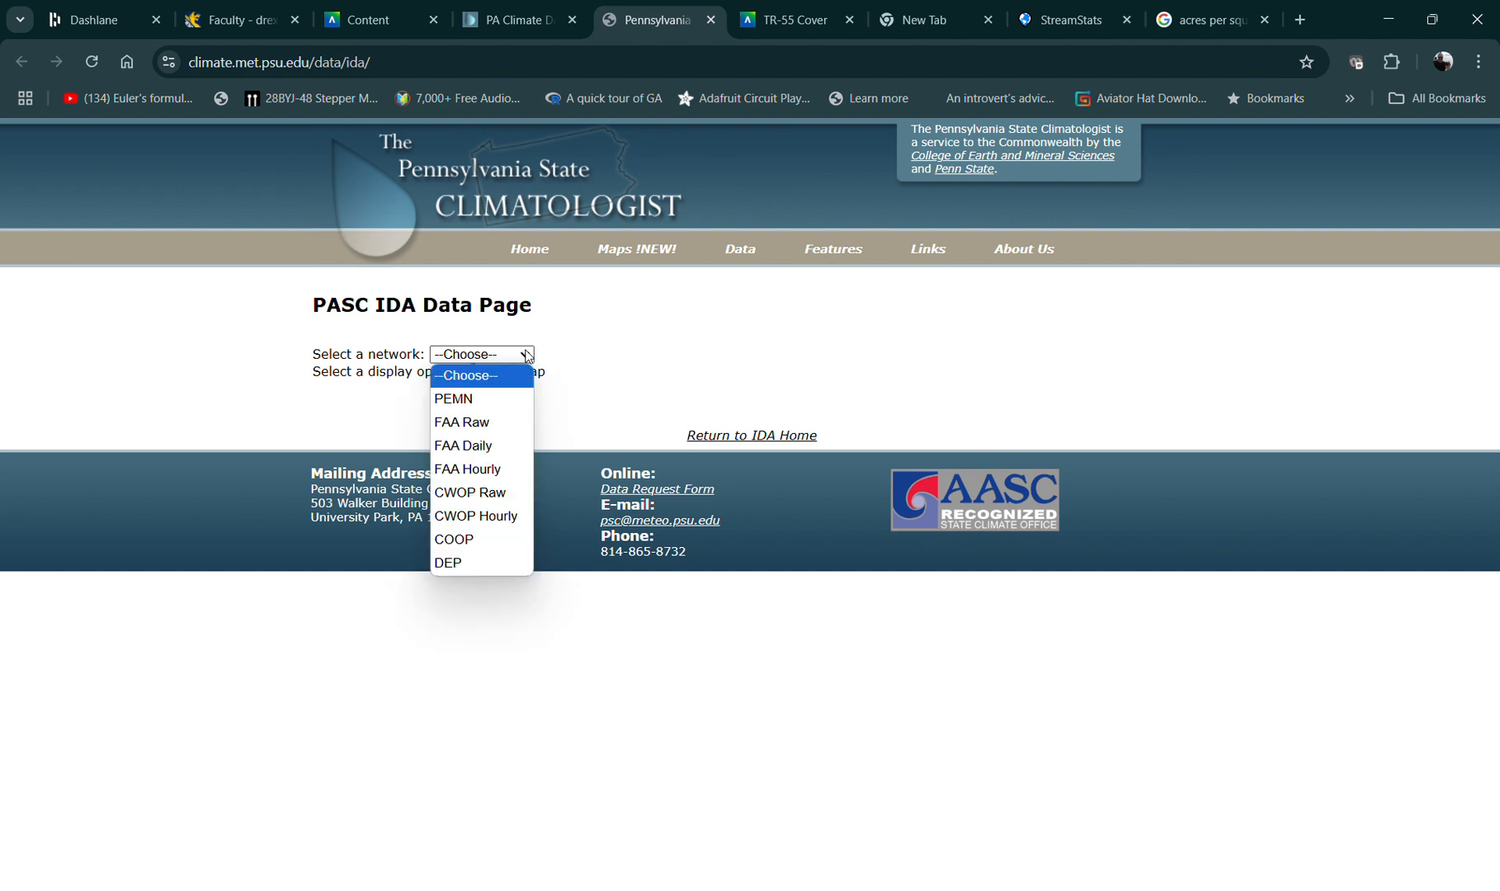
click(480, 447)
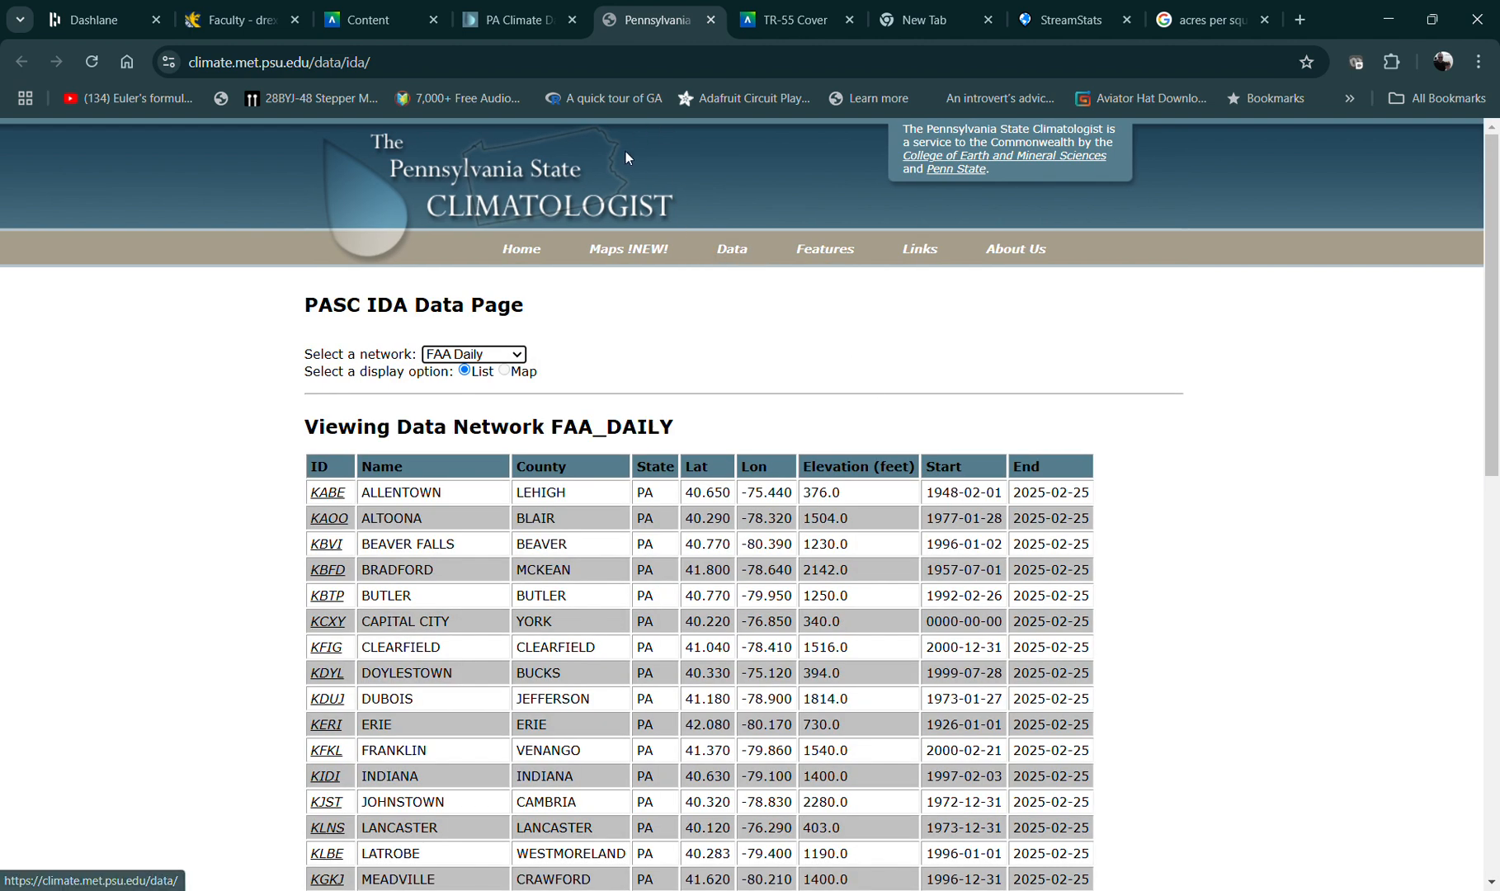
Check the rainfall data requirement in the TR-55 Stormwater Quality Assignment on the course page
click(384, 22)
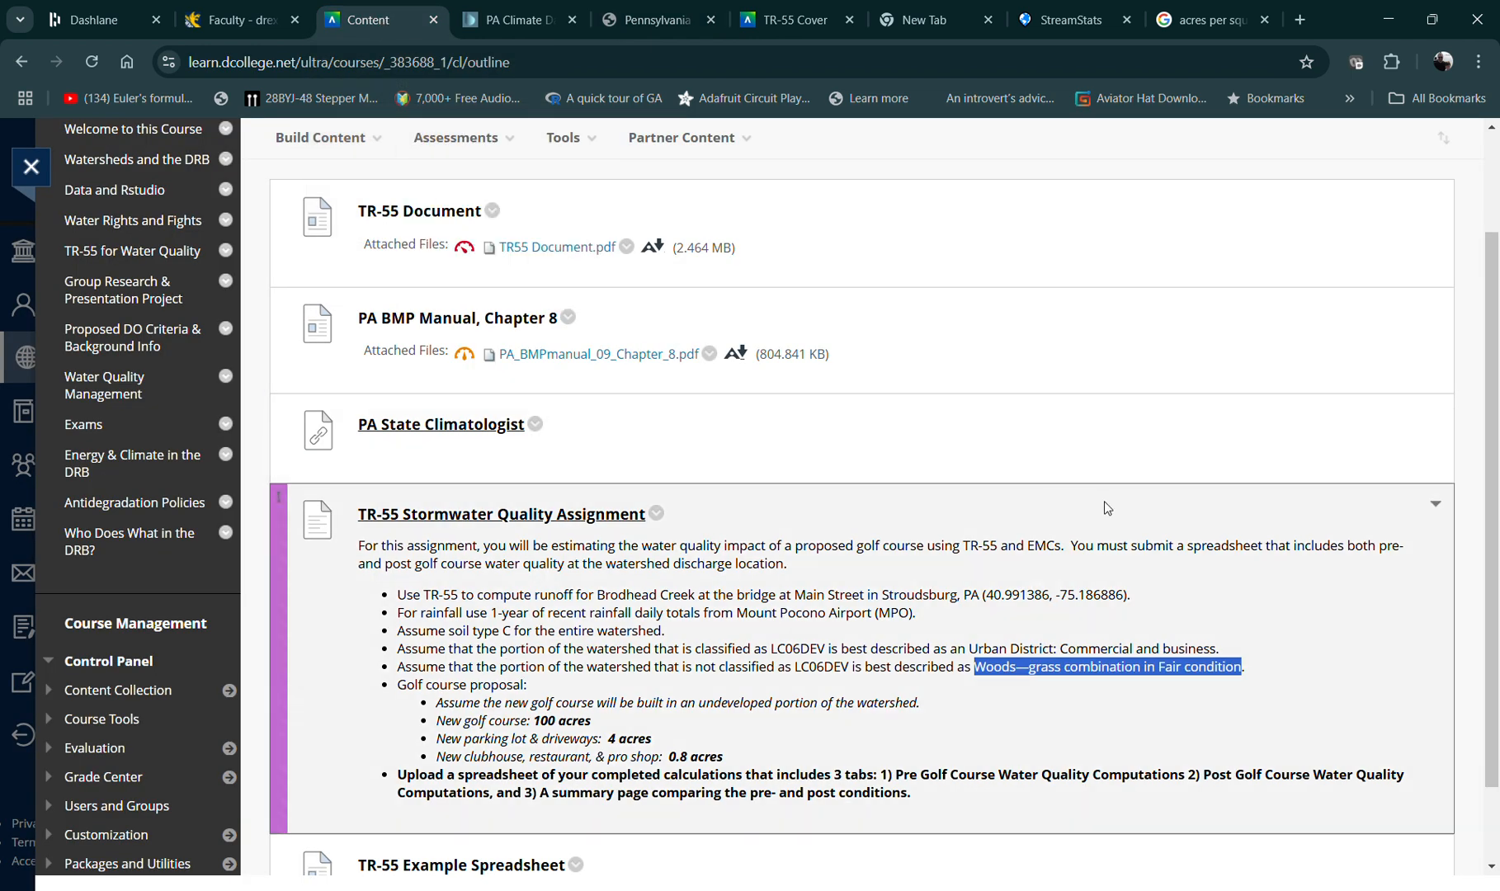
scroll(1107, 506, down, 1)
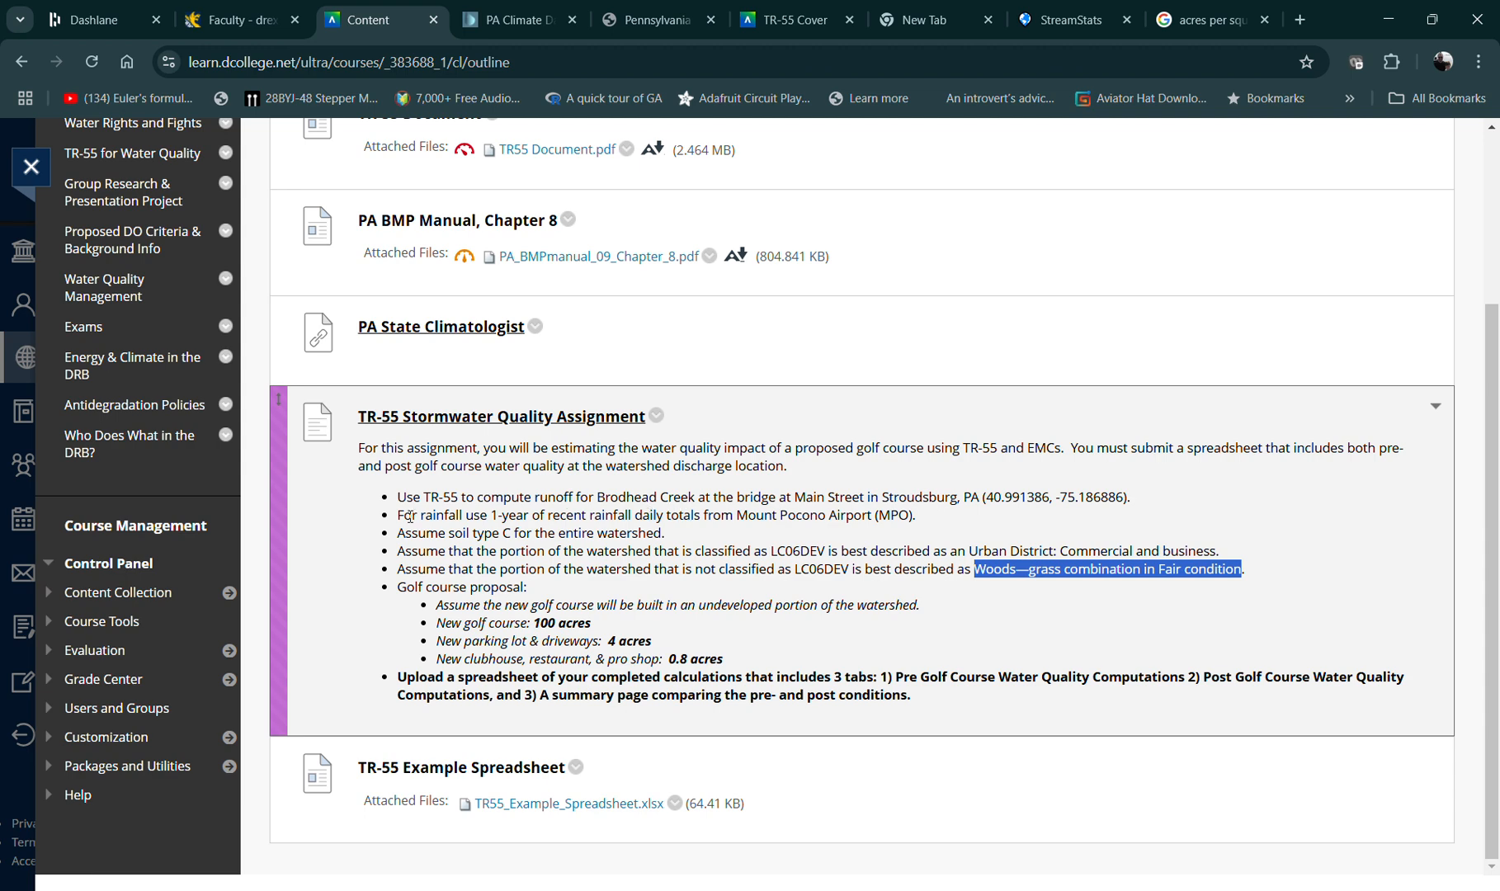
drag(400, 515, 918, 518)
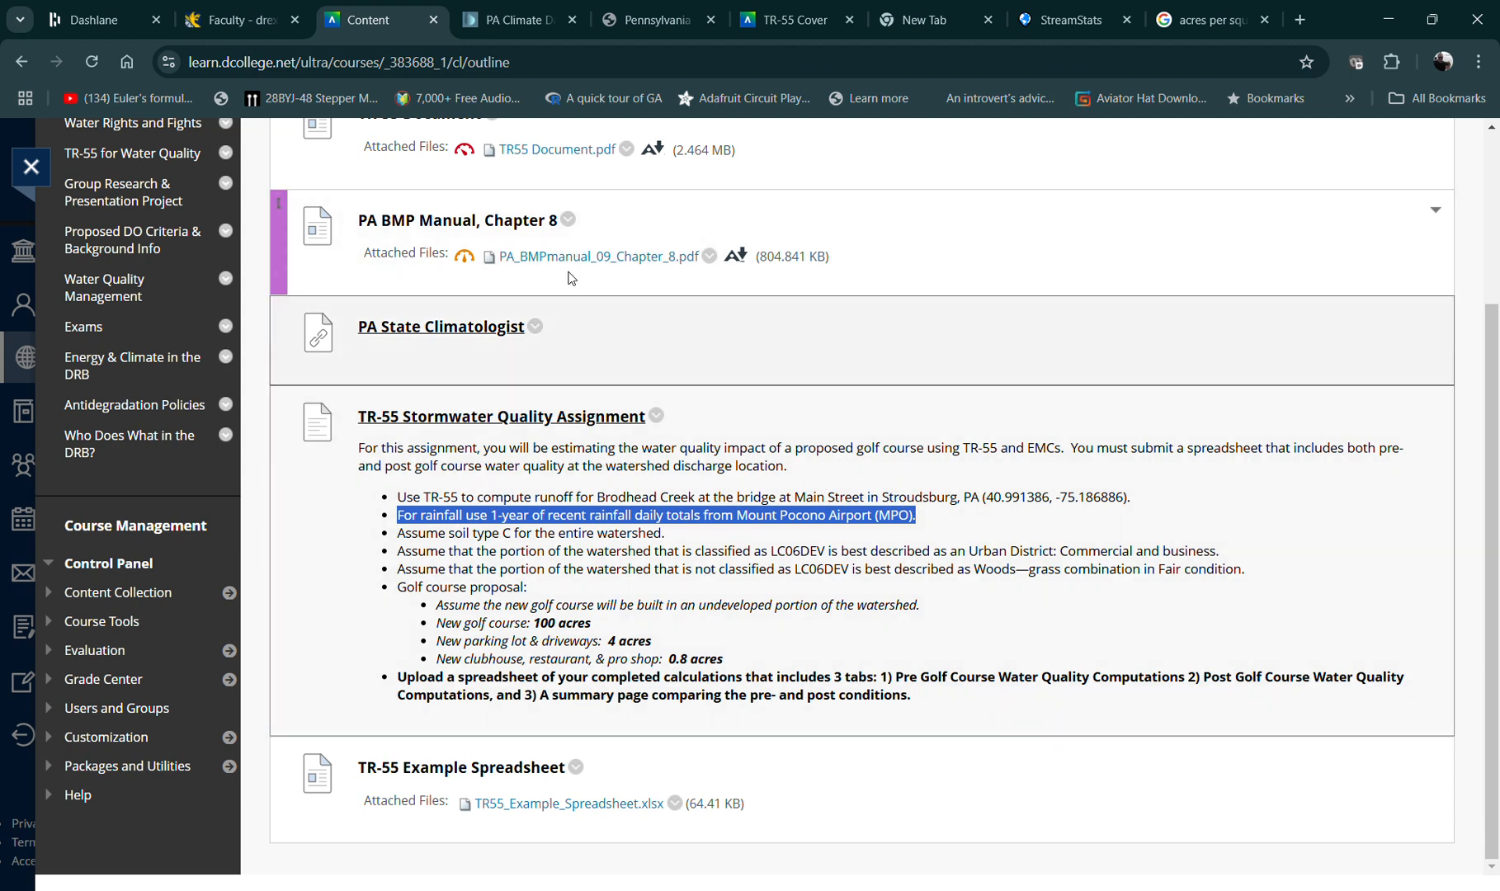
Return to the FAA Daily station list and open the Mount Pocono station, KMPO
click(525, 23)
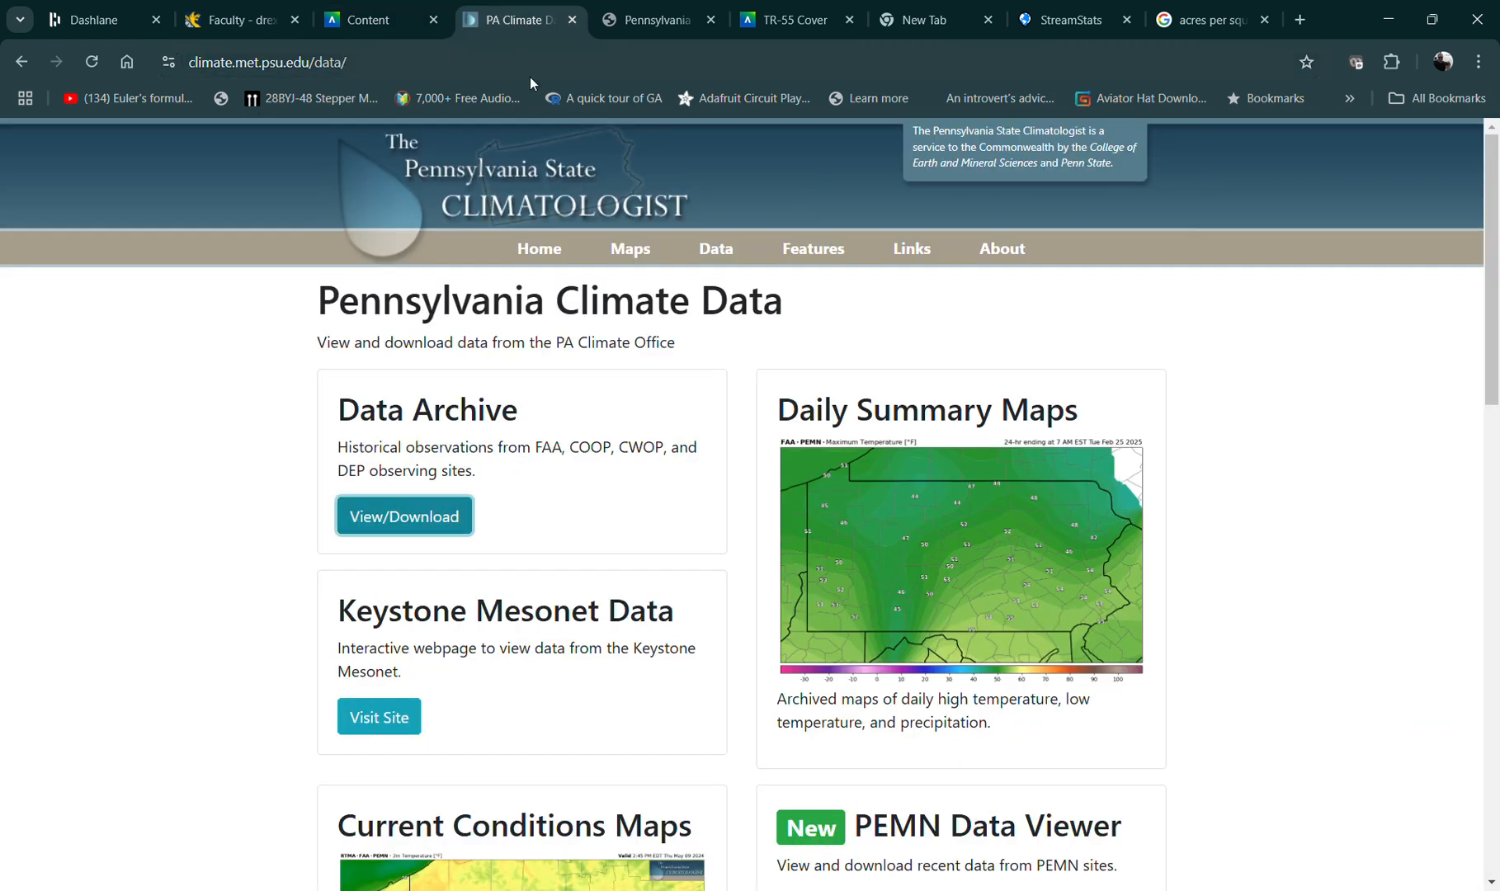
click(615, 28)
scroll(1173, 439, down, 1)
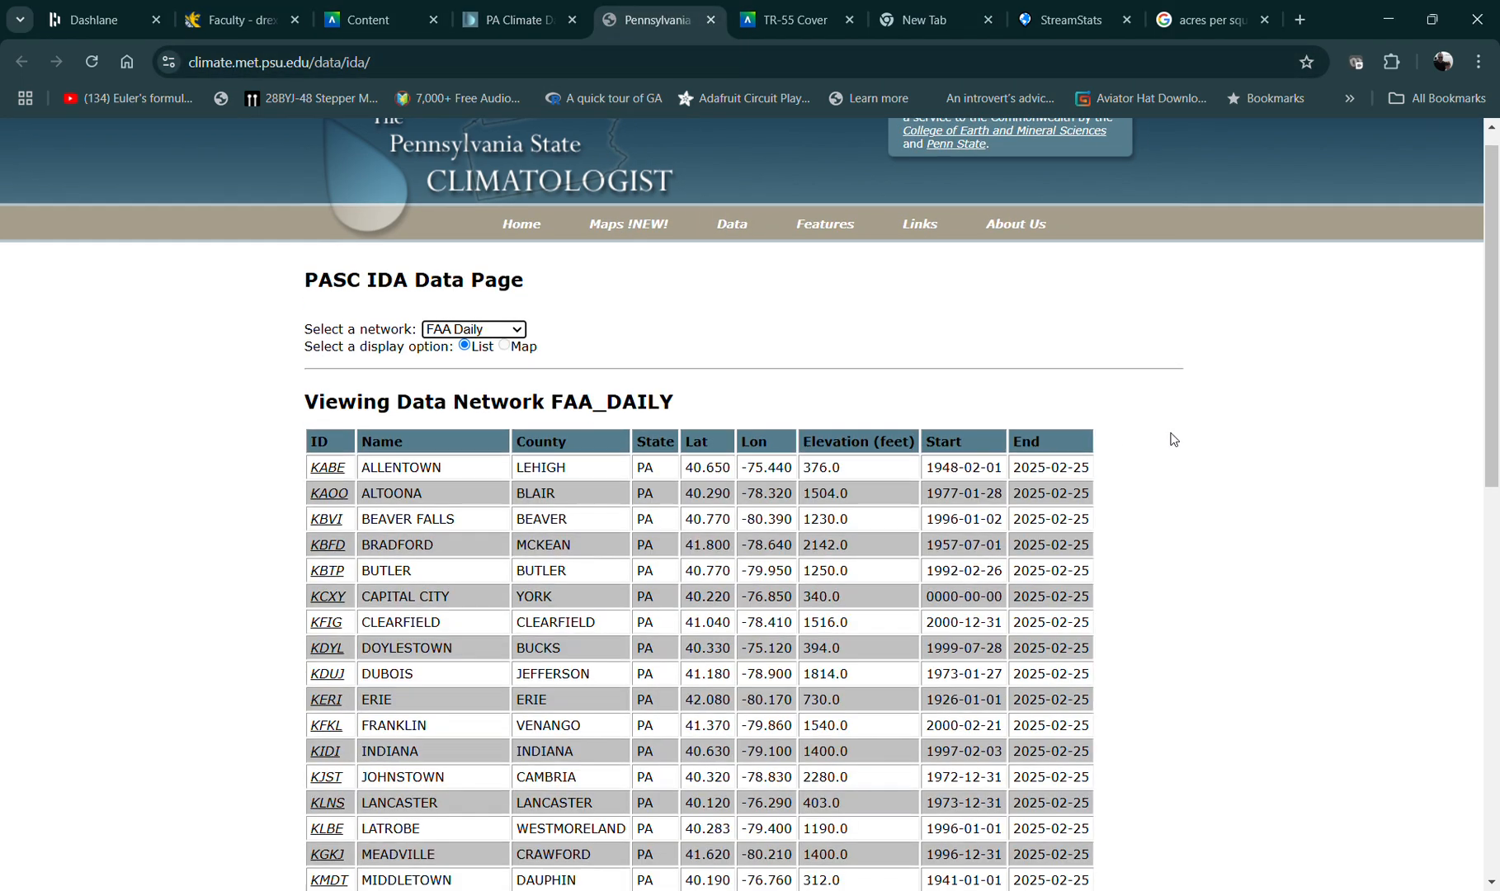
scroll(1173, 439, down, 6)
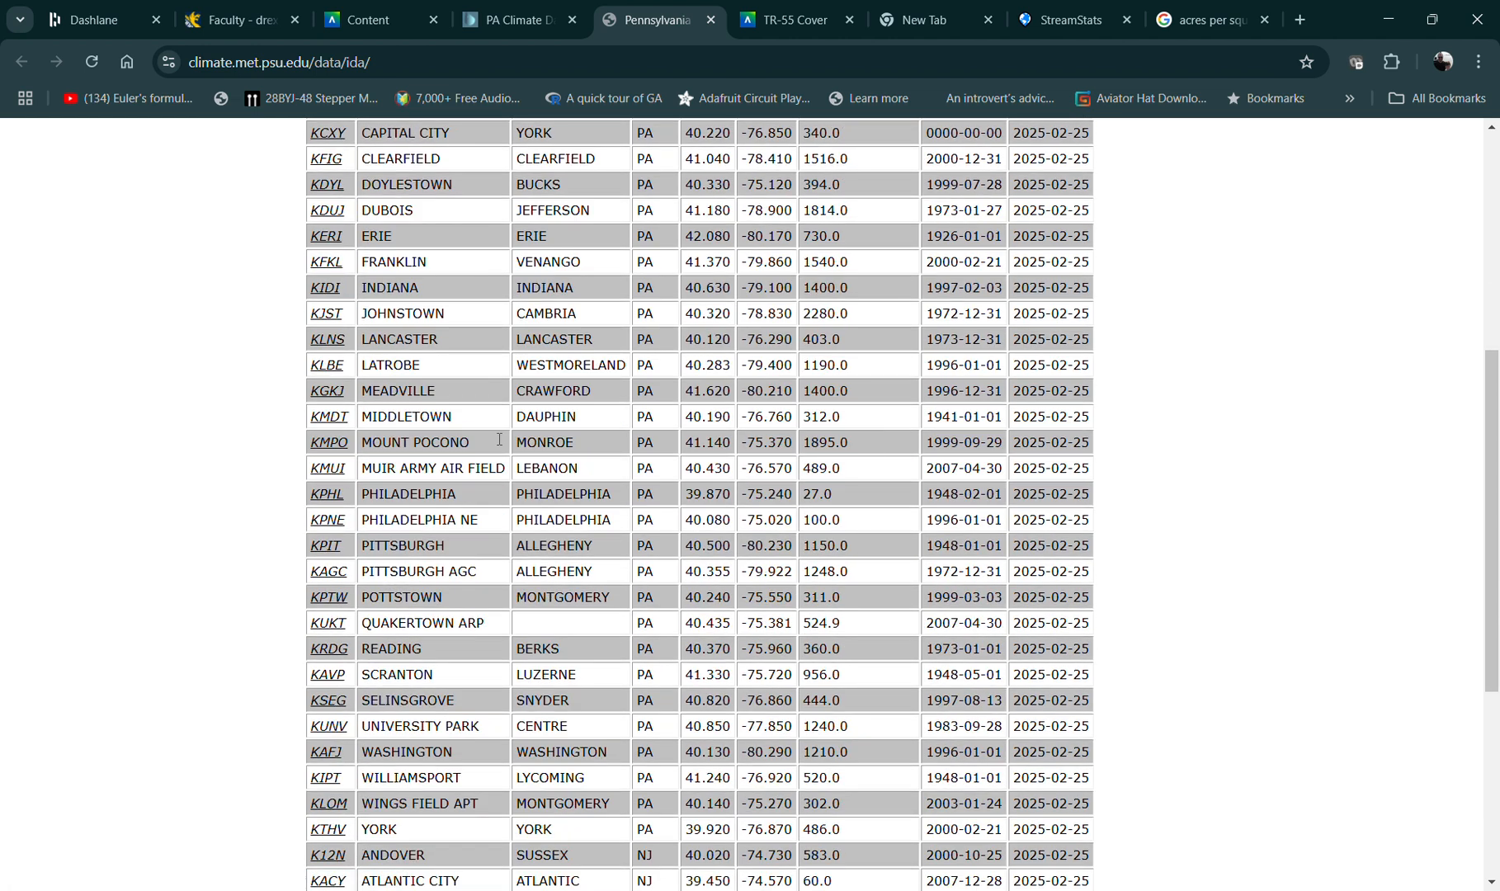
click(327, 444)
Set the data selection's start date to 2023-01-01 and its end date to 2023-12-31
scroll(903, 483, down, 3)
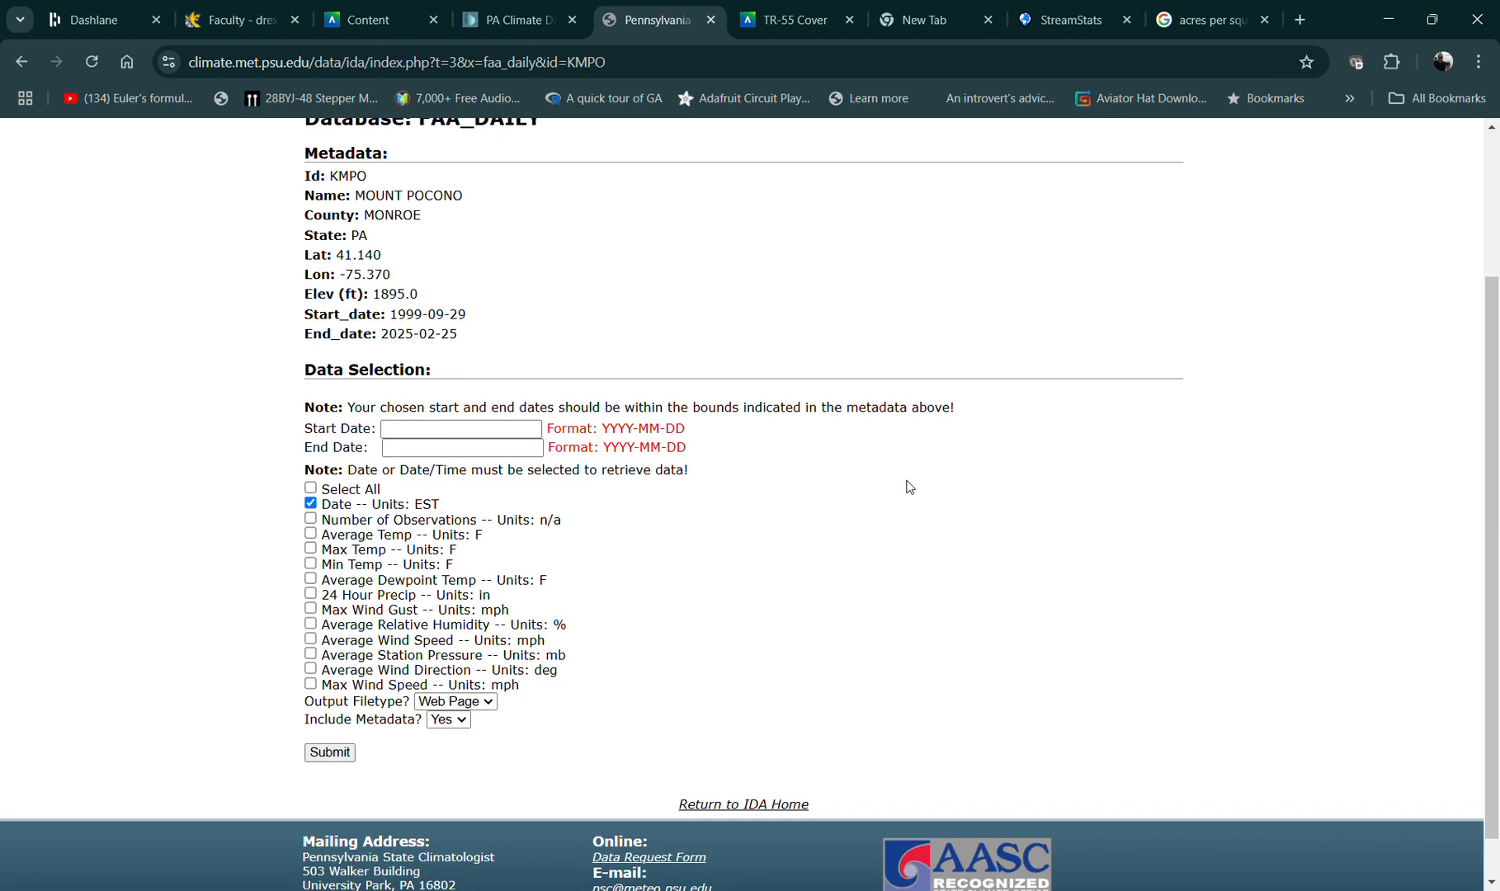
click(437, 430)
text(01-01)
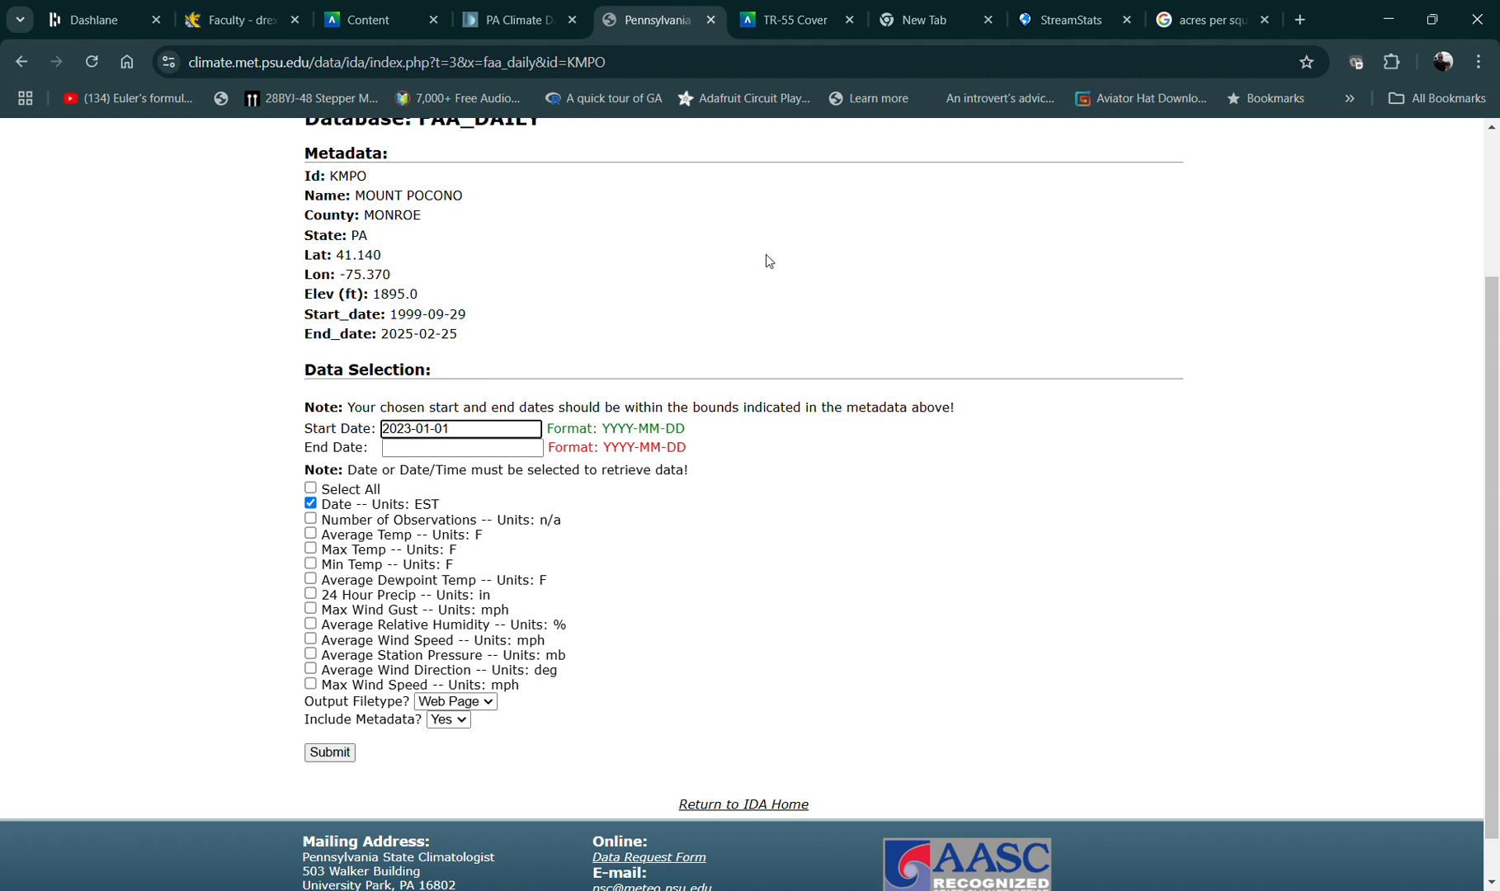
click(463, 450)
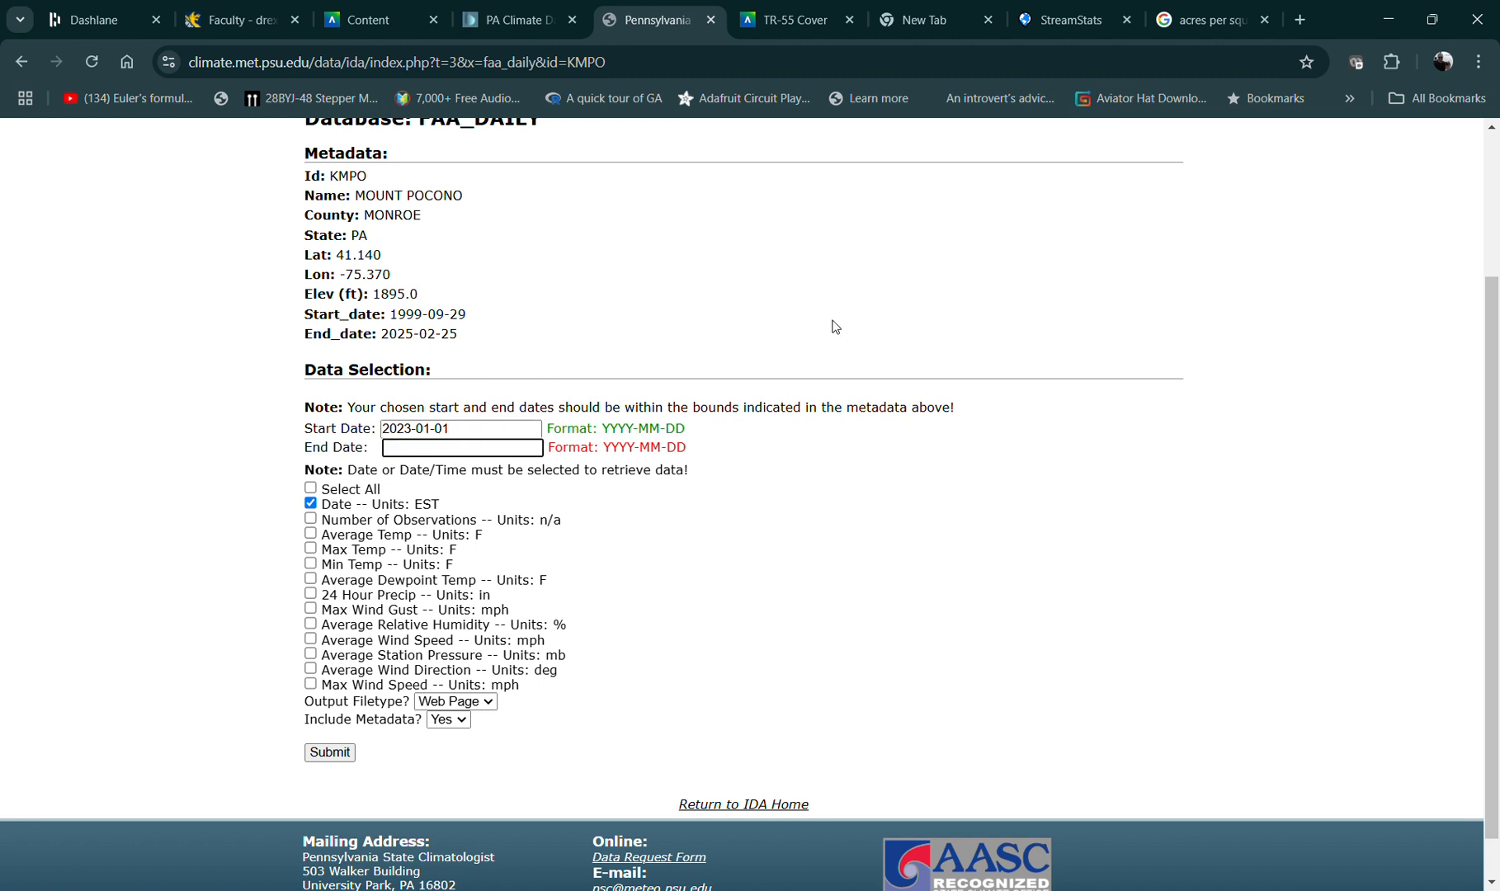
text(2023-12-31)
Include 24 Hour Precip in the selection and download it as a CSV file without metadata
click(311, 595)
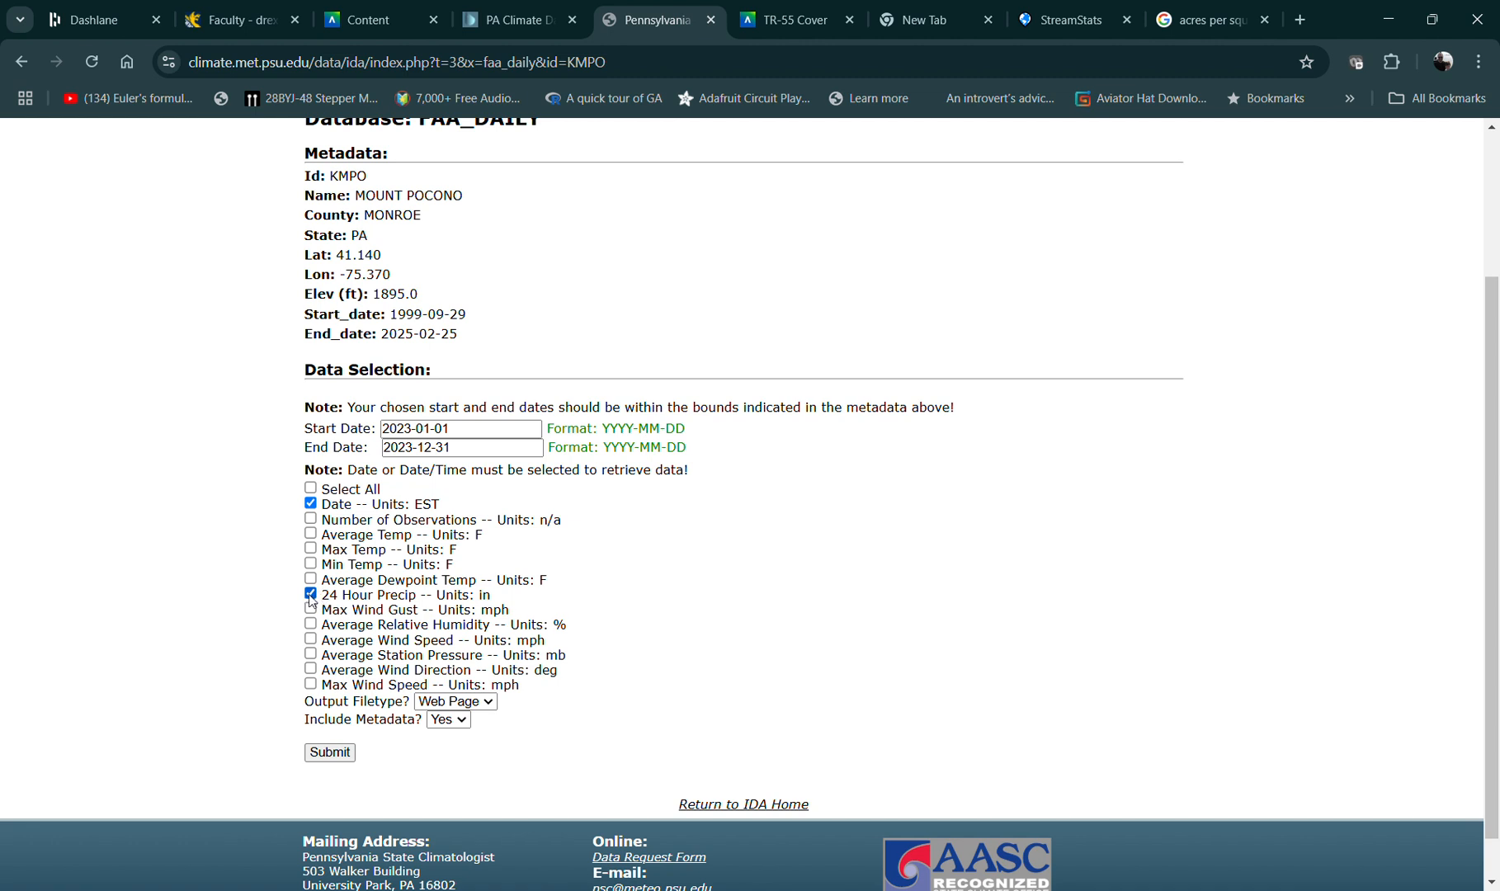
click(483, 702)
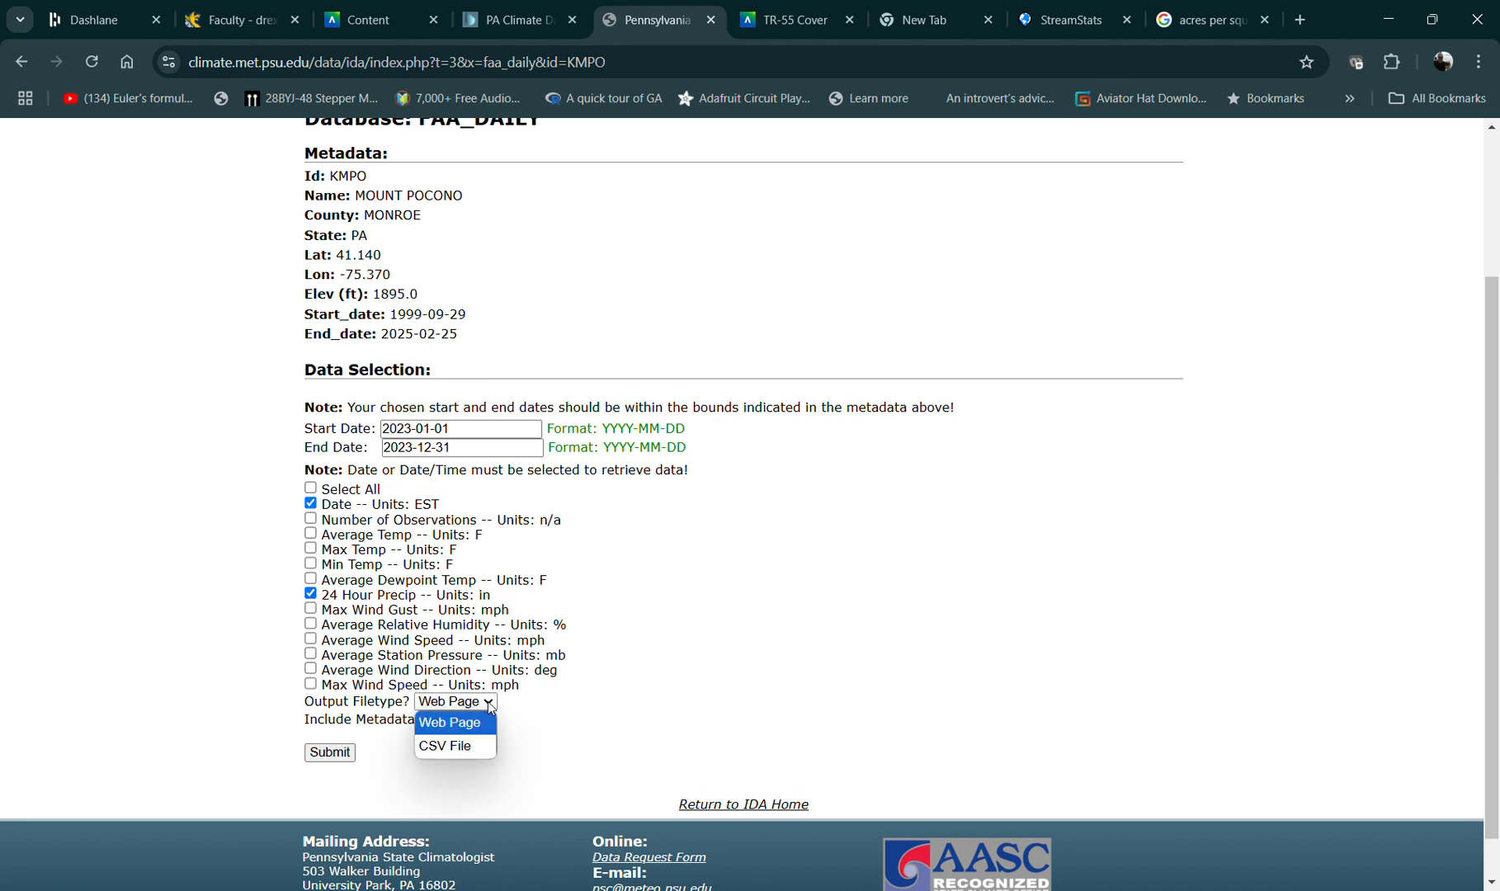
click(464, 747)
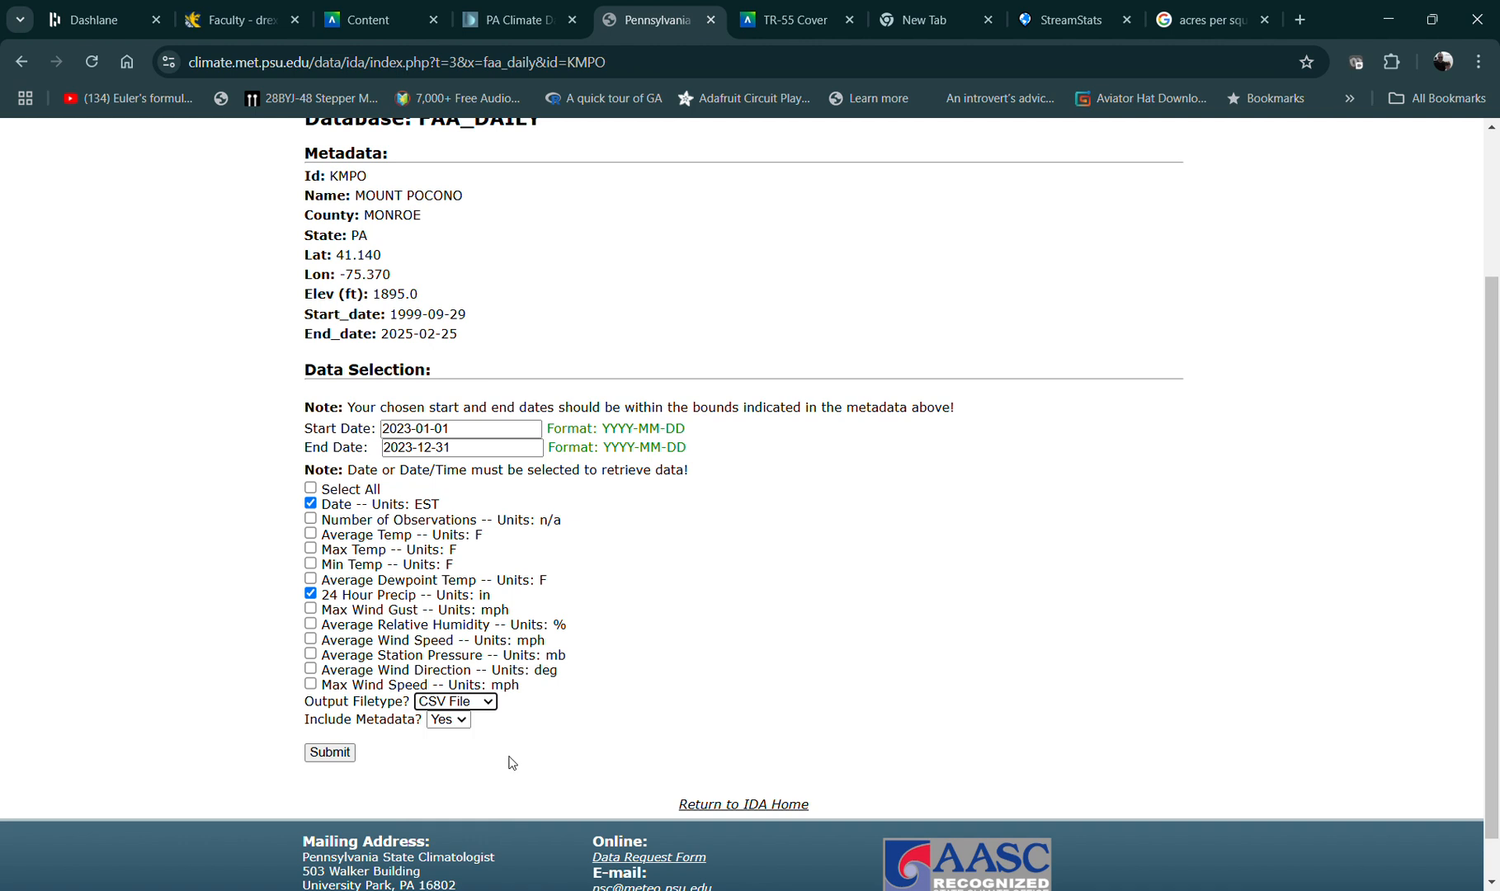
click(467, 721)
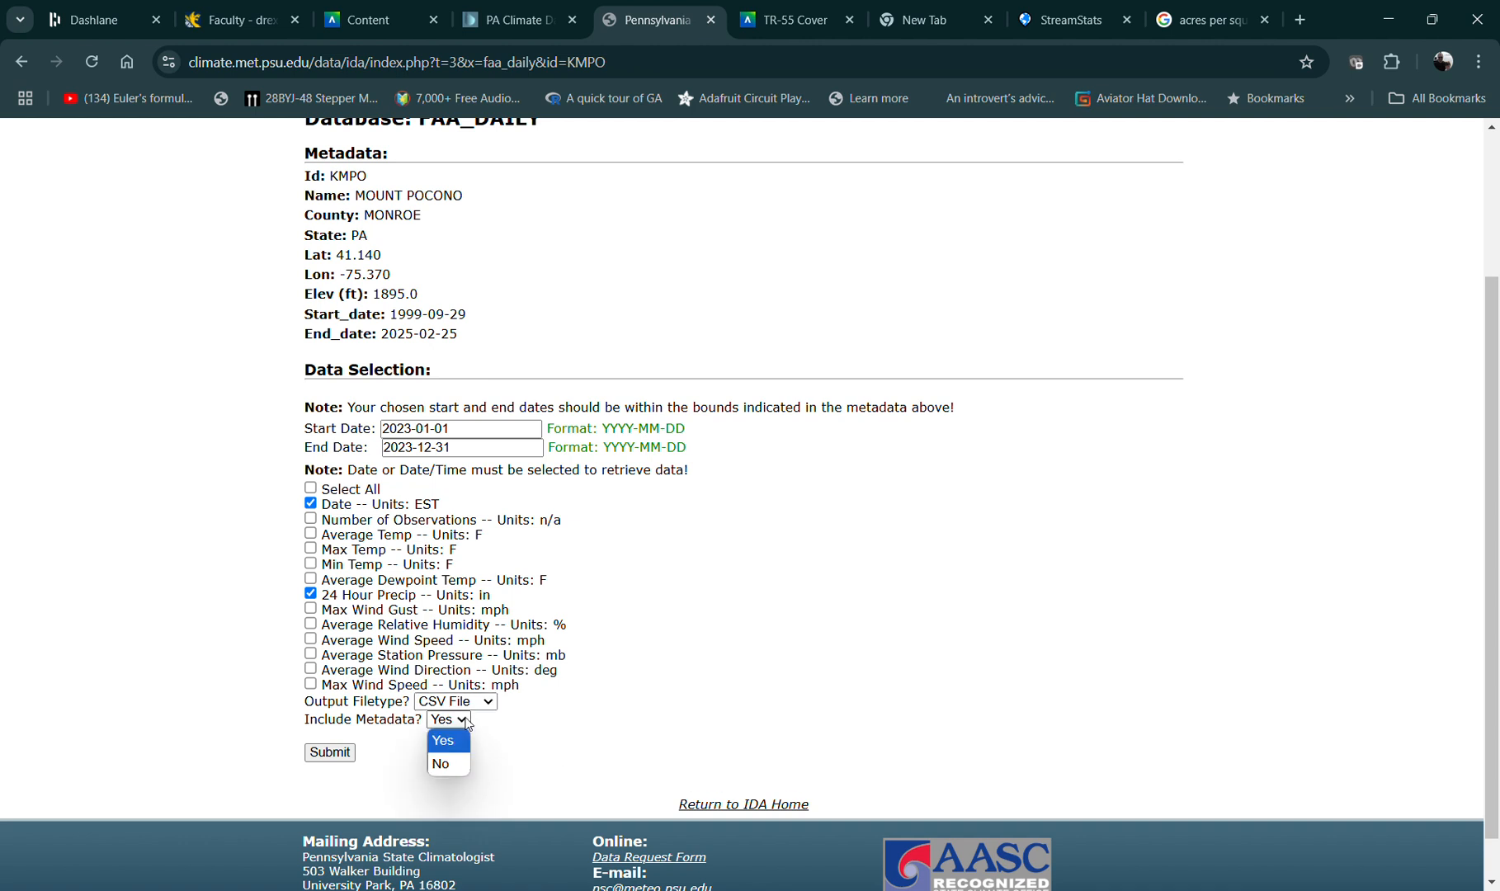
click(446, 767)
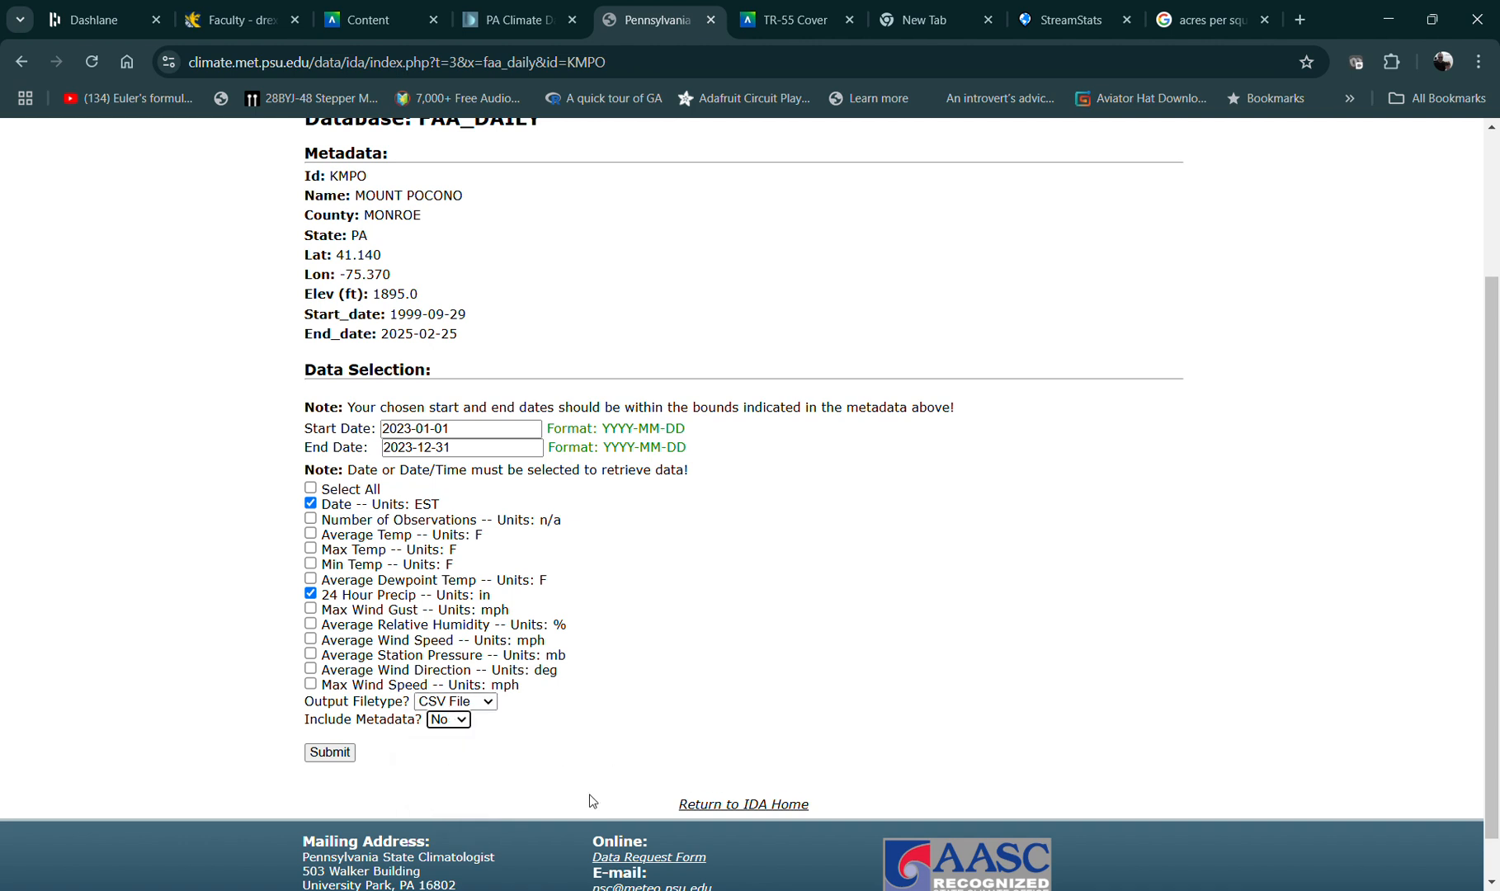
click(336, 758)
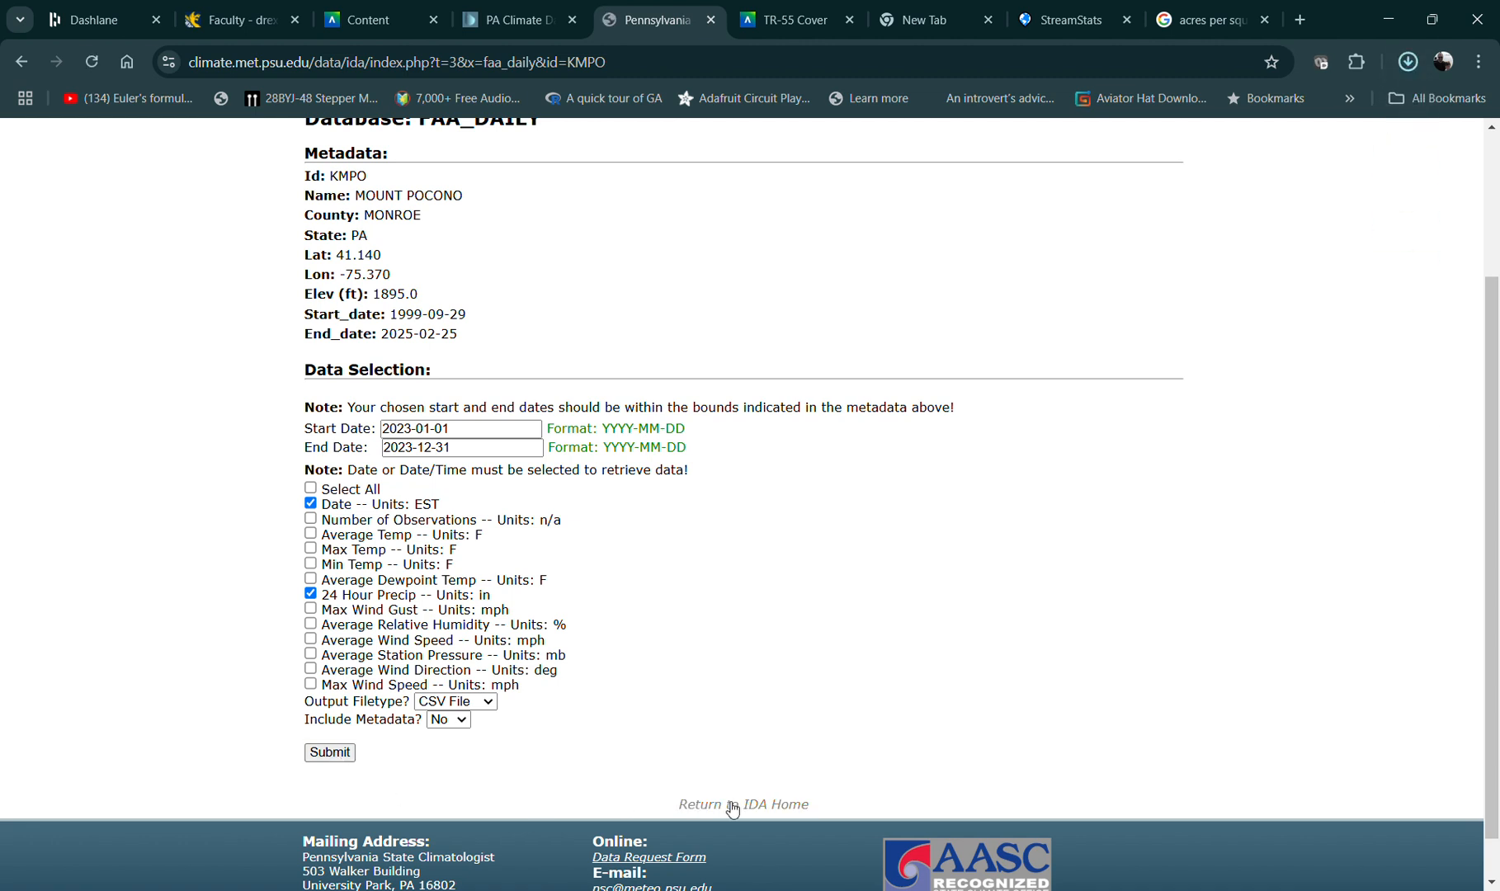
Open the downloaded KMPO daily CSV file in Excel and widen column A to fit the full dates
mouse_move(1240, 108)
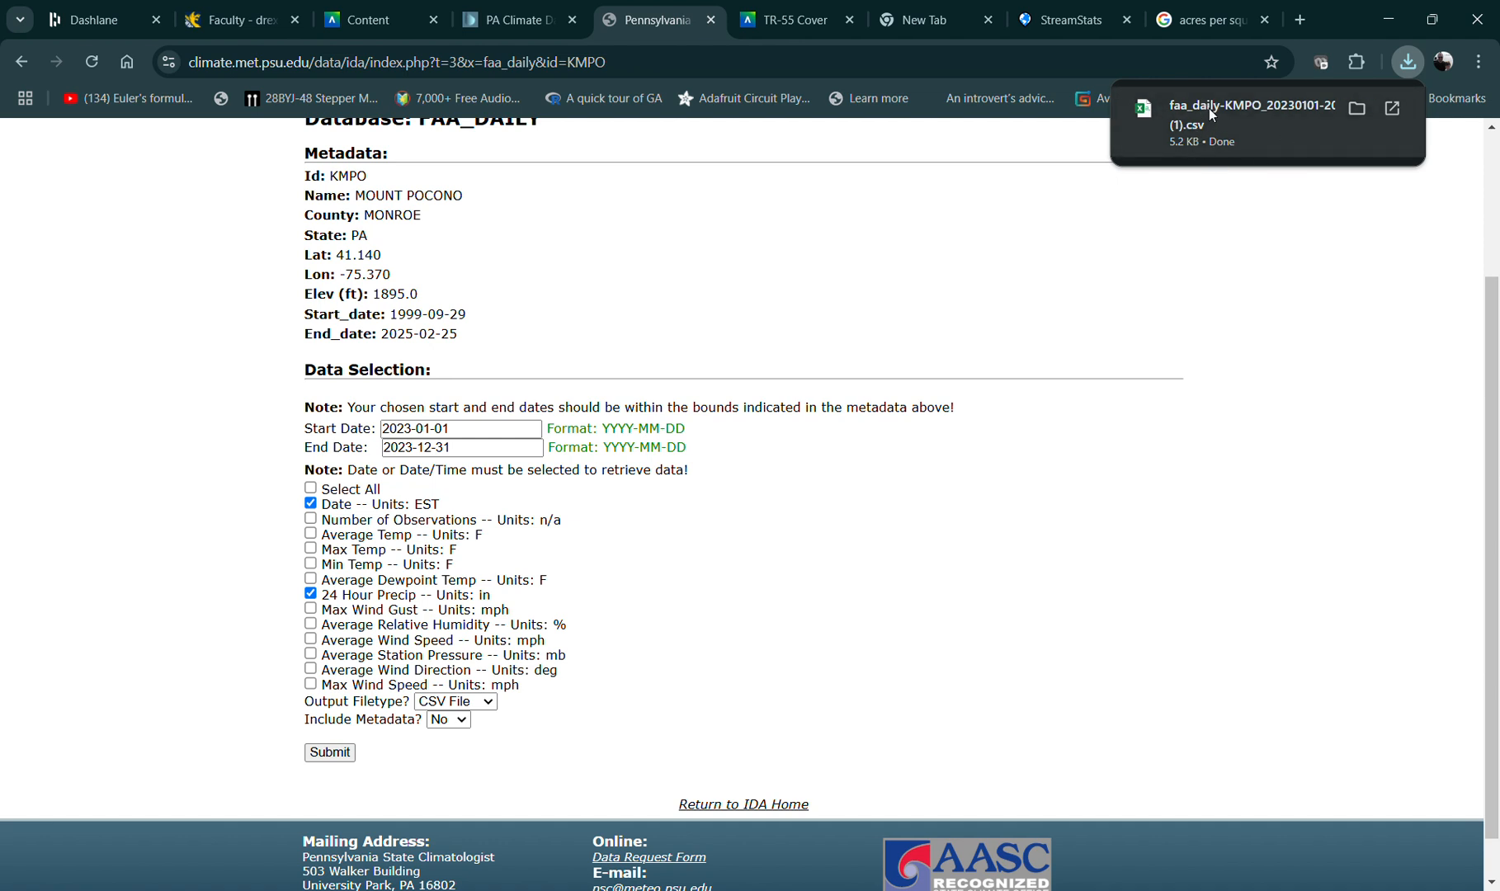
click(1257, 108)
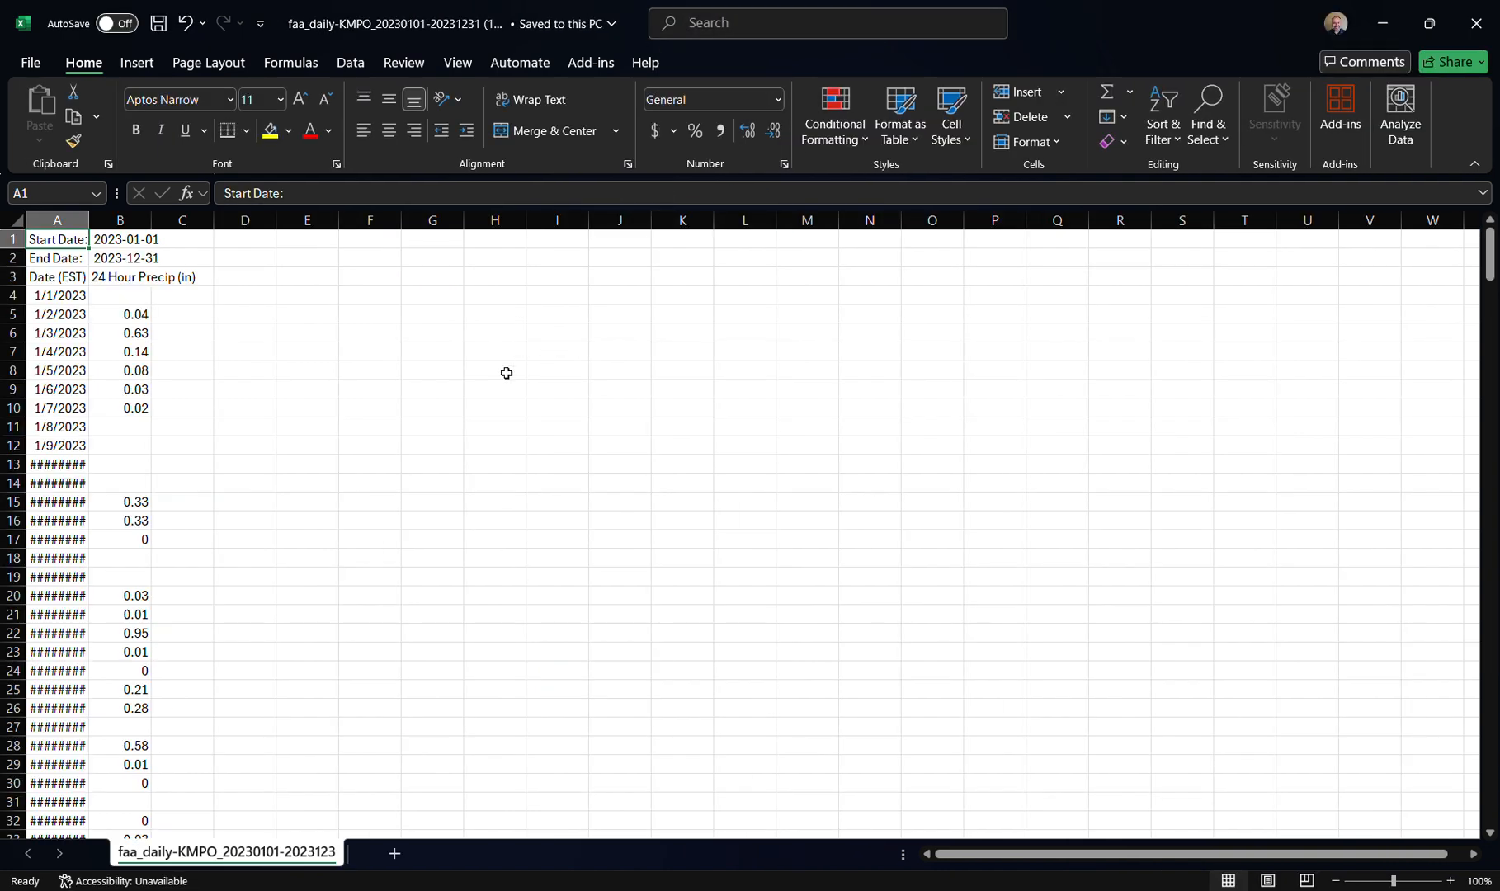
drag(88, 220, 155, 219)
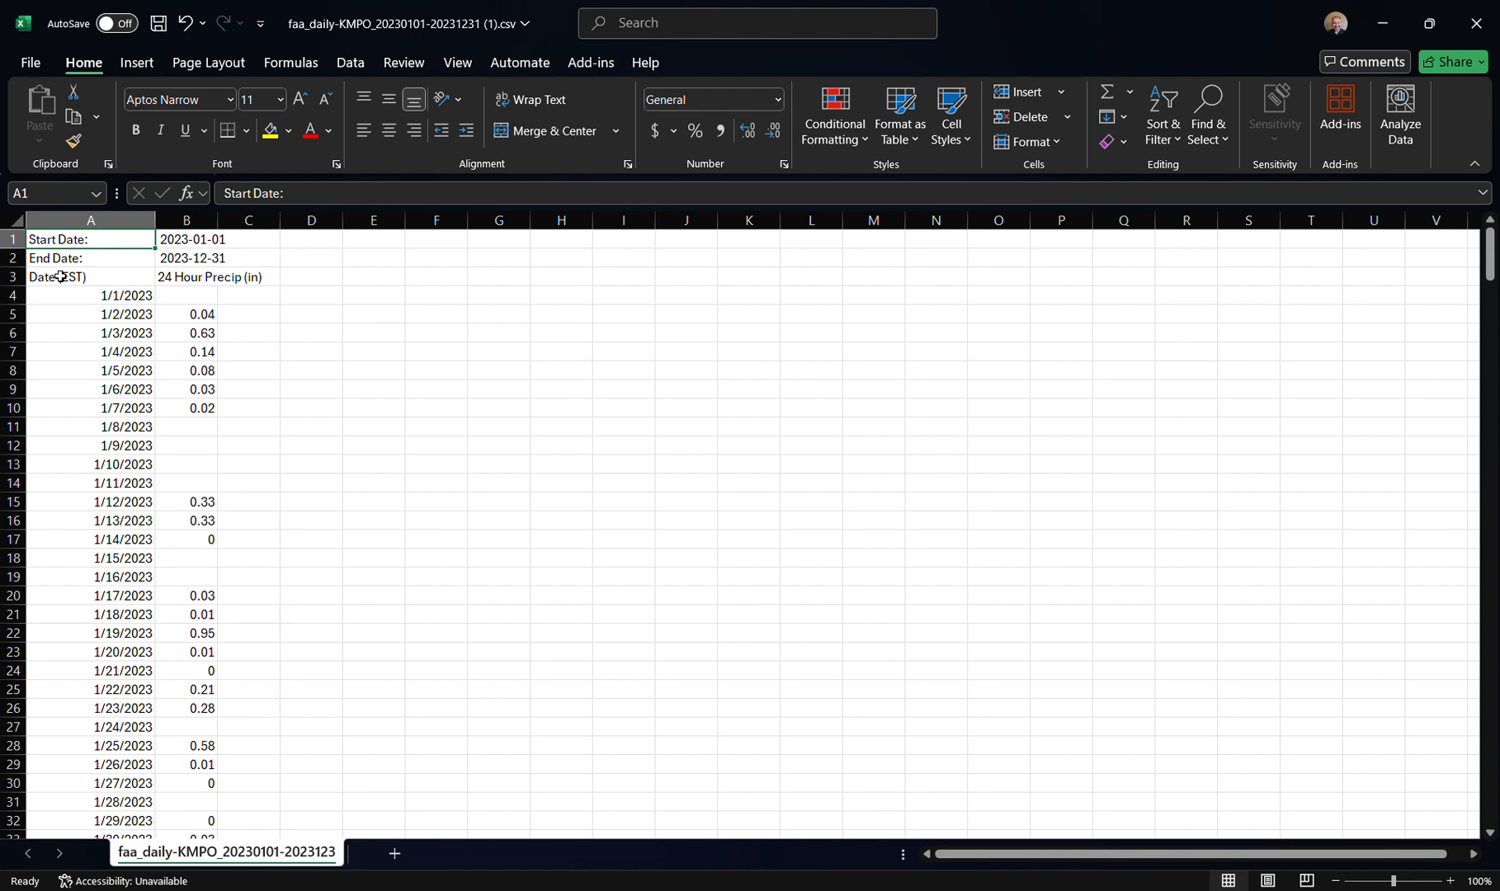
Copy the date and 24-hour precipitation table, from the header in A3 through 12/31/2023
click(130, 283)
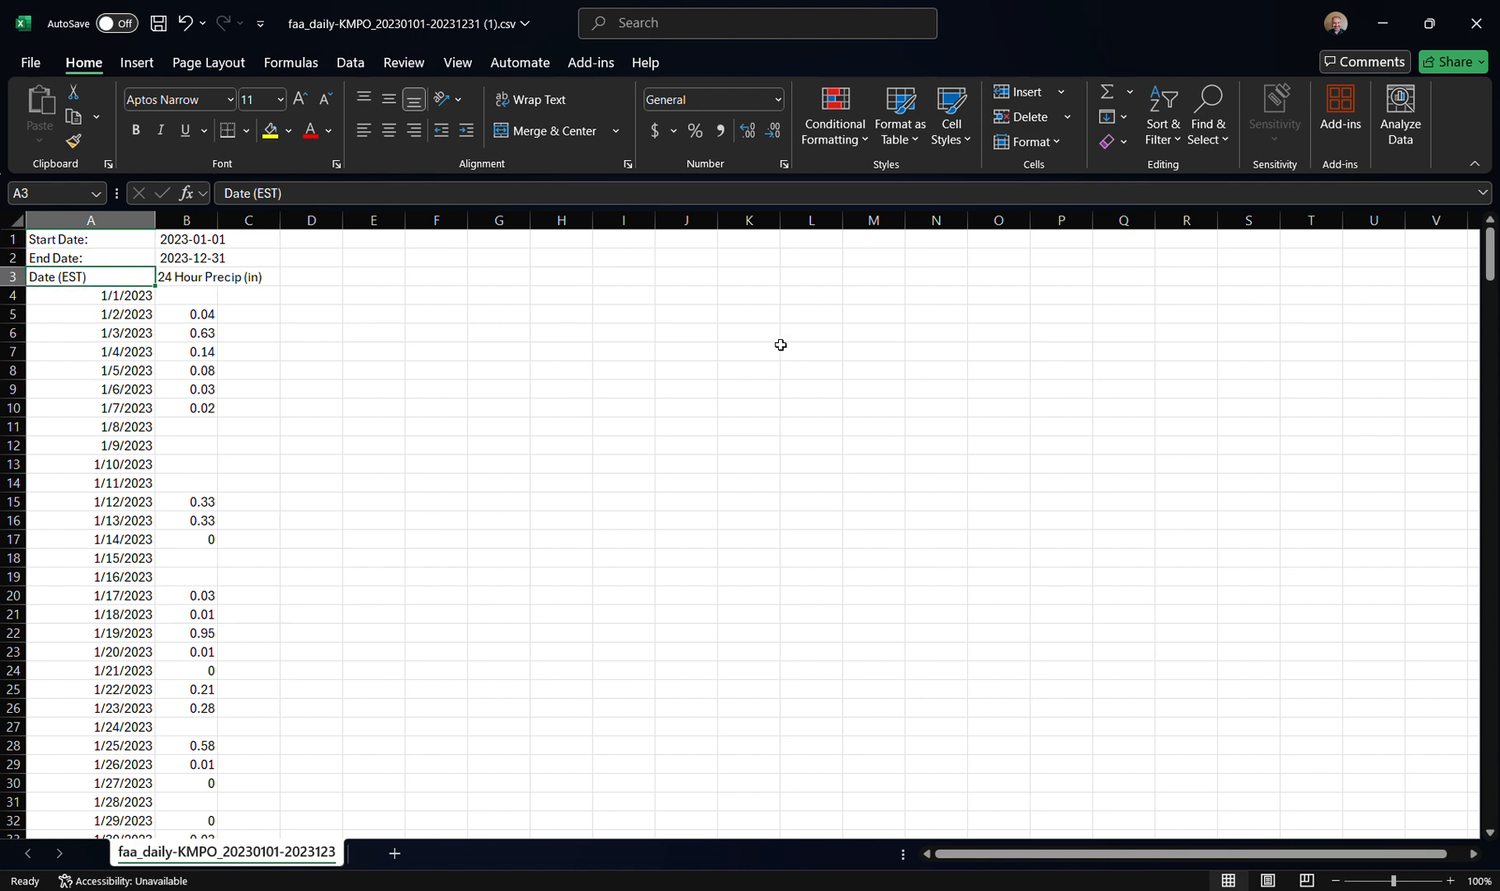
key(ctrl+shift+Right)
key(ctrl+shift+Down)
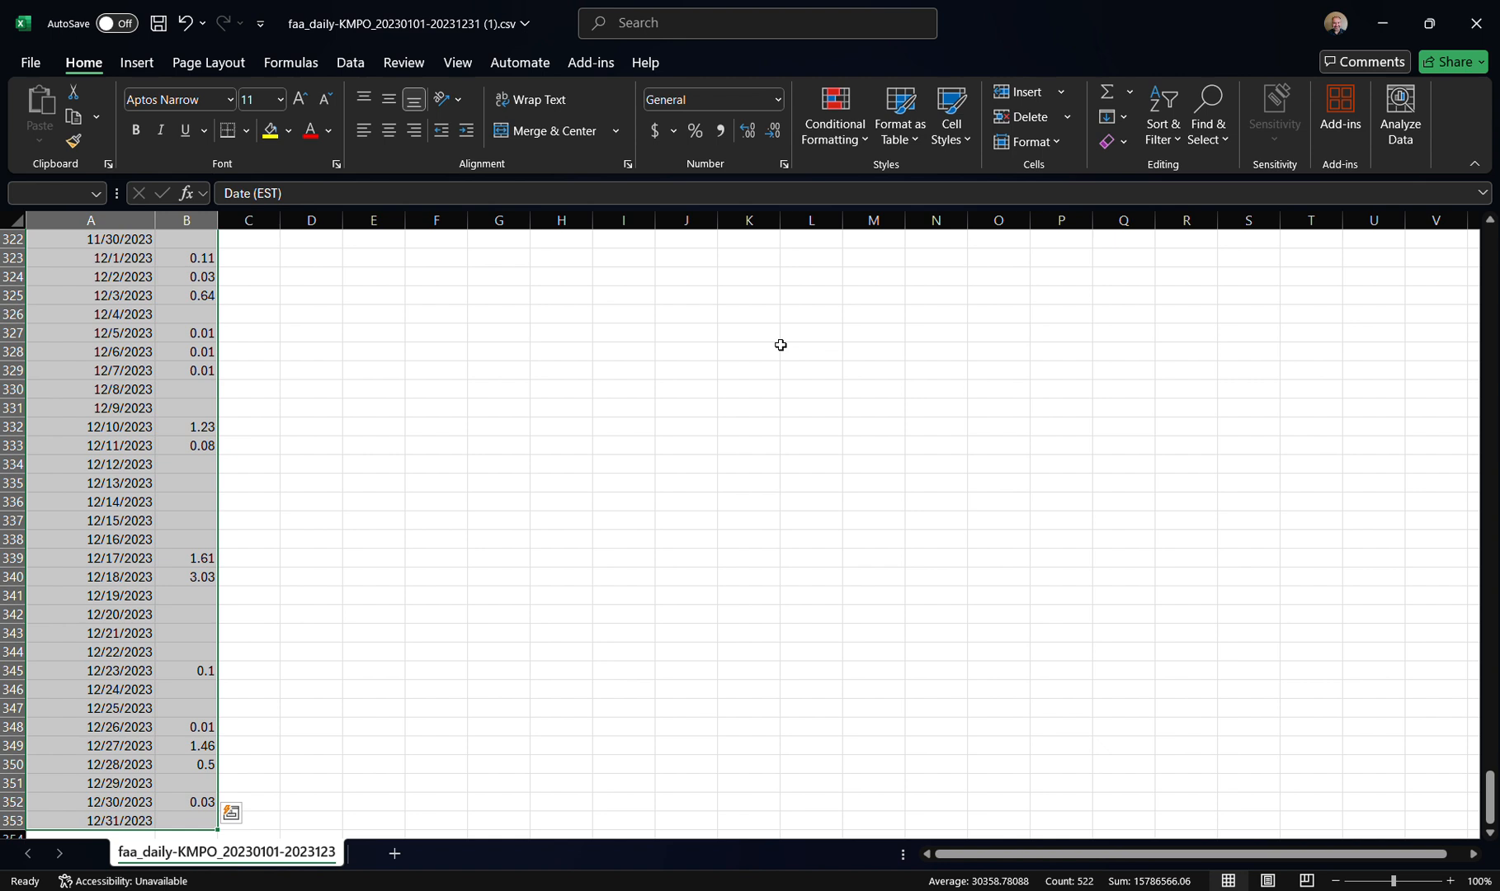
click(73, 116)
key(ctrl+BackSpace)
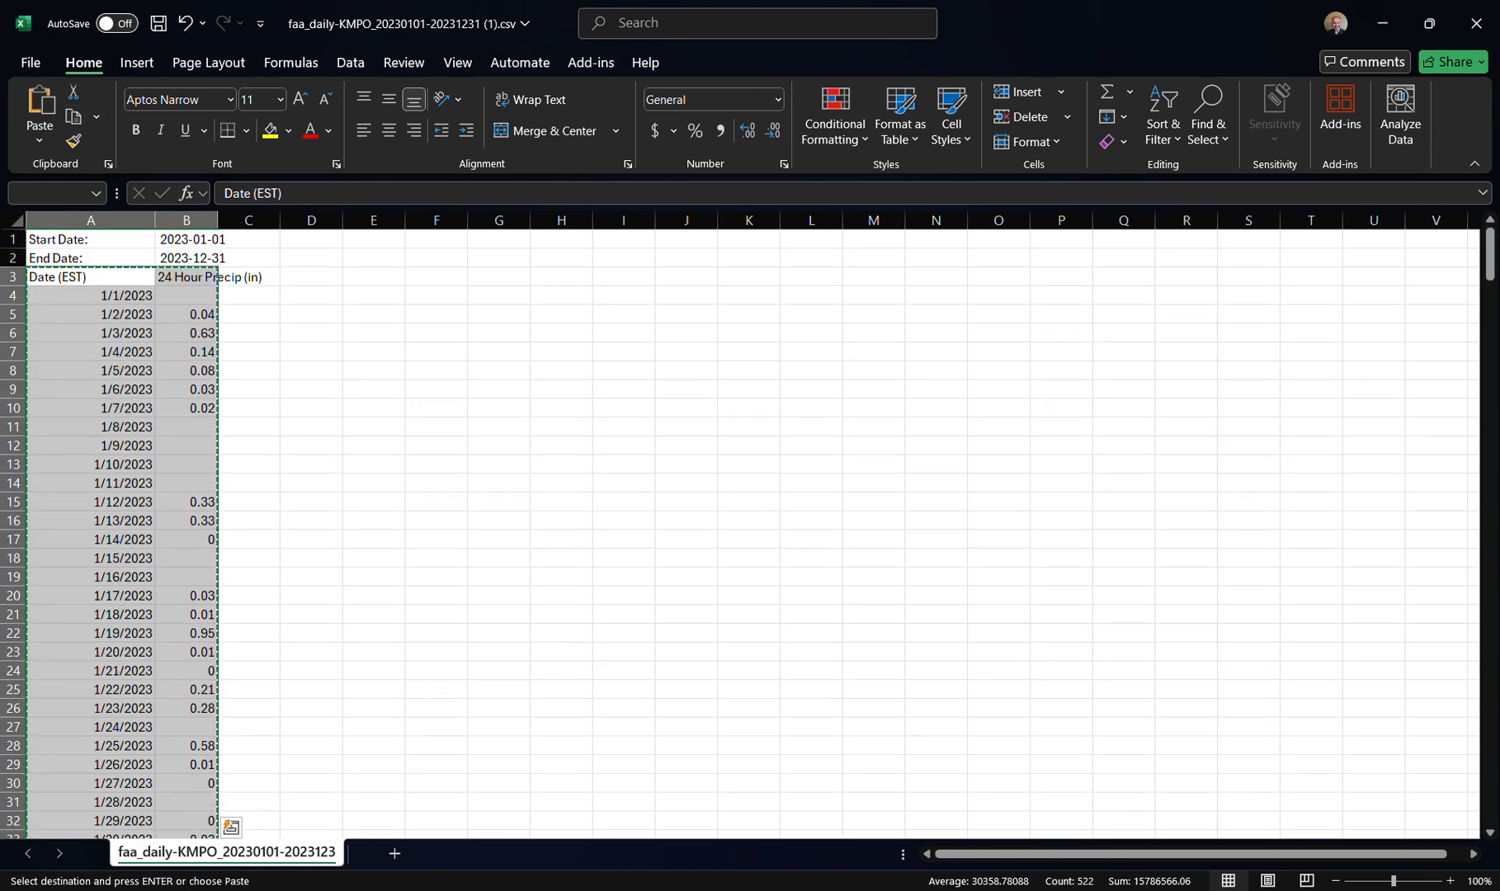
Switch to the Book1 workbook and paste the rainfall table starting in cell A19
mouse_move(926, 885)
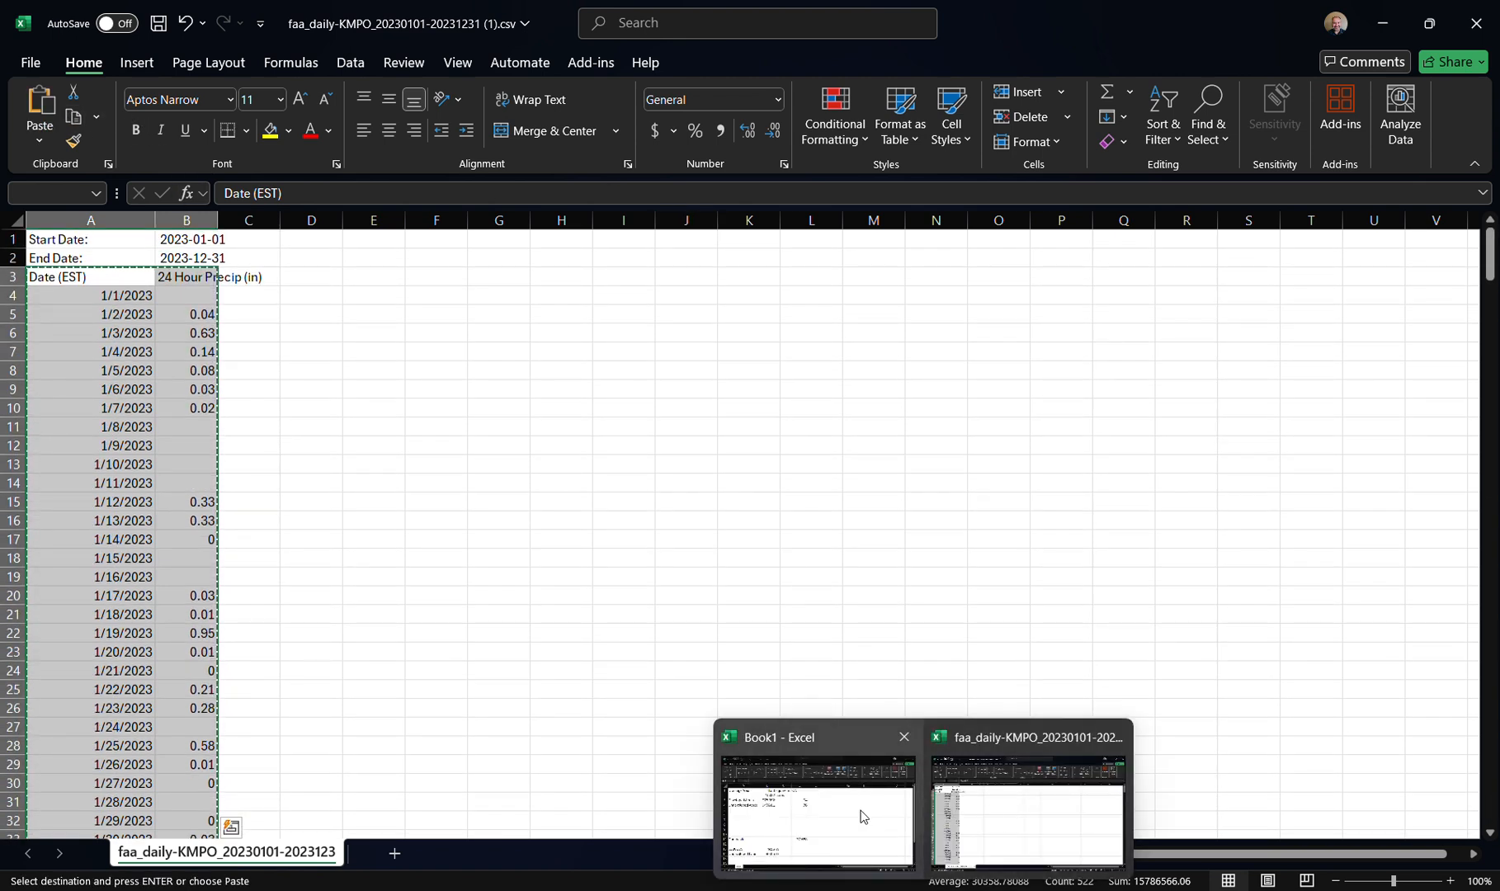
click(887, 760)
scroll(890, 608, down, 4)
scroll(890, 608, up, 3)
scroll(891, 603, down, 3)
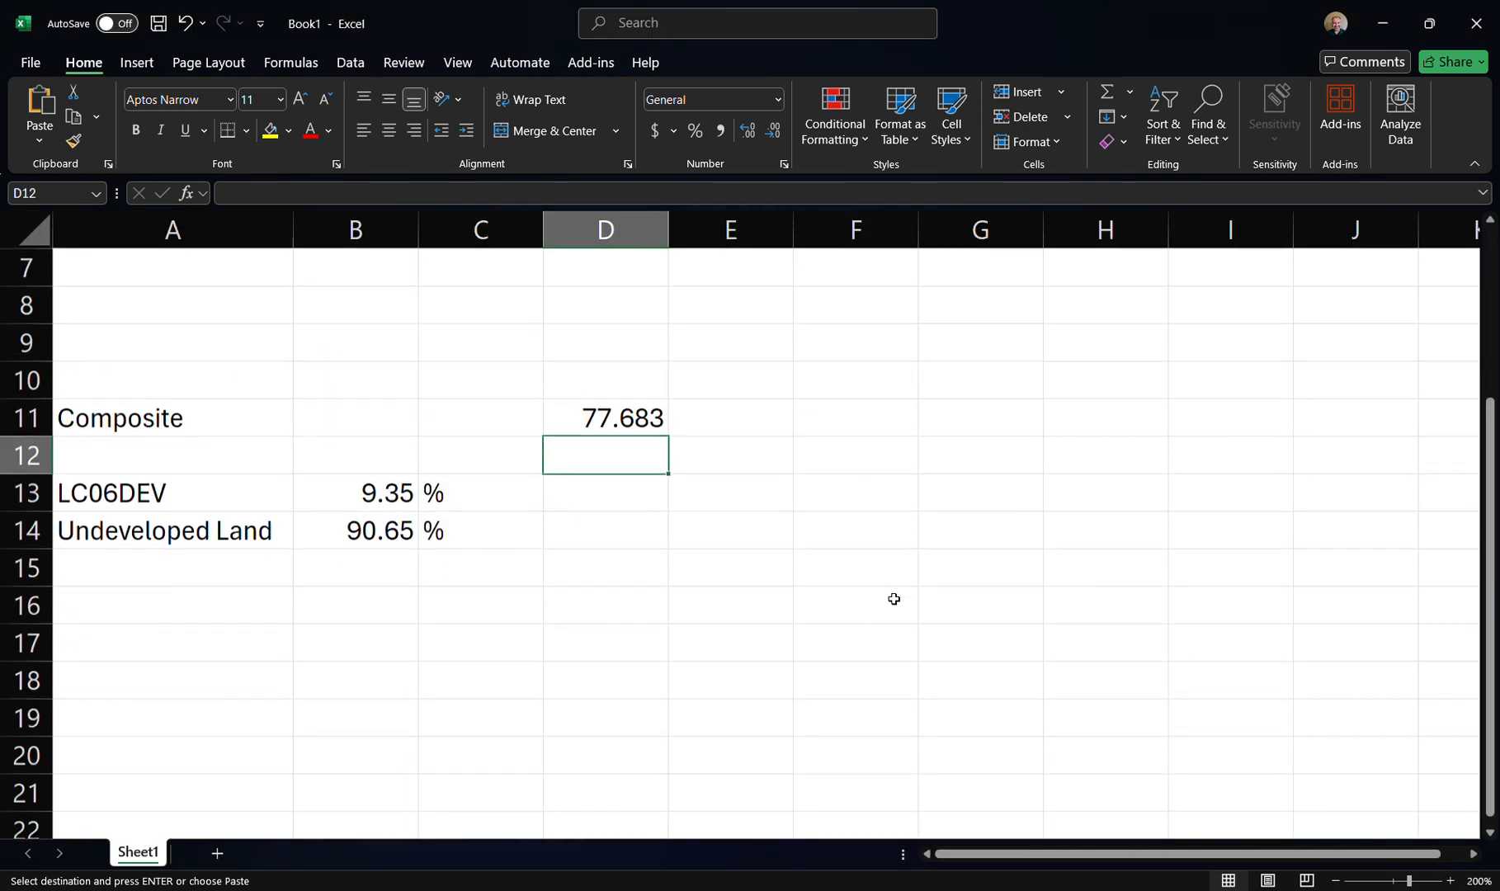
scroll(894, 599, up, 1)
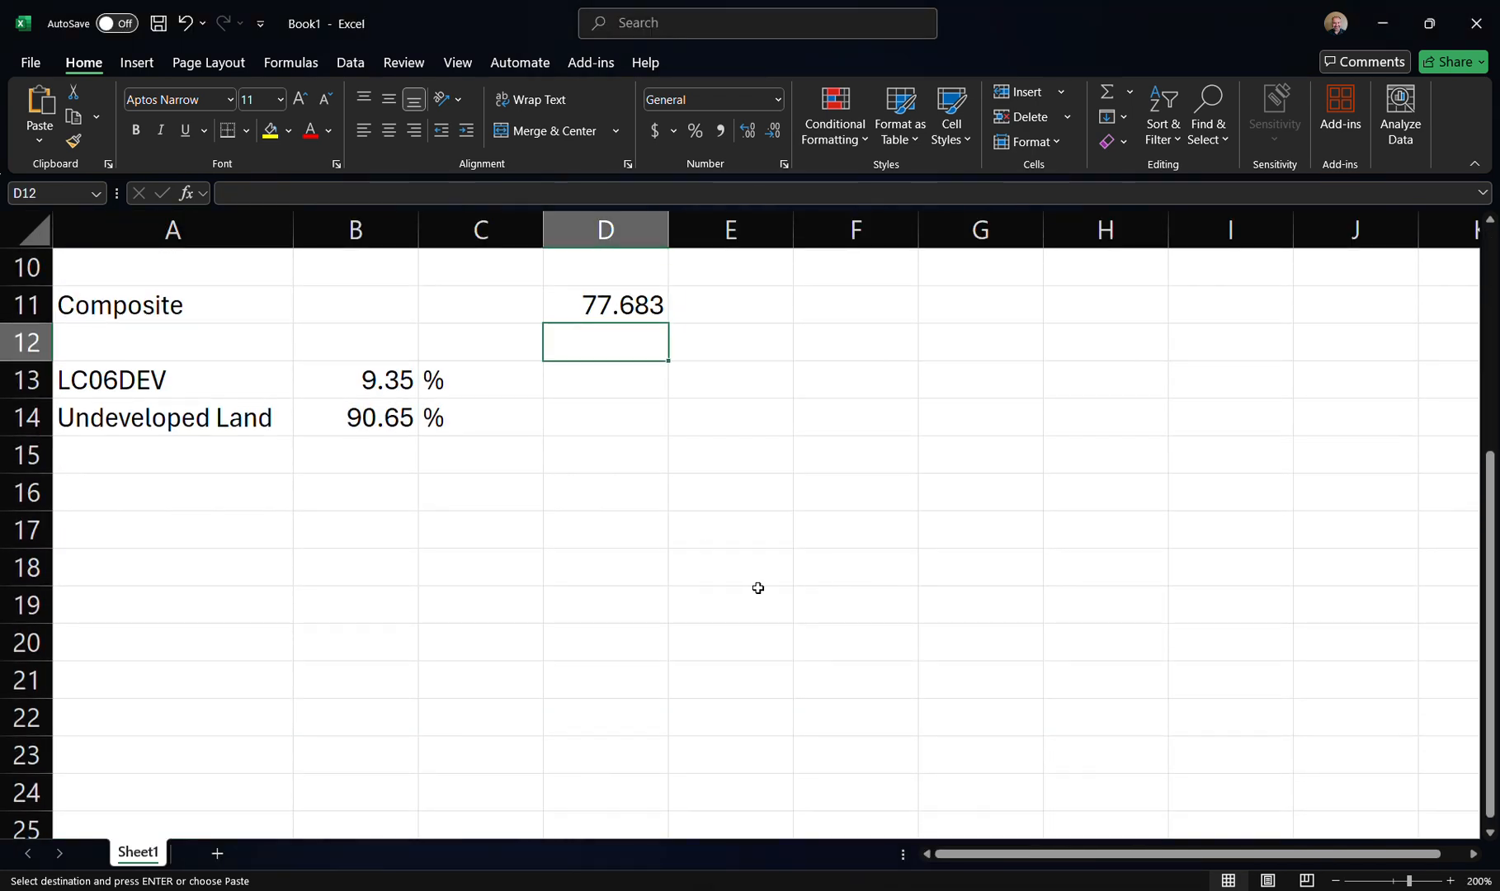
scroll(757, 586, up, 3)
scroll(757, 587, down, 2)
scroll(757, 584, down, 2)
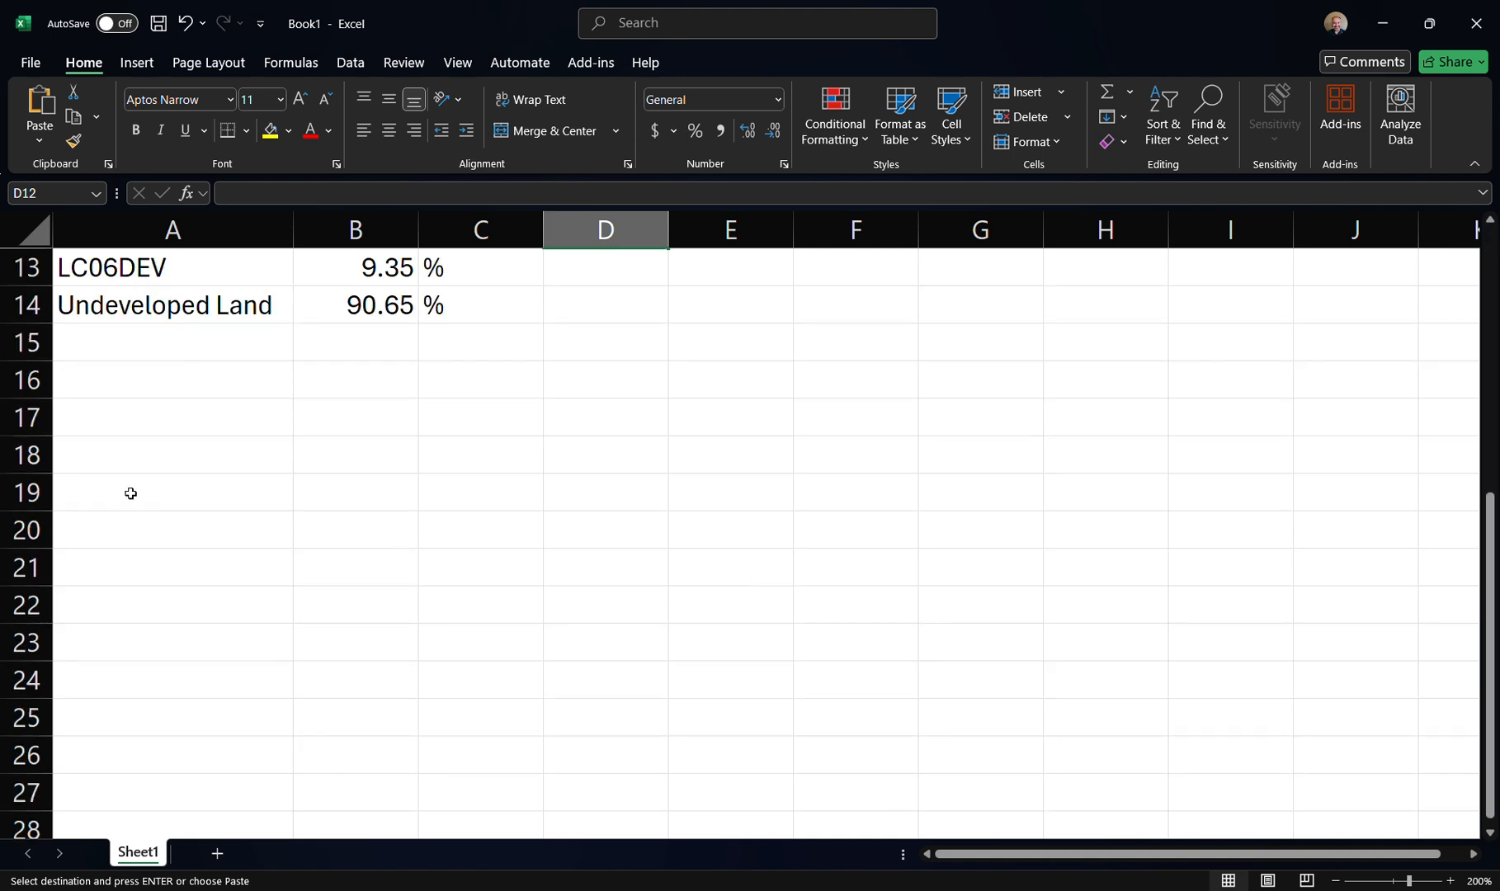
click(267, 483)
click(40, 104)
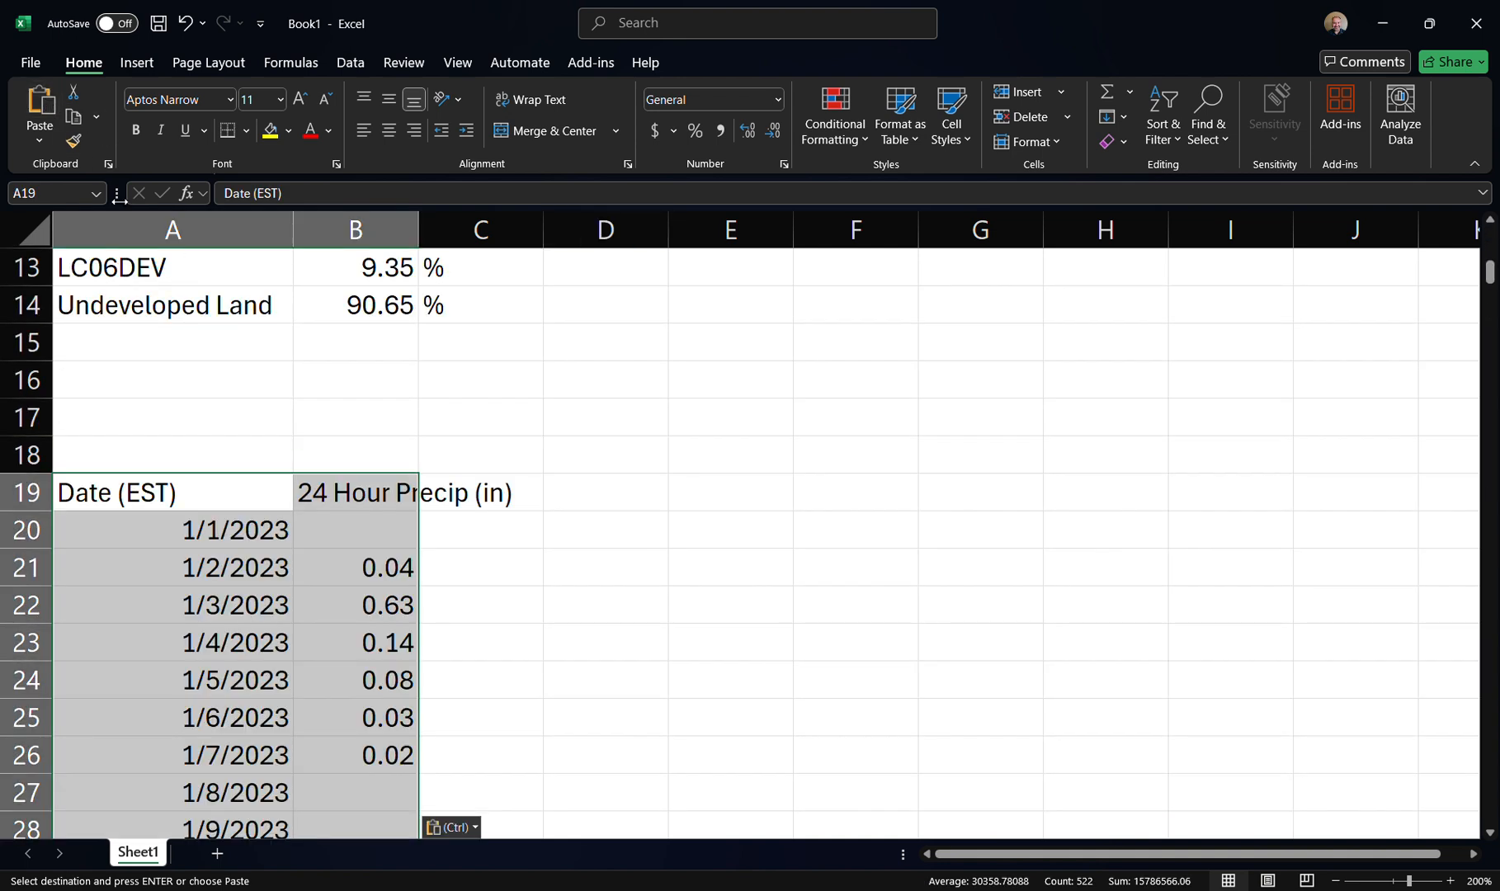
Review the drainage area, land-use acreages and composite curve number above the pasted rainfall table
scroll(703, 494, up, 4)
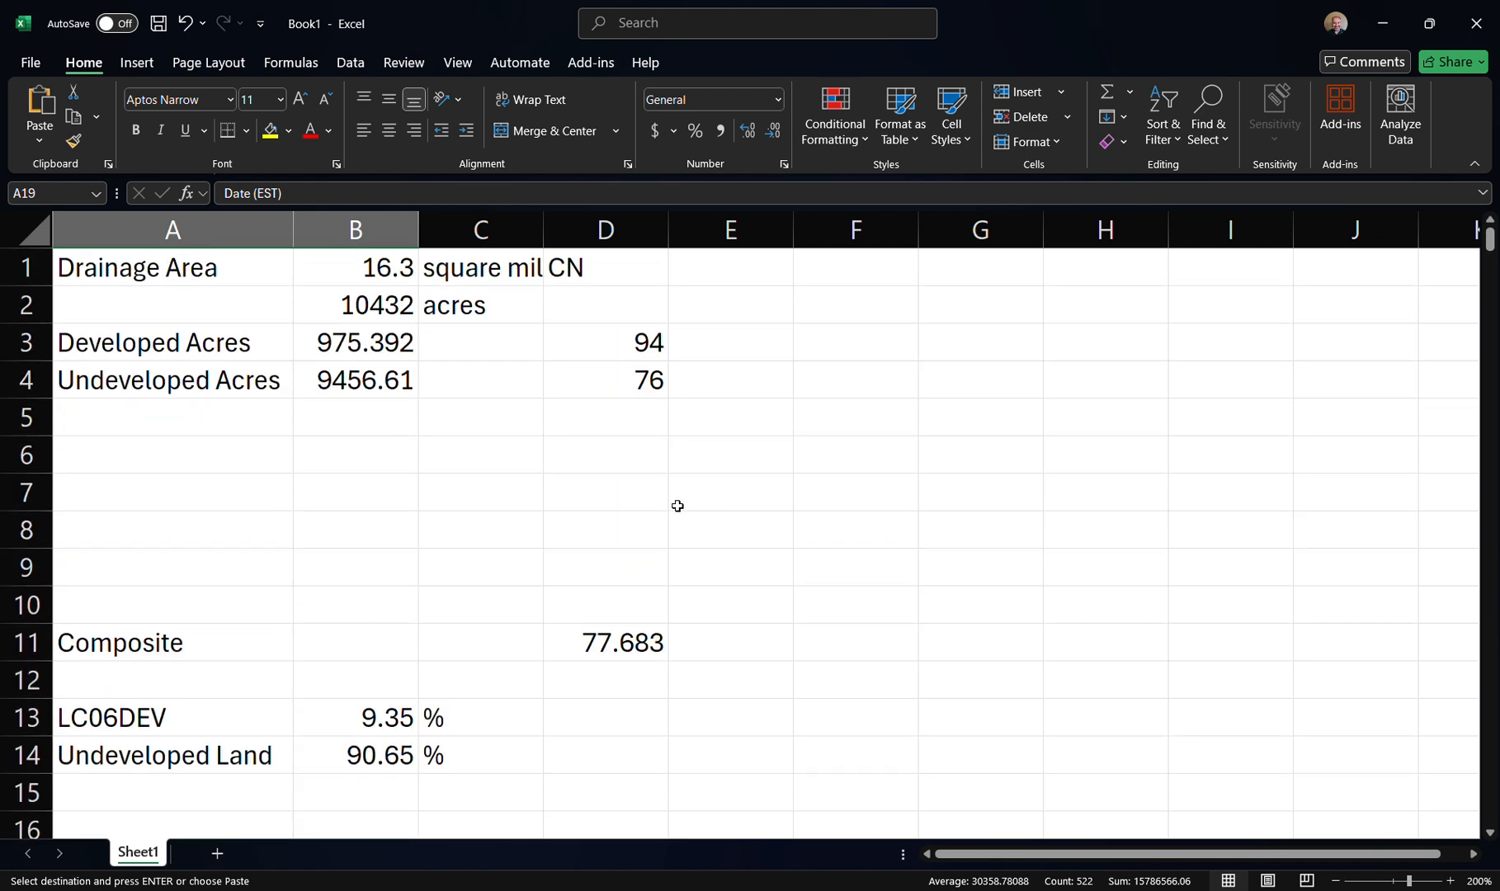
scroll(649, 541, down, 2)
scroll(650, 541, down, 1)
scroll(657, 529, up, 3)
scroll(657, 529, down, 3)
scroll(656, 526, up, 3)
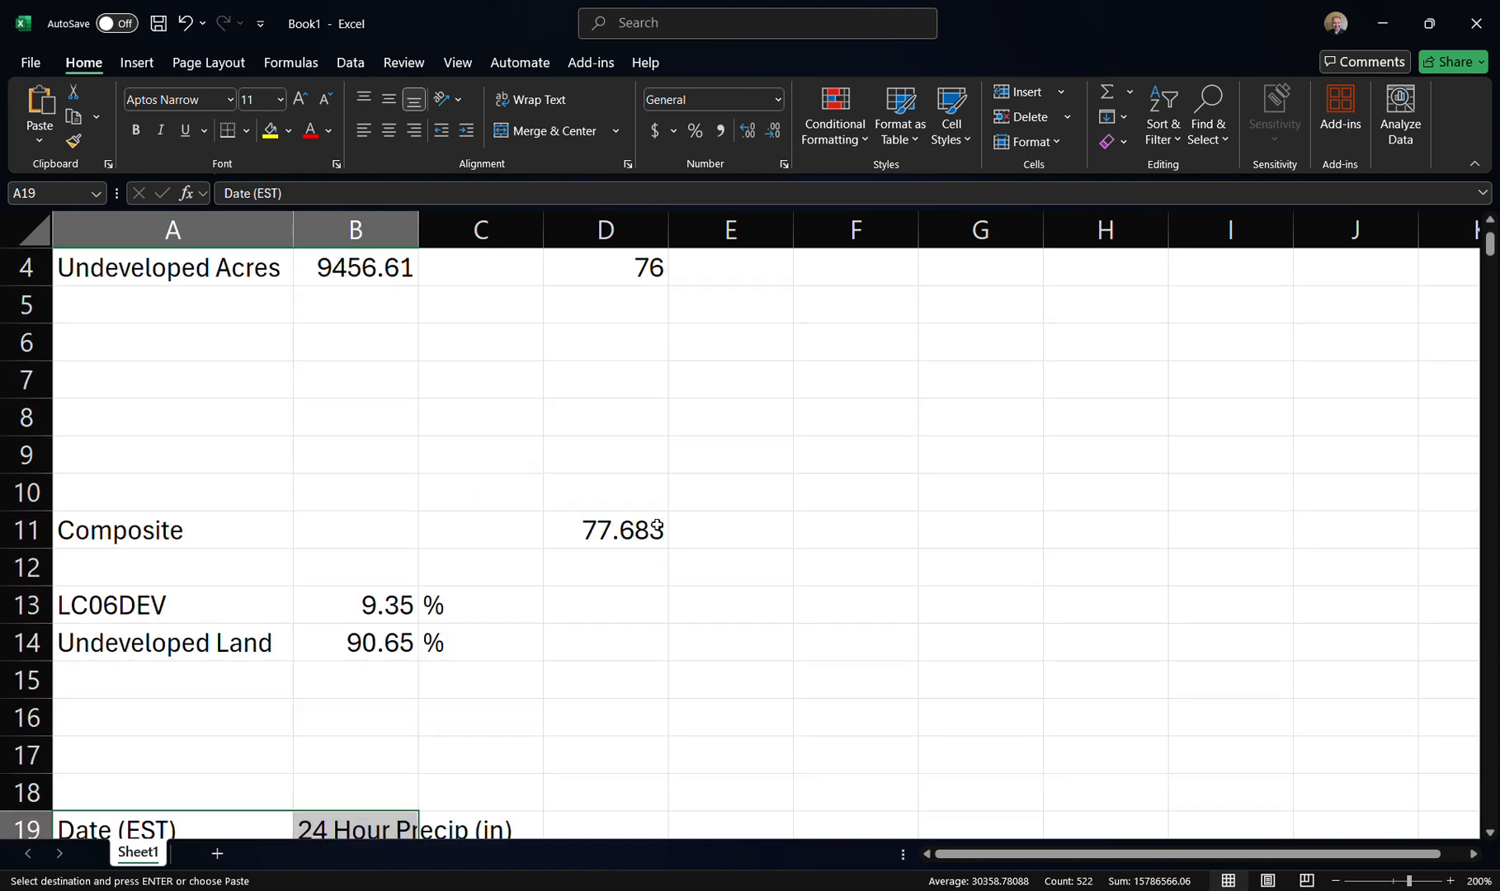
scroll(657, 524, down, 2)
scroll(656, 522, up, 2)
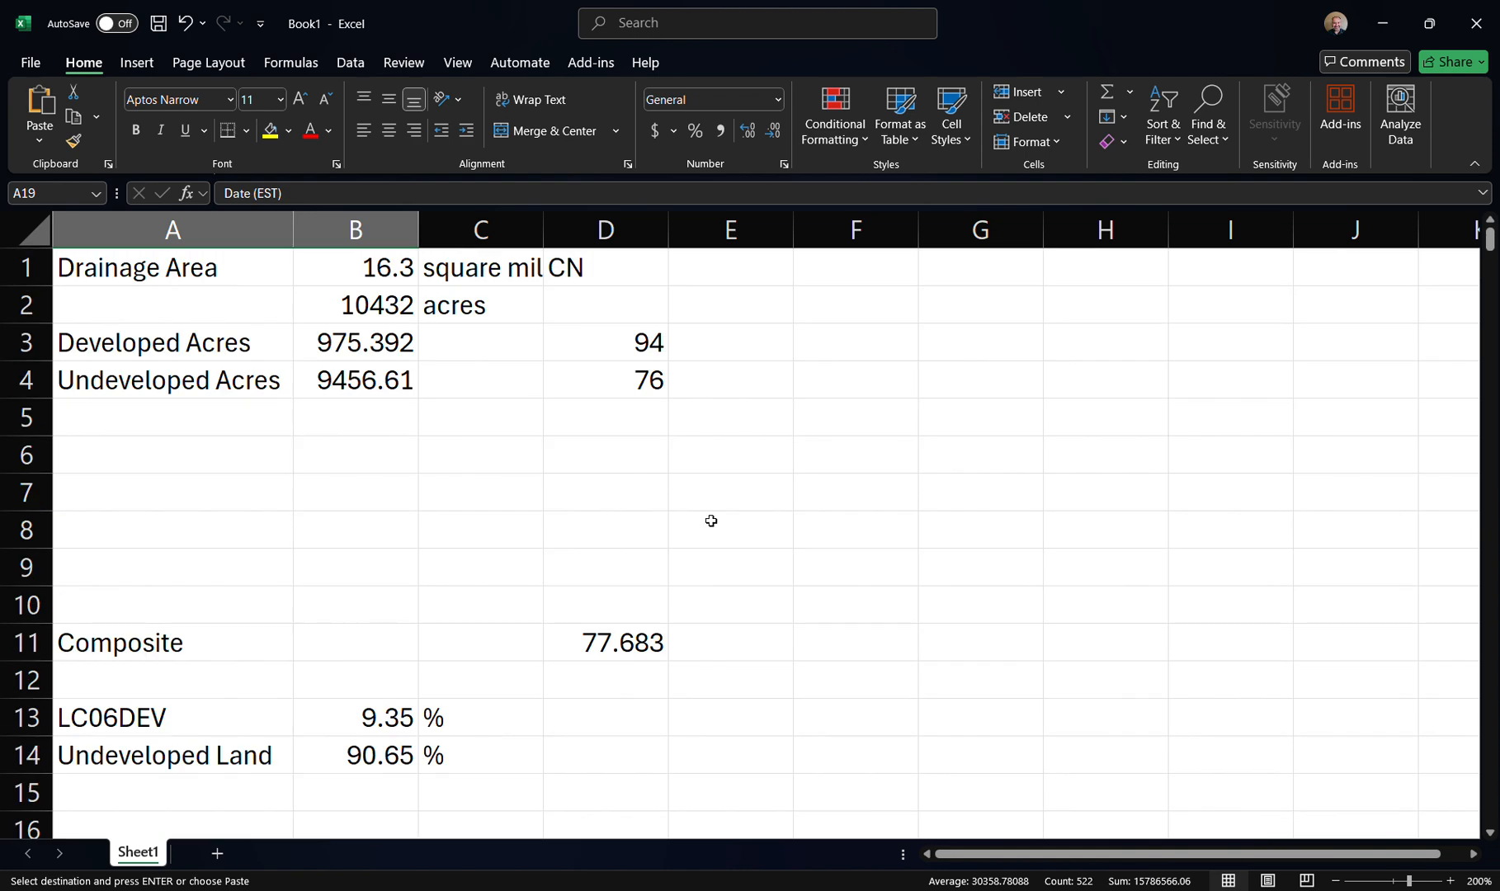
Switch to the browser and return to the course page with the TR-55 Stormwater Quality Assignment
key(alt+Tab)
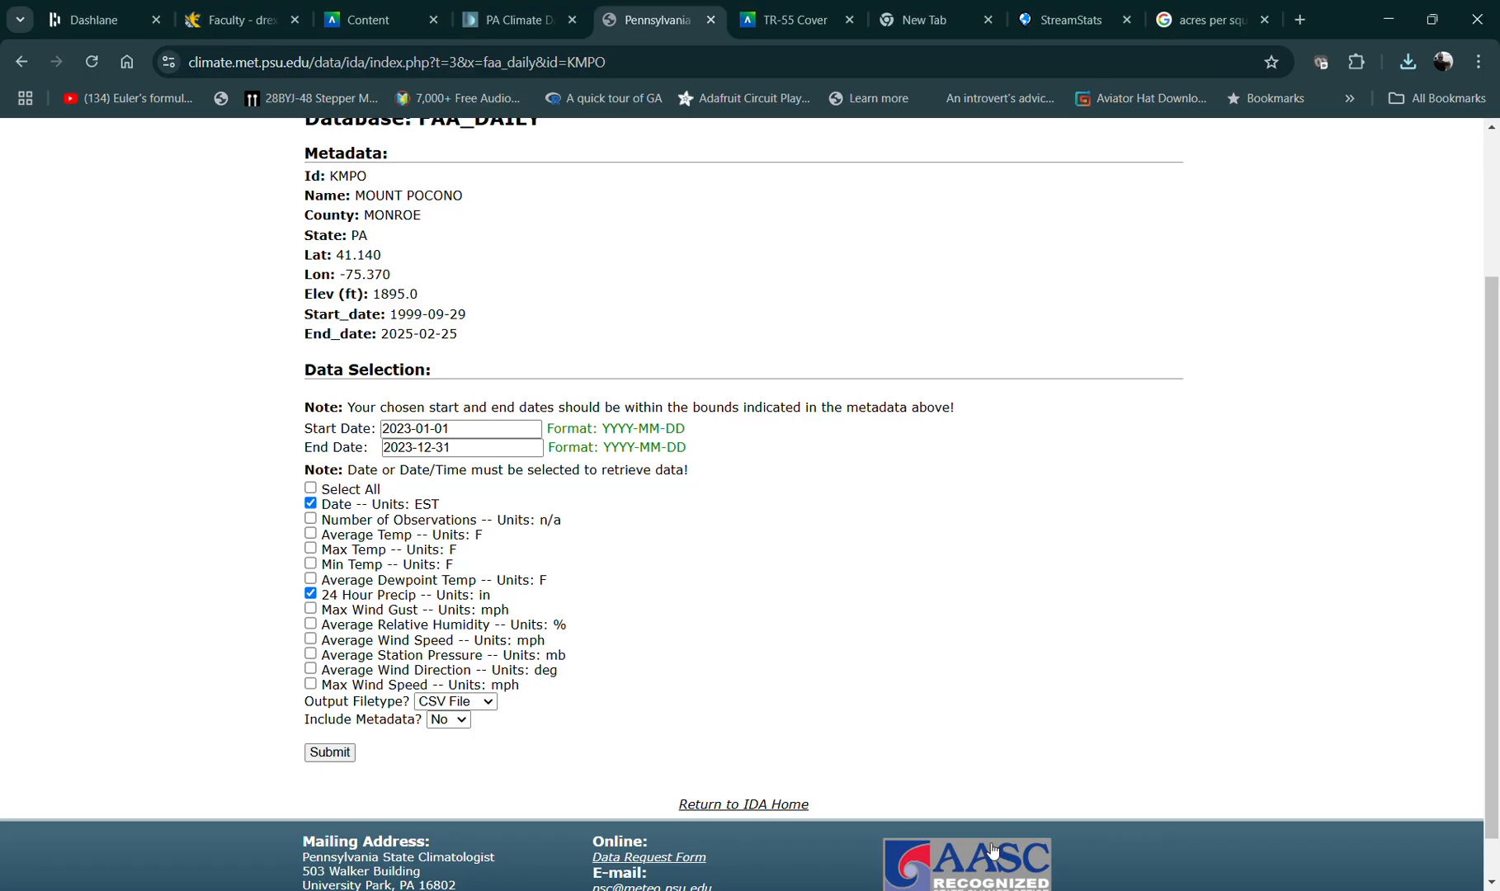
click(408, 17)
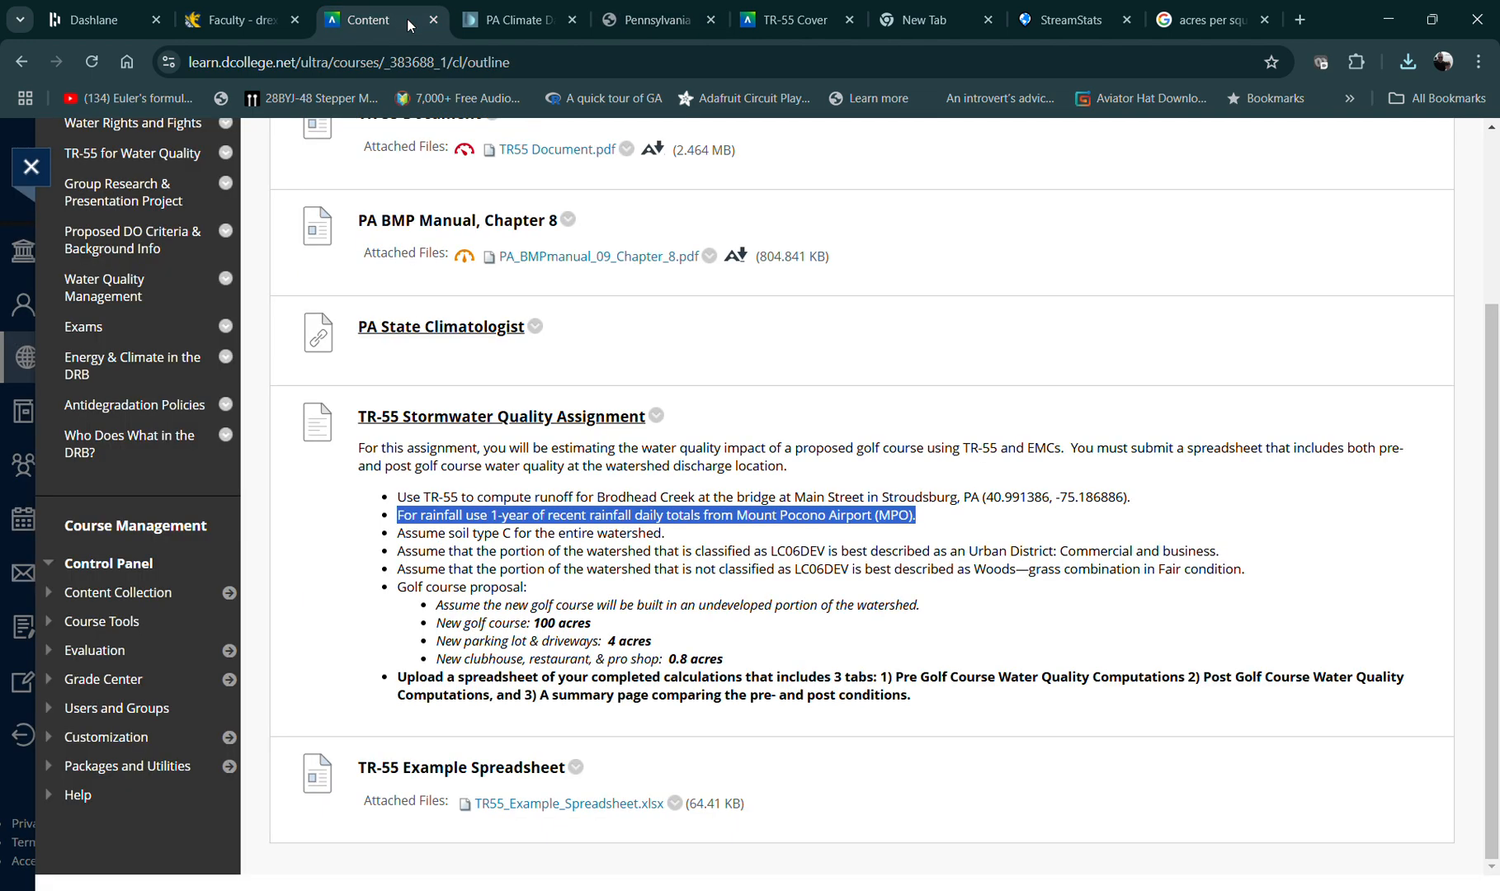
Open the TR-55 Document PDF from the course page and go to Chapter 2, Estimating Runoff, on page 2-1
scroll(1114, 470, up, 3)
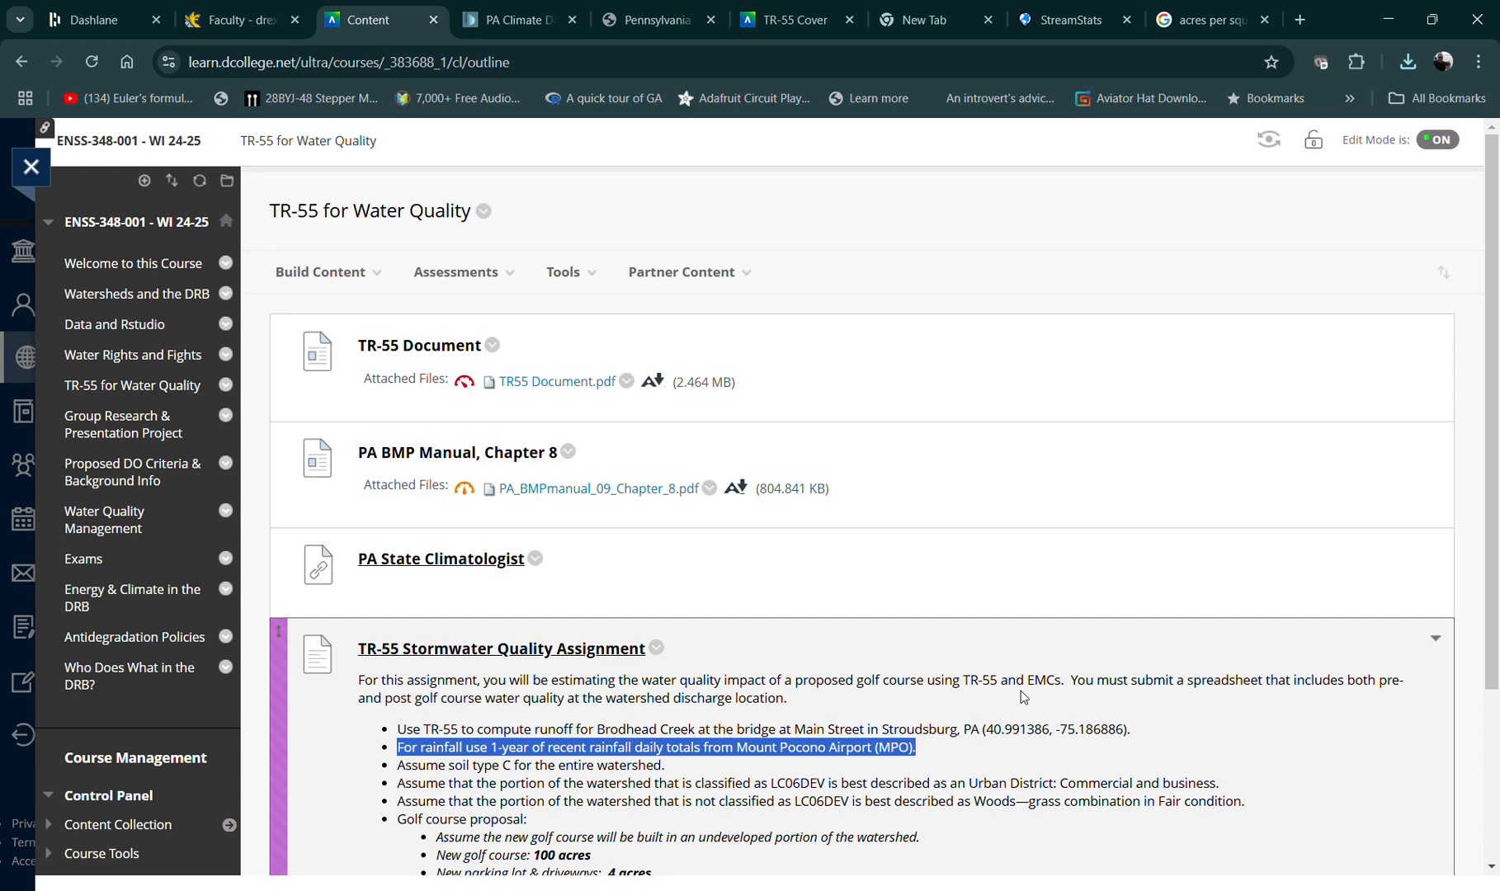
click(543, 382)
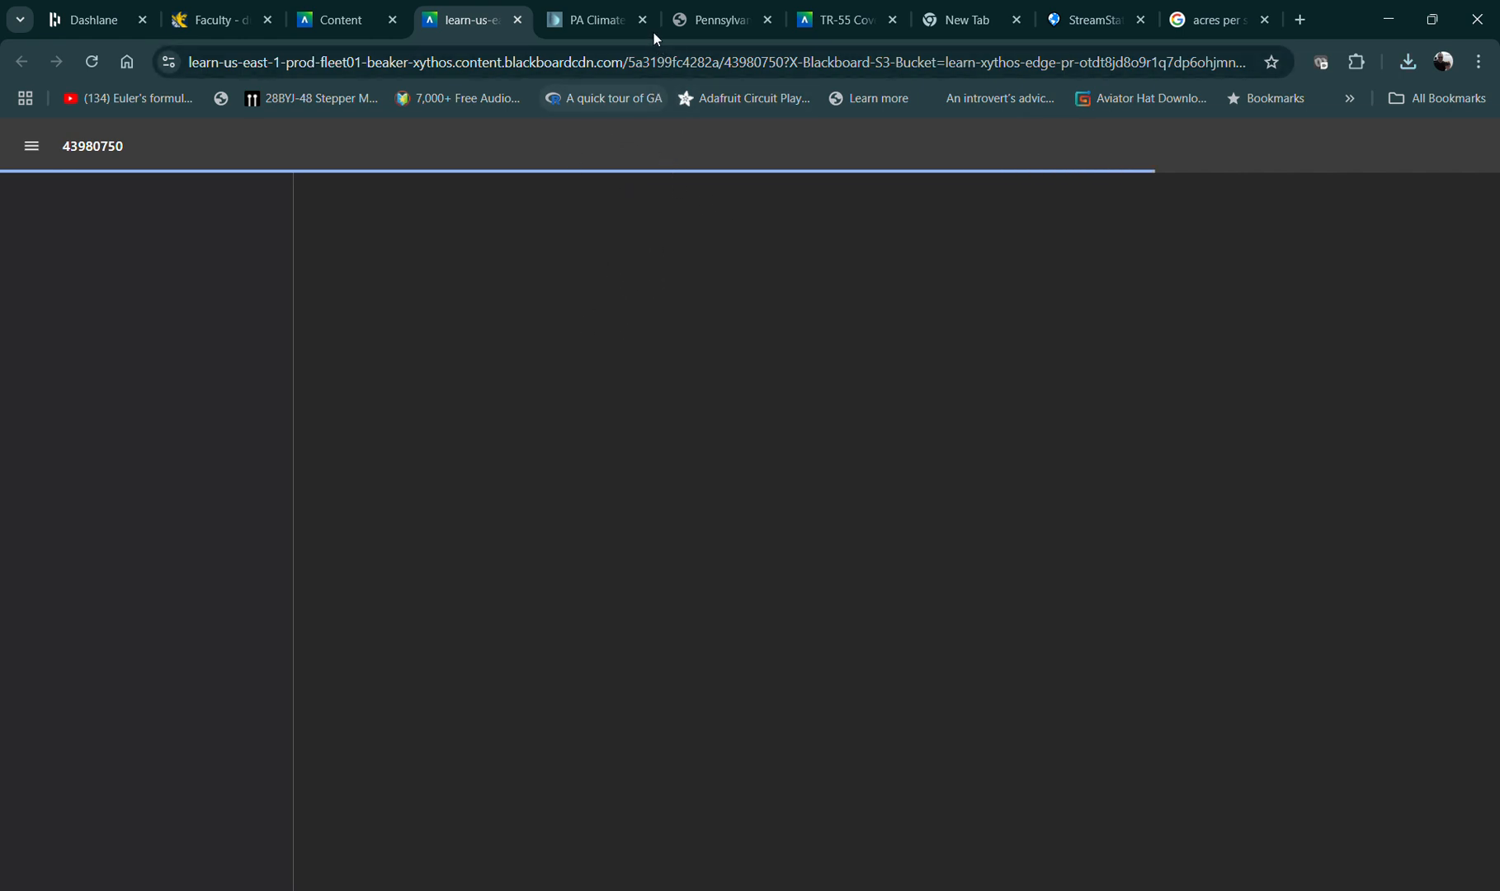
scroll(1129, 514, down, 20)
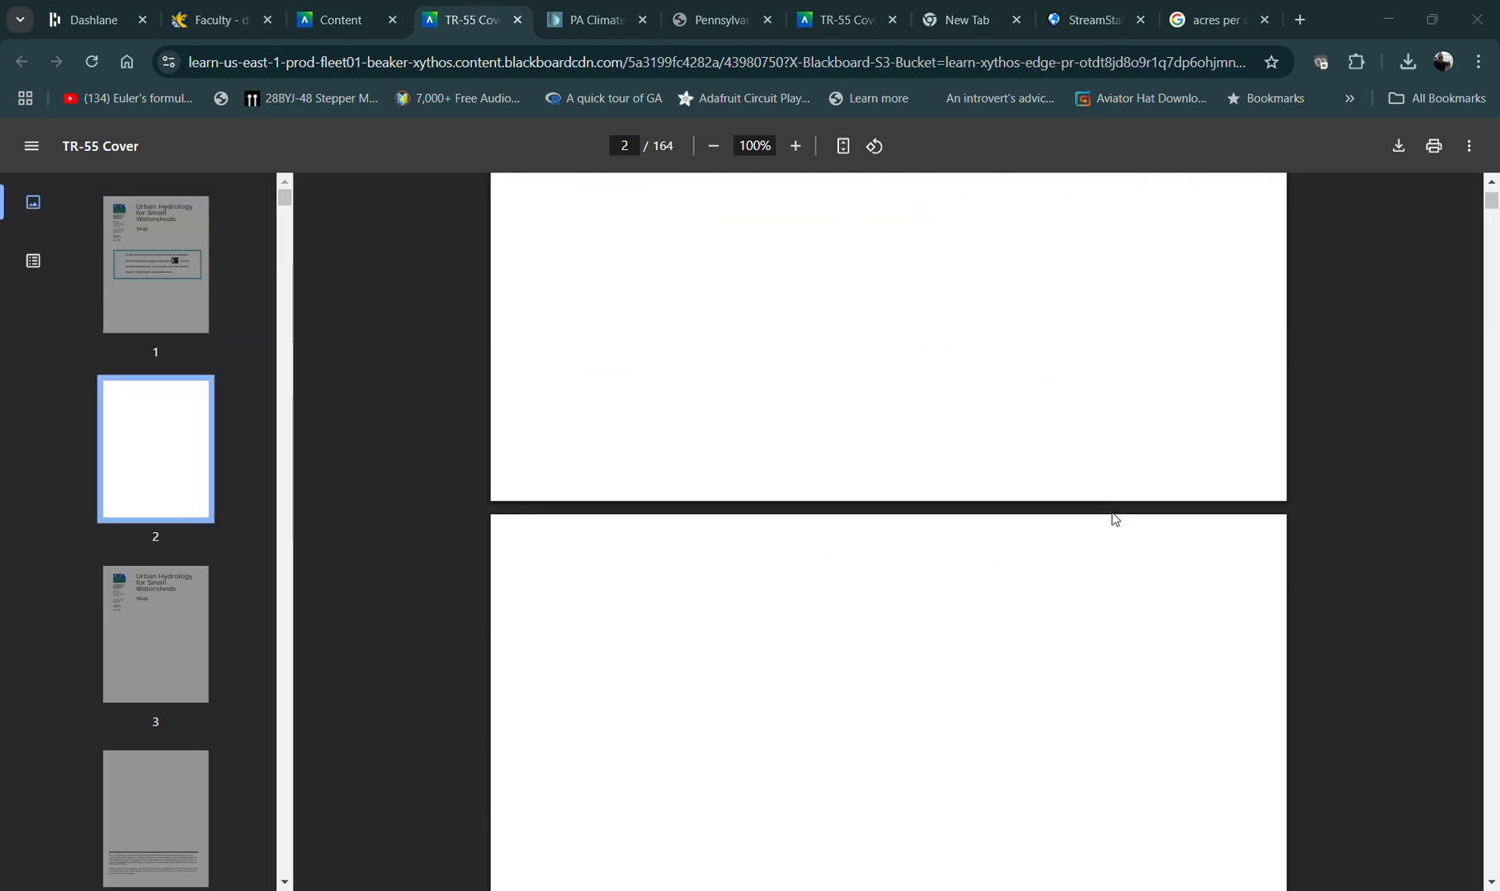
scroll(1135, 518, down, 20)
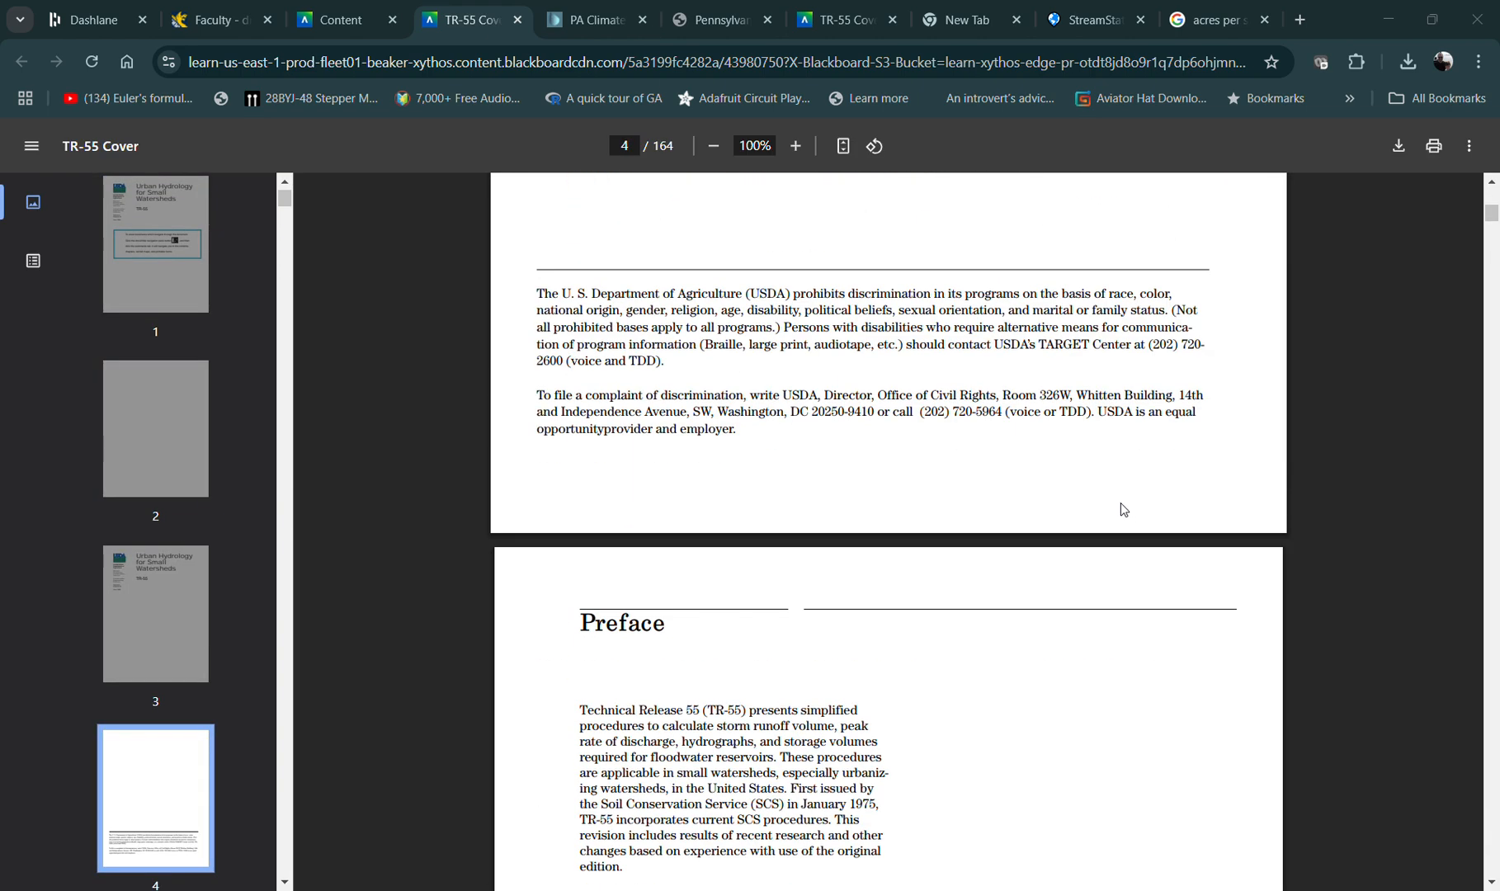
scroll(1111, 498, down, 20)
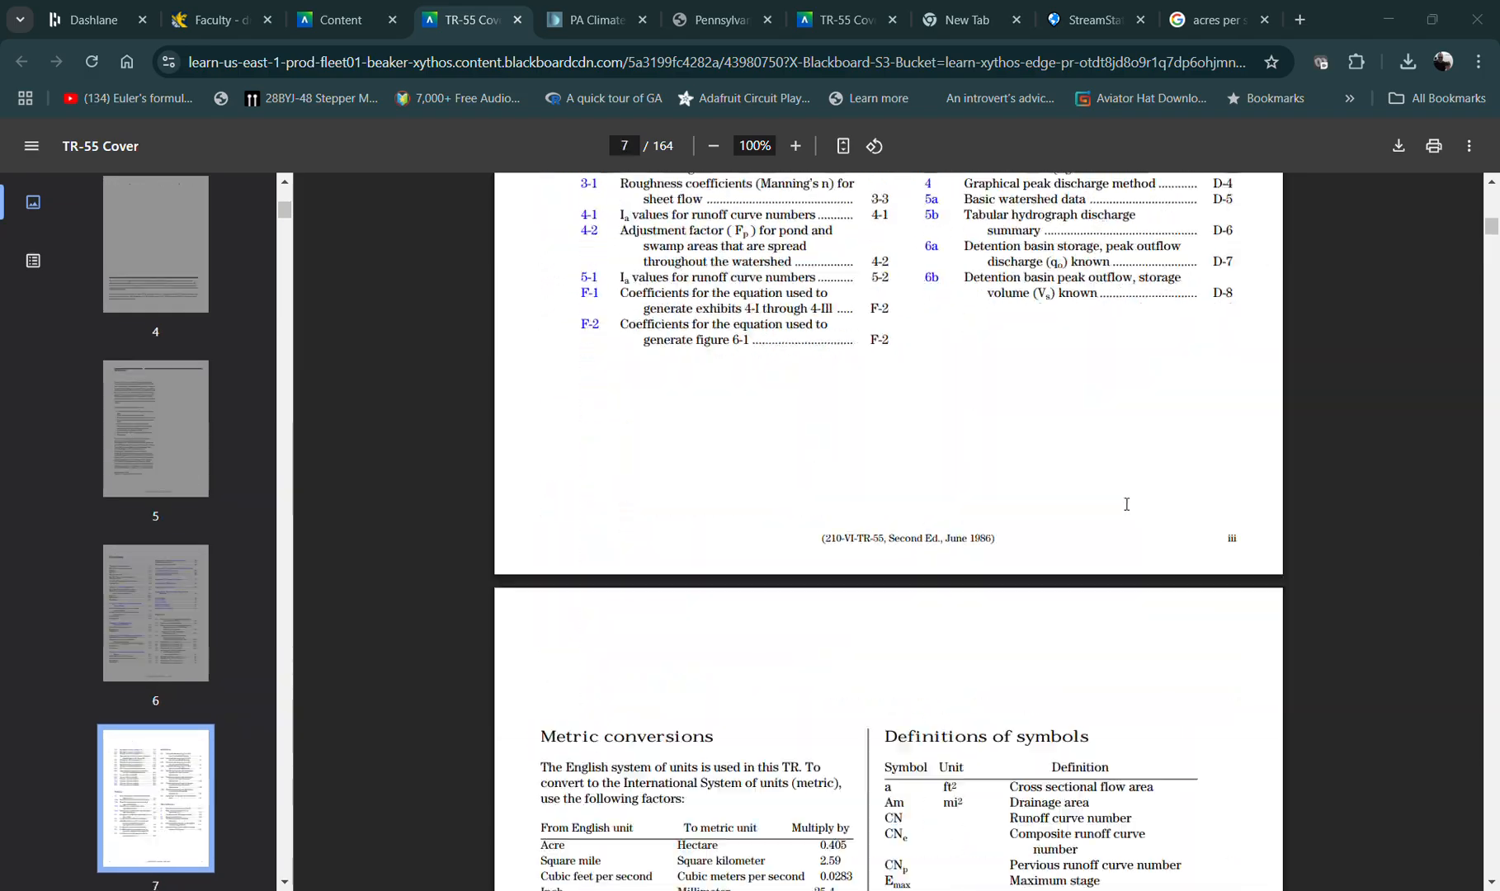
scroll(1128, 506, down, 20)
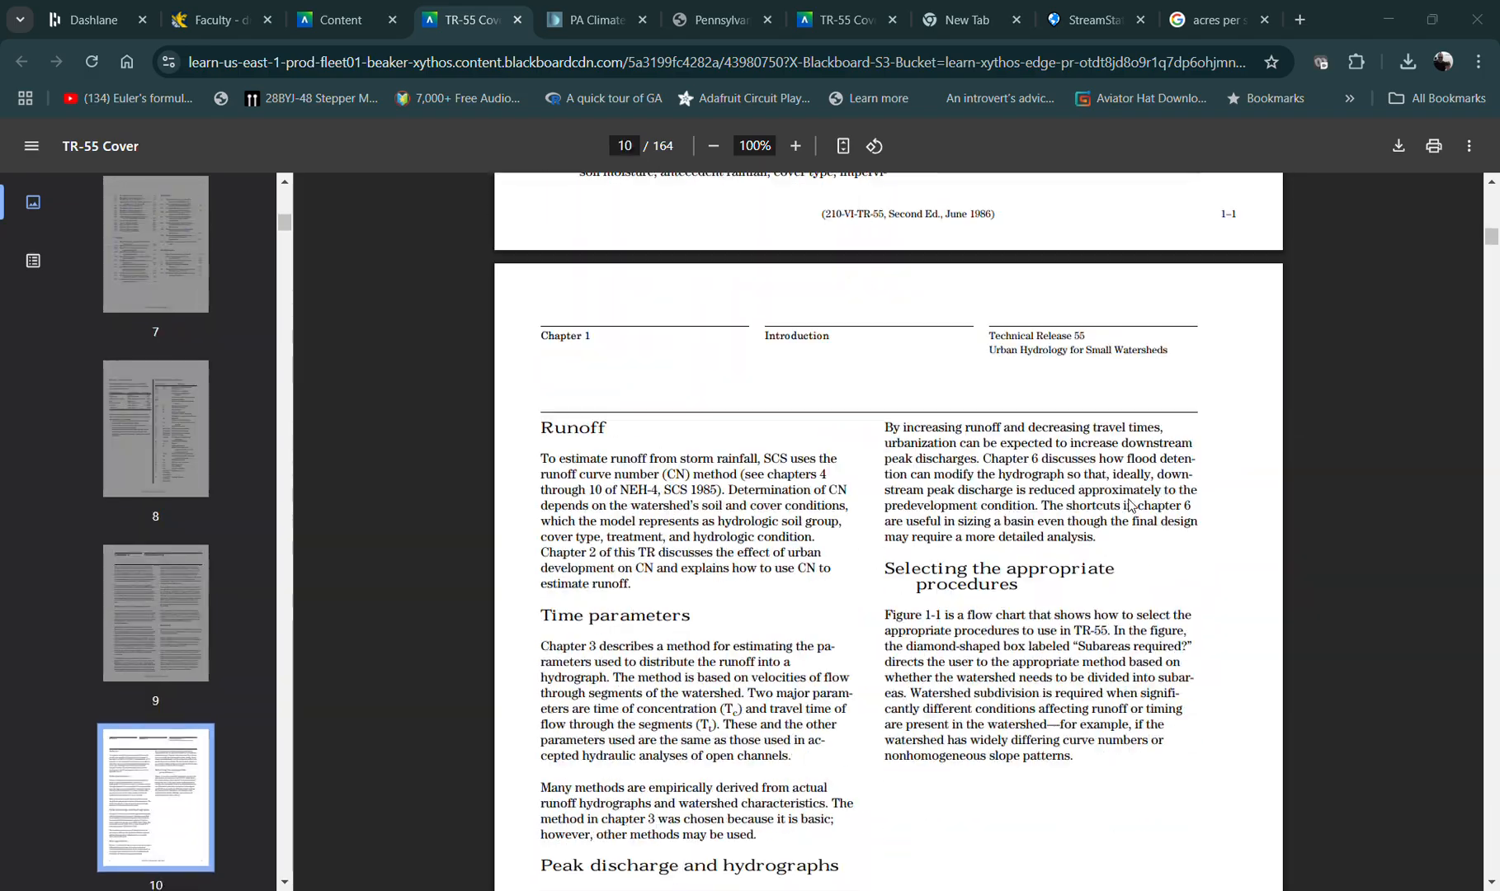
scroll(1132, 503, down, 20)
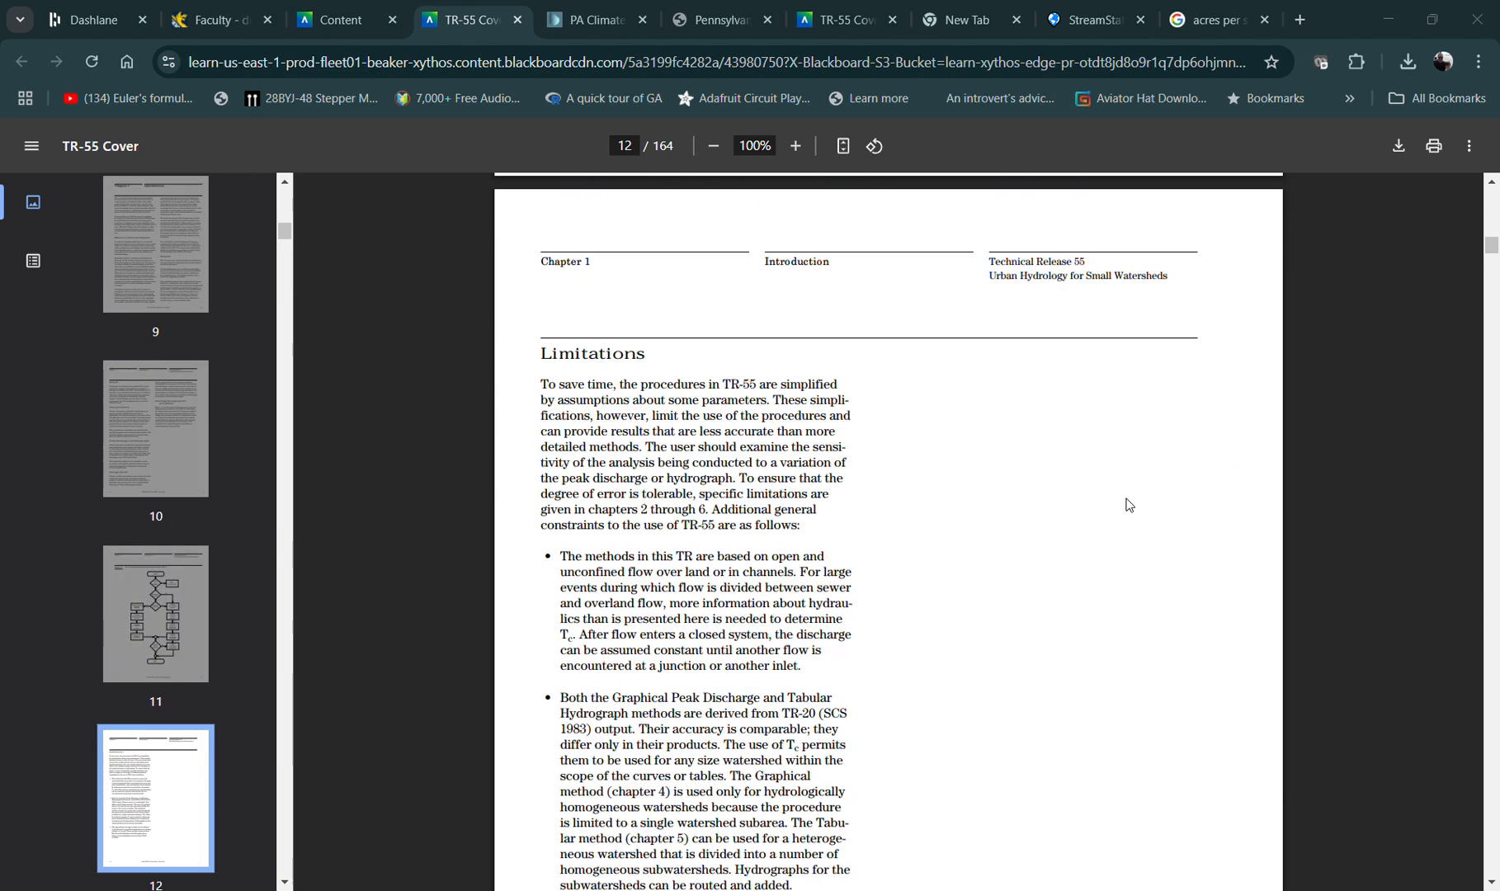
scroll(1129, 502, down, 3)
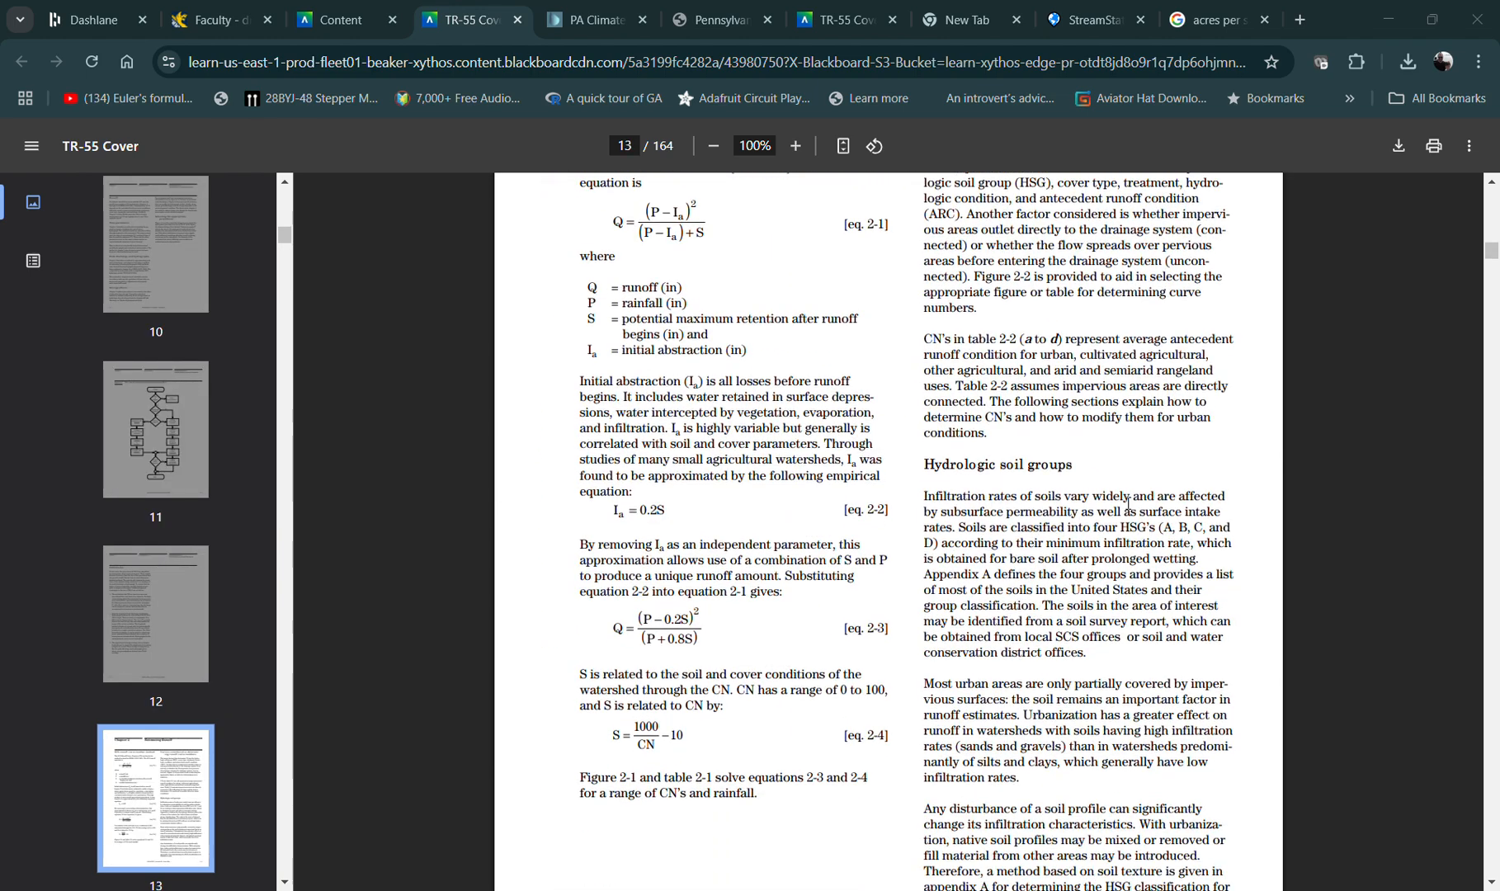
Examine the SCS runoff curve number equations on page 2-1, including the definition of S and the initial abstraction equation 2-2
scroll(1129, 502, up, 3)
scroll(1131, 503, down, 1)
scroll(1129, 502, down, 1)
scroll(1129, 503, up, 2)
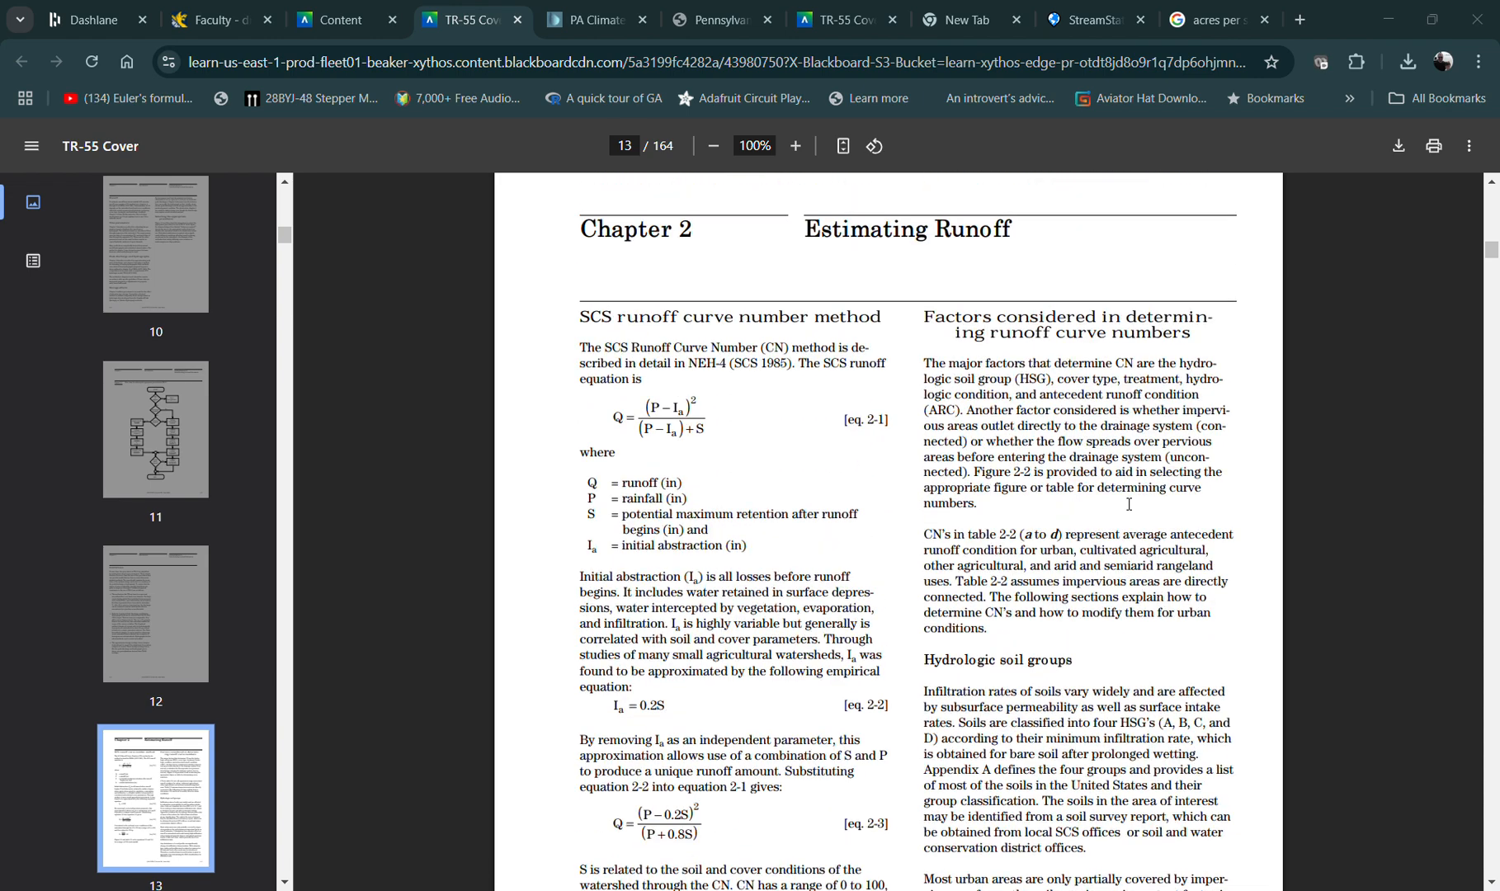
scroll(1129, 504, down, 5)
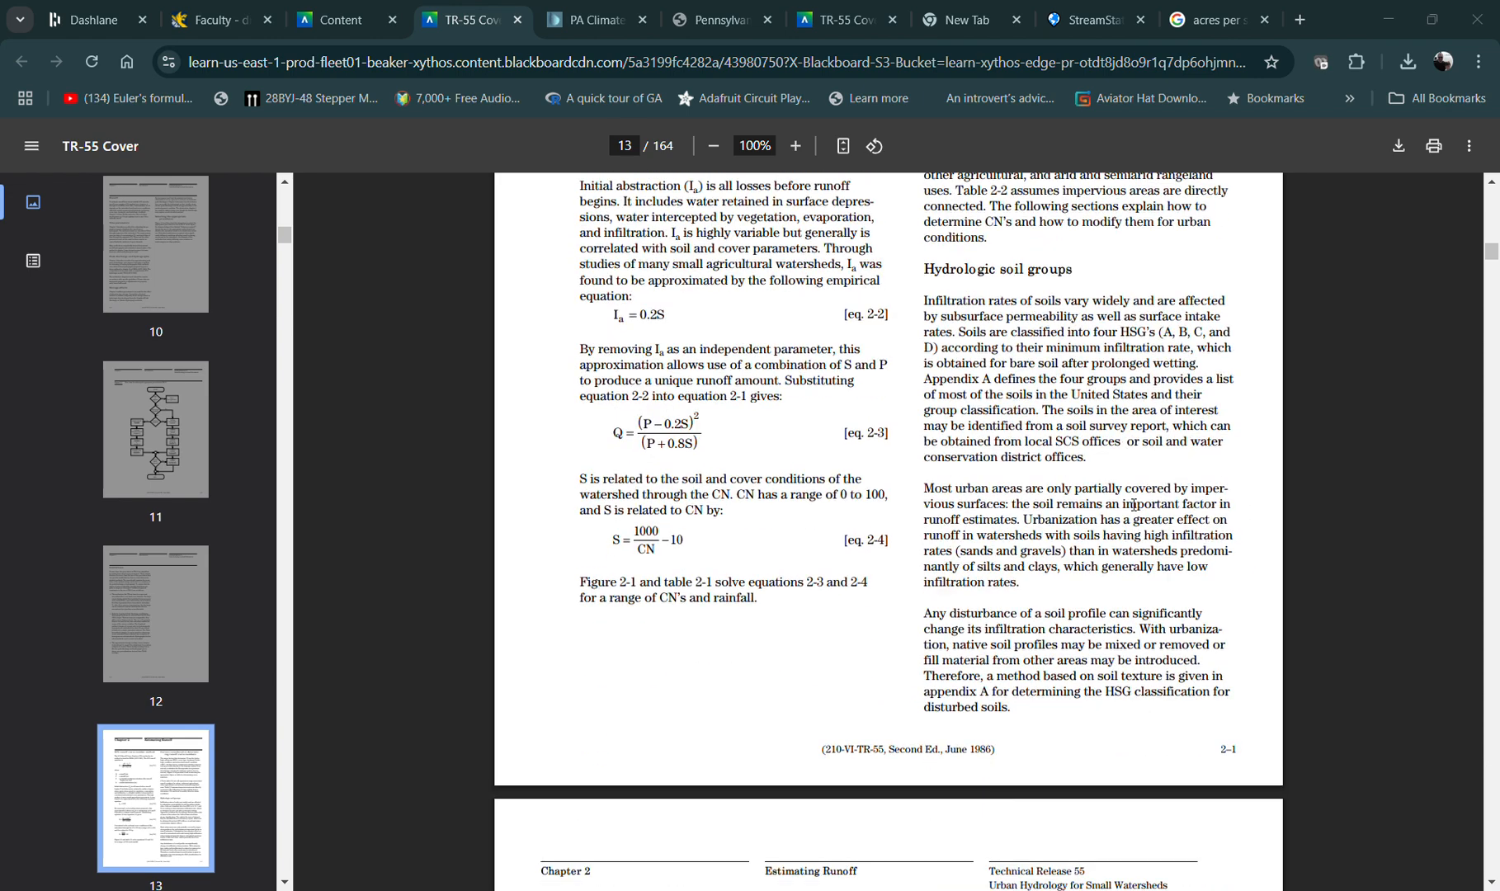
drag(1222, 752, 1243, 752)
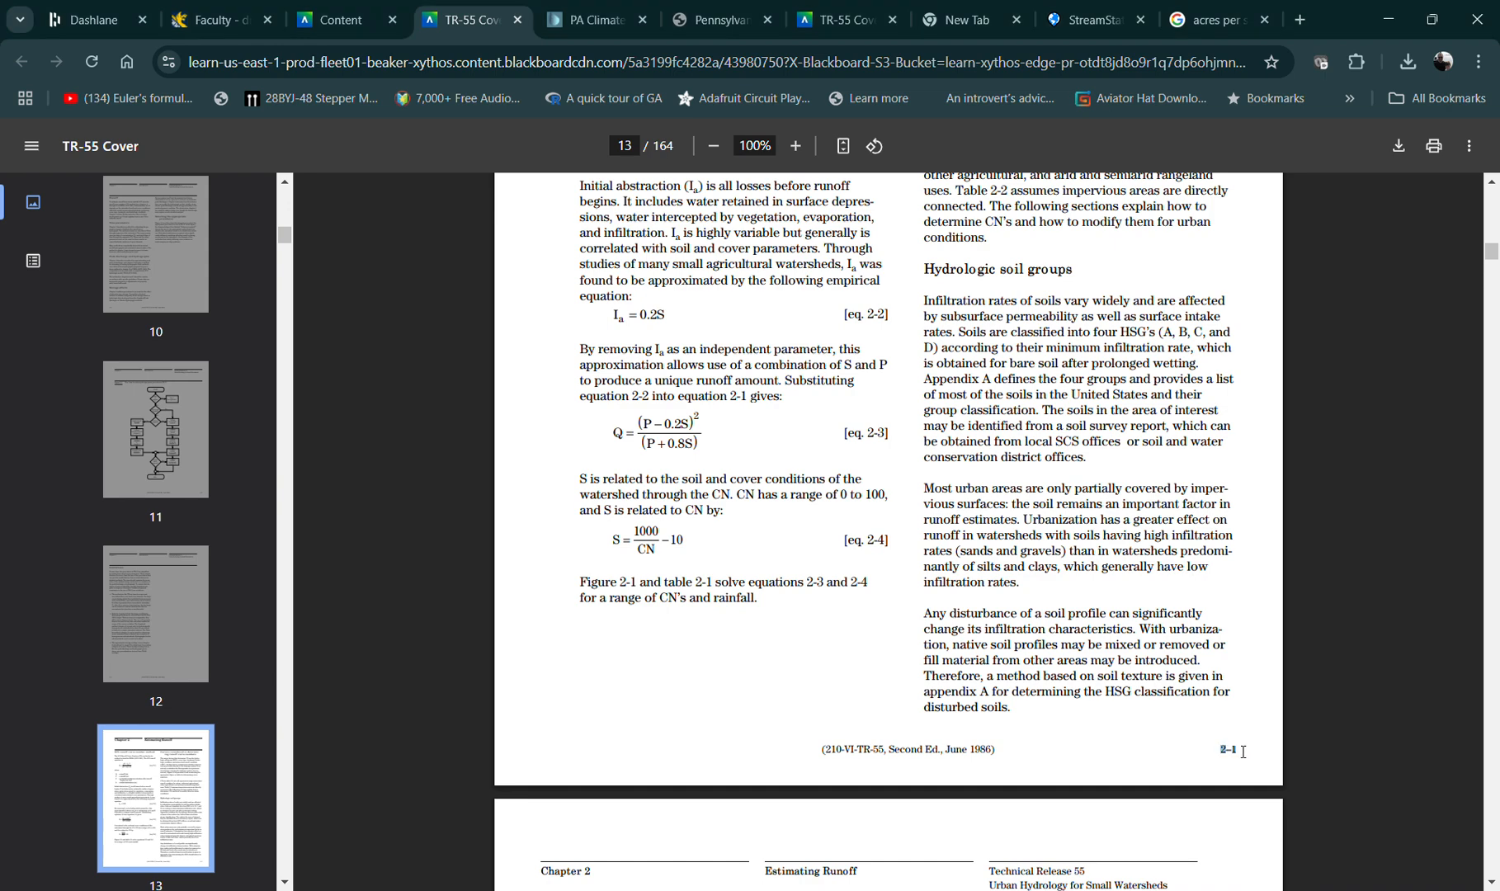
scroll(1302, 674, up, 5)
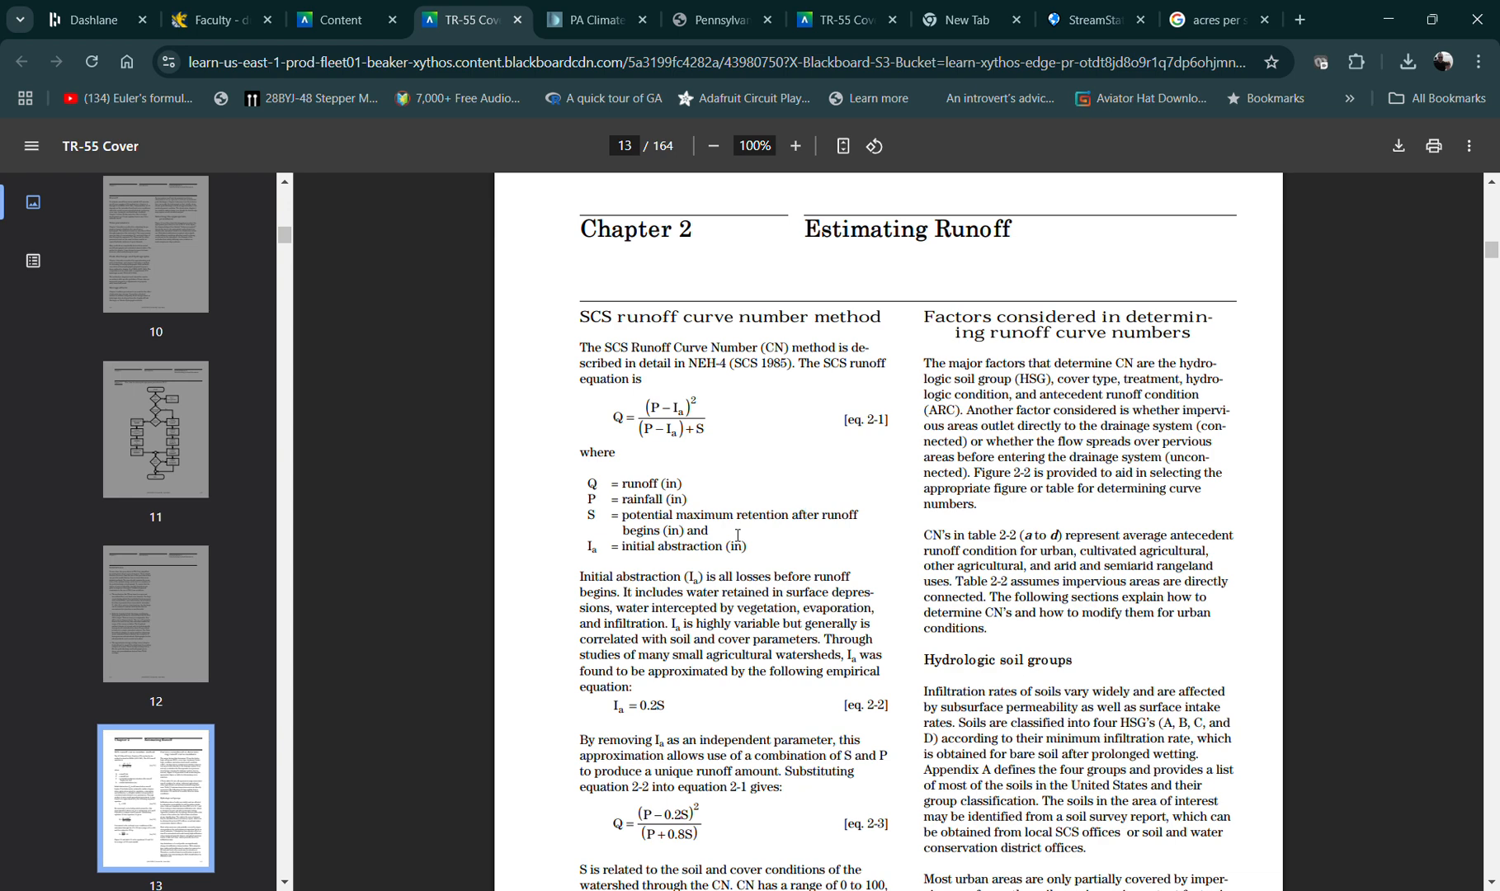
scroll(740, 503, down, 2)
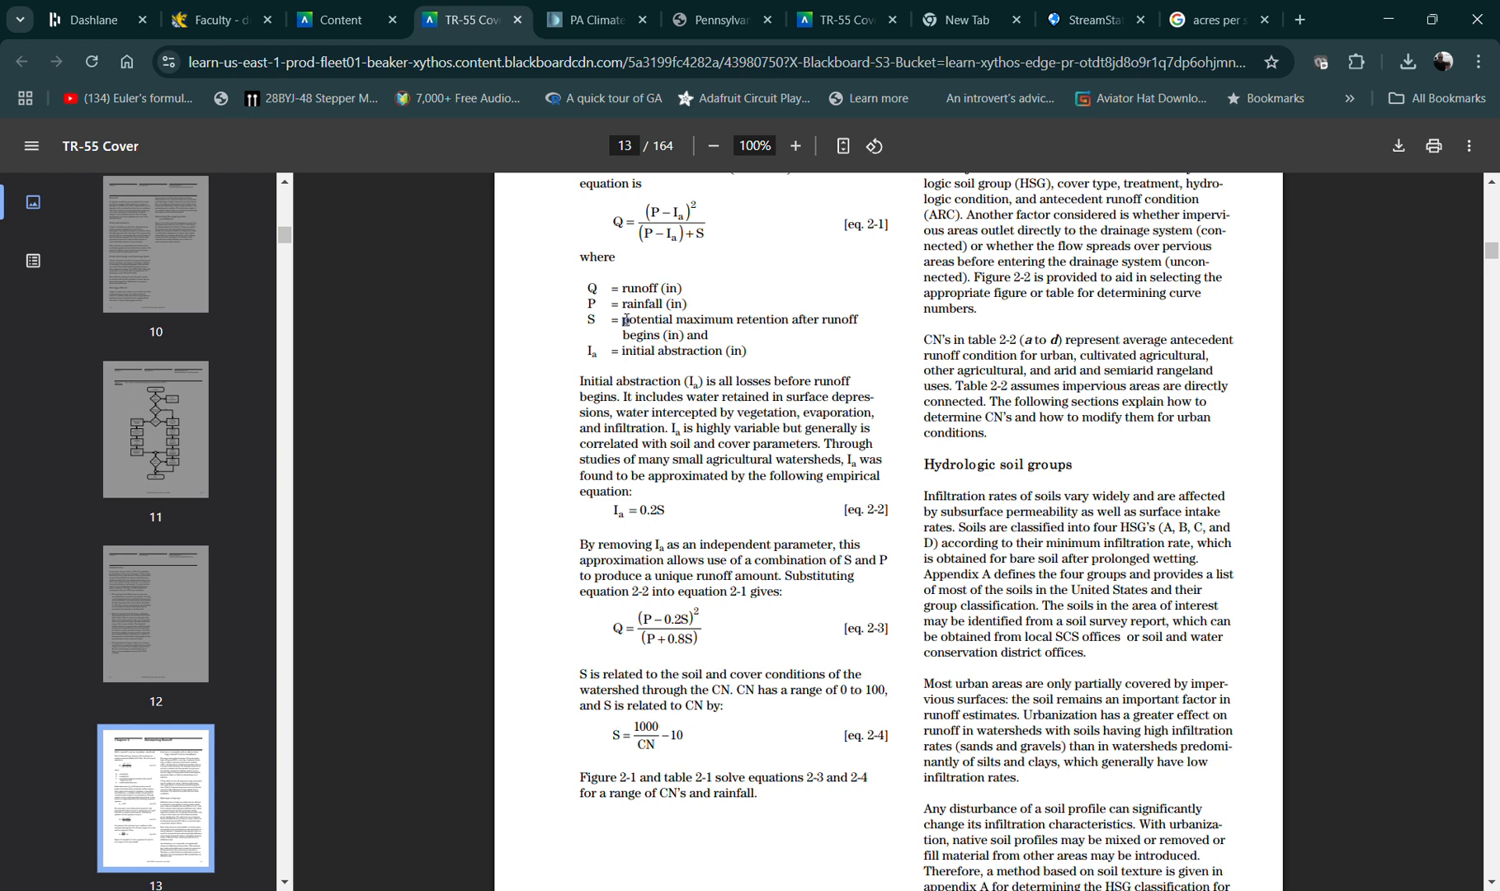
drag(625, 320, 866, 322)
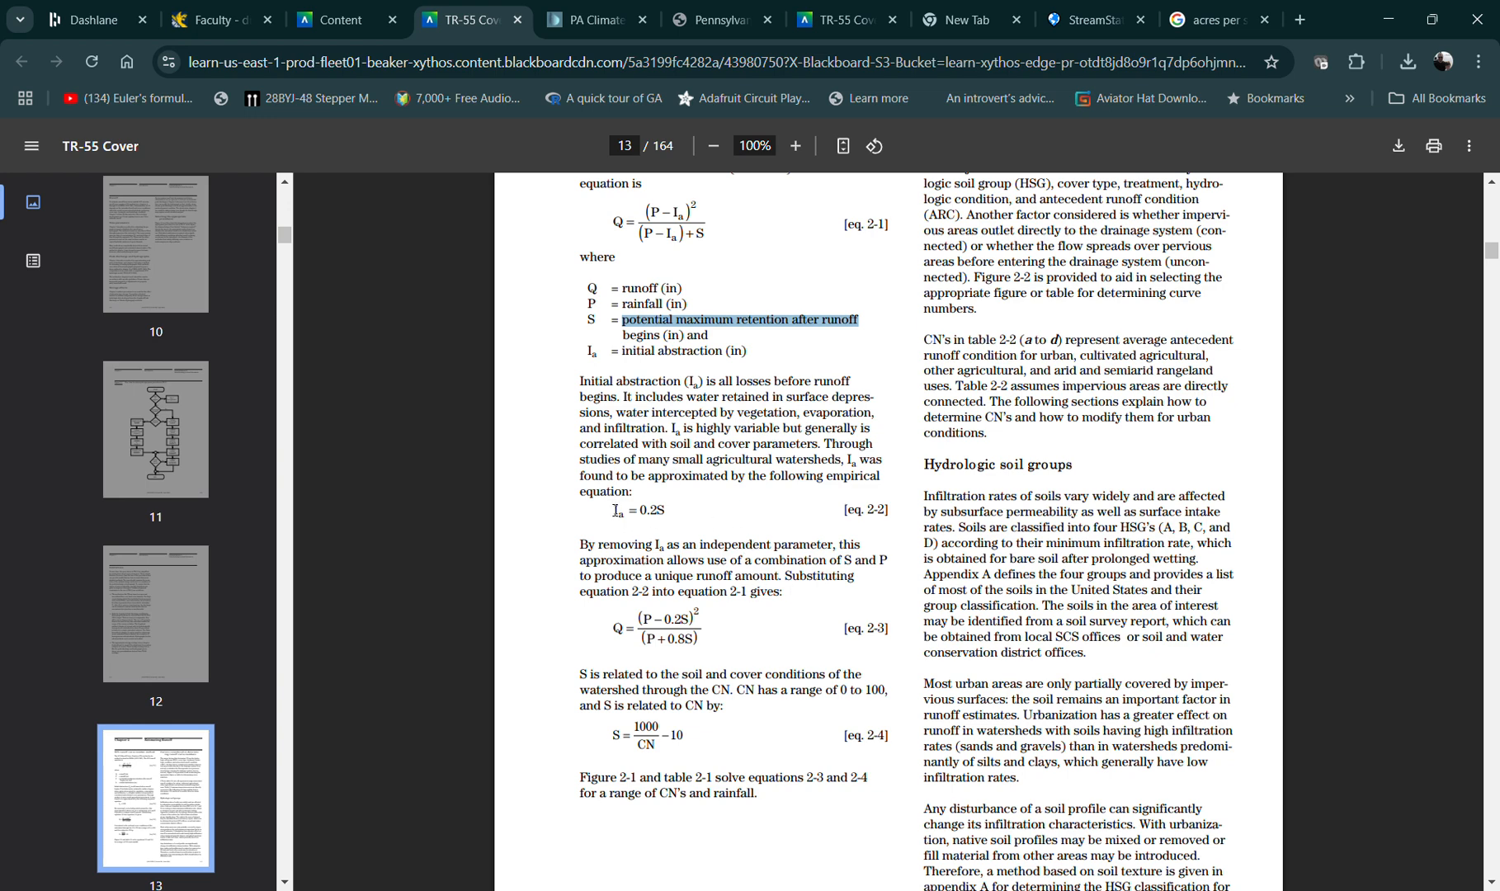
drag(614, 511, 655, 508)
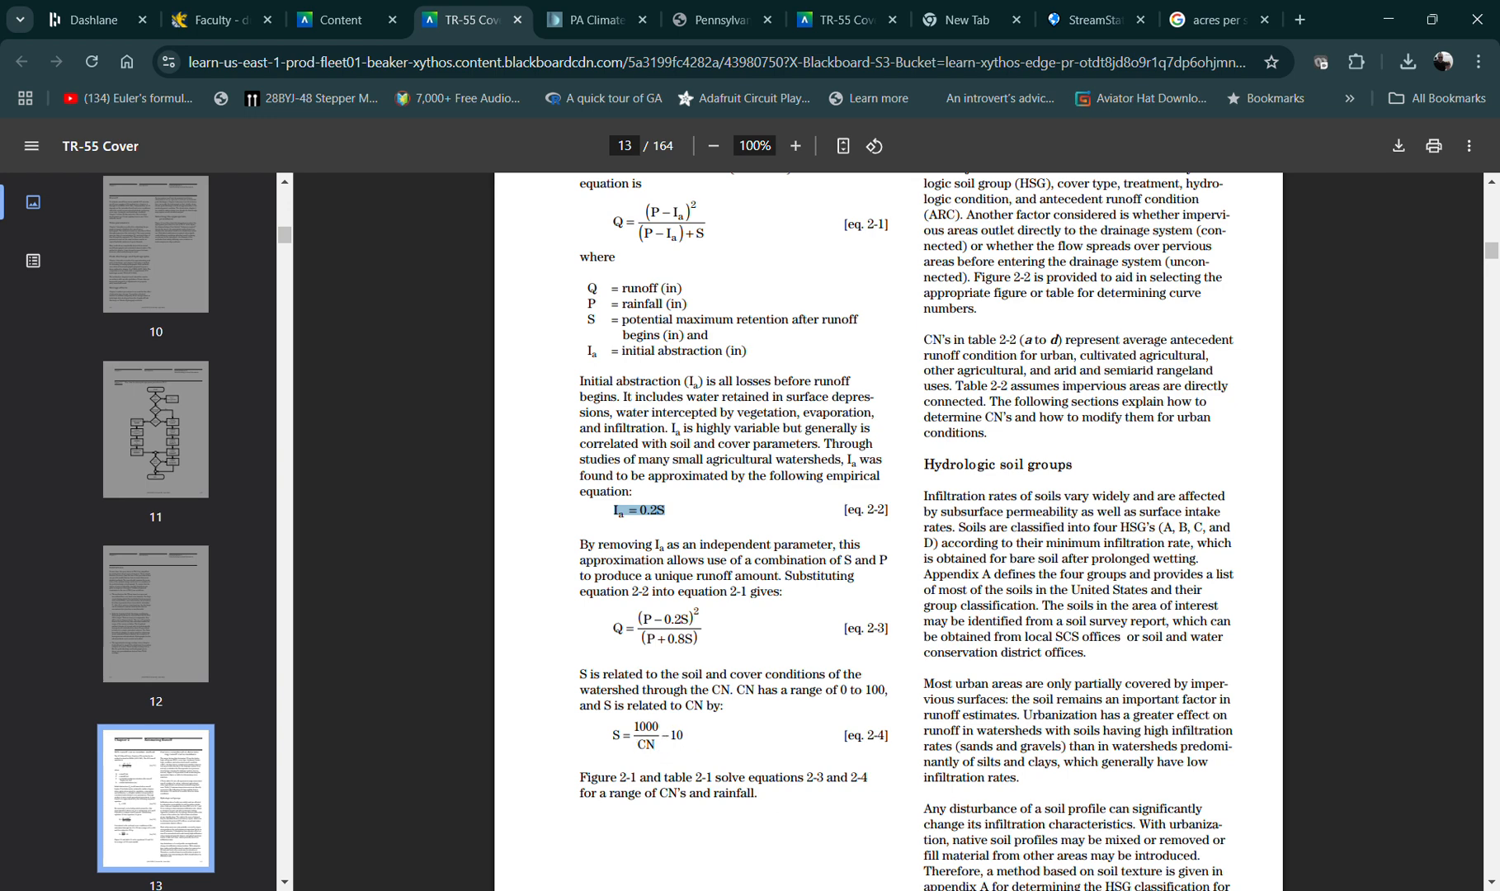
Switch to the Book1 workbook, label G1 as S and enter =(1000/D11)-10 in H1 using the composite curve number
click(924, 890)
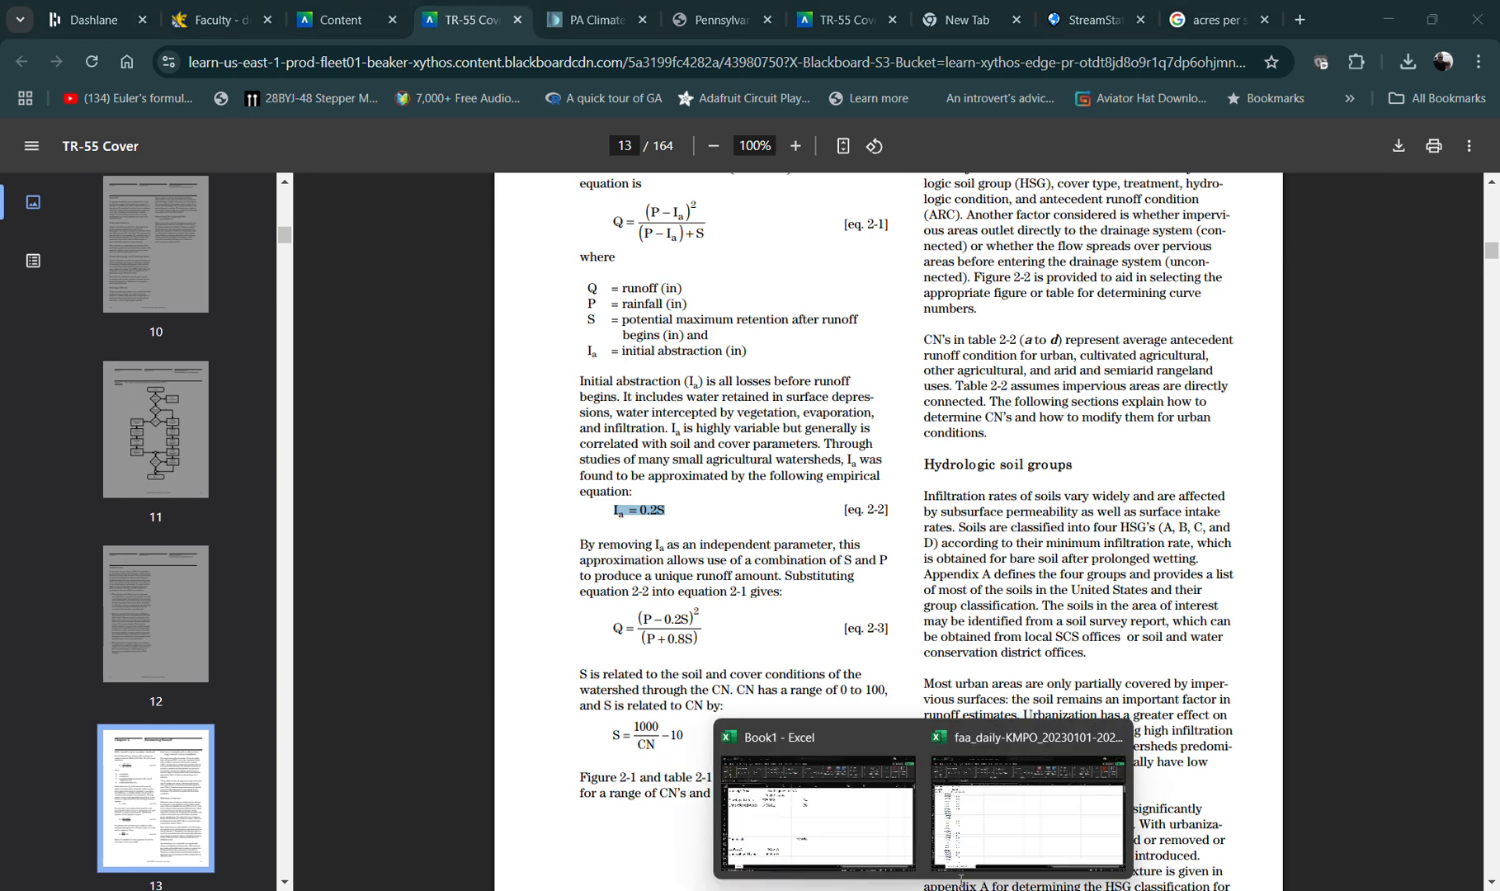
click(870, 823)
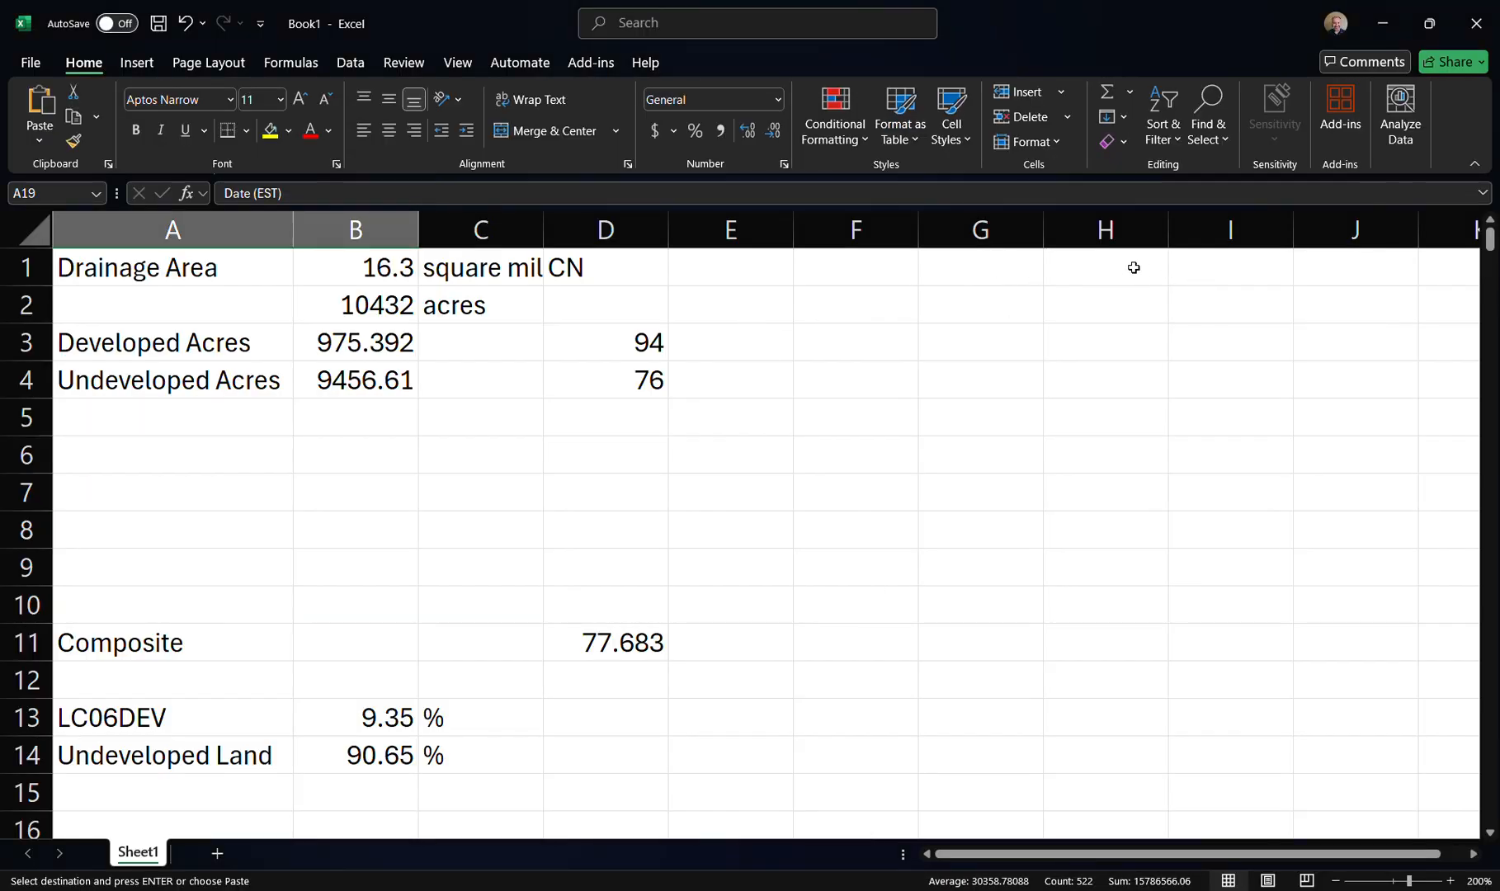
click(1010, 261)
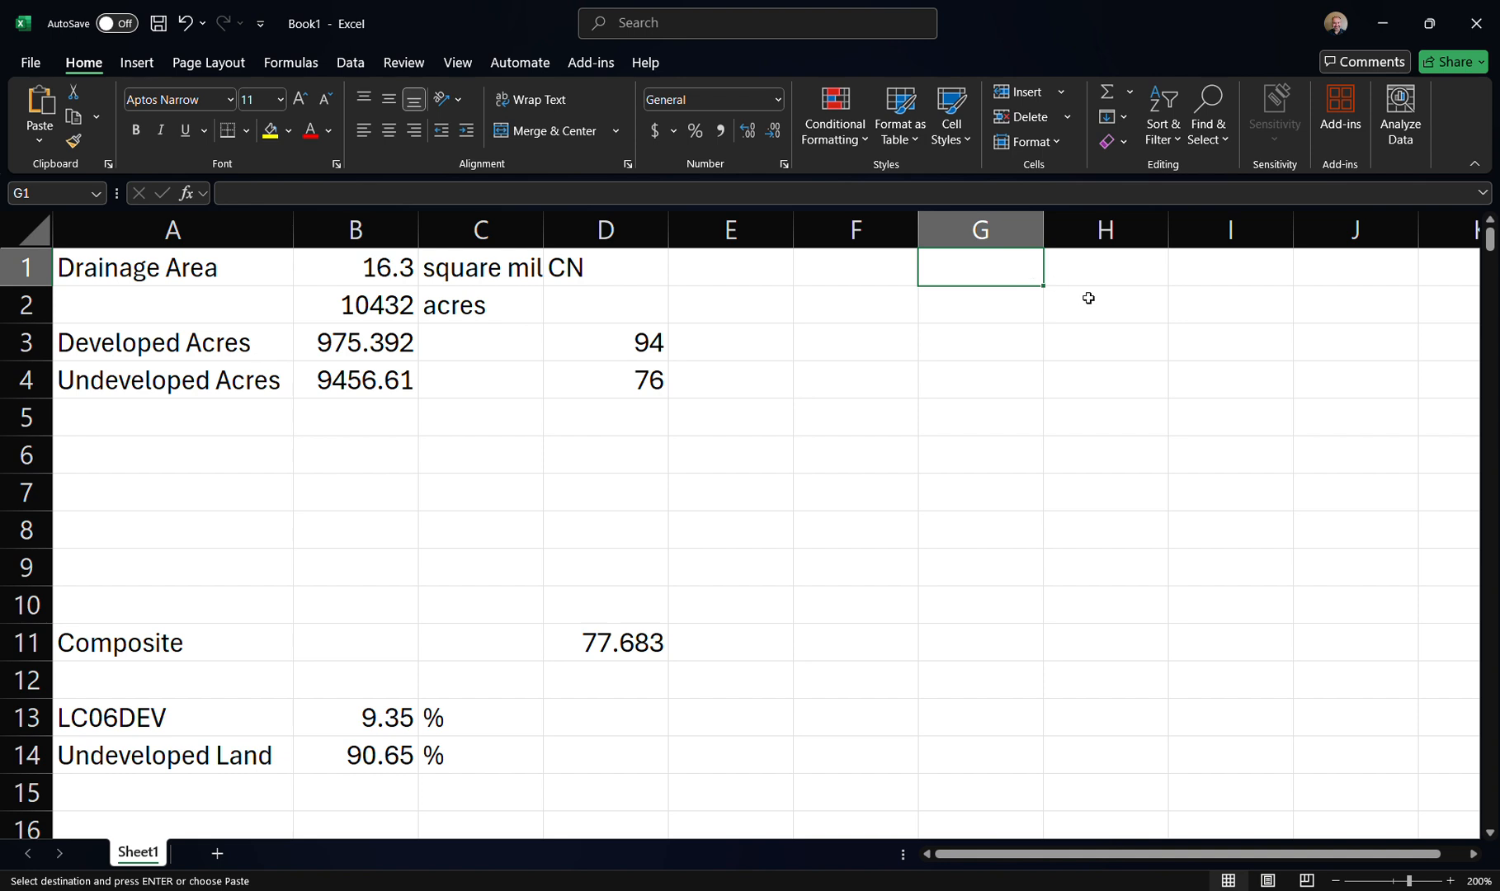
text(S)
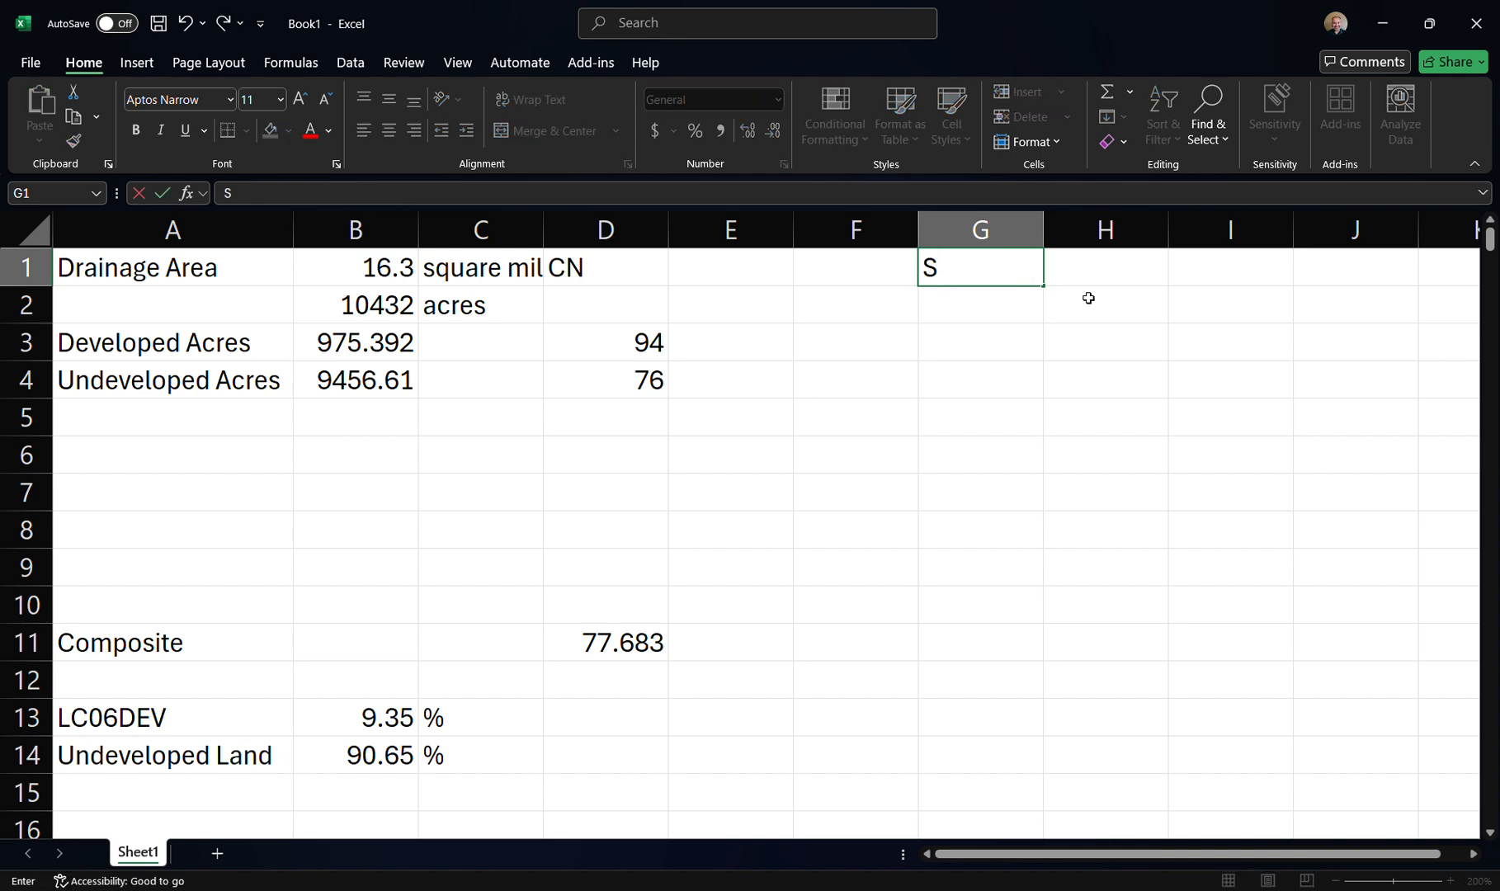
key(Tab)
text(=)
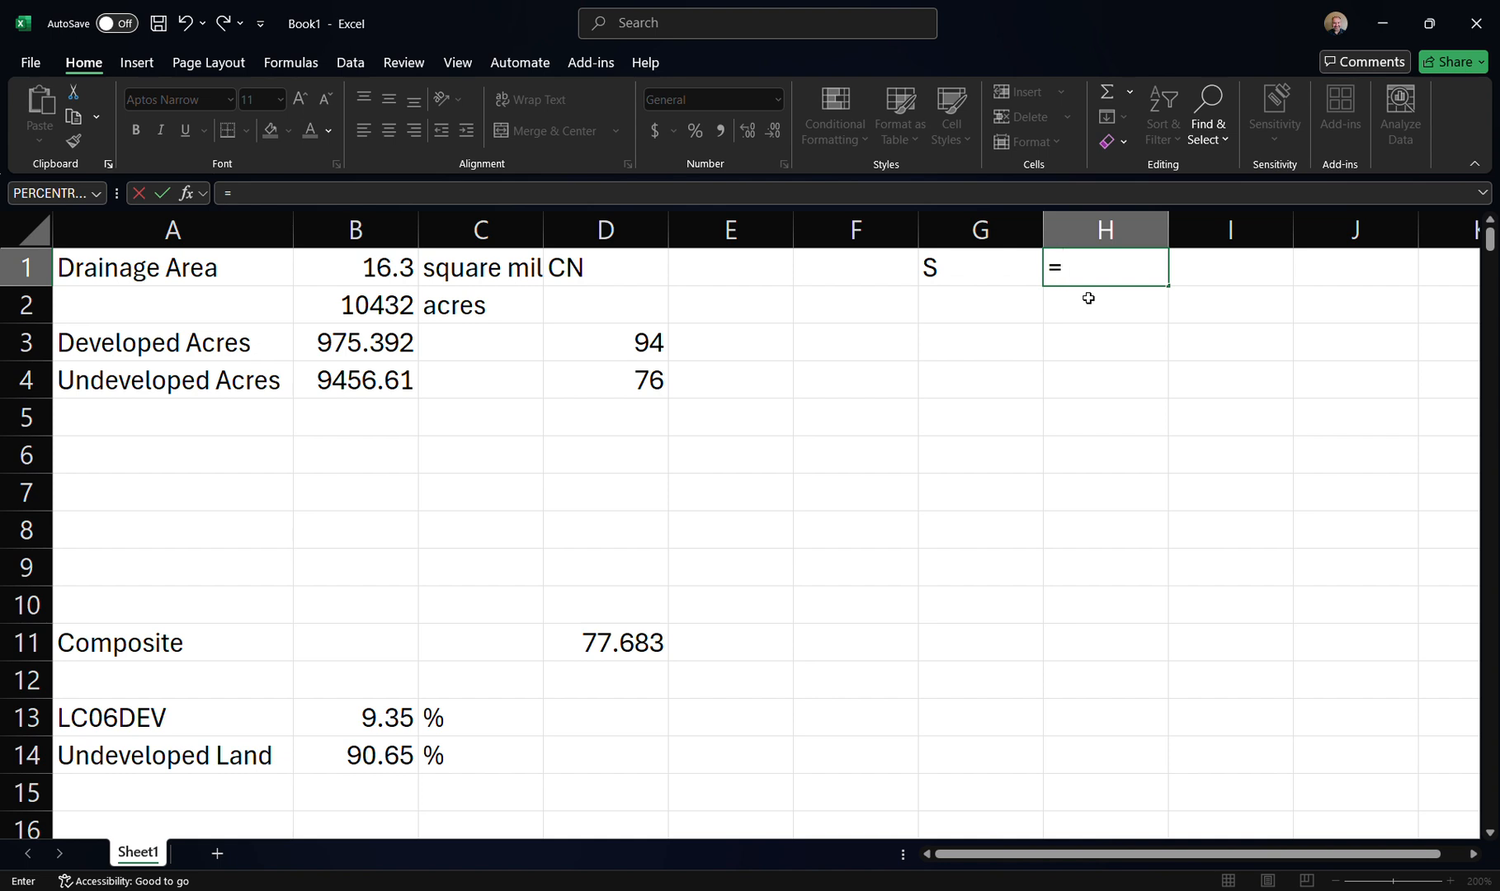
text((1000)
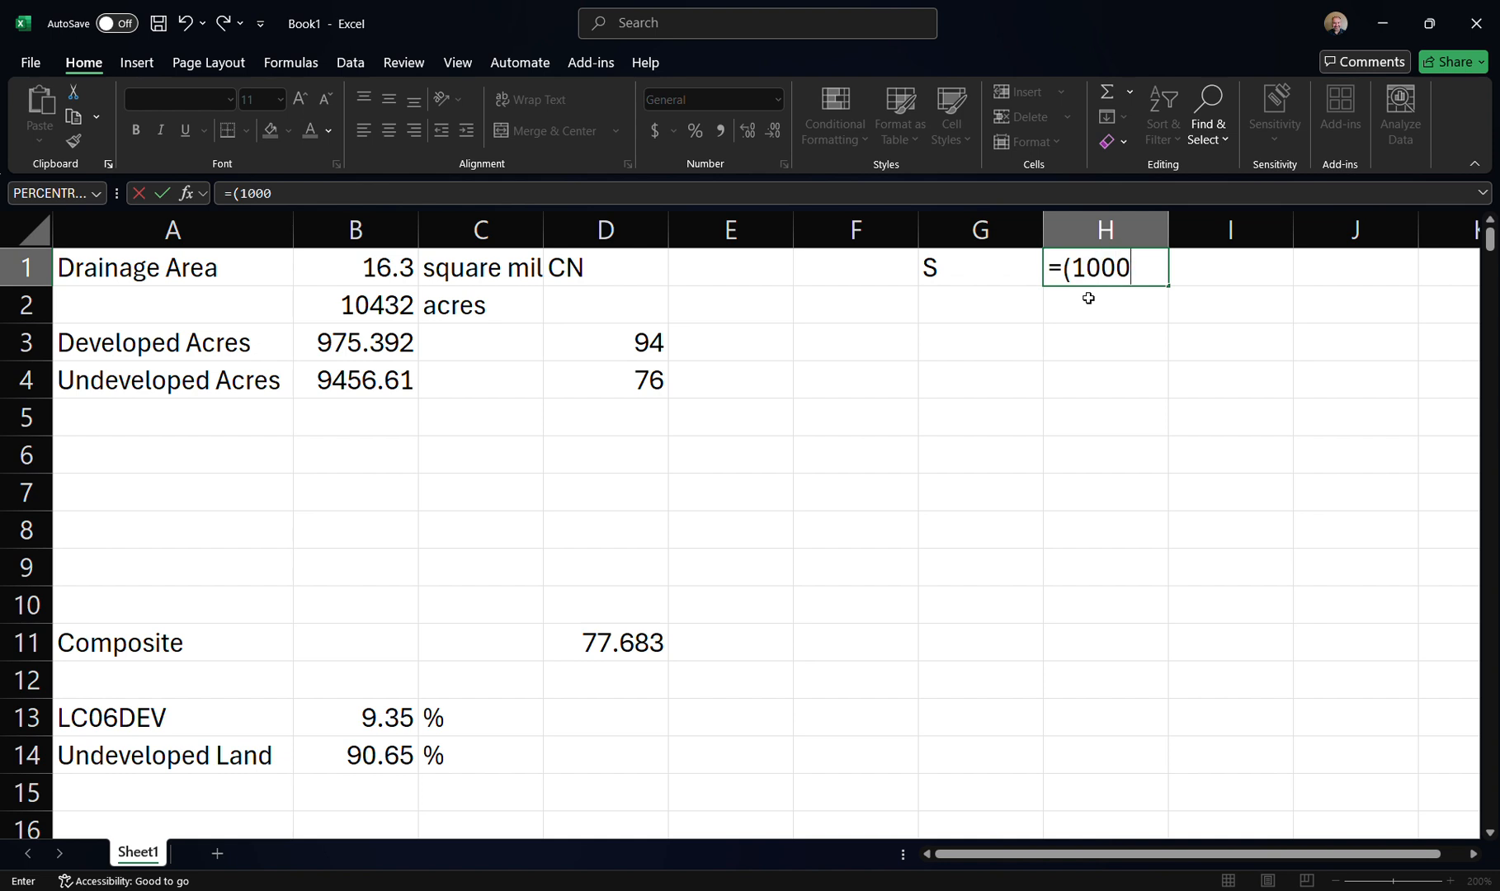
text(/)
click(623, 642)
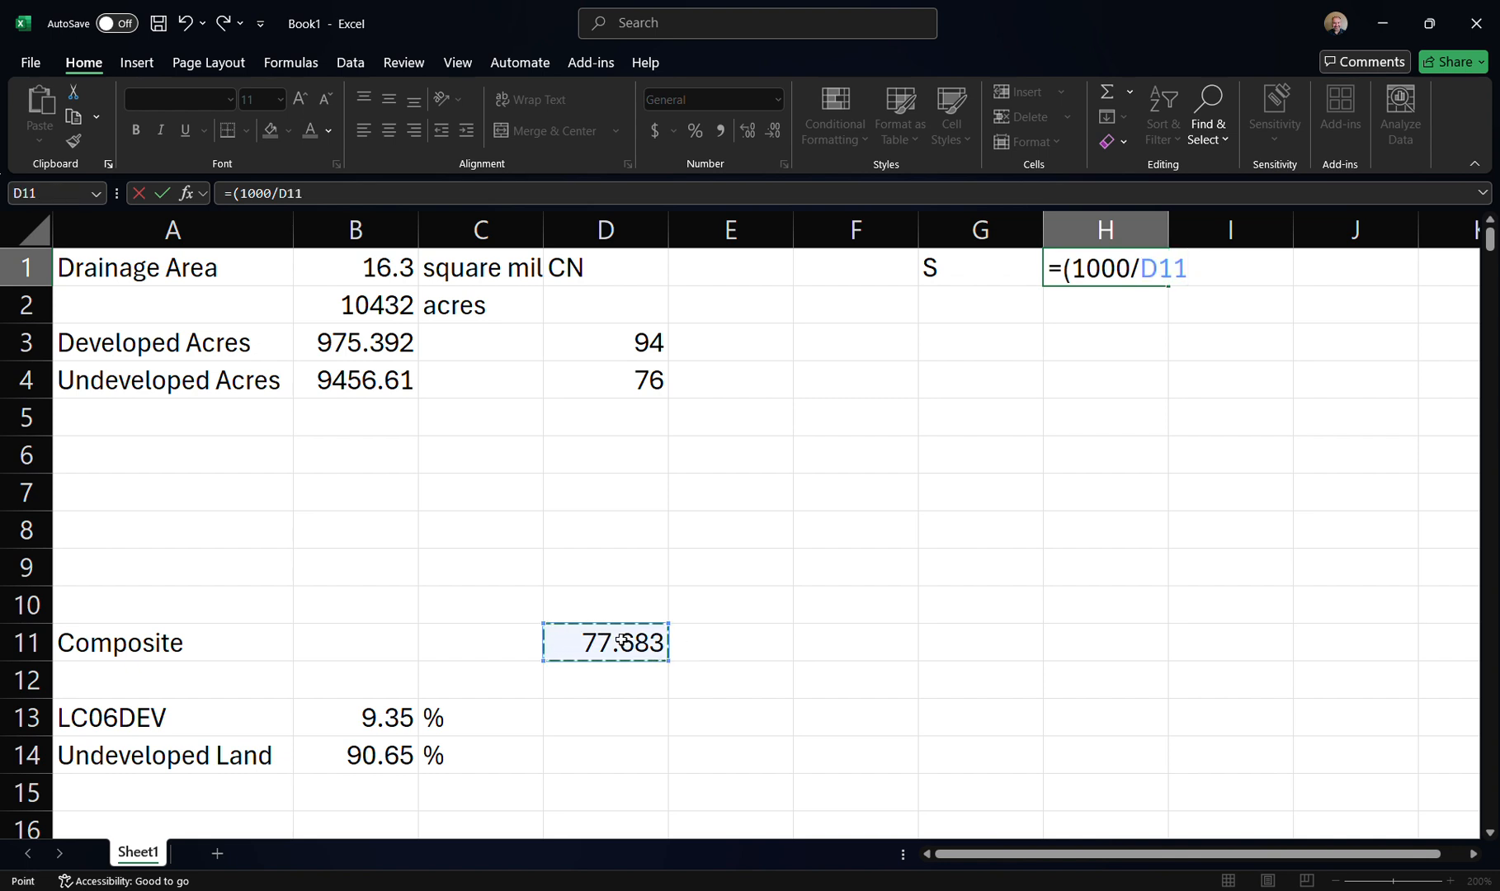
text()-)
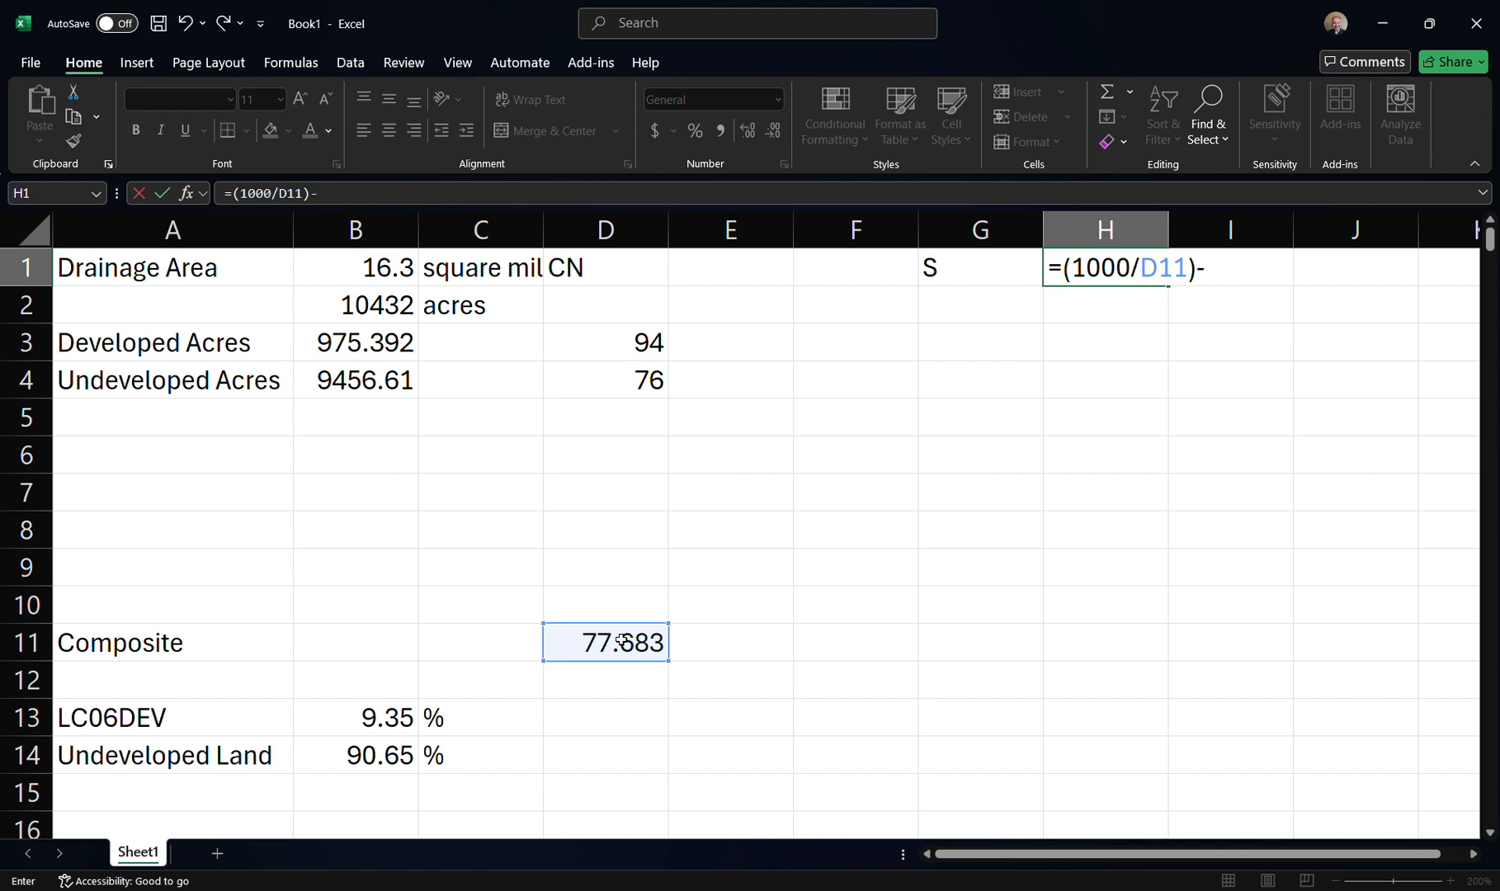
text(10)
key(Return)
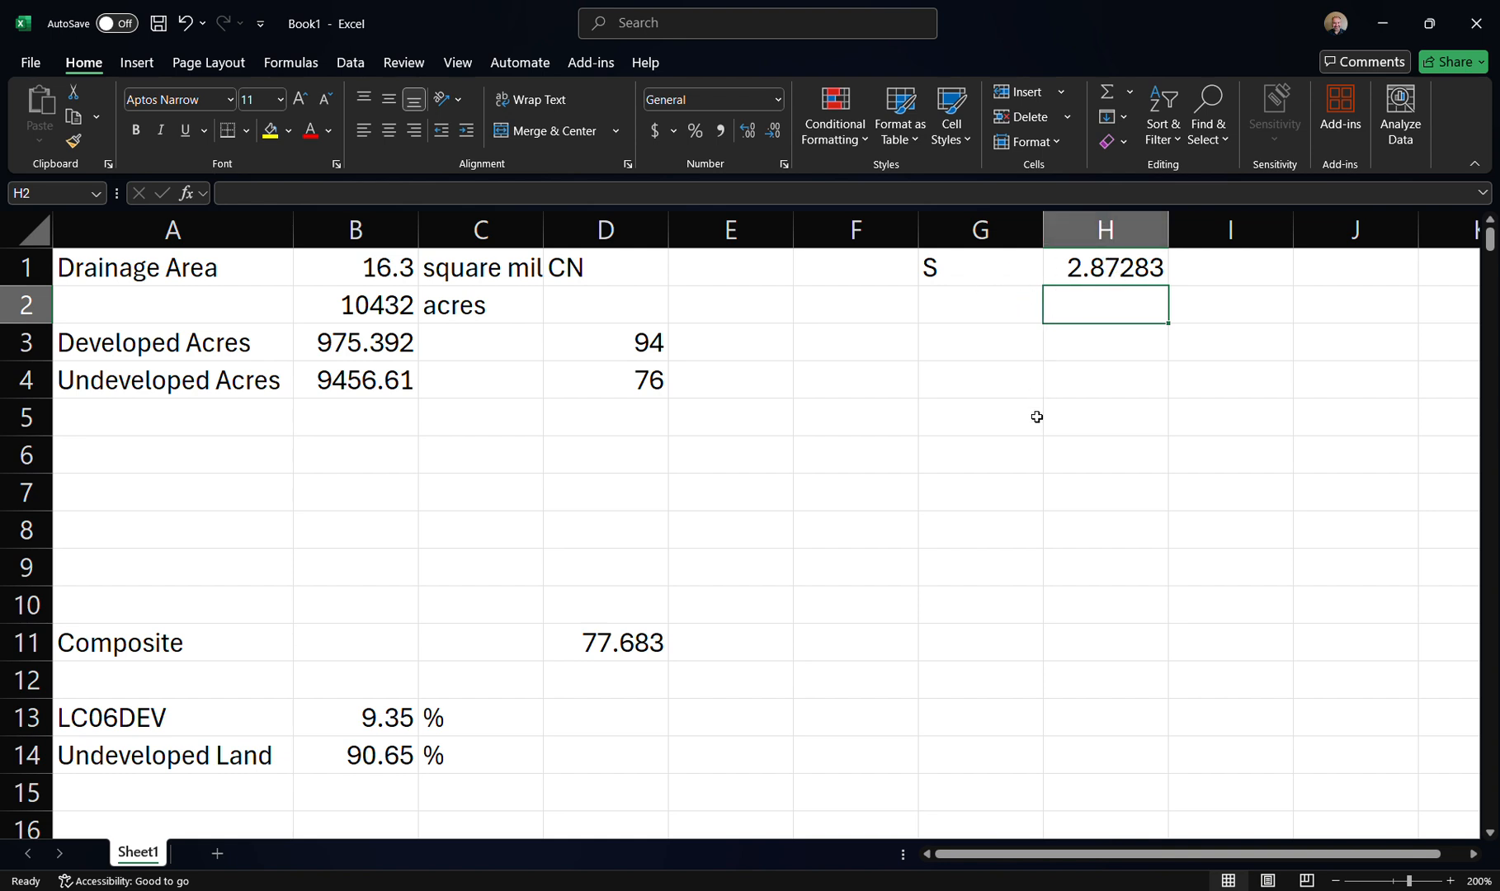
Label cell G2 as Ia for the initial abstraction, directly below the S label
click(1000, 310)
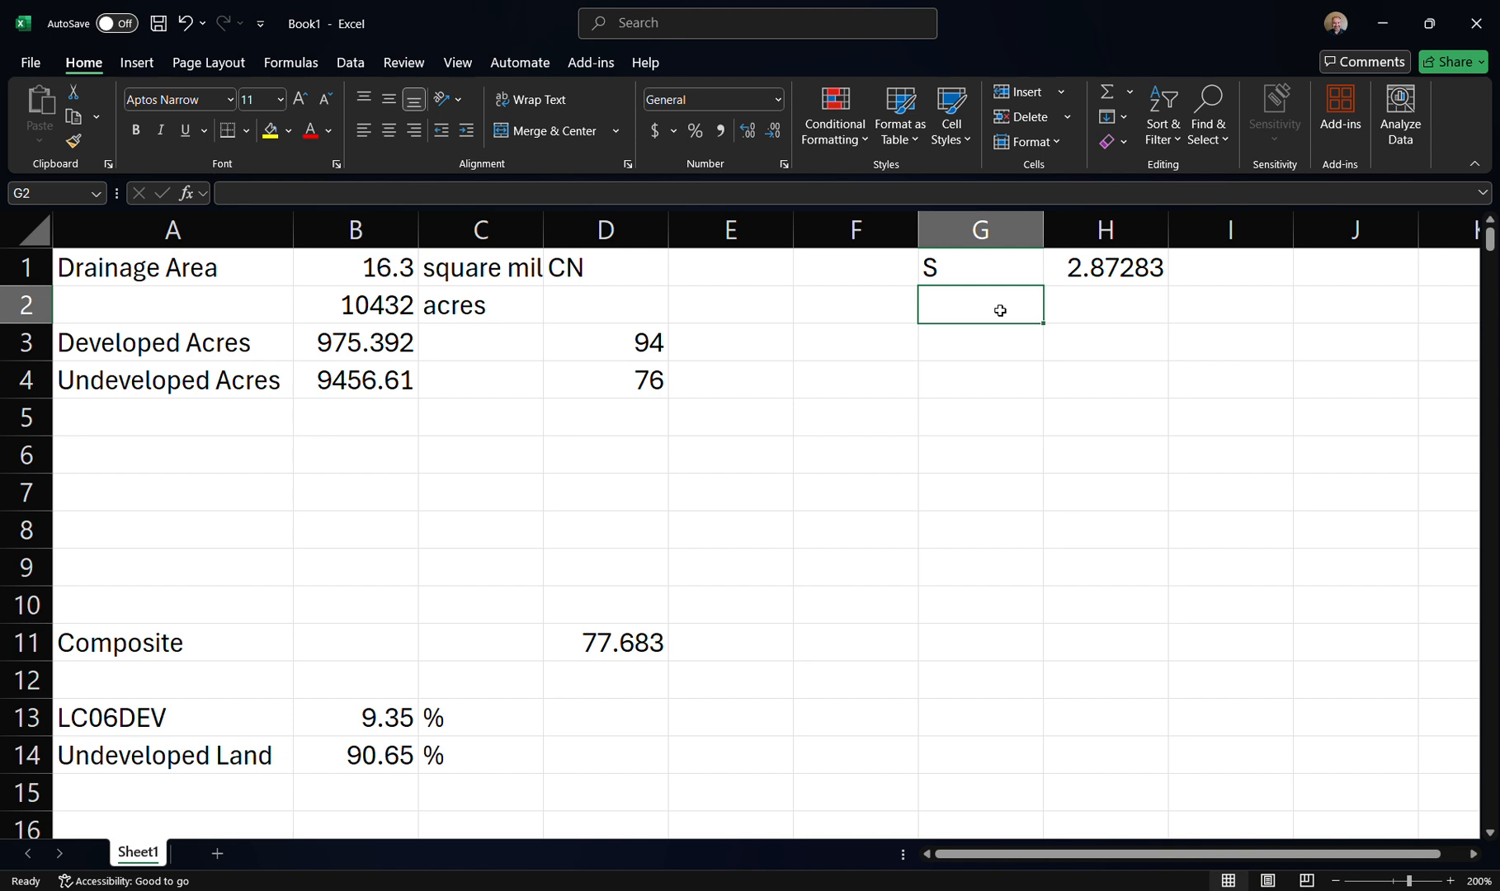
text(i)
key(BackSpace)
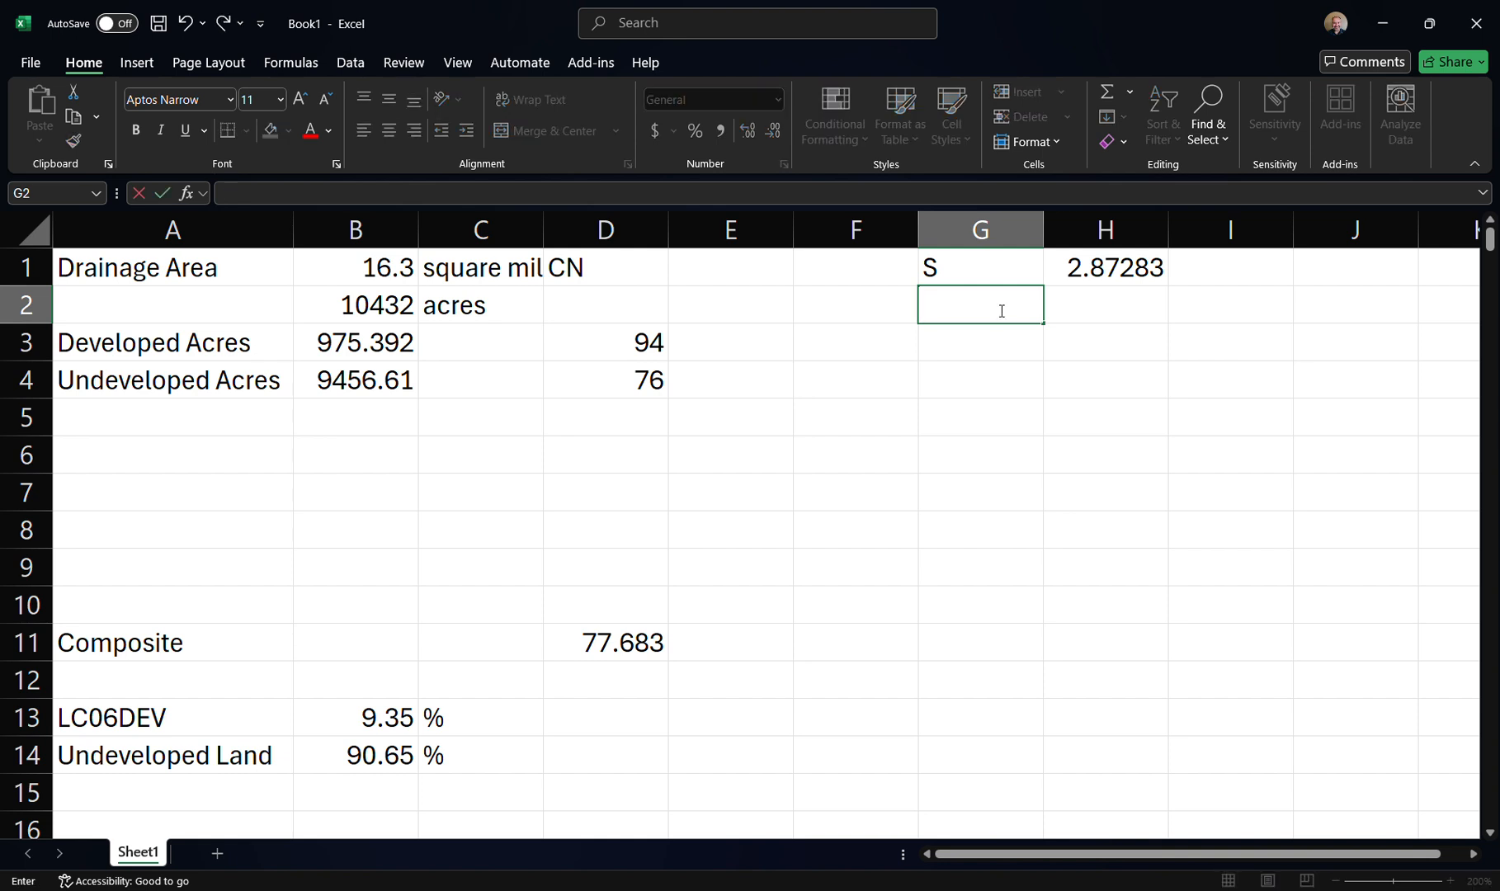
text(Ia)
key(Return)
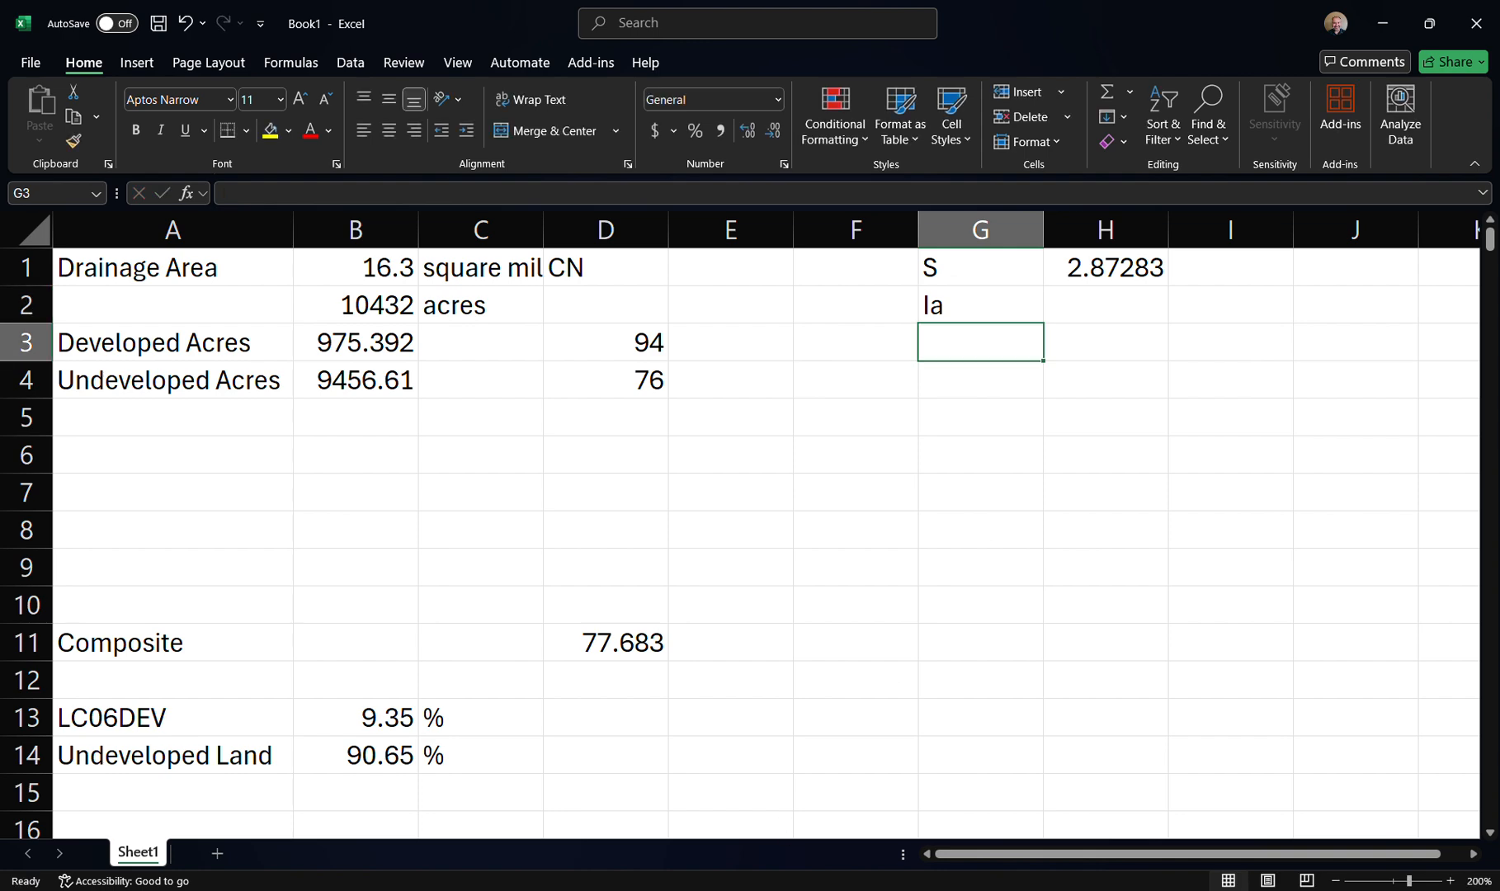
Check the initial abstraction equation in the TR-55 PDF and enter =0.2*H1 in cell H2 of Book1
key(alt+Tab)
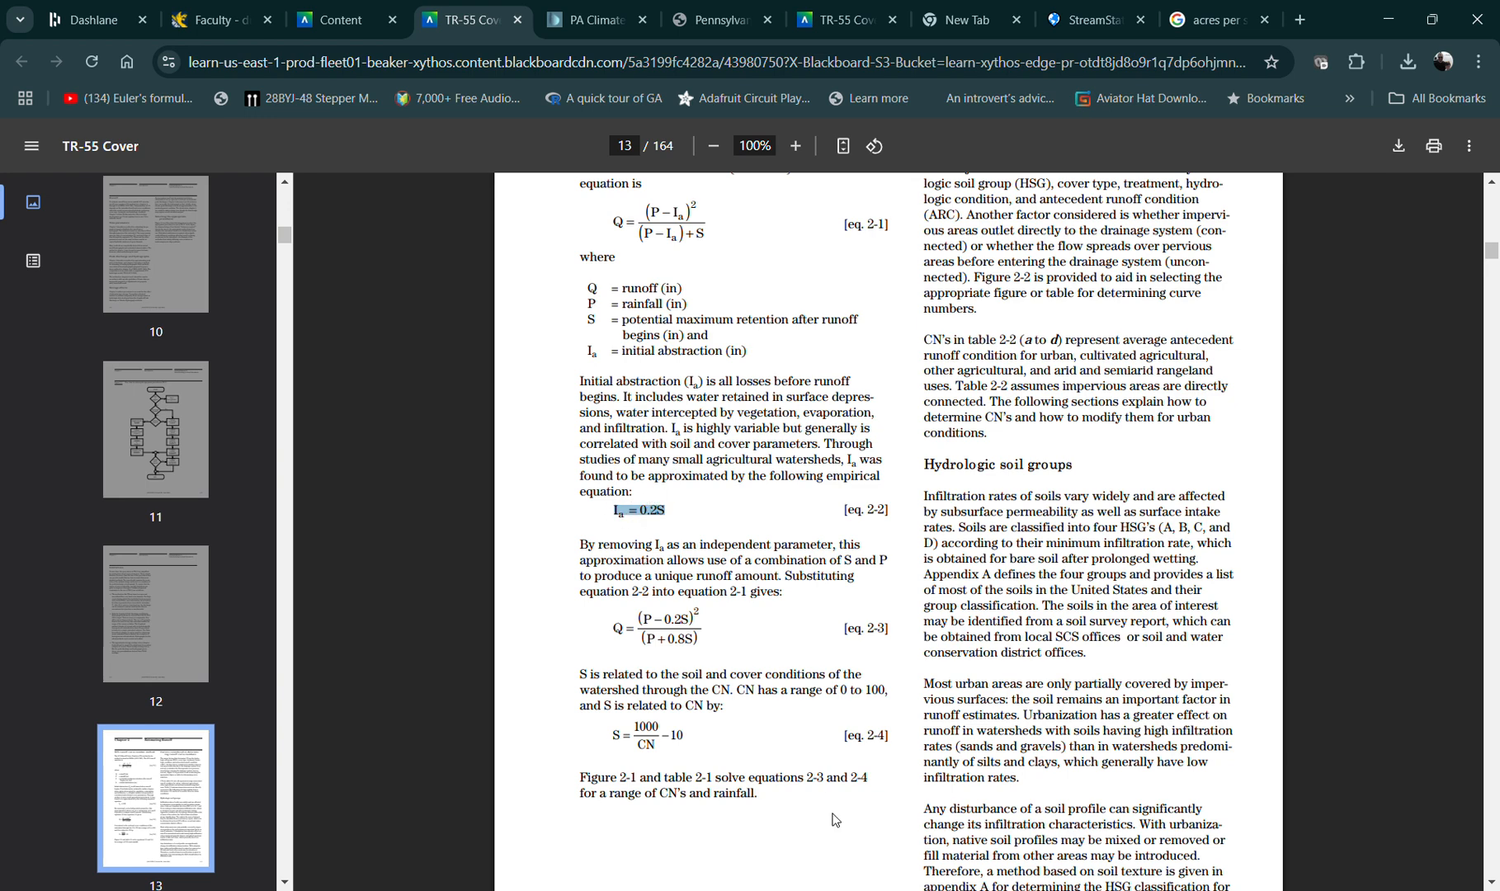
mouse_move(916, 879)
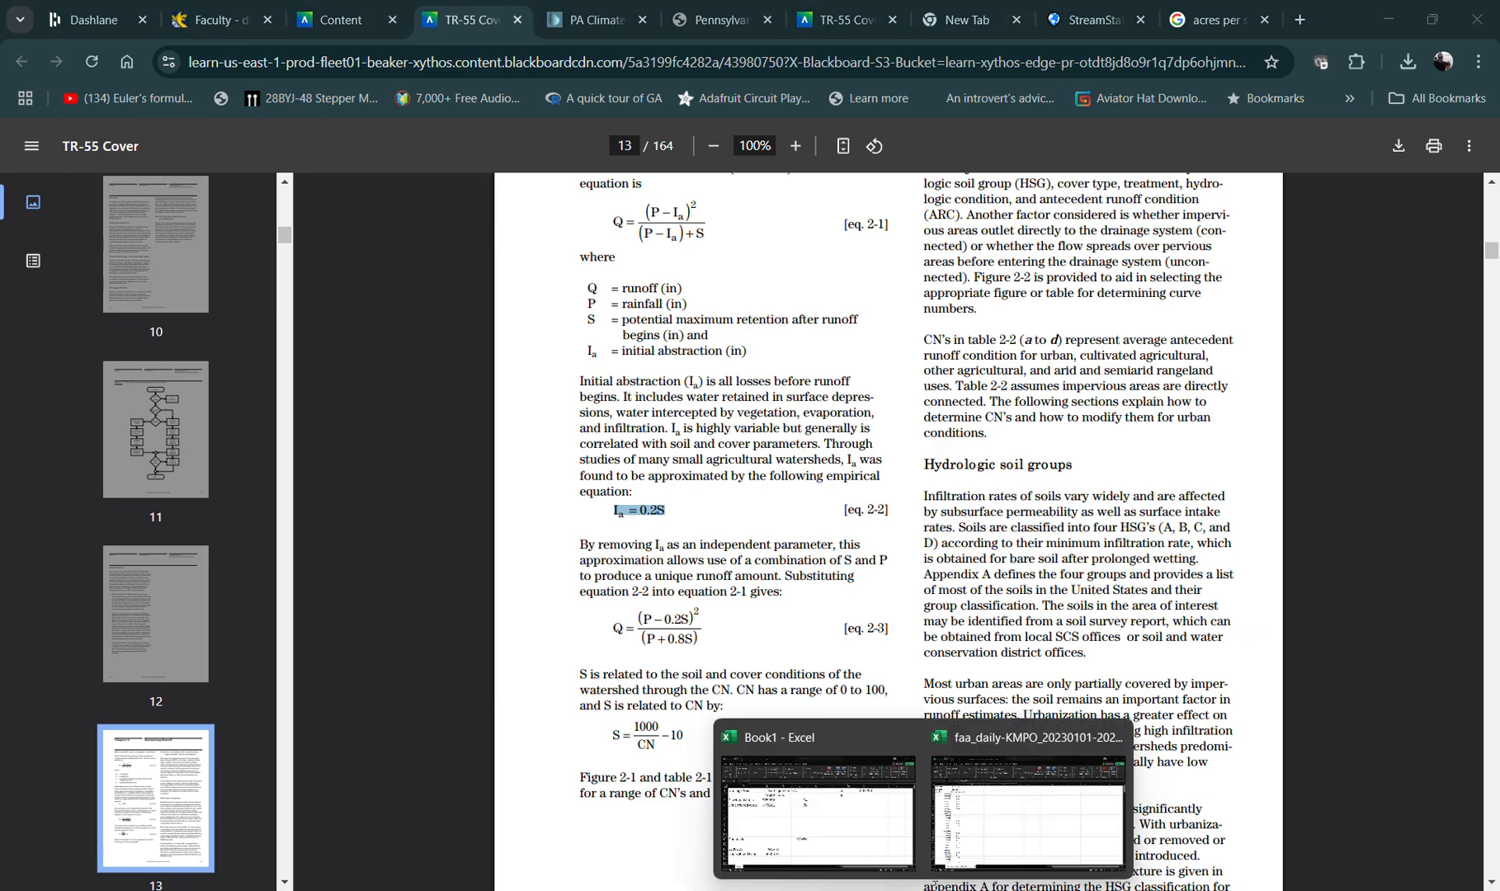
click(845, 819)
click(1101, 319)
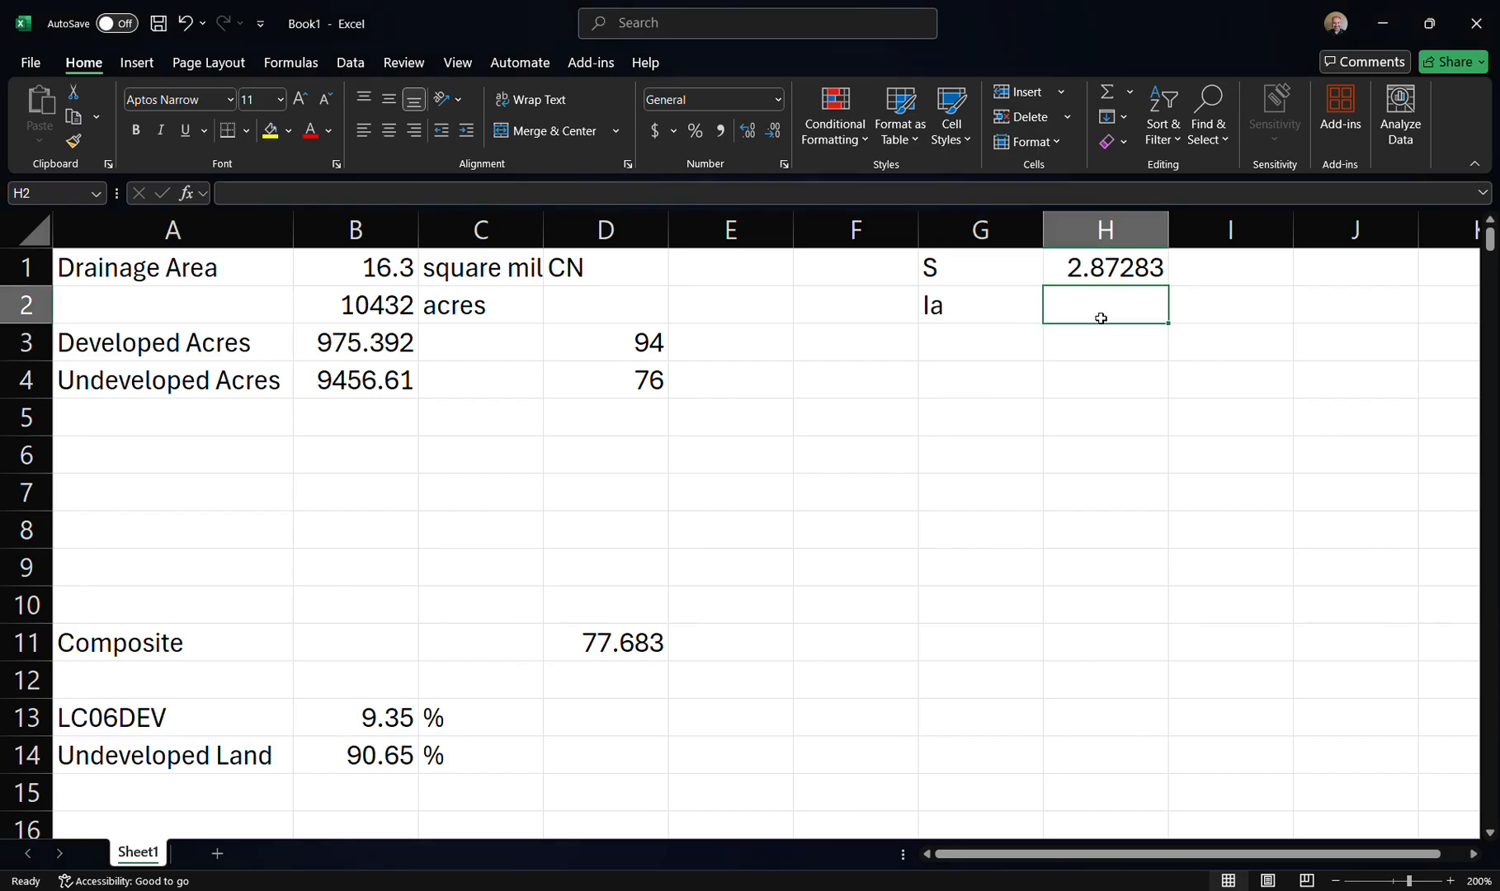
text(=0.2)
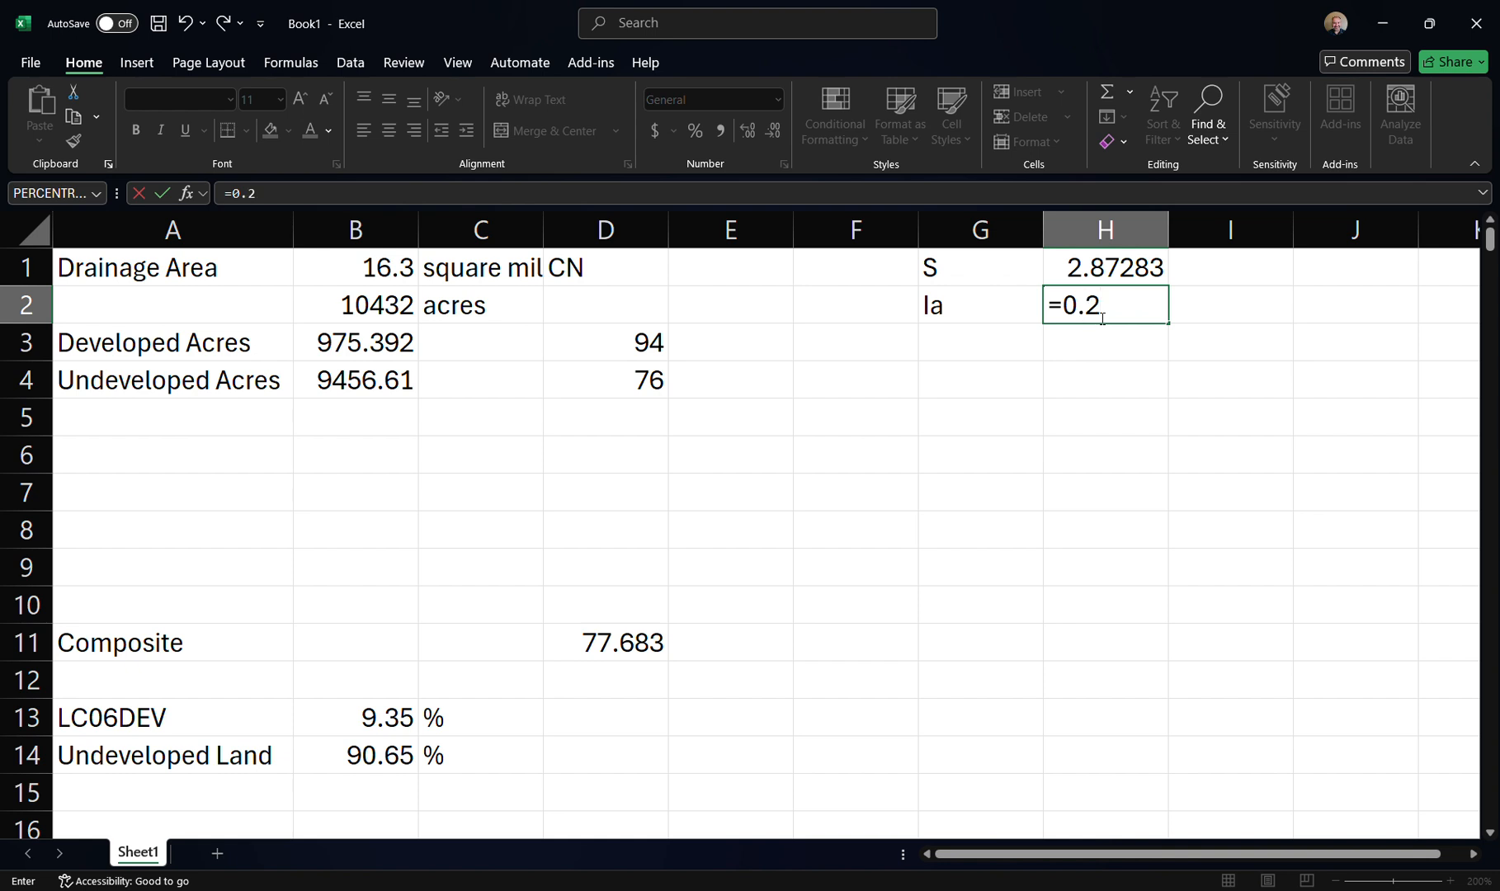
text(*)
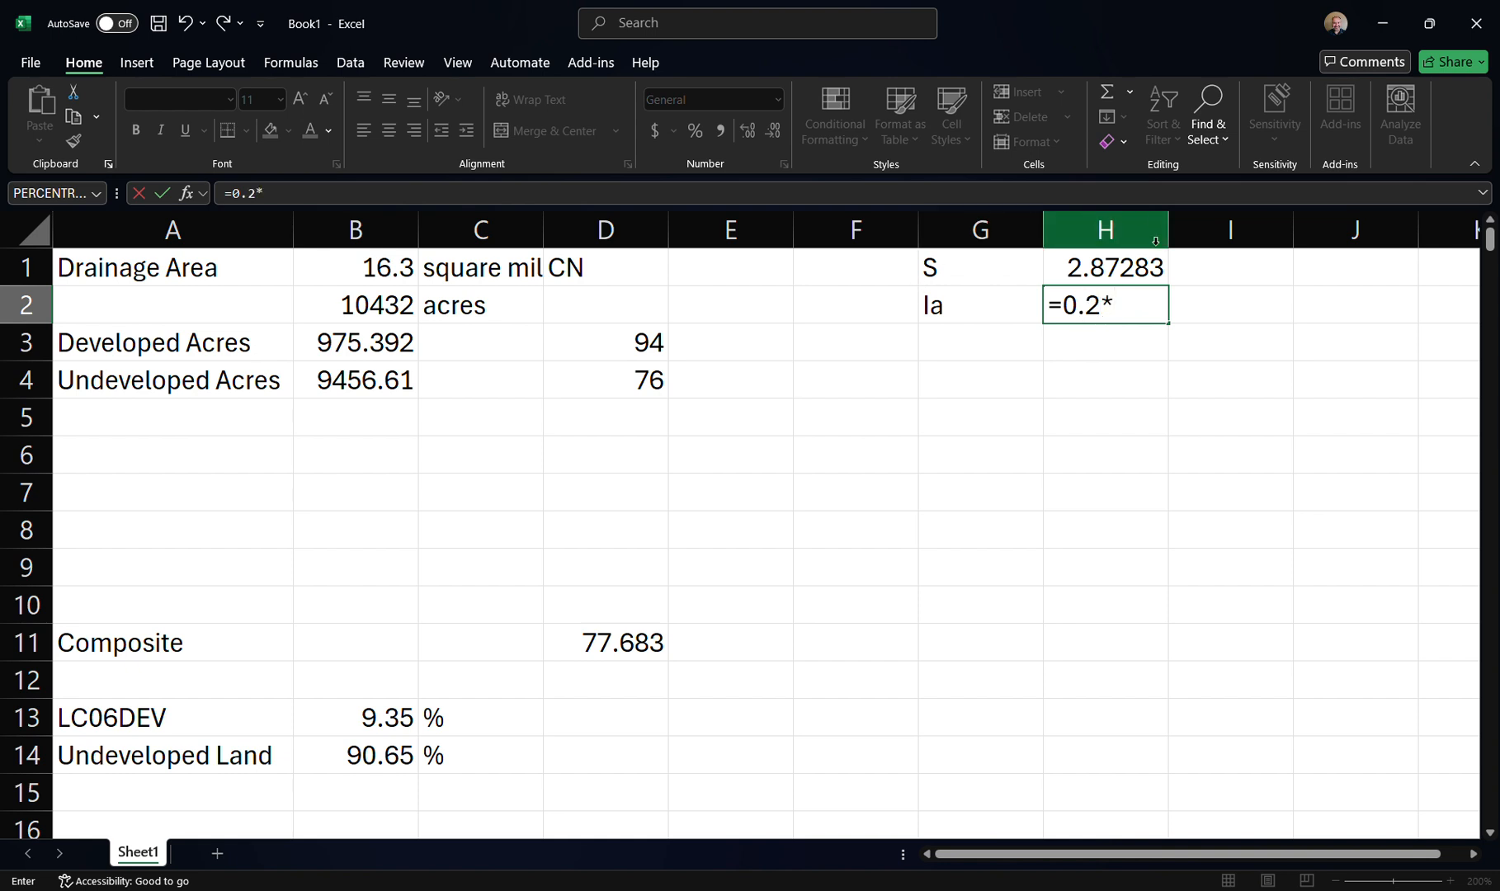
click(1131, 268)
key(Return)
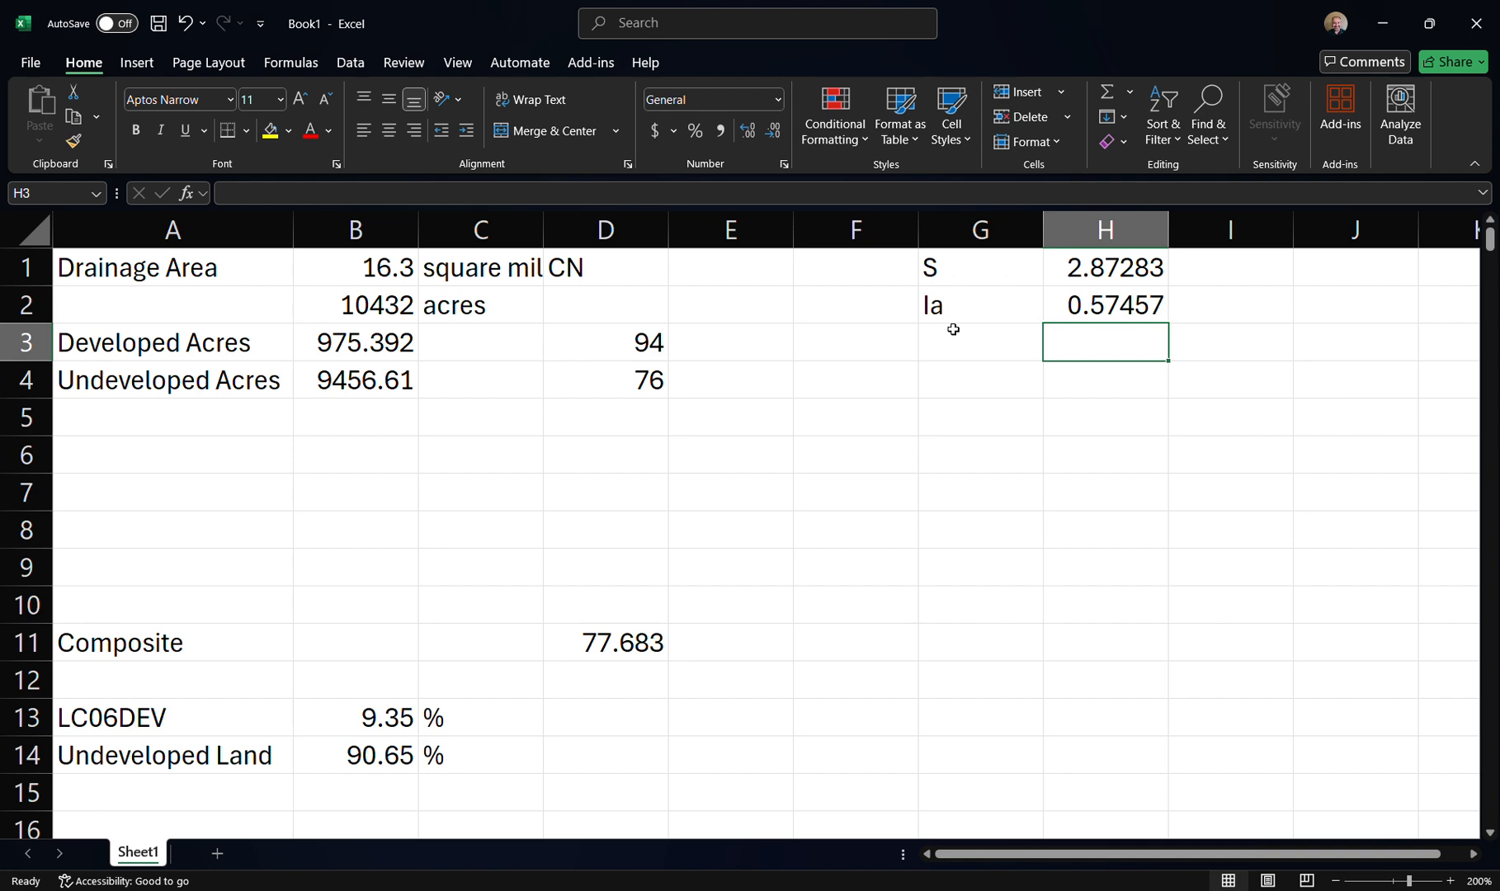
scroll(974, 338, down, 2)
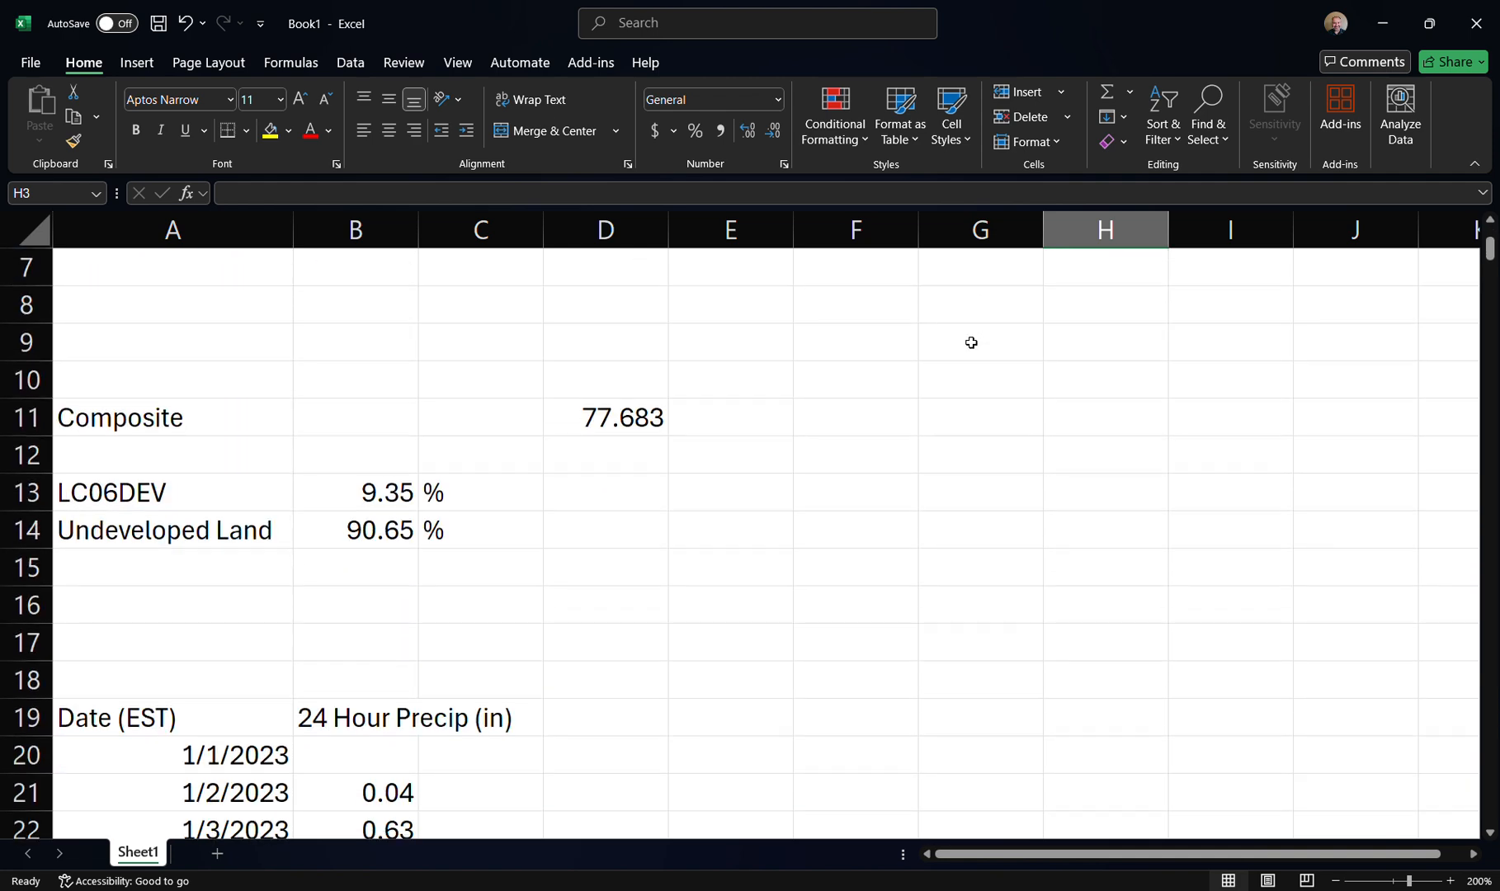
scroll(971, 342, up, 2)
scroll(941, 368, down, 1)
scroll(949, 365, up, 1)
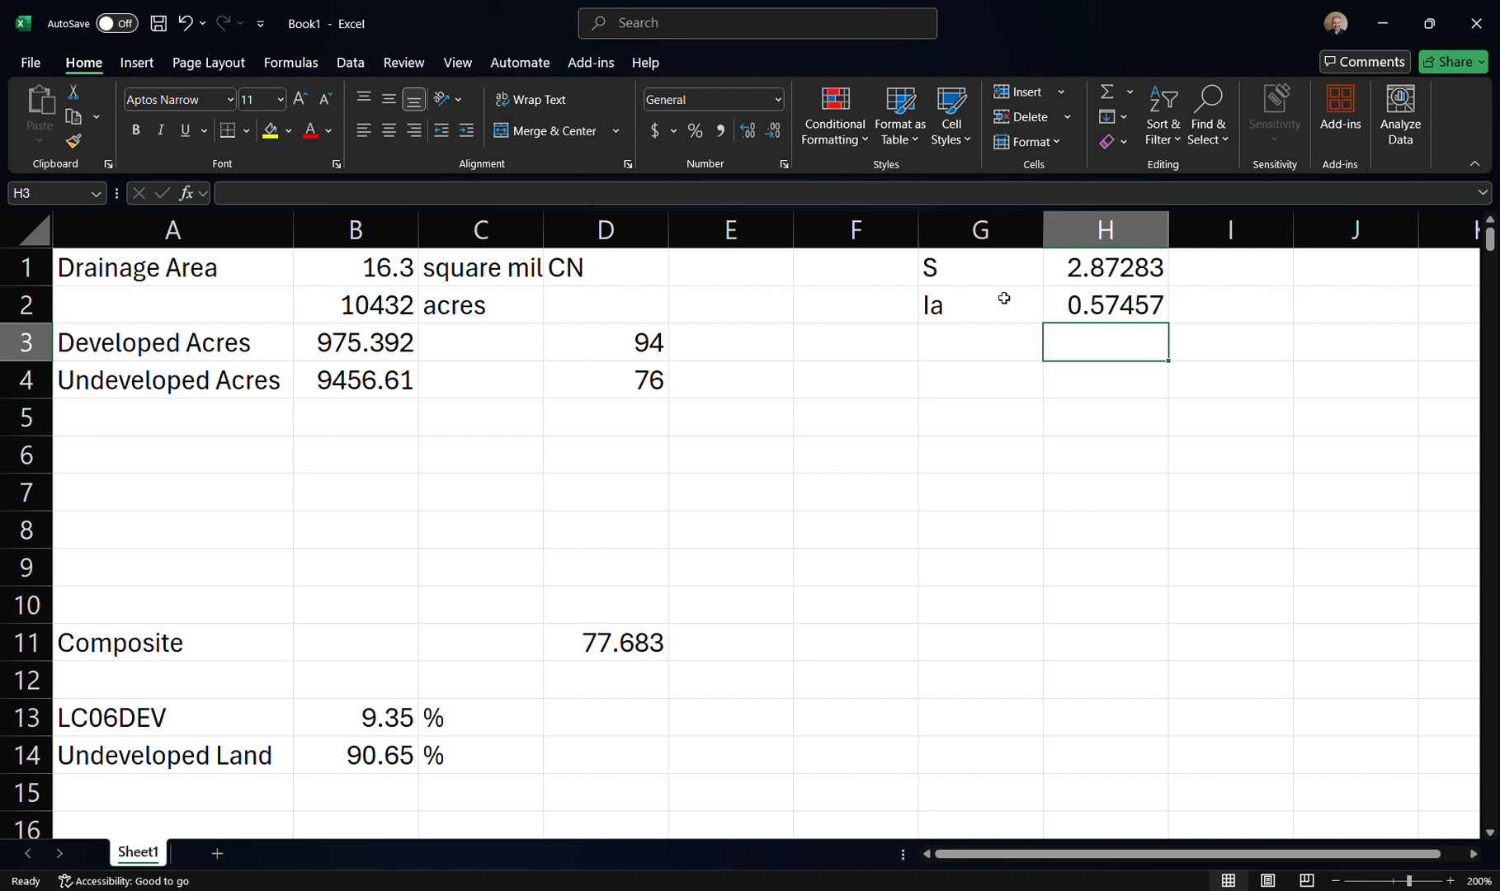
Label cell C19 as Qraw, next to the 24 Hour Precip header of the rainfall table
scroll(984, 347, down, 2)
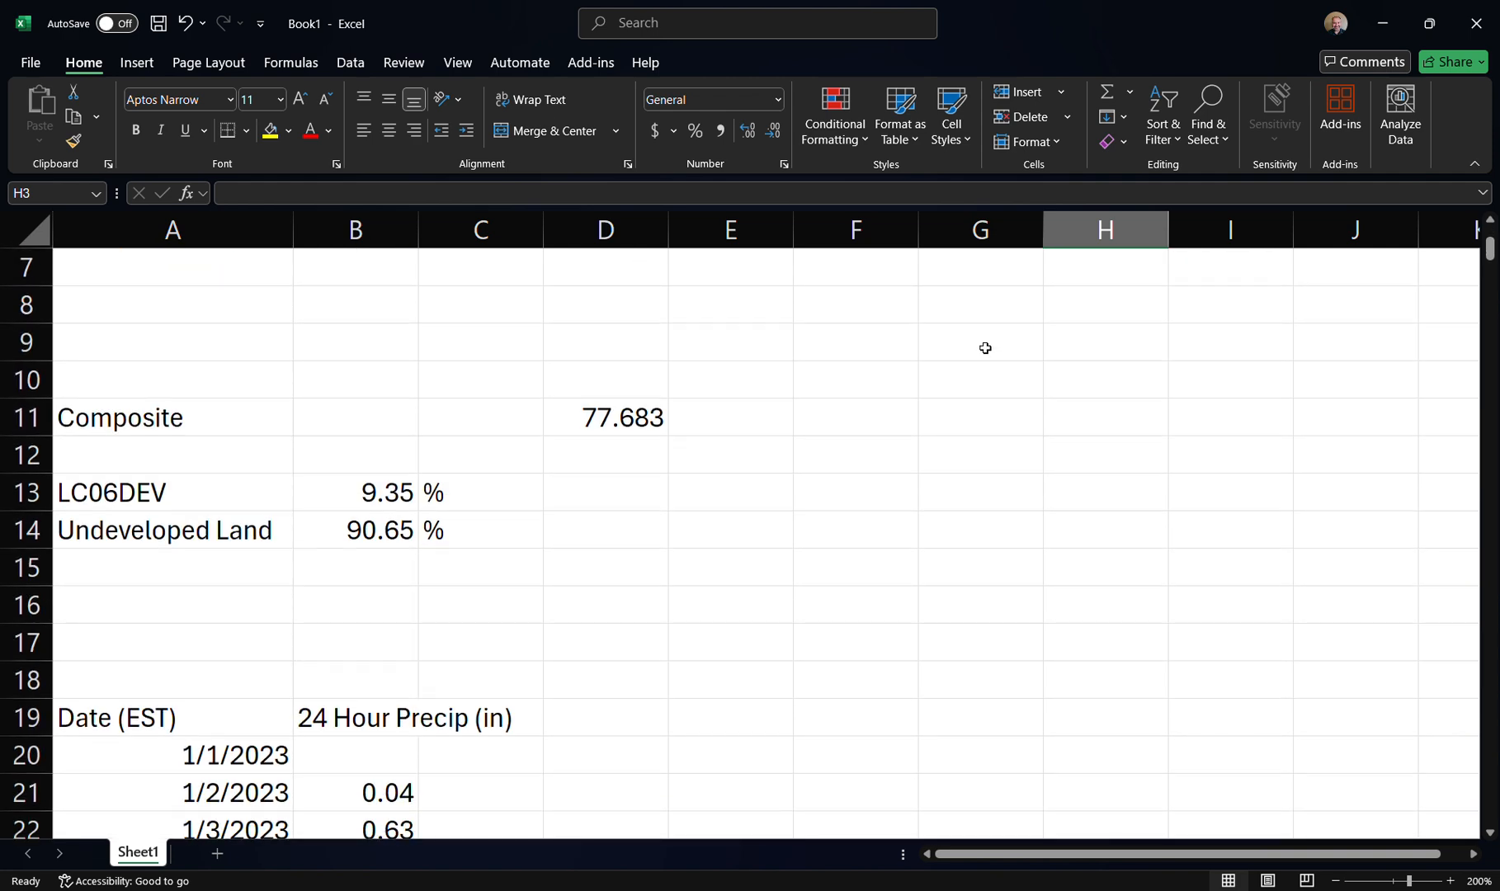
scroll(984, 346, up, 2)
scroll(984, 346, down, 3)
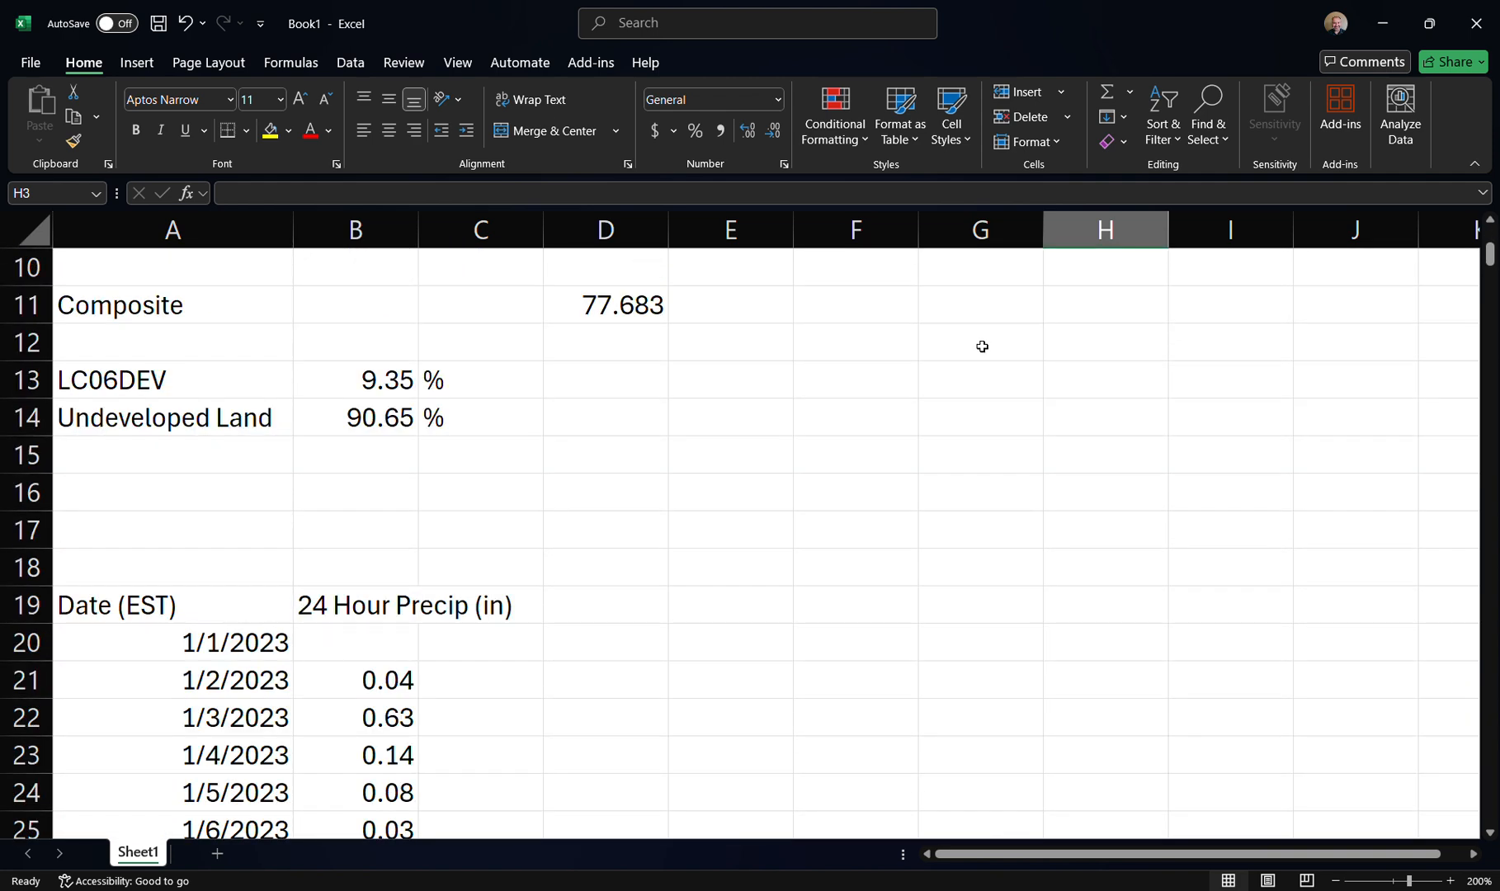
scroll(981, 345, up, 3)
scroll(979, 345, down, 4)
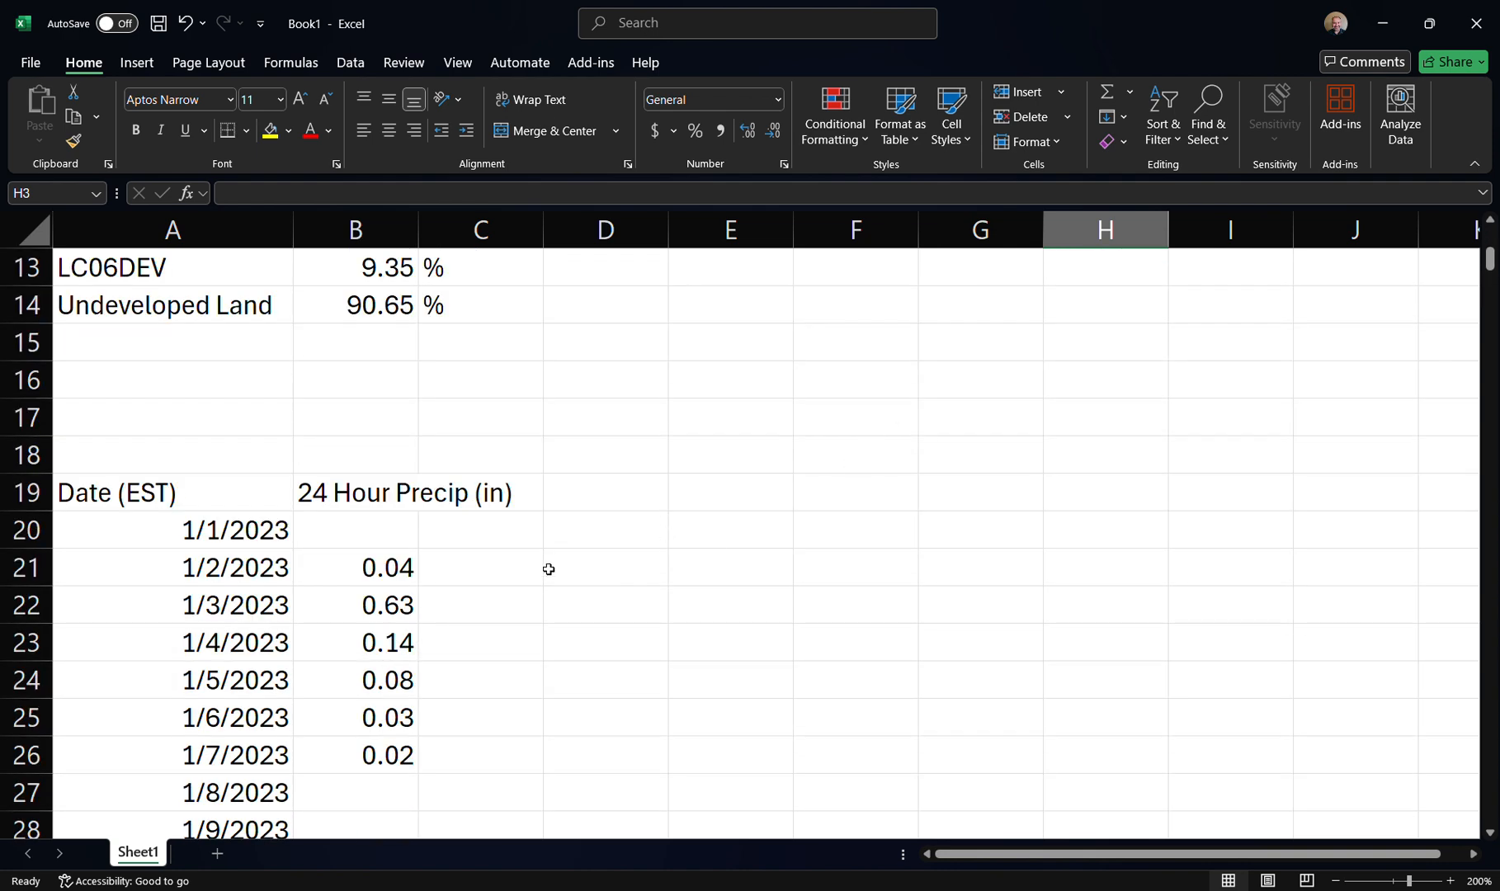
click(466, 494)
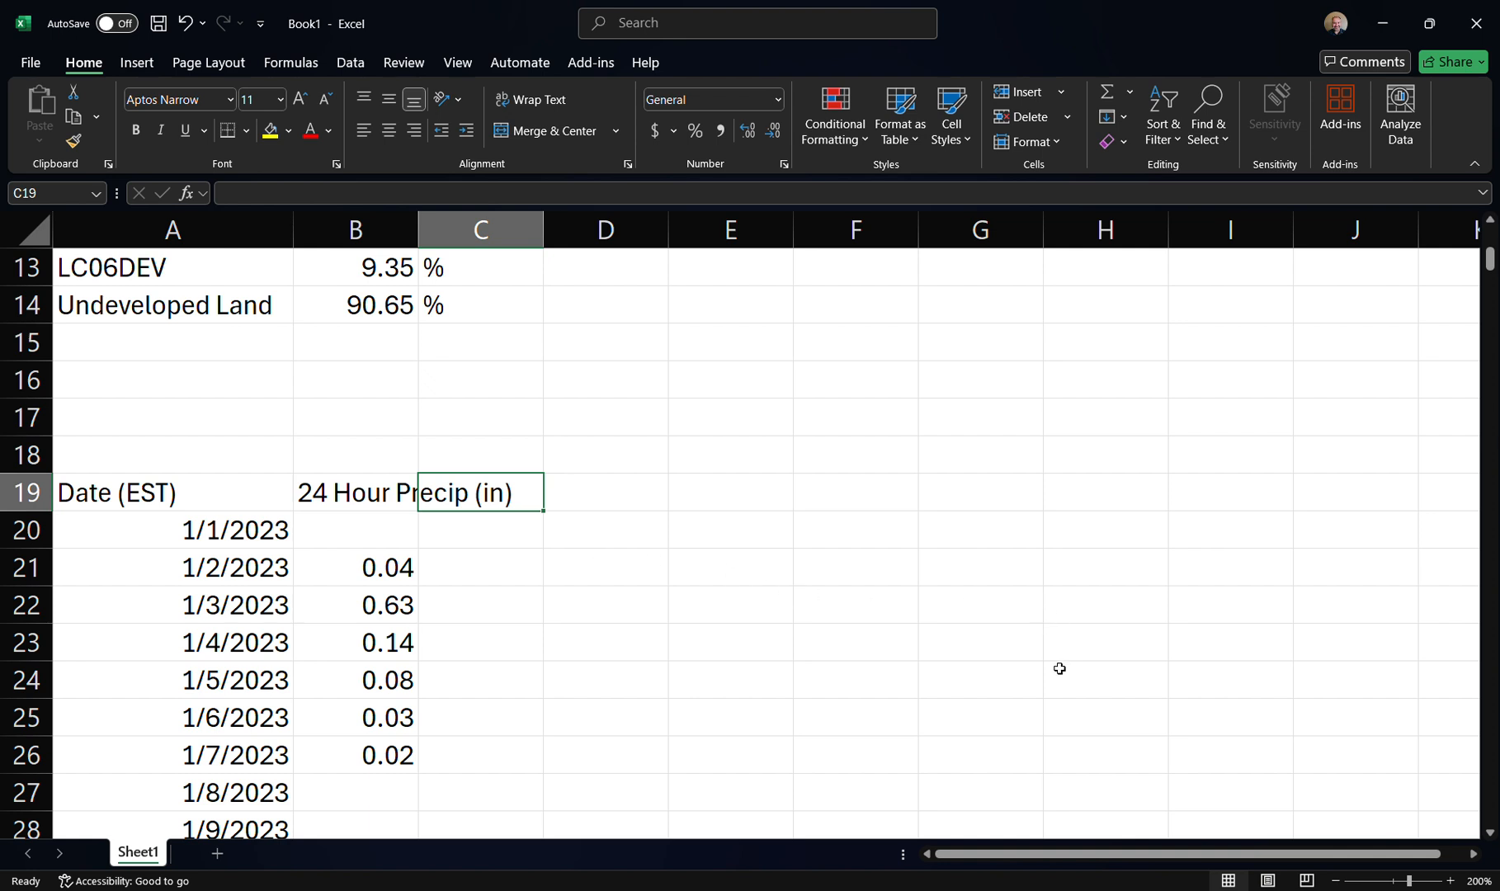
text(Qraw)
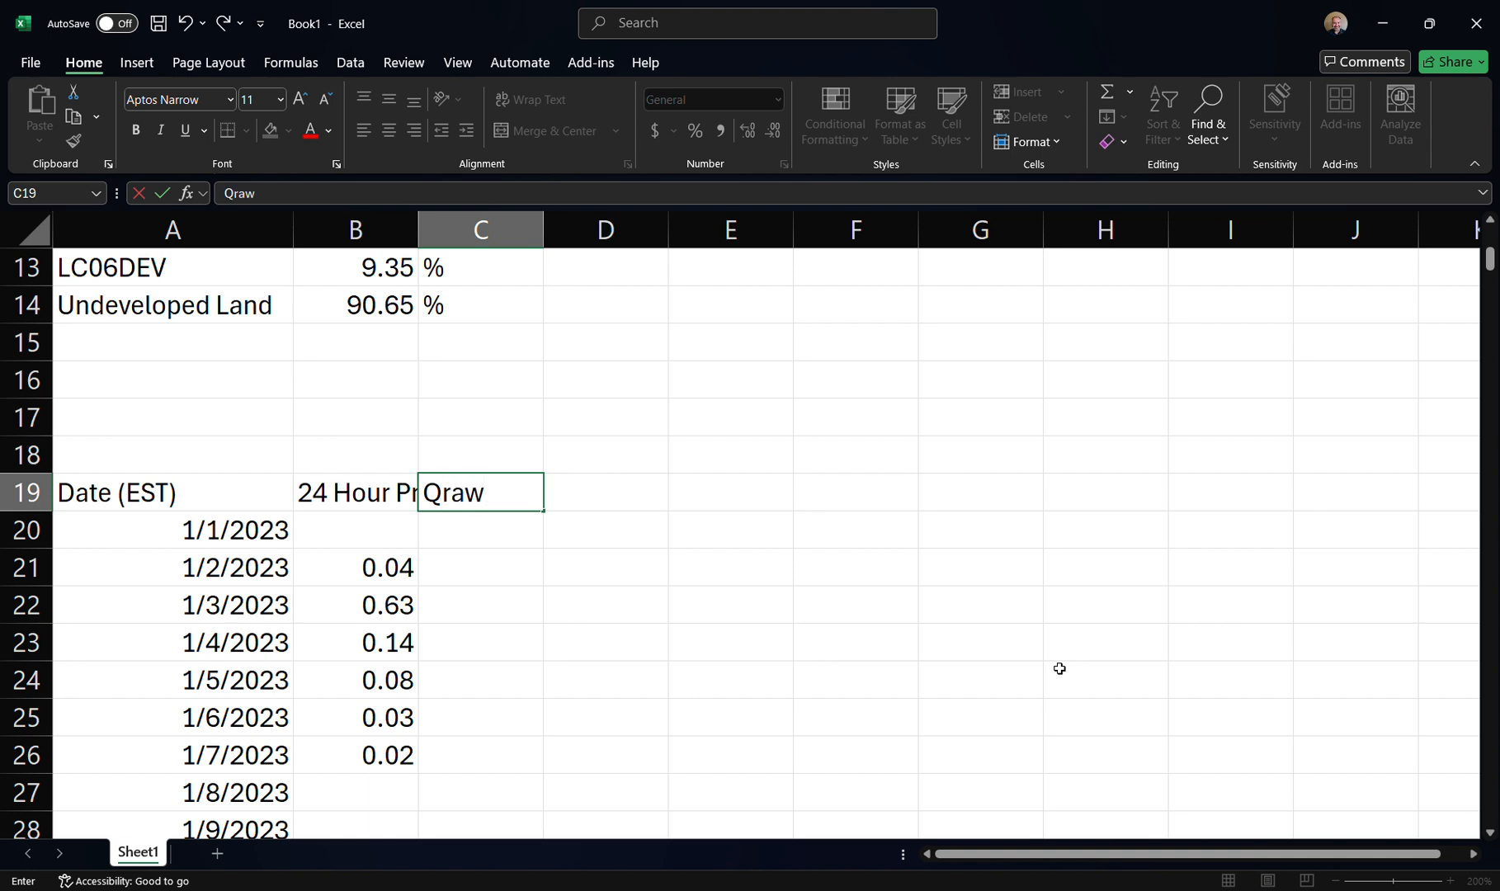
key(Return)
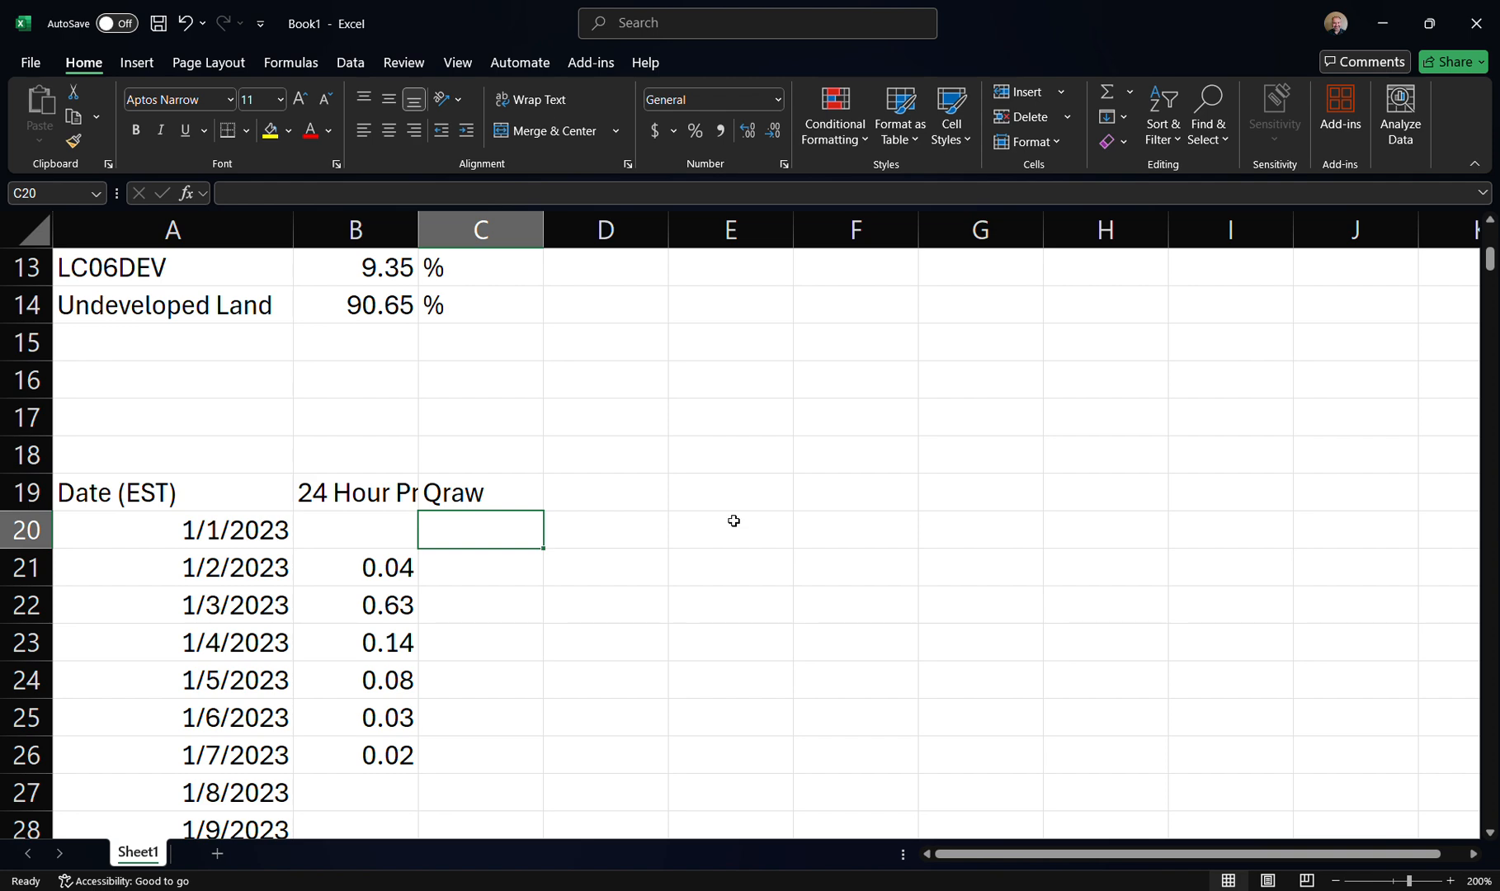
Begin the runoff formula in C20 with =(B20-$H$2, subtracting the absolute Ia reference from the 1/1/2023 precipitation
scroll(733, 521, up, 2)
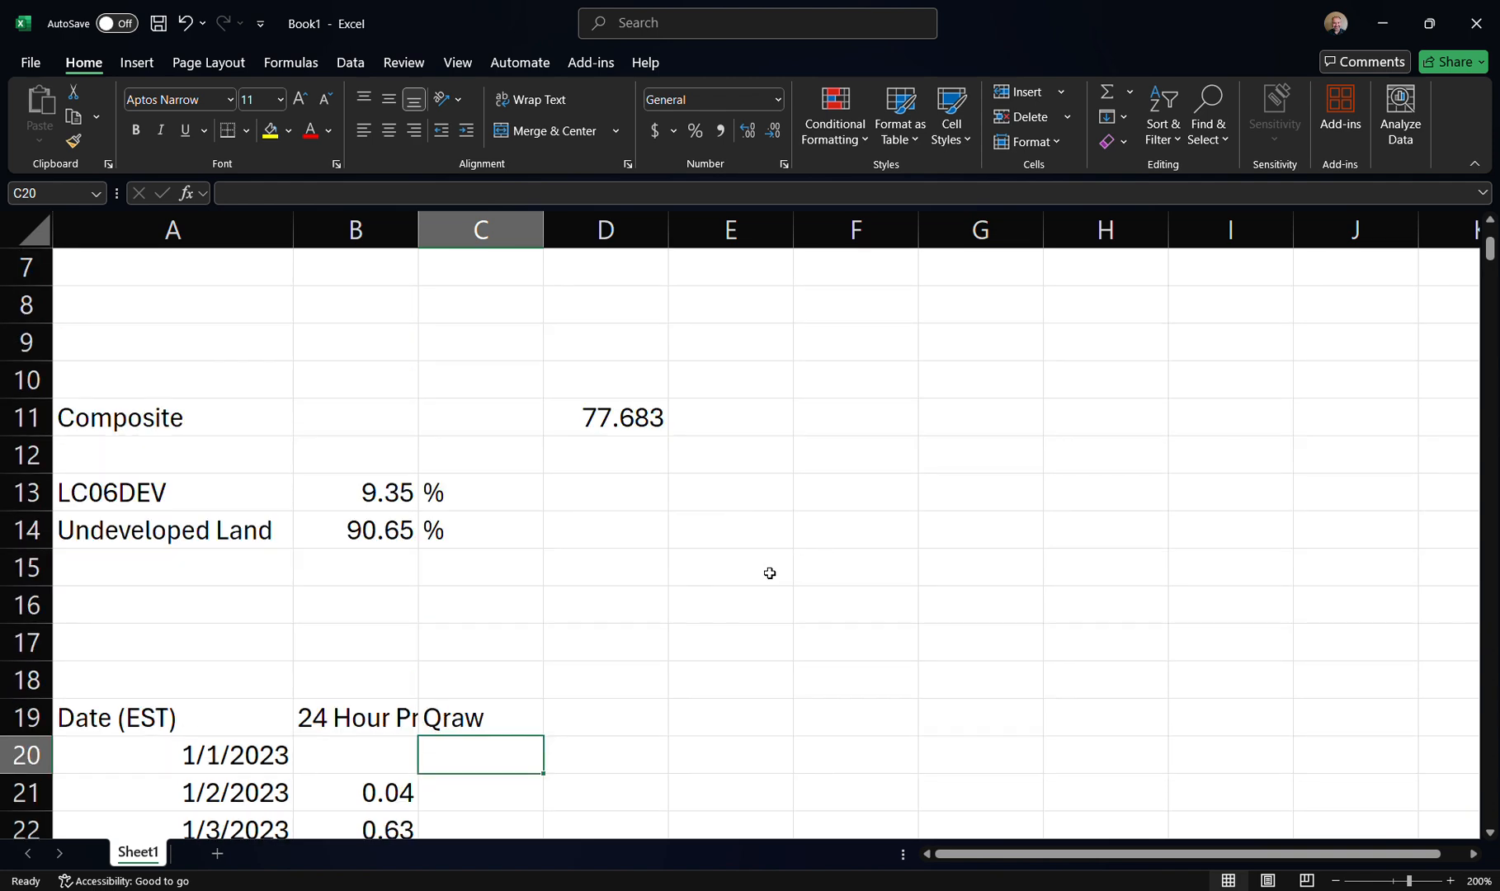
scroll(773, 553, up, 2)
scroll(775, 553, down, 1)
scroll(775, 553, down, 1)
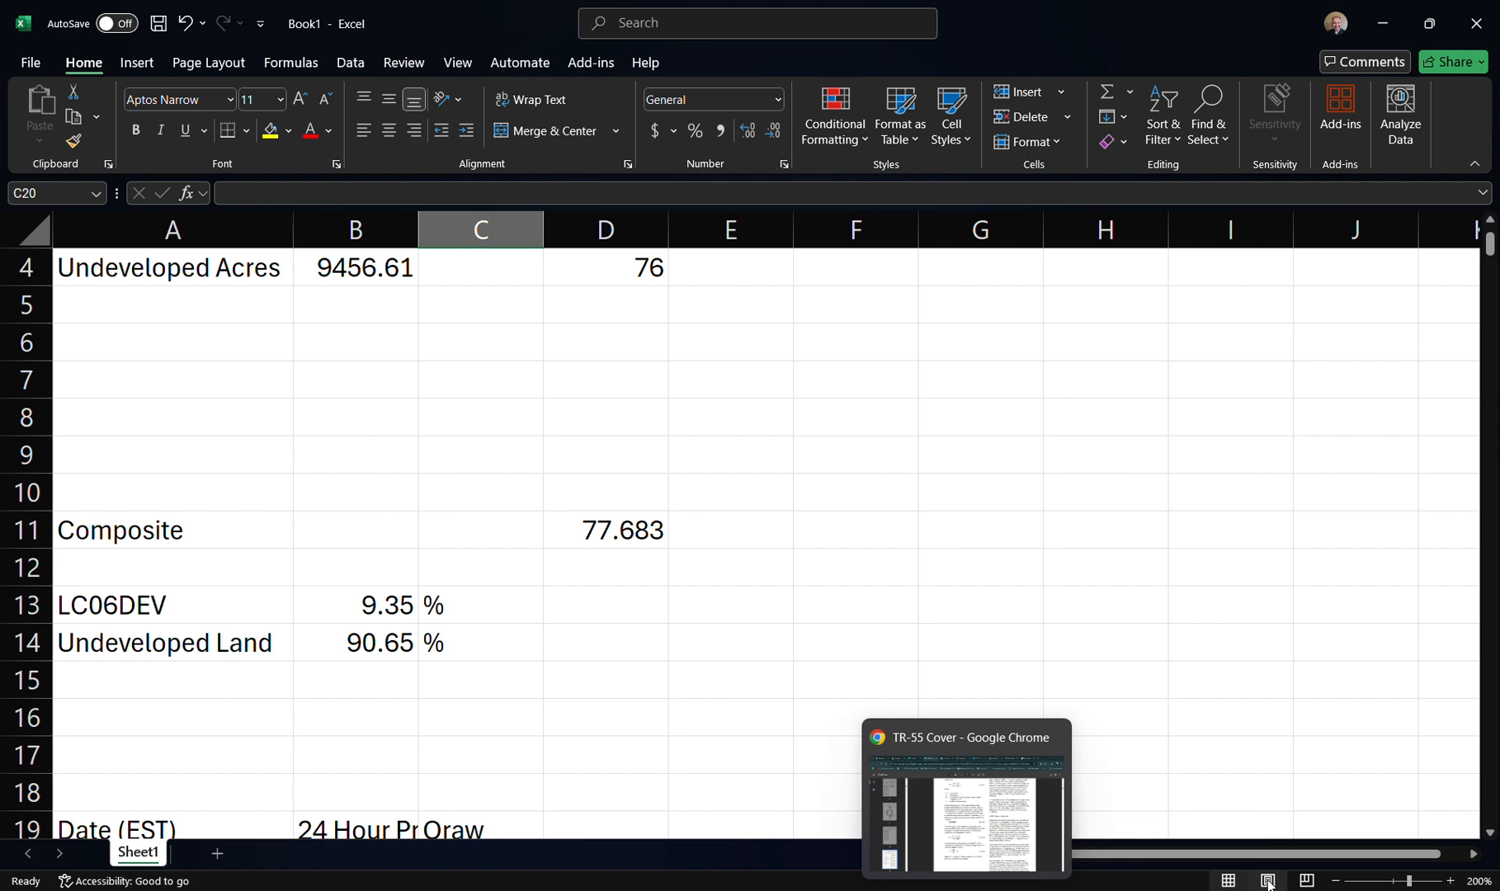
click(1336, 882)
click(1336, 881)
click(1336, 882)
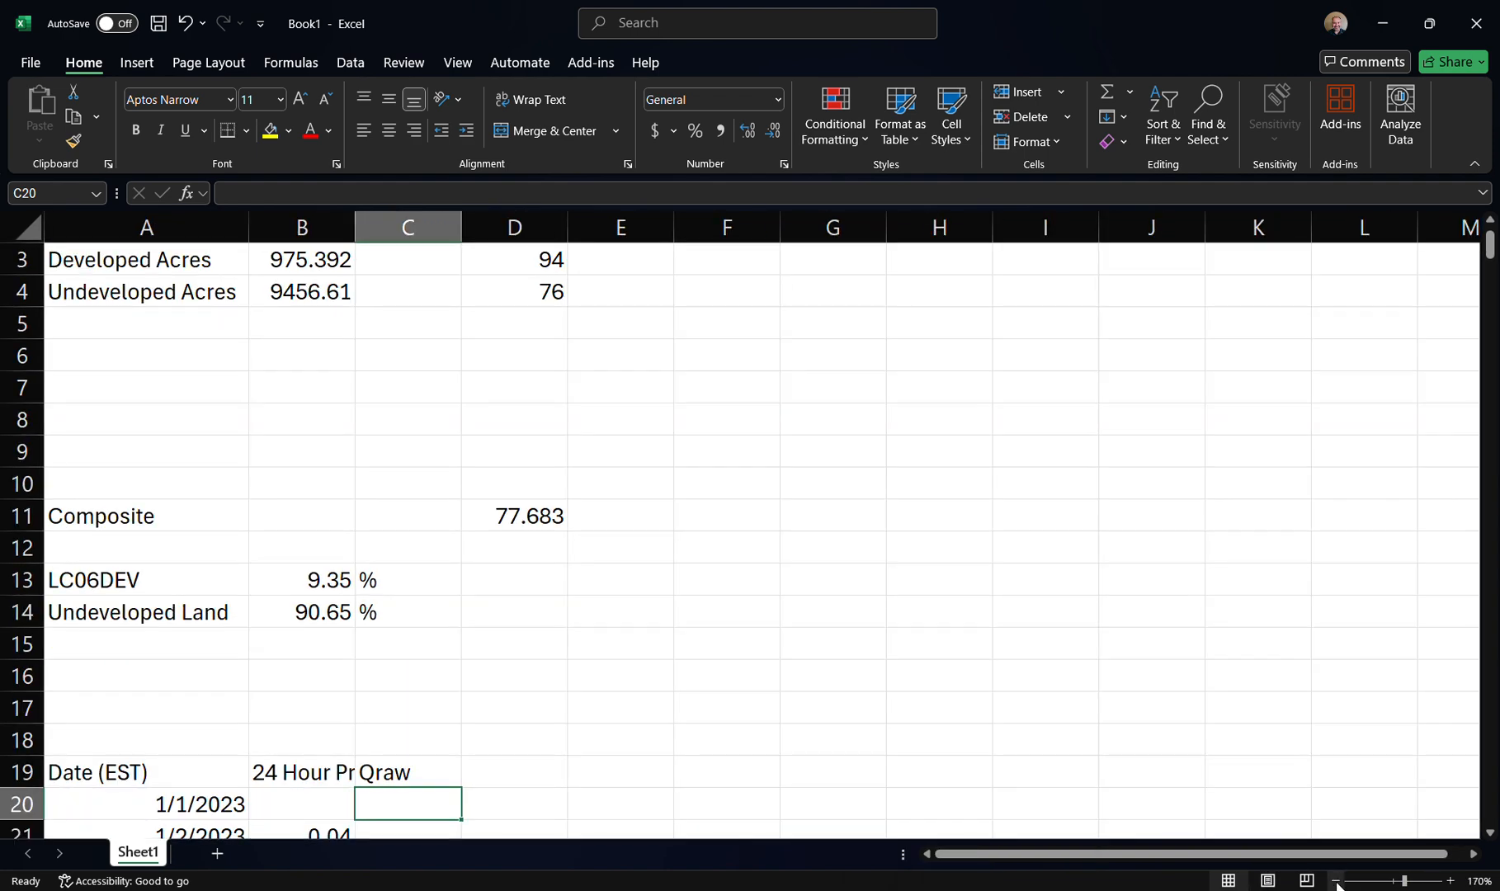
click(1336, 881)
click(1336, 881)
scroll(798, 597, up, 1)
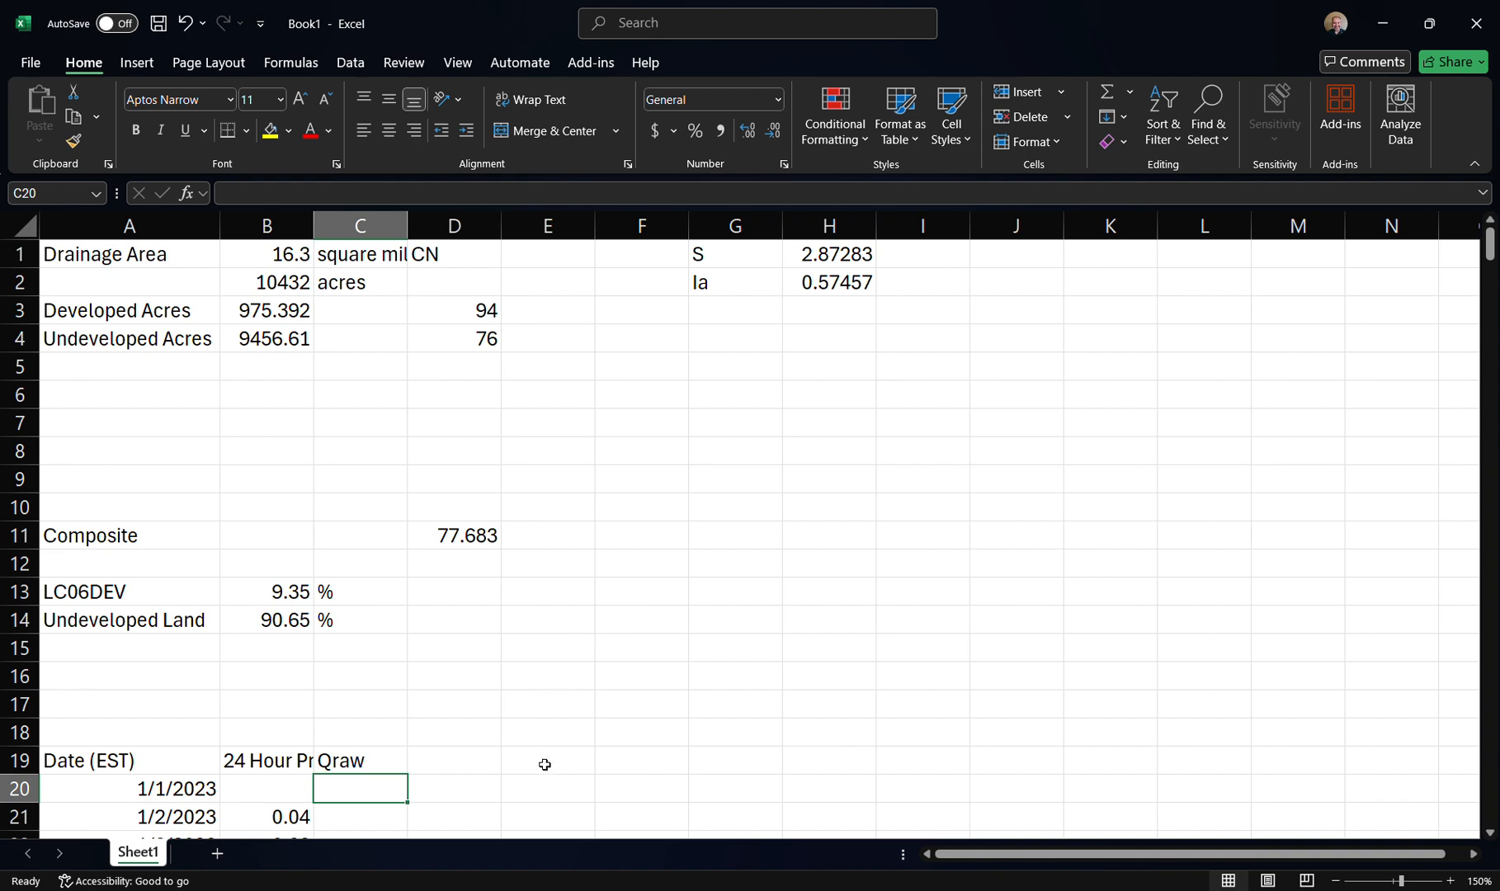
key(alt+Tab)
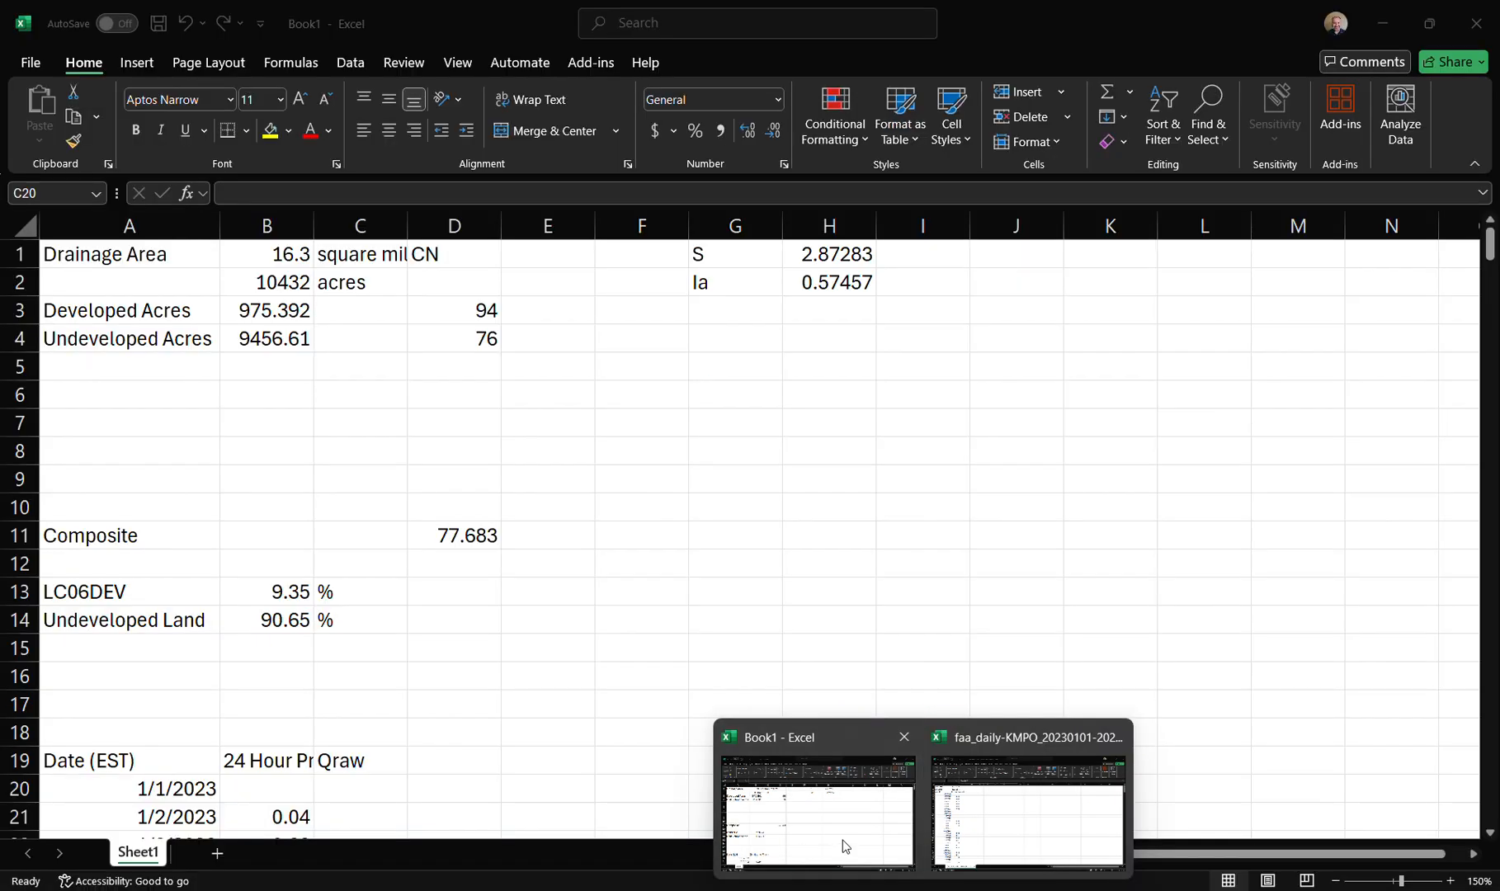
click(843, 840)
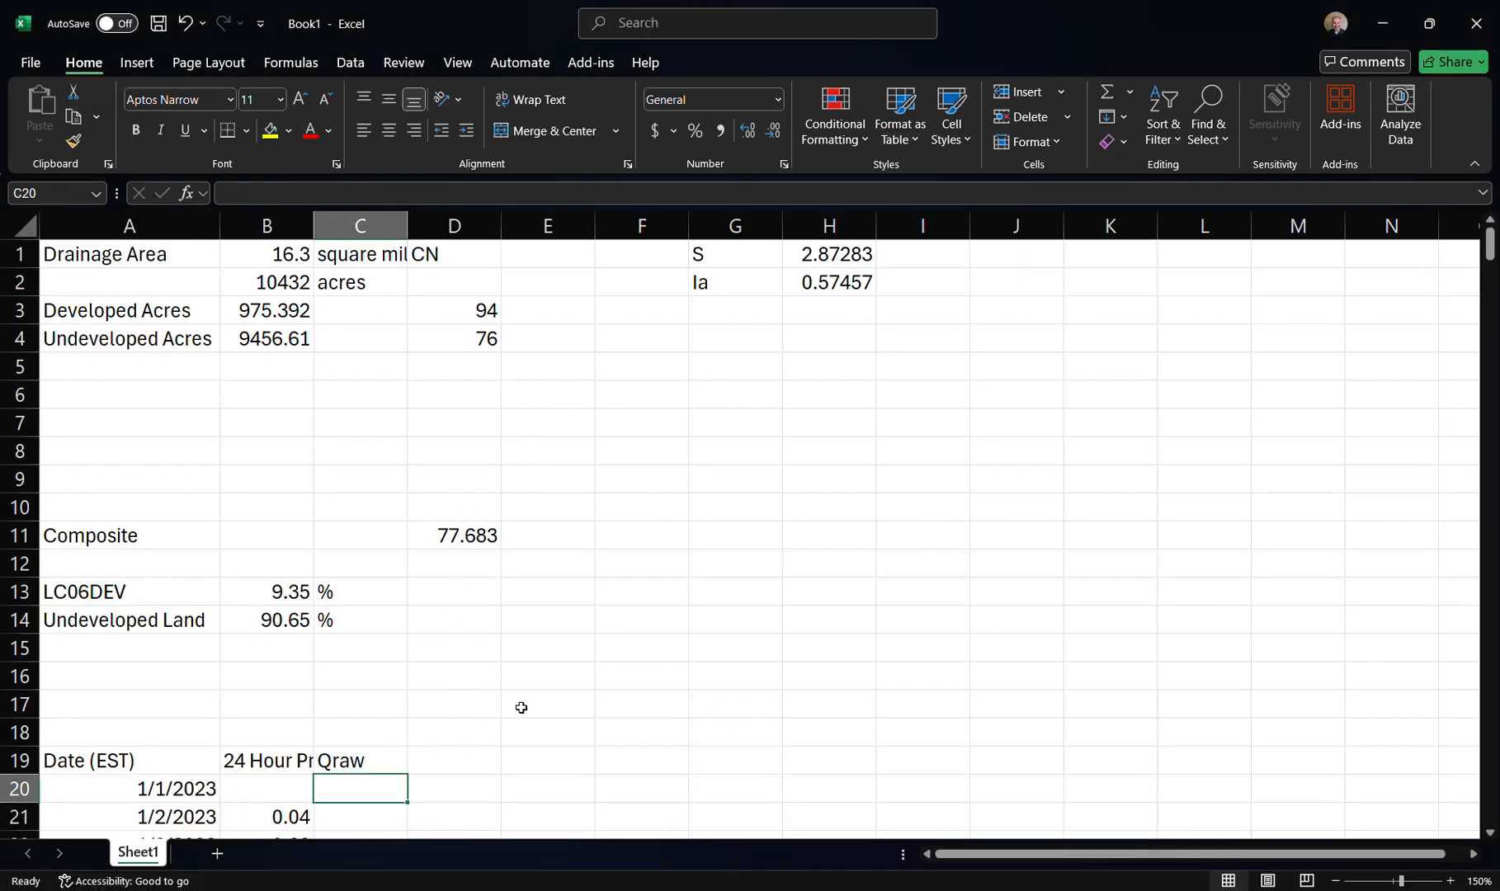
text(=)
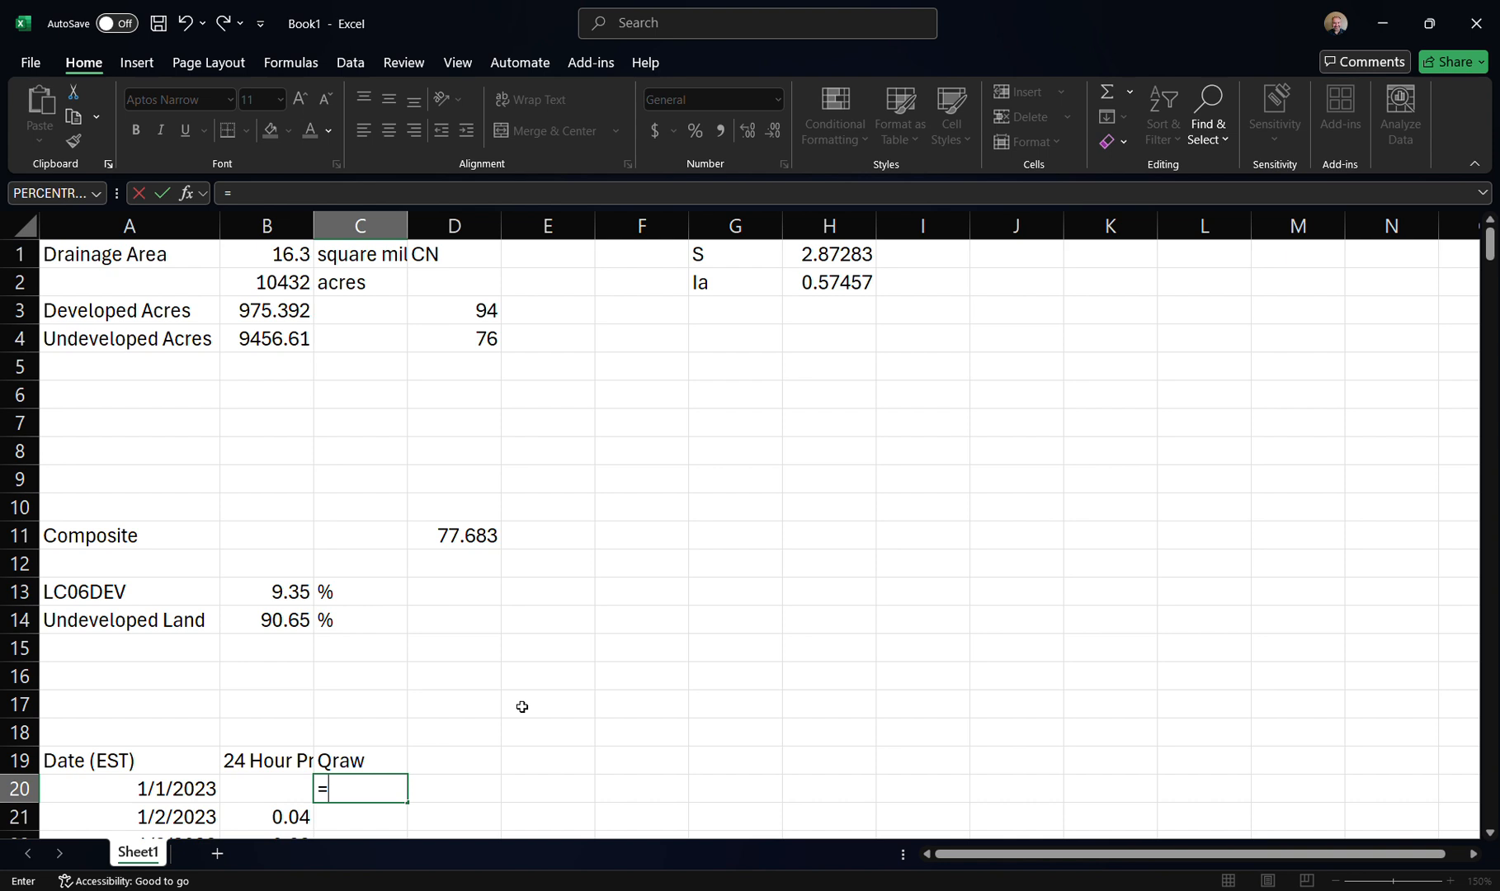
text(()
click(273, 789)
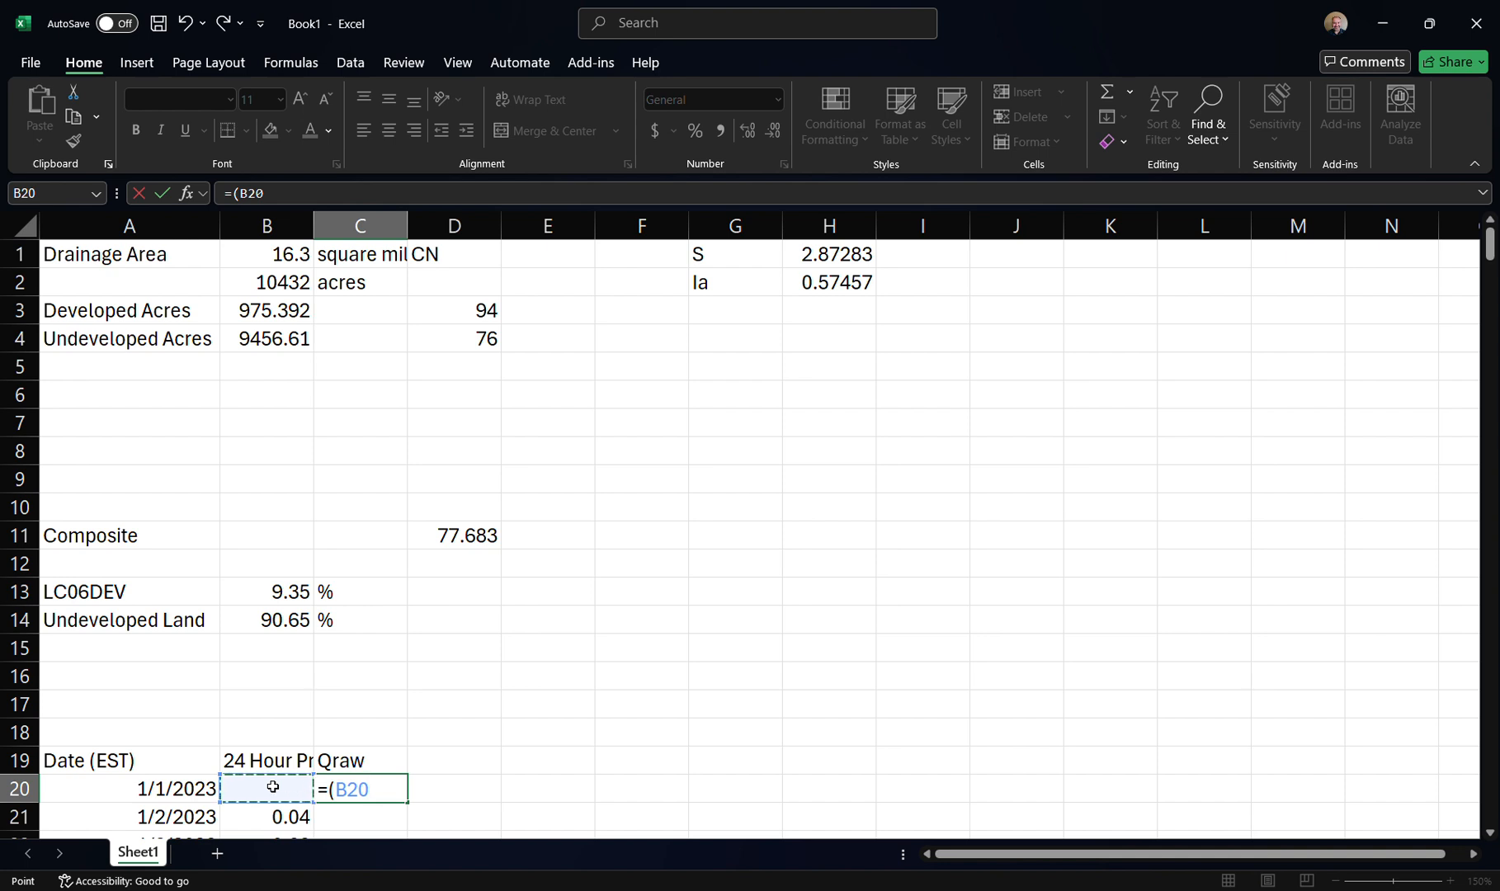
text(-)
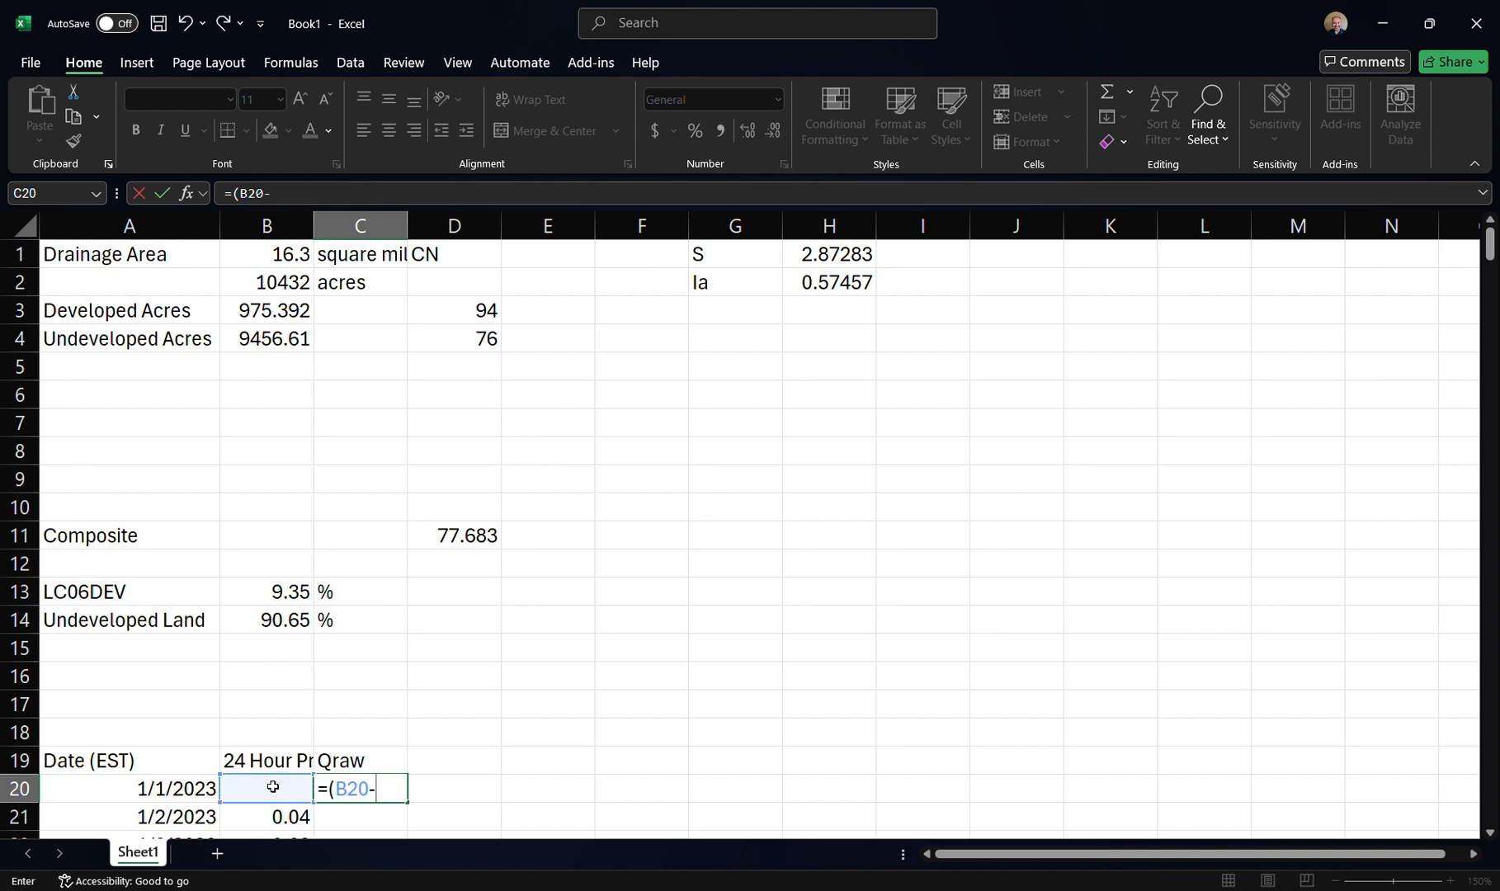
click(841, 281)
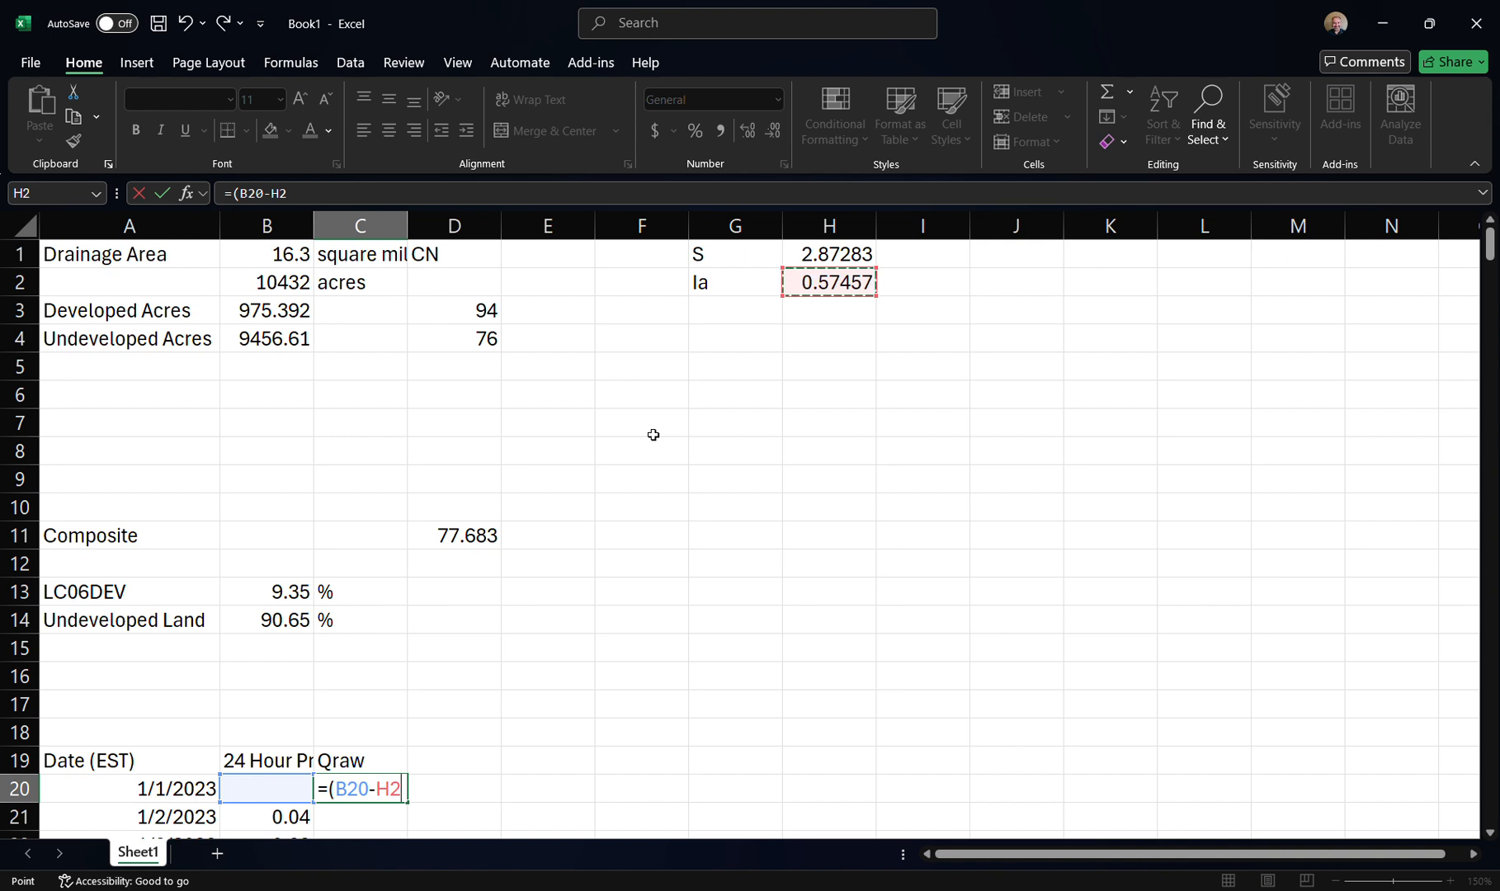
key(F4)
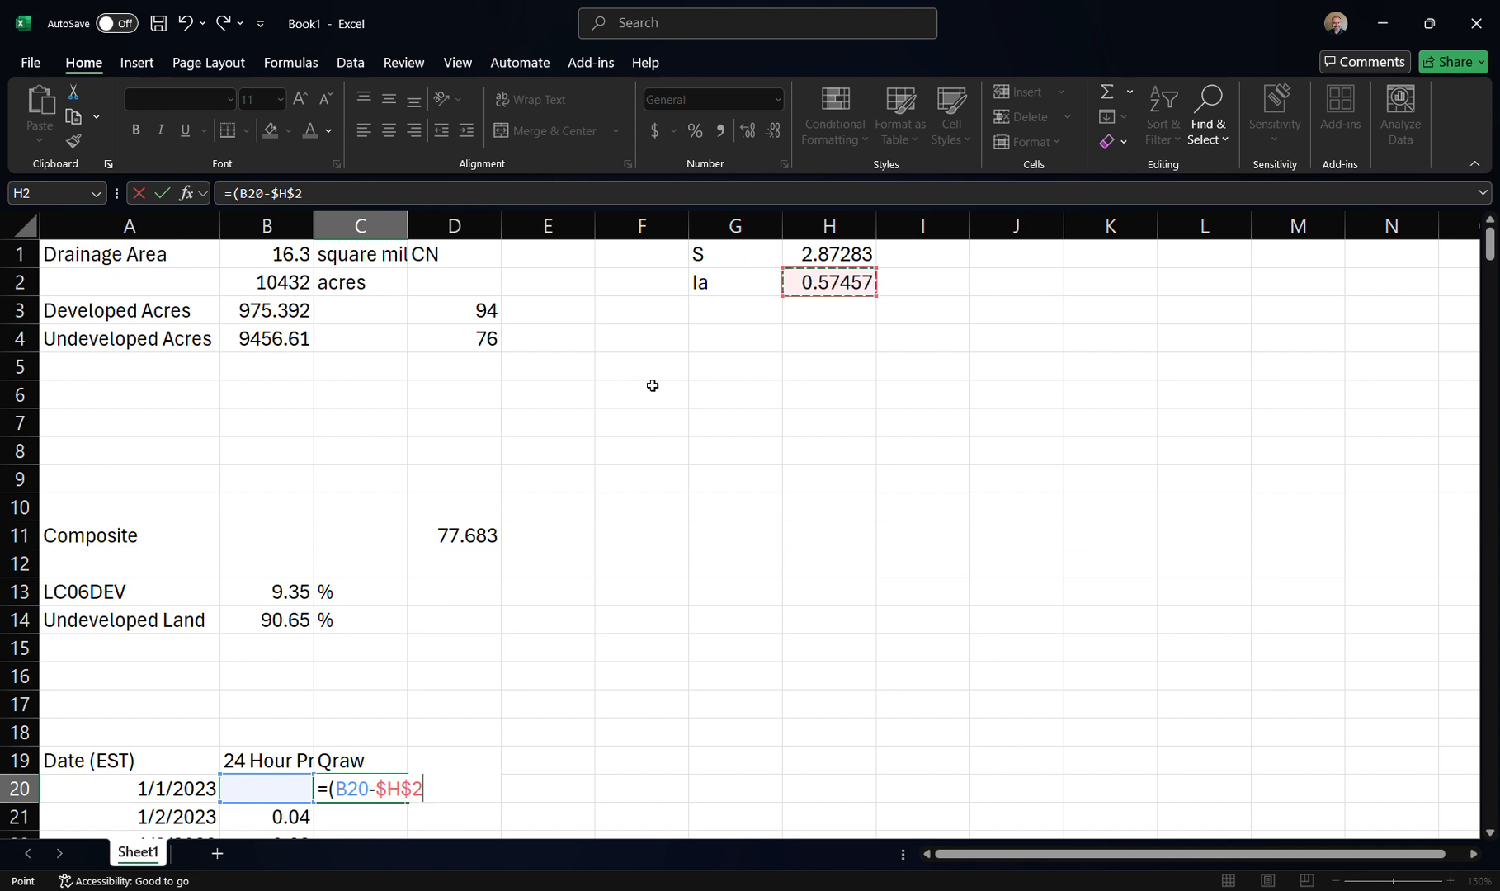
Complete the runoff formula's squared numerator in C20 as =((B20-$H$2)^2)
click(384, 788)
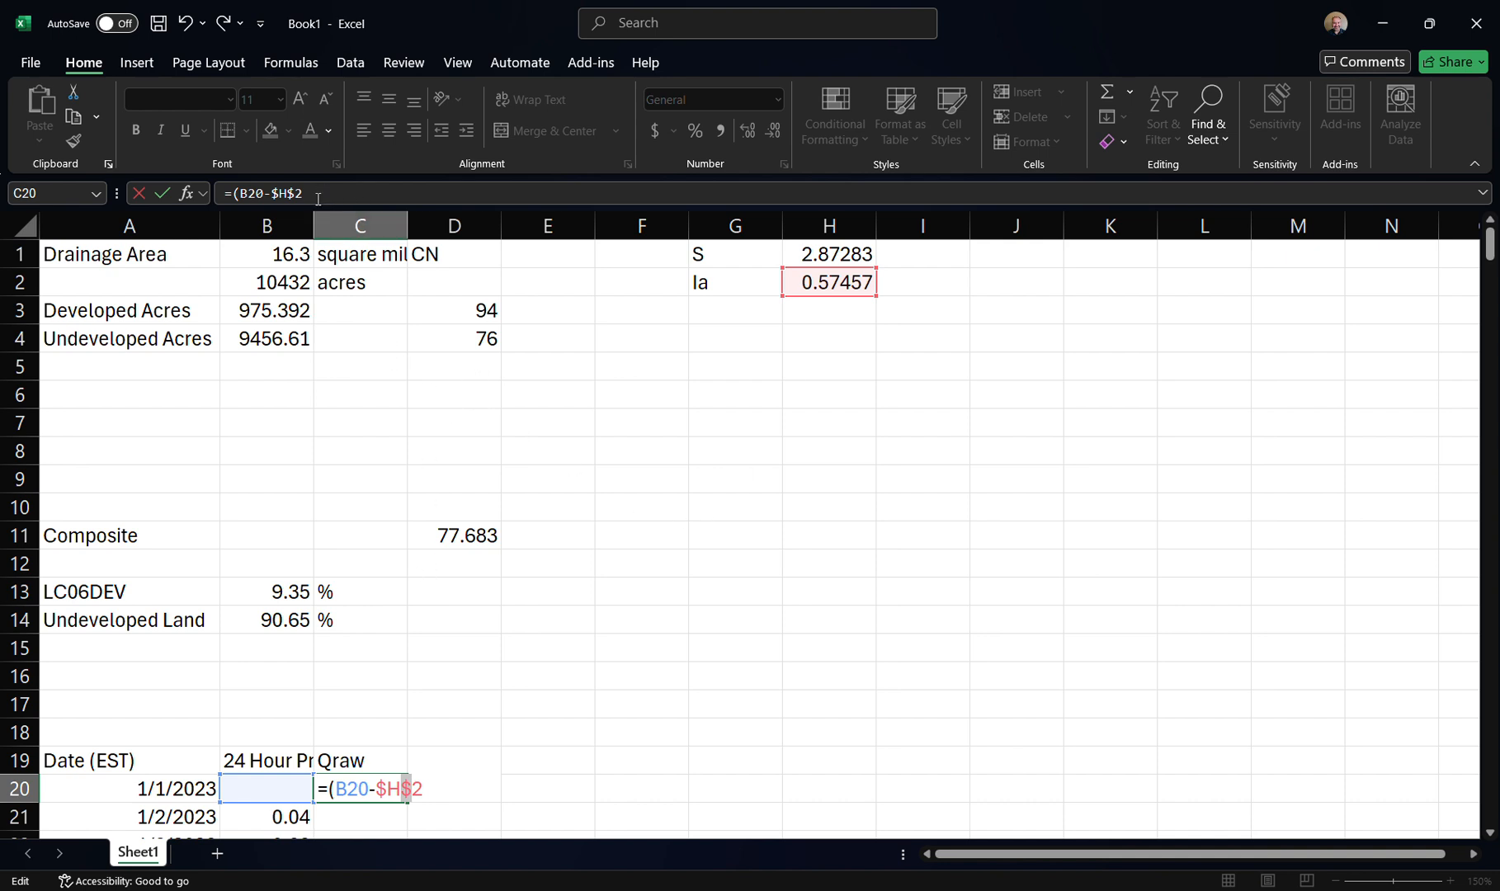
click(404, 198)
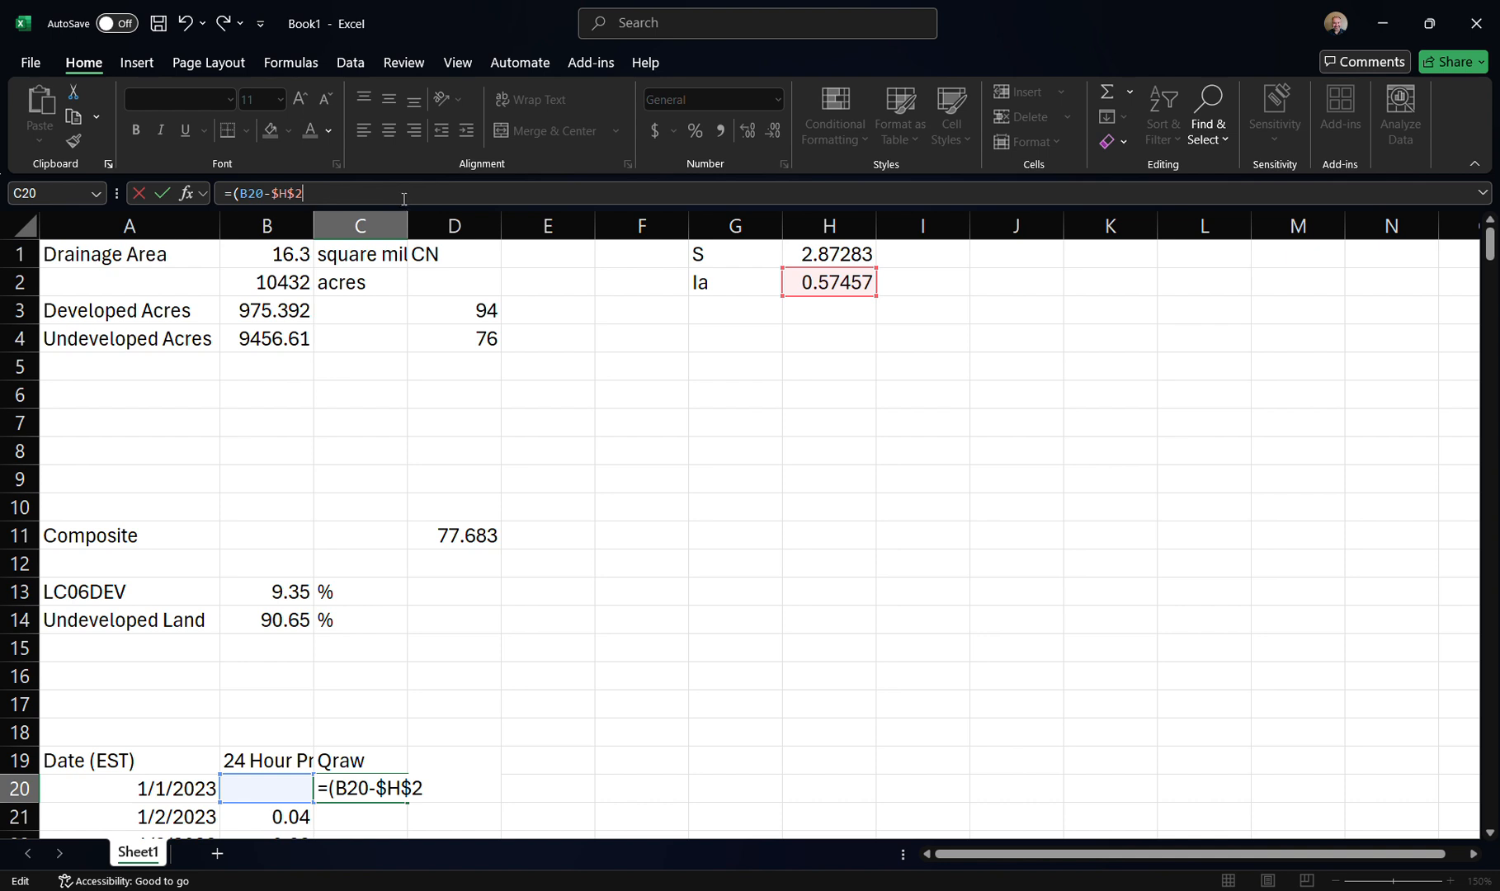
text())
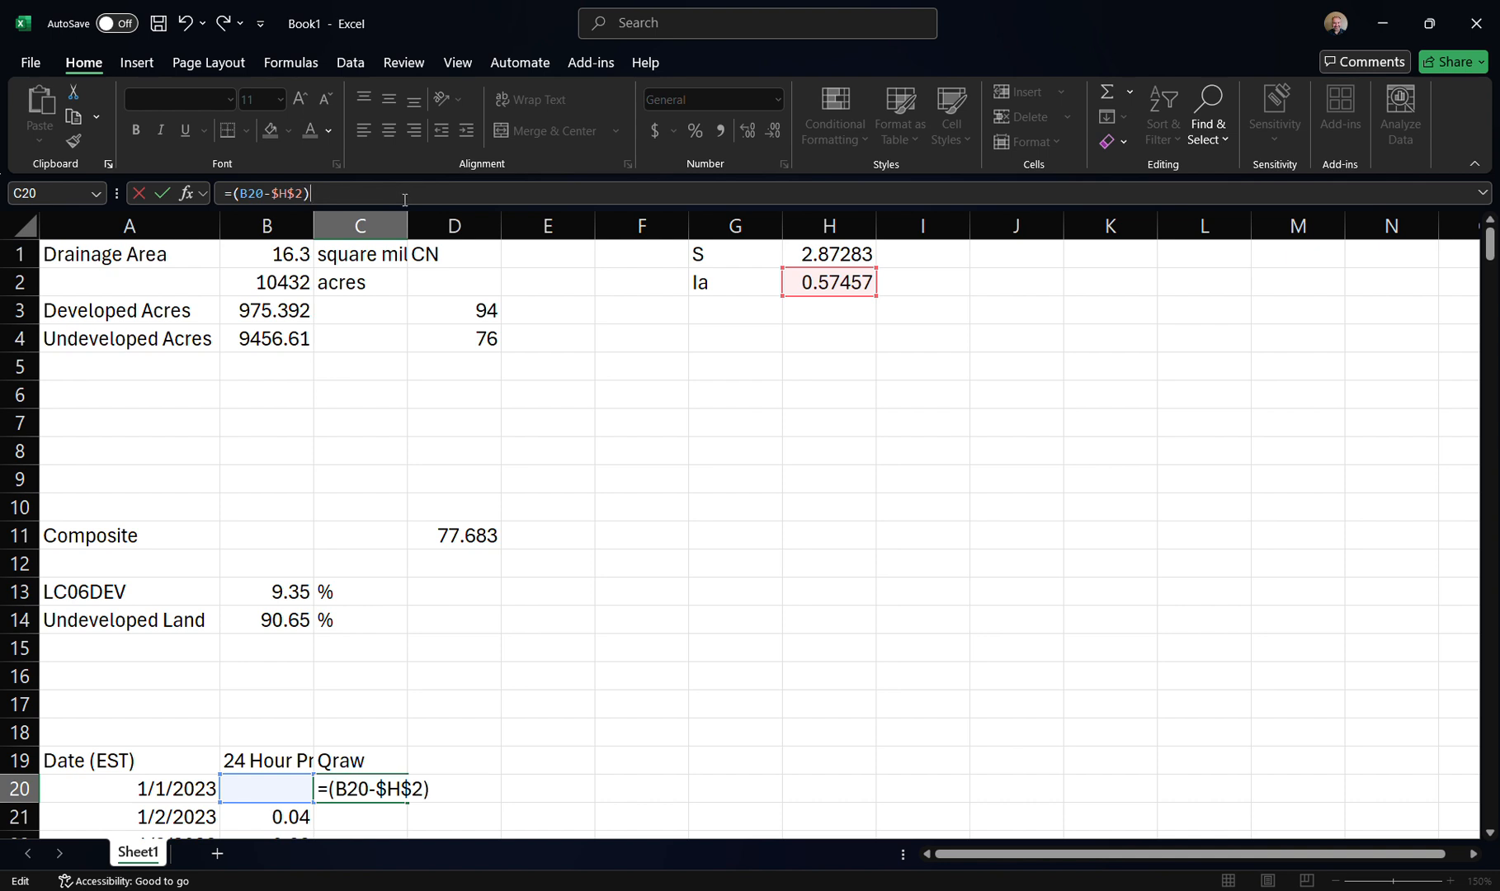
click(329, 788)
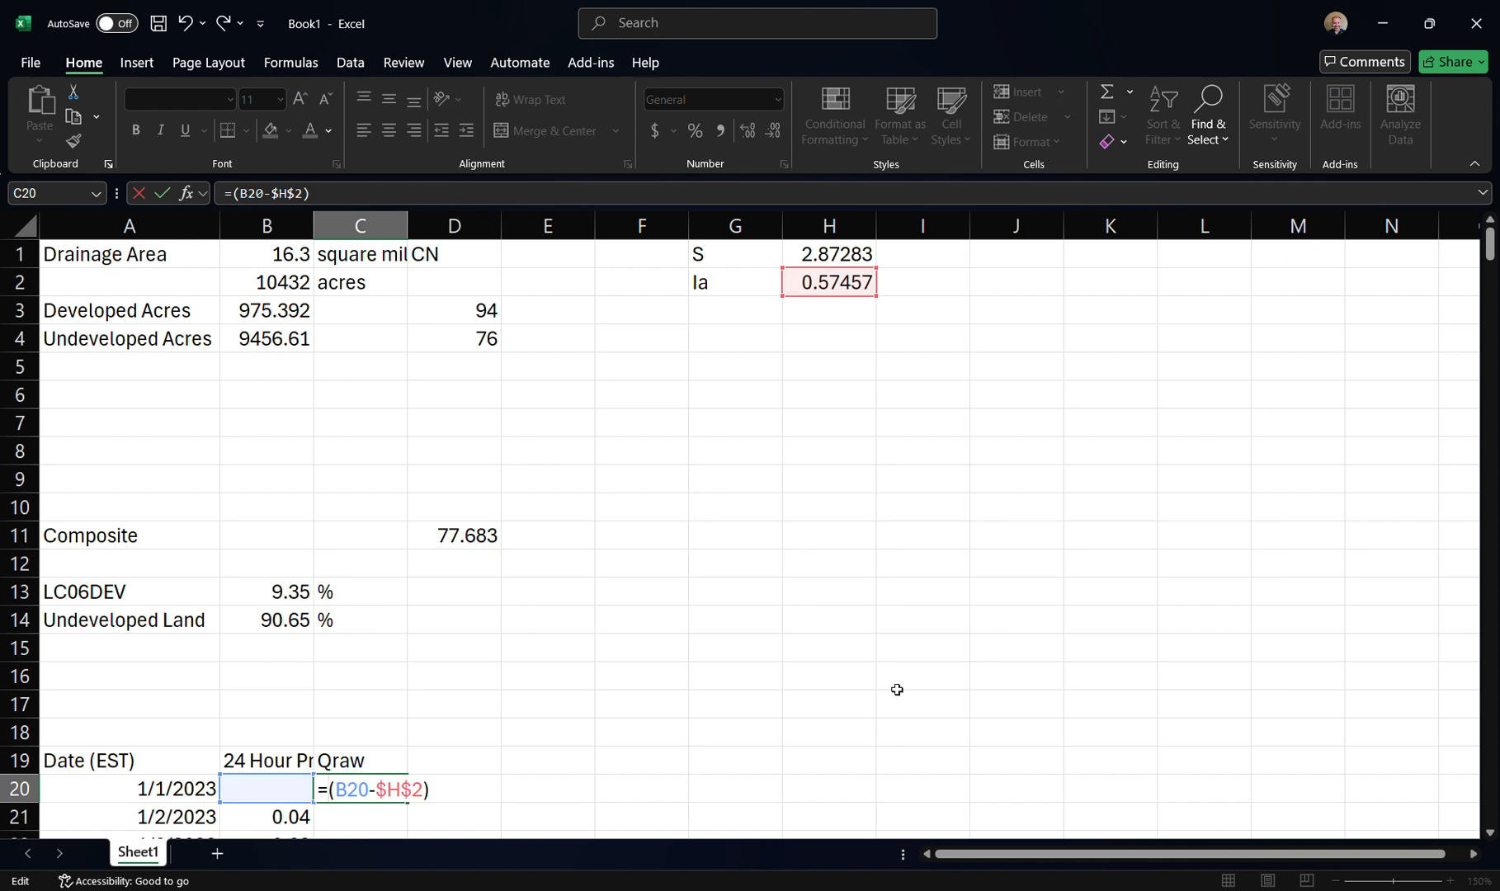
text(()
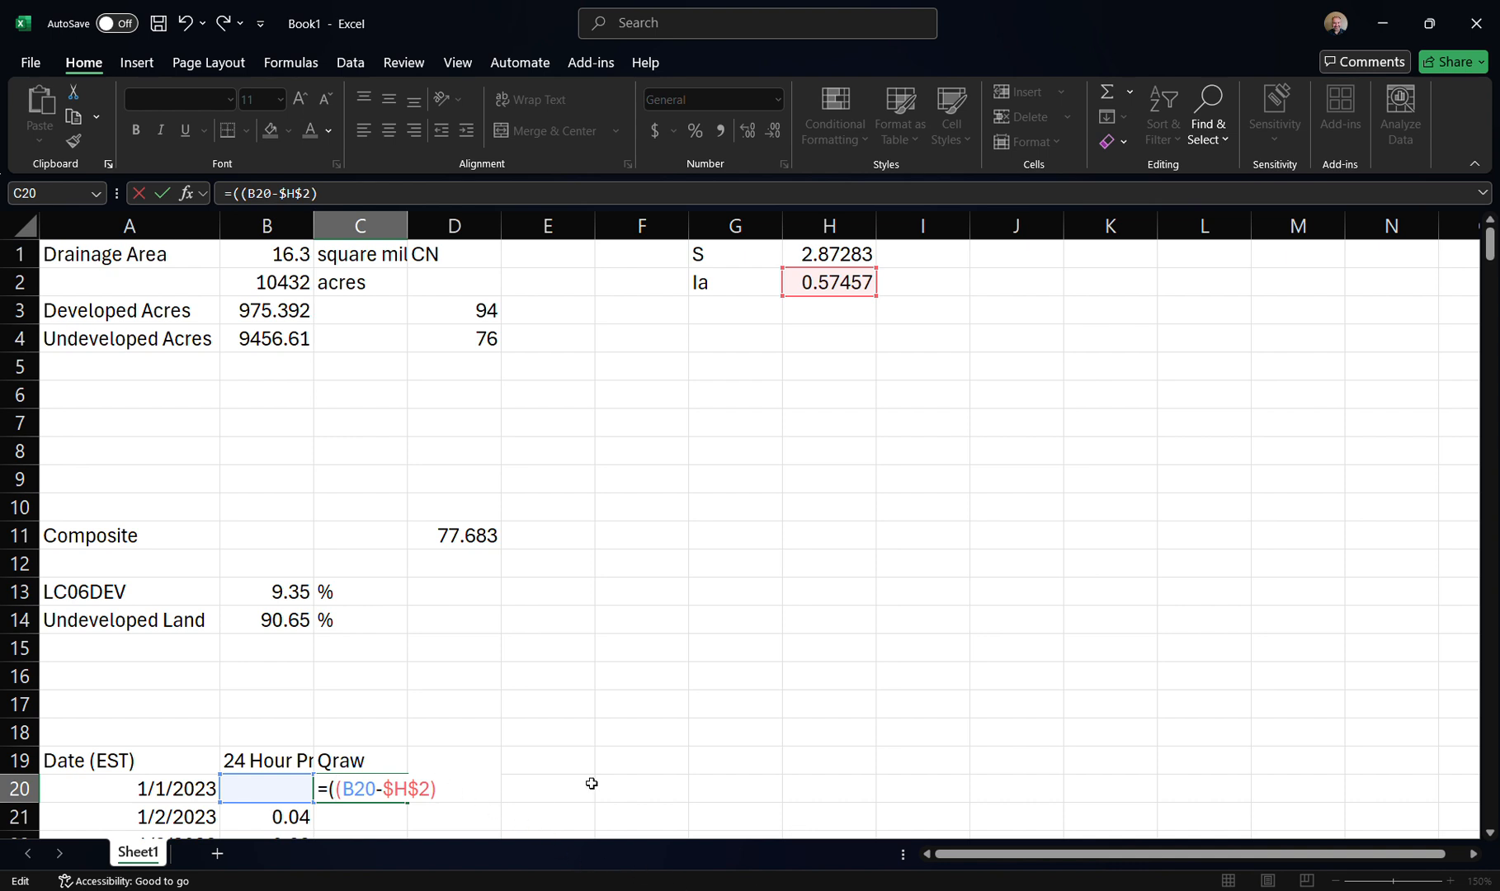
text(^2))
Check equation 2-1 in the TR-55 PDF and extend the Book1 formula in C20 with the denominator start /((B20-$H$2)
click(998, 807)
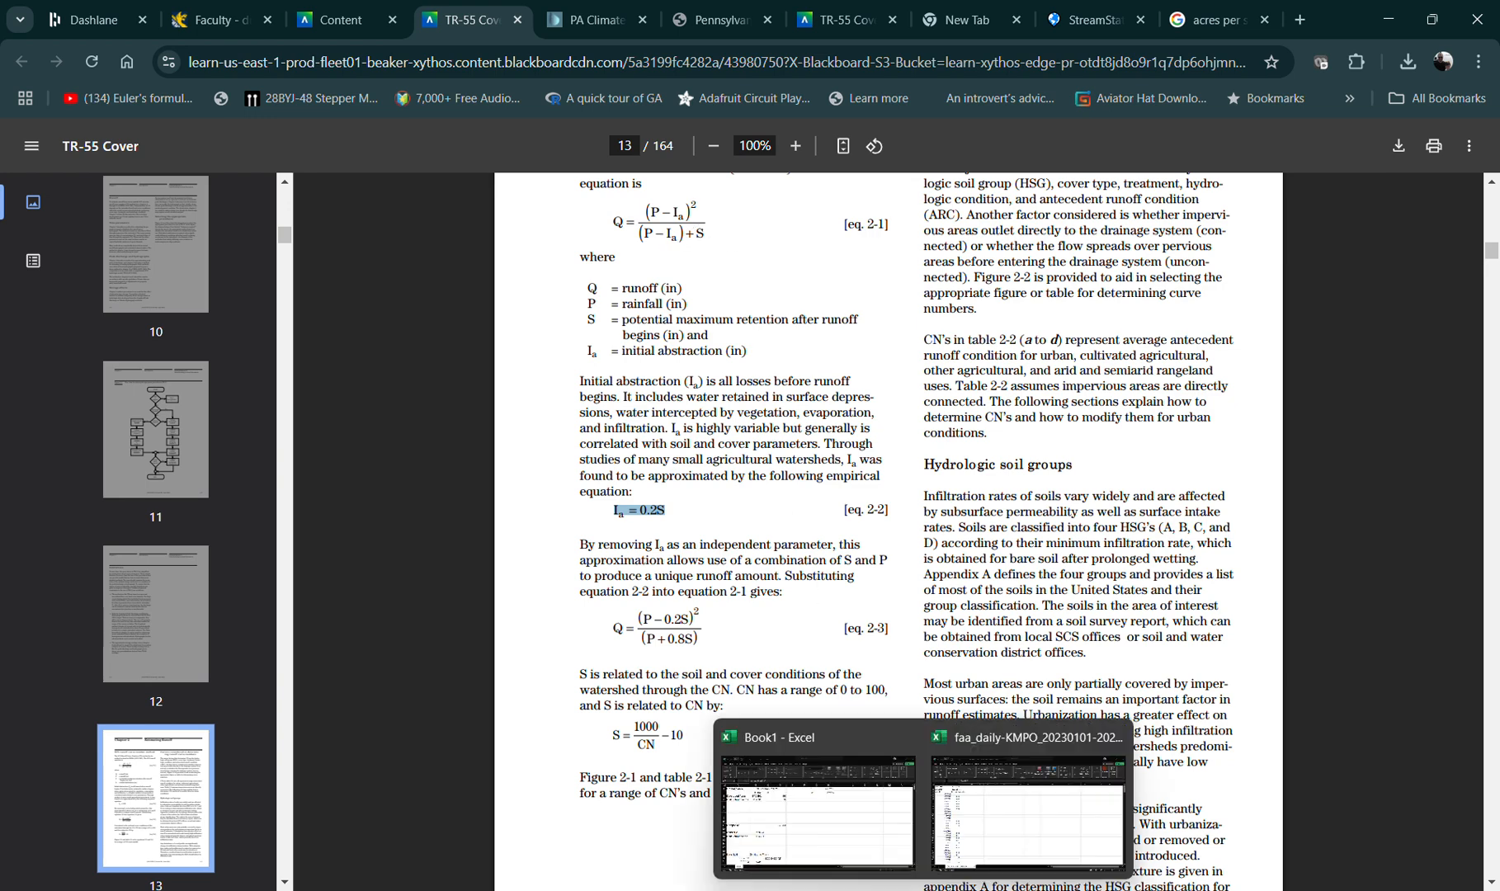
click(773, 757)
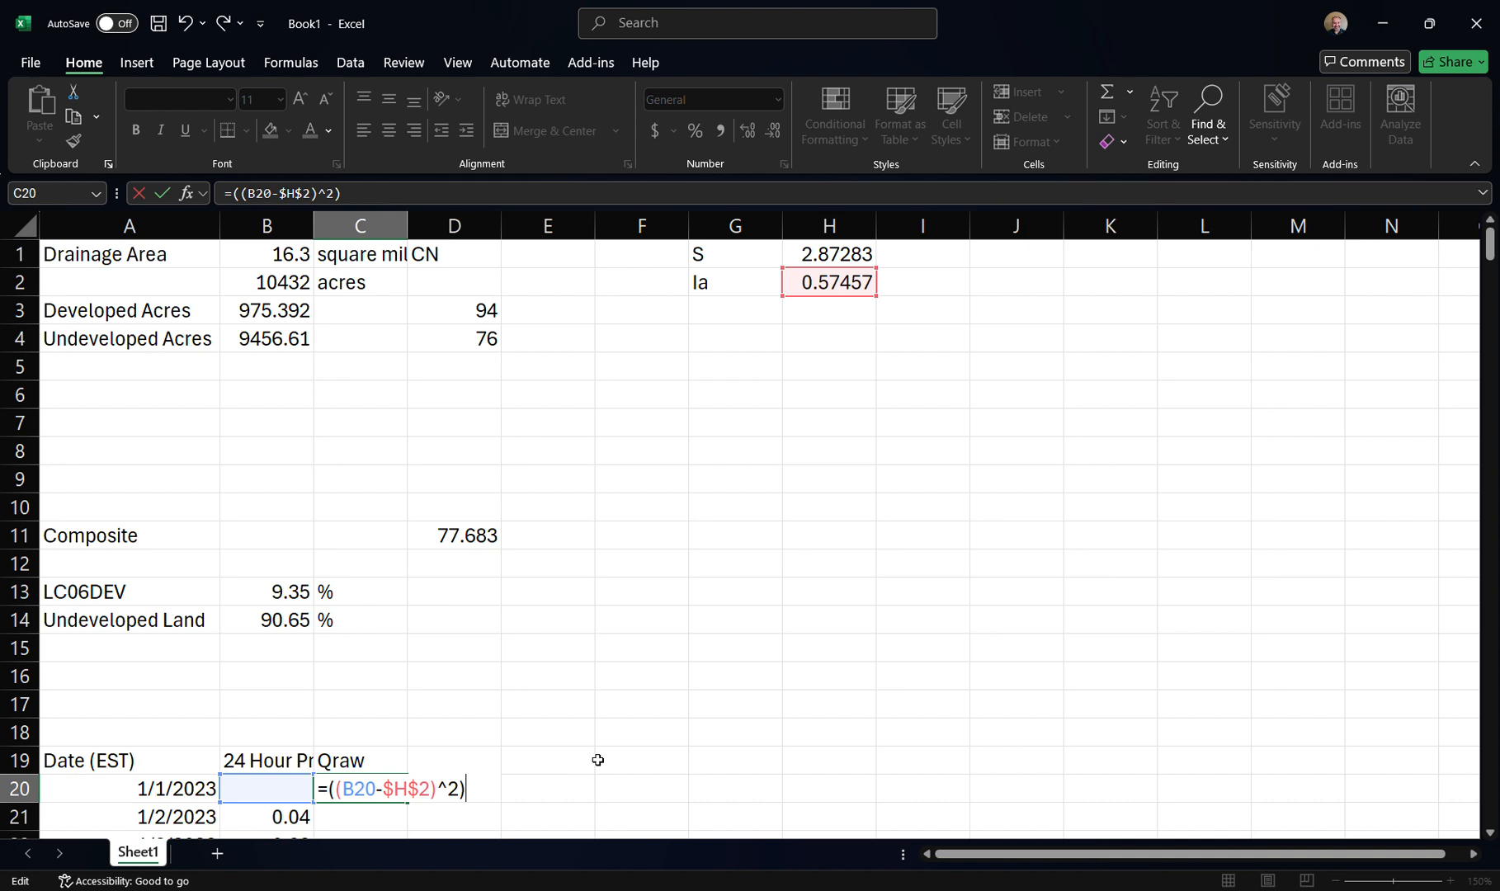
text(/(()
click(274, 787)
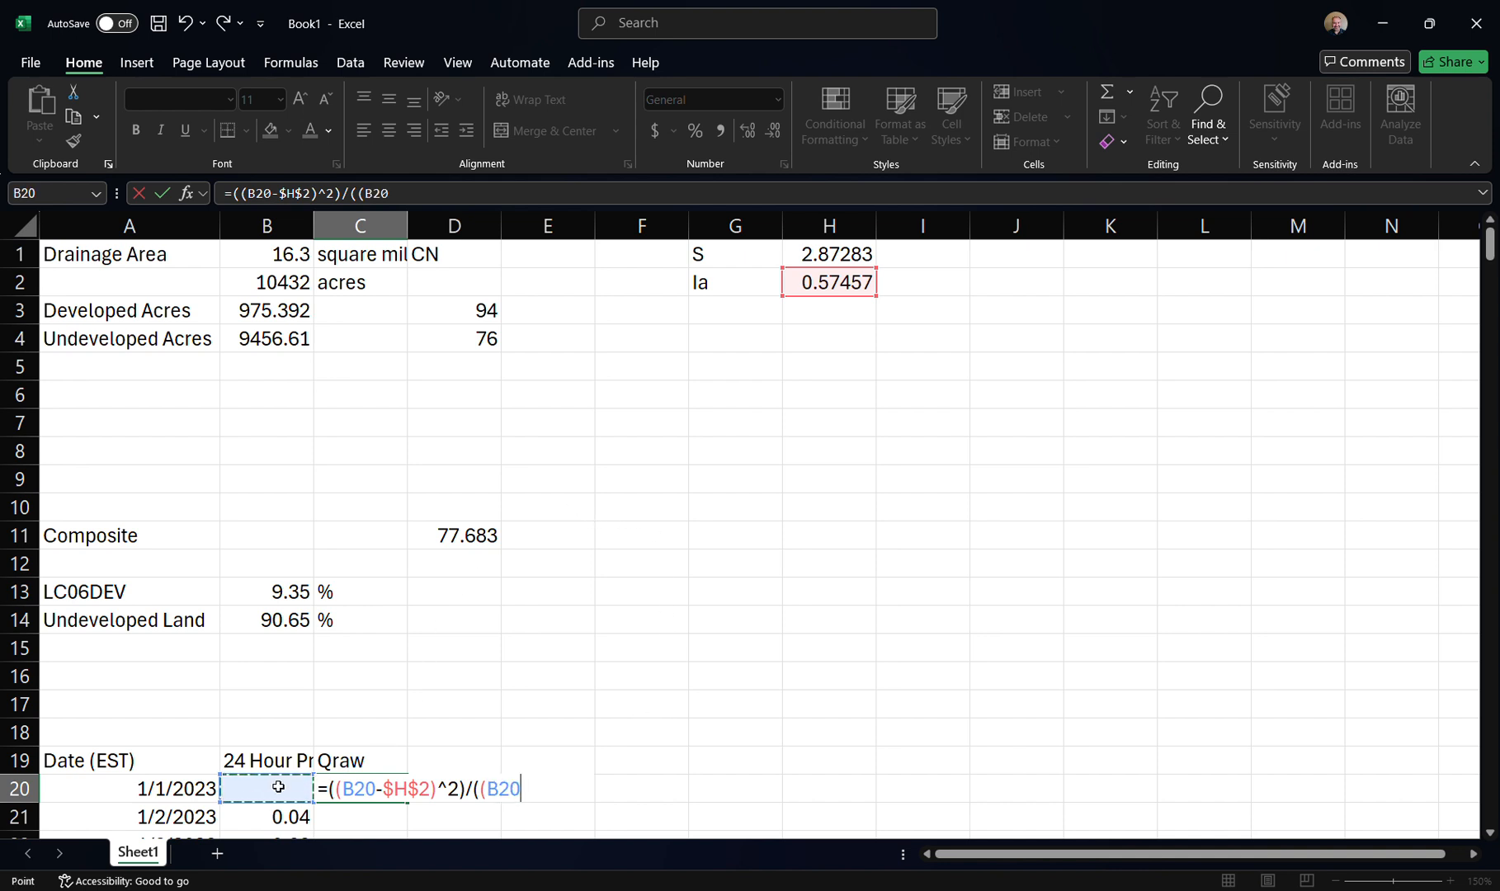
text(-)
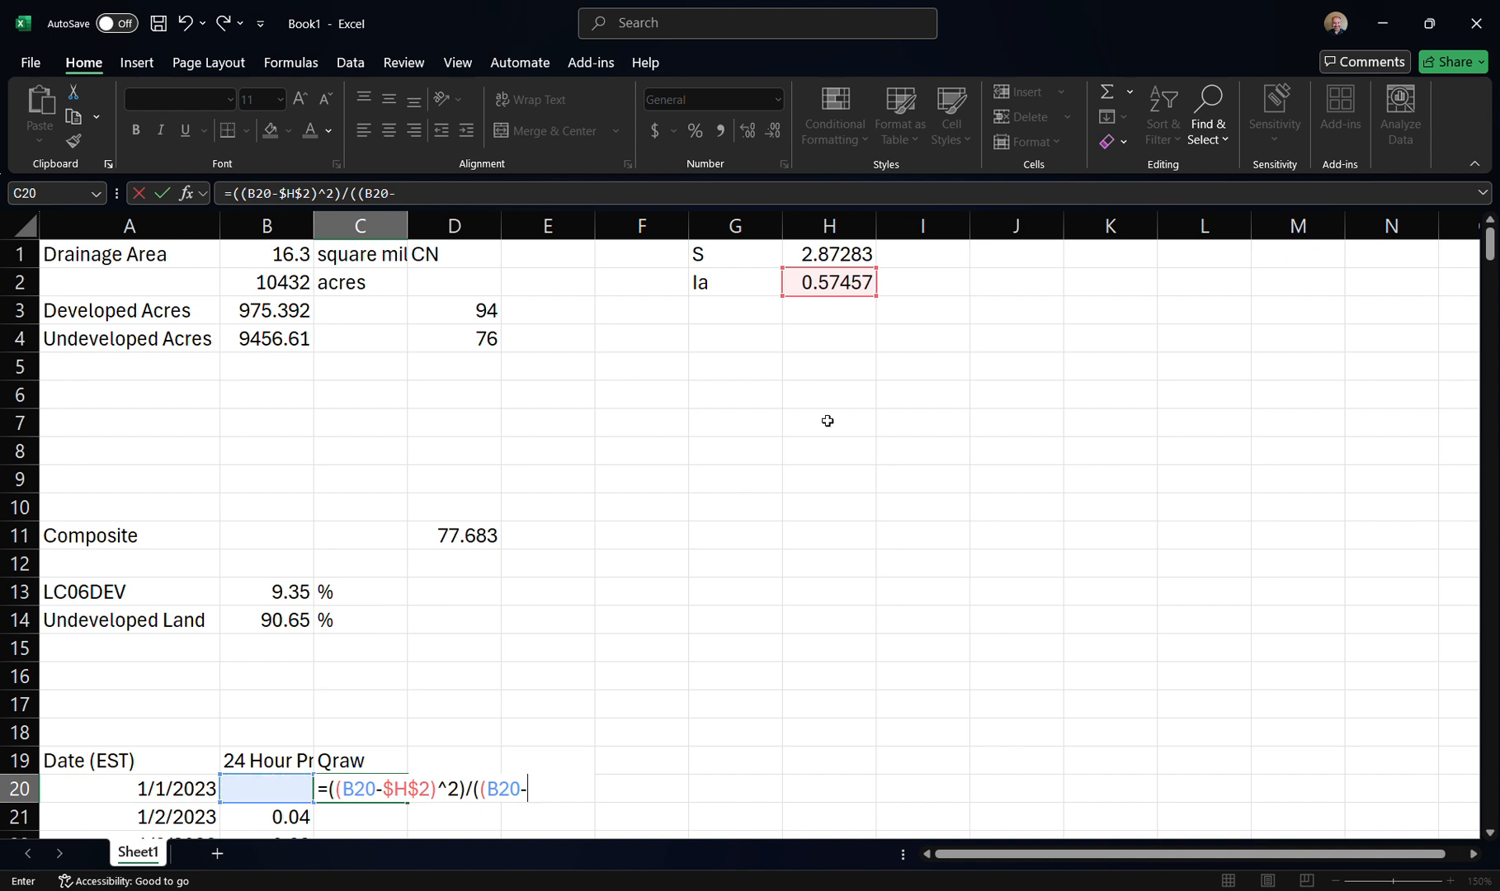
click(845, 284)
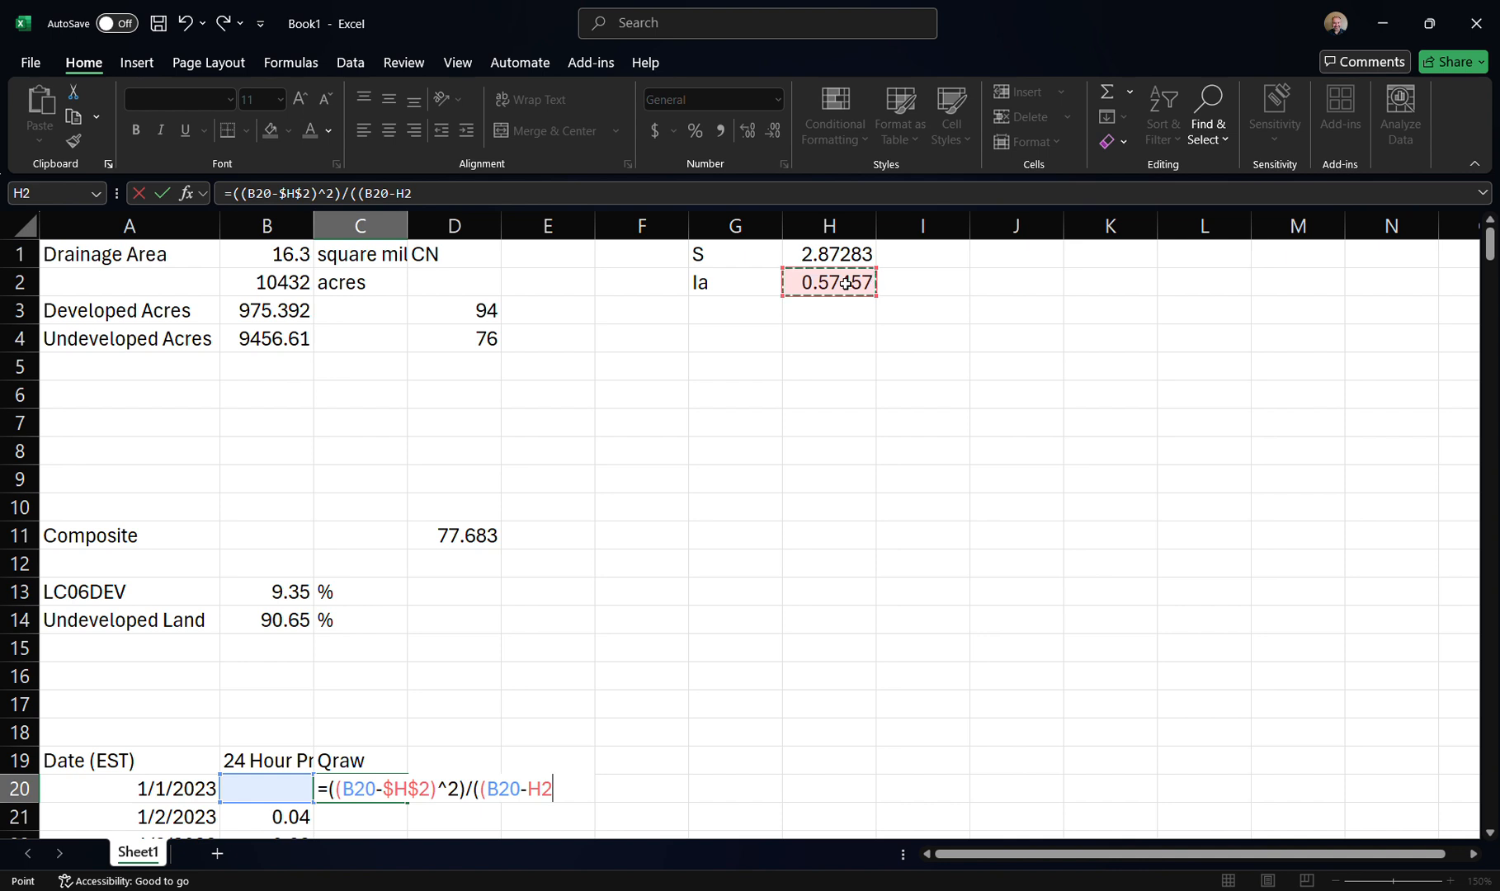
key(F4)
text())
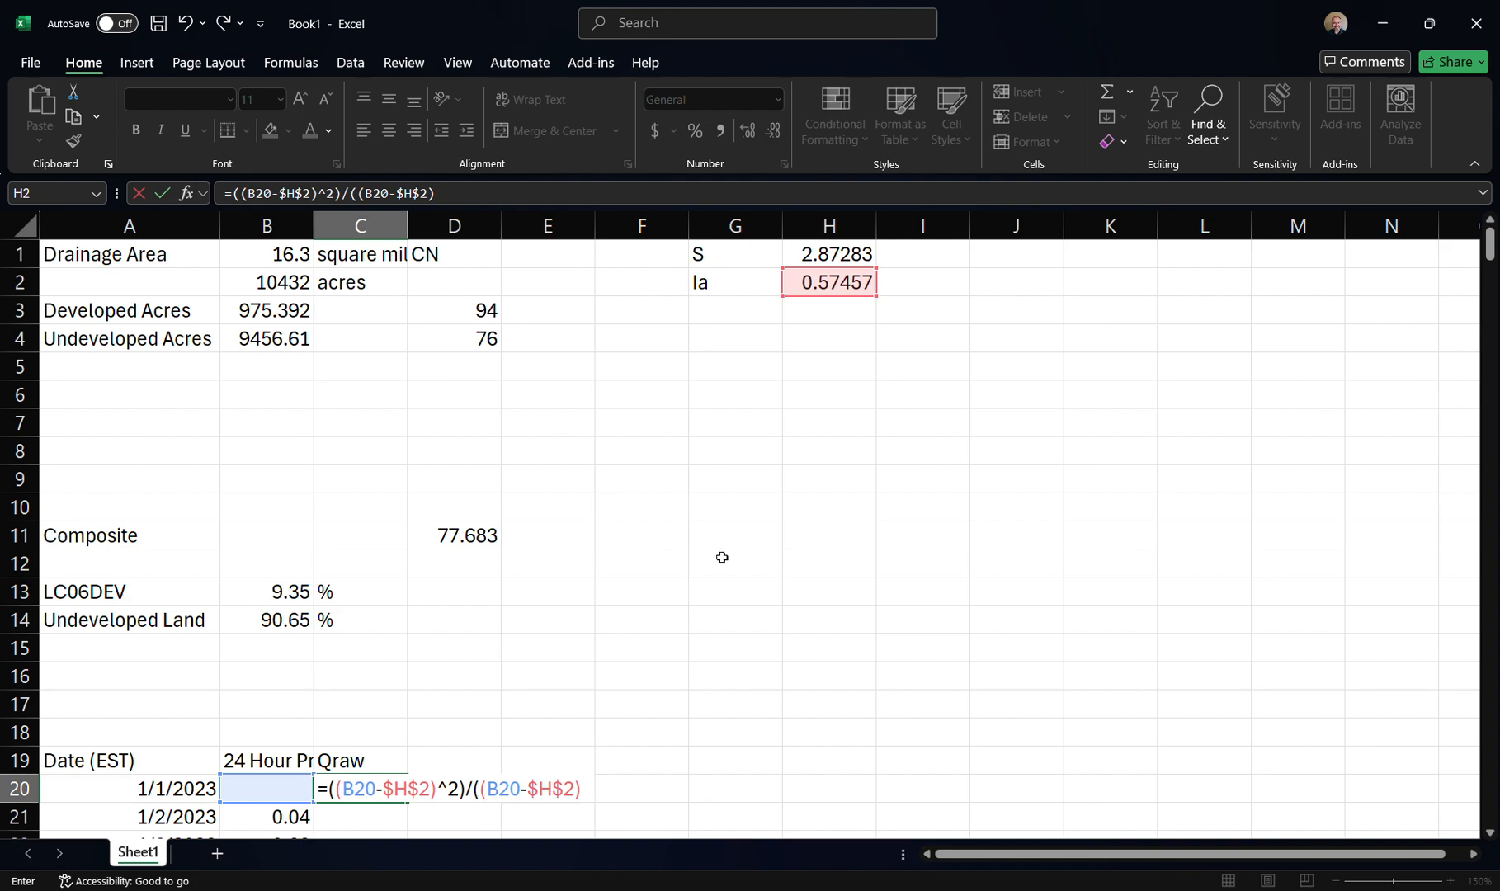
Recheck the TR-55 runoff equation and finish the C20 formula in Book1 by adding +$H$1) for S to the denominator
click(967, 890)
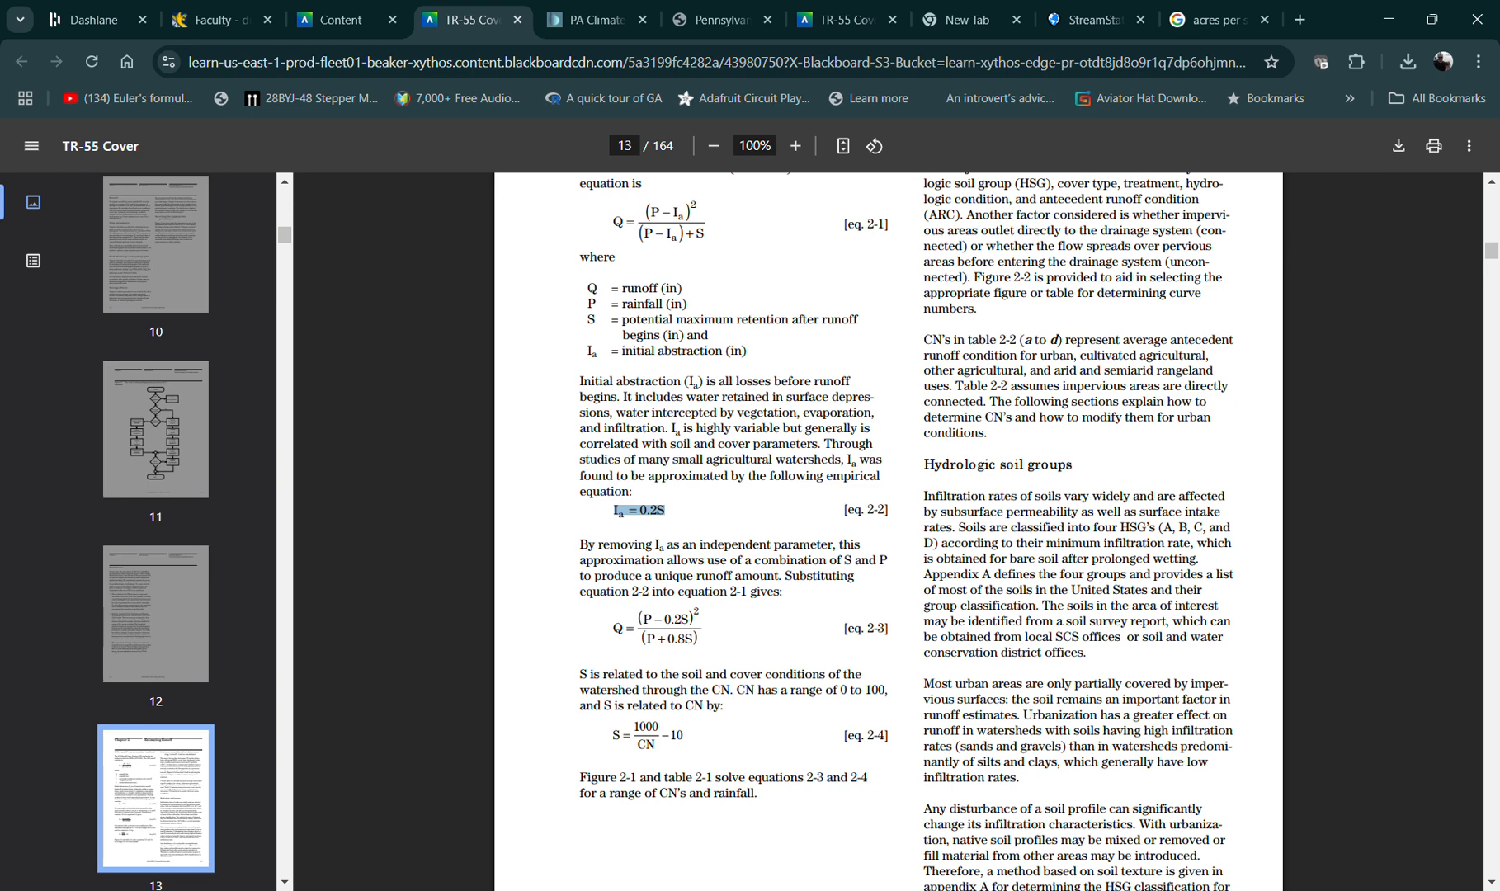
mouse_move(924, 890)
click(842, 829)
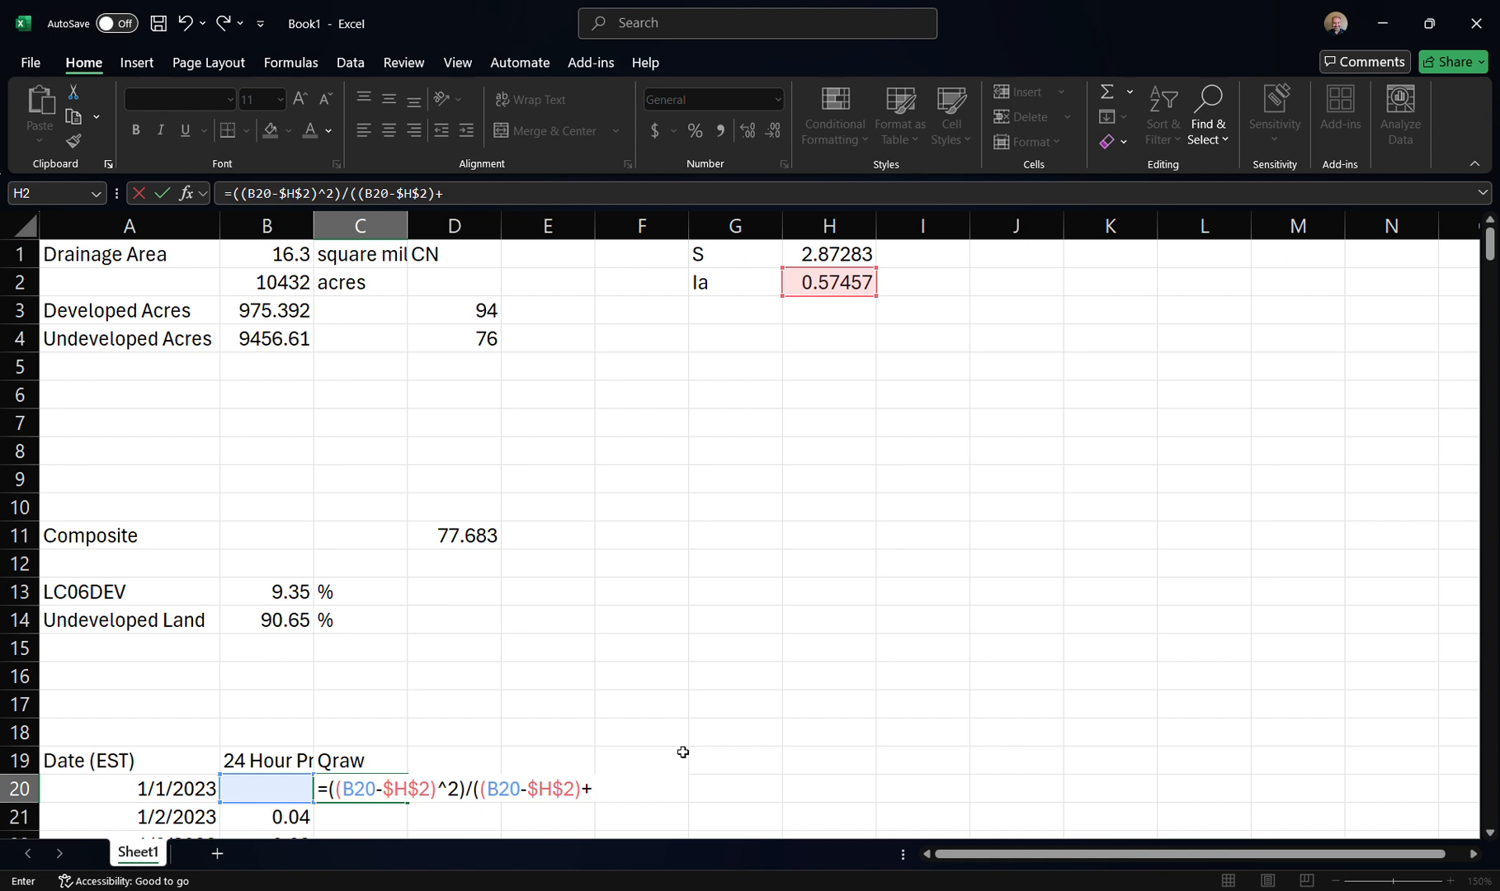
click(848, 254)
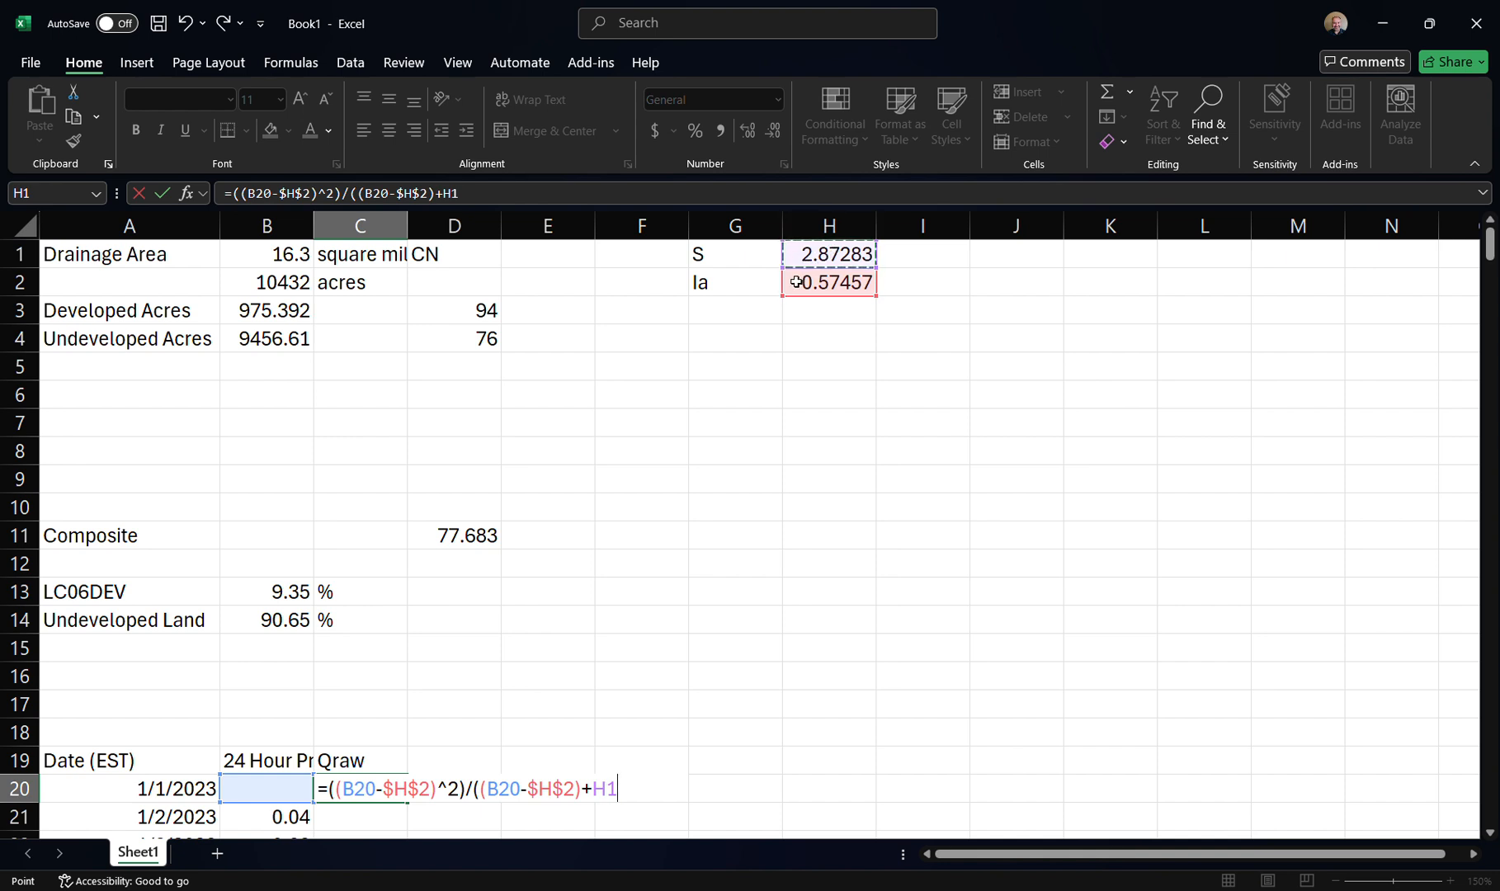
key(F4)
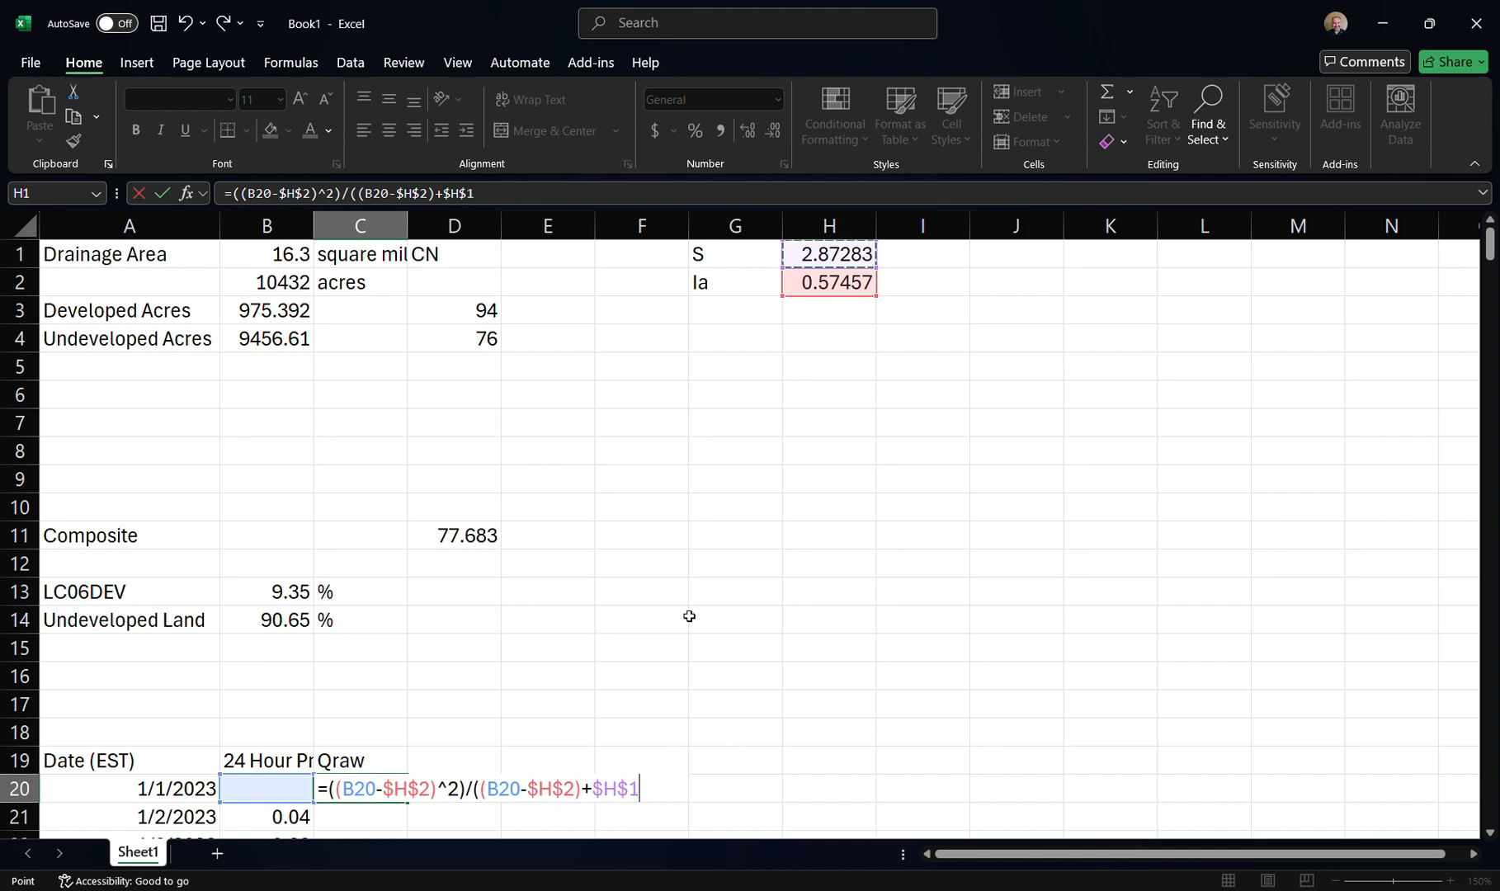
text())
key(Return)
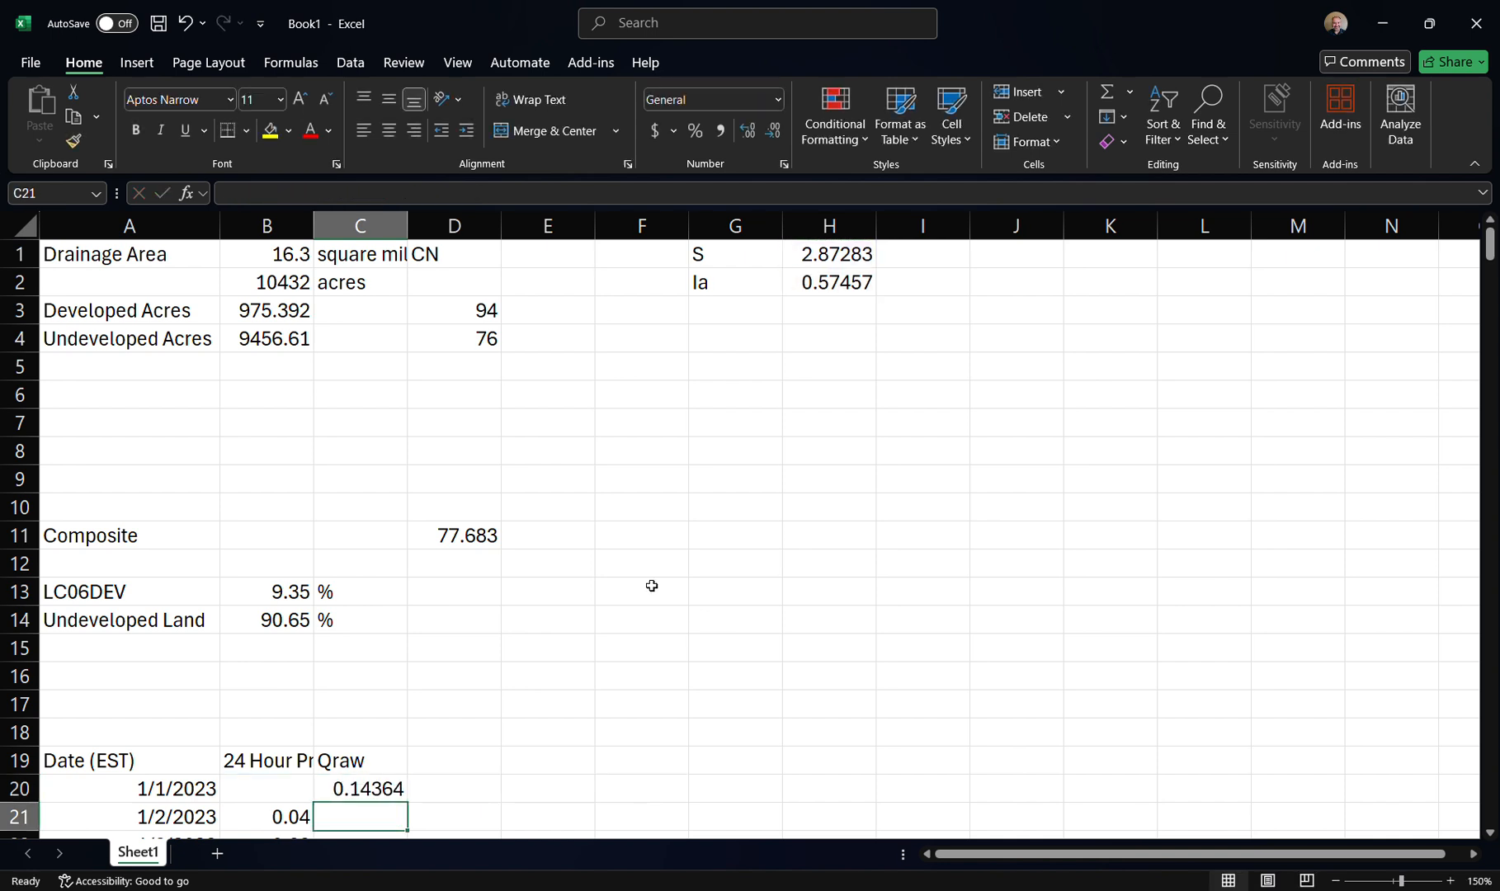
Fill the Qraw formula from C20 down the column alongside all the listed 2023 dates
scroll(656, 585, down, 3)
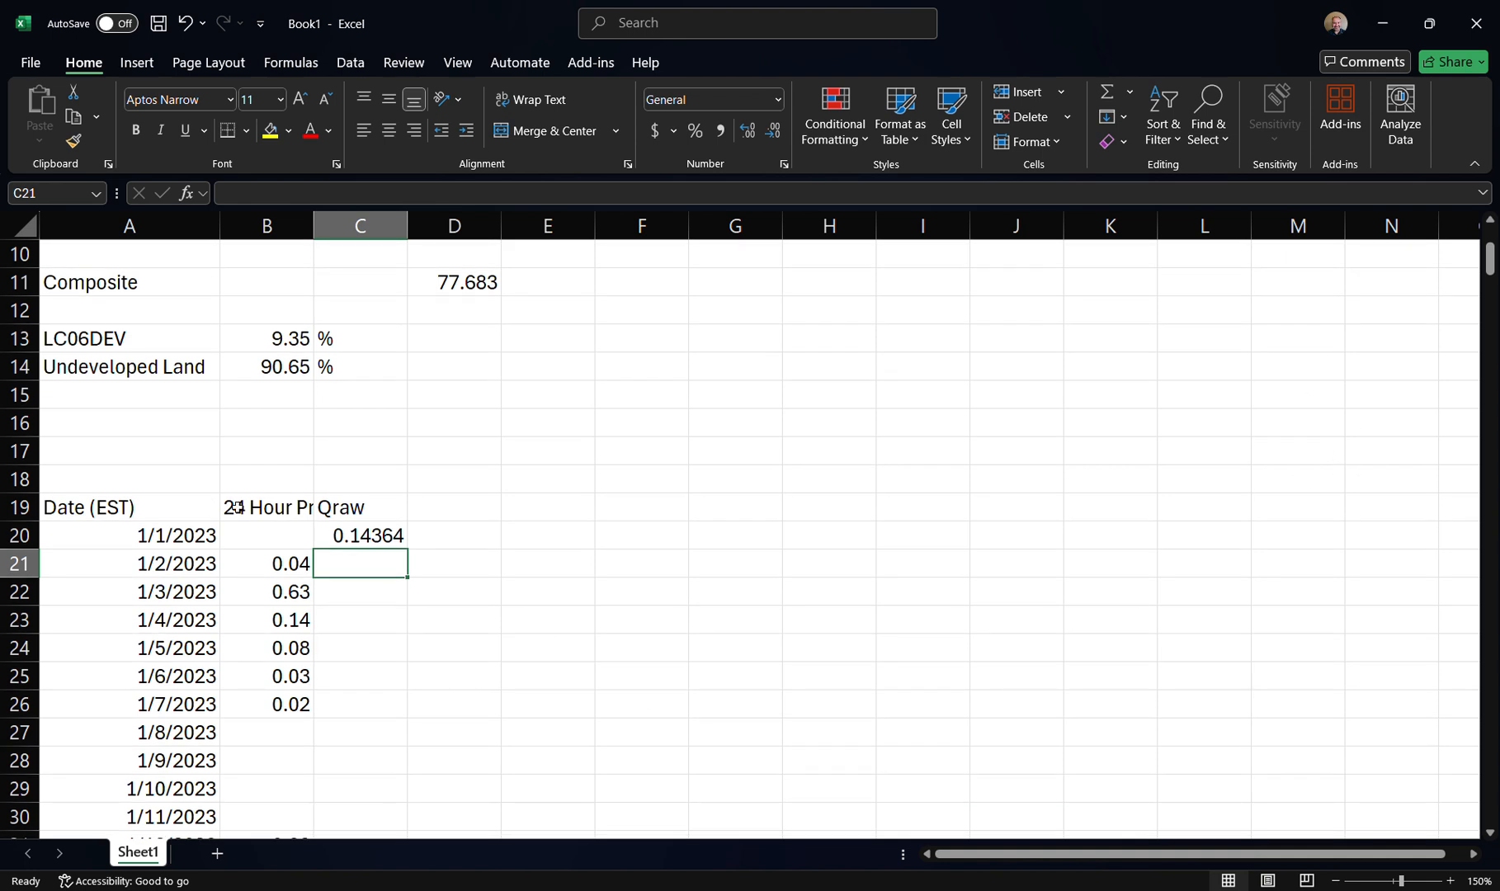
click(343, 537)
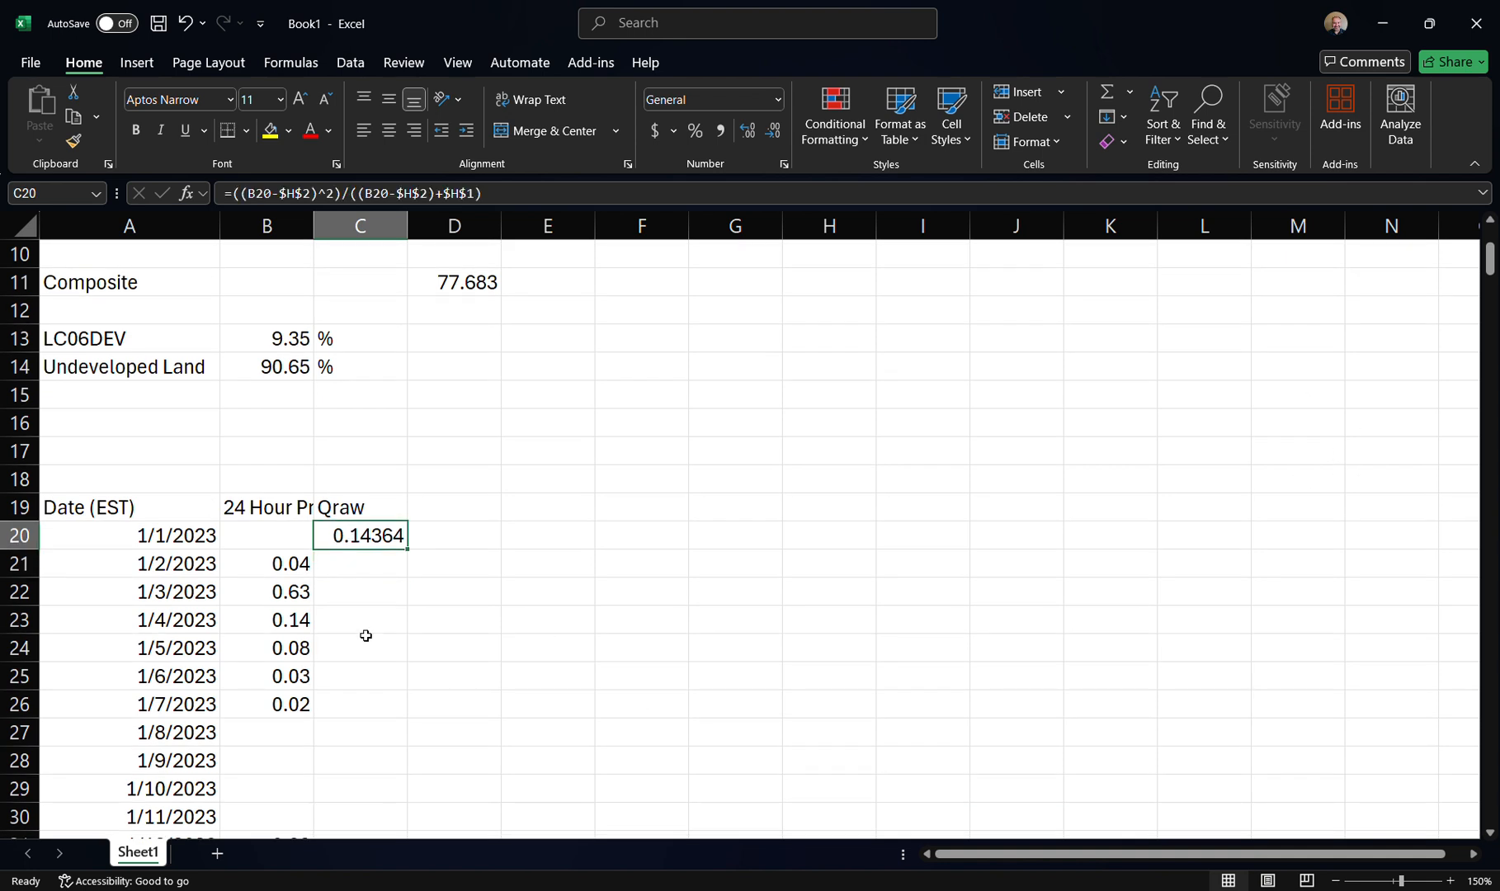
double_click(407, 550)
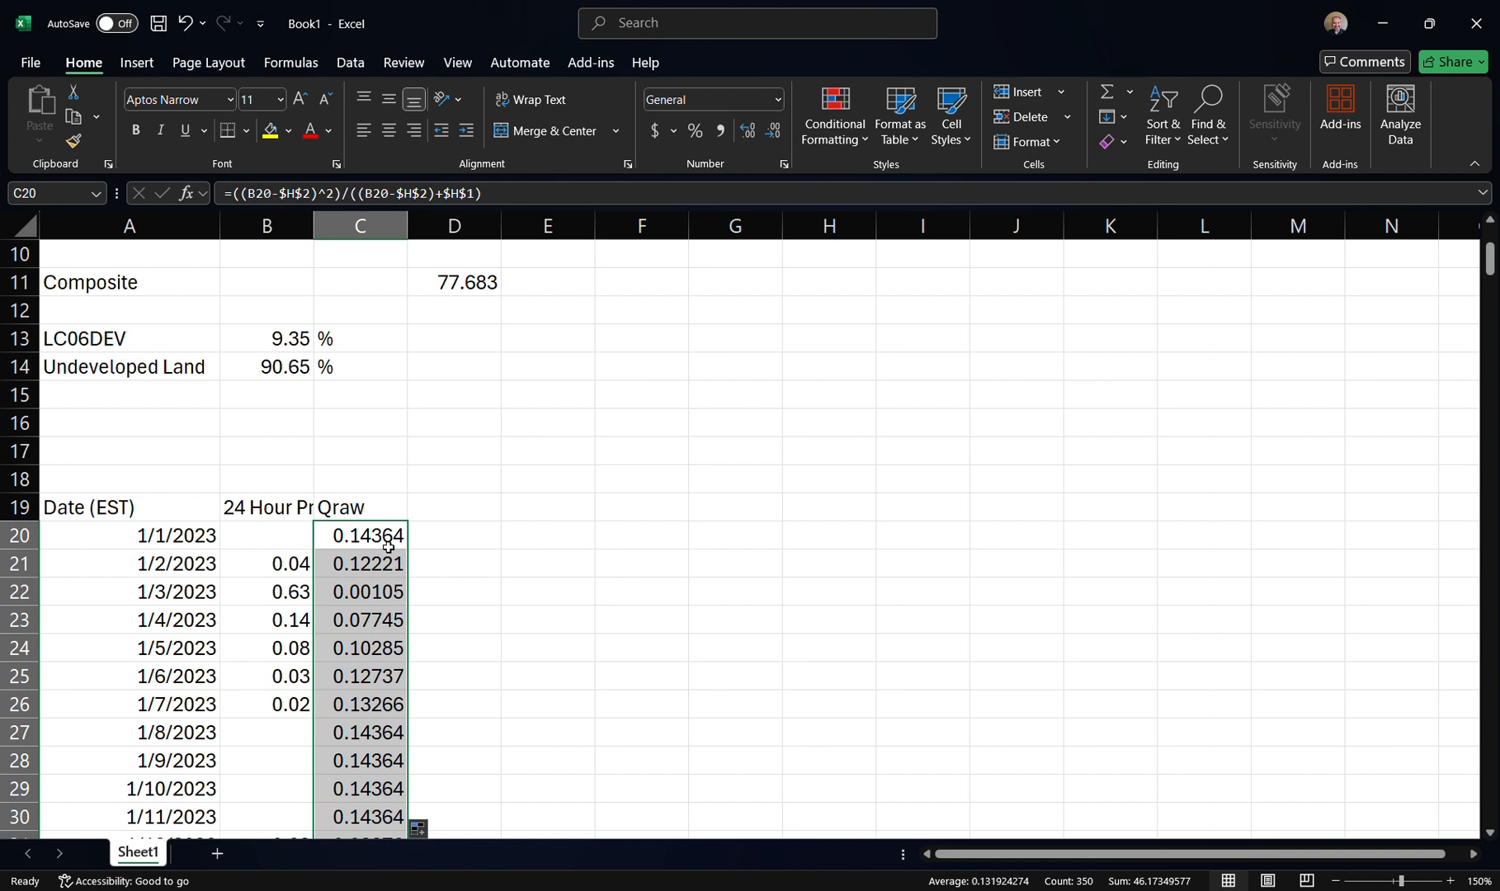
Examine the filled Qraw column and check the formulas in C20 and C21 against their precipitation cells
scroll(428, 586, down, 12)
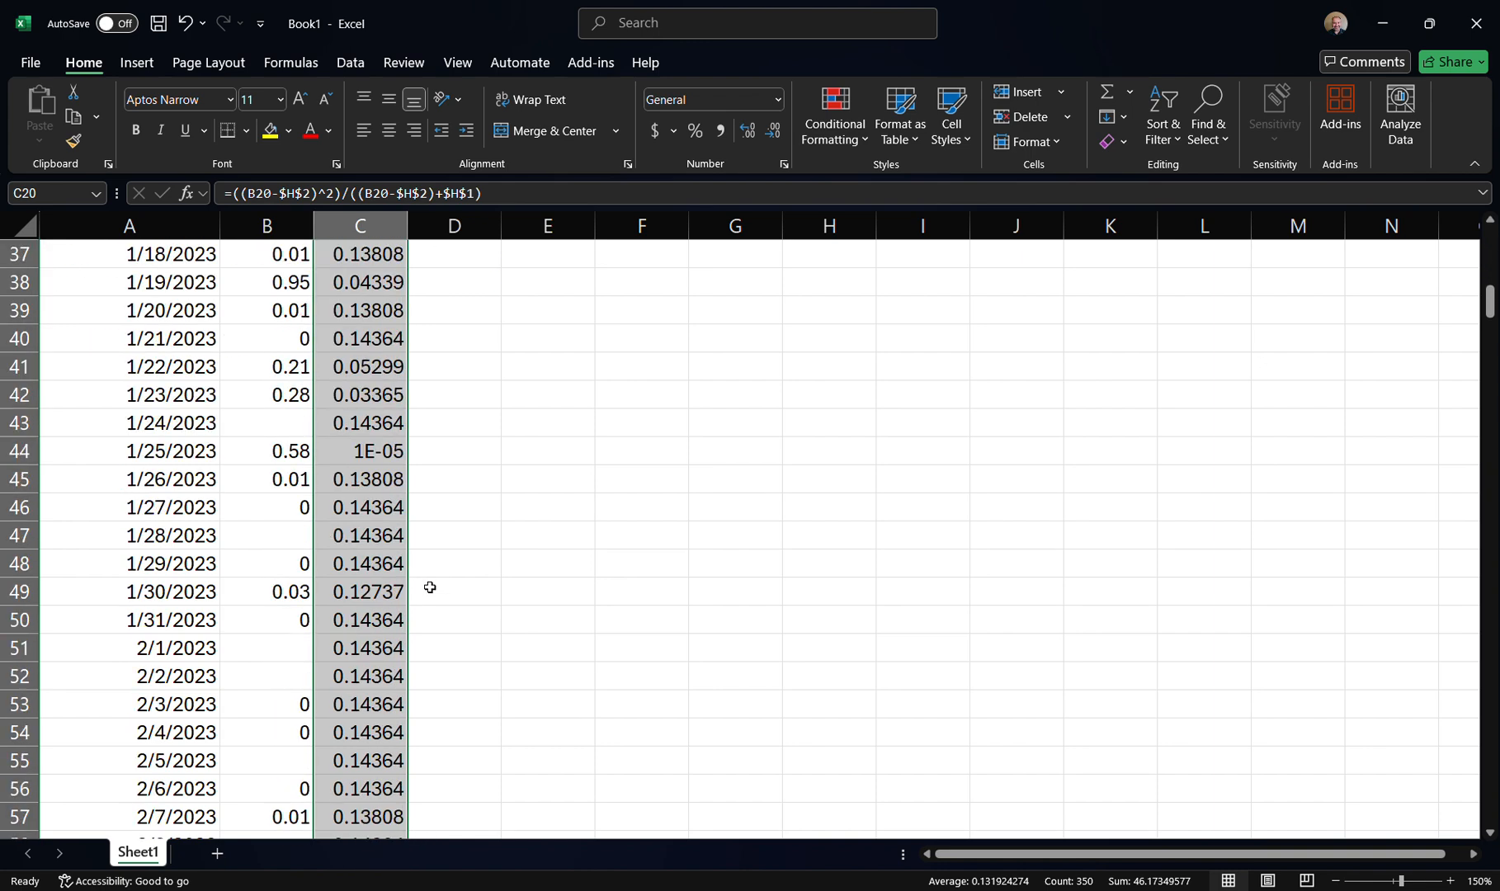
scroll(428, 582, down, 14)
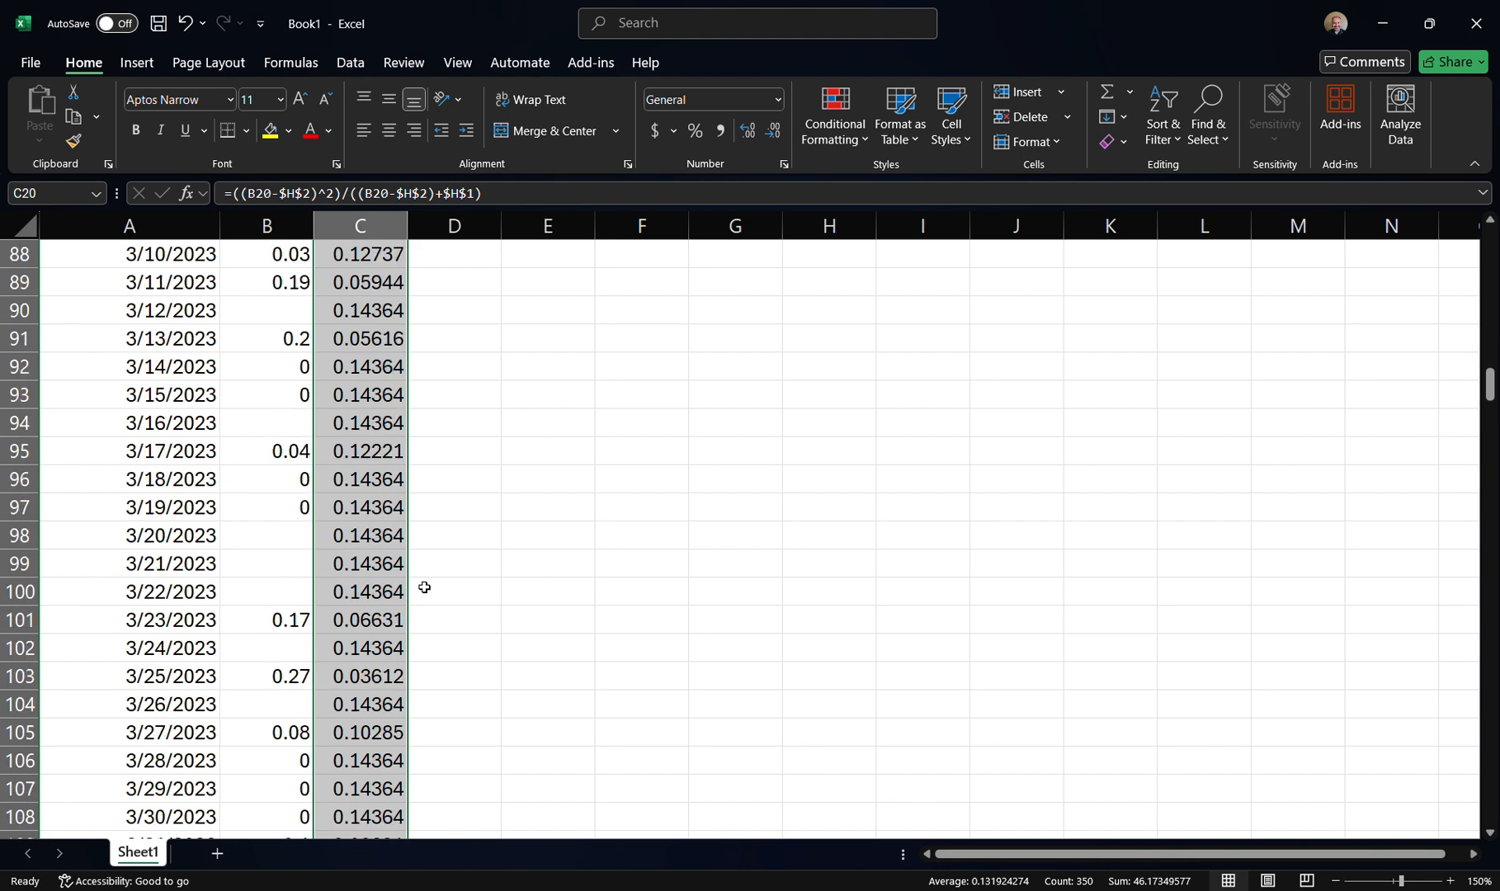
scroll(424, 586, up, 5)
scroll(424, 586, up, 20)
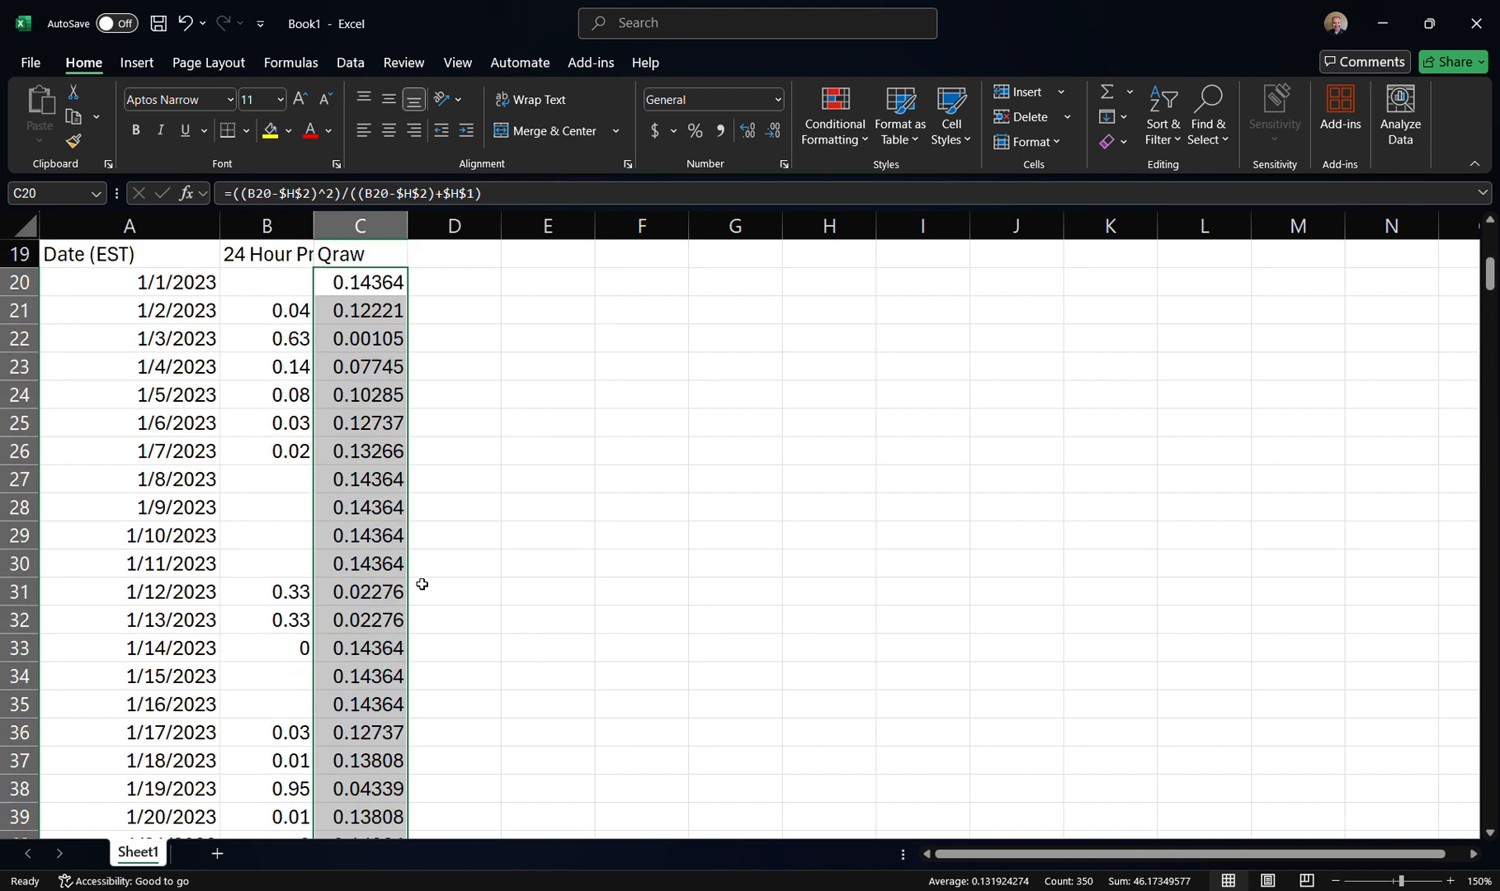
scroll(446, 599, down, 1)
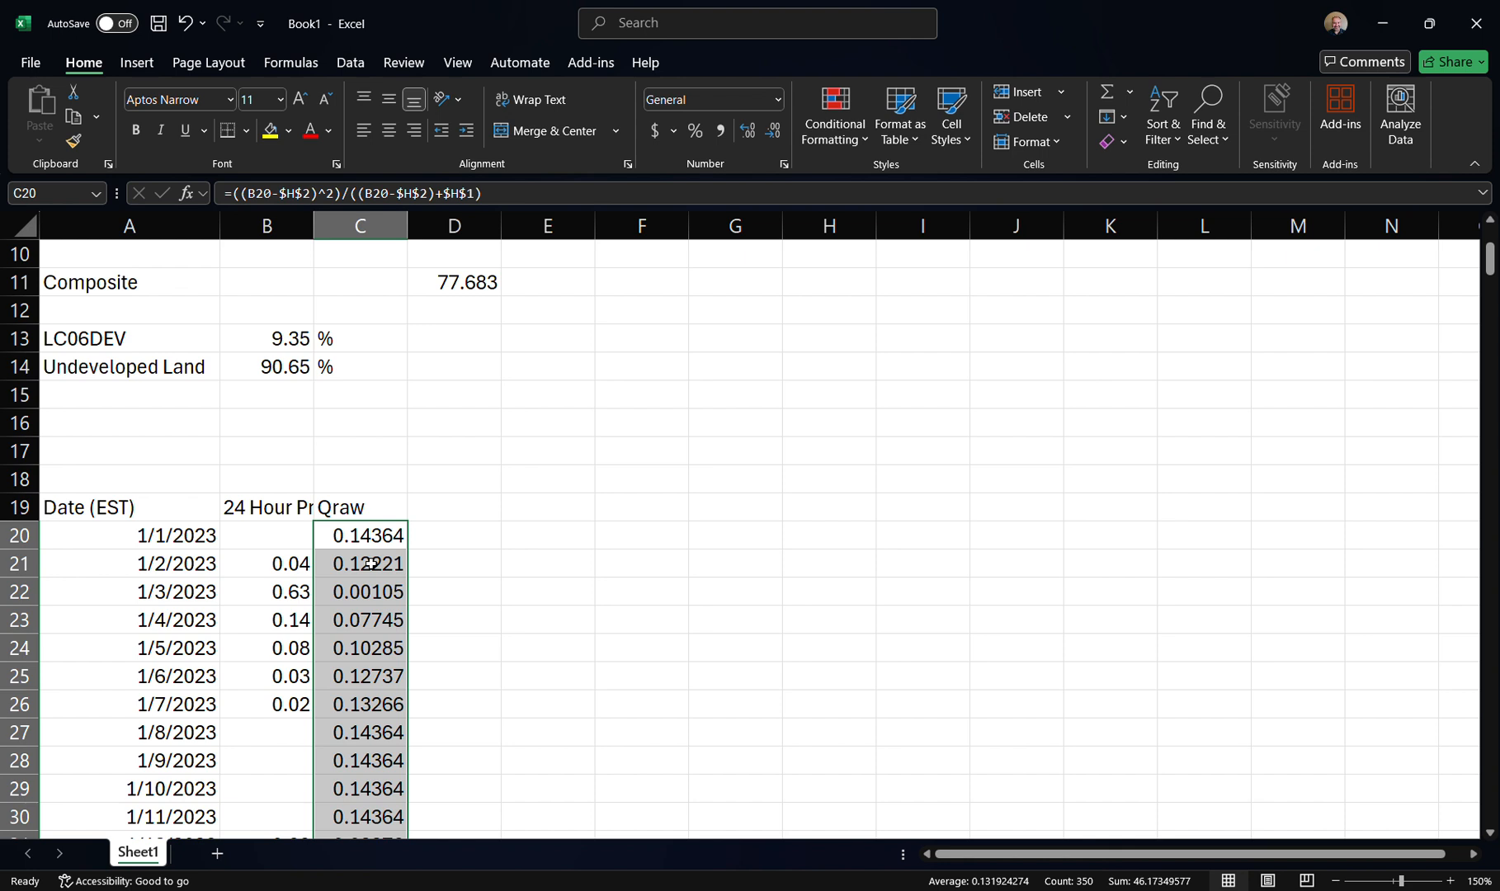
click(388, 568)
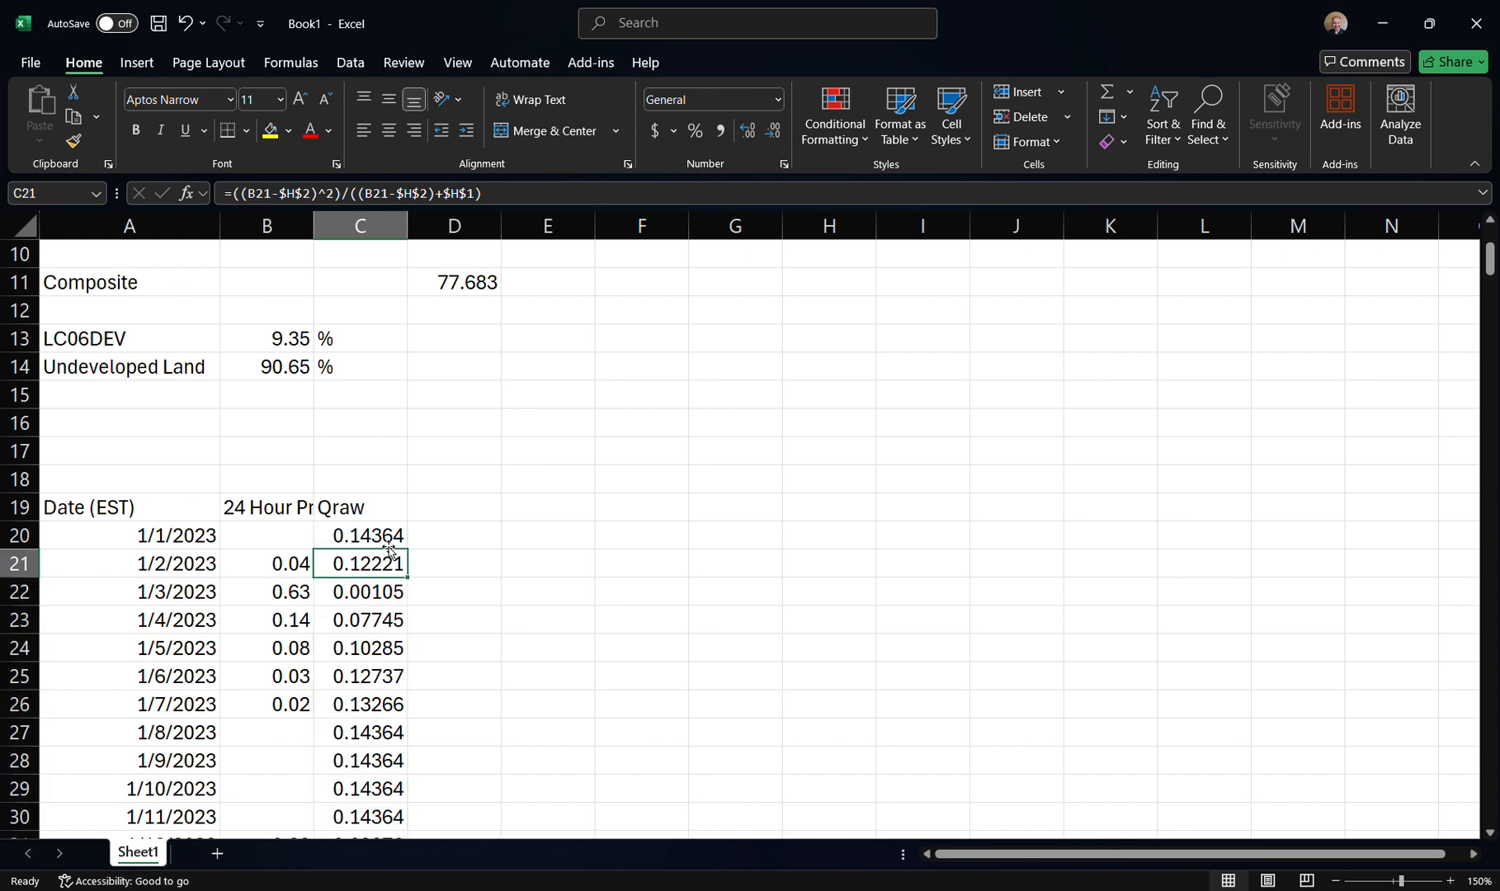
click(355, 536)
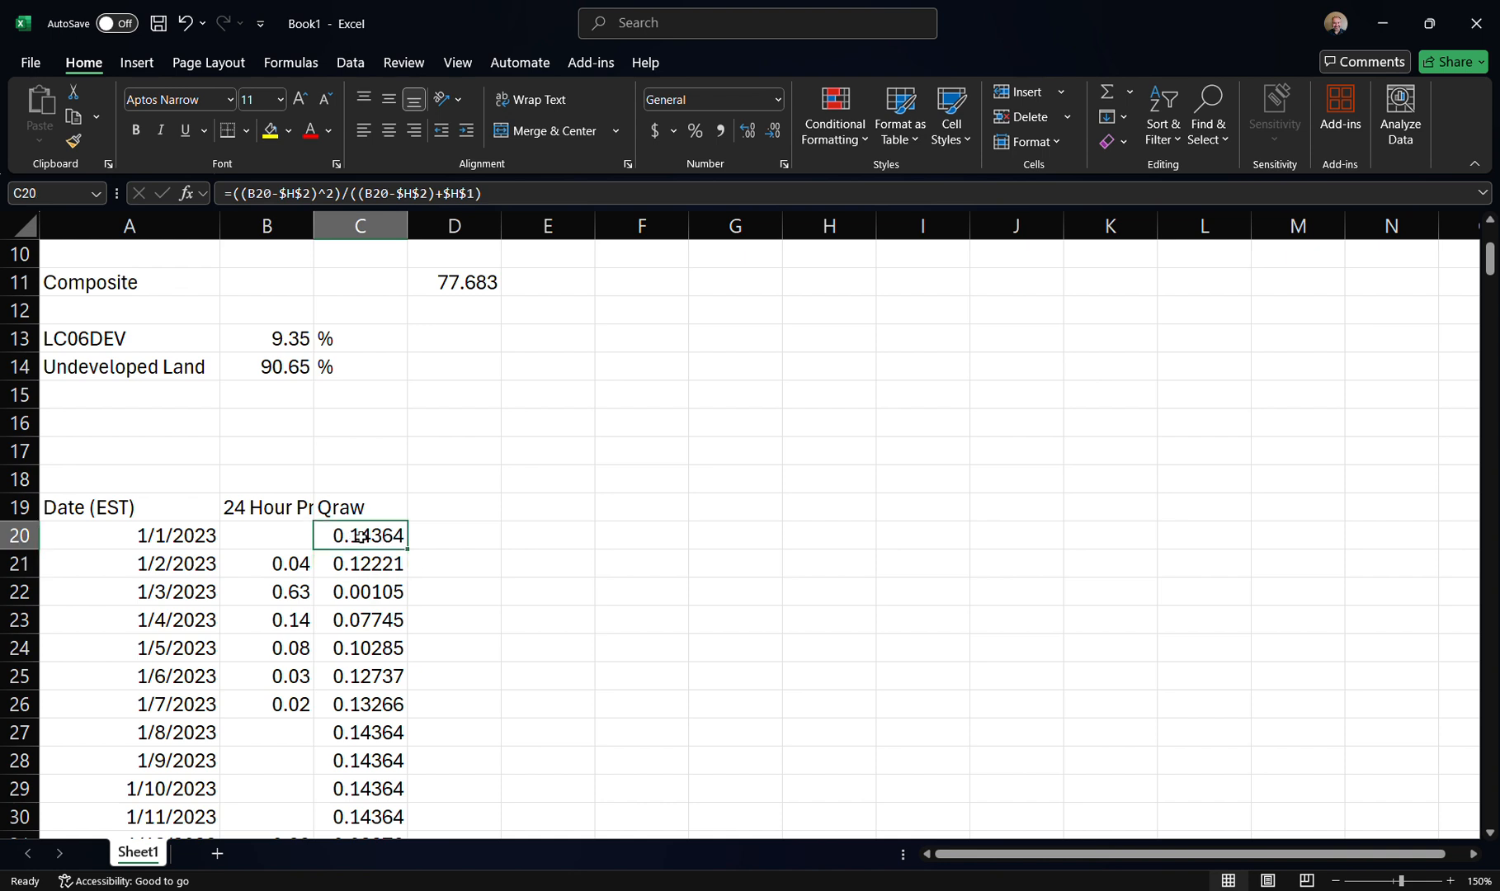
click(276, 537)
click(368, 568)
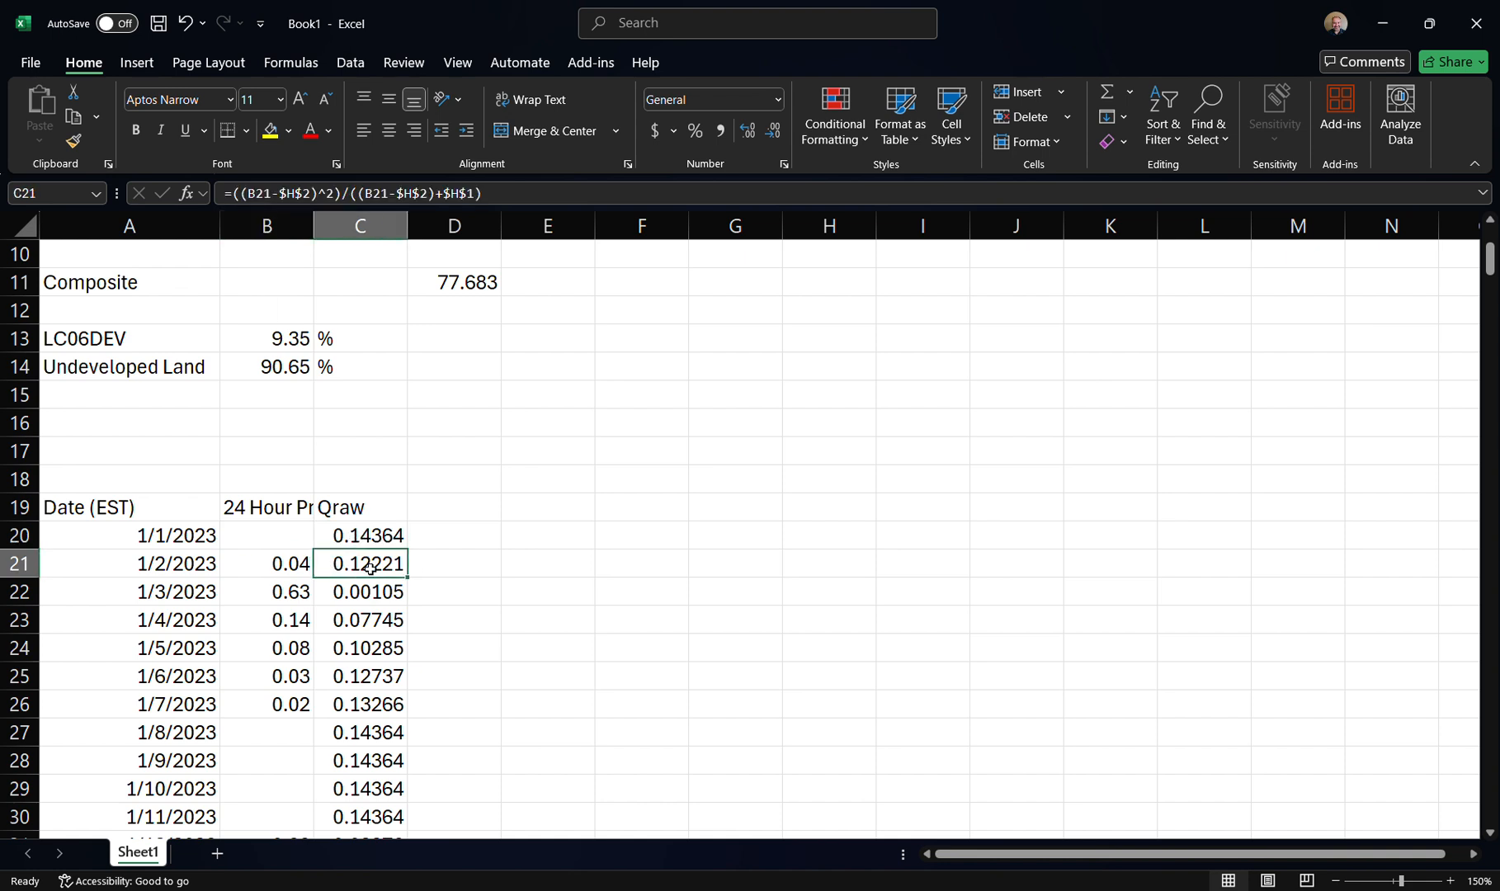
click(290, 570)
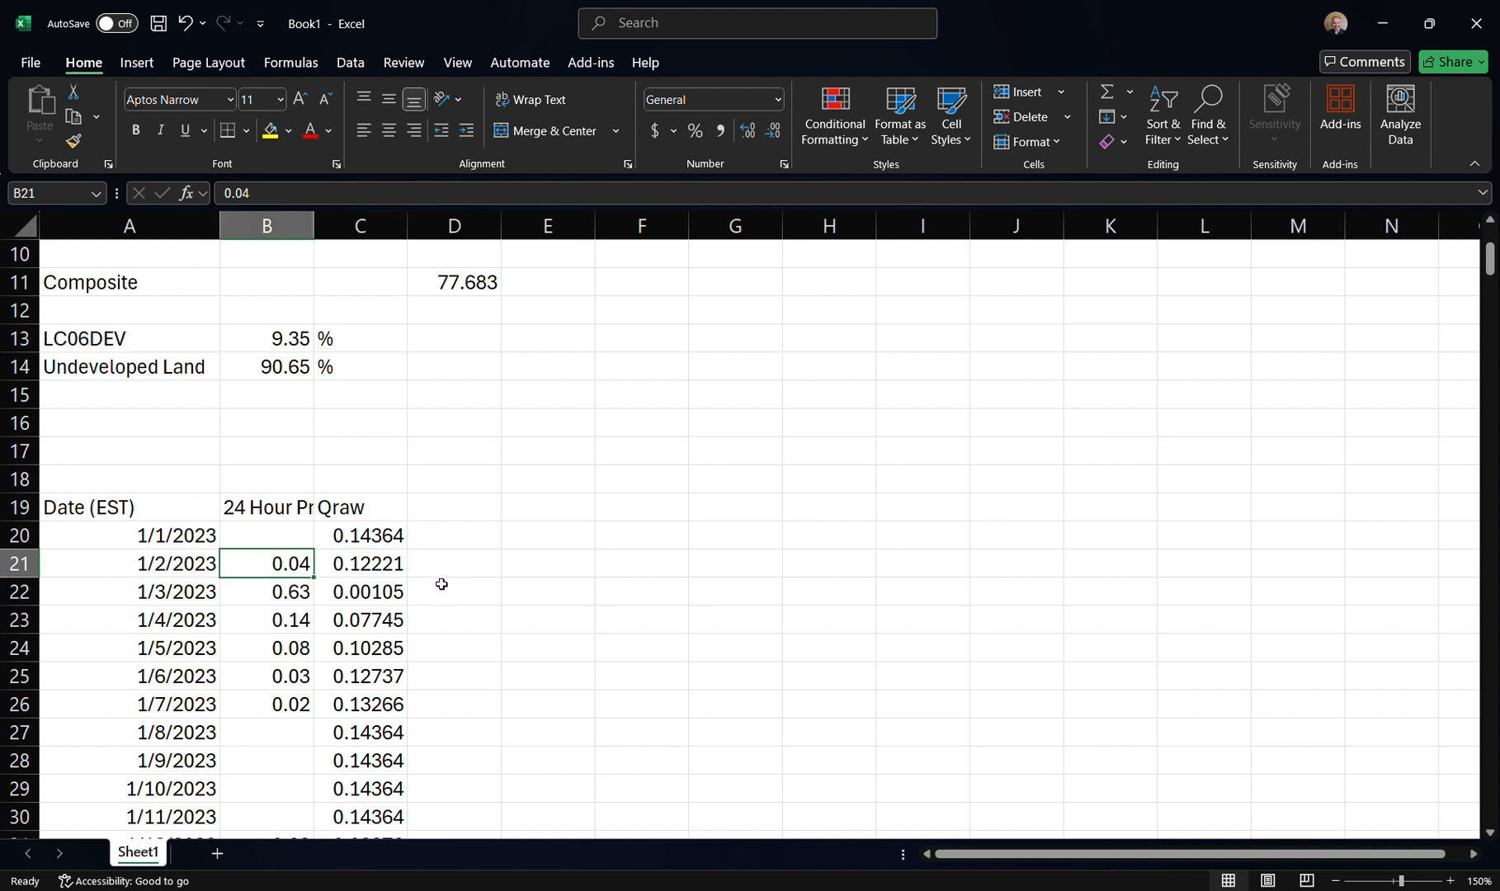
Examine the Qraw values for days without precipitation in C20 and C27, and review the S and Ia inputs in H1:H2
scroll(468, 588, down, 2)
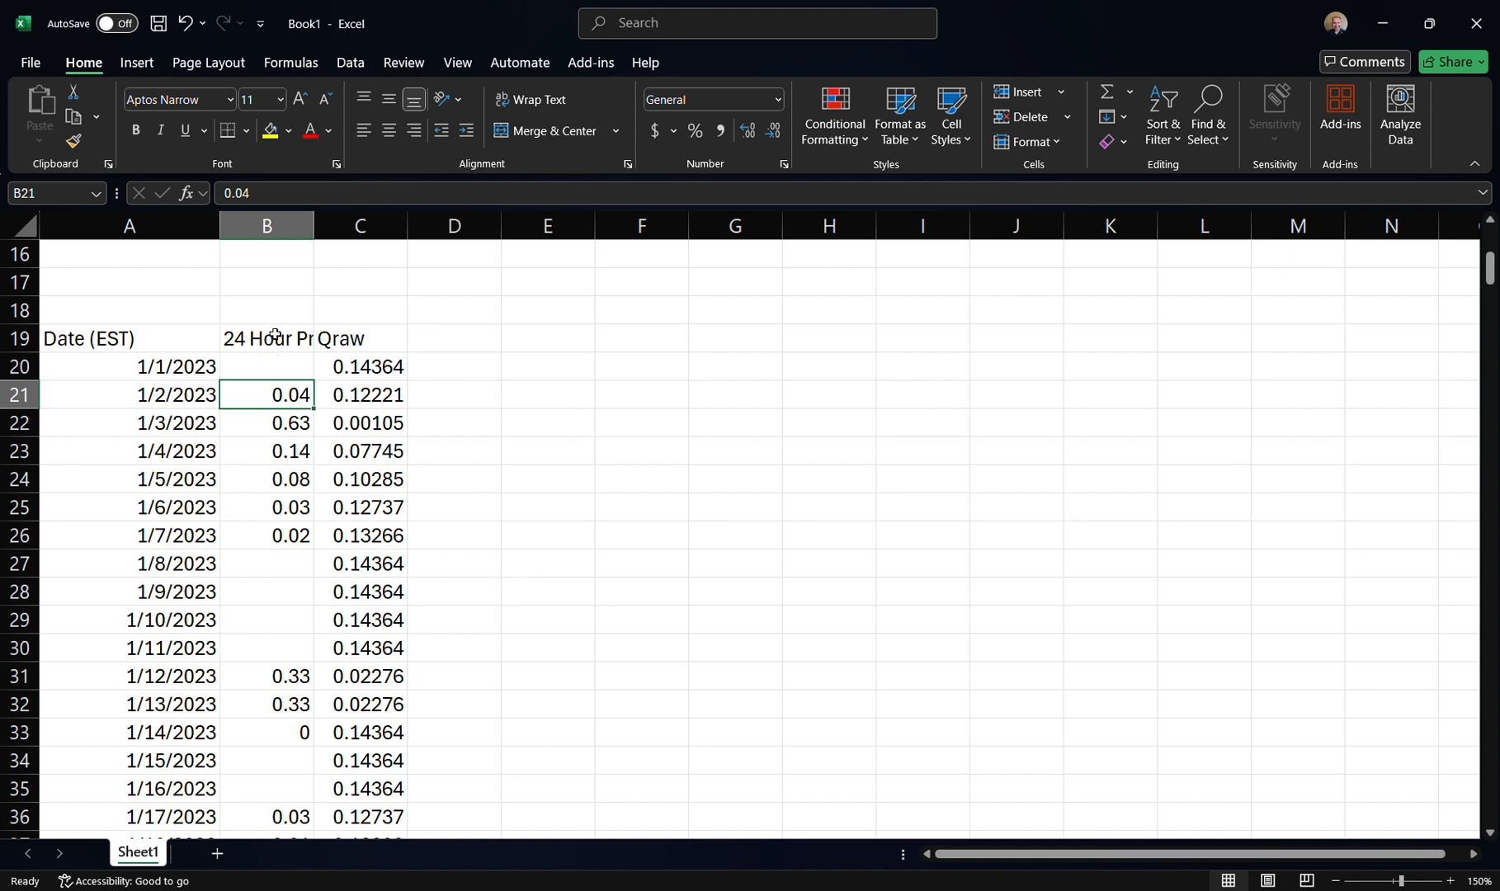
click(272, 338)
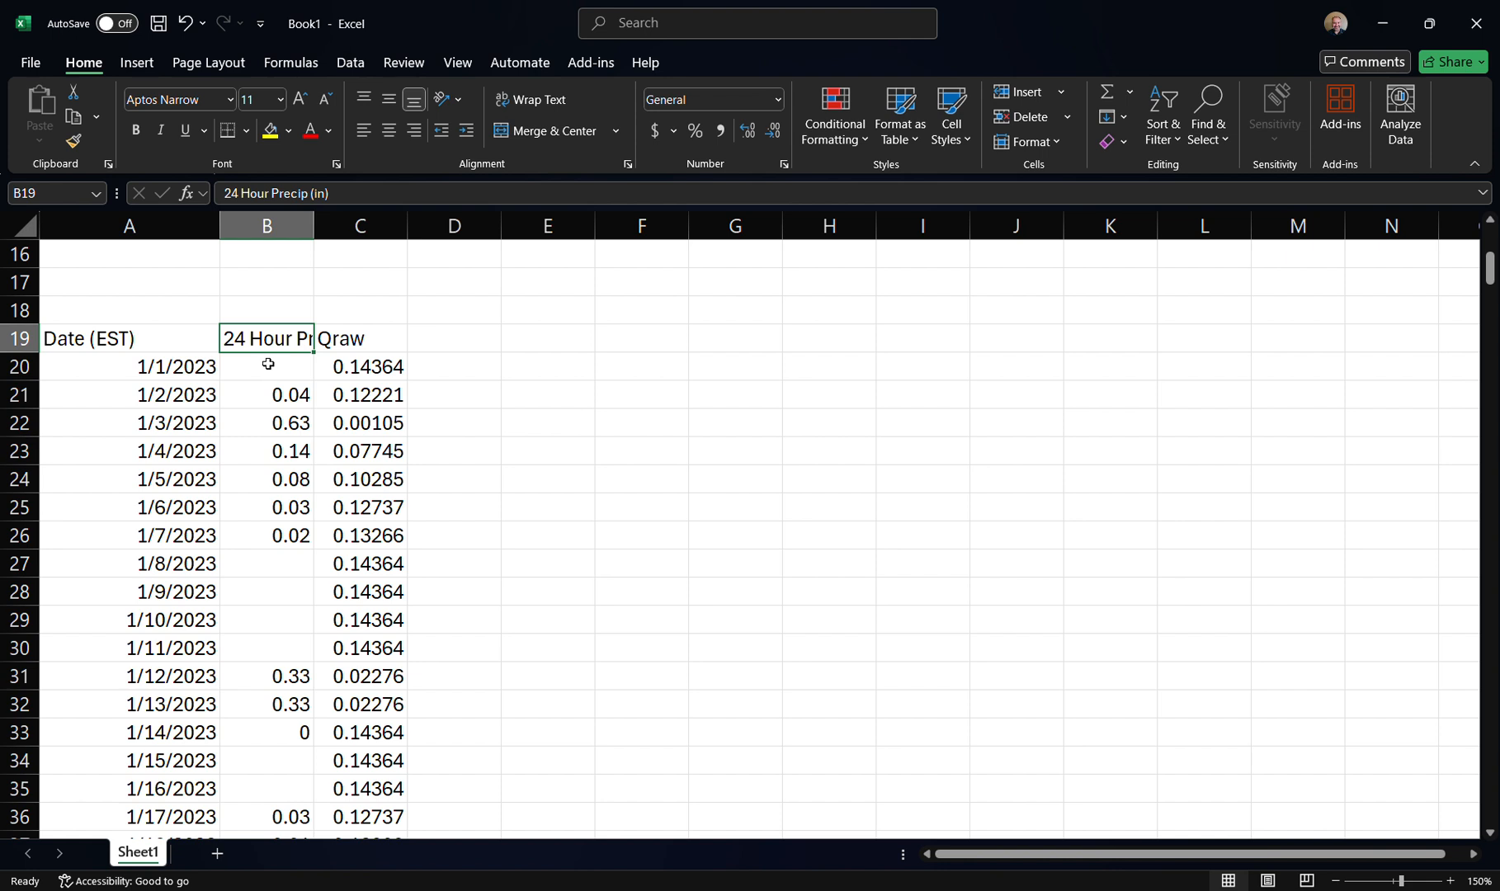
click(268, 364)
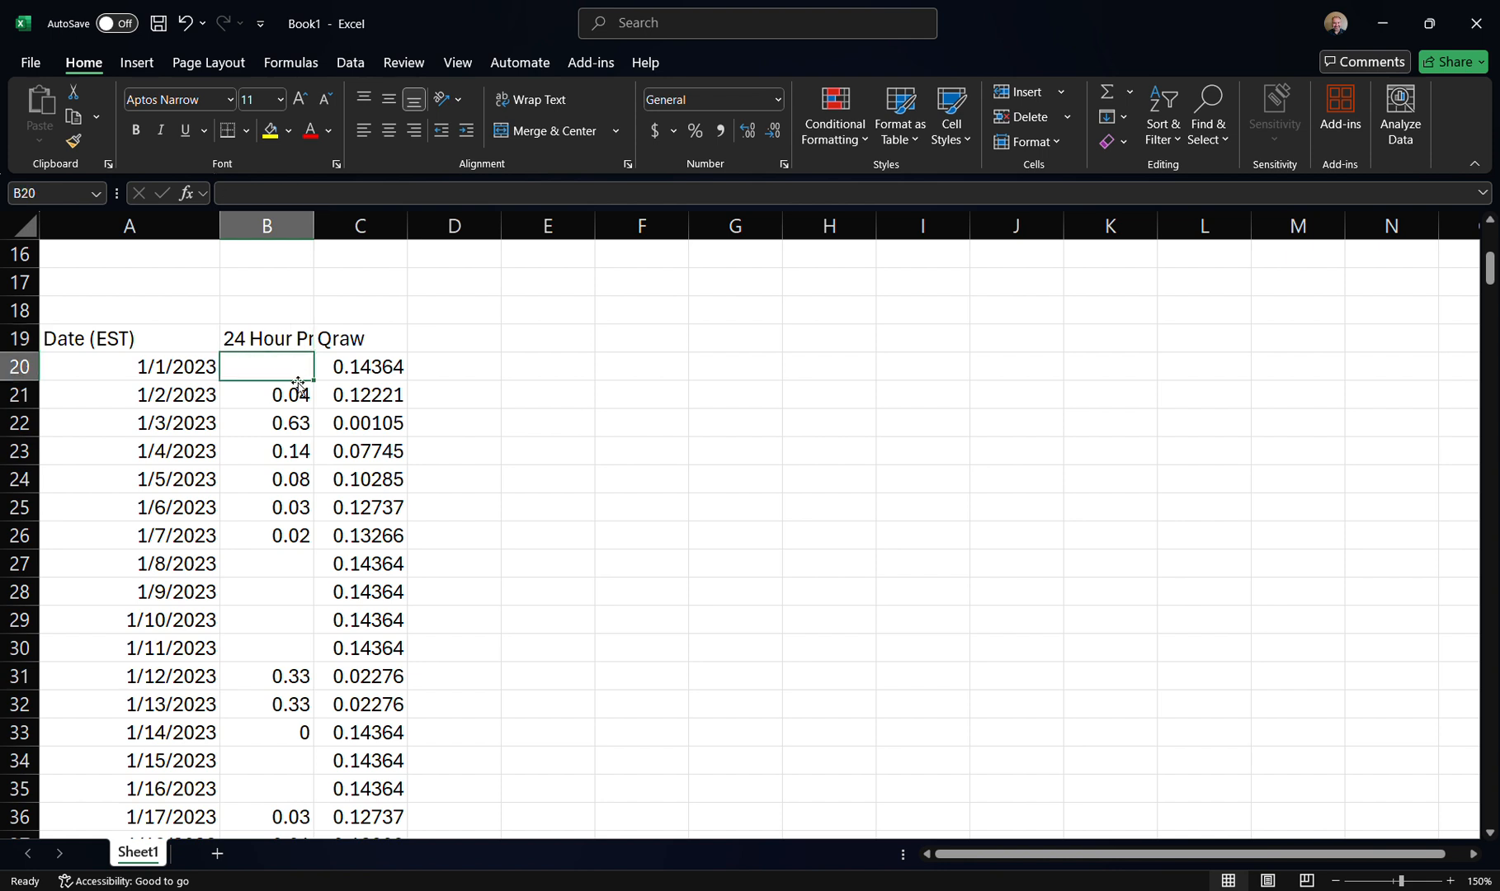
click(370, 363)
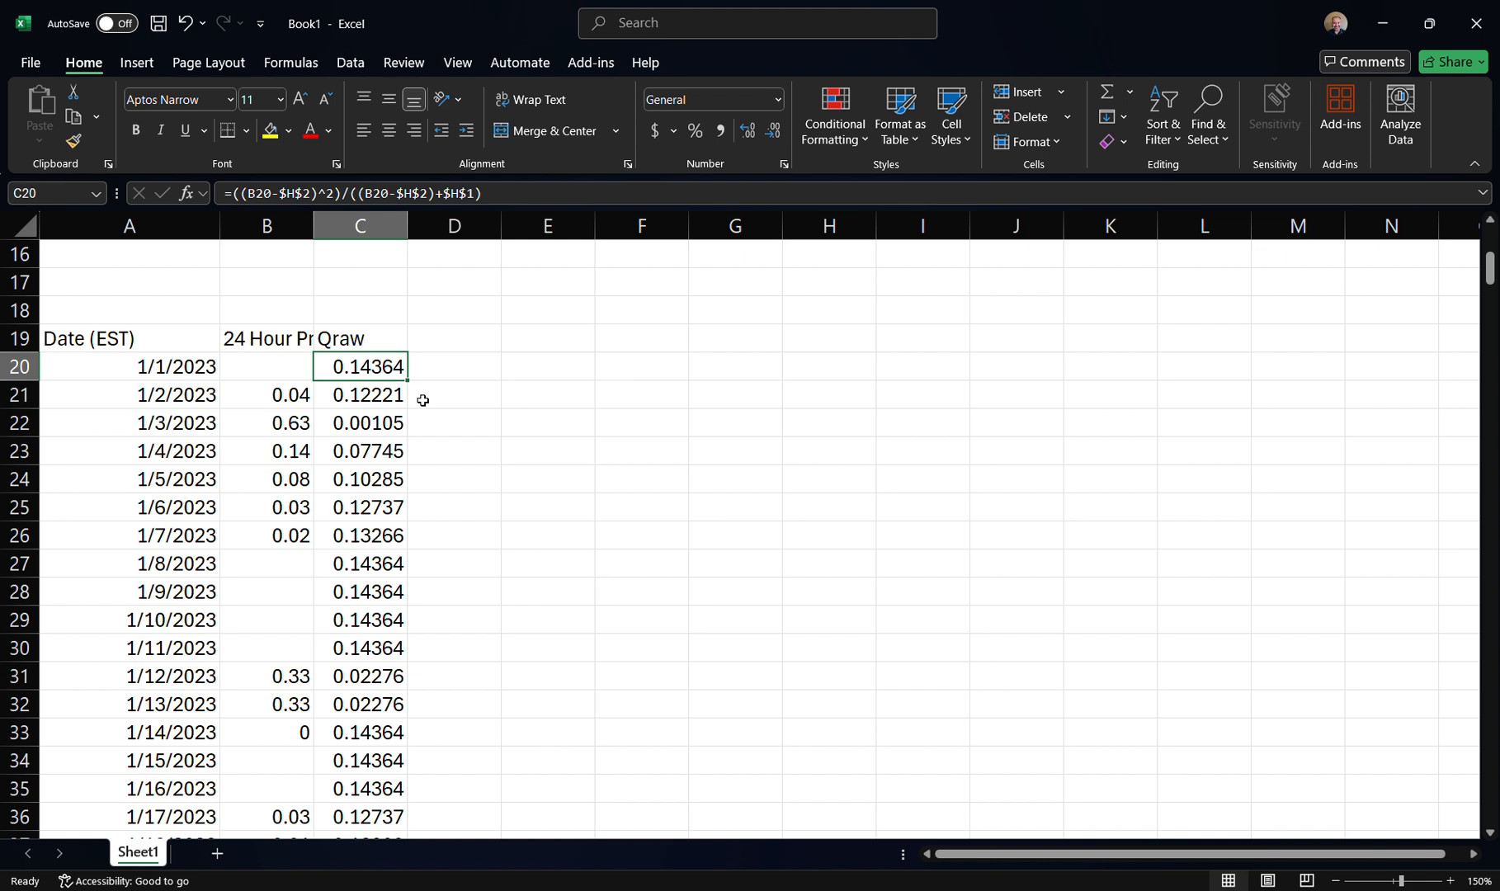
click(360, 567)
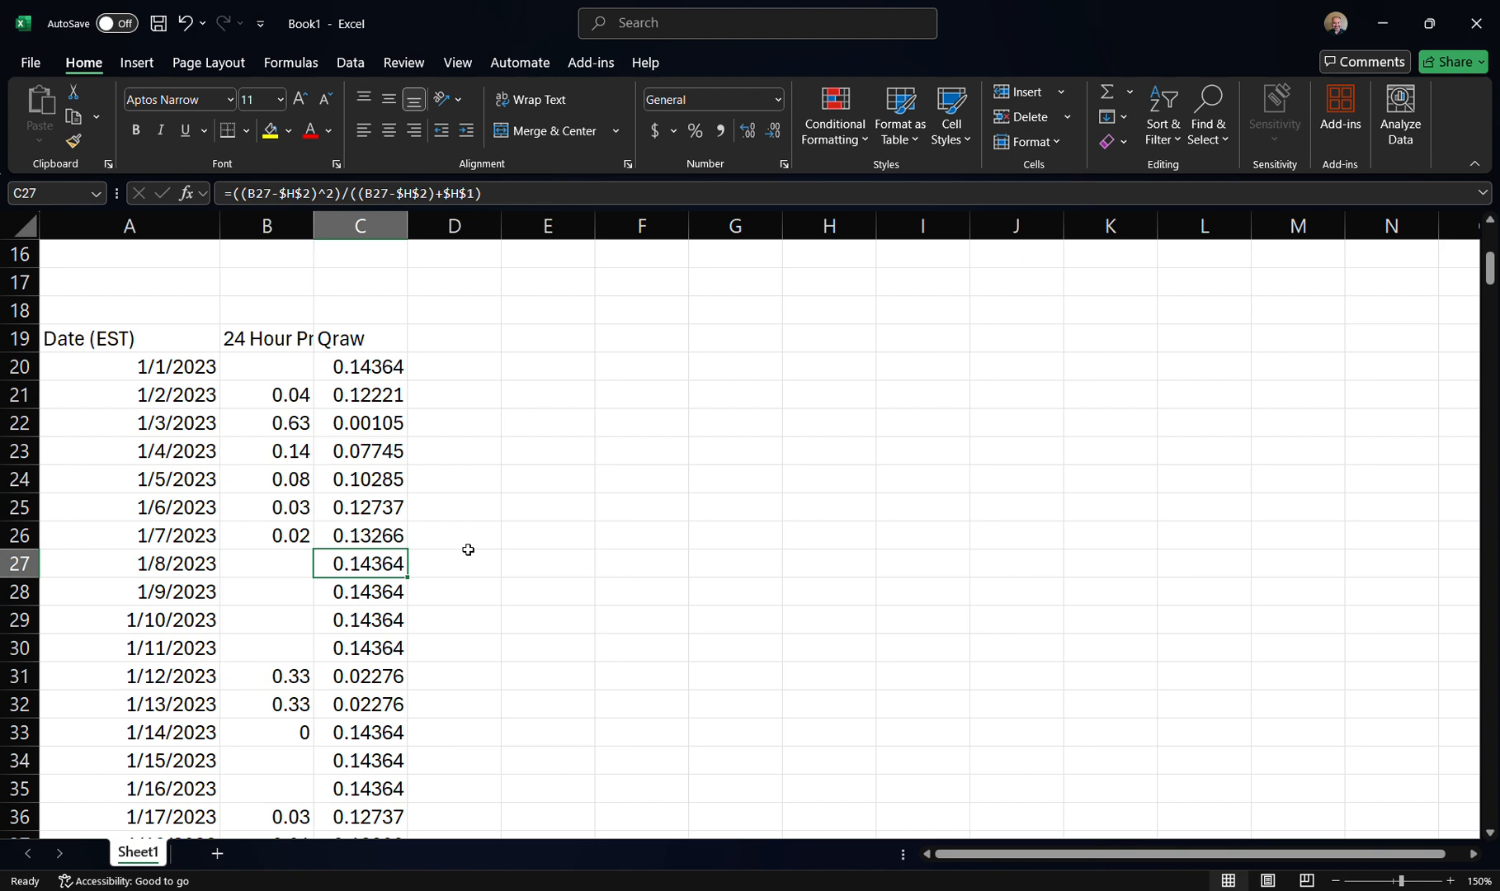
scroll(480, 434, up, 1)
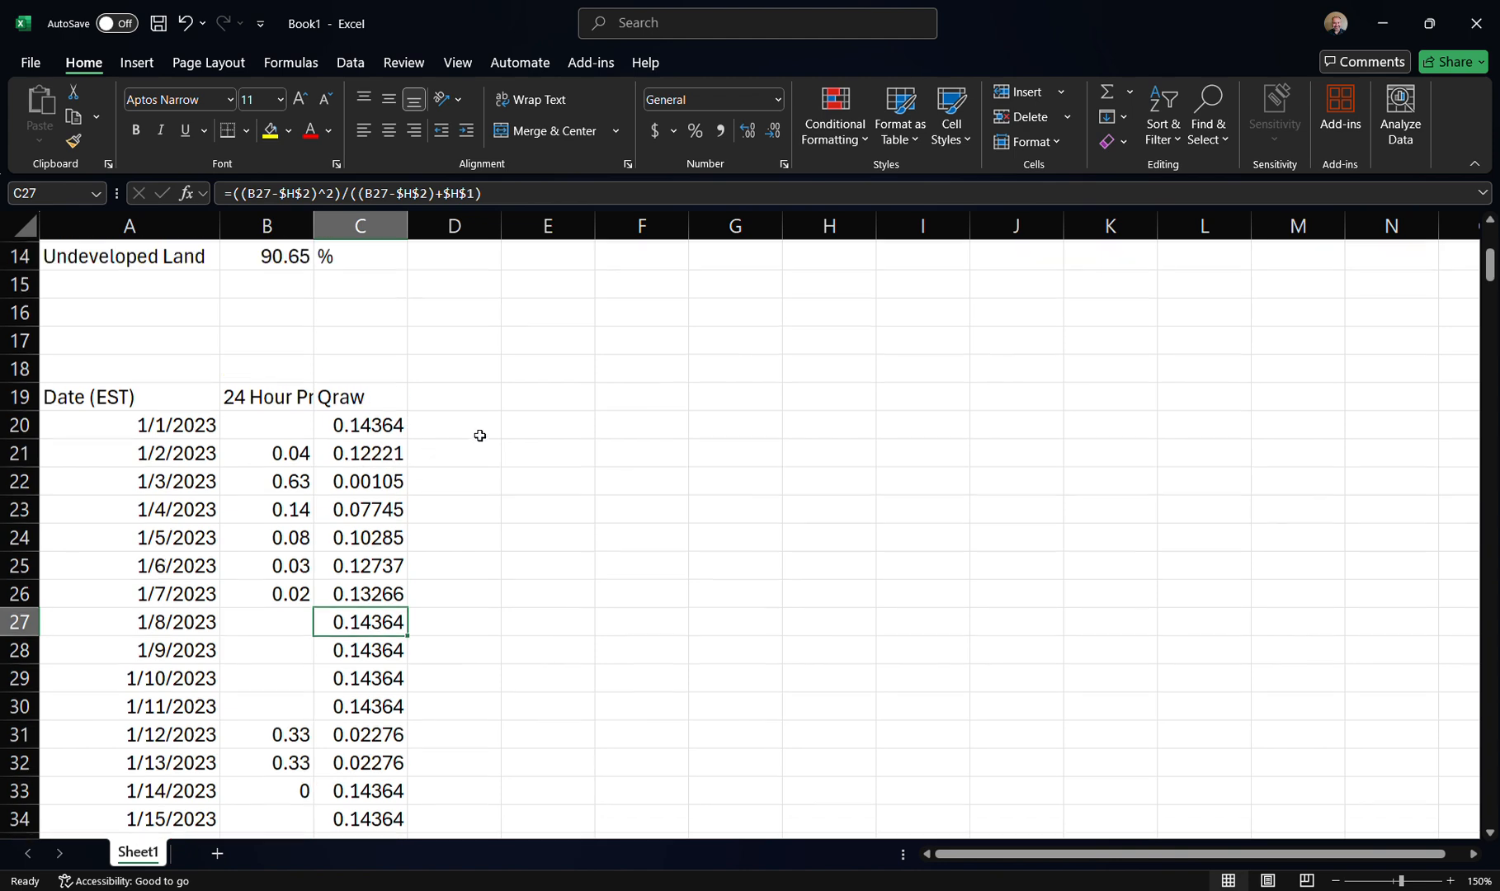
scroll(479, 434, up, 5)
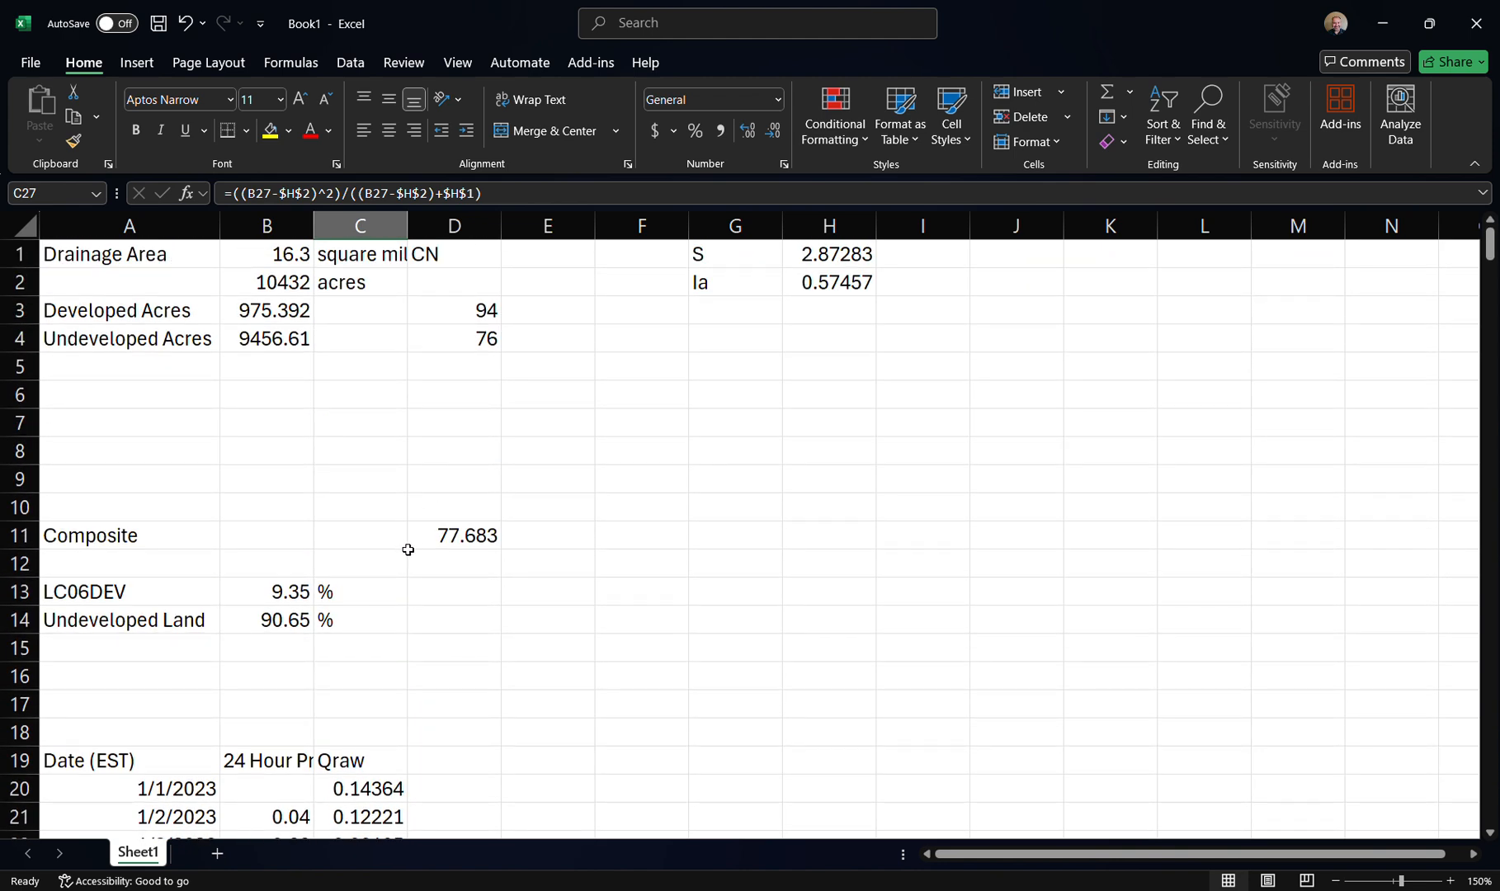
scroll(407, 551, down, 2)
scroll(405, 550, up, 2)
scroll(718, 449, down, 3)
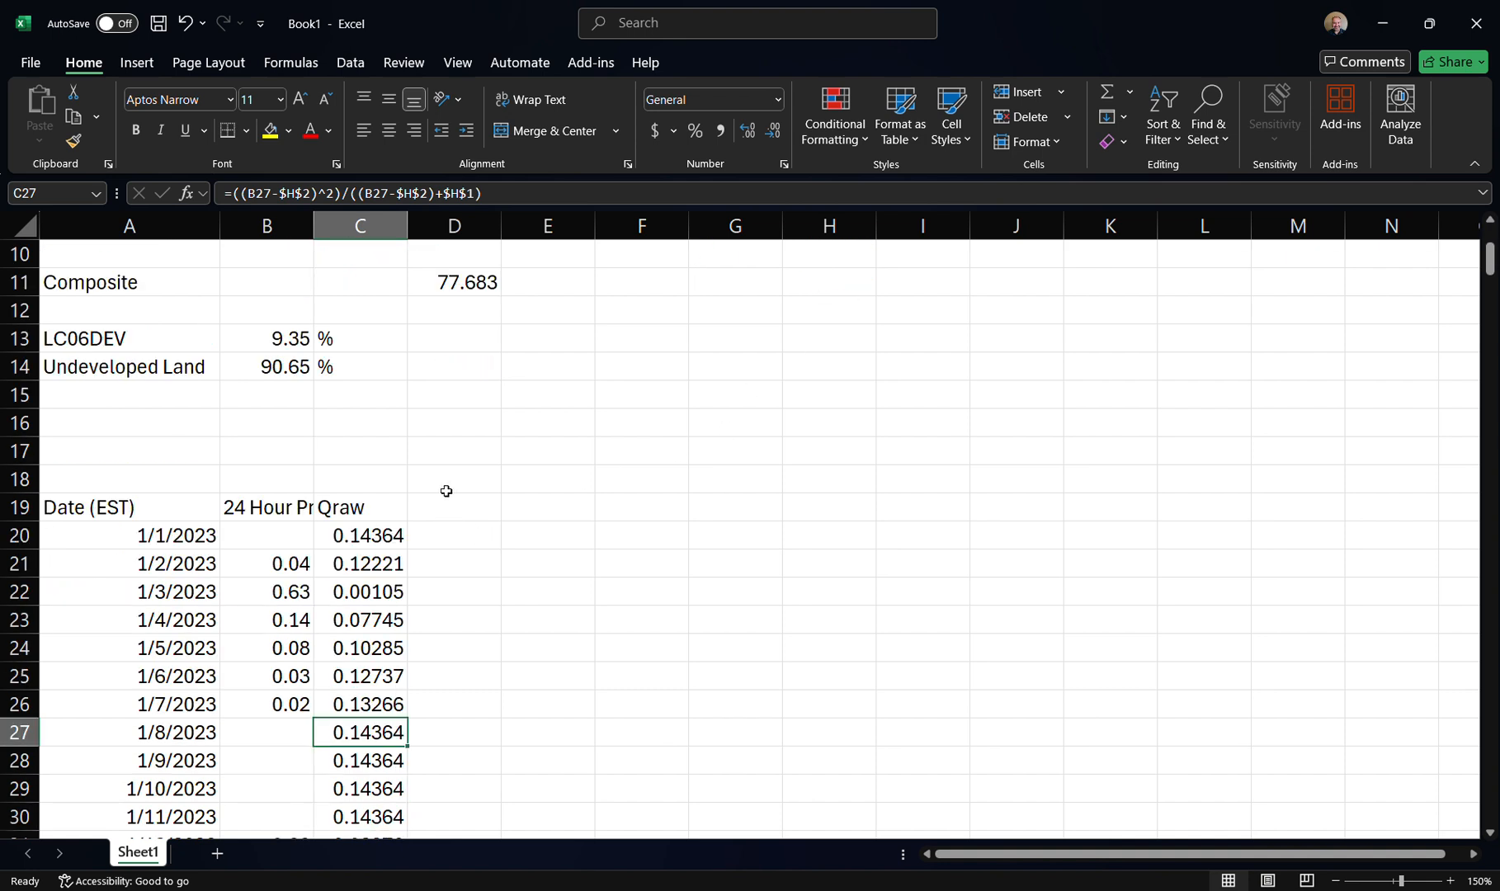
Add the column heading Qactual in D19, beside Qraw
click(435, 507)
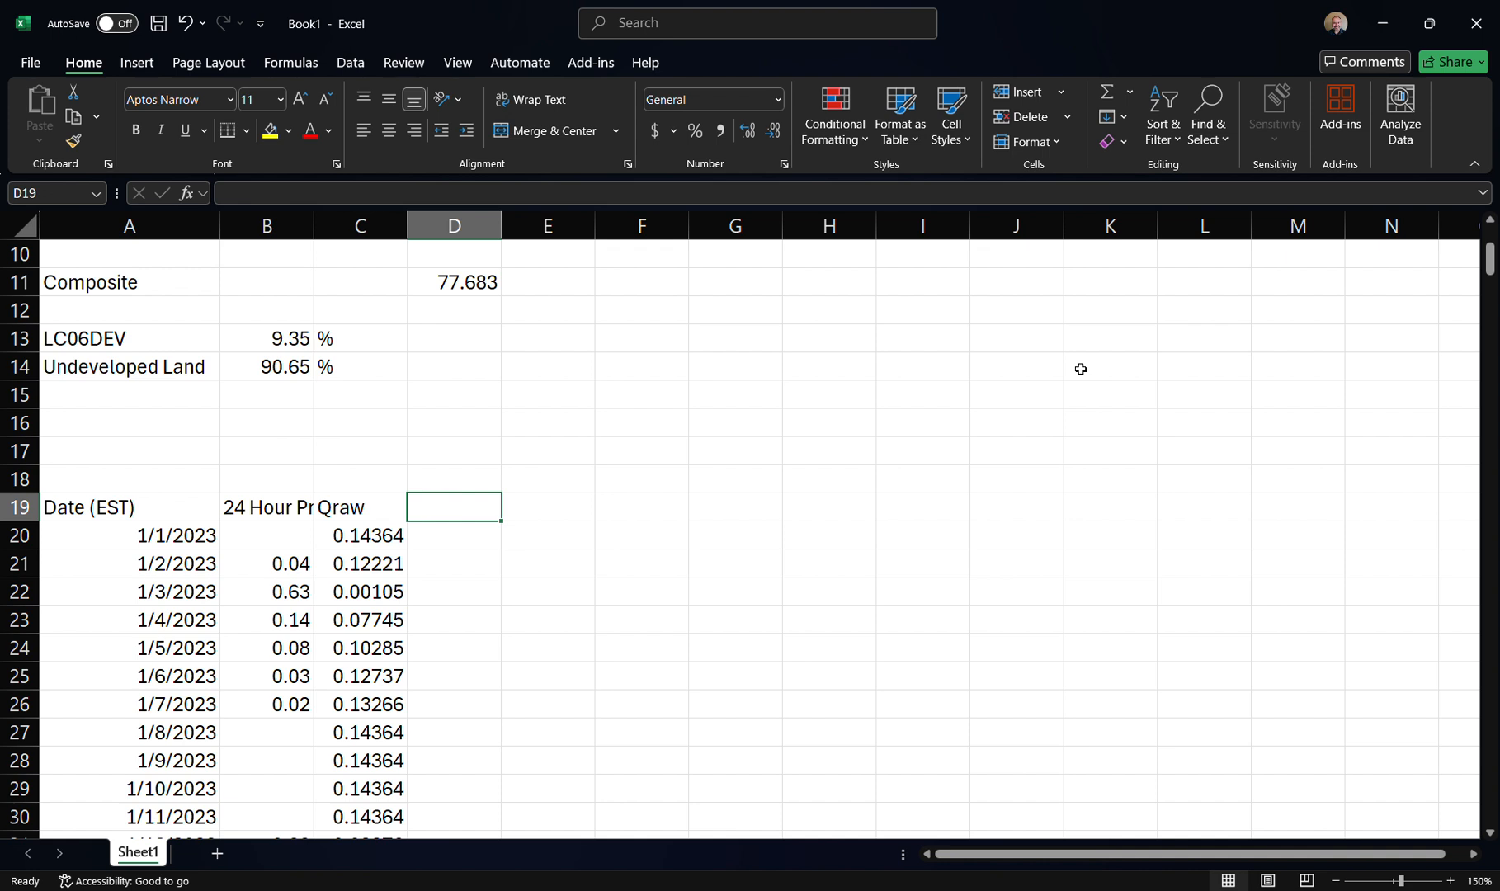
text(Q)
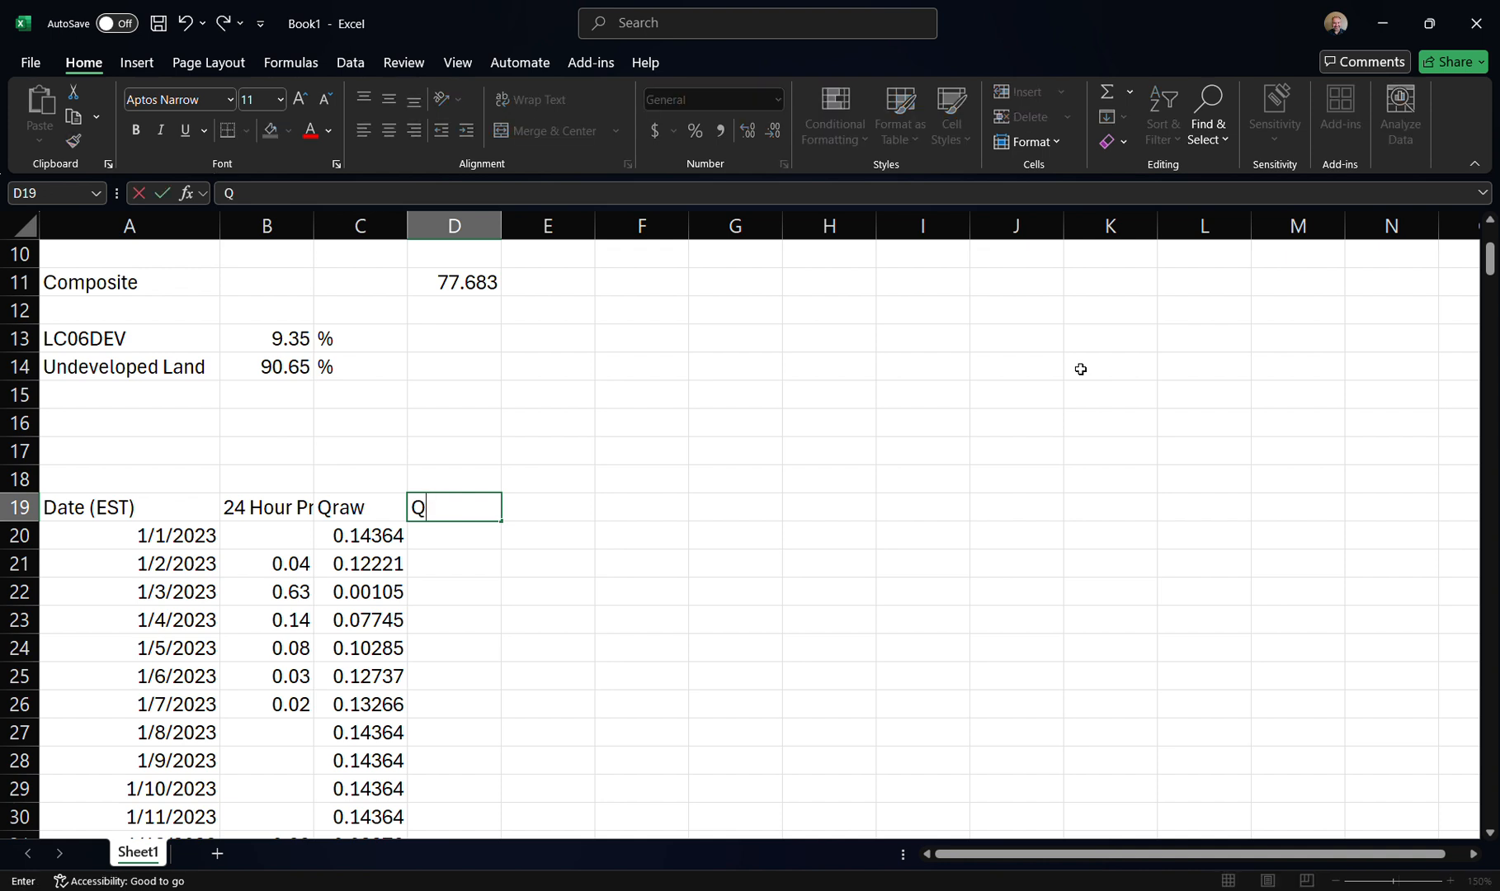
text(actual)
Begin the Qactual formula in D20 with =if(B20>$H$2, testing the 1/1/2023 precipitation against the absolute Ia reference
click(466, 534)
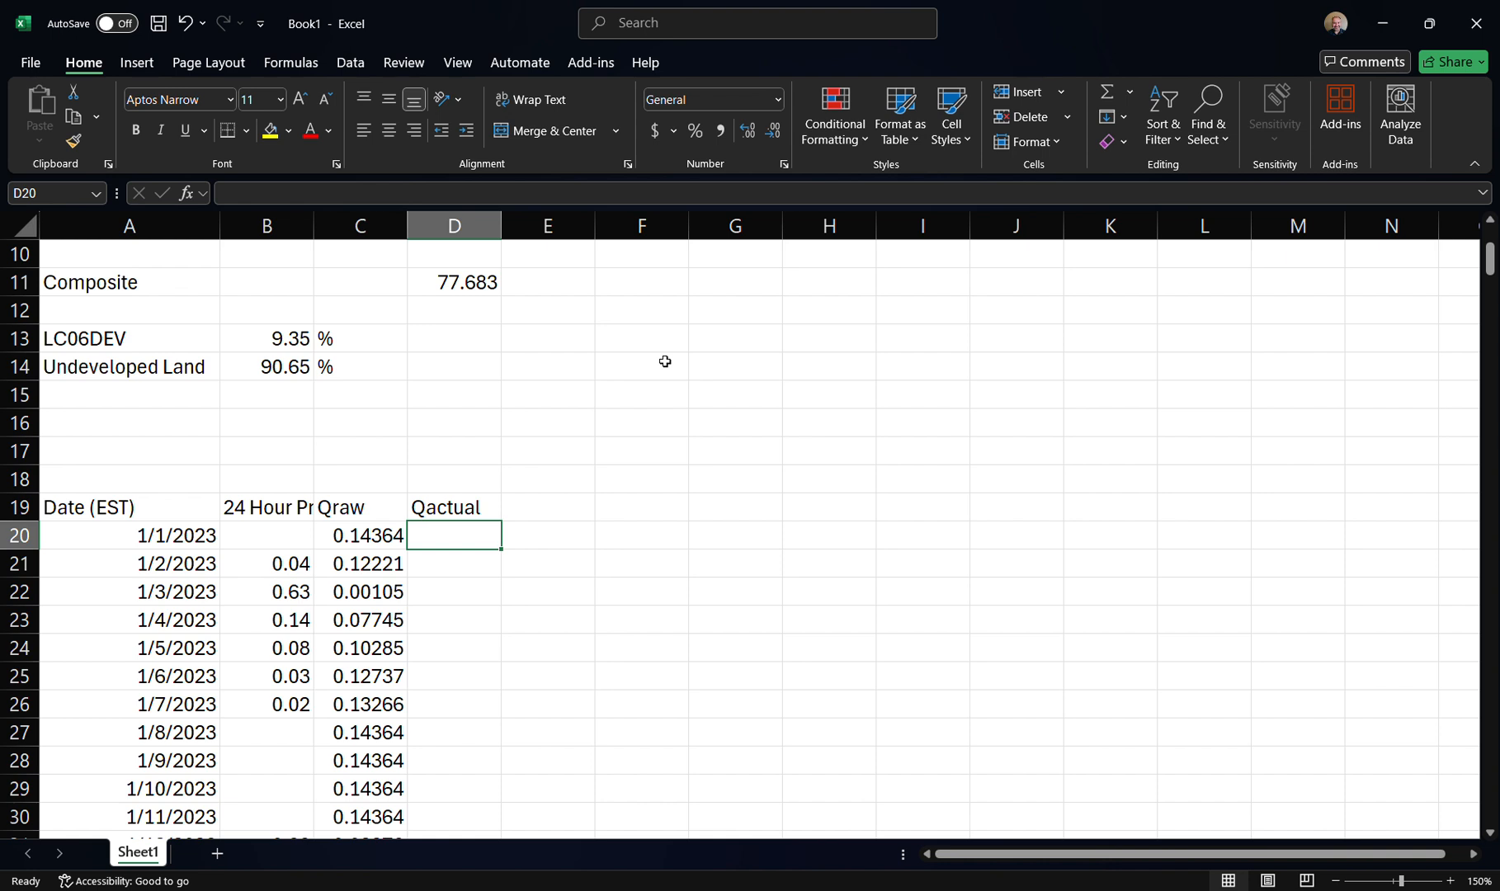
text(=)
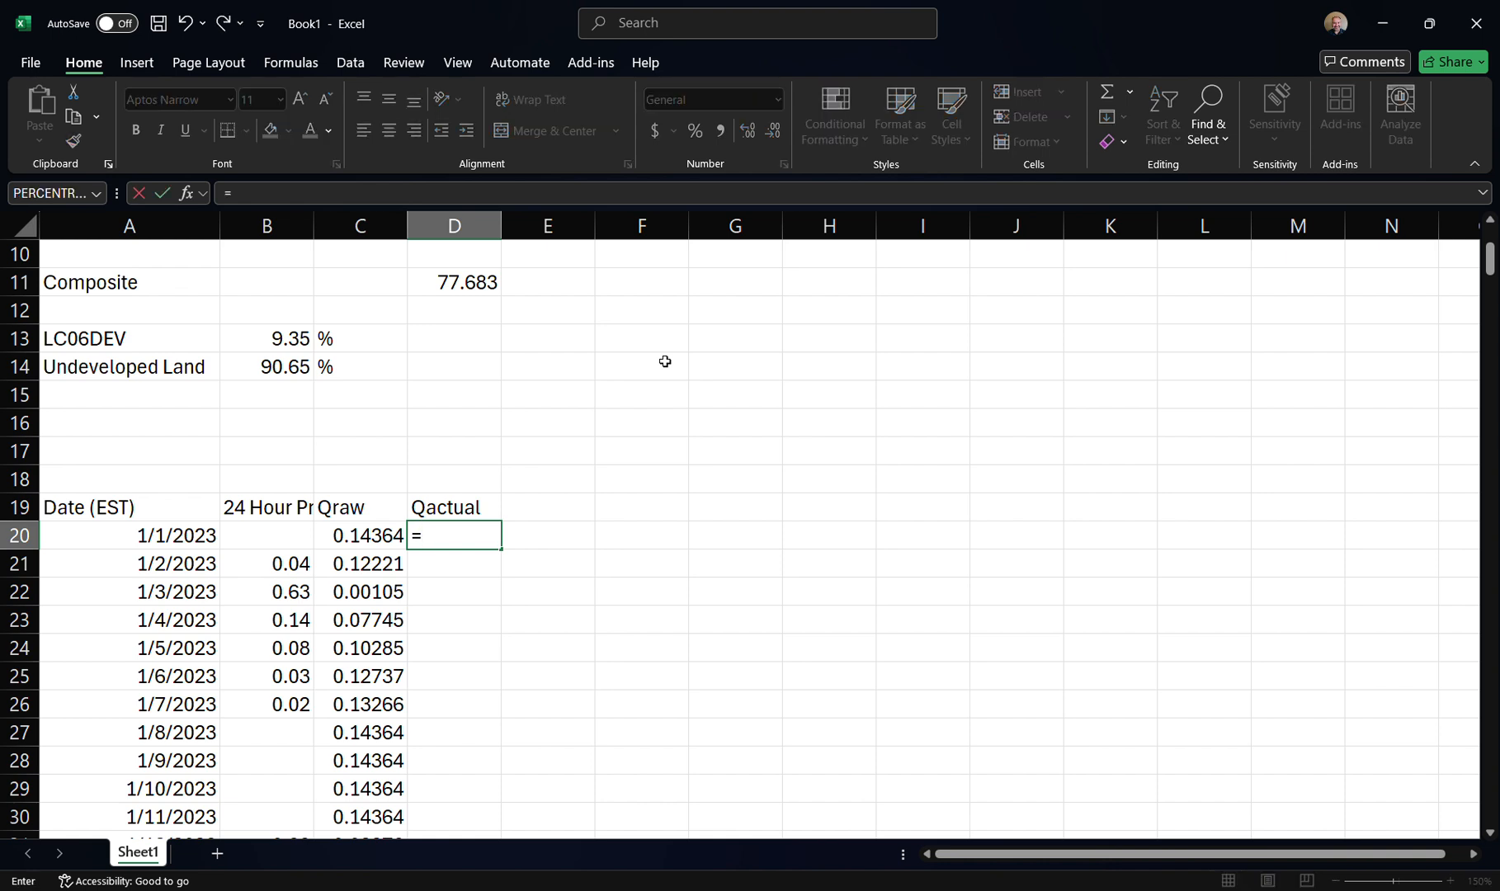
text(id)
key(BackSpace)
text(f)
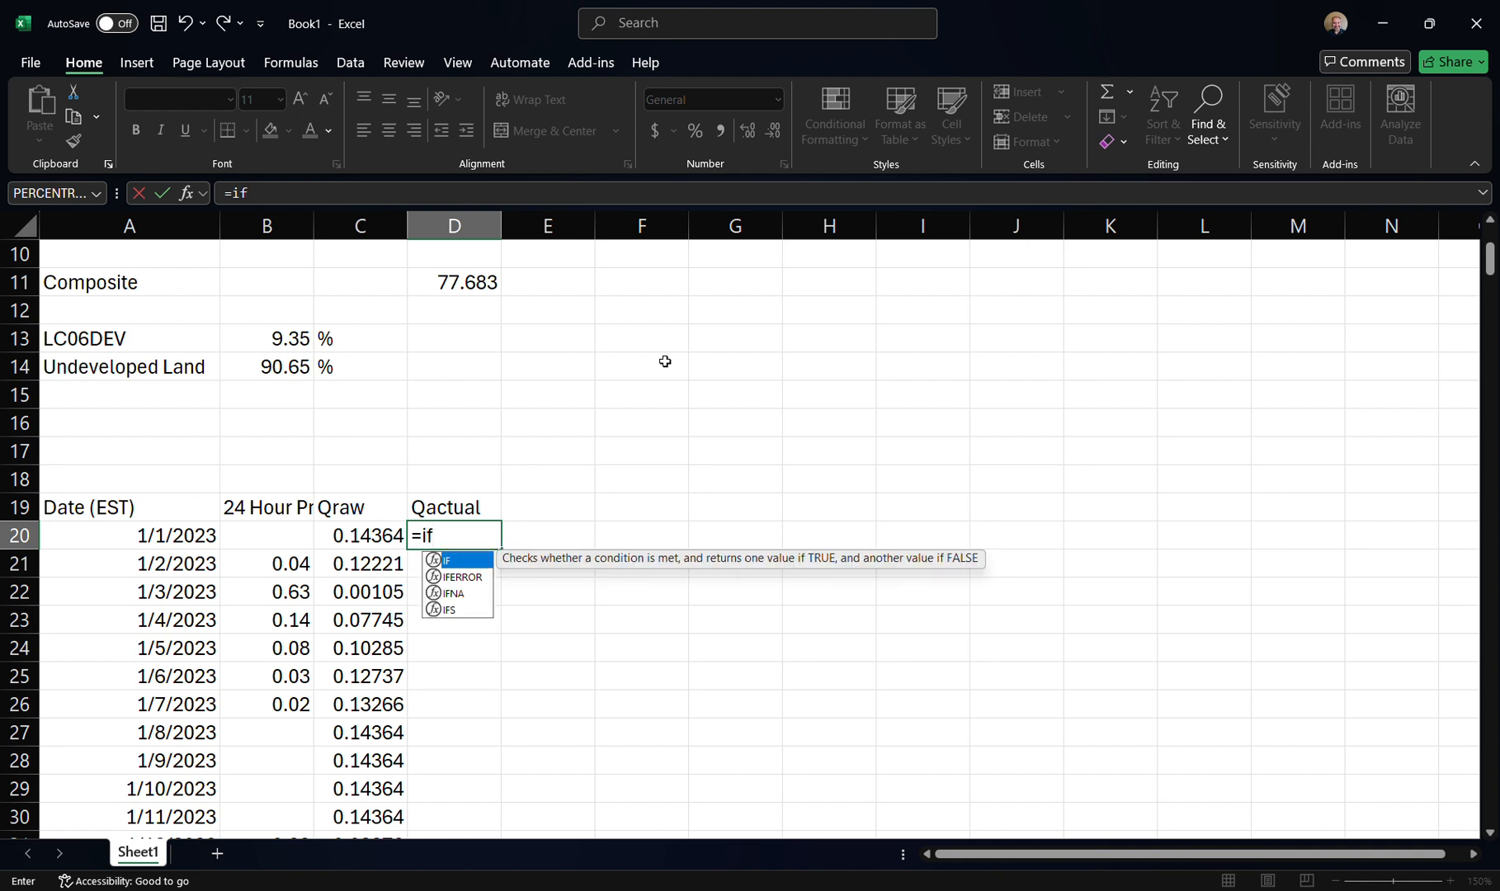
text(()
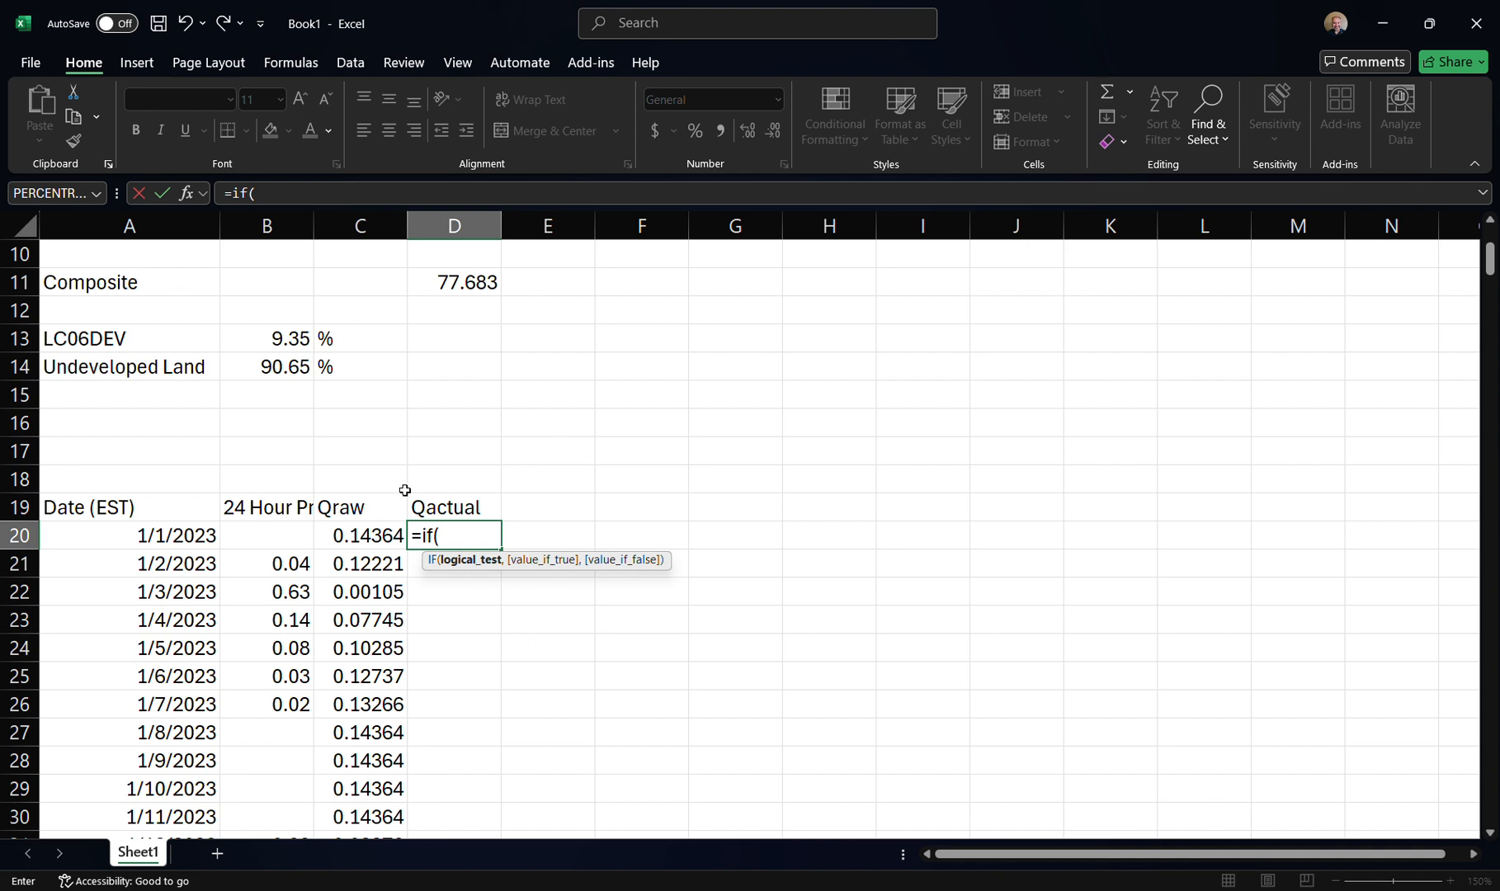
click(268, 535)
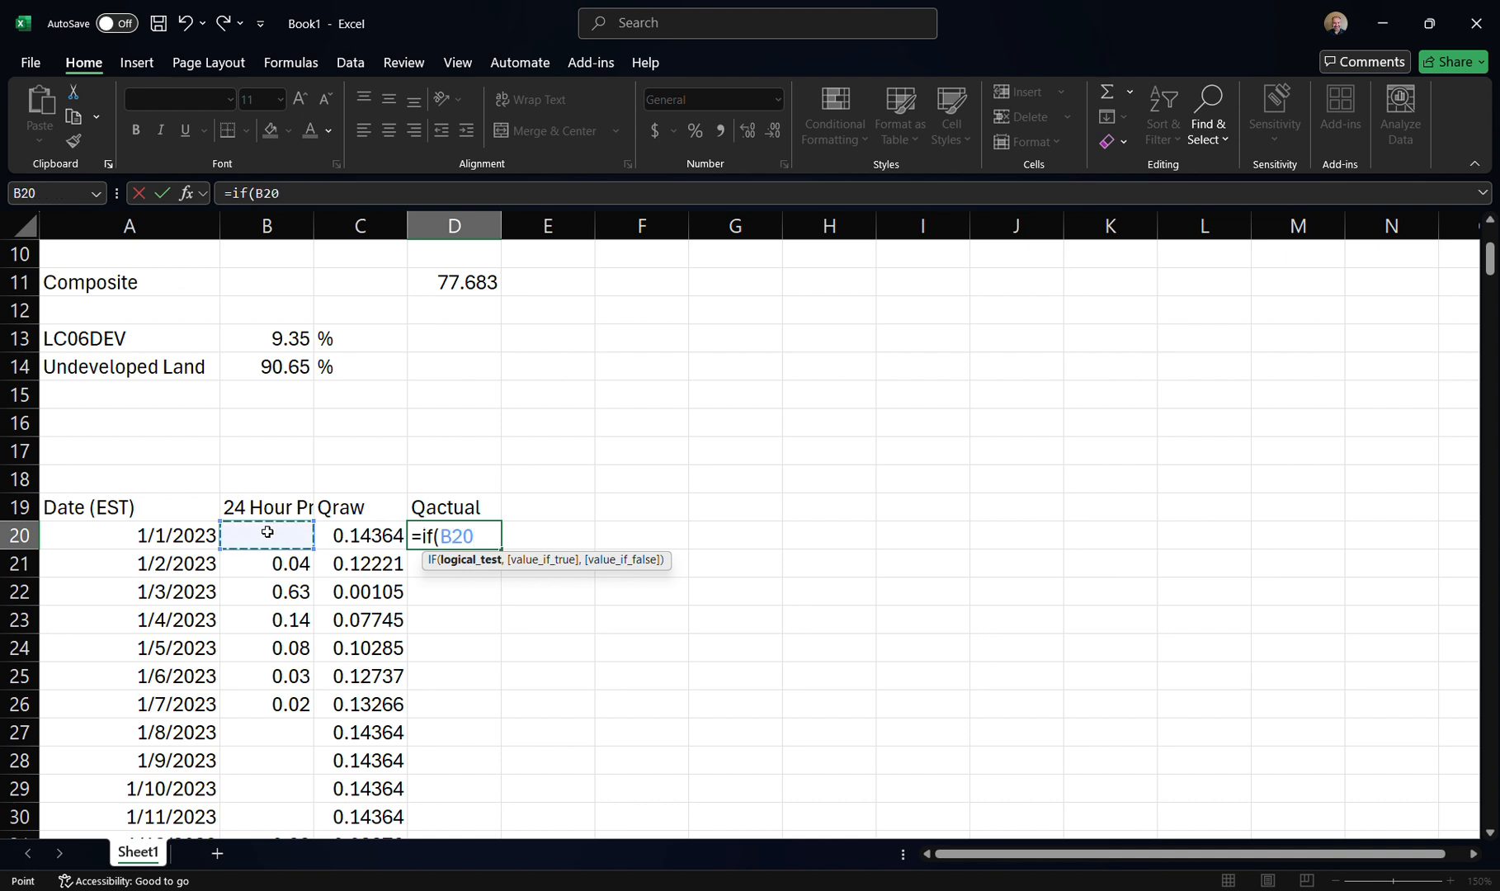
text(>)
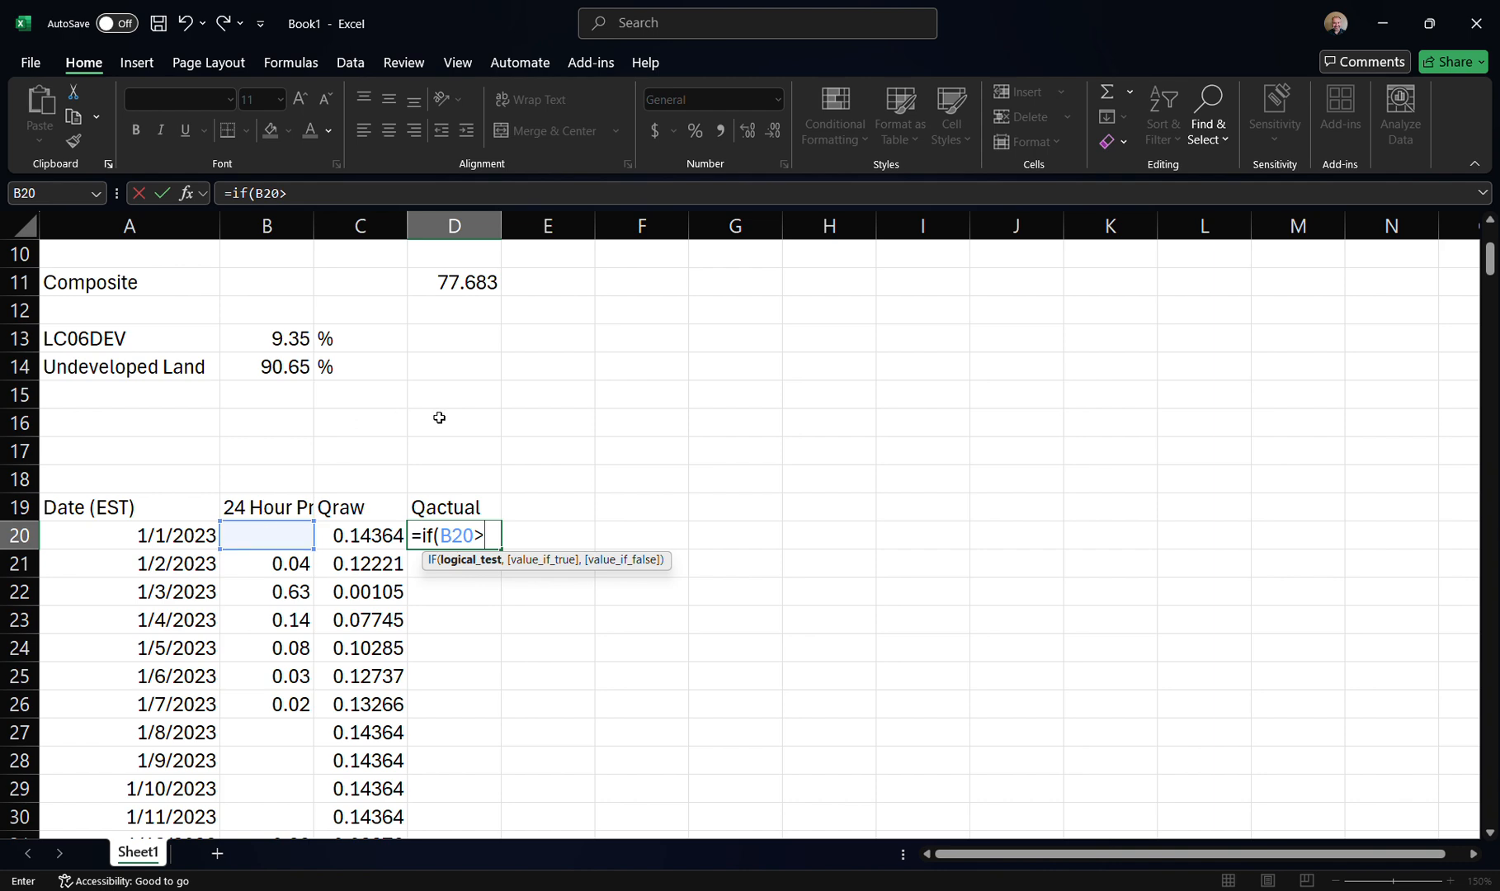
drag(1490, 265, 1489, 245)
click(850, 281)
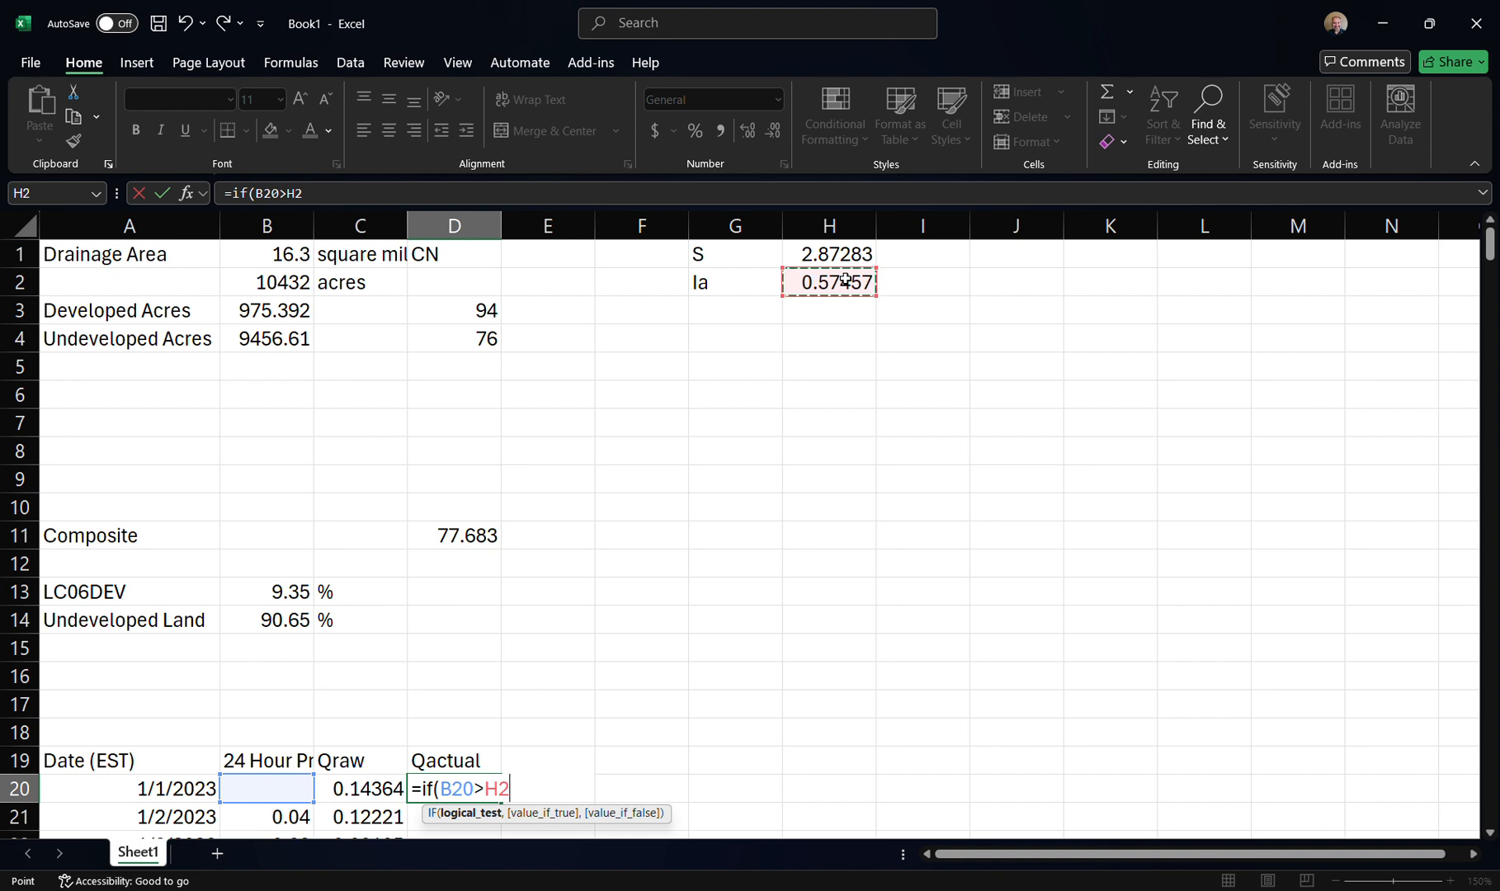
key(F4)
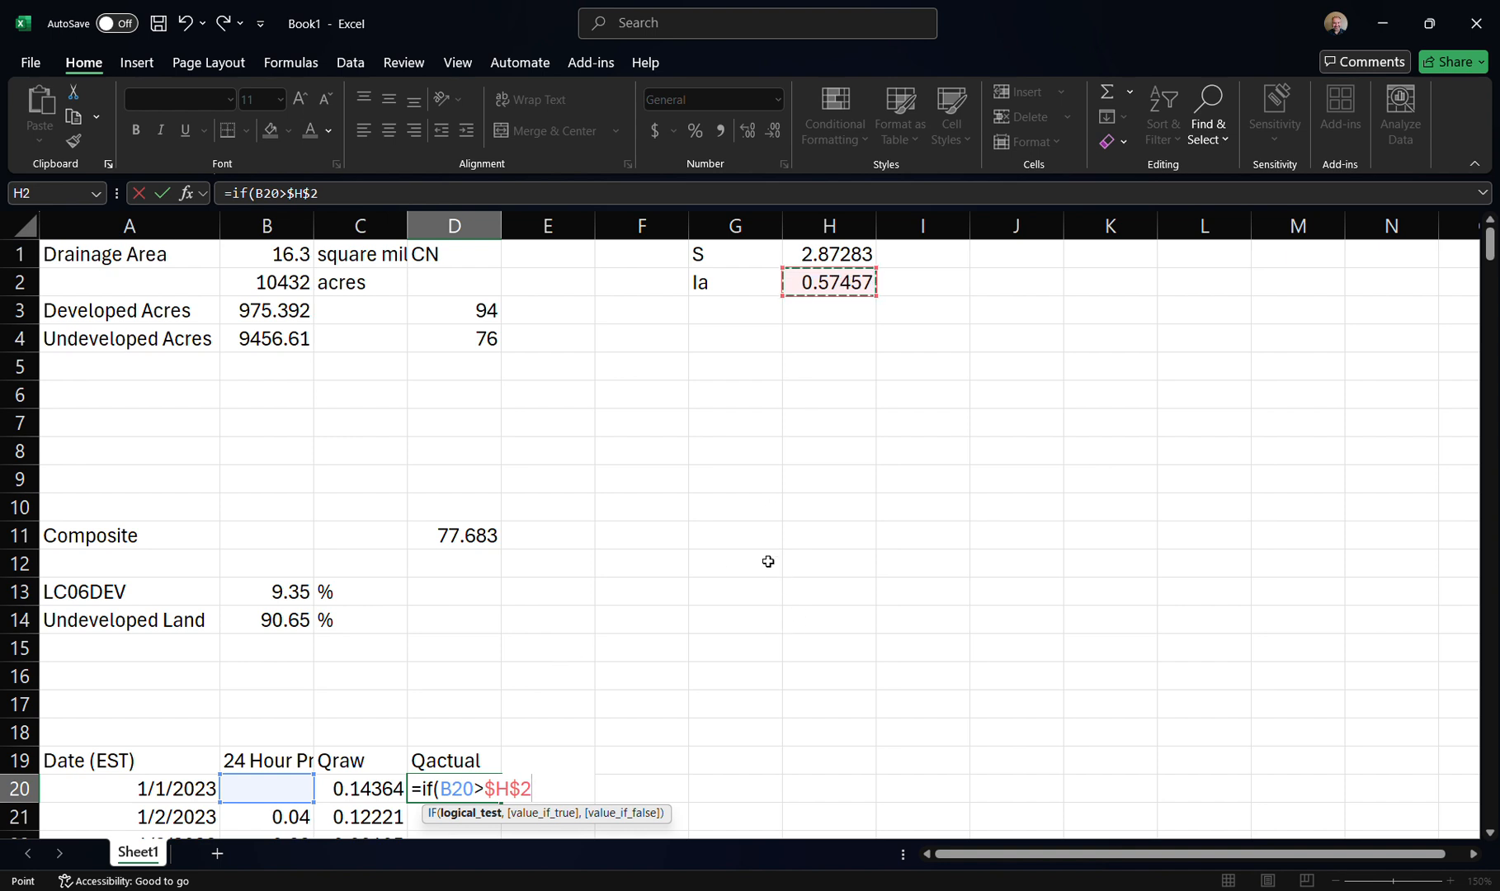
text(,)
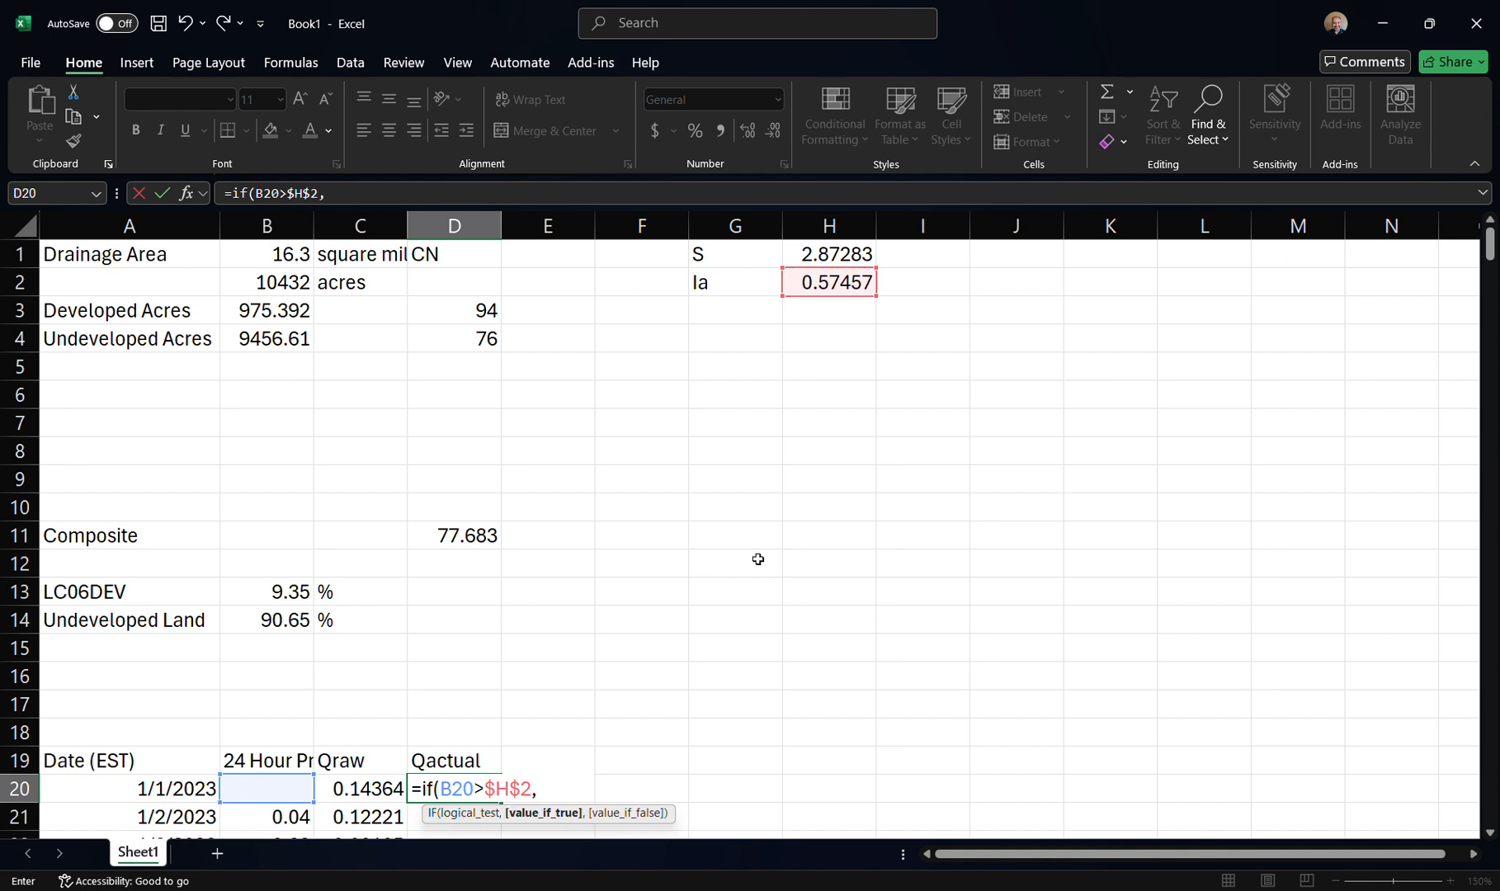
Finish the D20 formula as =if(B20>$H$2,C20,0), returning Qraw when the test is true and 0 otherwise
click(373, 788)
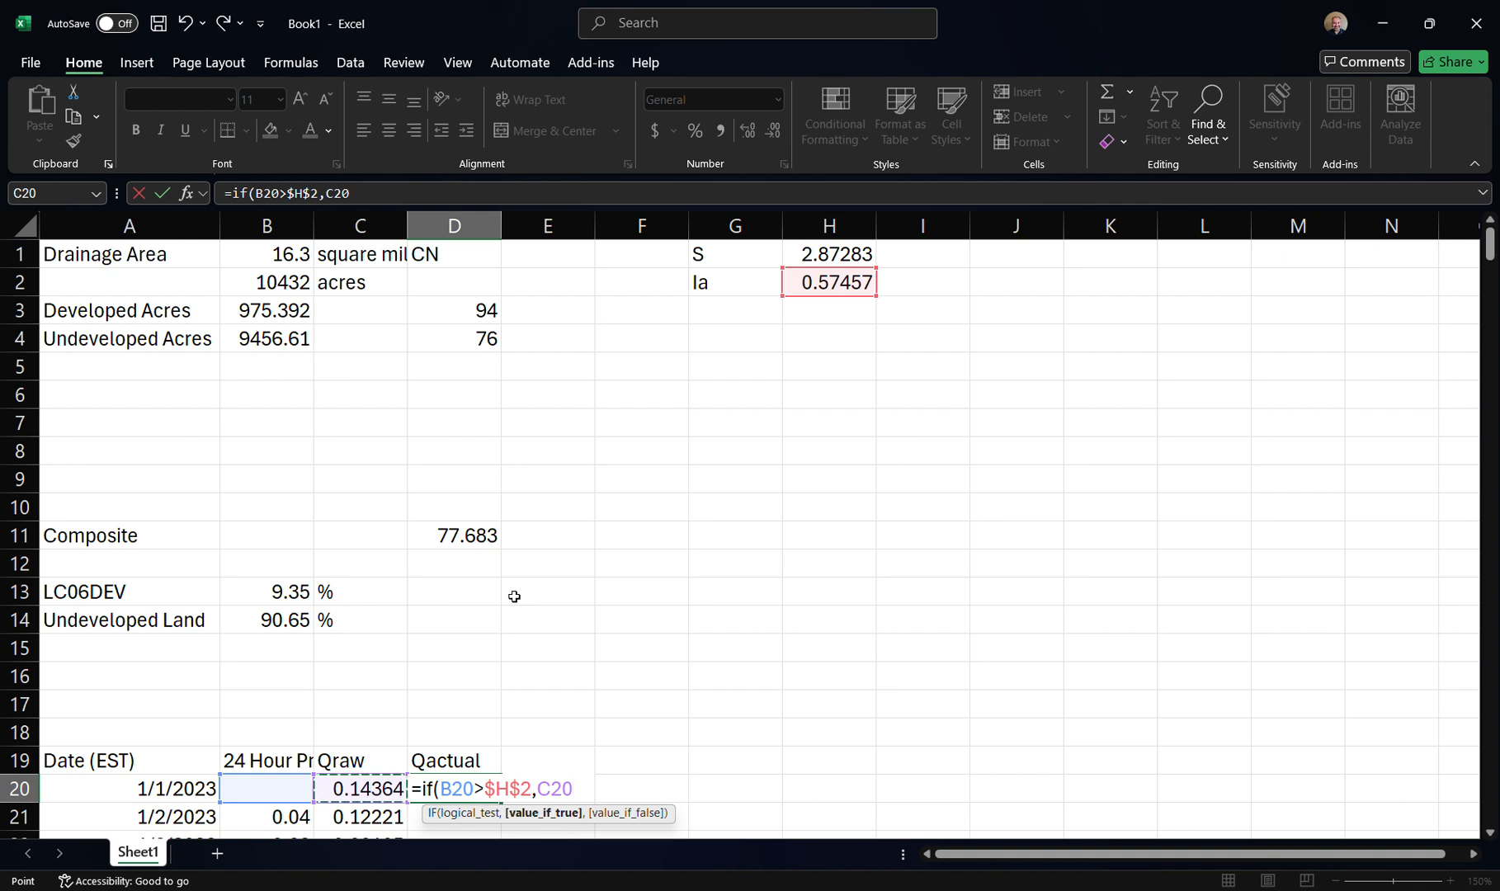
text(,0)
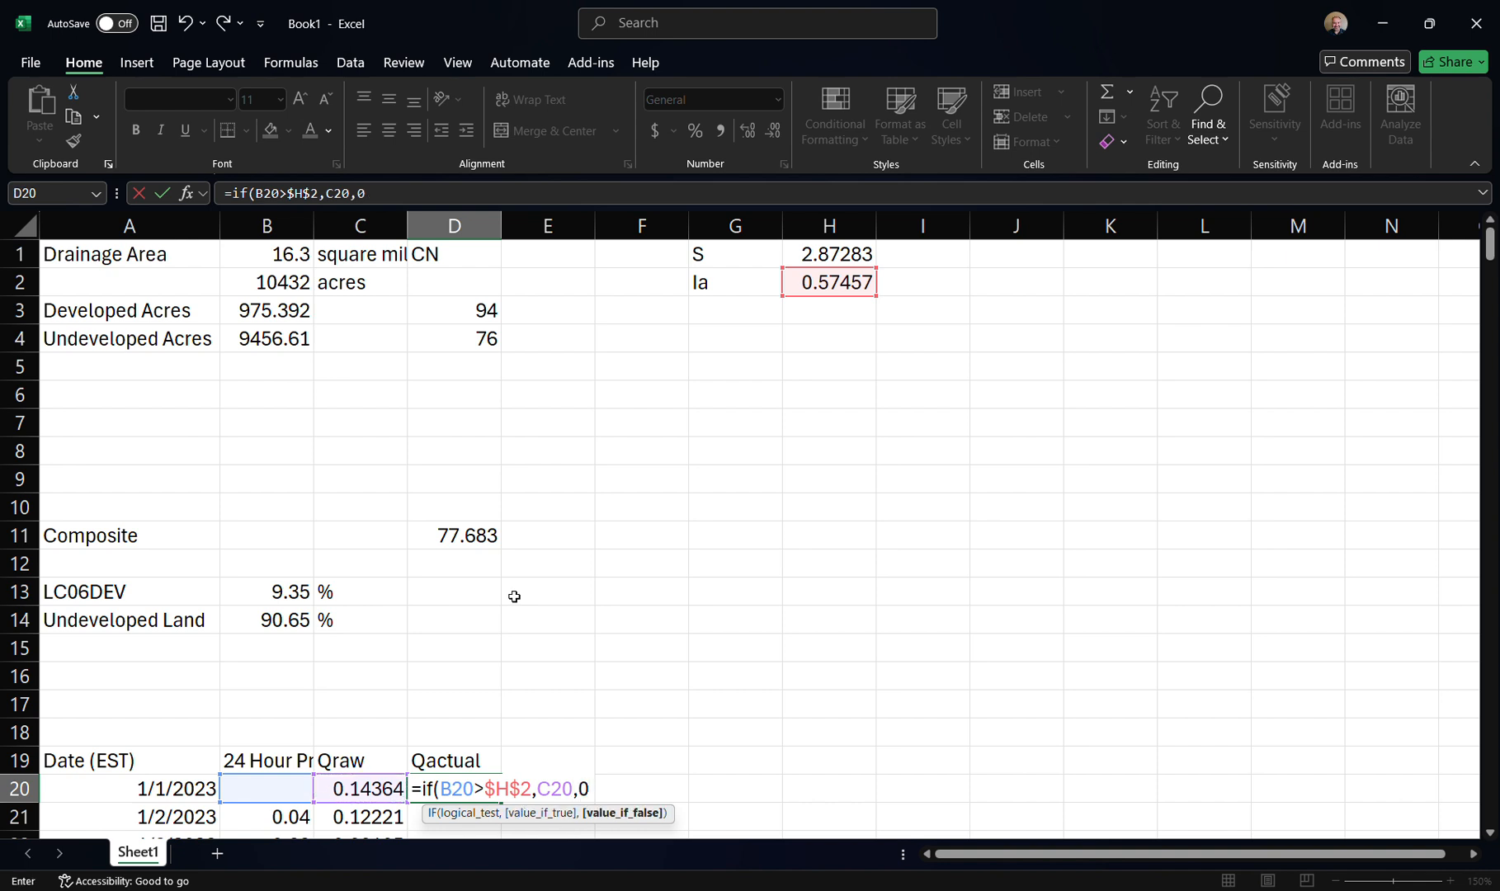
text())
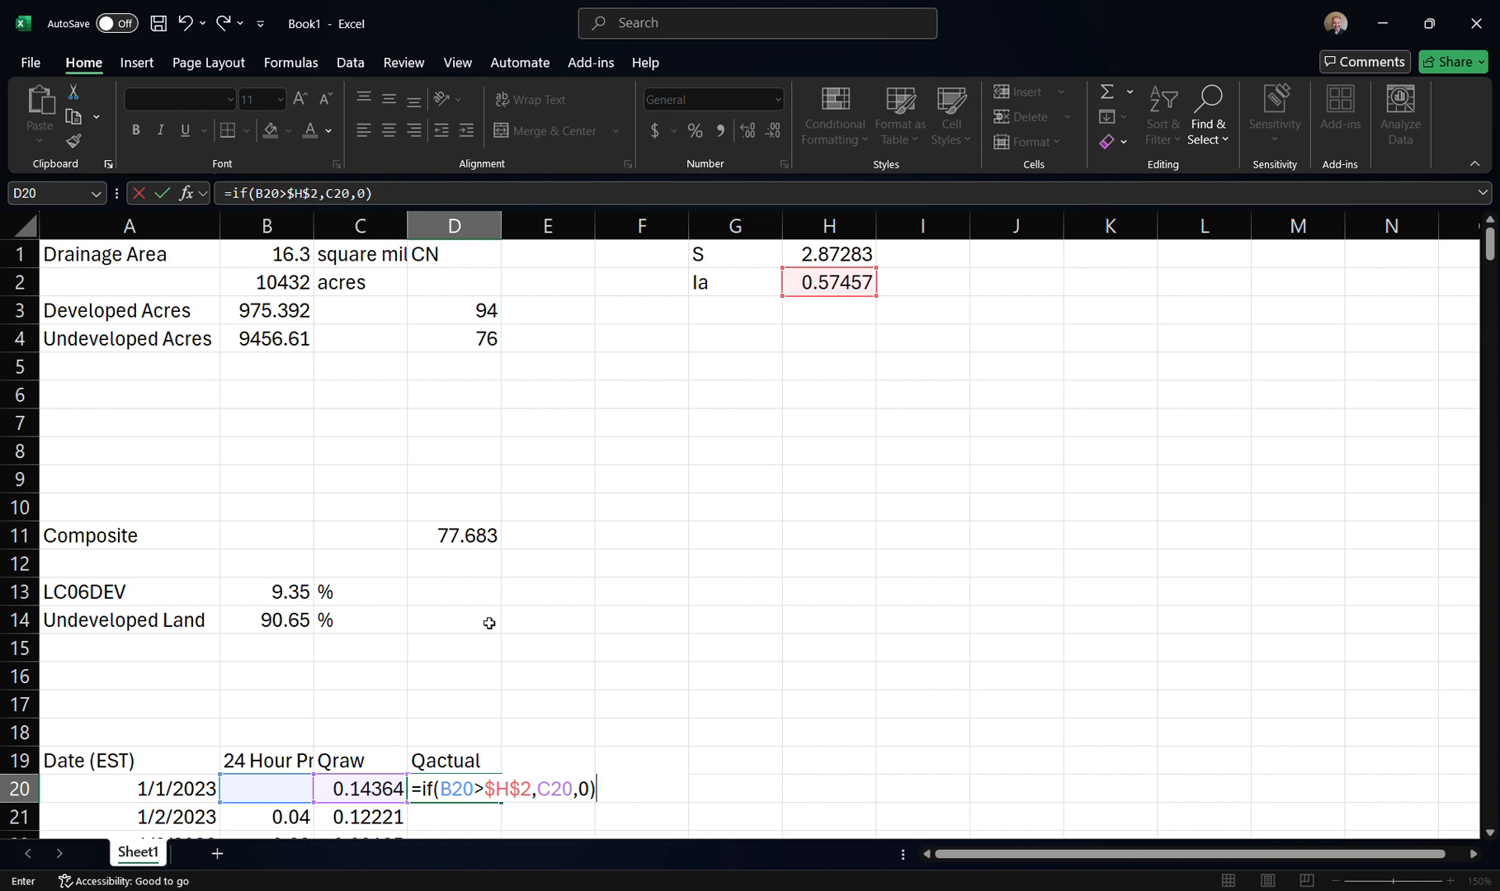
key(Return)
Copy the Qactual formula from D20 down to D21 for 1/2/2023
scroll(529, 559, down, 3)
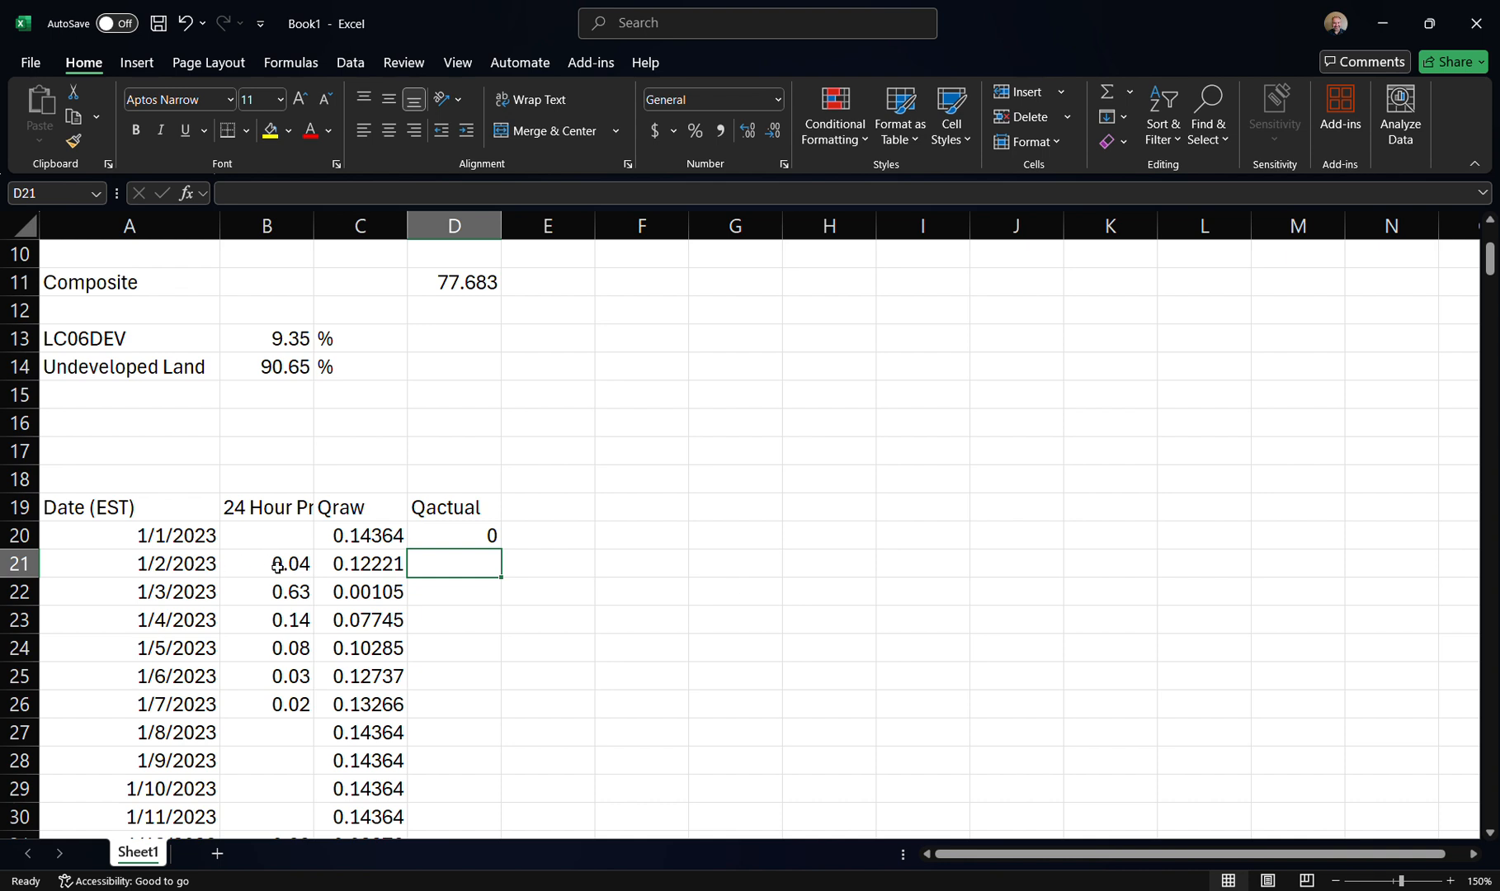
click(469, 530)
drag(500, 551, 500, 571)
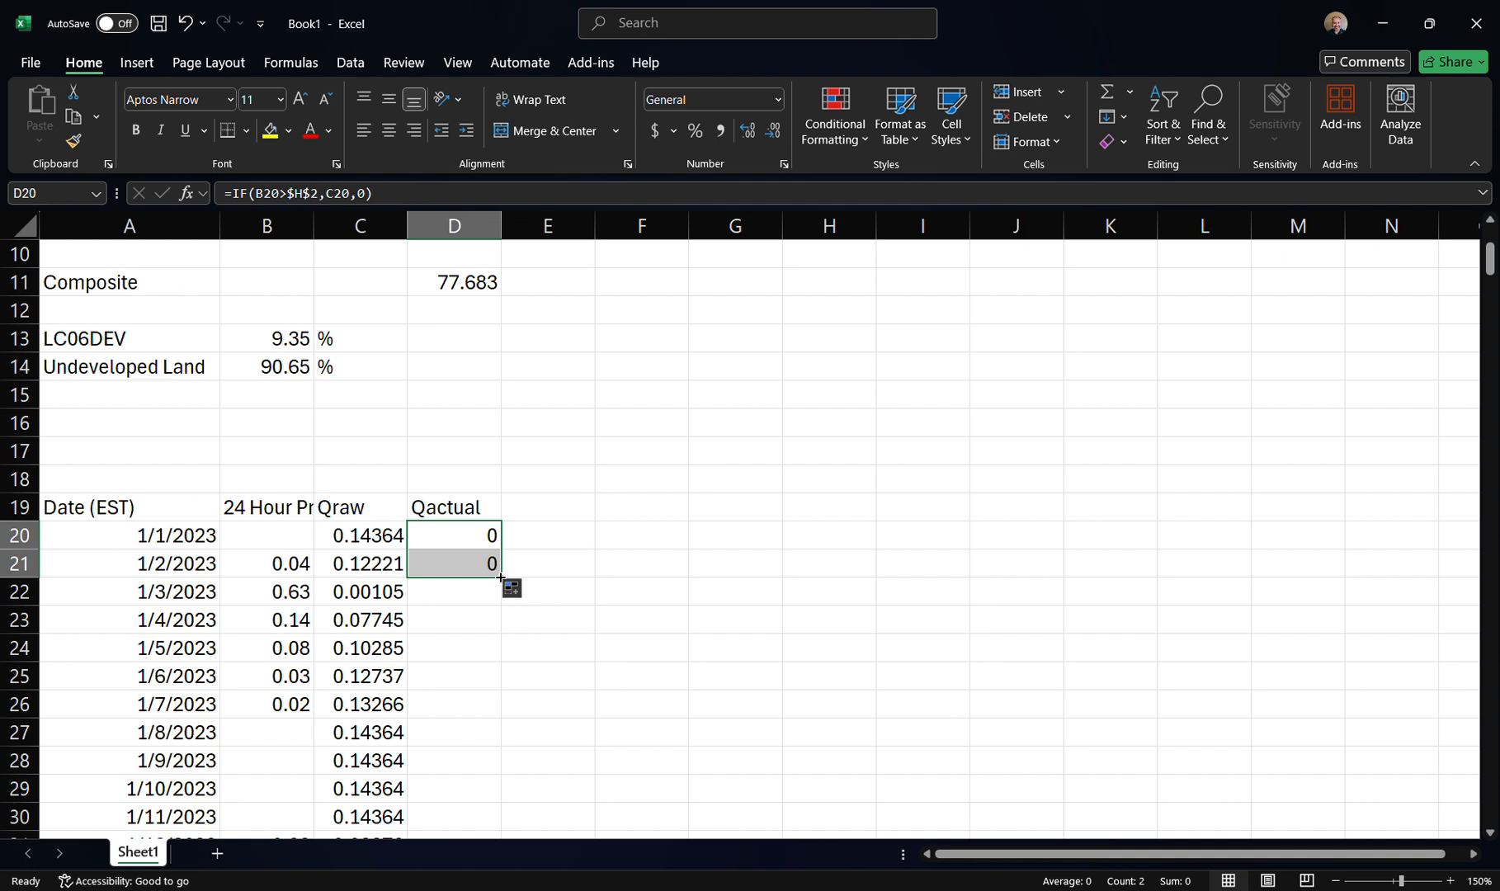
Fill the Qactual formula from D20 down column D for all the remaining 2023 dates
drag(500, 578, 503, 610)
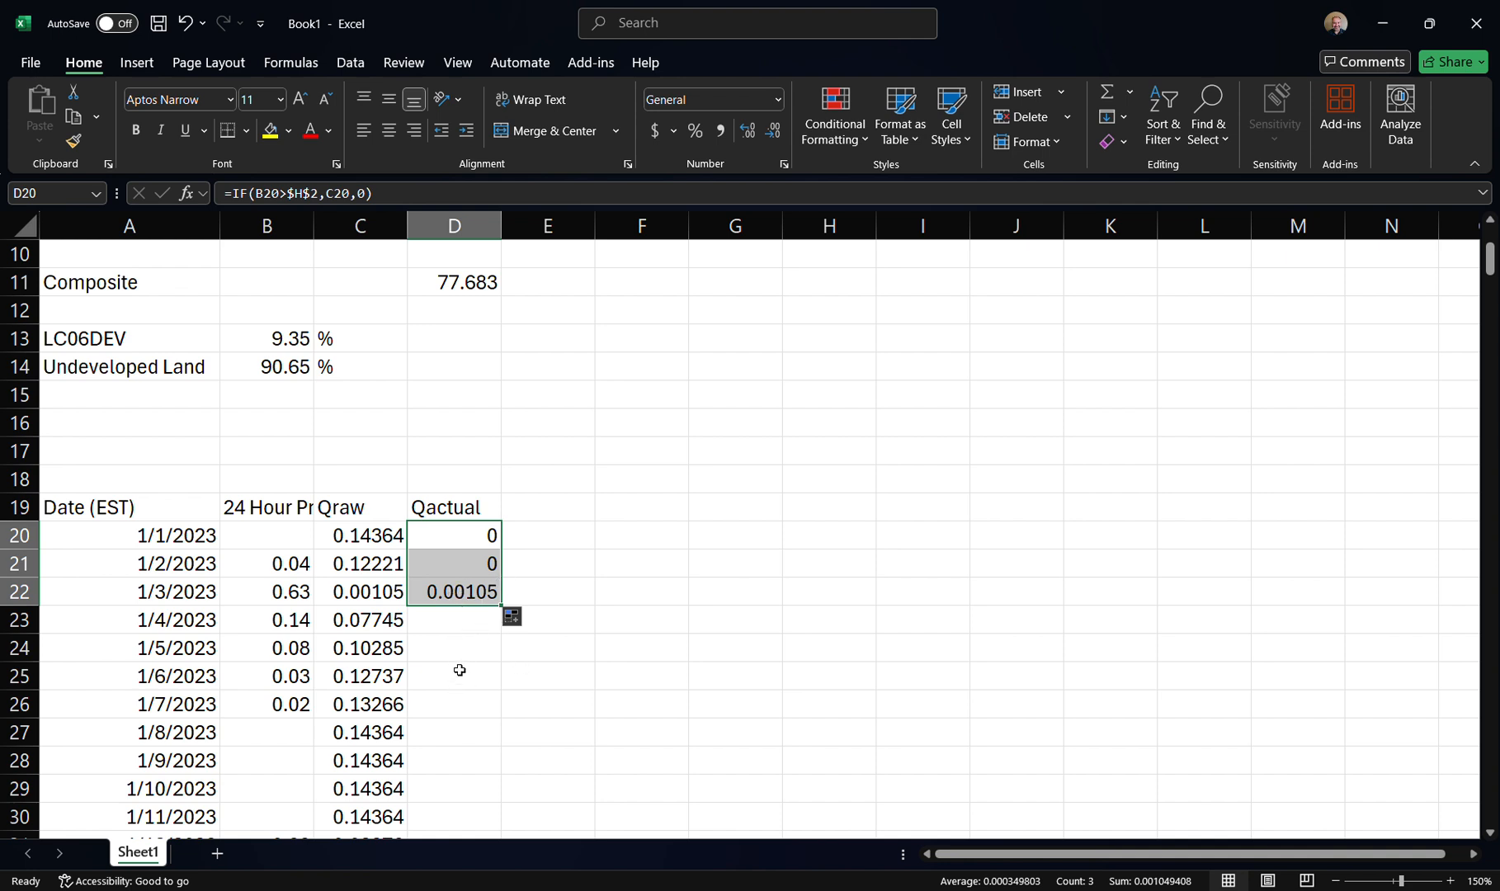
double_click(501, 606)
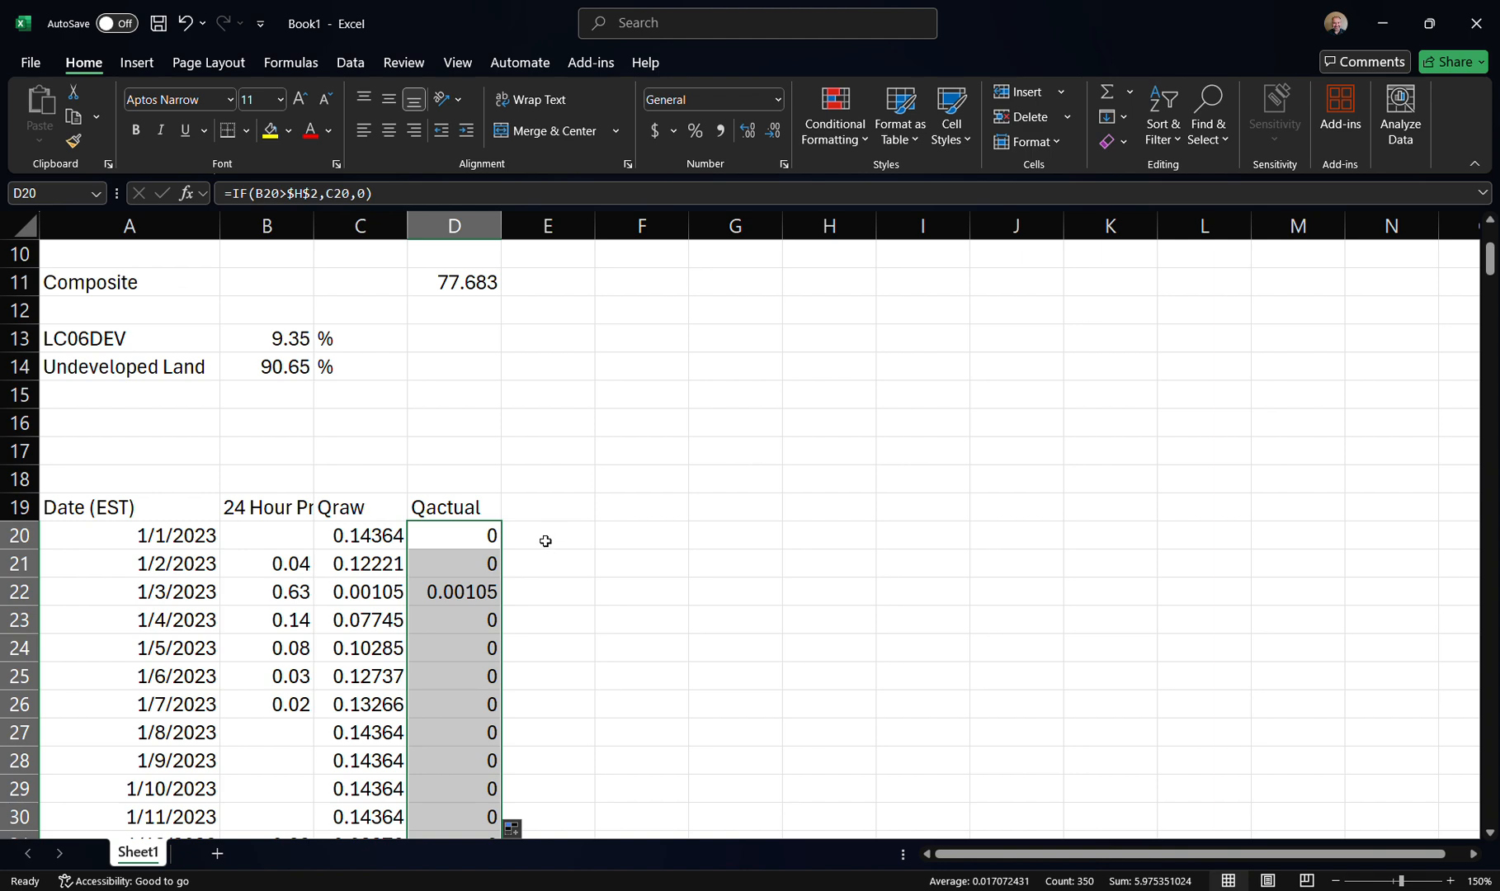
Check the filled Qactual column against precipitation and Qraw, particularly on 1/19/2023, 1/25/2023 and 3/4/2023
scroll(547, 541, down, 3)
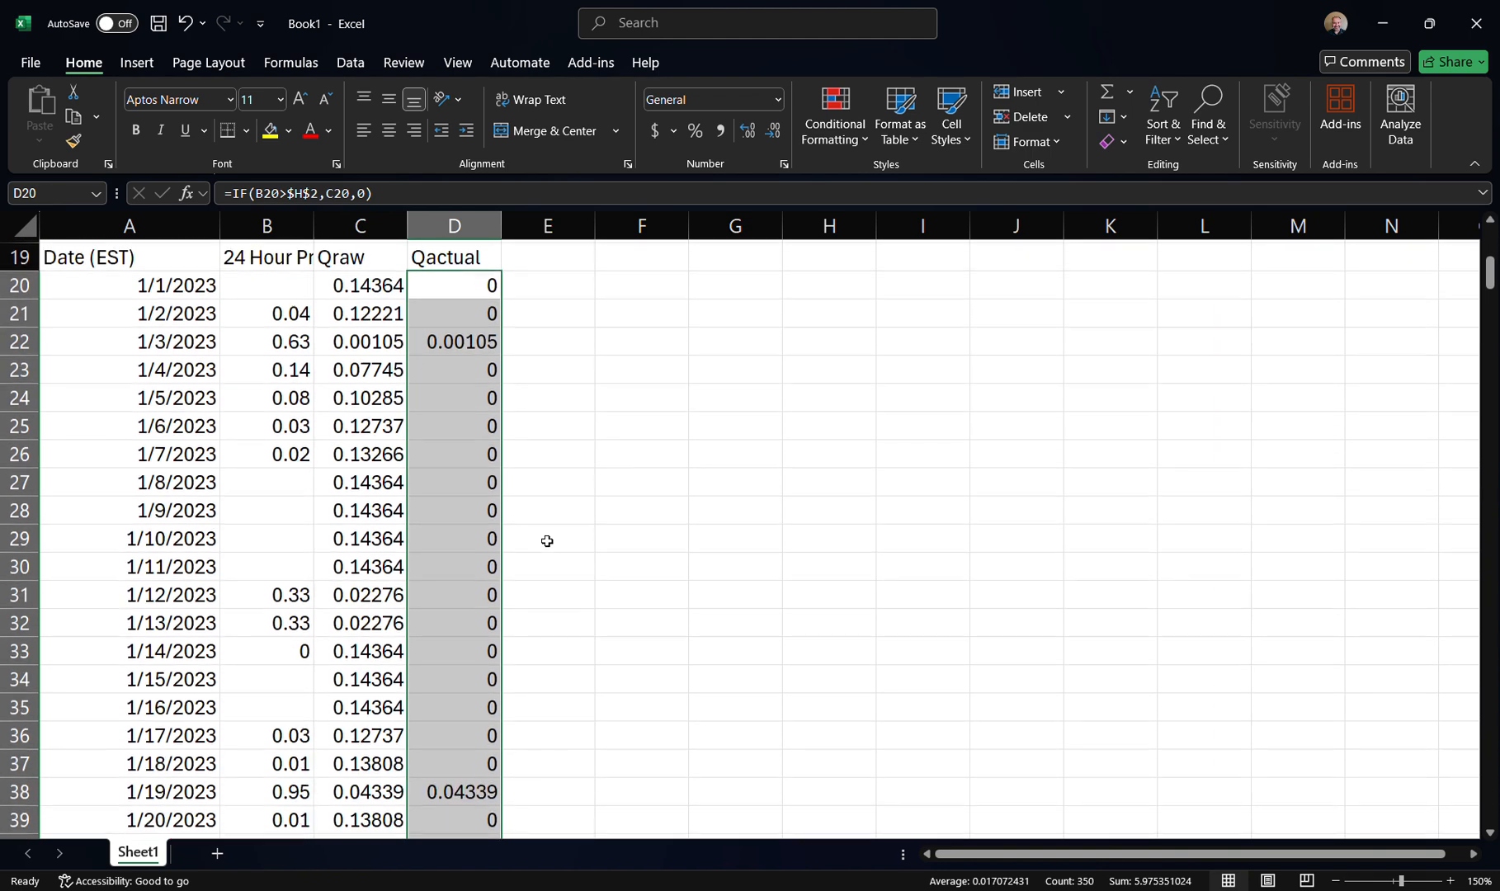
scroll(547, 524, up, 1)
scroll(547, 518, down, 3)
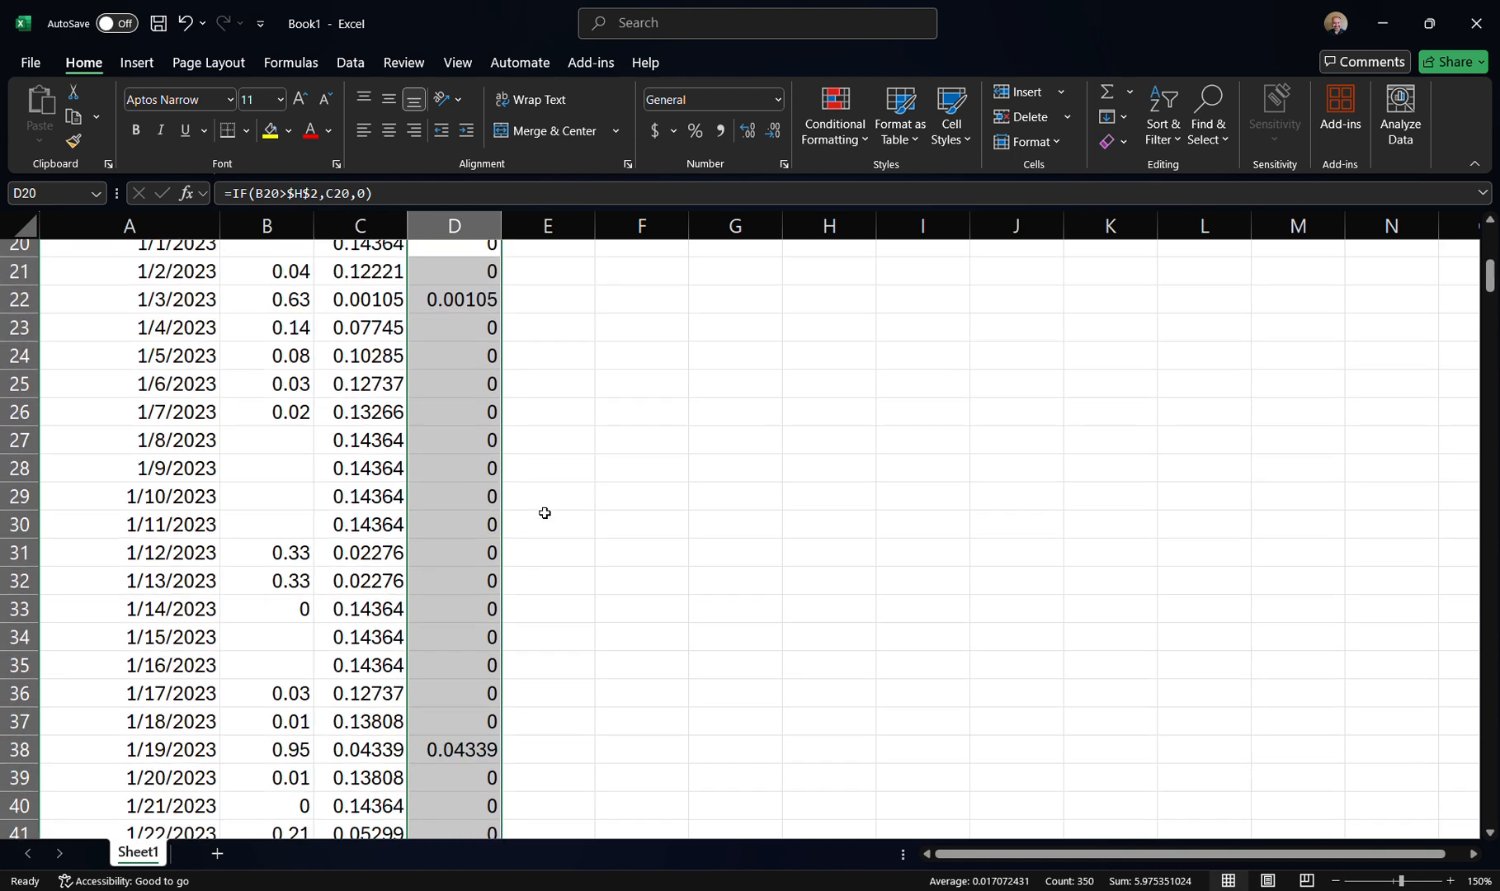
scroll(545, 513, down, 1)
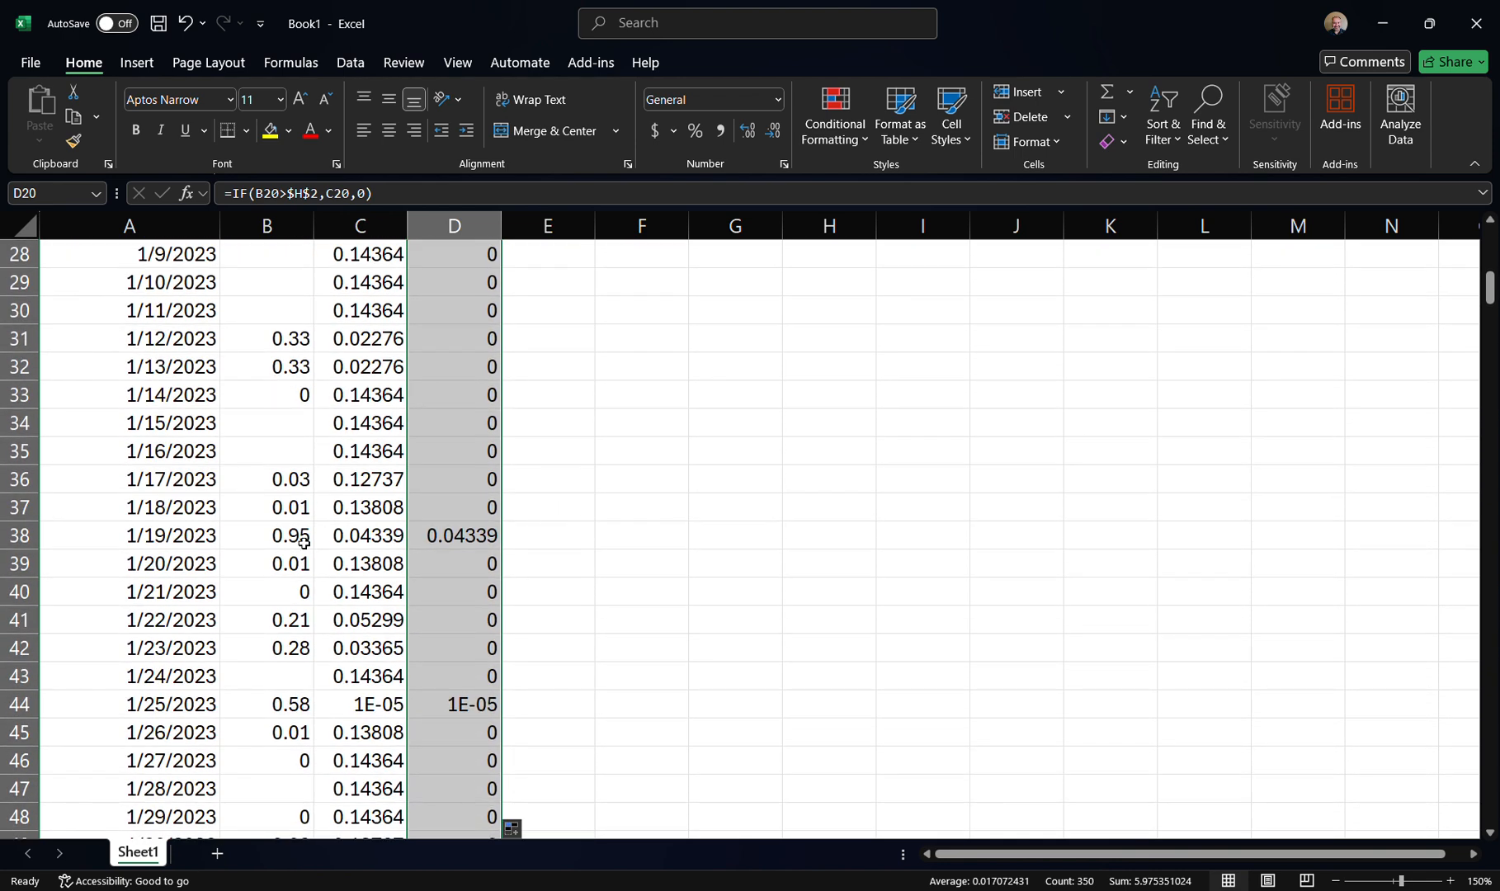
click(273, 538)
drag(281, 534, 478, 536)
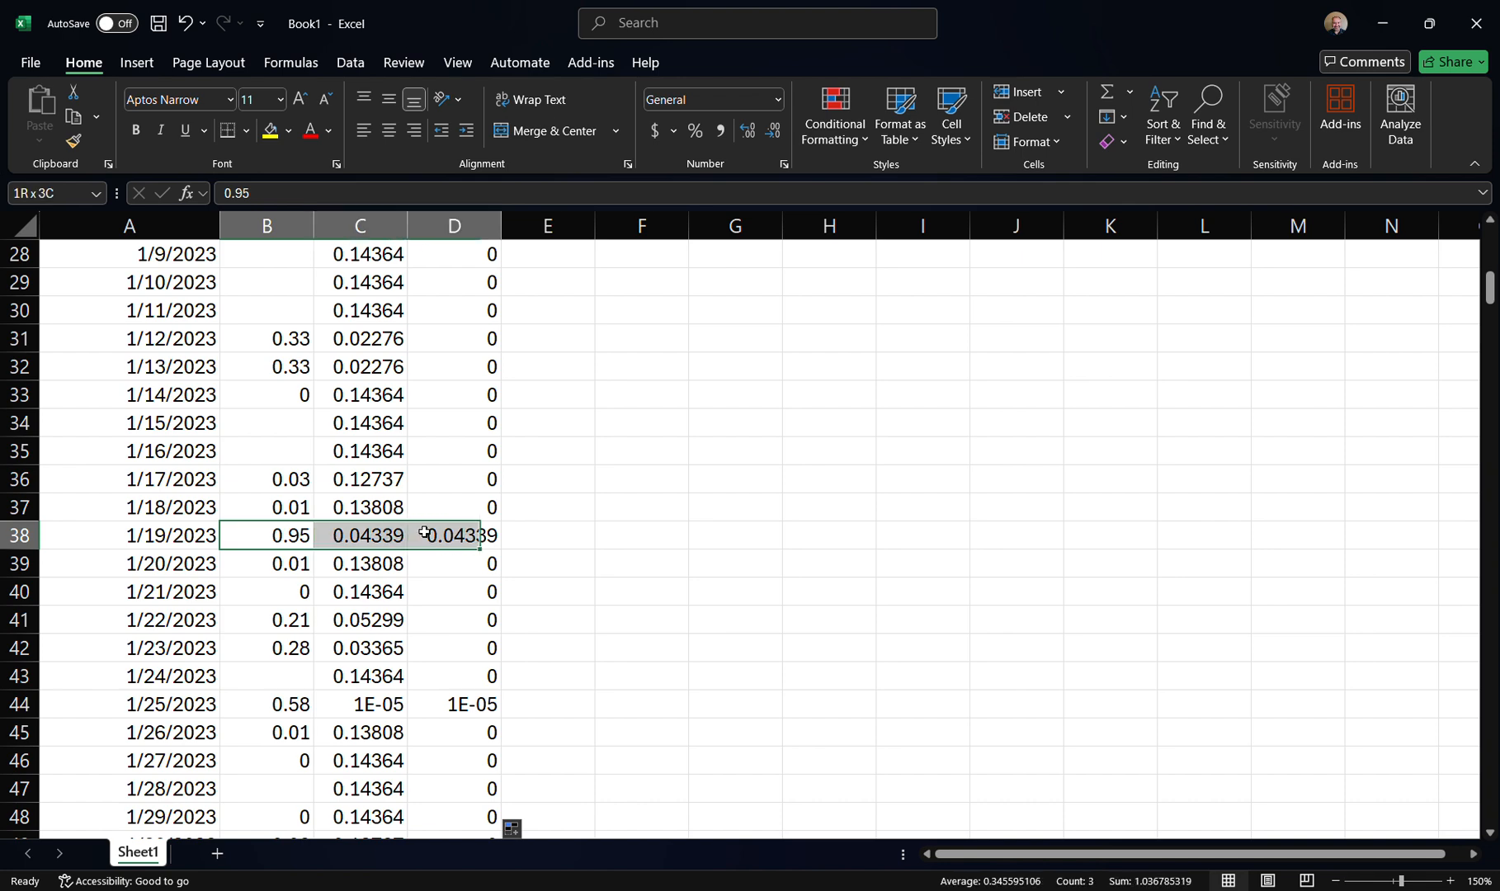
scroll(577, 517, down, 1)
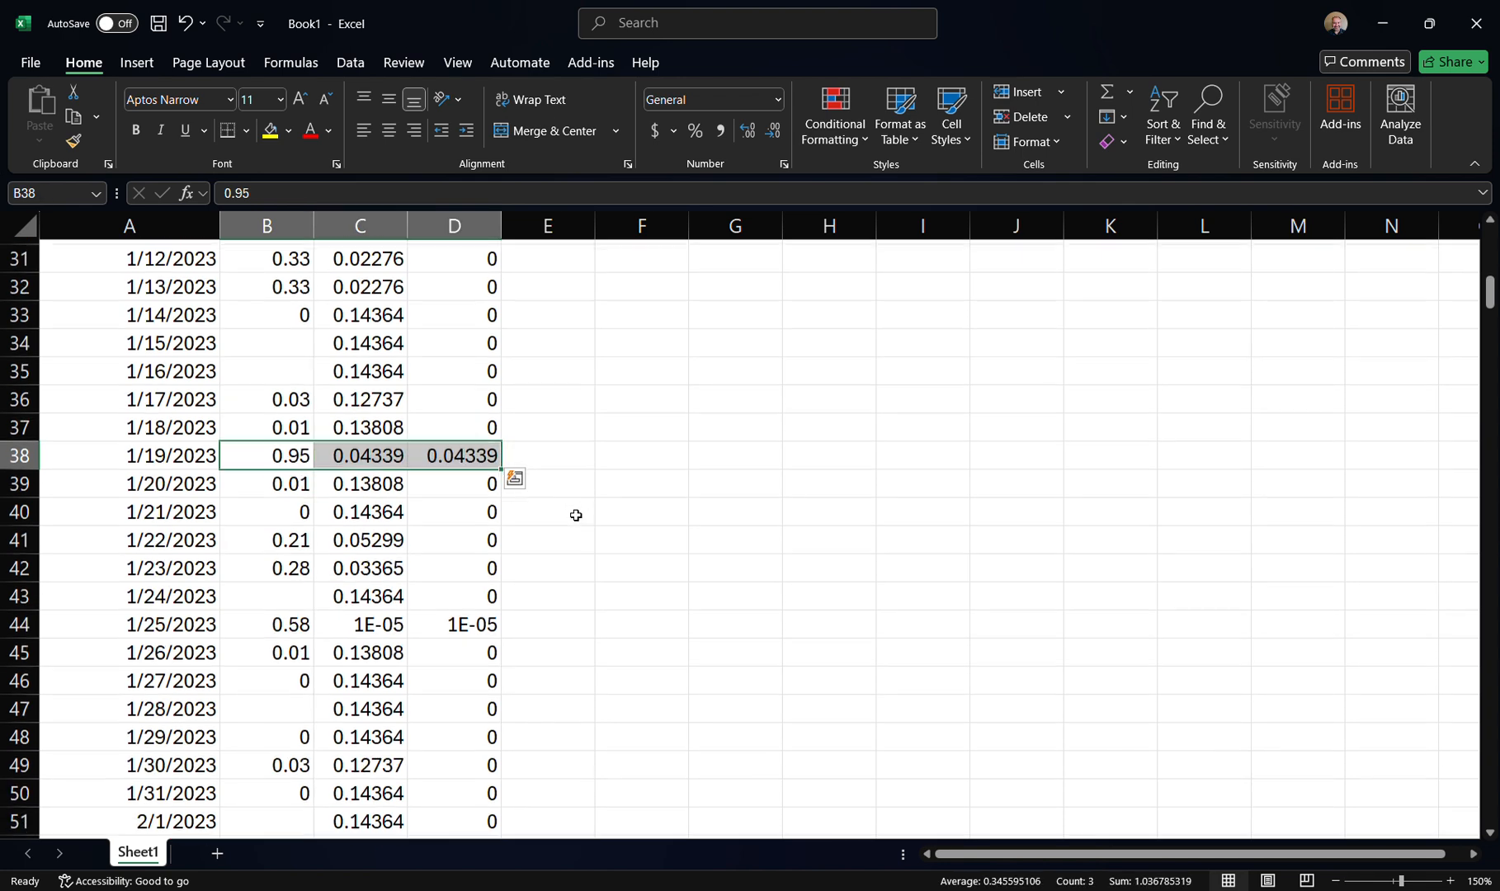
scroll(551, 479, down, 1)
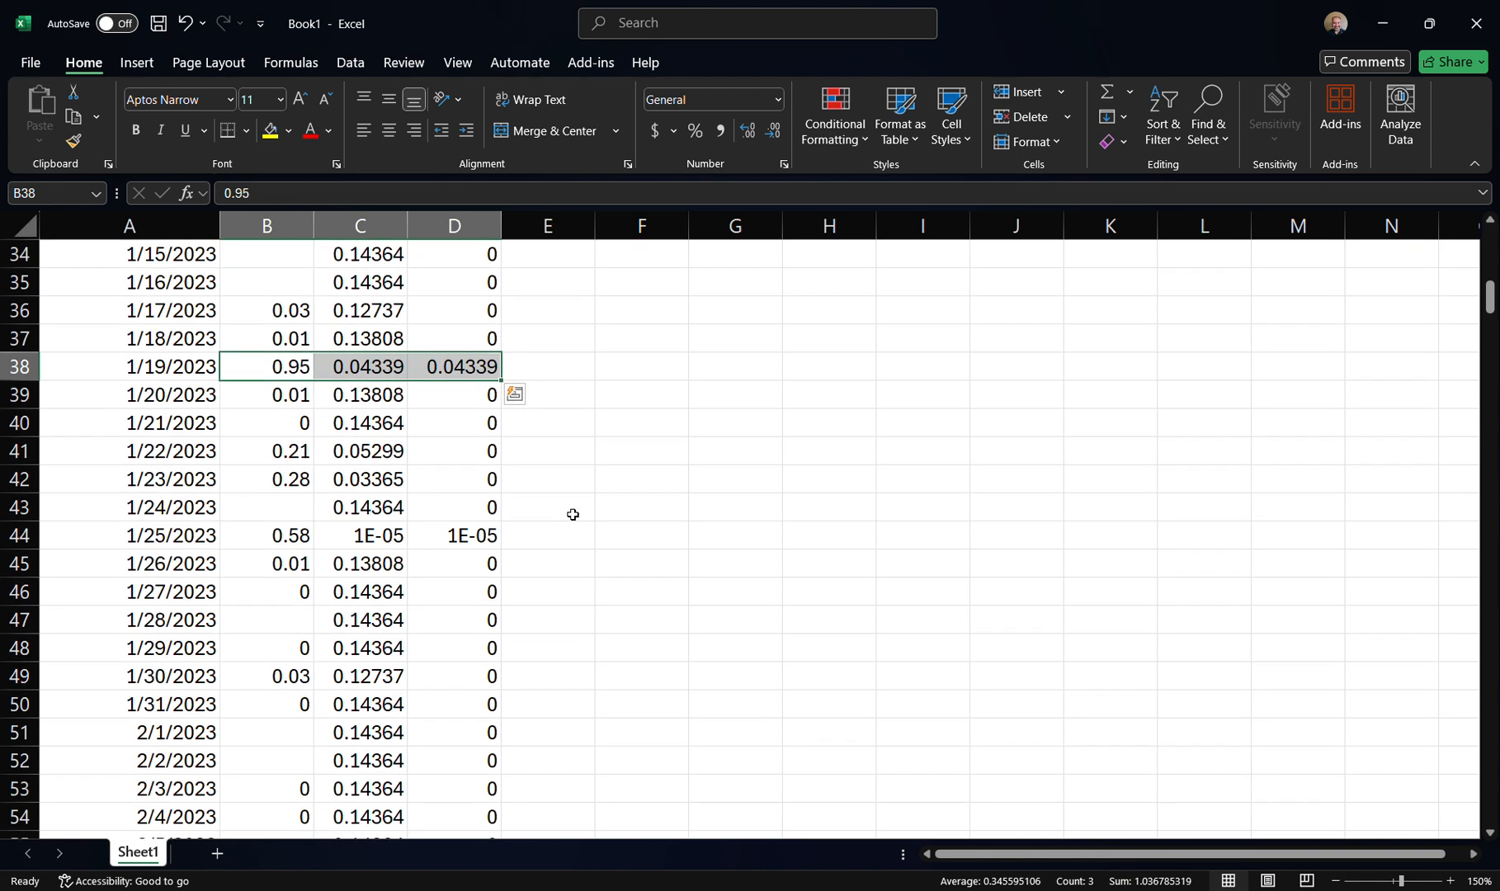
drag(278, 535, 474, 535)
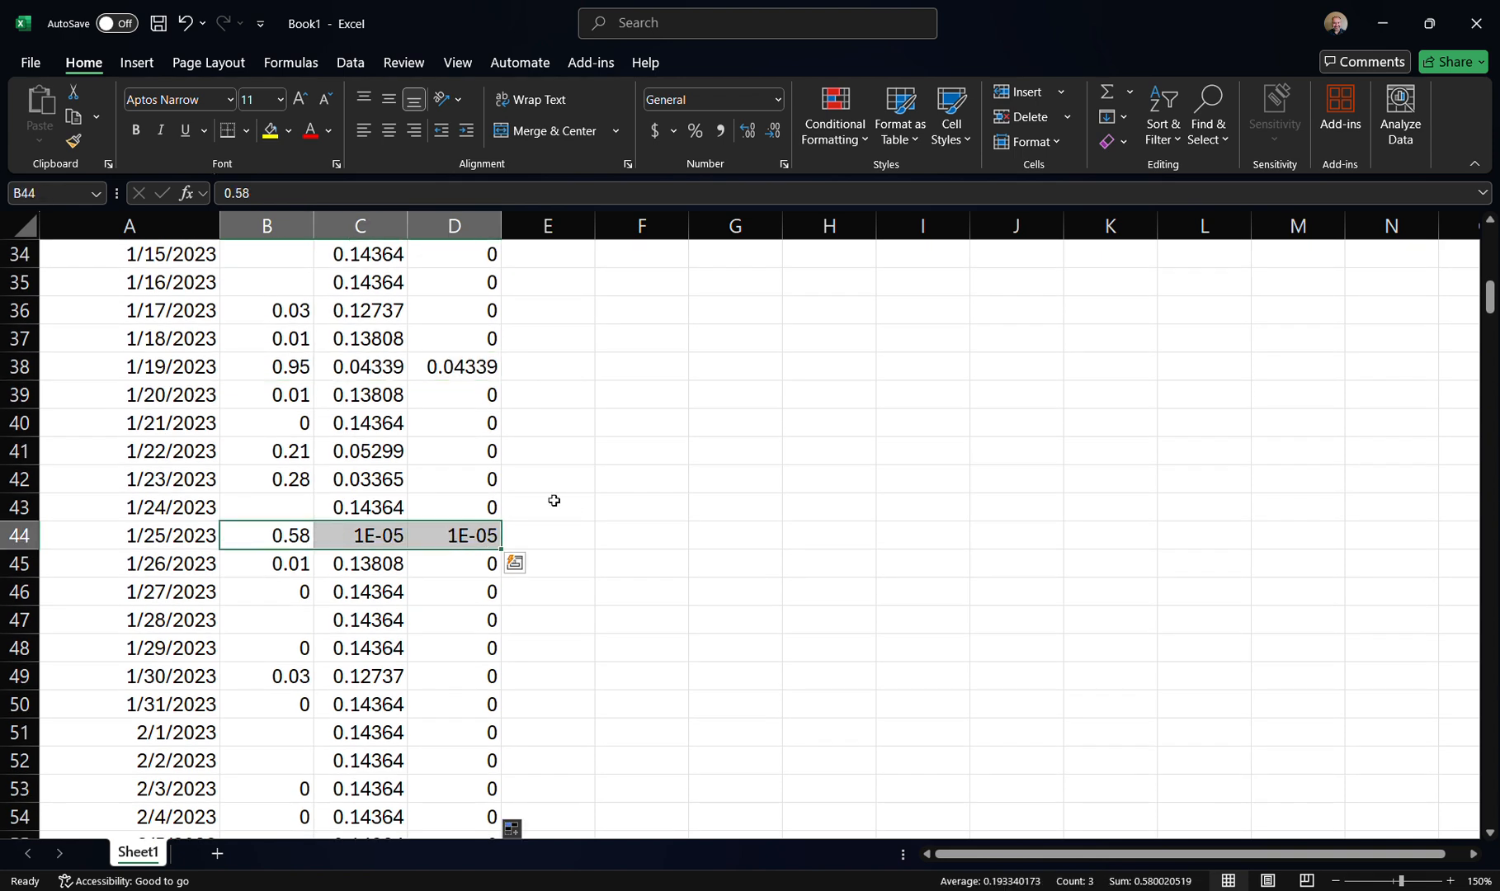
scroll(553, 500, down, 5)
scroll(554, 500, down, 7)
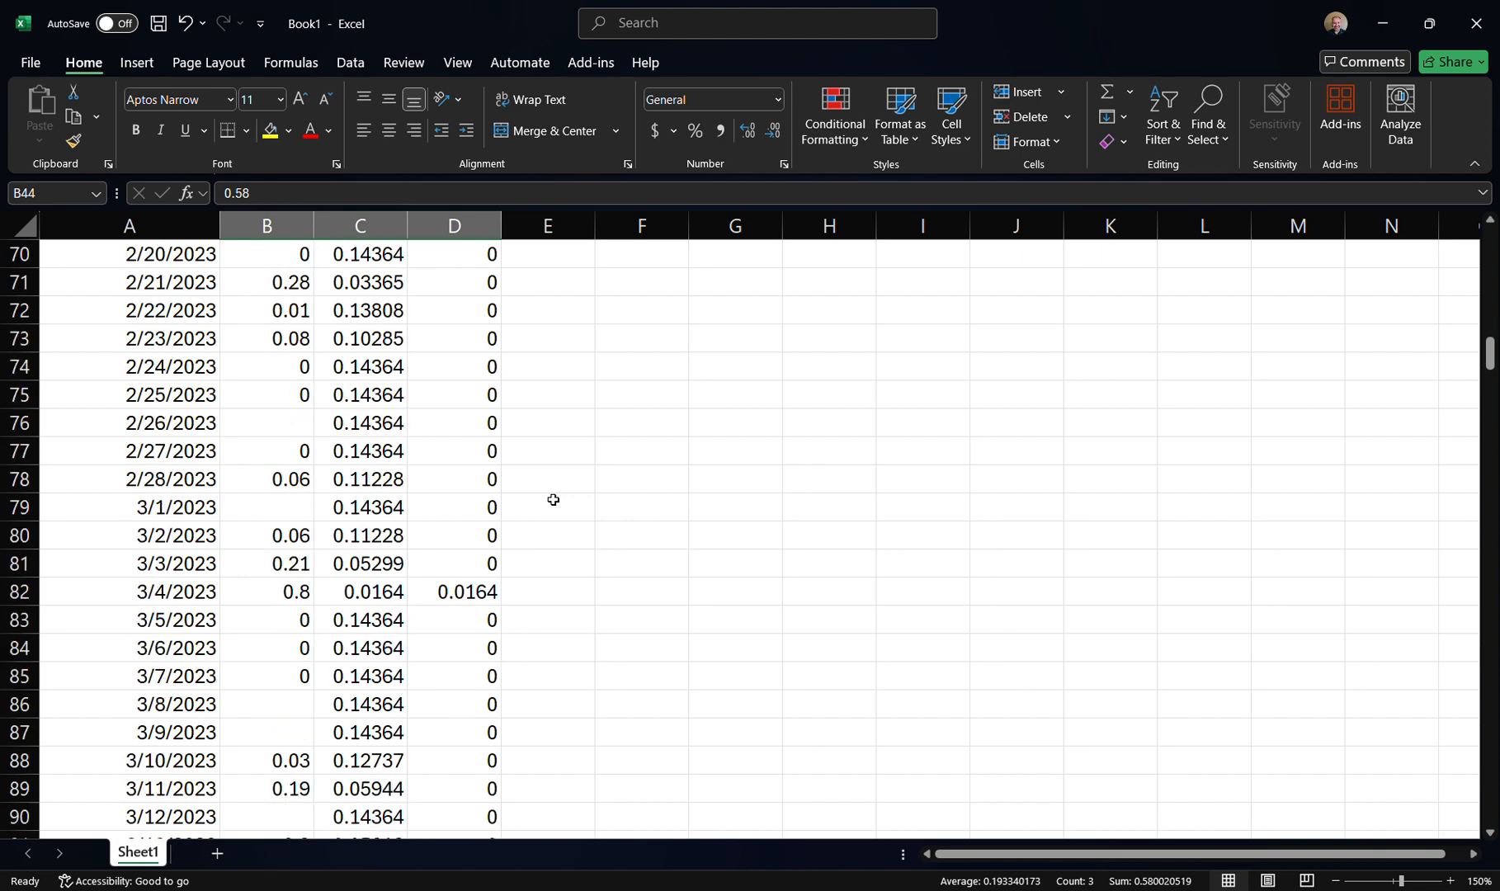
scroll(484, 518, down, 2)
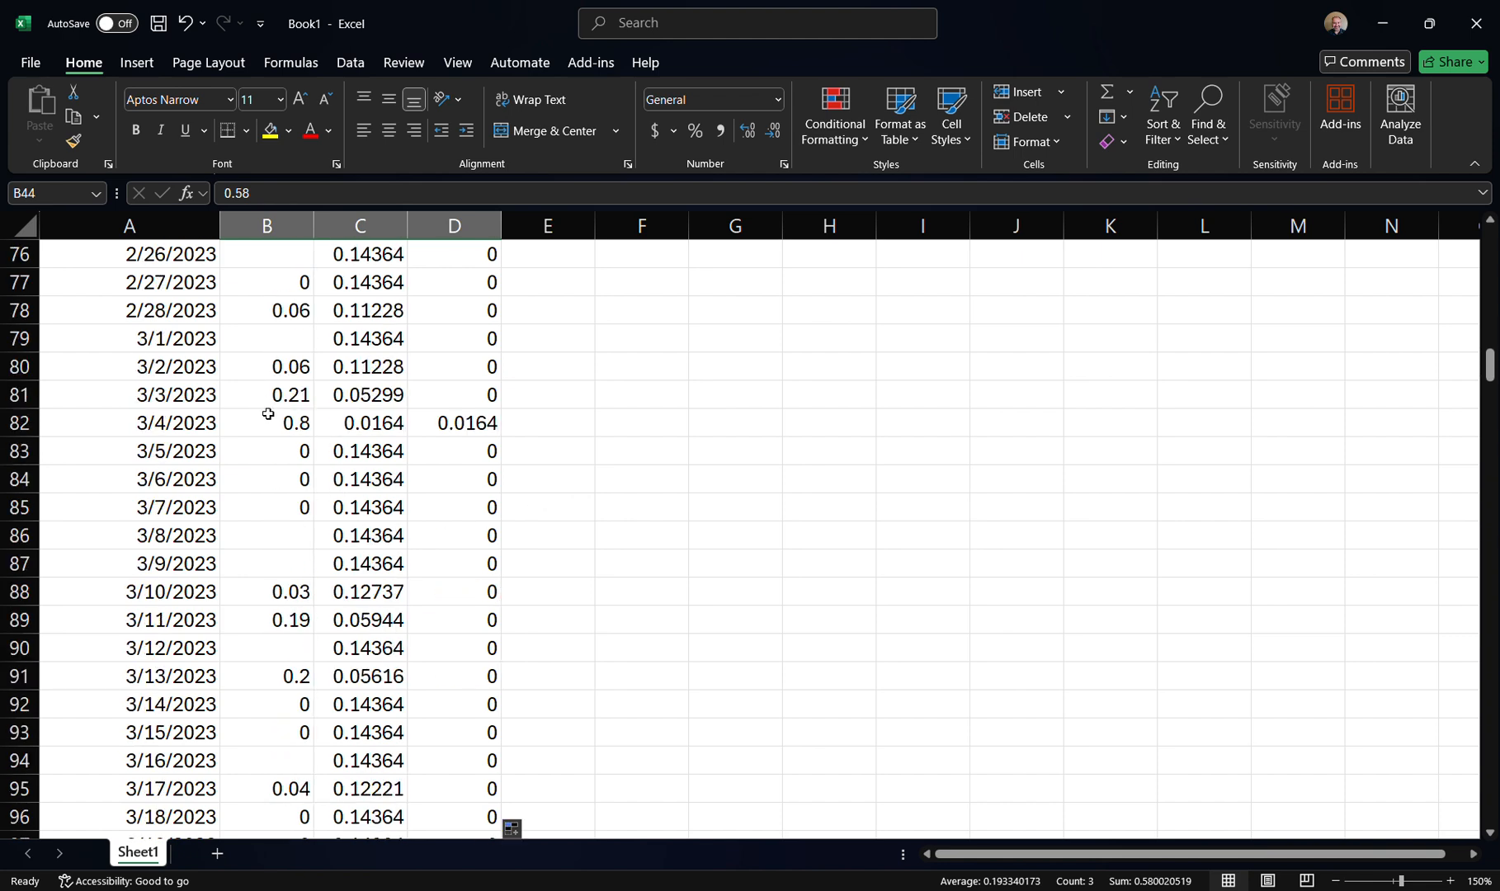
drag(278, 421, 429, 422)
scroll(602, 493, up, 8)
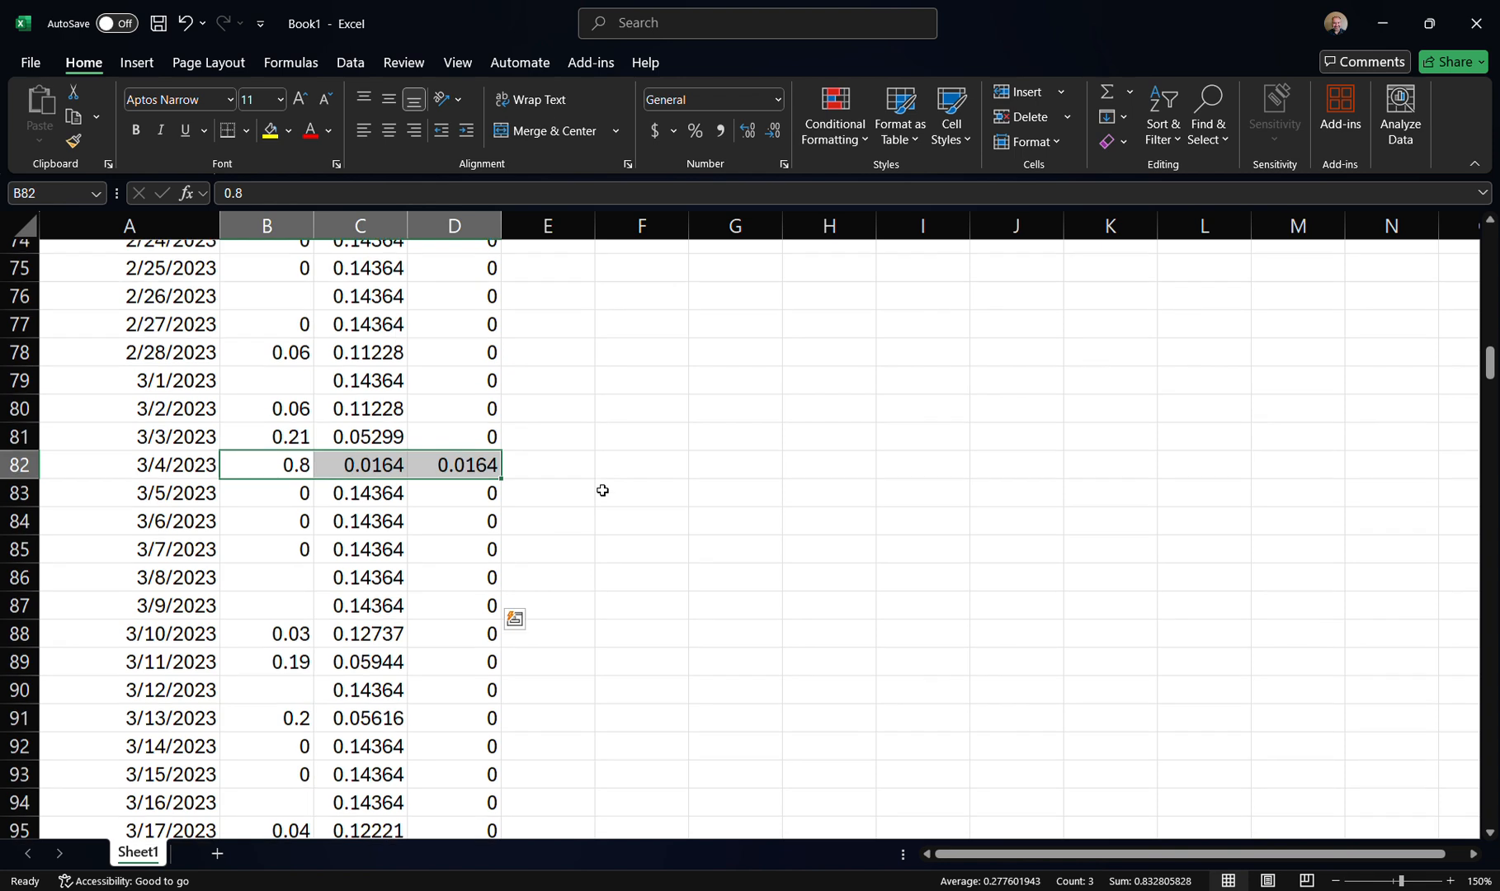
scroll(602, 490, up, 17)
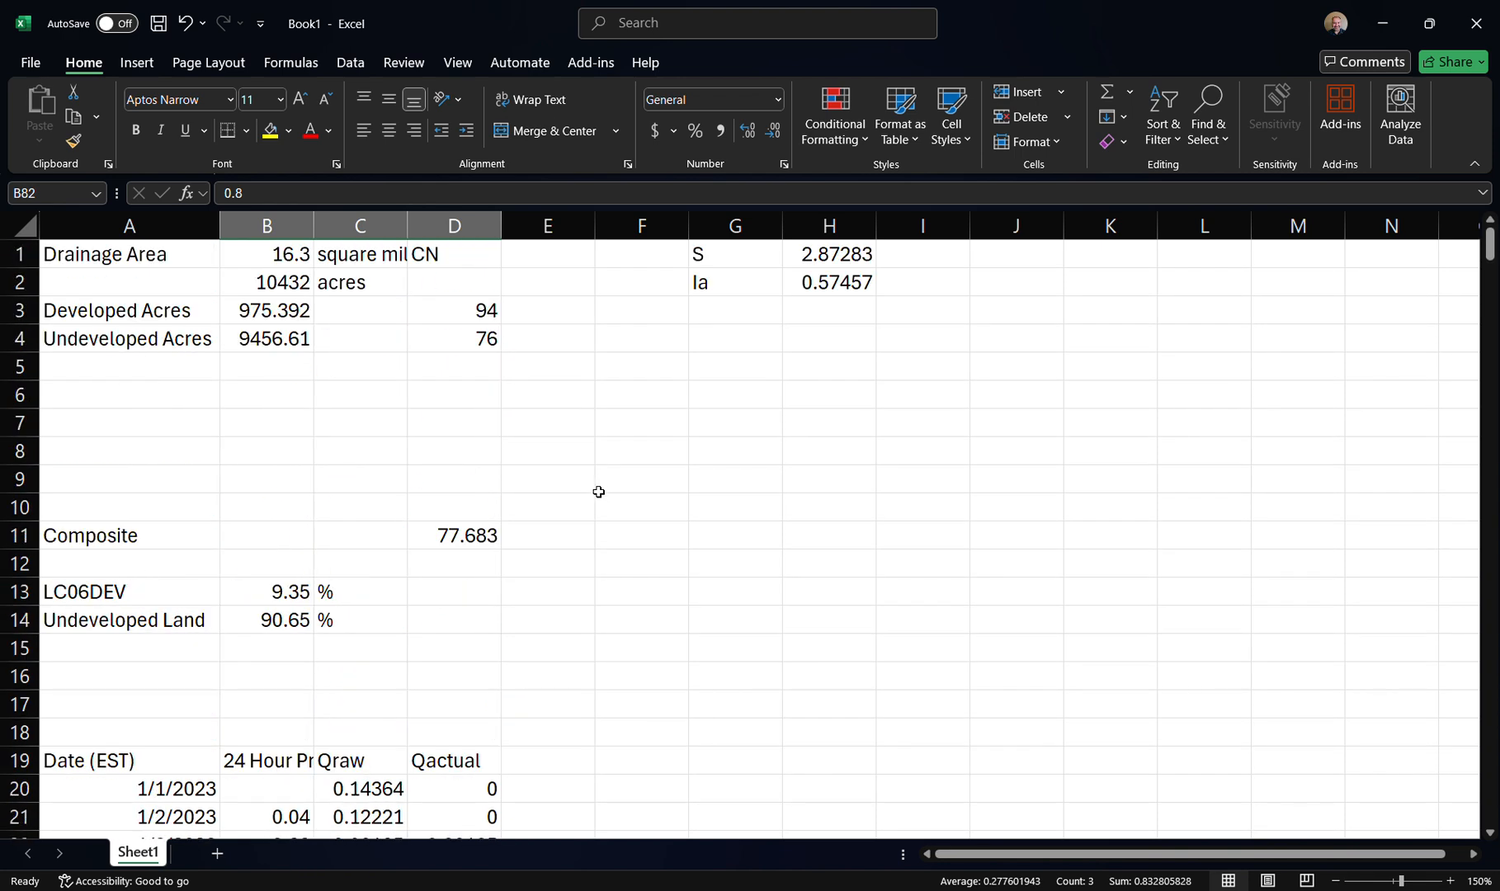
scroll(597, 495, down, 2)
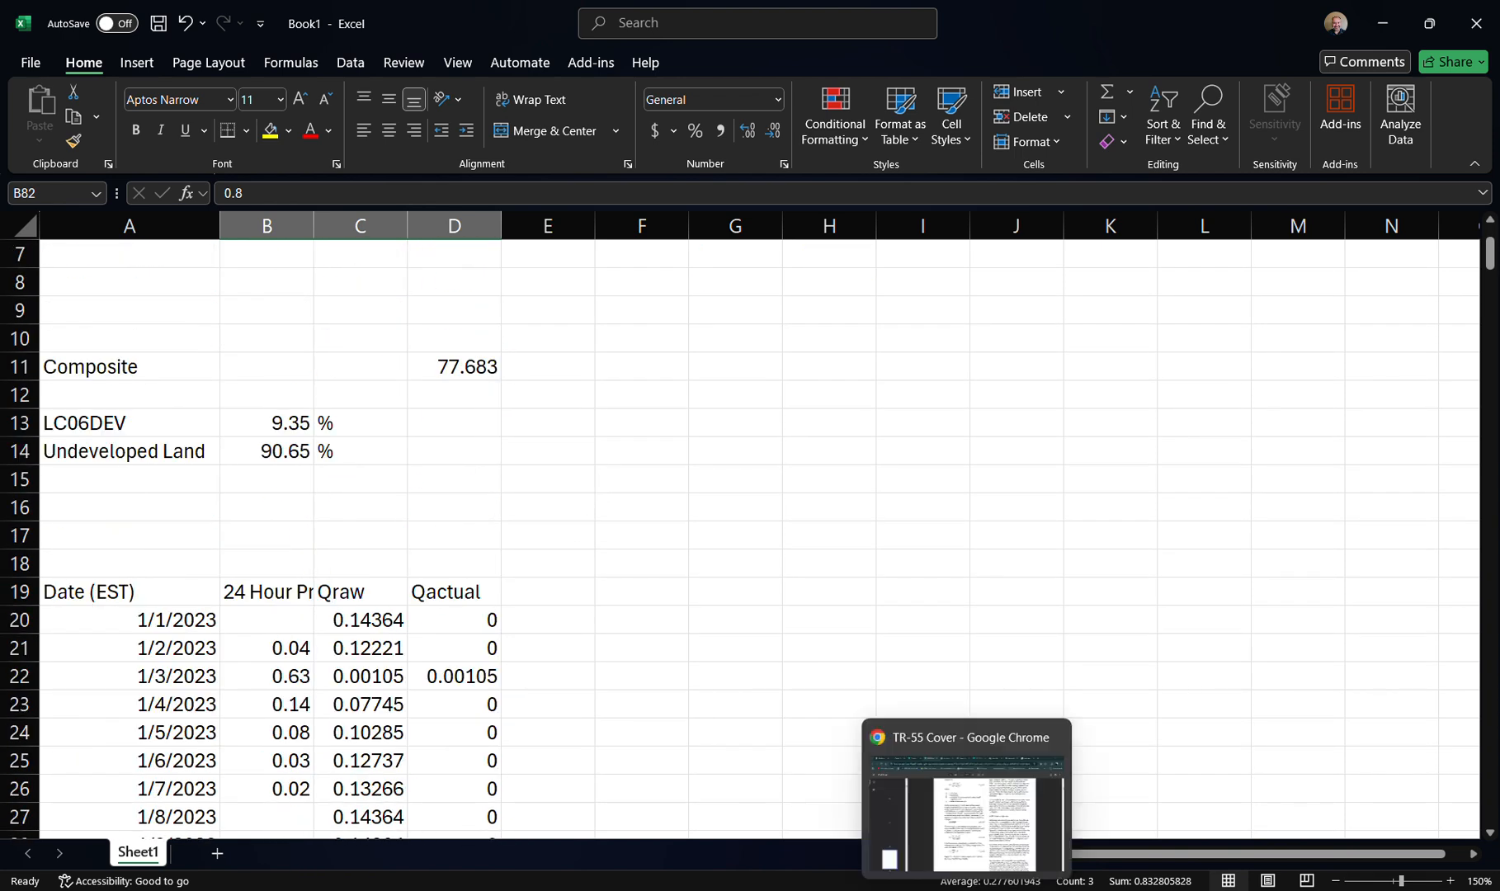
Switch to the TR-55 document in Chrome and check the unit given for runoff Q under equation 2-1
click(955, 848)
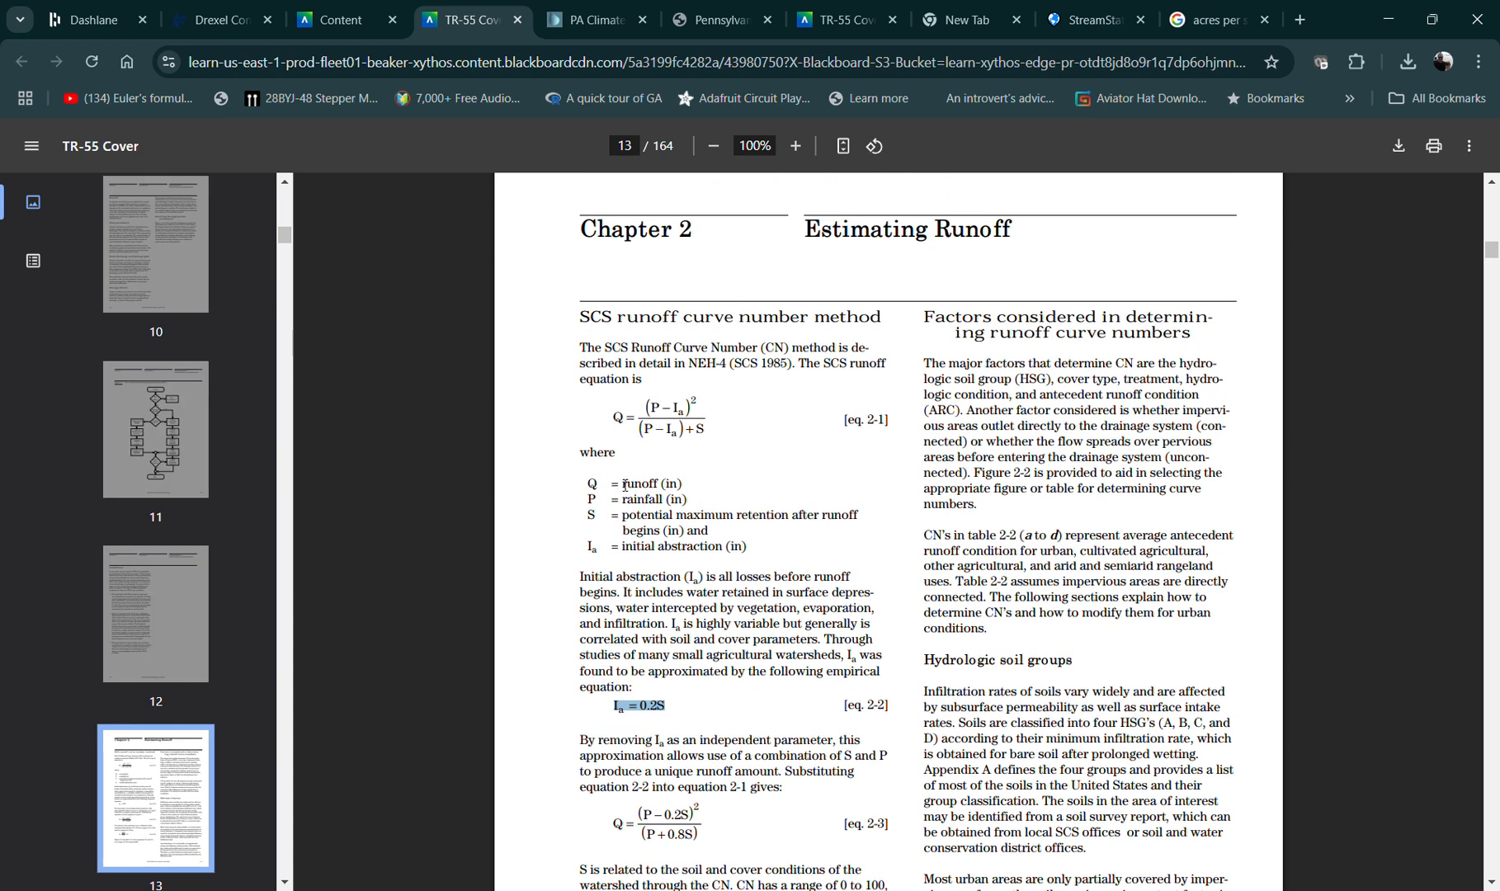
drag(624, 484, 694, 483)
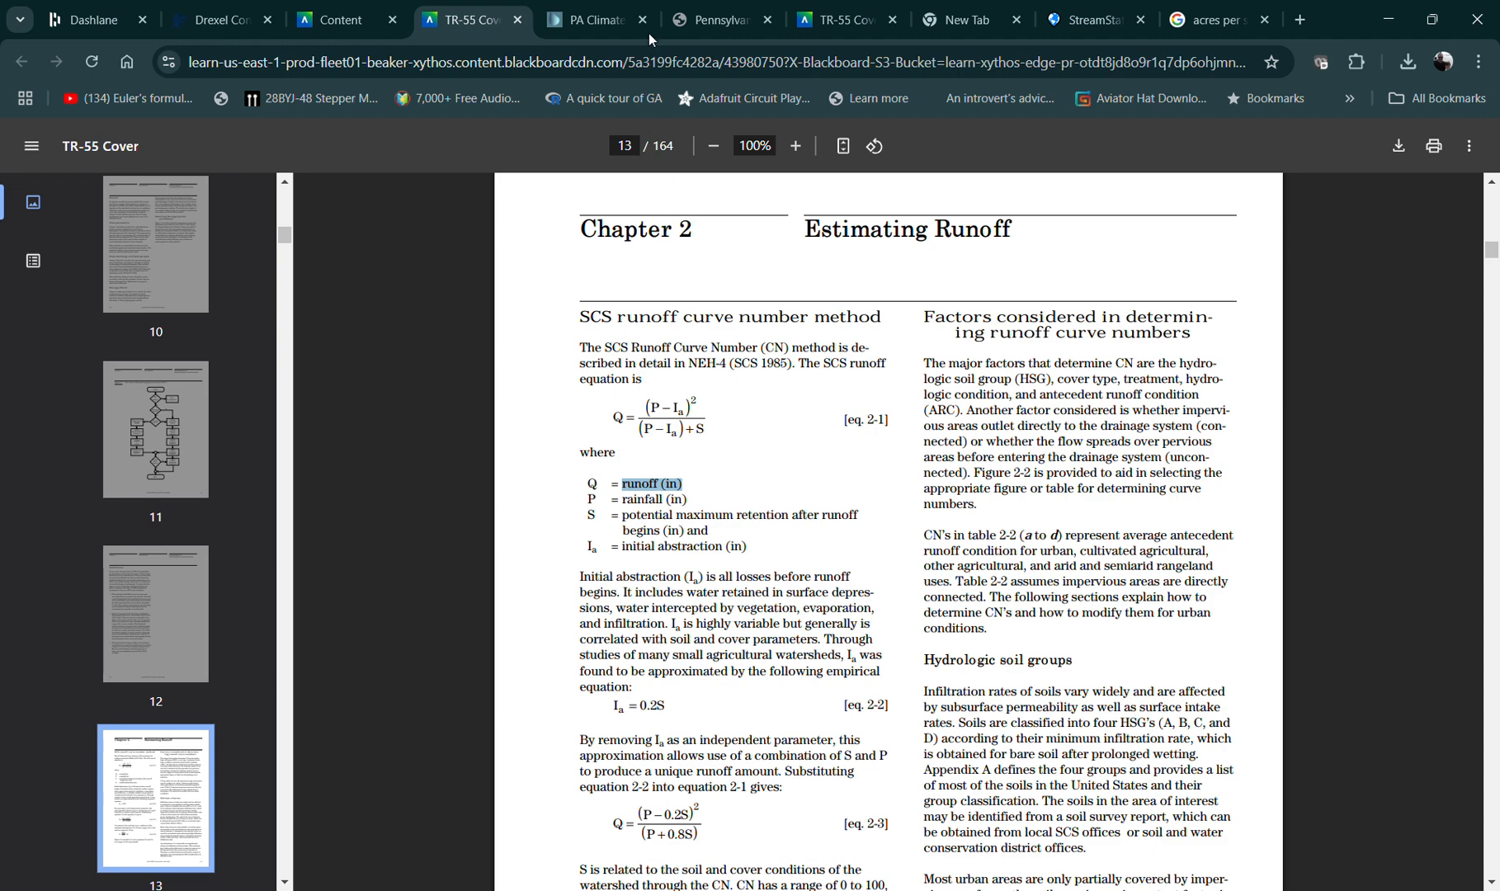
Switch back to Excel and reword the labels in A3 and A4 as Developed Area and Undeveloped Area
key(alt+Tab)
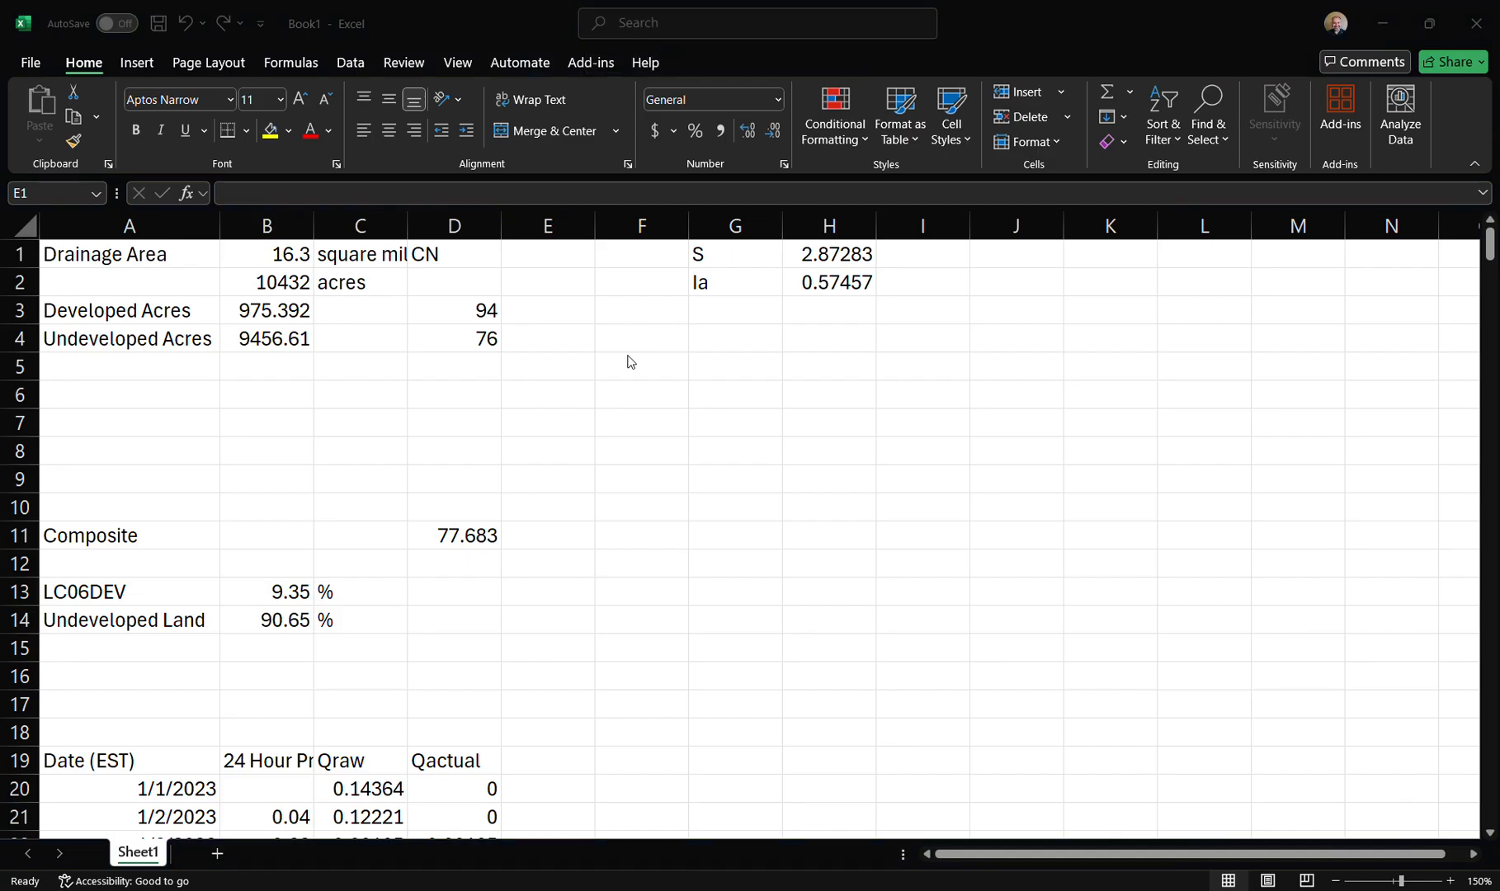
click(157, 310)
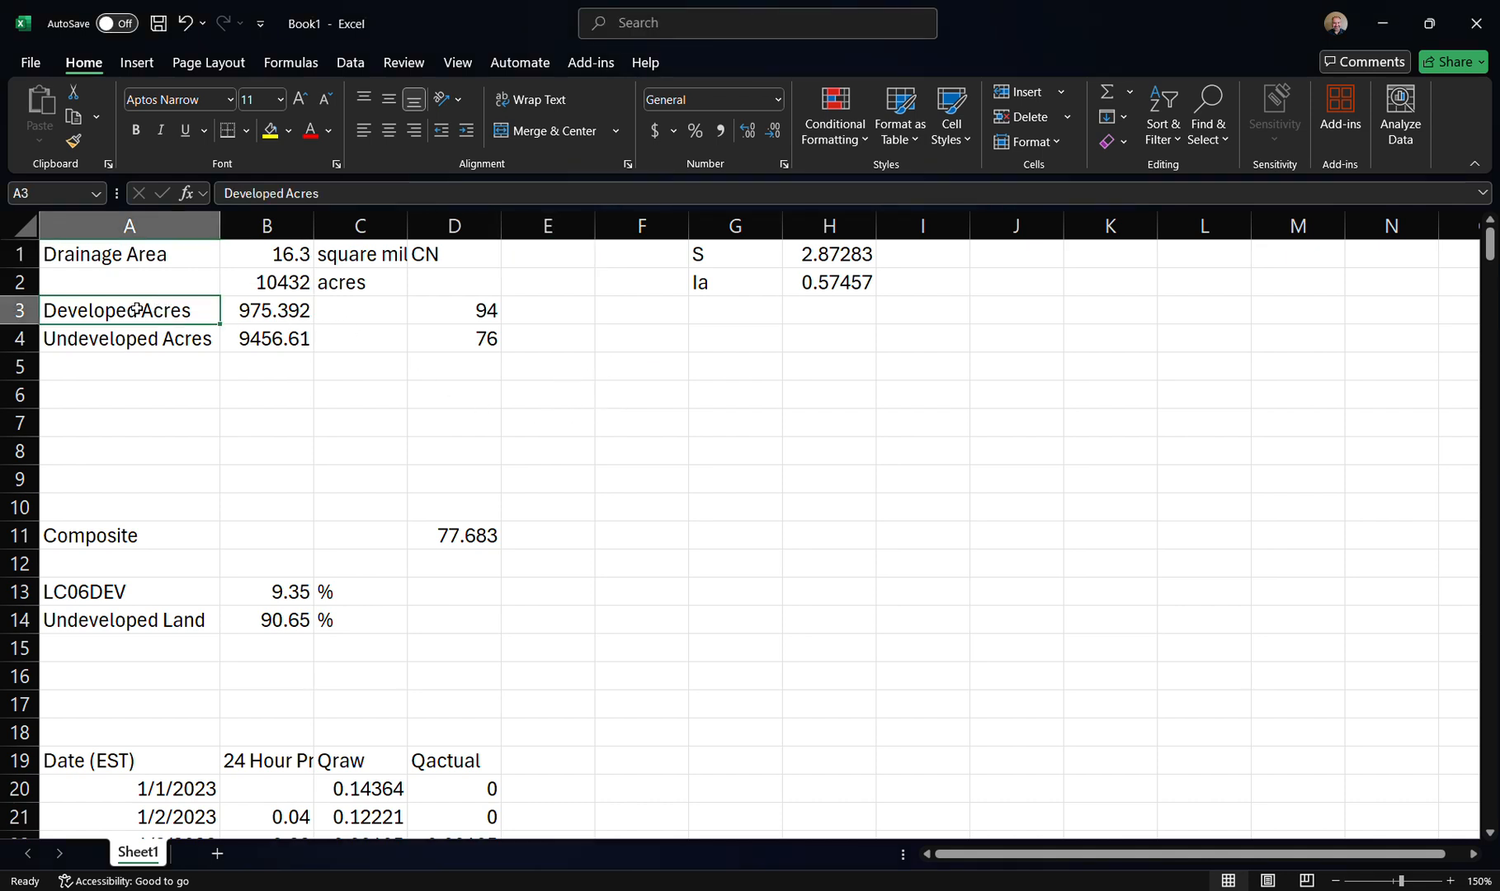
double_click(128, 311)
double_click(150, 308)
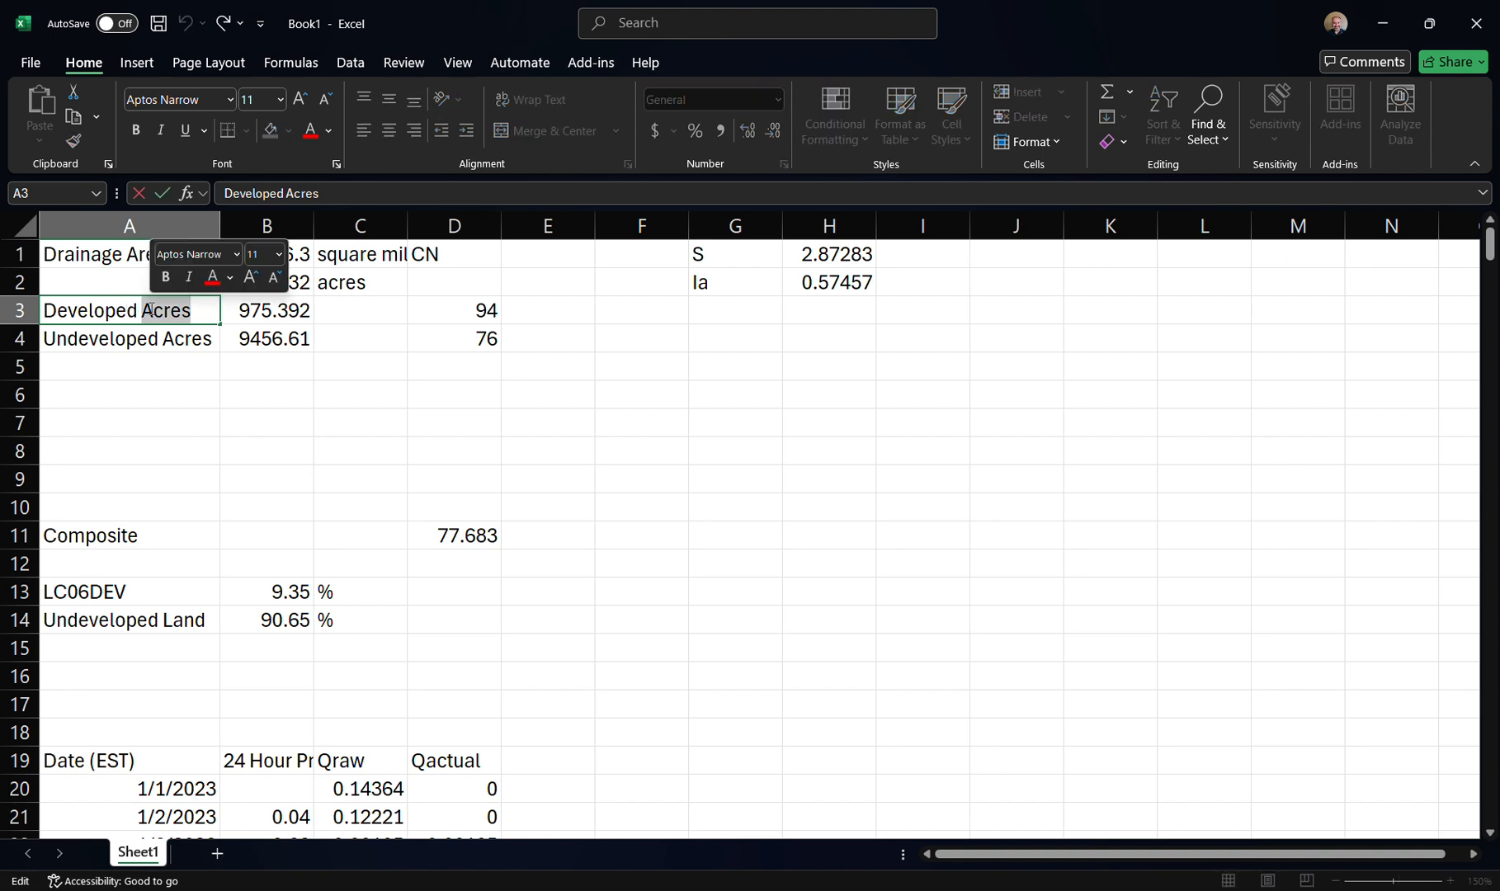
key(BackSpace)
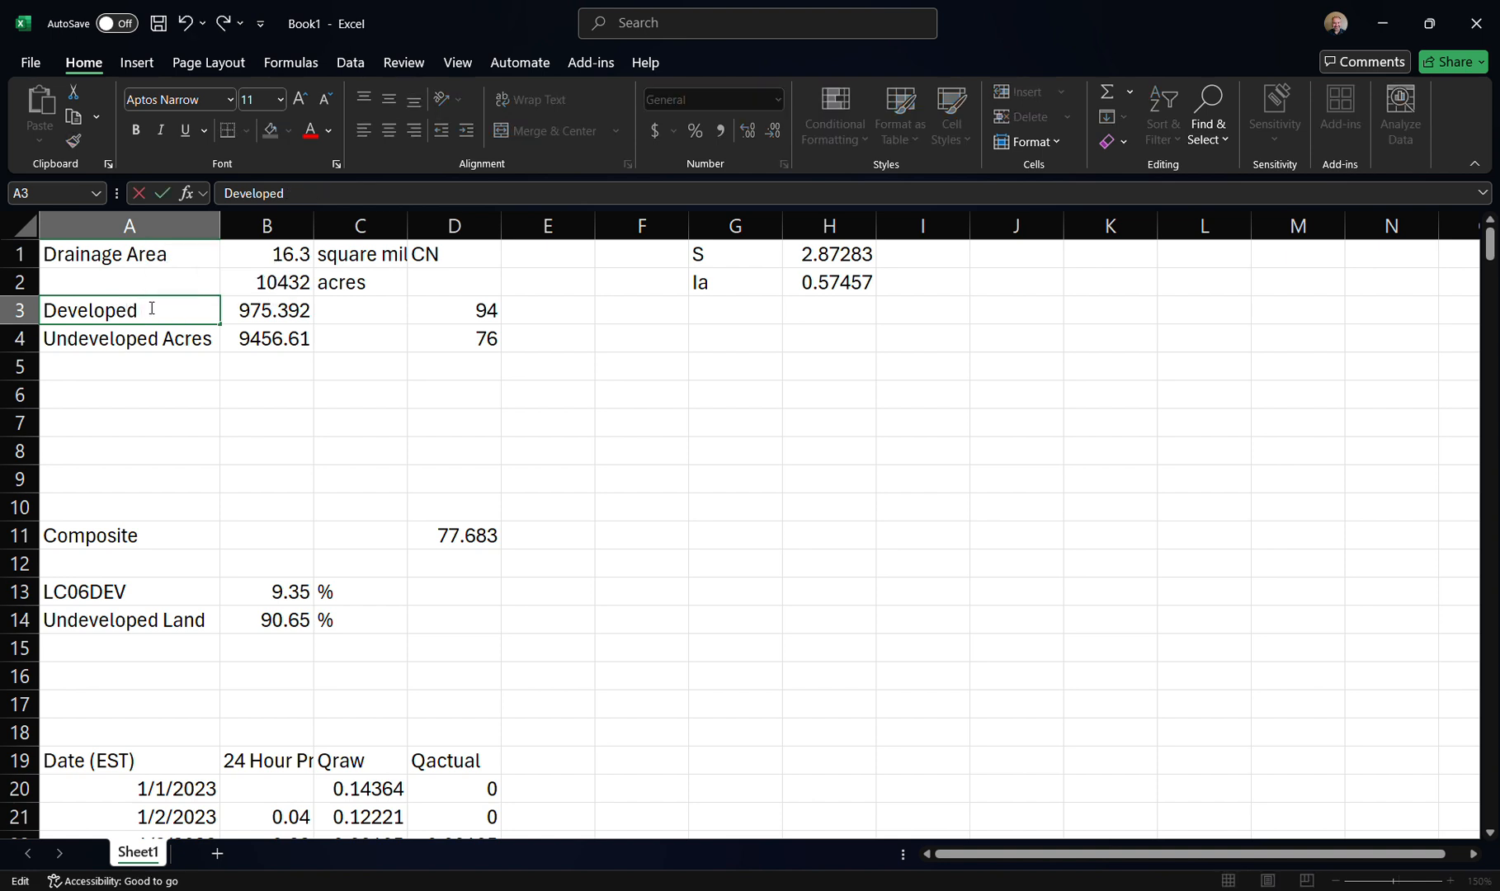
text(Area)
click(191, 340)
double_click(192, 340)
double_click(192, 340)
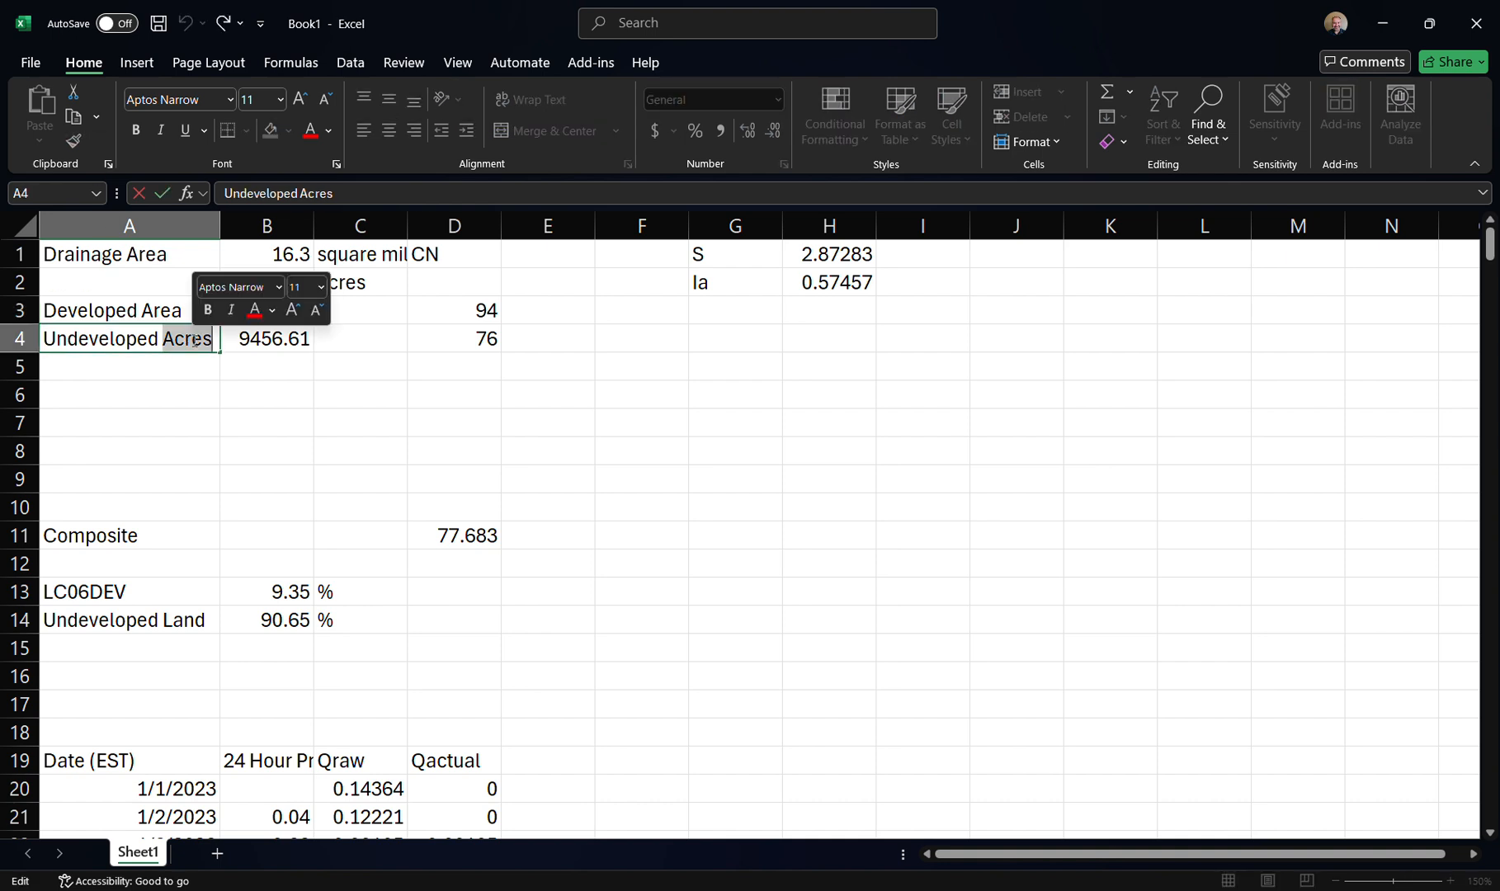
text(Area)
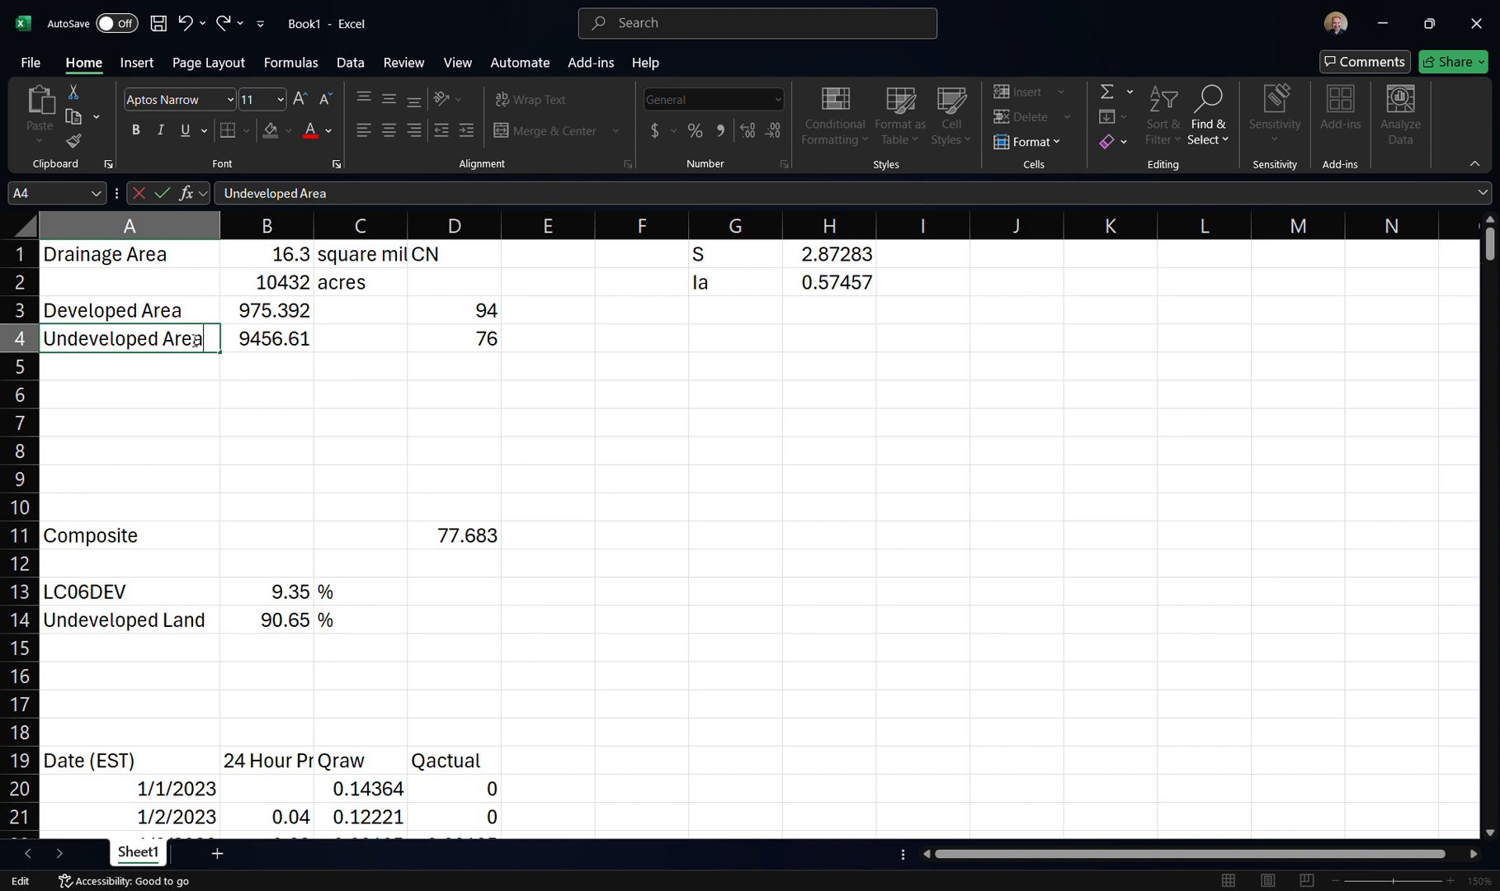
Enter the unit acres in C3 and C4, beside the developed and undeveloped area values
click(391, 305)
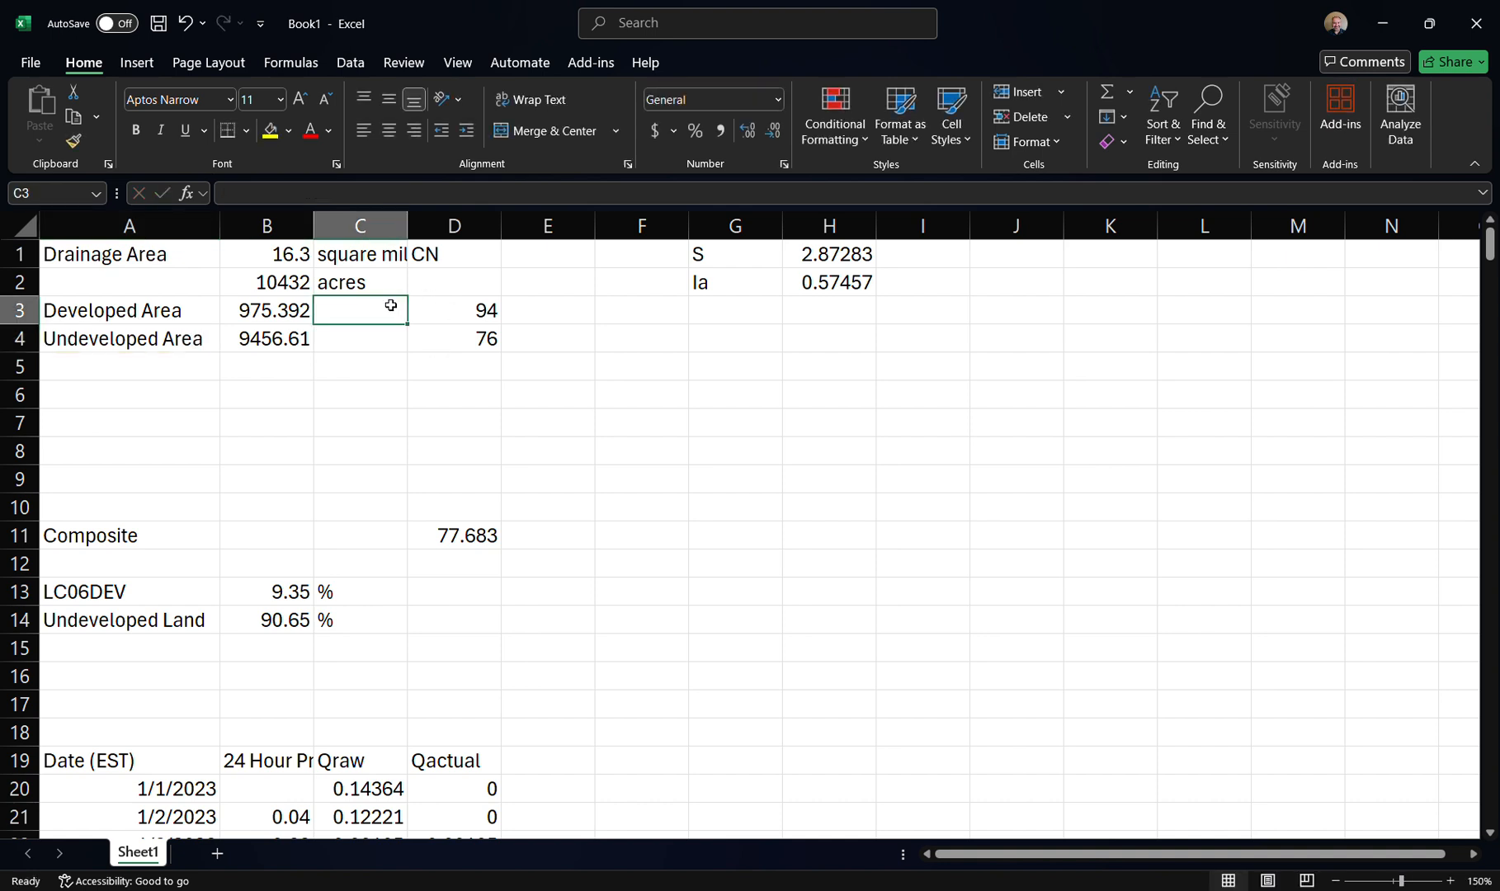
text(acres)
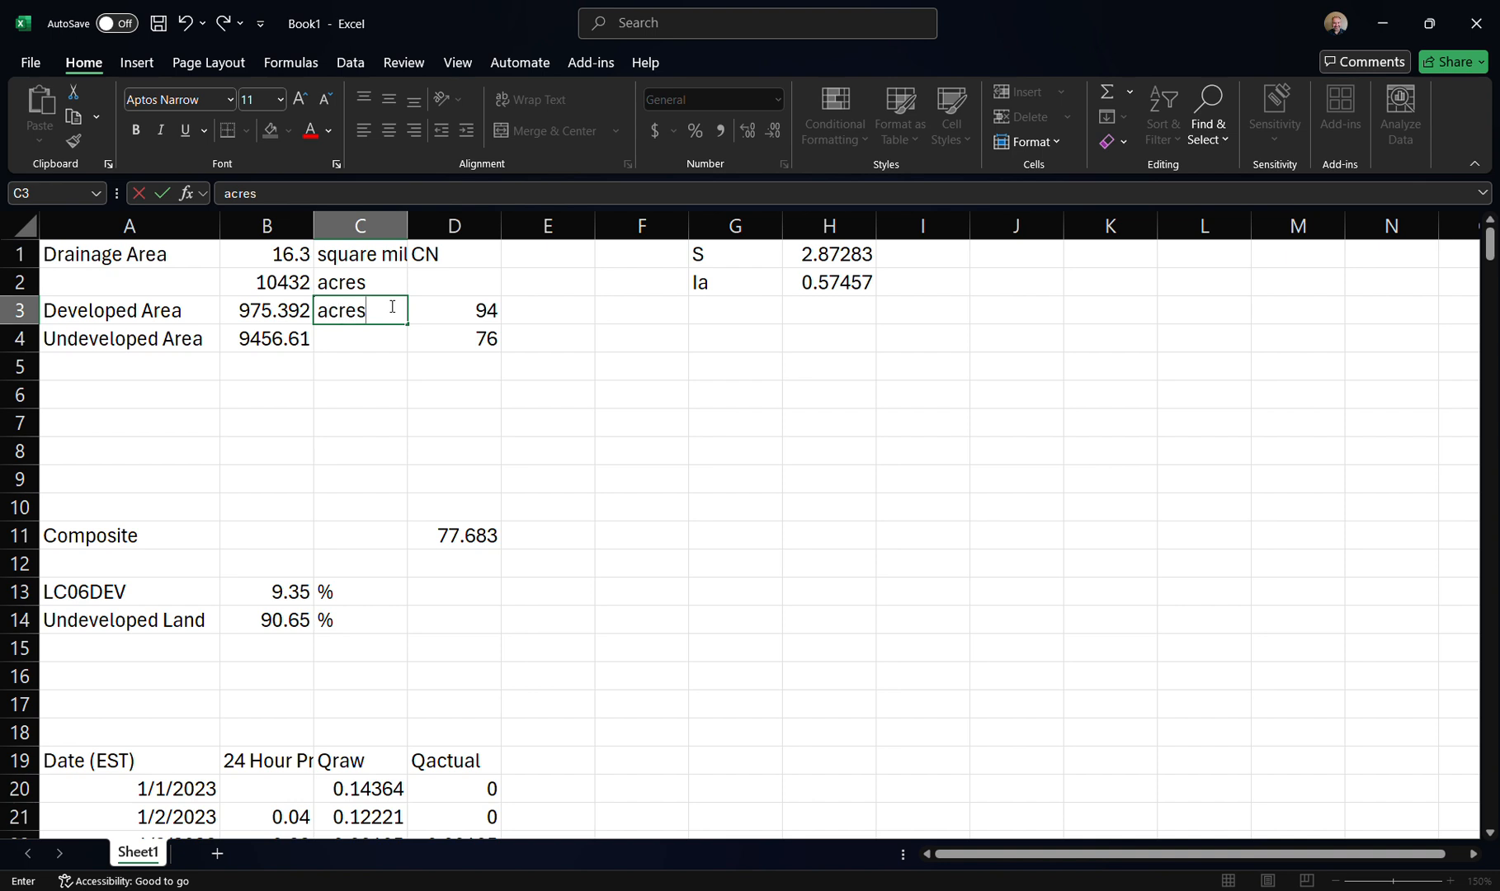
key(Return)
text(acres)
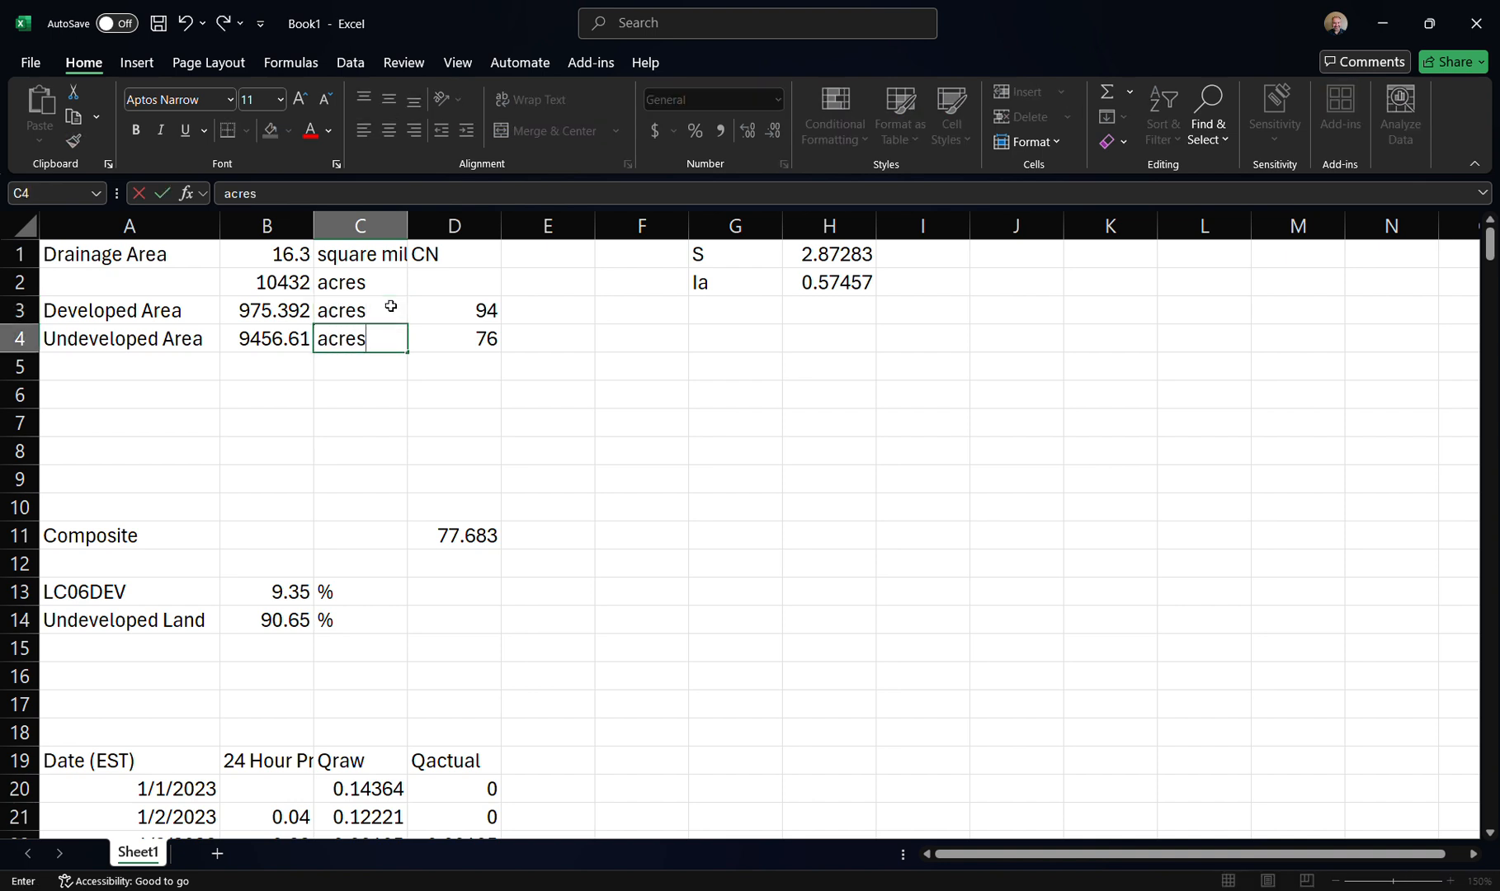
key(Return)
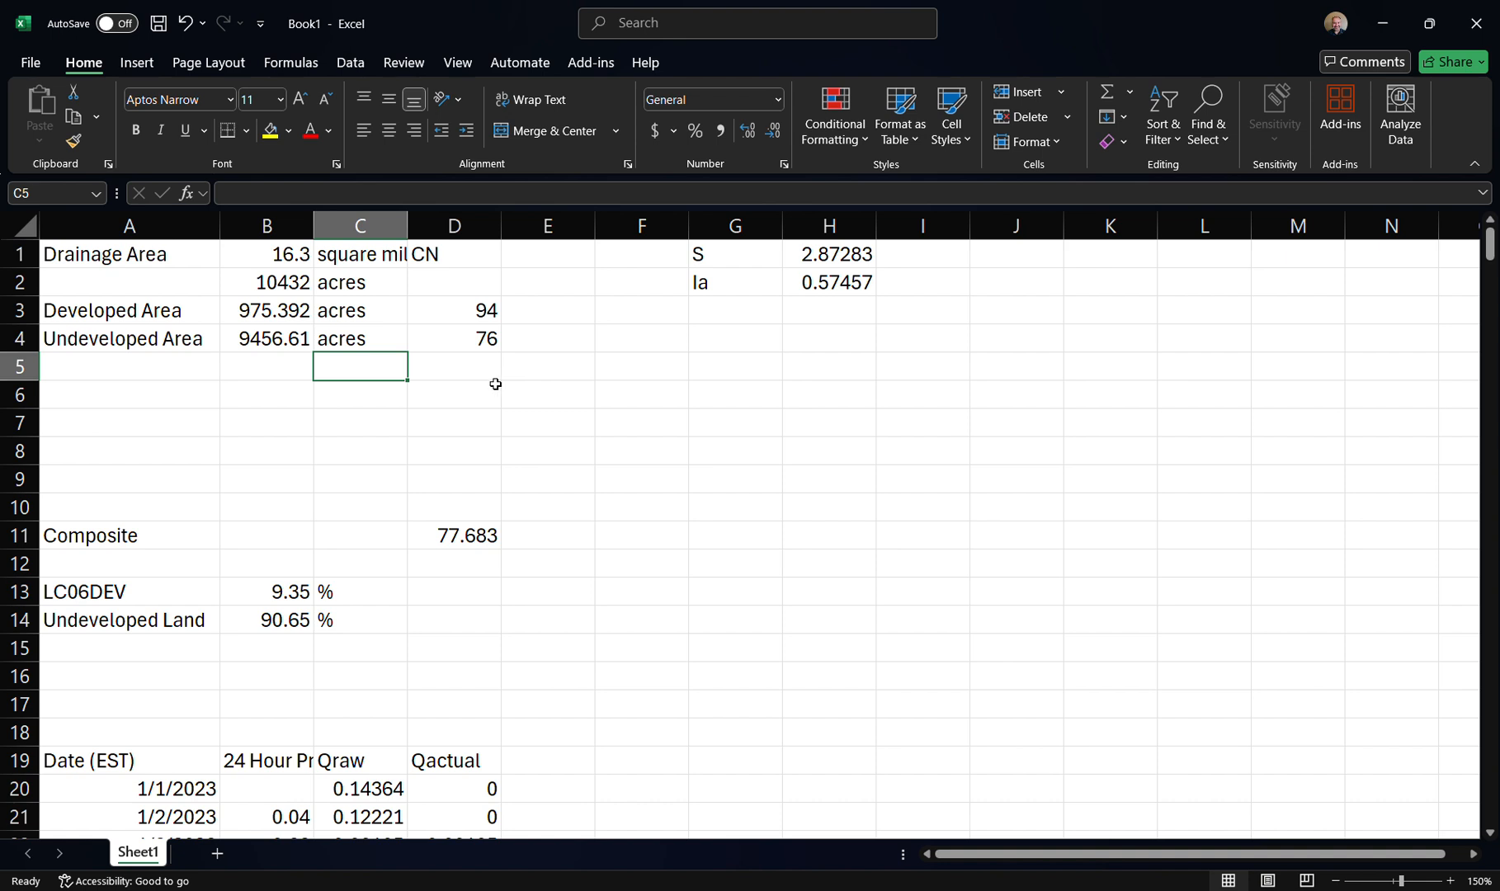
Add the label Square Feet in J1
click(567, 250)
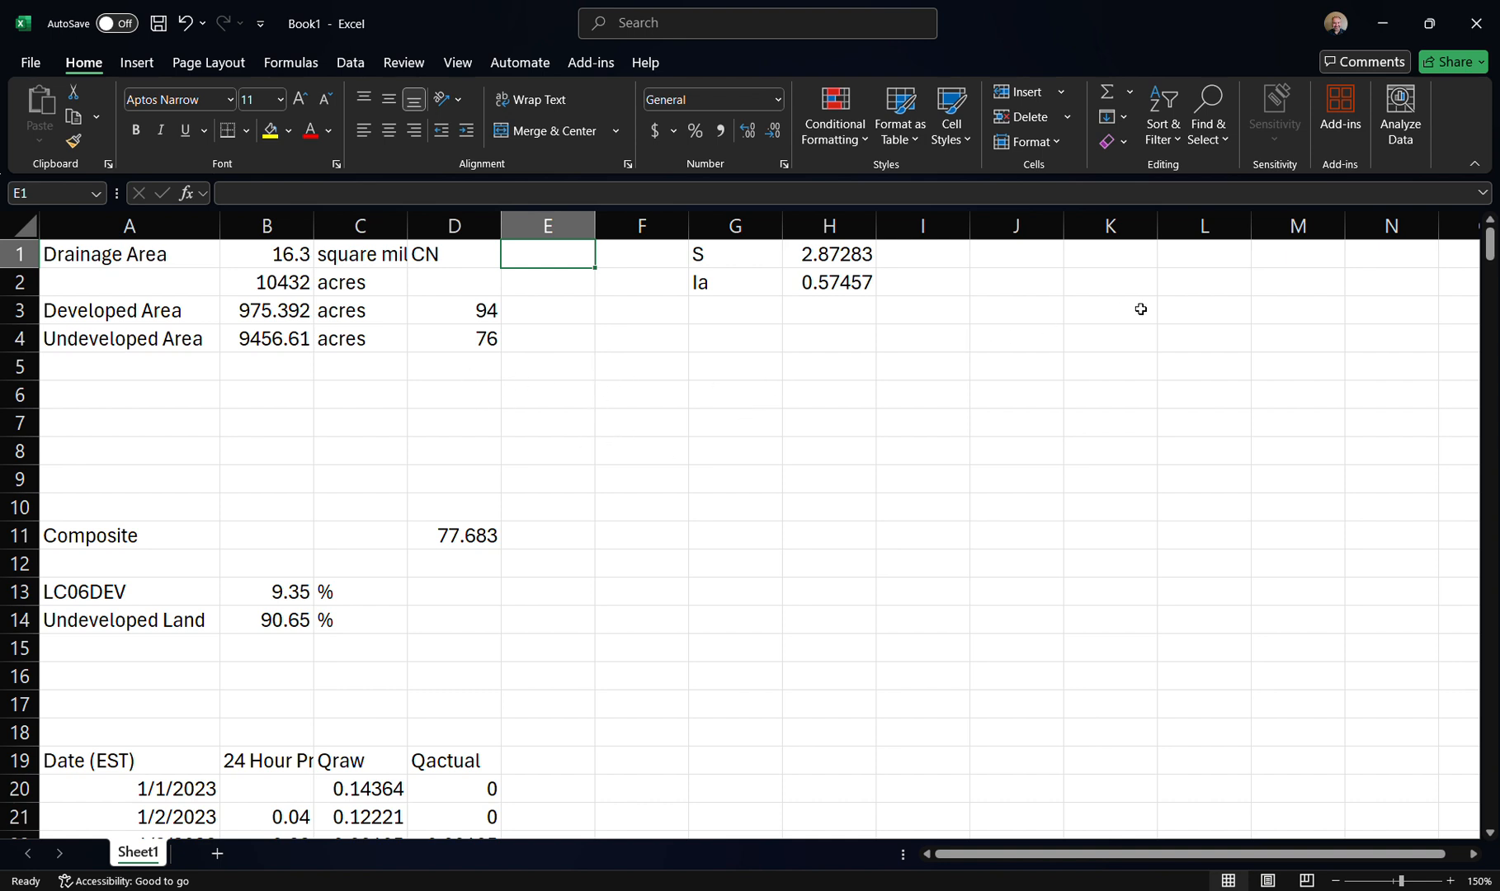
click(1058, 308)
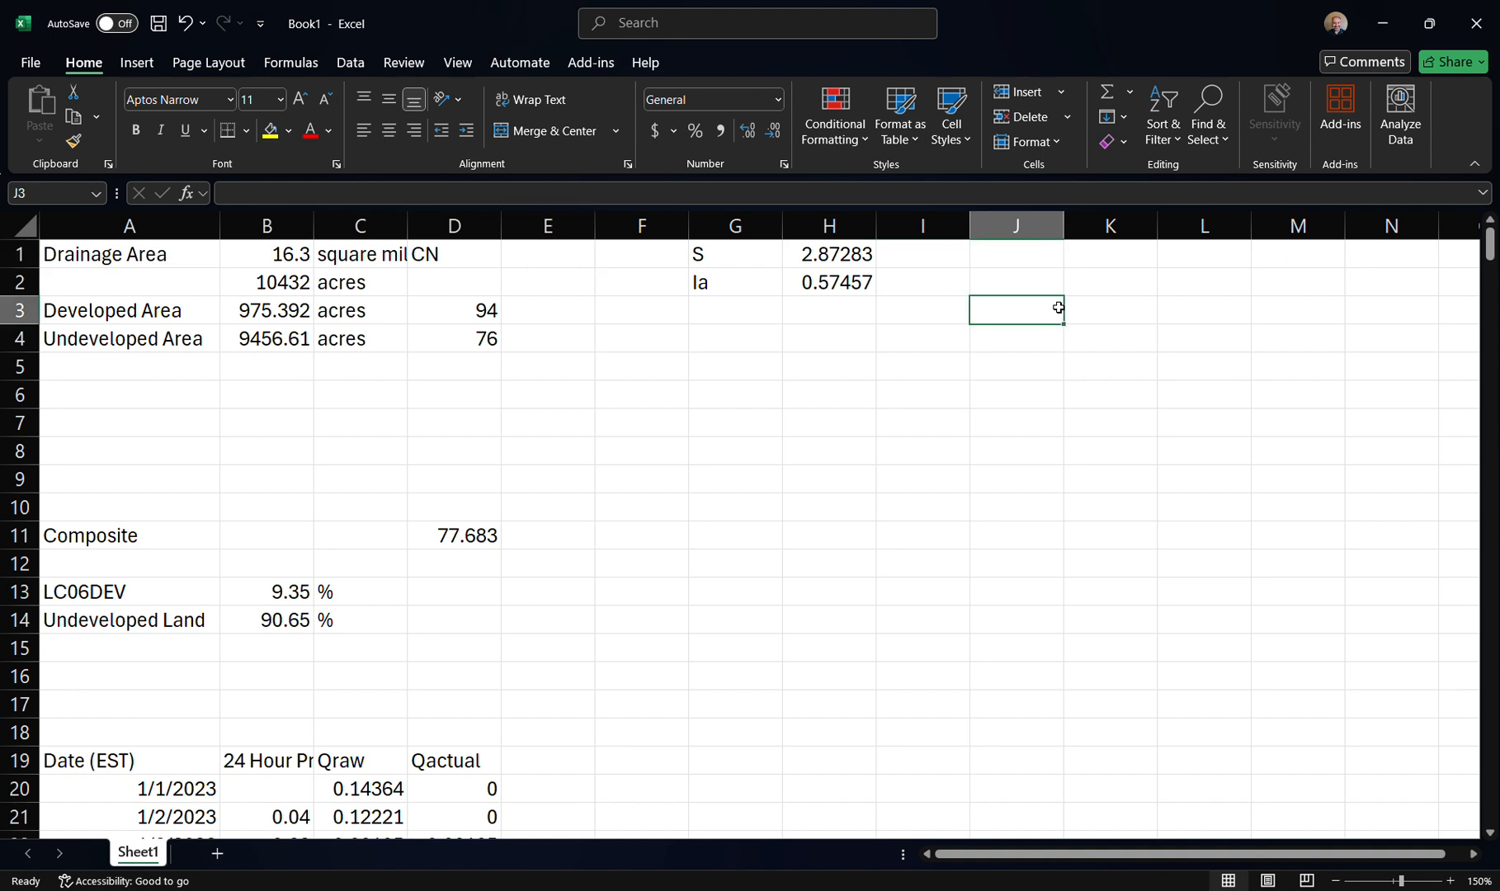
click(1047, 259)
text(S)
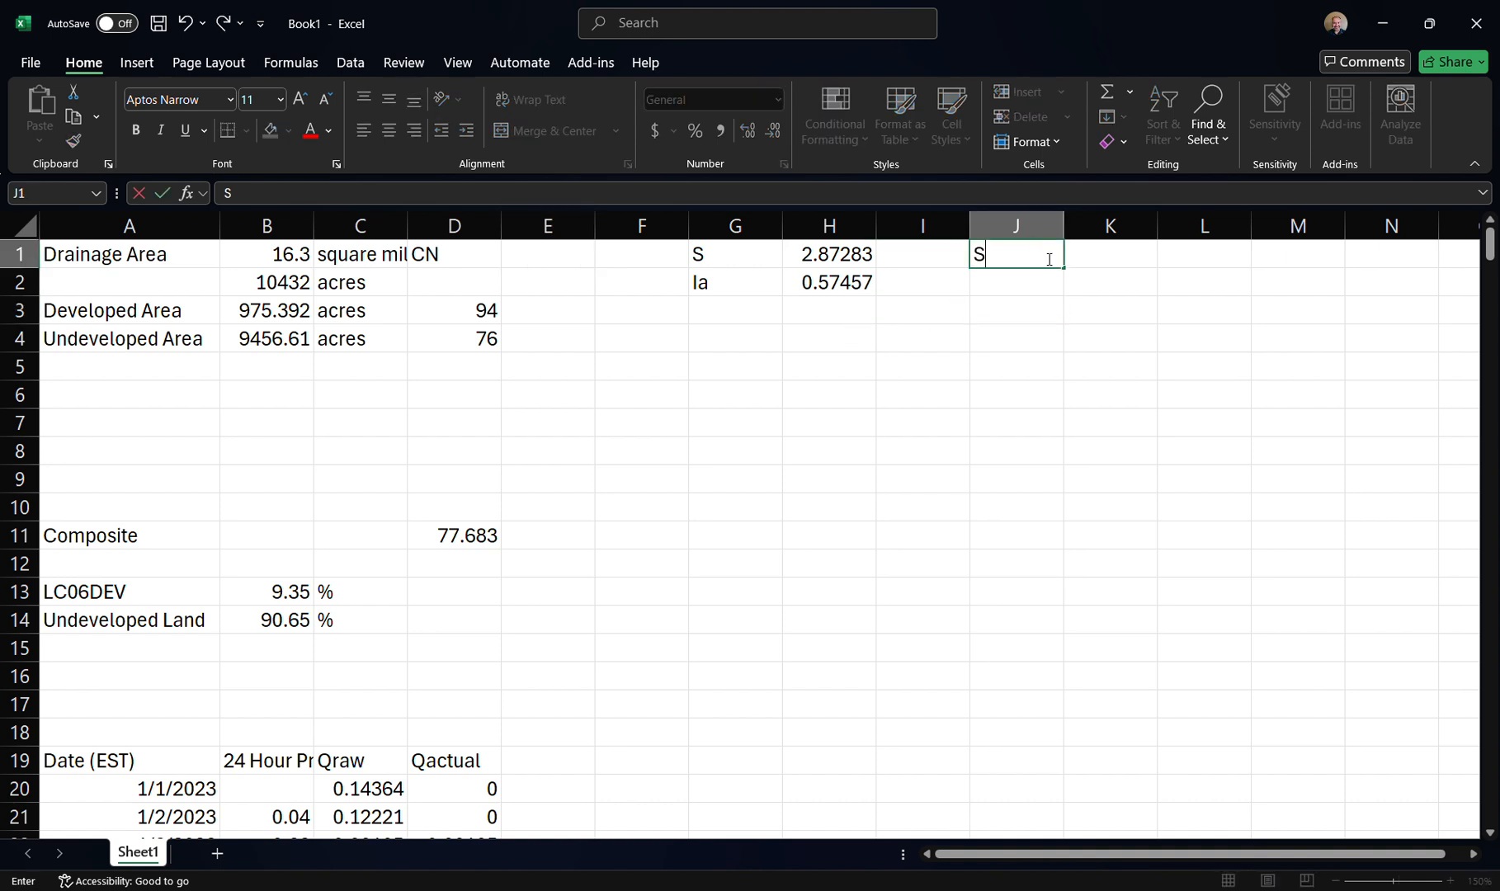
text(quare Feet)
key(Return)
key(Return)
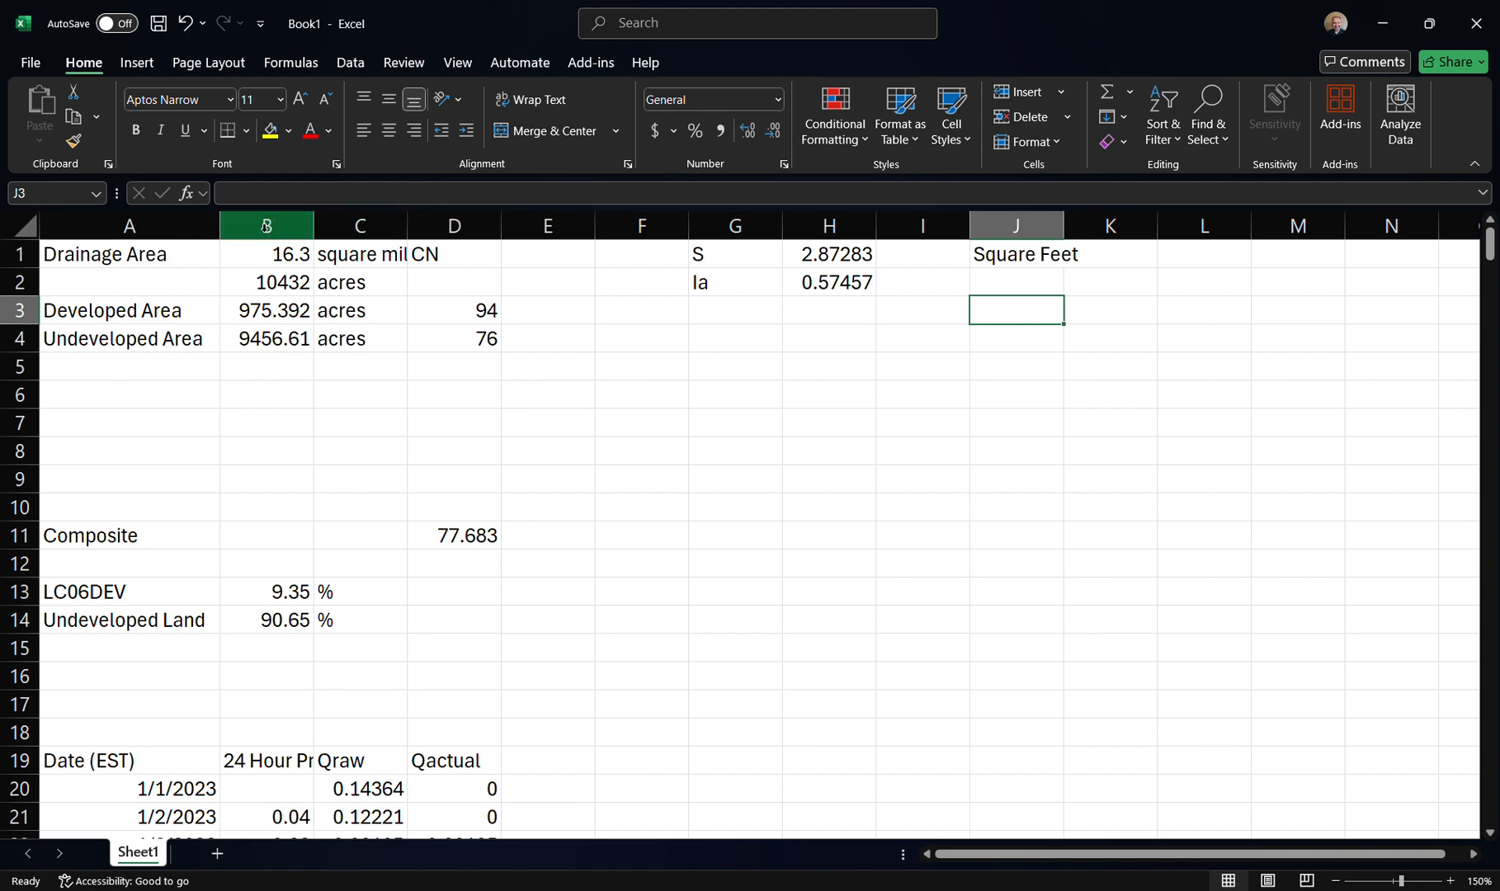
Switch to Chrome, search Google for square feet per square mile, and copy the conversion factor
key(alt+Tab)
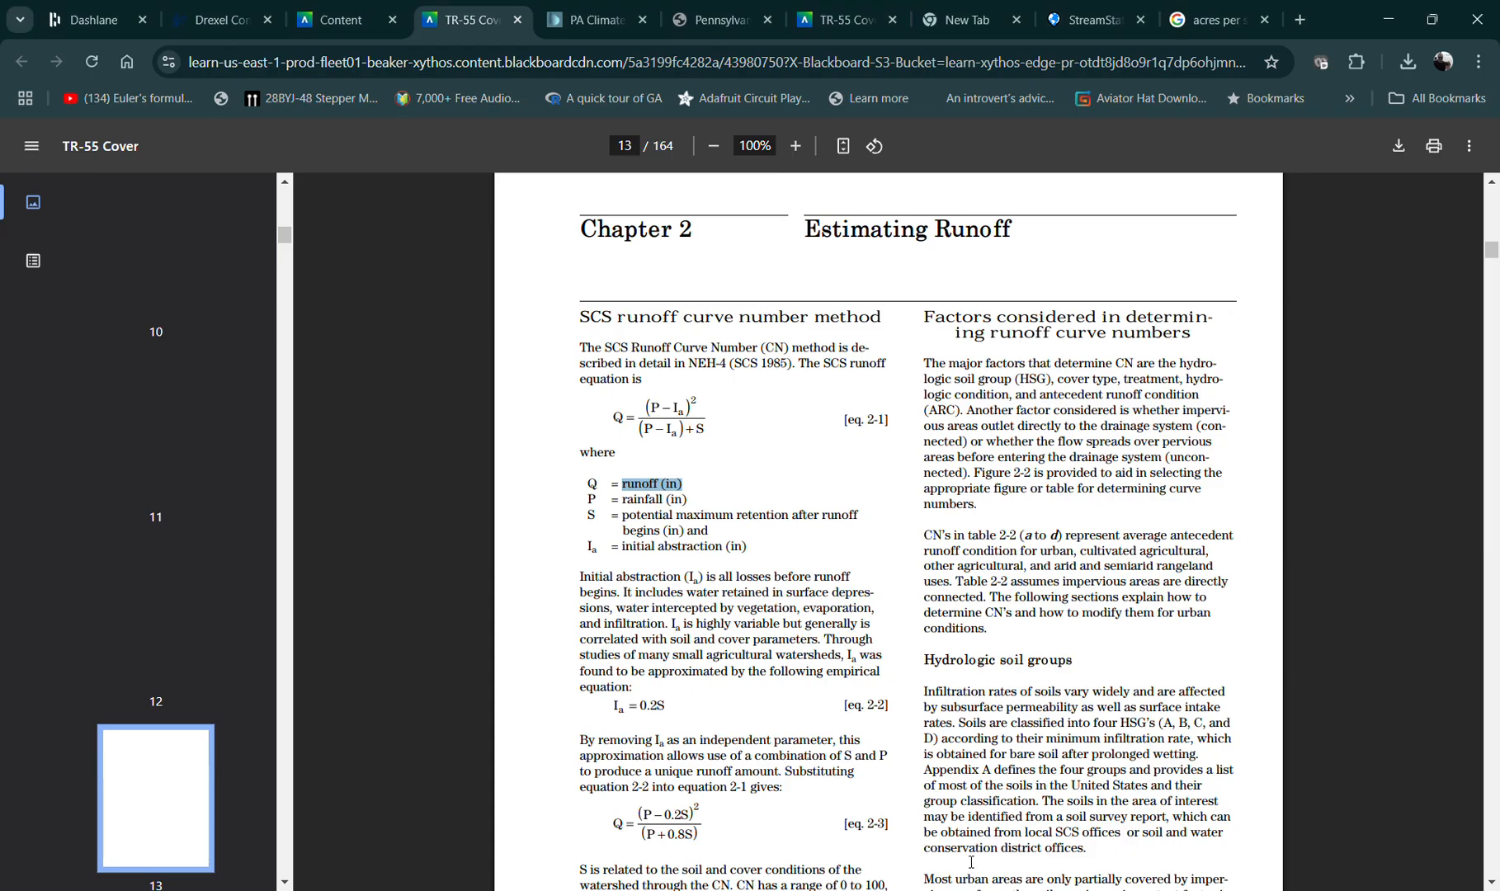
click(1193, 21)
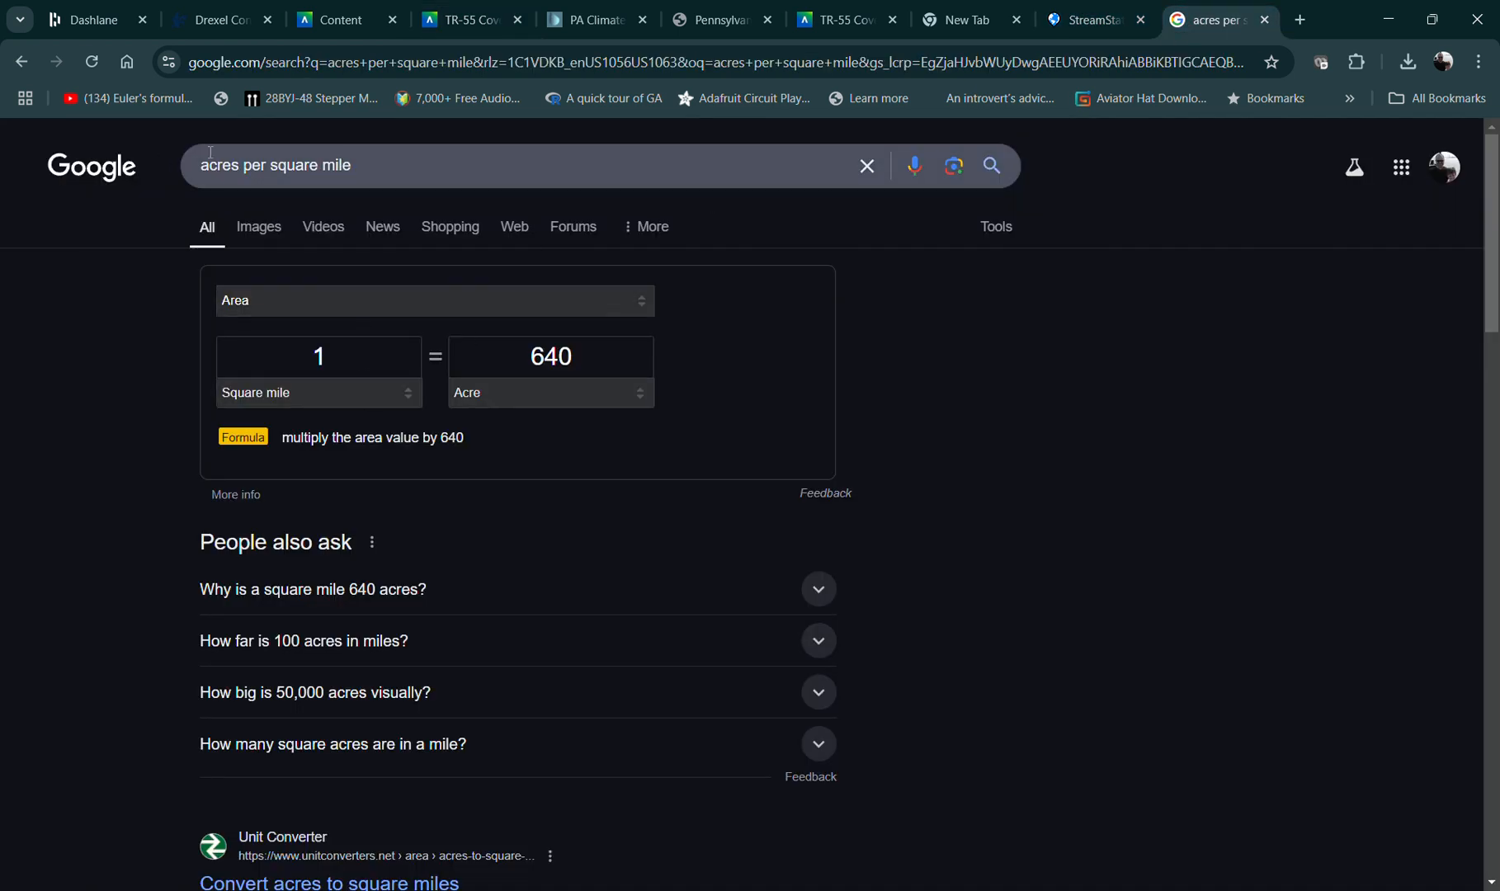
drag(204, 162, 412, 165)
text(s)
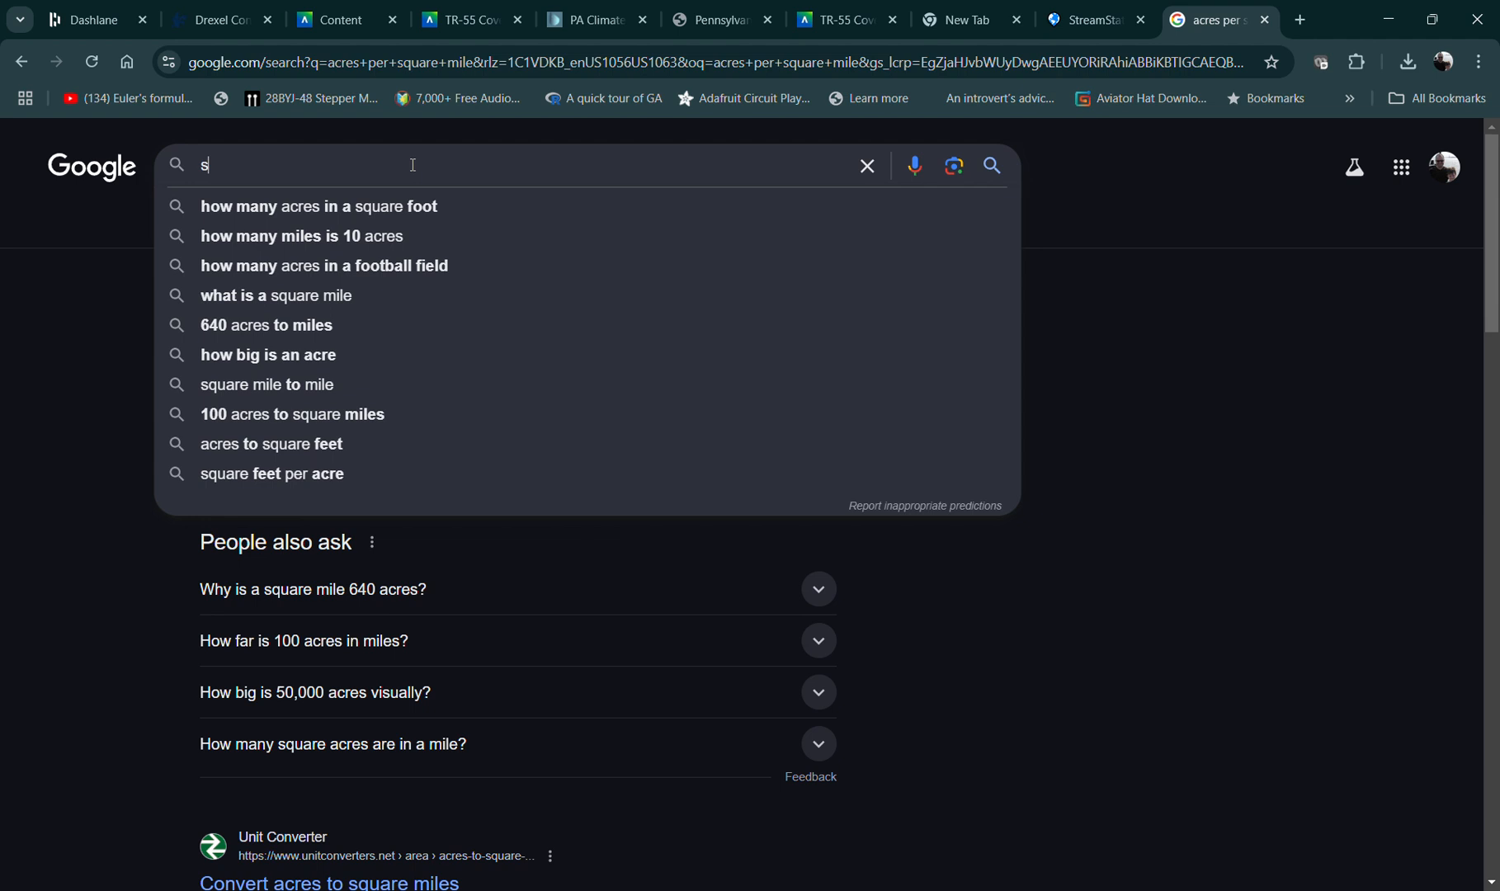
text(quare fe)
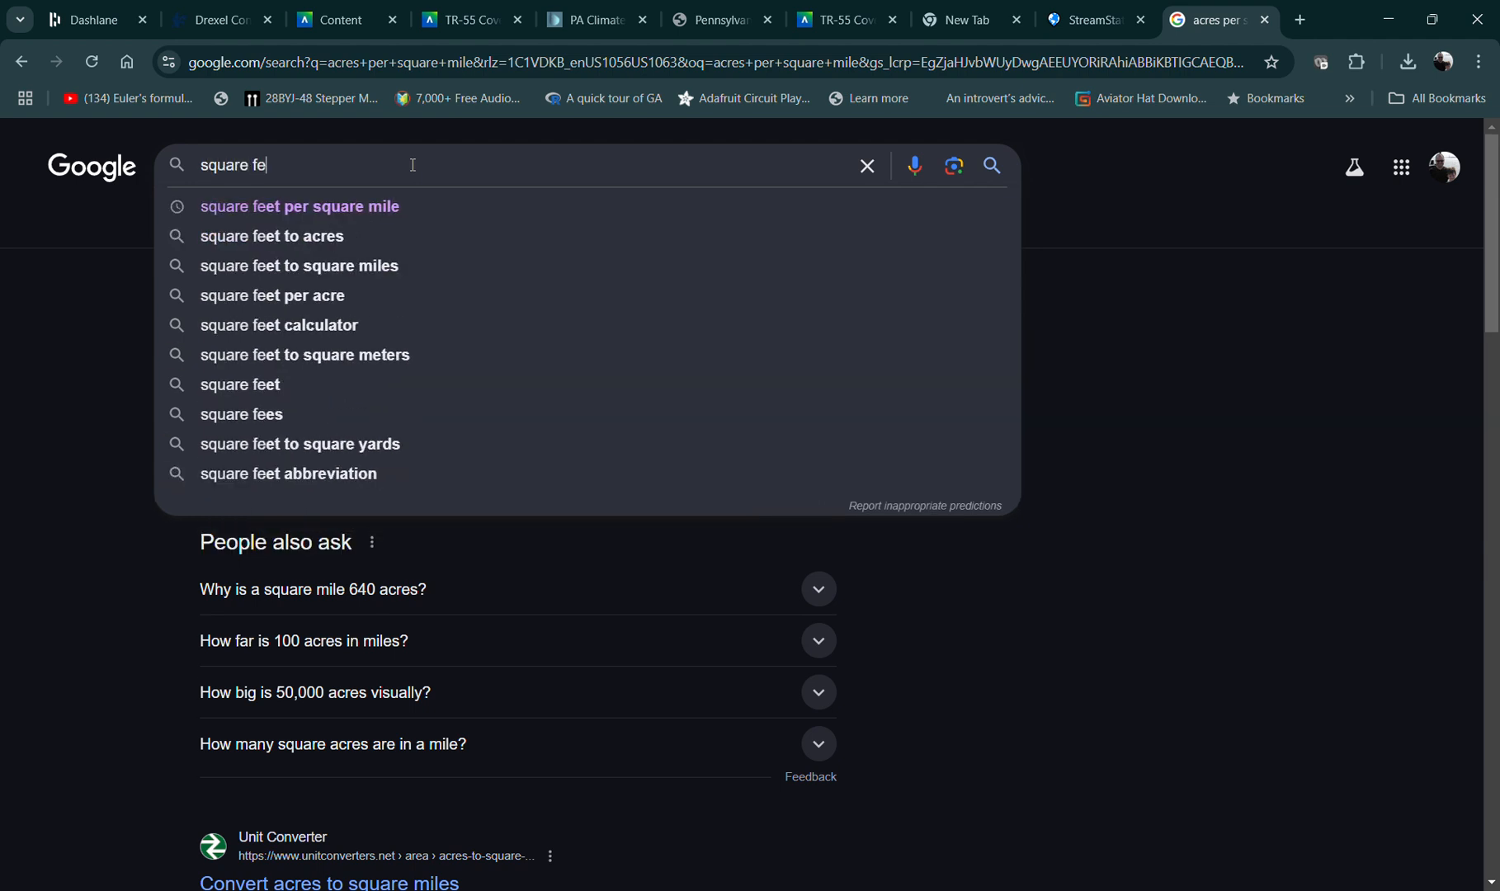
text(et per square mile)
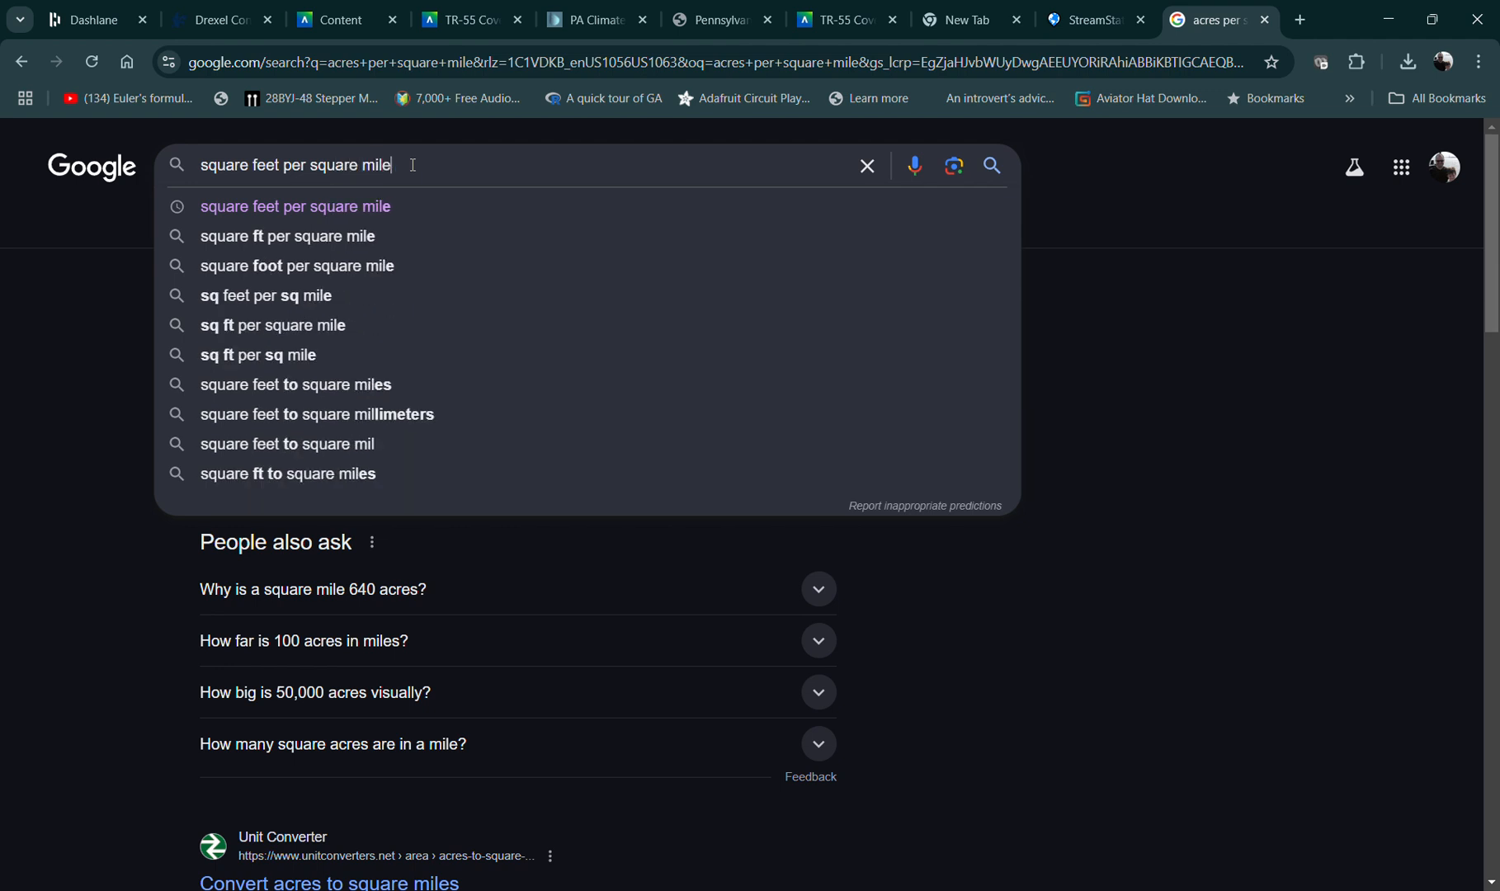
key(Return)
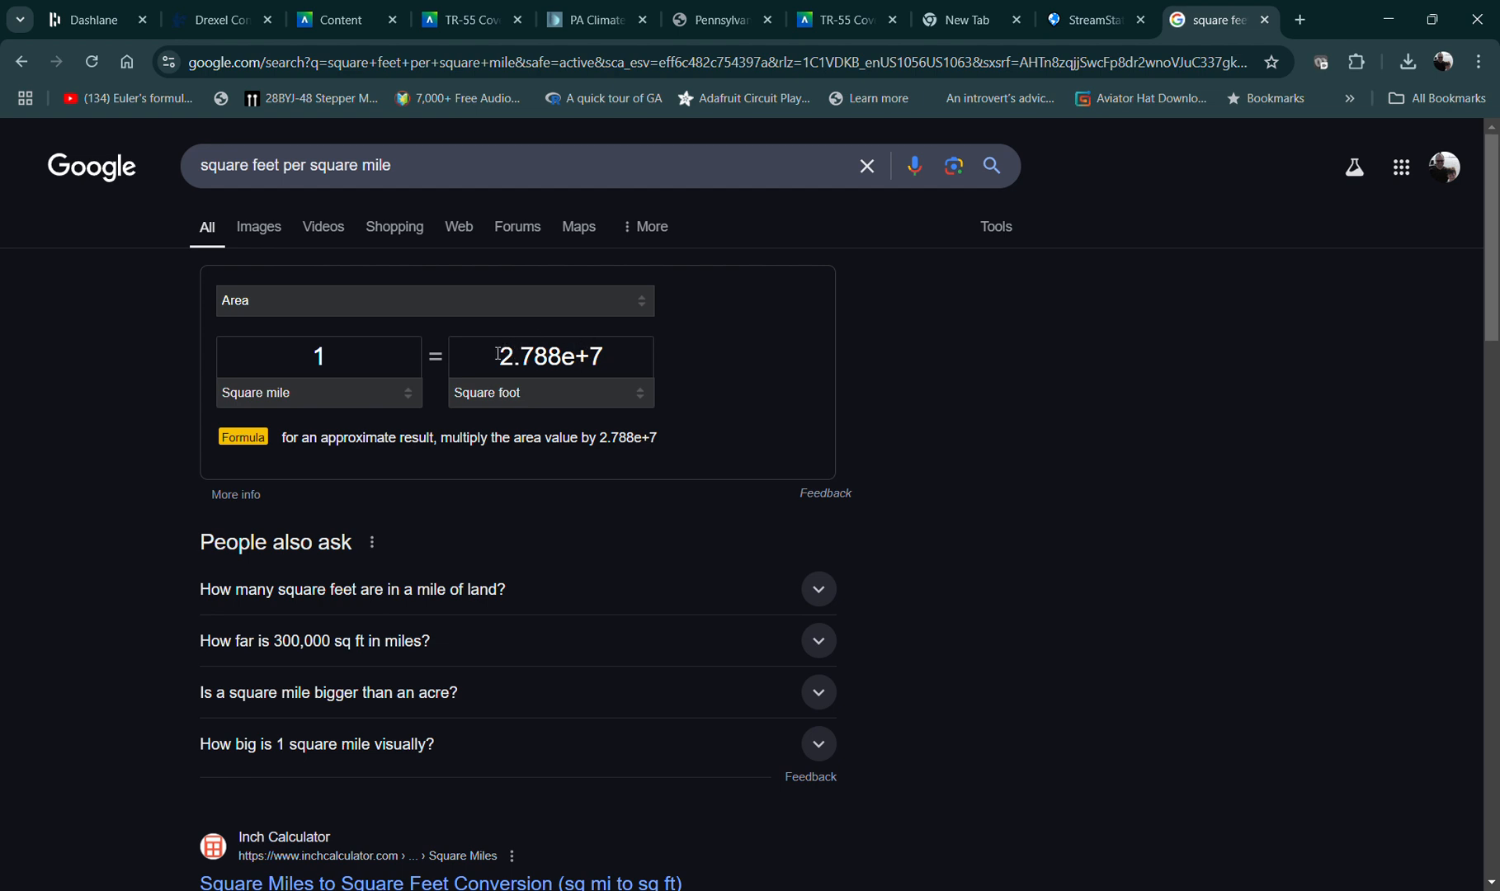
drag(501, 355, 601, 350)
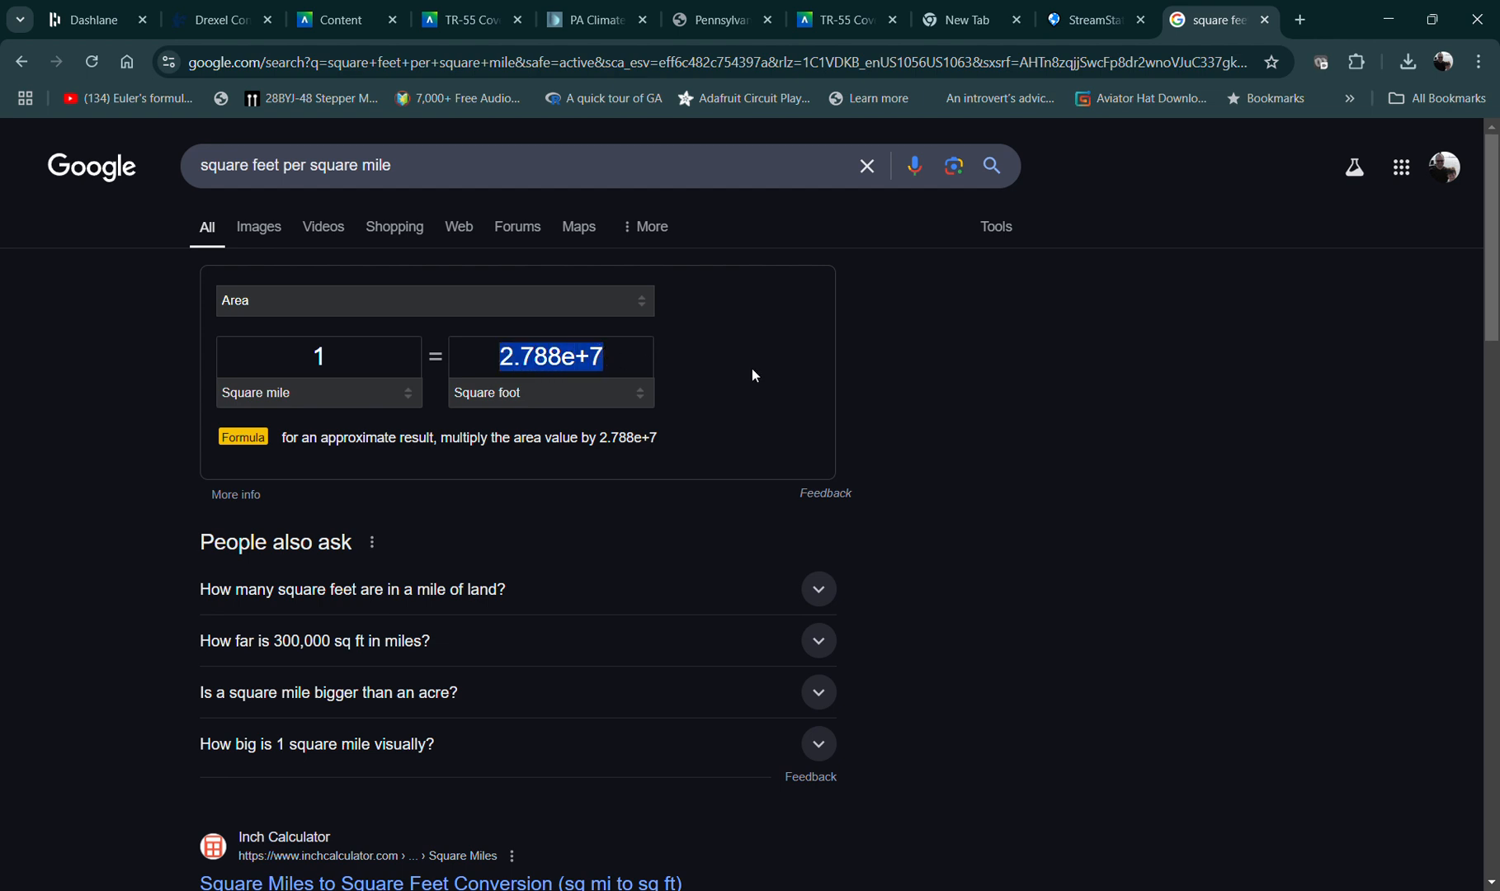
key(ctrl+c)
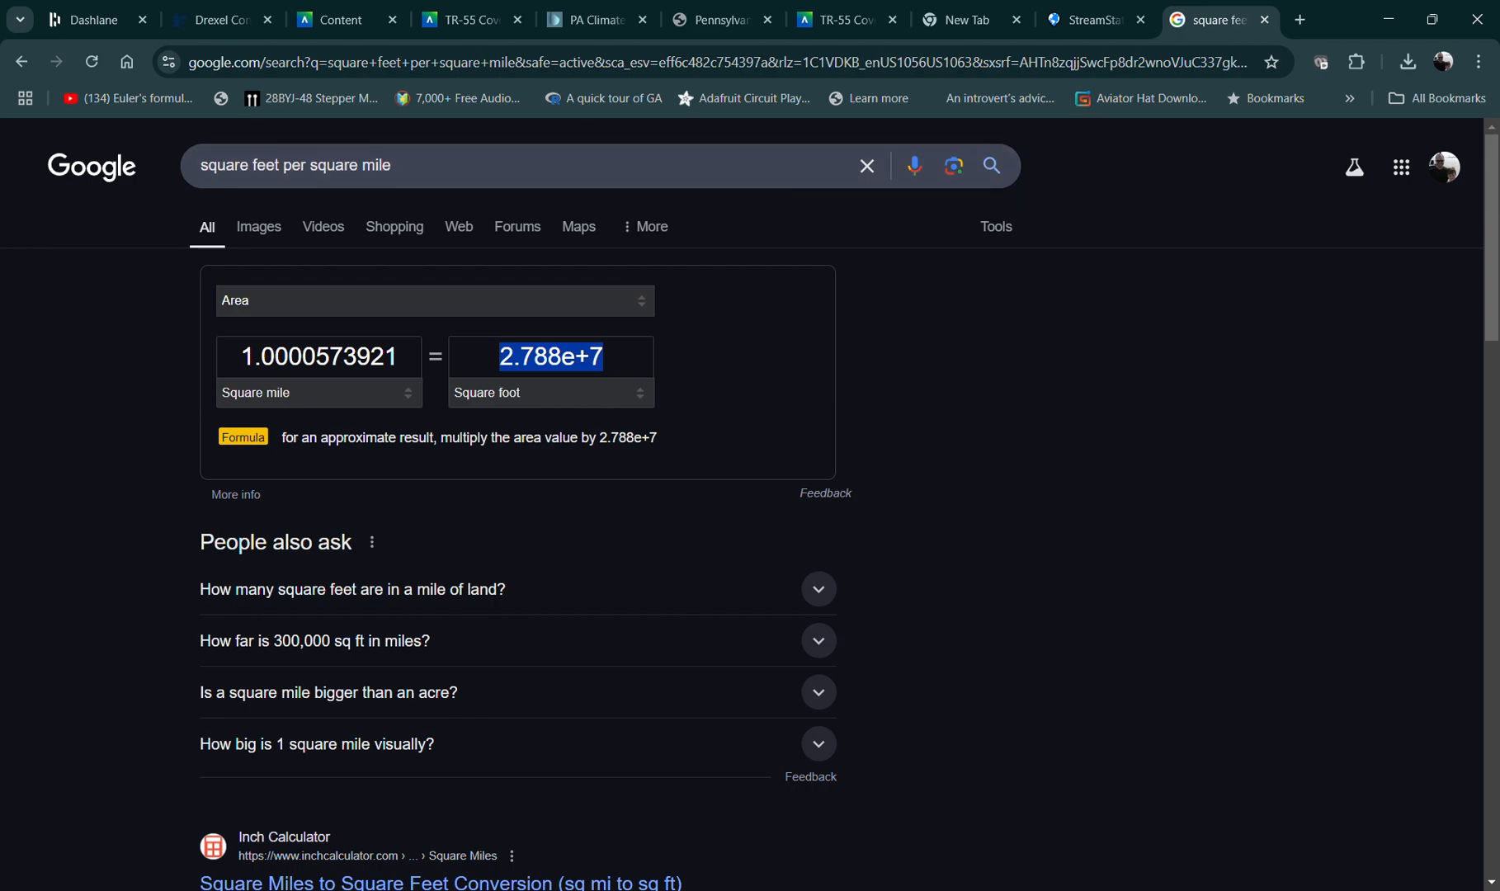
Switch back to Excel, insert a new row above the Drainage Area row, and move the Square Feet label to J1
key(alt+Tab)
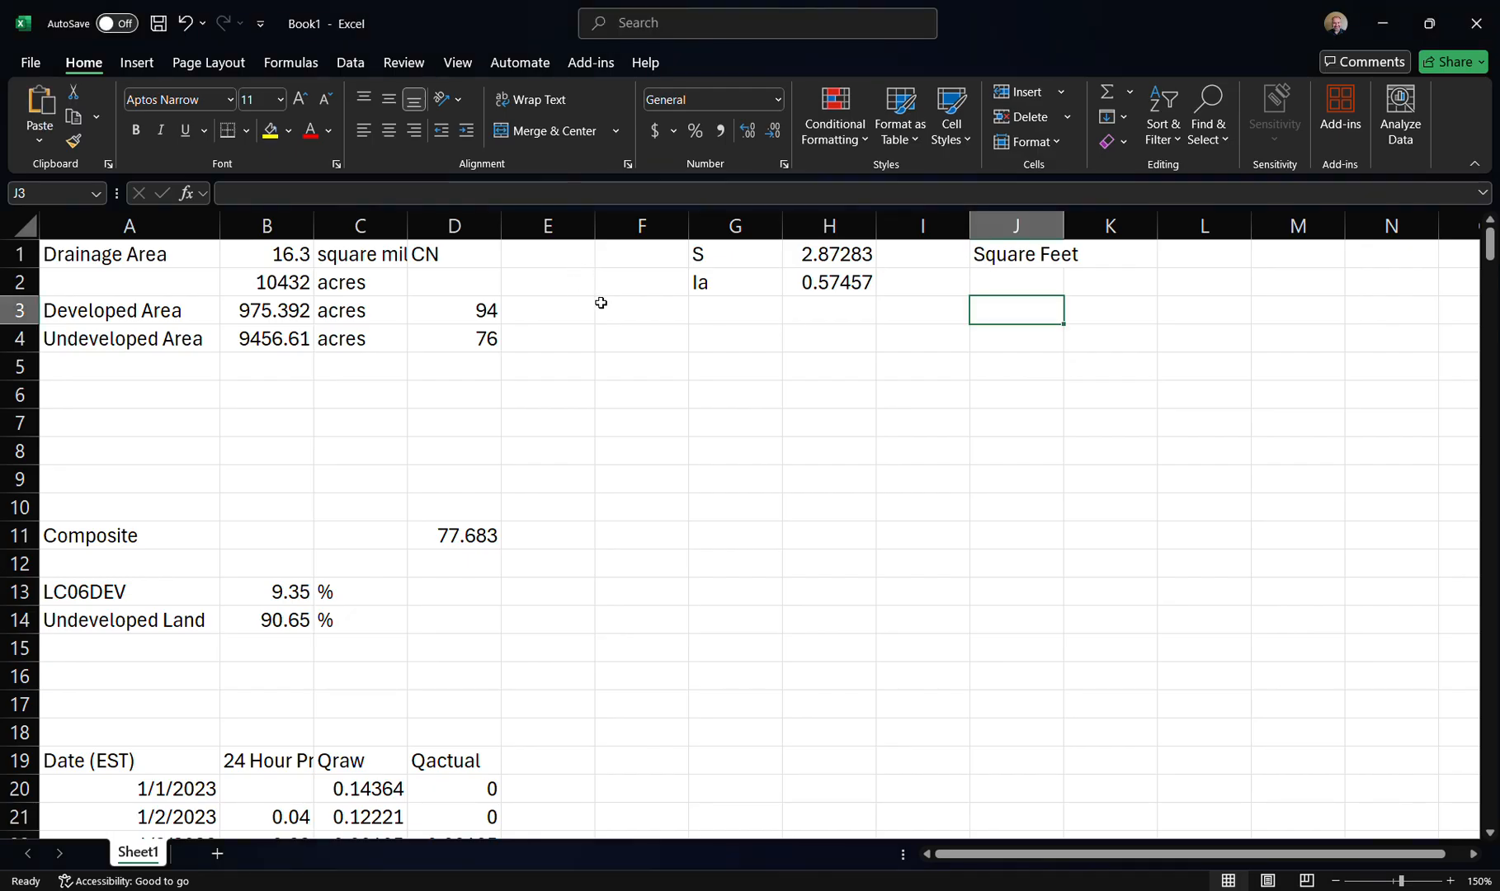
click(152, 253)
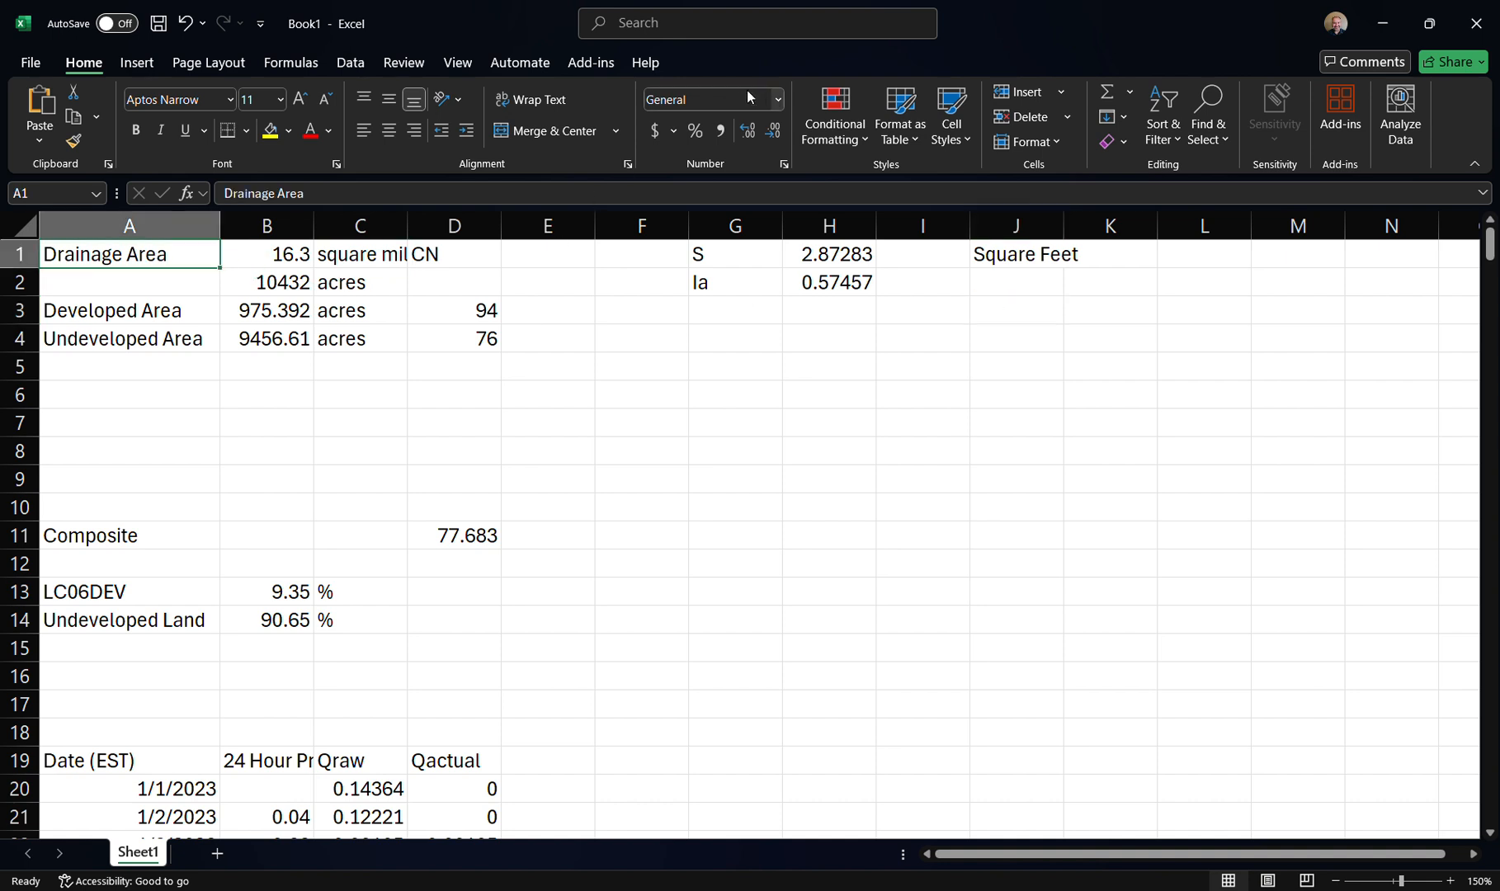
click(1060, 93)
click(1081, 150)
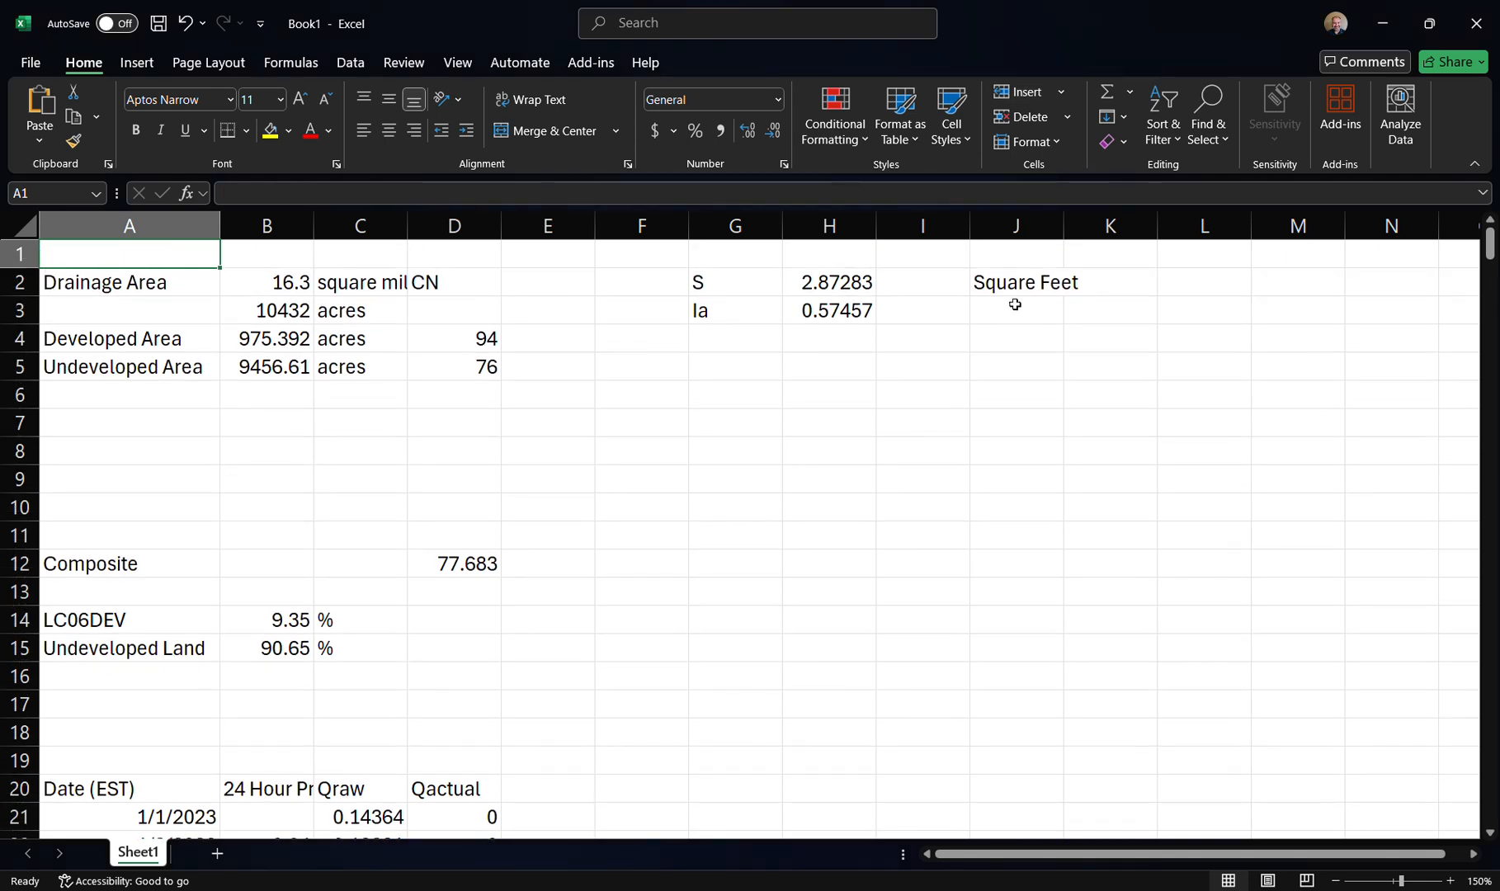
click(1025, 280)
drag(1029, 271, 1030, 242)
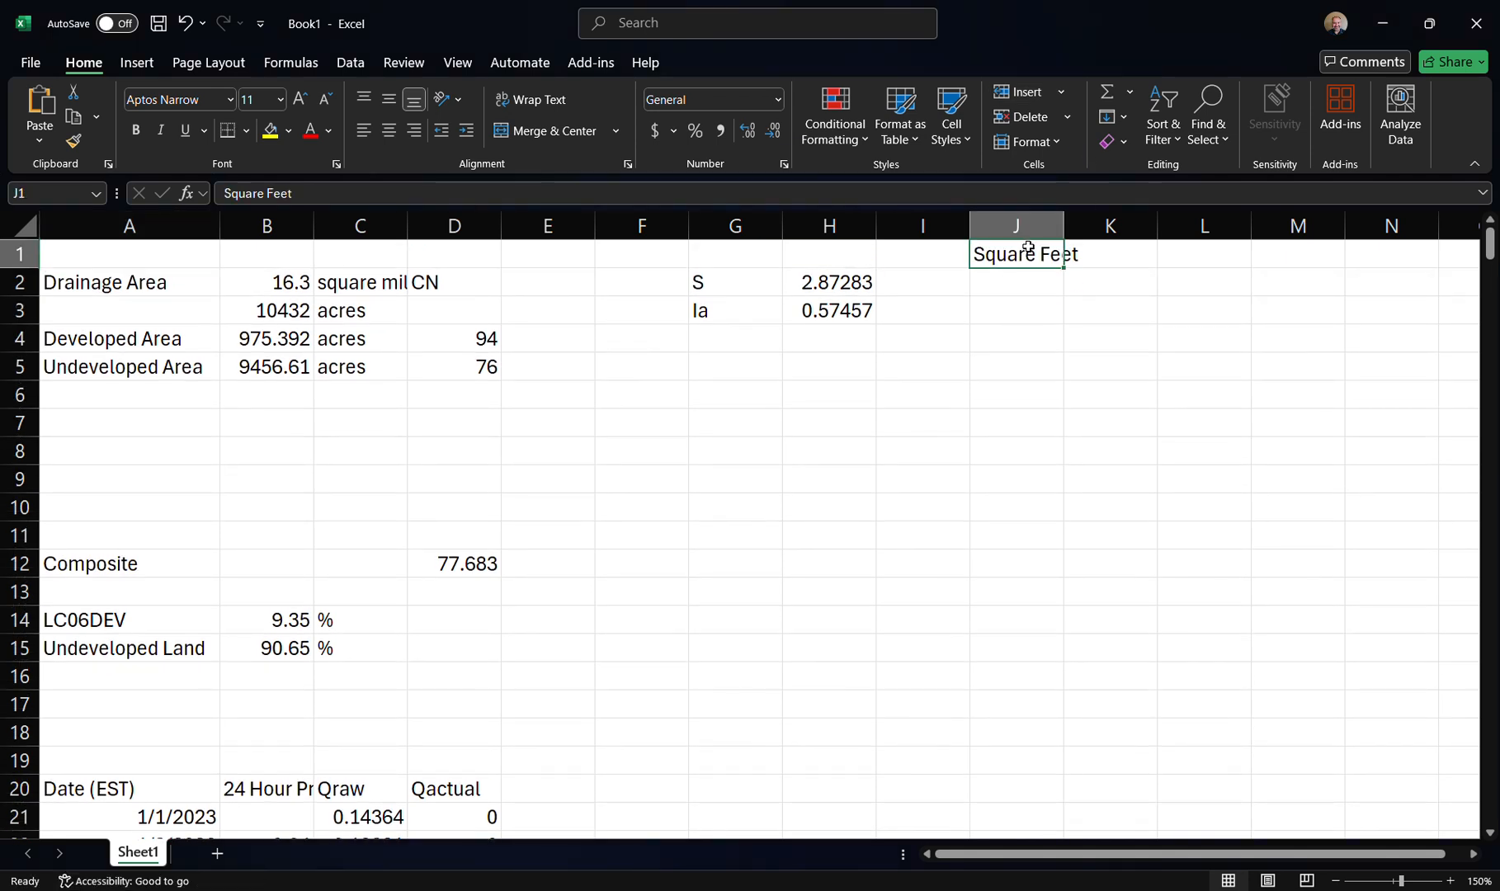
Enter the formula =B2*2.788e+7 in J2 to convert the drainage area from square miles to square feet
click(1010, 283)
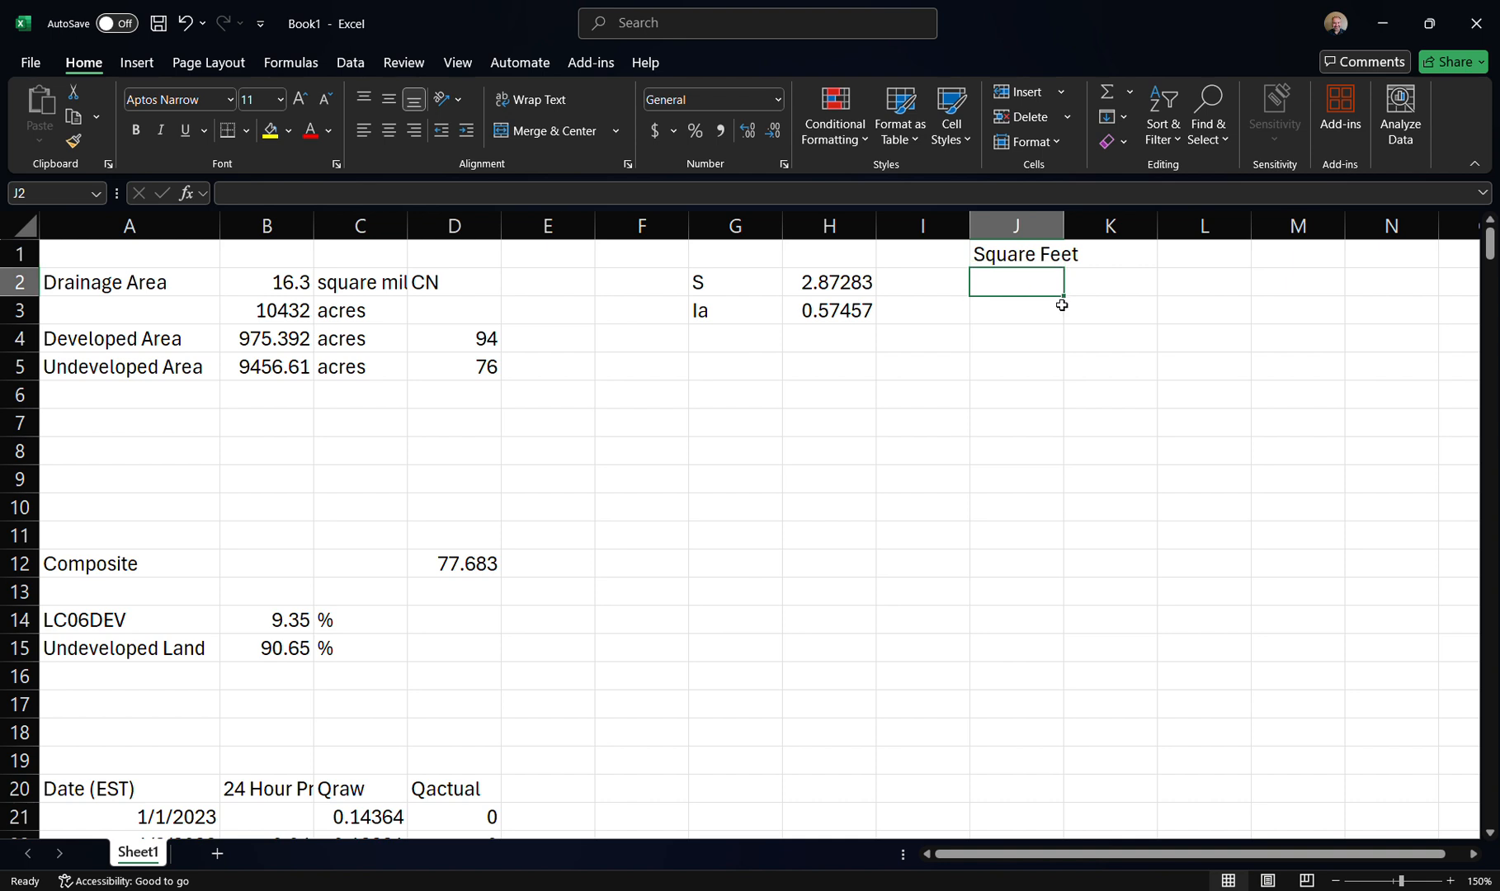
text(=)
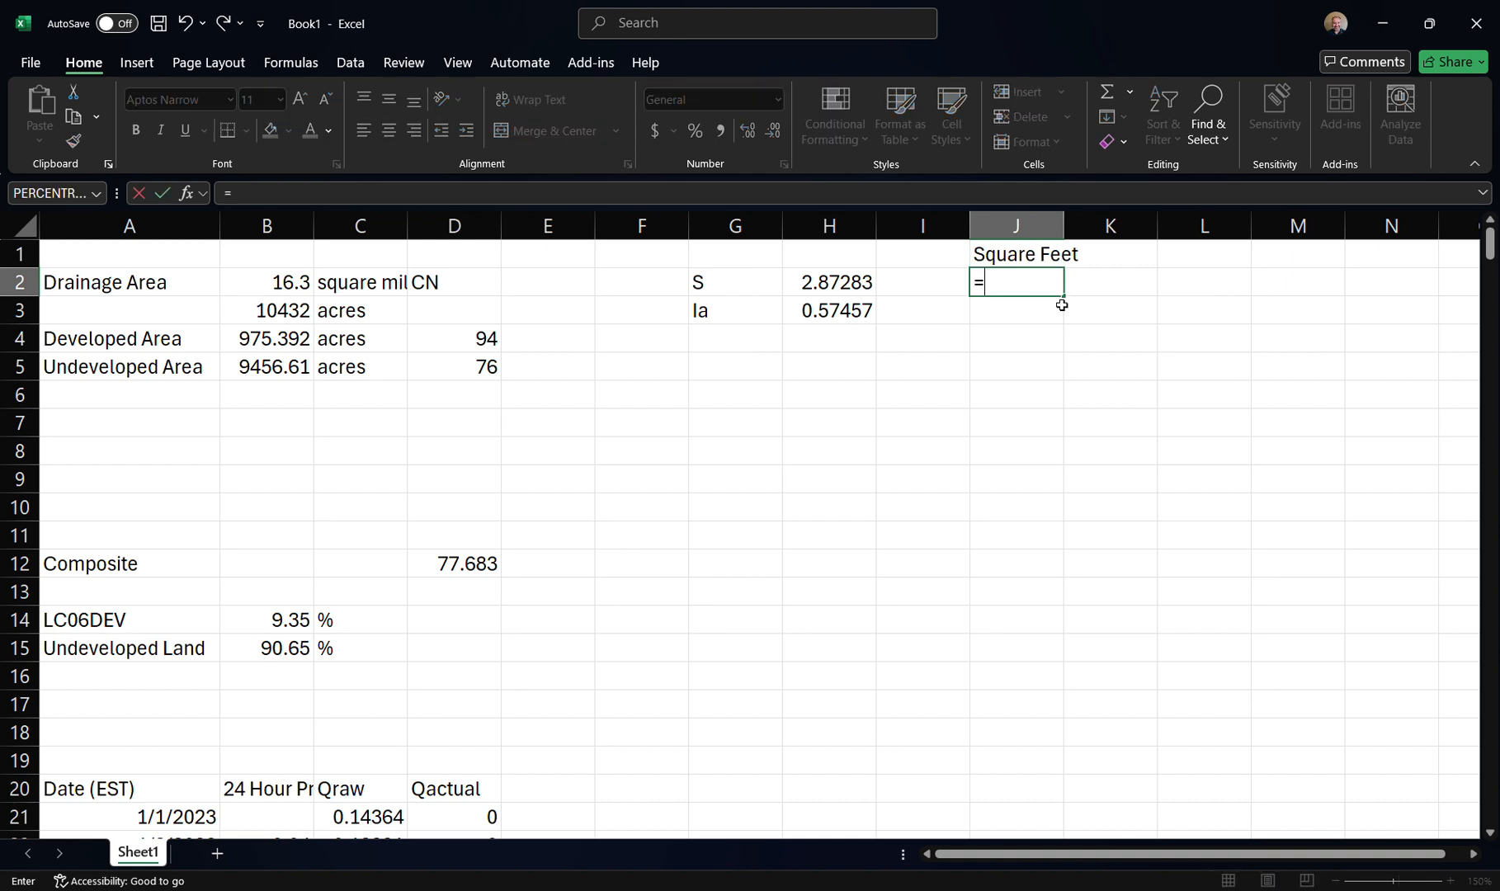
key(Left)
key(Left)
key(Left)
key(Left)
key(Left)
key(Left)
key(Left)
key(Left)
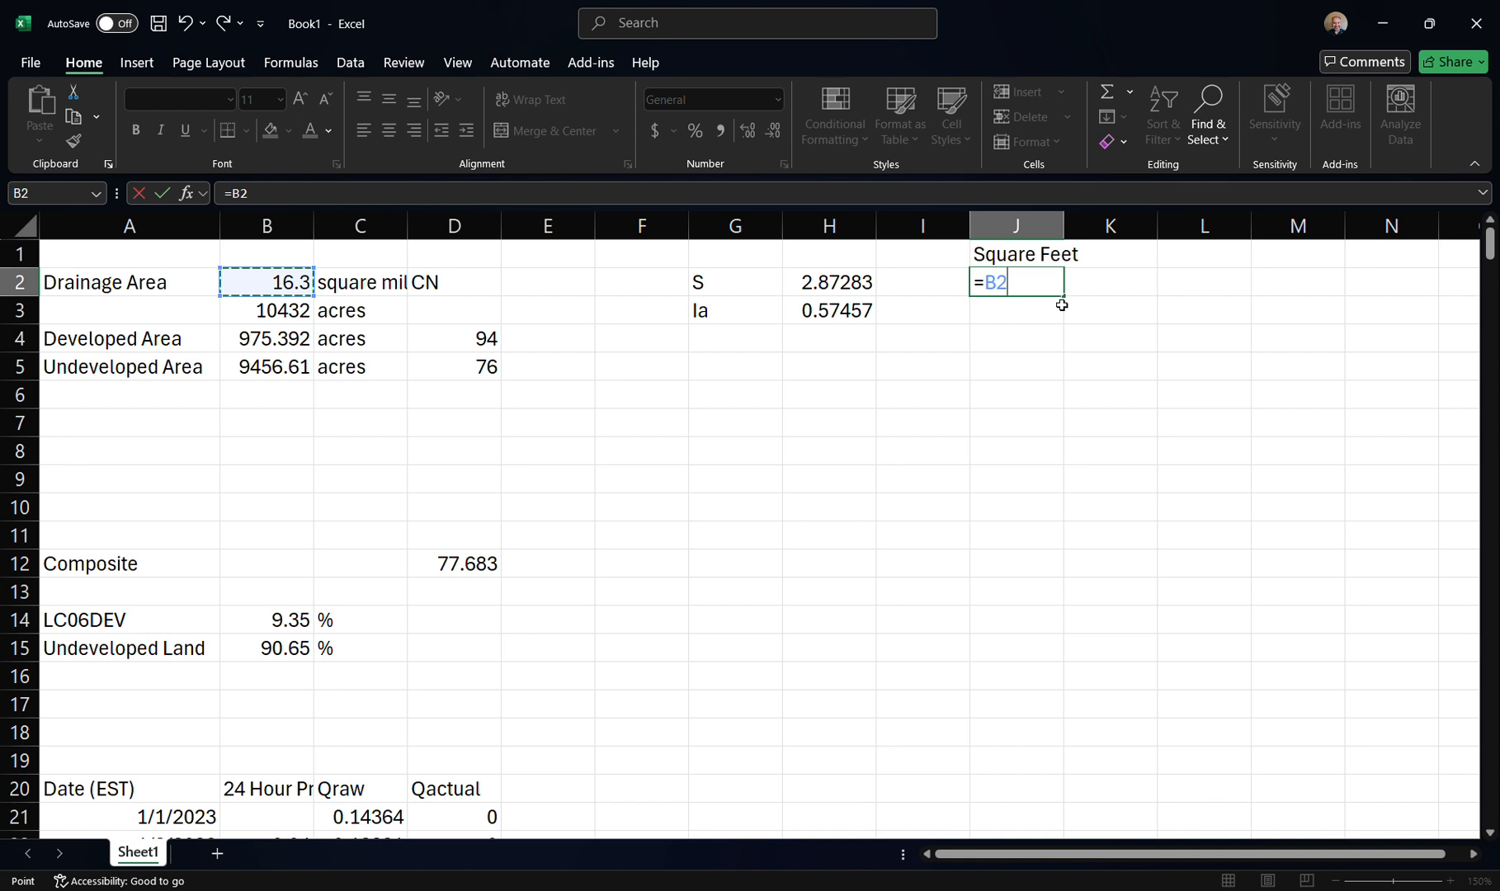
text(*)
click(1005, 817)
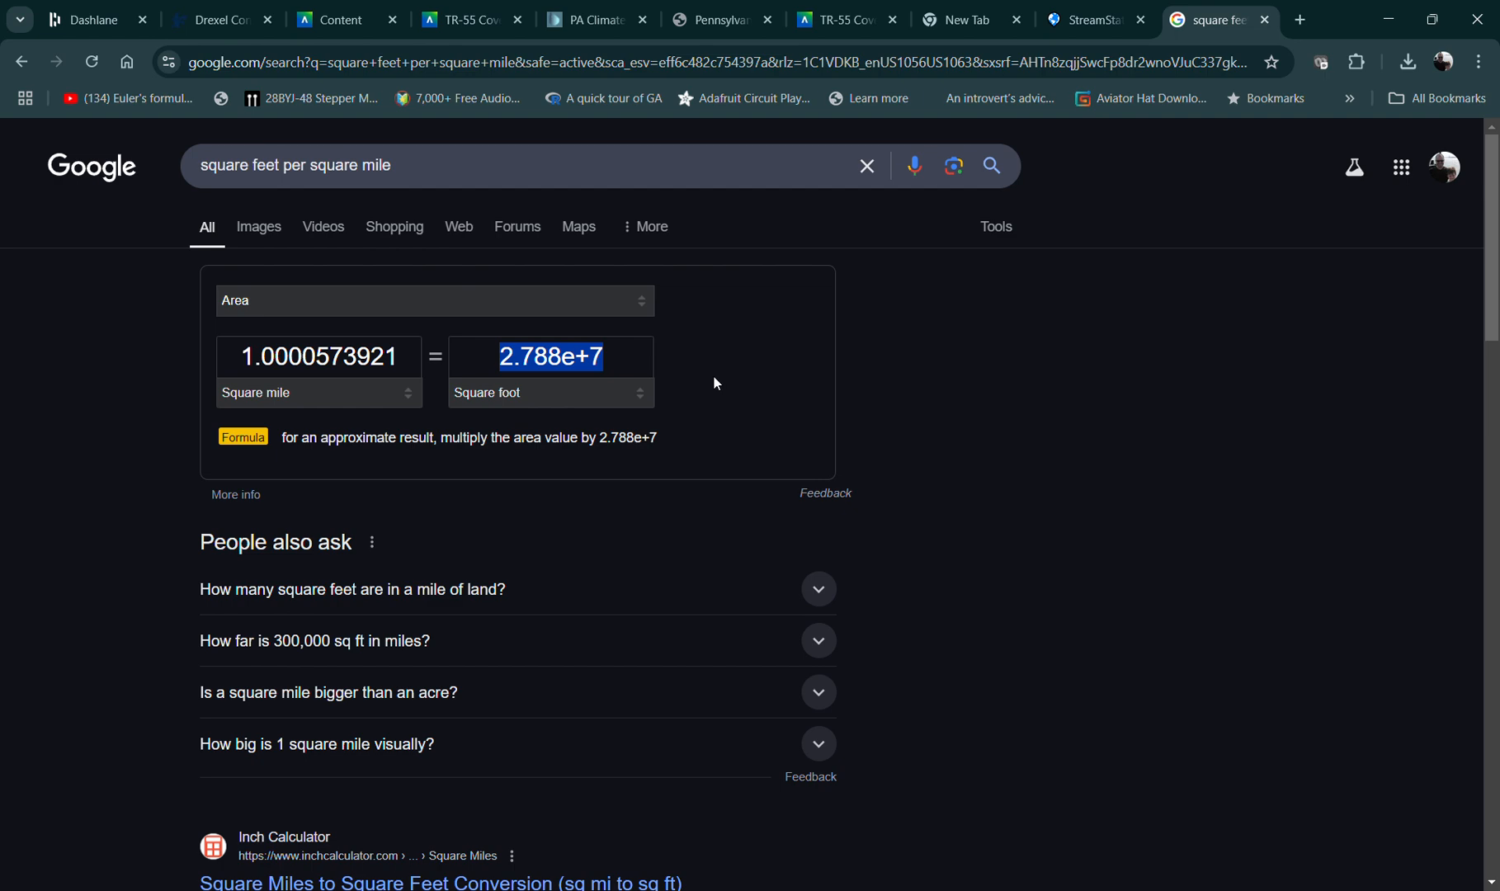
click(927, 817)
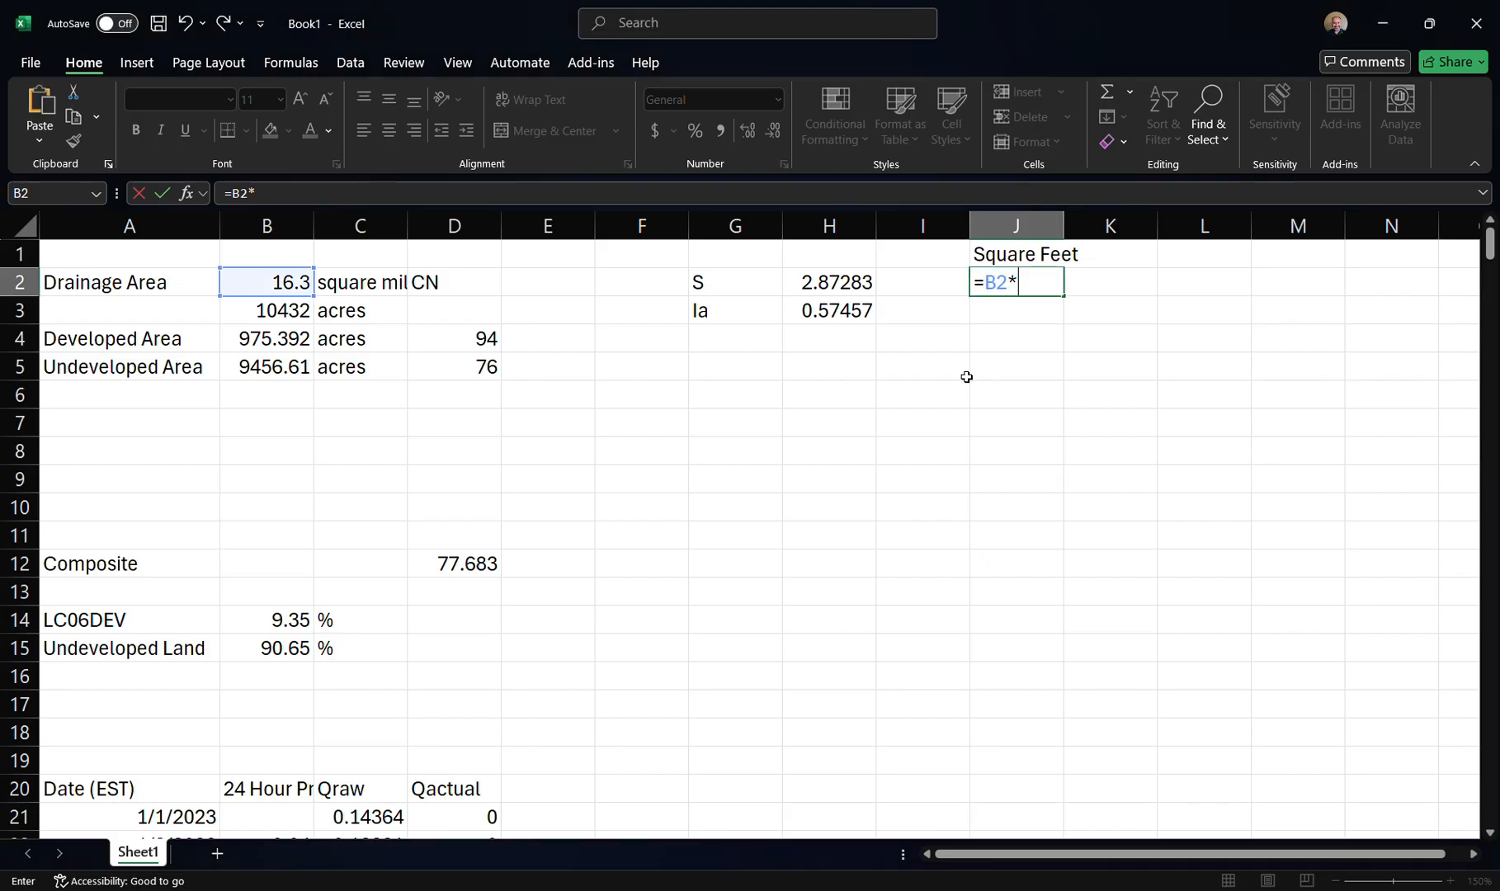
text(2.788e+7)
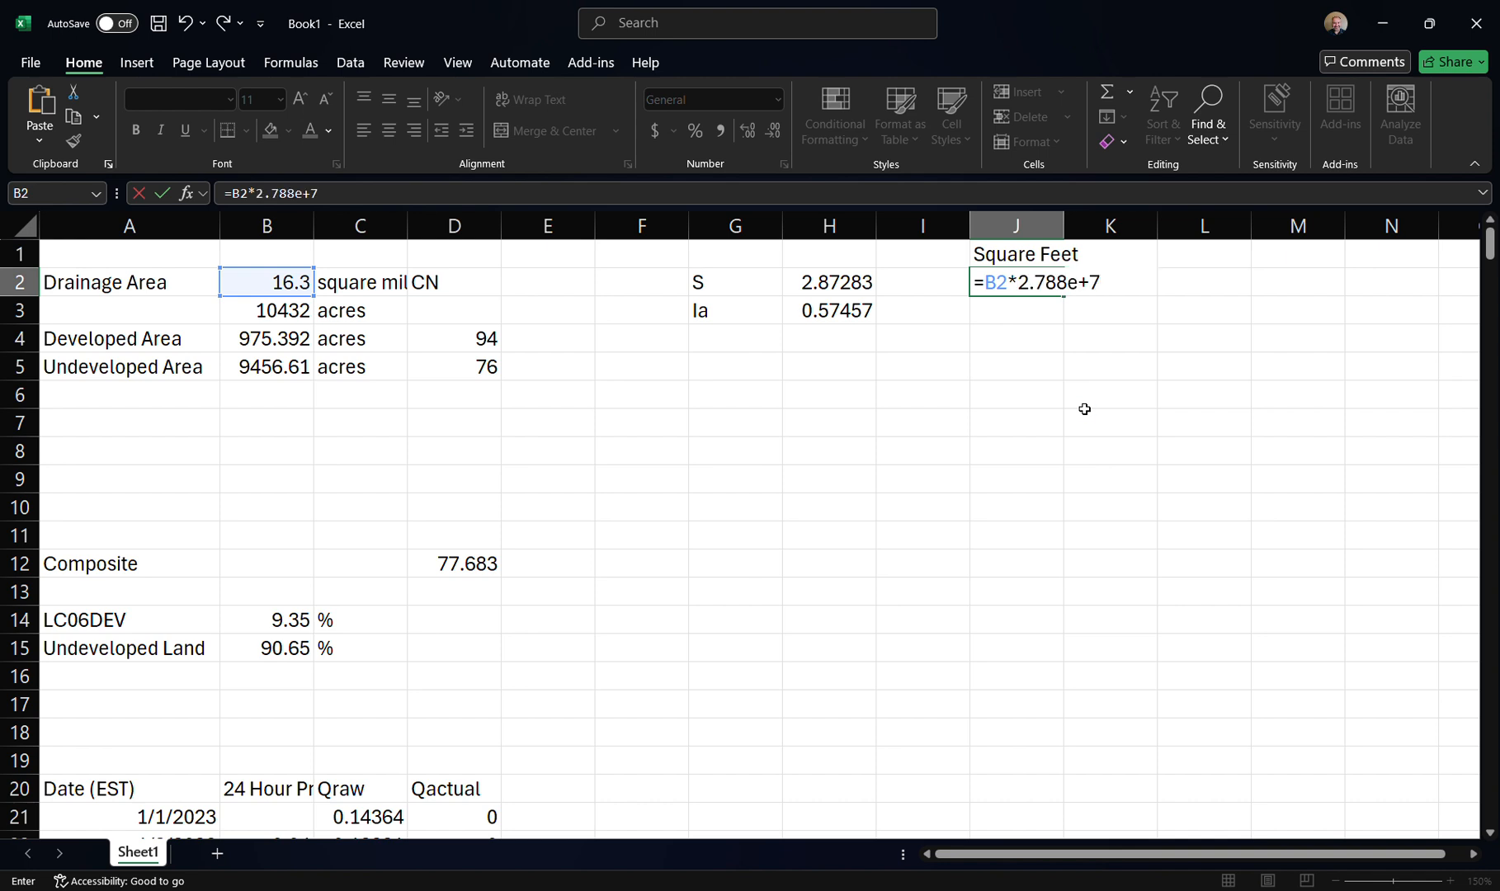
key(Return)
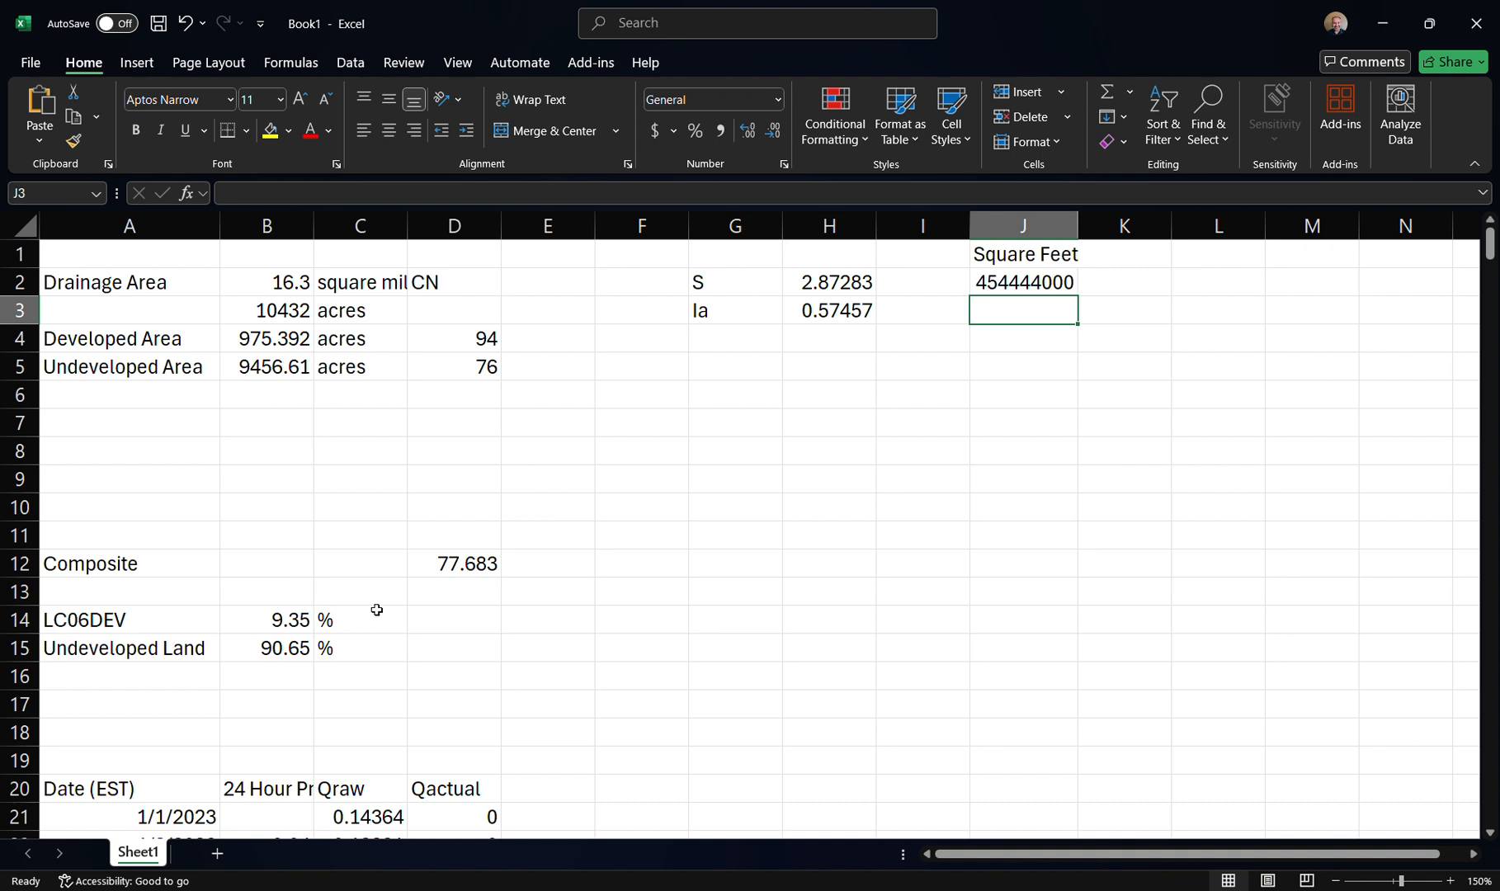
Select the empty header cell E20 beside Qactual in the daily runoff table
click(997, 338)
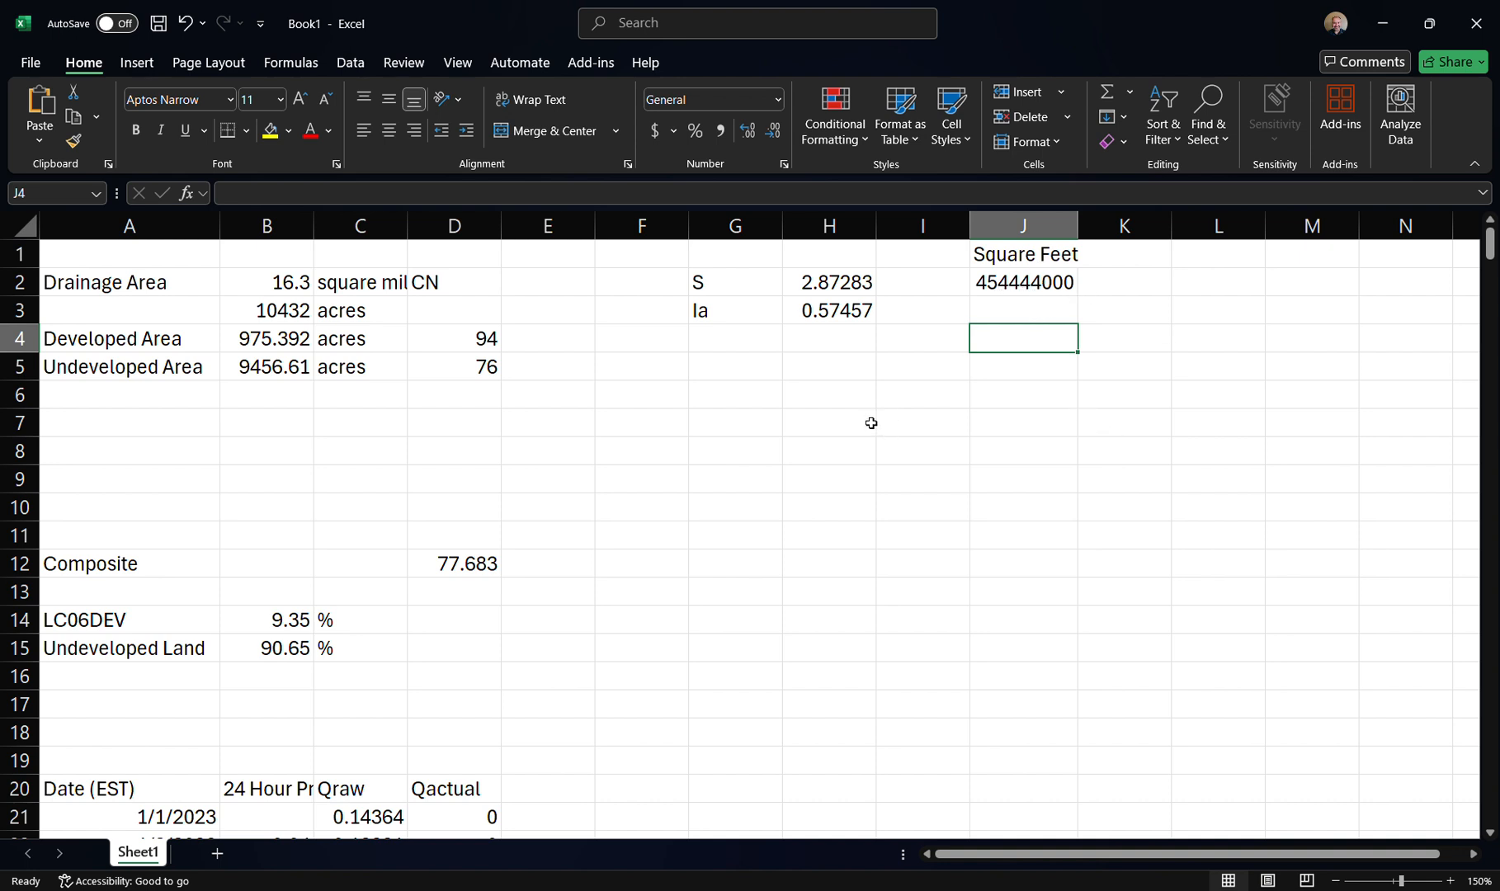
scroll(870, 421, down, 3)
scroll(871, 419, up, 2)
scroll(872, 419, up, 1)
scroll(872, 419, down, 2)
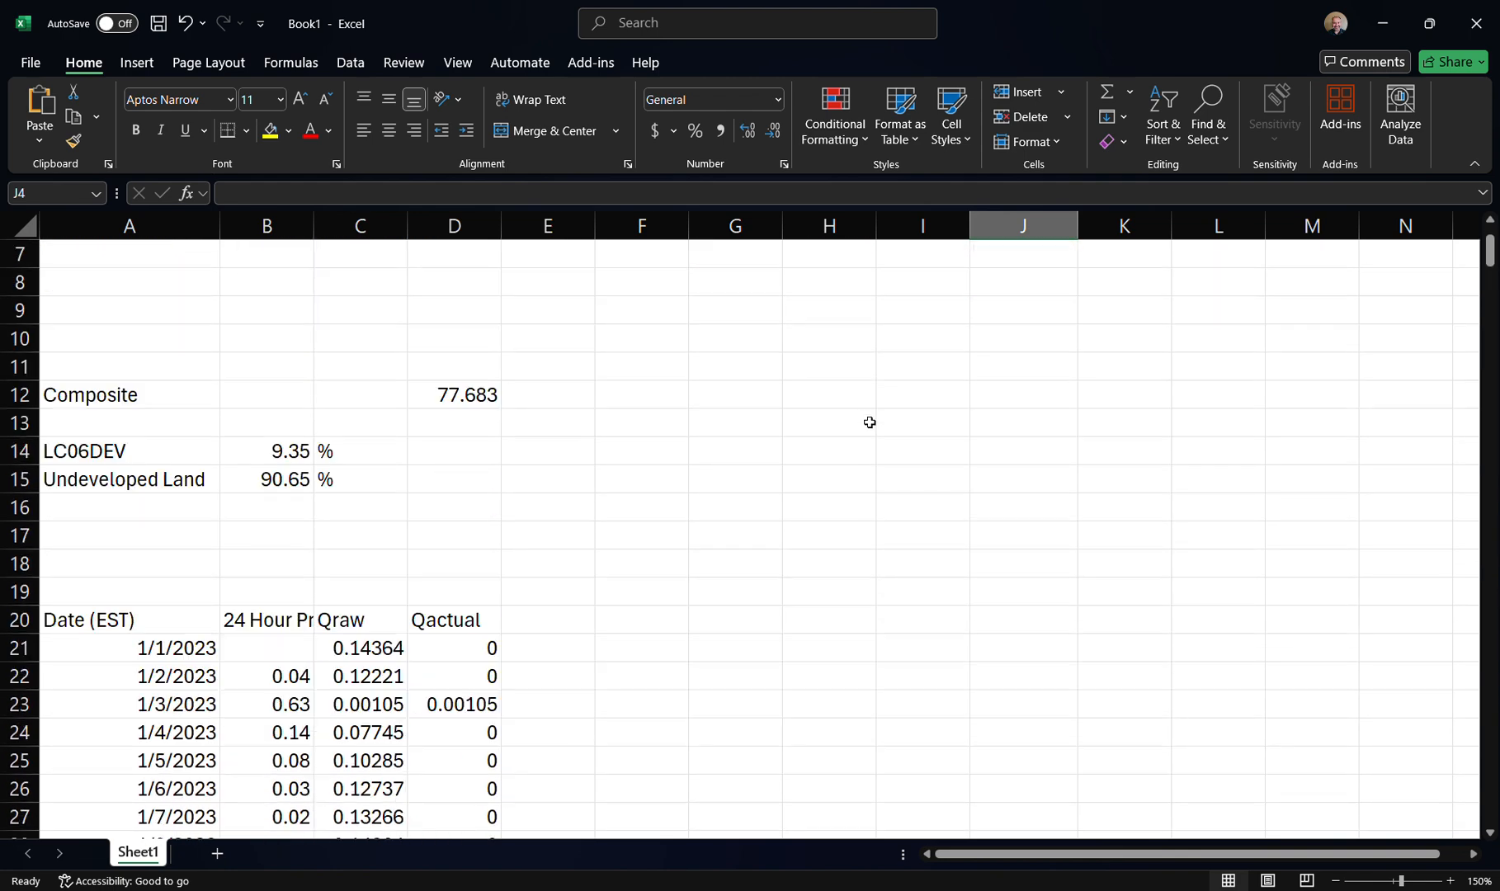
click(557, 629)
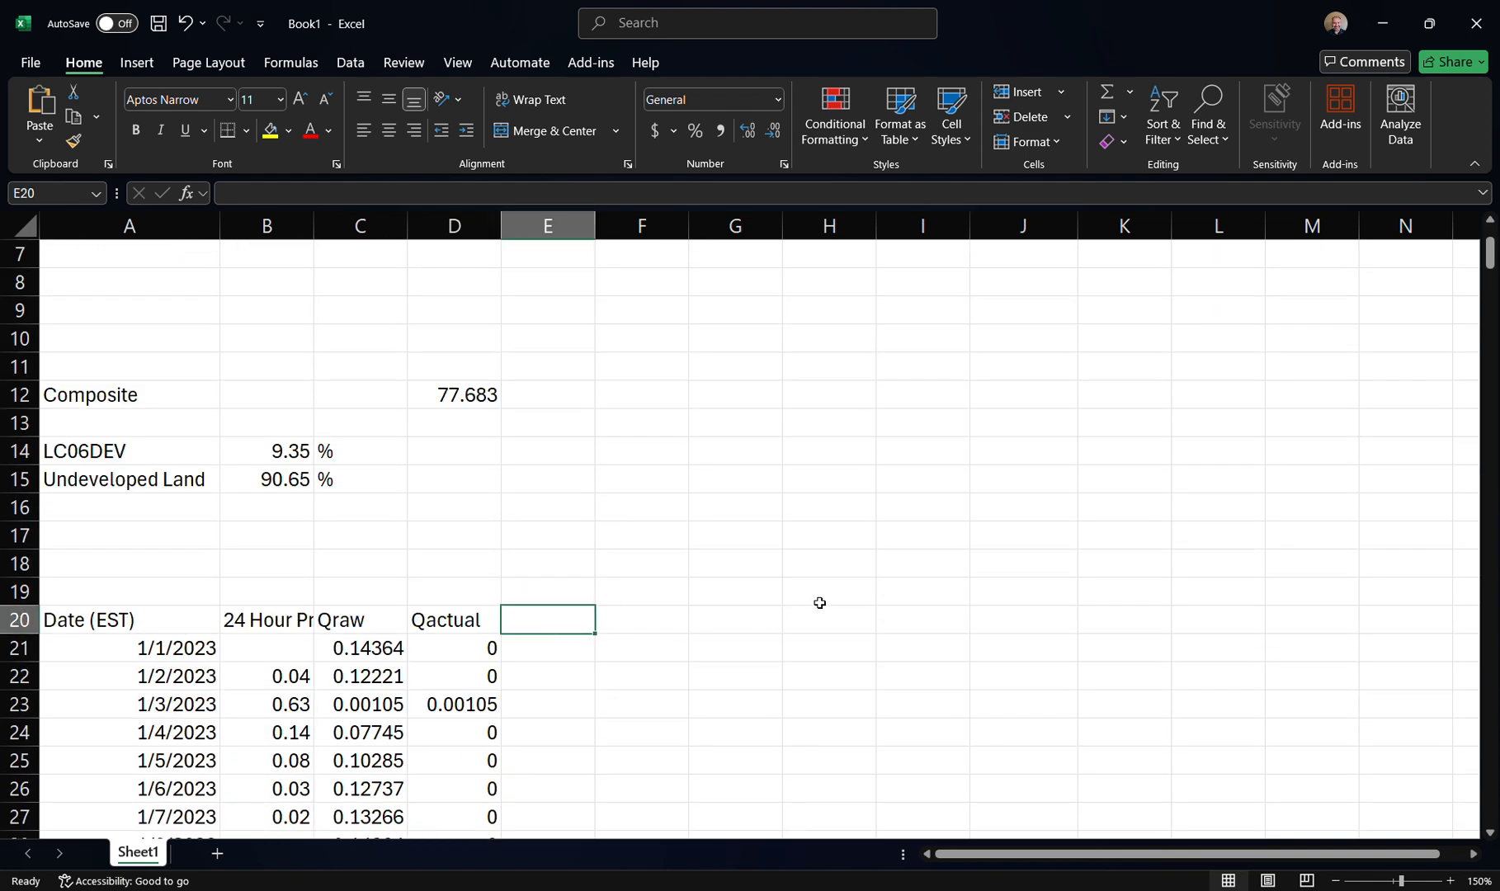
Enter the header Qactual.cfs in E20 and the formula =(D21/12)*$J$2*(1/86400) in E21
text(Qactual.cfs)
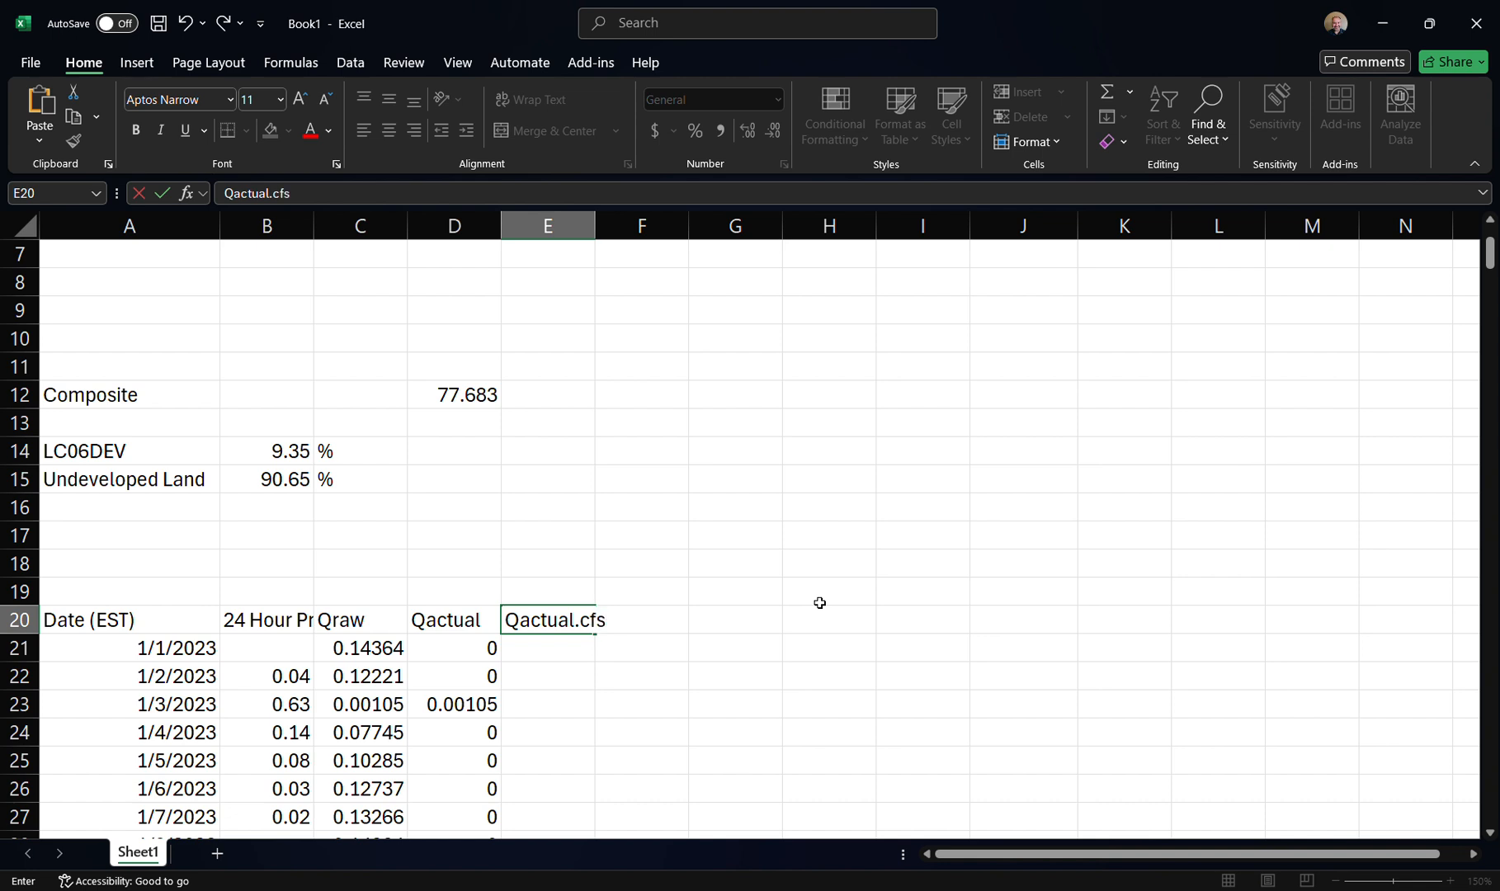
key(Return)
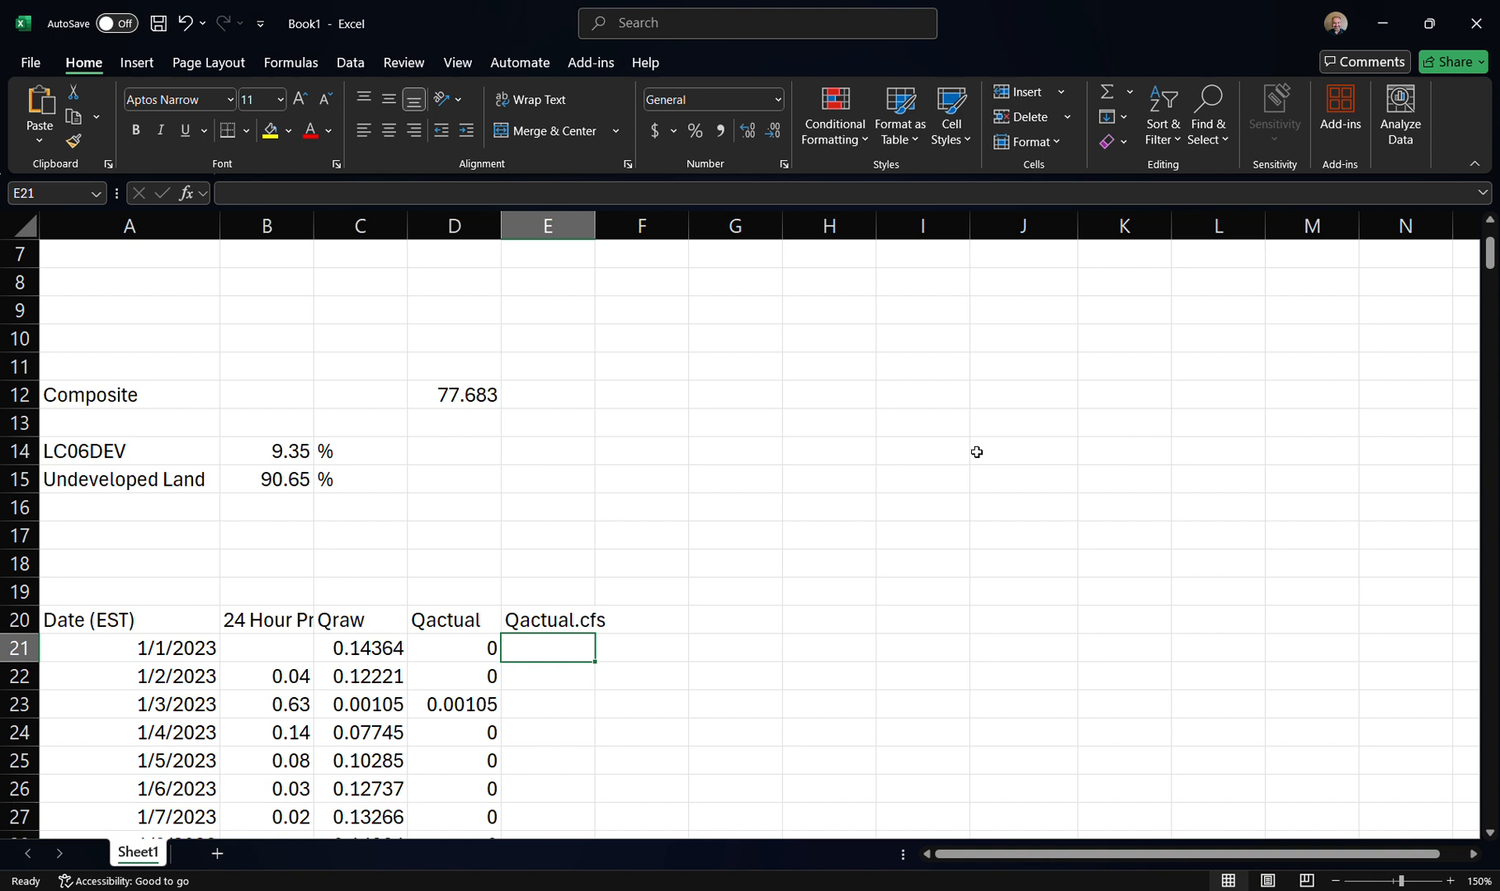
text(=)
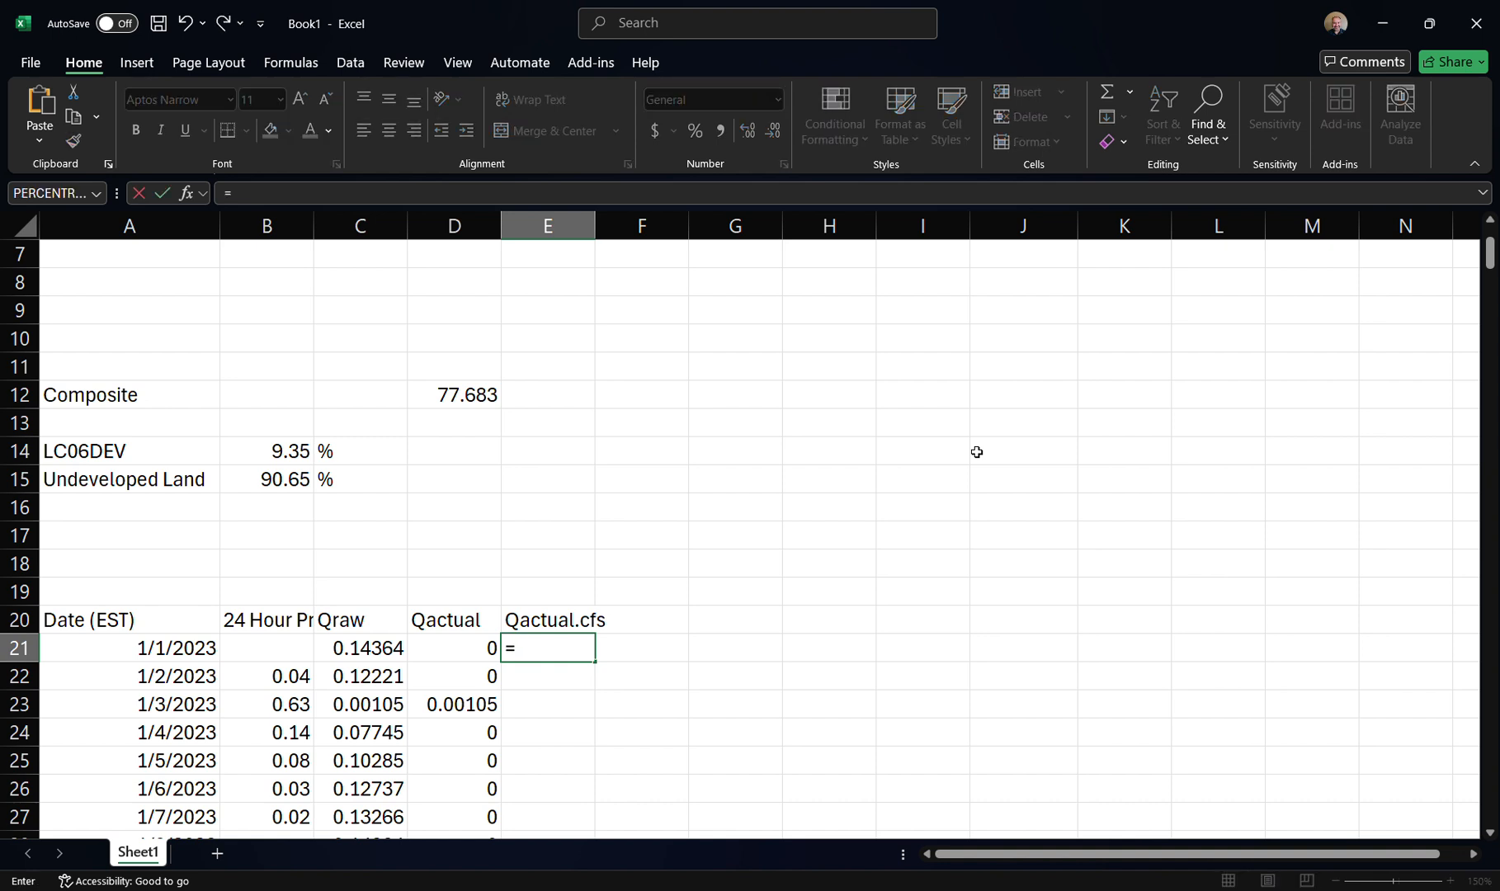
text(()
click(469, 643)
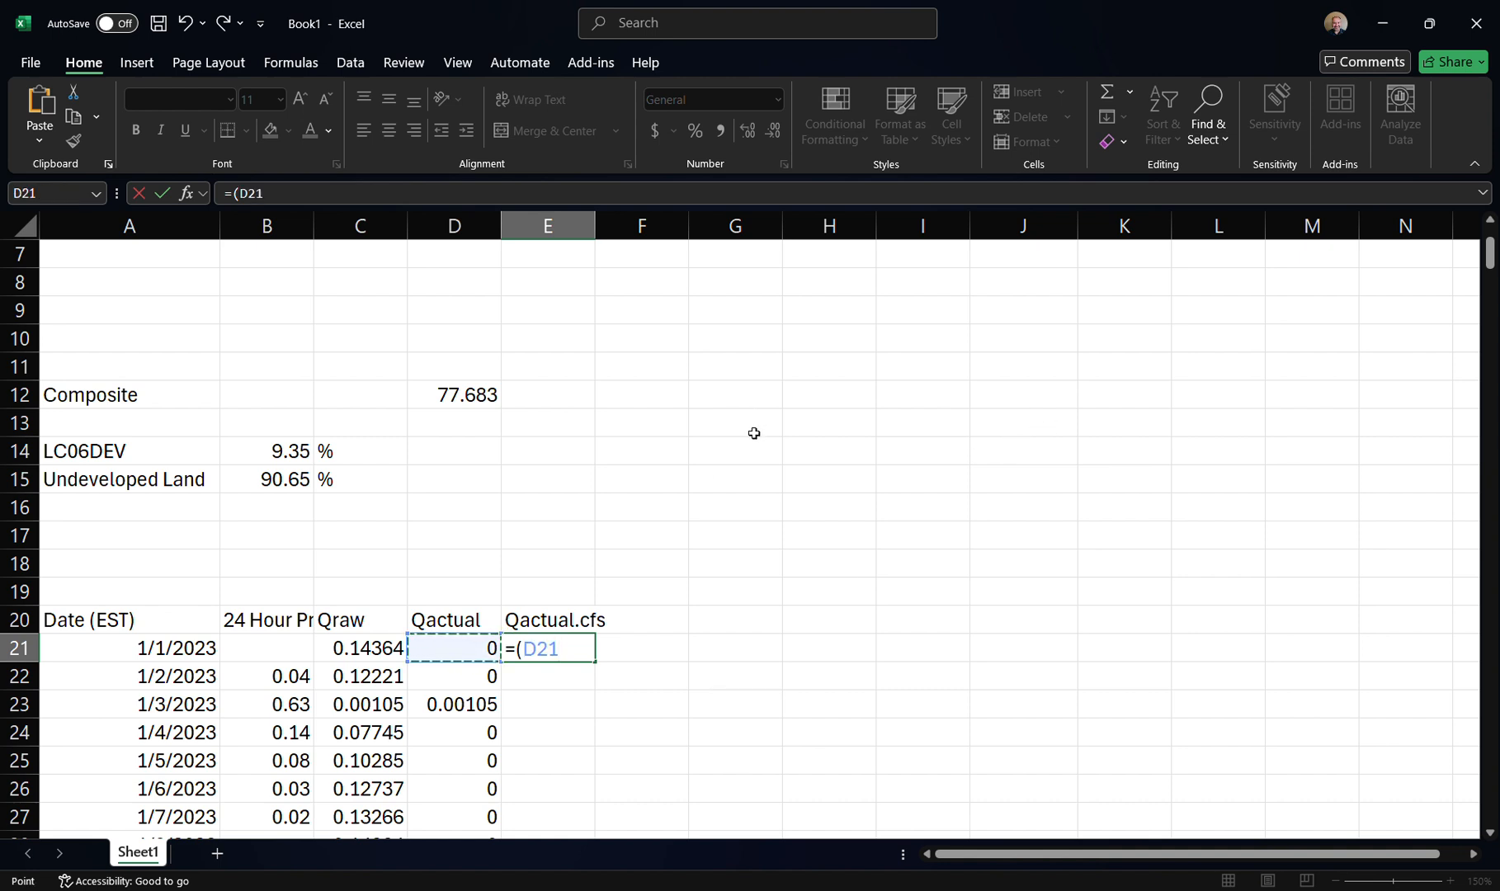
text(/12)
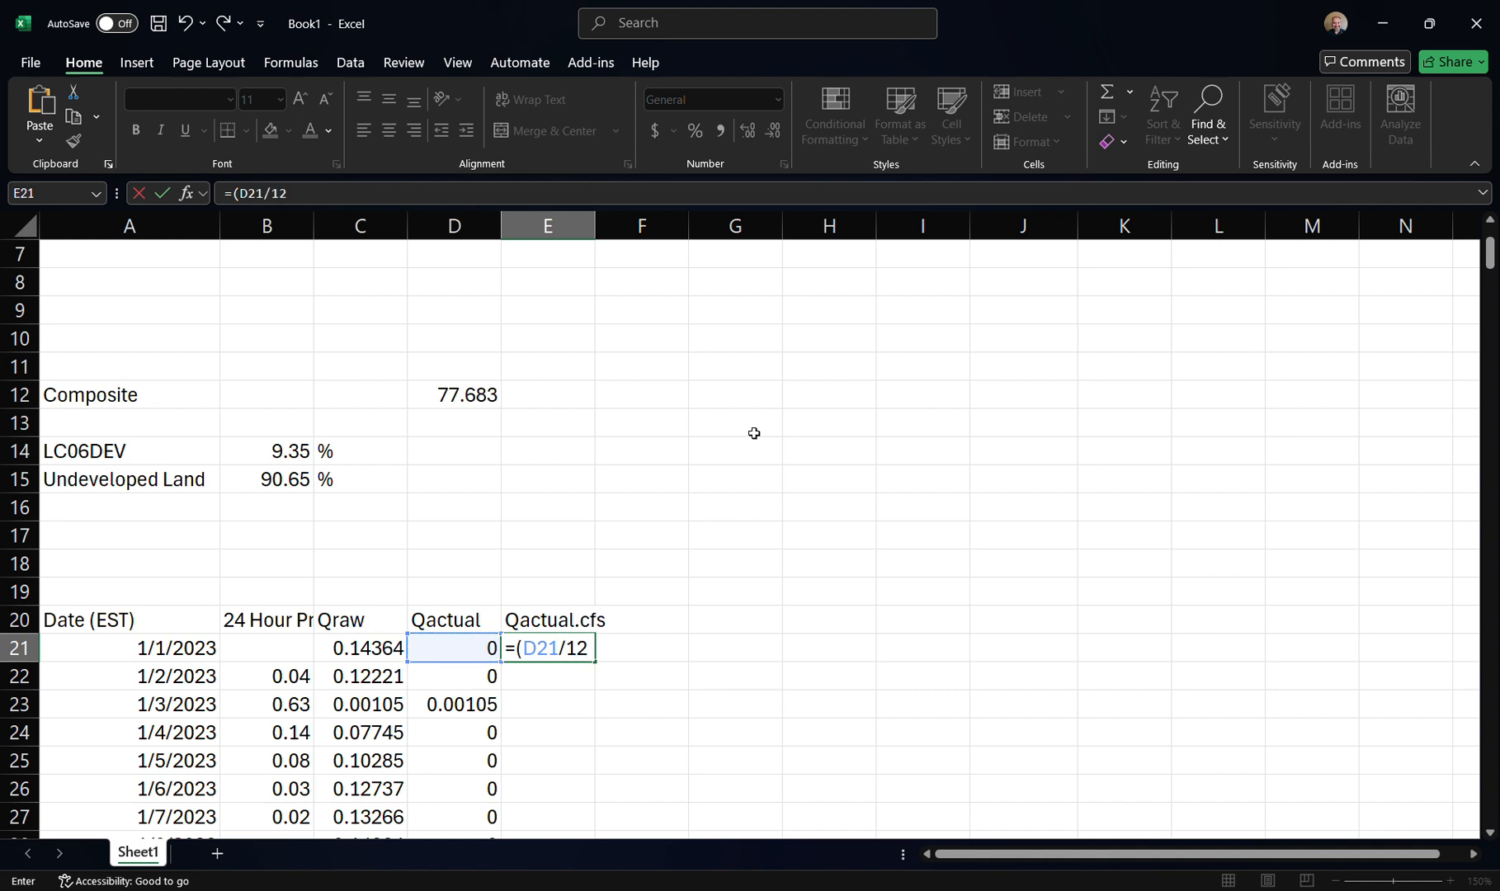
text()*)
scroll(1093, 361, up, 2)
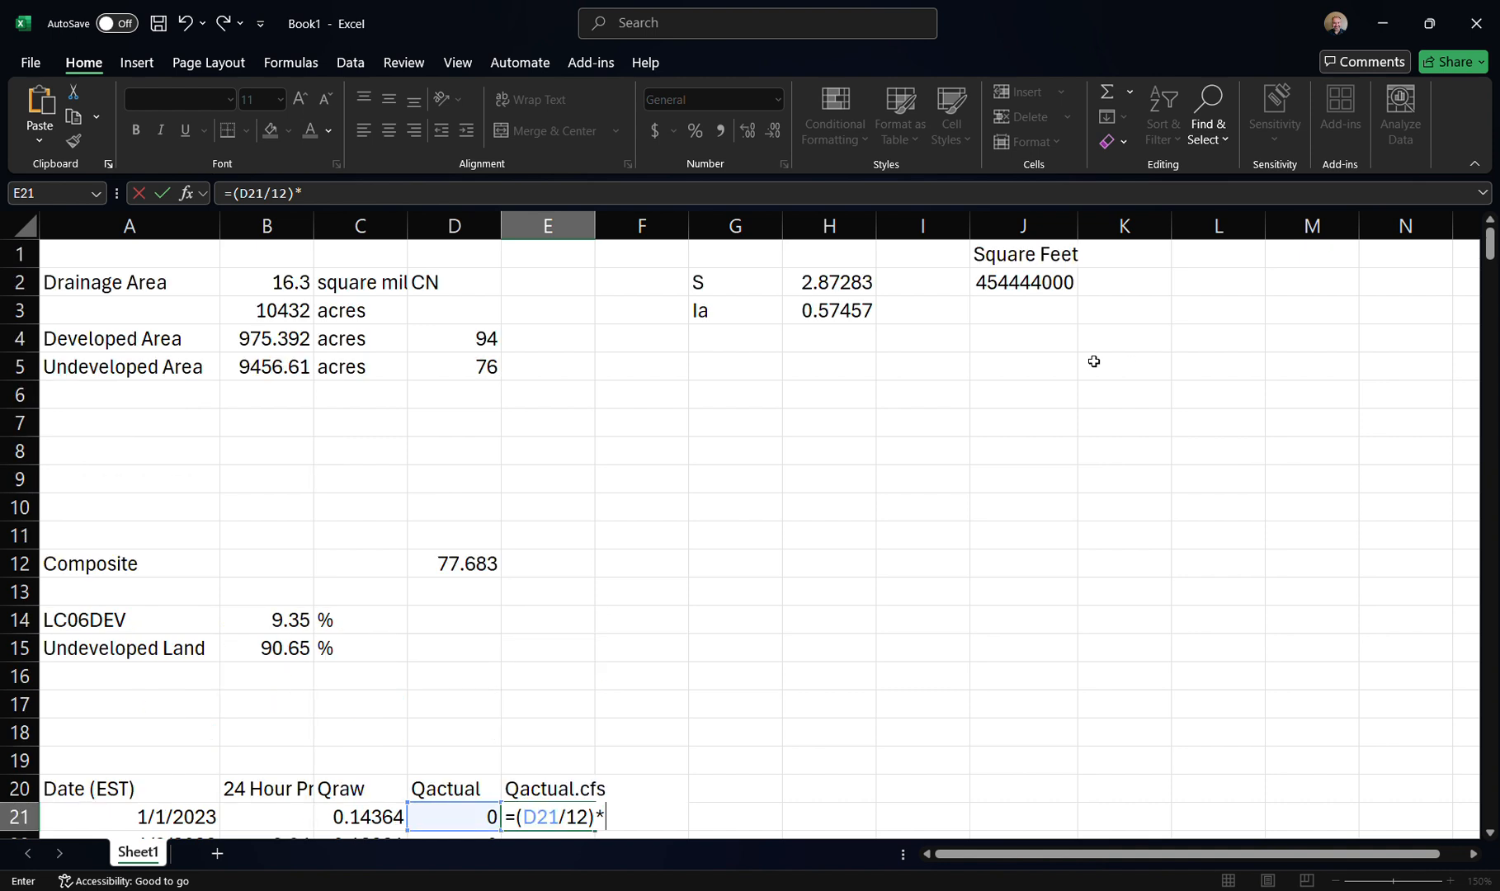
click(1031, 282)
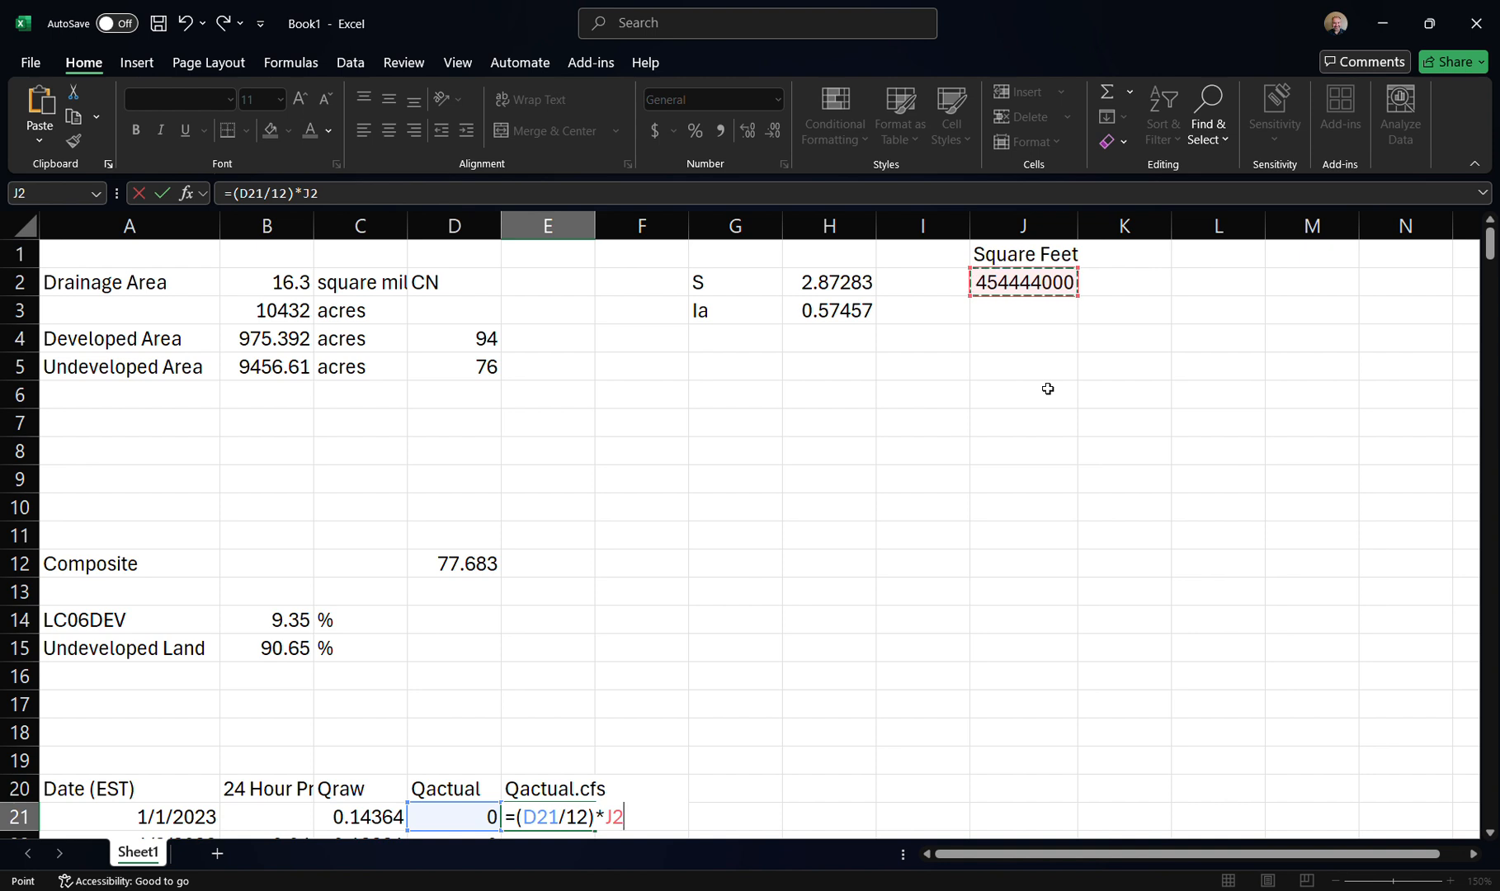
key(F4)
text(*)
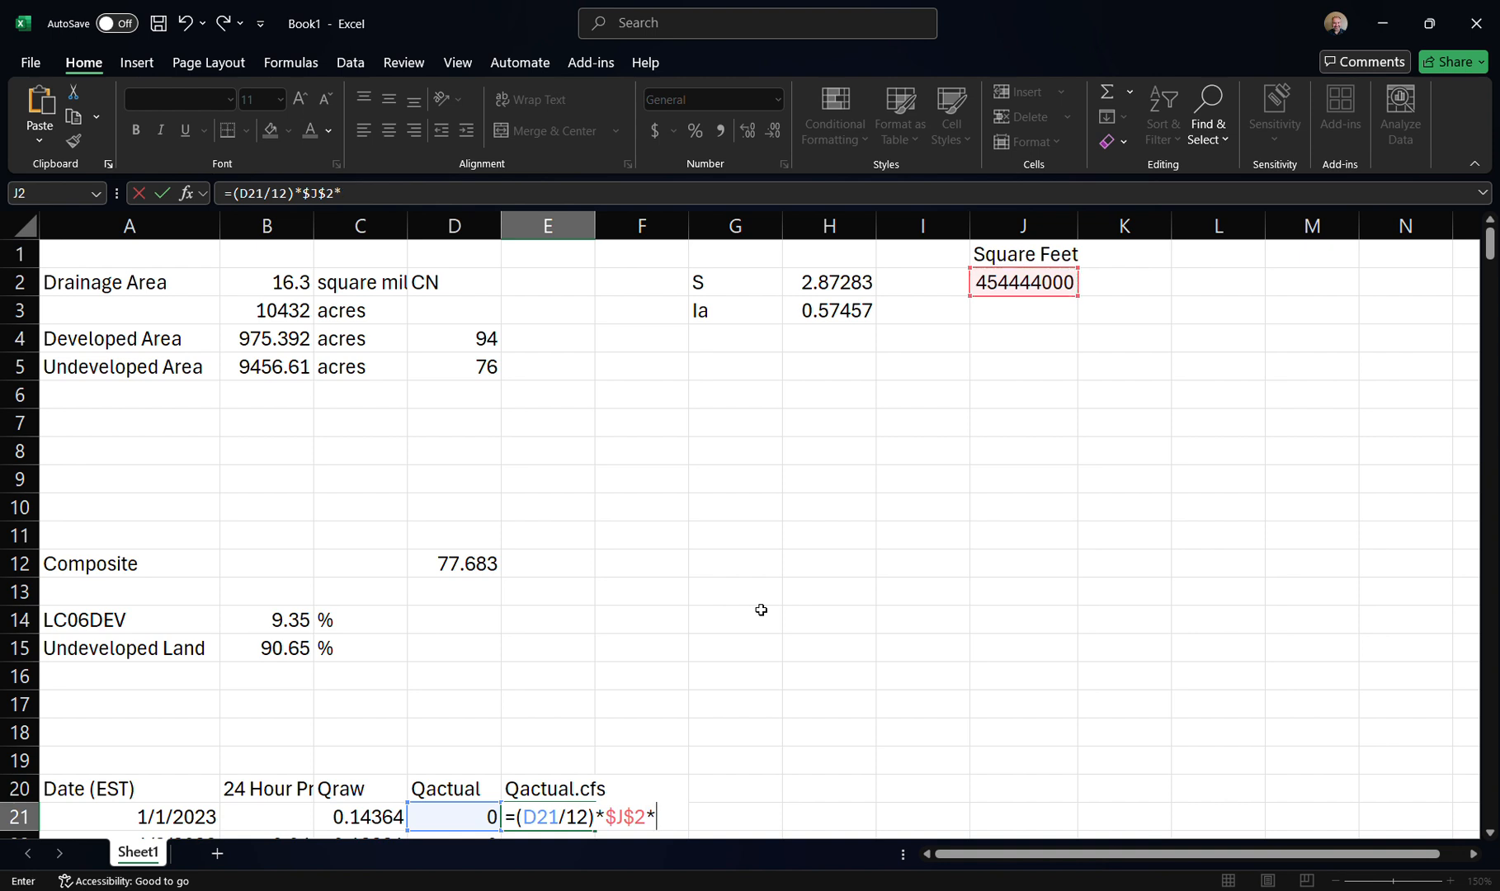
text((1/)
text(86400)
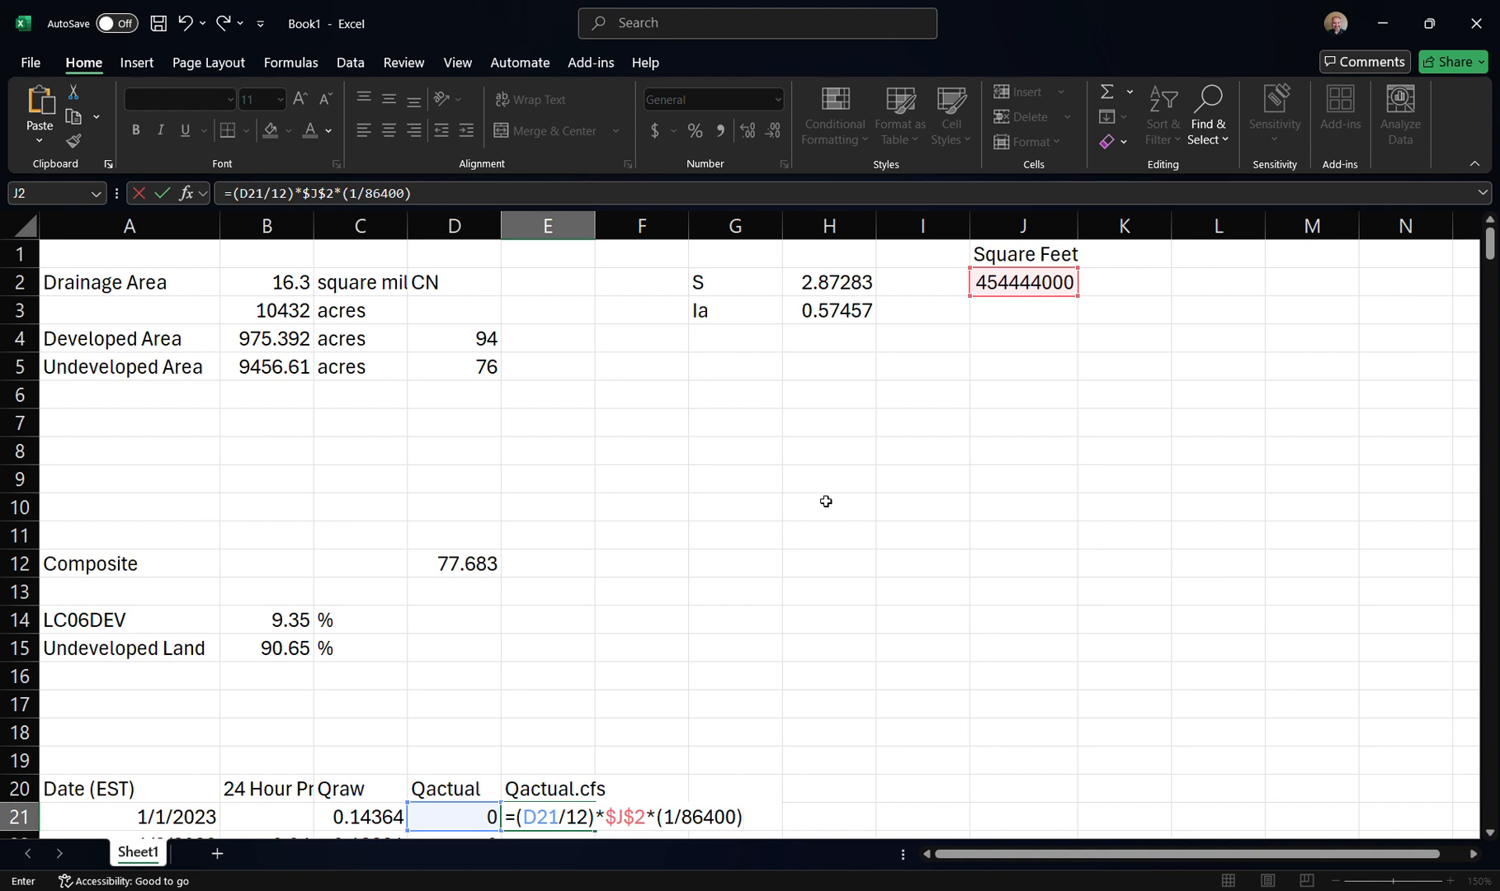
scroll(824, 500, down, 1)
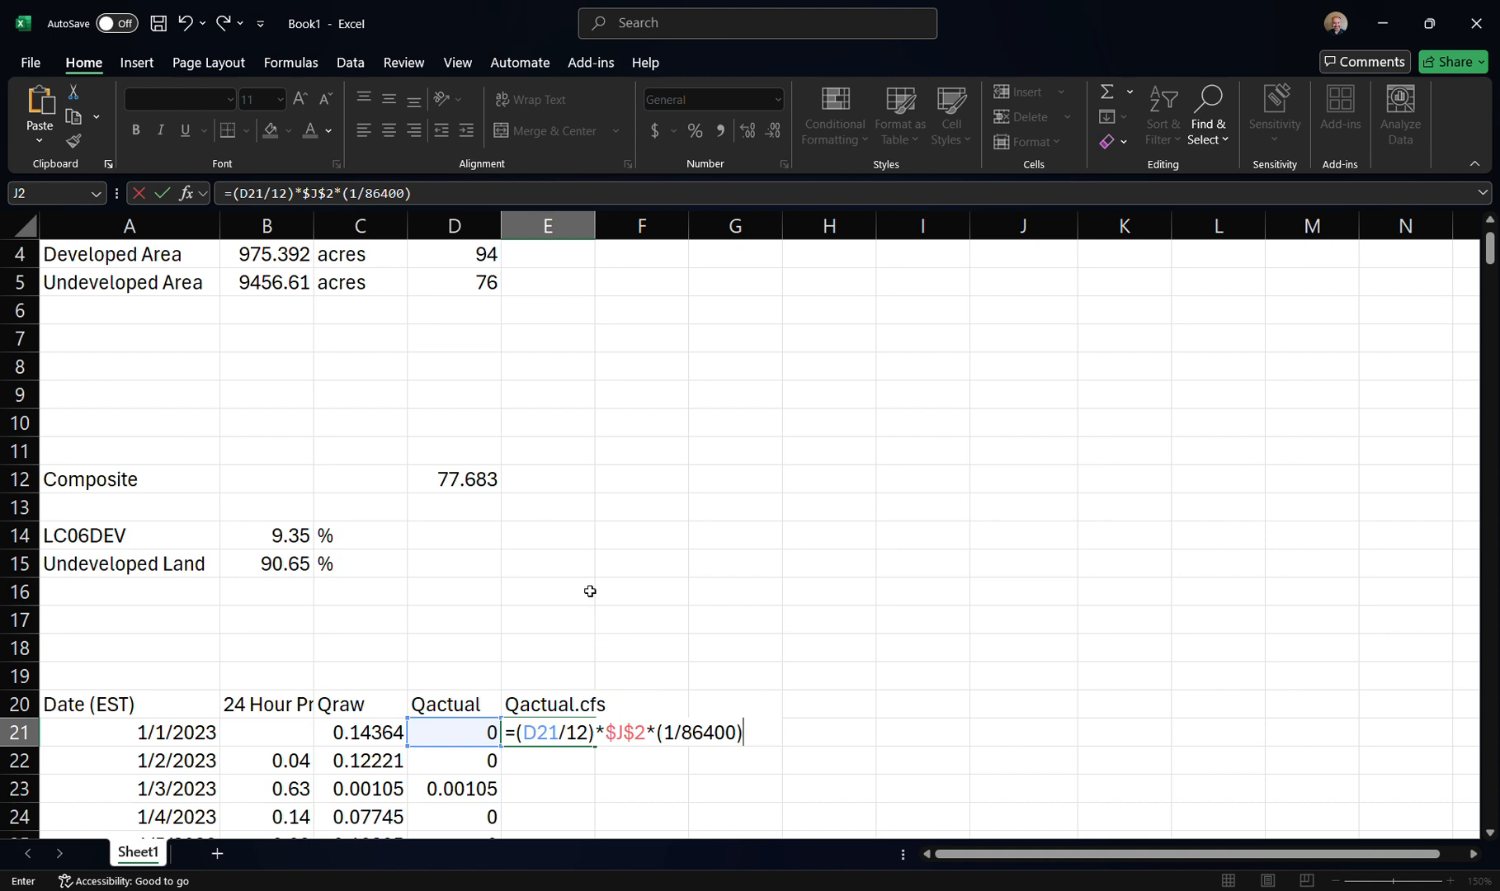
key(Return)
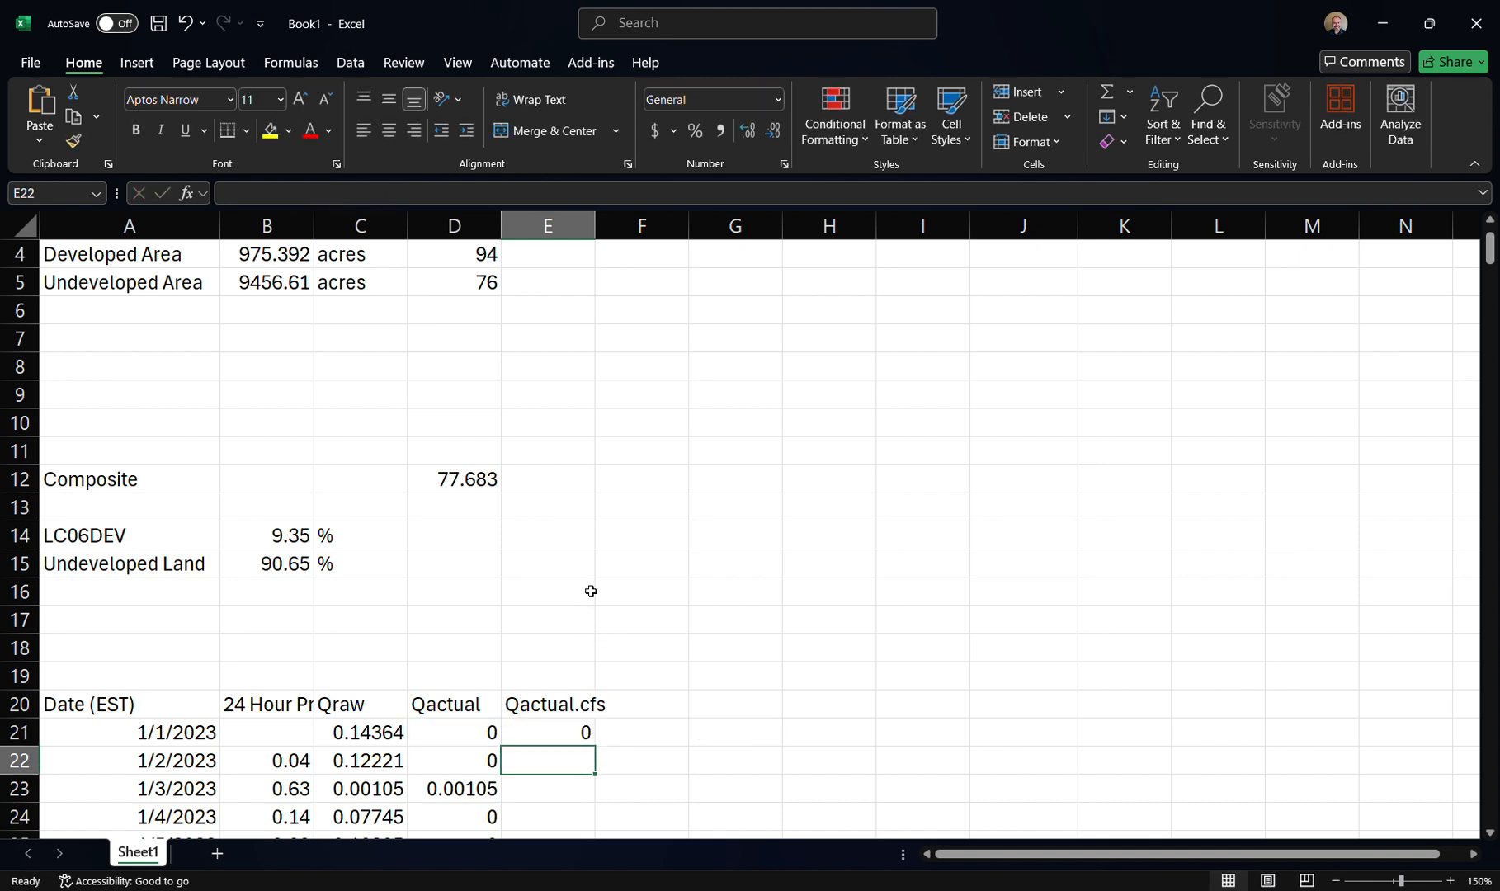
Fill the Qactual.cfs formula from E21 down through all the dated rows and check the filled column
click(567, 733)
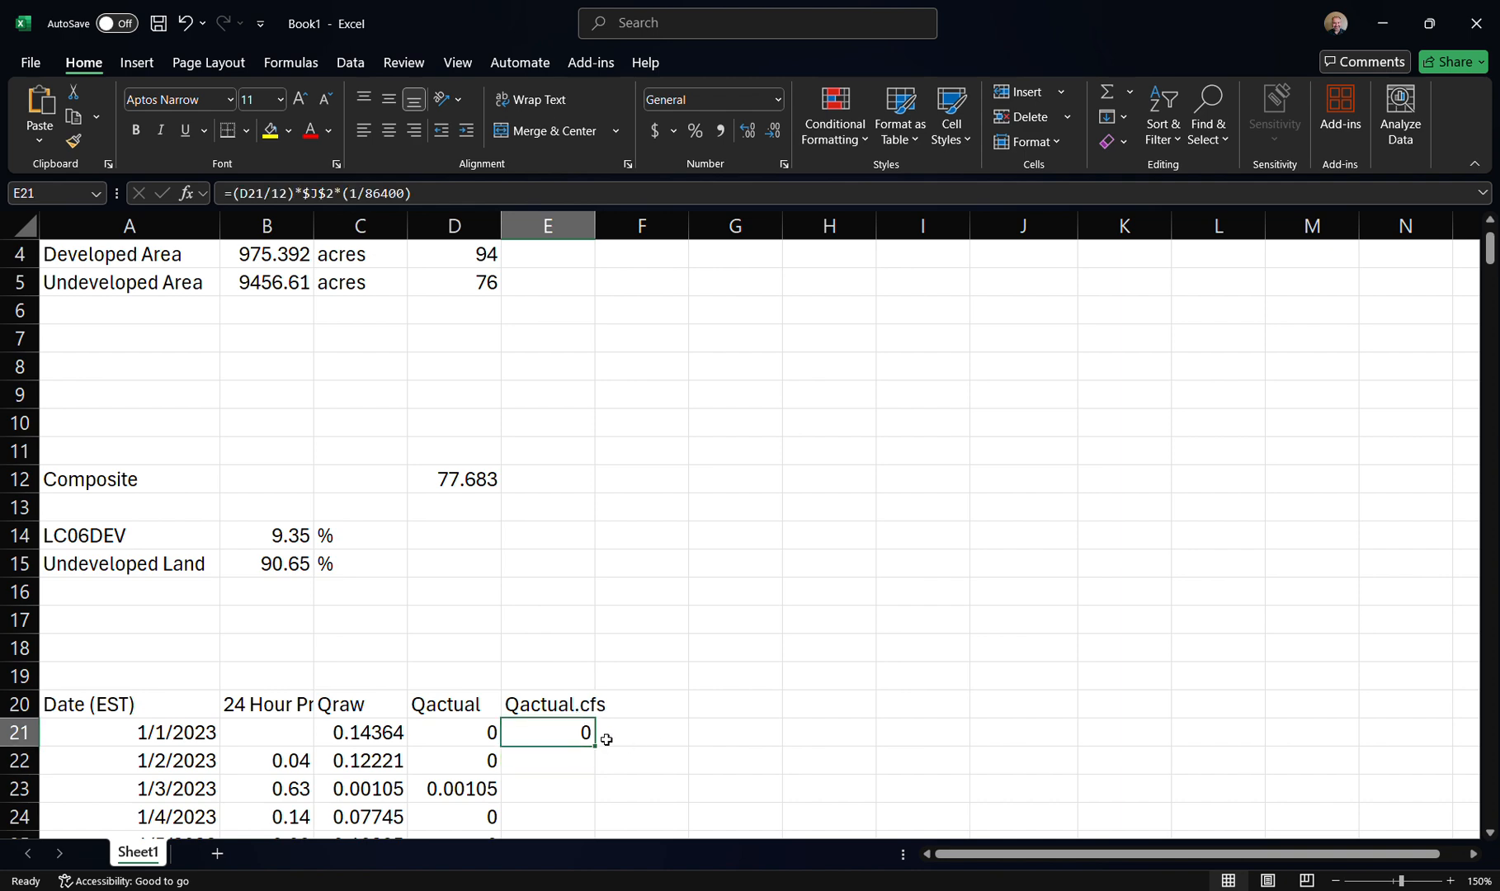
drag(595, 746, 598, 835)
scroll(710, 703, down, 3)
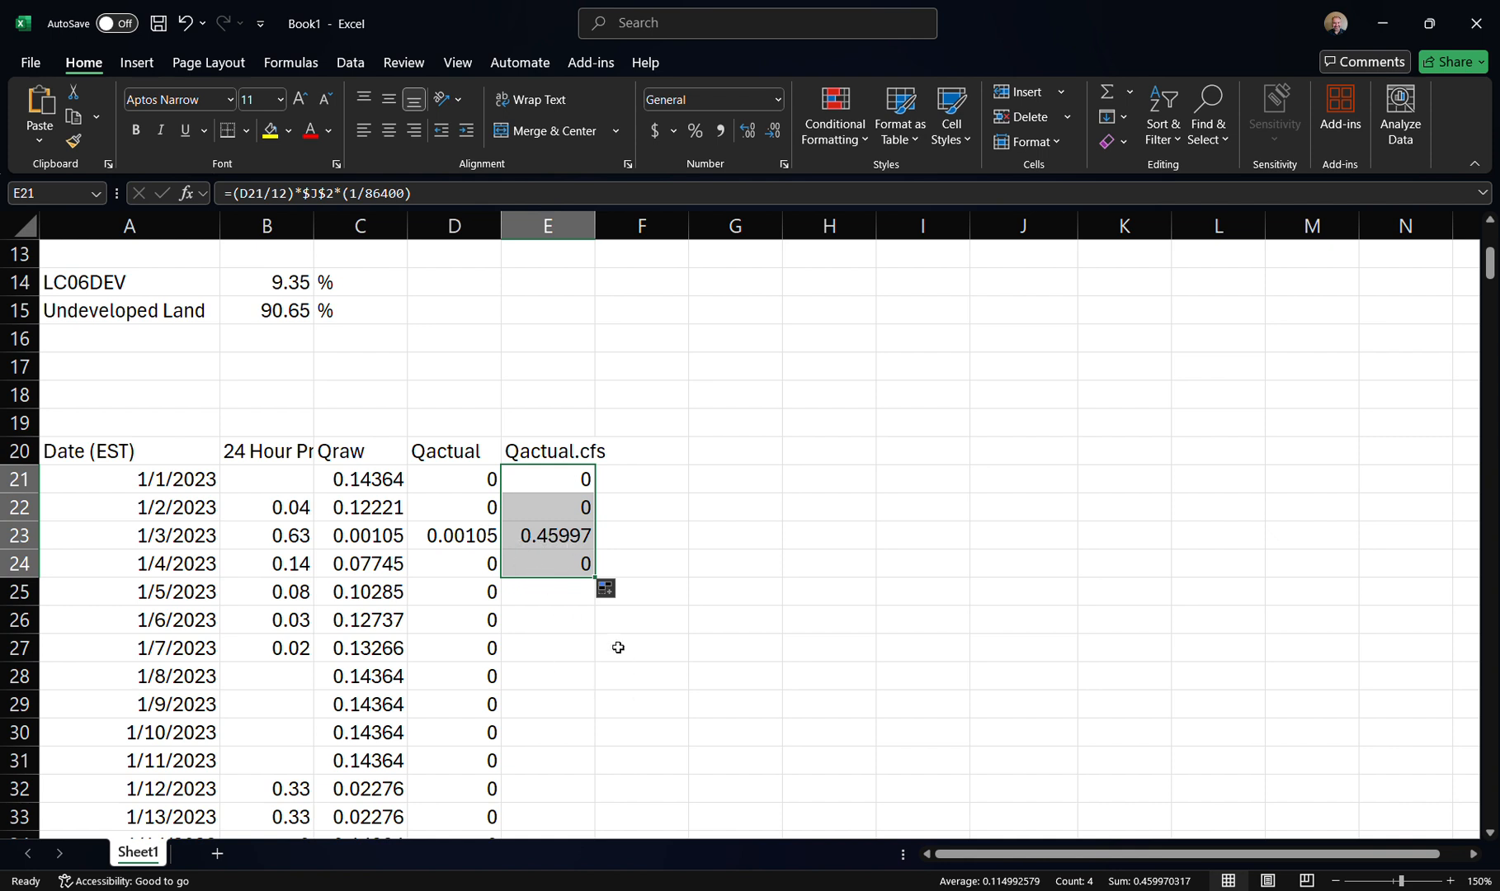
double_click(596, 577)
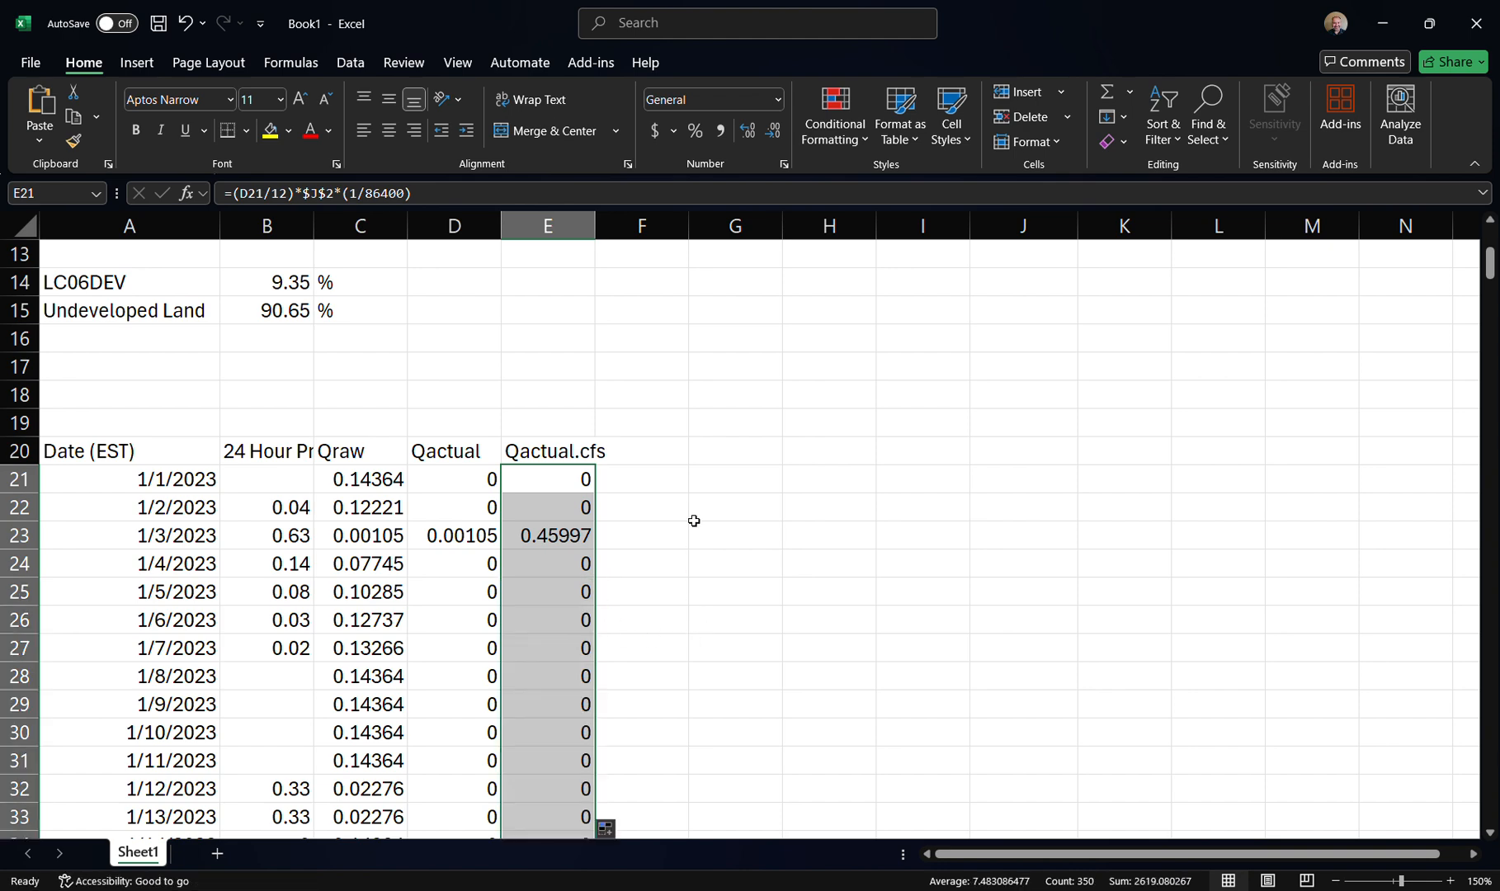
scroll(692, 511, down, 4)
scroll(691, 511, down, 12)
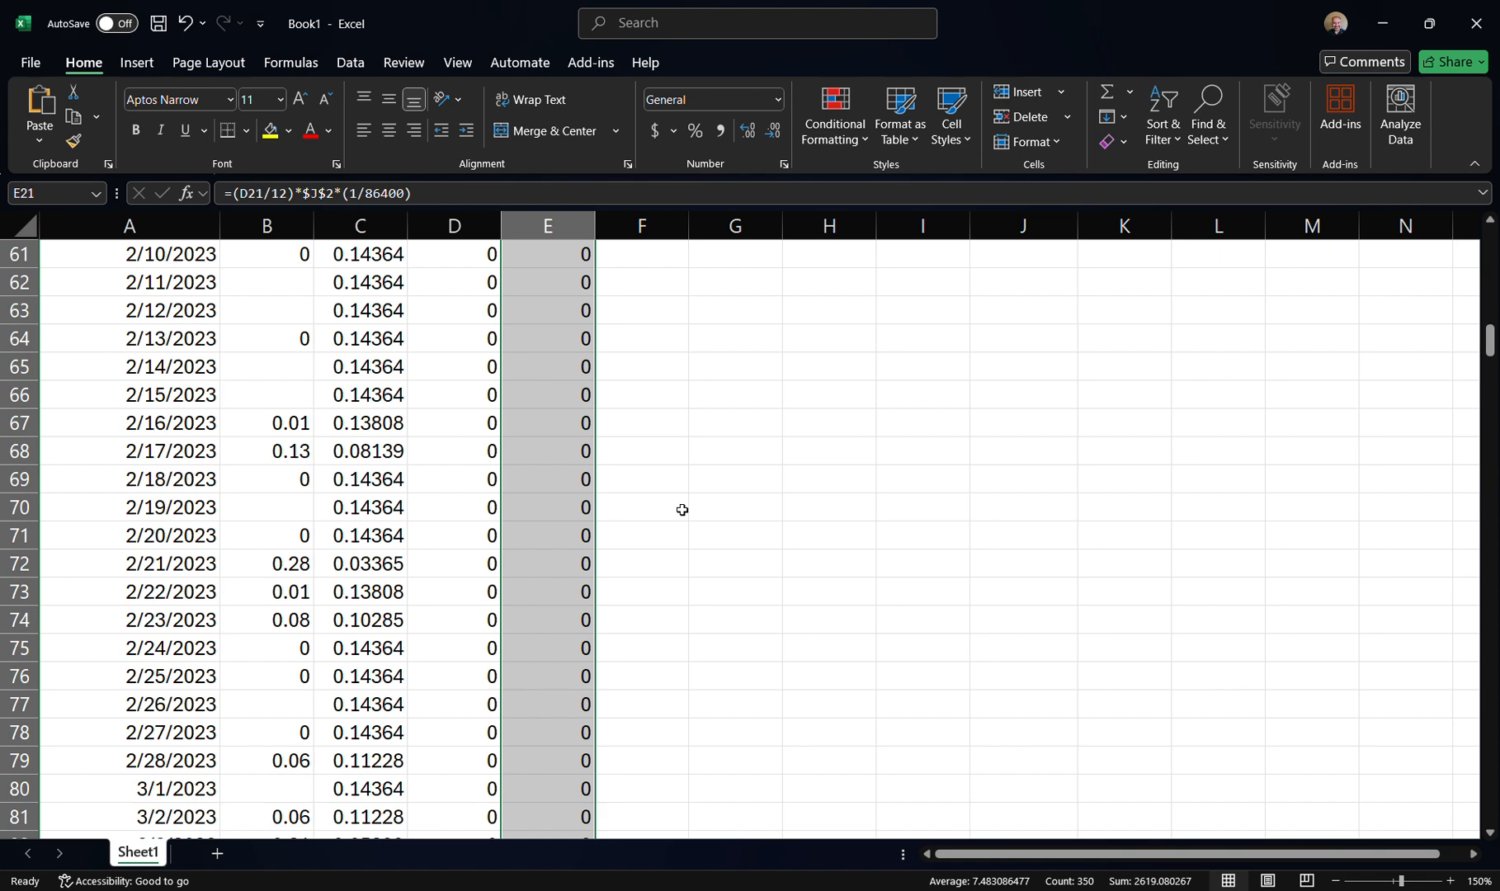
scroll(685, 511, up, 11)
scroll(683, 509, up, 6)
scroll(685, 511, down, 1)
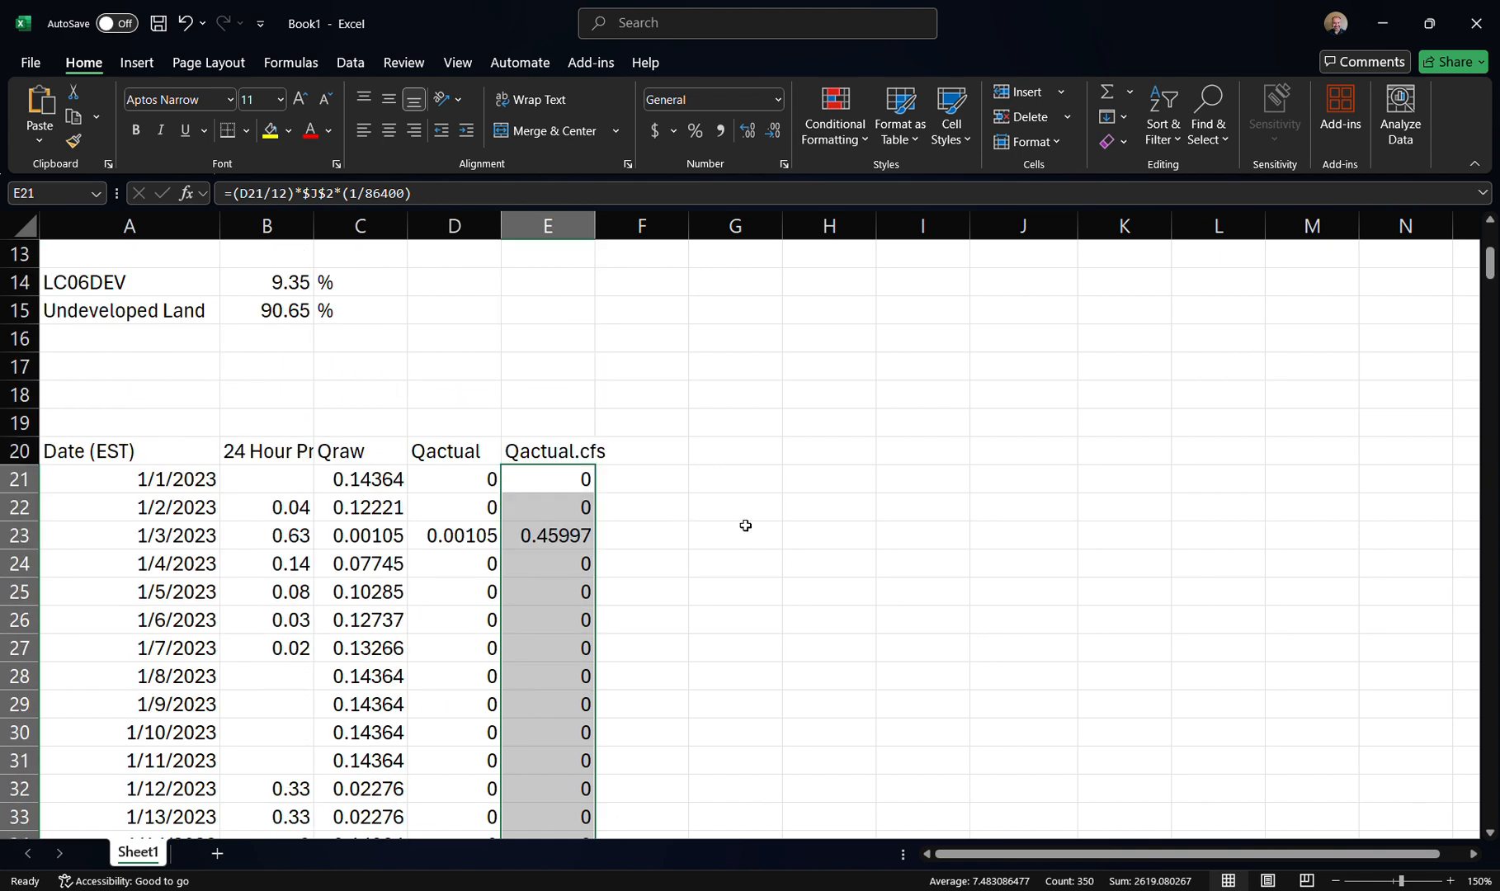
Add the column header Qactual.Ls in F20
click(649, 449)
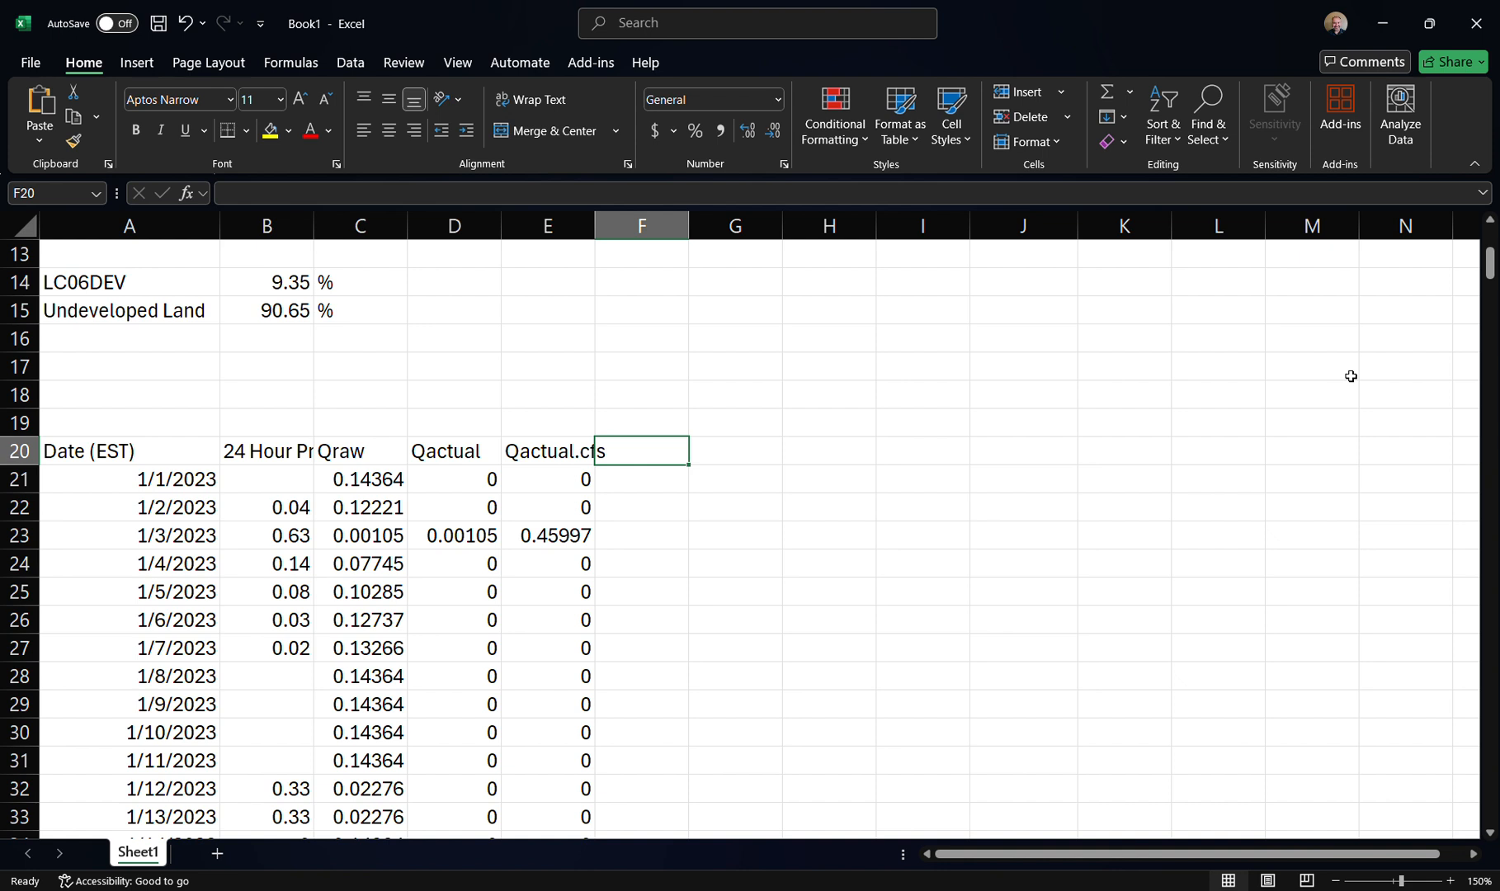
text(Q)
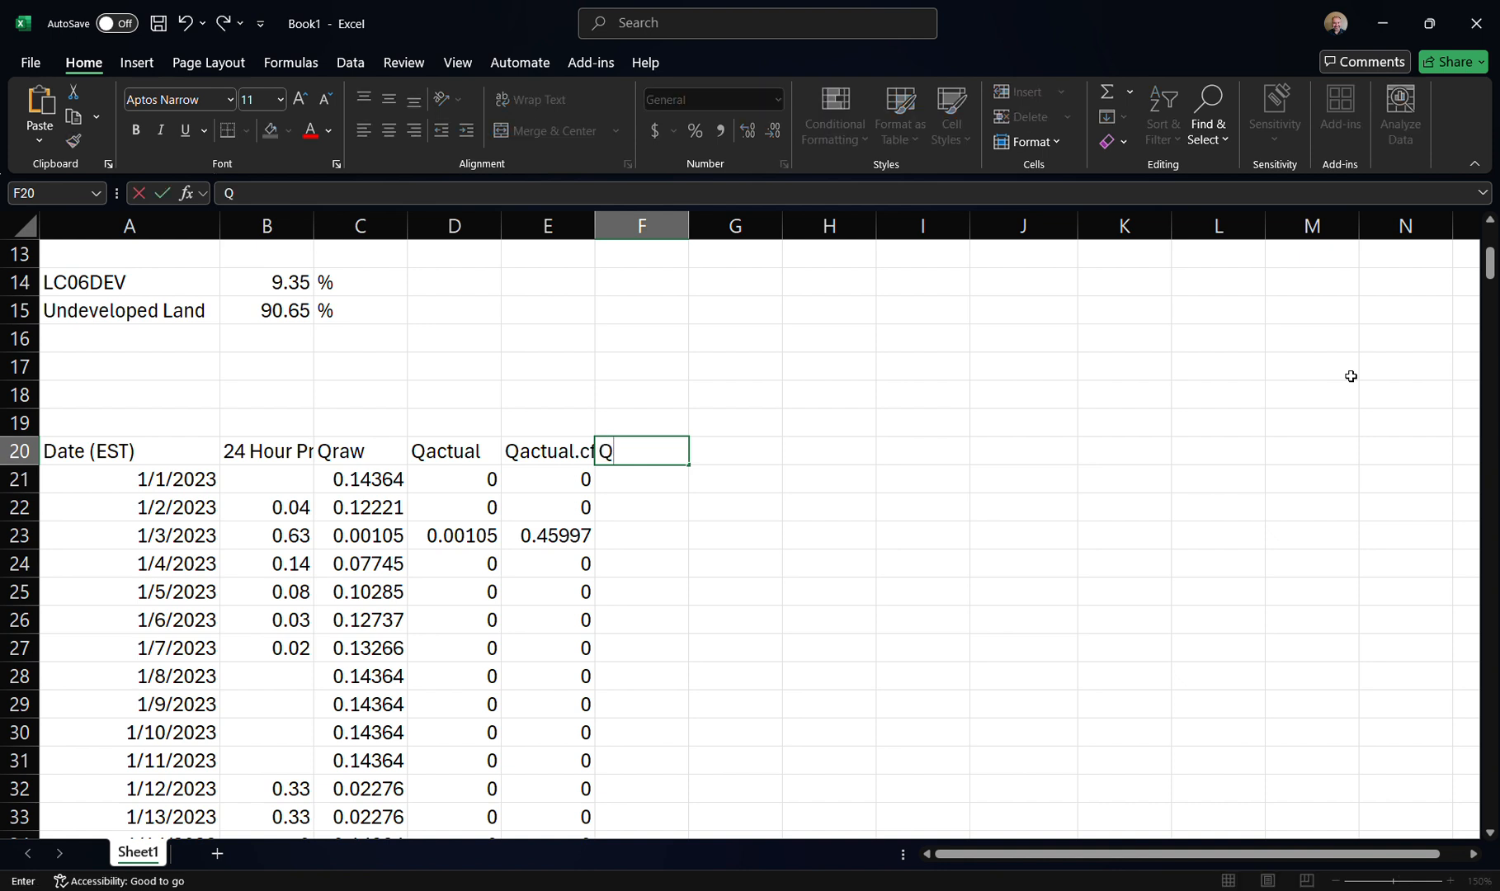
text(actual.Ls)
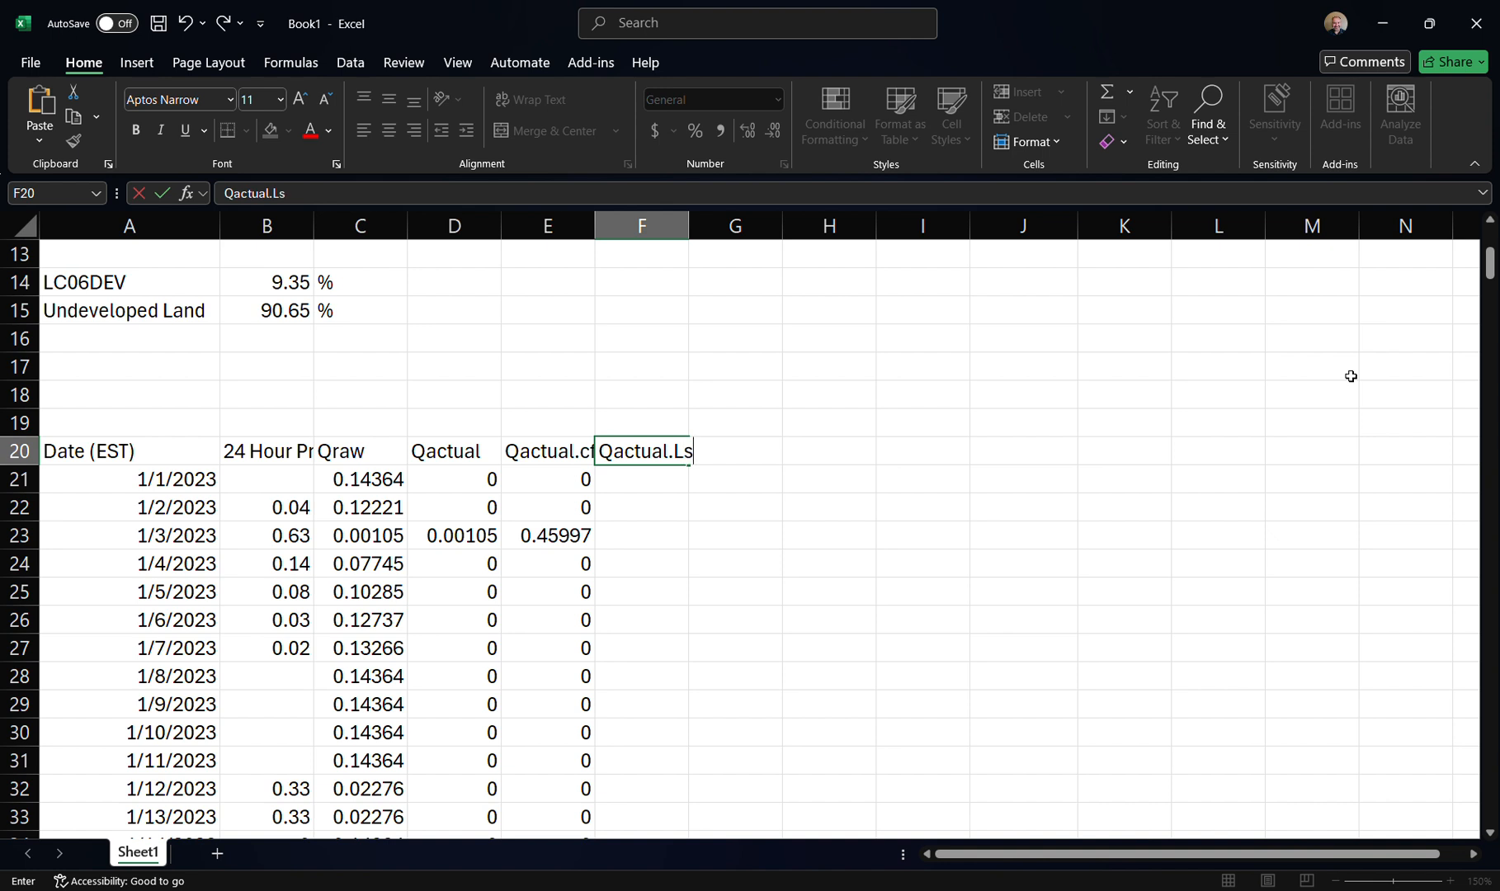
key(Return)
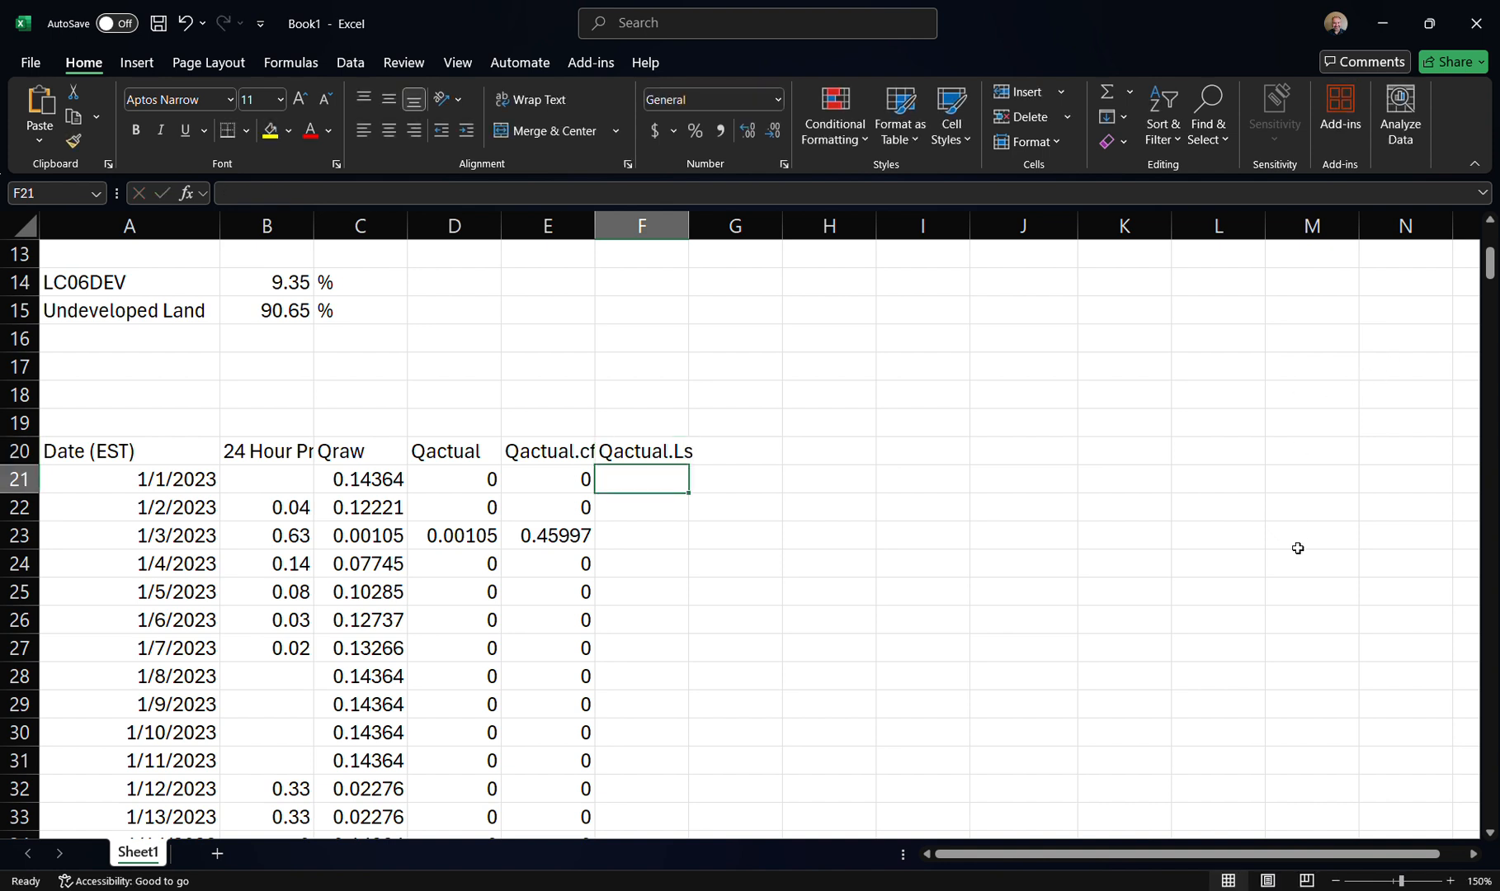
Switch to Chrome, search Google for "liters per cubic foot" and copy the conversion factor 28.3168
click(967, 890)
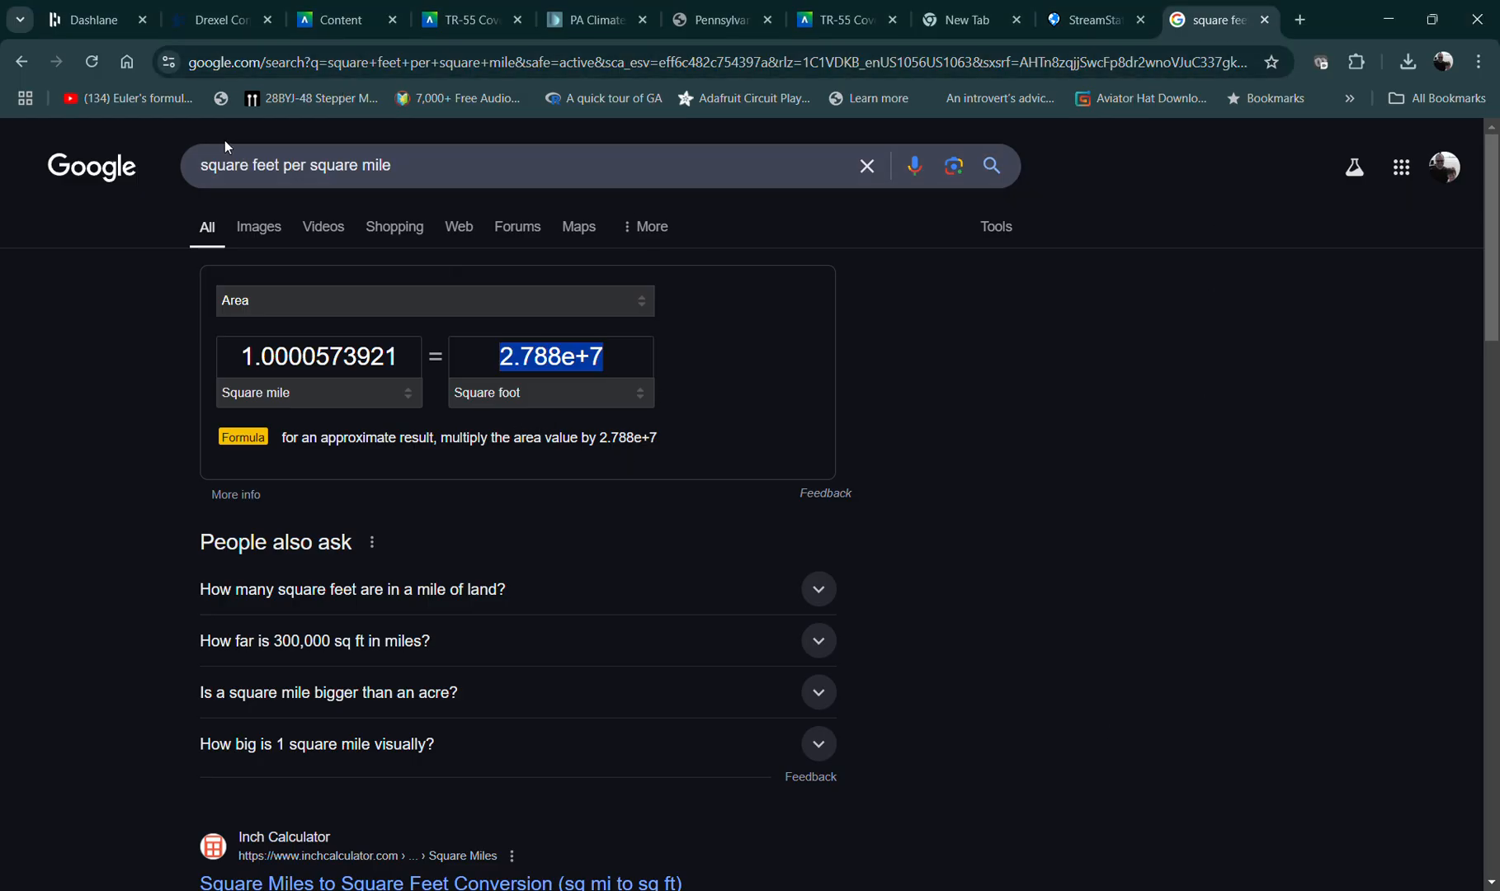
click(200, 176)
key(ctrl+a)
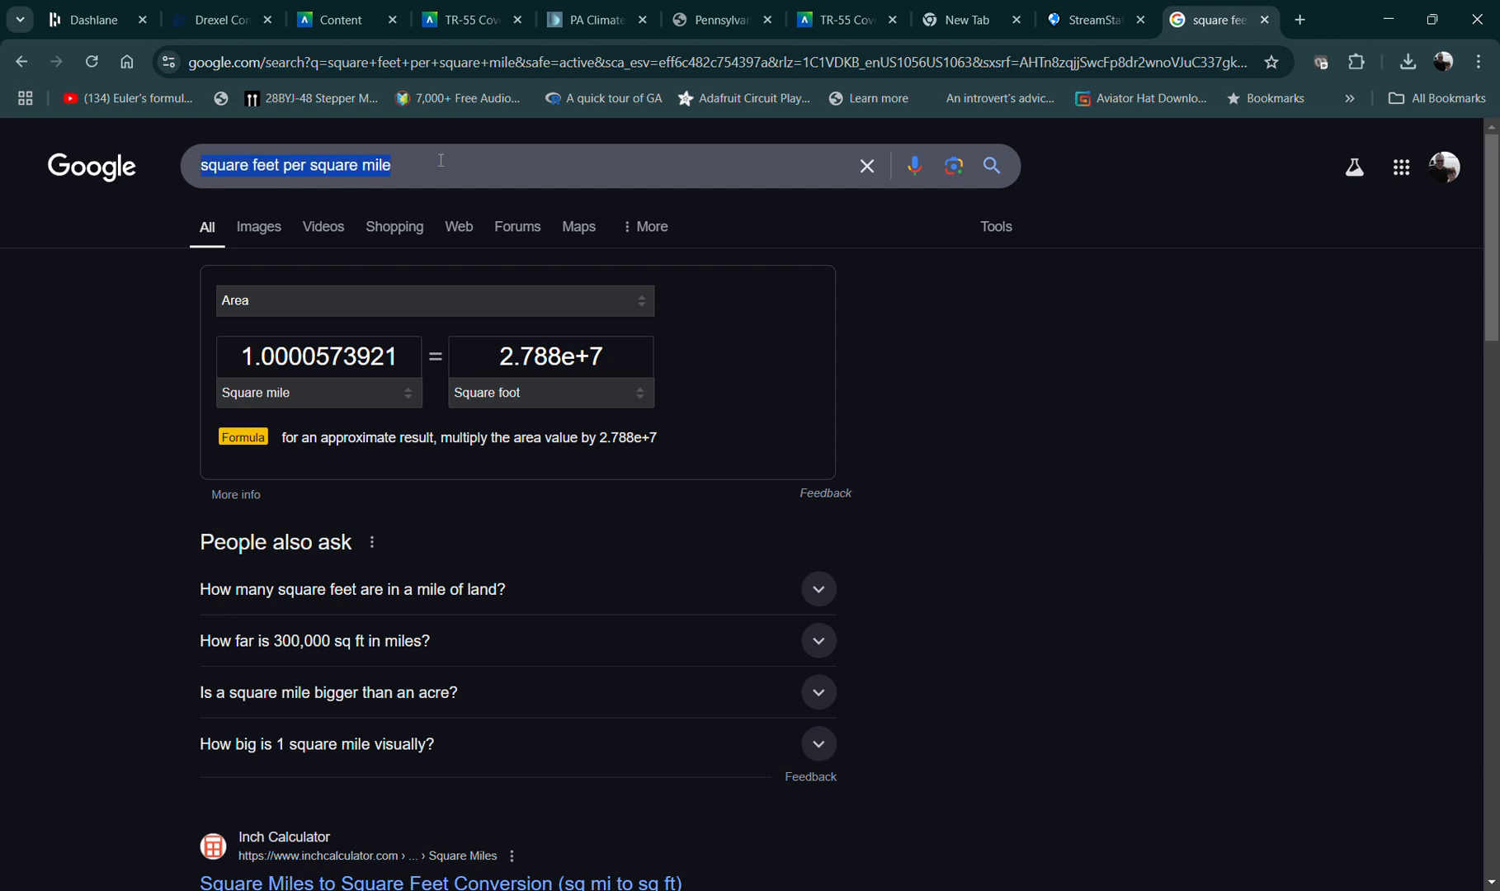
key(BackSpace)
text(lite)
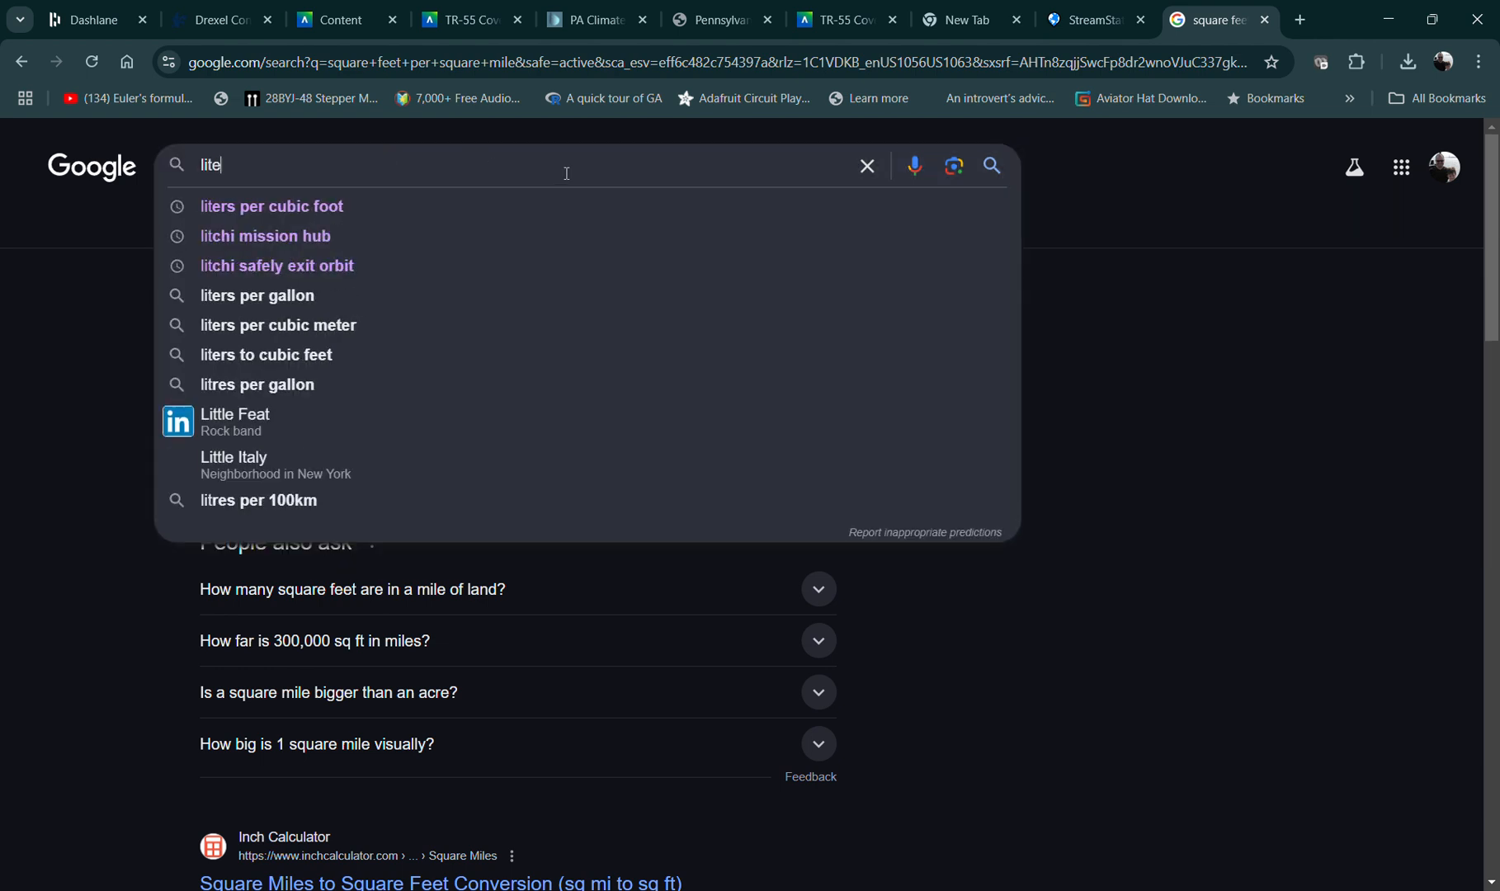
text(rs per cubic foot)
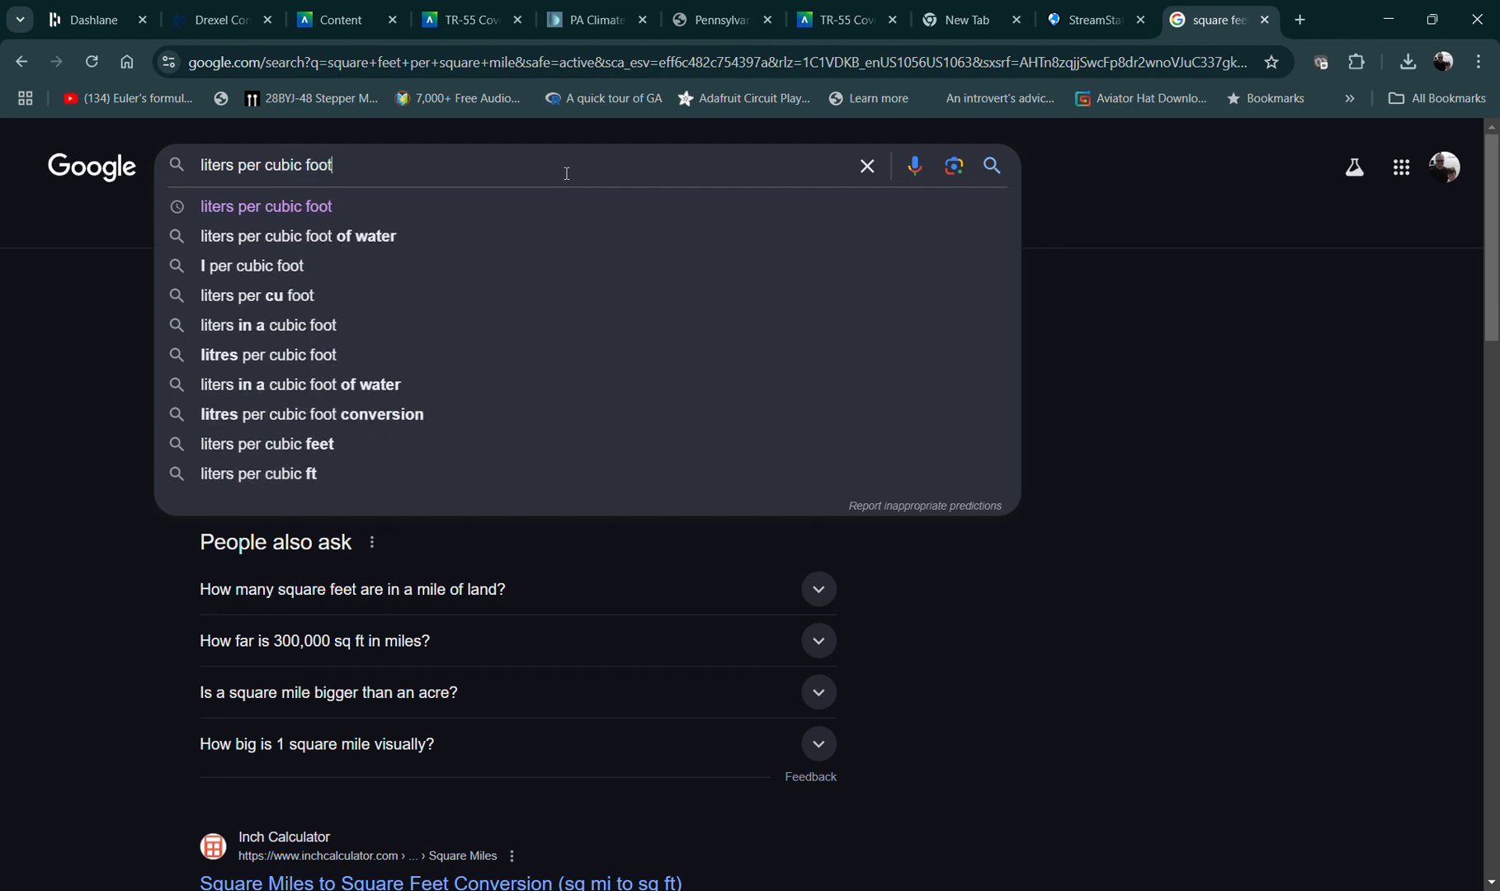
key(Return)
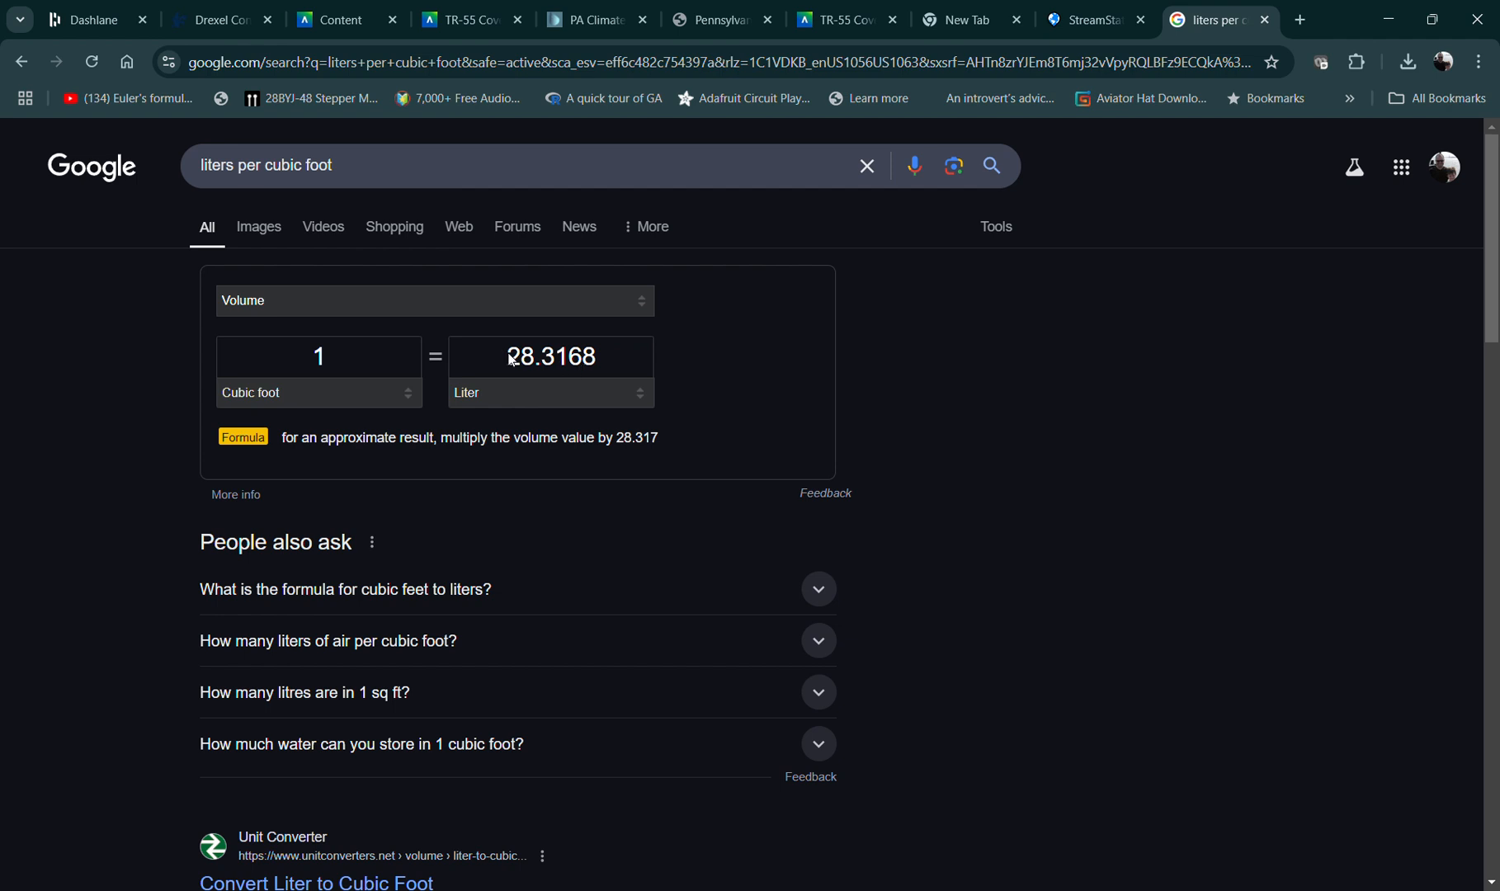
drag(506, 356, 598, 354)
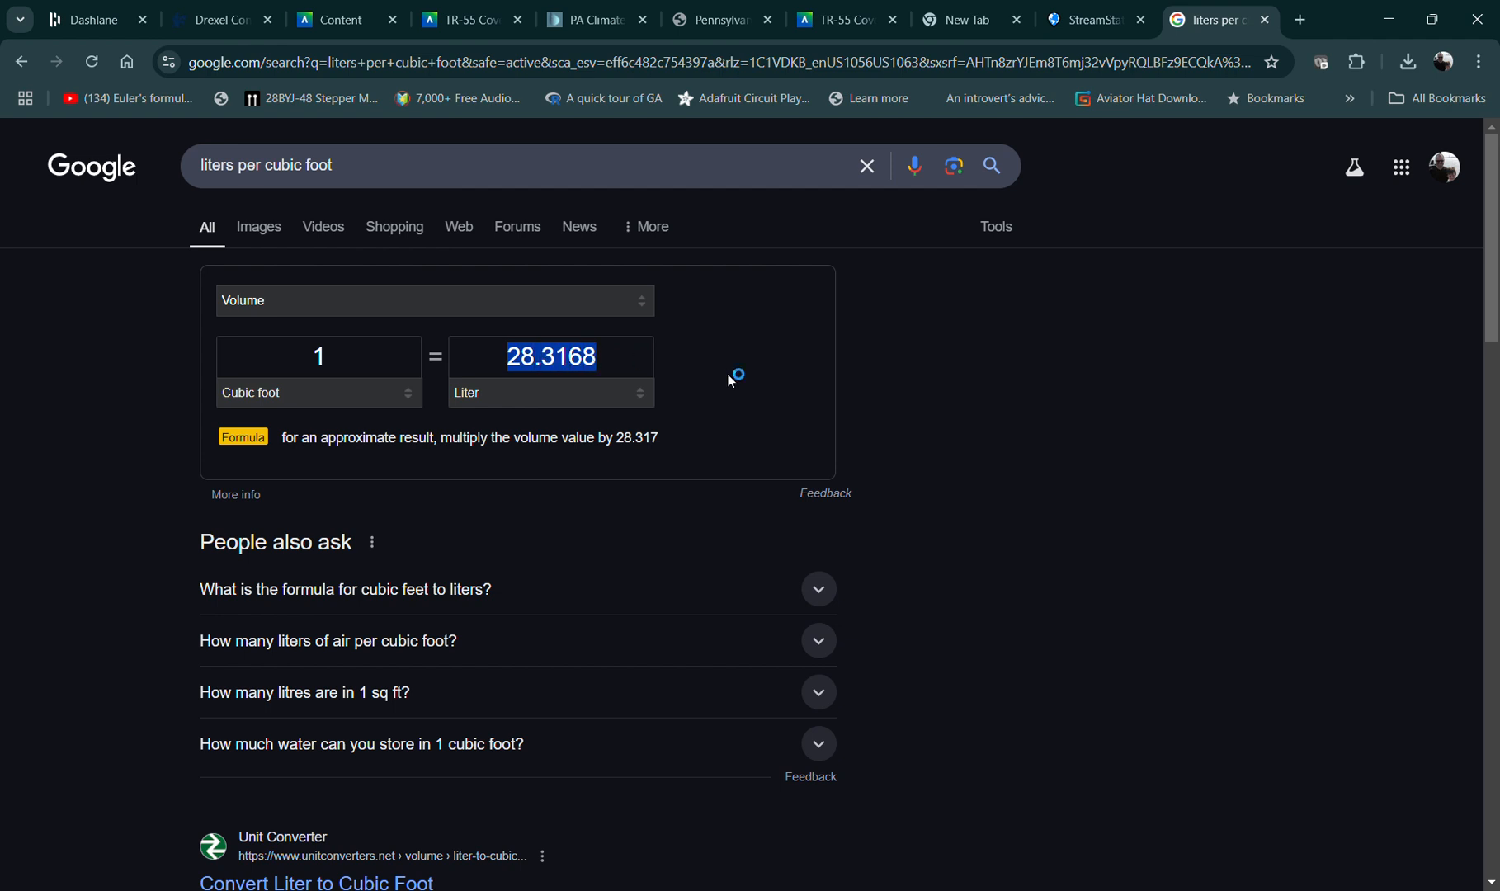
key(ctrl+c)
Switch back to Excel and enter the formula =E21*28.3168 in F21 to convert the flow to liters per second
mouse_move(923, 877)
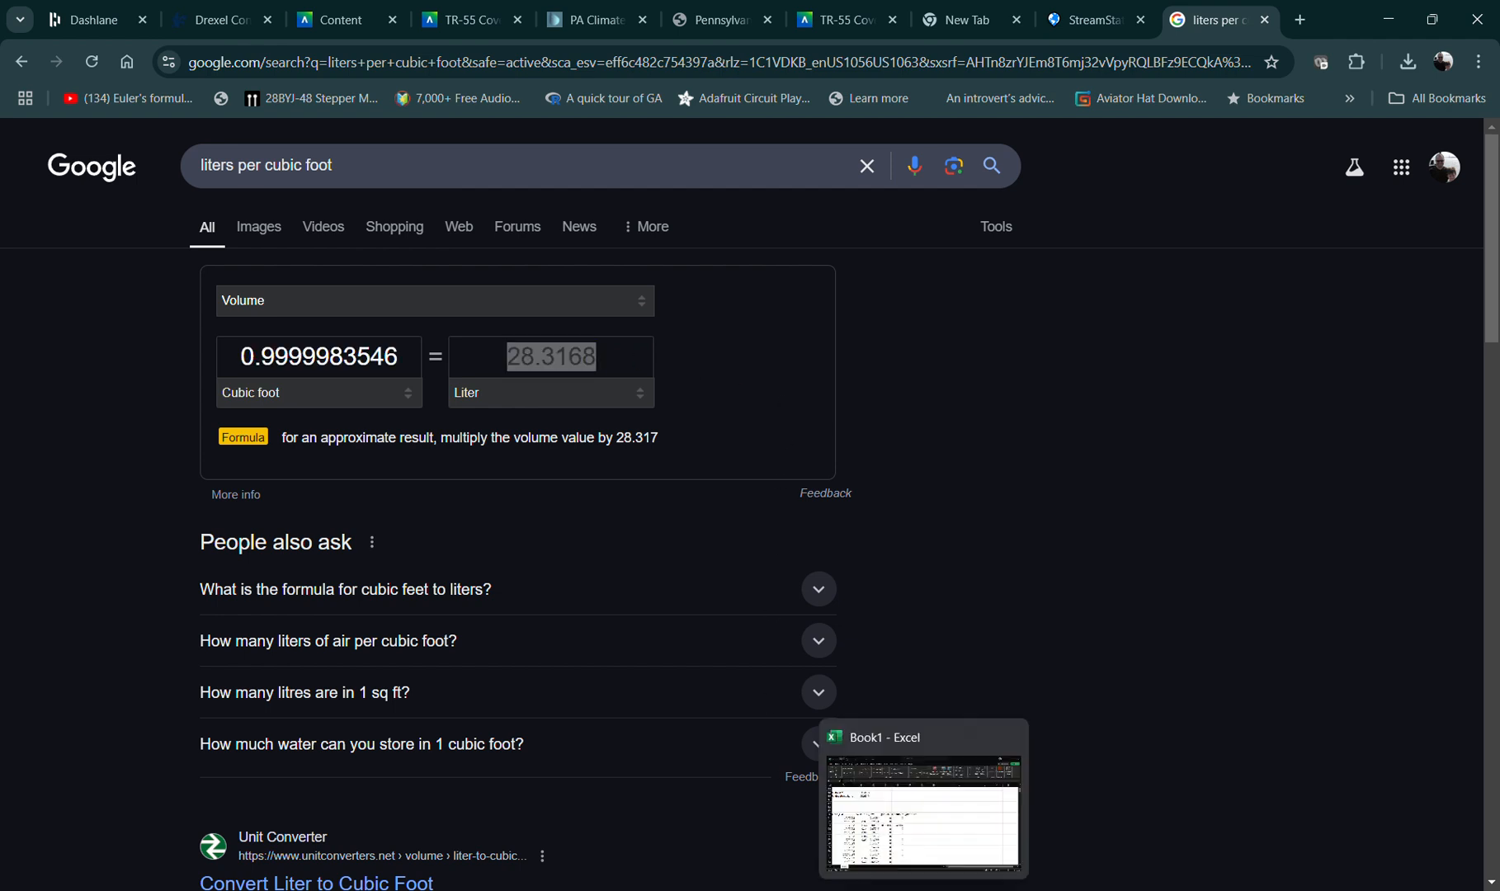
click(924, 825)
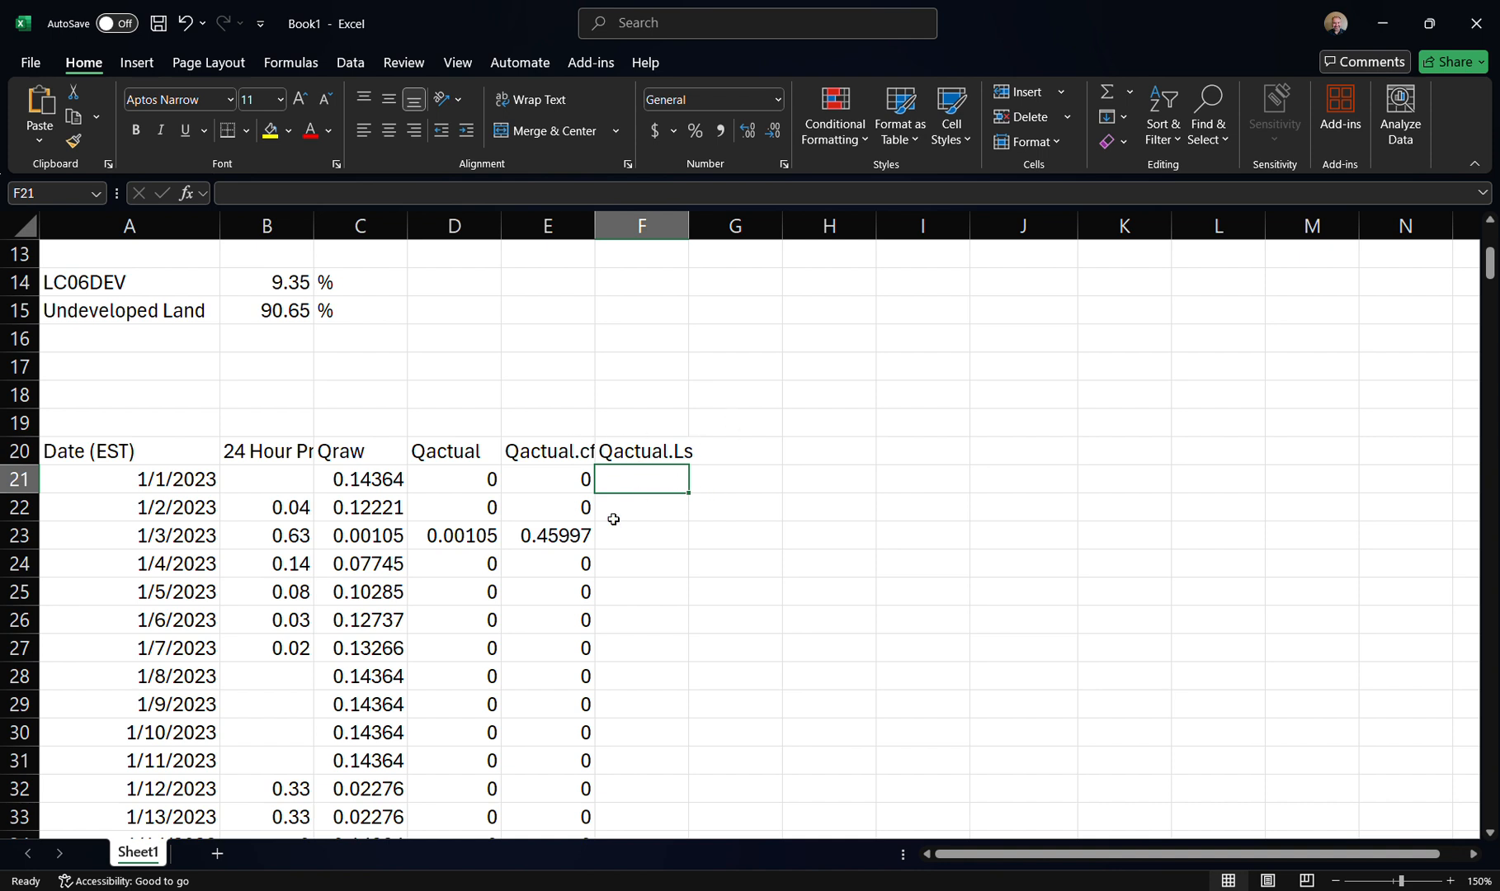
text(=)
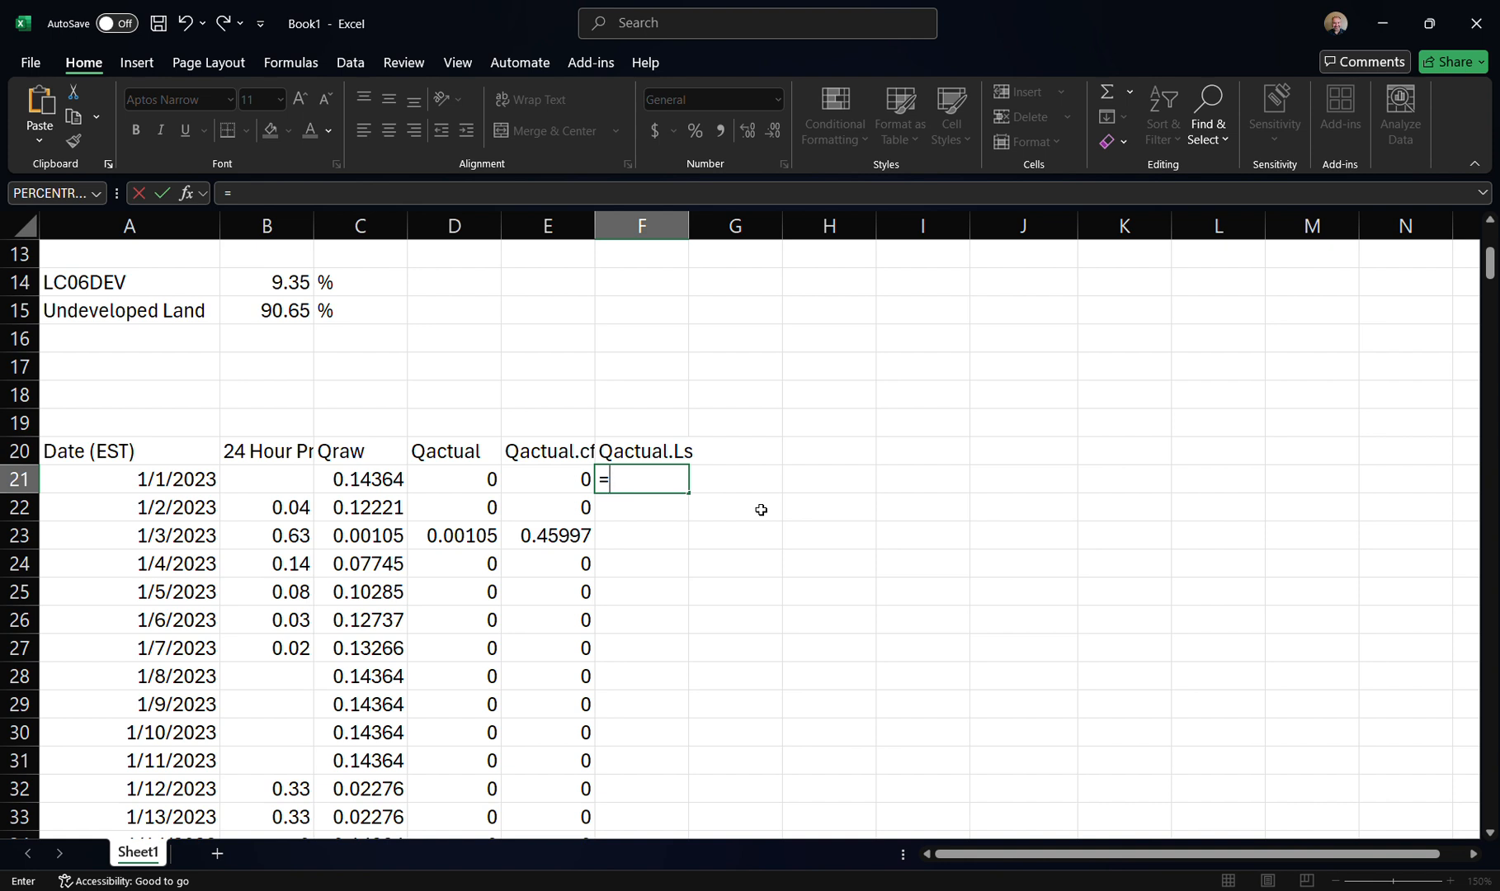
key(Left)
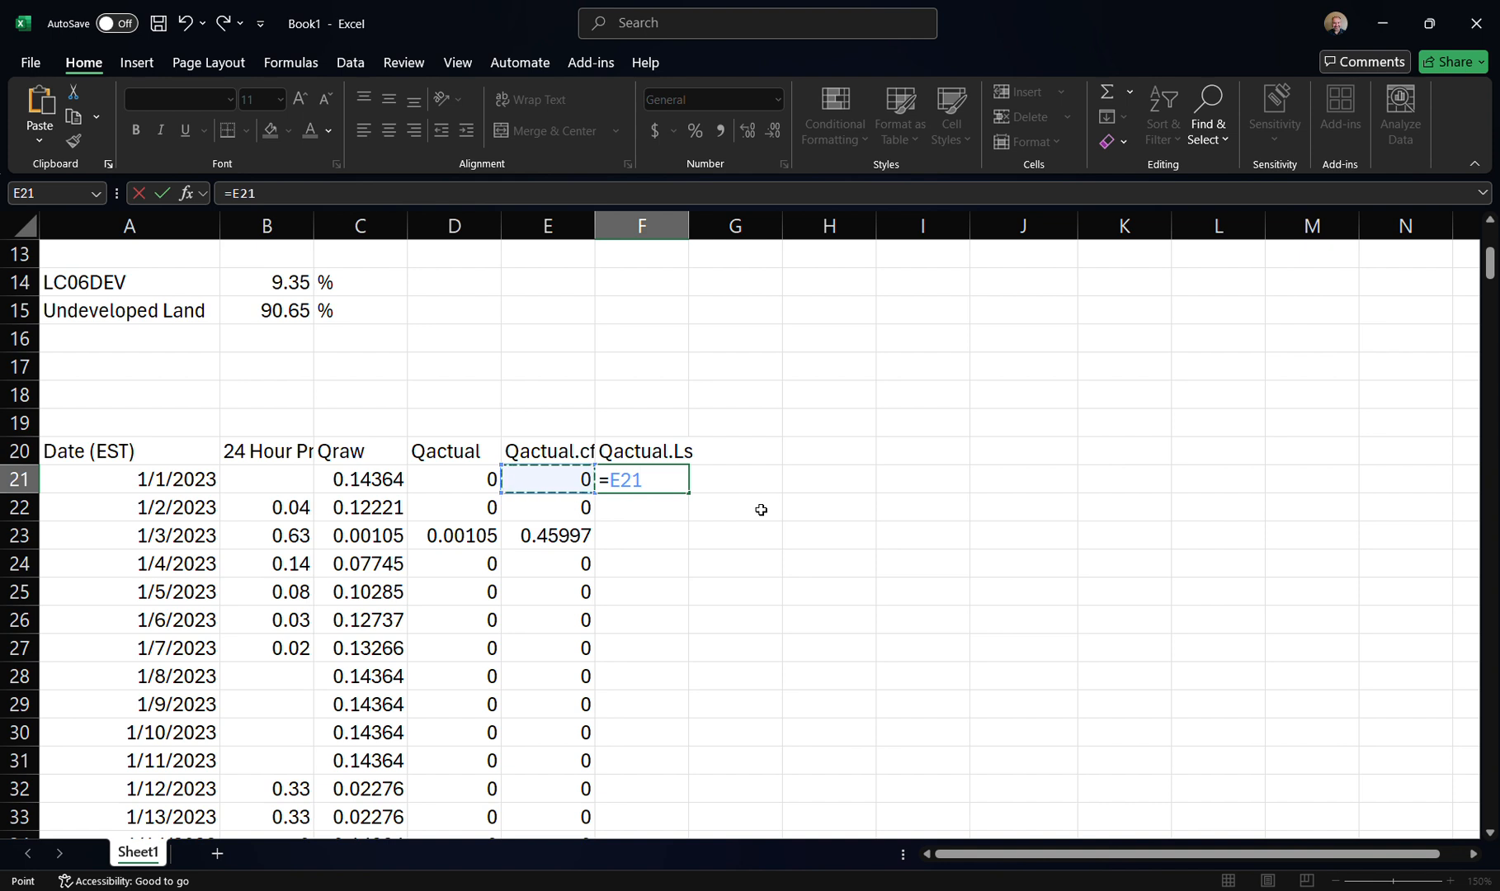
text(*28.3168)
key(Return)
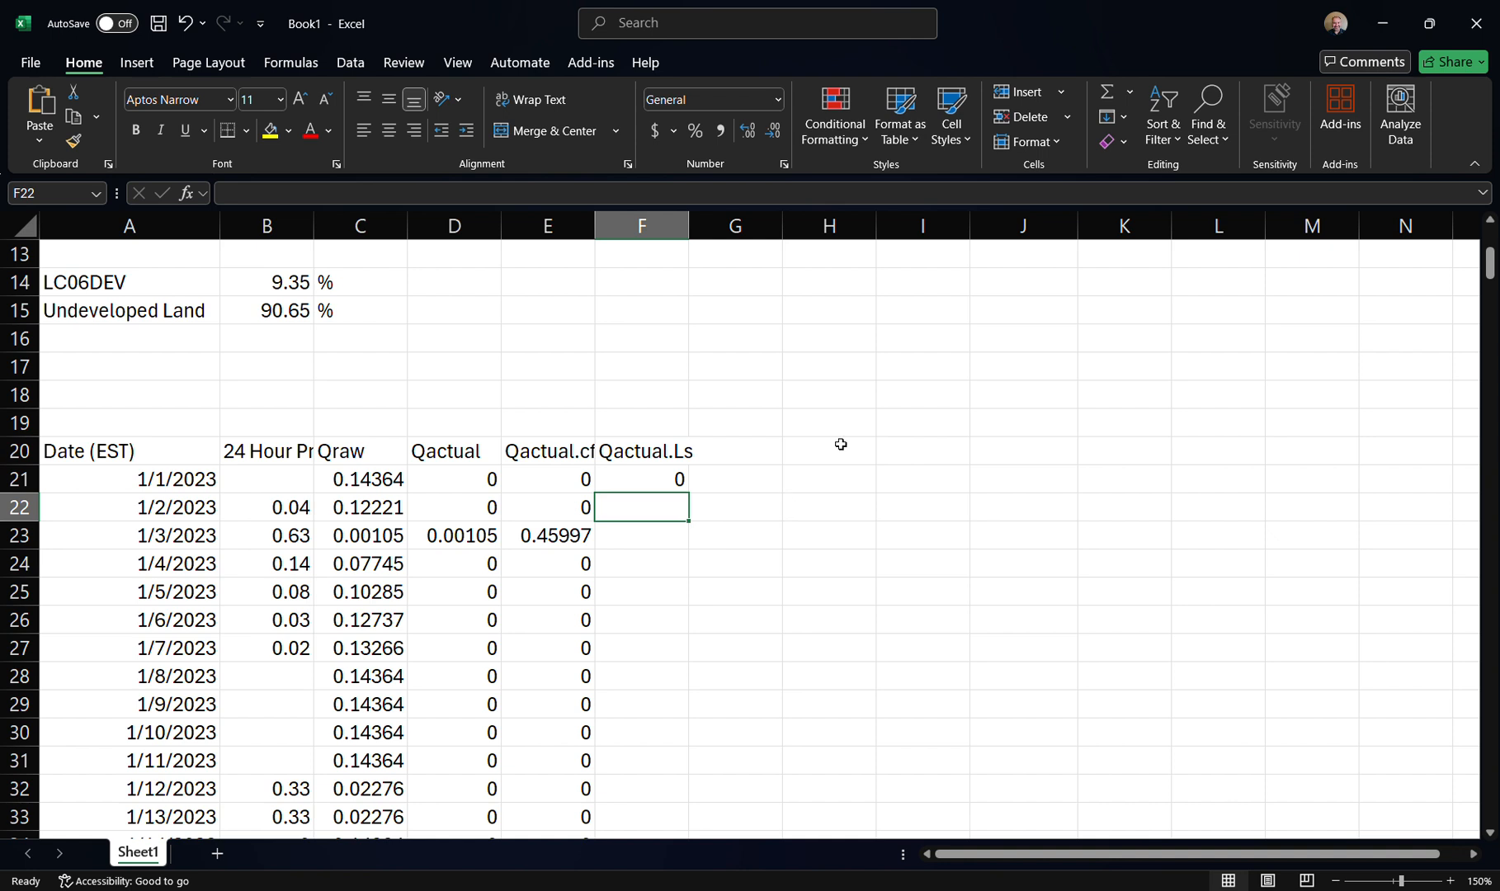
Fill the Qactual.Ls formula from F21 down through all the dated rows
scroll(958, 369, up, 1)
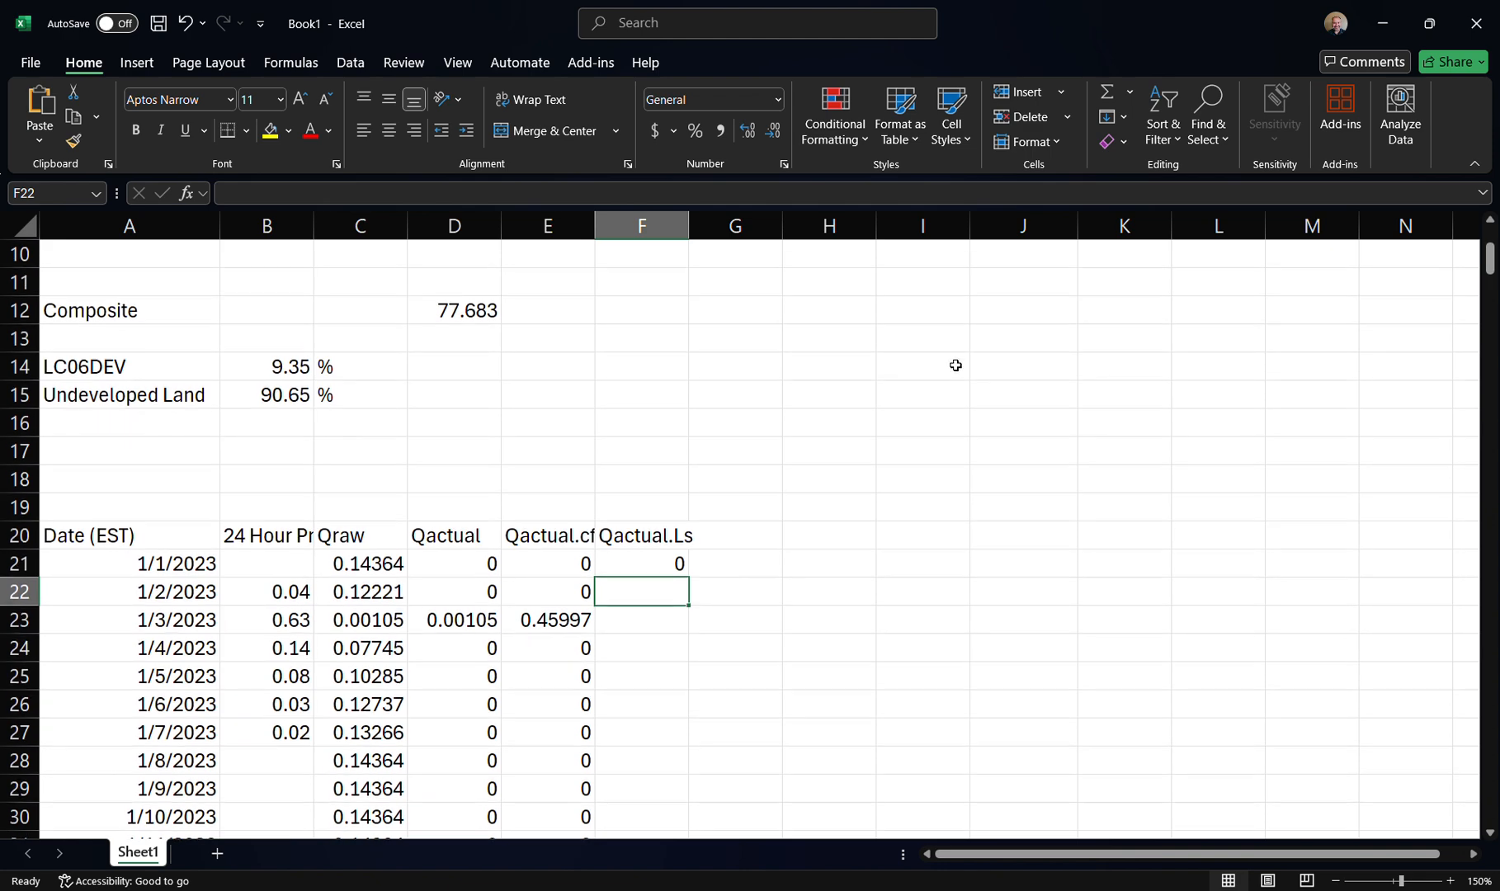
scroll(859, 466, down, 2)
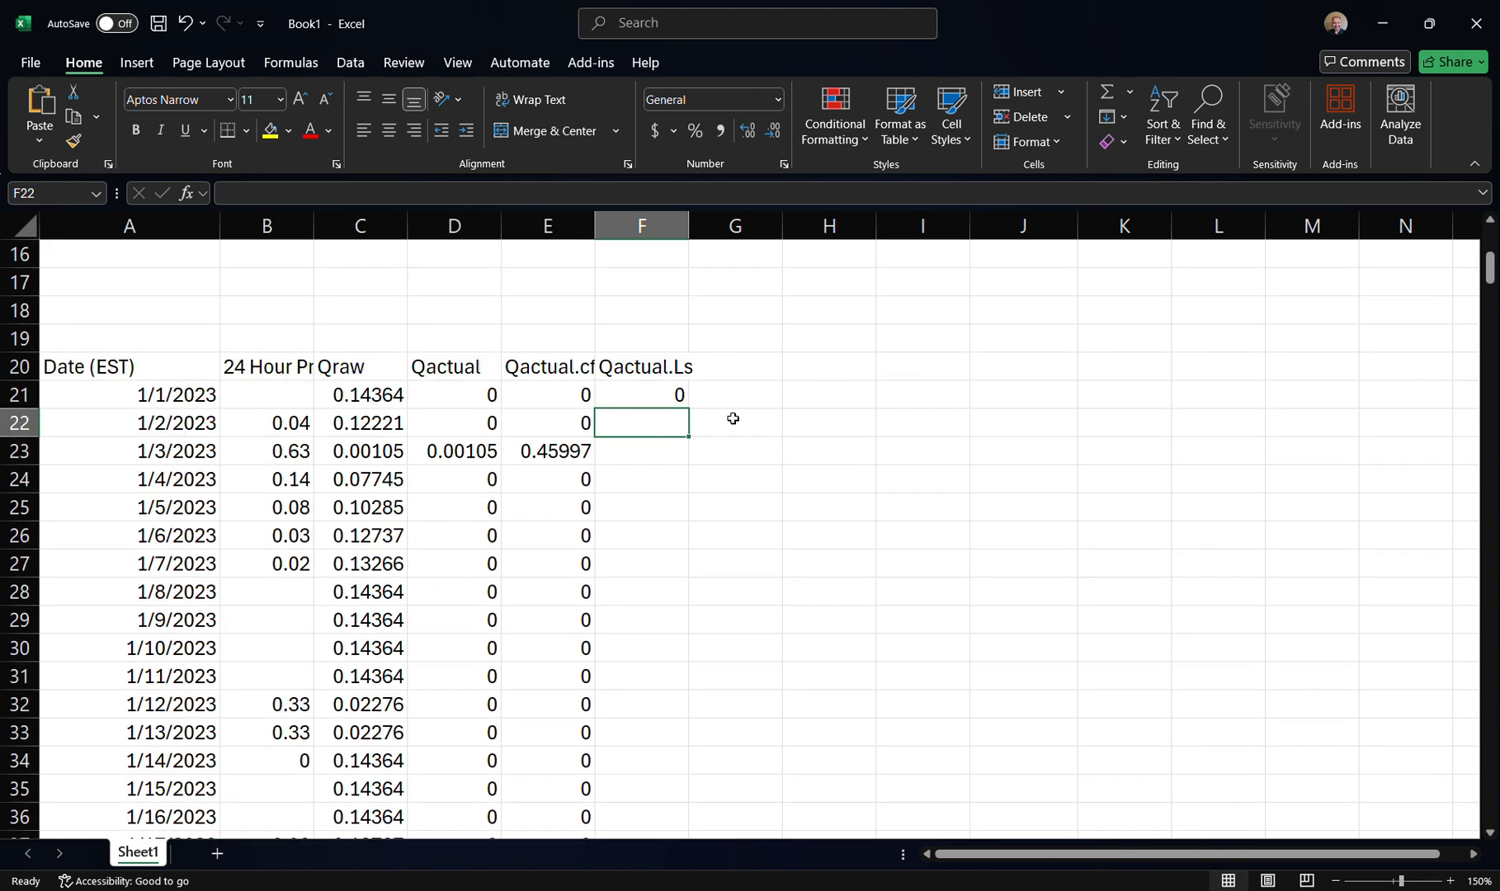
click(635, 396)
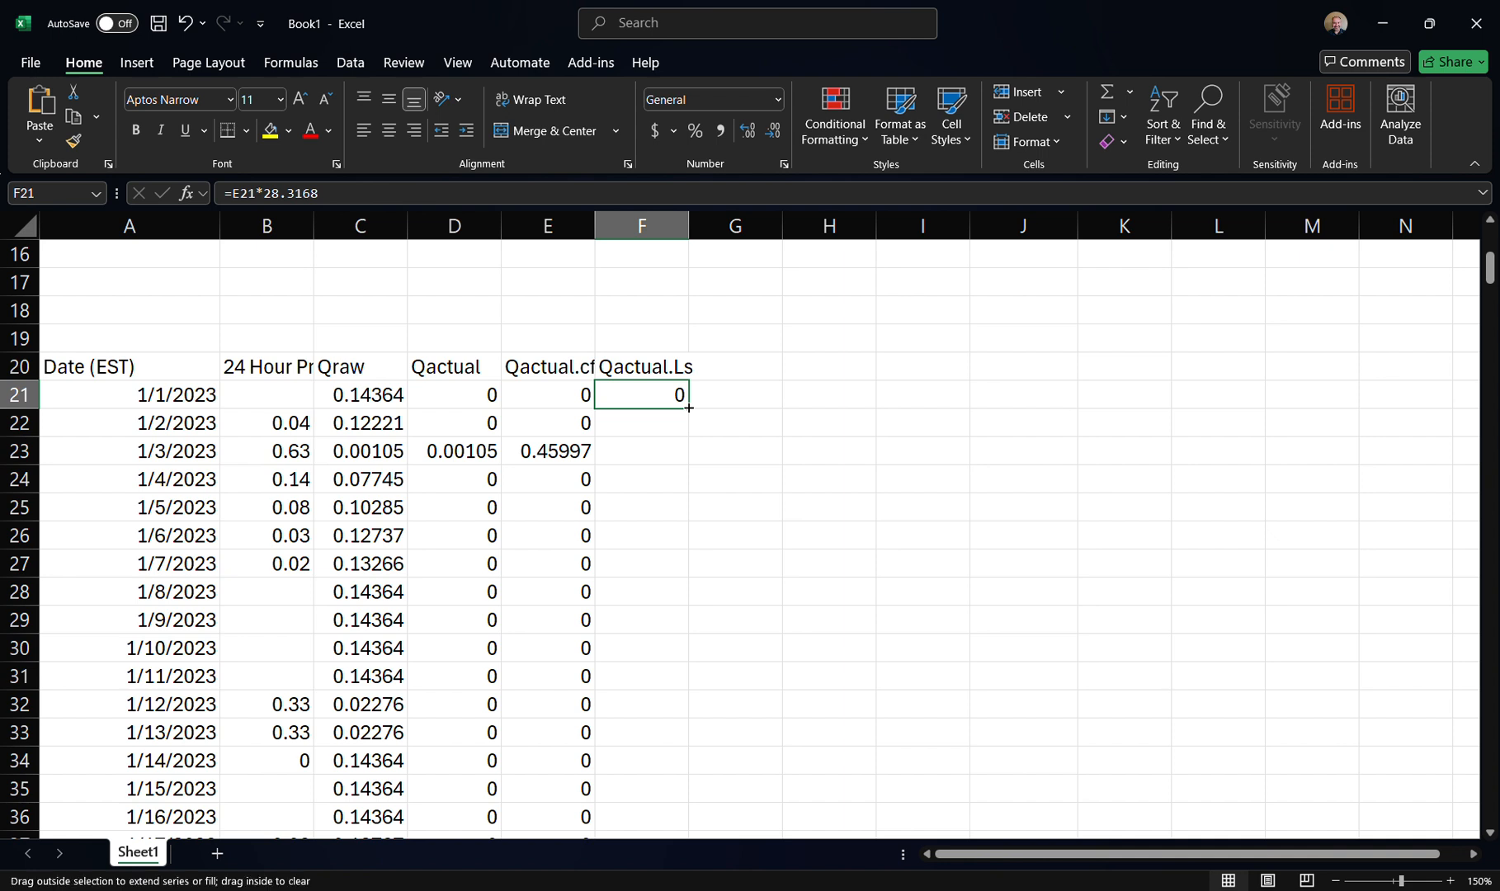
double_click(689, 408)
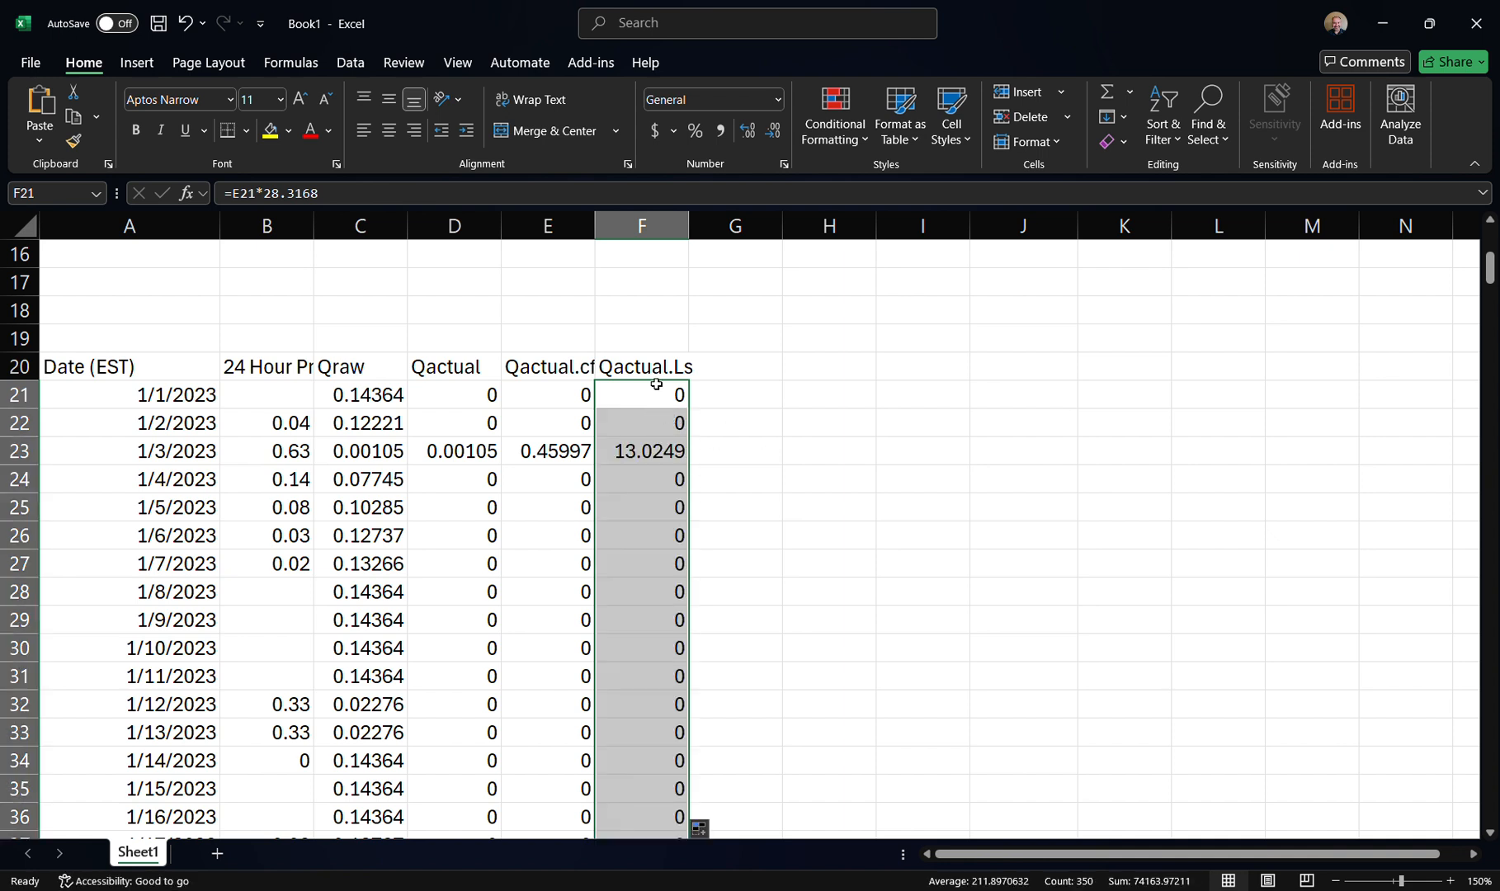
Review the Qactual.Ls values down the dated rows and return to the column headers
scroll(710, 470, down, 8)
scroll(723, 472, down, 13)
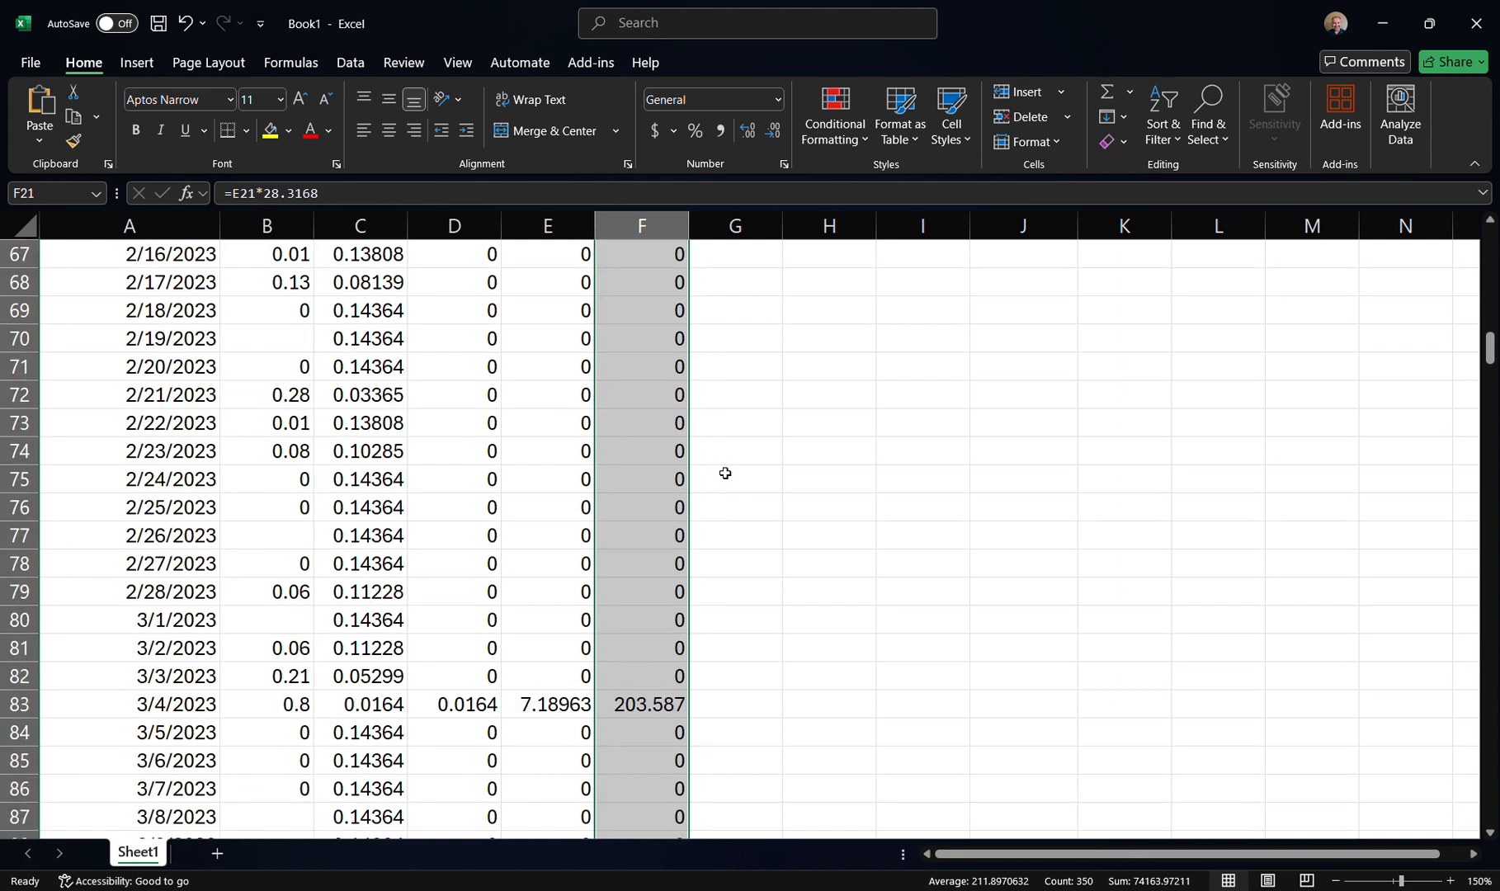
scroll(744, 469, up, 10)
scroll(745, 467, up, 17)
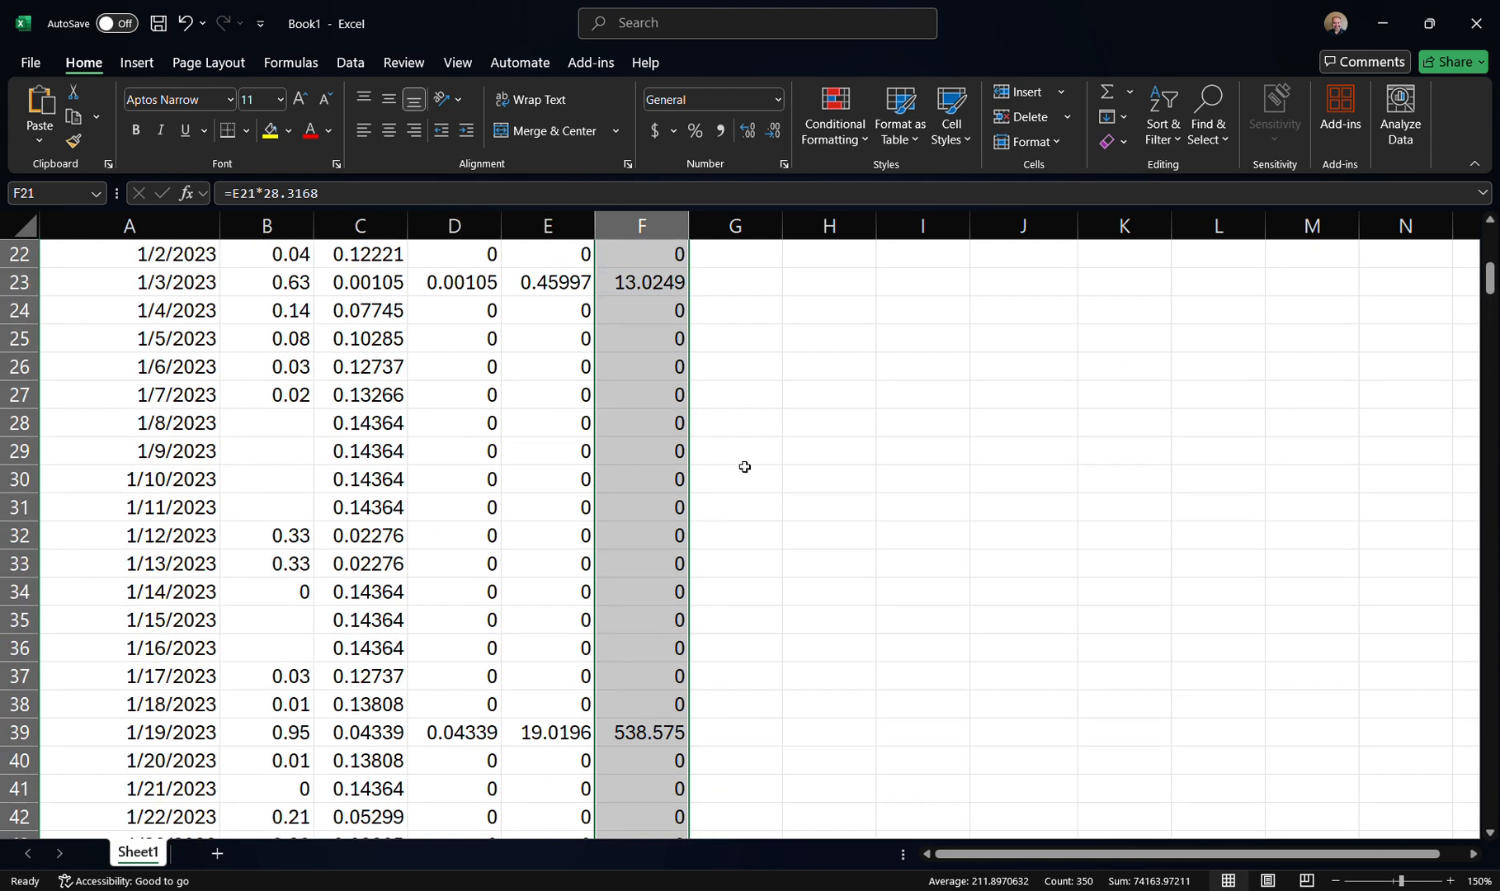
scroll(779, 483, down, 4)
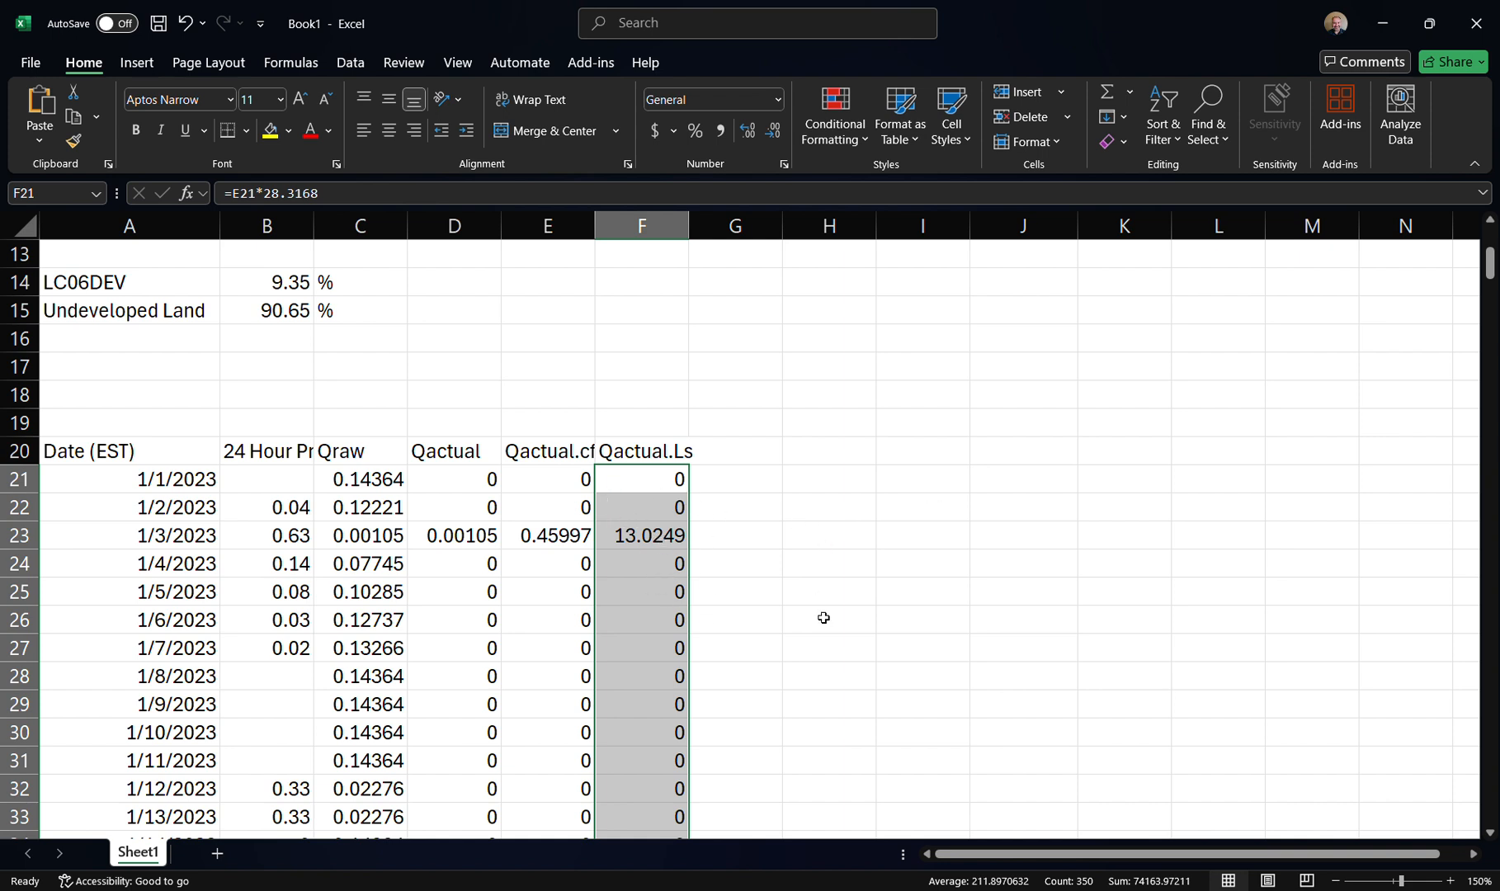
Switch to Chrome and open the PA BMP Manual, Chapter 8 PDF from the TR-55 for Water Quality course content
key(alt+Tab)
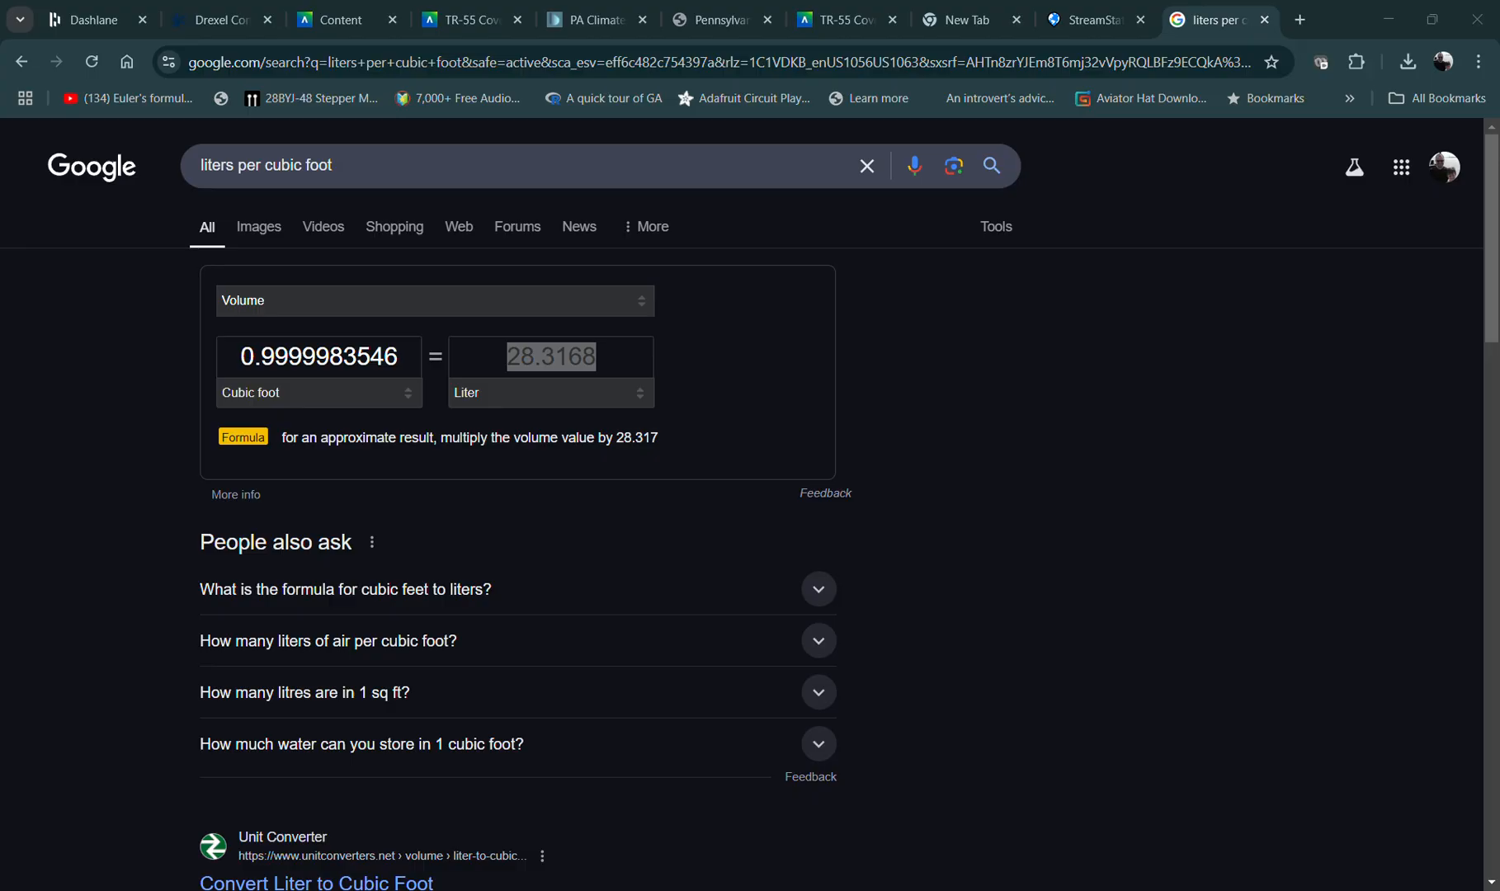
click(364, 13)
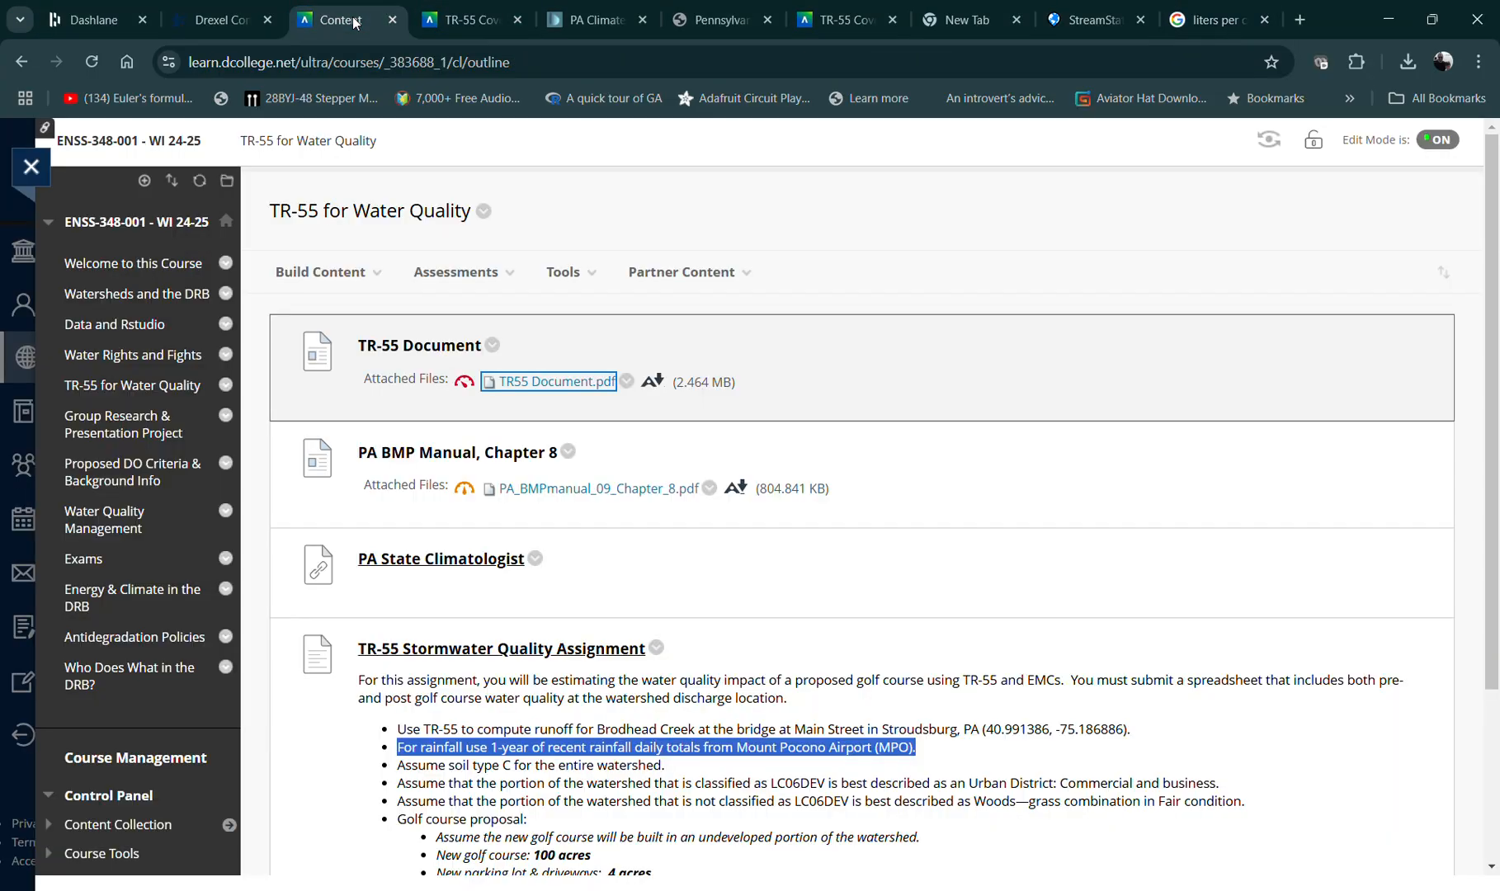
scroll(1004, 401, down, 1)
scroll(1051, 393, down, 1)
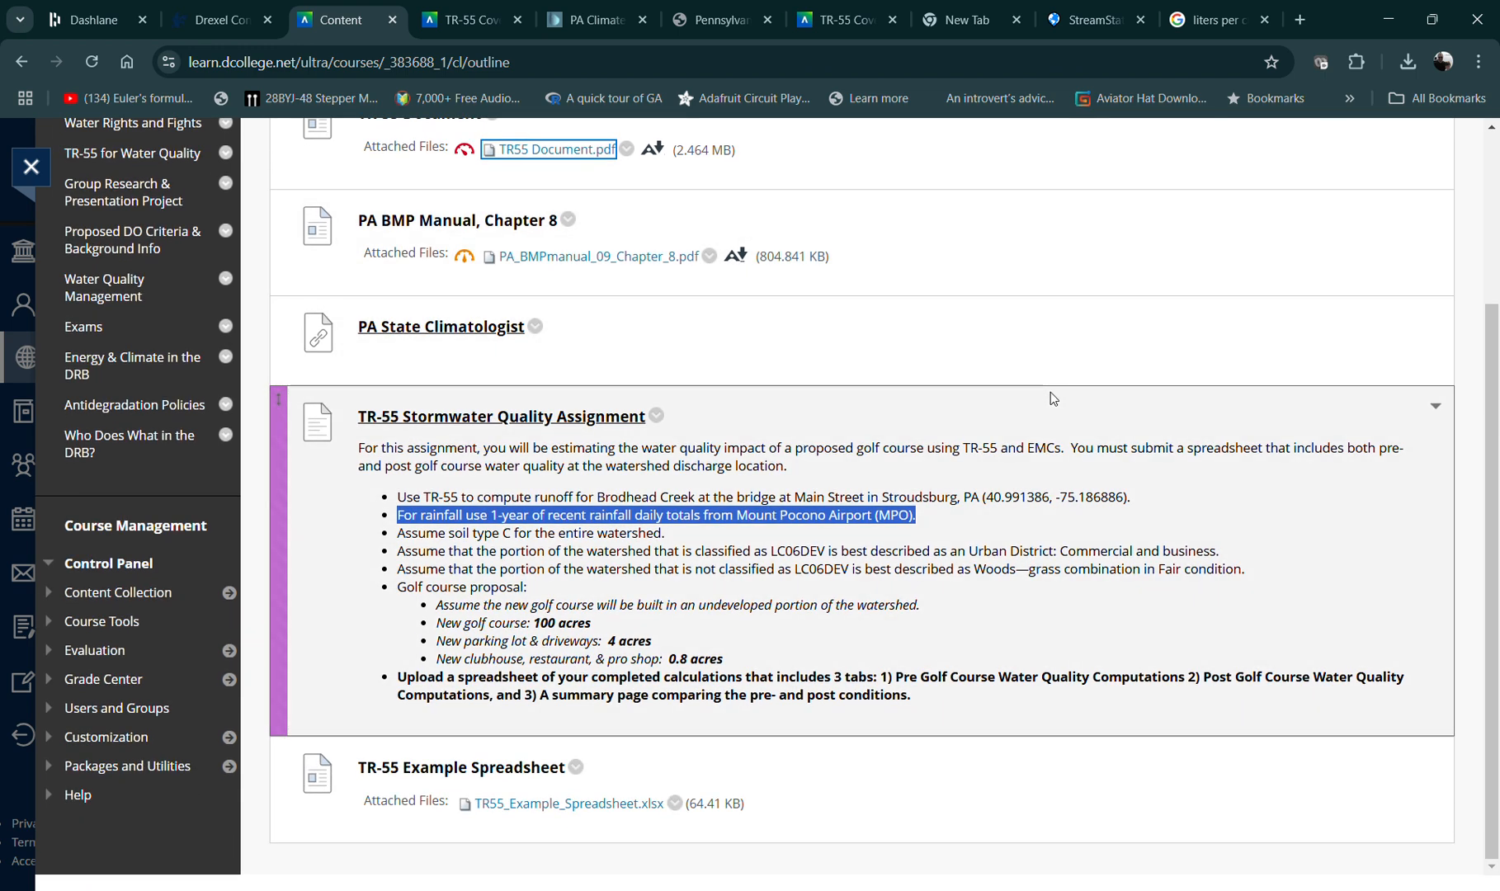
scroll(1050, 392, up, 1)
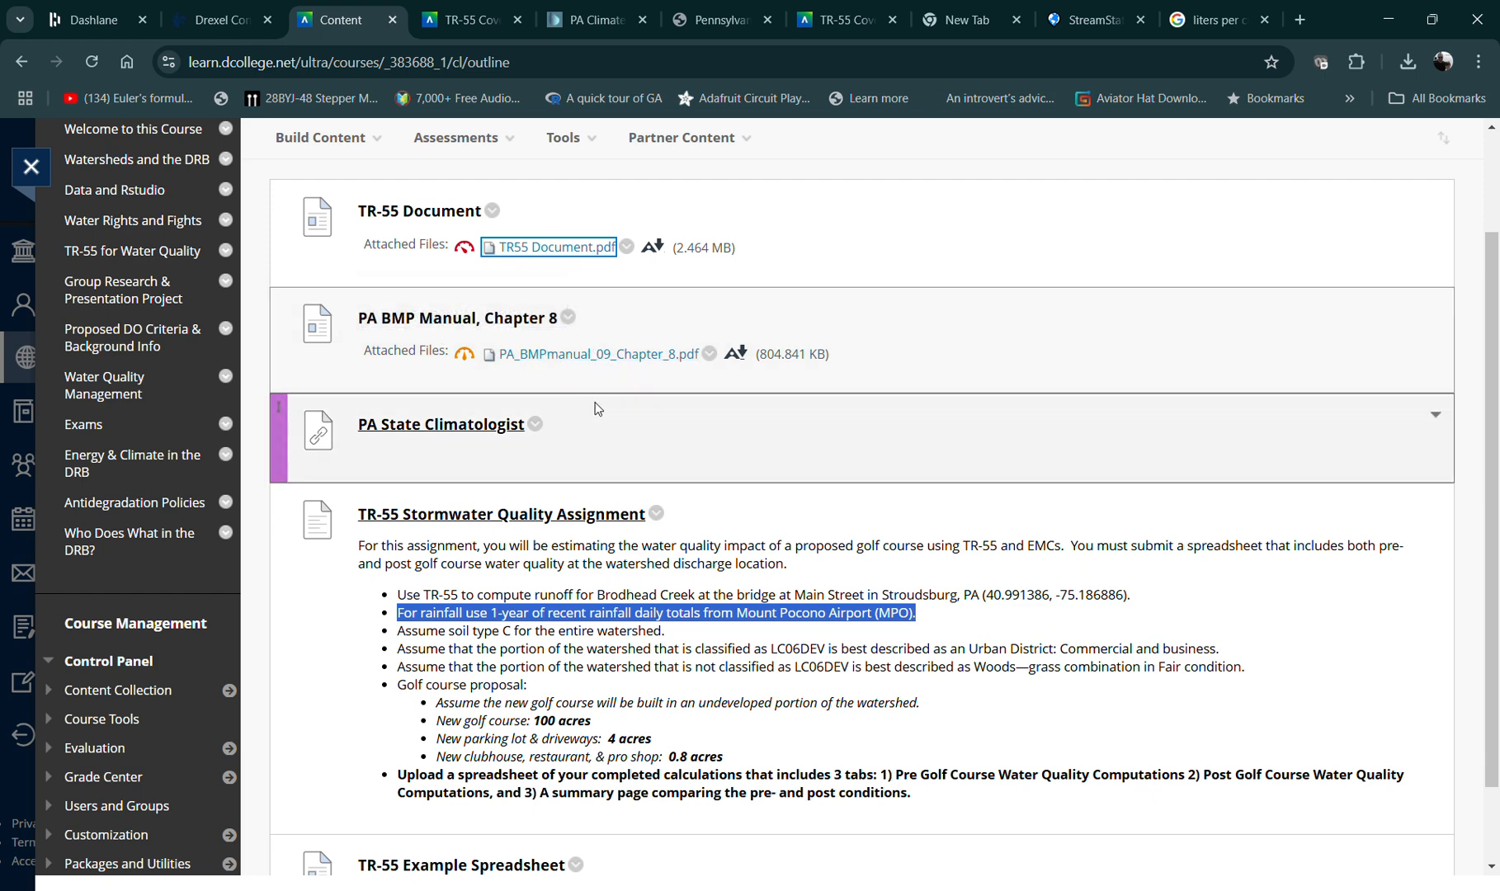
click(558, 354)
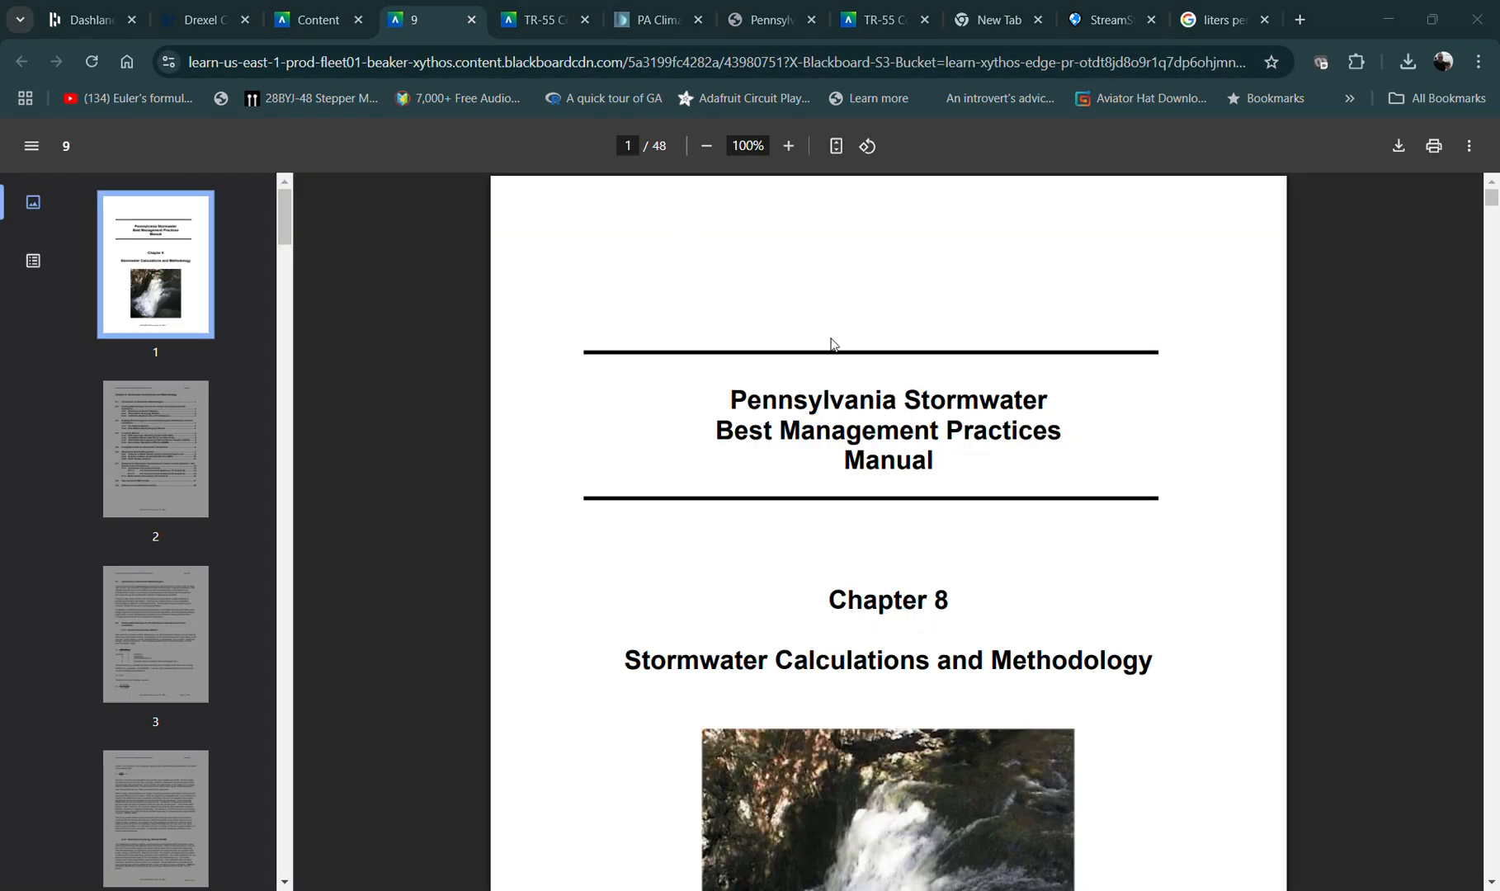
Find Table 8.3, Event Mean Concentrations (EMCs), on page 9 of 46 of the manual chapter
scroll(1194, 347, down, 15)
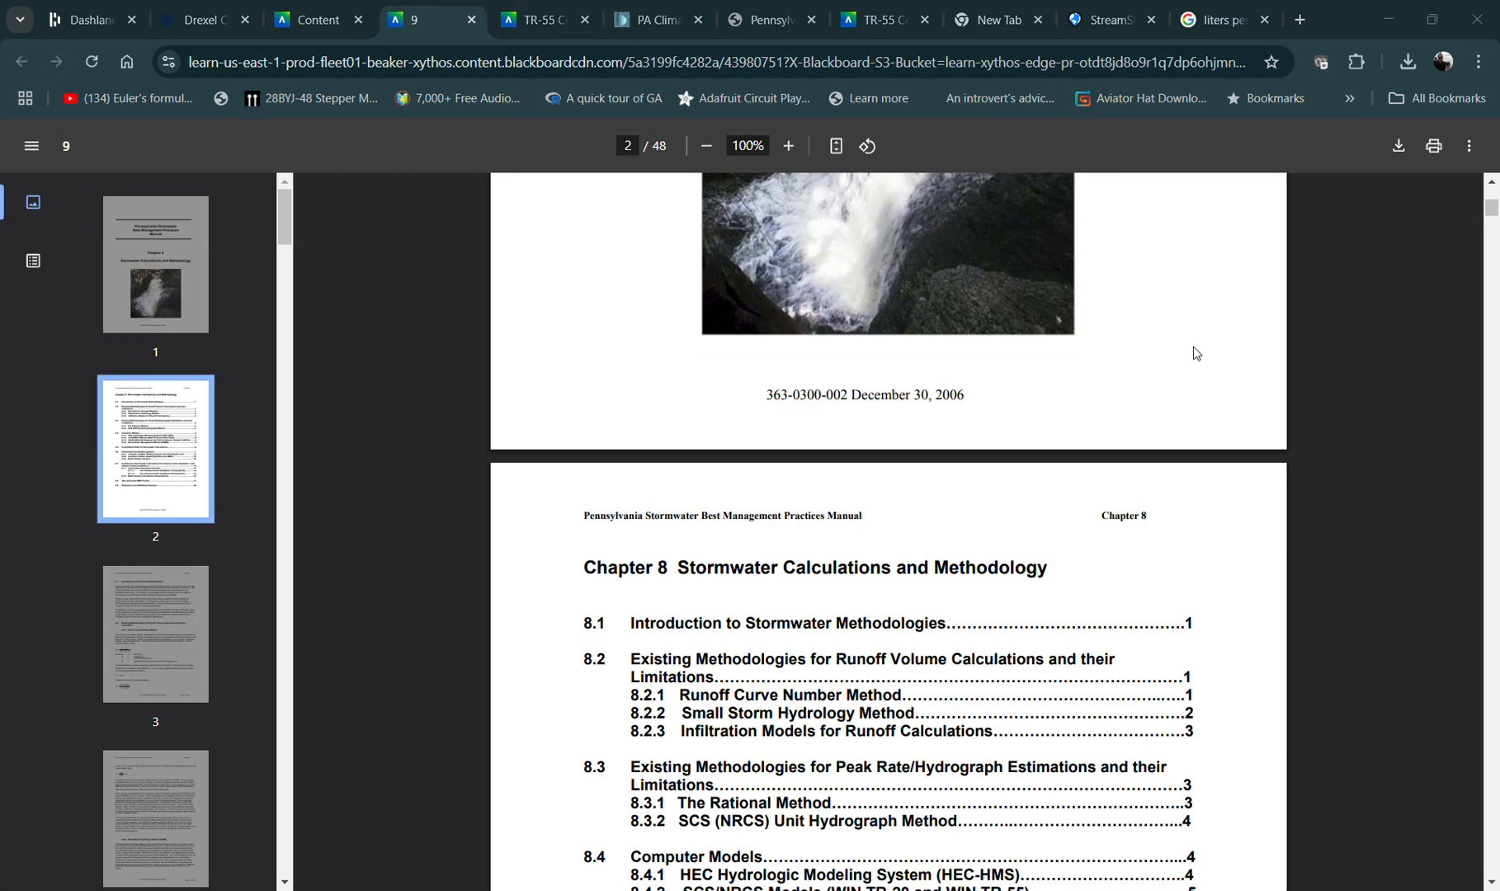
scroll(1235, 373, down, 15)
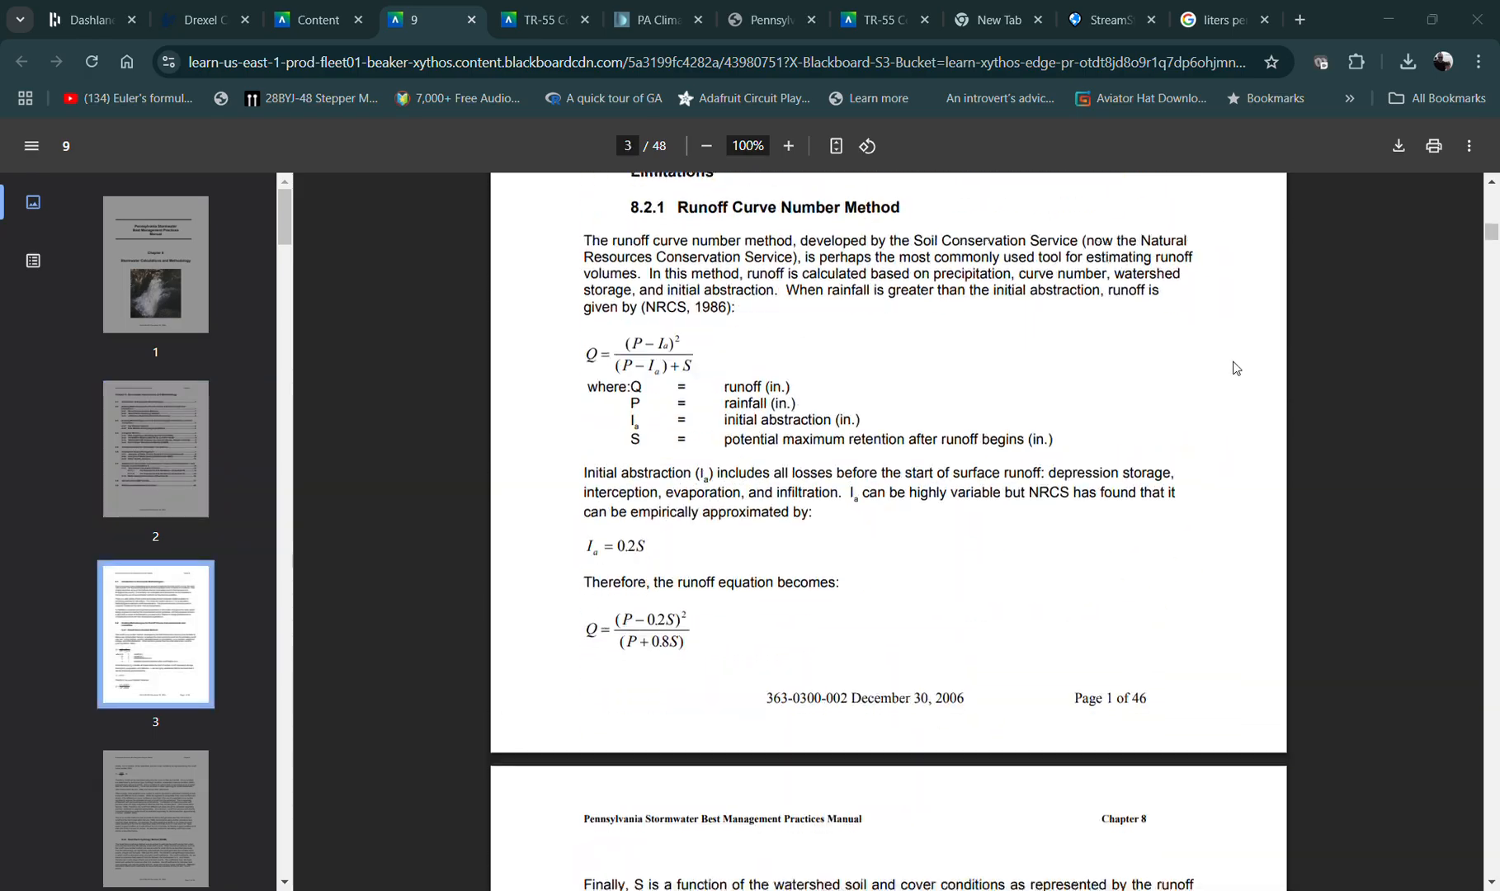
scroll(1230, 367, down, 15)
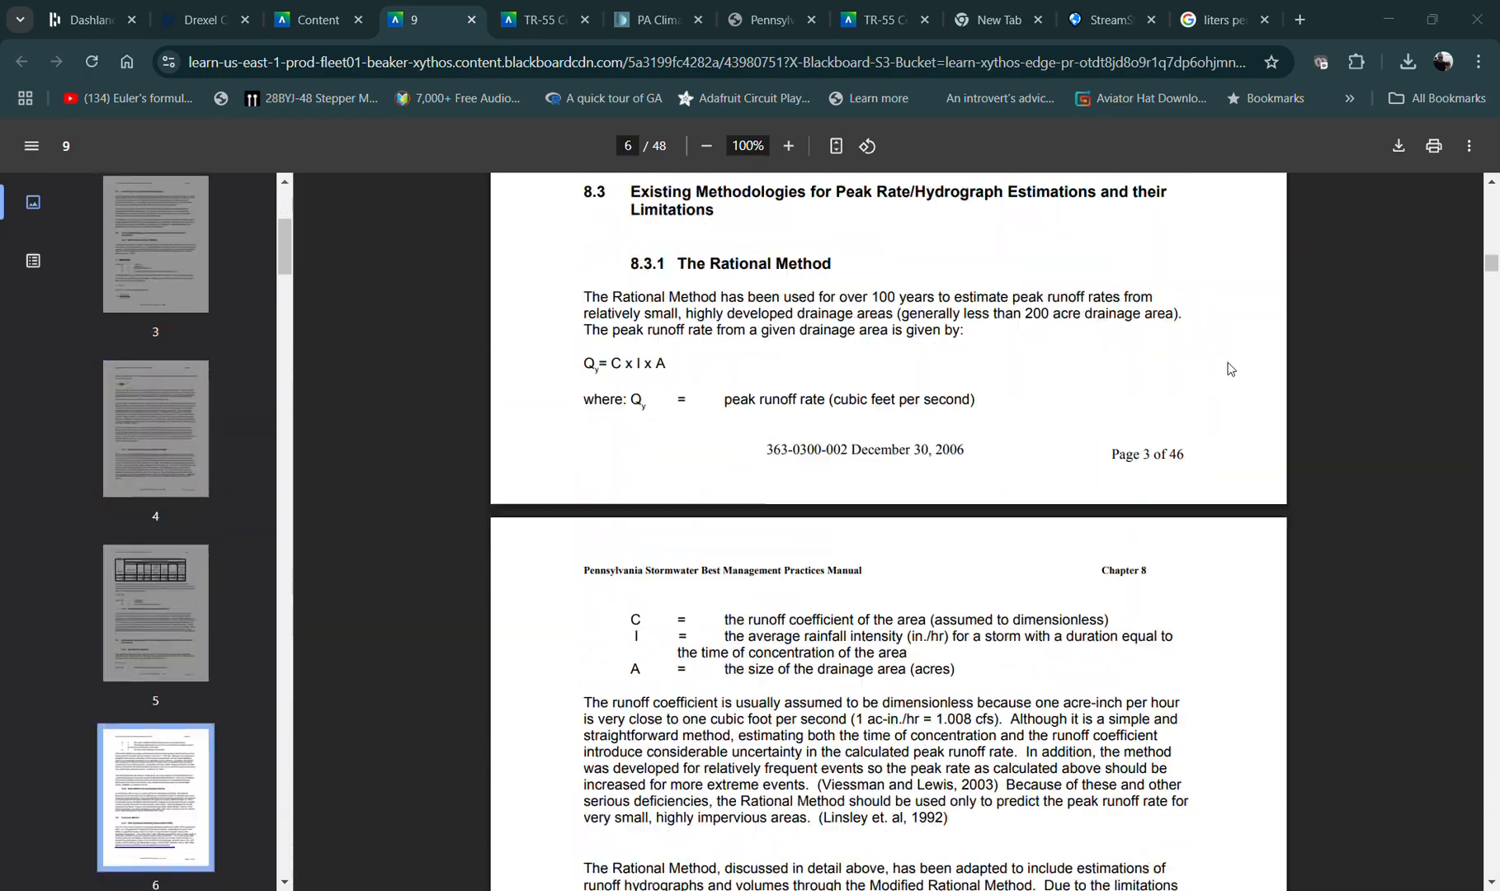
scroll(1228, 371, down, 15)
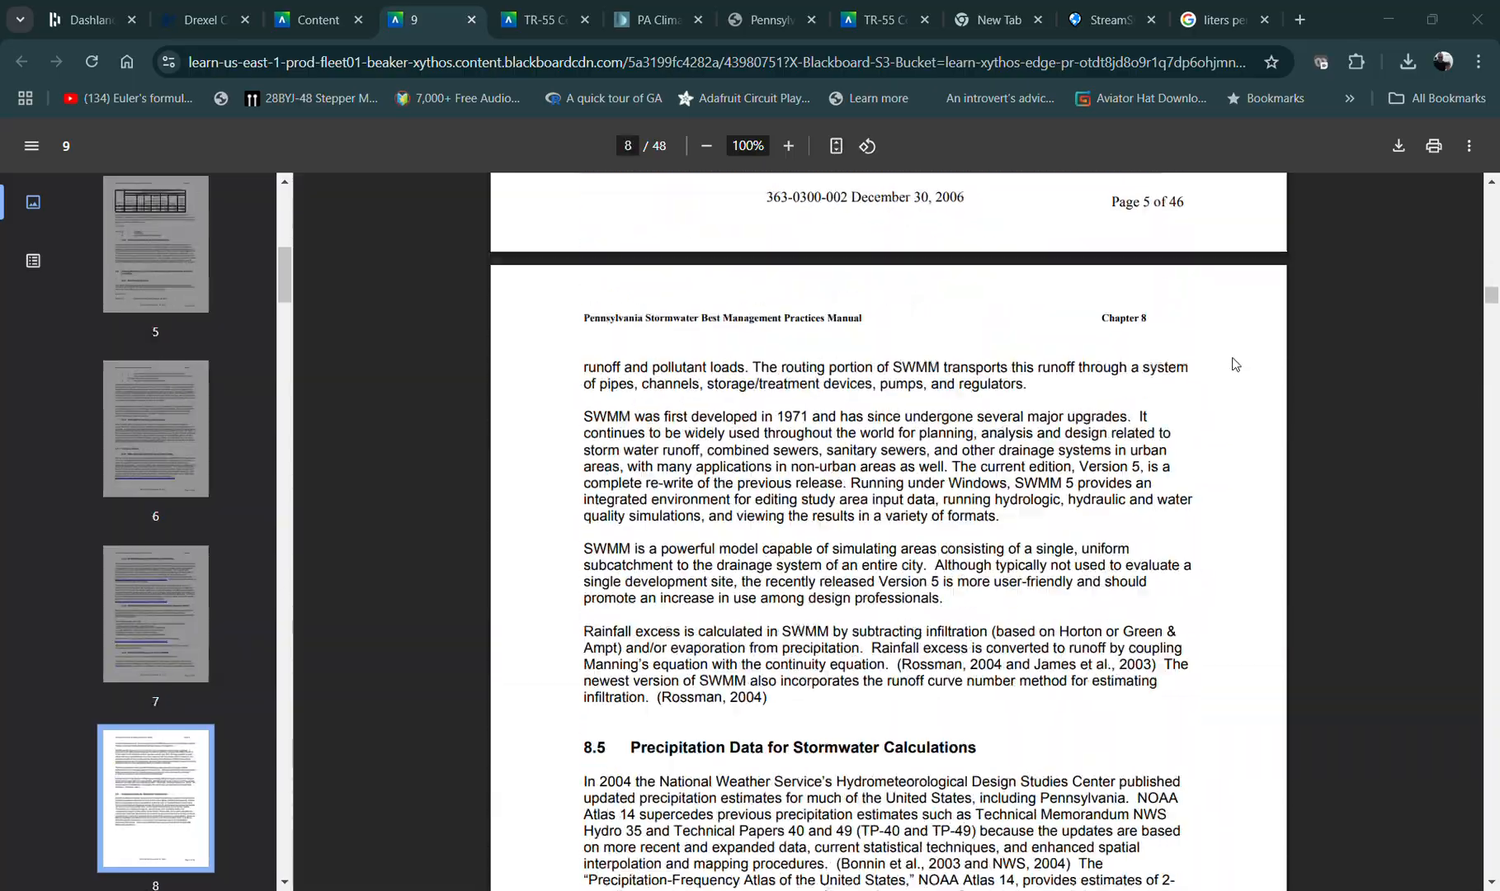
scroll(1231, 369, down, 15)
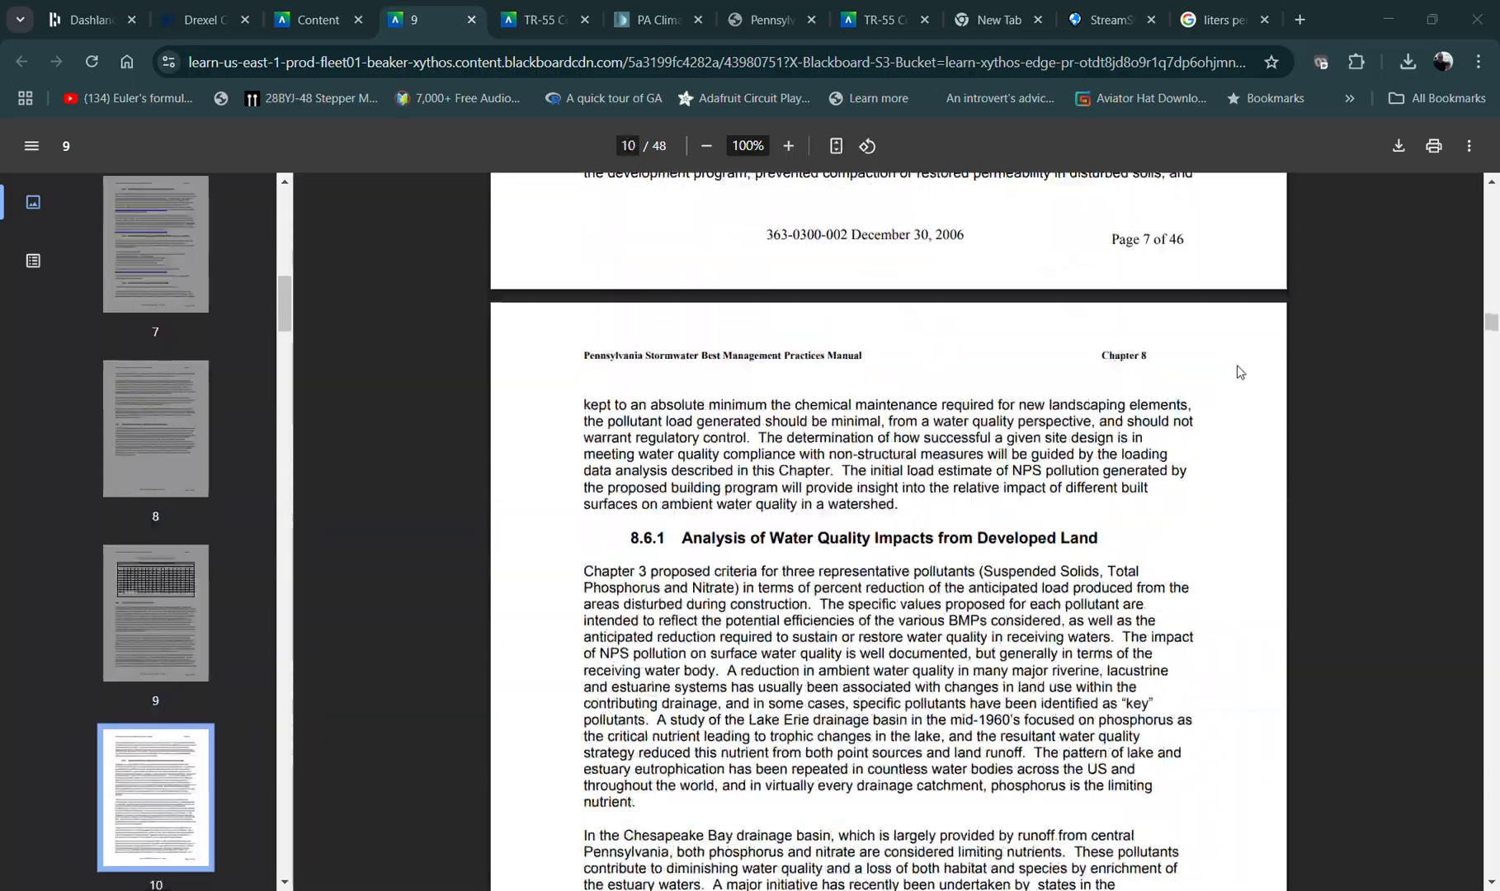
scroll(1240, 370, down, 5)
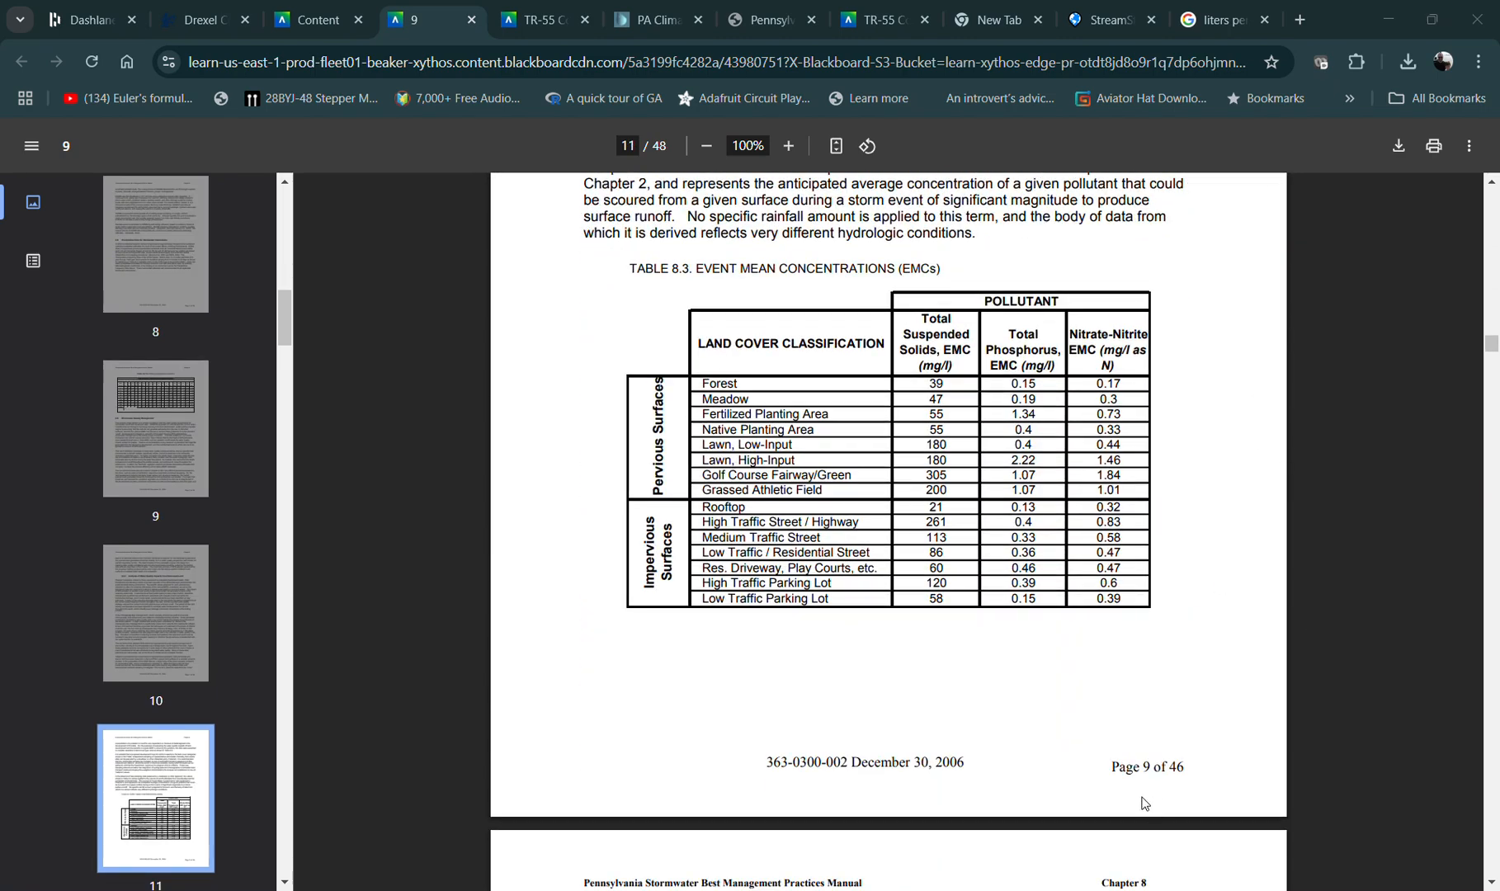
drag(1143, 766, 1188, 764)
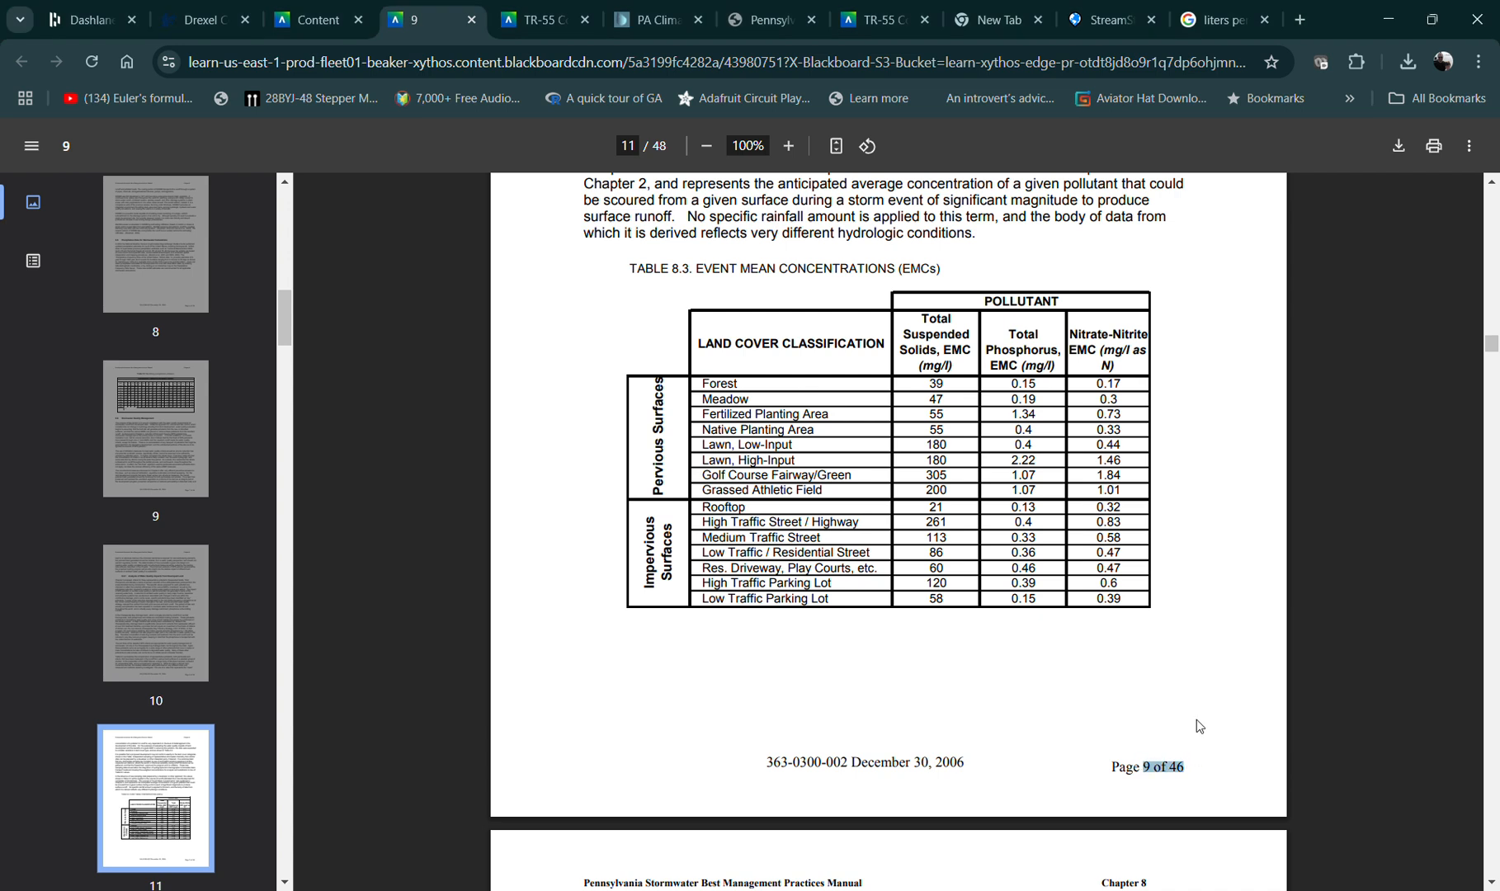
drag(633, 268, 713, 269)
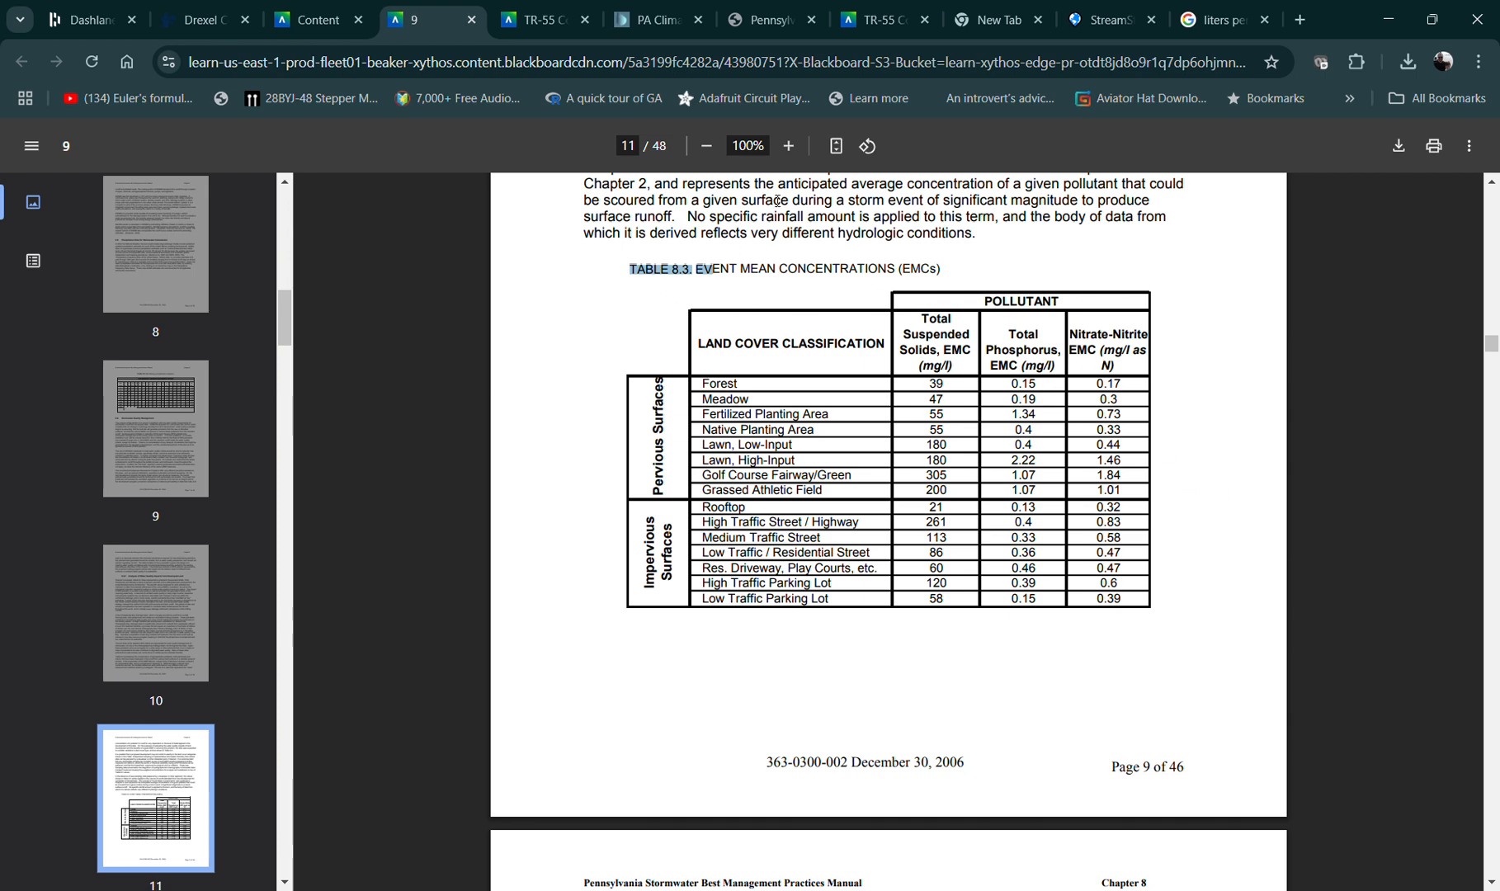
Enlarge the PDF to 175% and examine Table 8.3's land cover classifications, especially Forest and Medium Traffic Street
click(788, 146)
click(789, 146)
click(789, 146)
click(788, 147)
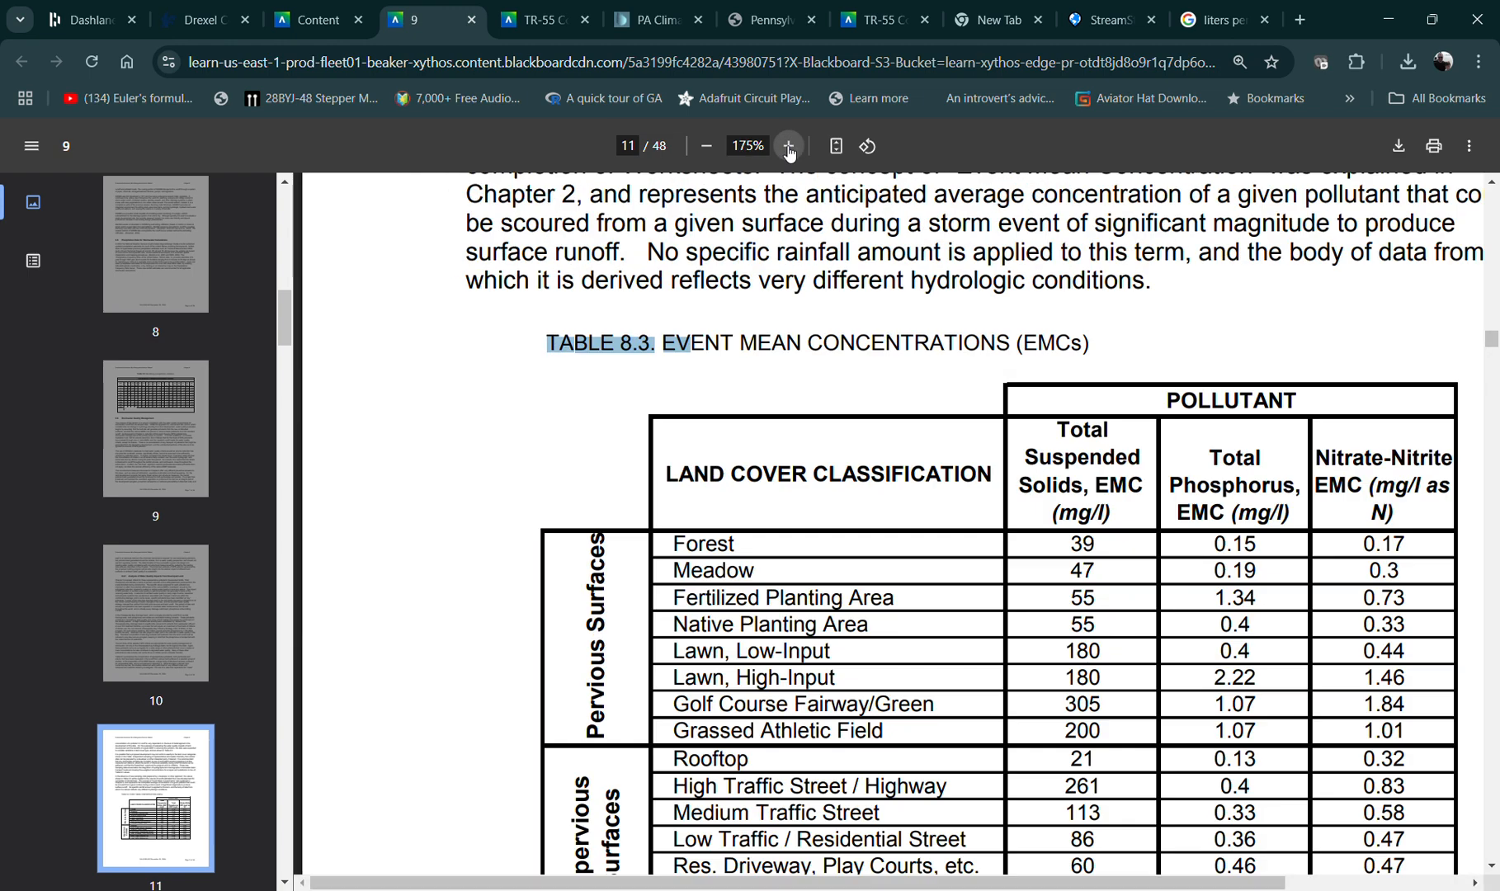
scroll(1163, 535, down, 3)
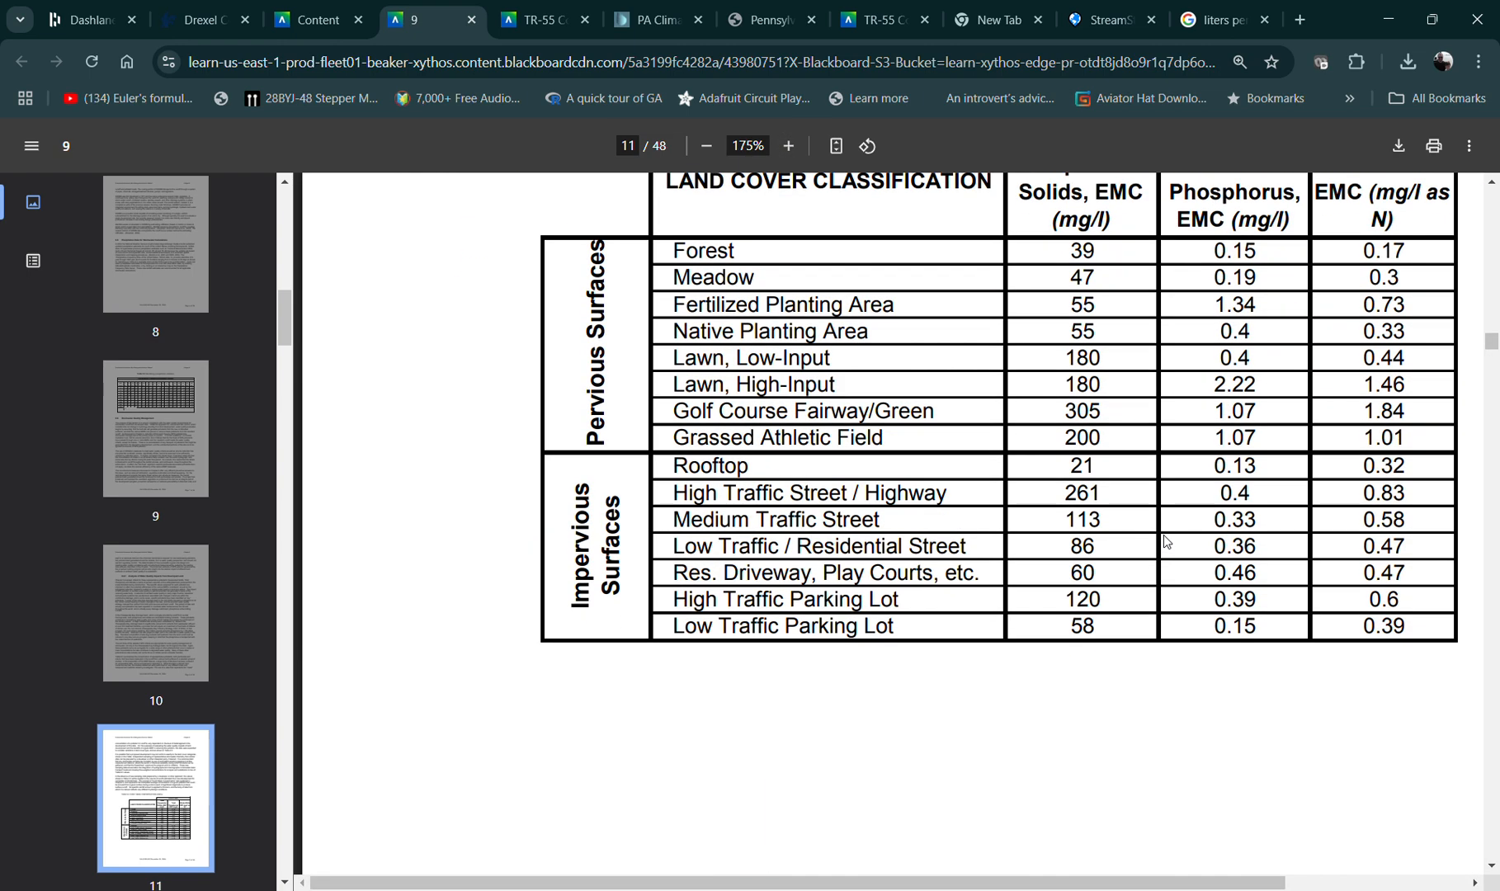
scroll(1163, 535, up, 1)
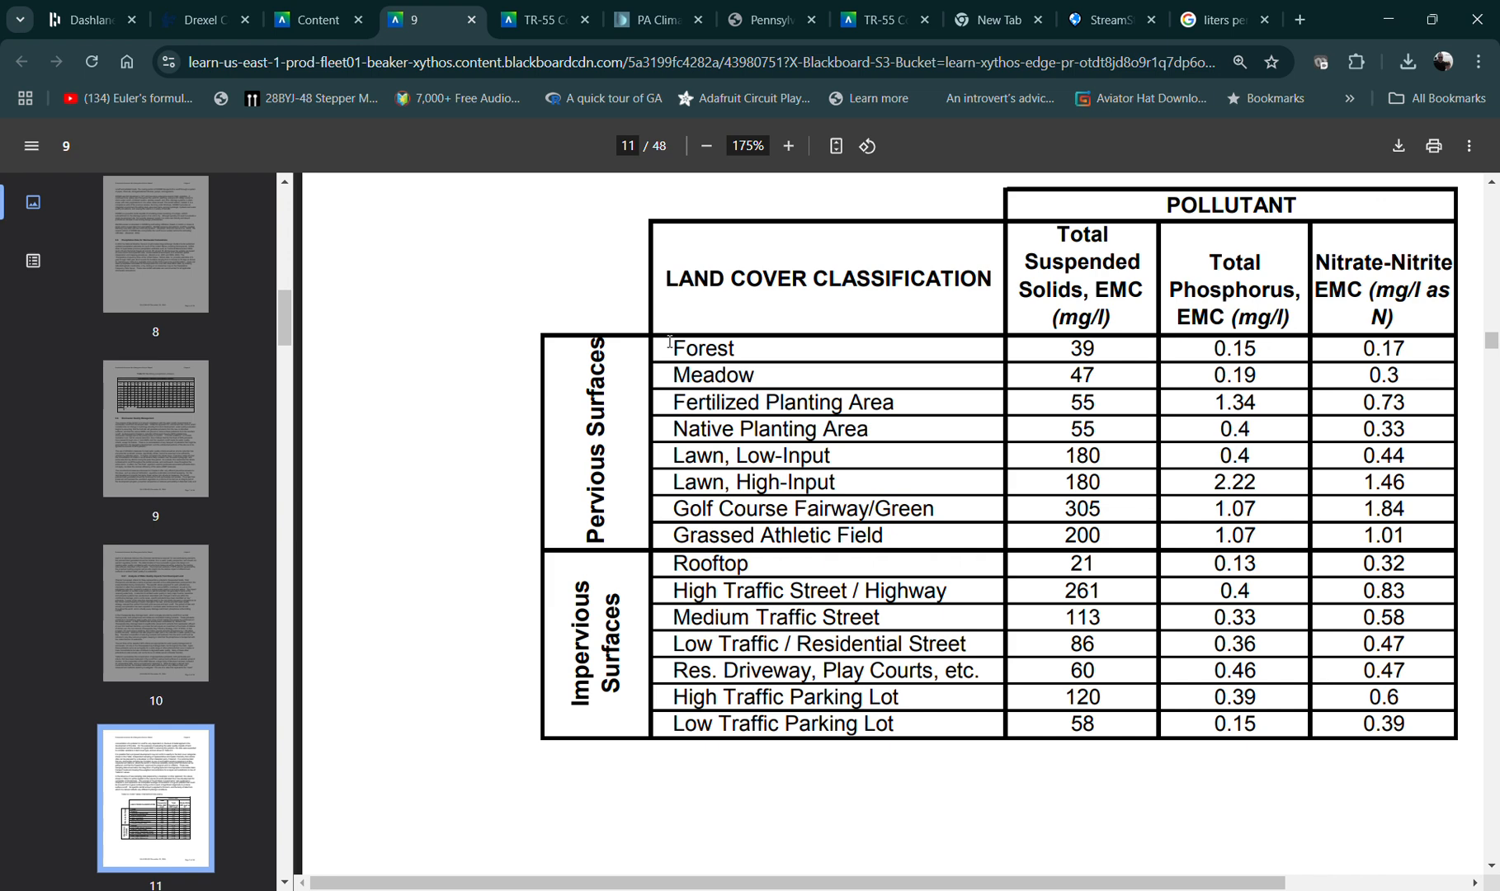
drag(670, 347, 841, 725)
click(930, 476)
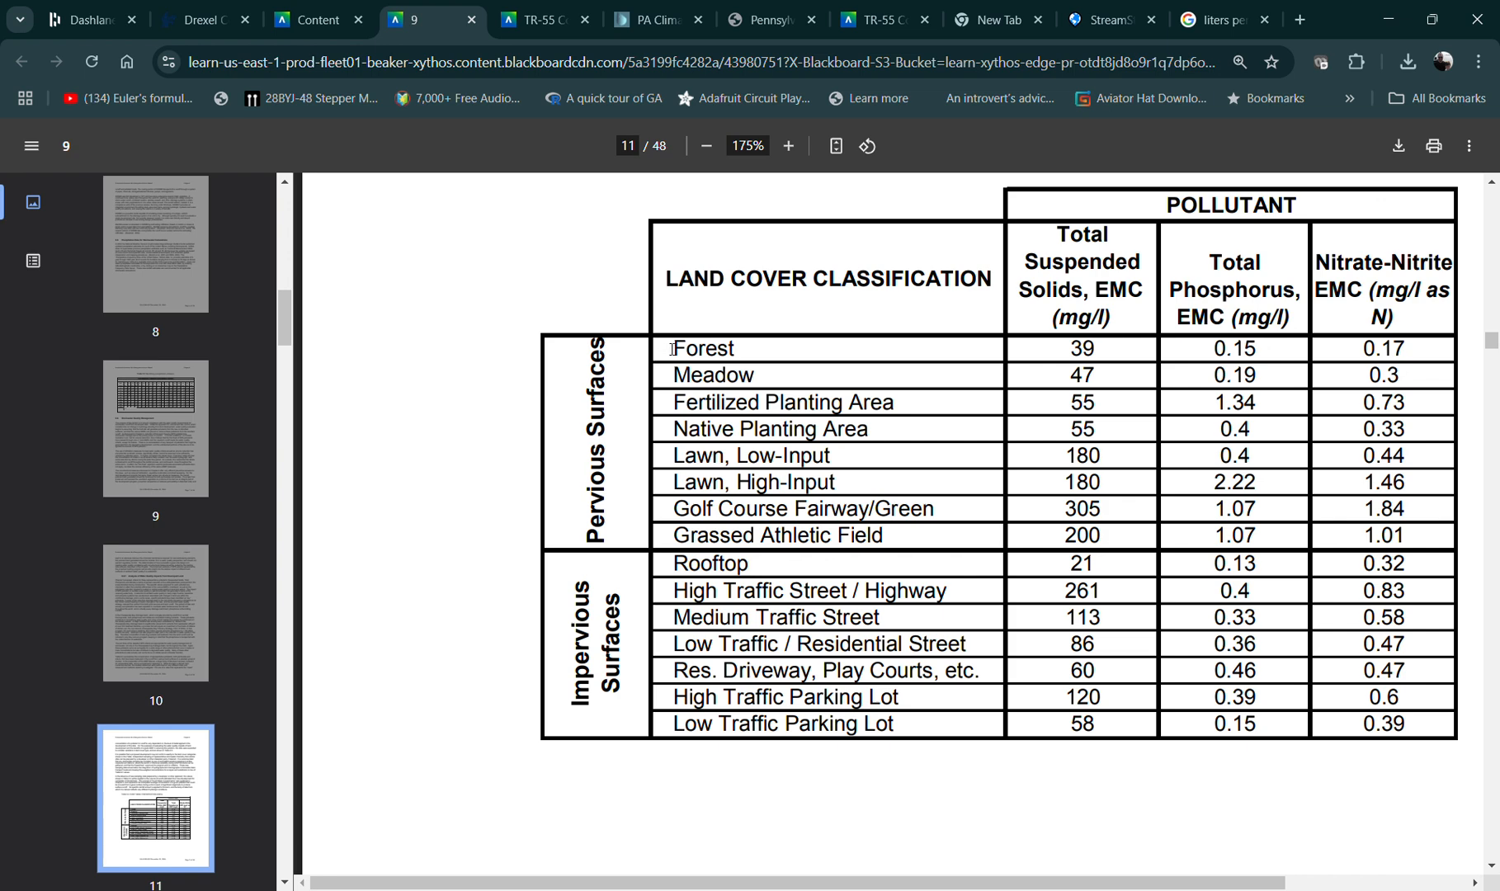
drag(676, 348, 747, 344)
drag(676, 614, 880, 617)
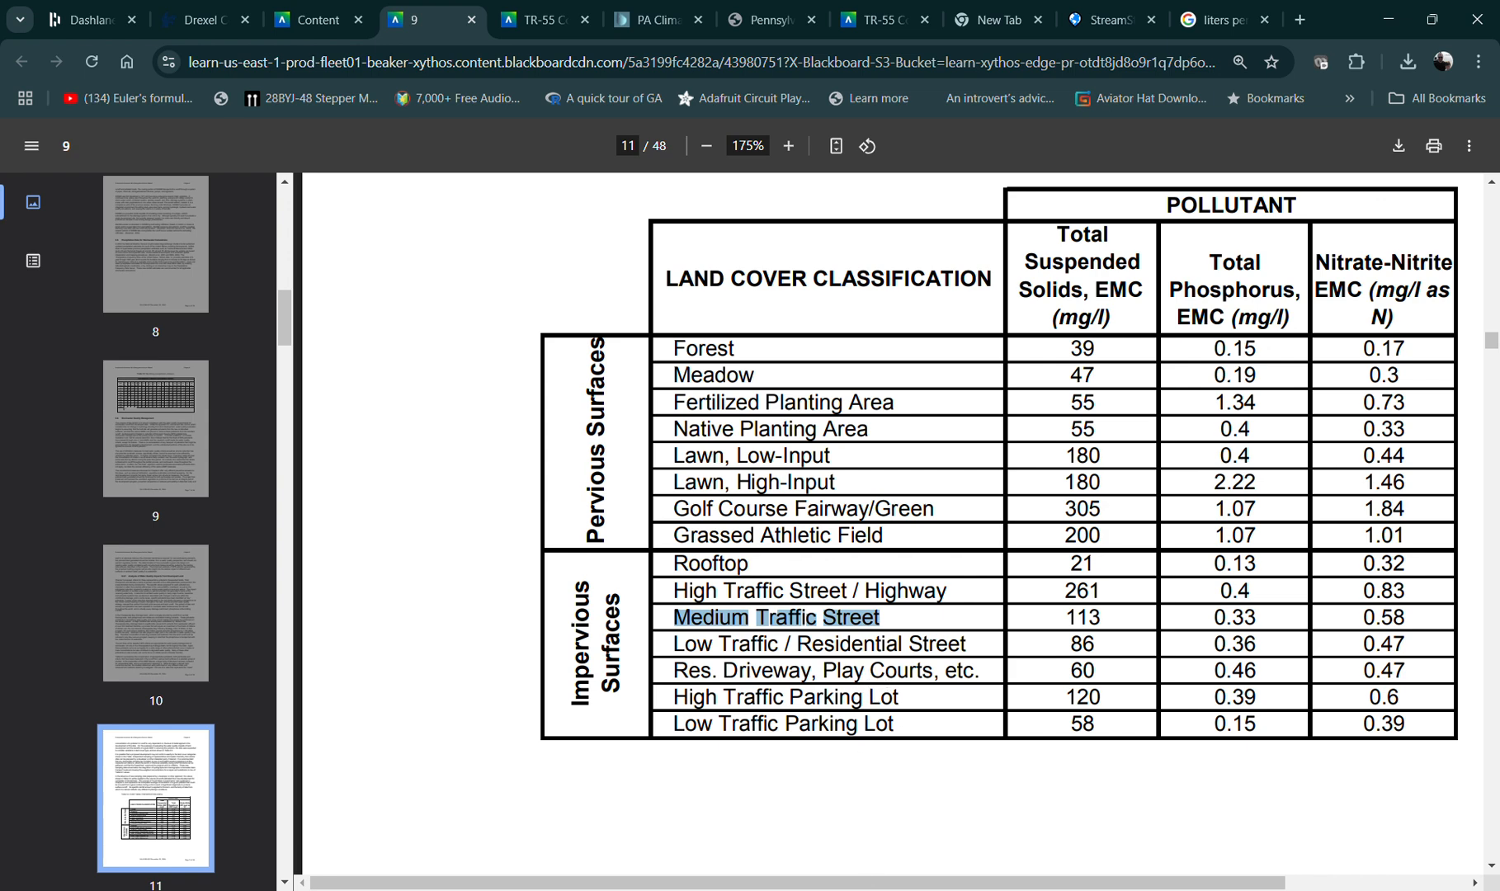
Switch back to Excel and add the headers TP in I7 and TN in J7
click(925, 883)
scroll(880, 530, up, 4)
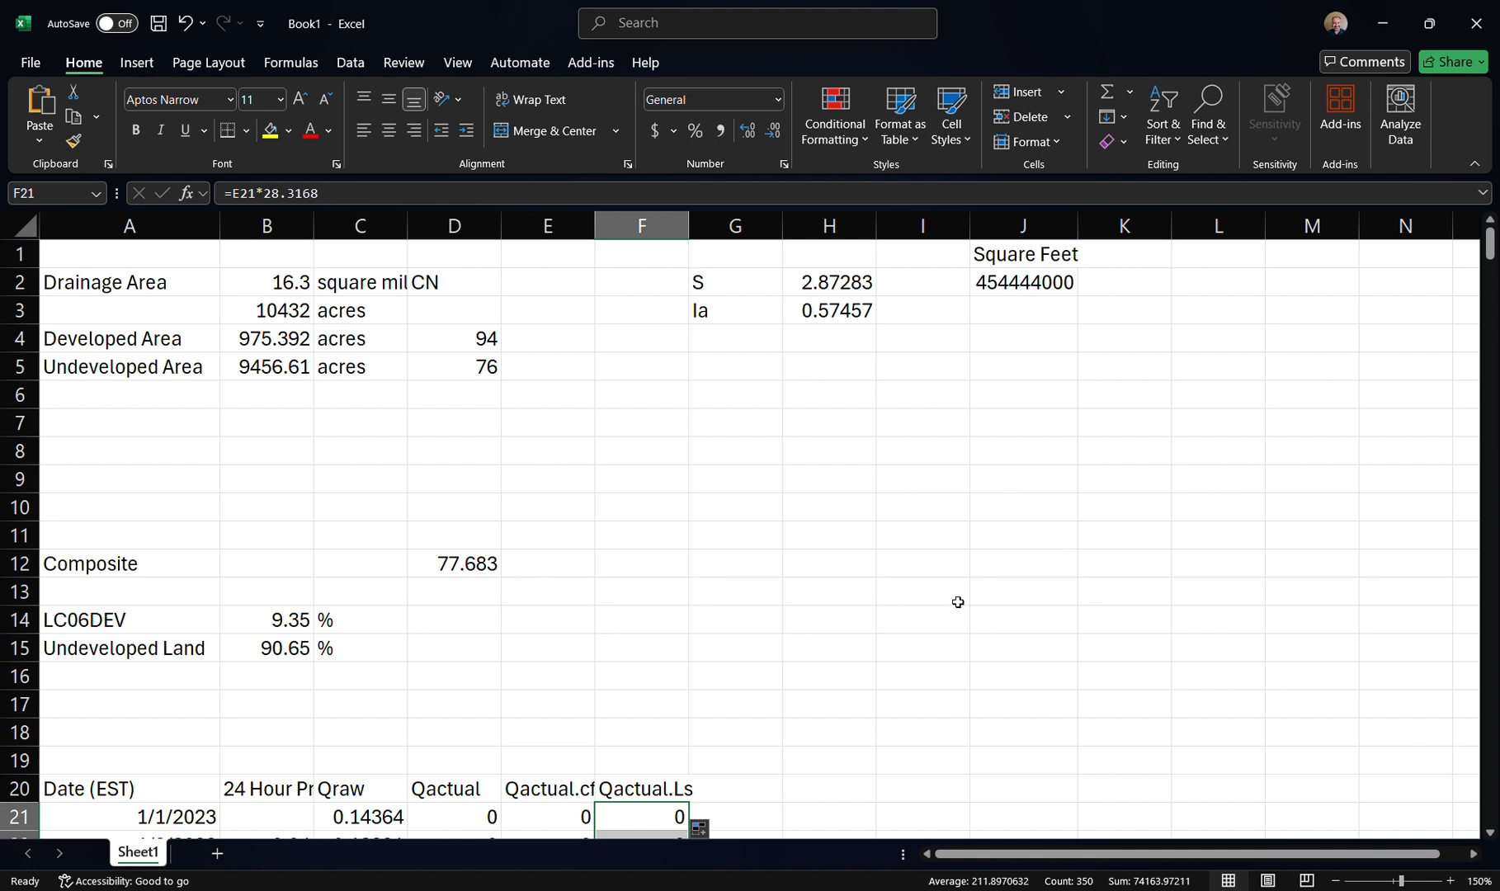
click(932, 445)
click(936, 417)
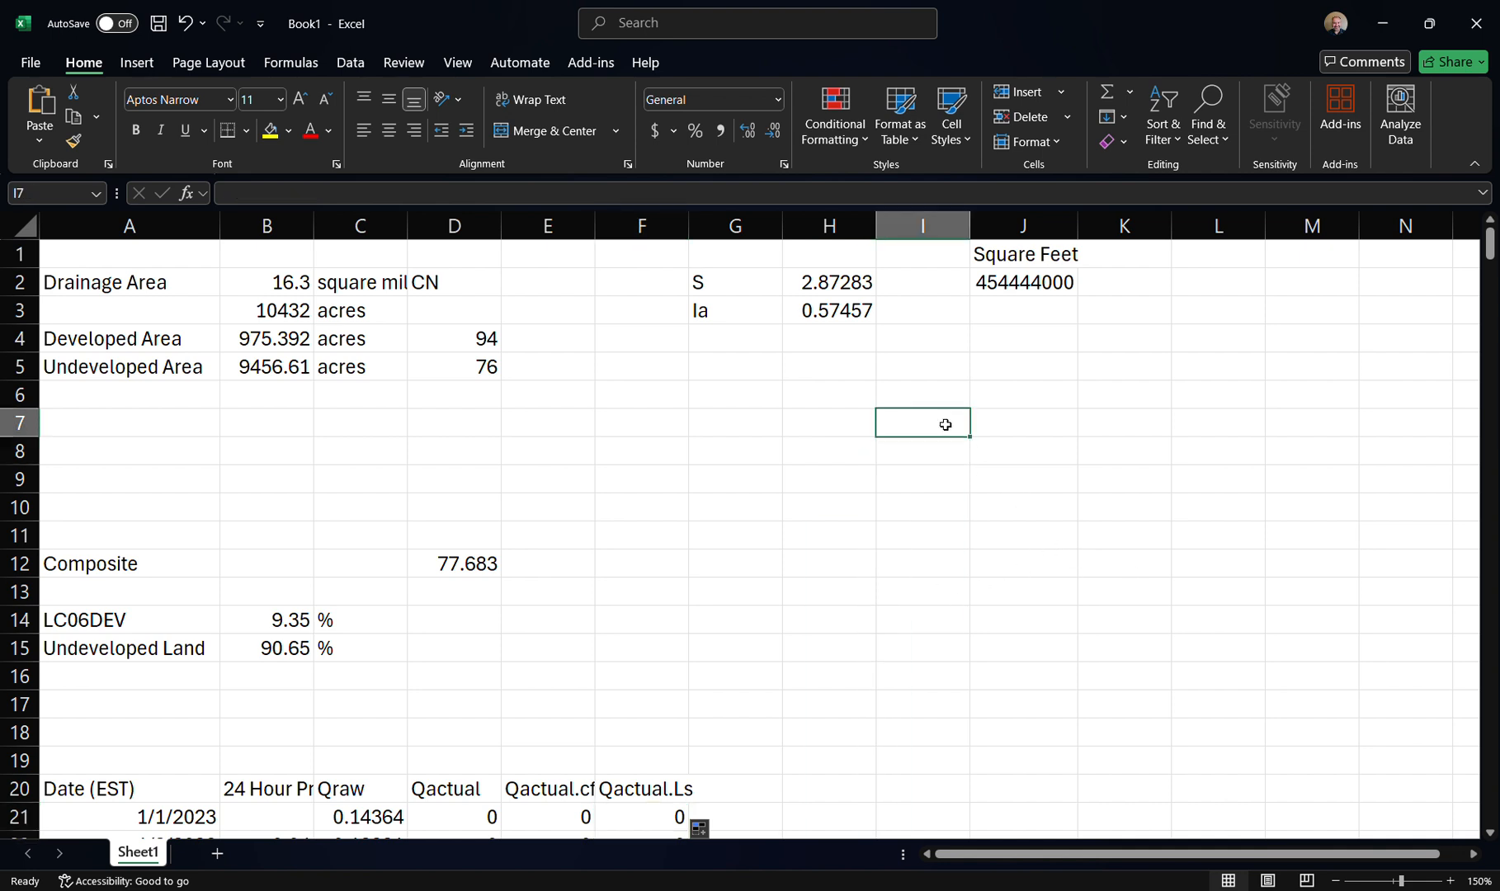
text(Tp)
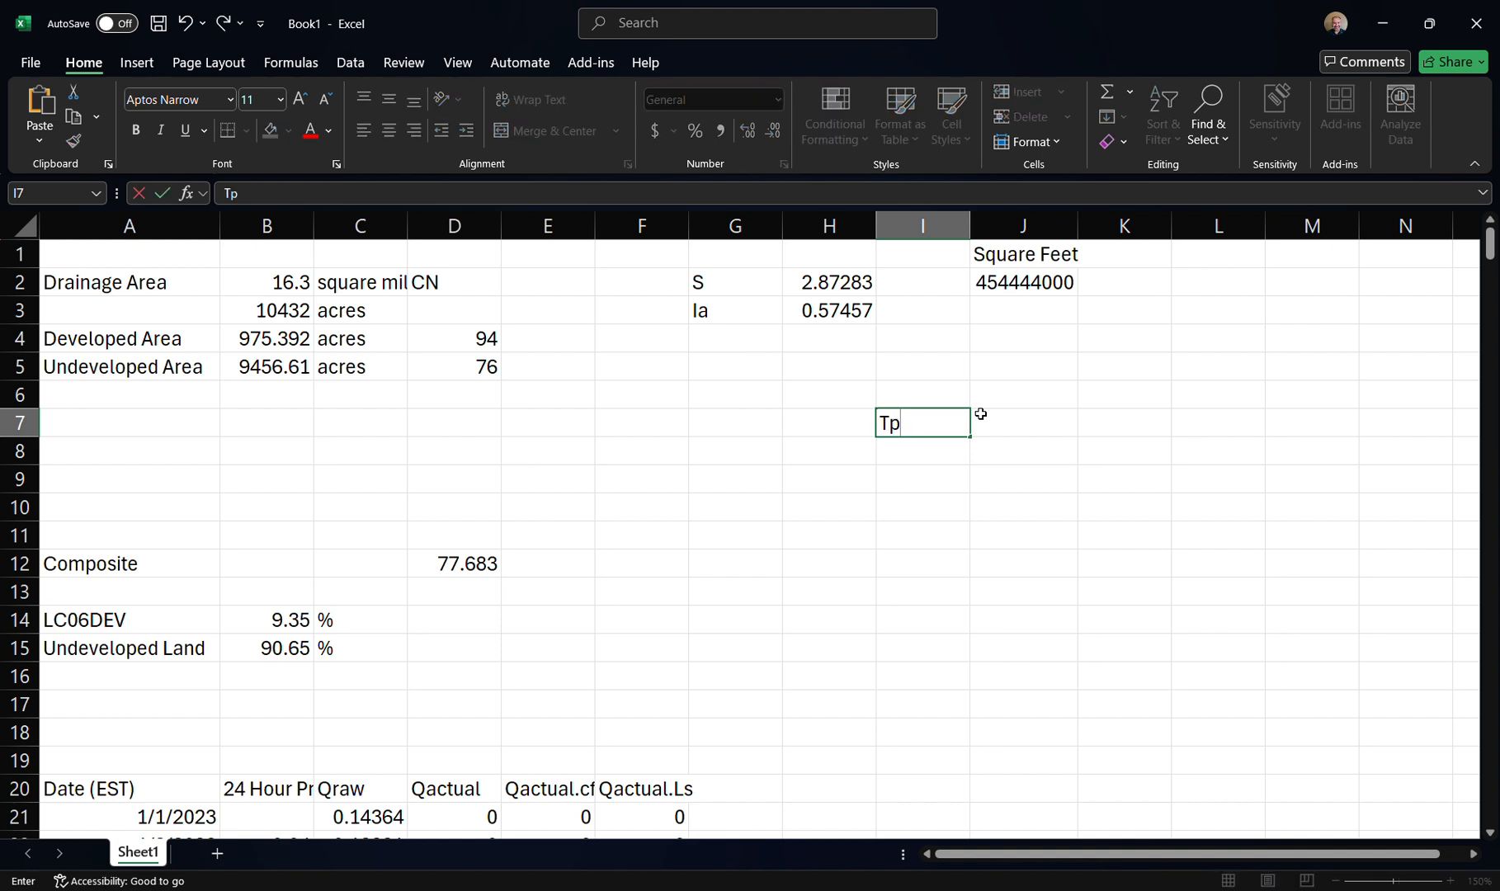
key(BackSpace)
text(P)
key(Tab)
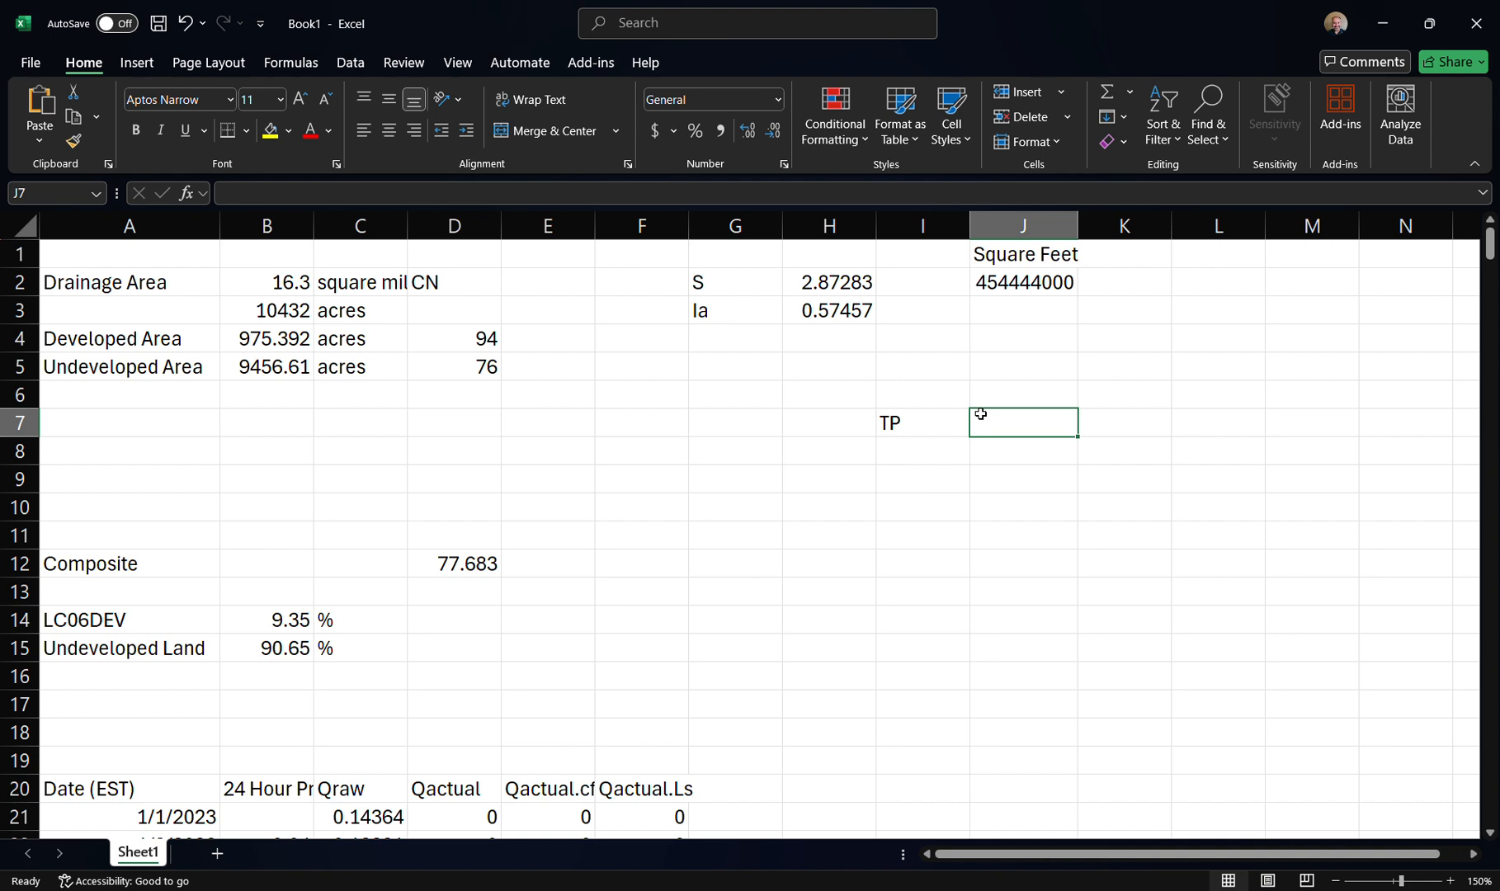
text(TN)
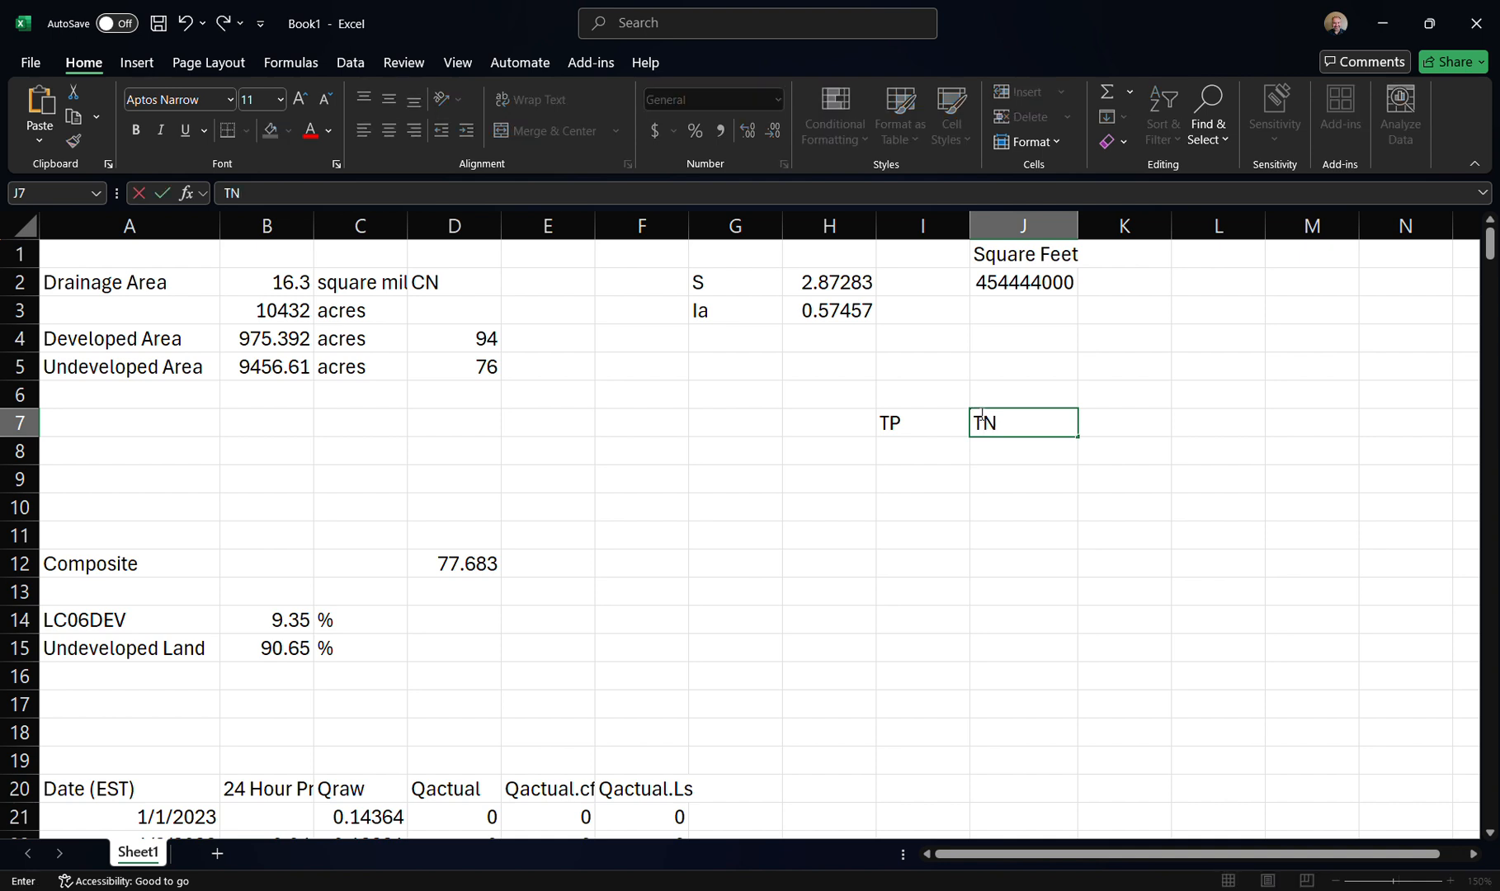
key(Return)
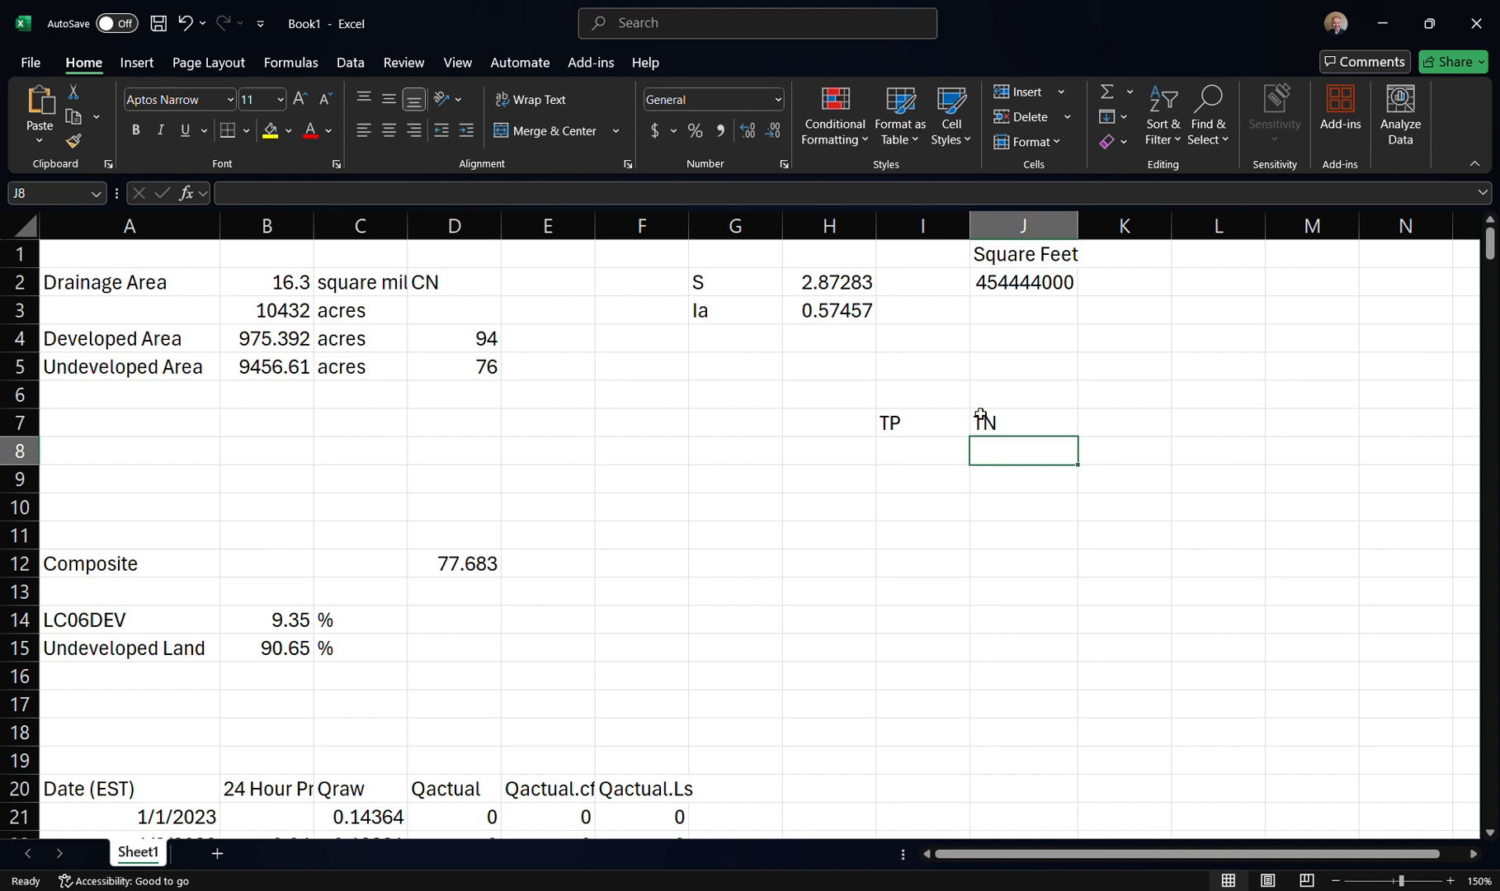
Move the TP and TN headers to cells M1 and N1
key(Left)
key(Left)
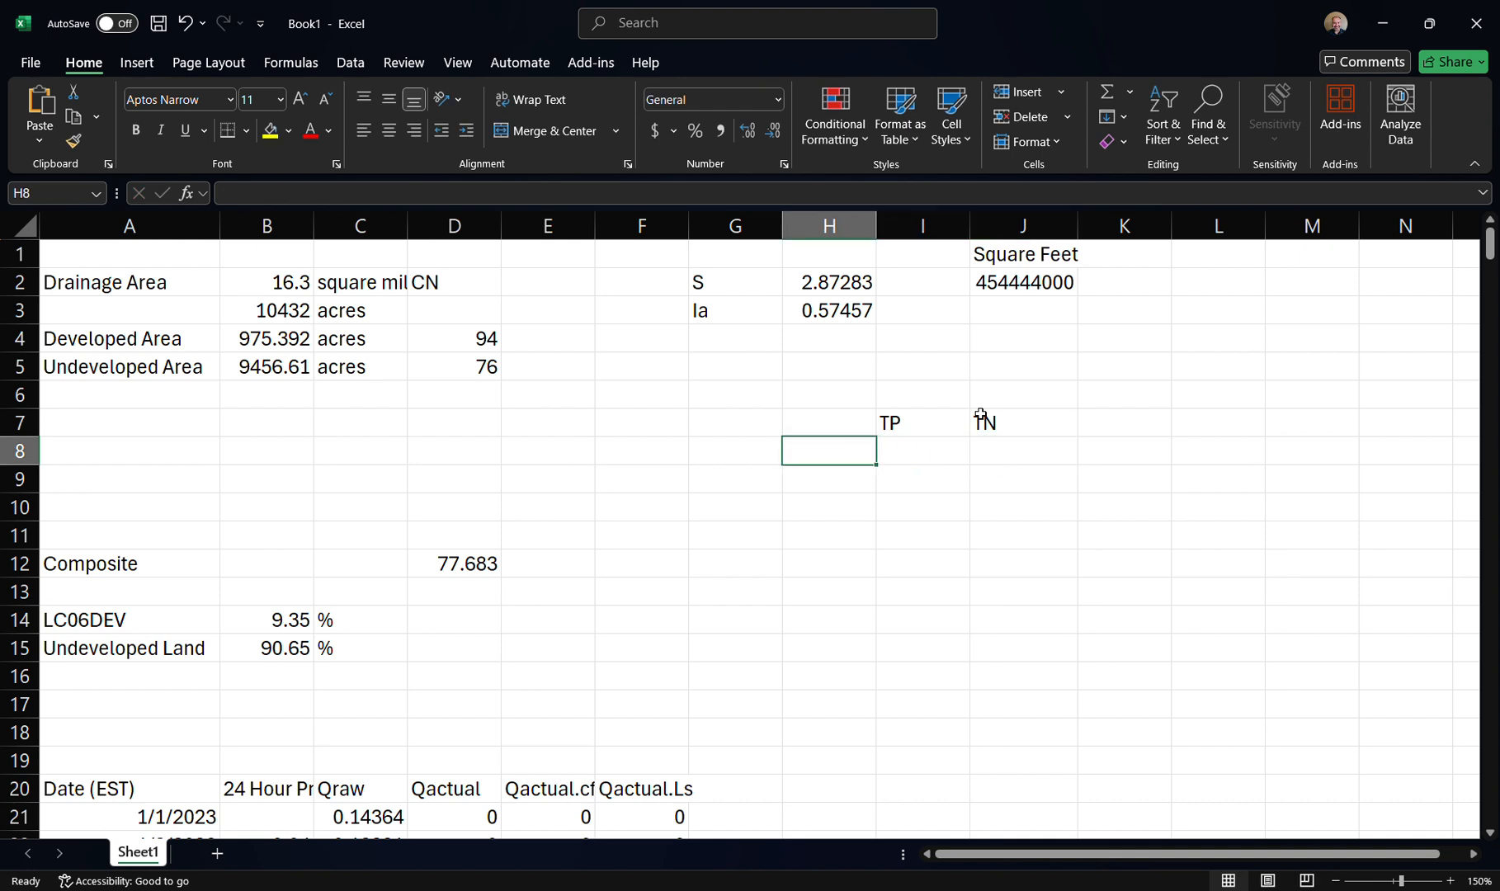
drag(887, 418, 1297, 247)
click(1205, 360)
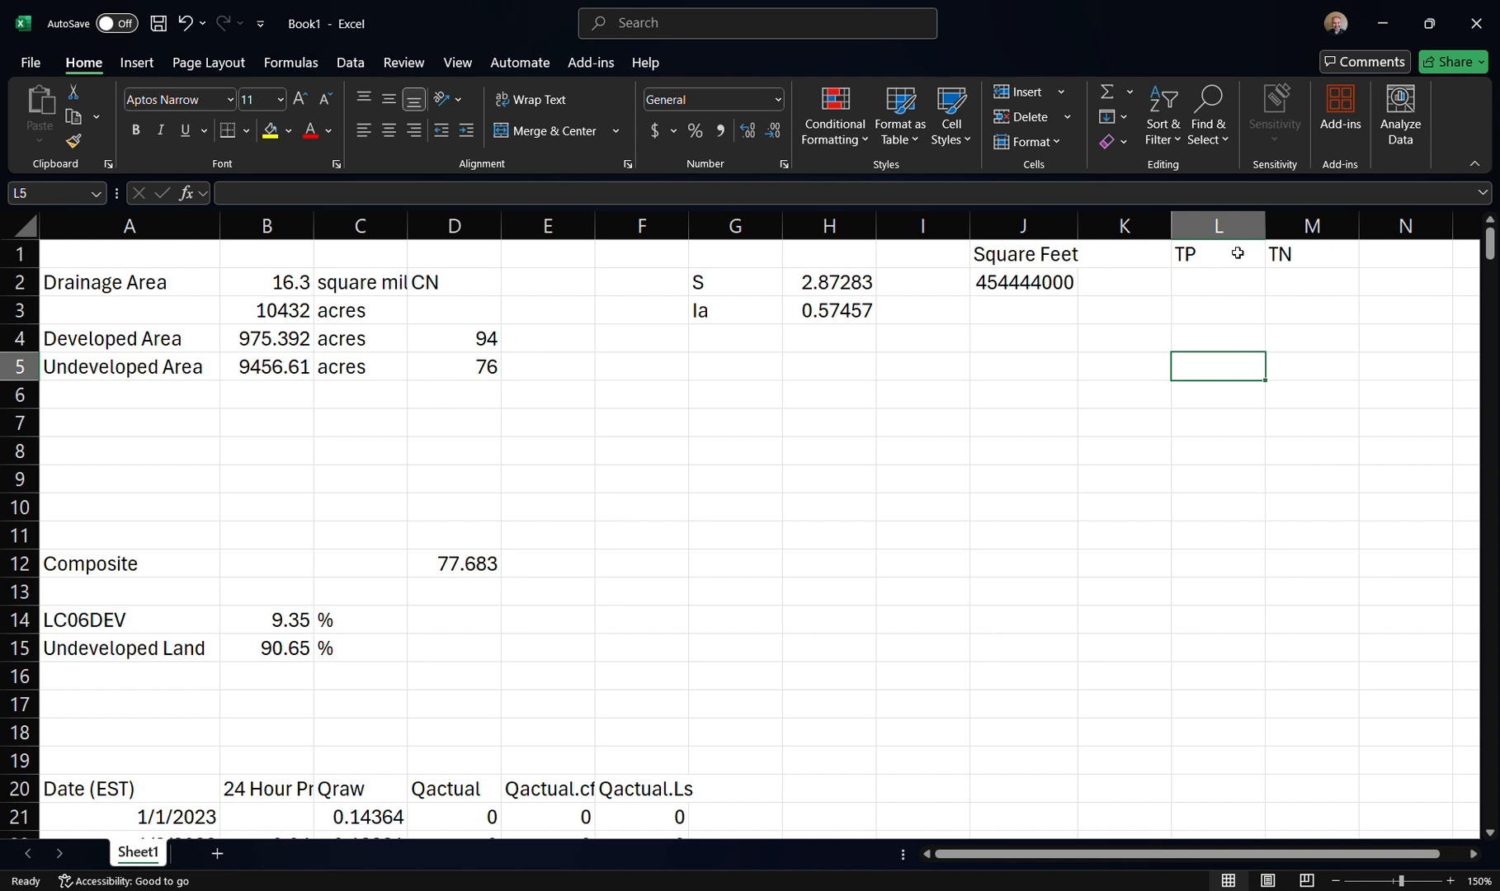
drag(1238, 254, 1373, 273)
click(1299, 330)
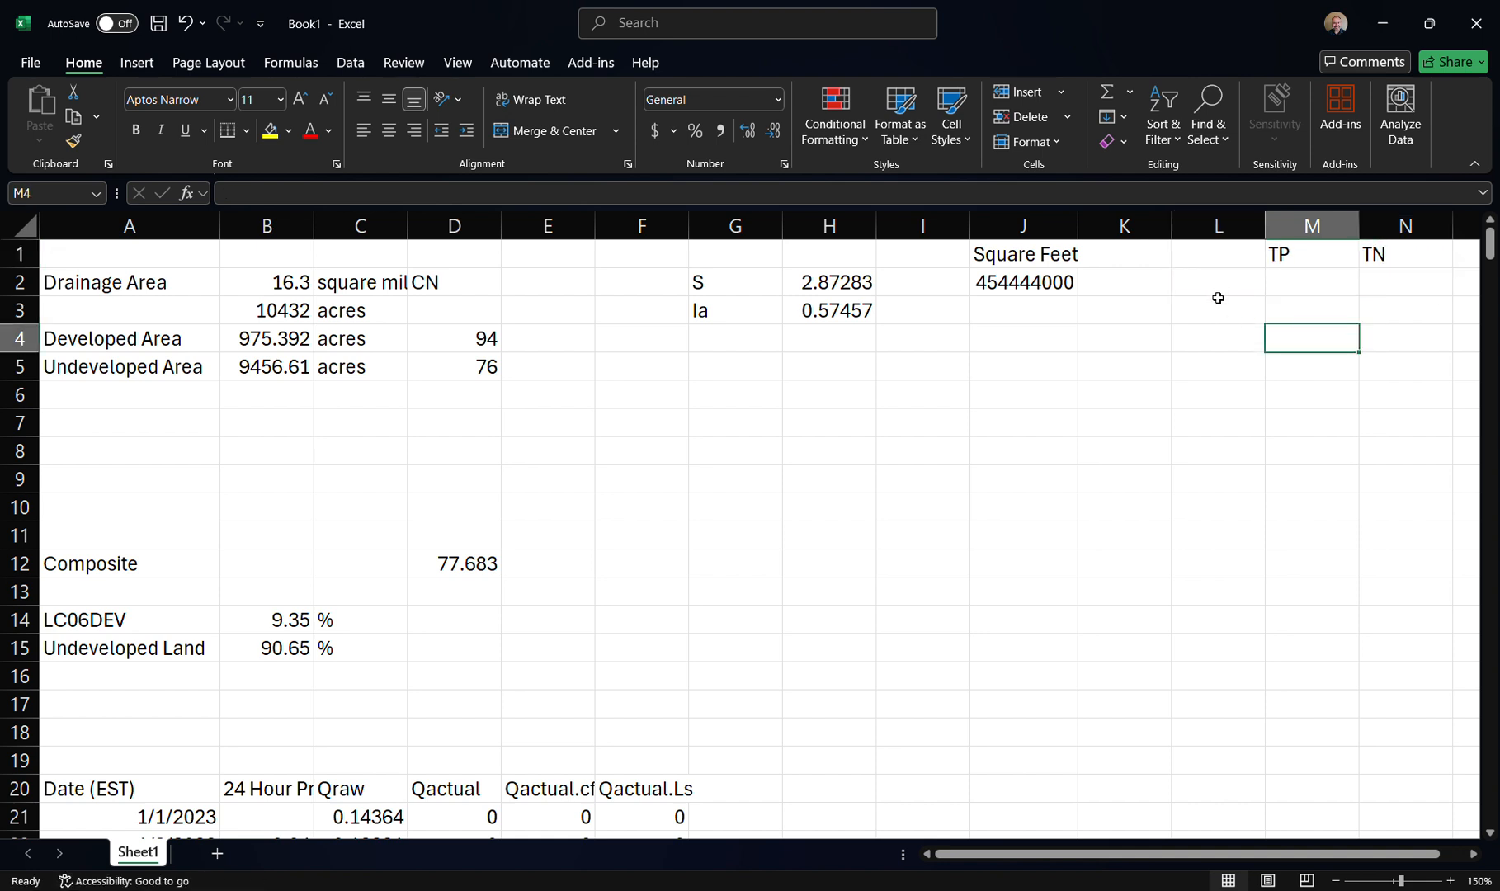
Check the phosphorus and nitrate-nitrite EMCs for Medium Traffic Street in the Chrome PDF for the developed area, and return to Excel
click(1286, 289)
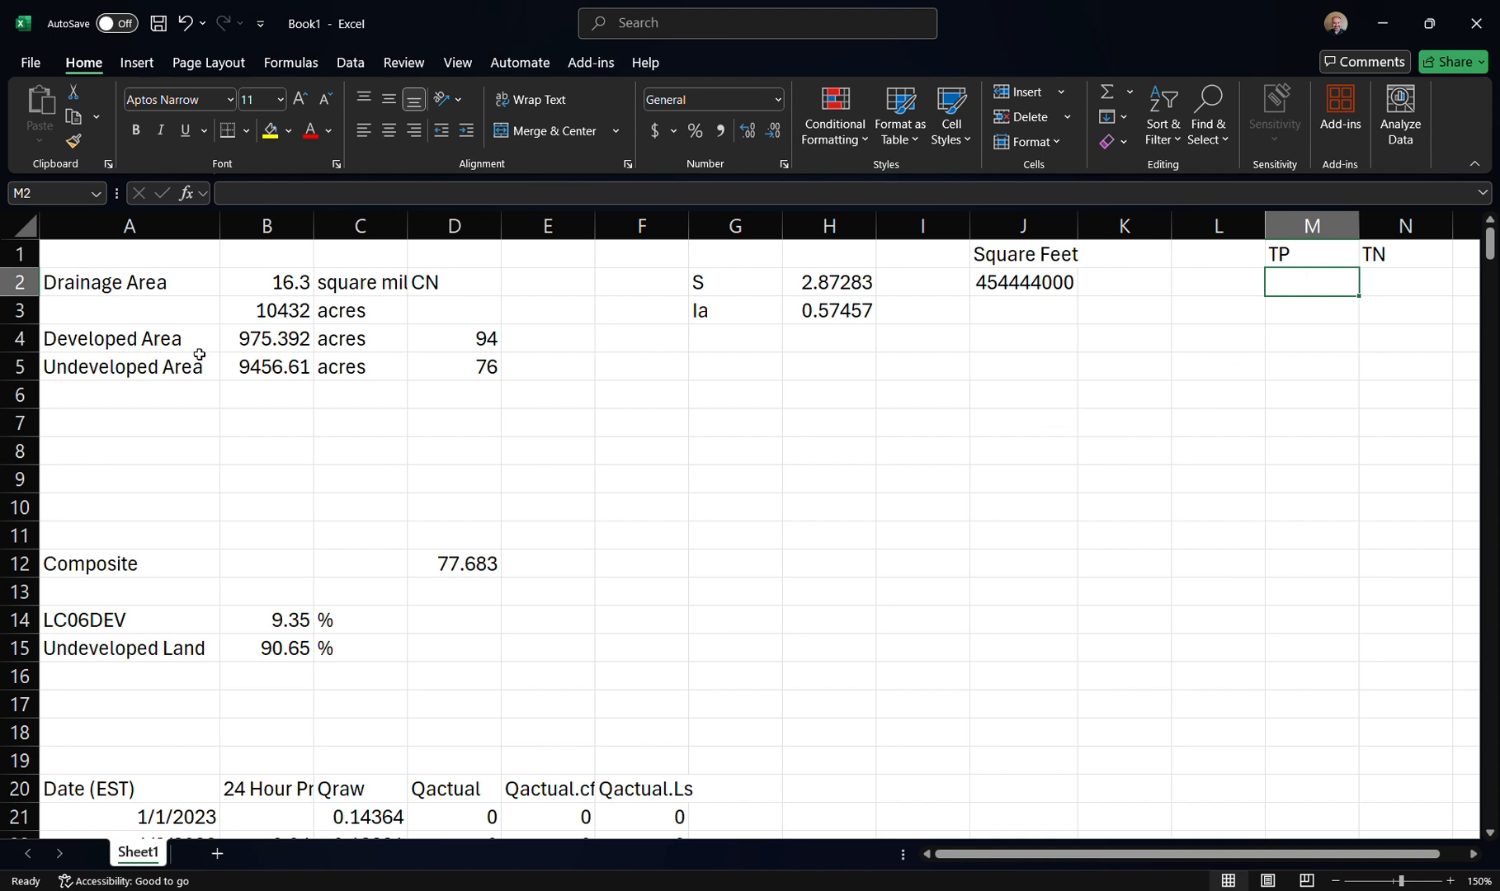
click(157, 338)
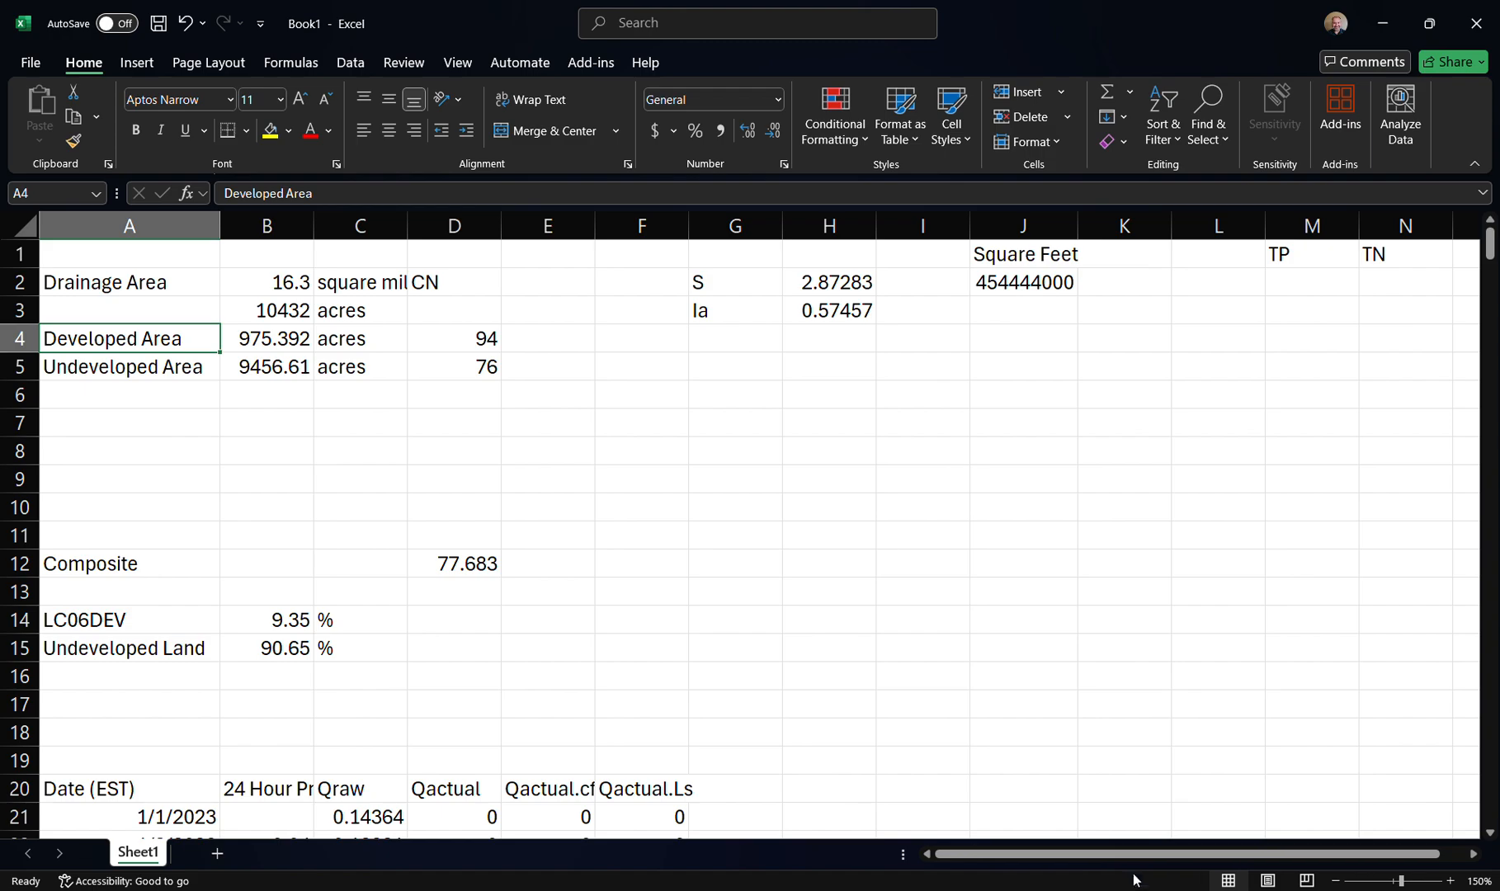
click(967, 888)
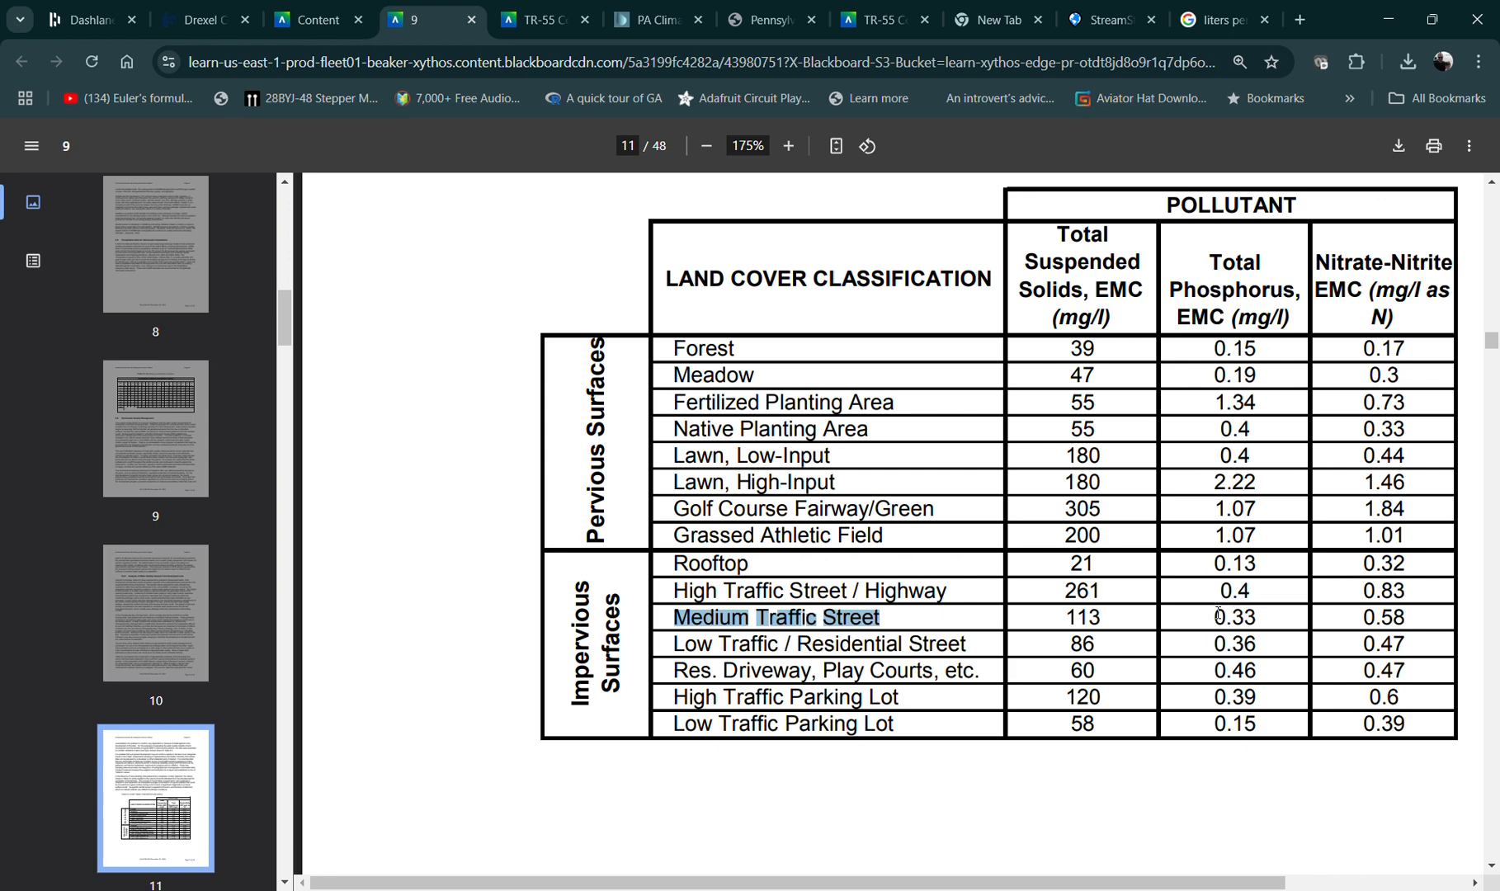
drag(1216, 616, 1260, 617)
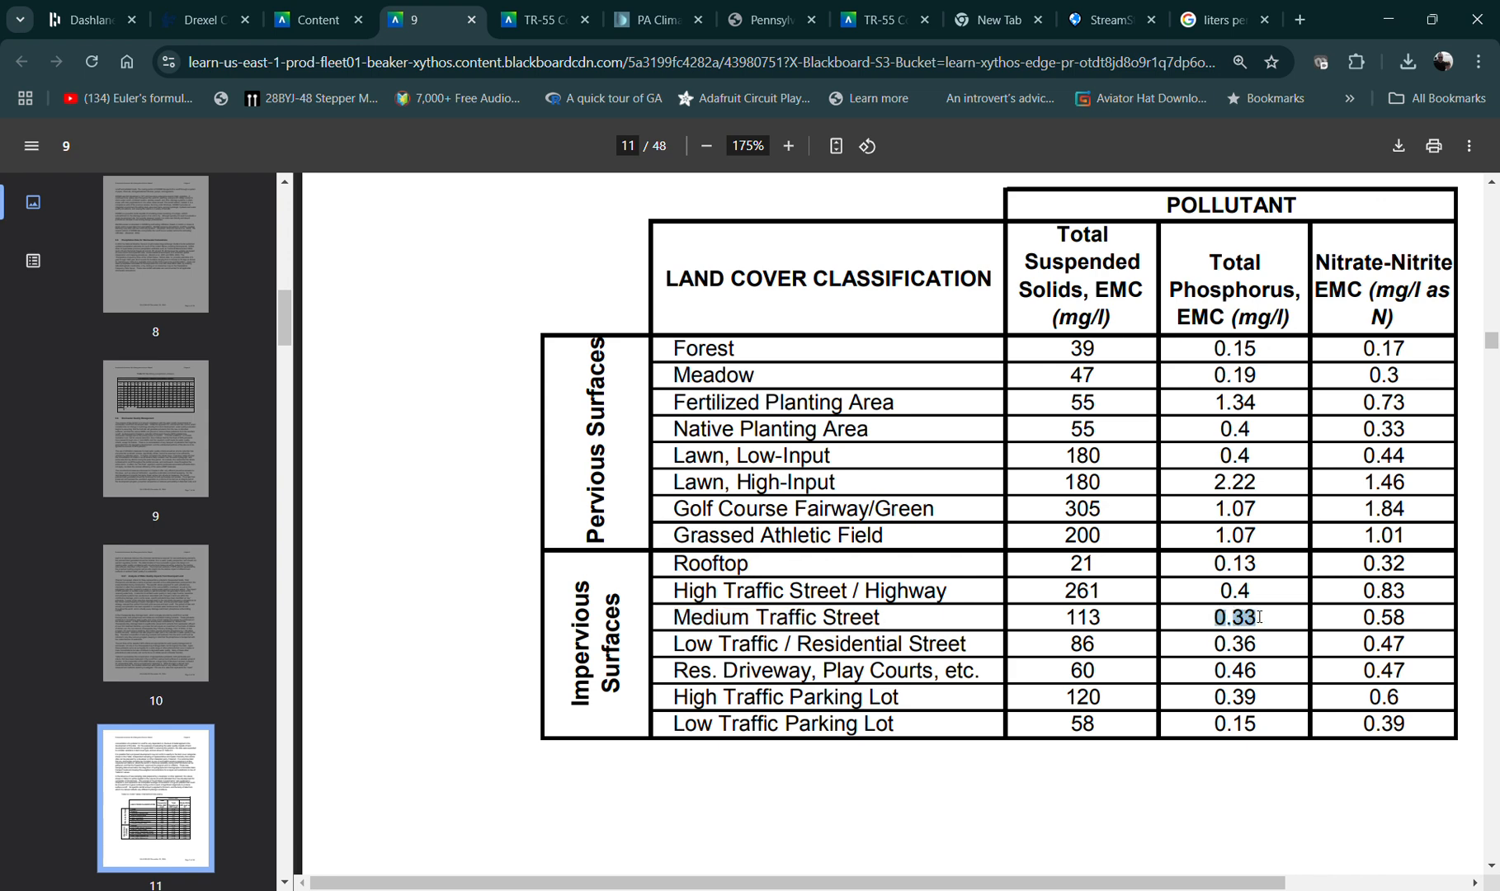
drag(1367, 618, 1412, 615)
key(alt+Tab)
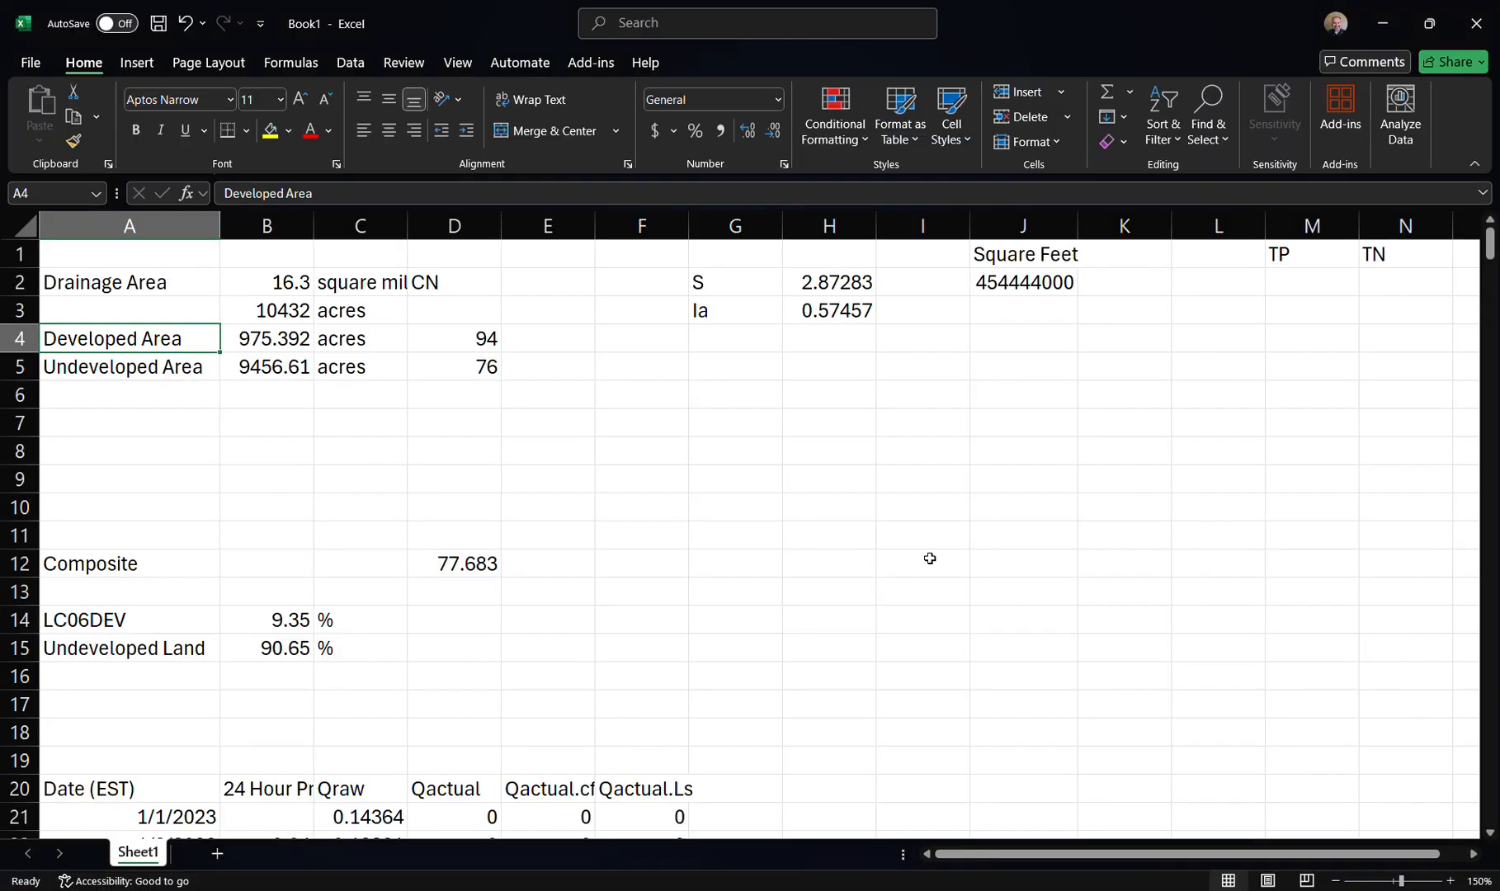
Enter the developed area's EMCs in row 4: 0.33 for TP in M4 and 0.58 for TN in N4
key(Right)
key(Right)
key(Right)
key(Right)
key(Right)
key(Right)
key(Right)
key(Right)
key(Right)
key(Right)
key(Right)
key(Right)
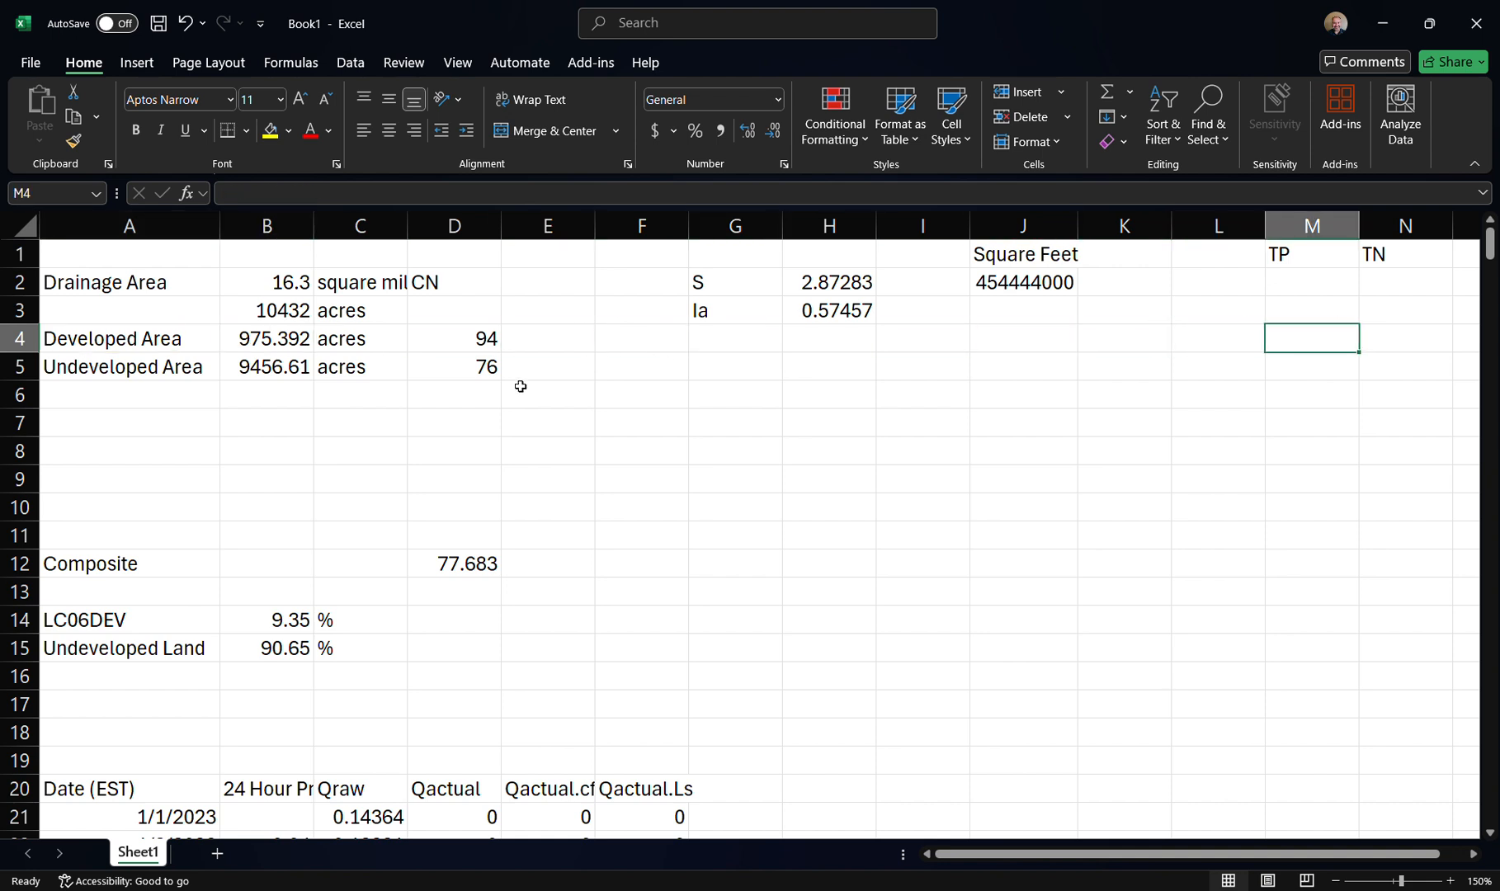
text(0.33)
key(Tab)
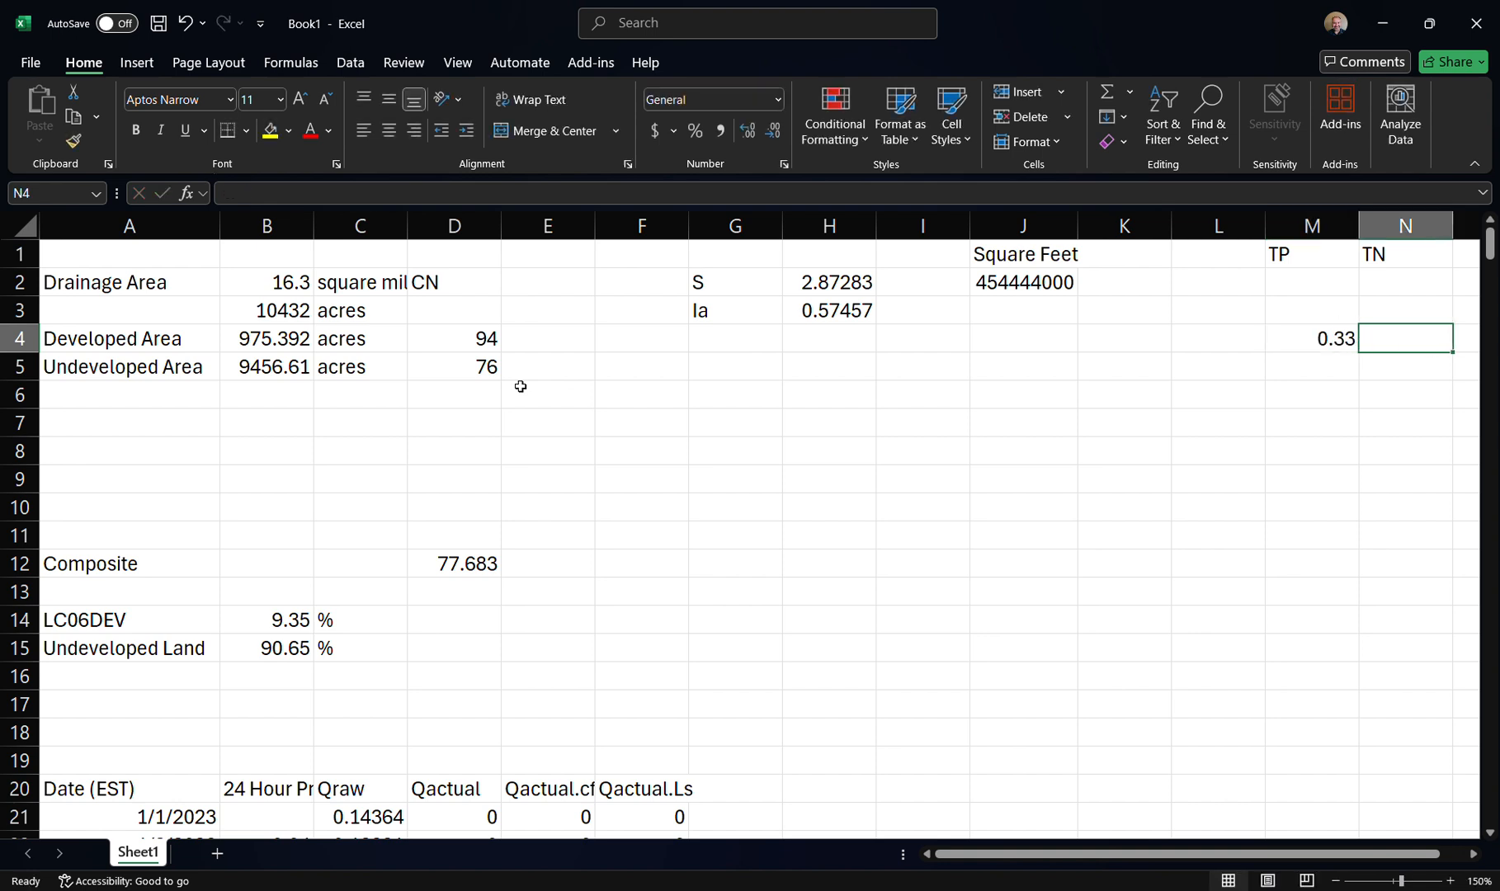
text(0.)
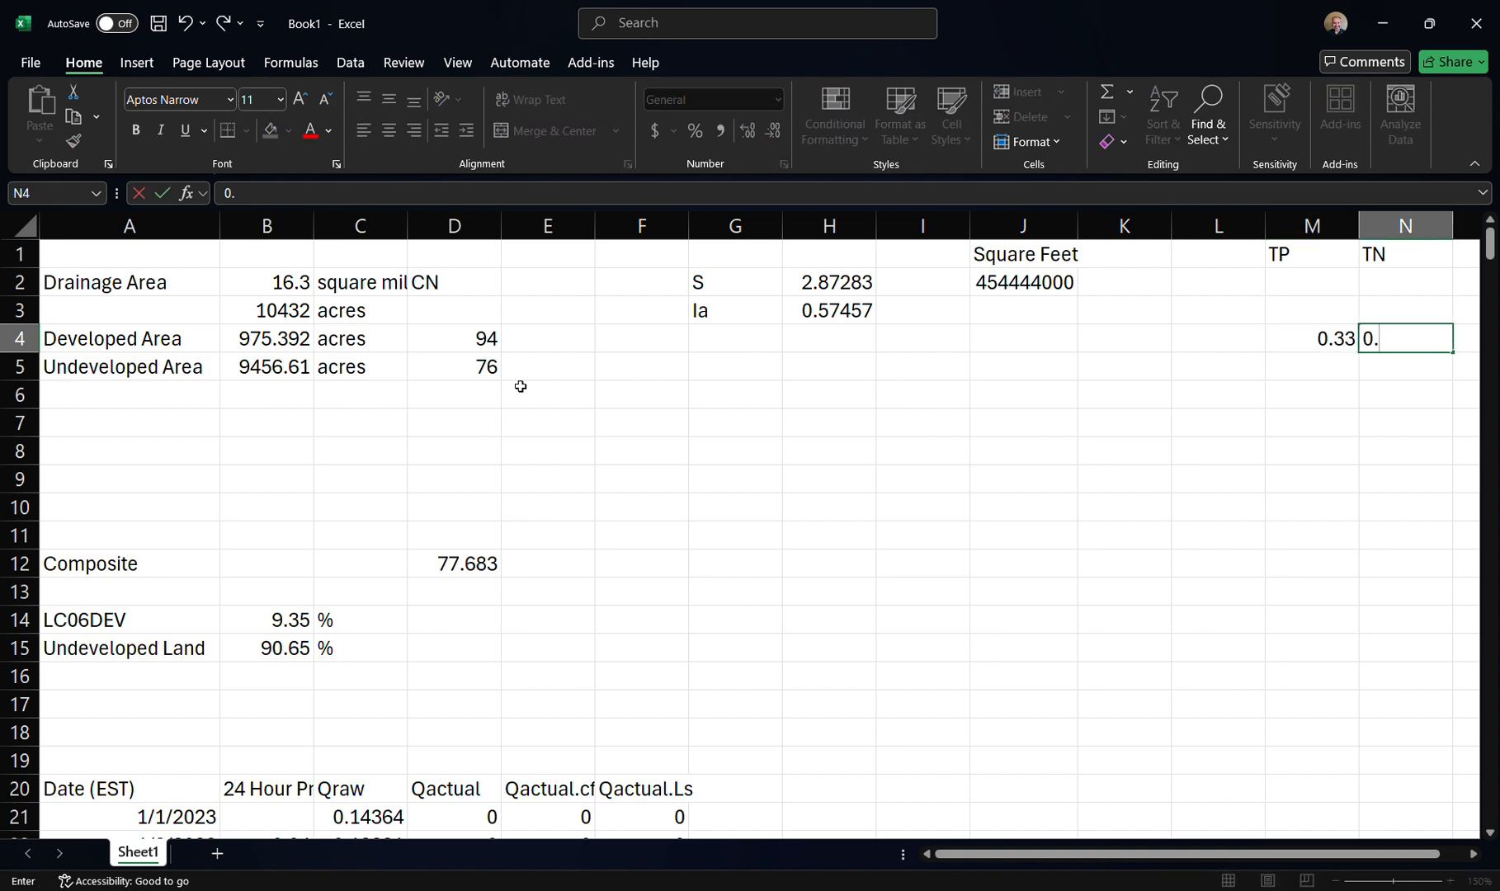
text(58)
click(513, 420)
Check the Forest total phosphorus and nitrate-nitrite EMCs in the Chrome PDF for the undeveloped area, and return to Excel
click(195, 363)
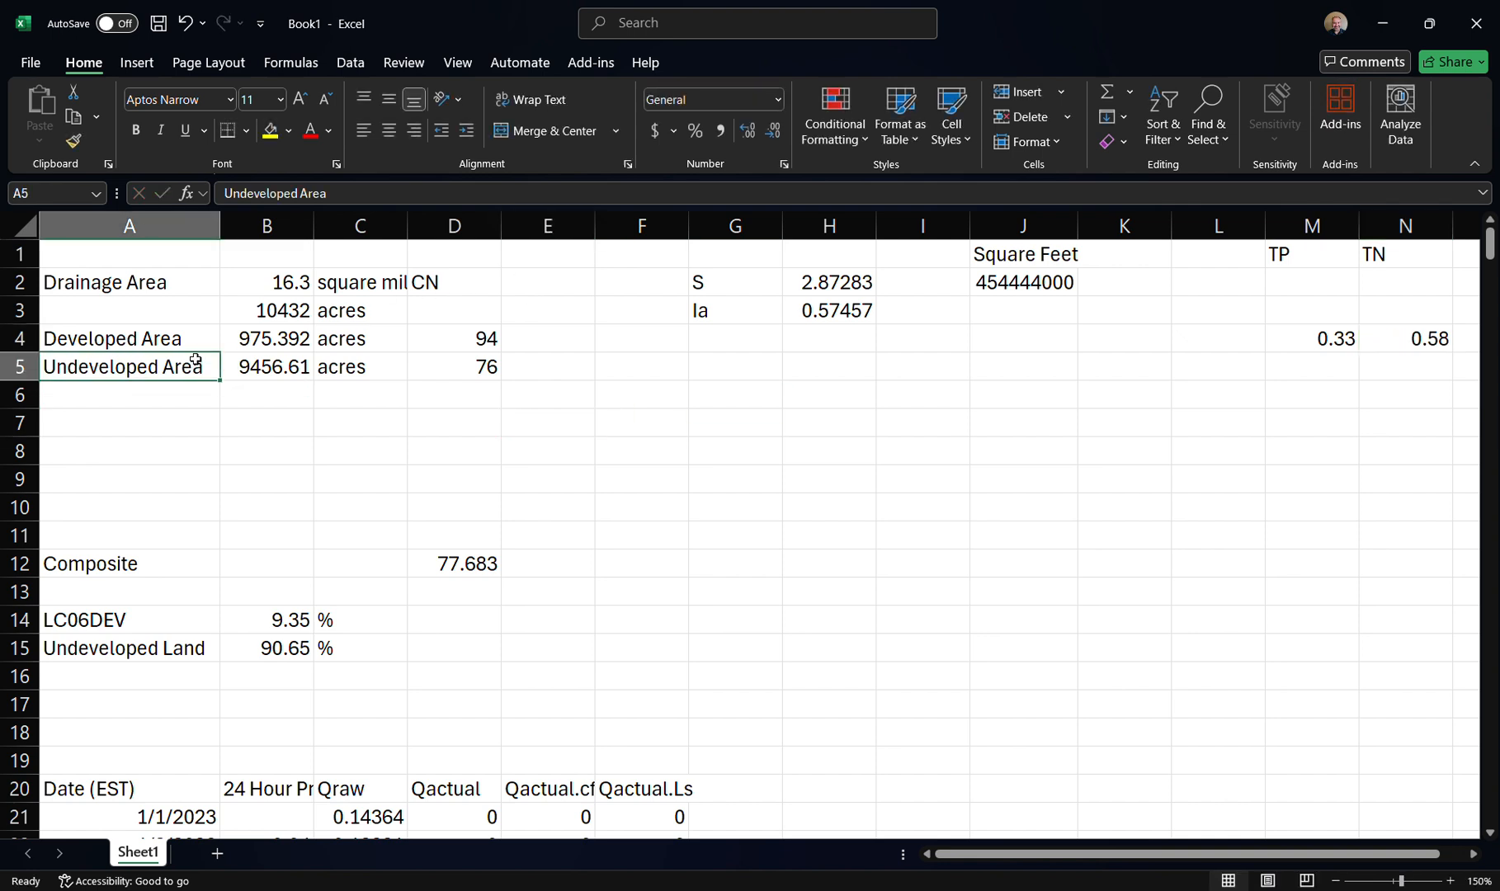
key(alt+Tab)
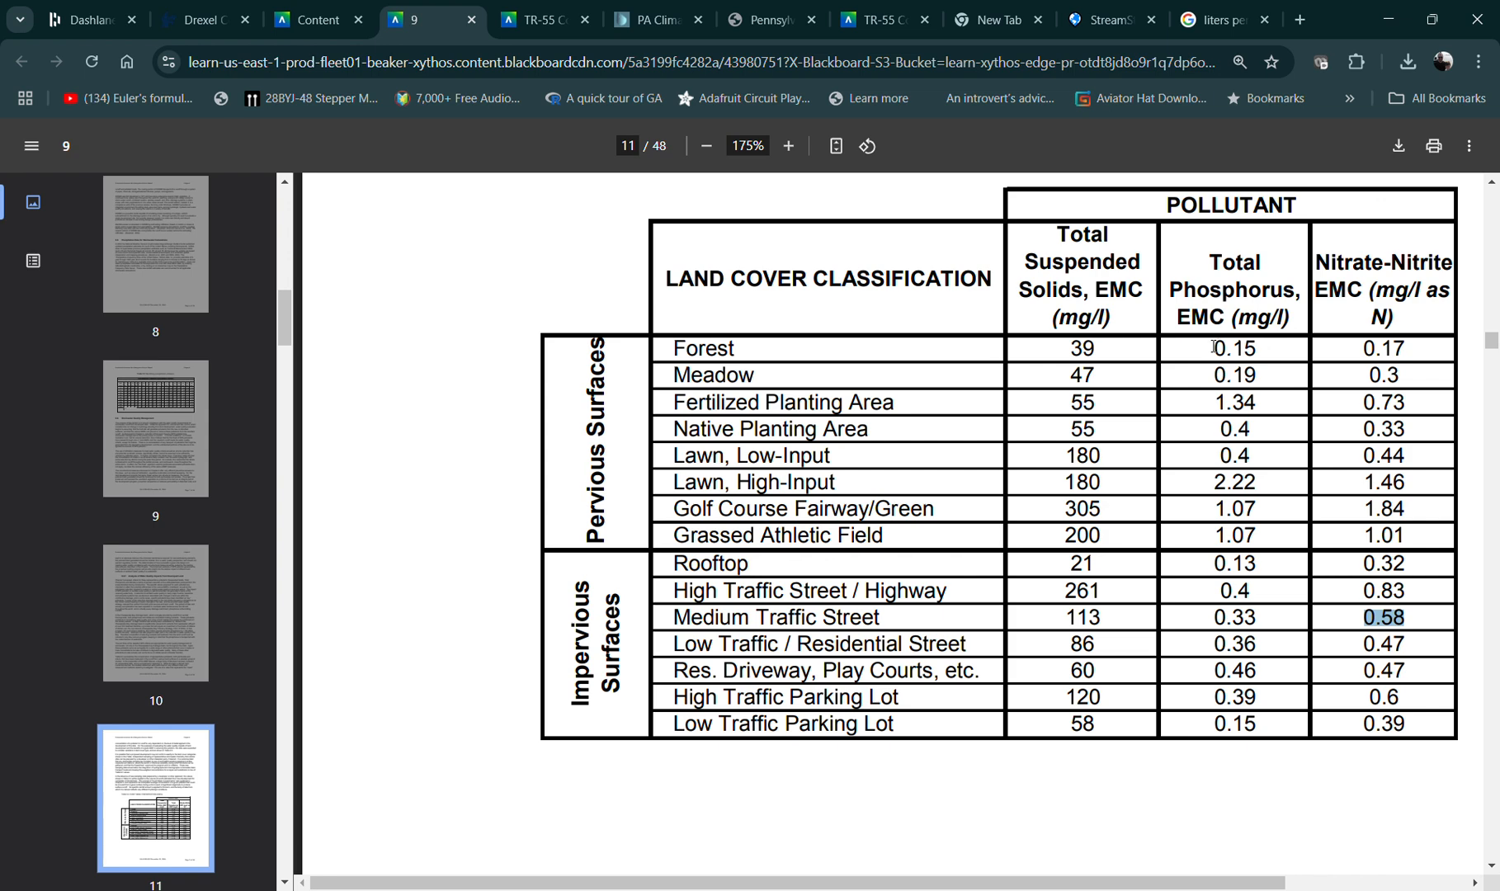
drag(1214, 346, 1416, 351)
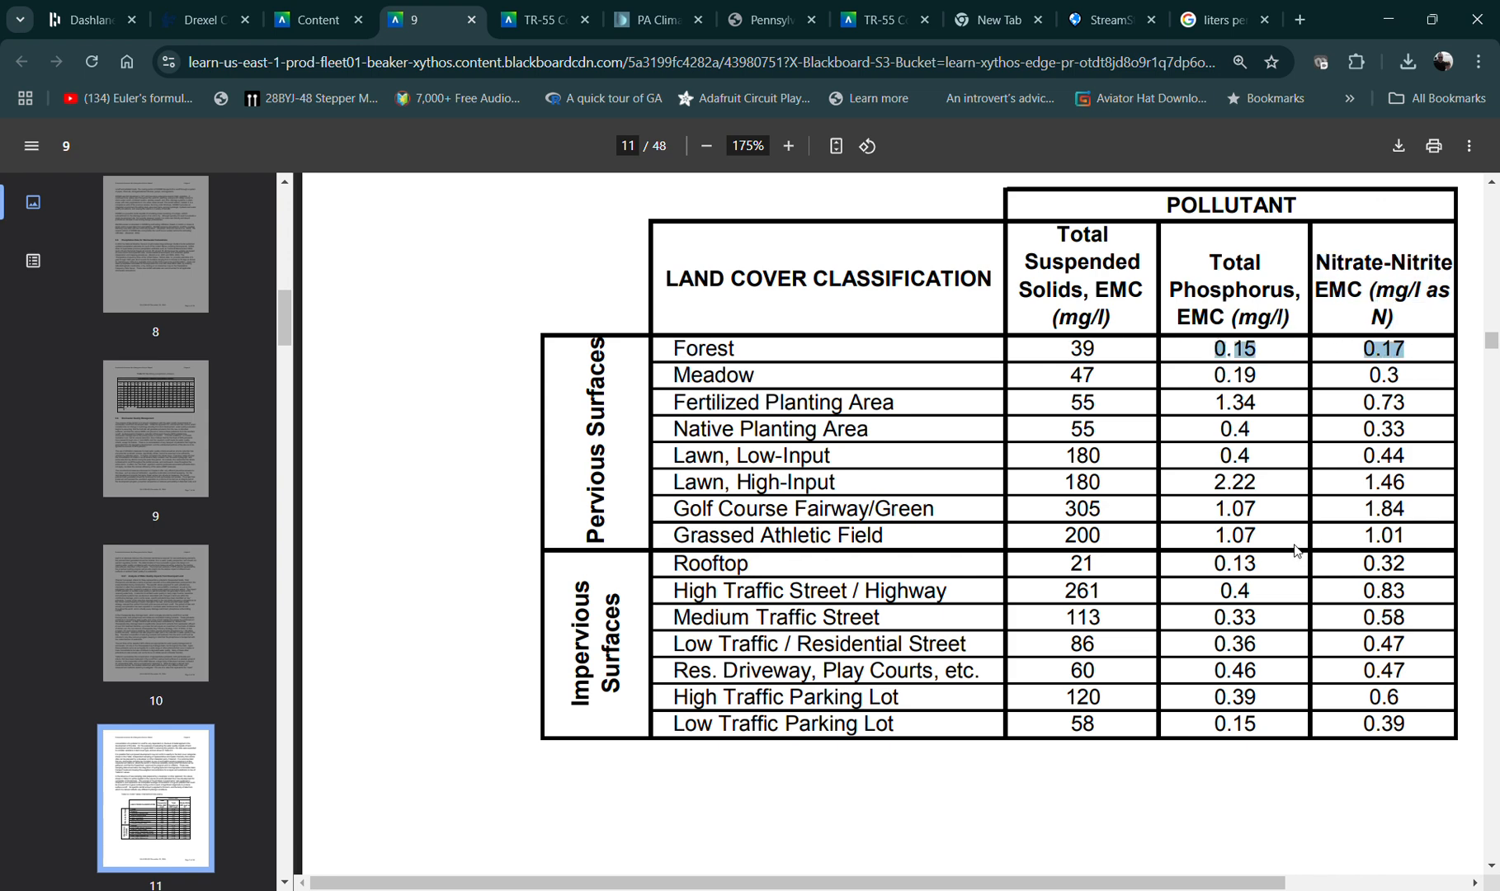
key(alt+Tab)
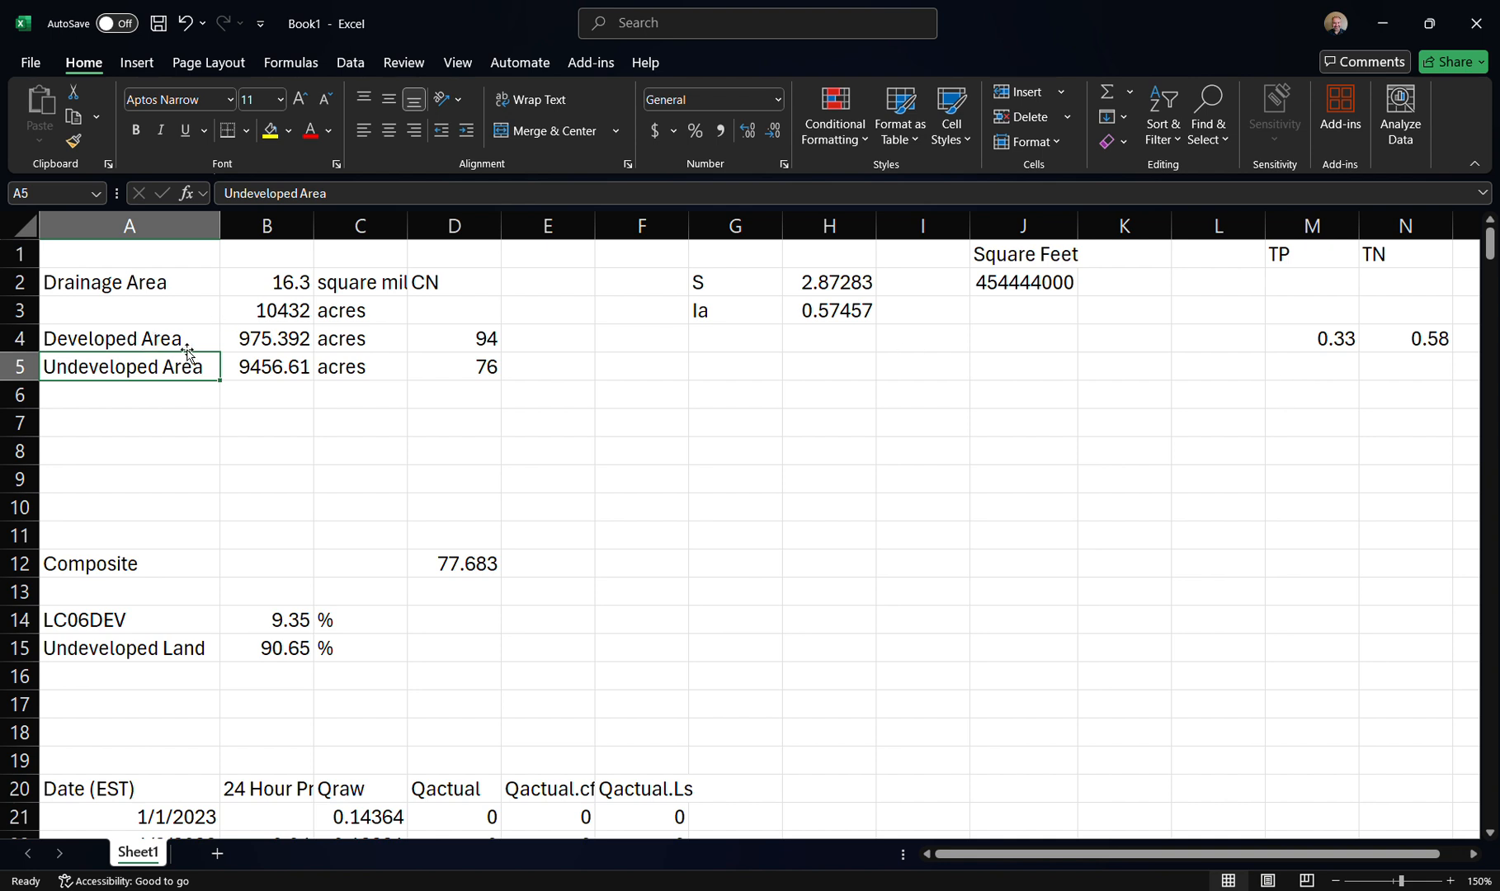
Enter the undeveloped area's EMCs in row 5: 0.15 for TP in M5 and 0.17 for TN in N5
key(Right)
key(Right)
key(Right)
key(Right)
key(Right)
key(Right)
key(Right)
key(Right)
key(Right)
key(Right)
key(Right)
key(Right)
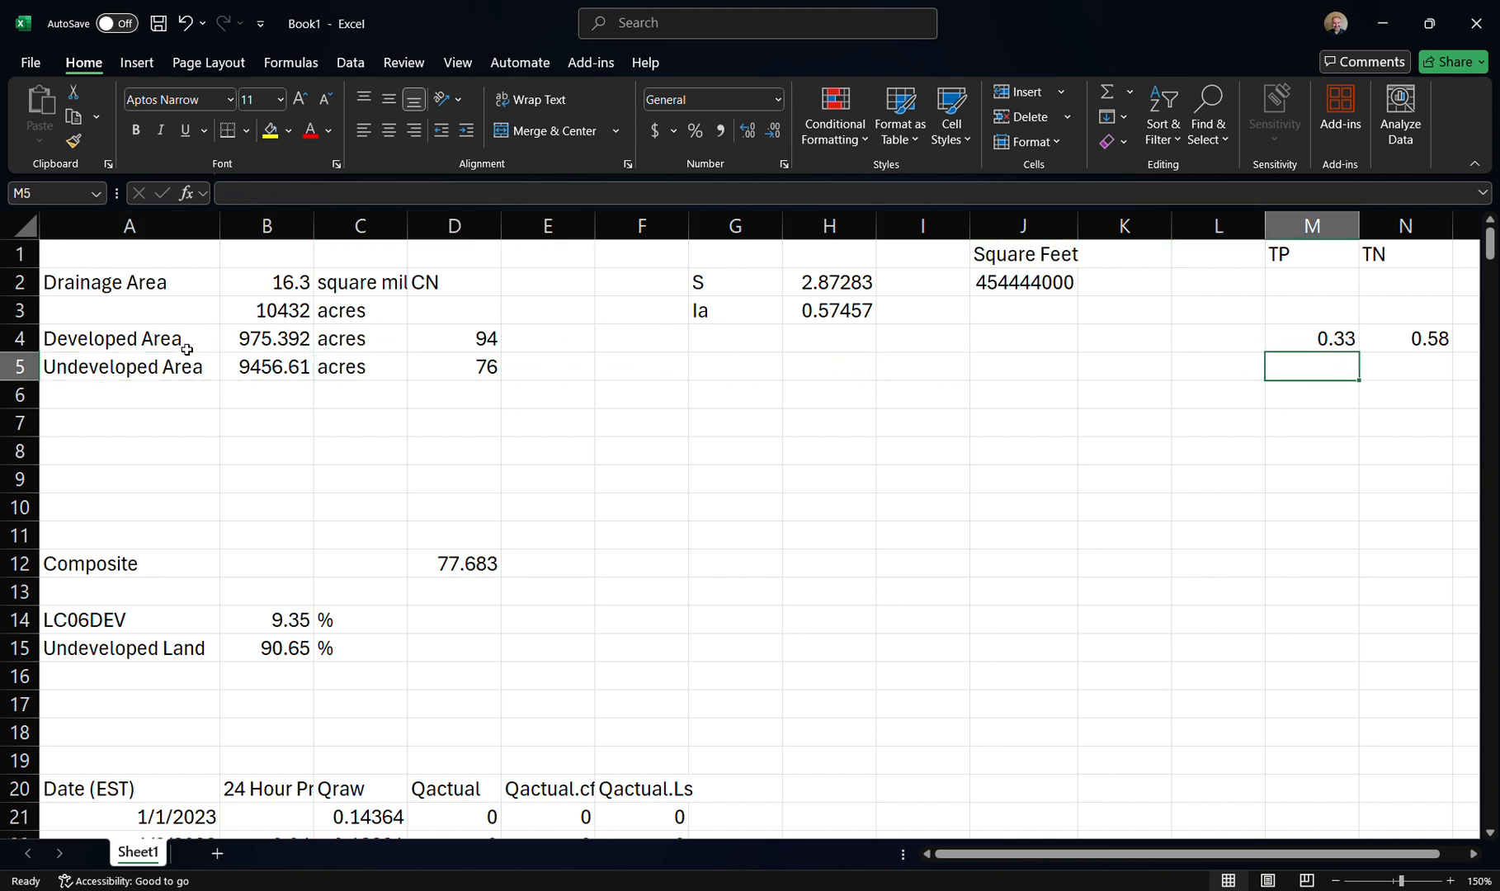
text(0.15)
key(Tab)
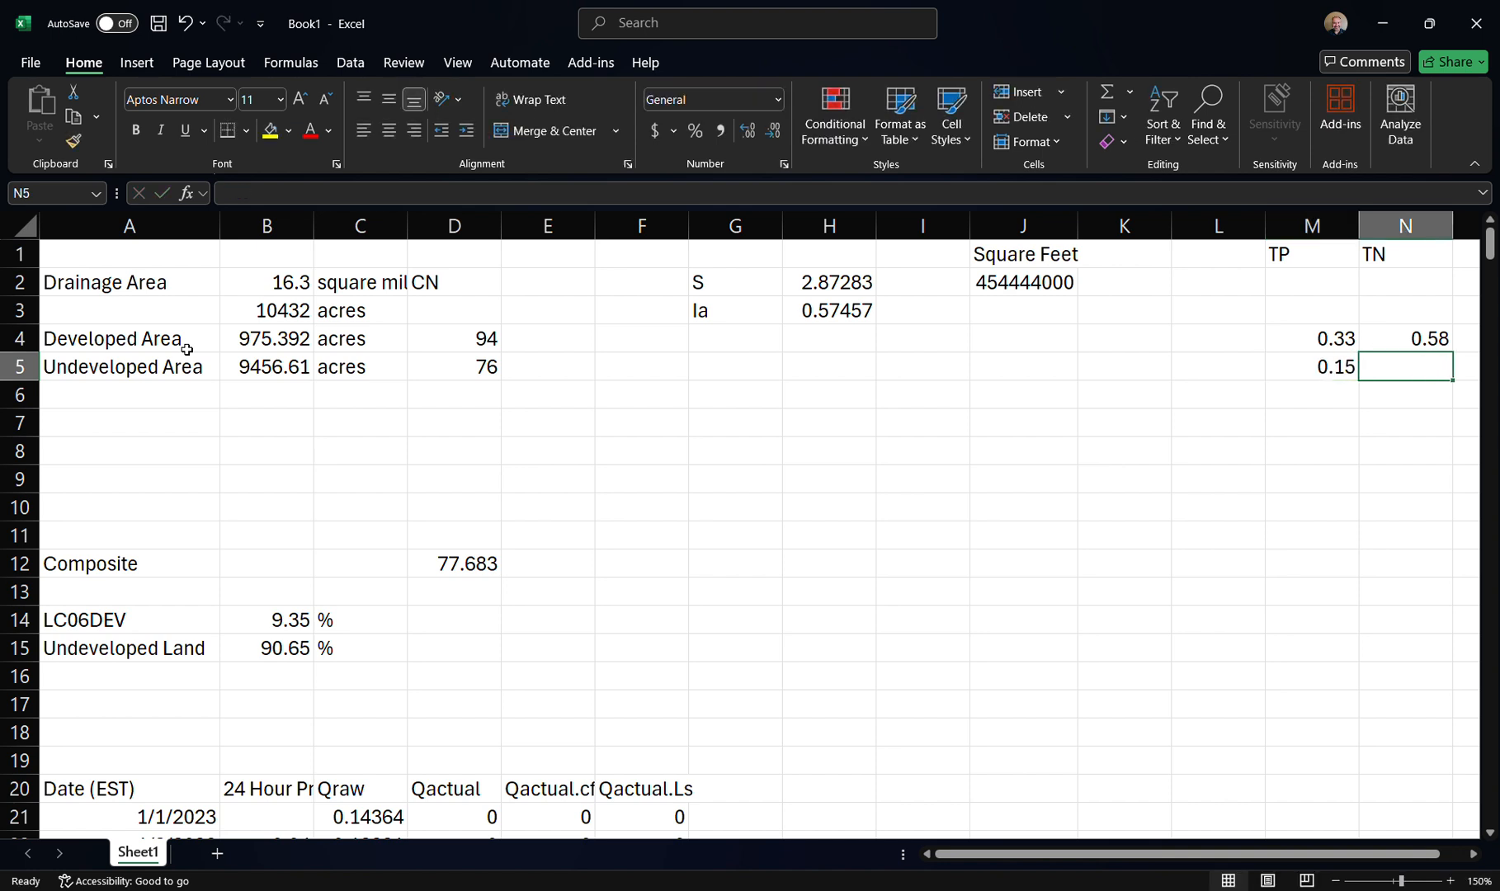
text(0.17)
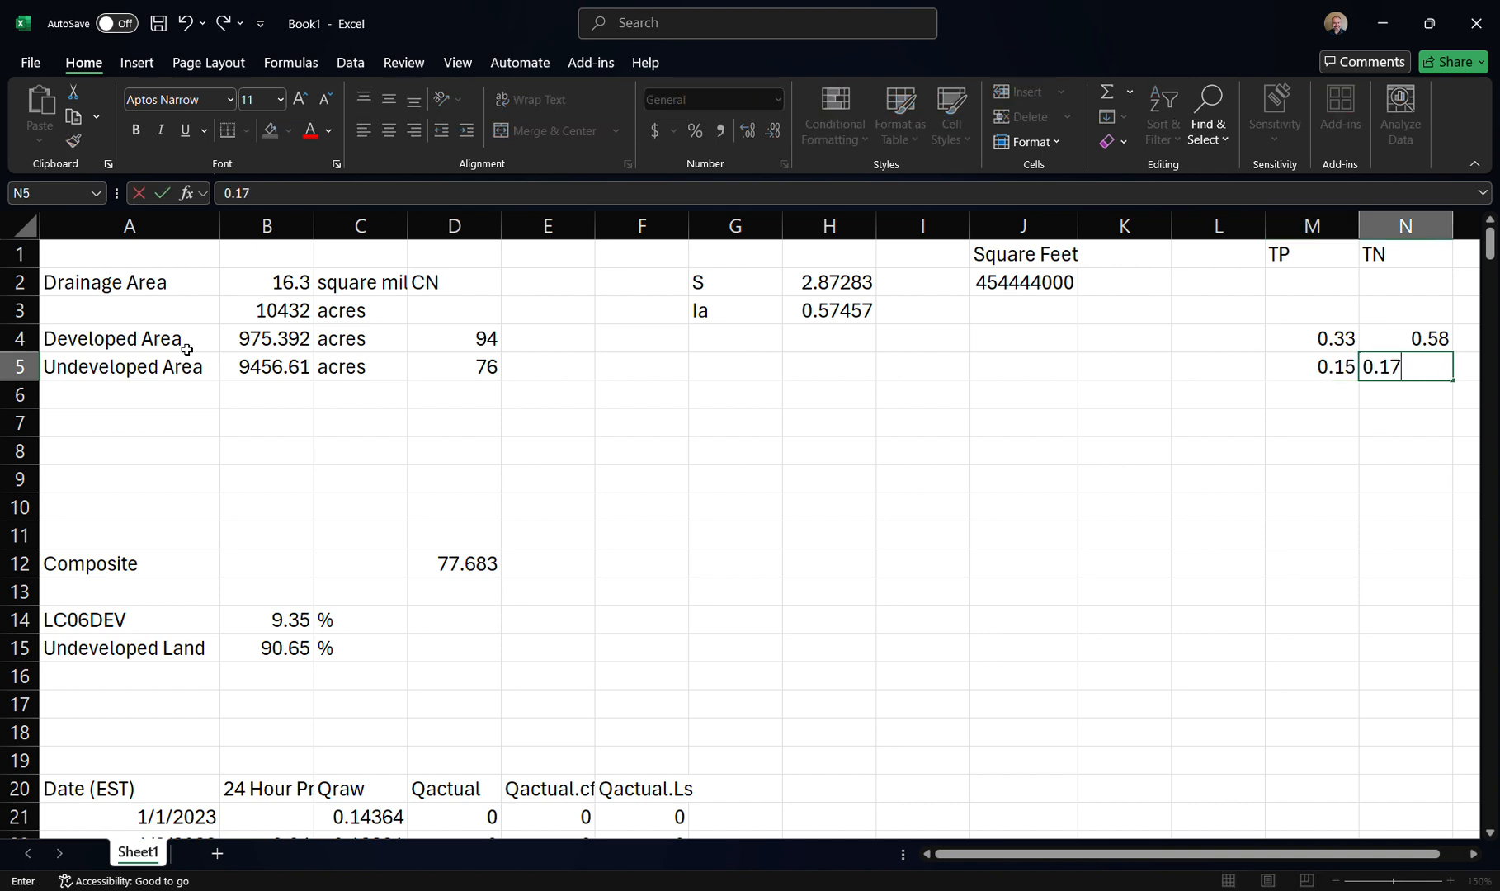
key(Return)
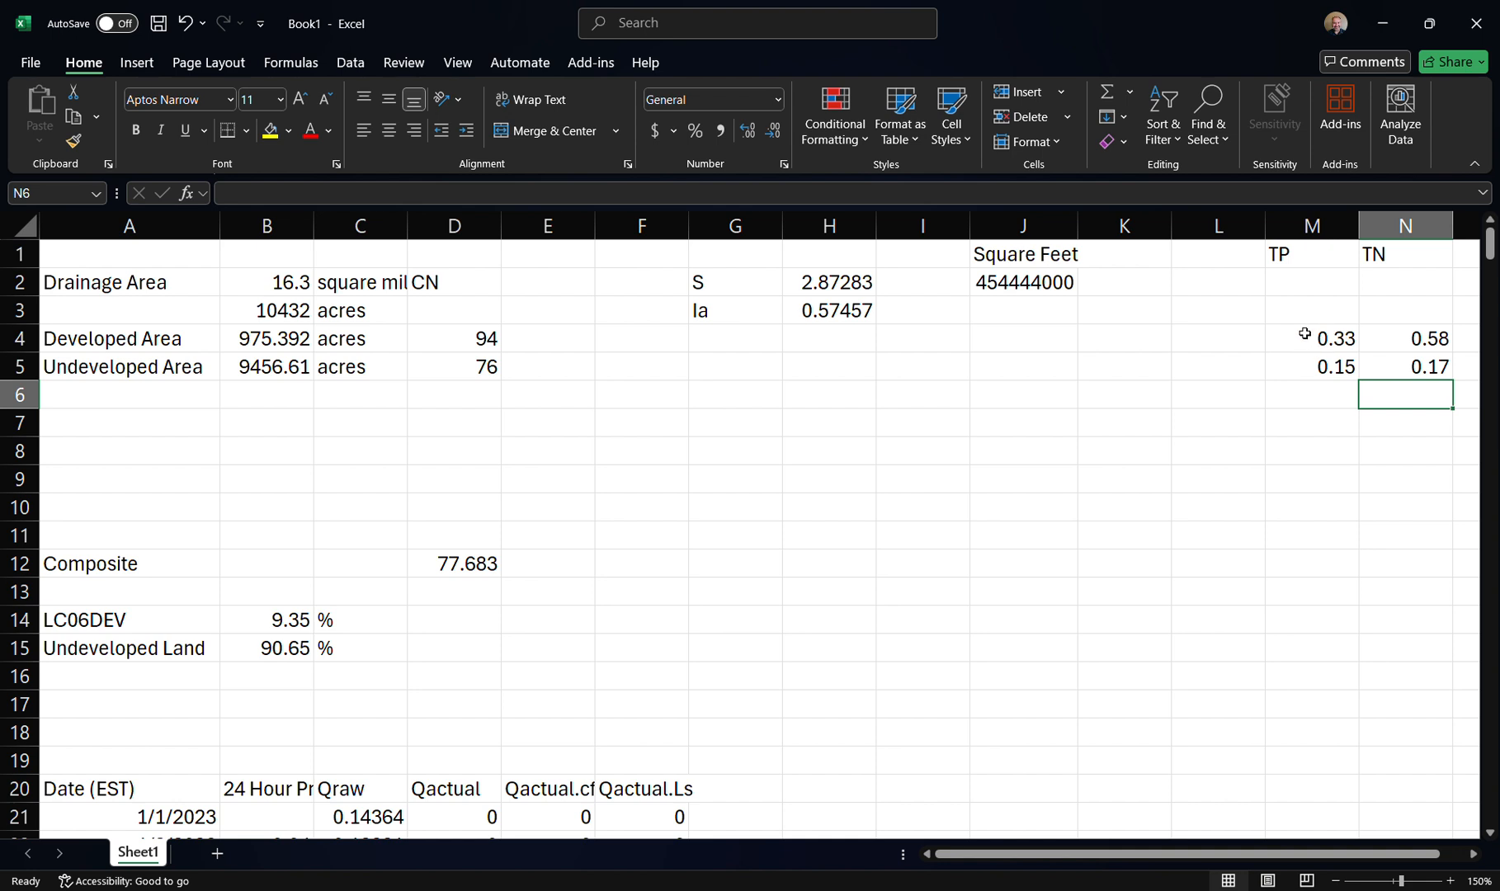
drag(1306, 339, 1403, 335)
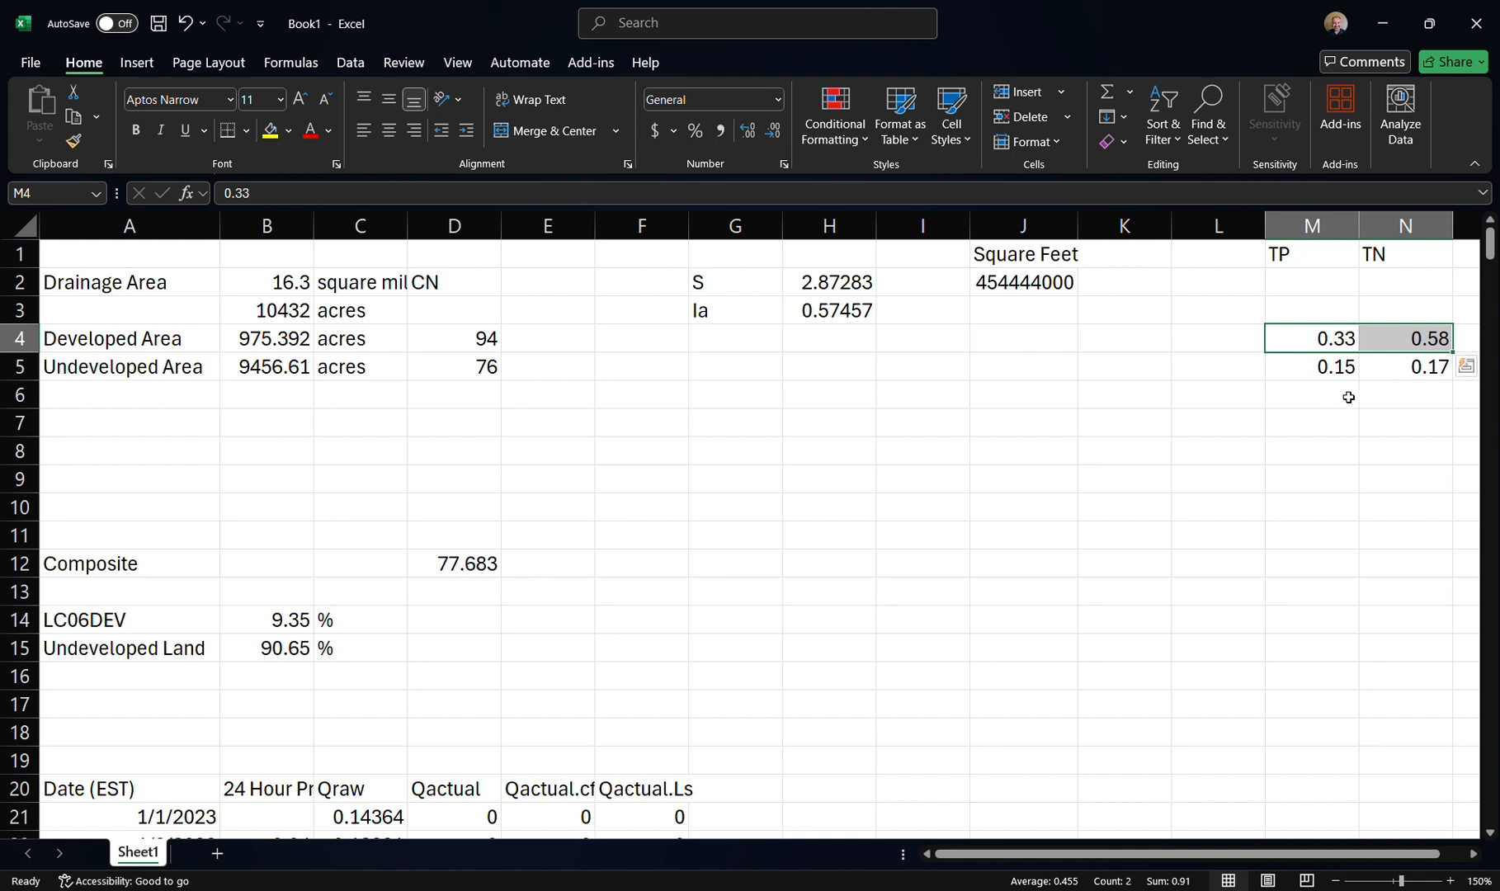
drag(1333, 367, 1403, 367)
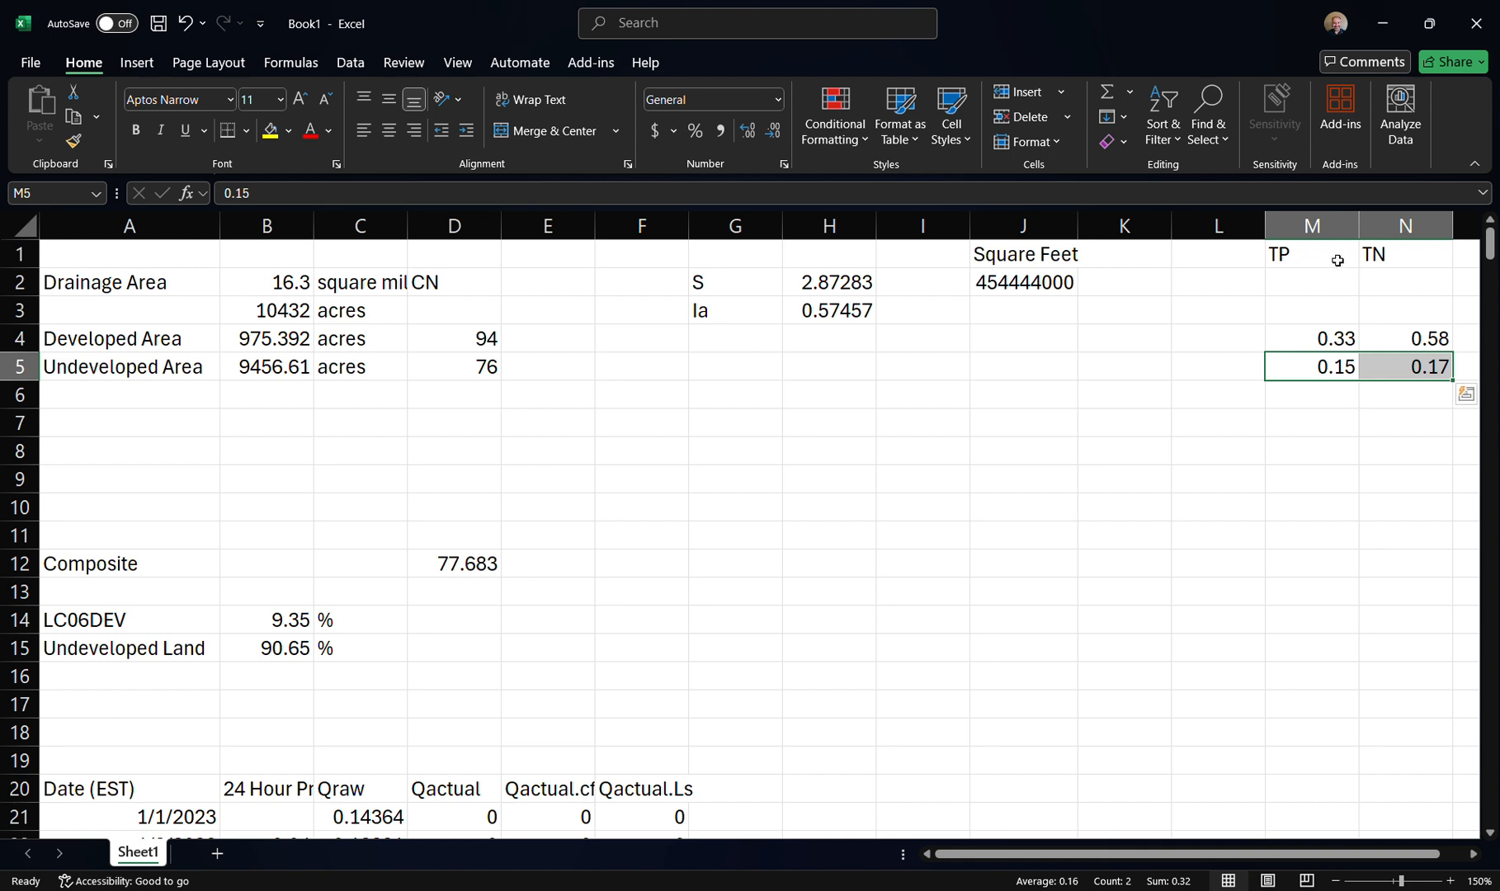
drag(1320, 257, 1403, 257)
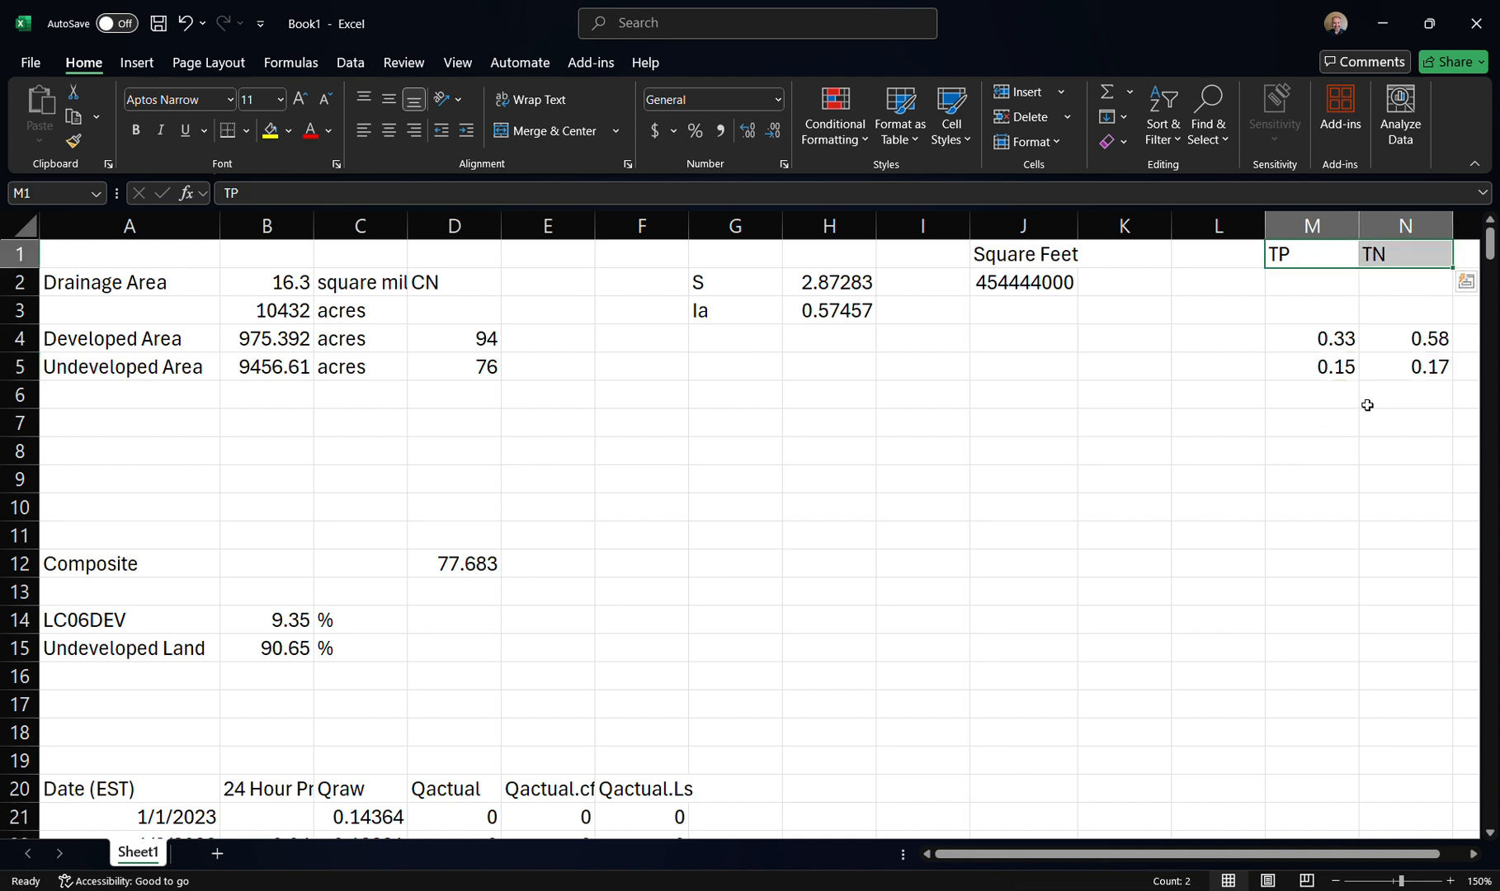
click(1335, 404)
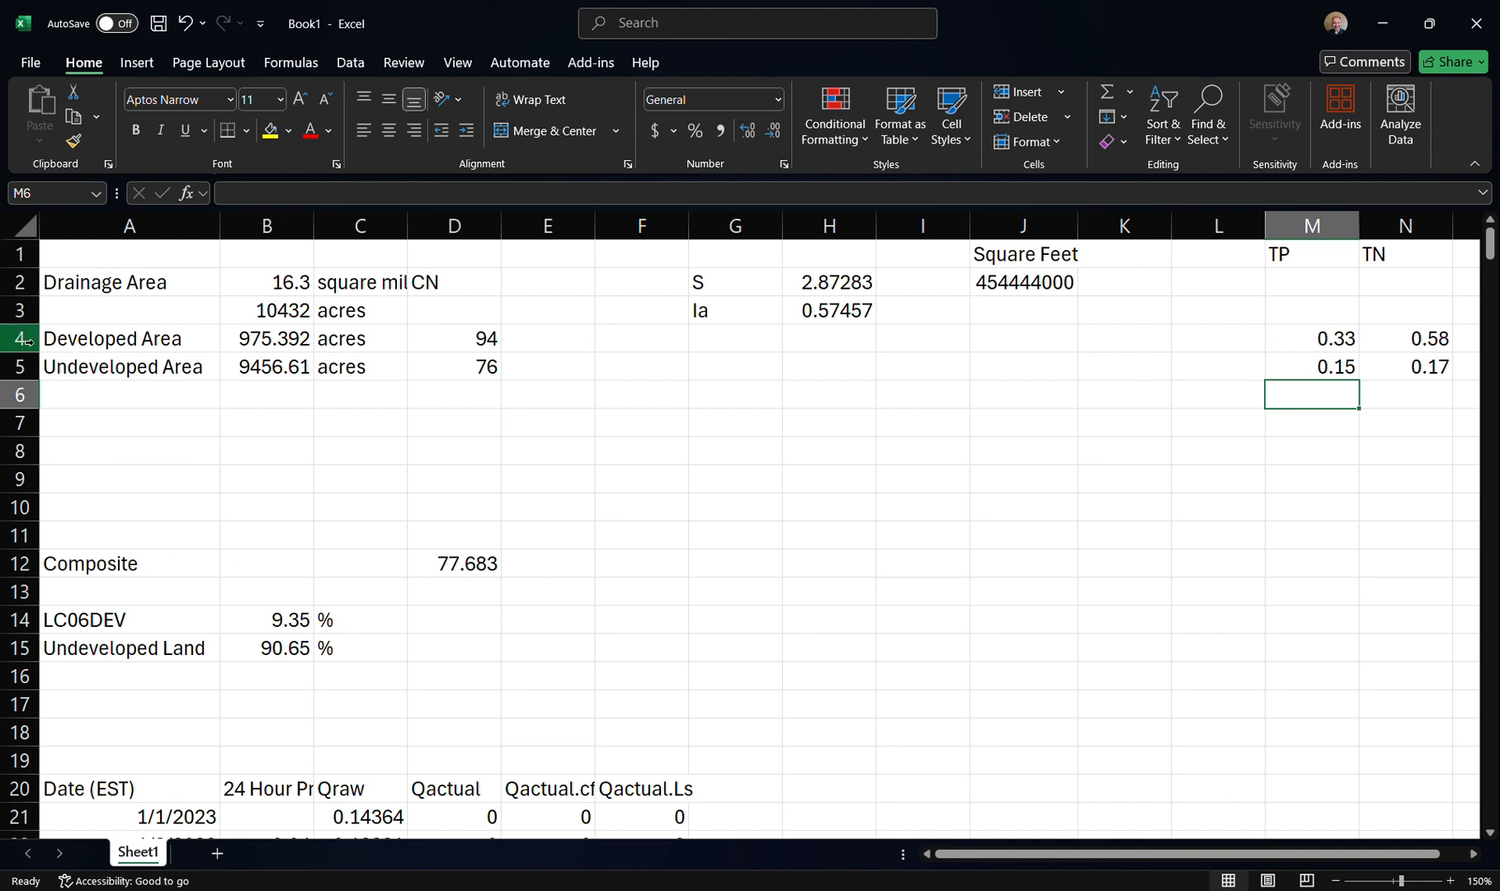
Fill rows 4 and 5, the developed and undeveloped areas, with light blue
drag(21, 338, 21, 369)
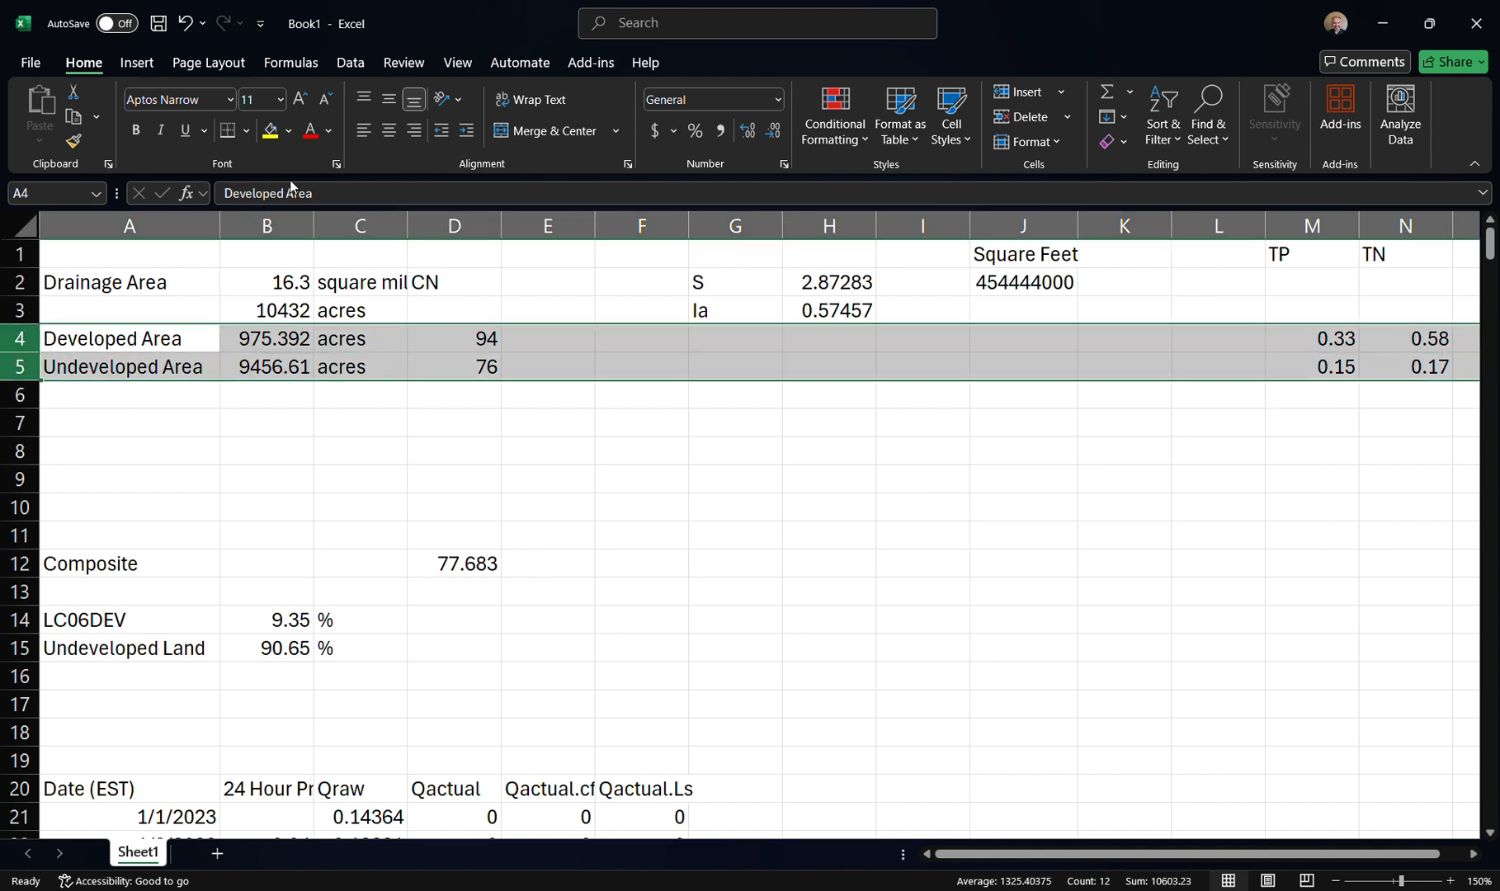
click(289, 132)
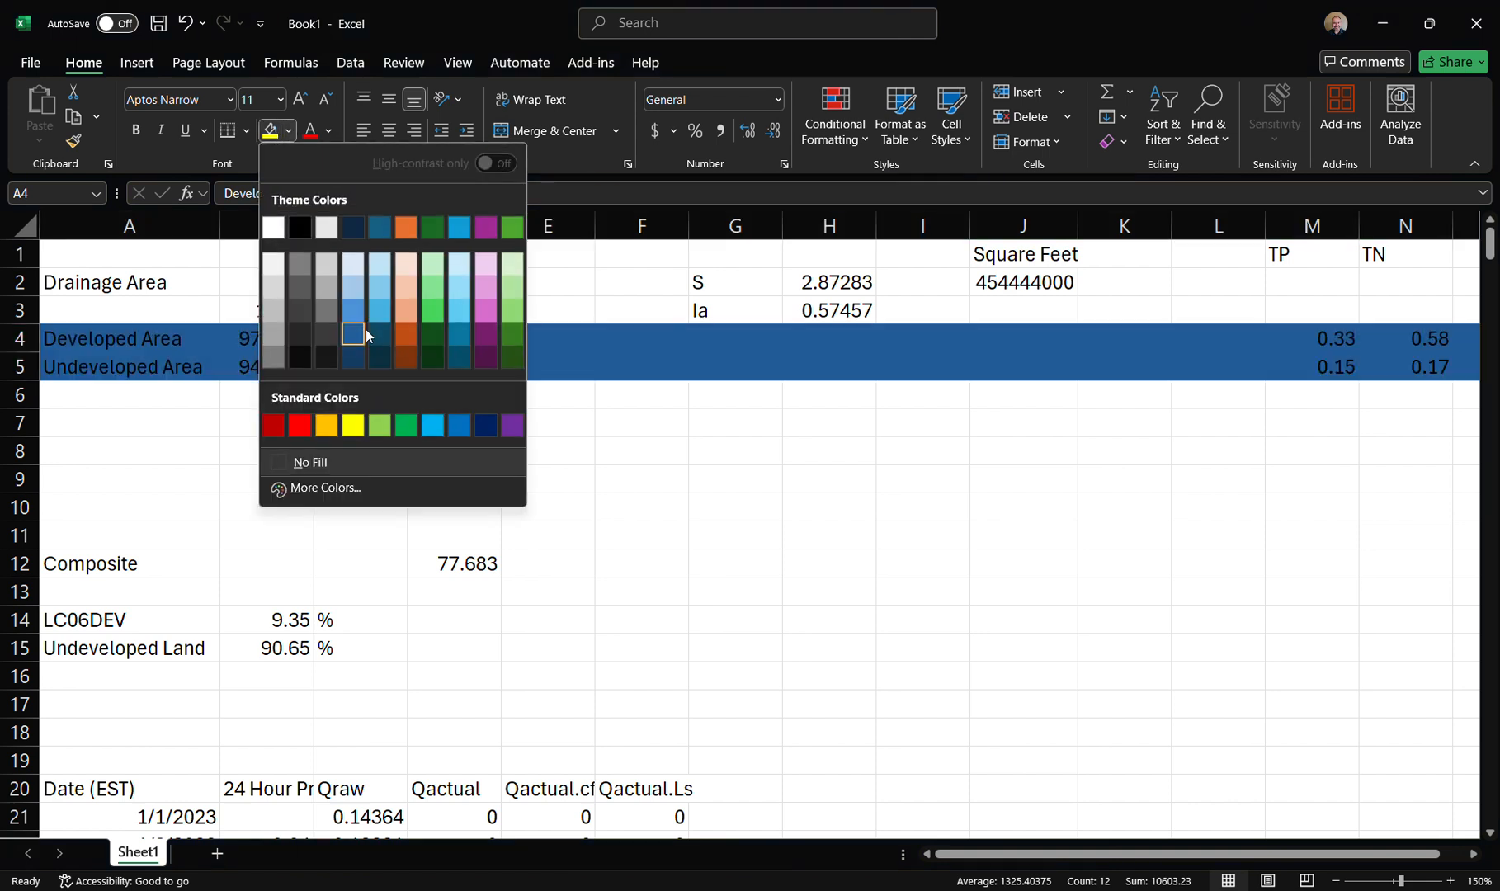
click(358, 292)
drag(705, 500, 731, 488)
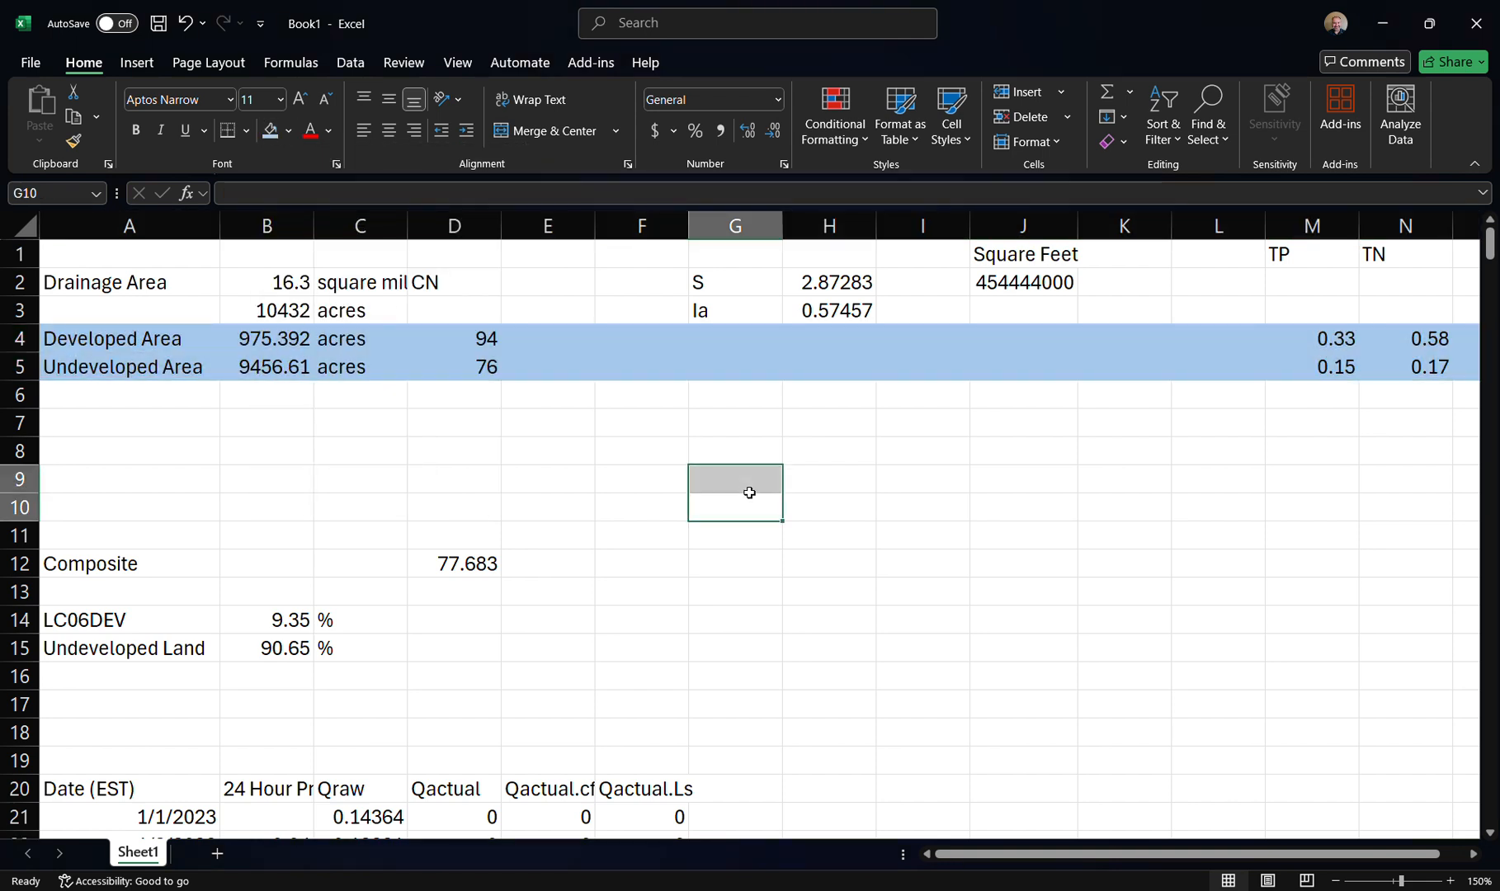
Fill the Composite row 12 with light green
click(18, 564)
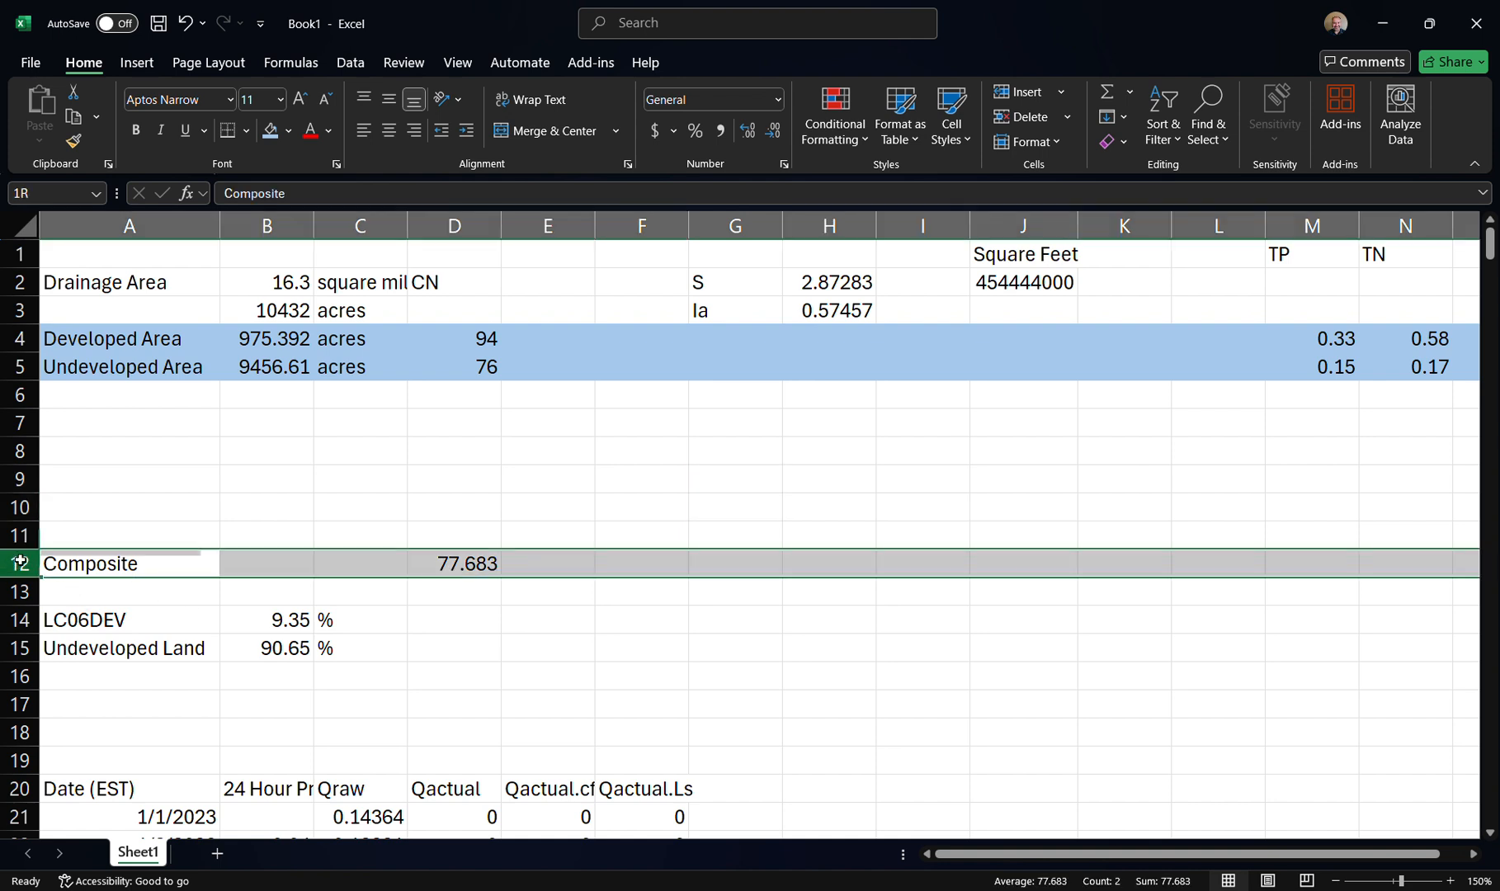
click(289, 130)
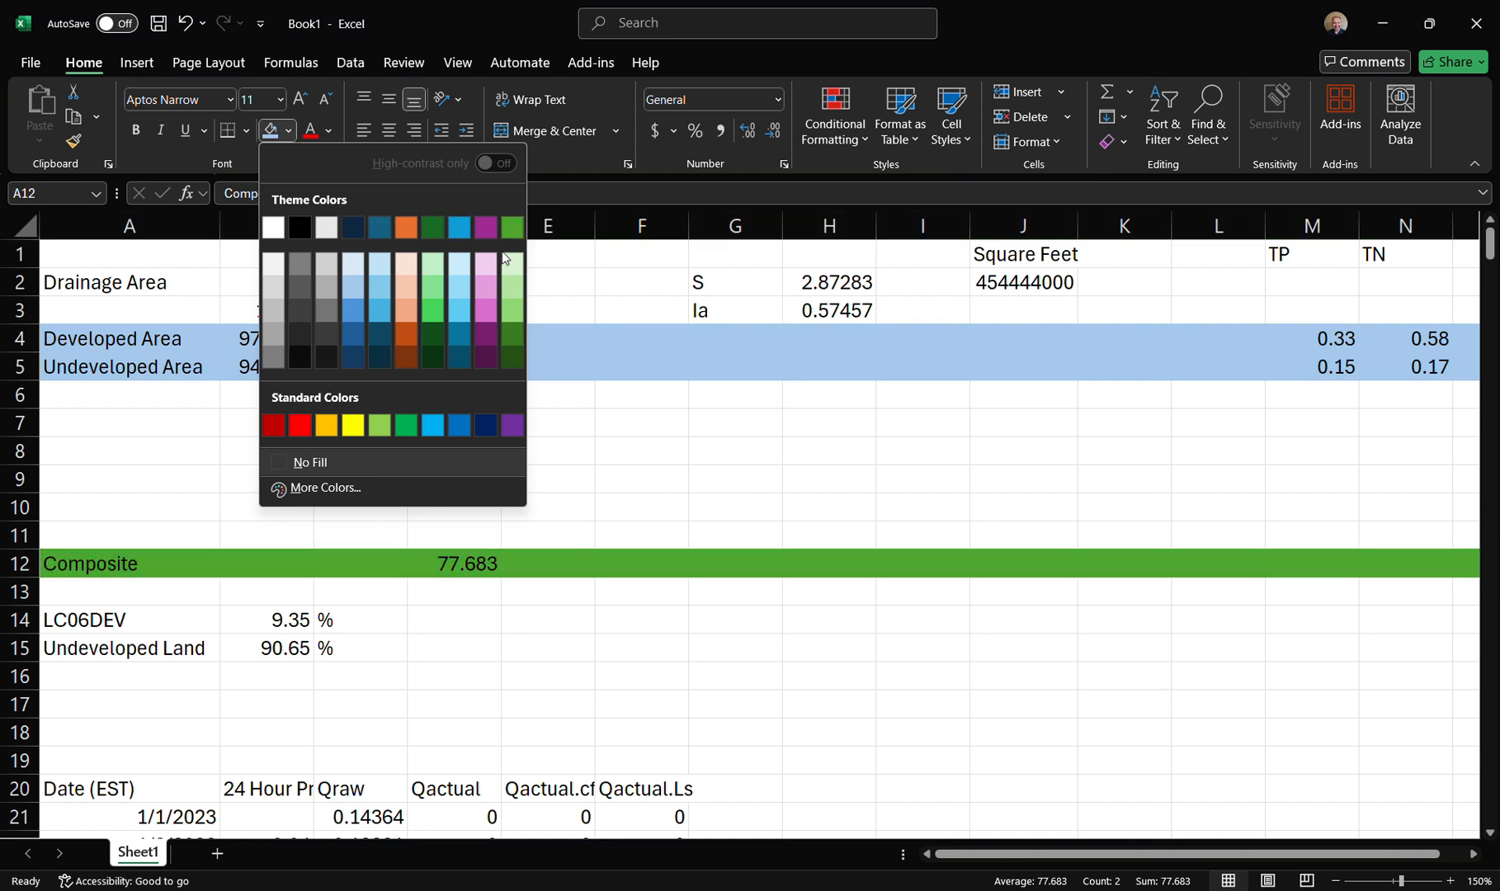
click(514, 288)
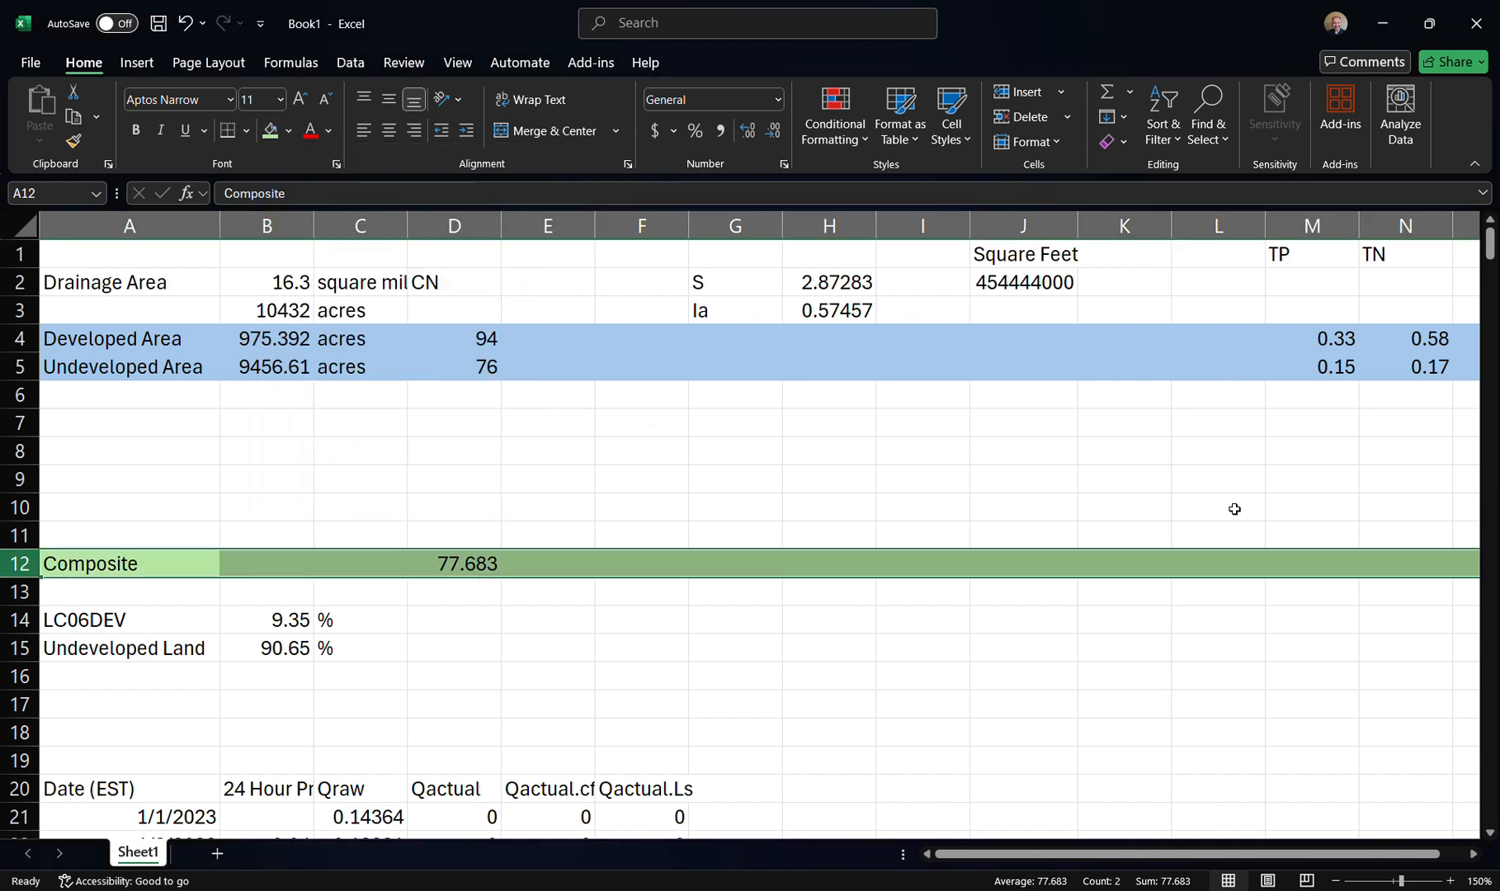
Following the composite CN formula in D12, calculate the area-weighted composite TP in M12 with =(B4*M4+B5*M5)/(B4+B5)
click(462, 568)
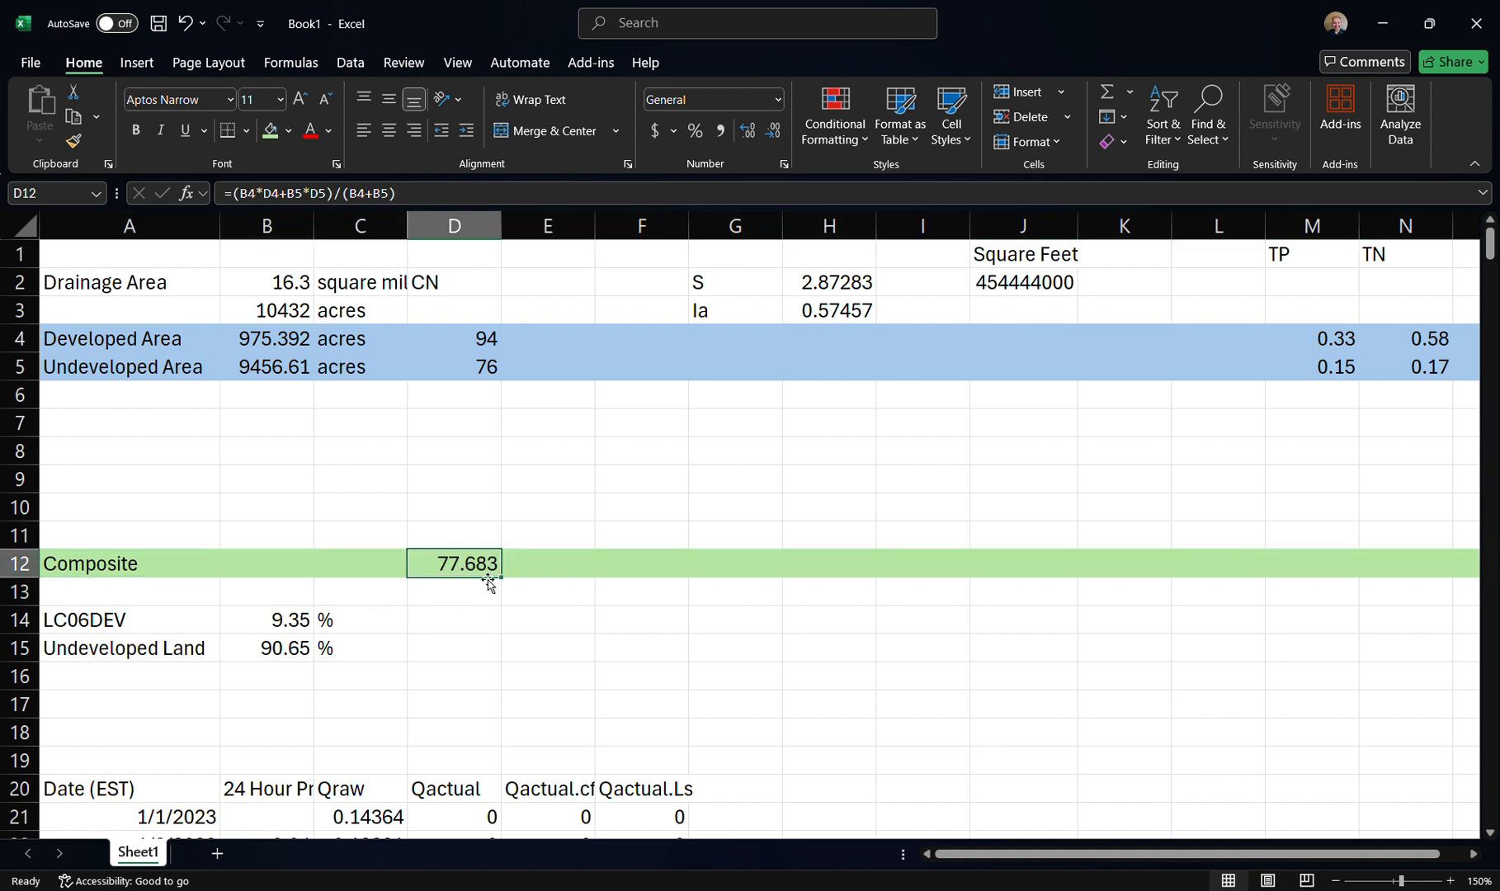
click(1314, 565)
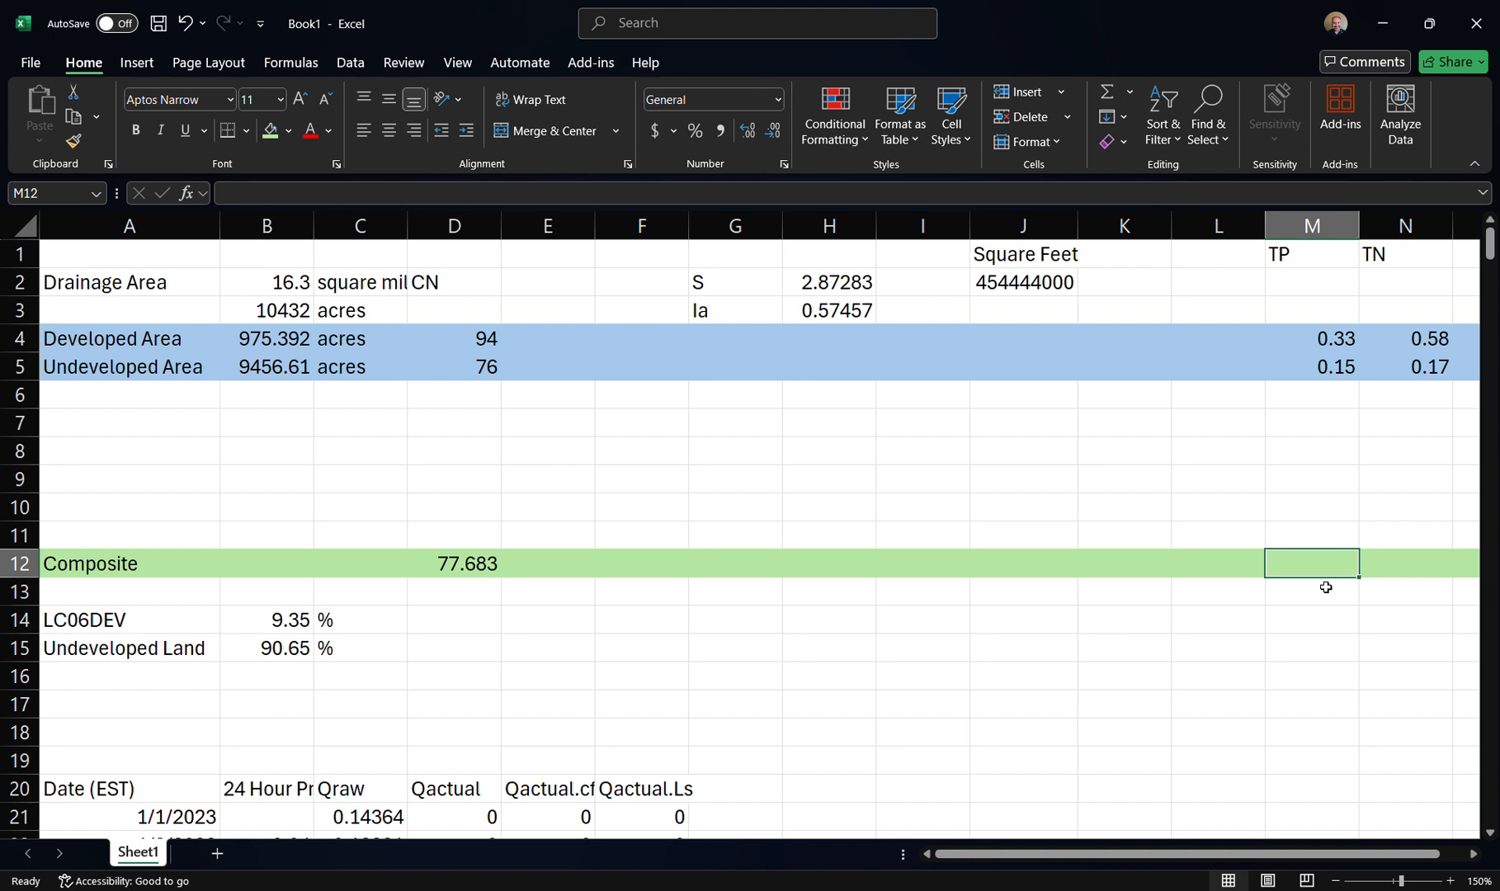
text(=()
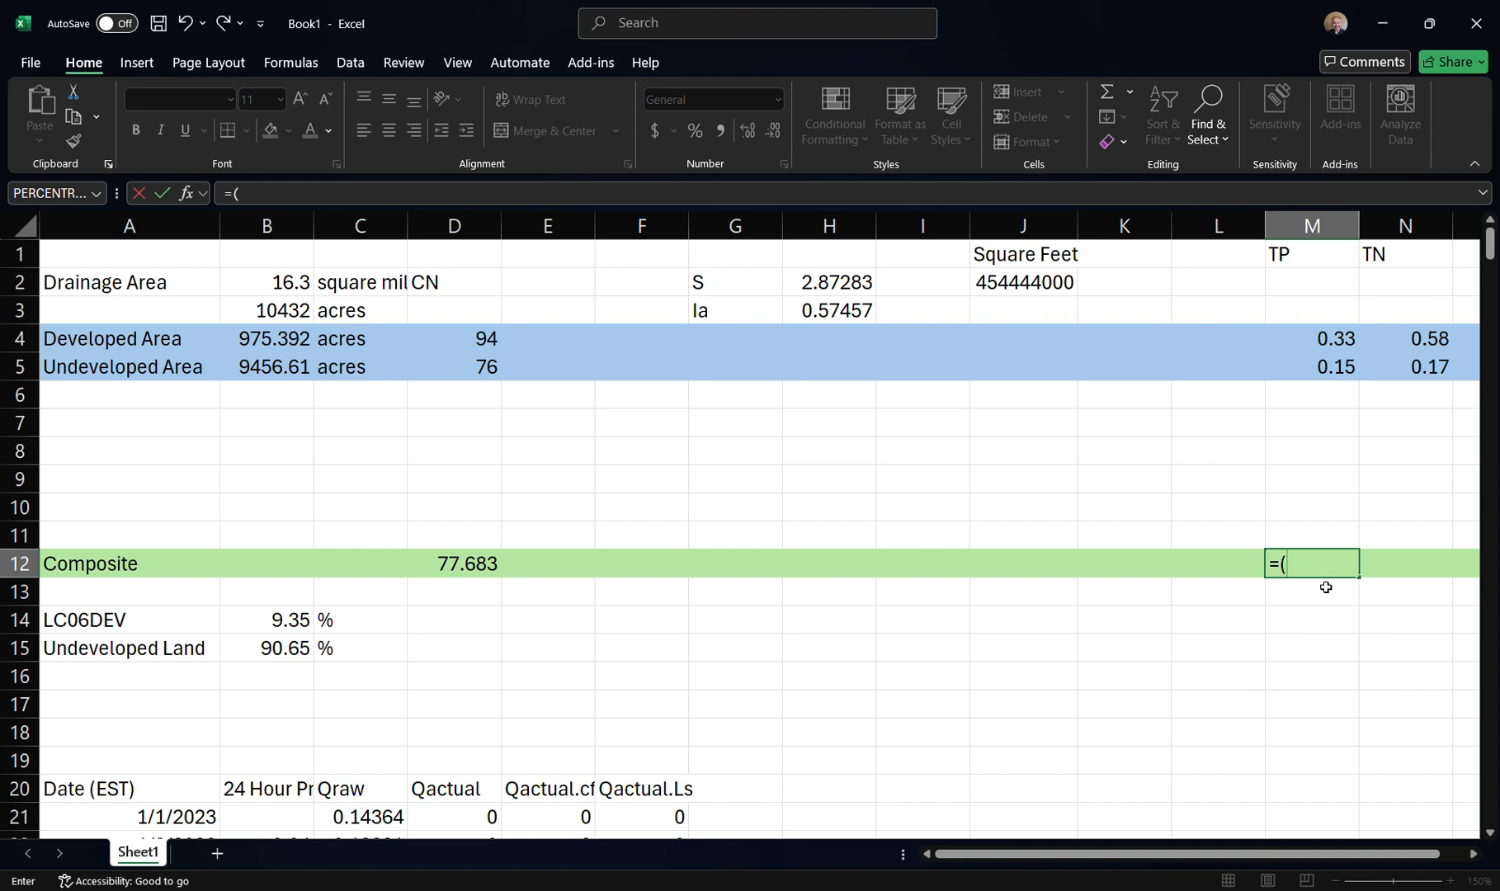
click(285, 338)
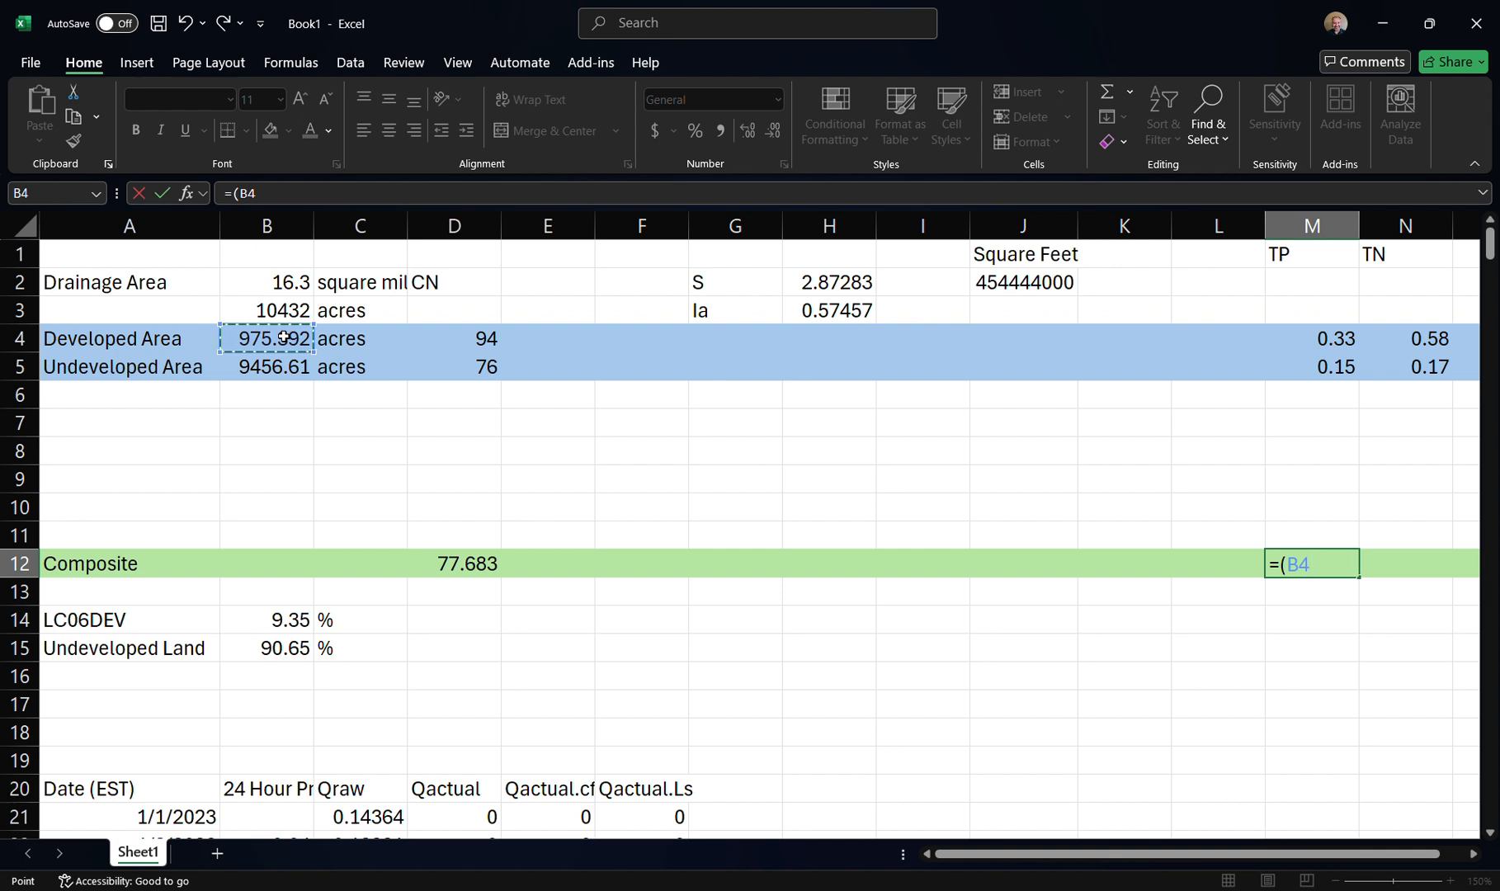
text(*)
click(1318, 350)
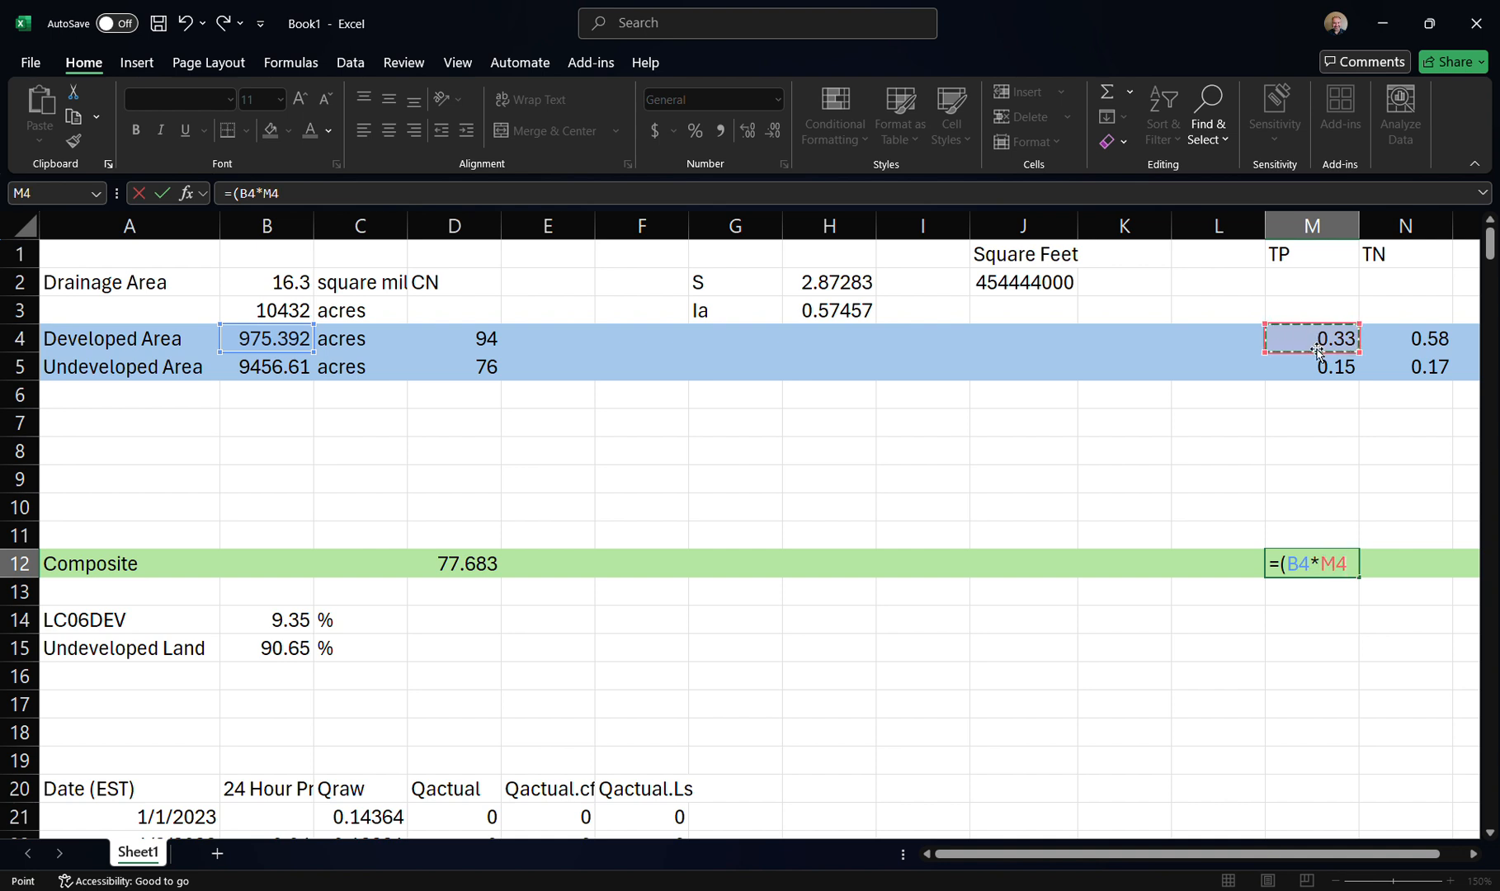
text(+)
click(275, 366)
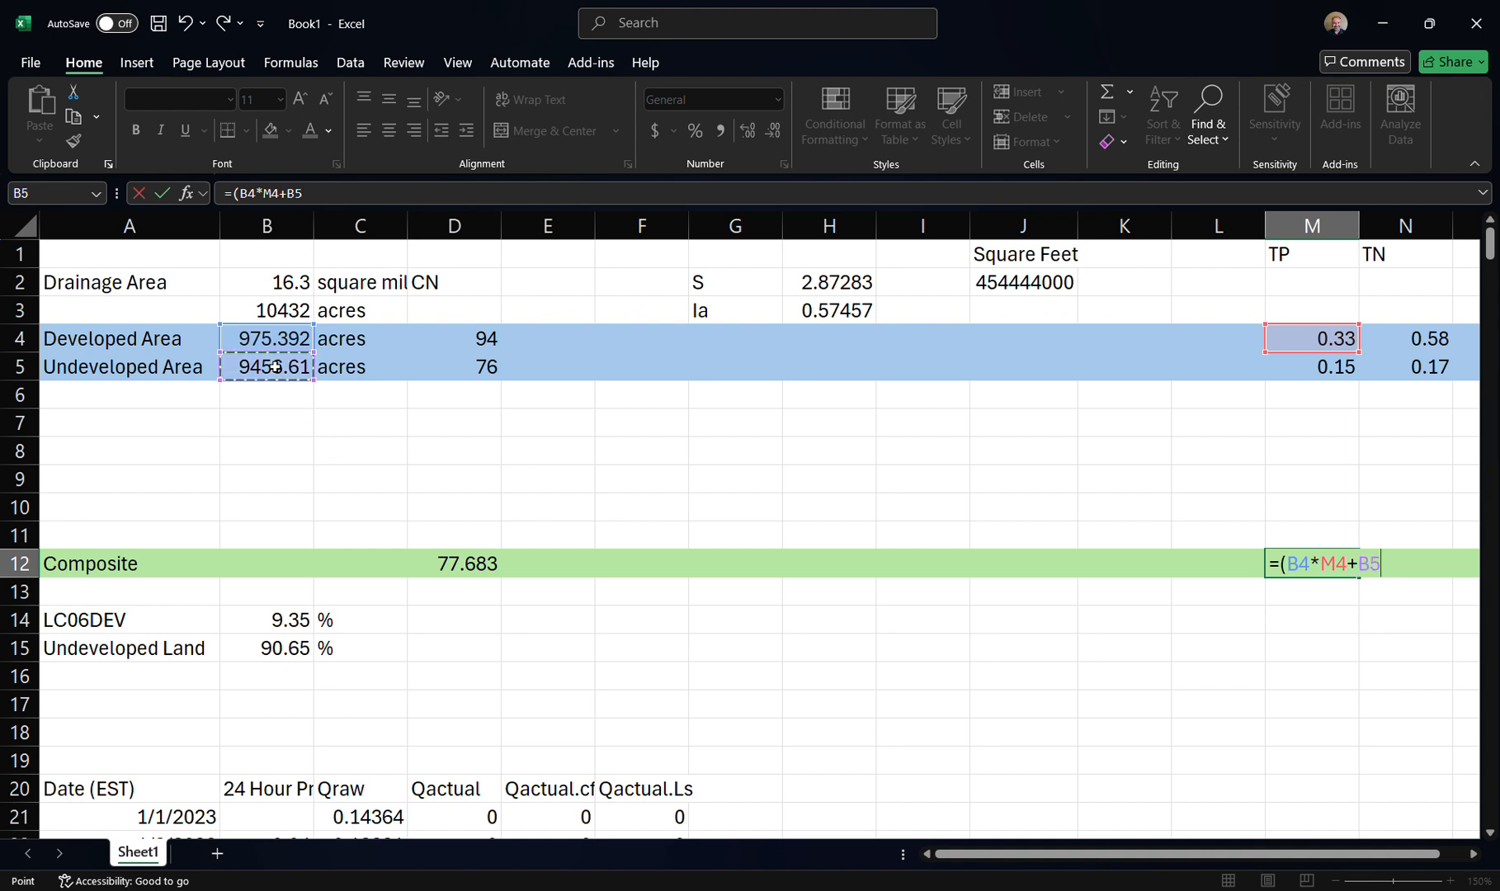
text(*)
click(1336, 368)
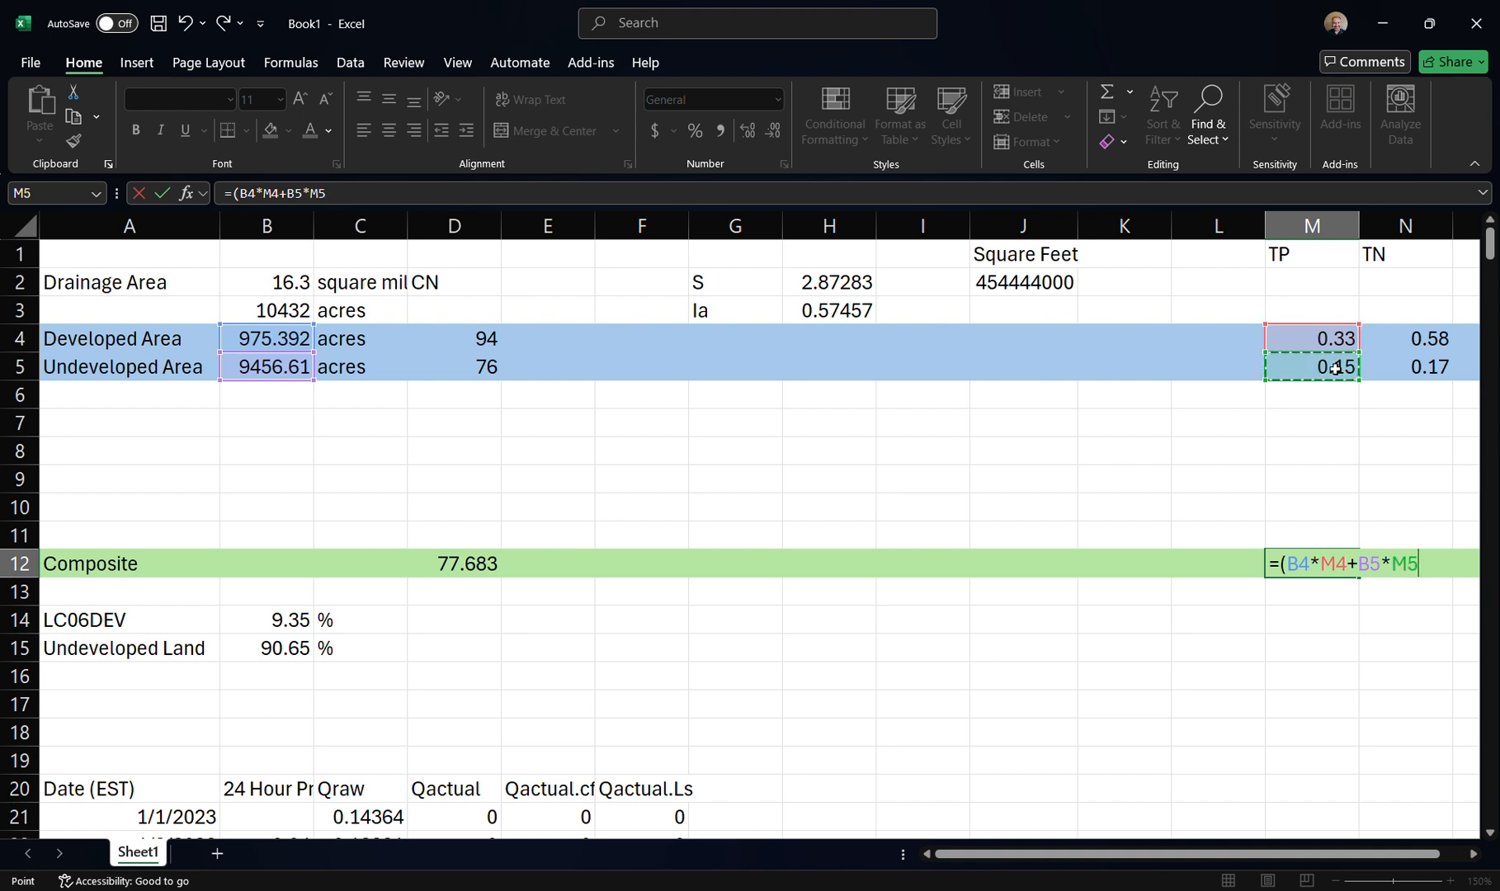
text()/()
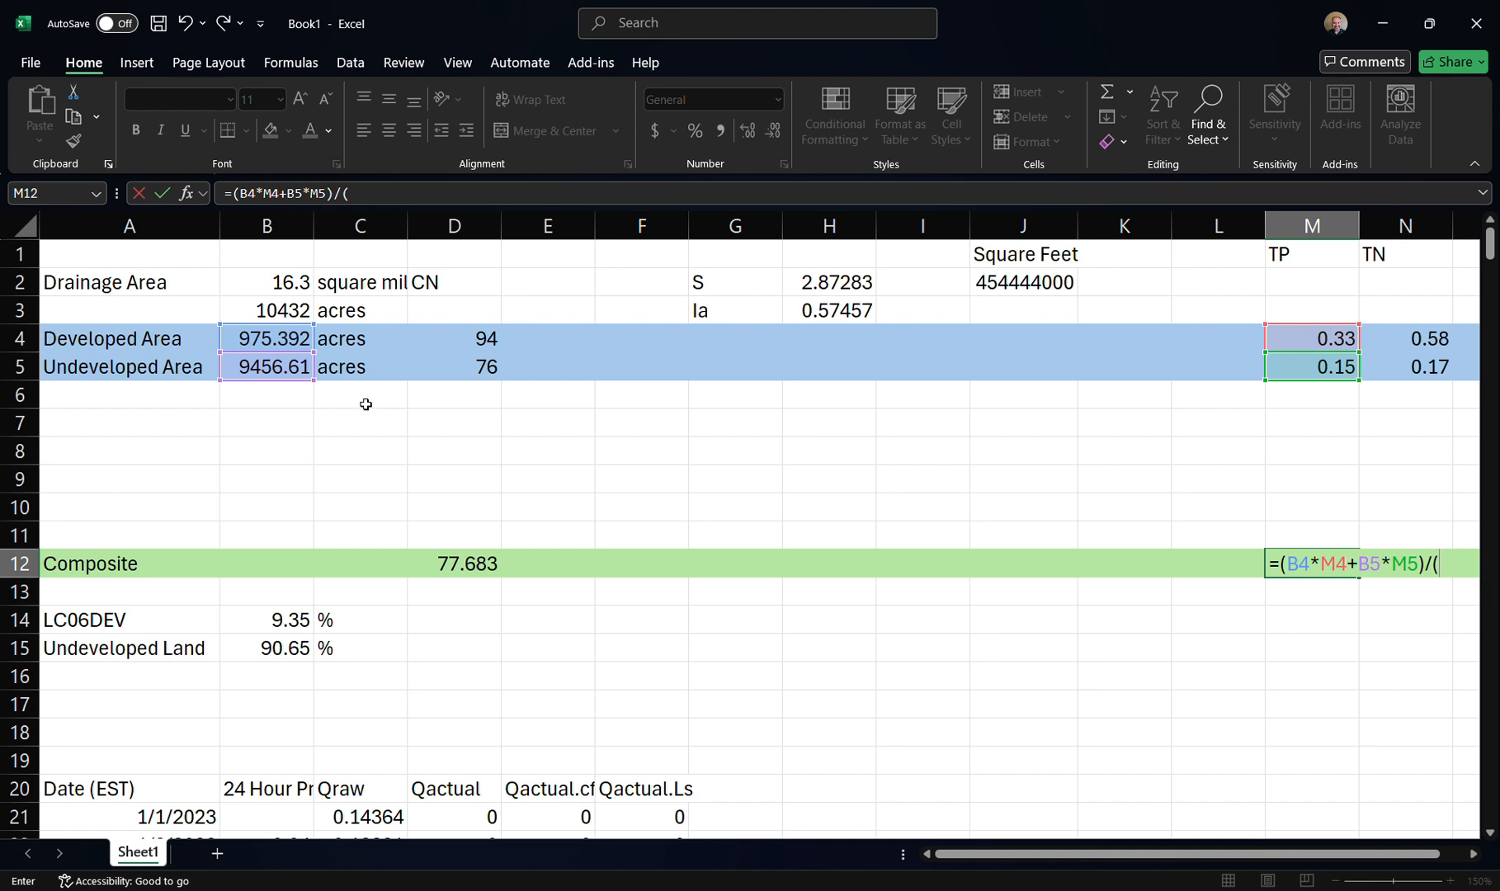
click(263, 334)
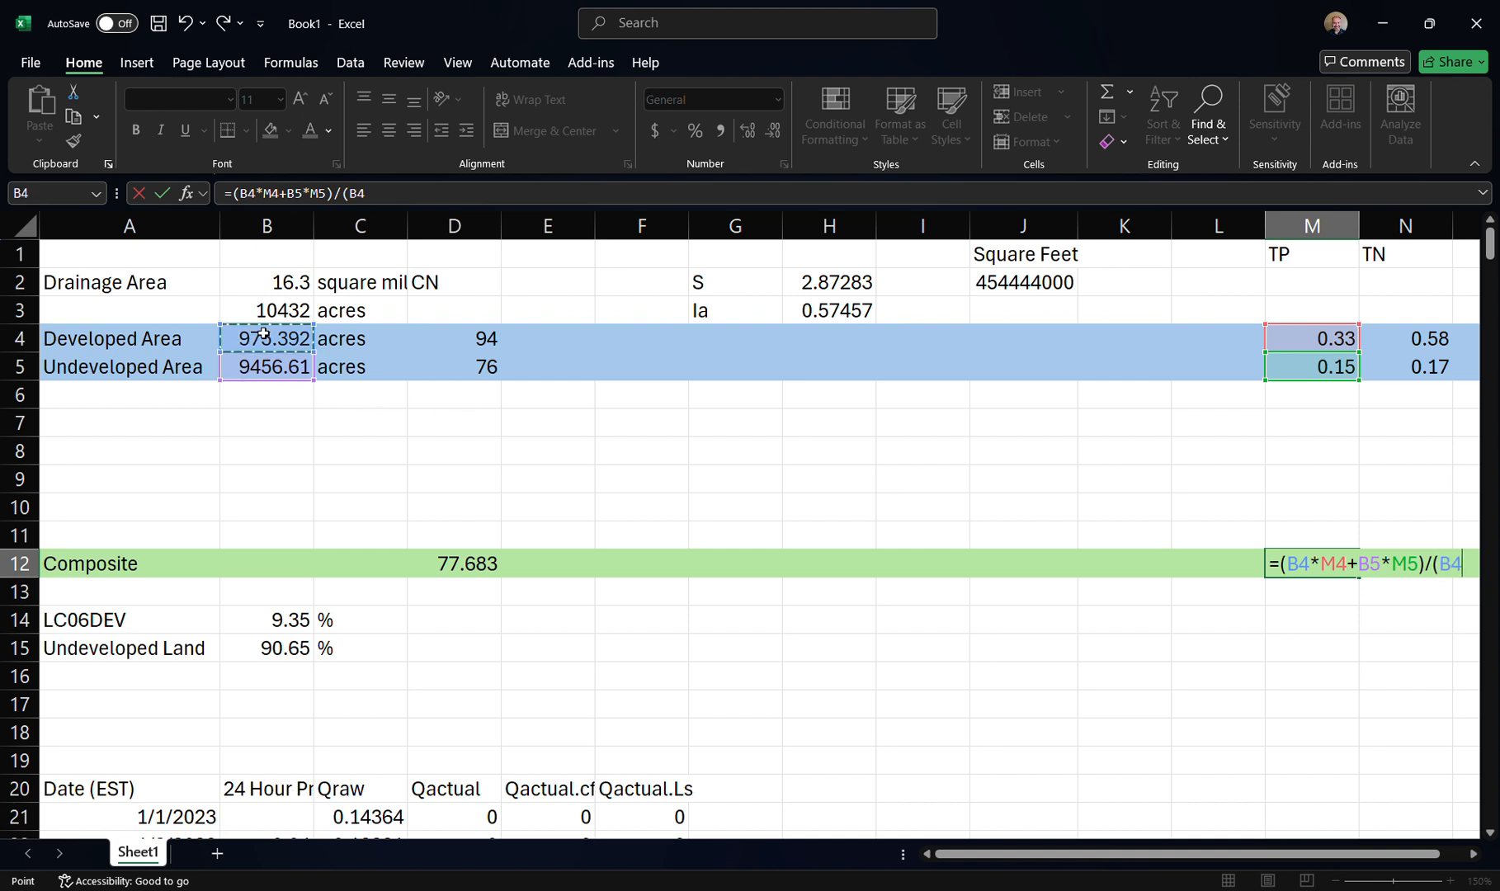
text(+)
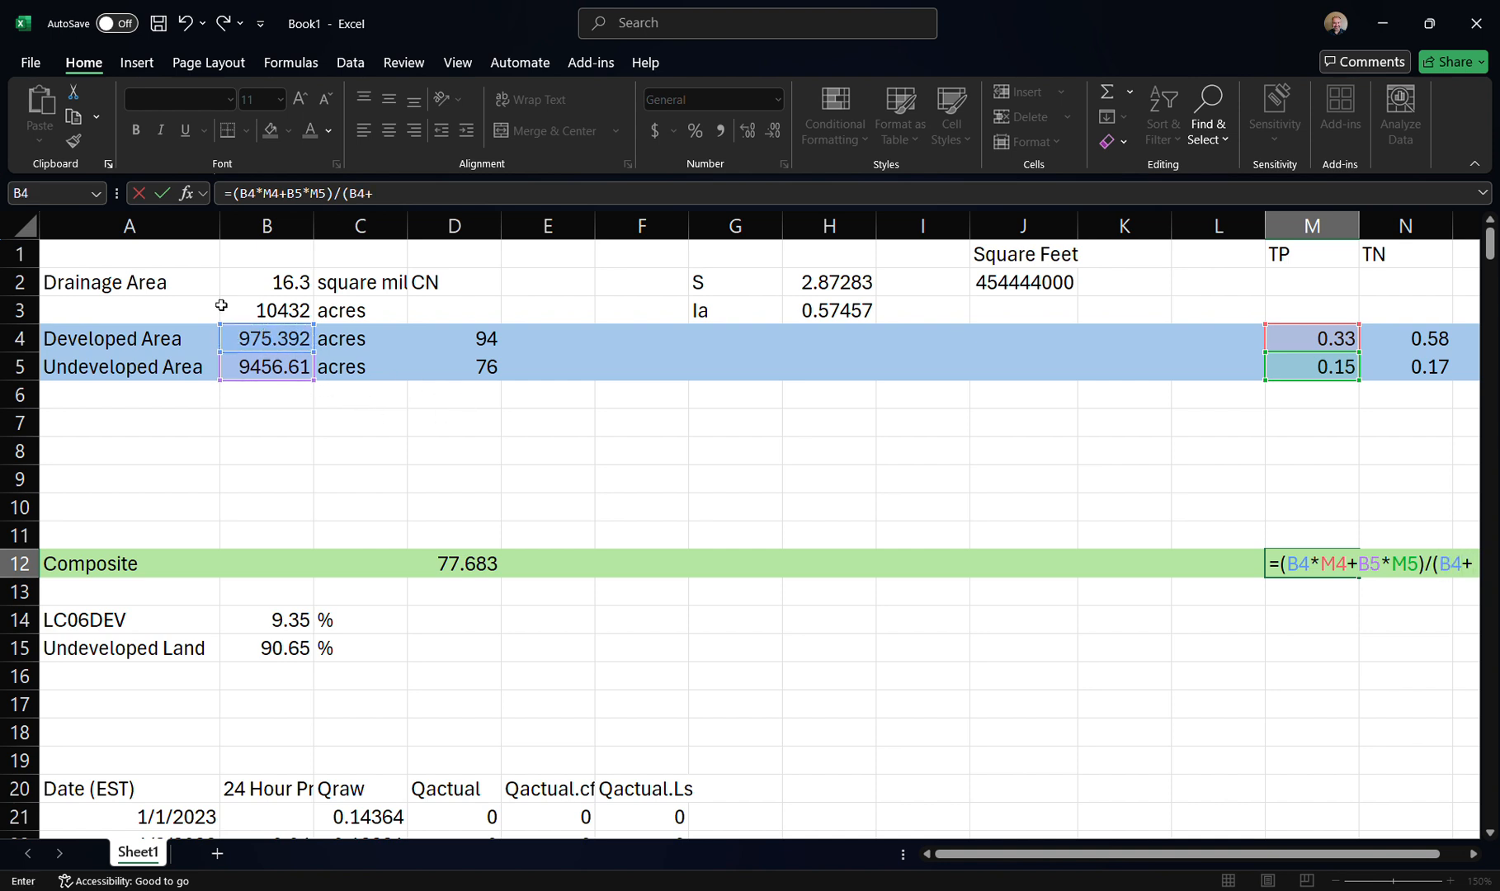
click(287, 371)
text())
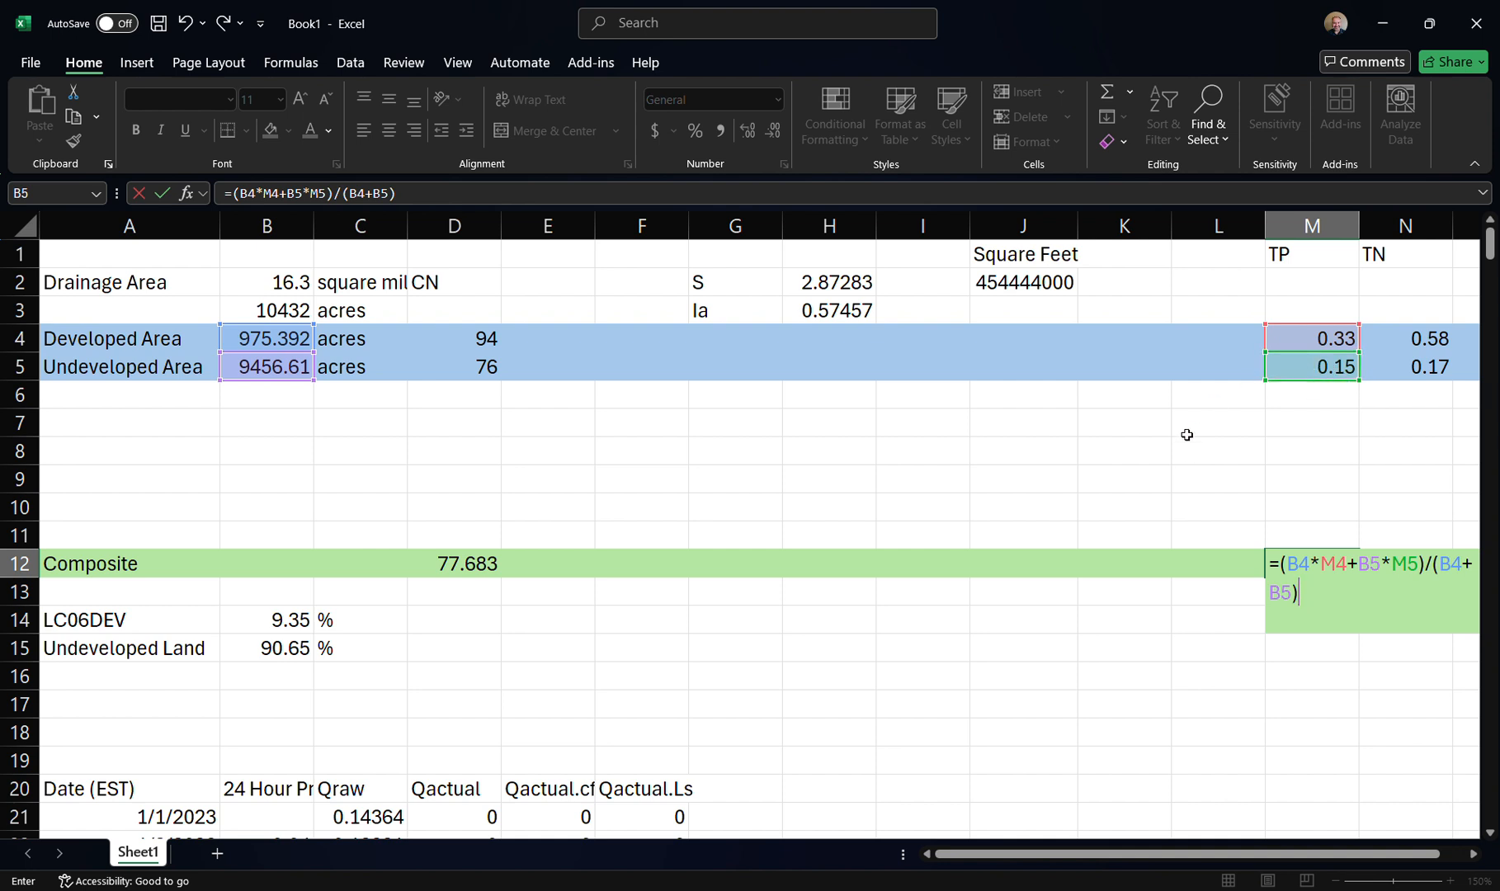
key(Return)
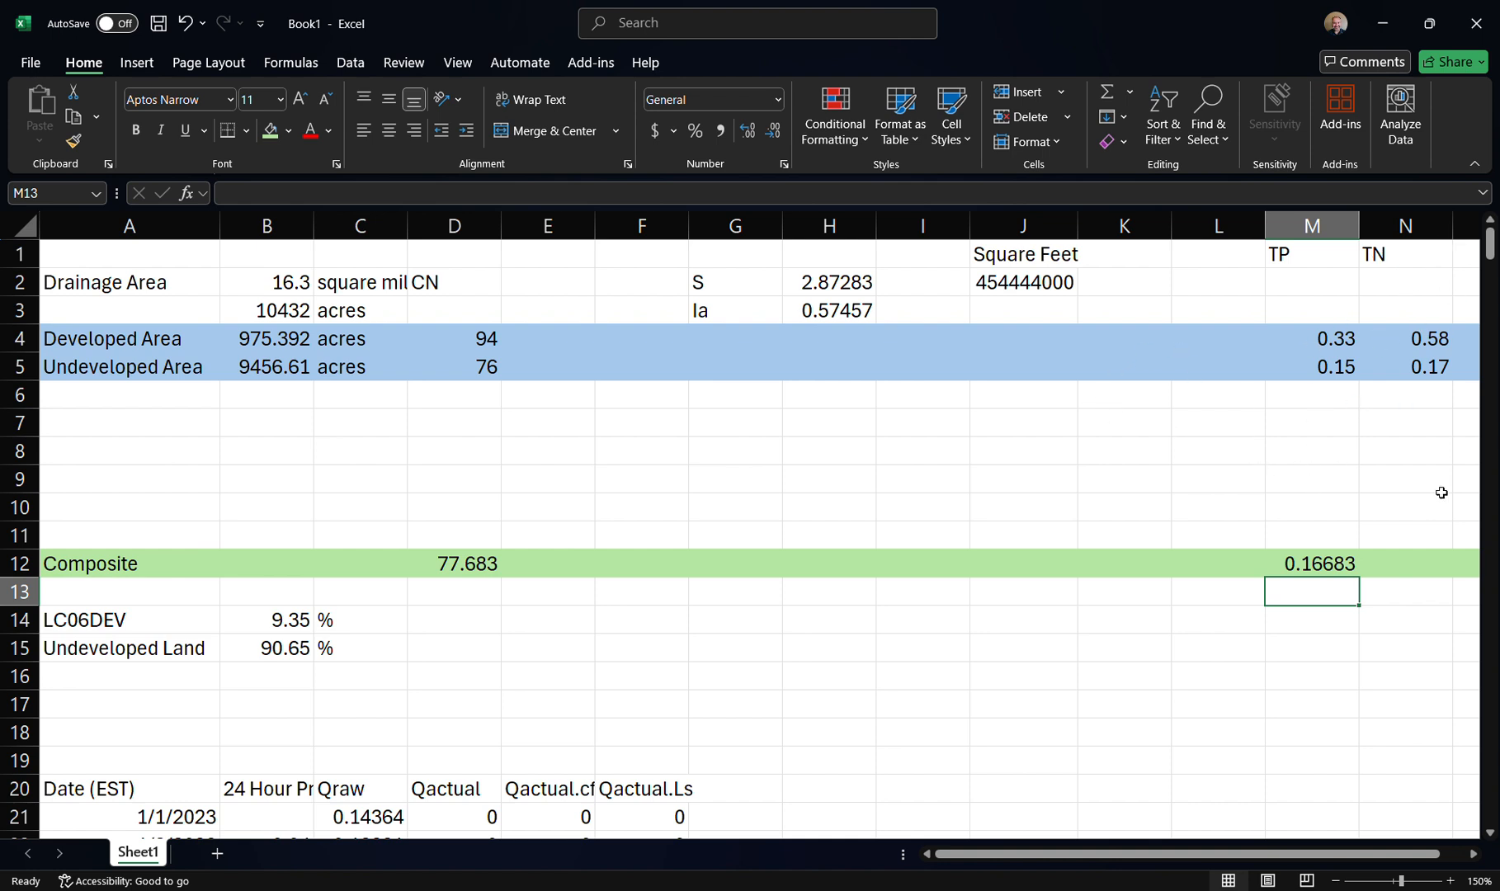
Calculate the area-weighted composite TN in N12 with =(B4*N4+B5*N5)/(B4+B5)
click(1425, 563)
text(=()
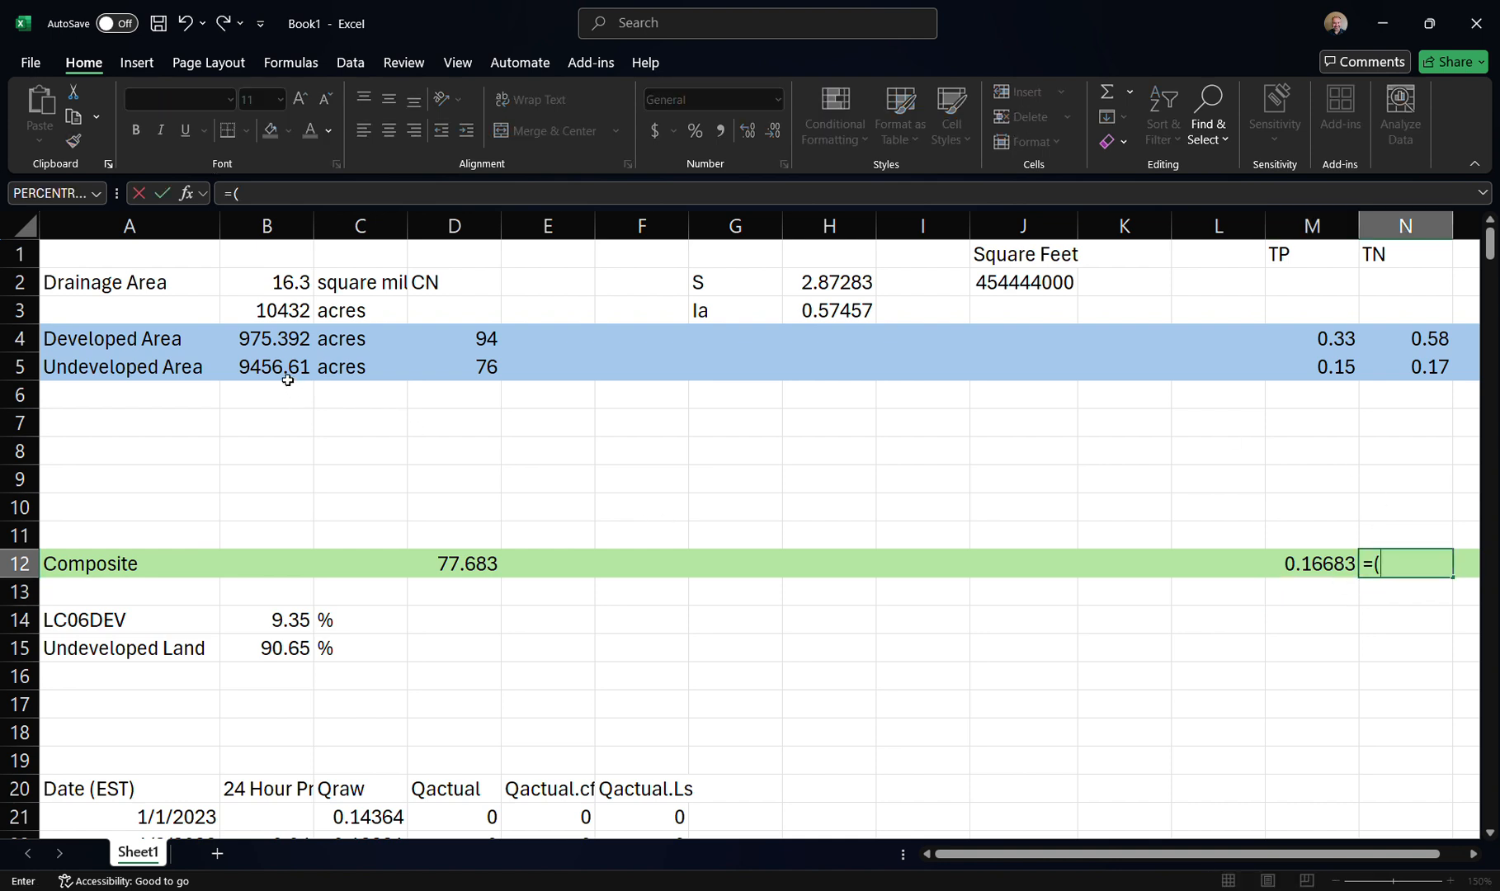
click(279, 340)
text(*)
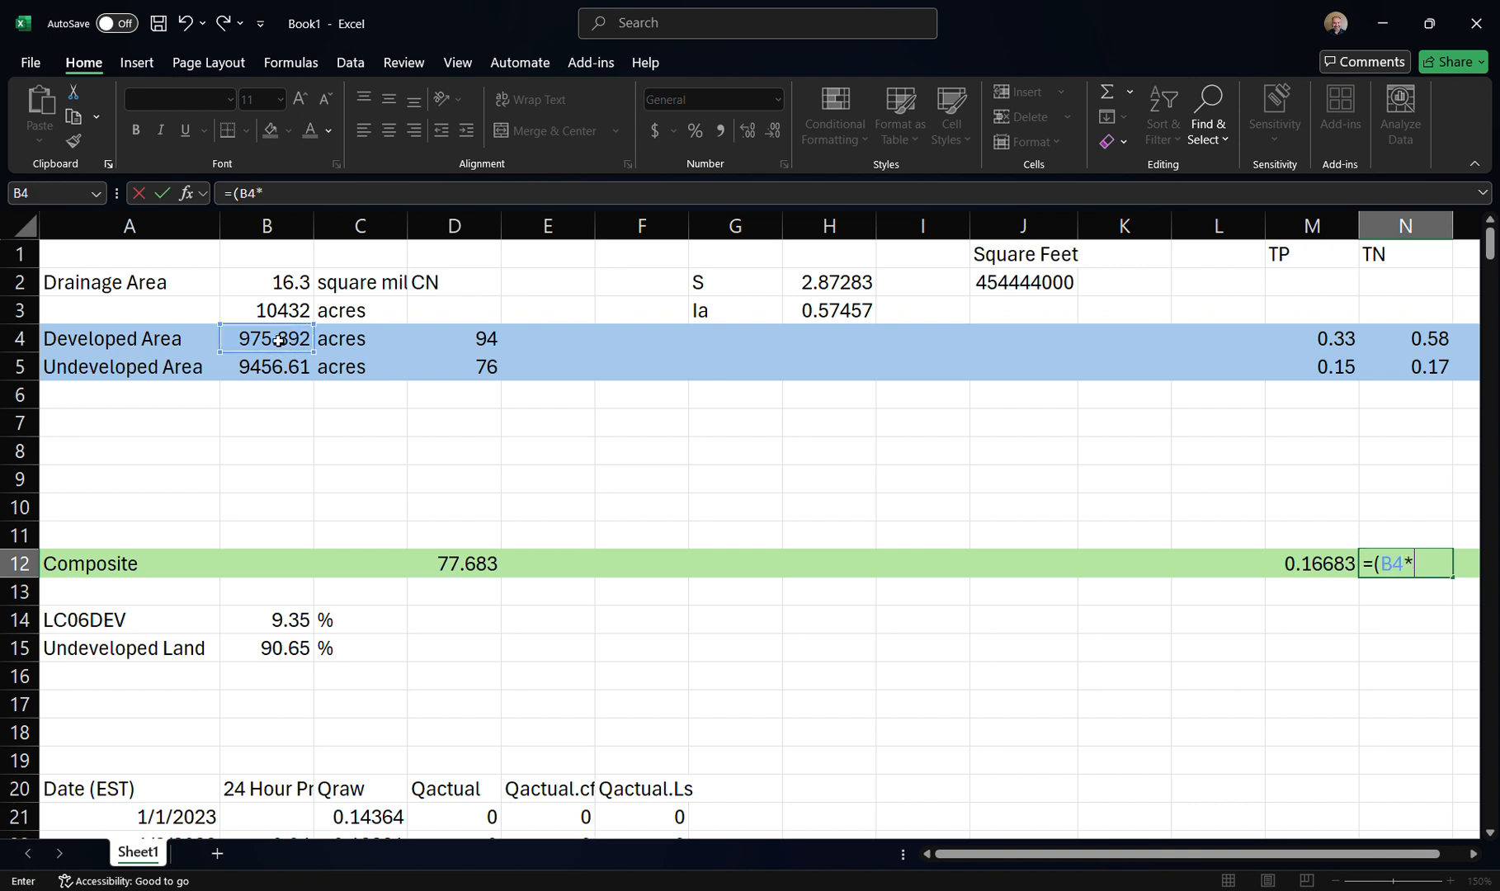
click(1421, 338)
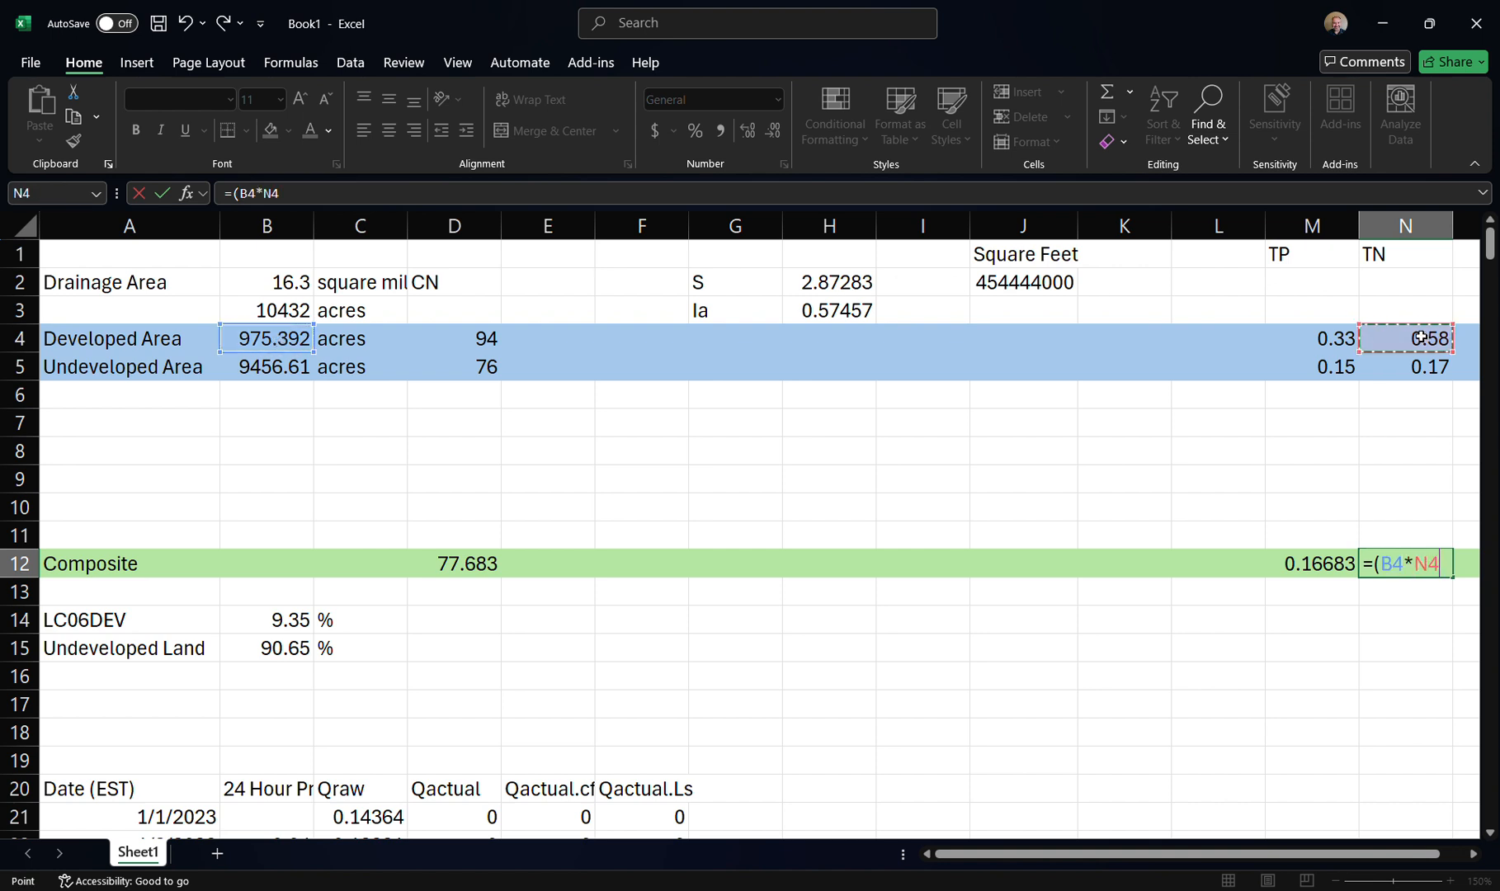
text(+)
click(262, 368)
text(*)
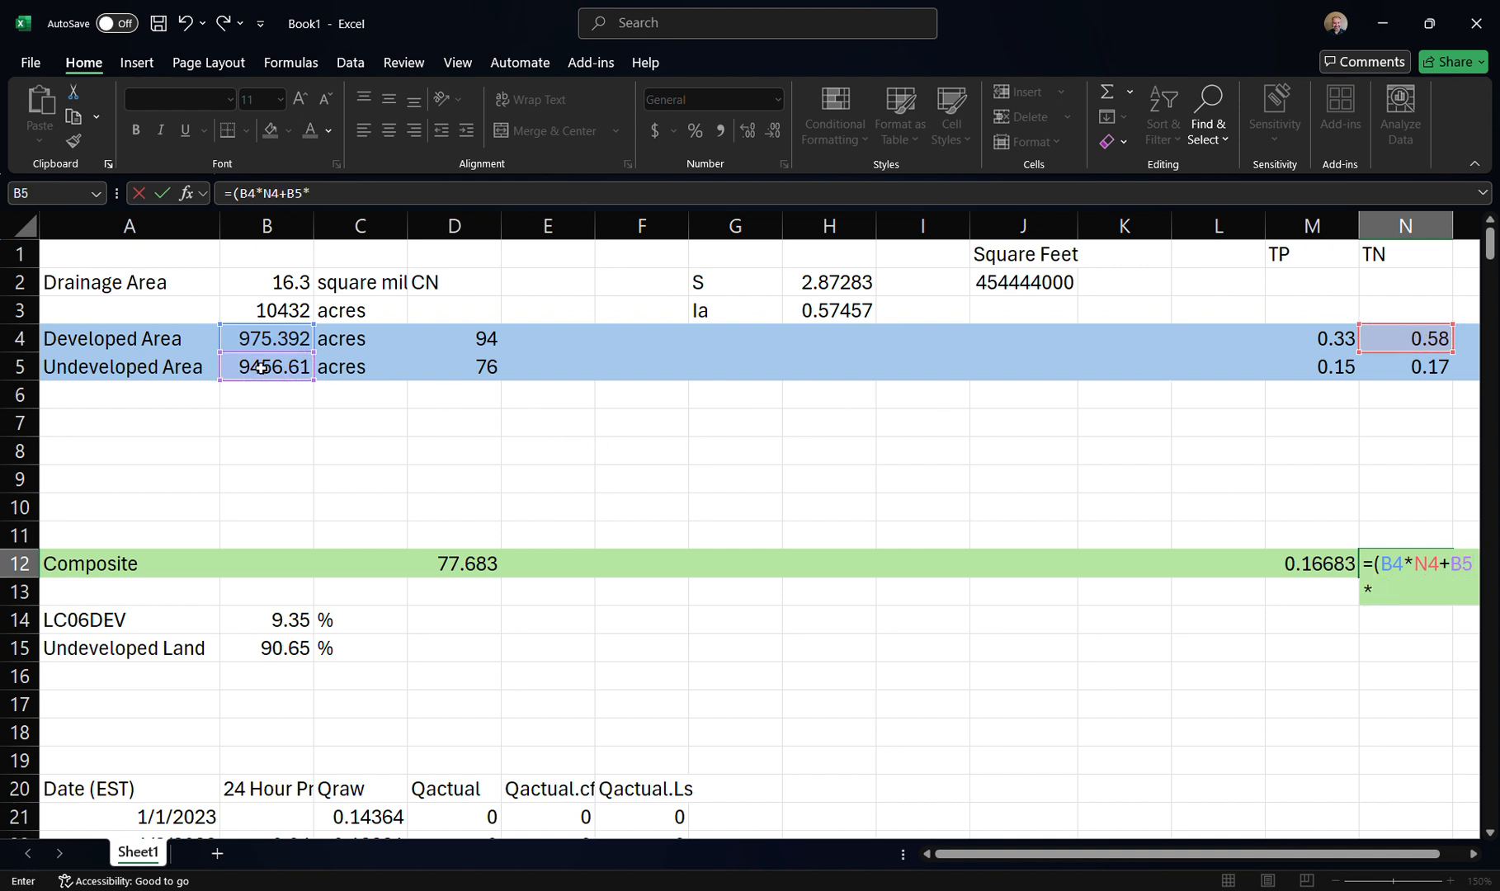
click(1401, 368)
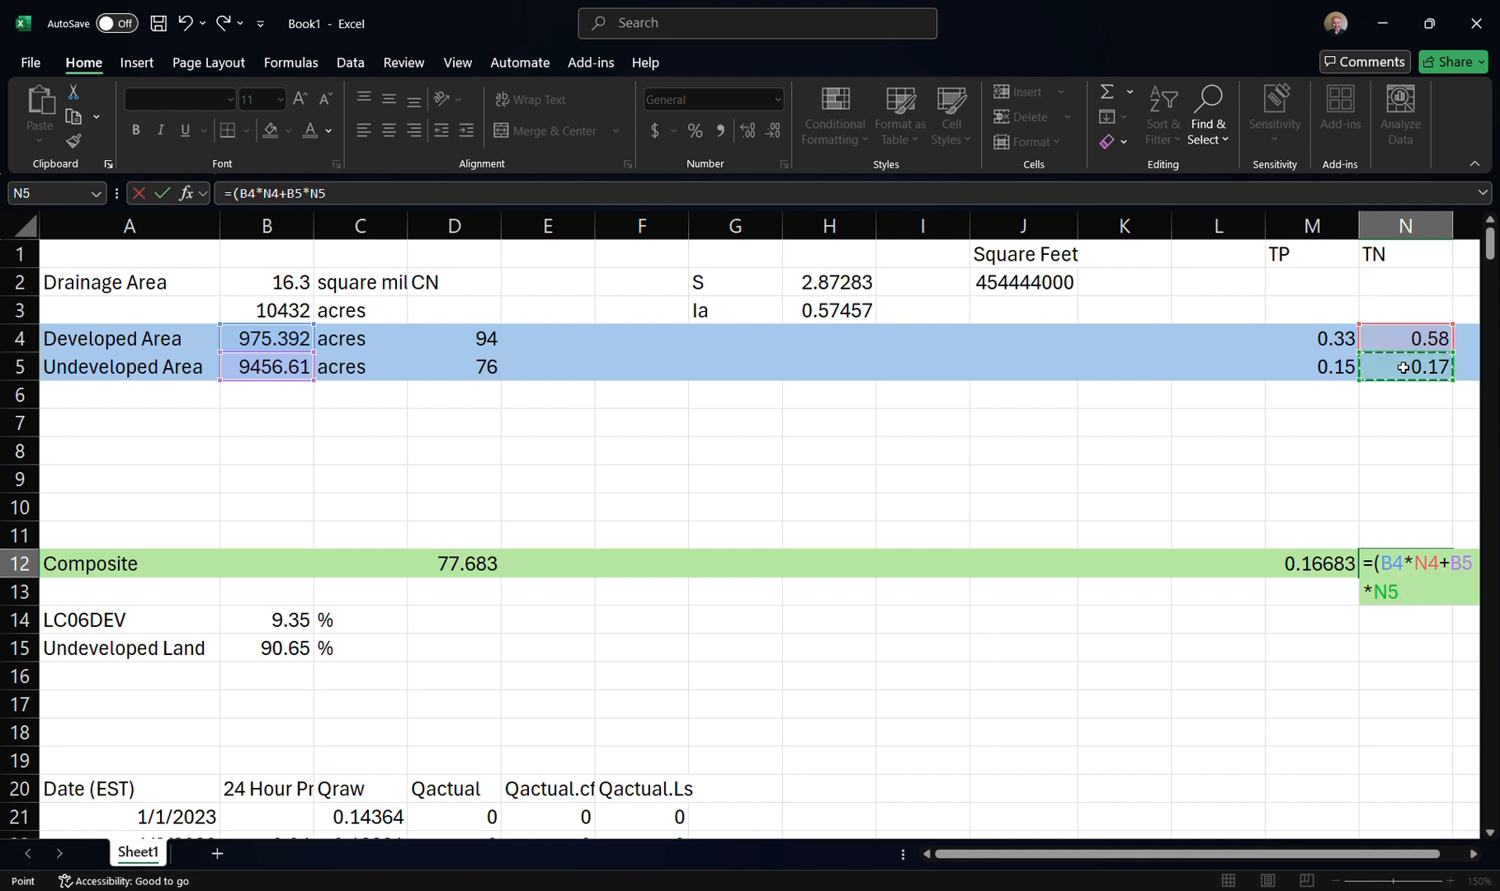
text()/()
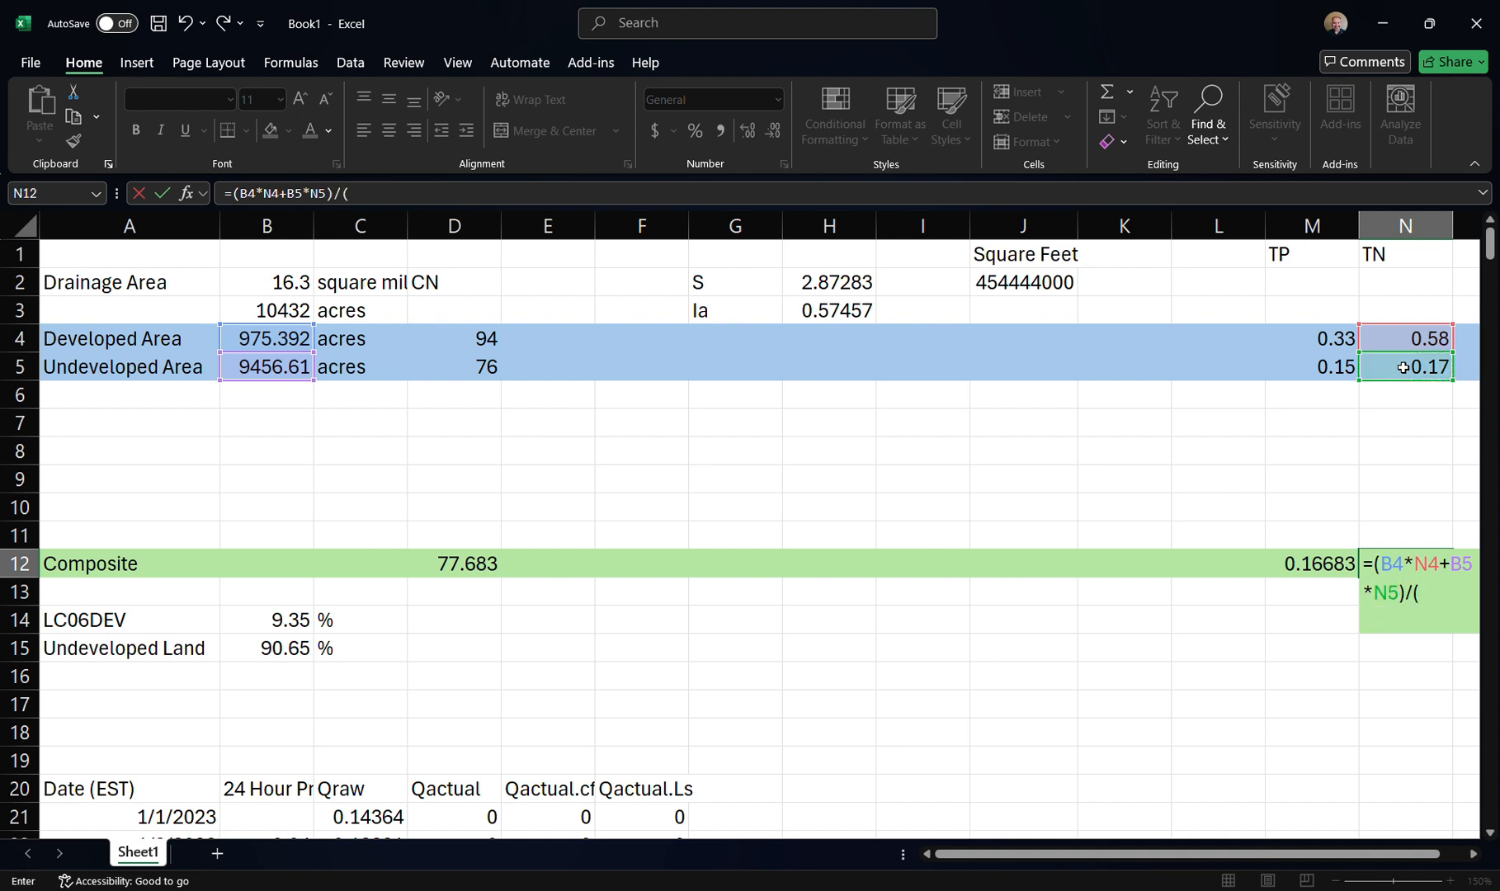
click(275, 331)
text(+)
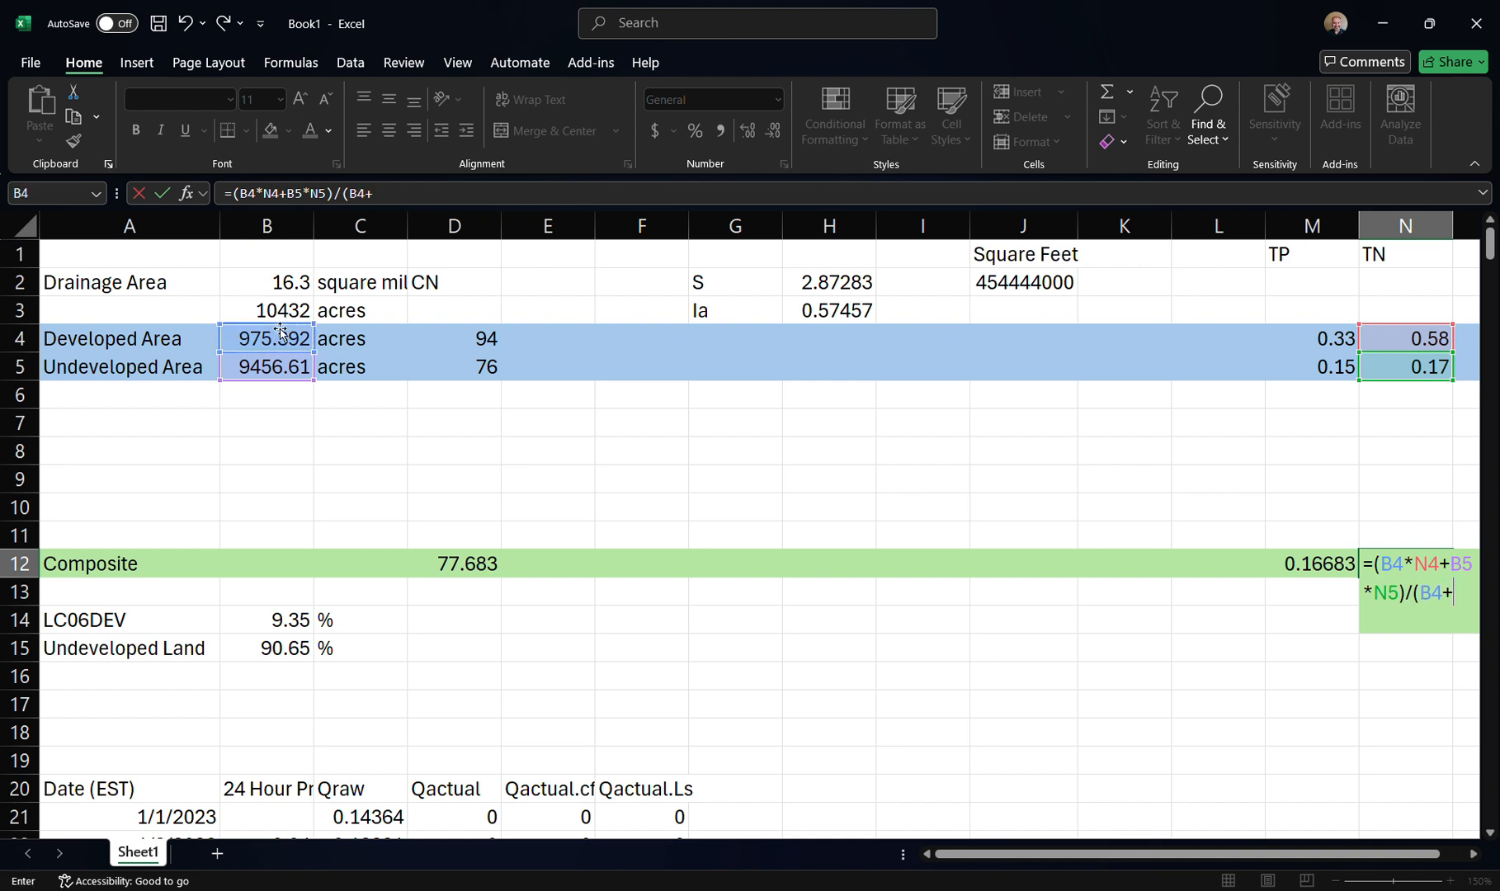
click(287, 363)
text())
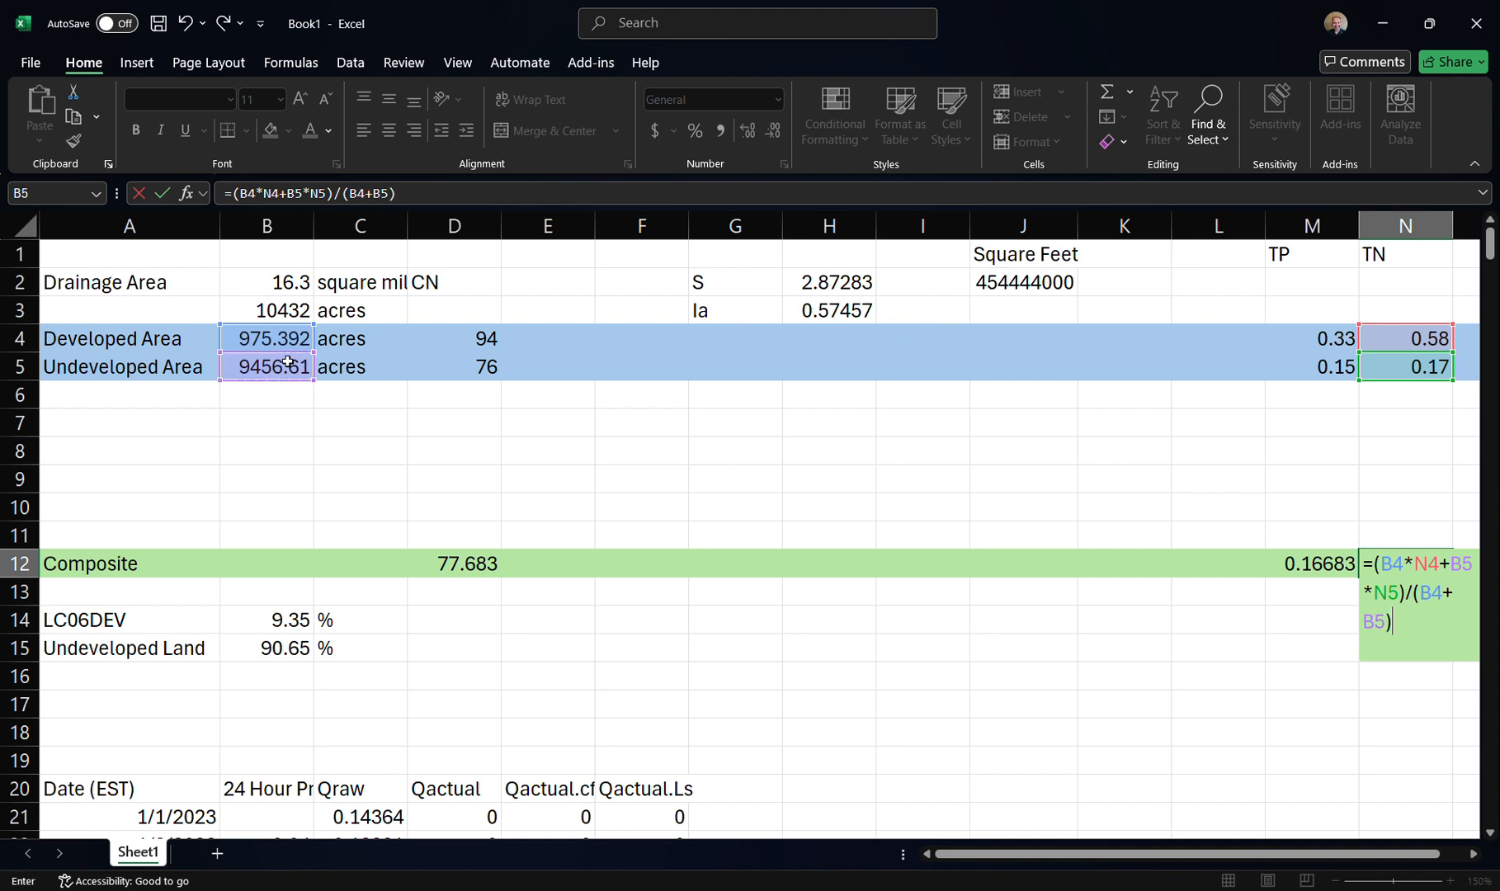
key(Return)
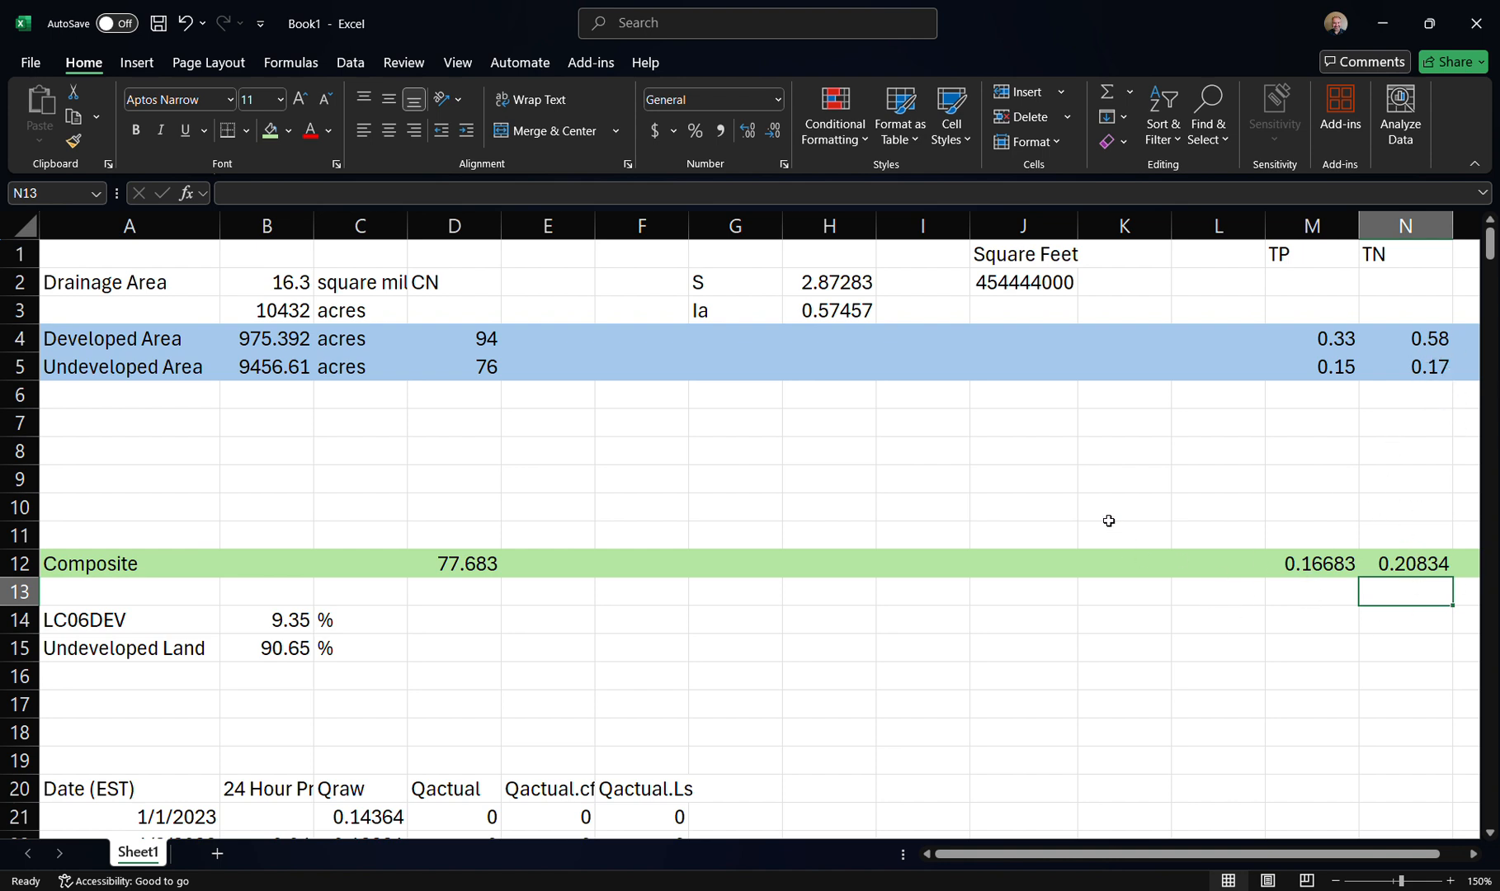
scroll(1103, 520, down, 1)
scroll(1103, 520, up, 1)
scroll(989, 537, down, 2)
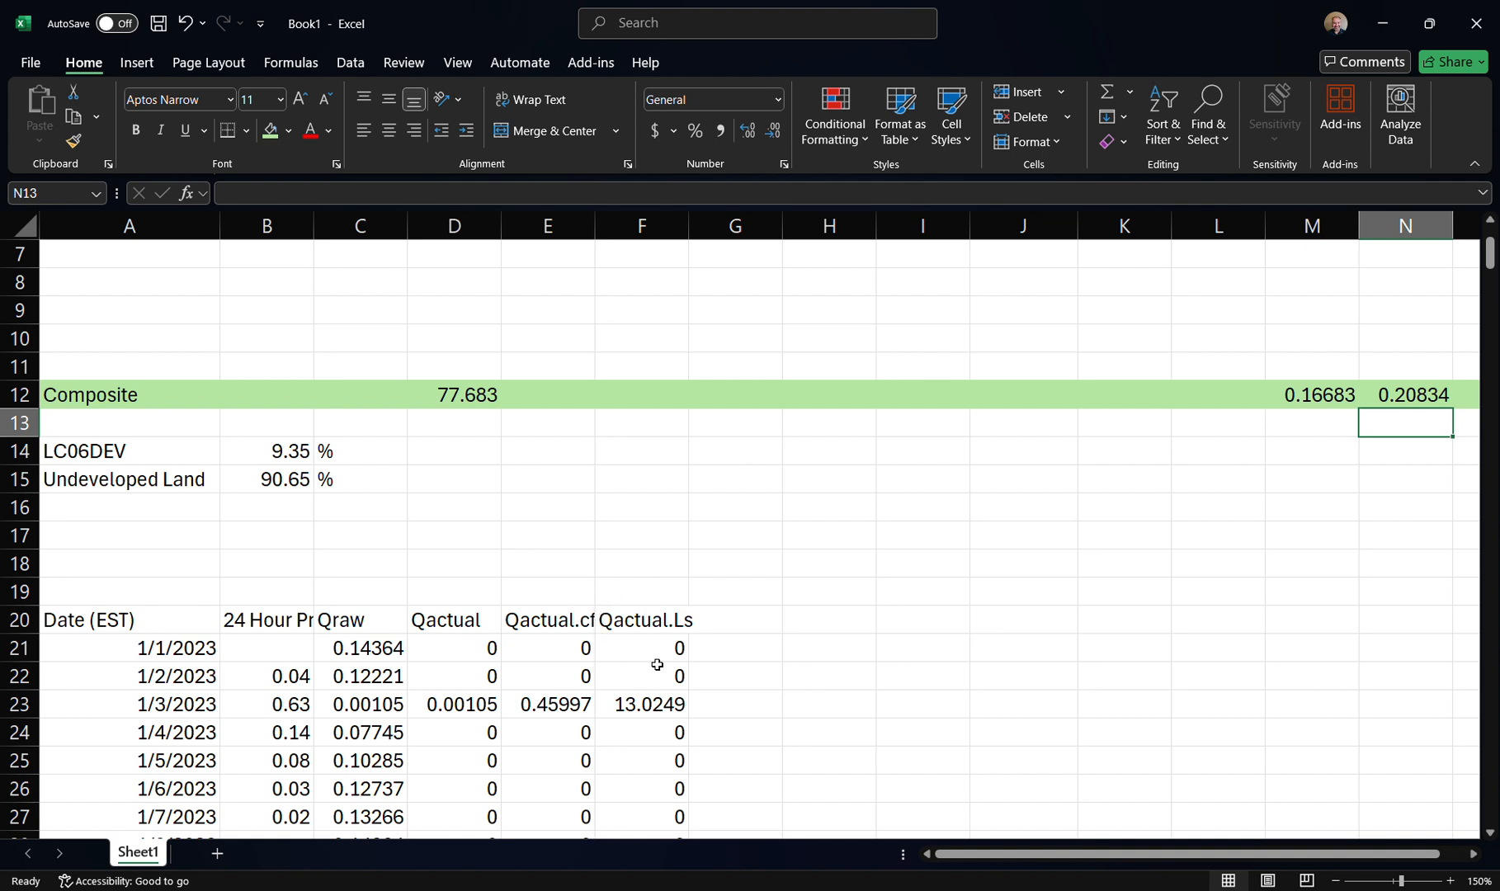
click(726, 620)
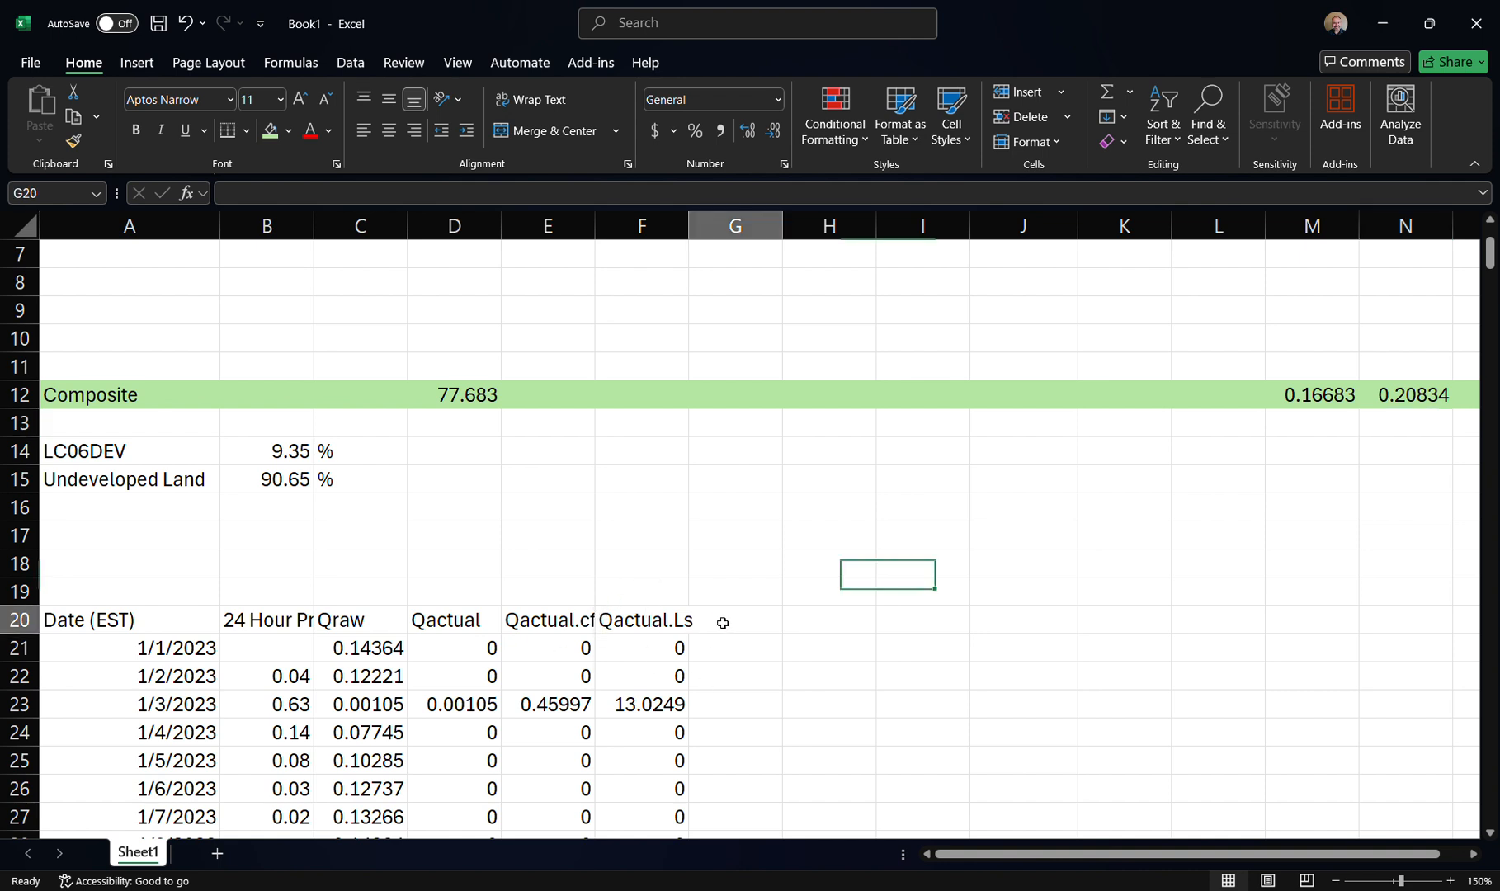
right_click(1101, 671)
click(1102, 671)
text(P)
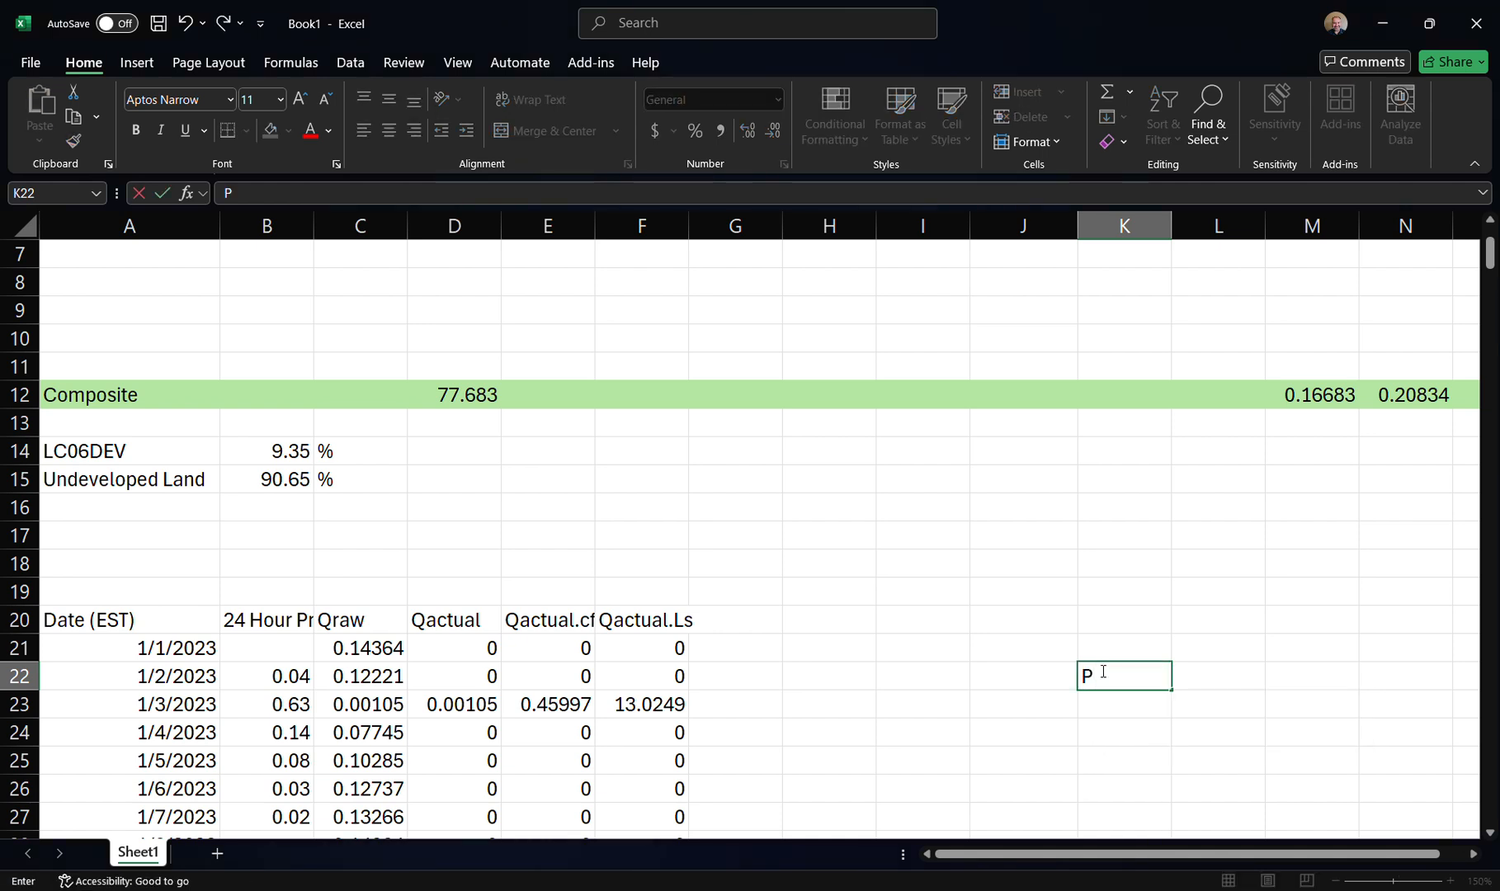
key(Escape)
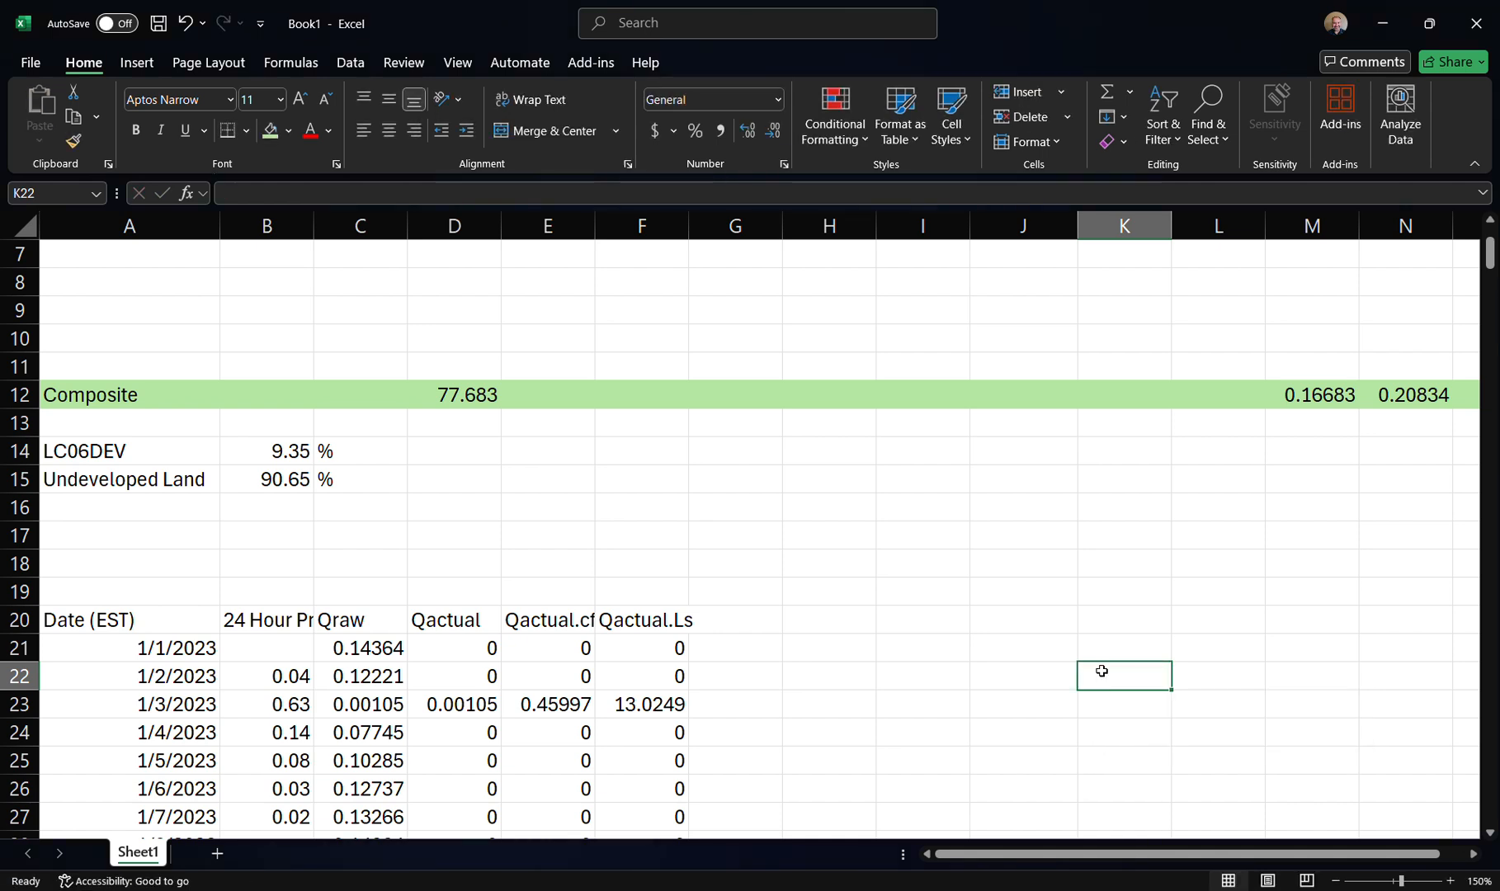
Add the column header Tpload(mg/s) in G20, beside the L/s runoff column
click(753, 625)
text(TP)
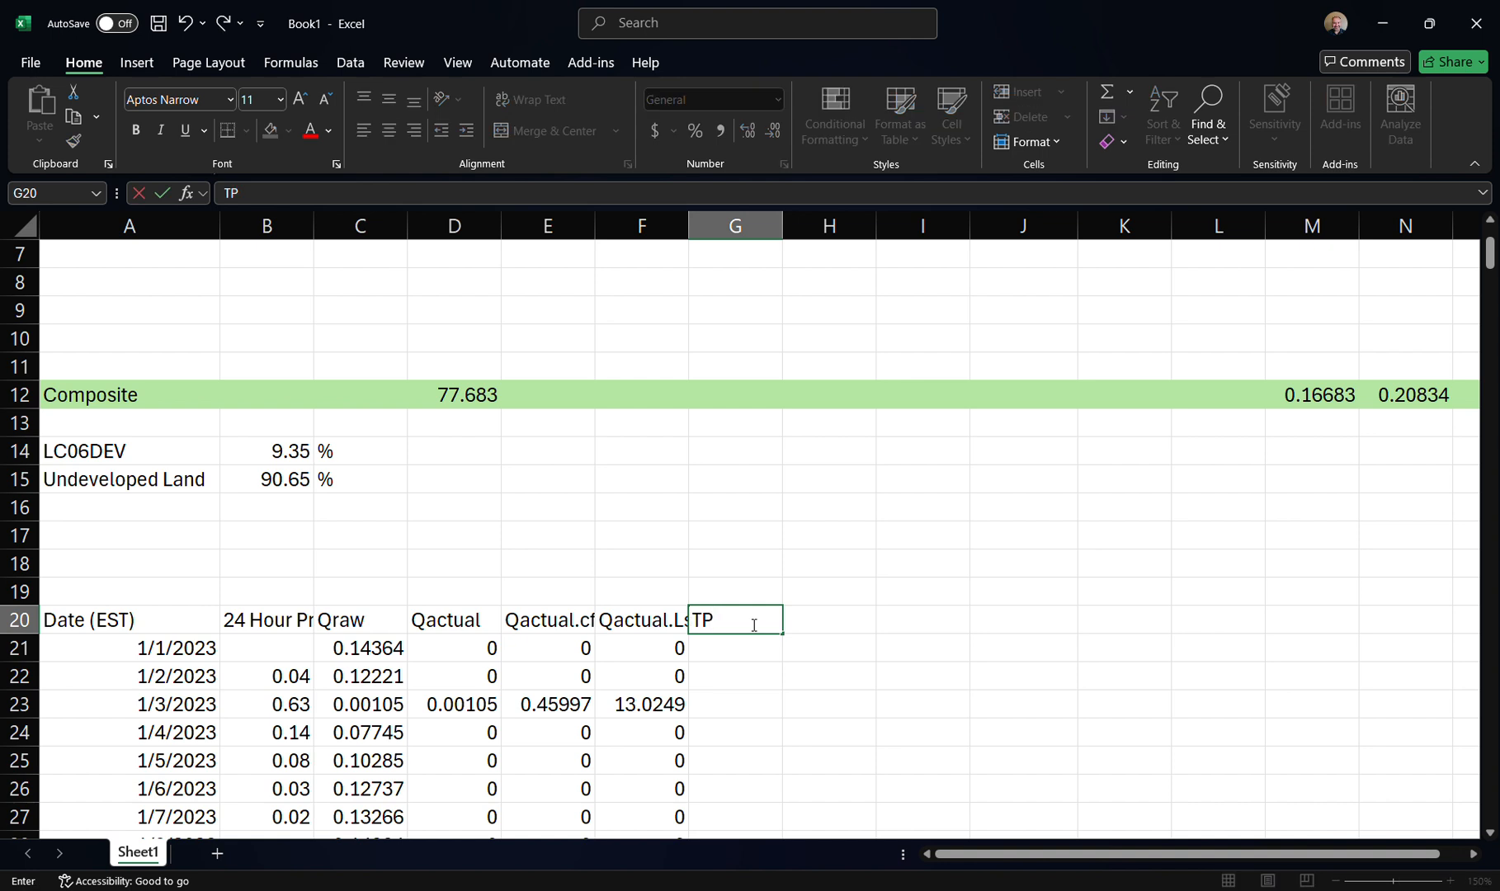
text(load(mg)
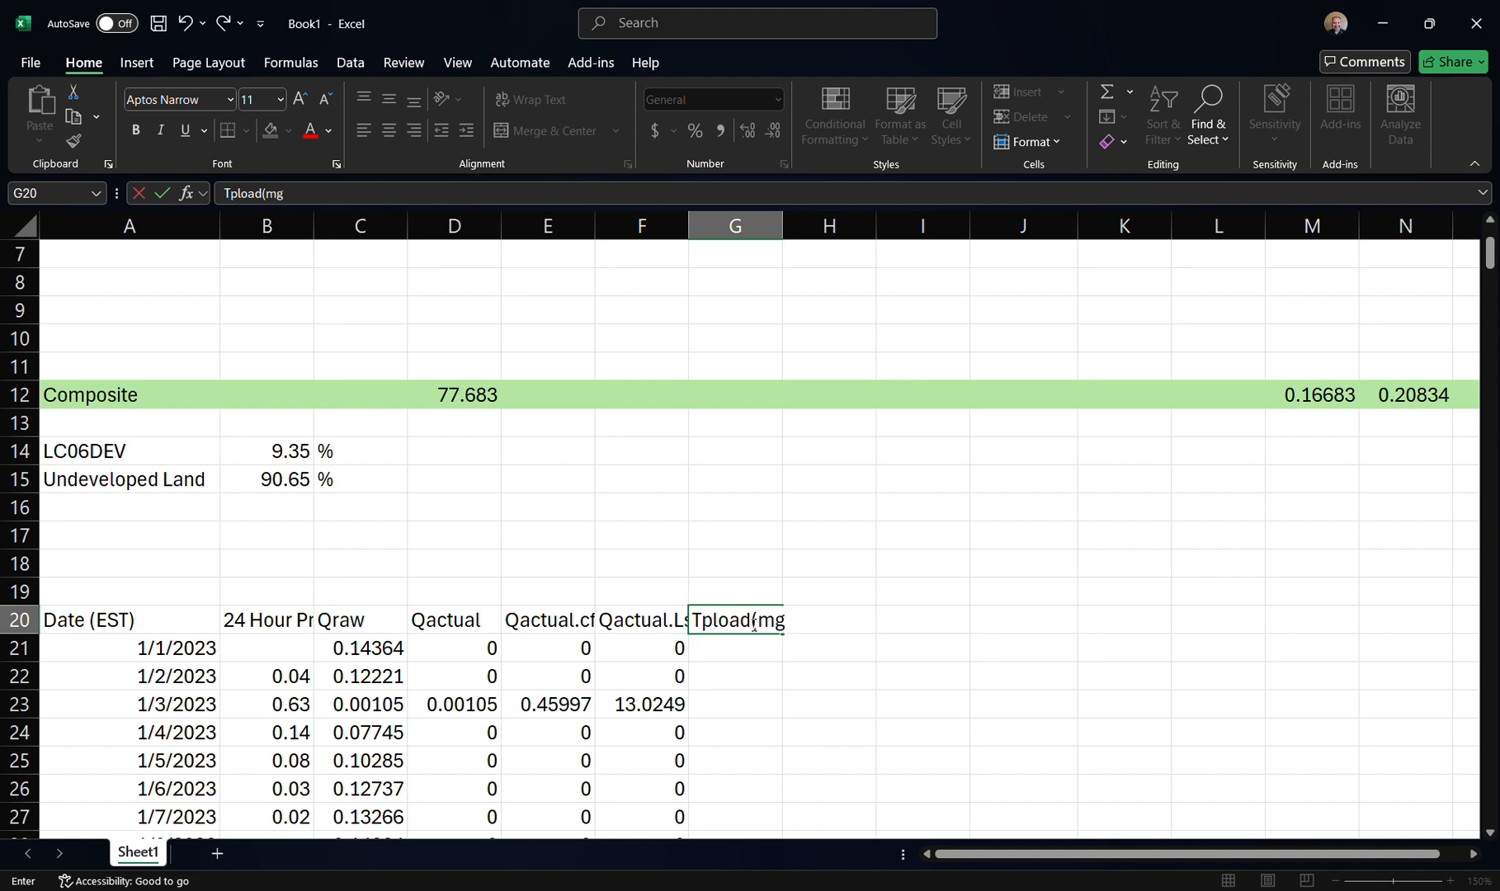
text(/day)
key(BackSpace)
key(BackSpace)
key(BackSpace)
key(Return)
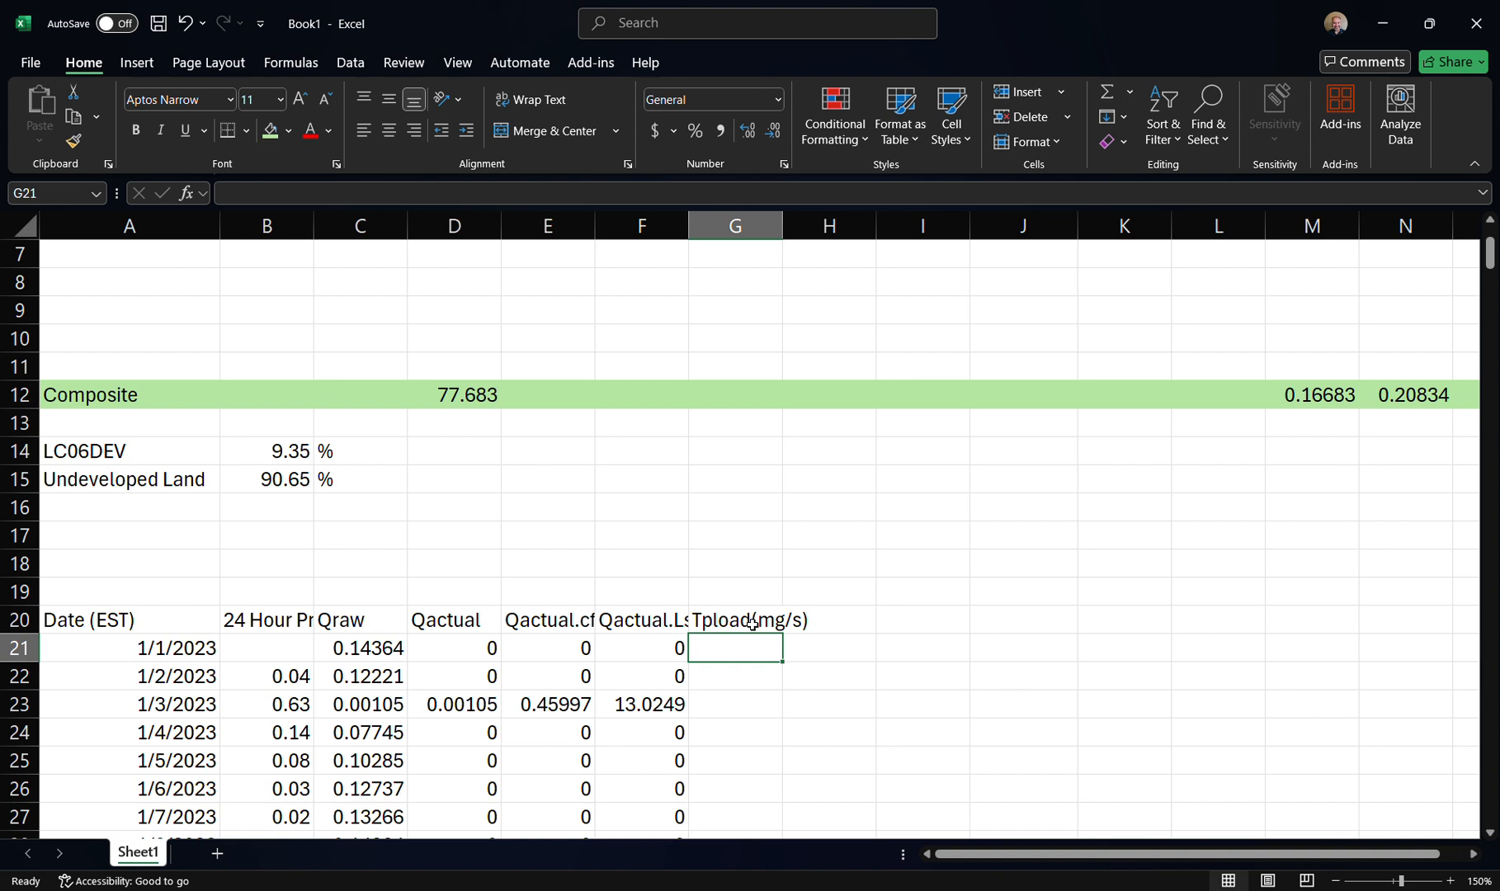
Try computing the TP load in G21 with =F21*M12 and filling the formula down through all dates
text(=)
key(Left)
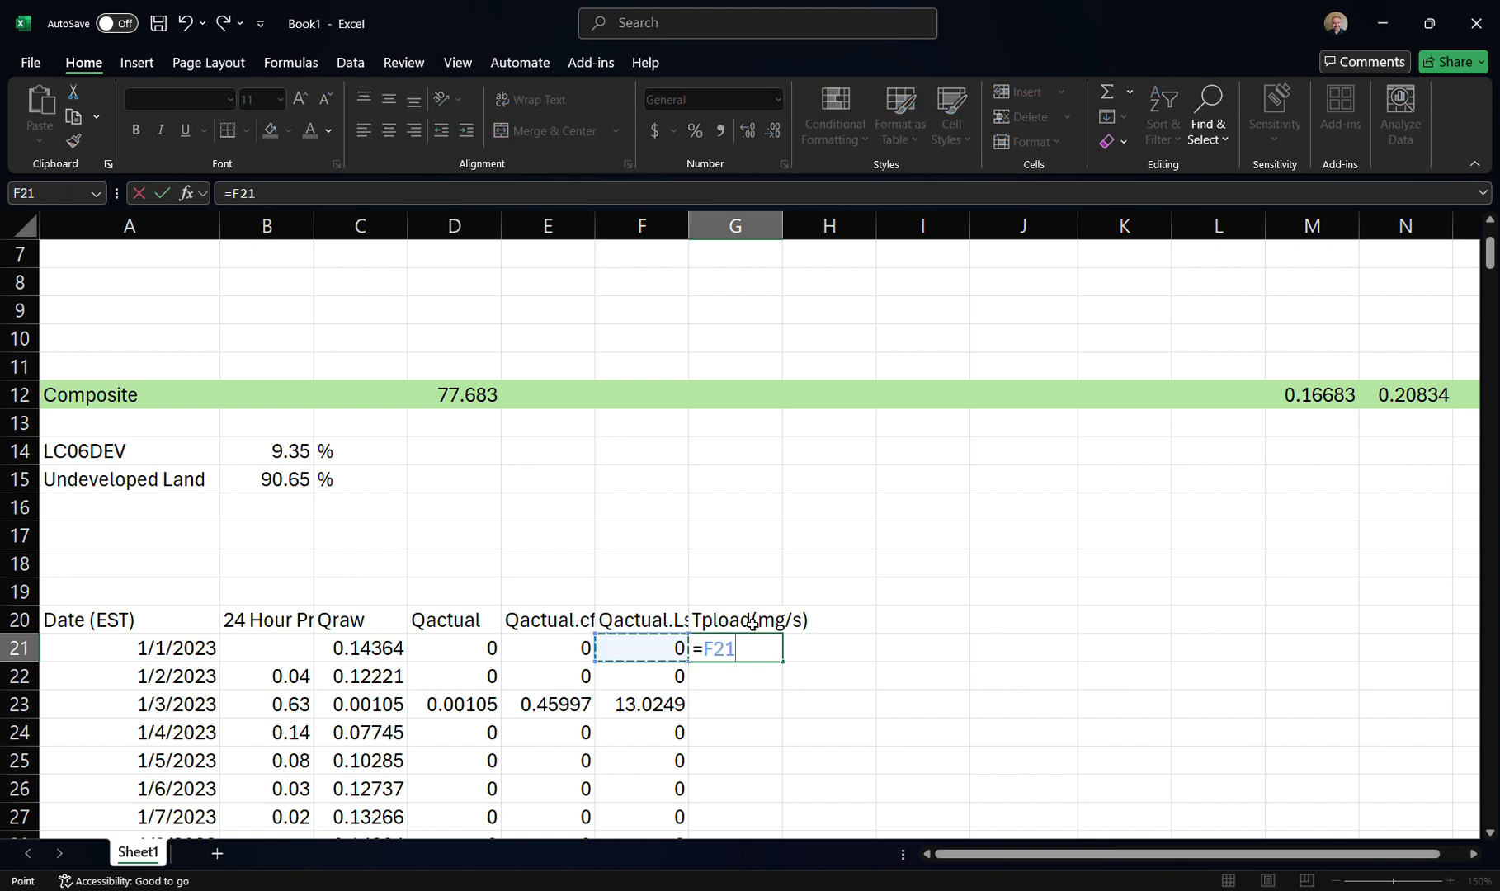
text(*)
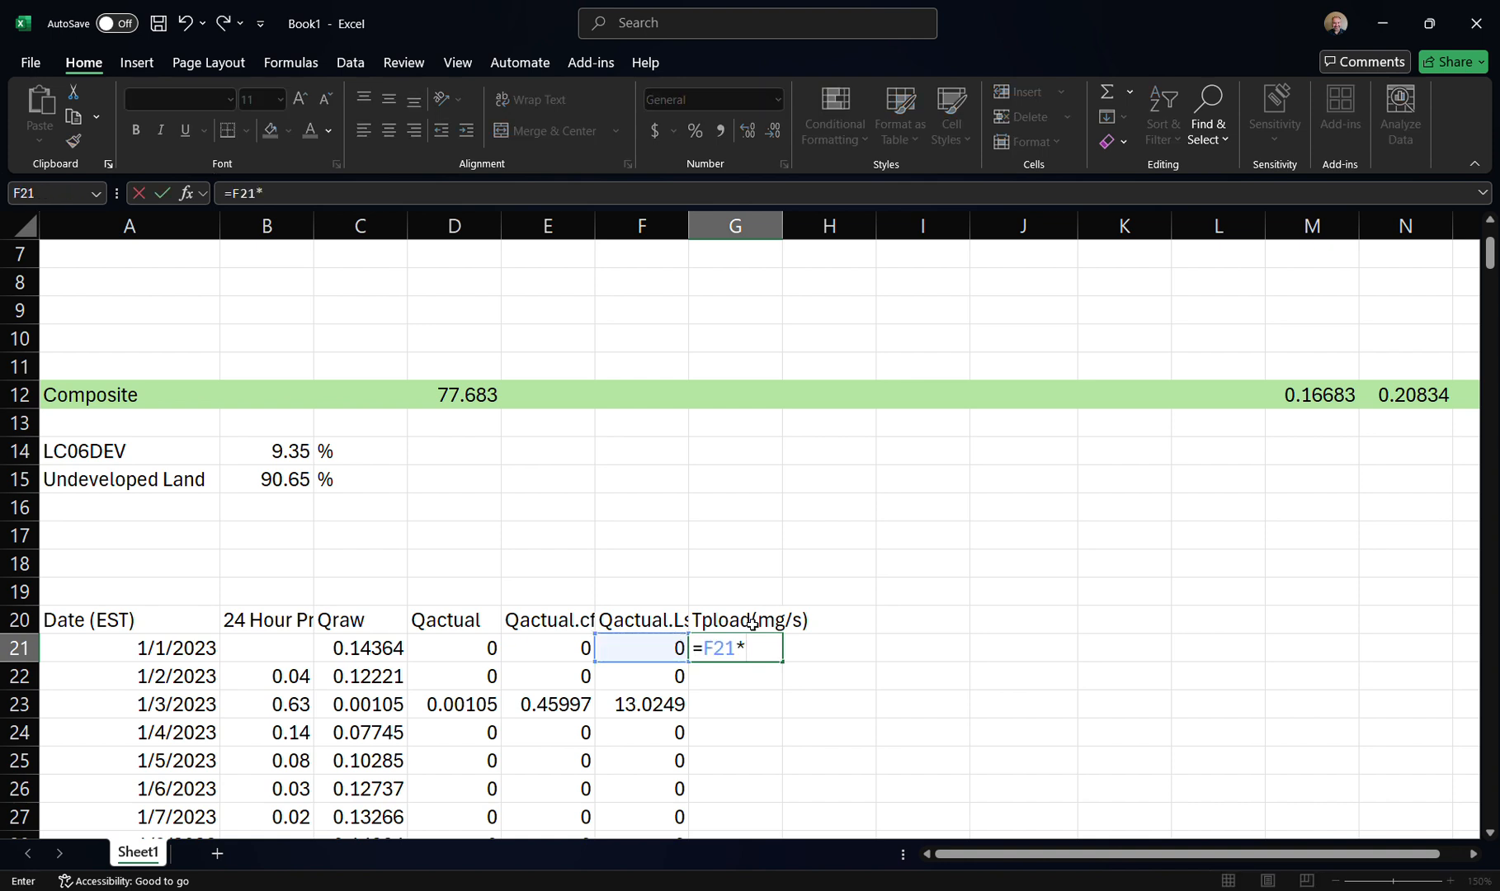
click(1324, 395)
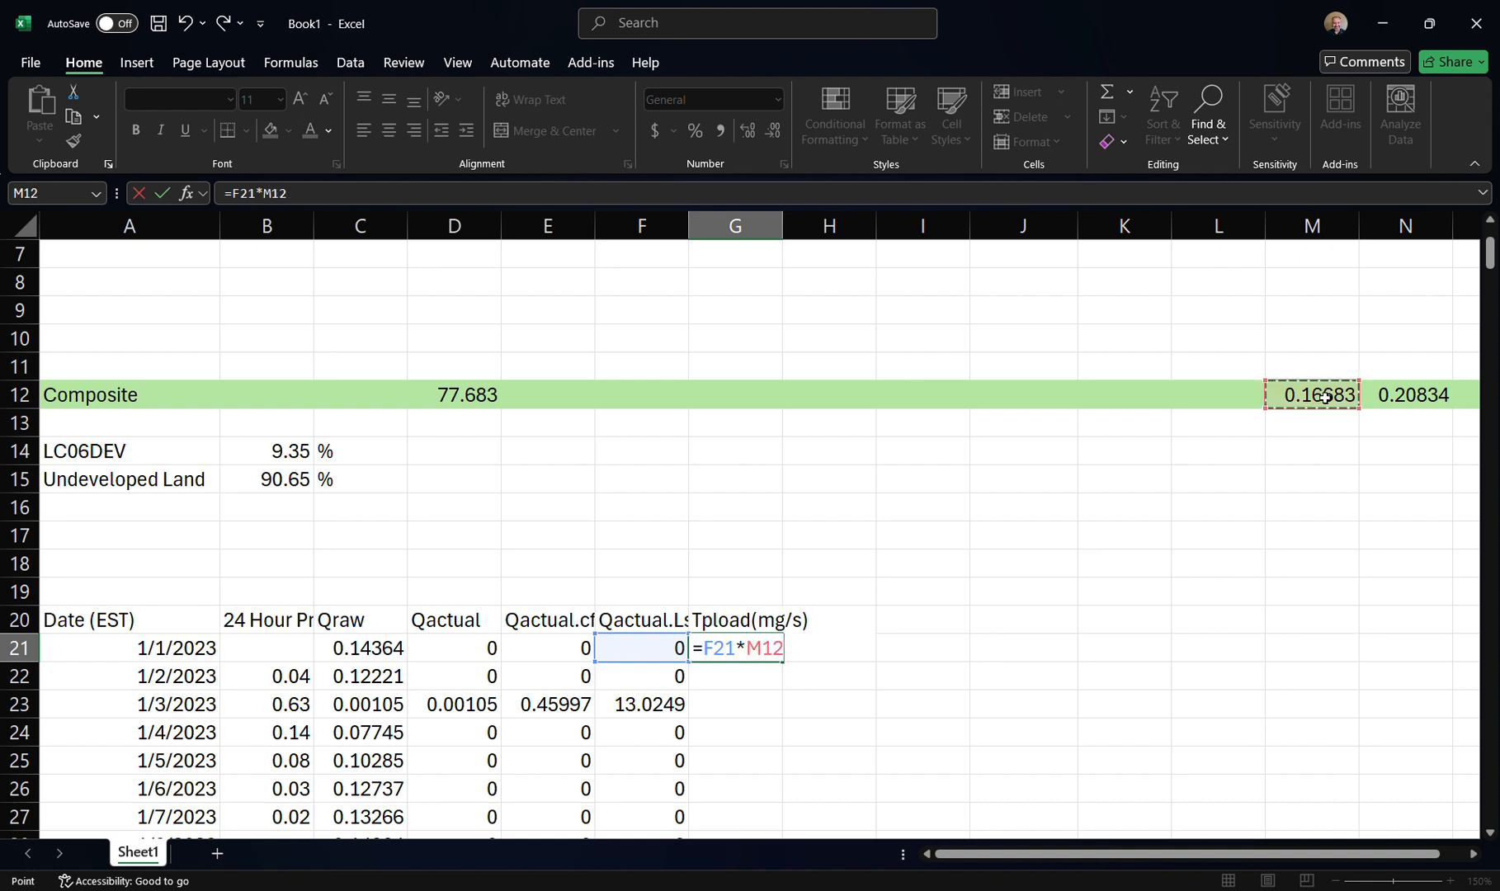
key(Return)
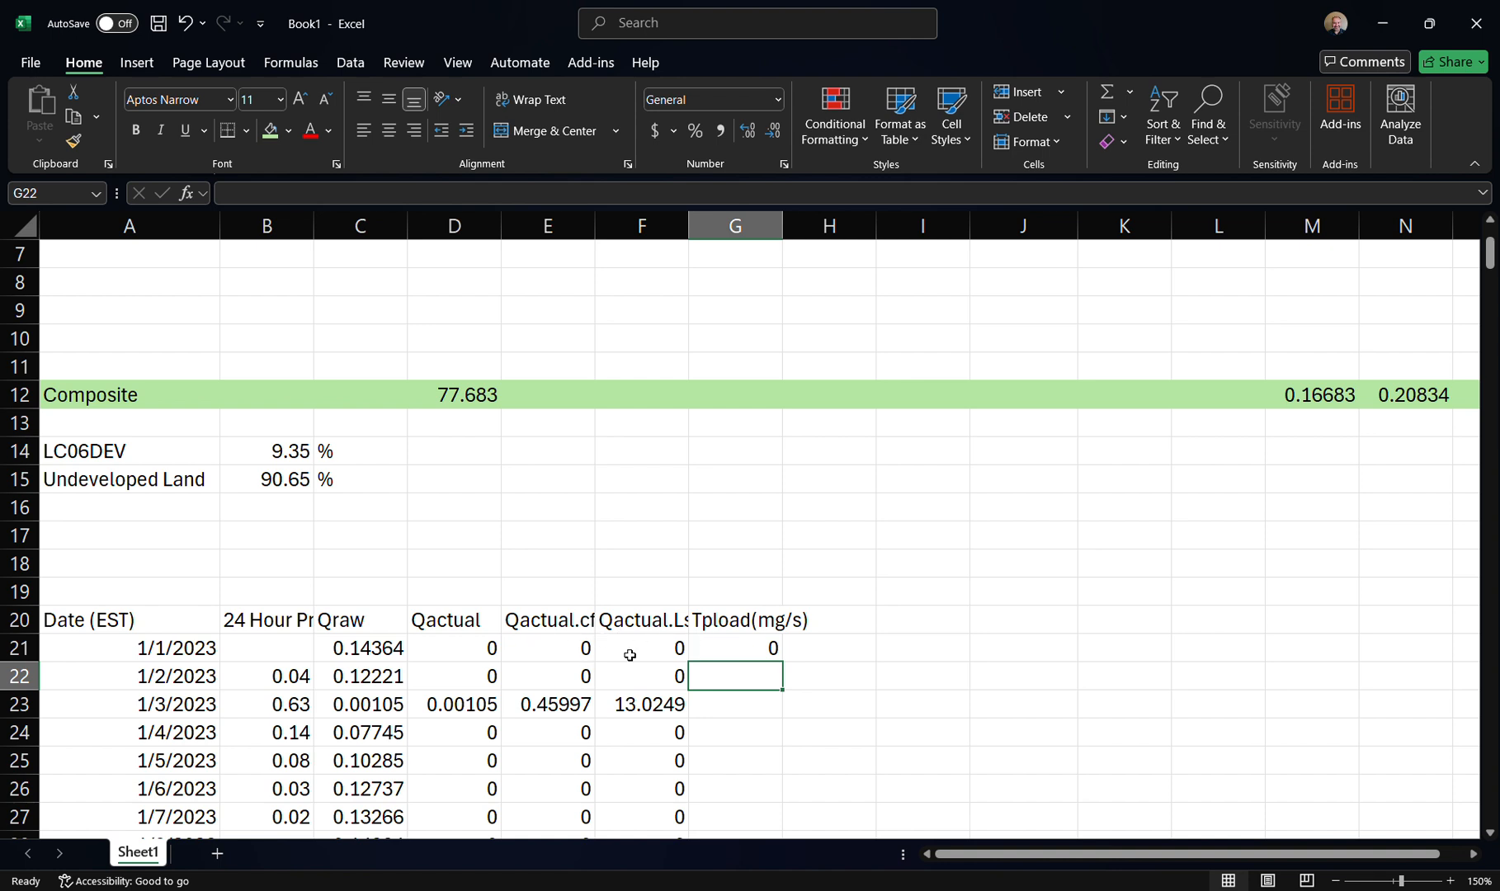
click(760, 652)
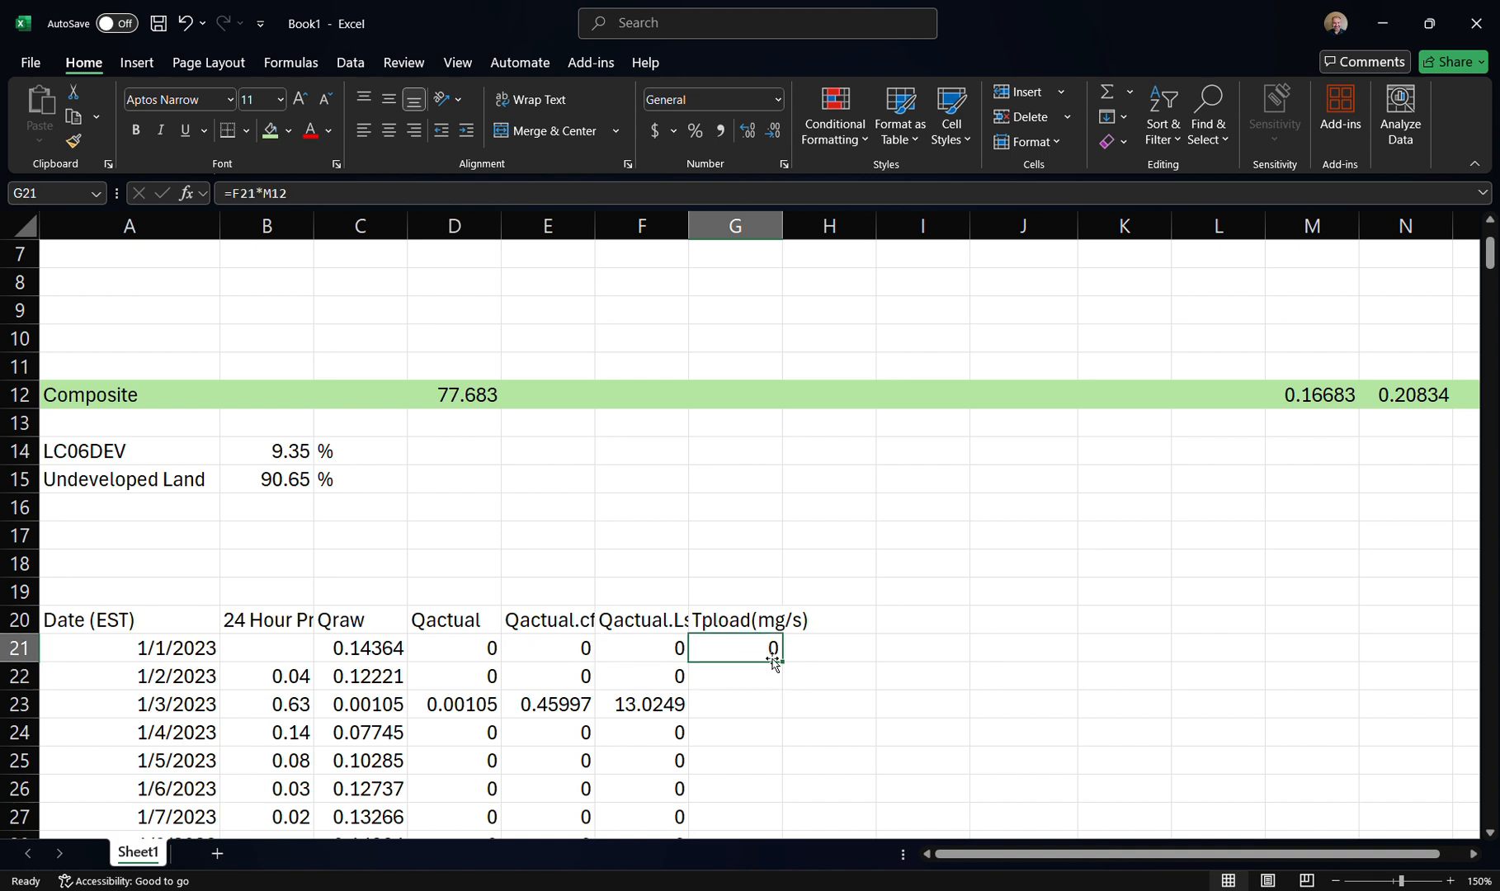
double_click(783, 662)
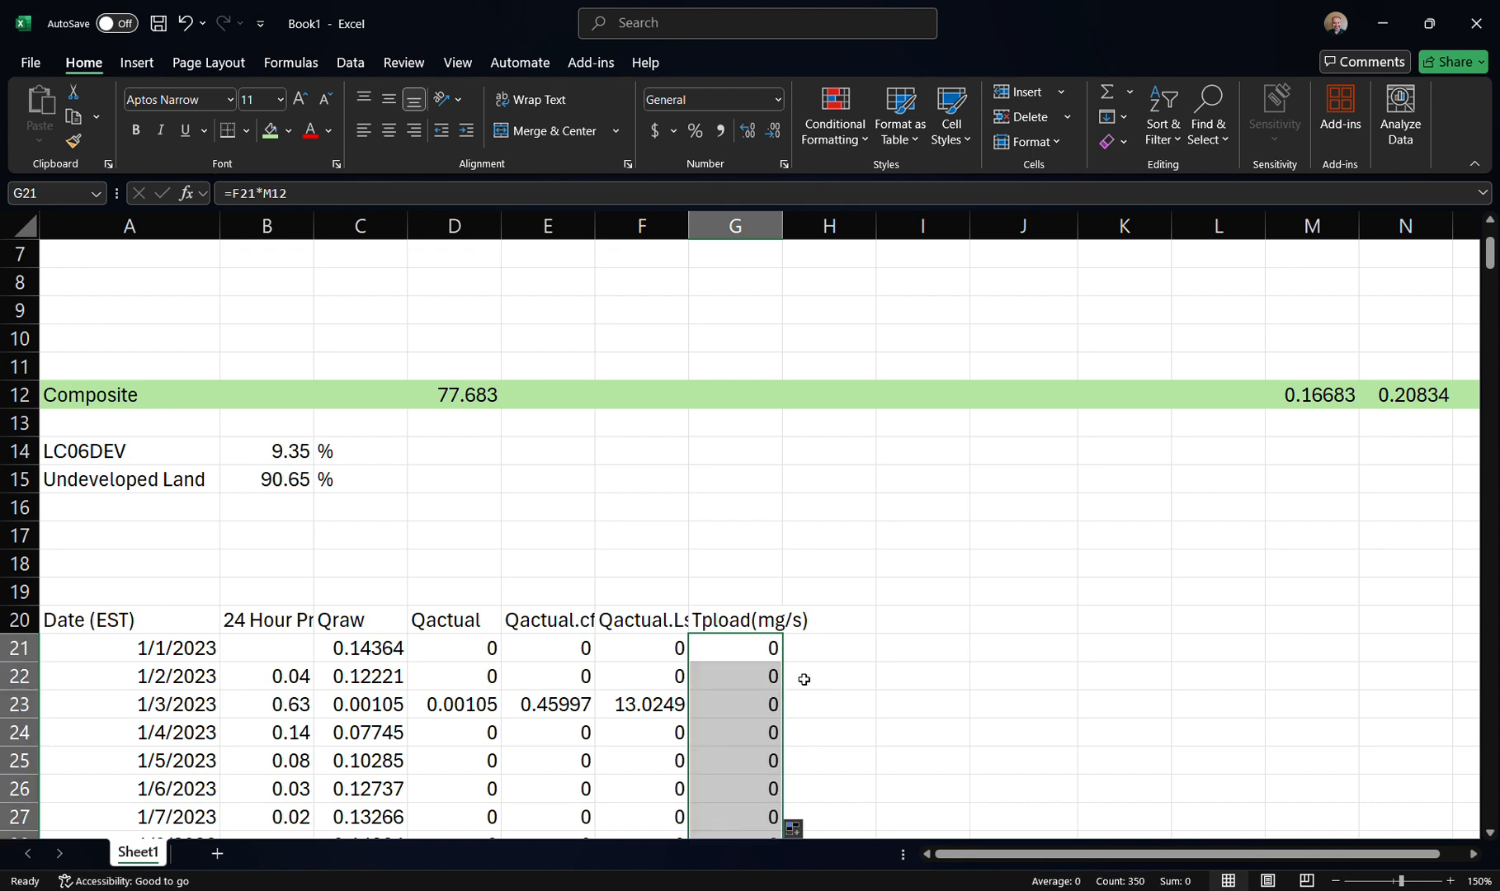
Check the filled TP loads against the composite row, and clear the column from G21 down to G370
scroll(805, 679, down, 2)
scroll(804, 680, up, 2)
click(745, 649)
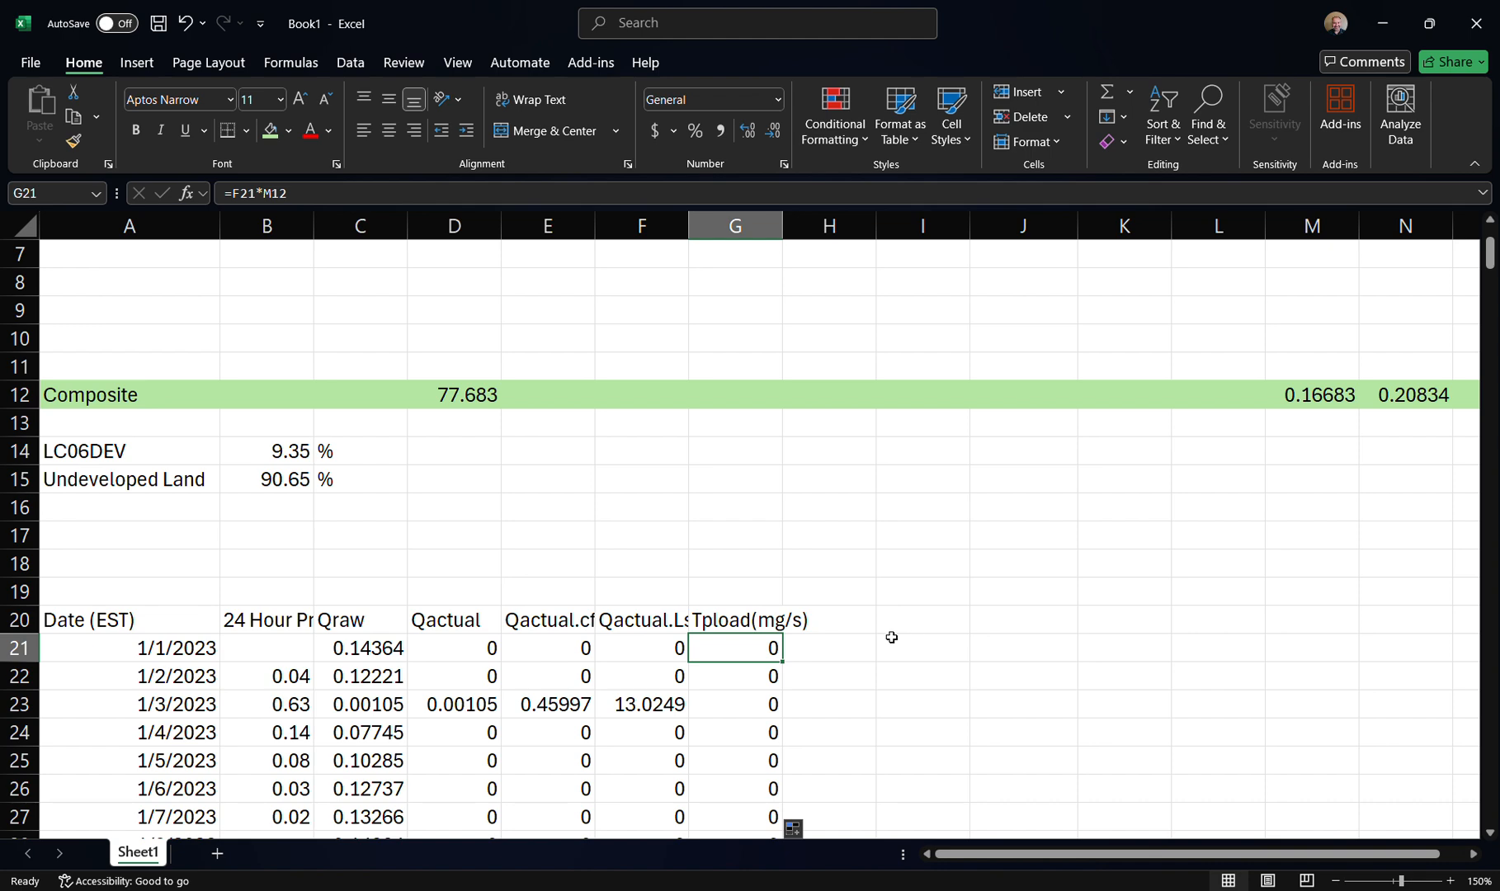
scroll(867, 640, up, 2)
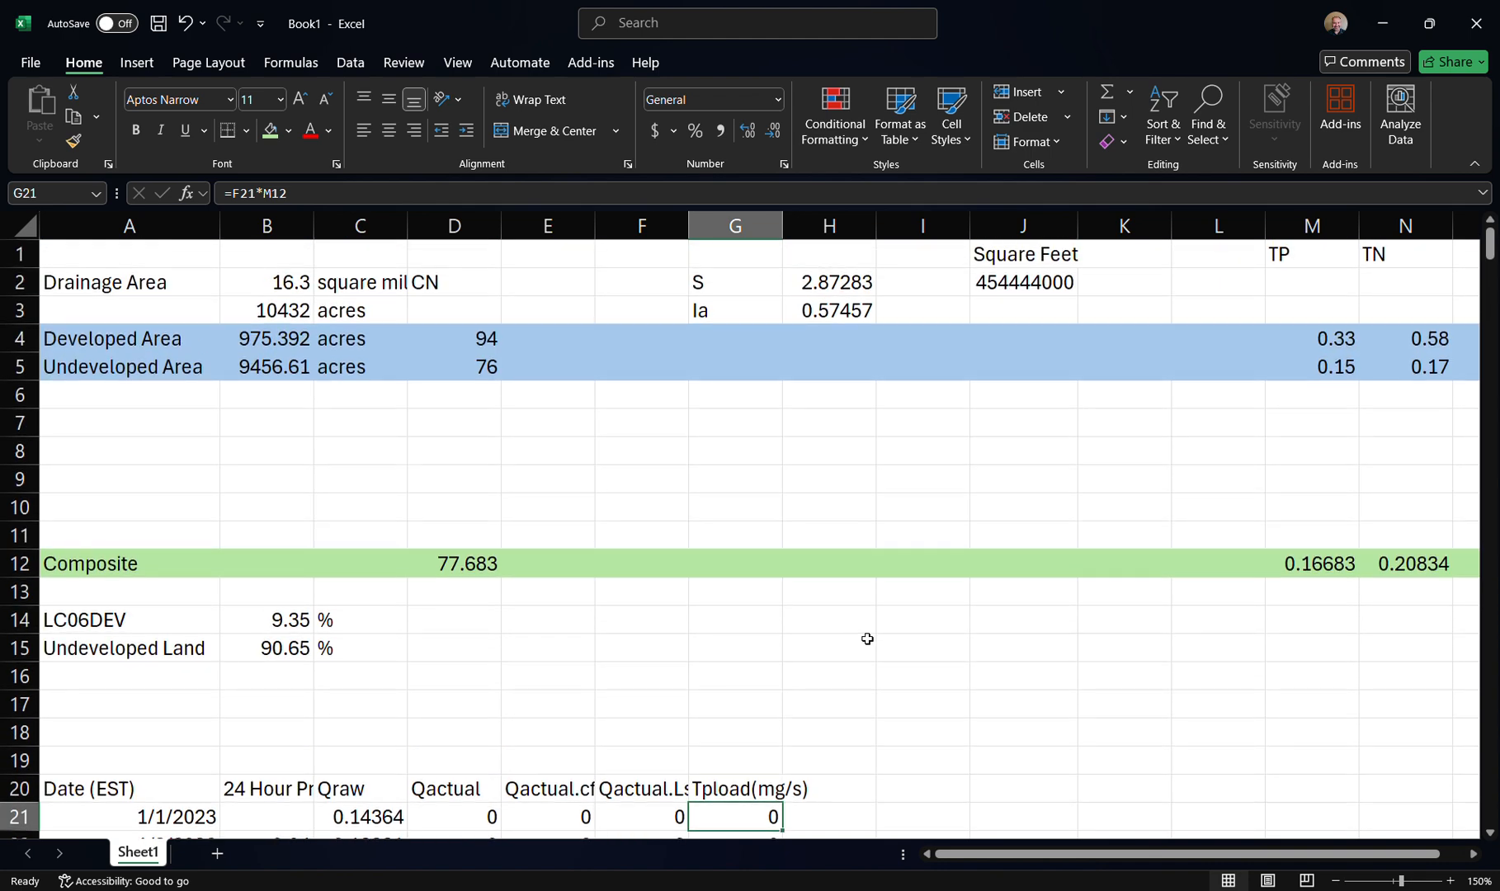
scroll(867, 640, down, 1)
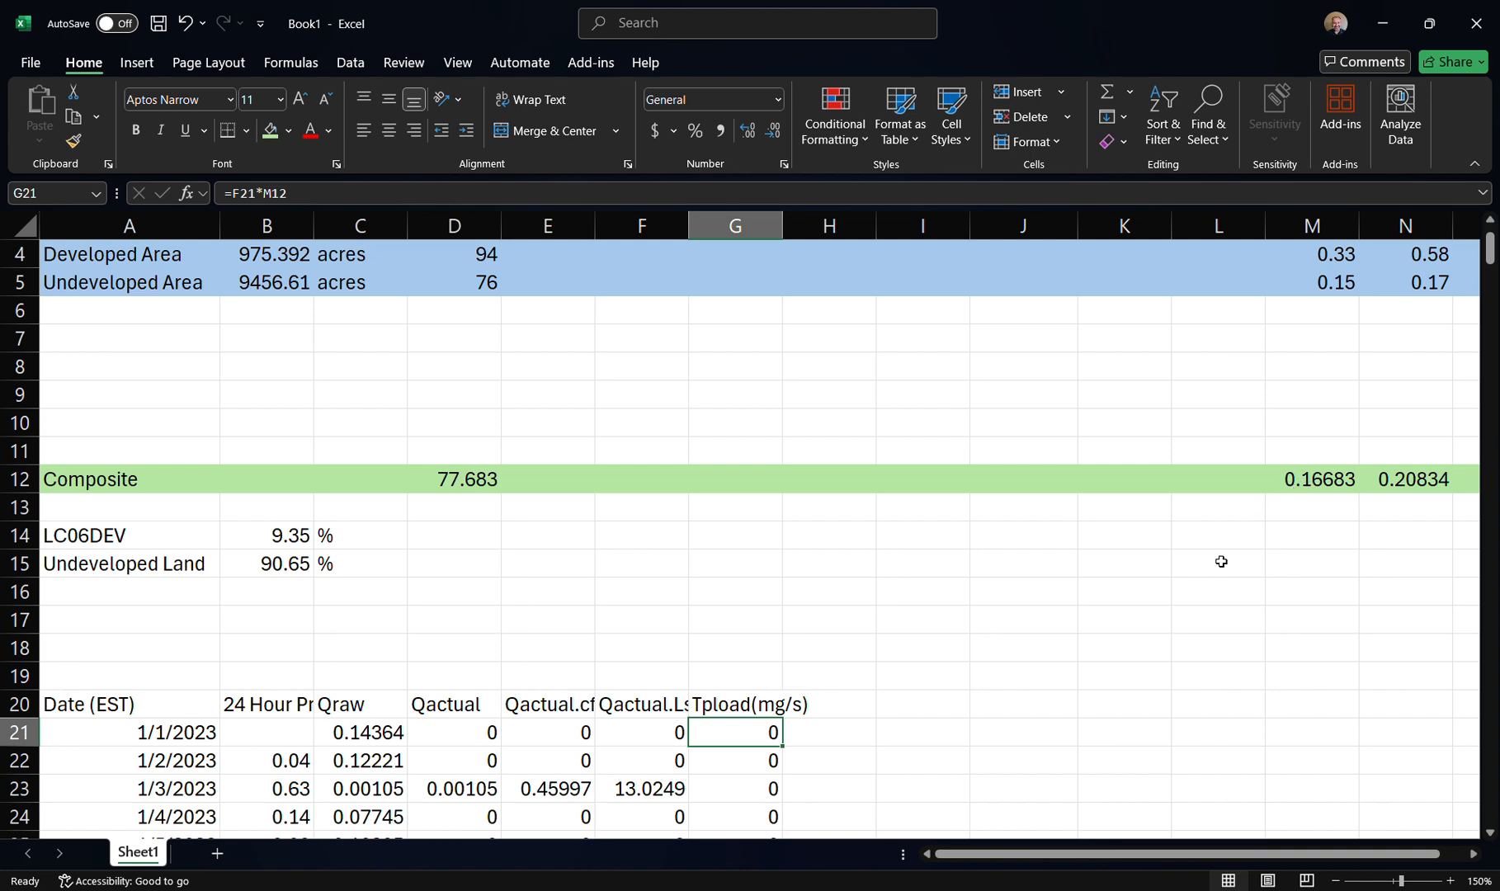
key(ctrl+shift+Down)
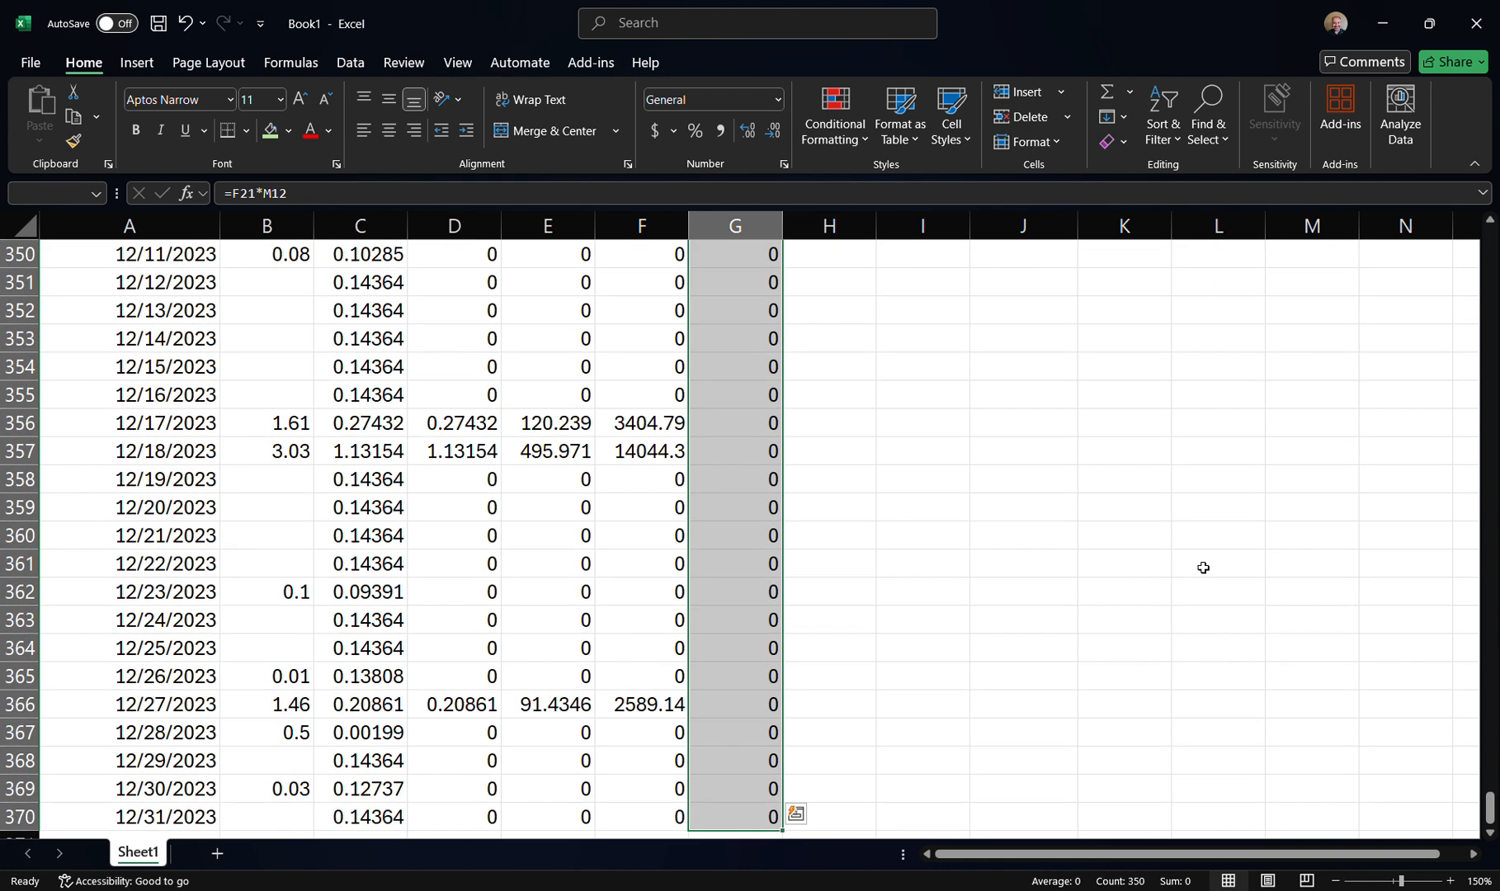
key(Delete)
key(ctrl+BackSpace)
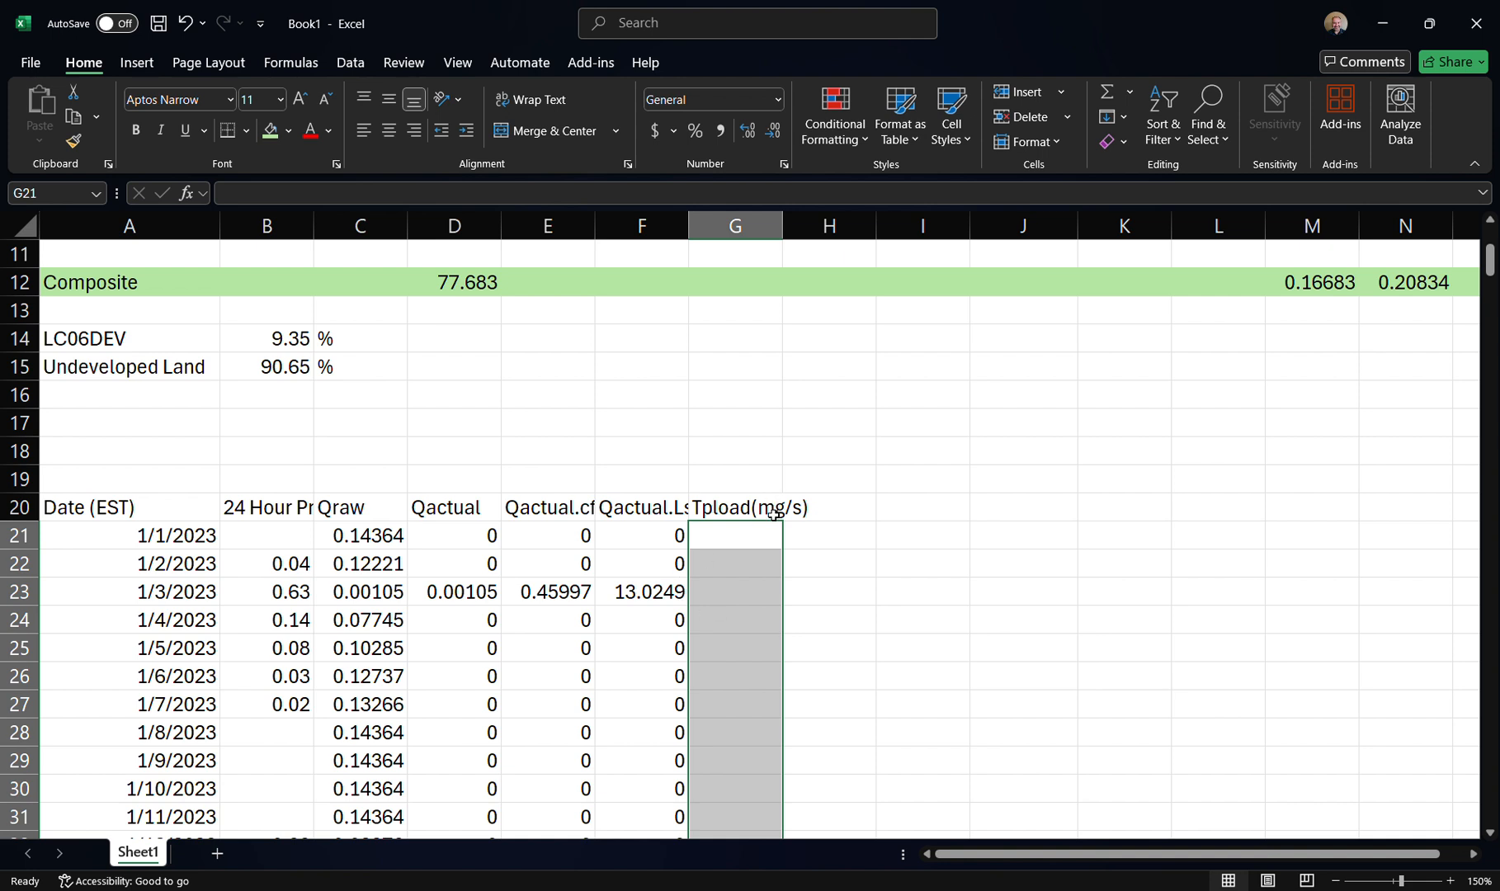
Calculate the TP load in G21 with =F21*$M$12, locking the composite TP reference, and fill it down for all dates
click(749, 537)
text(=)
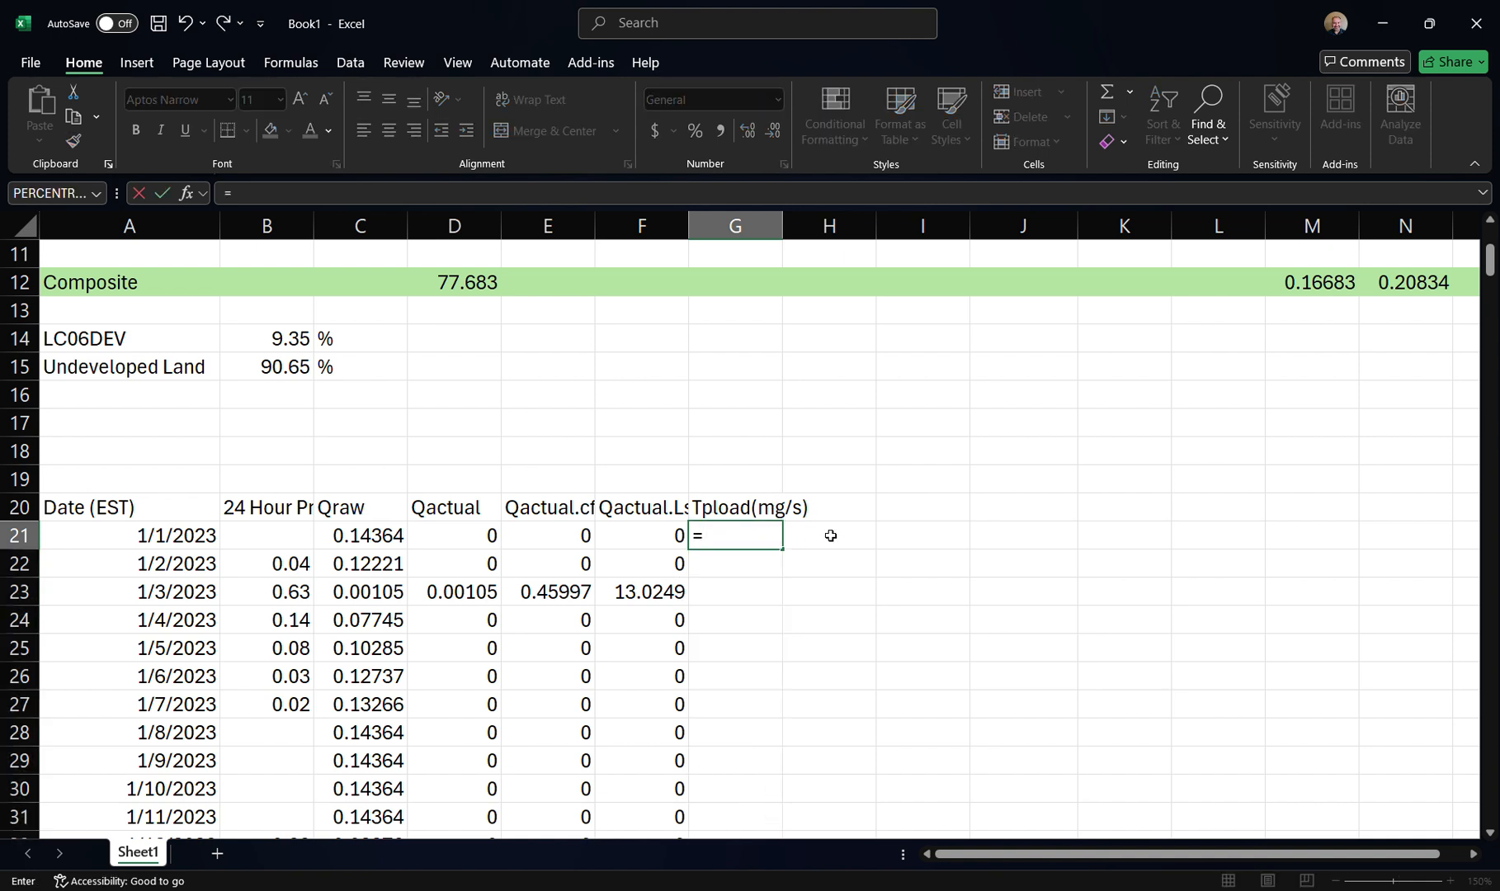
key(Left)
text(*)
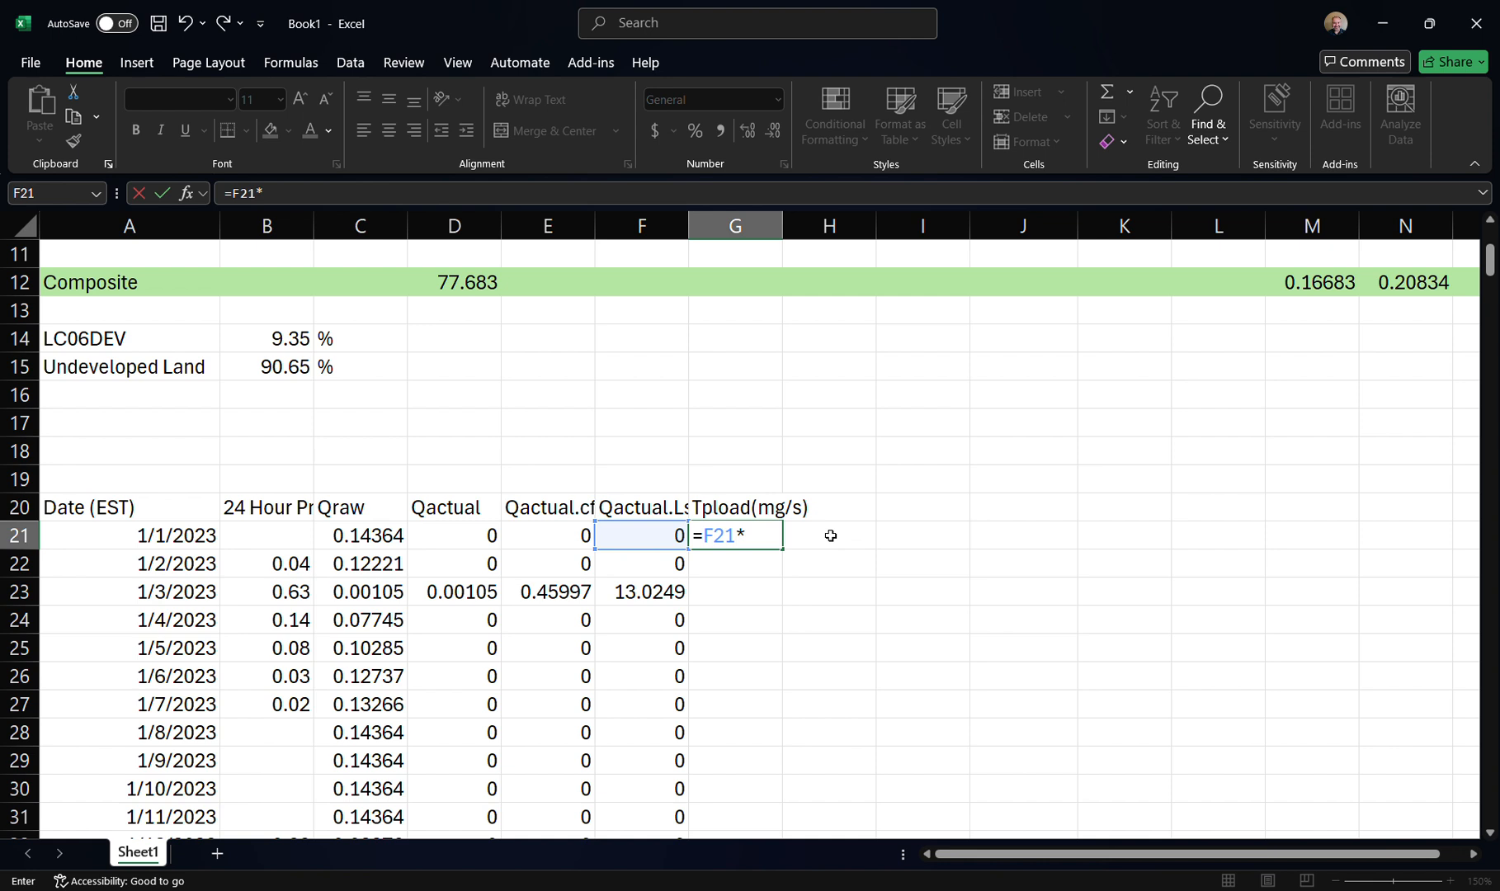
click(1336, 277)
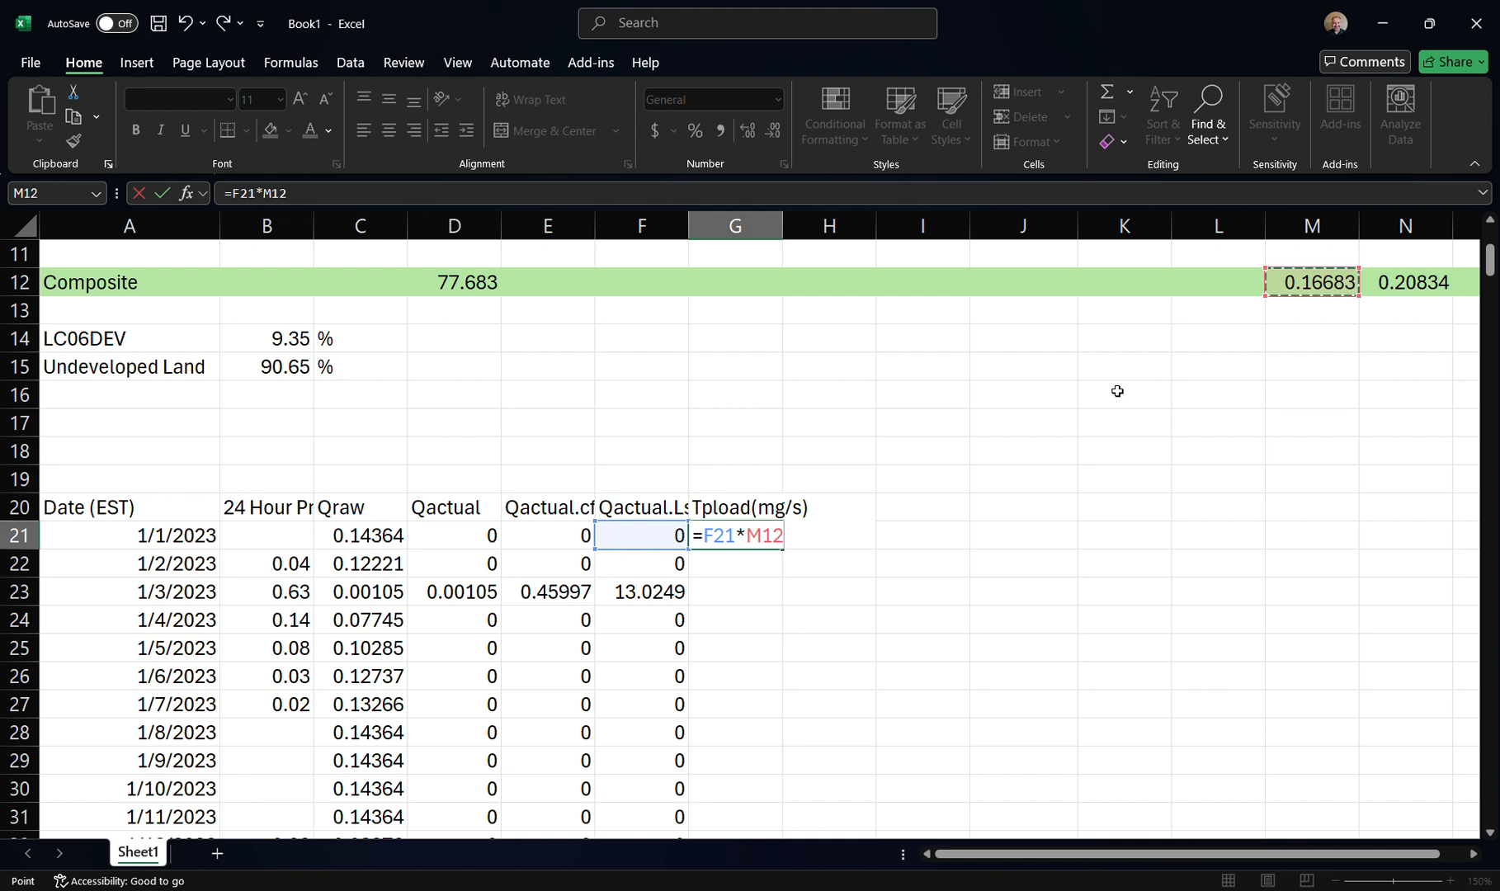
key(F4)
key(Return)
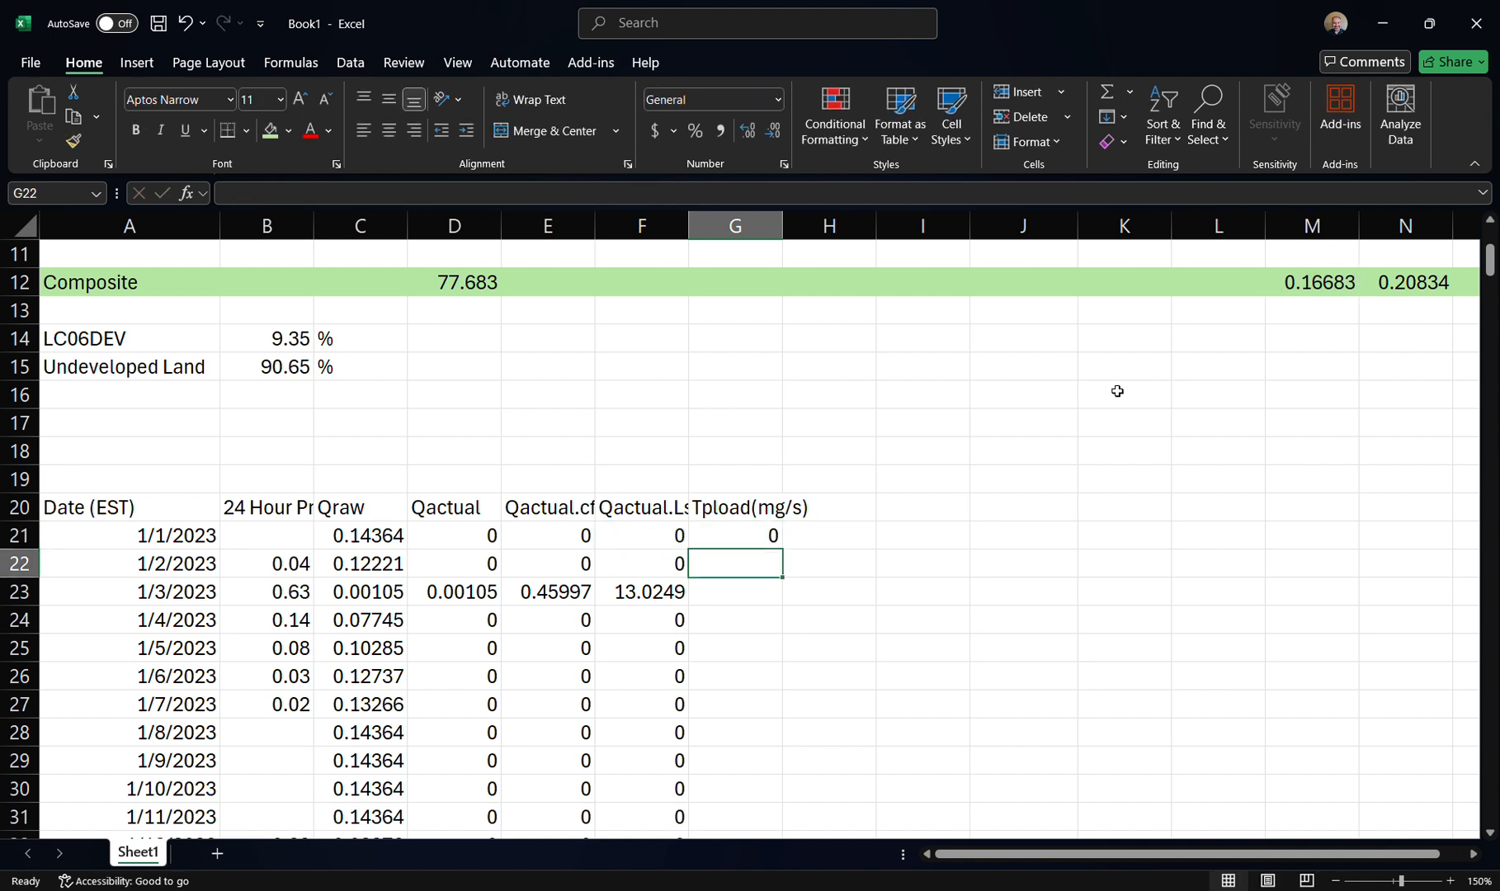
click(756, 534)
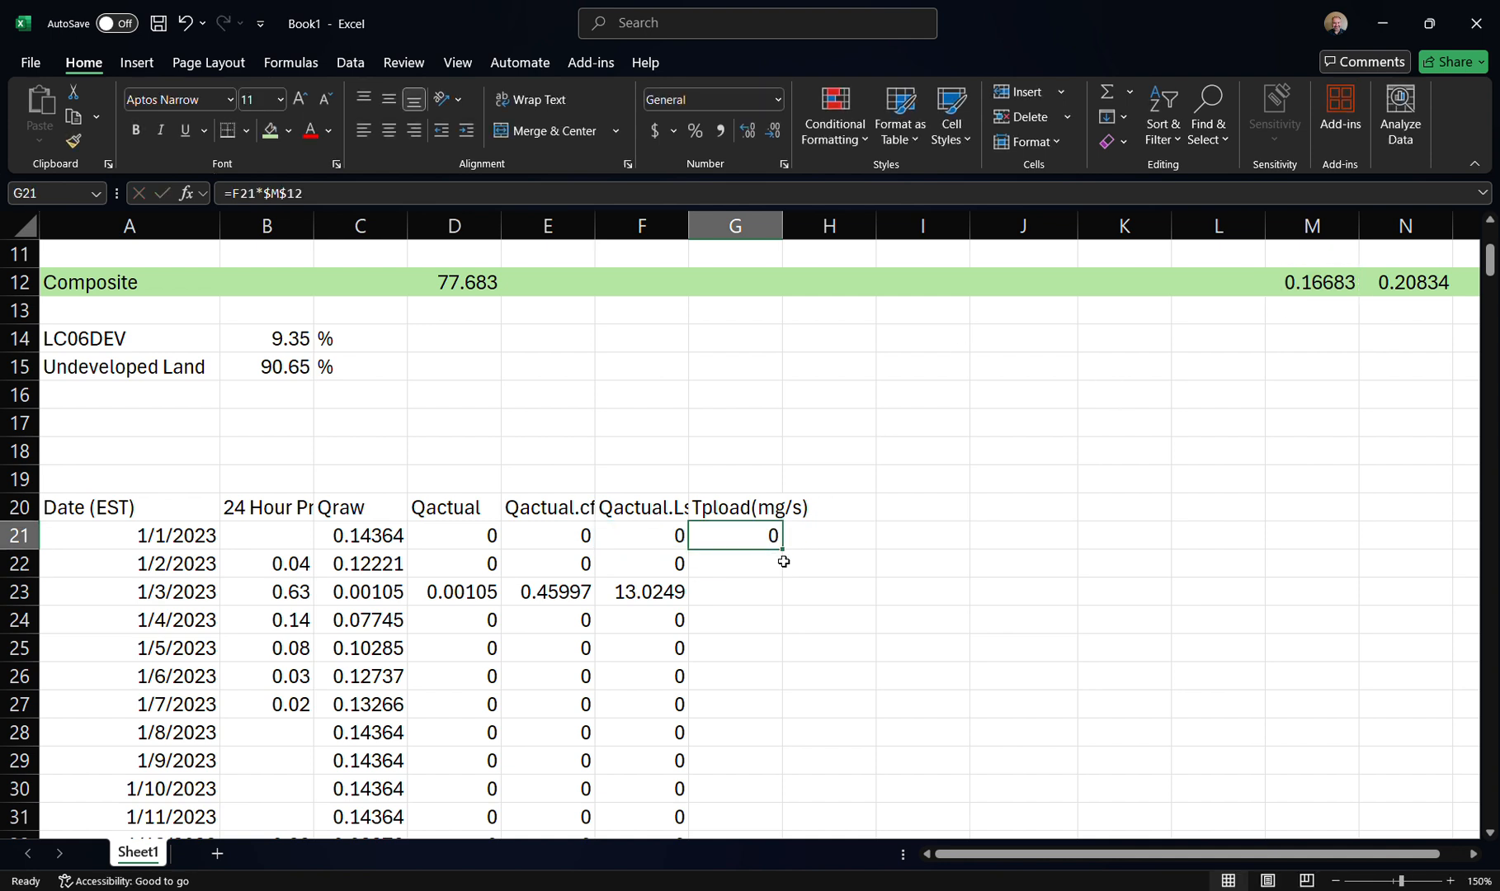
double_click(783, 548)
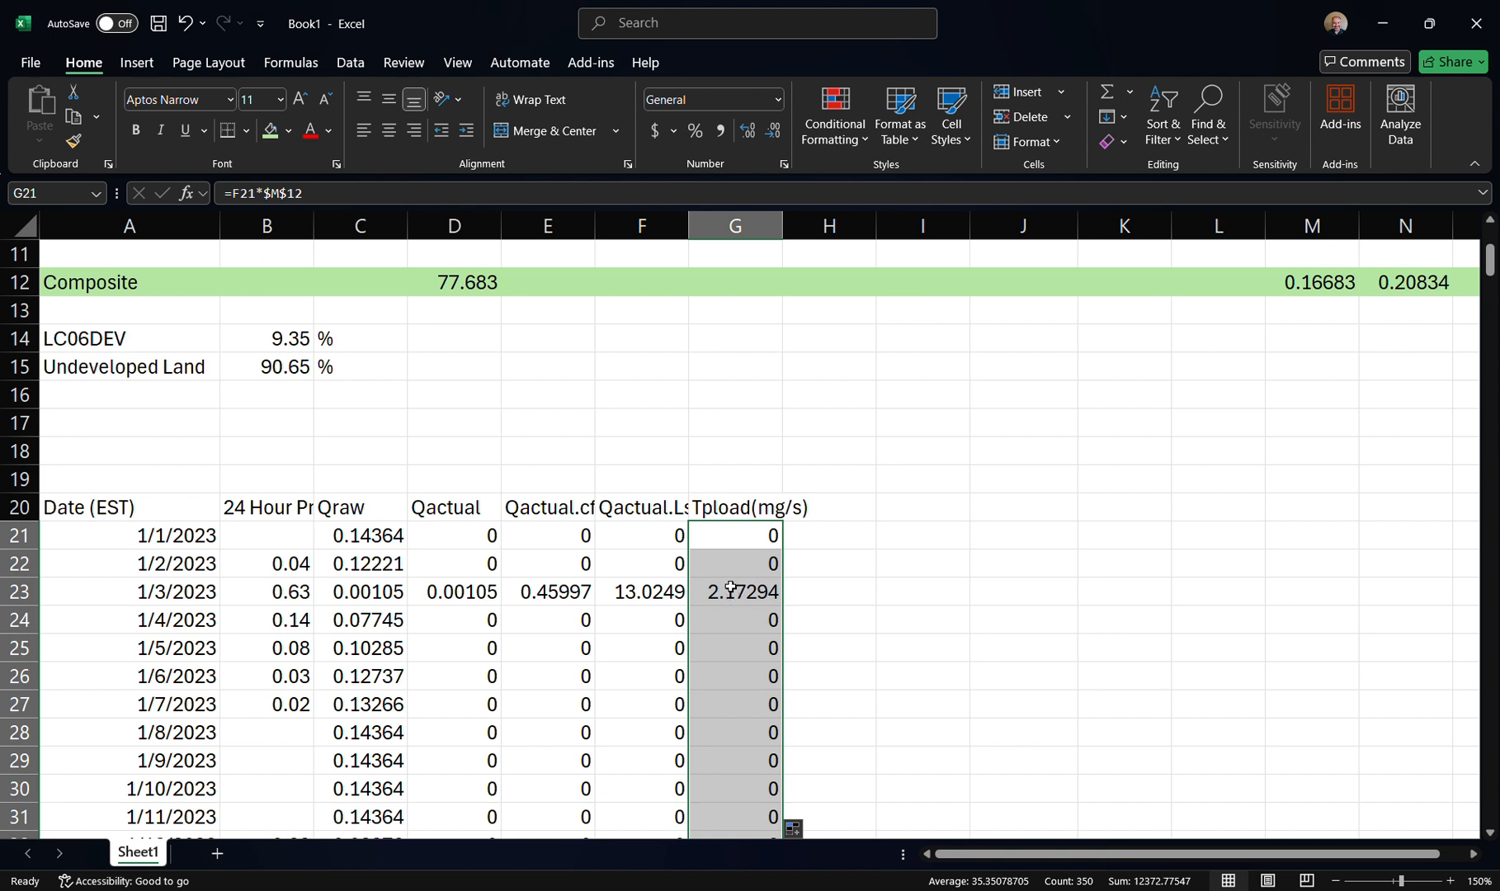
click(859, 617)
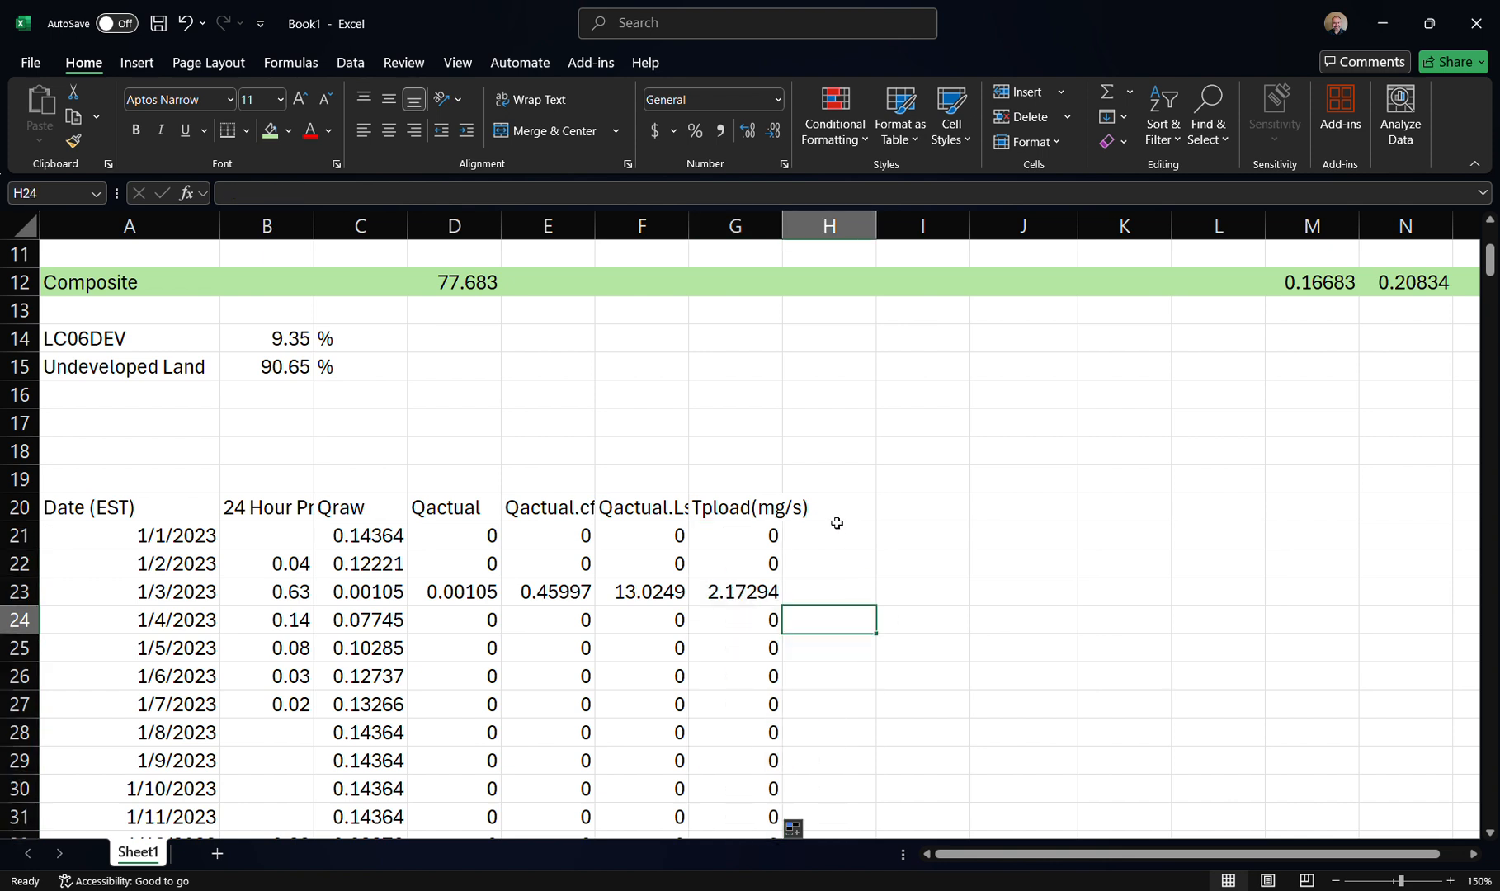
click(836, 518)
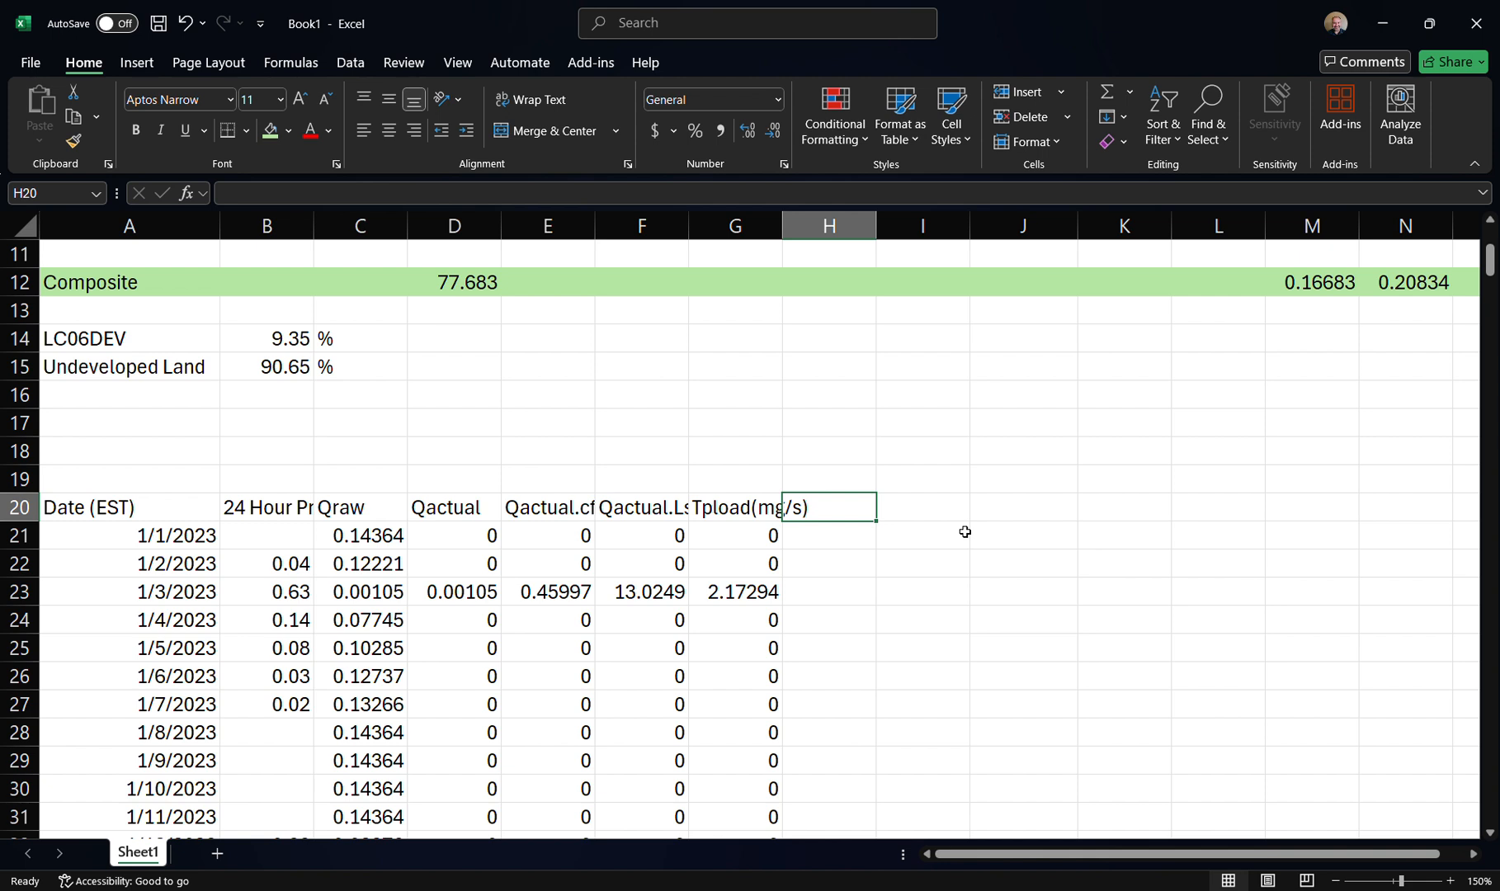
Add the column header Tnload(mg/s) in H20, beside the TP load column
text(TNload)
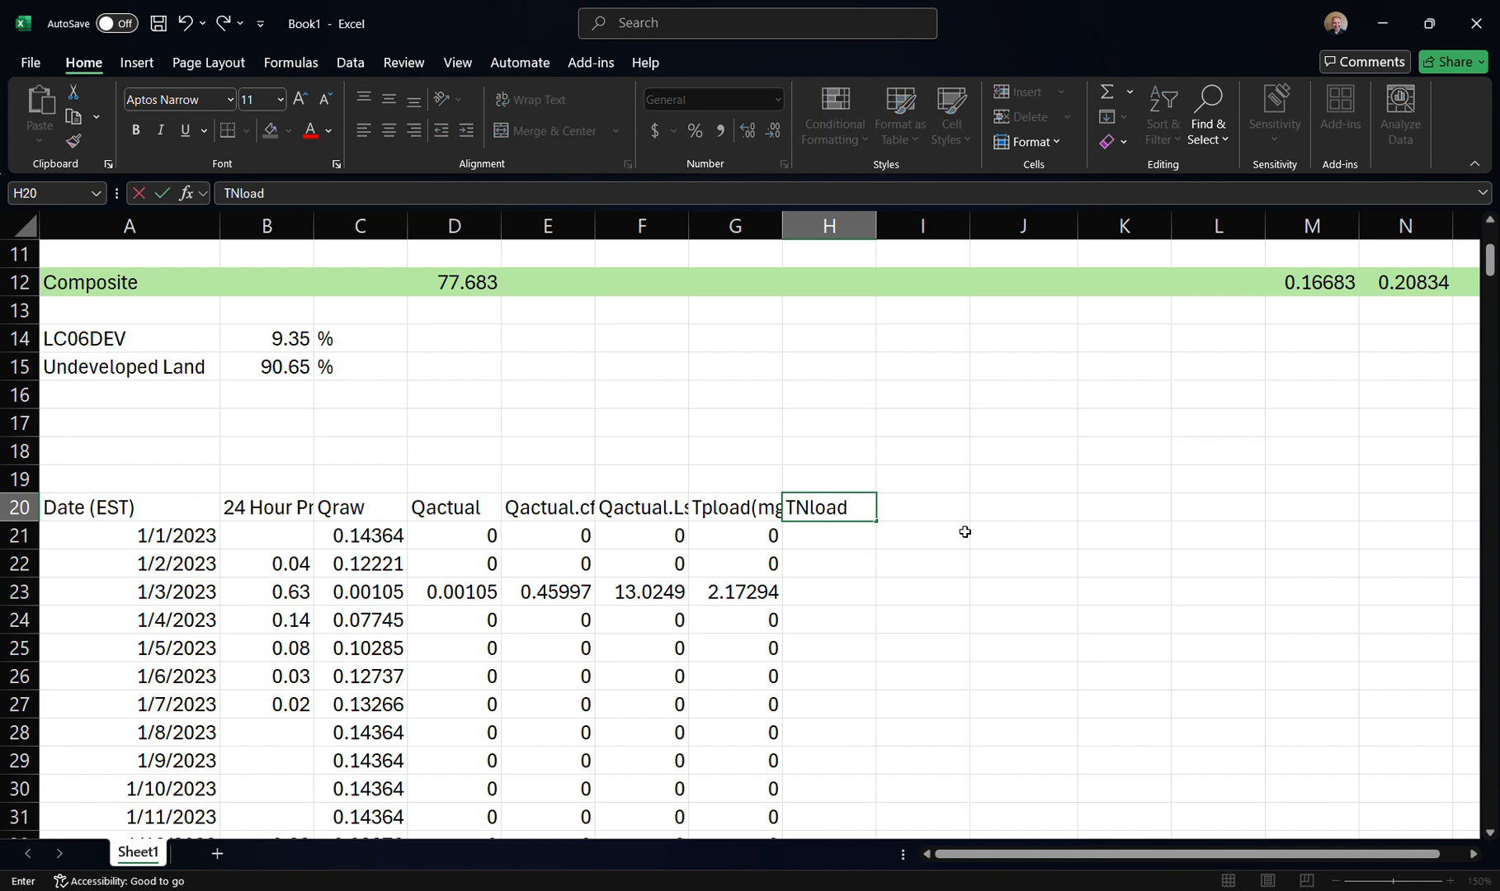
text((mg/s)
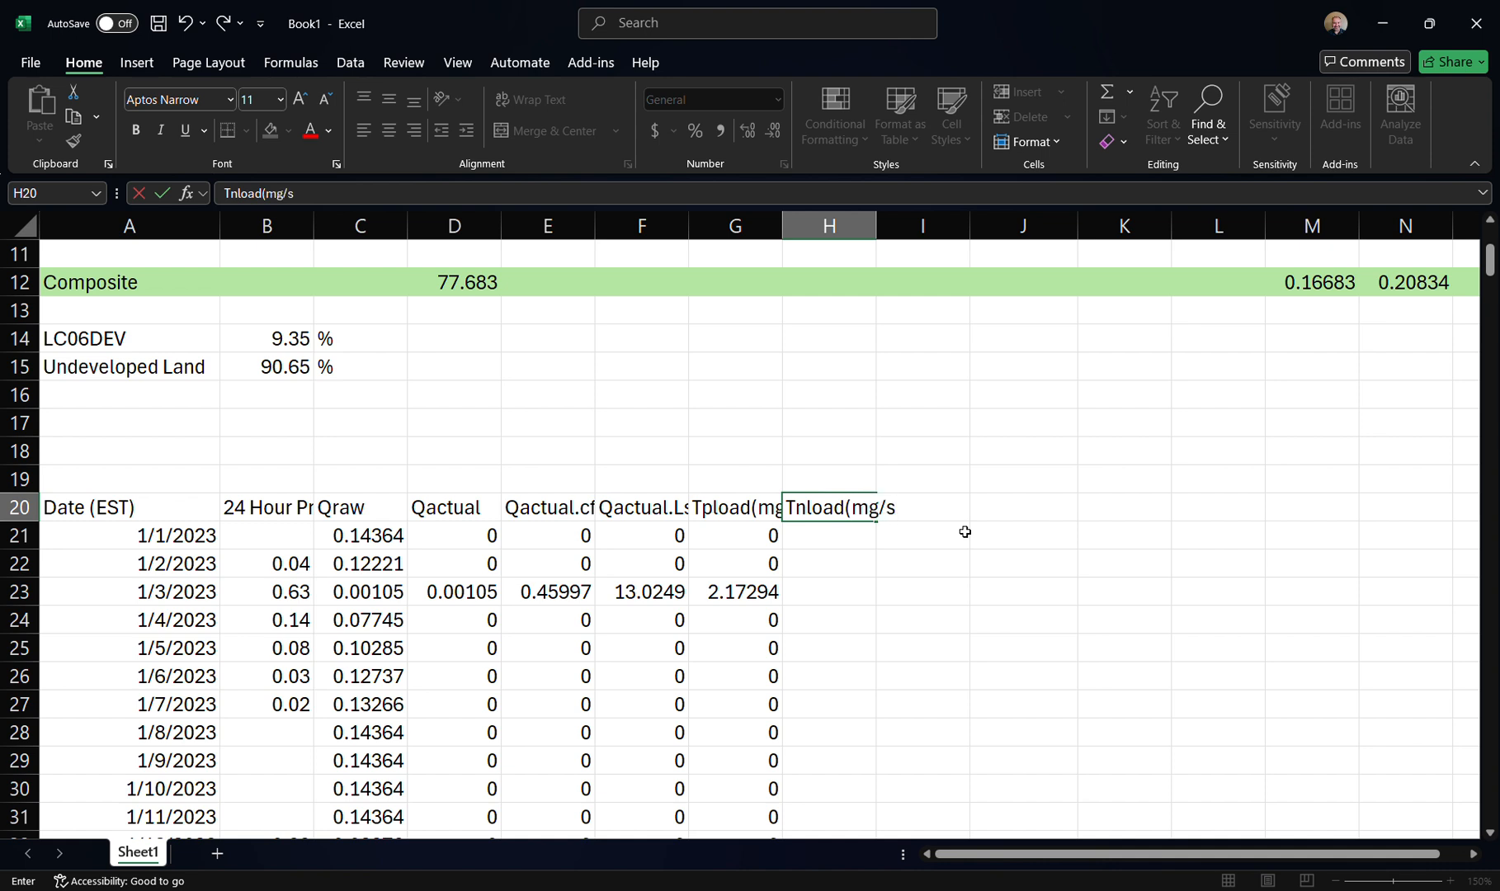
text())
key(Return)
Calculate the TN load in H21 with =F21*$N$12, locking the composite TN reference, and fill it down for all dates
text(=)
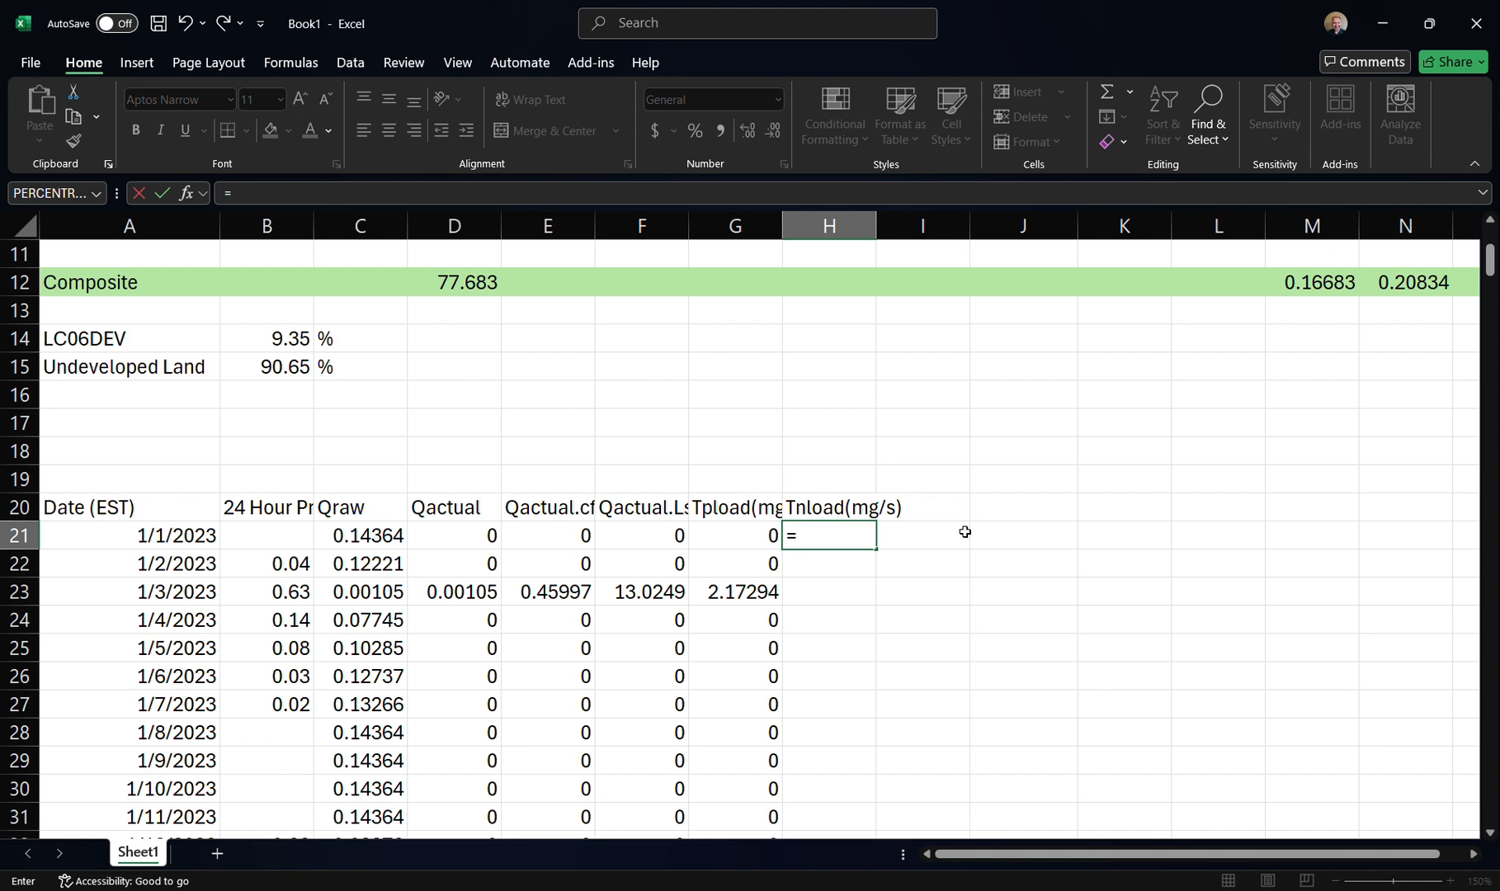
key(Left)
key(Left)
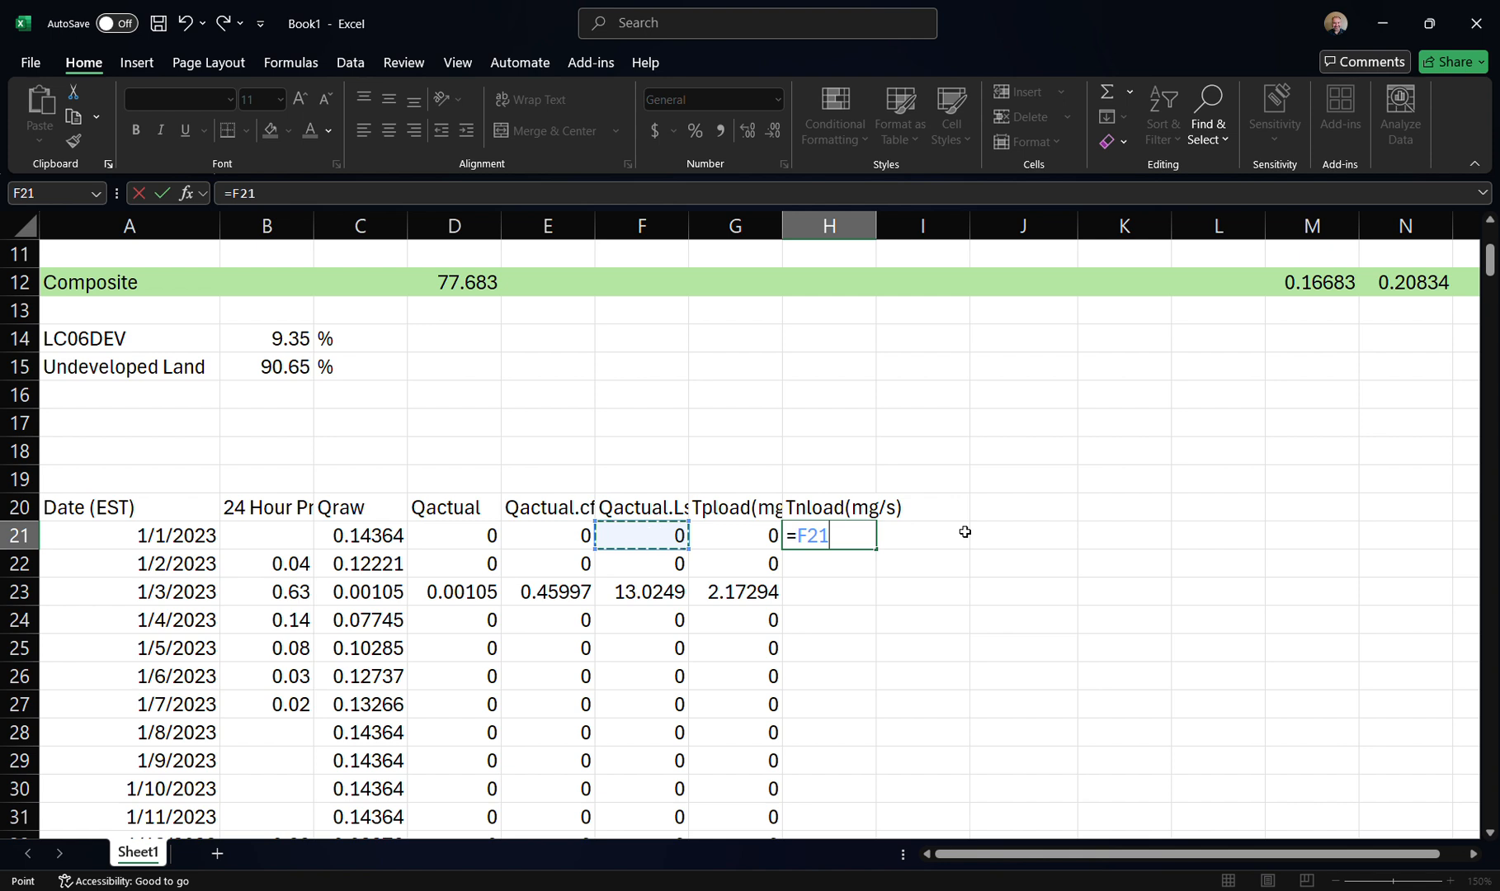
text(*)
click(1418, 283)
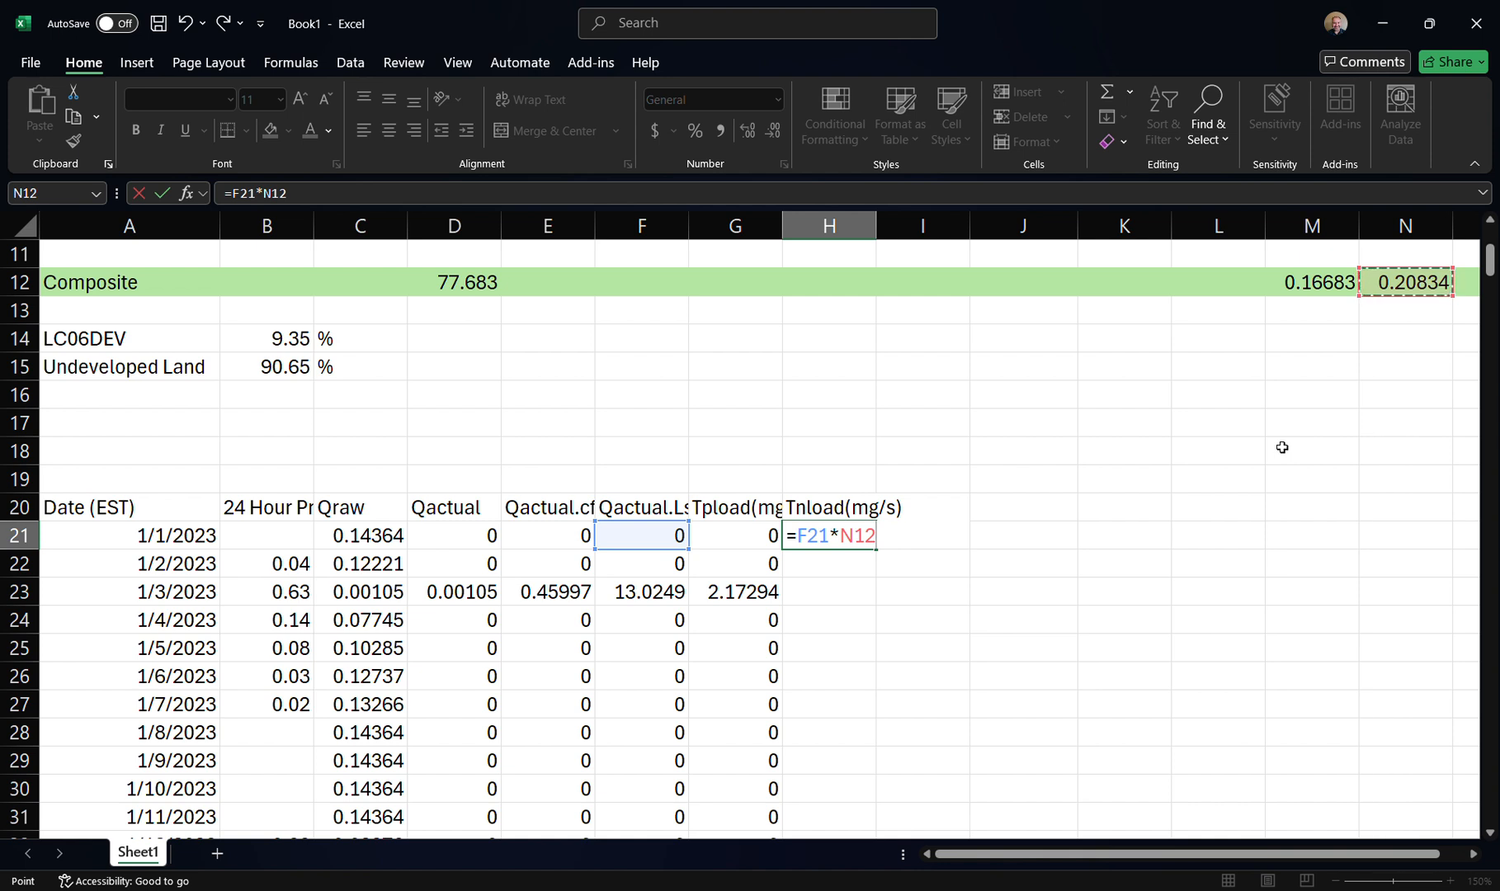
key(F4)
key(Return)
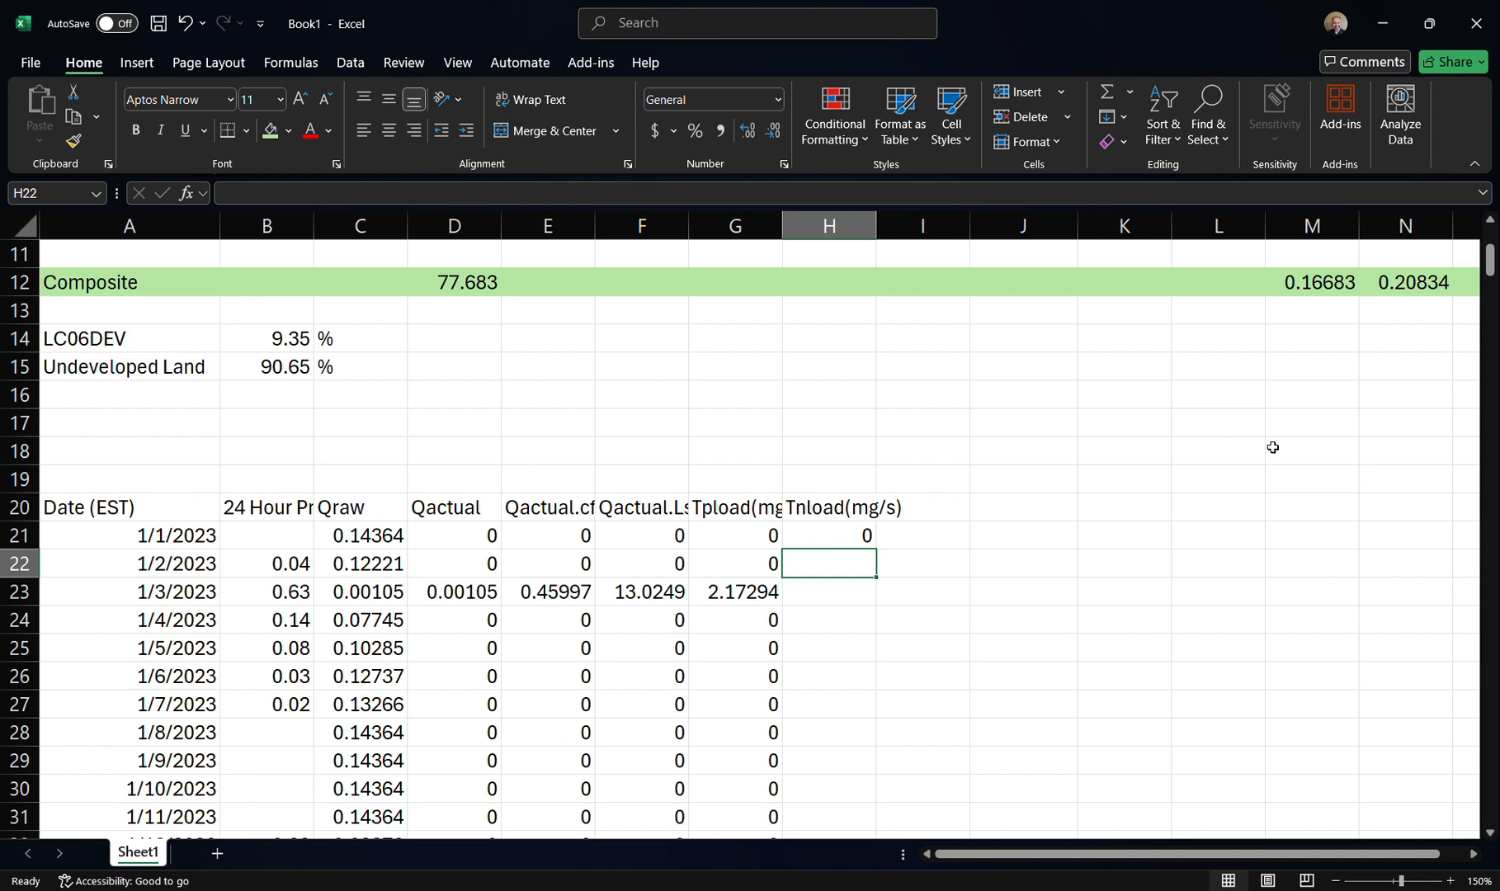
click(857, 536)
double_click(877, 548)
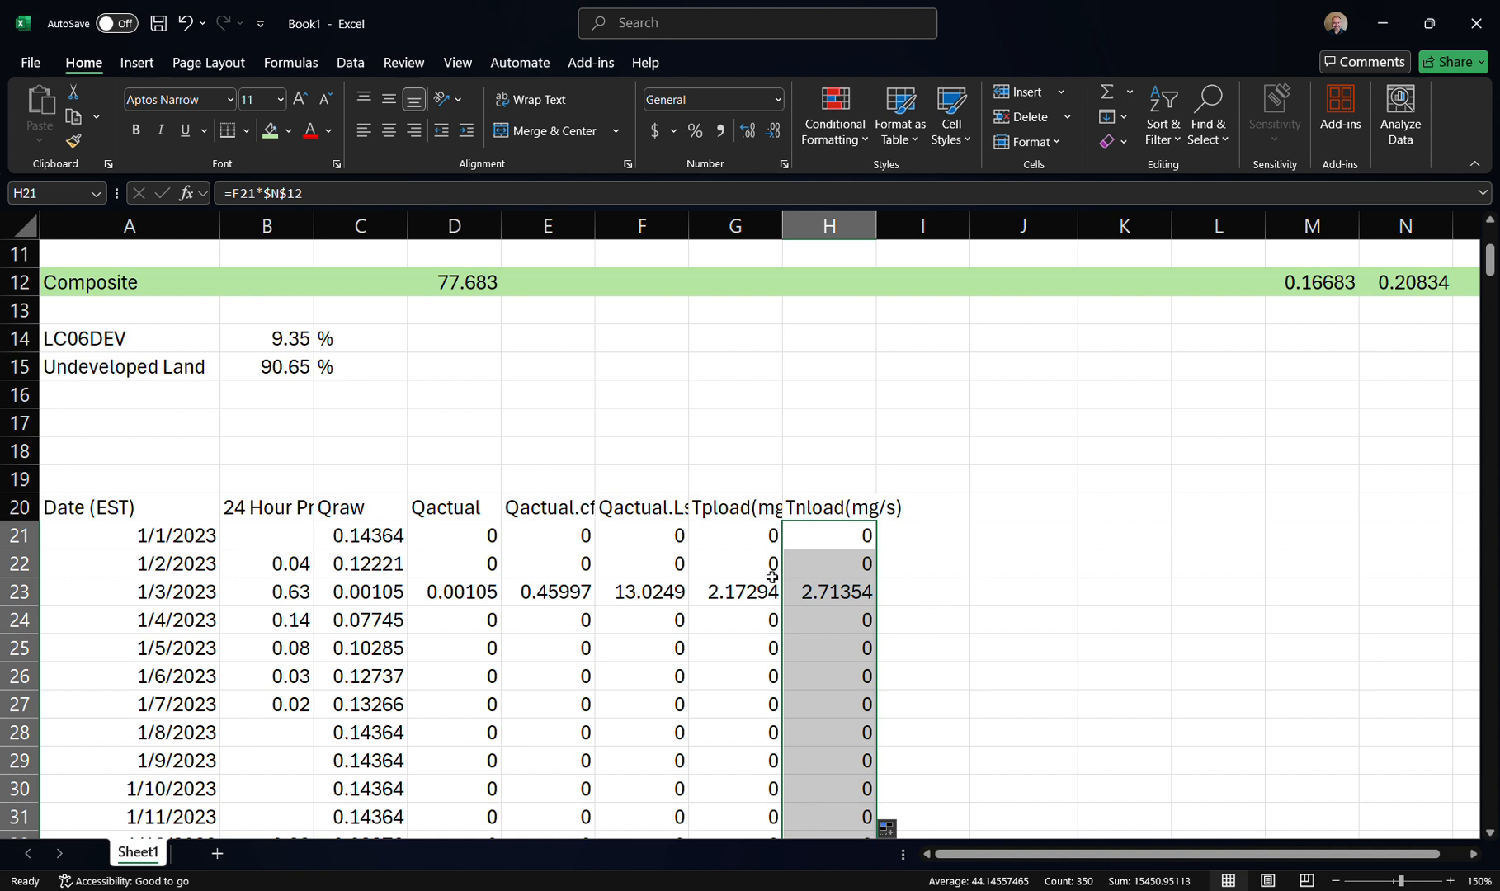
Add the column header TP.mg/day in I20, beside the TN load column
click(904, 505)
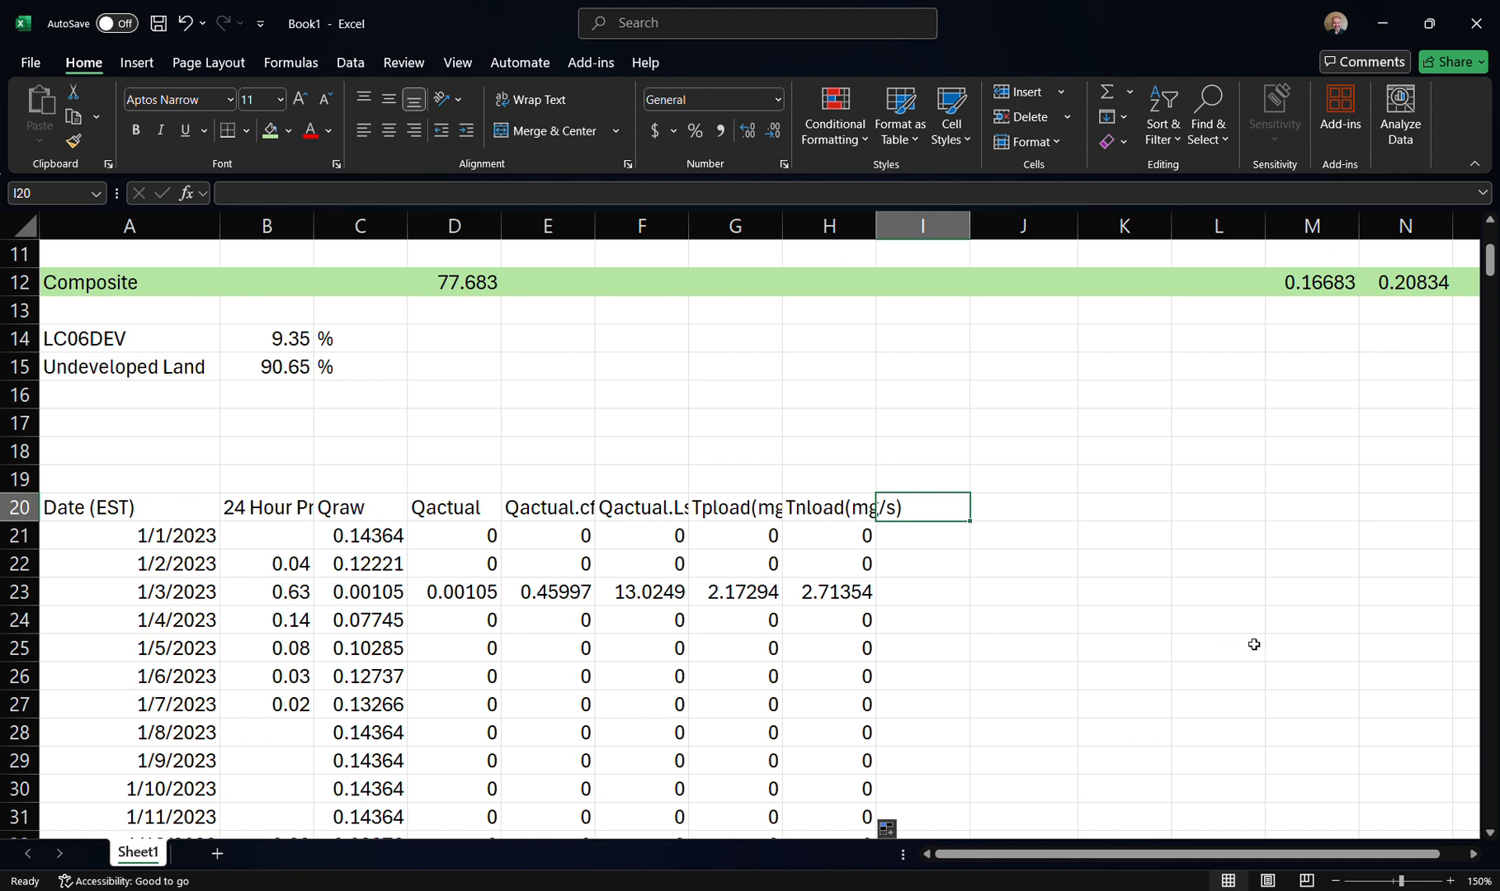
text(TP)
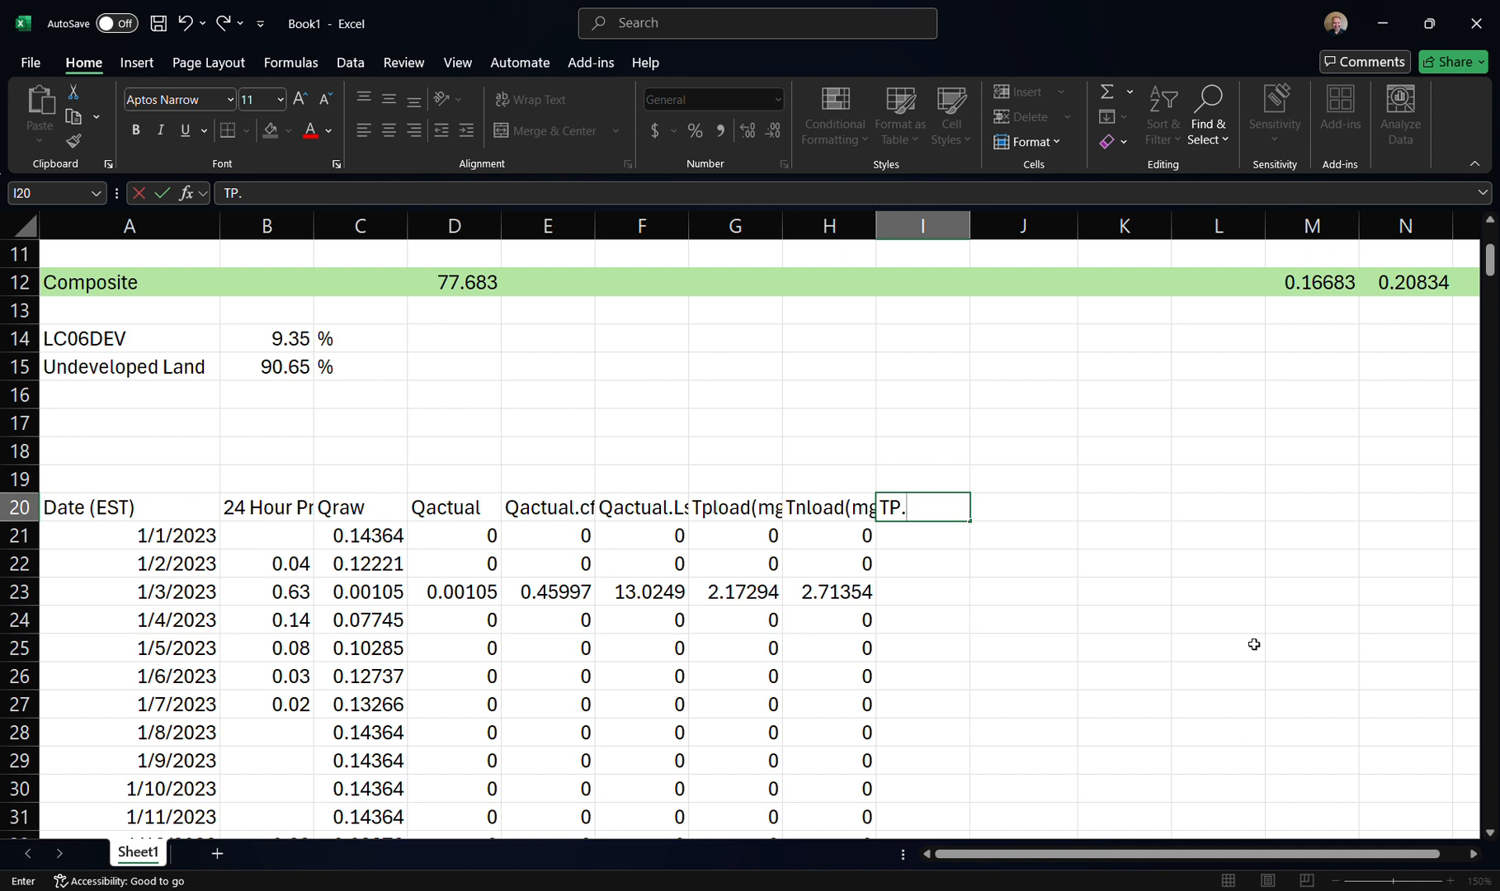
text(.mg/day)
key(Return)
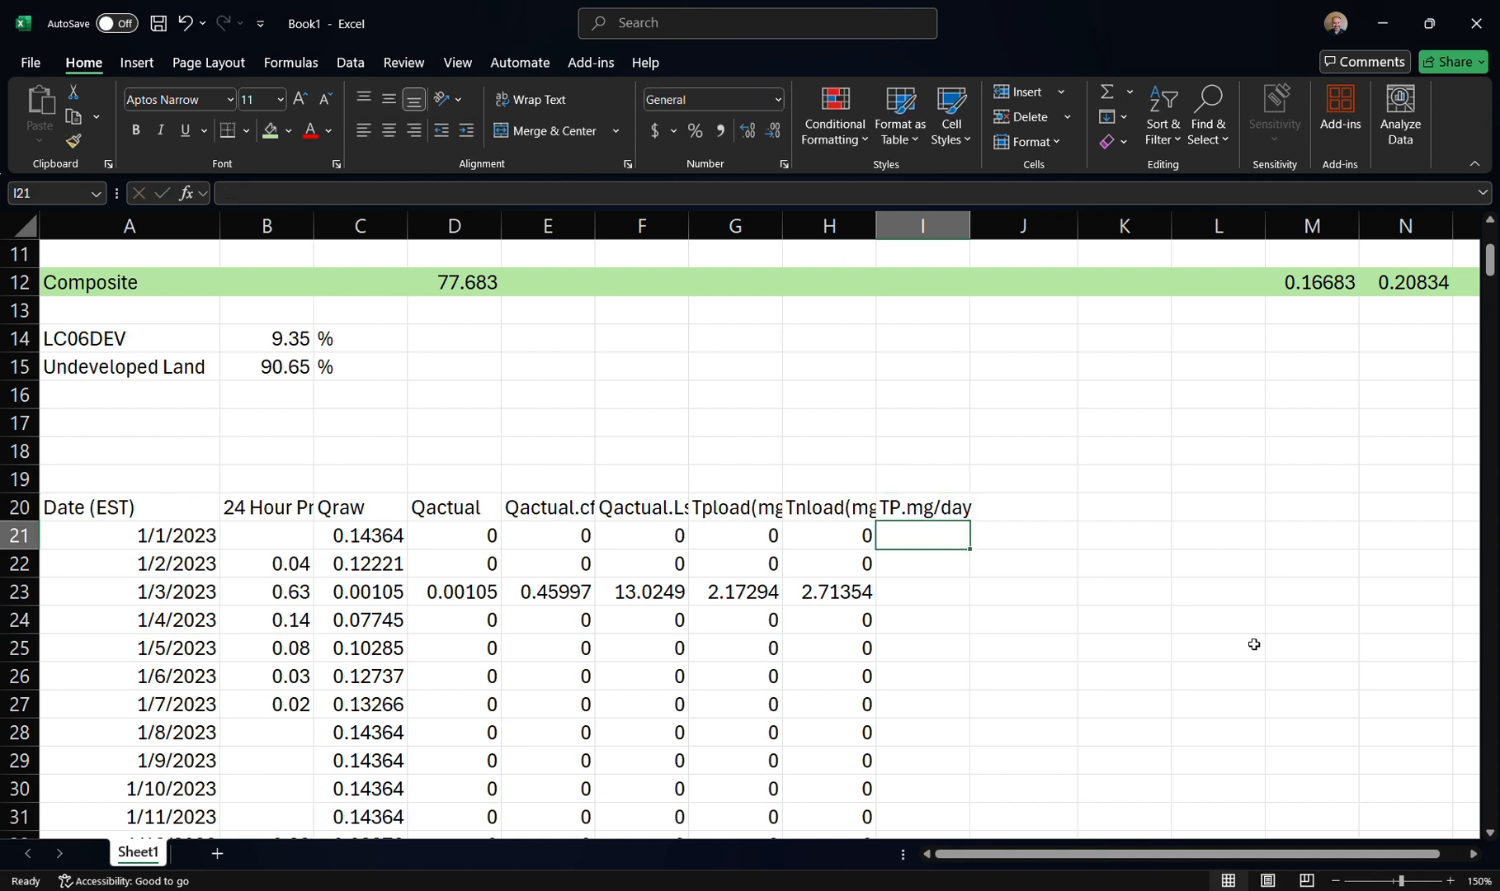
Convert the TP load to milligrams per day in I21 with =G21*86400 and fill it down for all dates
text(=)
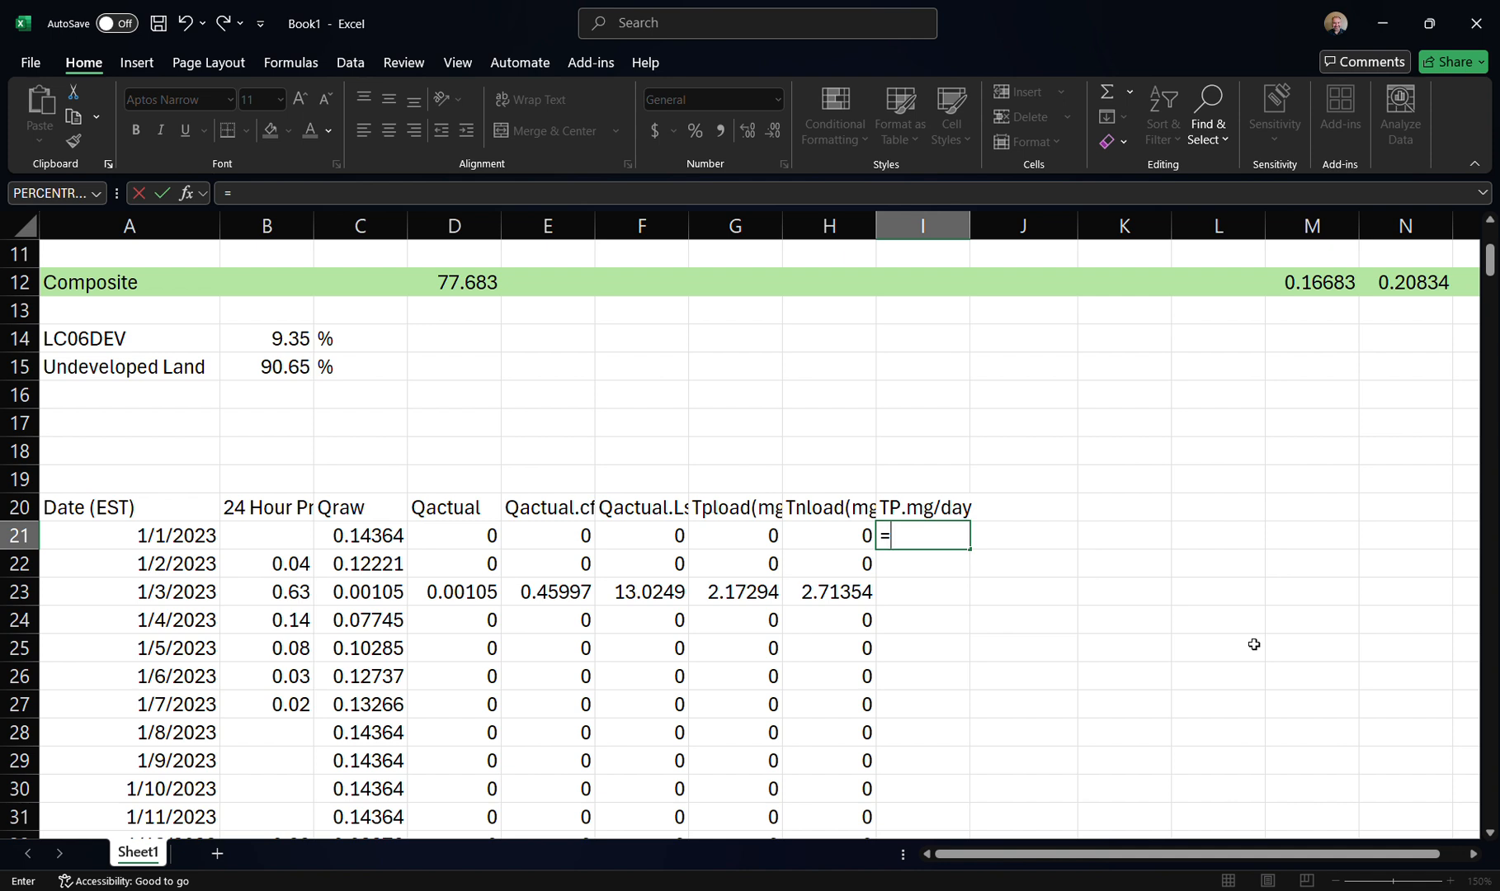
key(Left)
key(Left)
text(8)
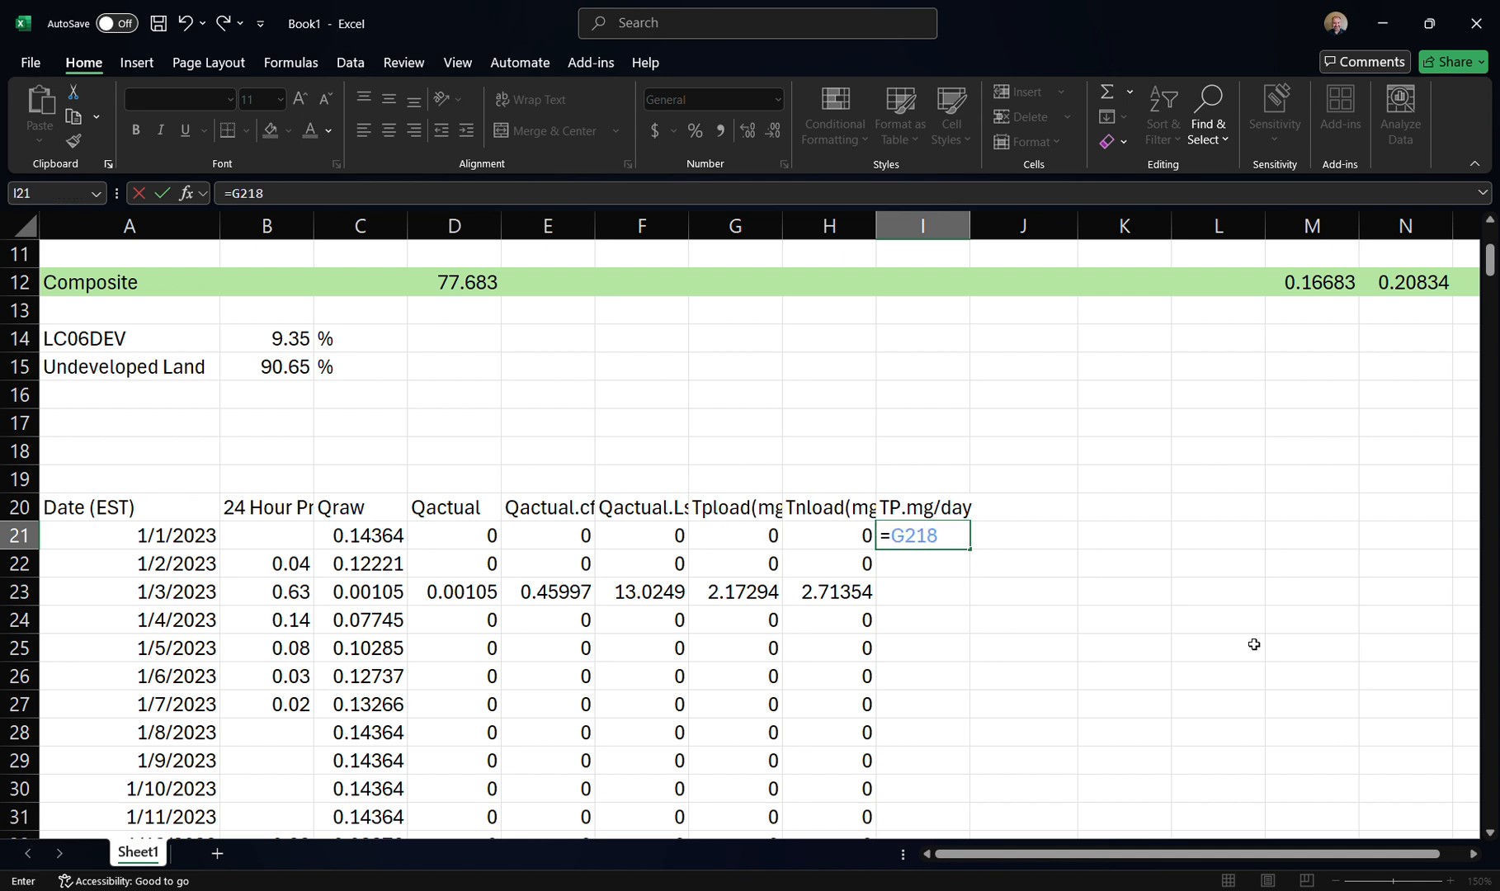
key(BackSpace)
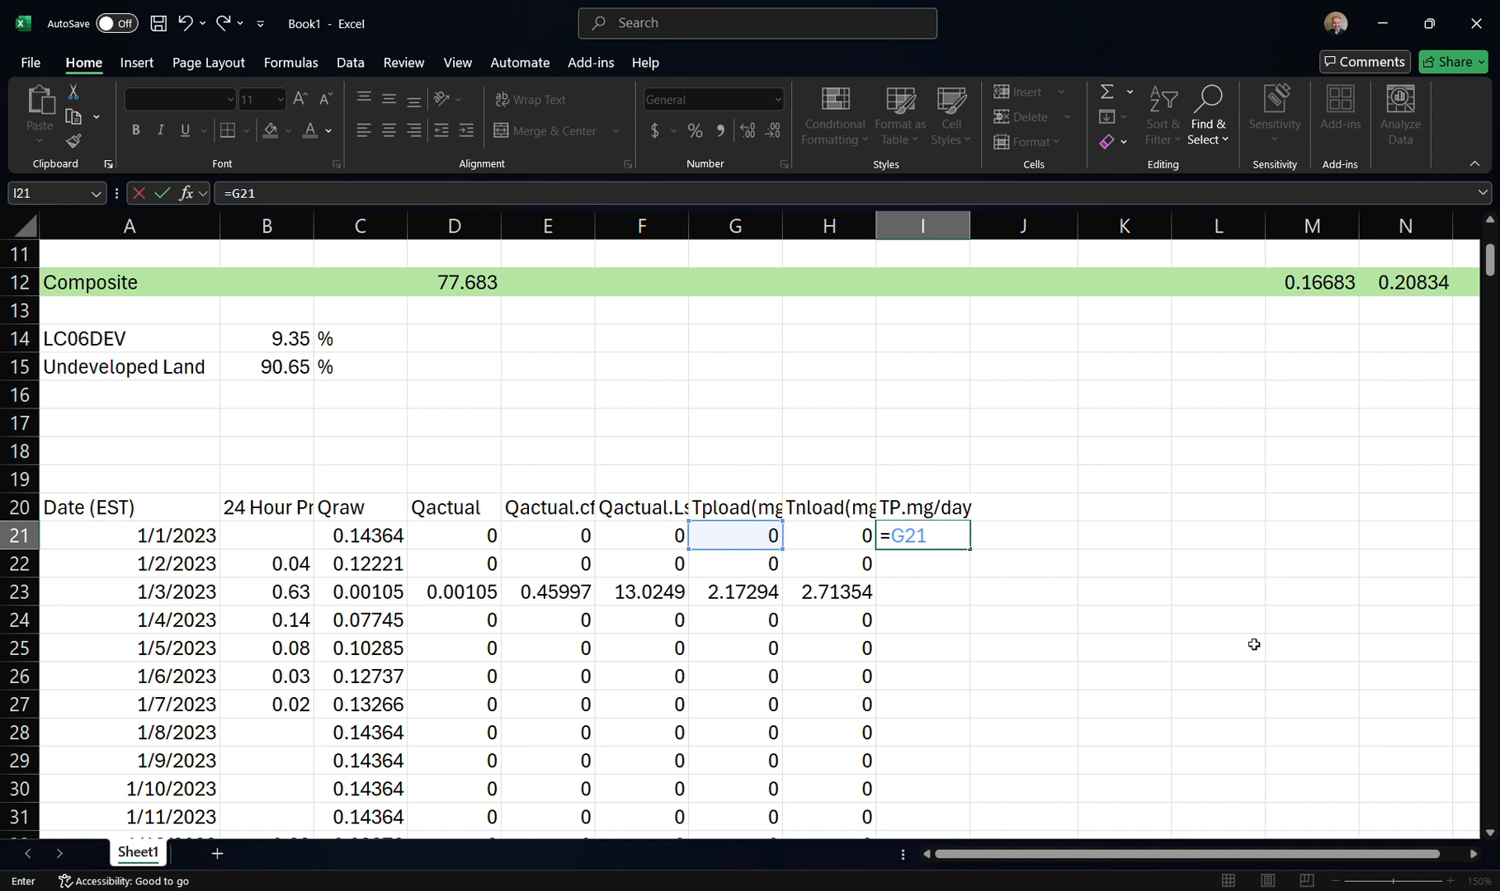
text(*86400)
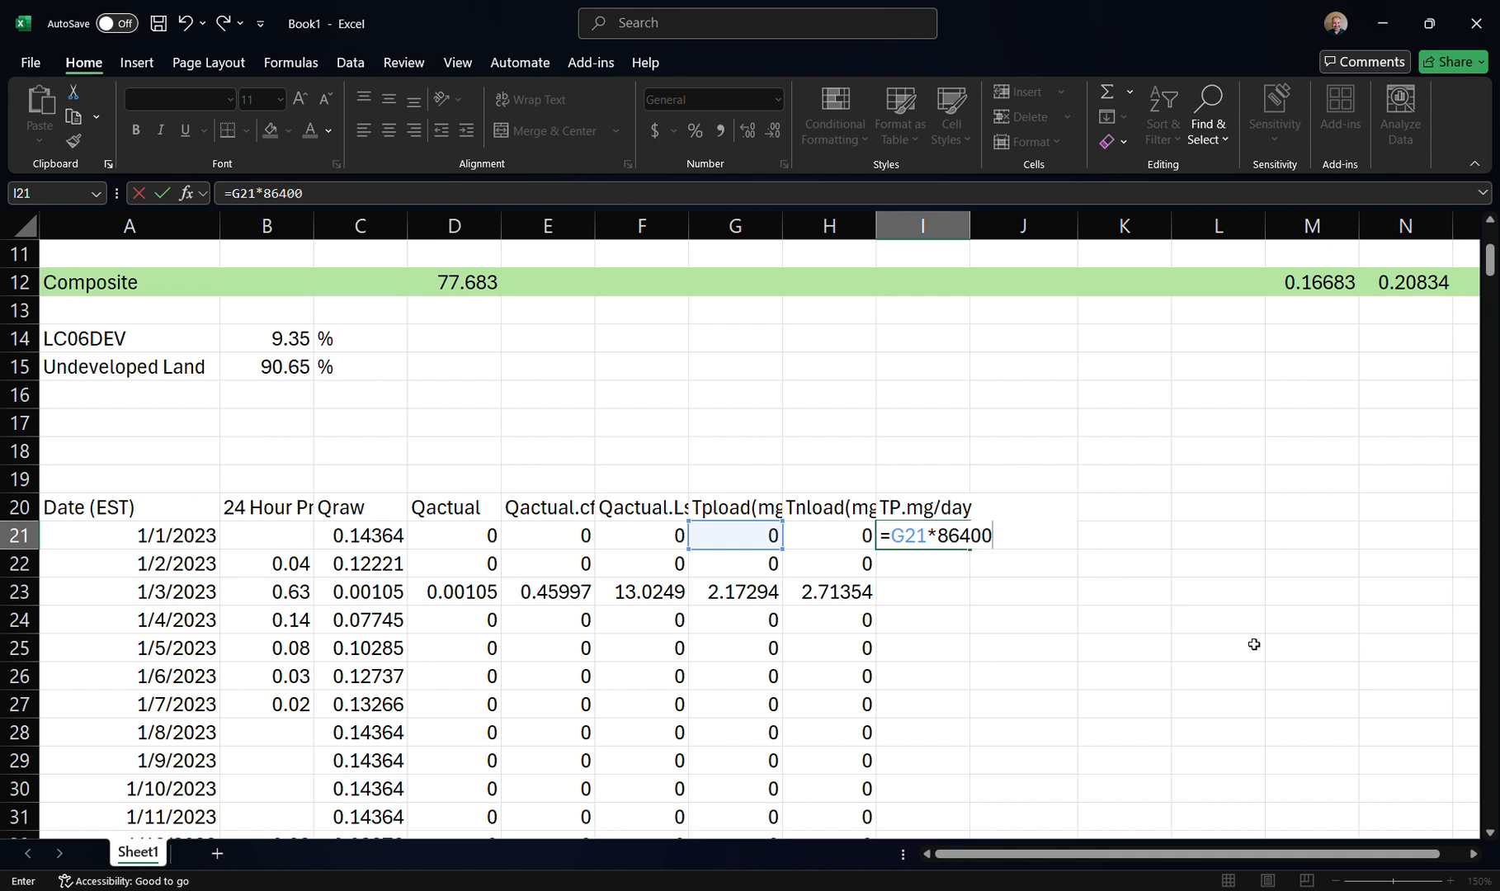
key(Return)
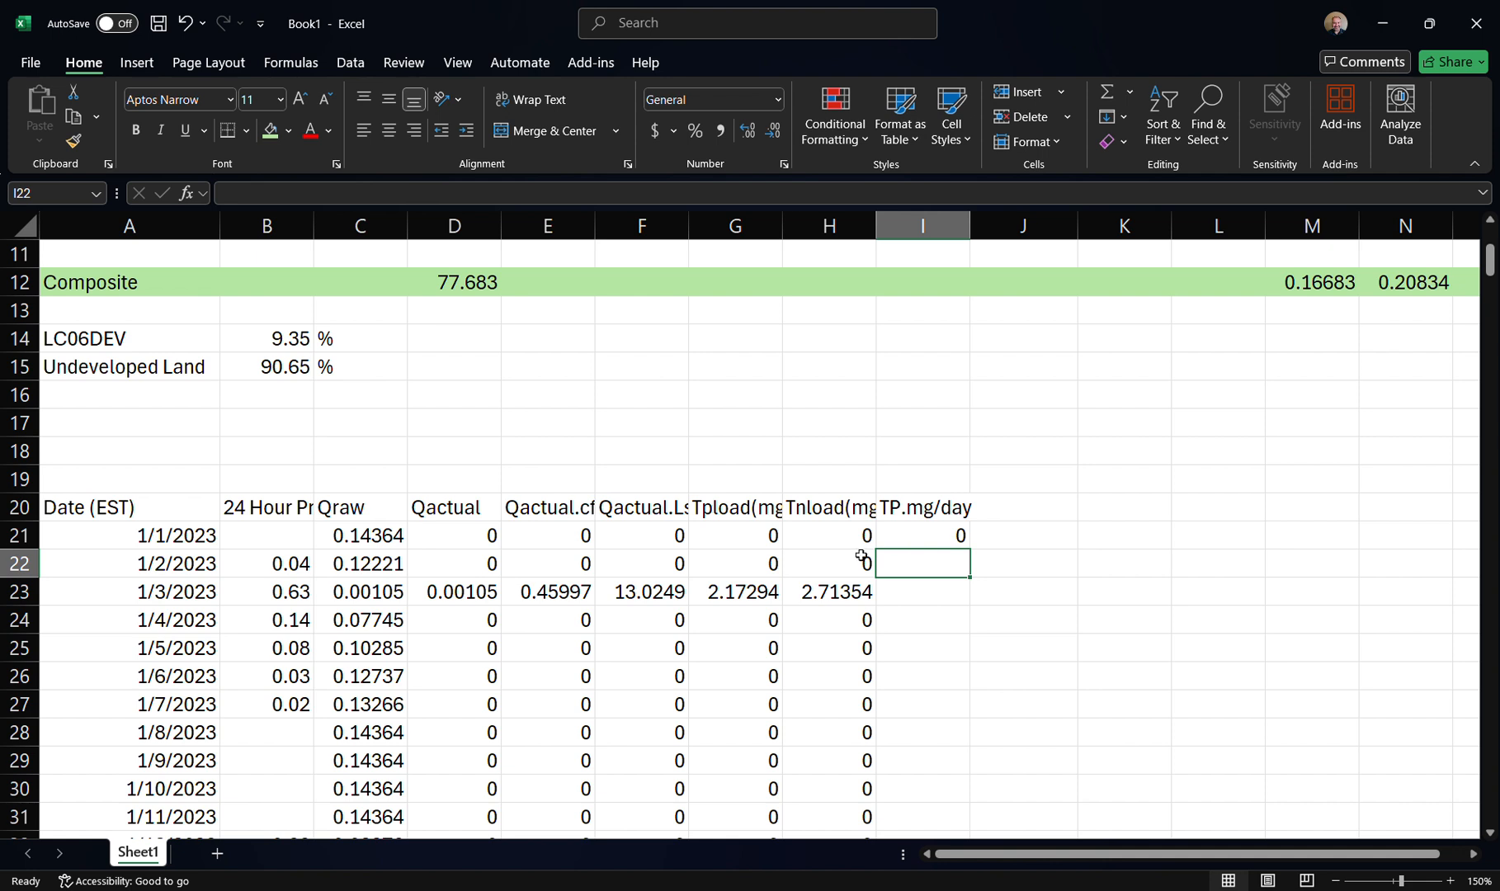
click(920, 536)
double_click(970, 548)
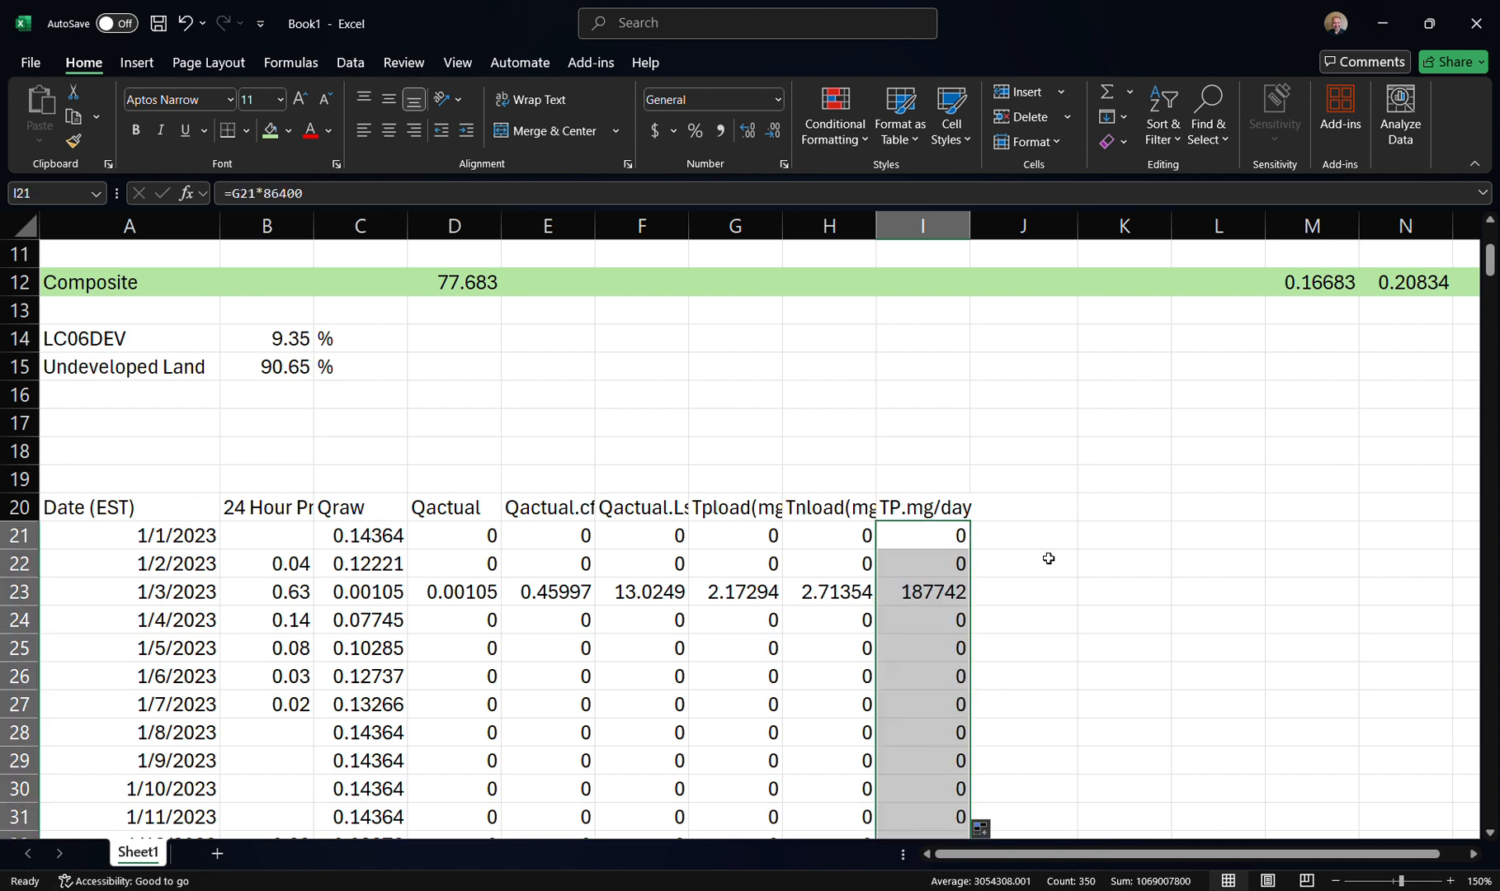
Add the column header TN.mg/day in J20, beside the daily TP column
click(1024, 510)
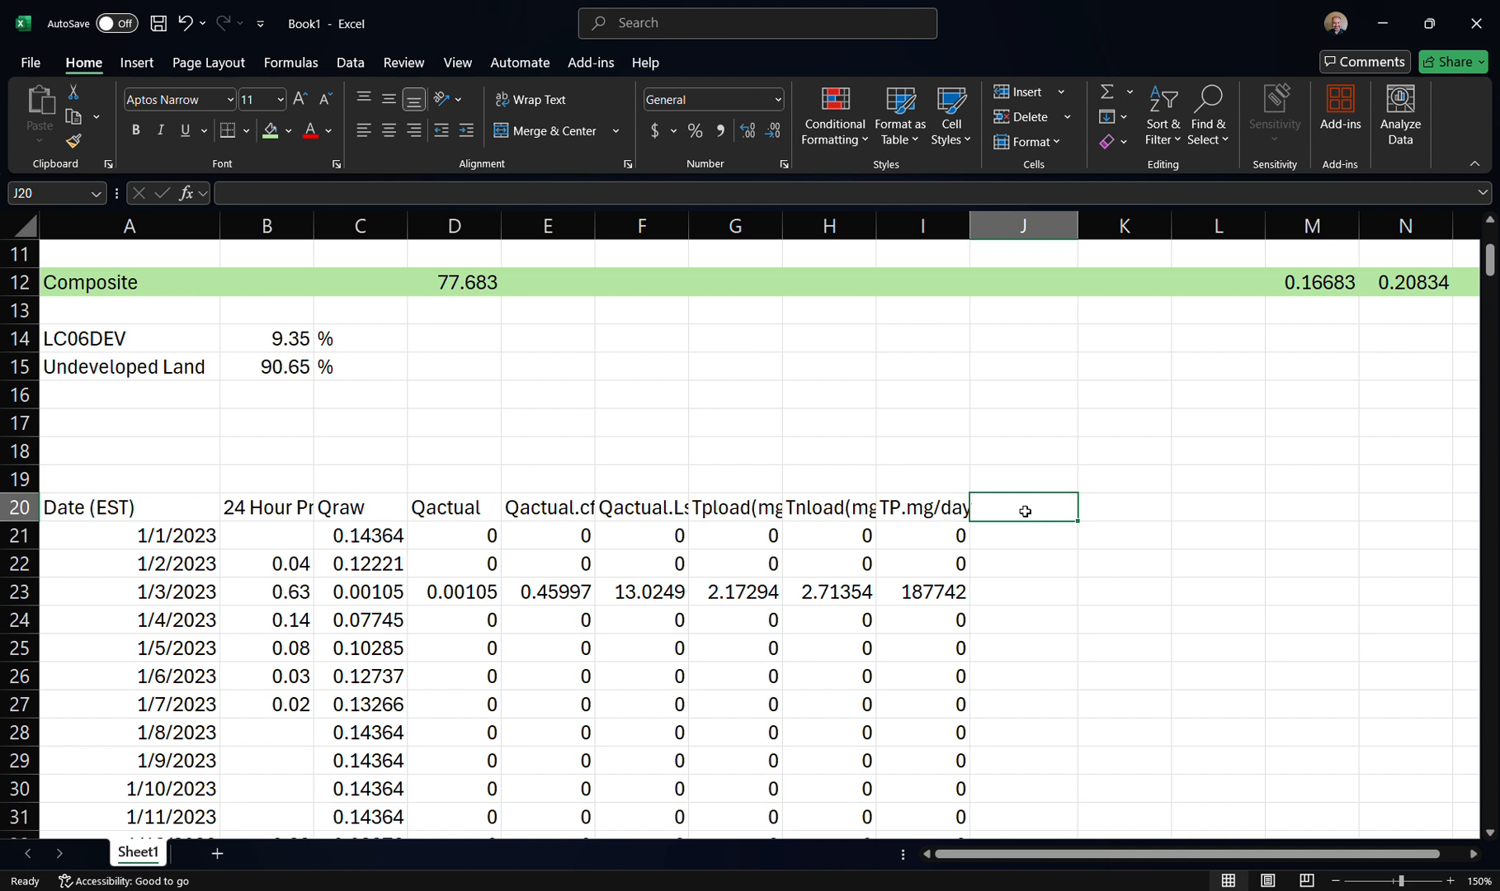
text(TN.)
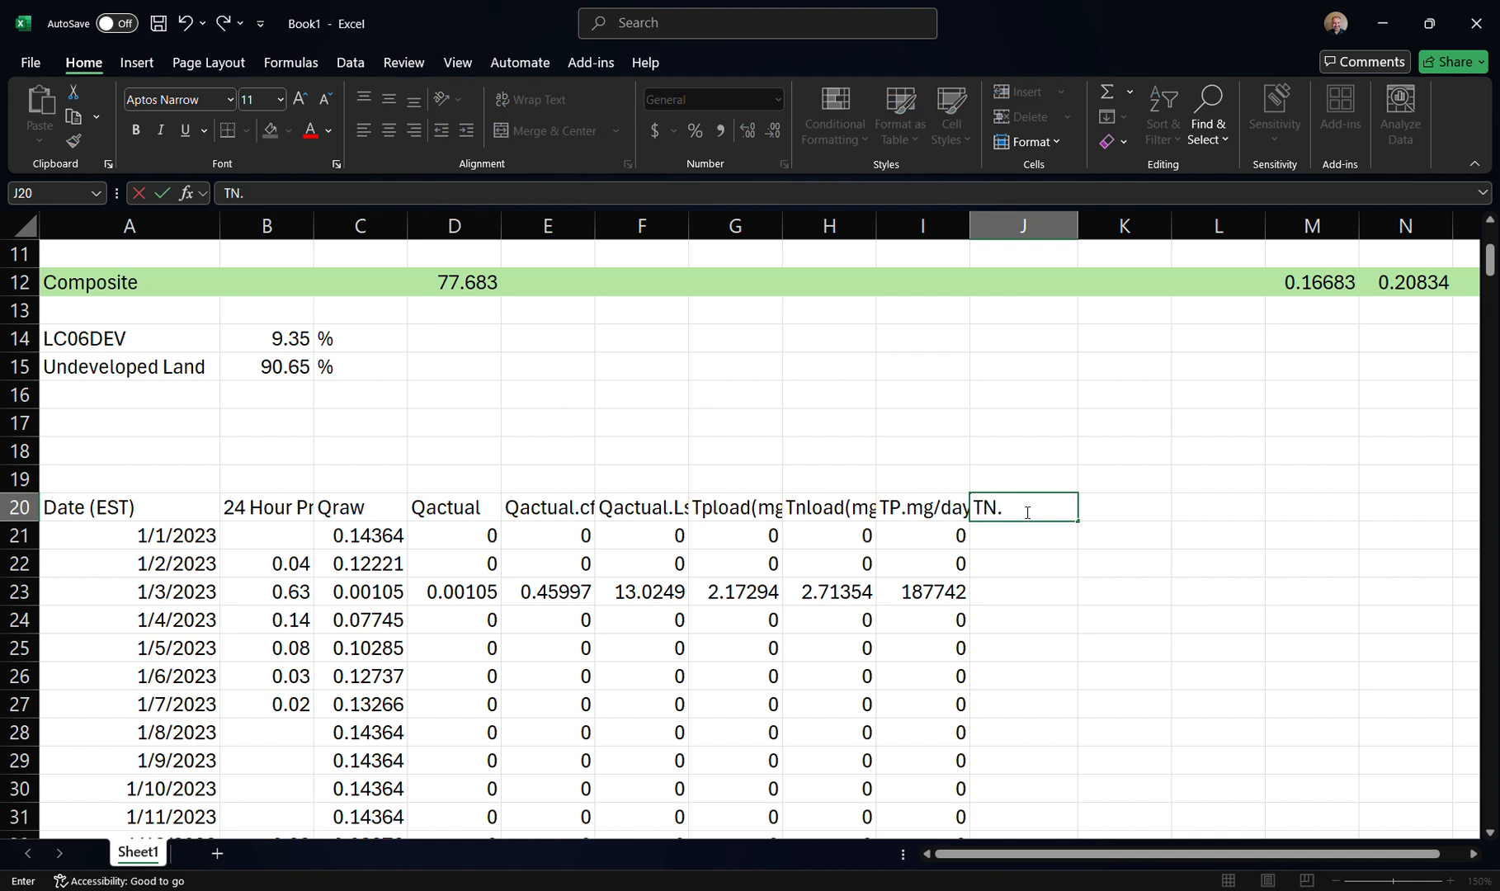
text(()
key(BackSpace)
text(mg/day)
key(Return)
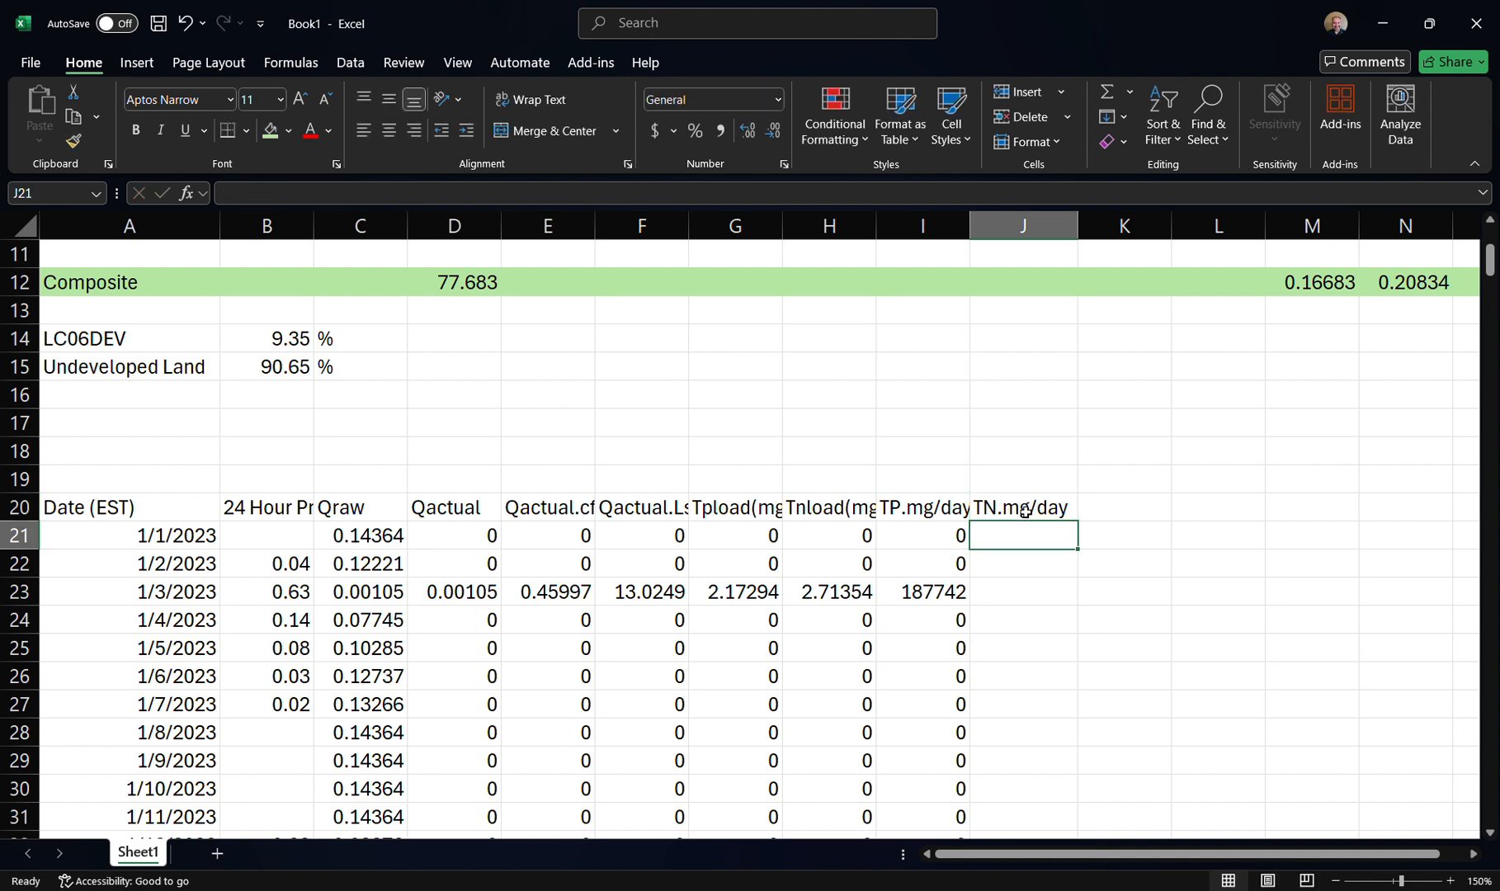
Convert the TN load to milligrams per day in J21 with =H21*86400 and fill it down for all dates
text(=)
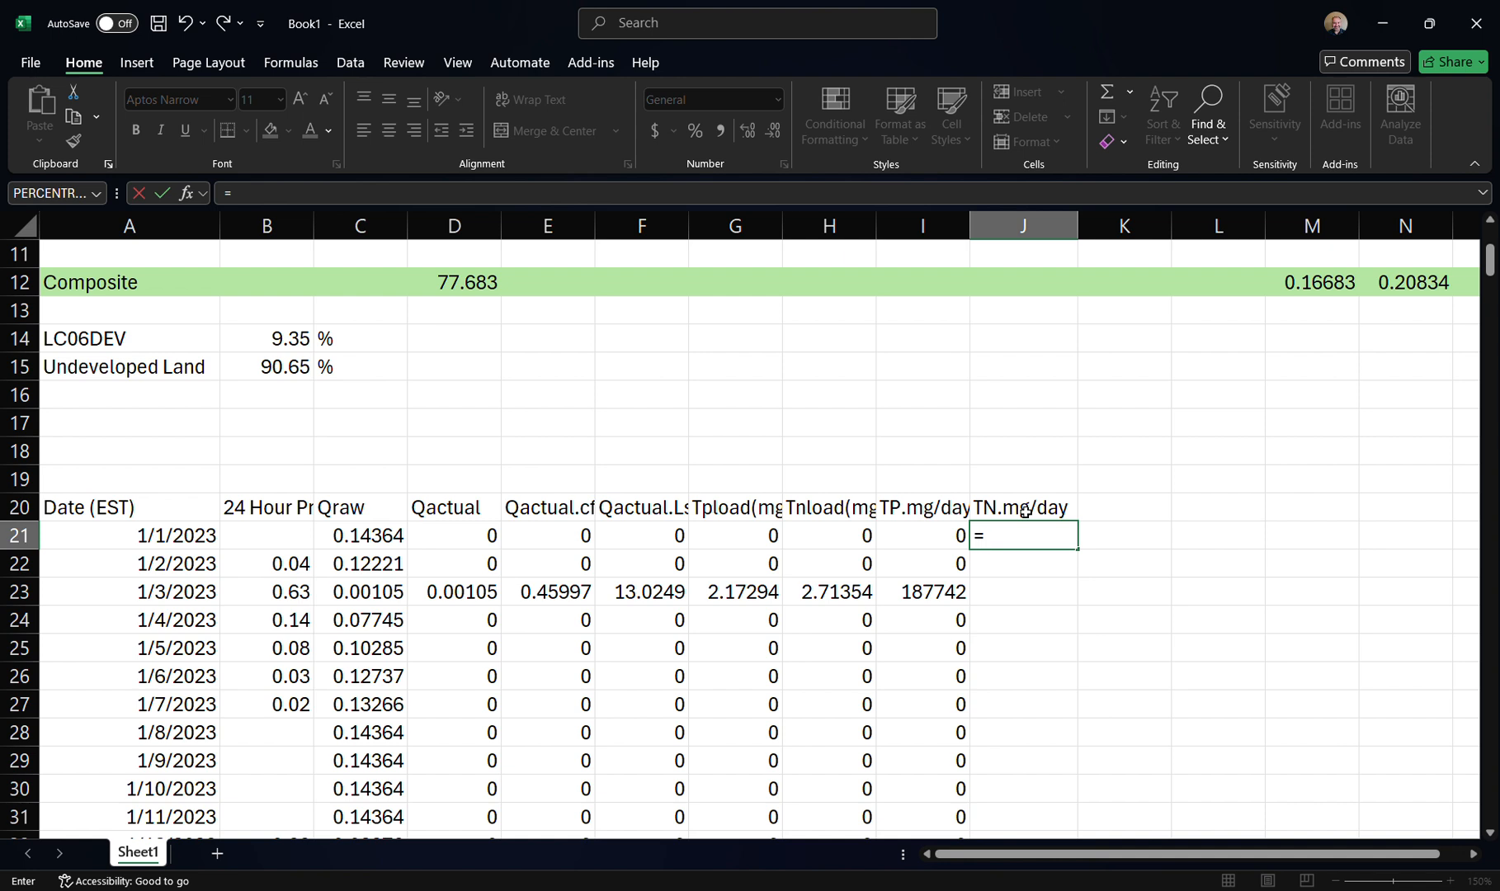
key(Left)
key(Left)
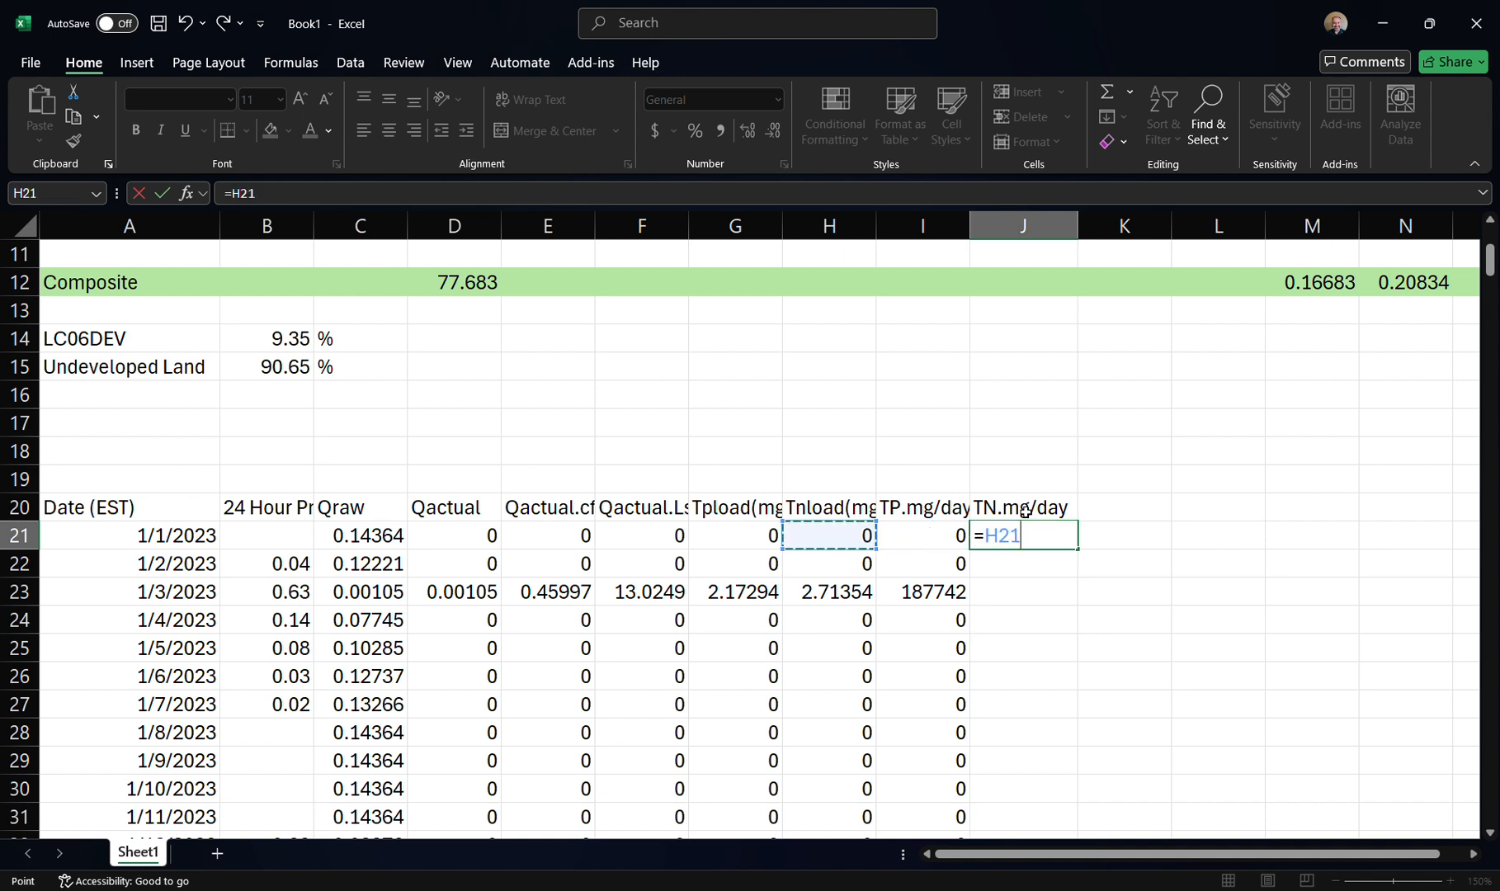
text(*86400)
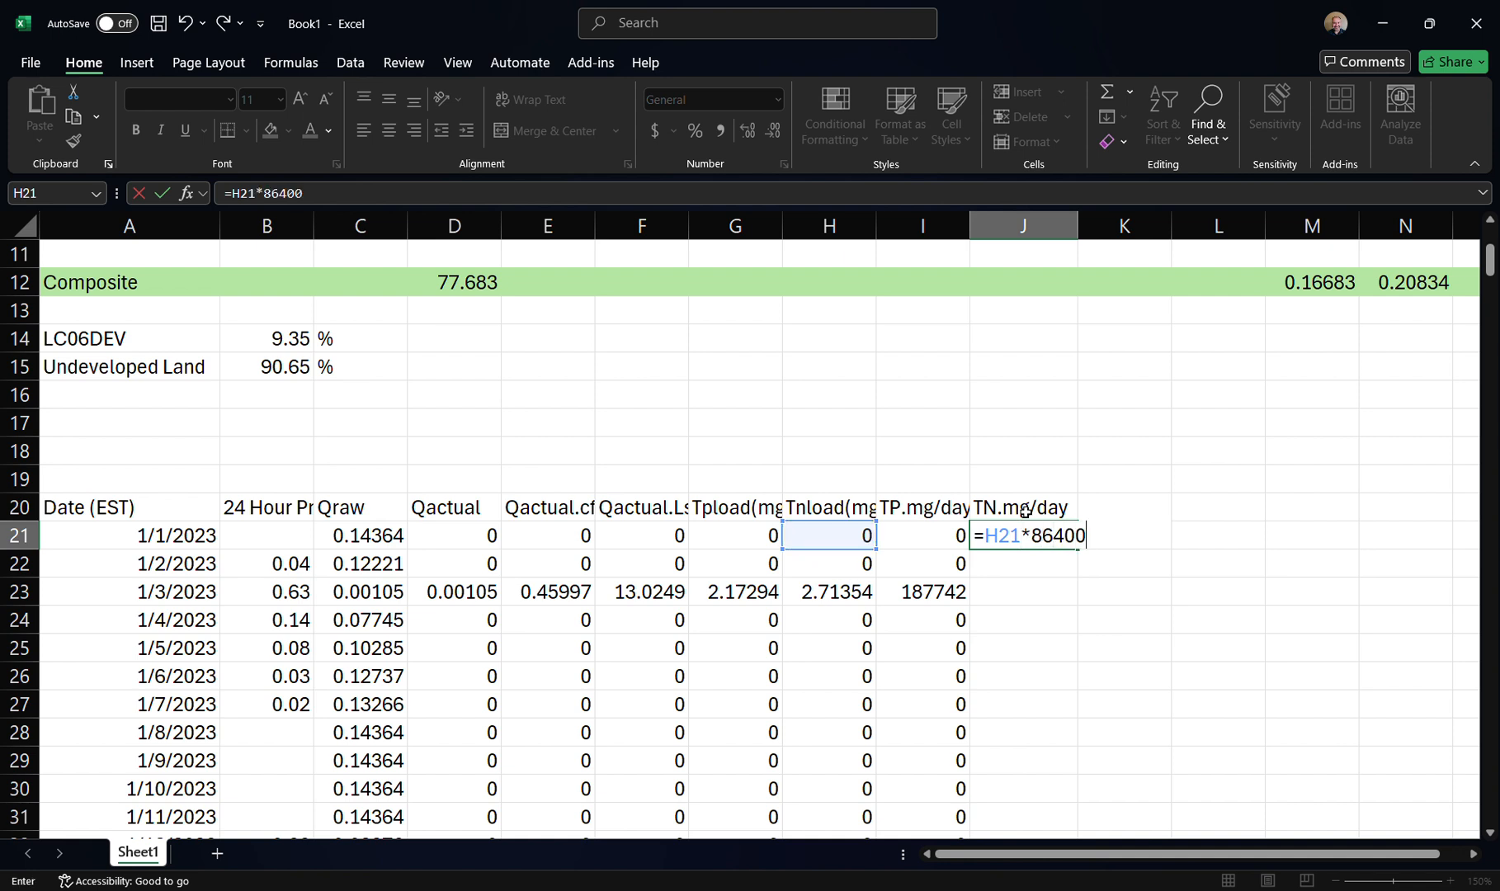
key(Return)
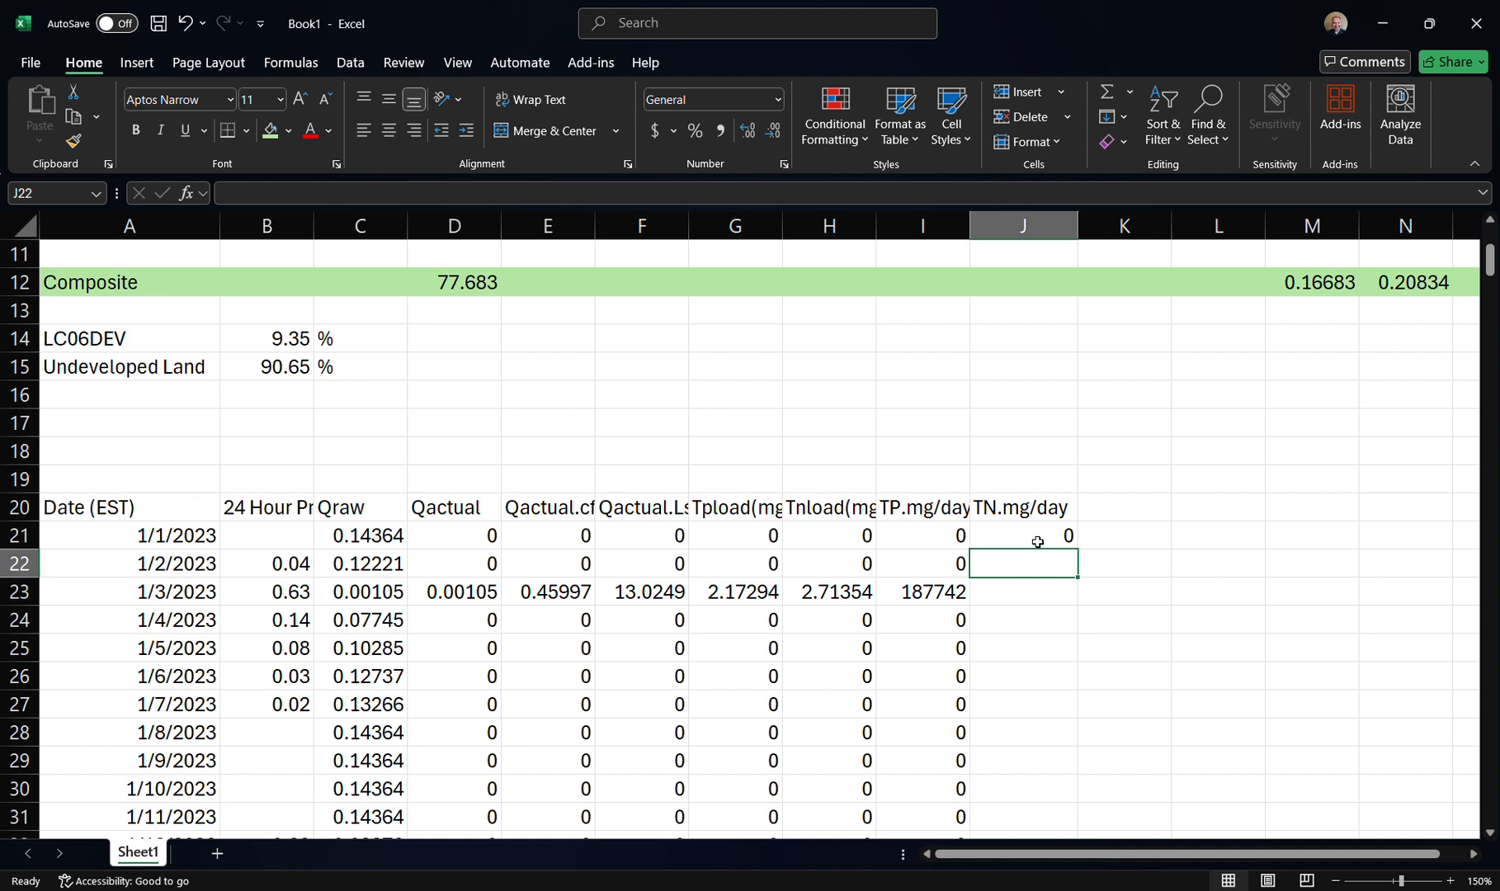
click(1038, 538)
double_click(1078, 549)
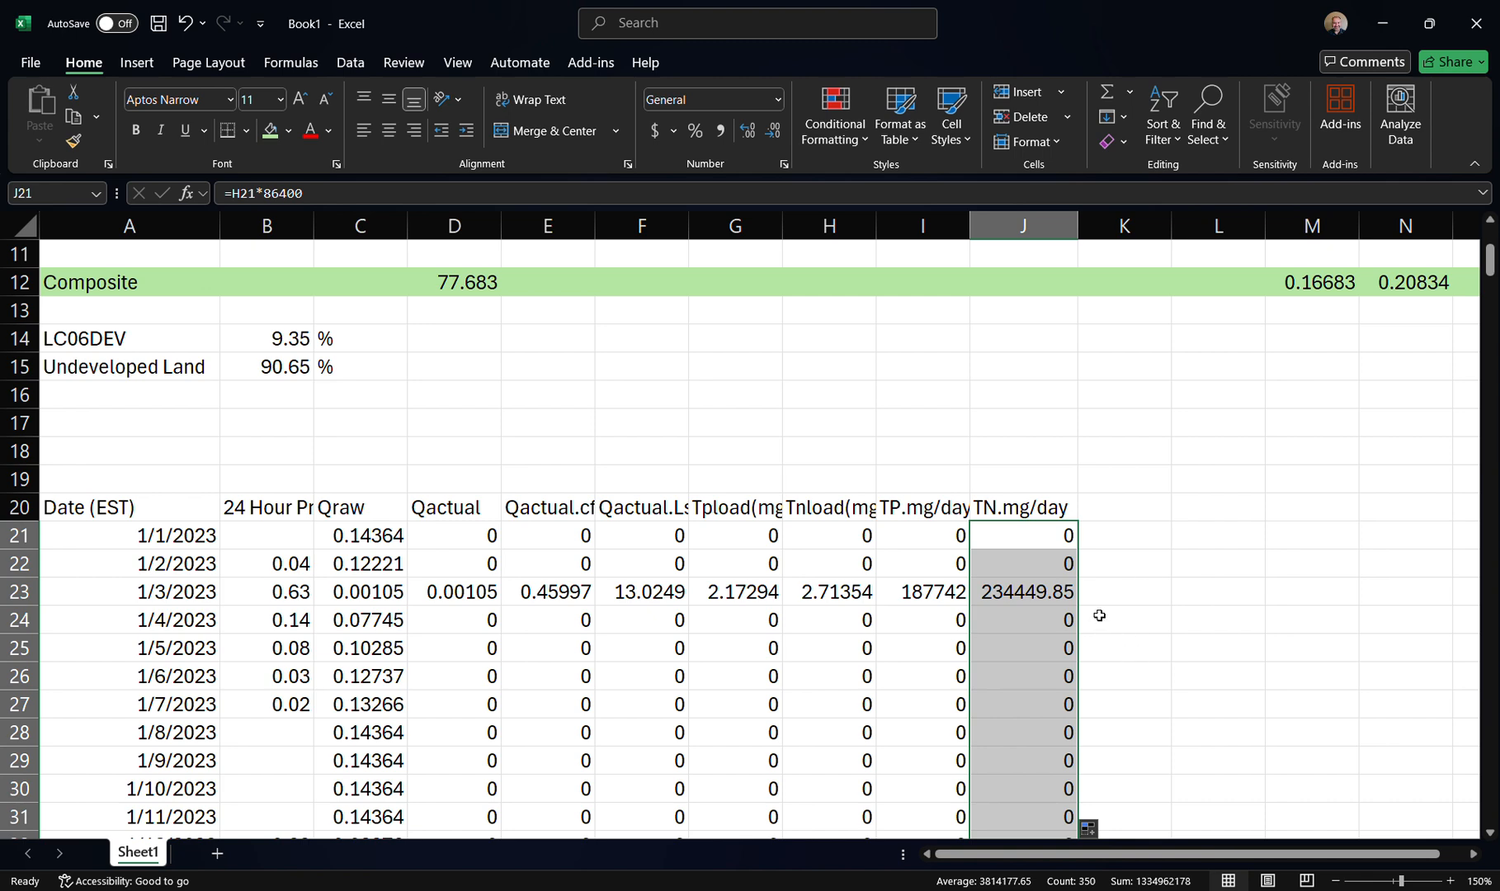
Glance over the filled daily loads and add the column header TP.g/day in K20
scroll(1101, 605, down, 11)
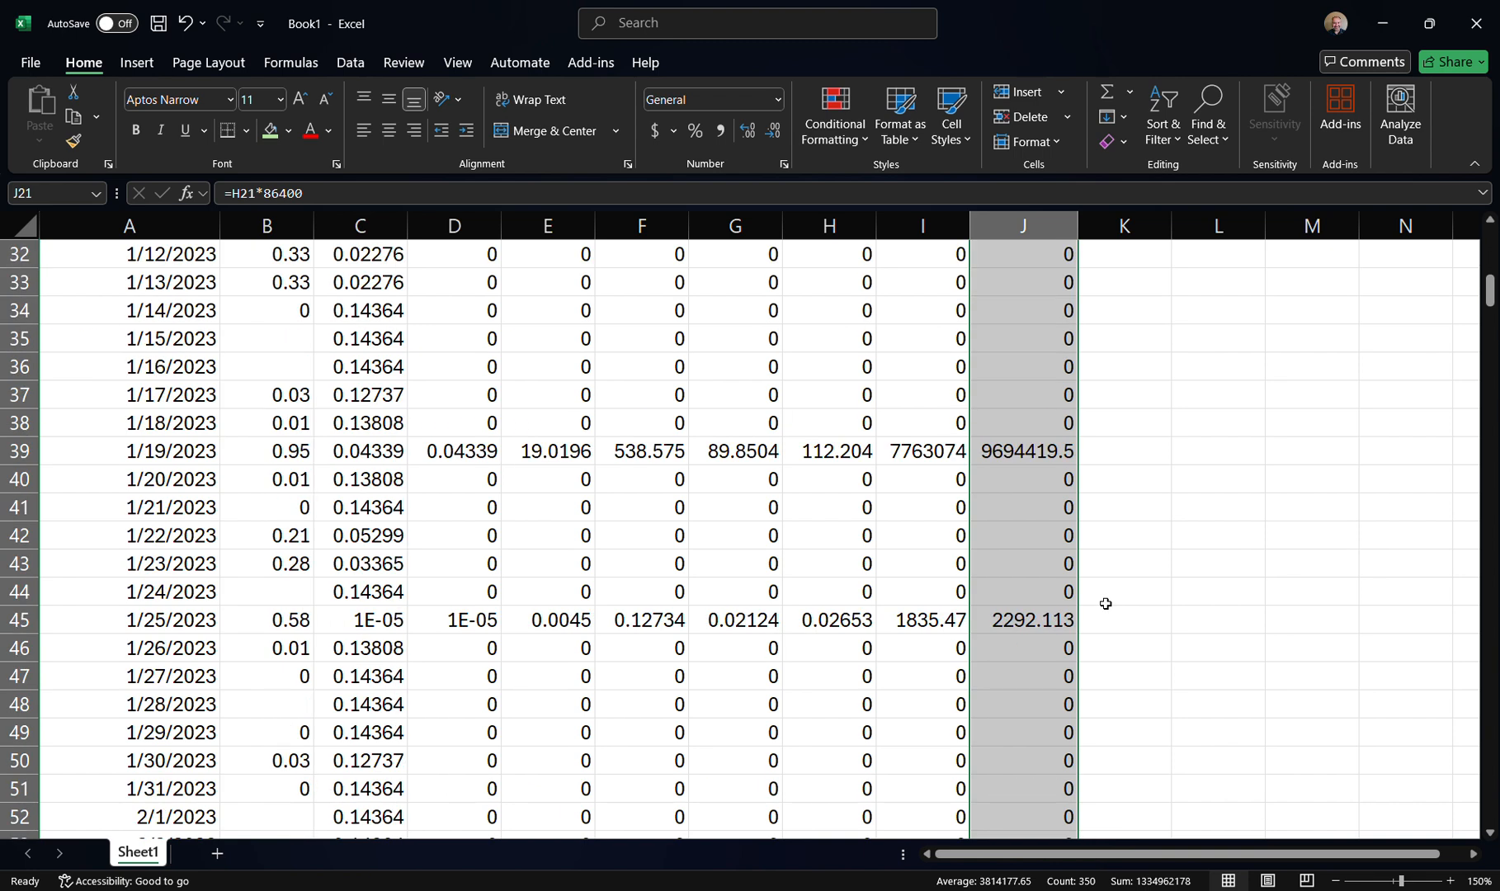
scroll(1103, 612, up, 4)
scroll(1104, 612, up, 10)
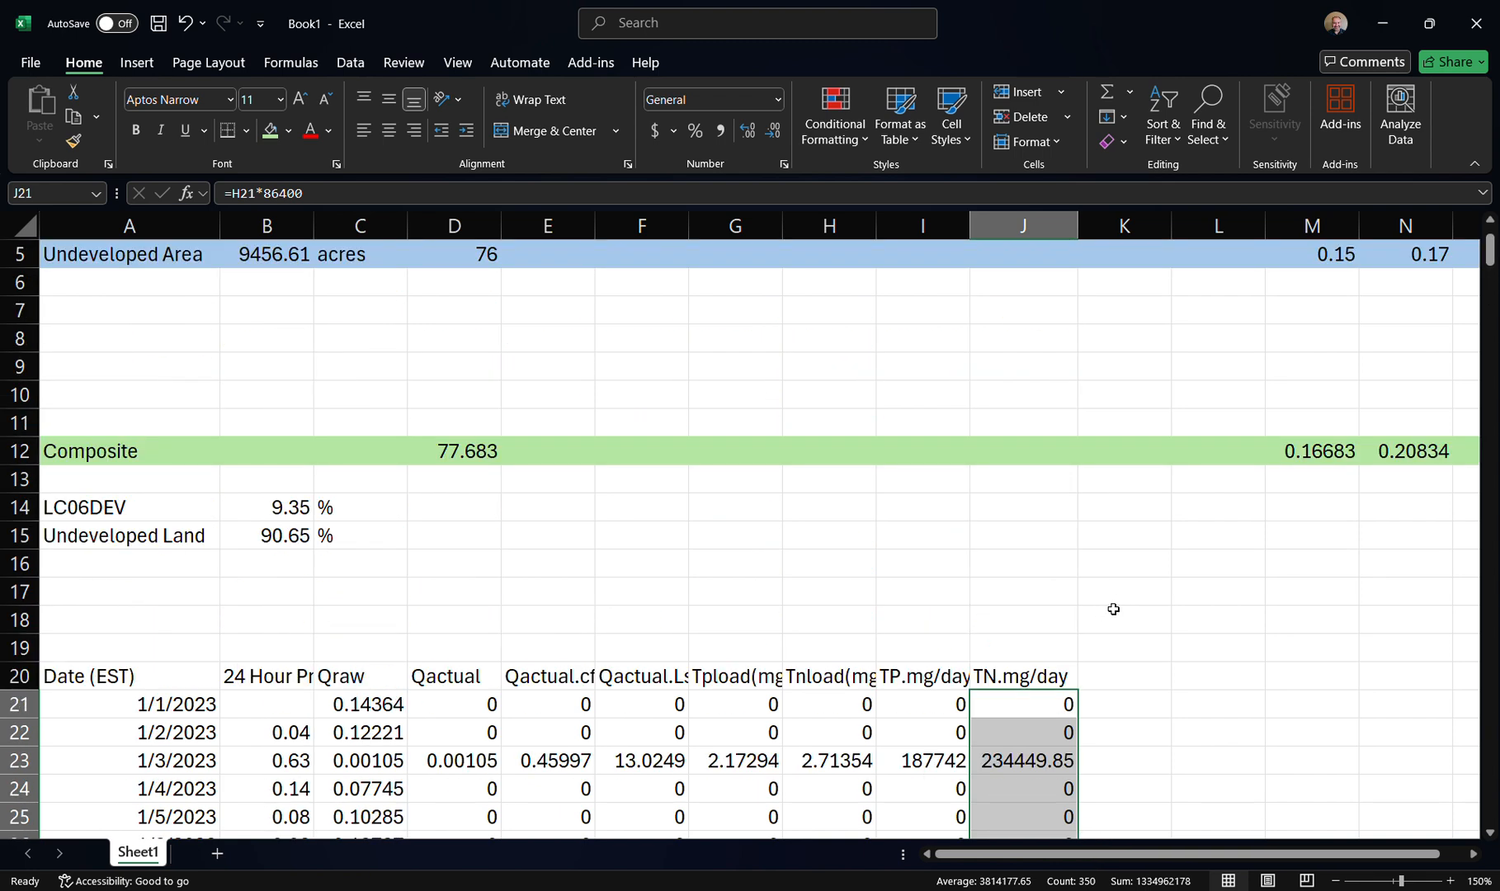
scroll(1128, 622, down, 4)
click(1141, 596)
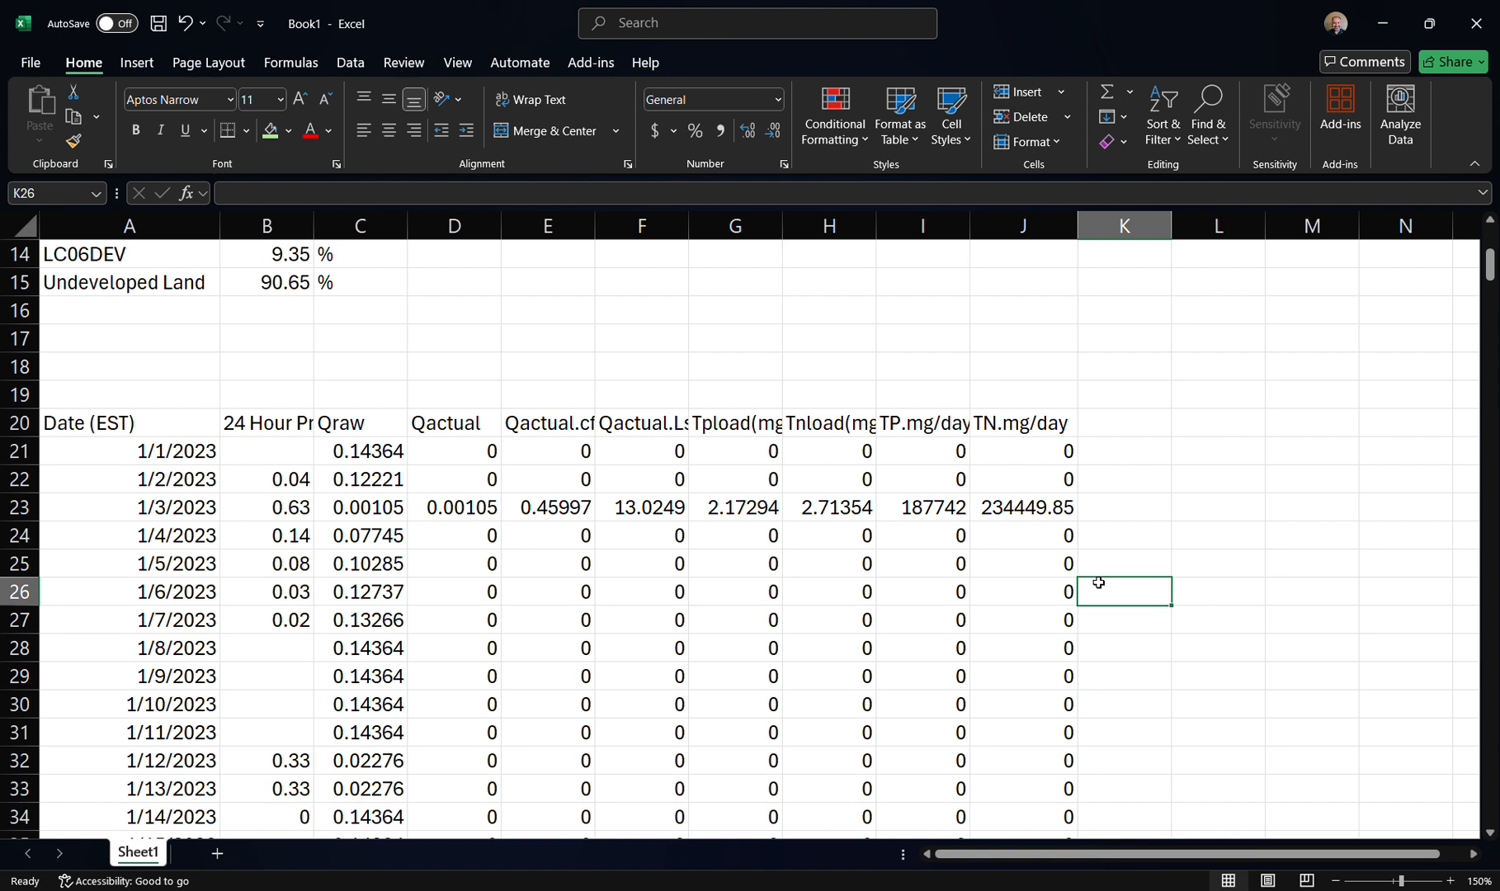
click(1104, 424)
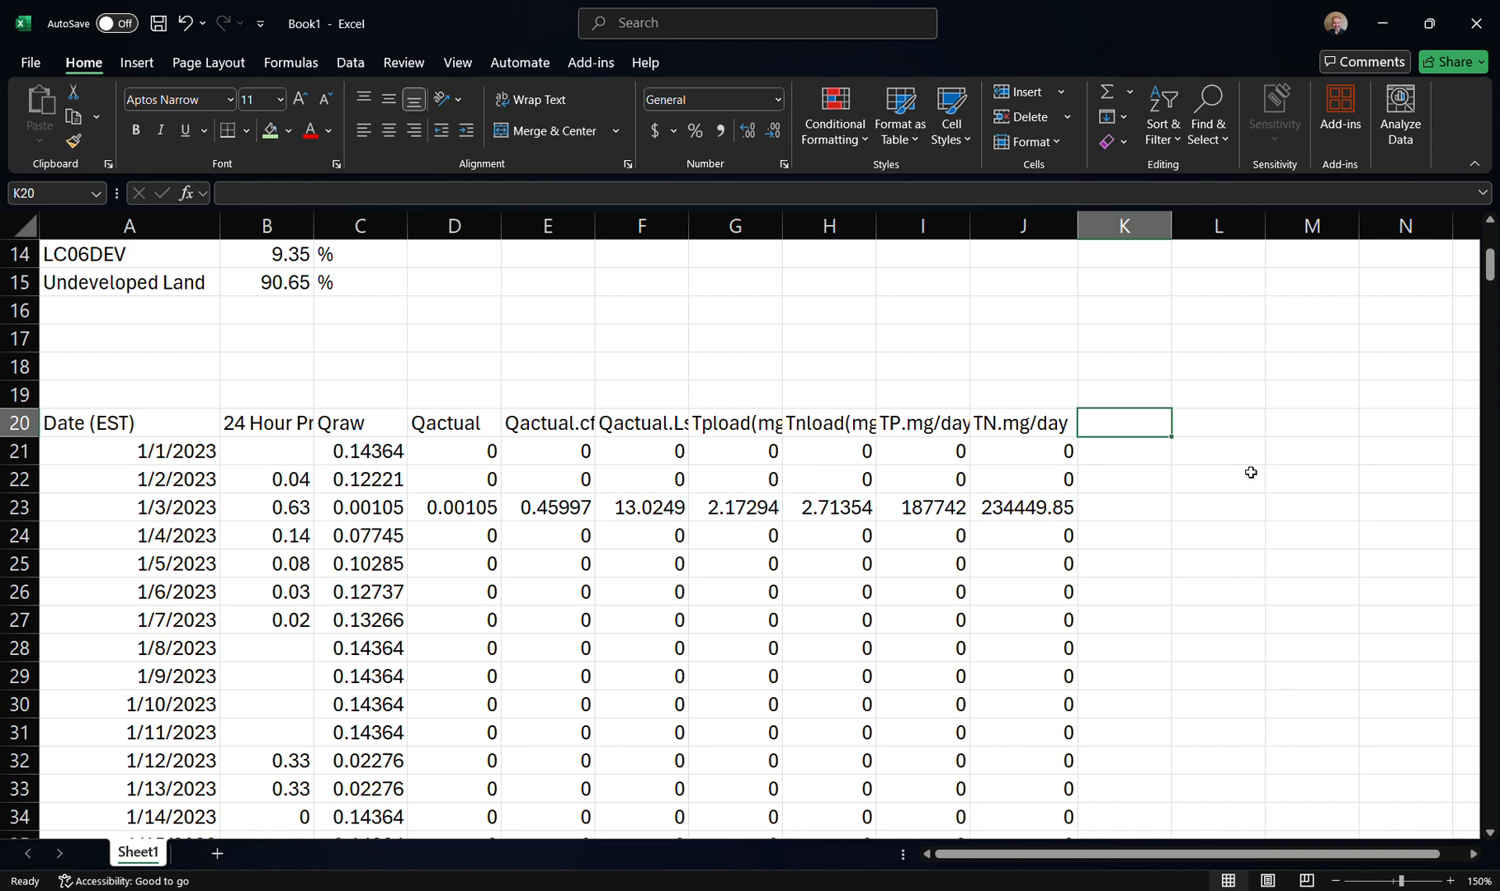
text(TP)
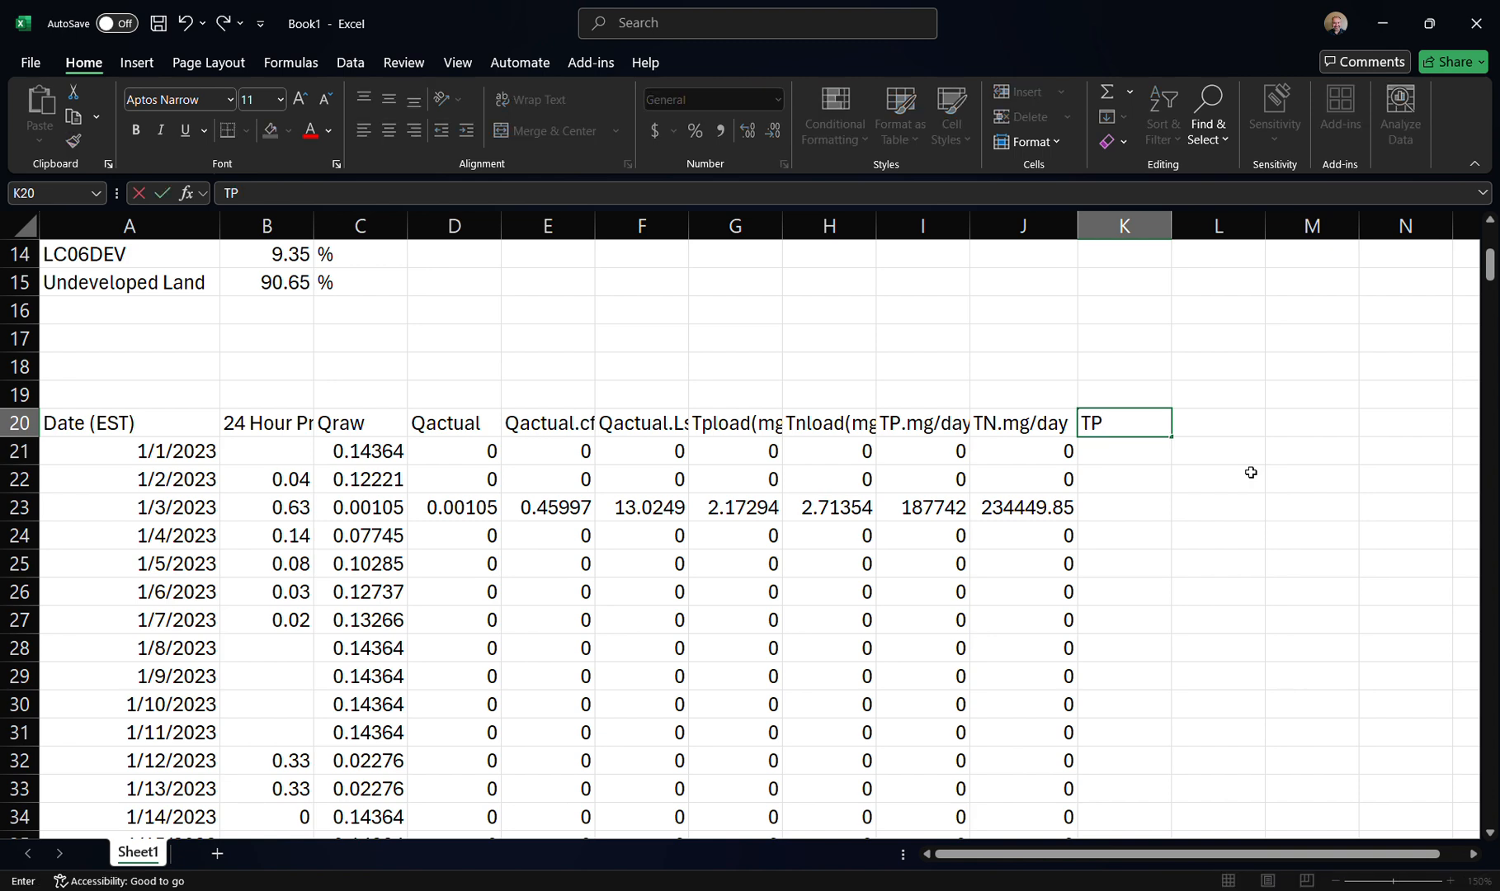
text(.g/day)
key(BackSpace)
key(BackSpace)
text(ay)
key(Return)
key(Up)
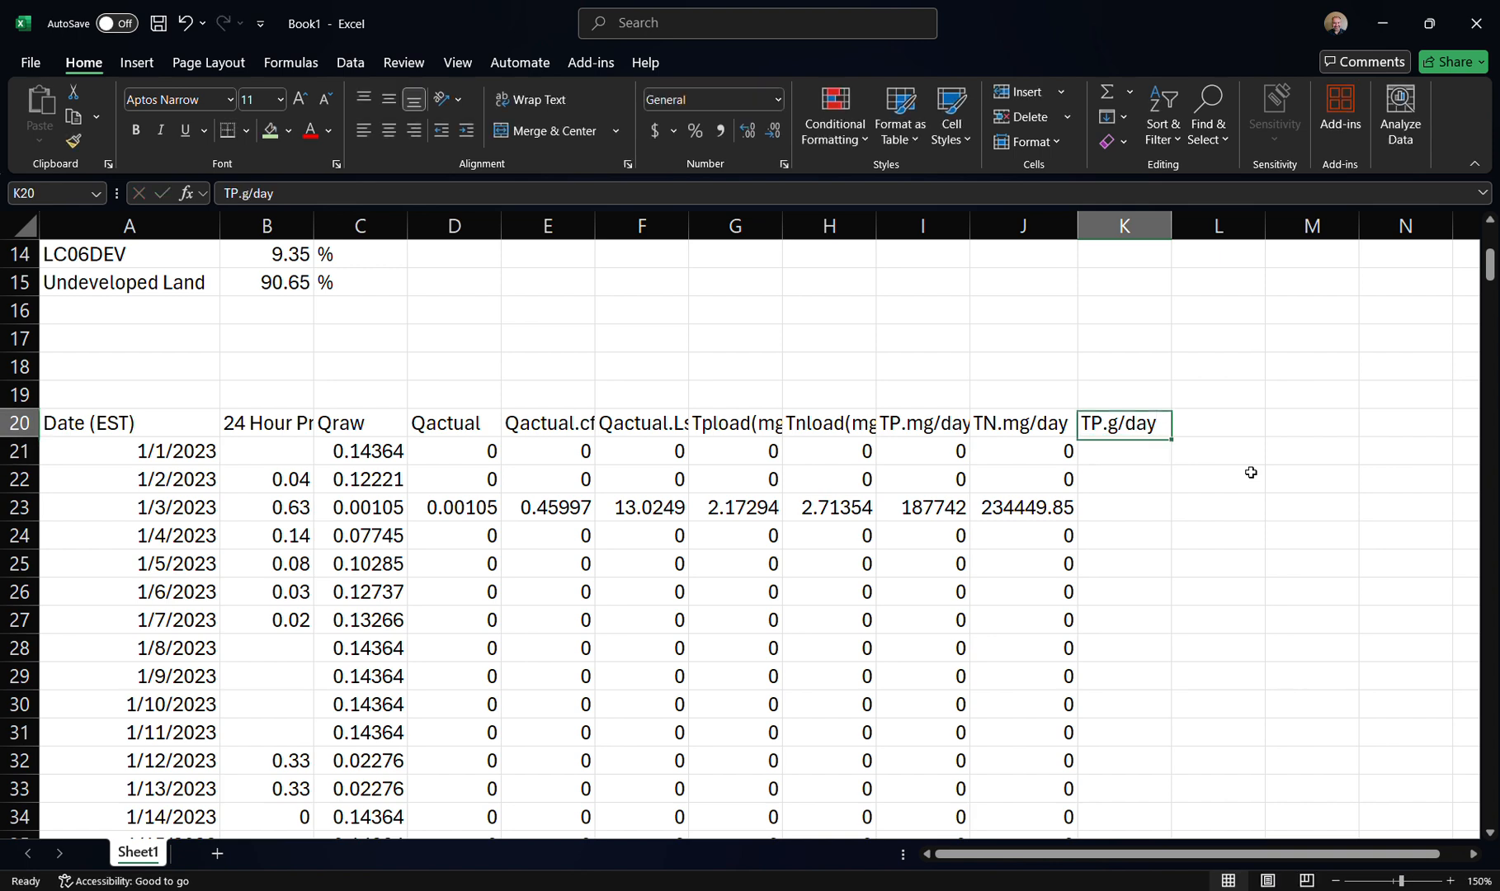
Add the column header TN.g/day in L20, beside the TP grams-per-day header
key(Right)
text(TN)
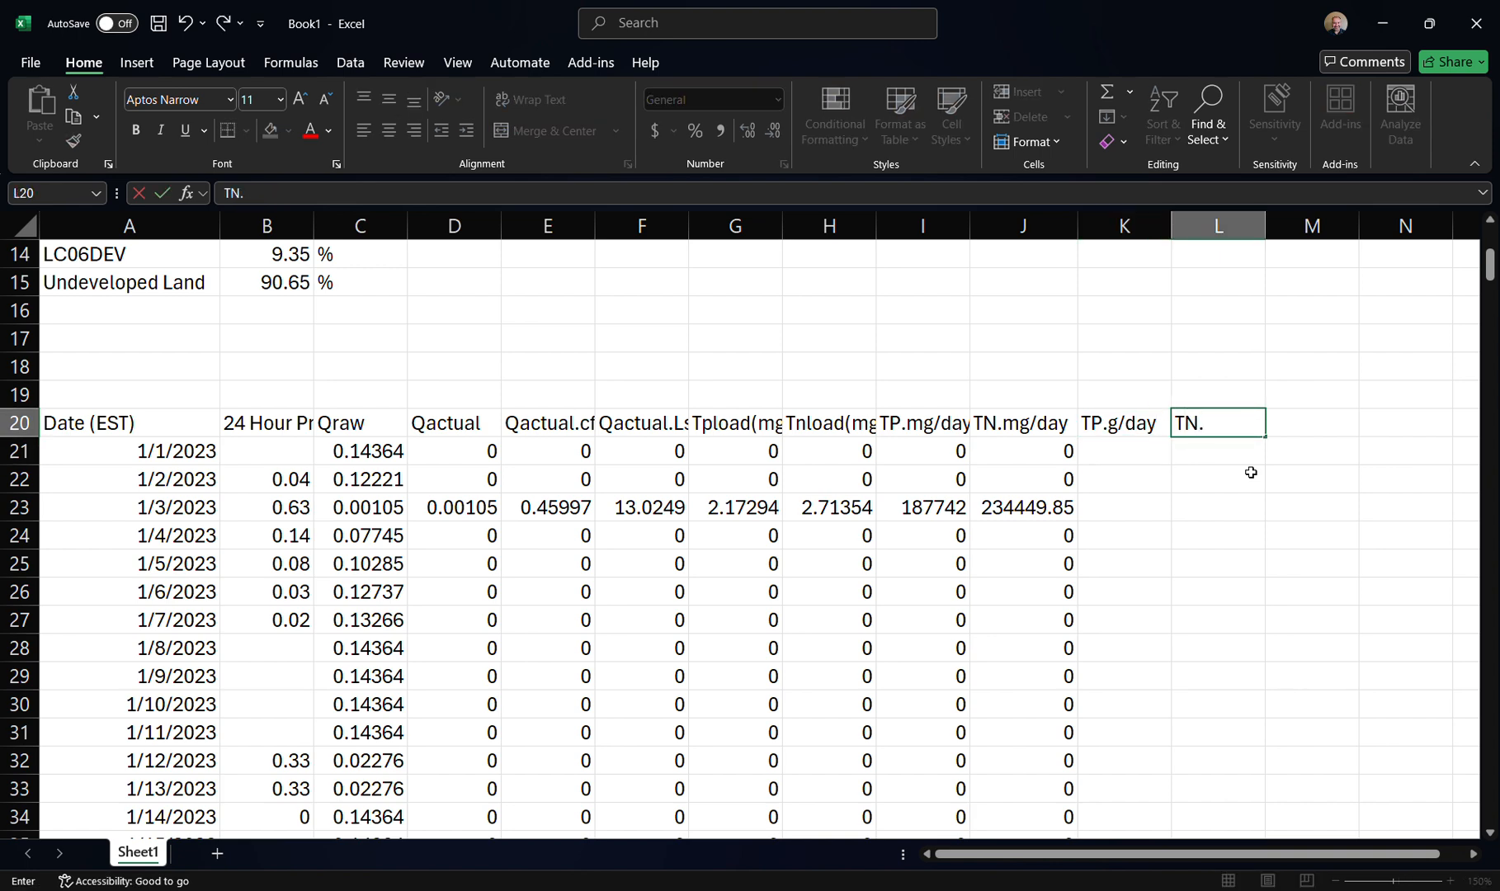
text(.g/day)
key(Return)
key(Up)
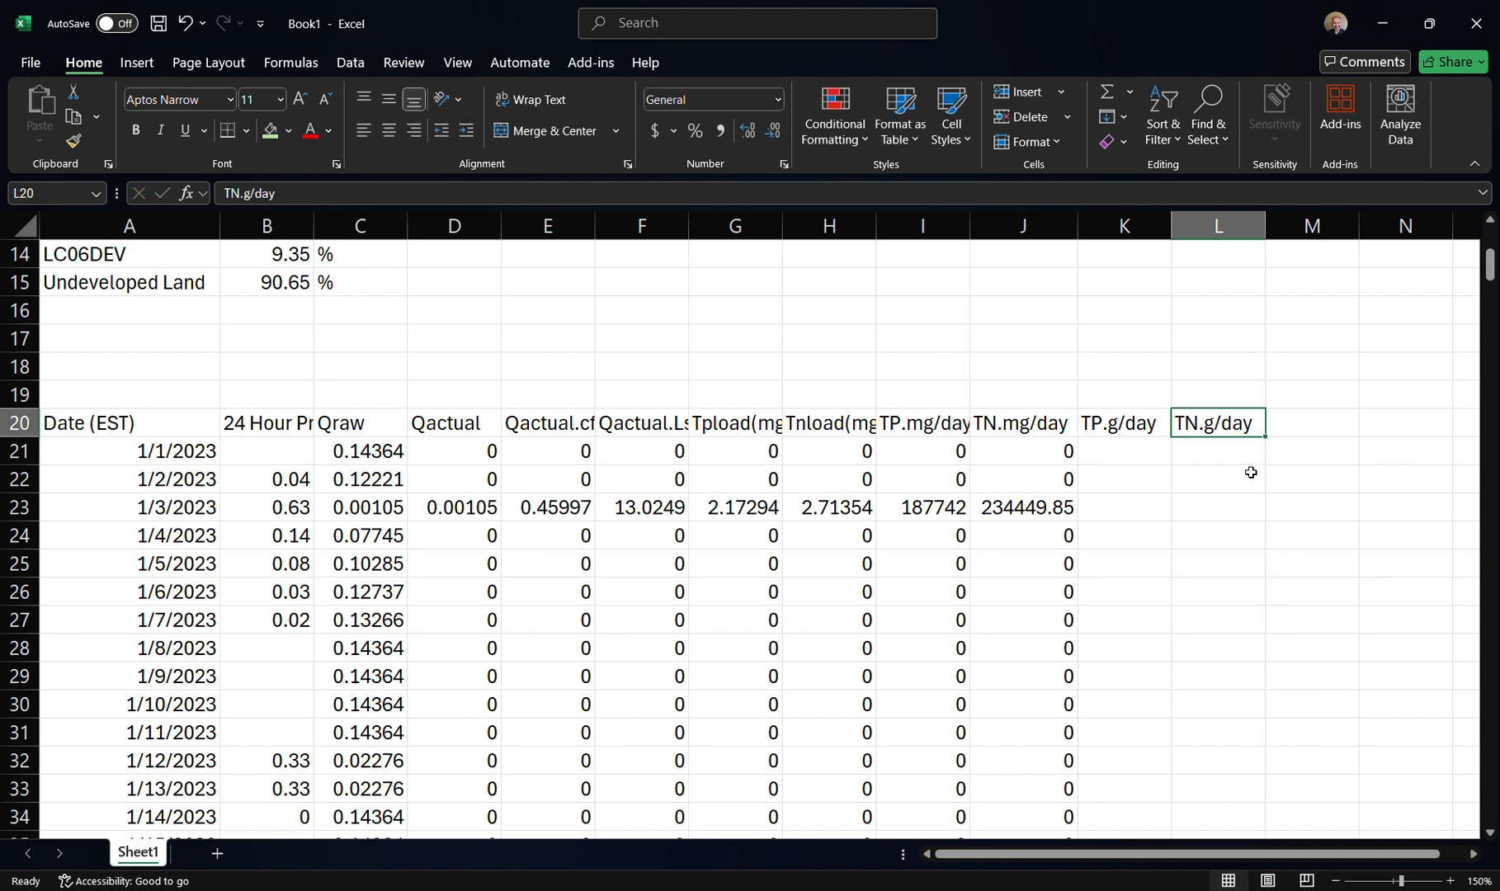
Convert the daily TP load to grams in K21 with =I21/1000 and fill it down for all dates
key(Down)
key(Left)
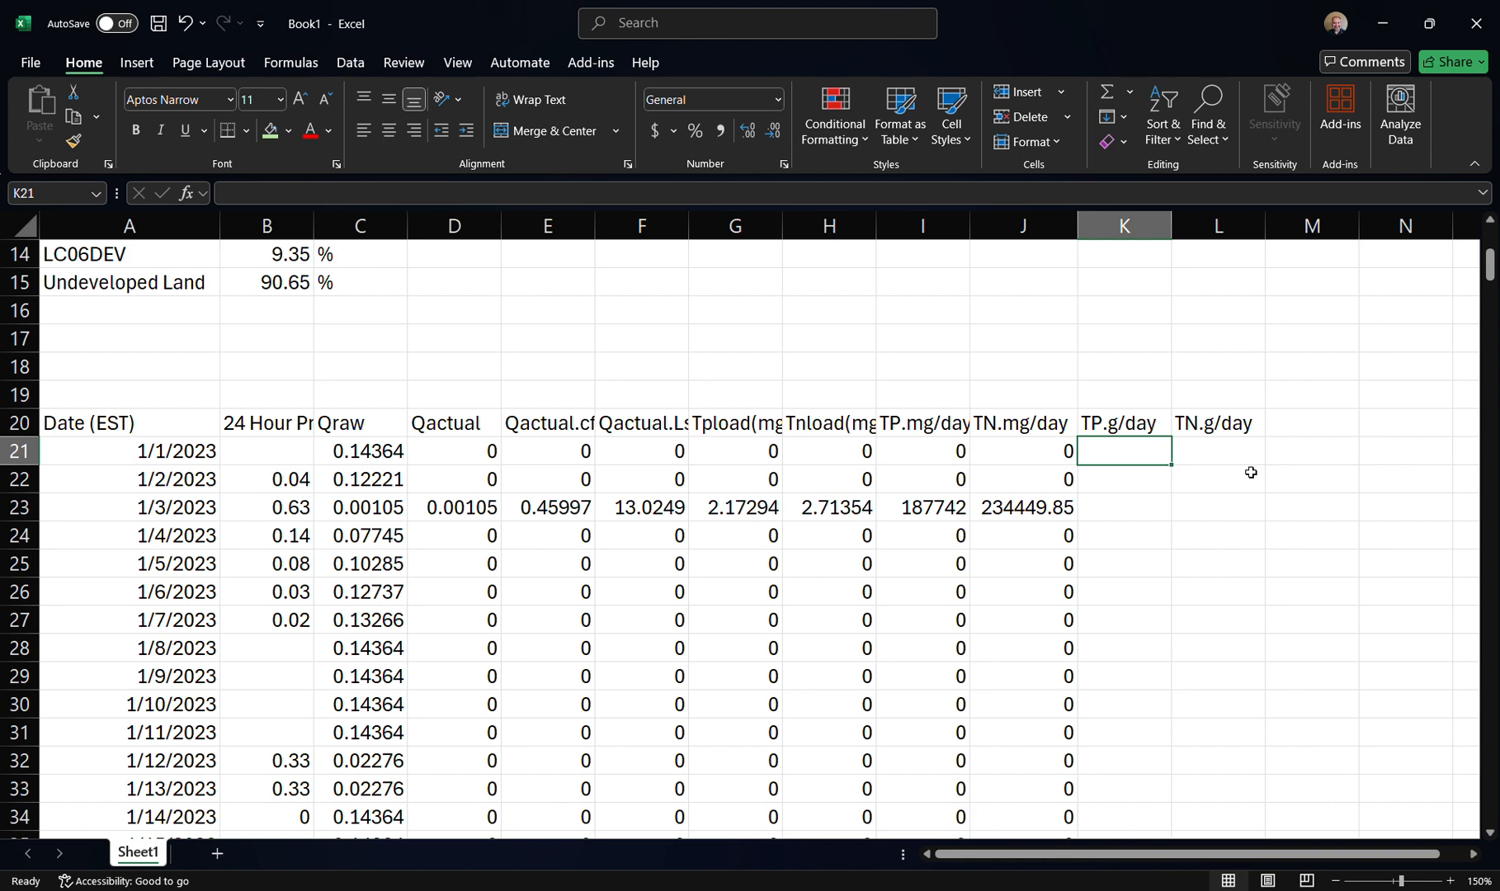
text(=)
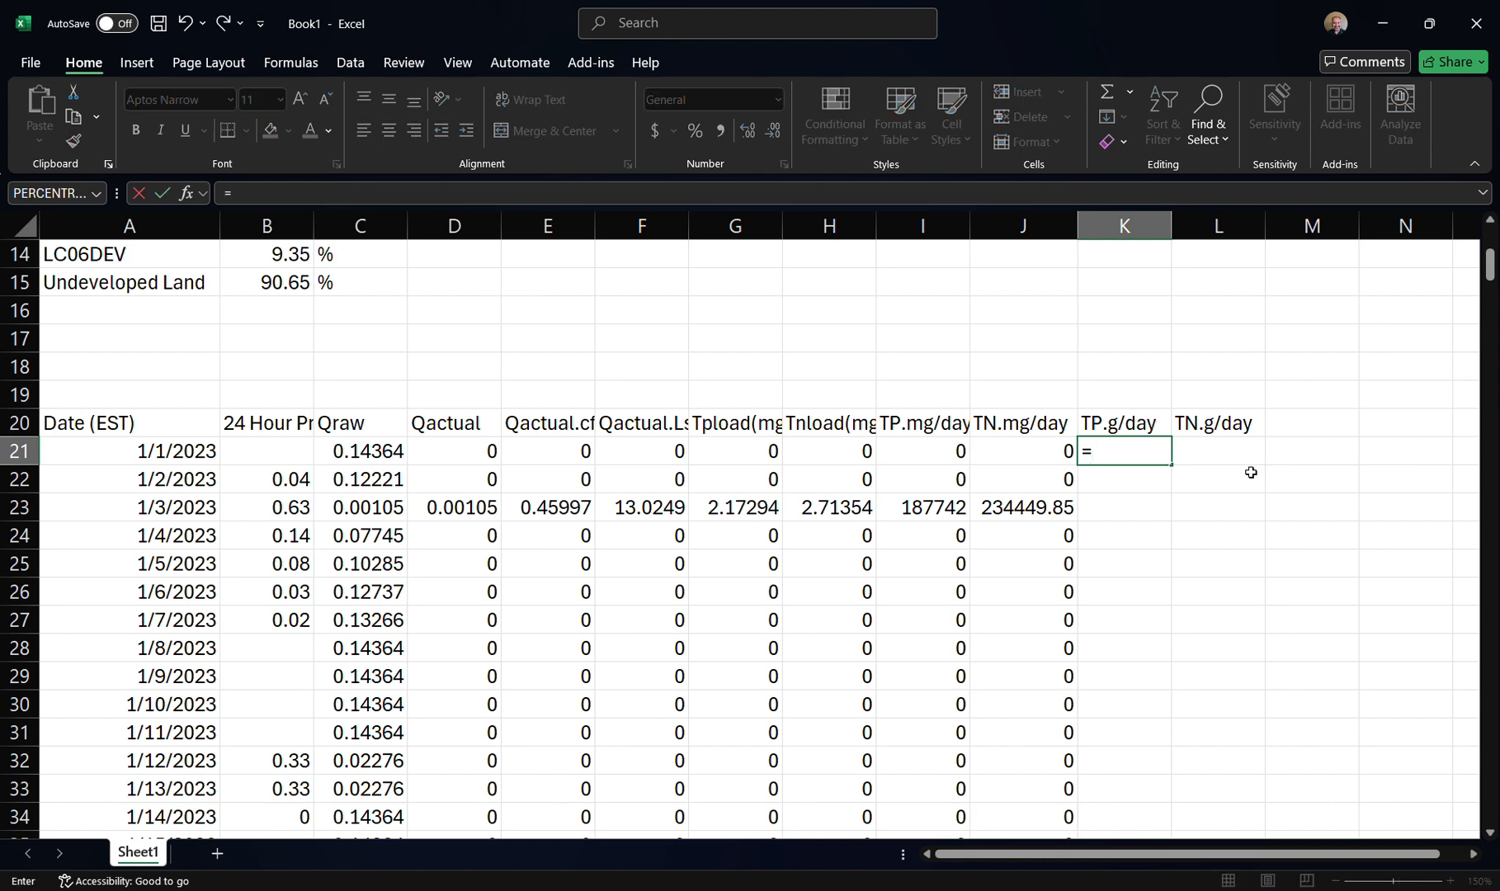
key(Left)
key(Left)
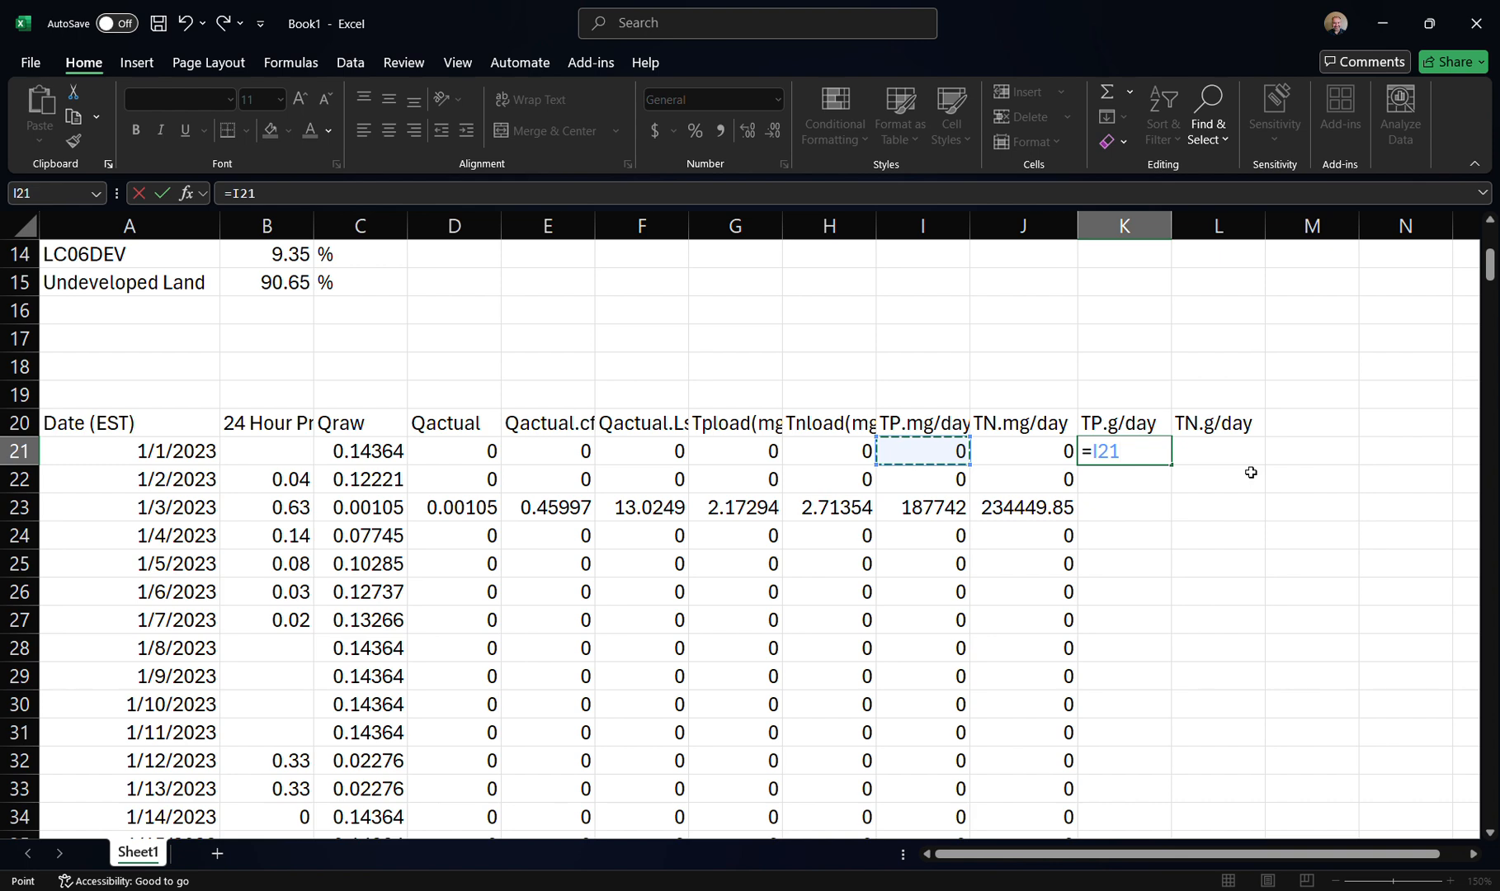
text(/1000)
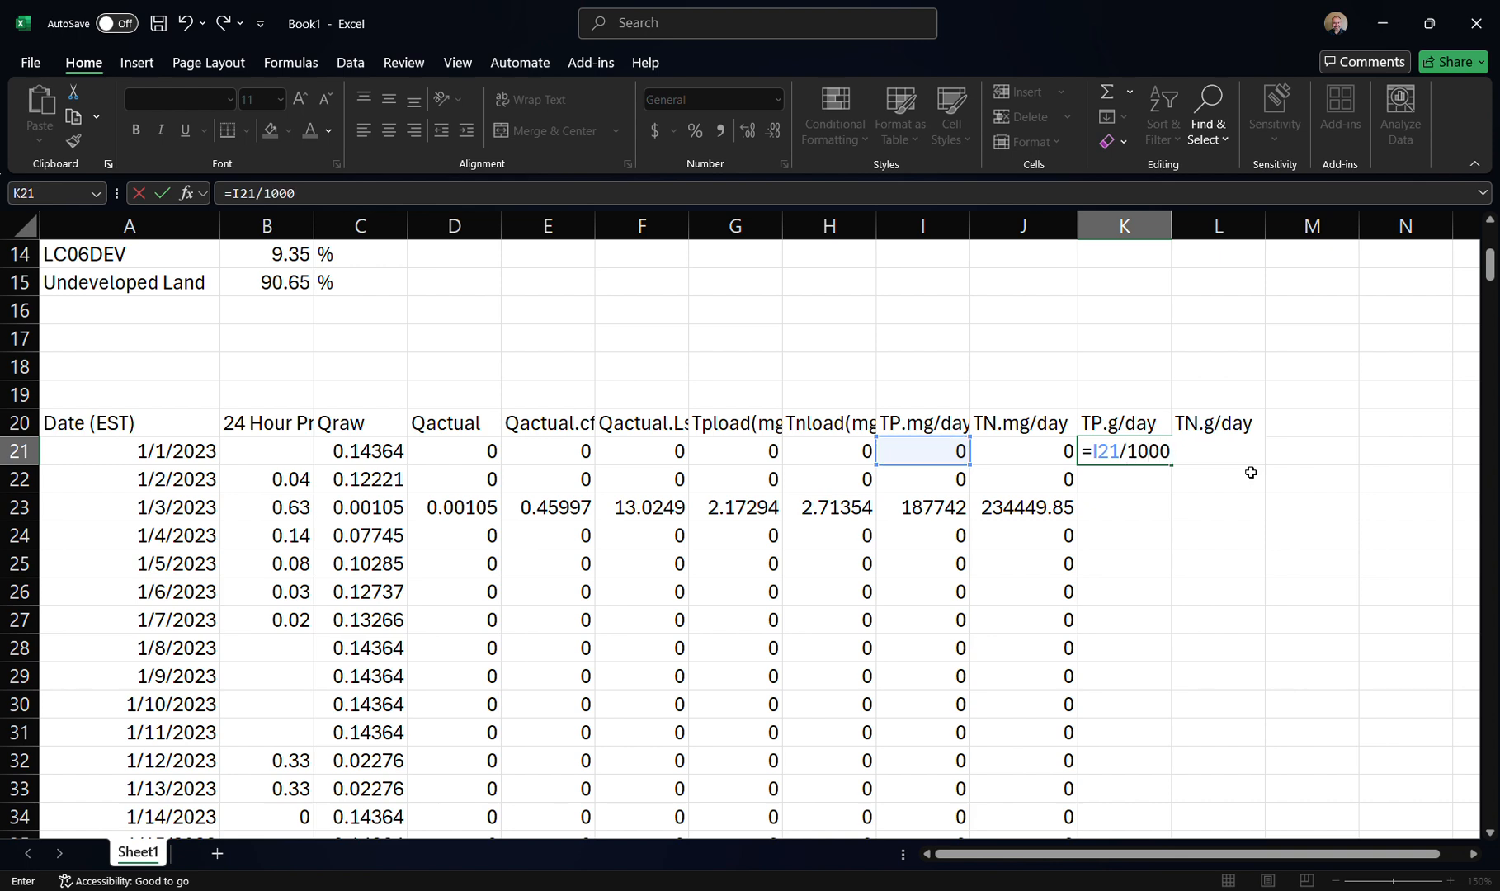
key(Return)
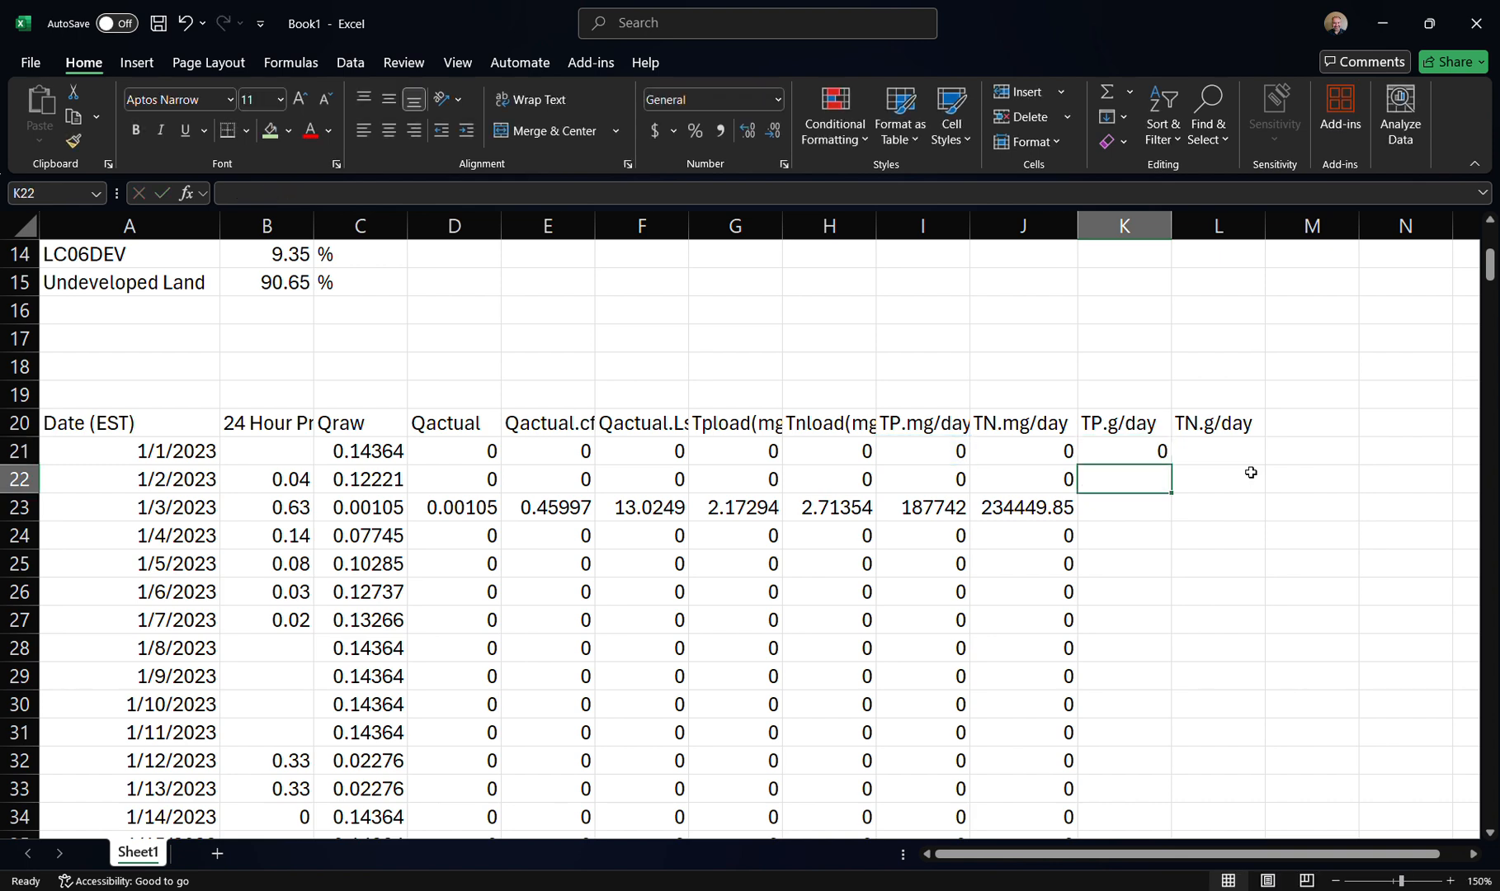
click(1151, 450)
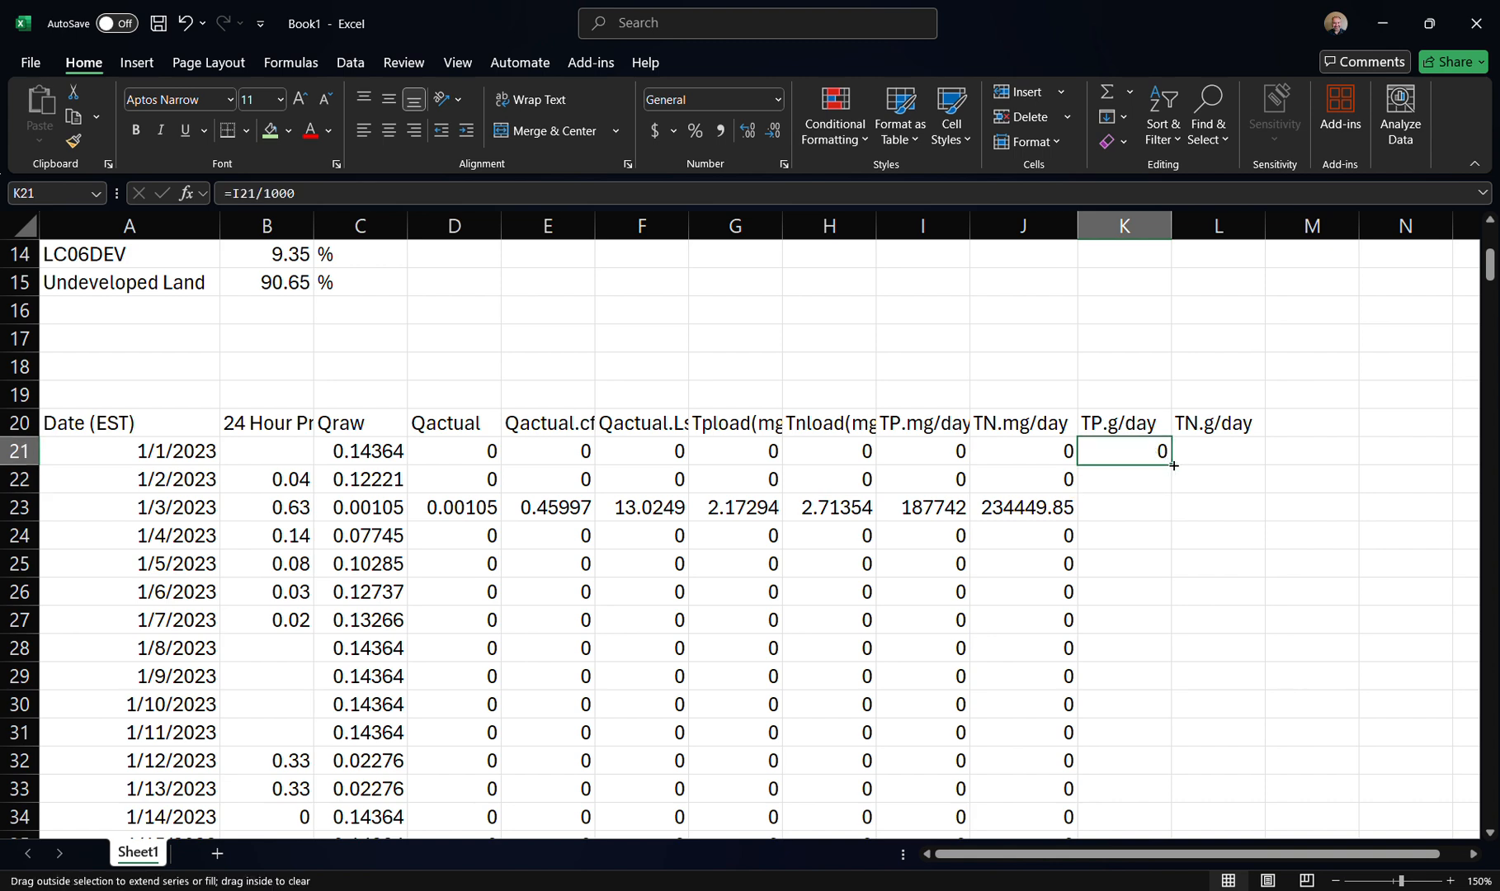
double_click(1172, 466)
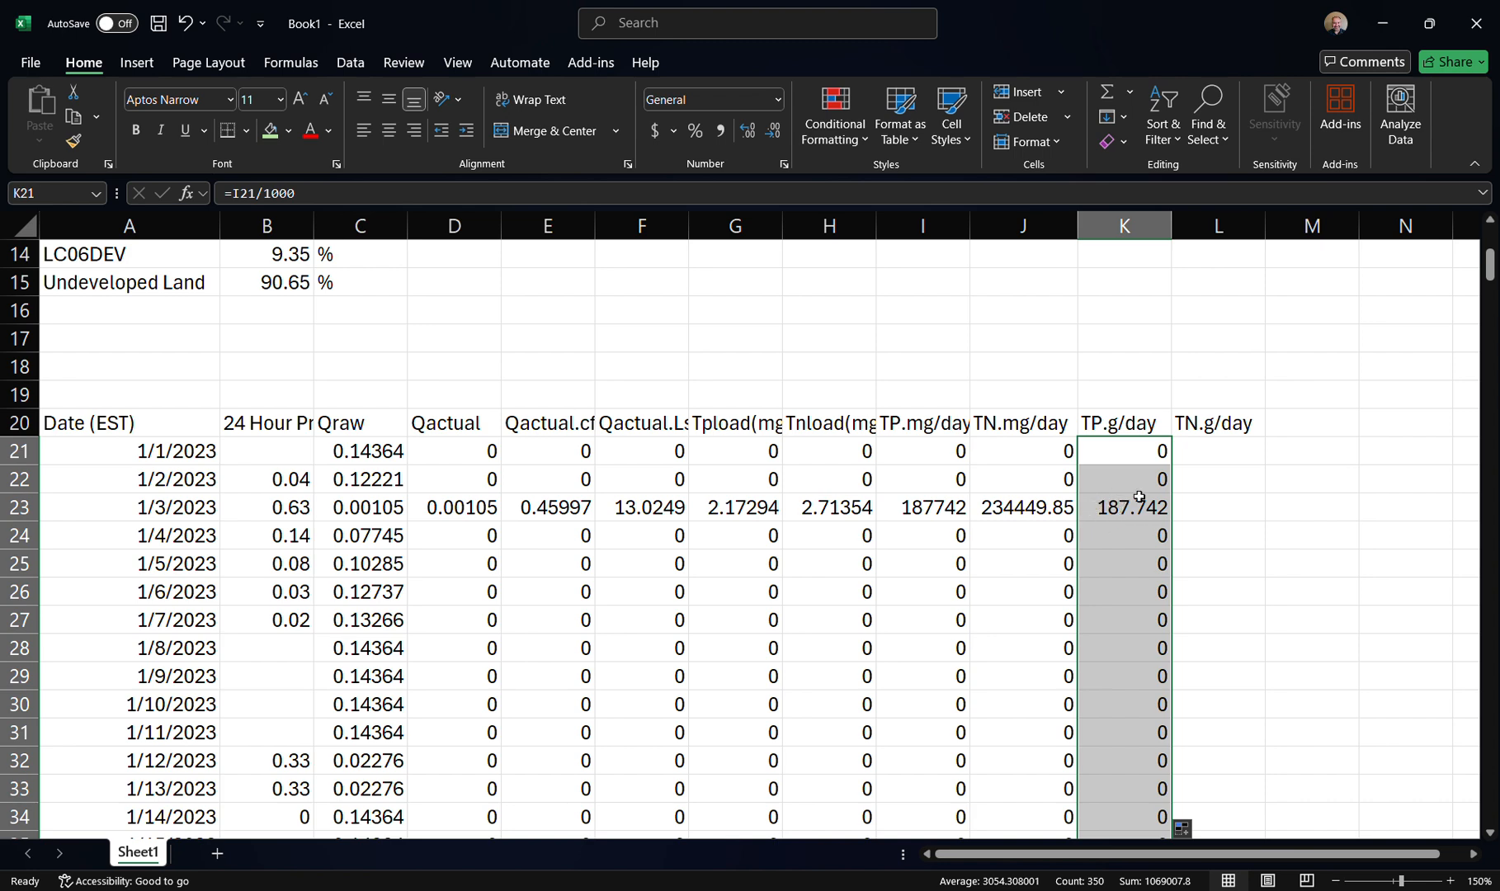
Convert the daily TN load to grams in L21 with =J21/1000 and fill it down for all dates
click(1220, 450)
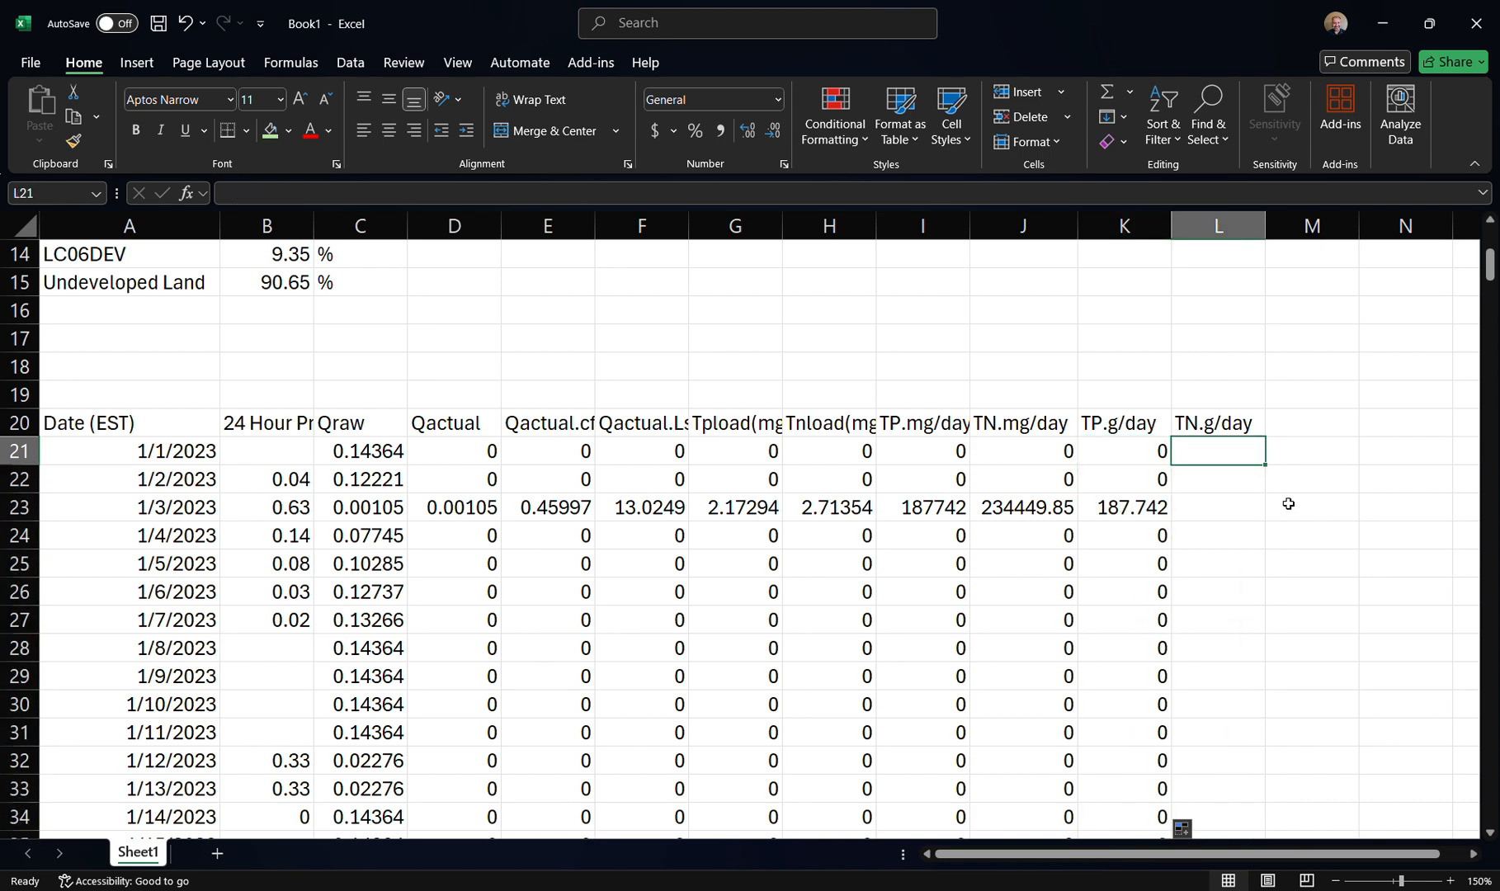
text(=)
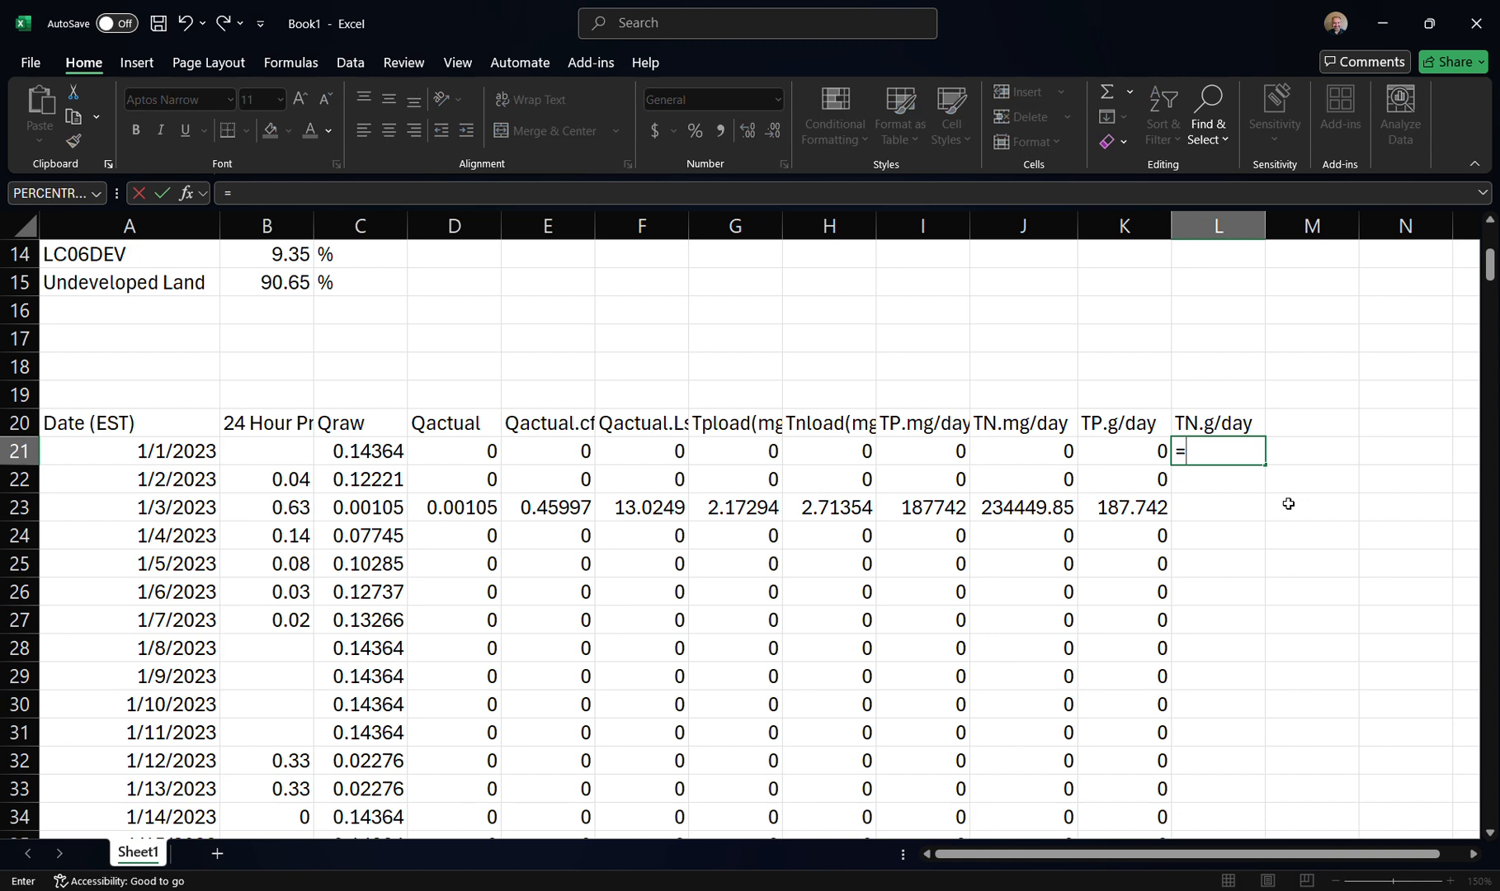
key(Left)
key(Left)
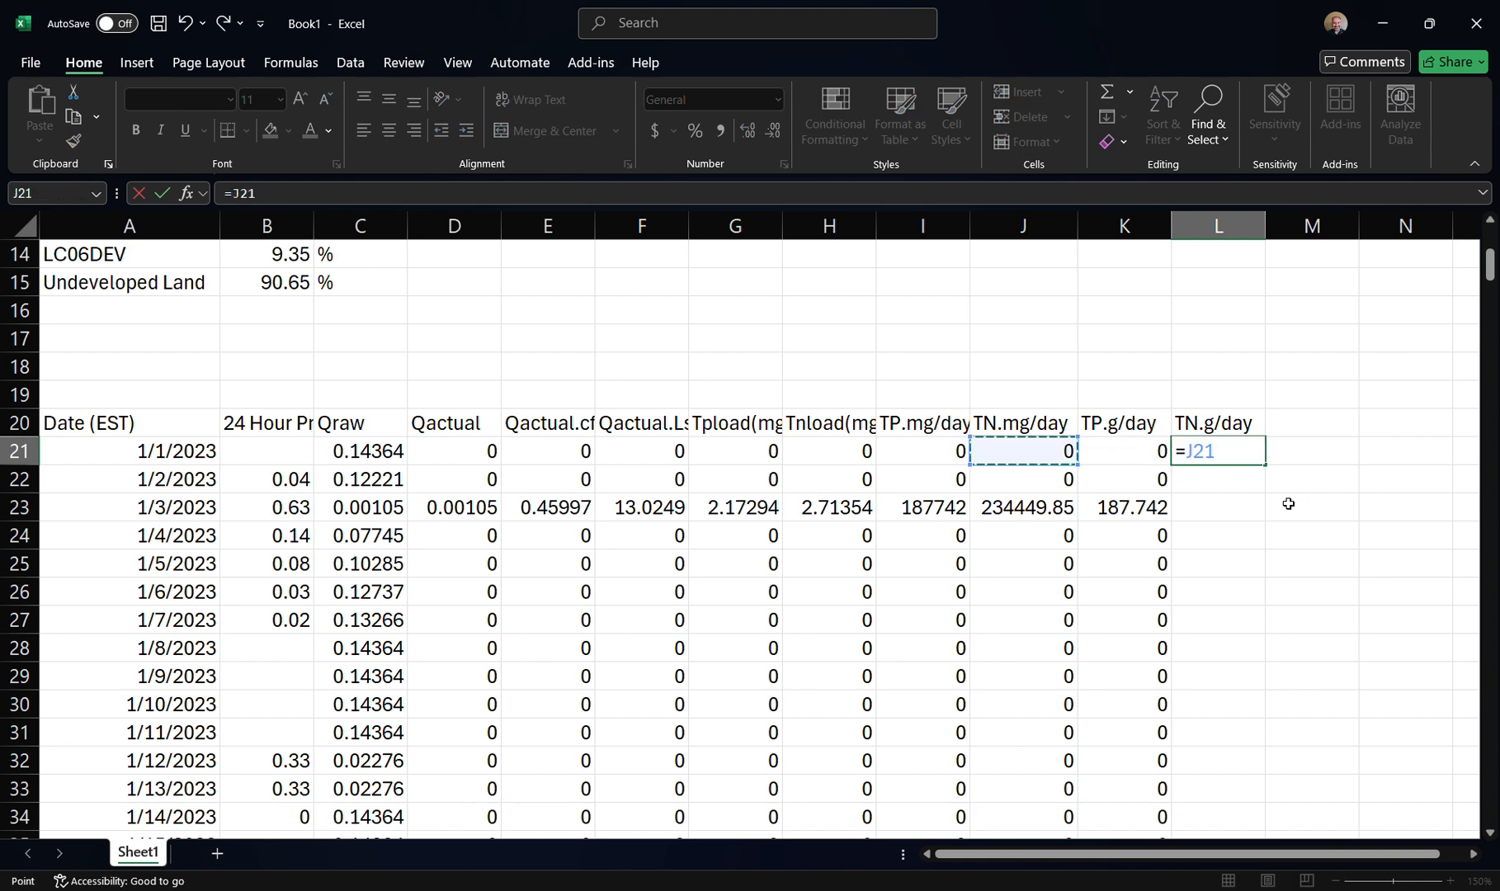
text(/1000)
key(Return)
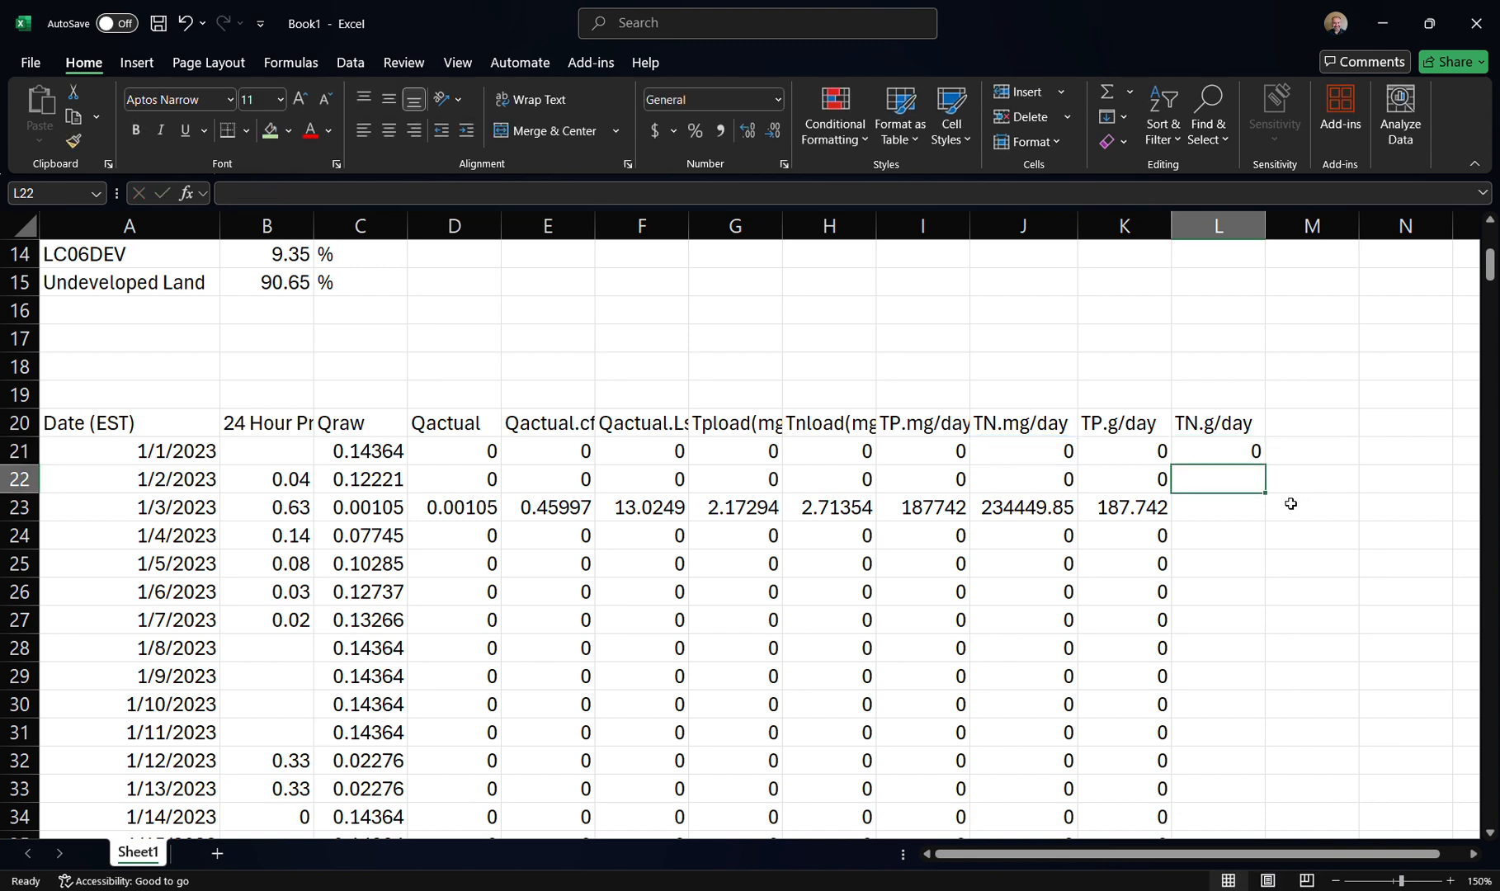
click(1237, 444)
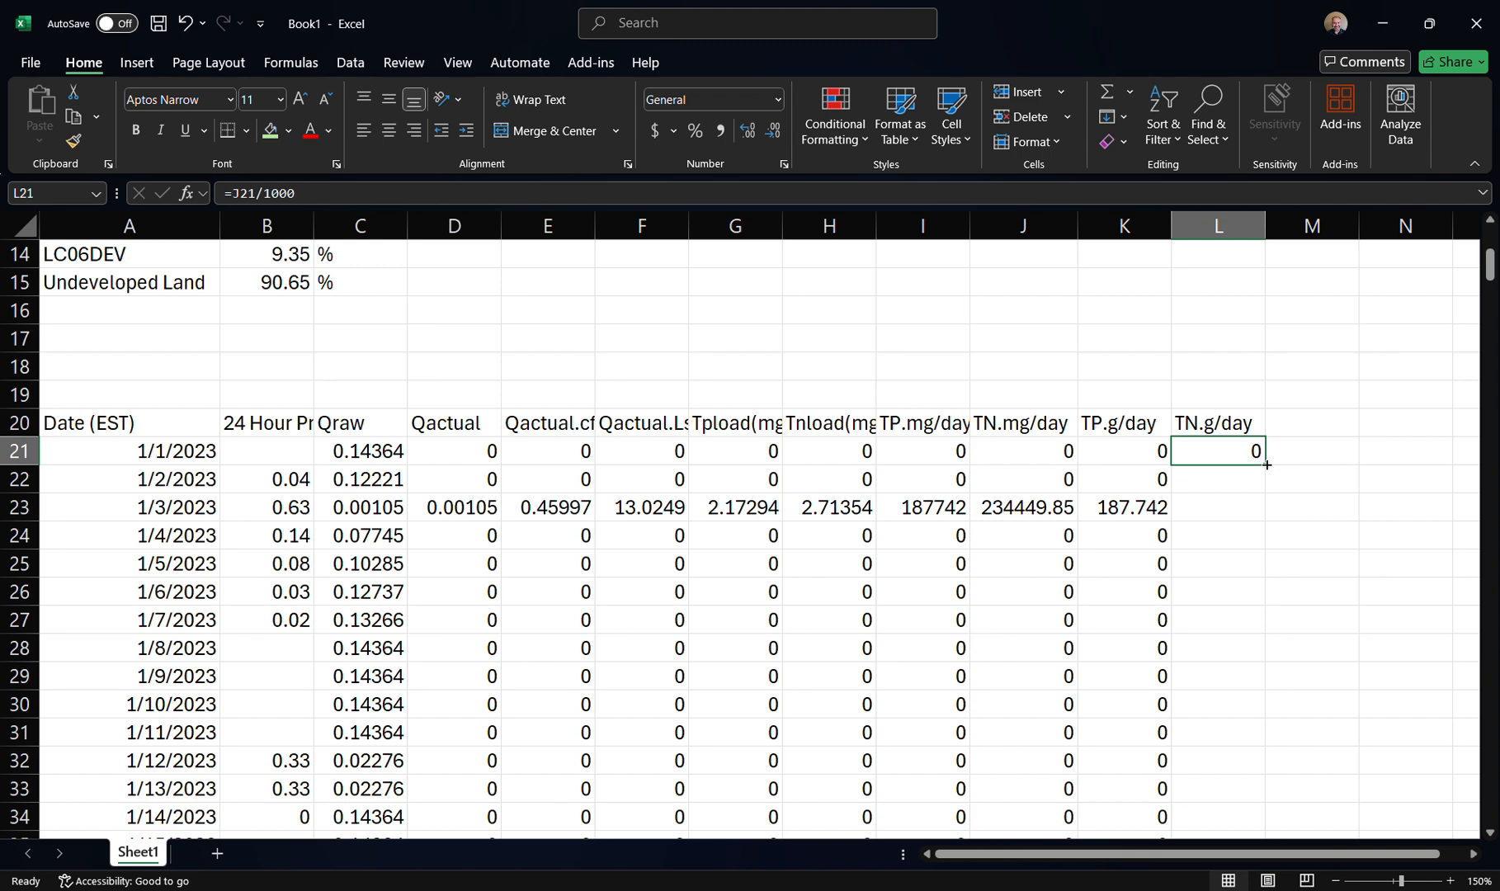
double_click(1267, 465)
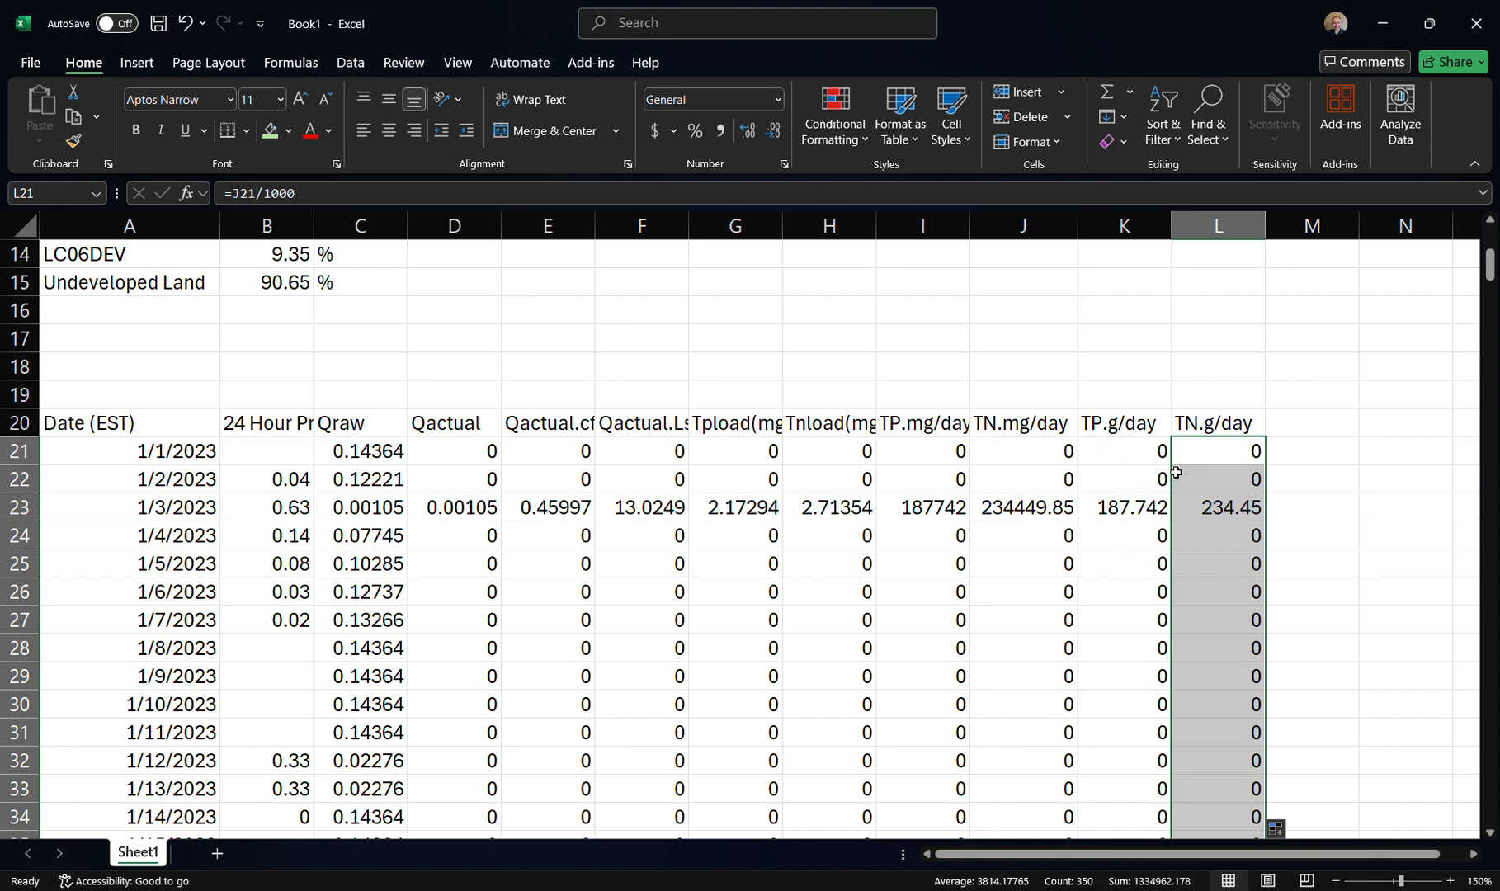
Add the label "Total Load (g/year)" in J372, below the last date of the daily loads
click(1110, 497)
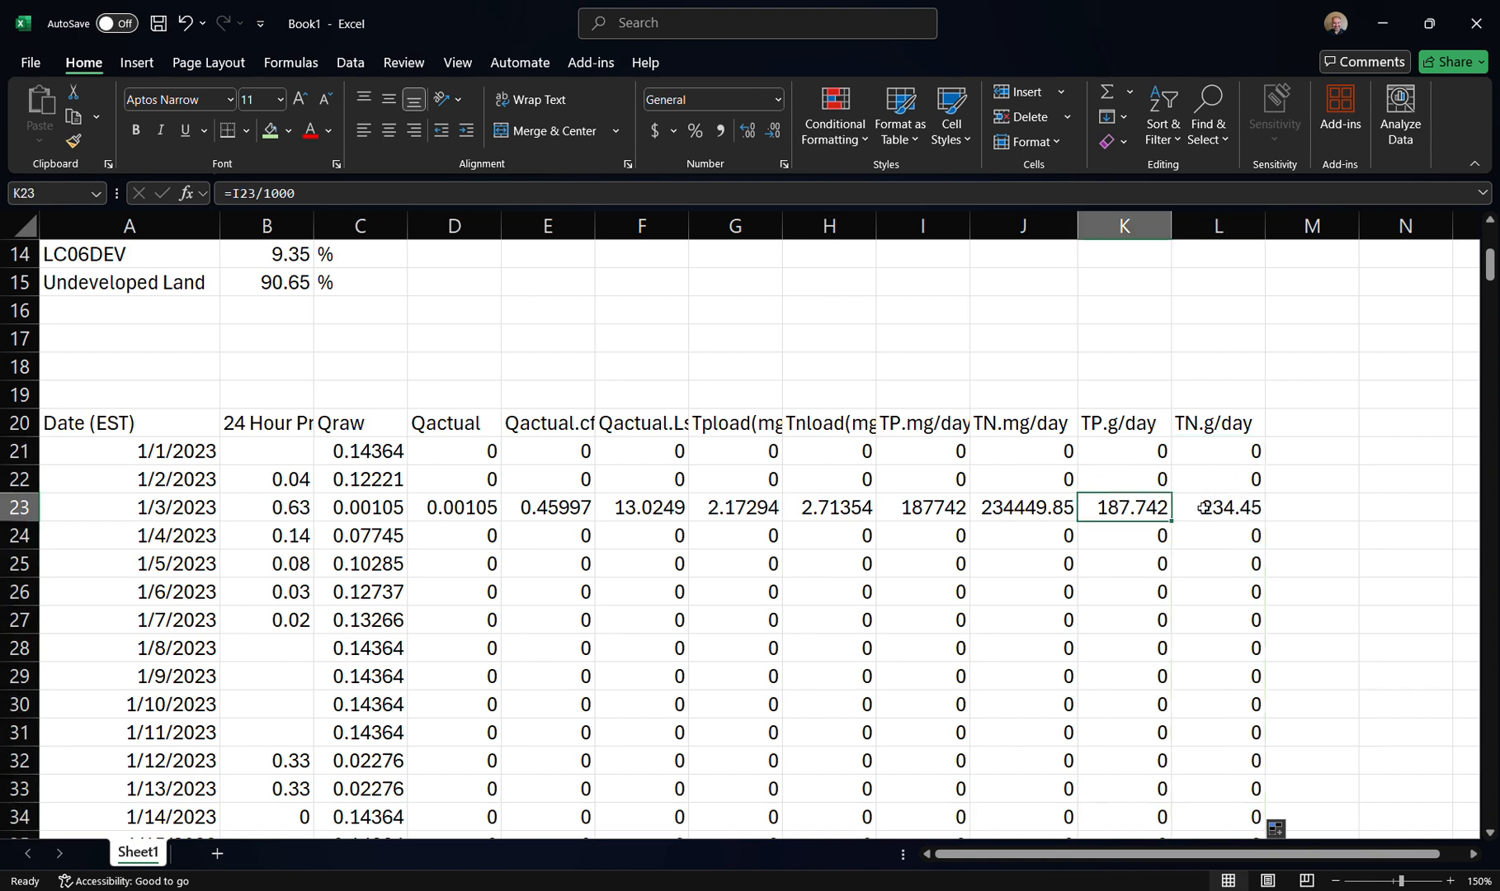
key(ctrl+Down)
key(Down)
key(Down)
key(Down)
key(Down)
key(Down)
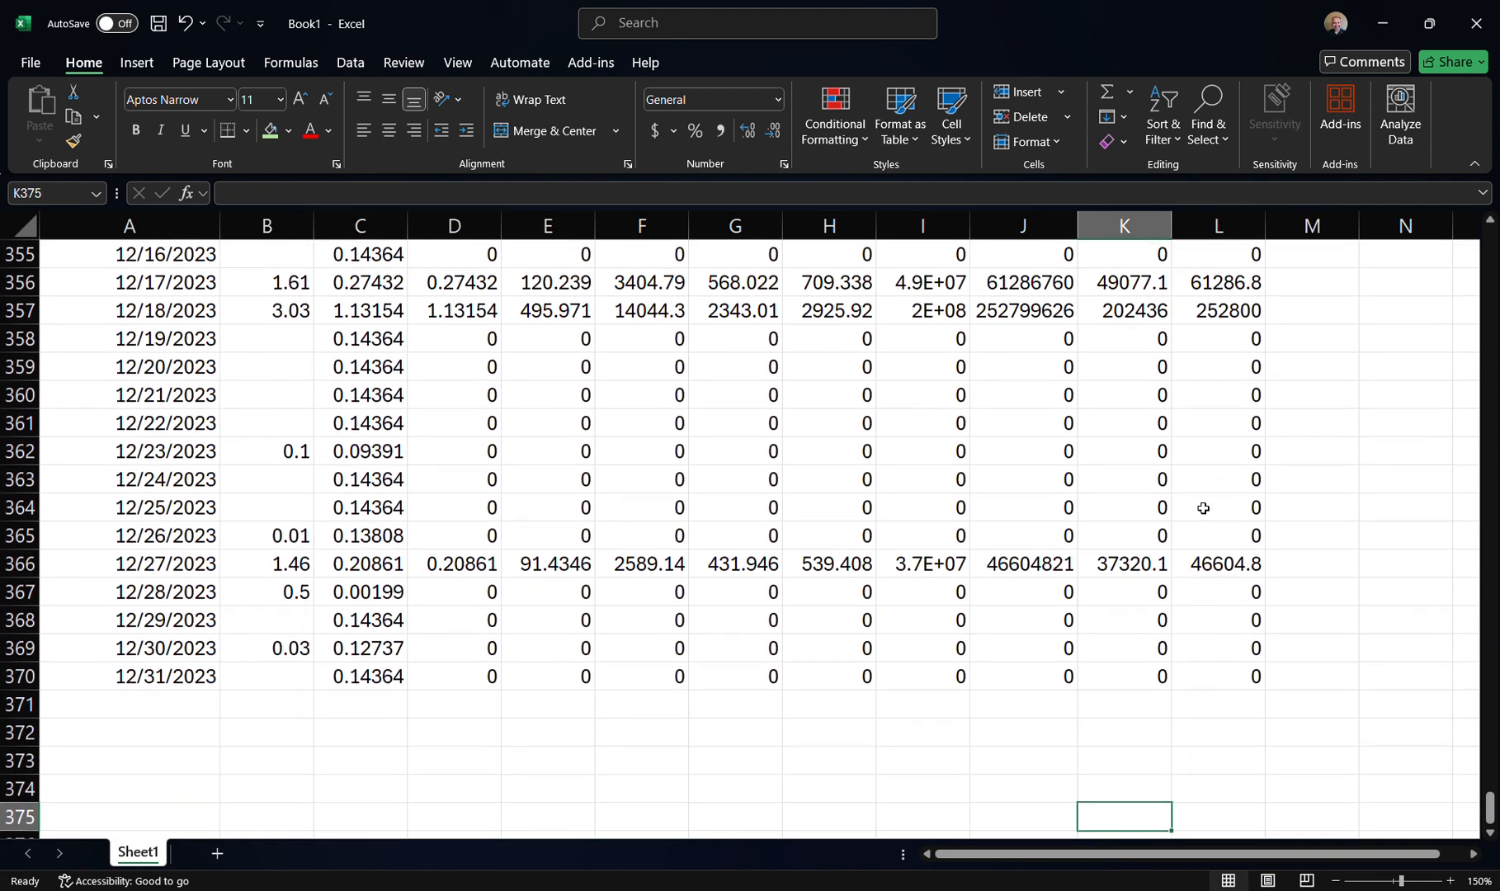
key(Up)
key(Up)
key(Up)
key(Left)
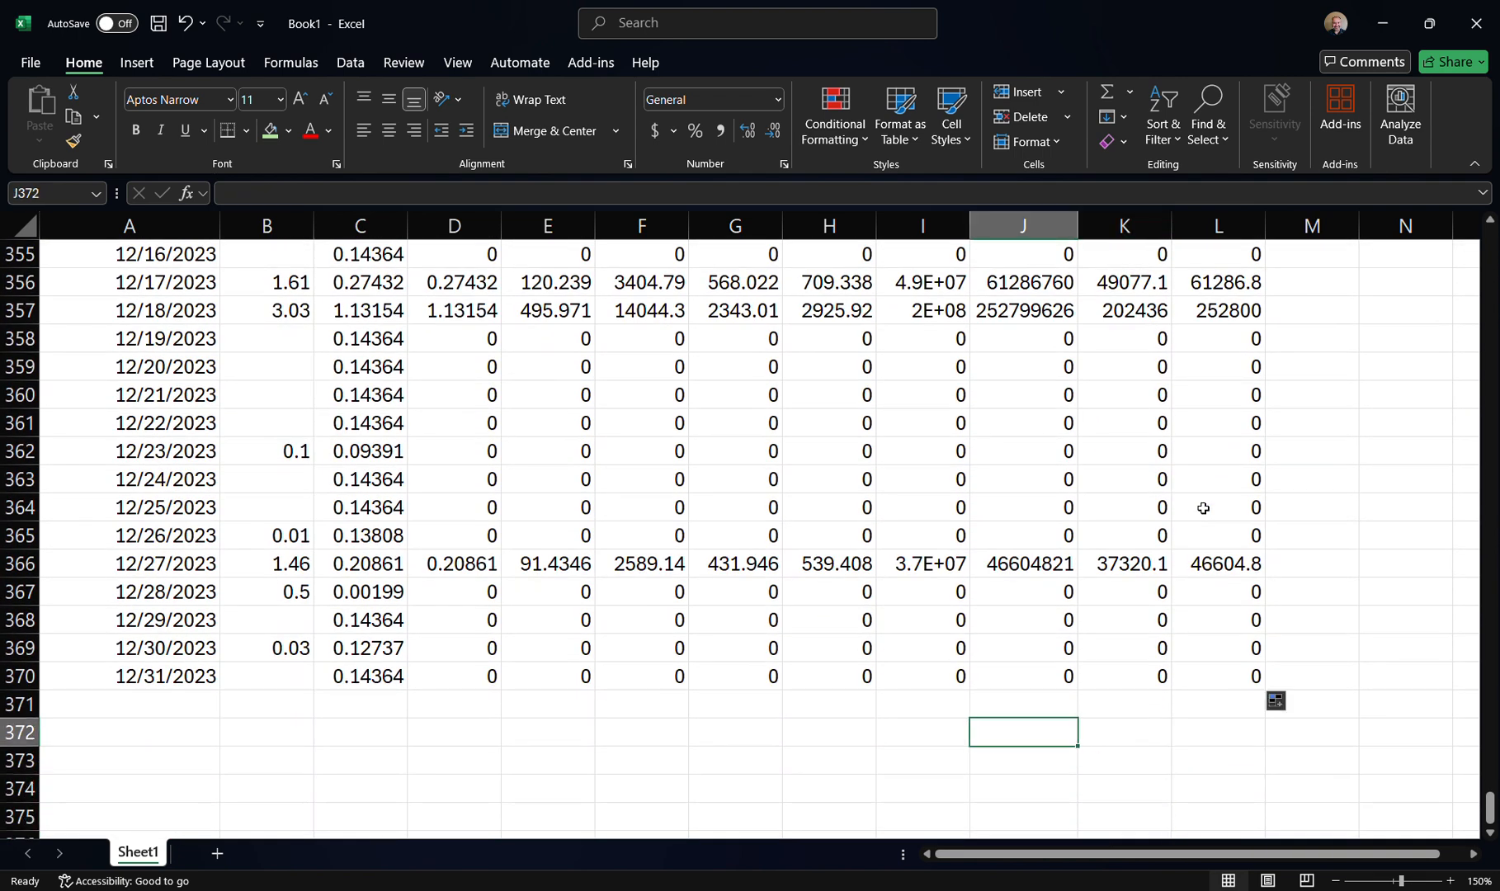
text(Tot)
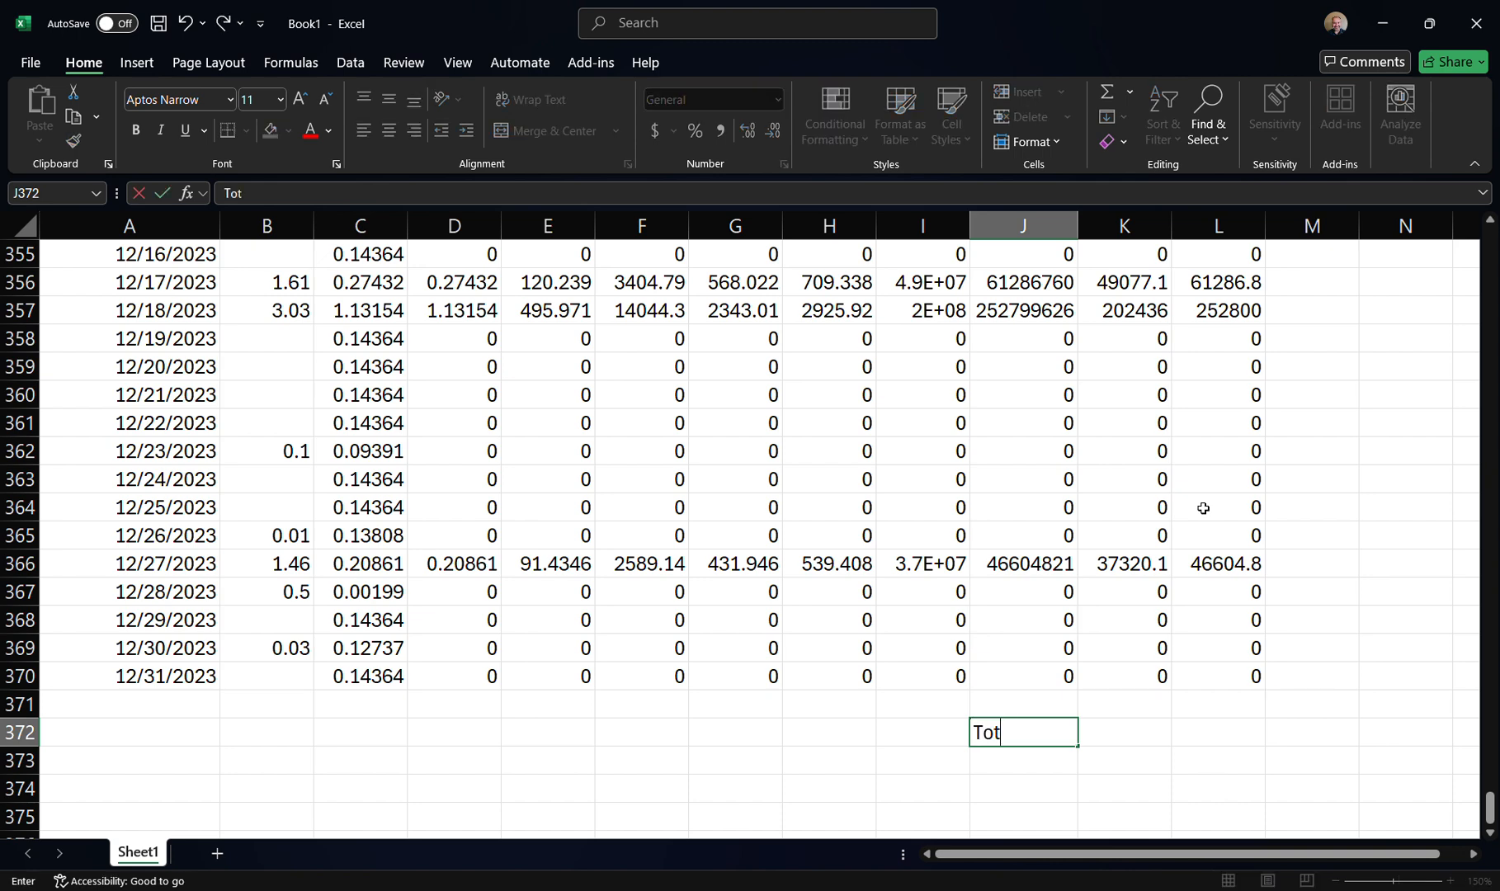
text(al Load (g/)
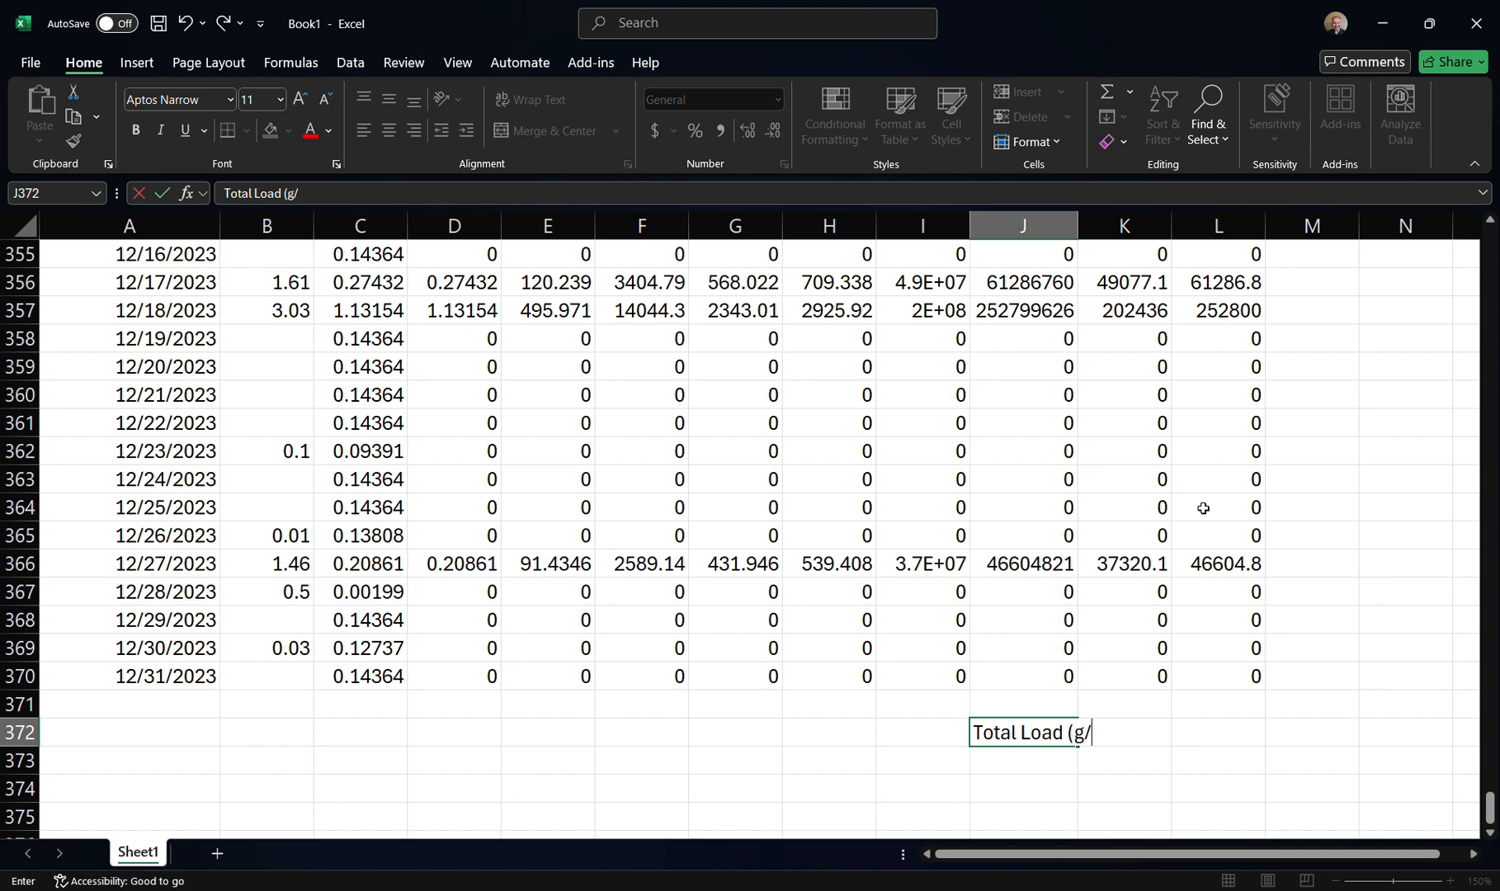
text(year))
key(Return)
key(Up)
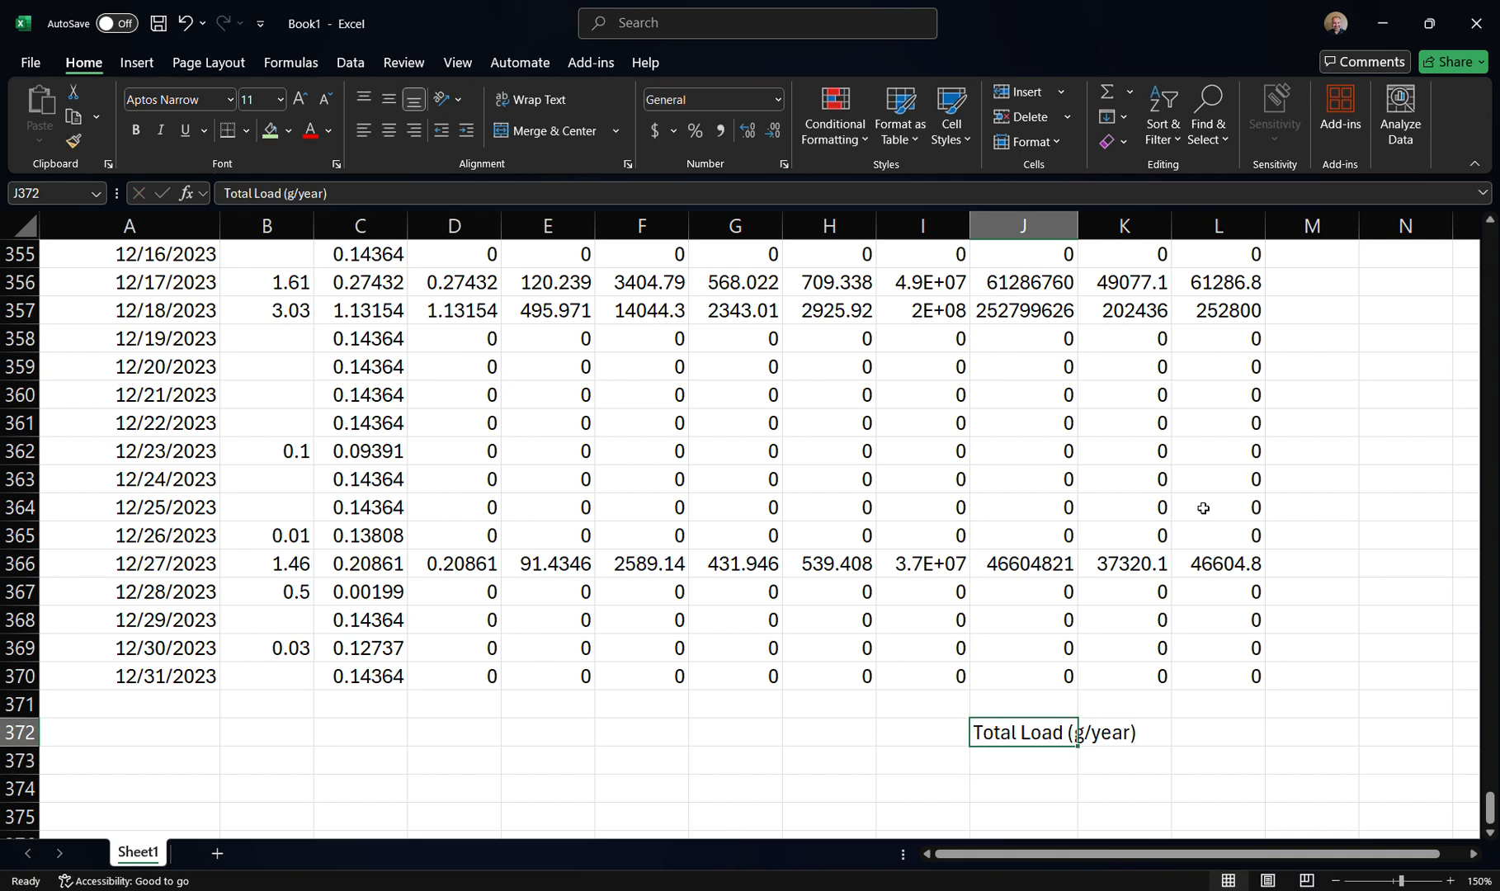
Sum the TP.g/day column in K372 with =SUM(K21:K371) and total the TN.g/day column in L372 the same way
key(Right)
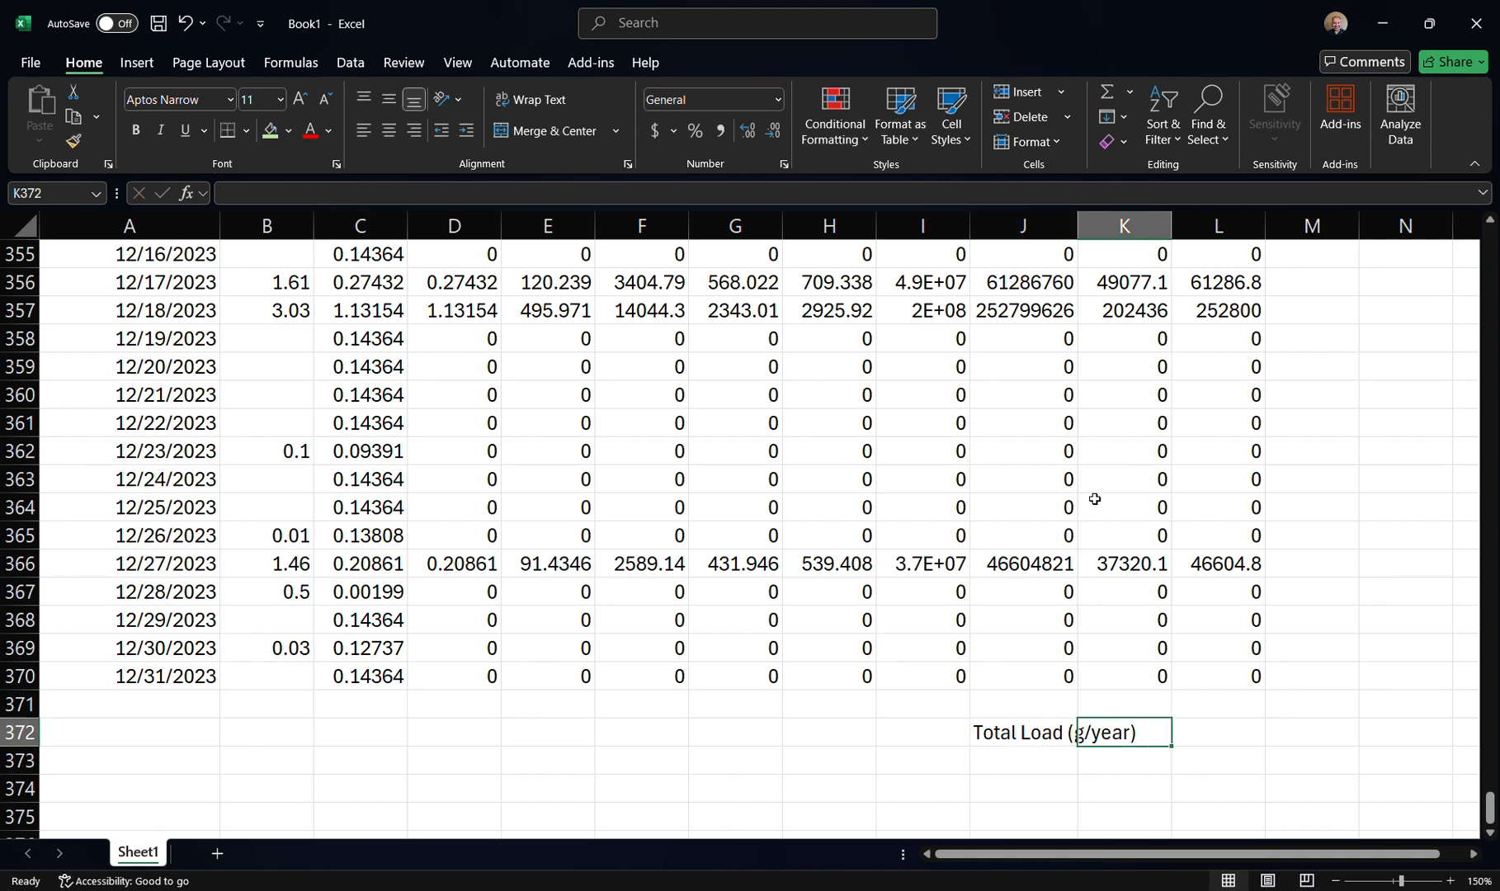
click(1113, 96)
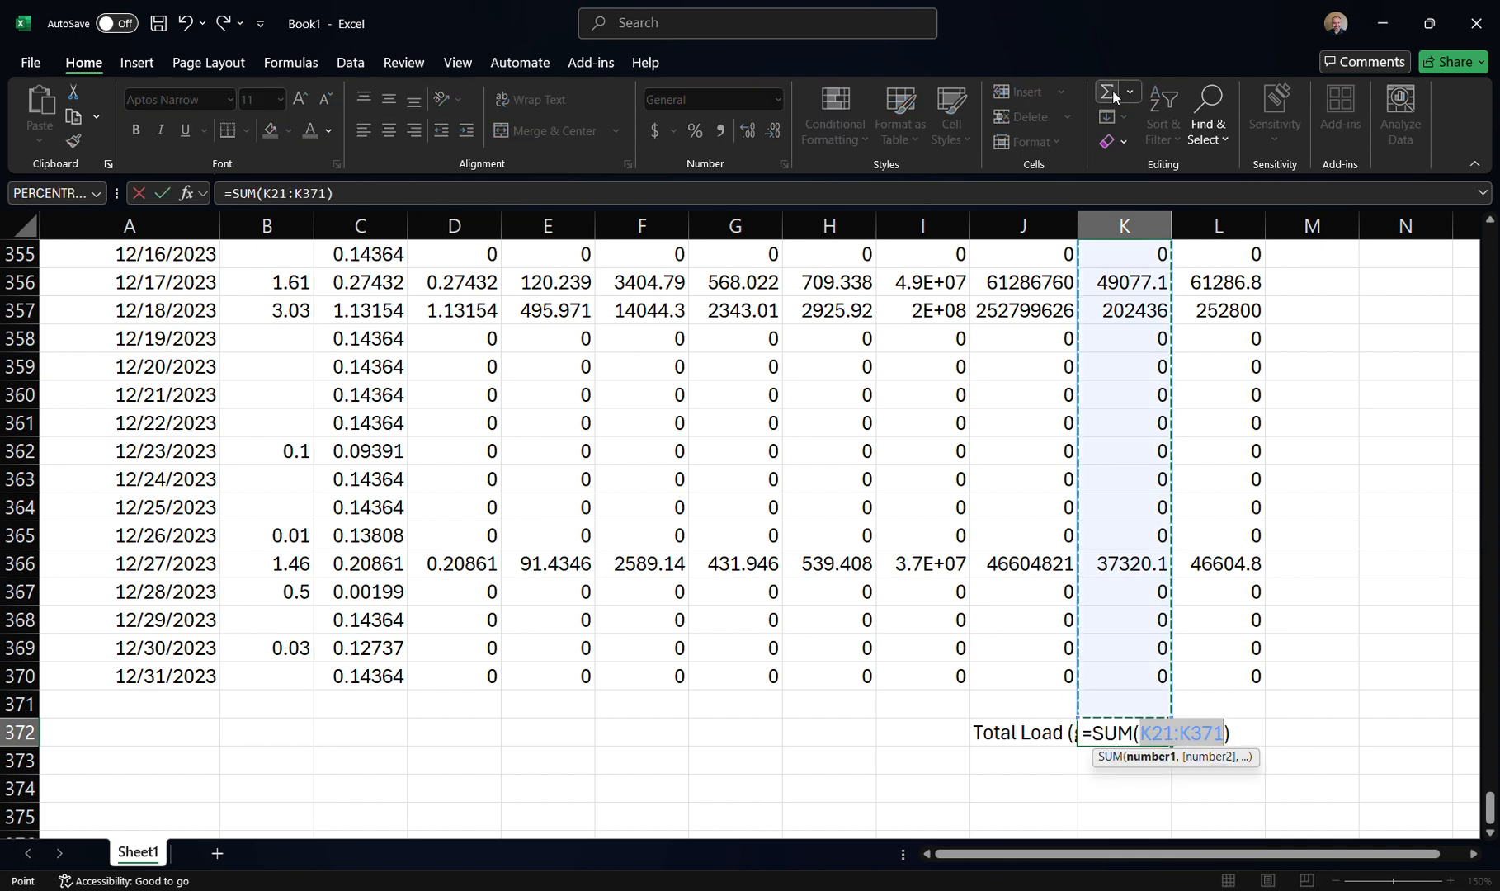
key(Return)
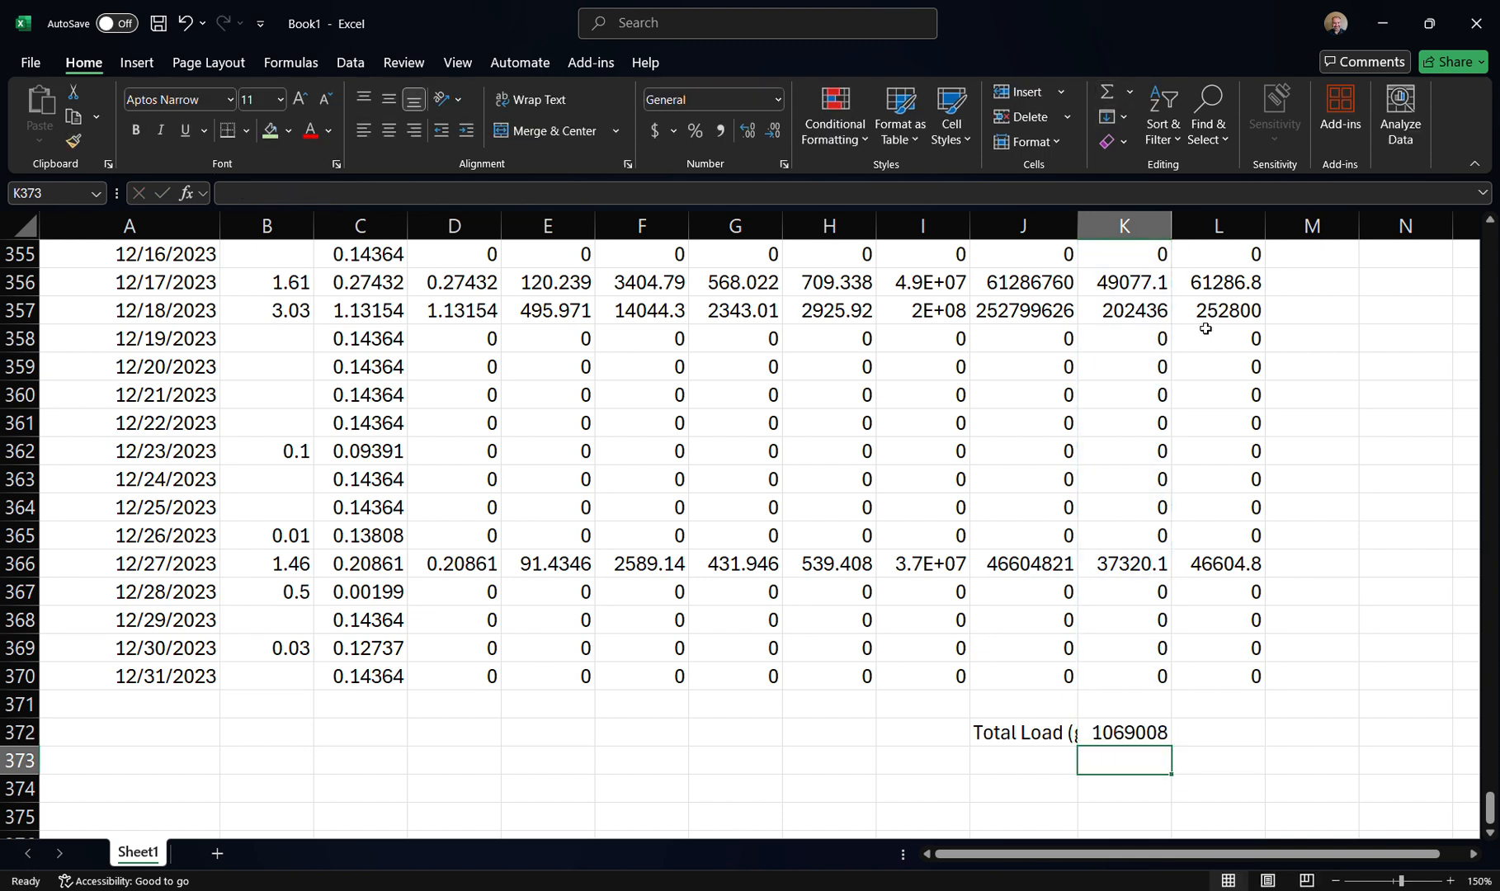
click(1229, 742)
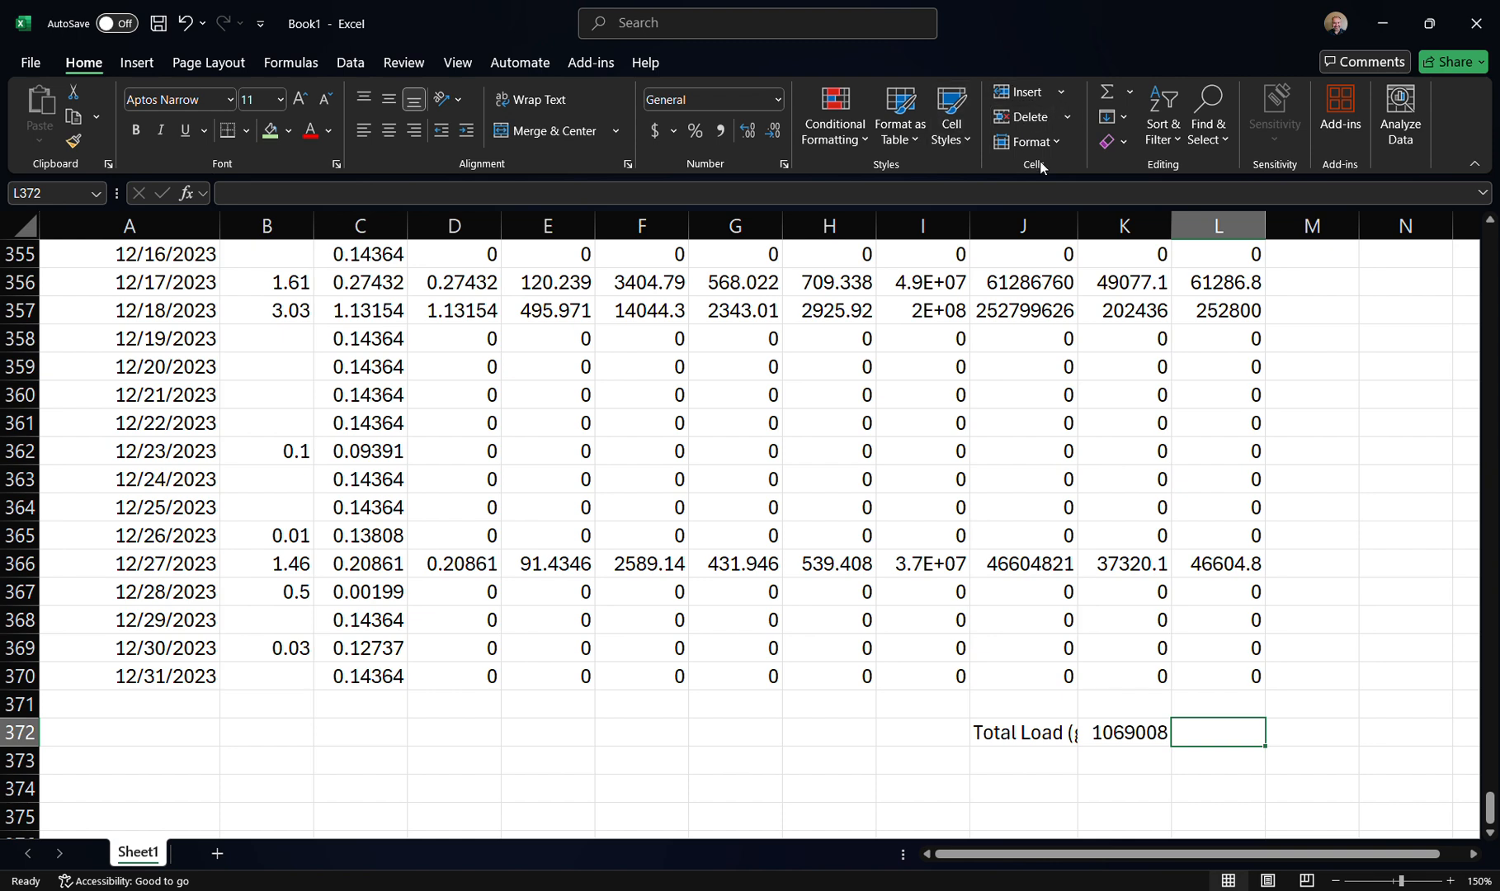
click(1113, 96)
key(Return)
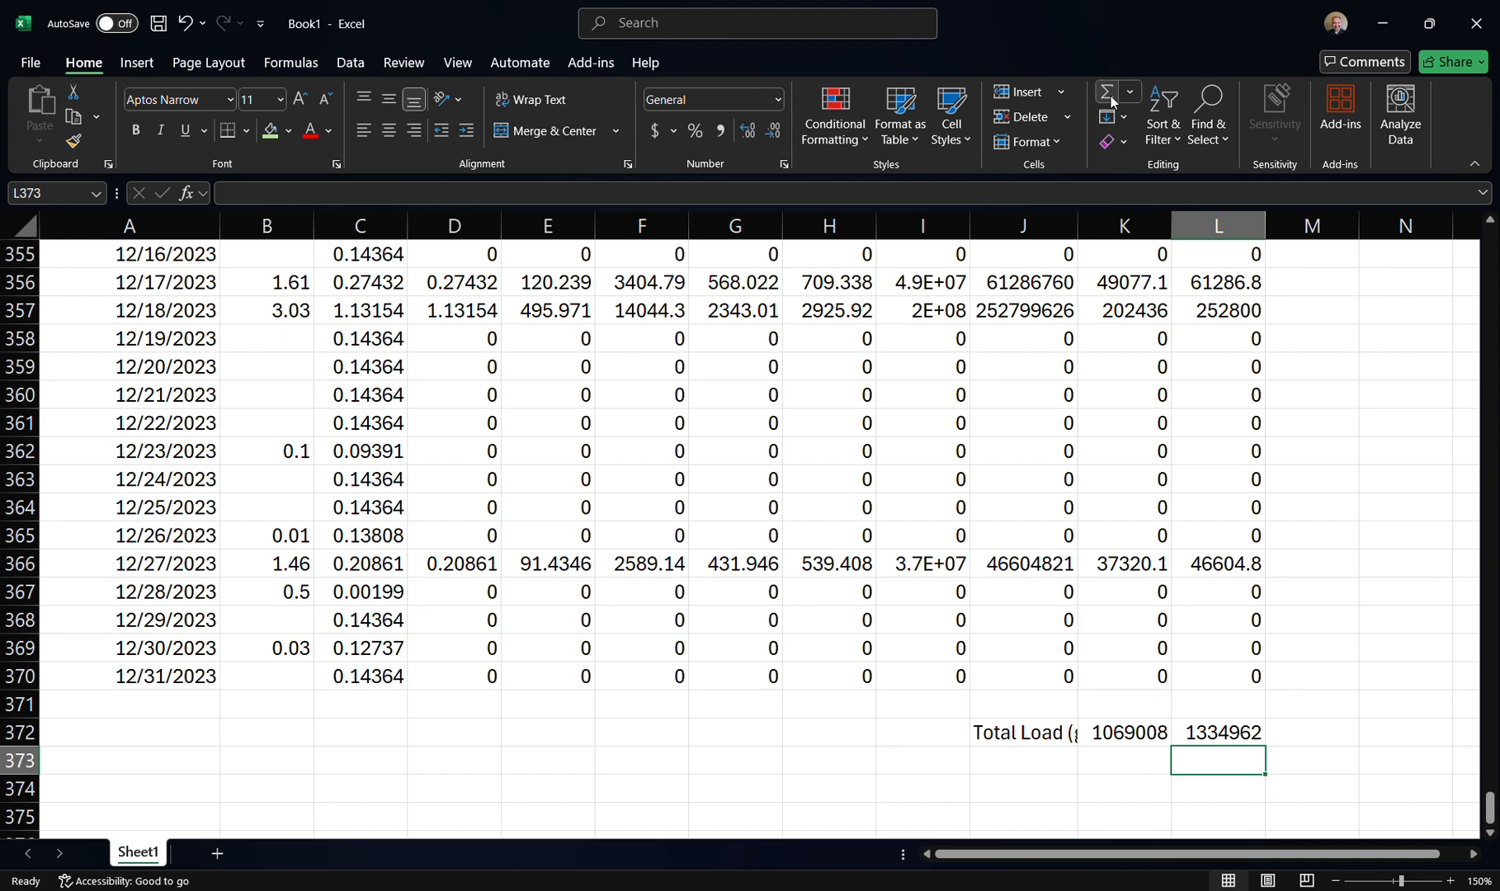
Format the yearly totals in K372:L372 as Number with a thousands separator and 0 decimal places
drag(1128, 732, 1215, 732)
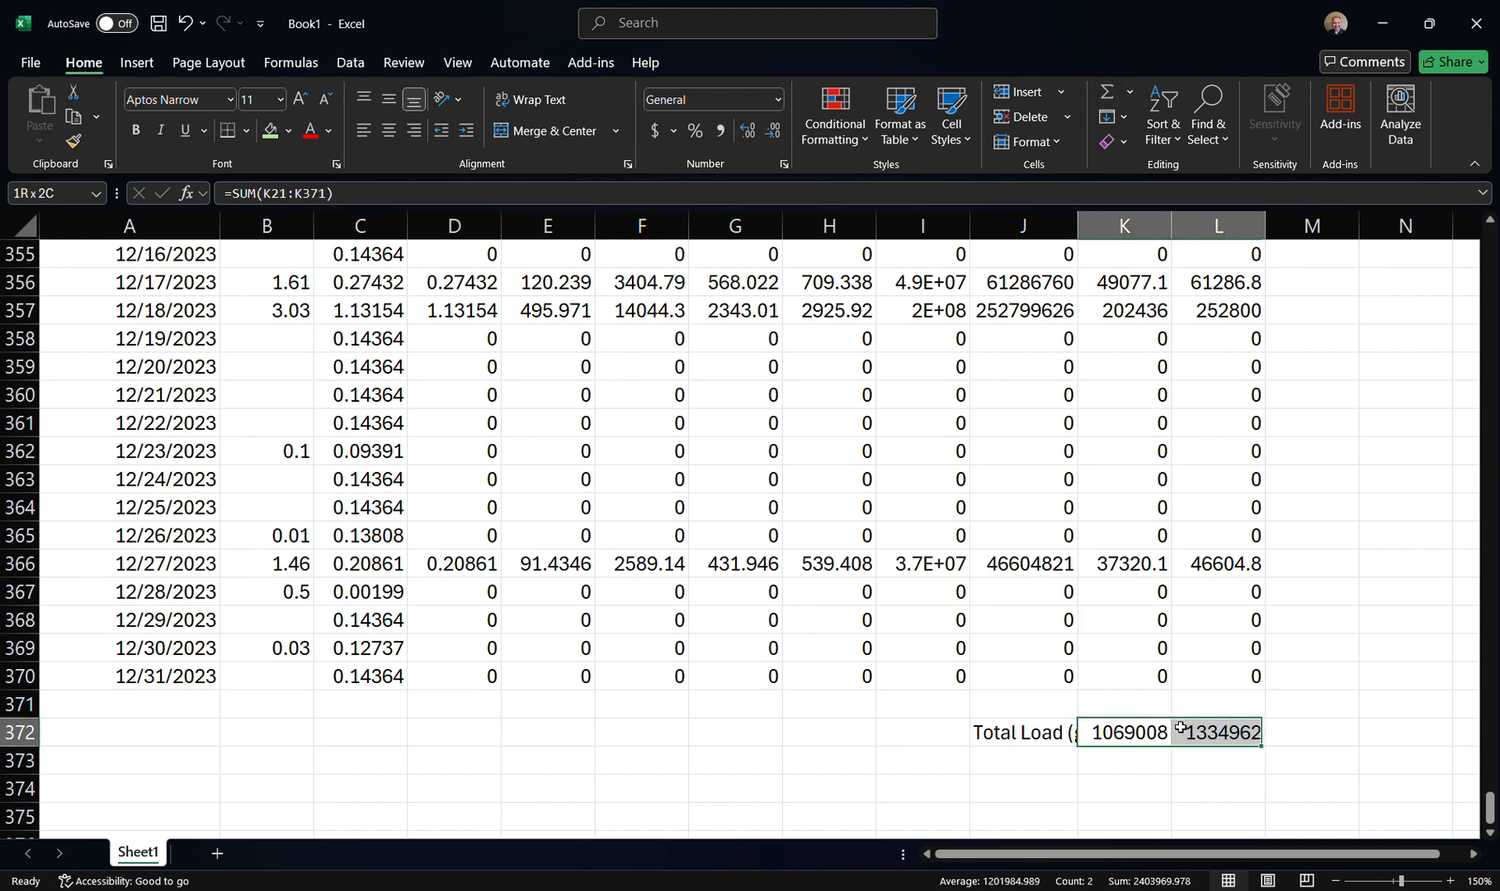
right_click(1214, 733)
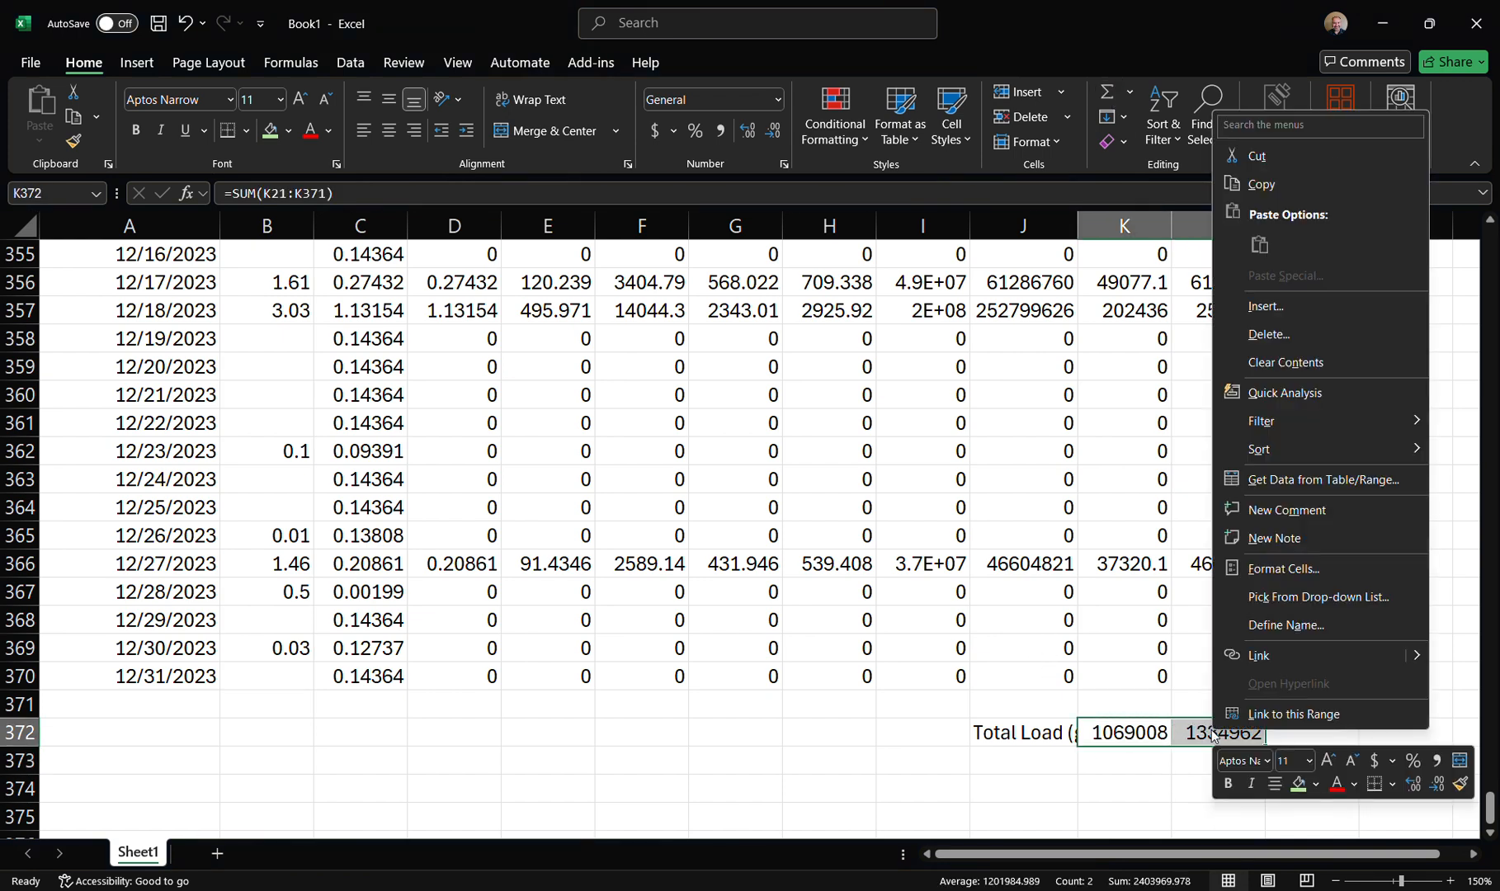
click(1290, 568)
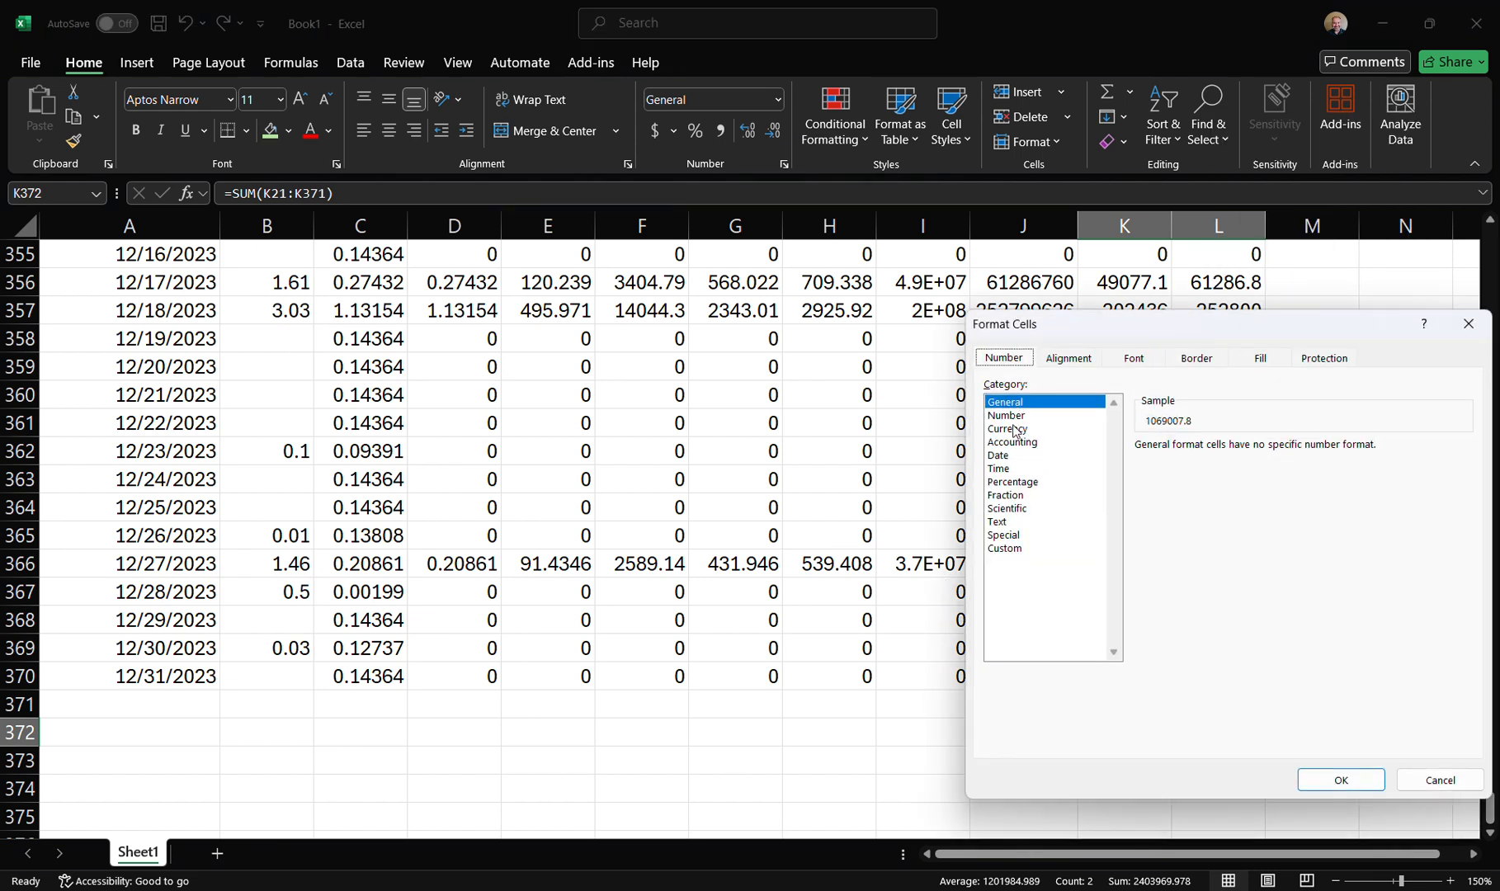
click(1007, 415)
click(1141, 471)
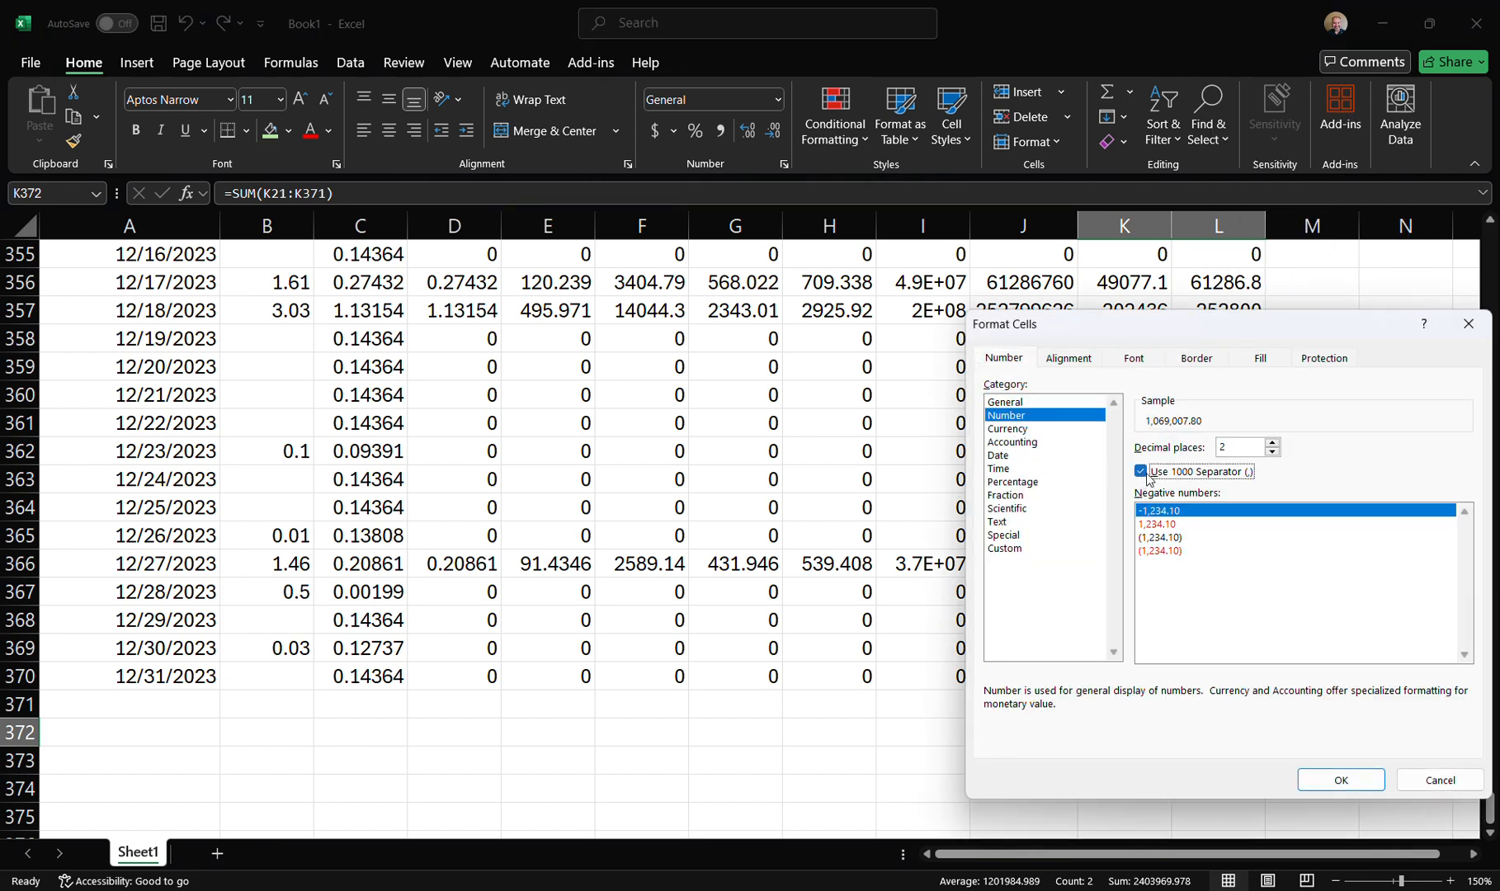
click(1272, 452)
click(1272, 452)
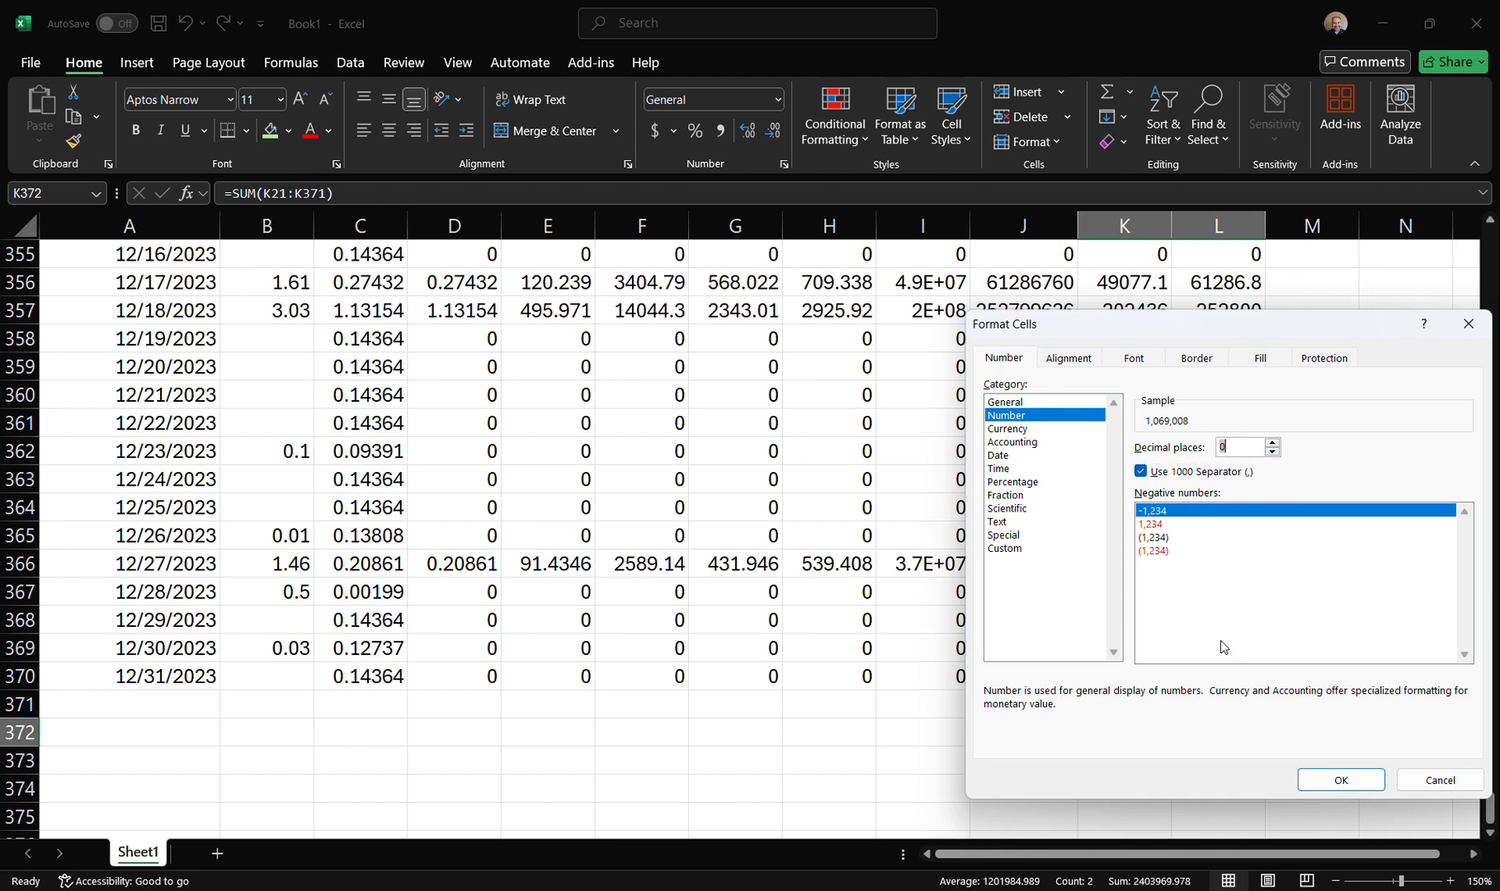
click(1341, 779)
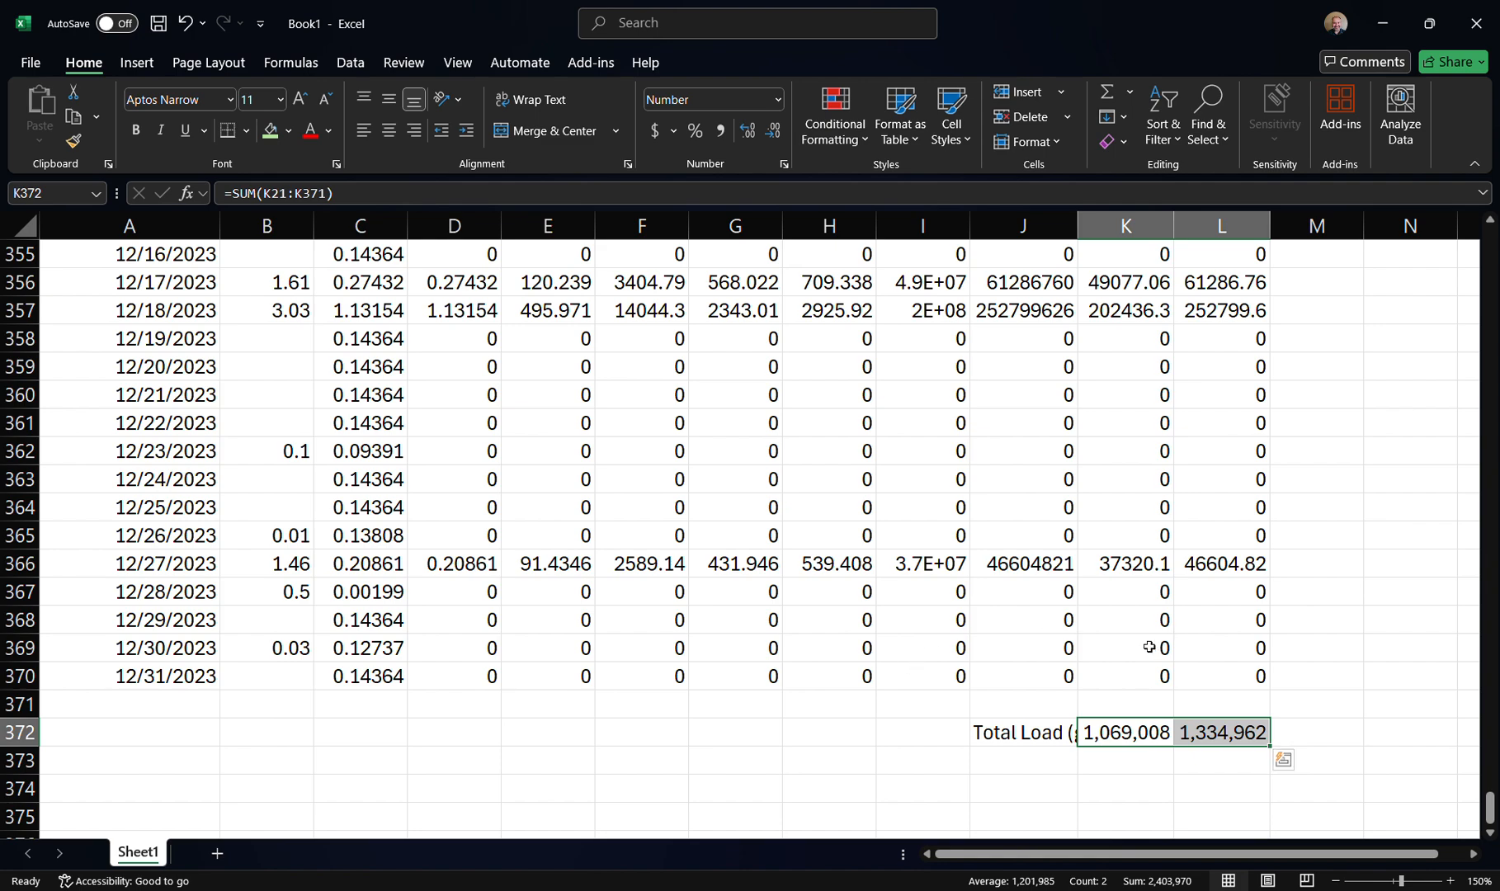
Rename the sheet holding the runoff and load calculations as PreDevelopment
scroll(1065, 596, up, 14)
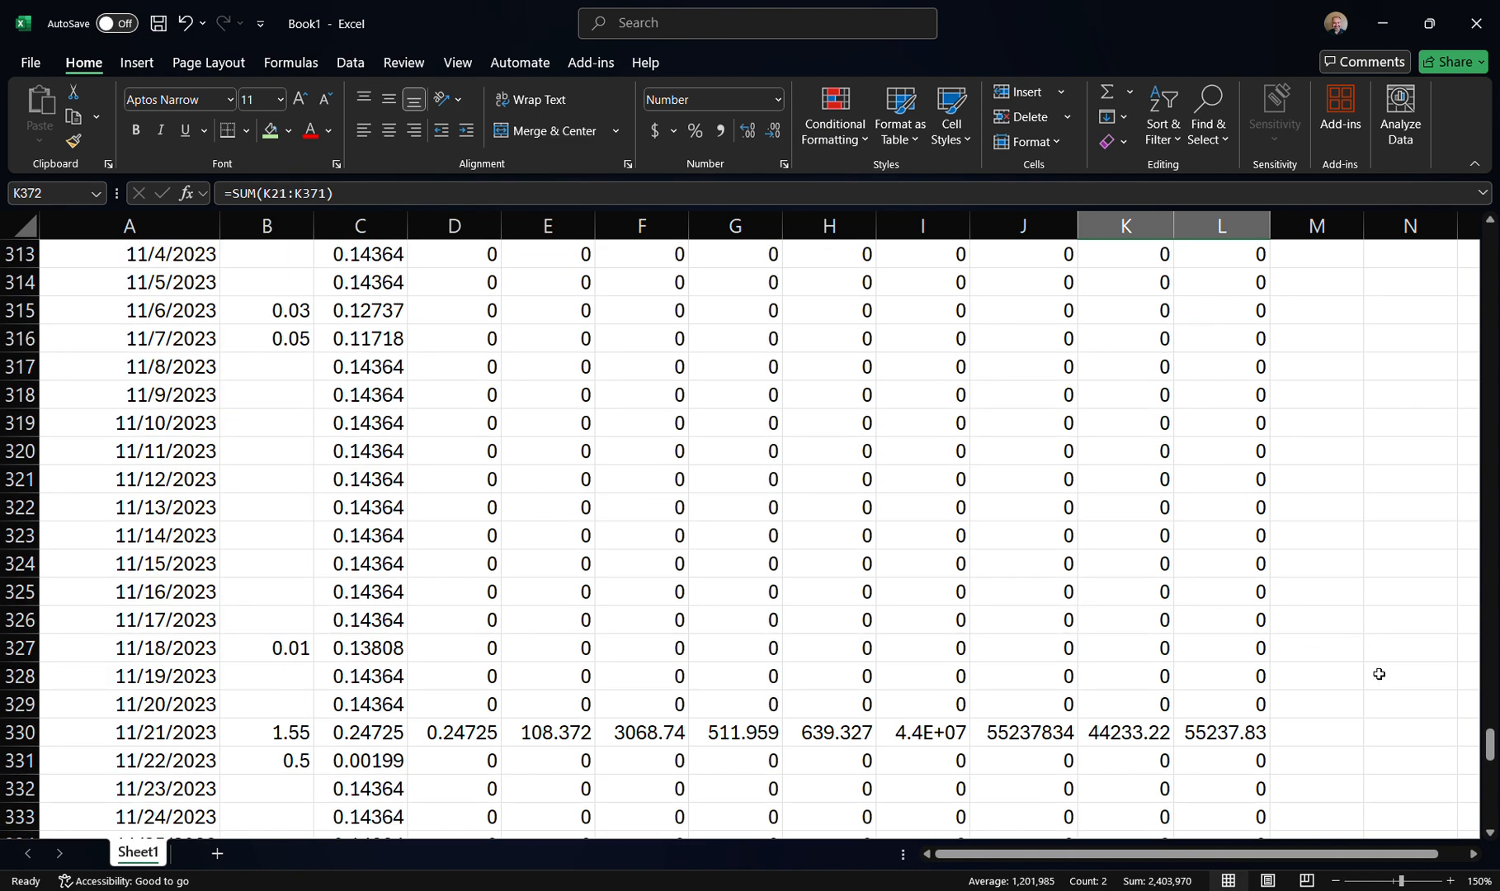
drag(1489, 745, 1489, 245)
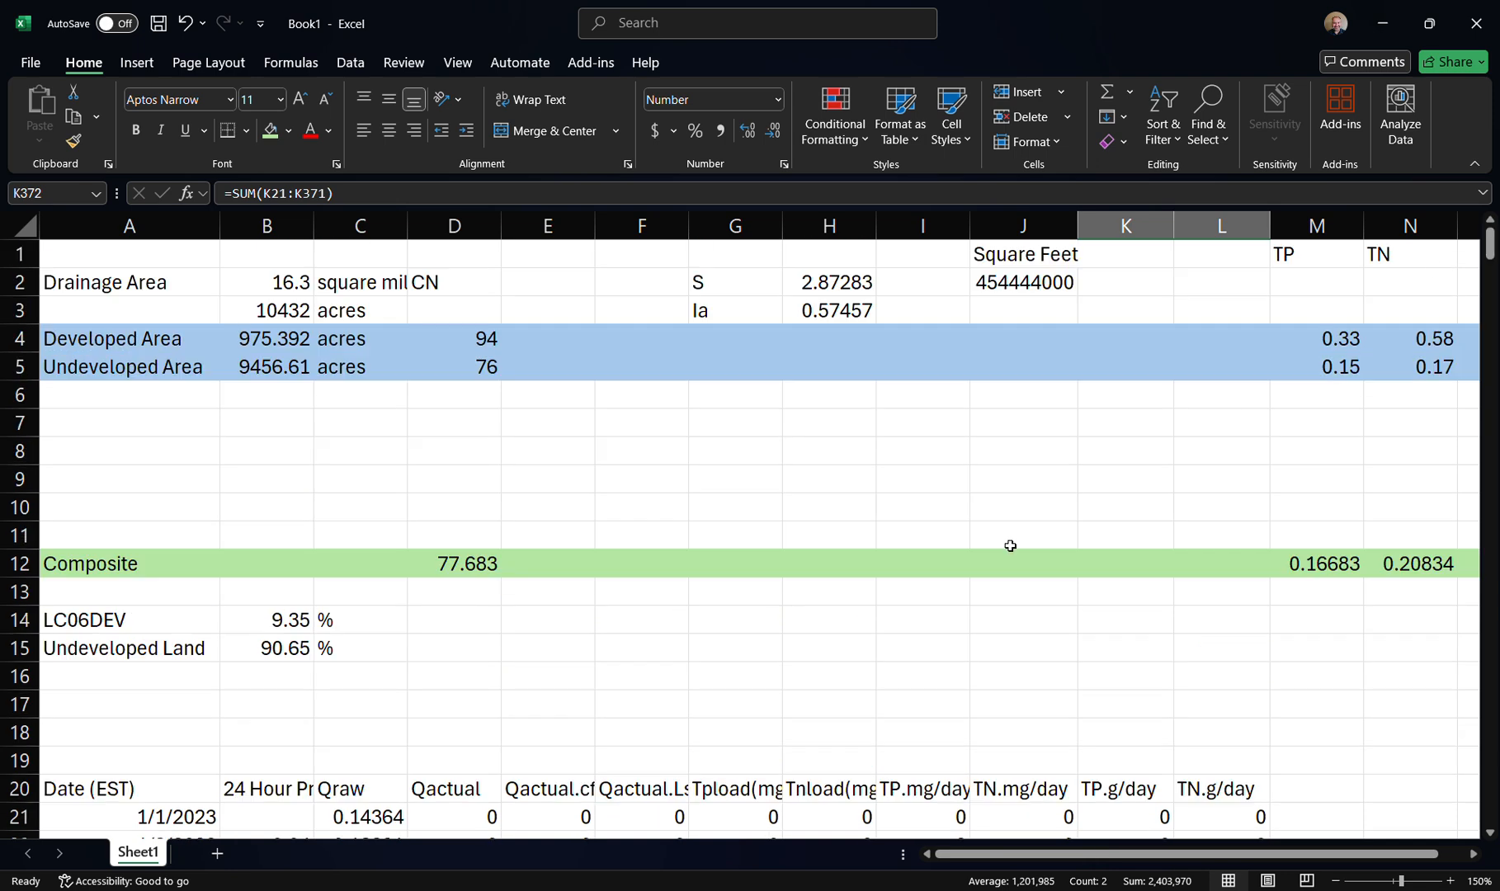
double_click(141, 853)
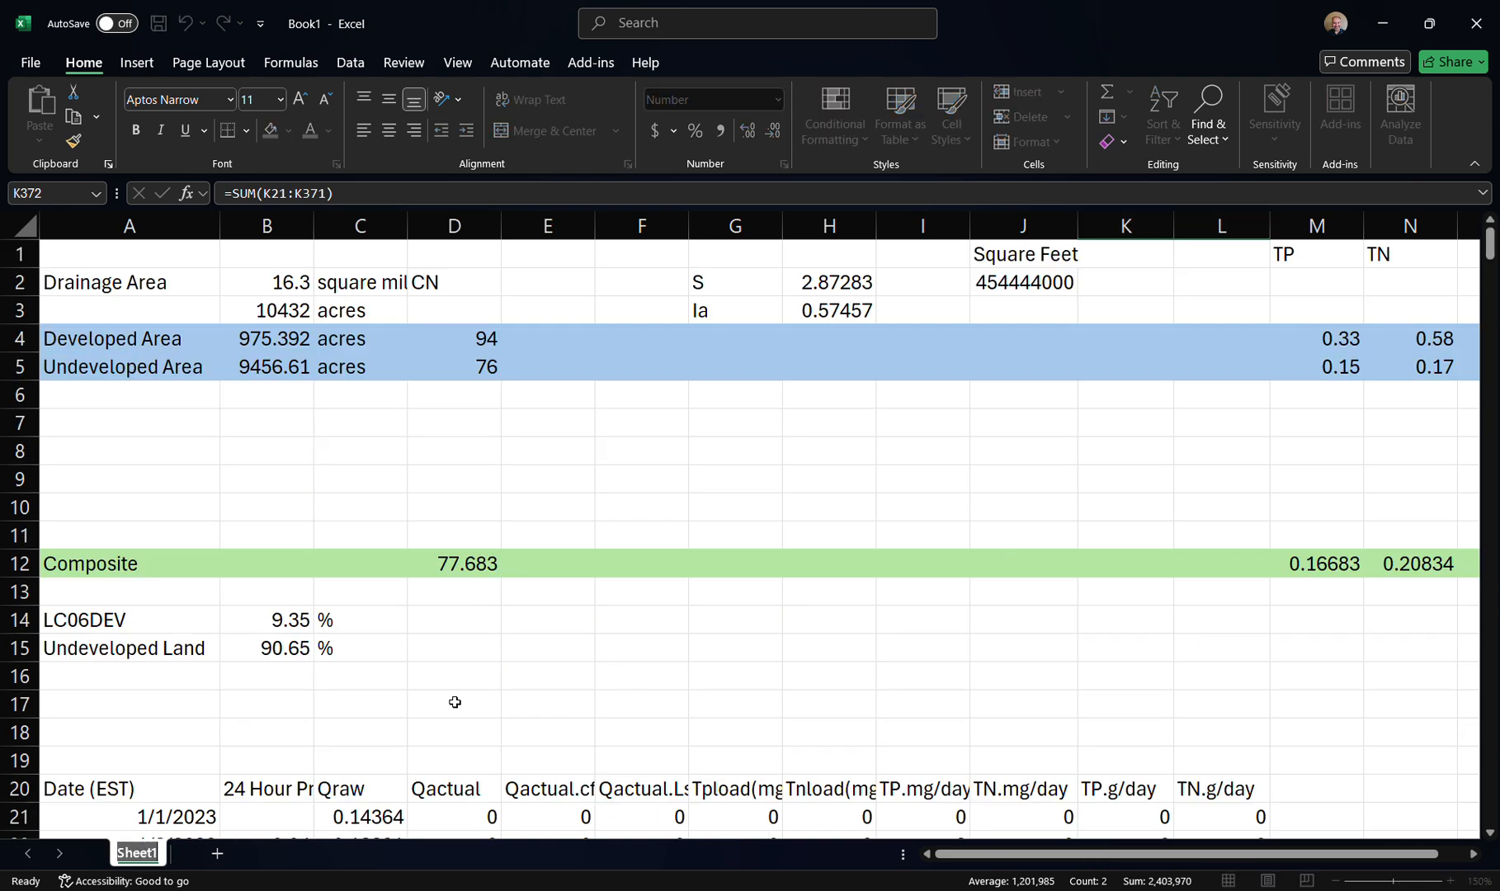
text(Pr)
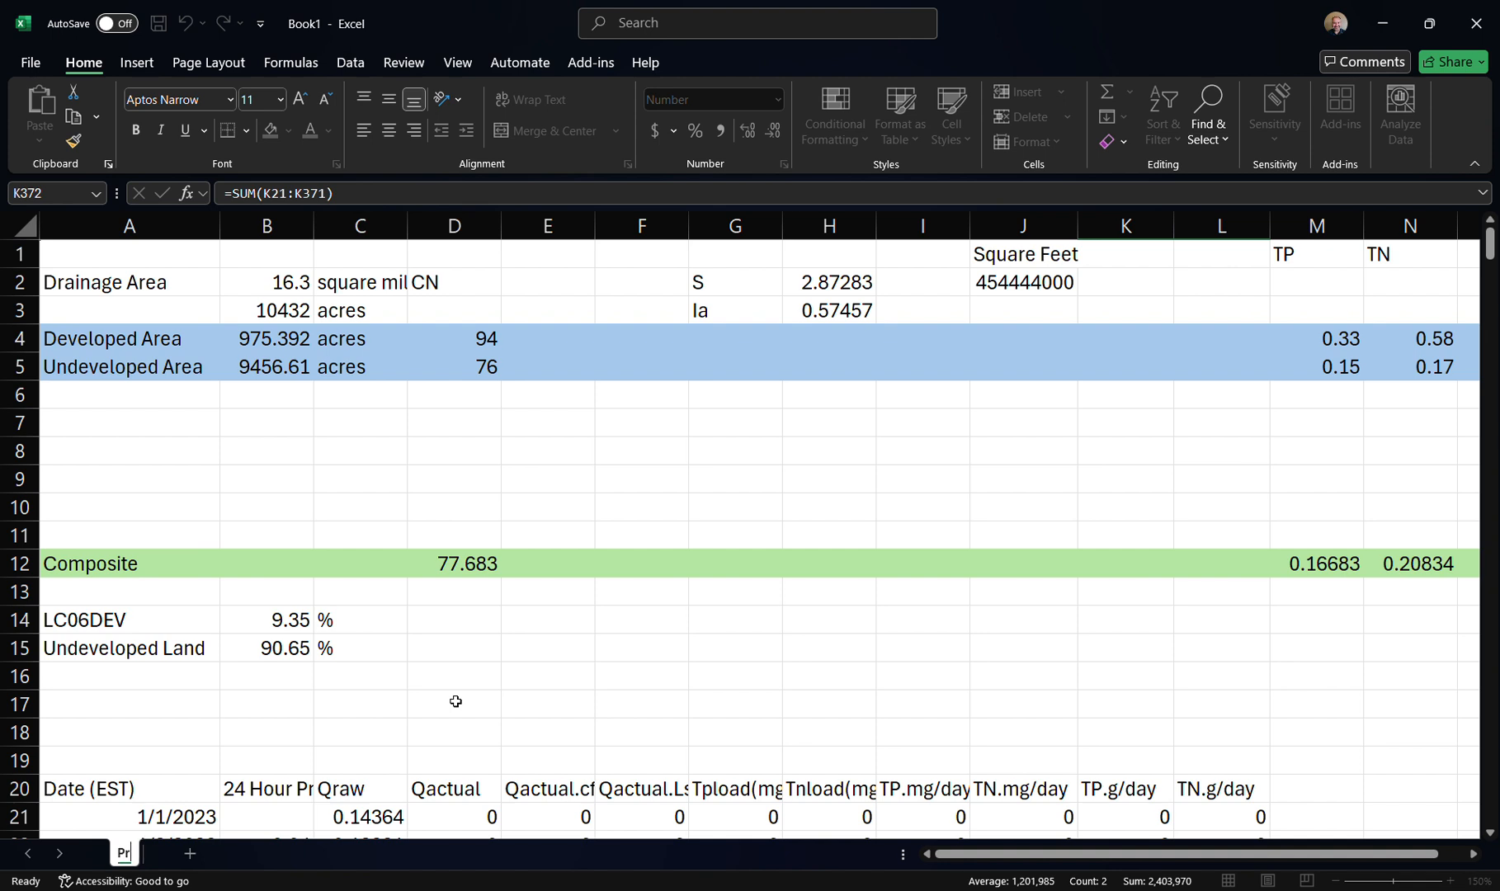
text(eDeve)
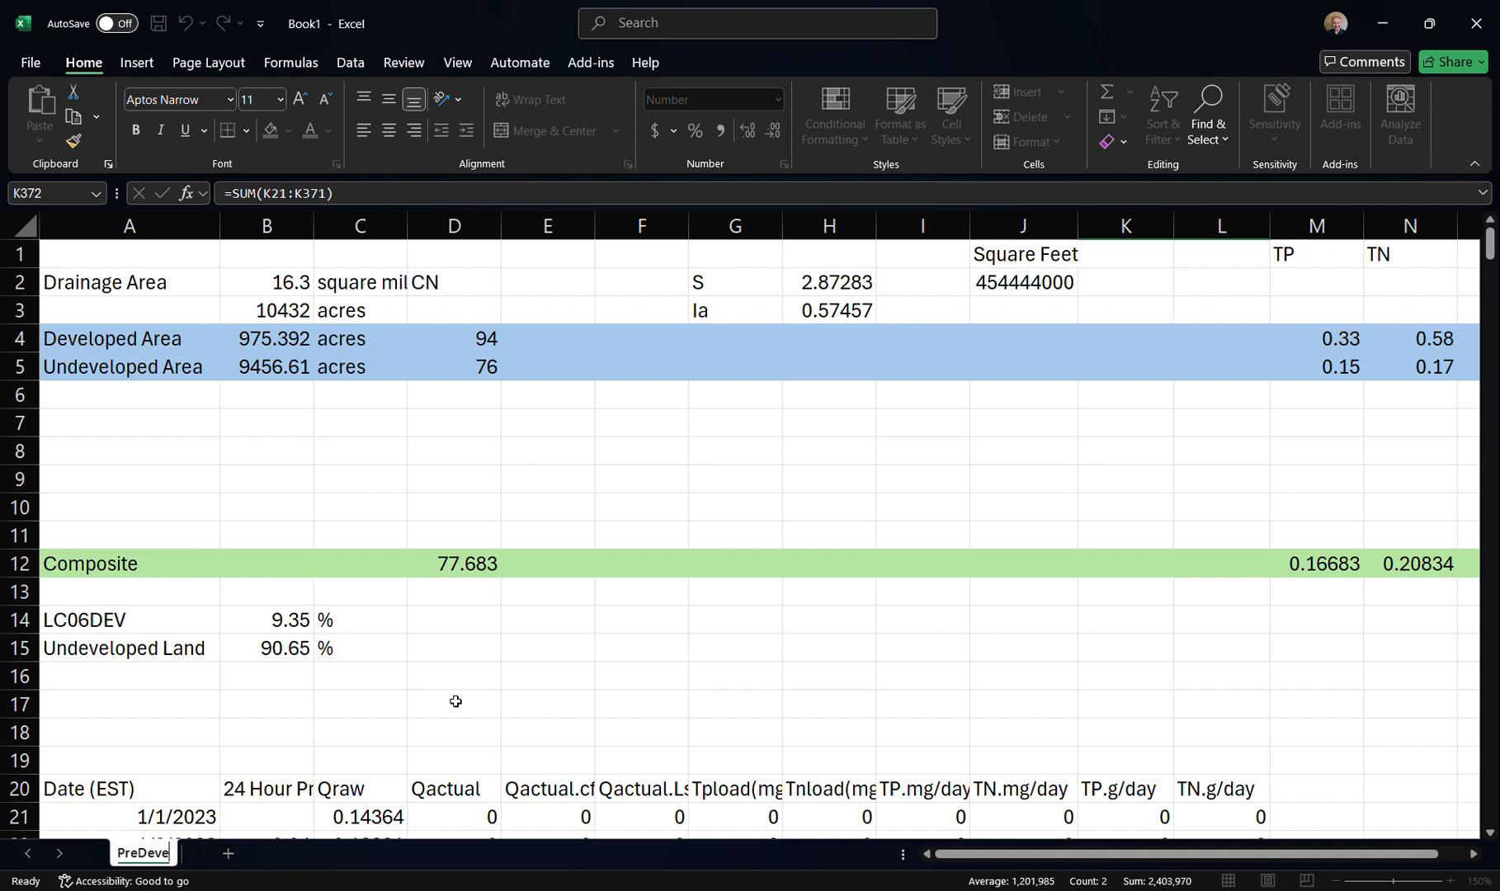
text(lopment)
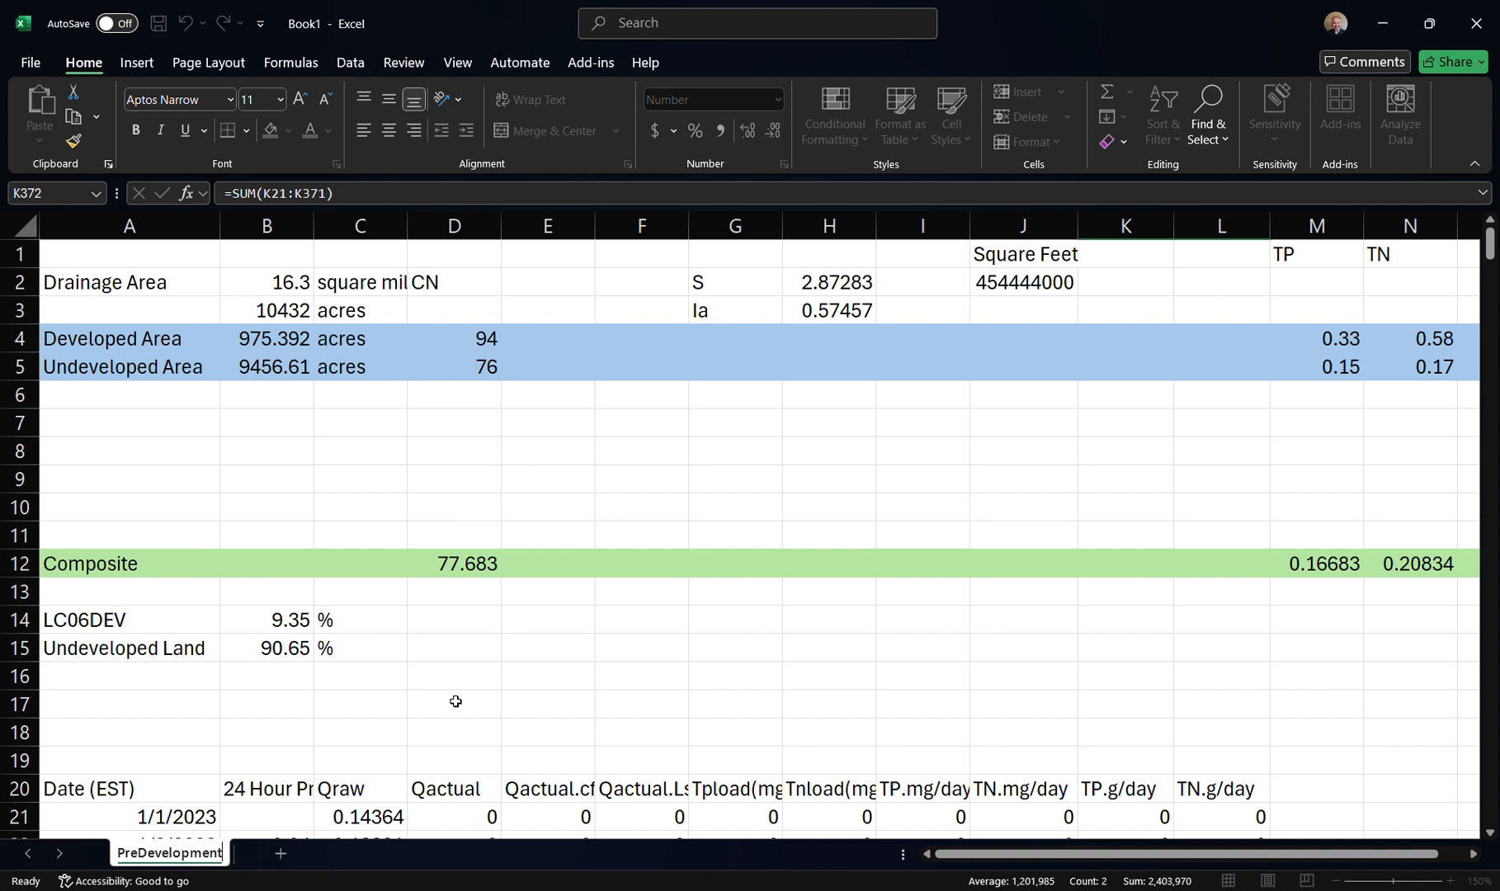
key(Return)
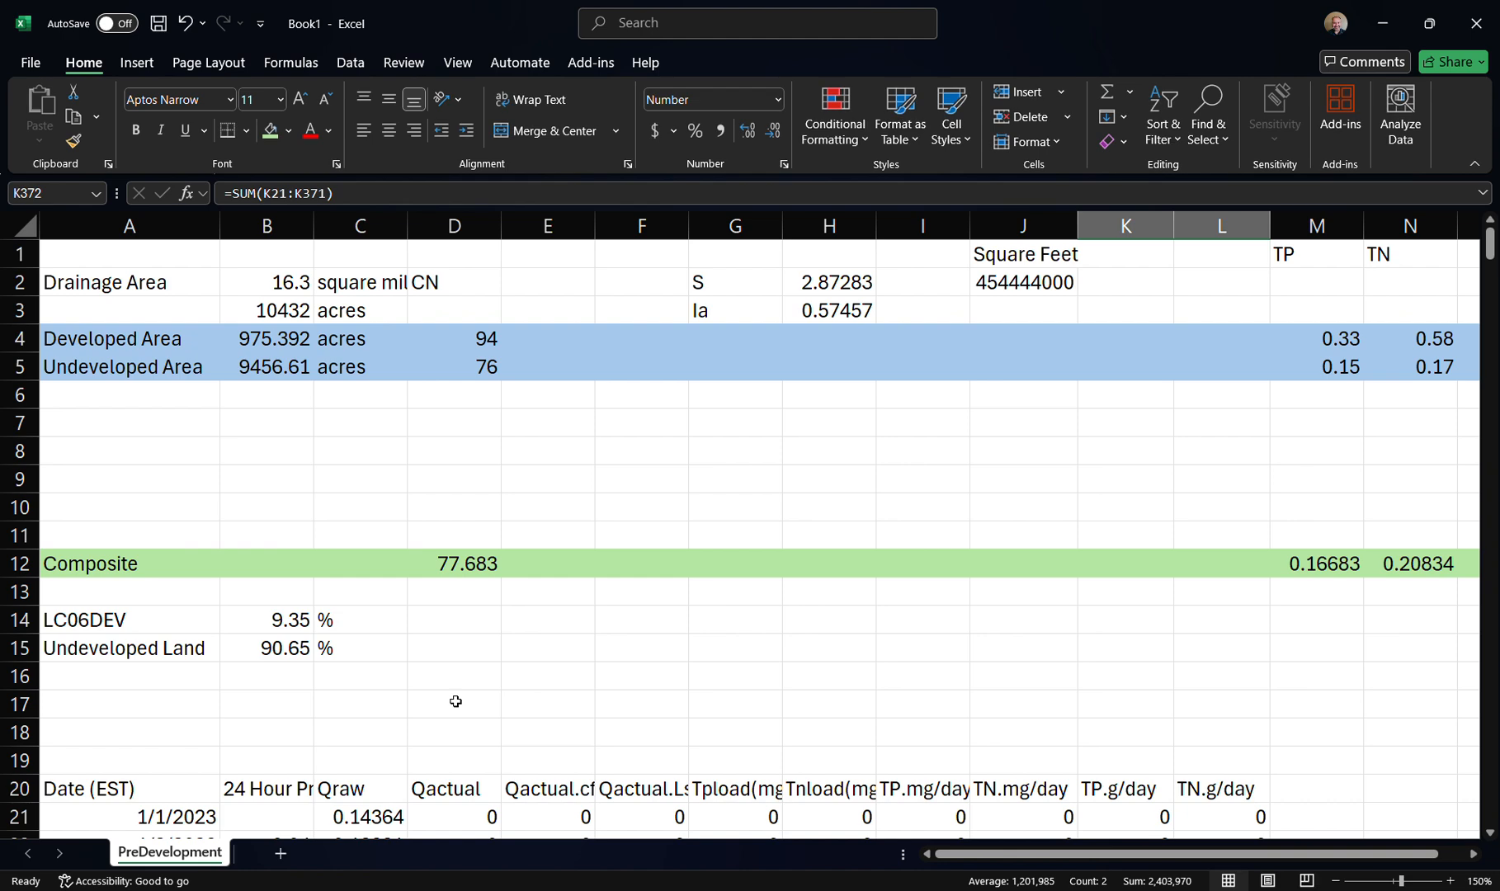
Add a new worksheet and copy the entire contents of the PreDevelopment sheet into it, starting at A1
click(280, 853)
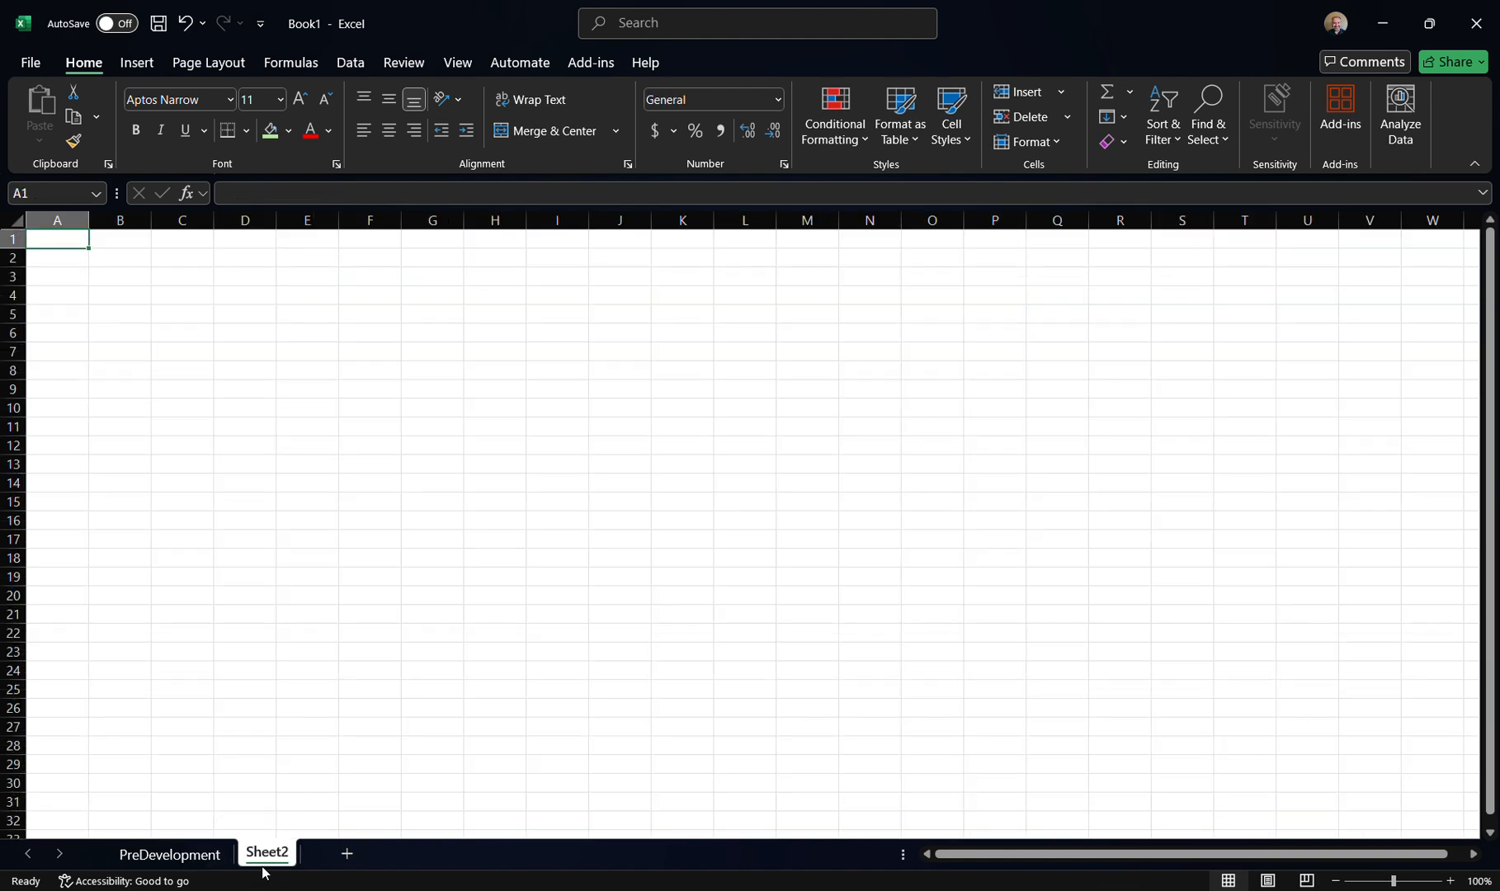
click(209, 858)
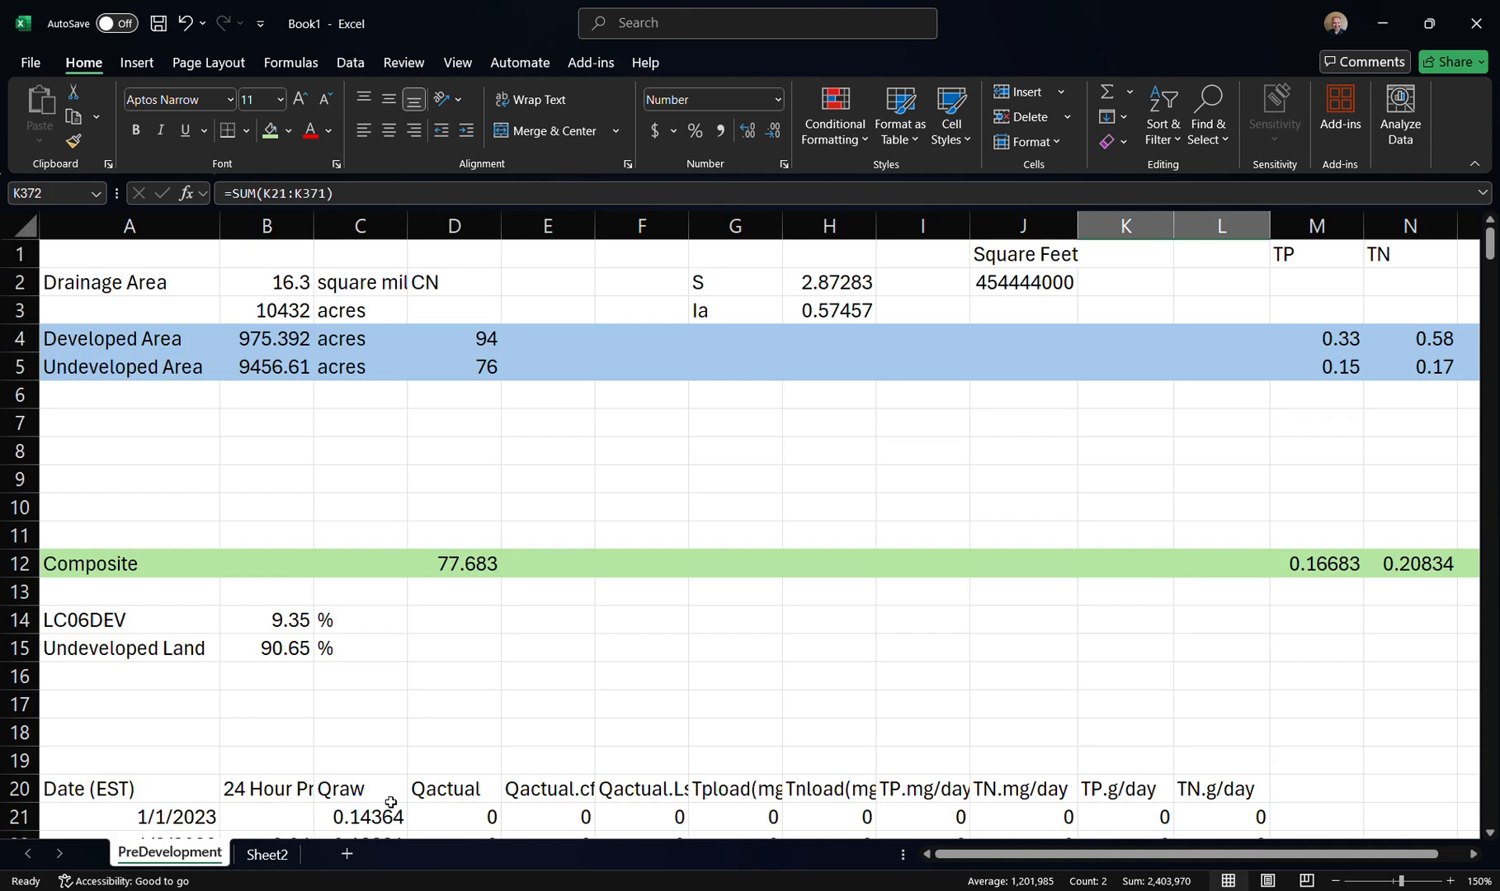
scroll(391, 802, down, 4)
scroll(390, 803, up, 4)
click(27, 227)
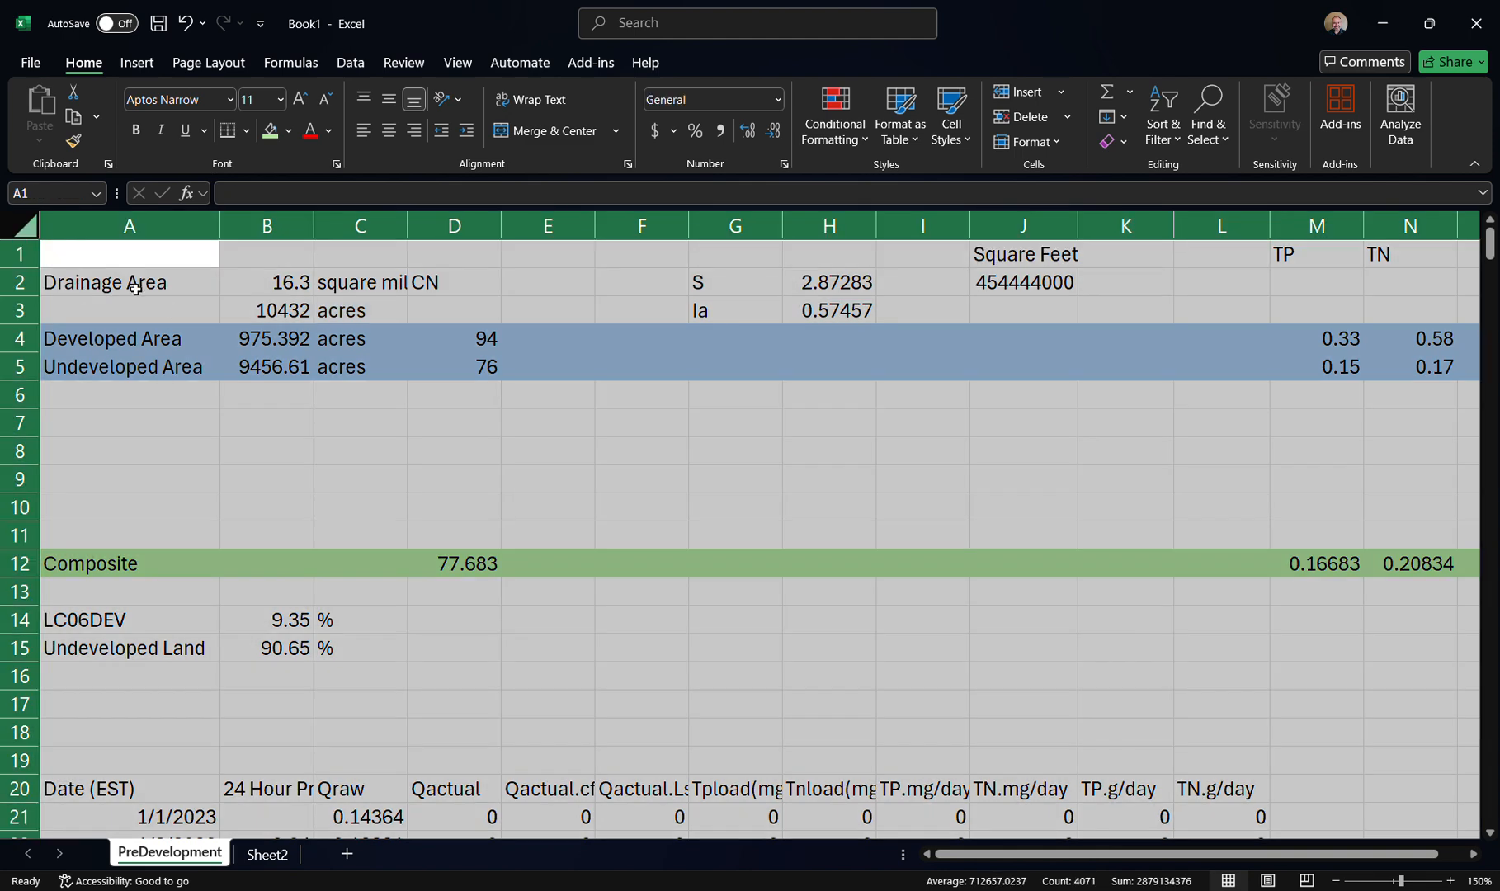
click(73, 116)
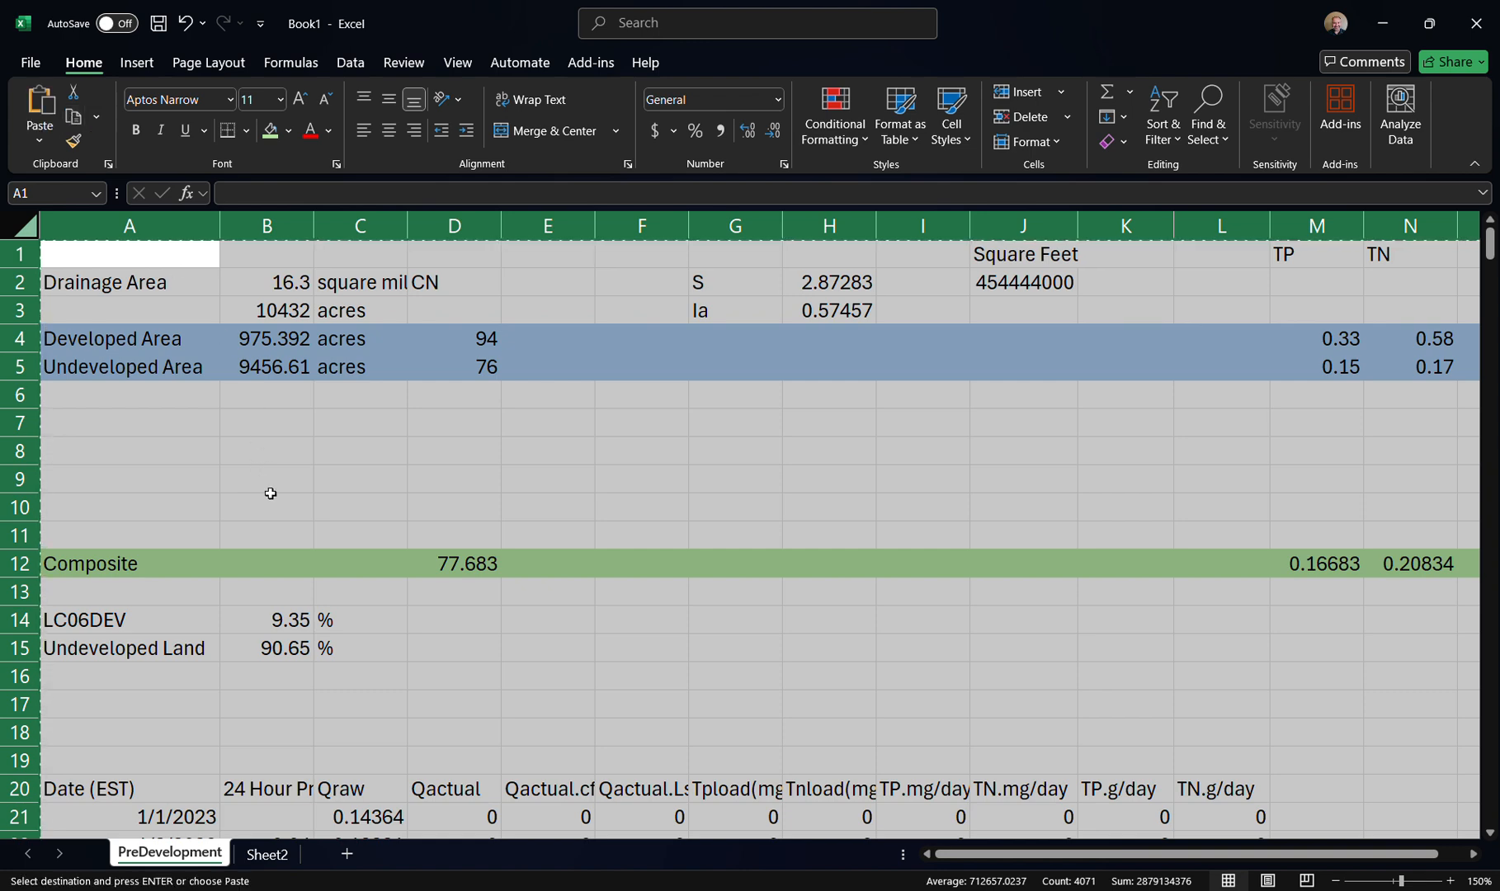
click(266, 854)
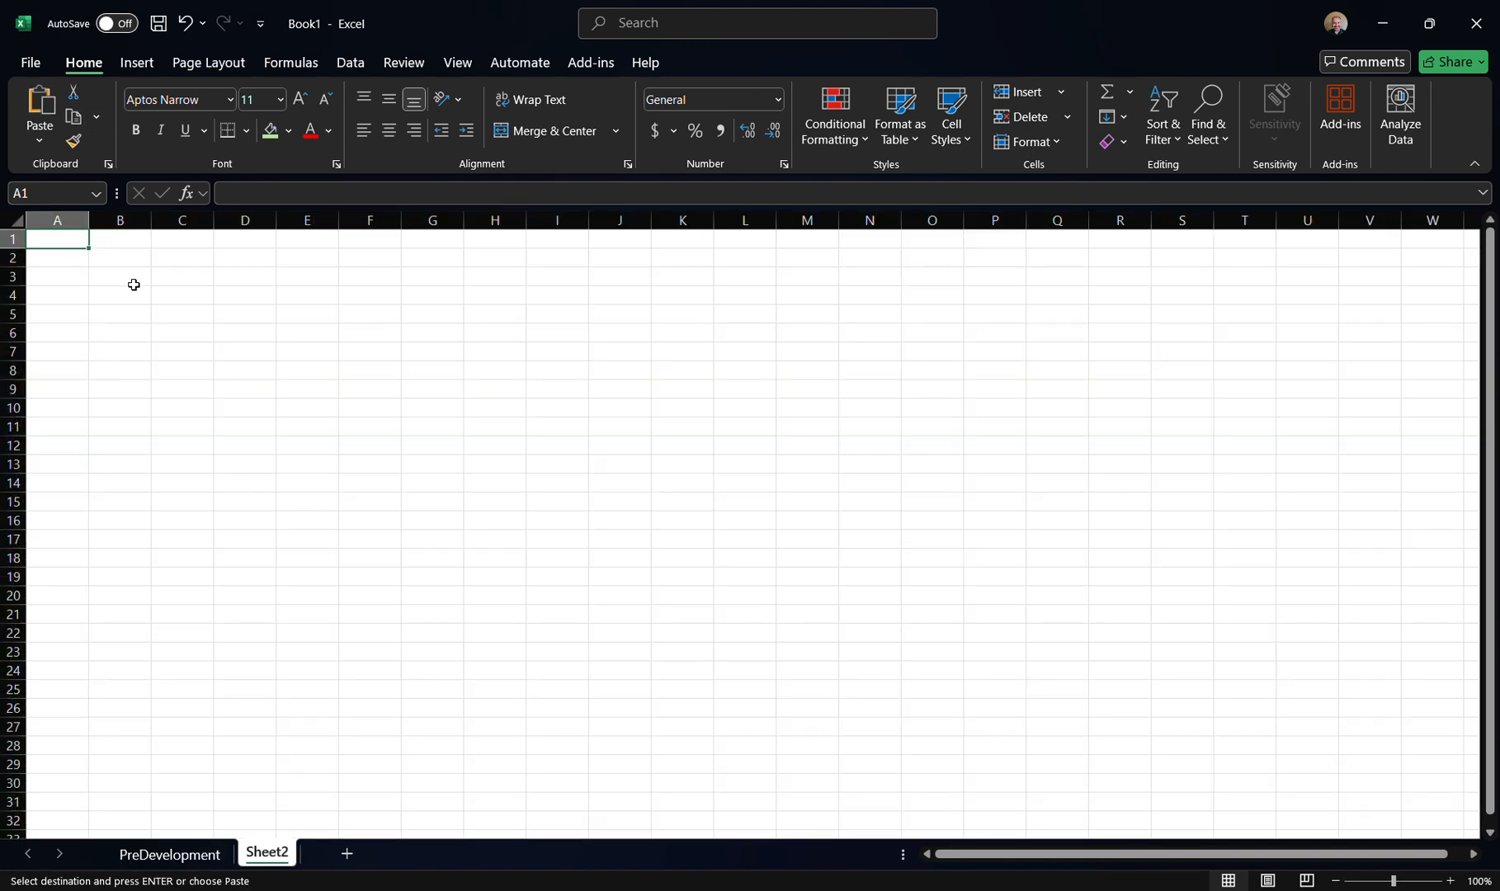
click(44, 105)
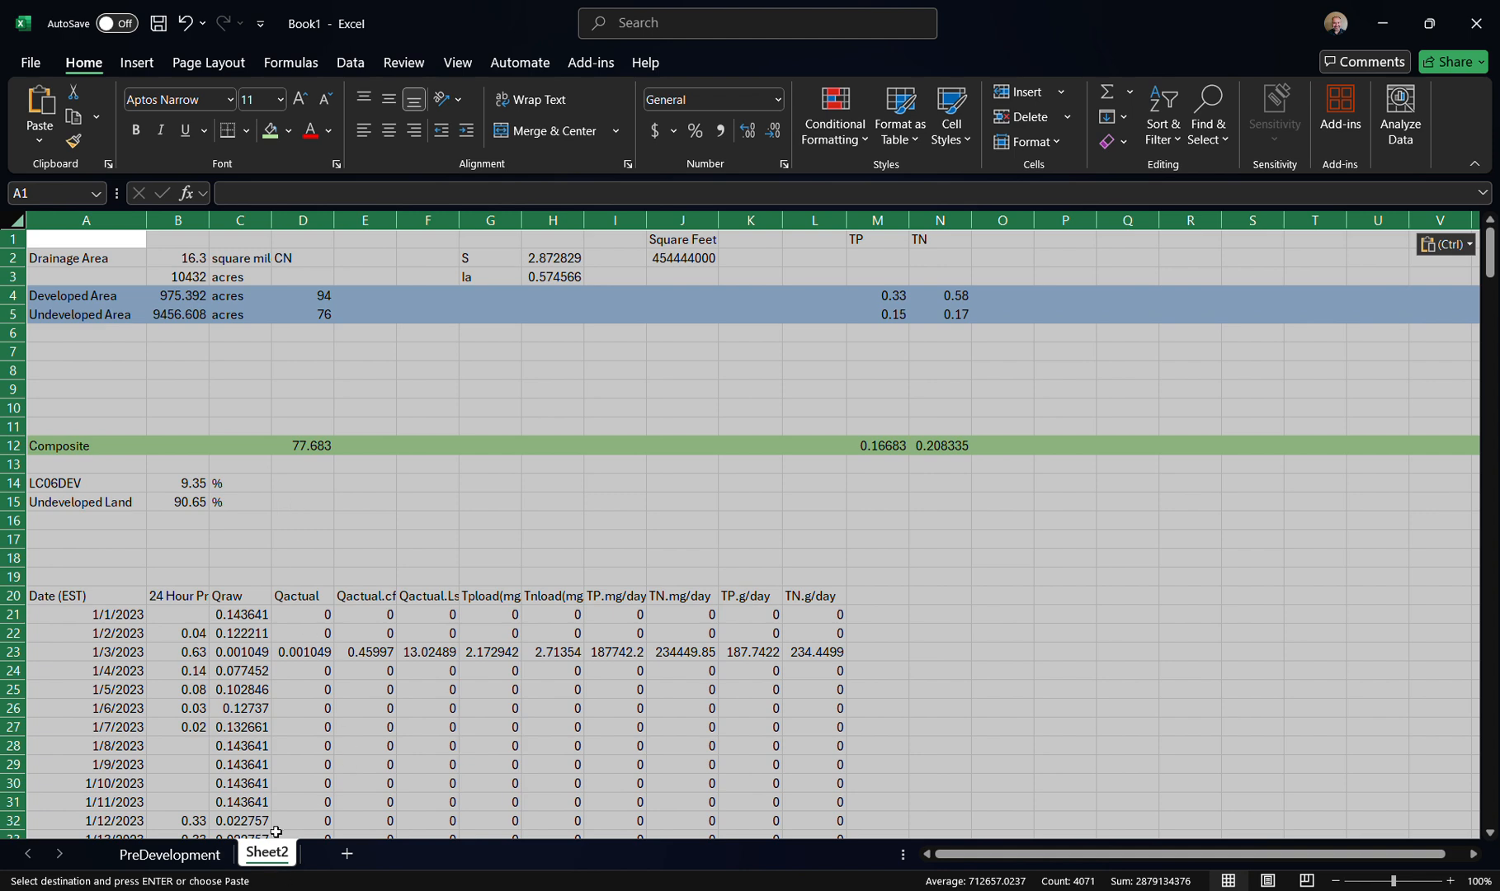
Rename the copied sheet as PostDevelopment and deselect its cells
double_click(261, 856)
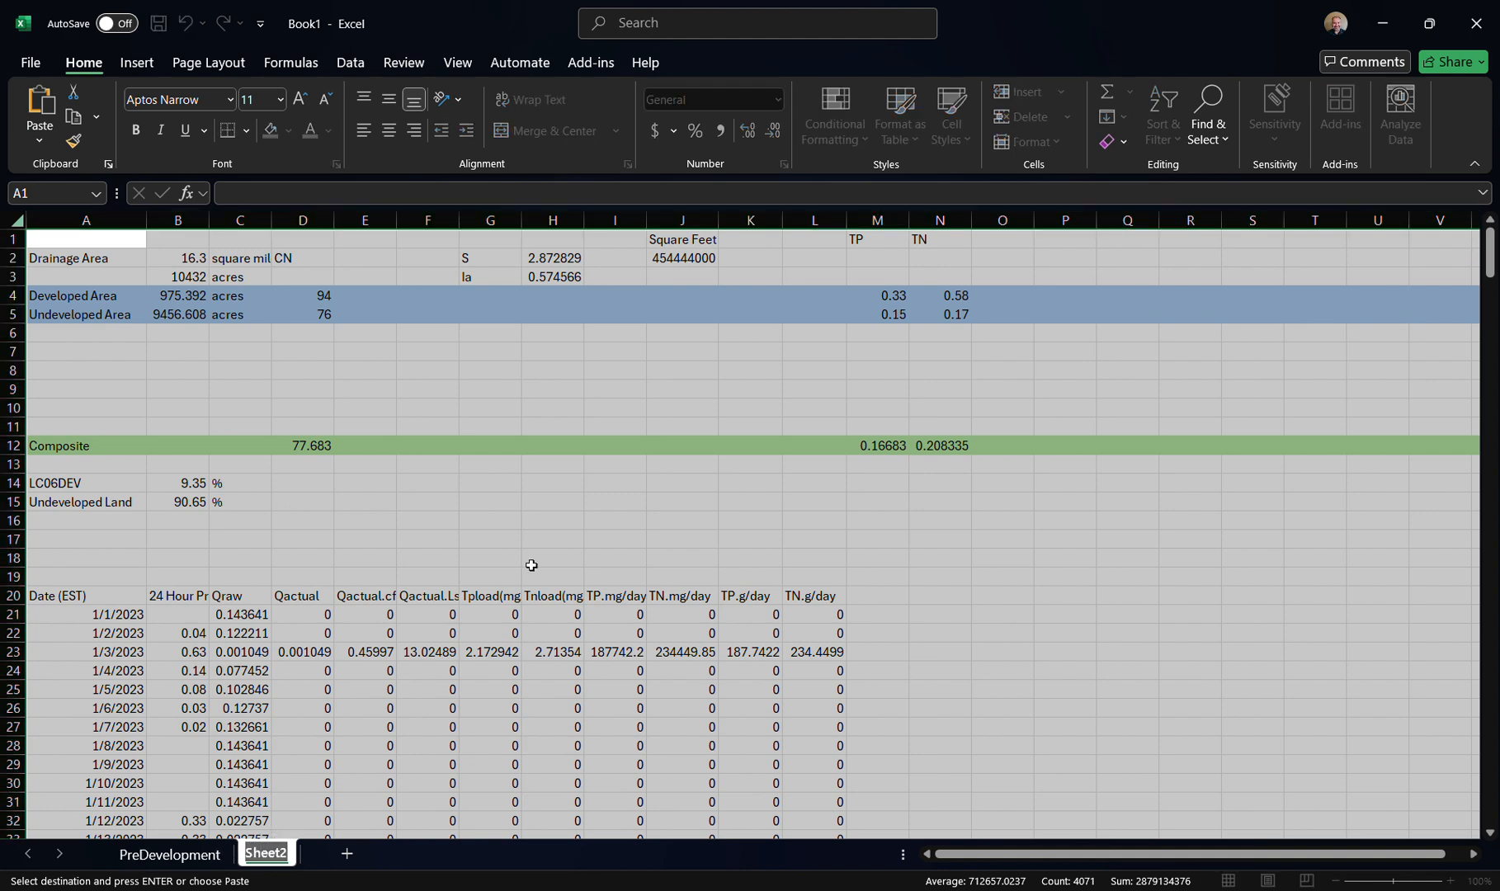
text(Post)
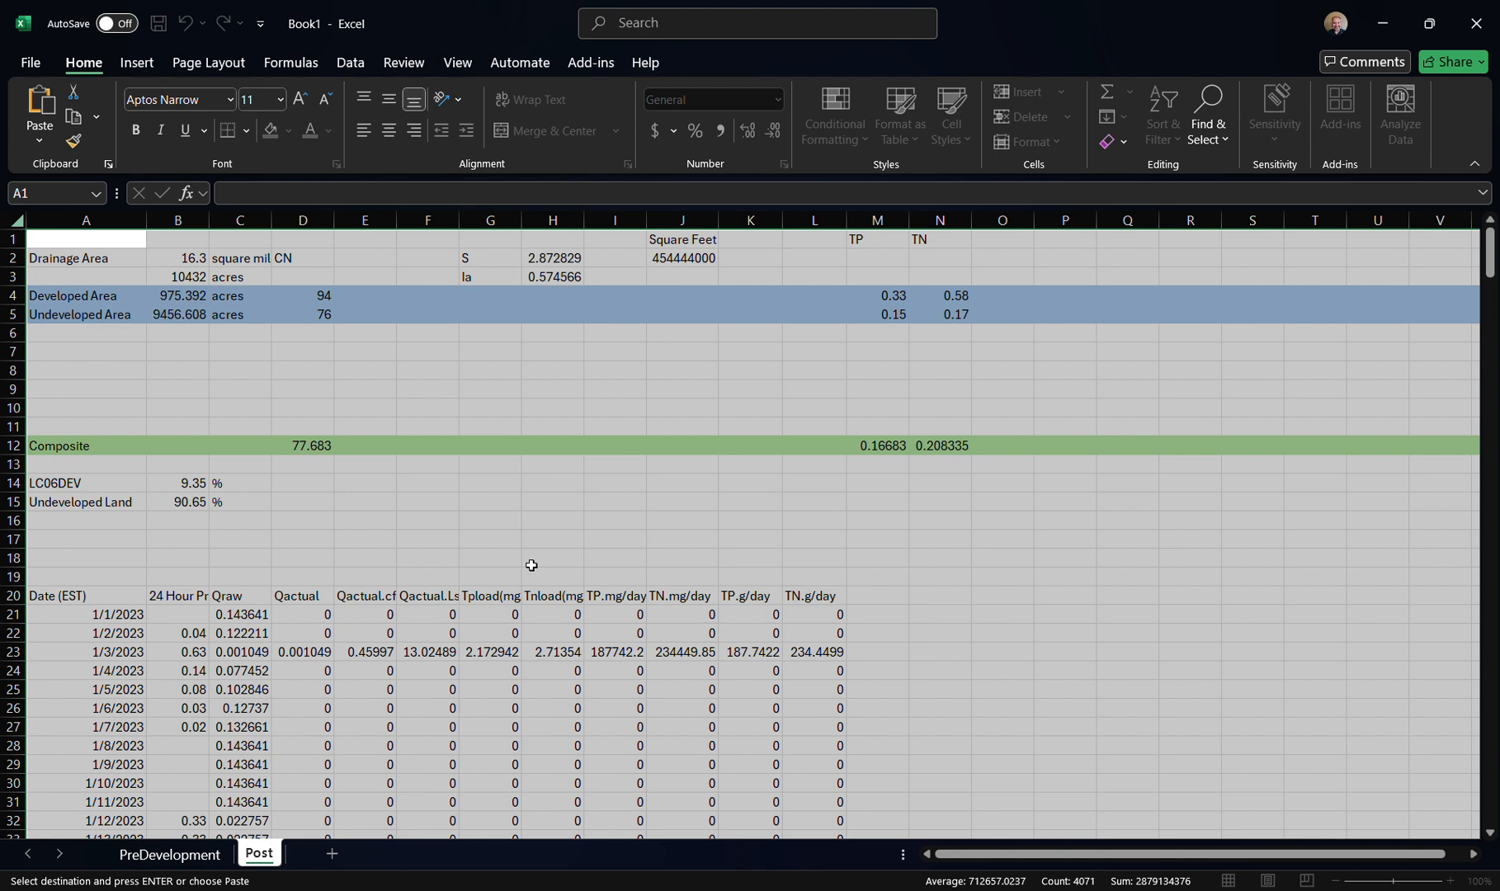
text(Development)
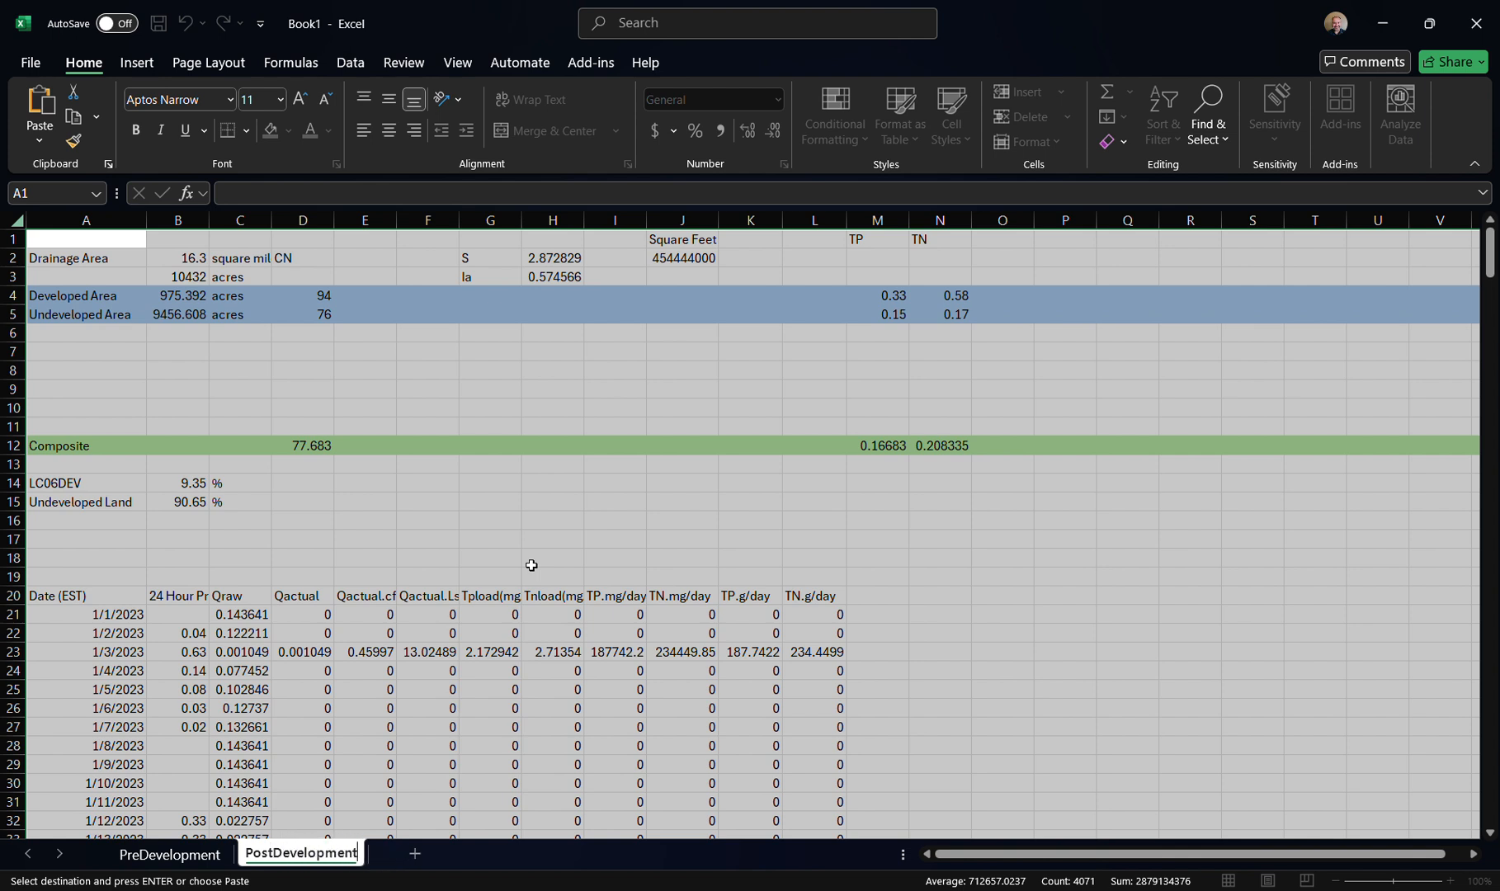
key(Return)
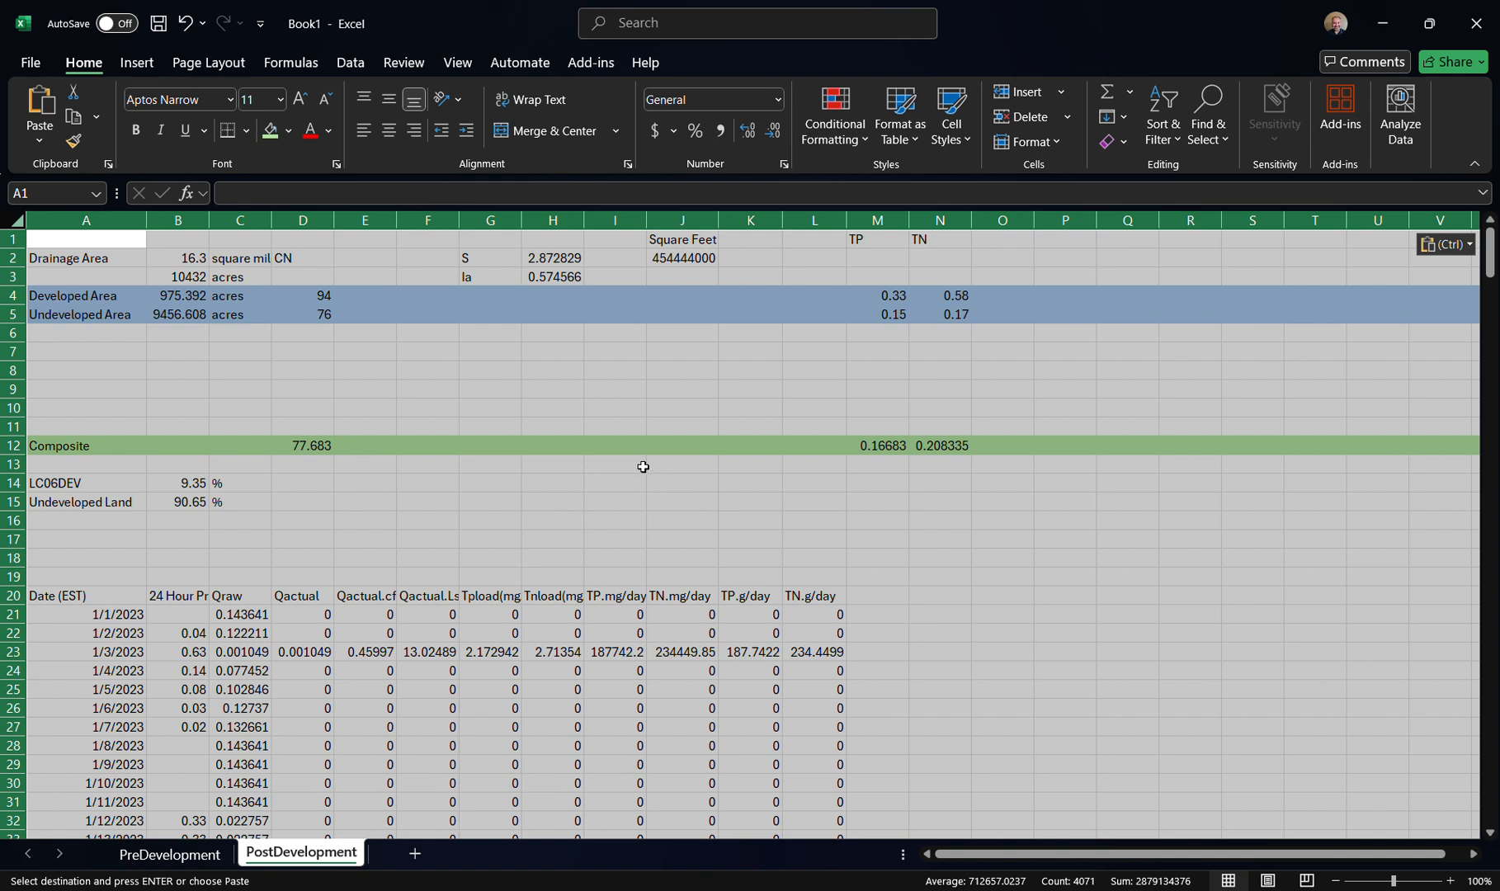
scroll(643, 463, down, 2)
scroll(643, 463, up, 2)
key(ctrl+v)
click(495, 427)
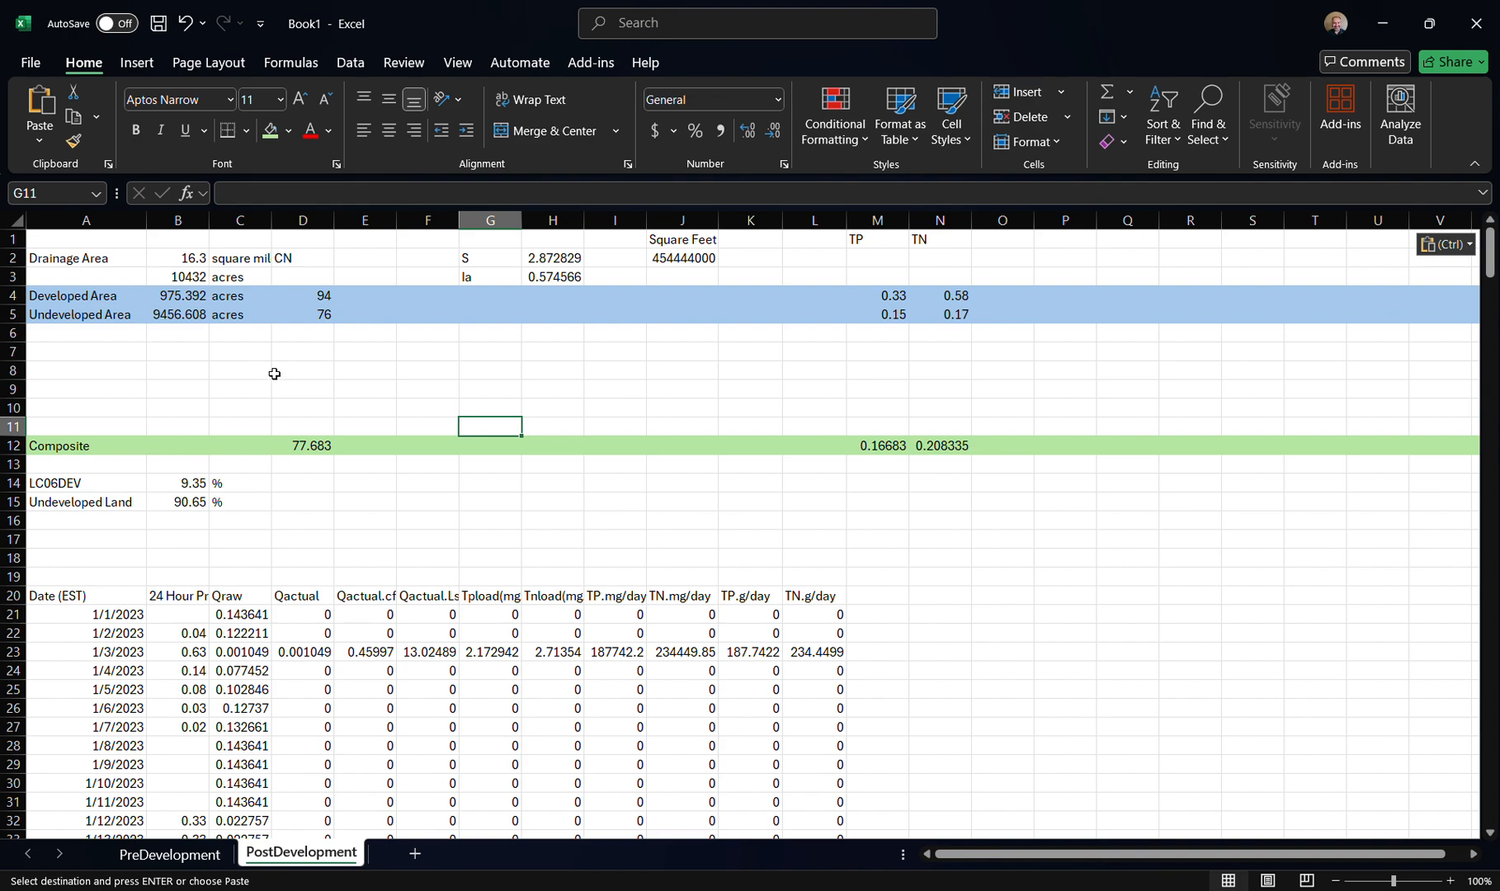
Switch to the browser and look up the golf course proposal's acreages in the TR-55 Stormwater Quality Assignment, then return to the workbook
key(alt+Tab)
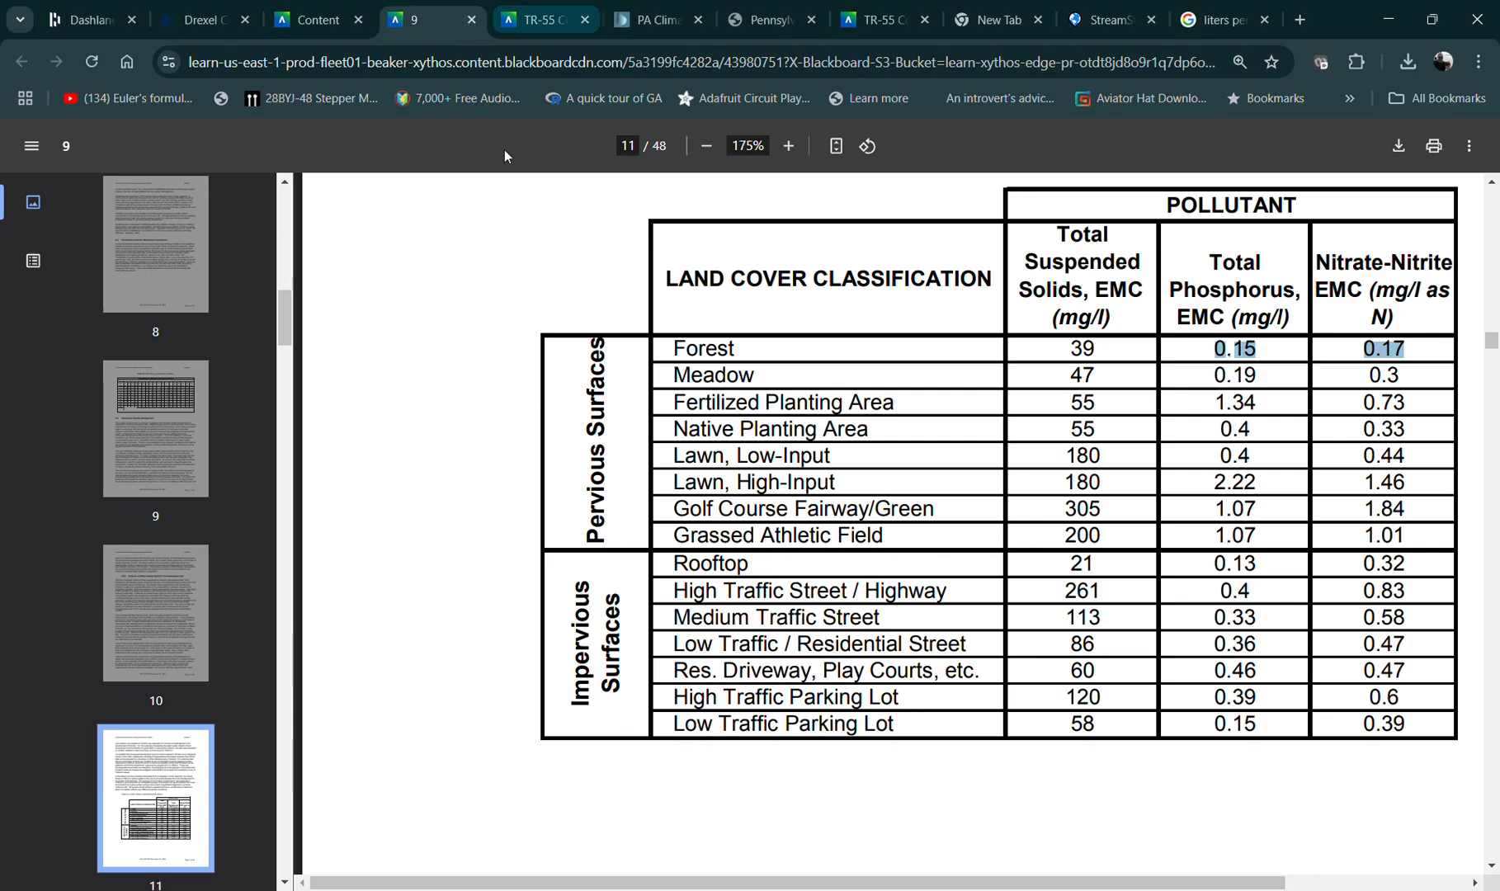
click(316, 16)
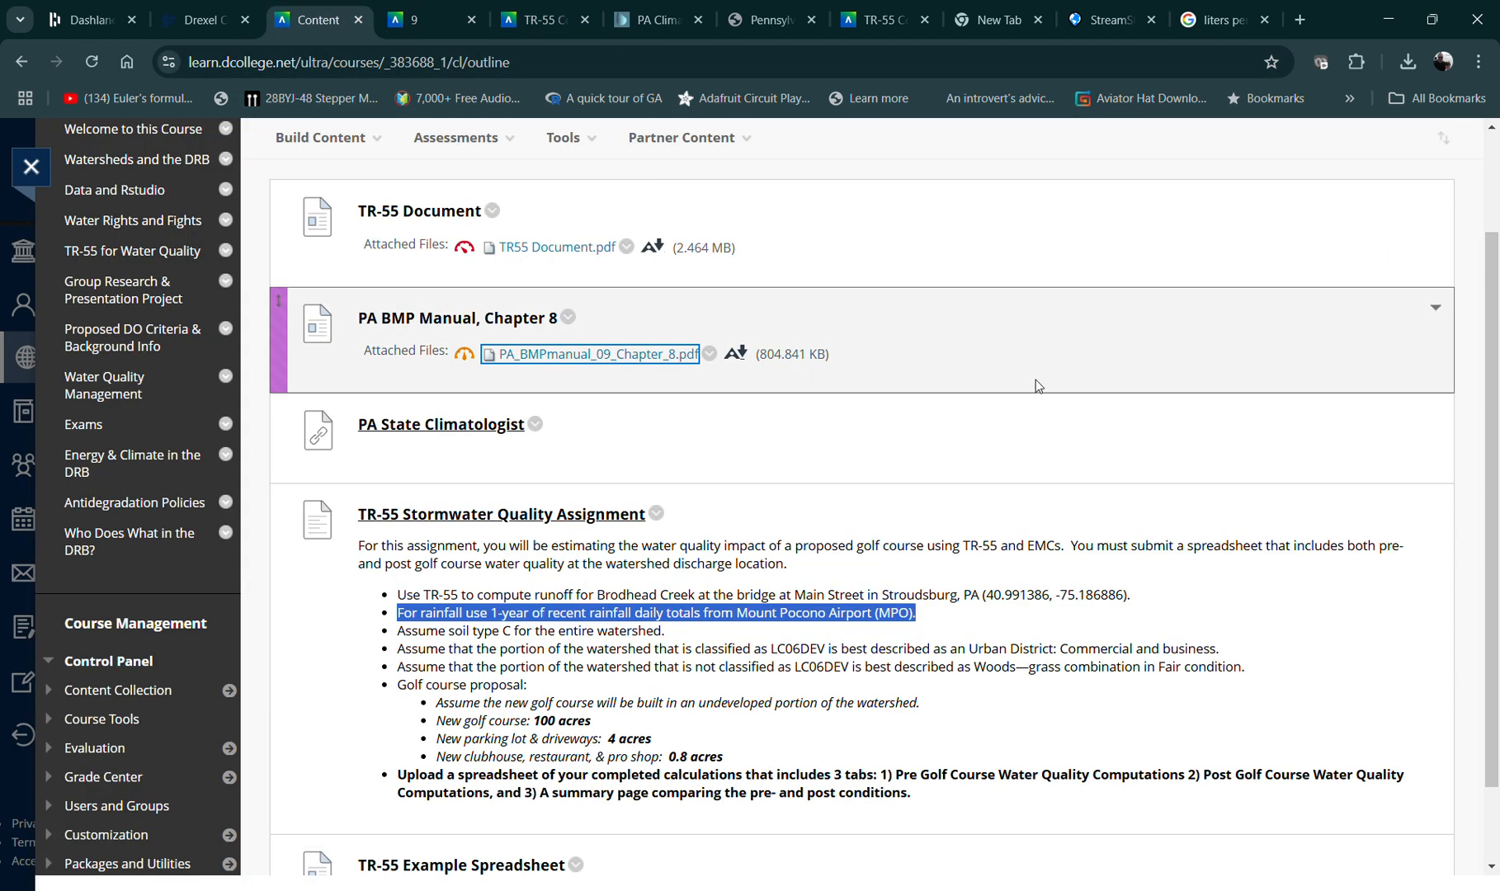
scroll(1073, 412, down, 1)
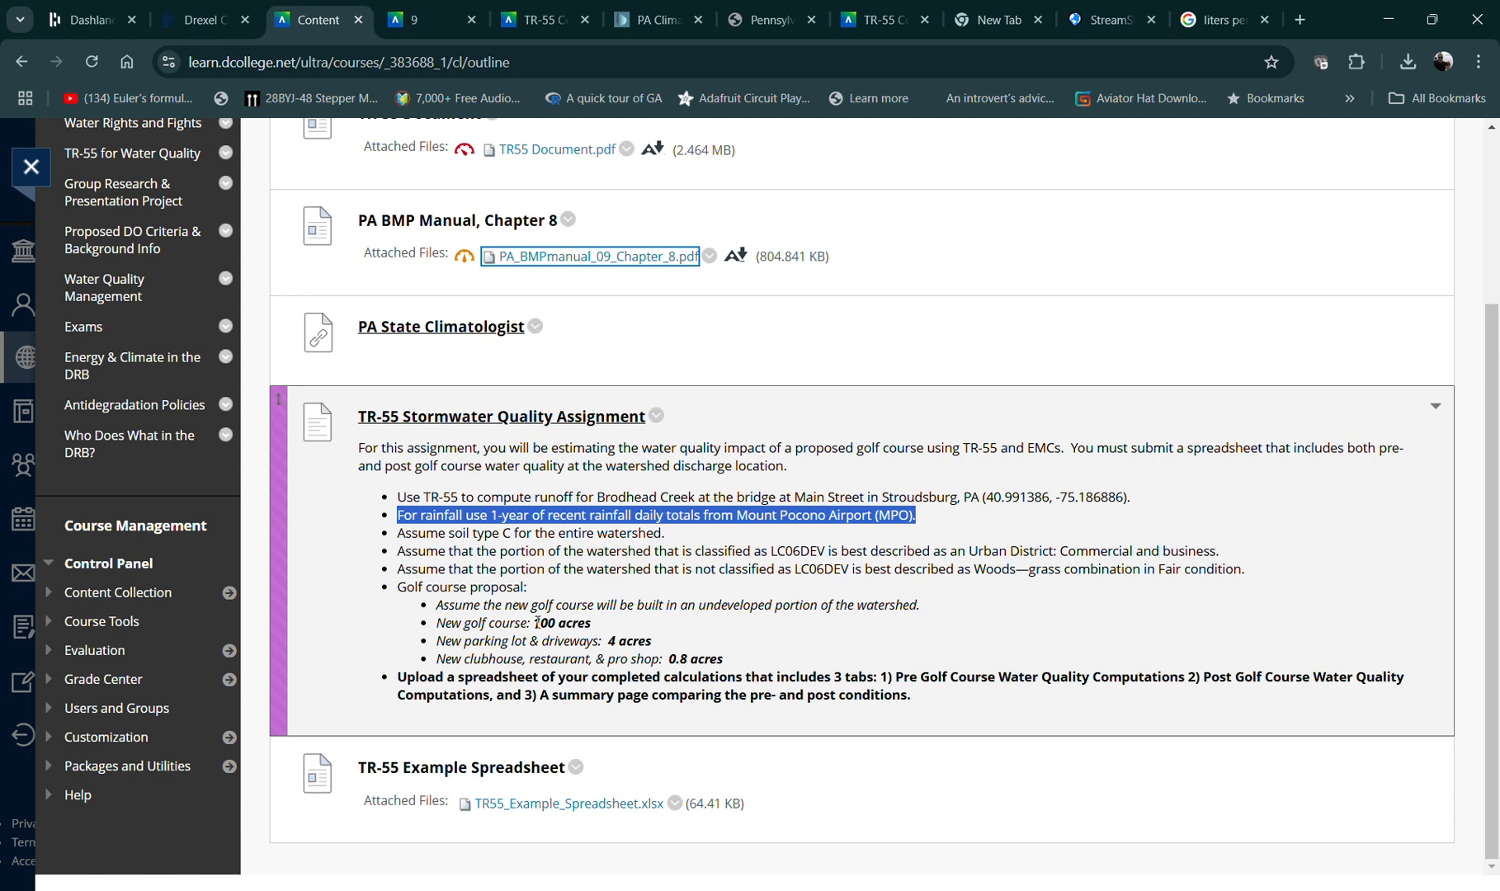
drag(535, 622, 709, 657)
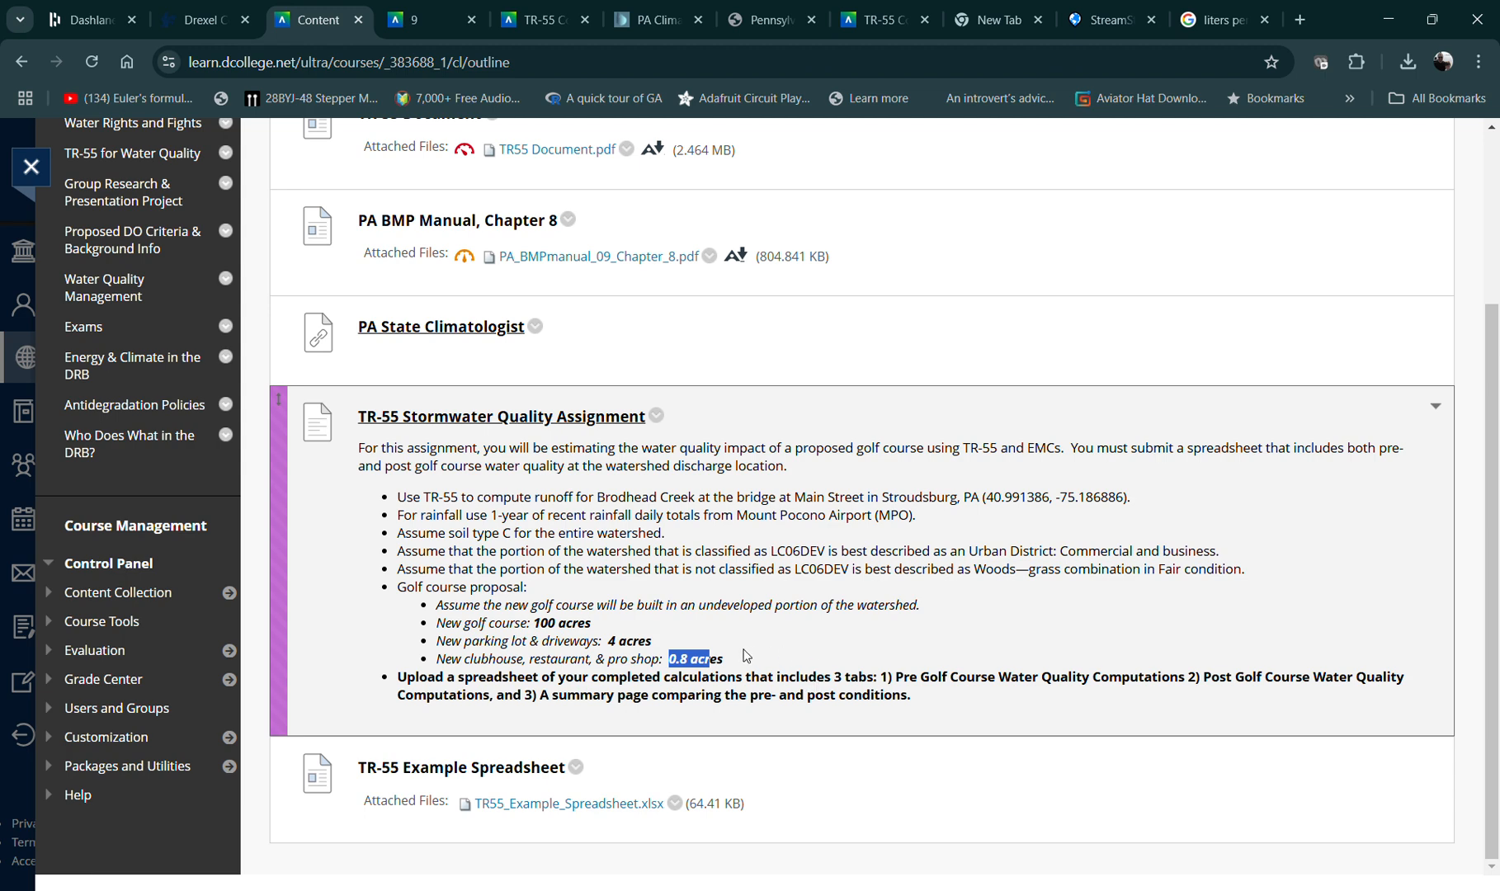
key(alt+Tab)
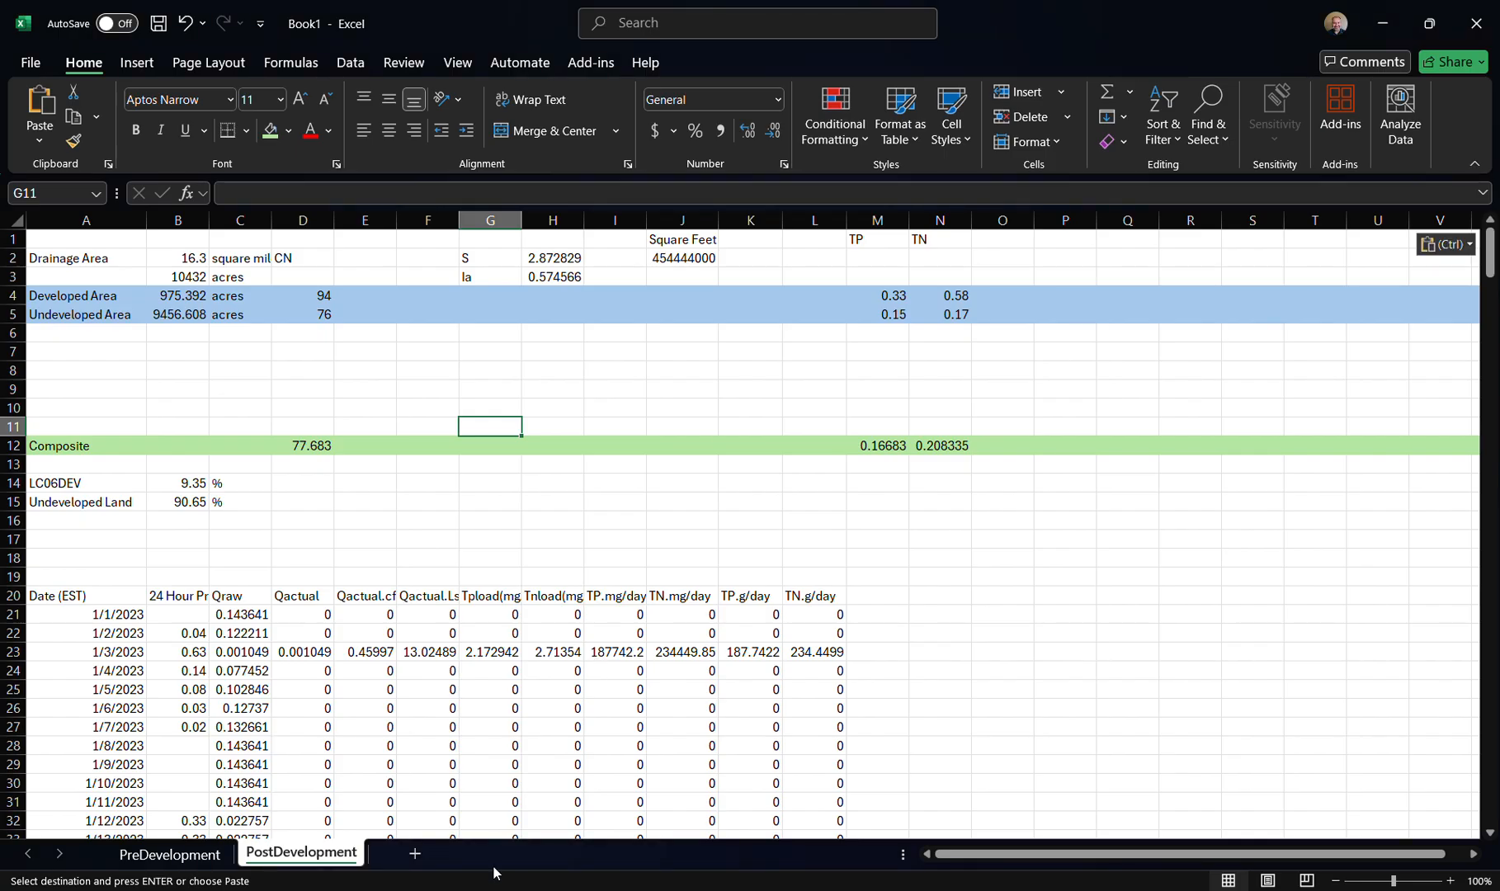
Add the land use labels "Golf Course", "Parking Lot & Driveway" and "Buildings" in A6:A8 of the PostDevelopment sheet
click(65, 333)
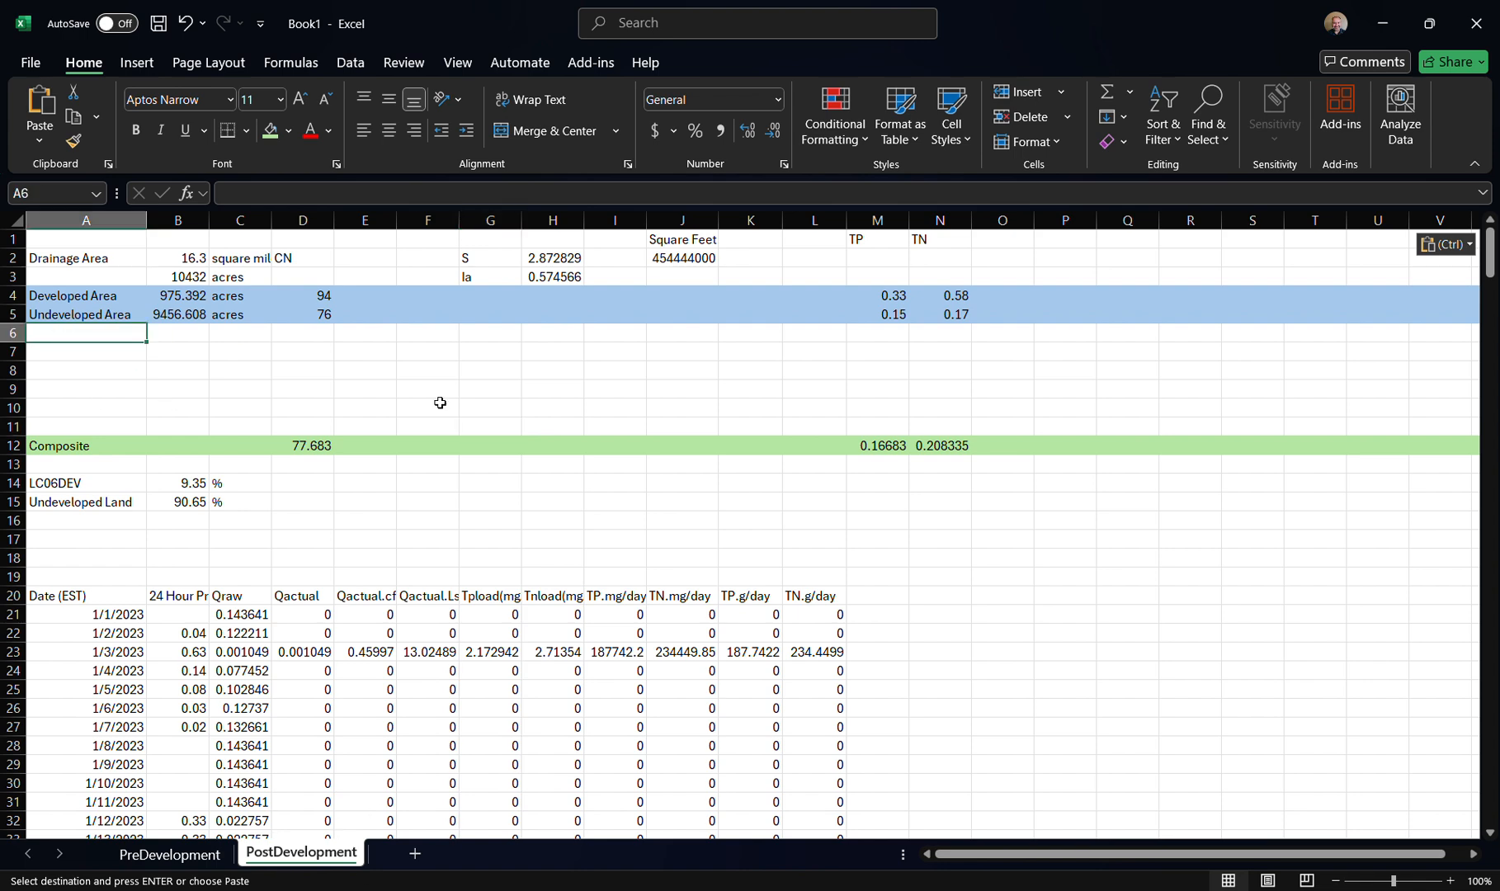
text(Golf Cou)
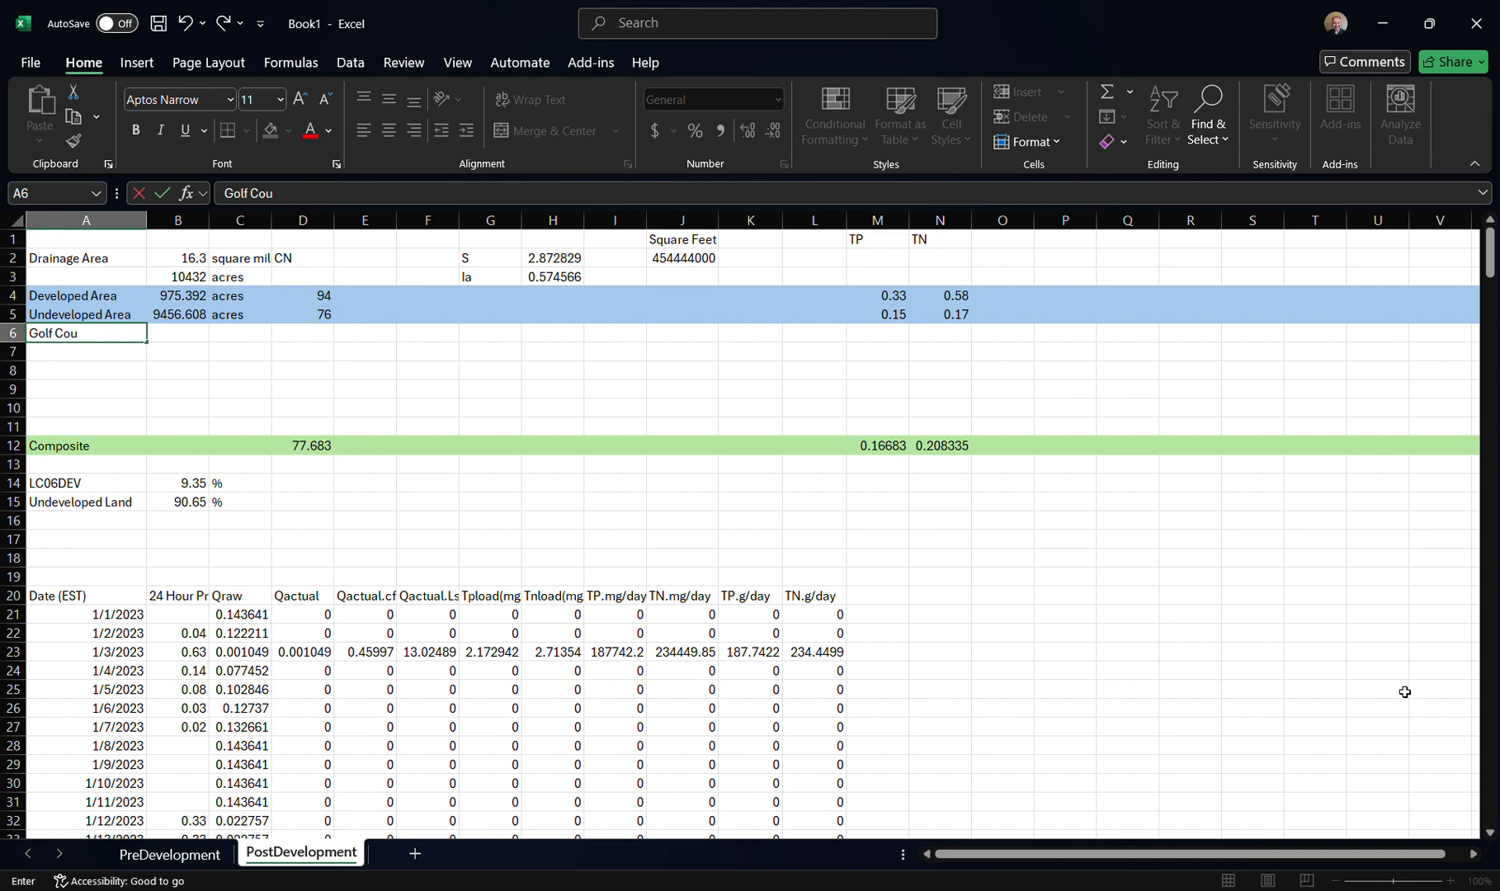
text(rse)
key(Return)
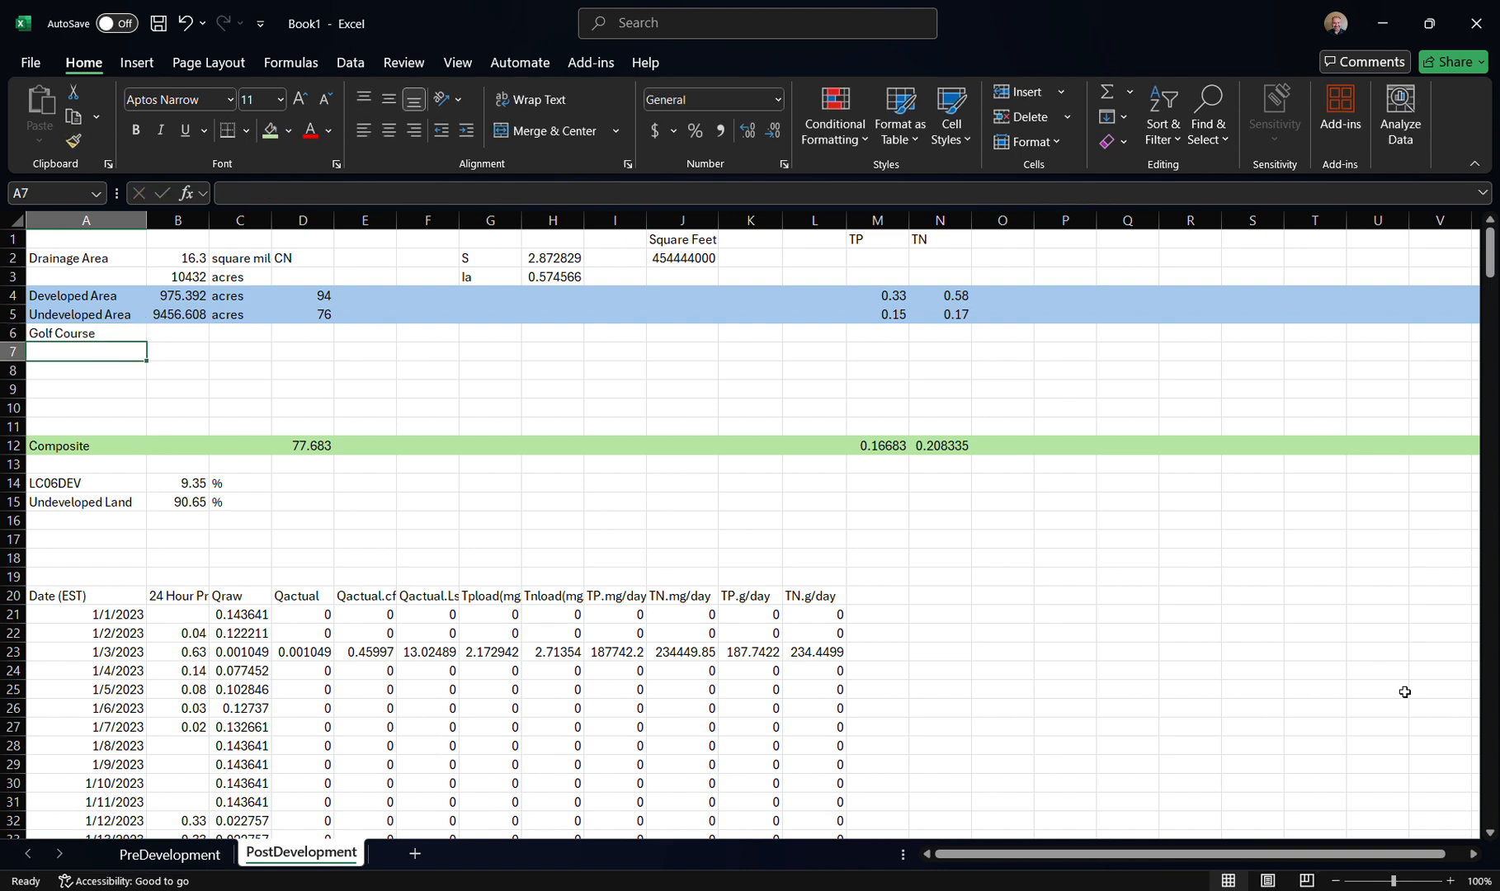
text(Drive)
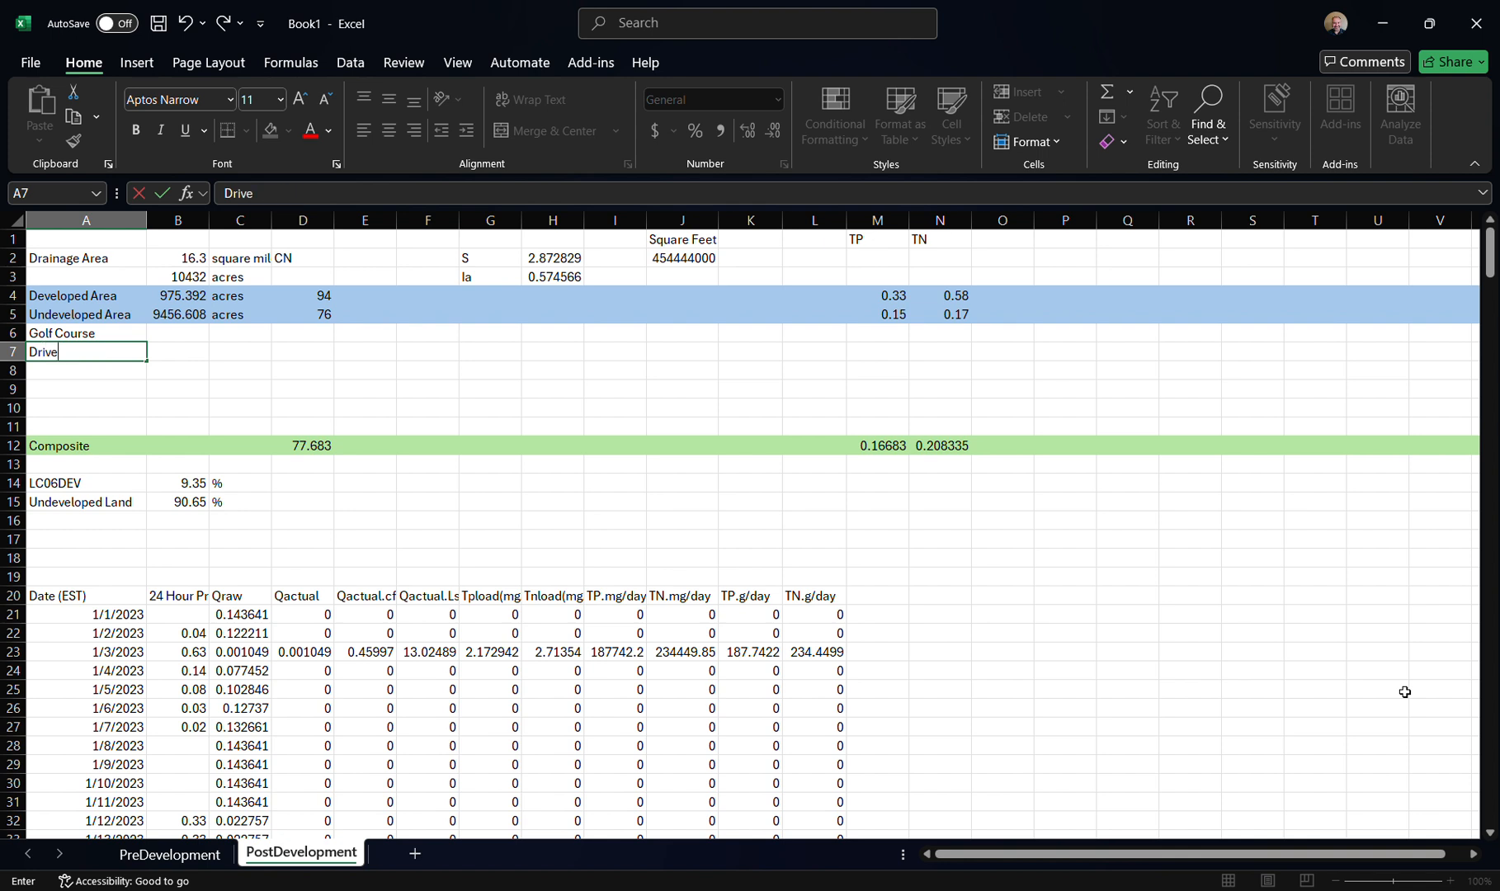
key(BackSpace)
text(Parking Lot & Dr)
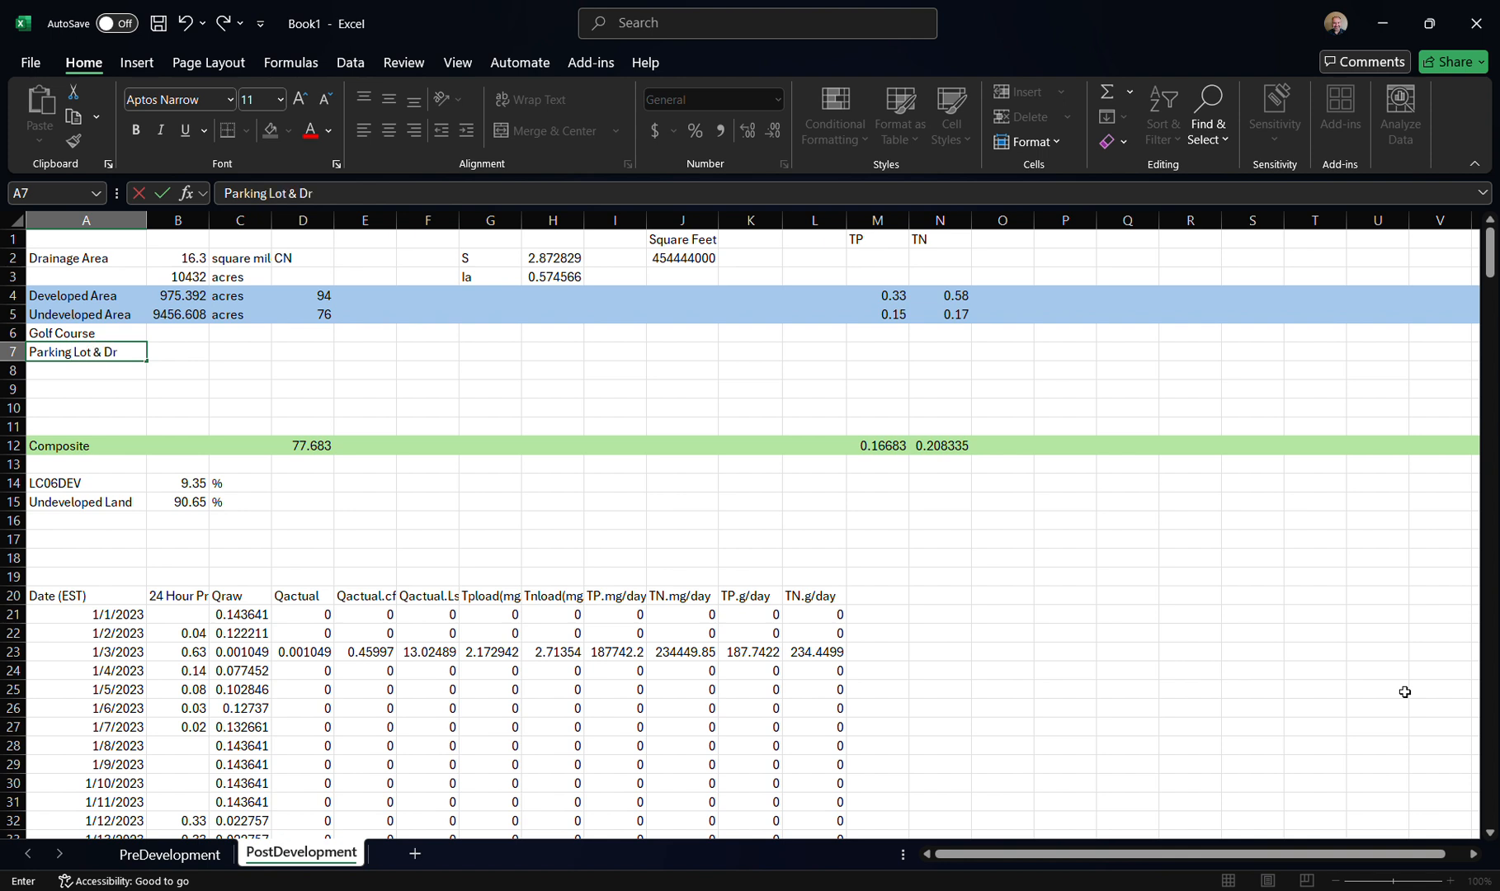
text(iveway)
key(Return)
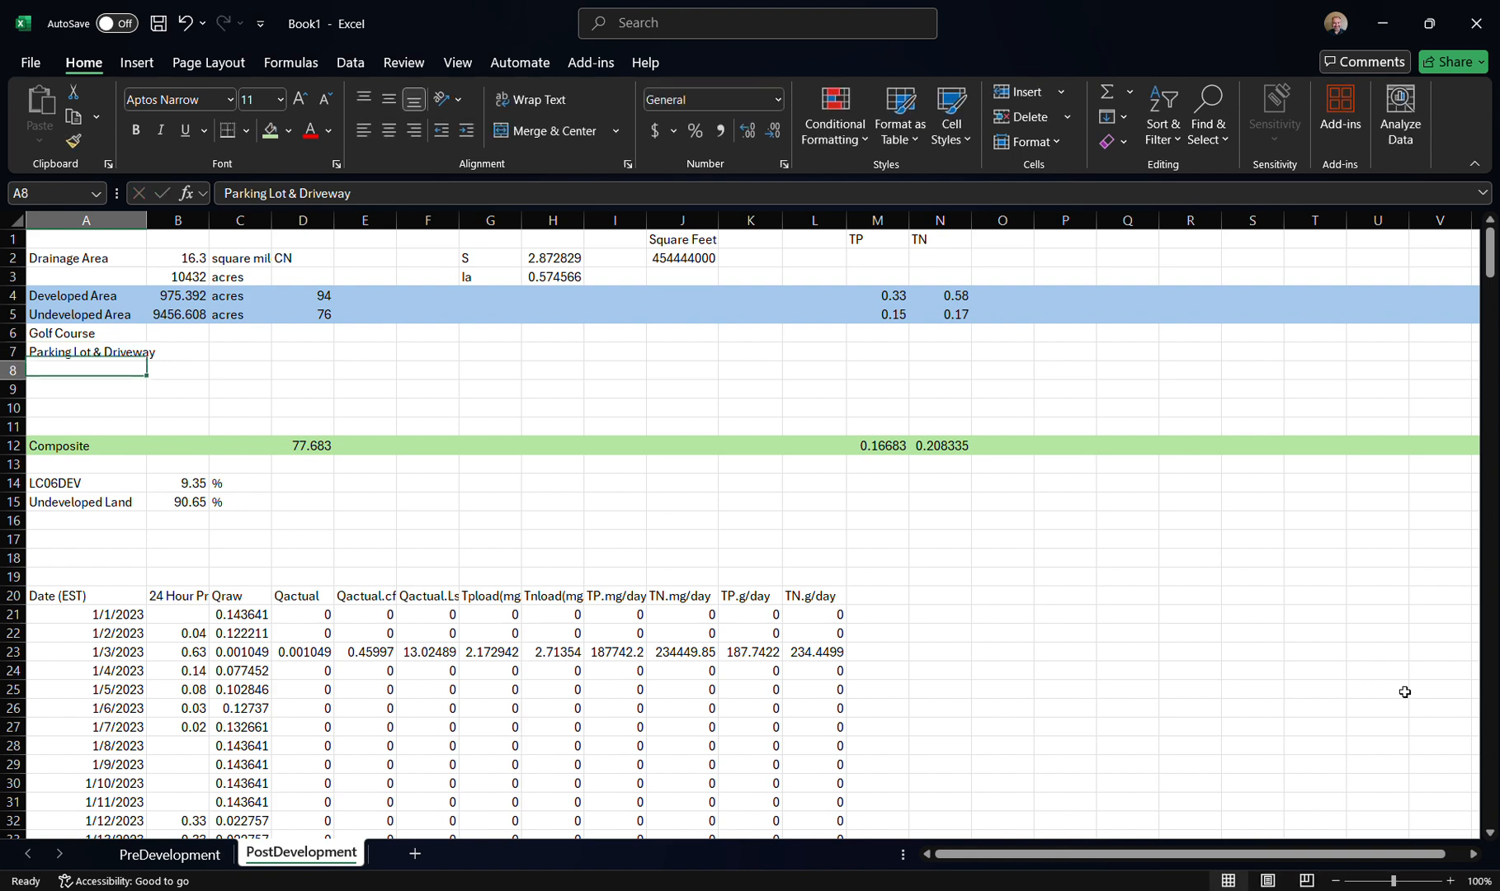
text(Buil)
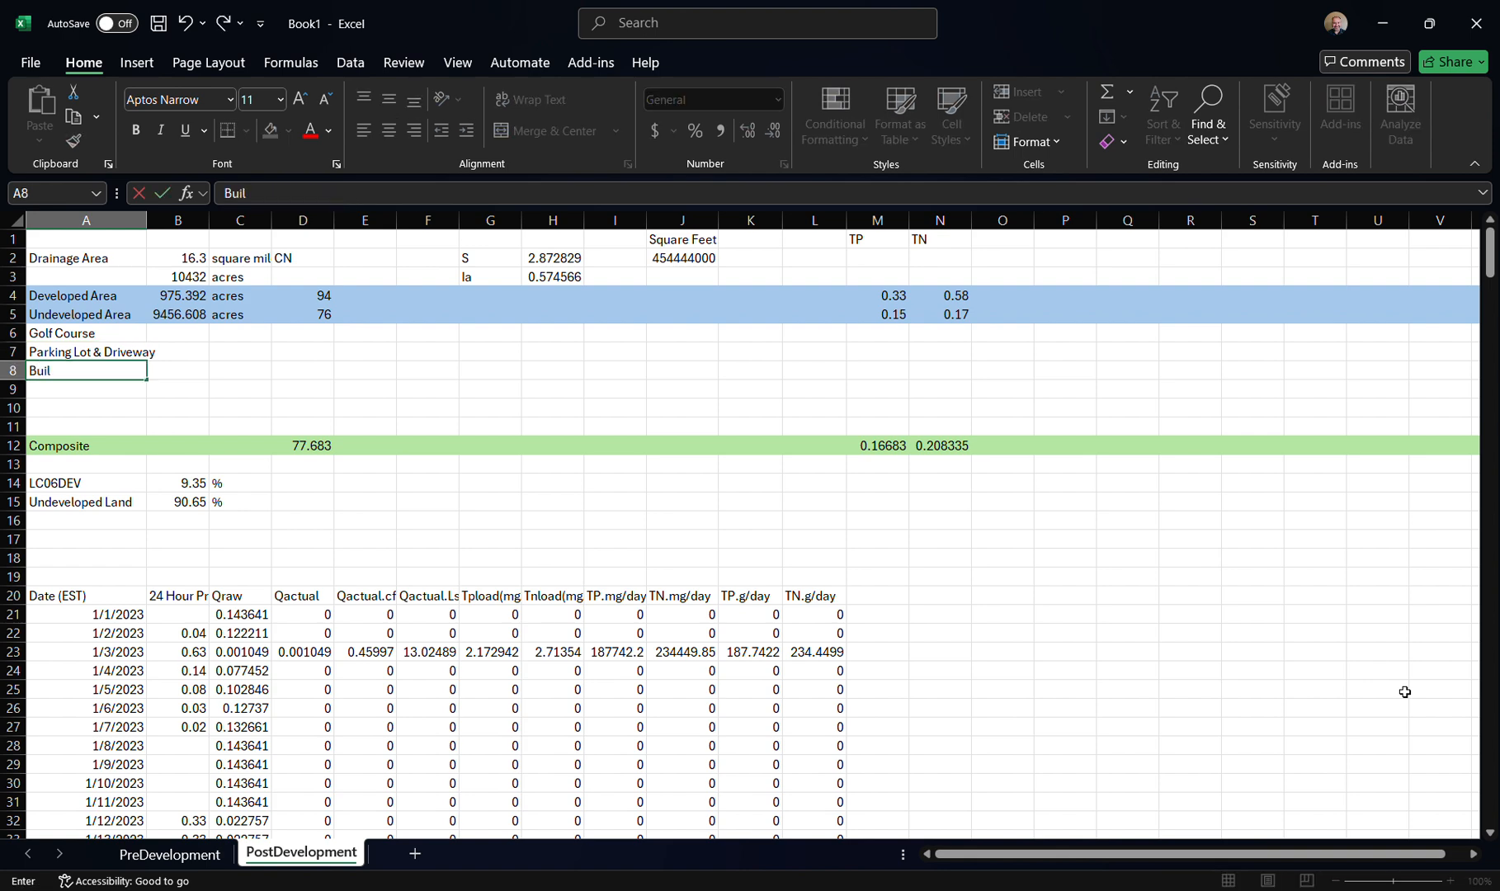
text(dings)
key(Return)
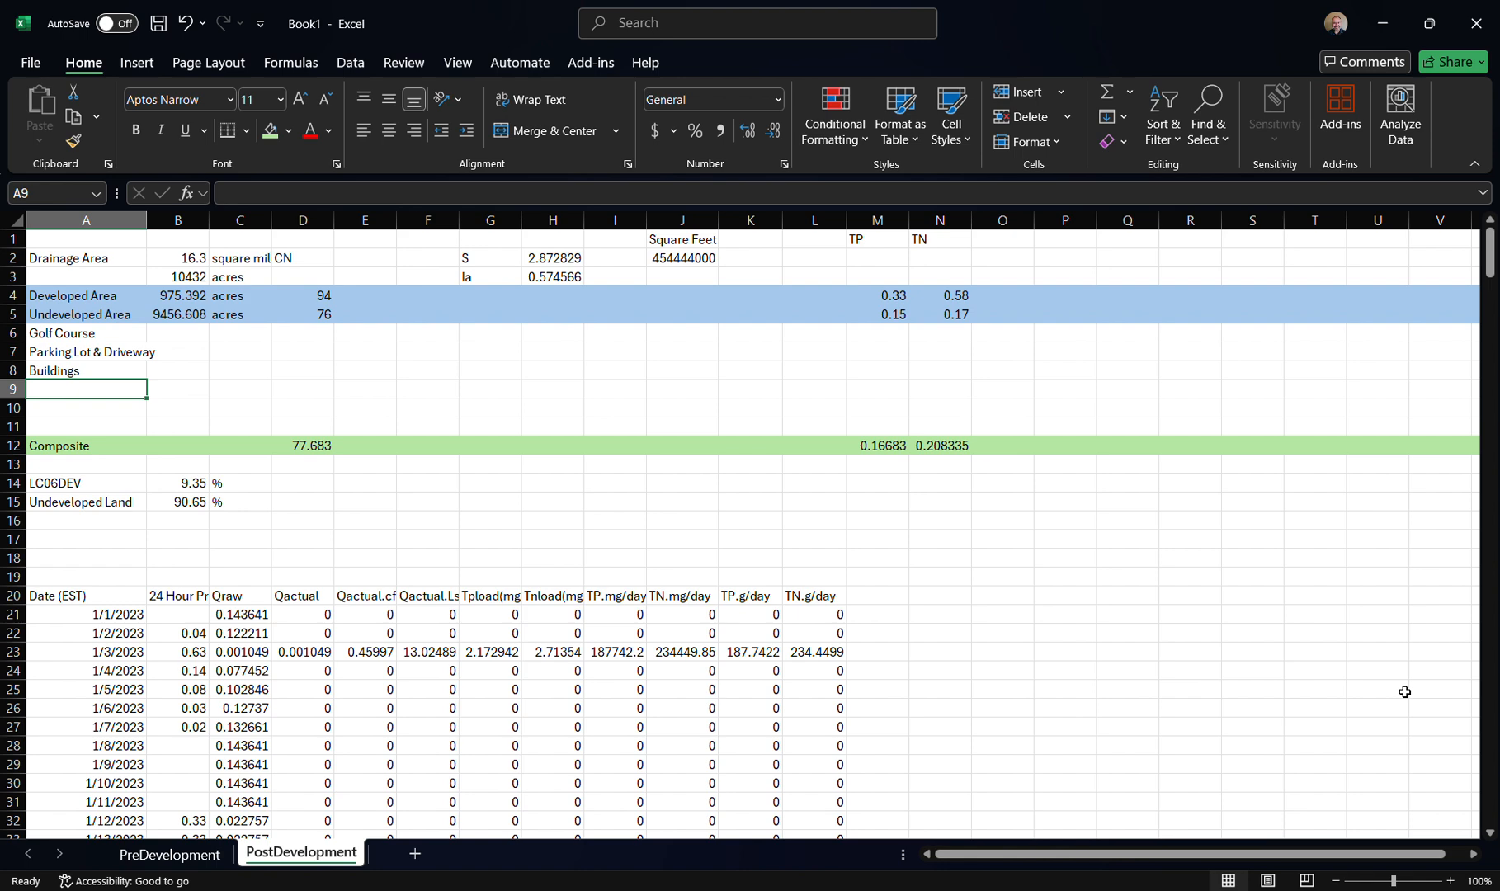
Enter the proposal acreages in PostDevelopment B6:B8: 100 for Golf Course, 4 for Parking Lot & Driveway and 0.8 for Buildings
click(182, 330)
text(100)
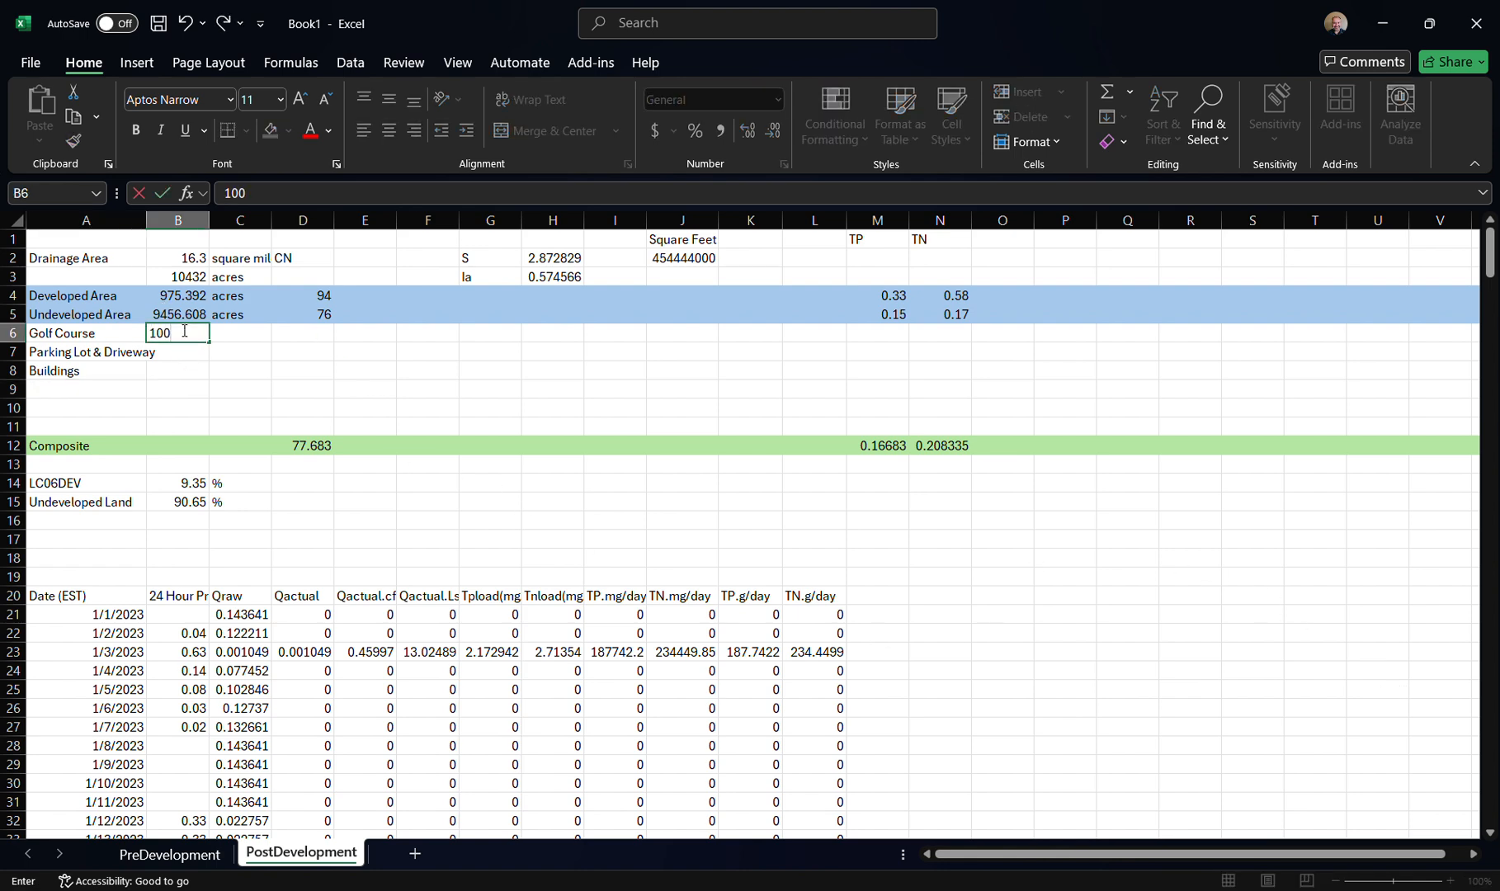
key(Return)
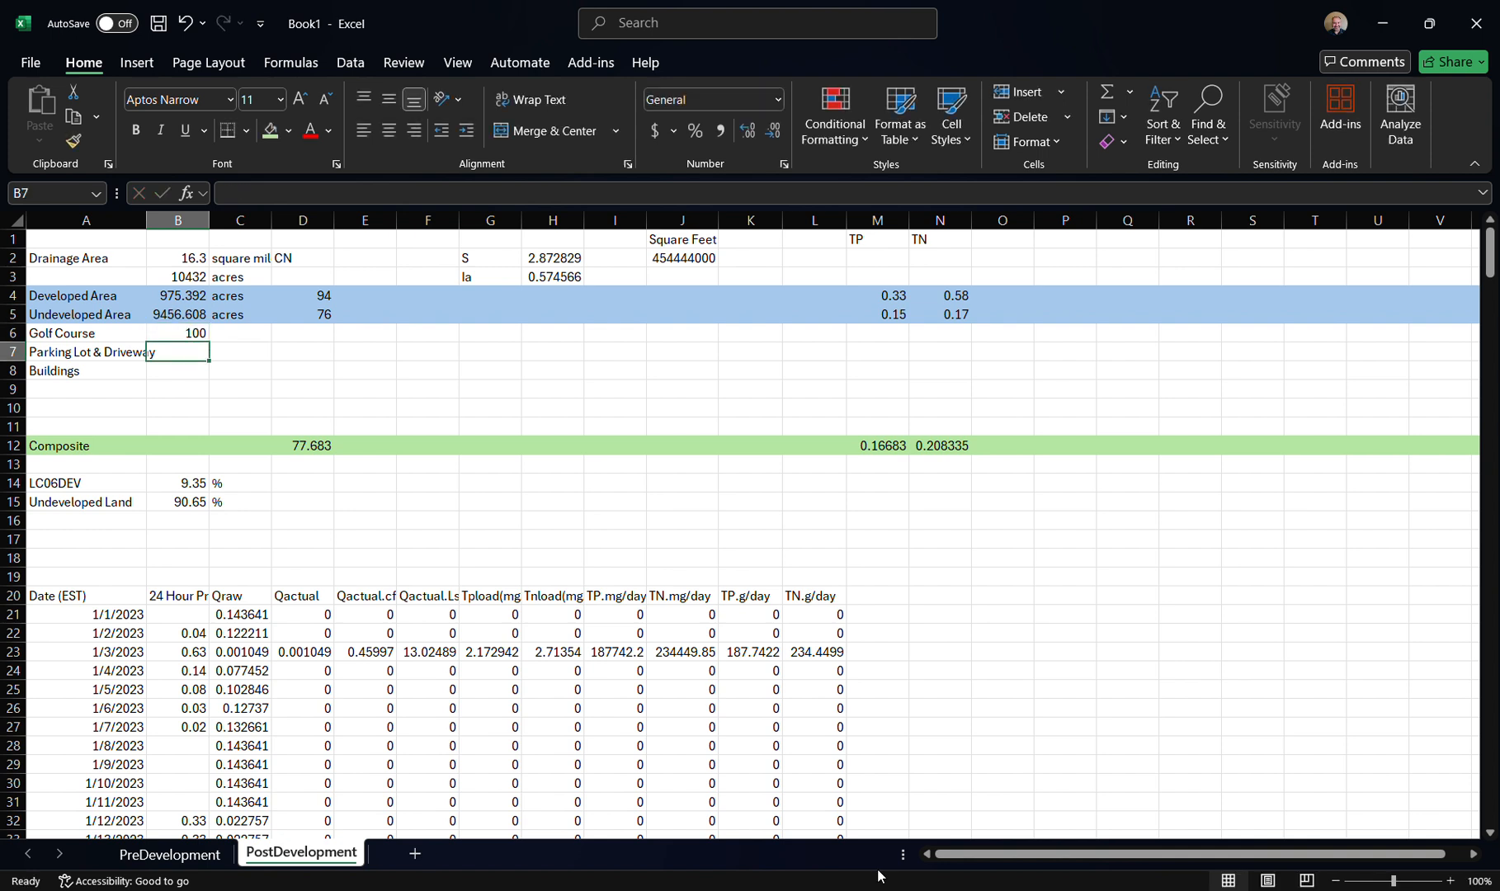
key(alt+Tab)
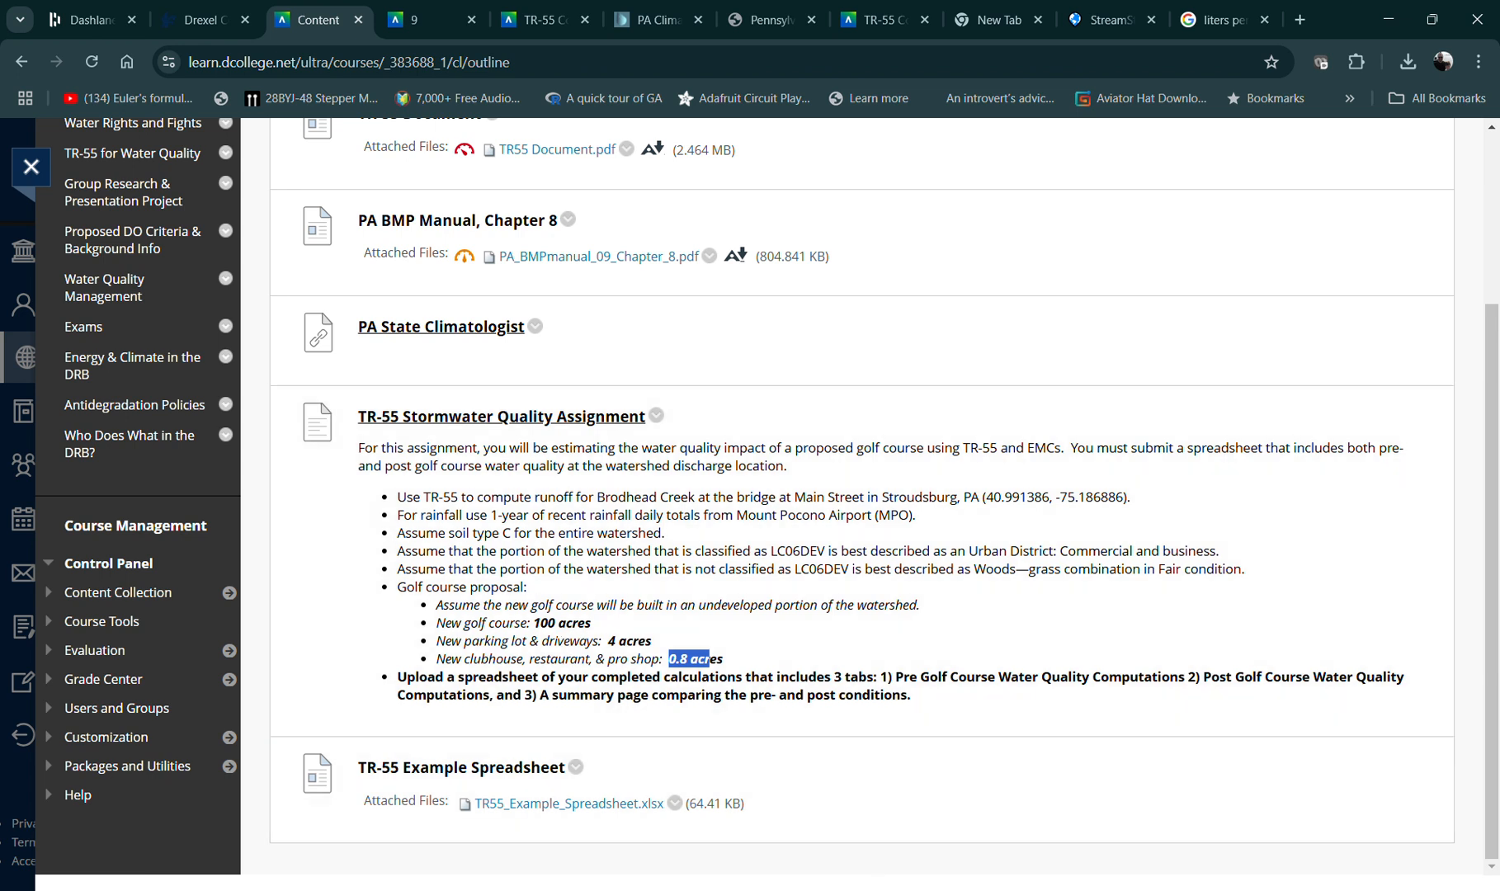
key(alt+Tab)
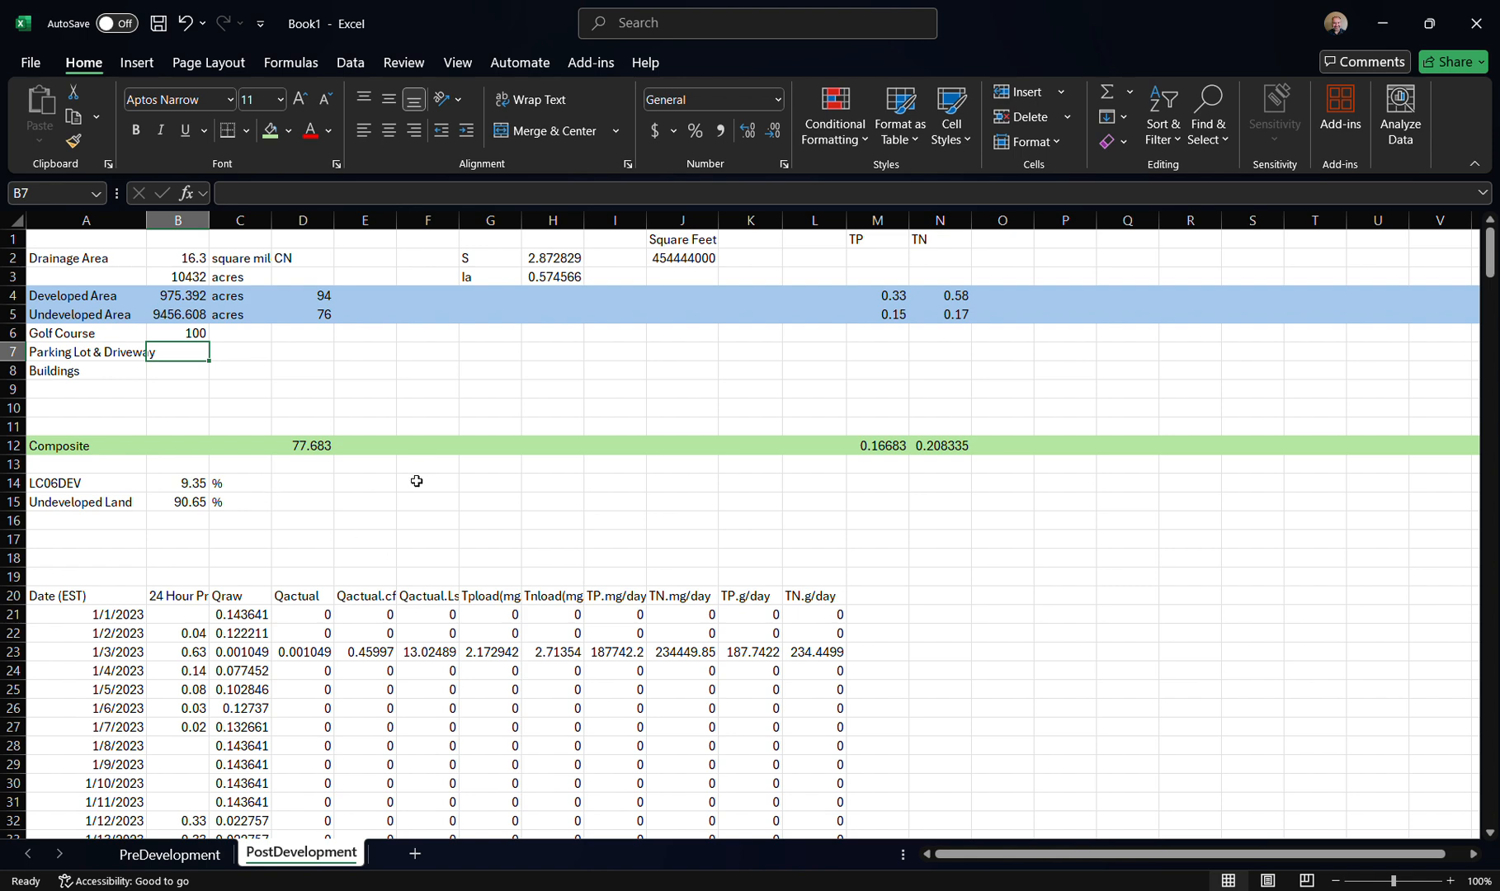
text(4)
key(Return)
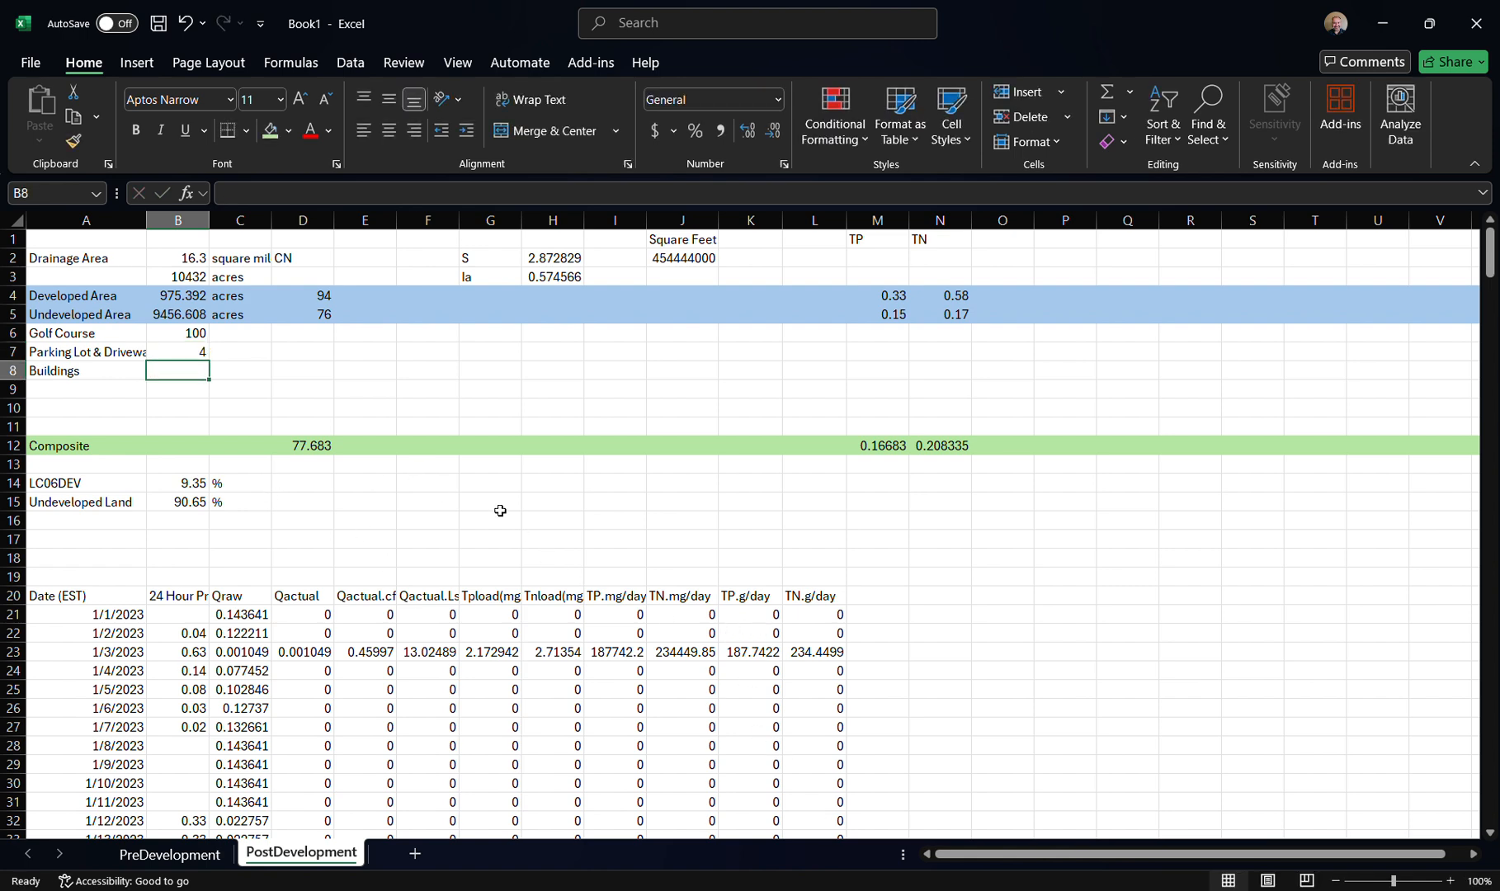
text(0)
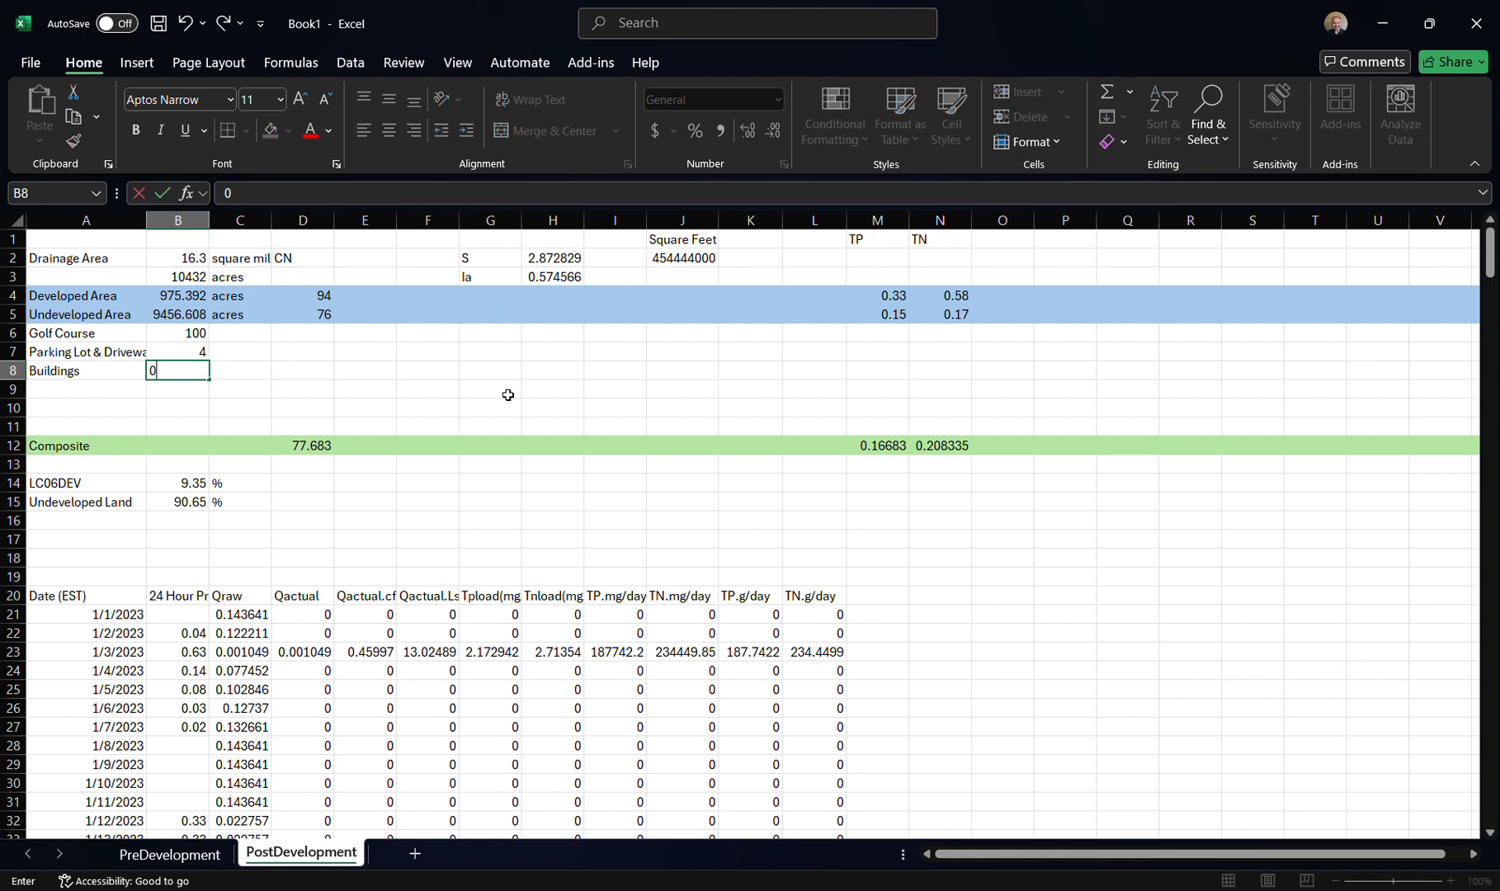
text(.8)
key(Return)
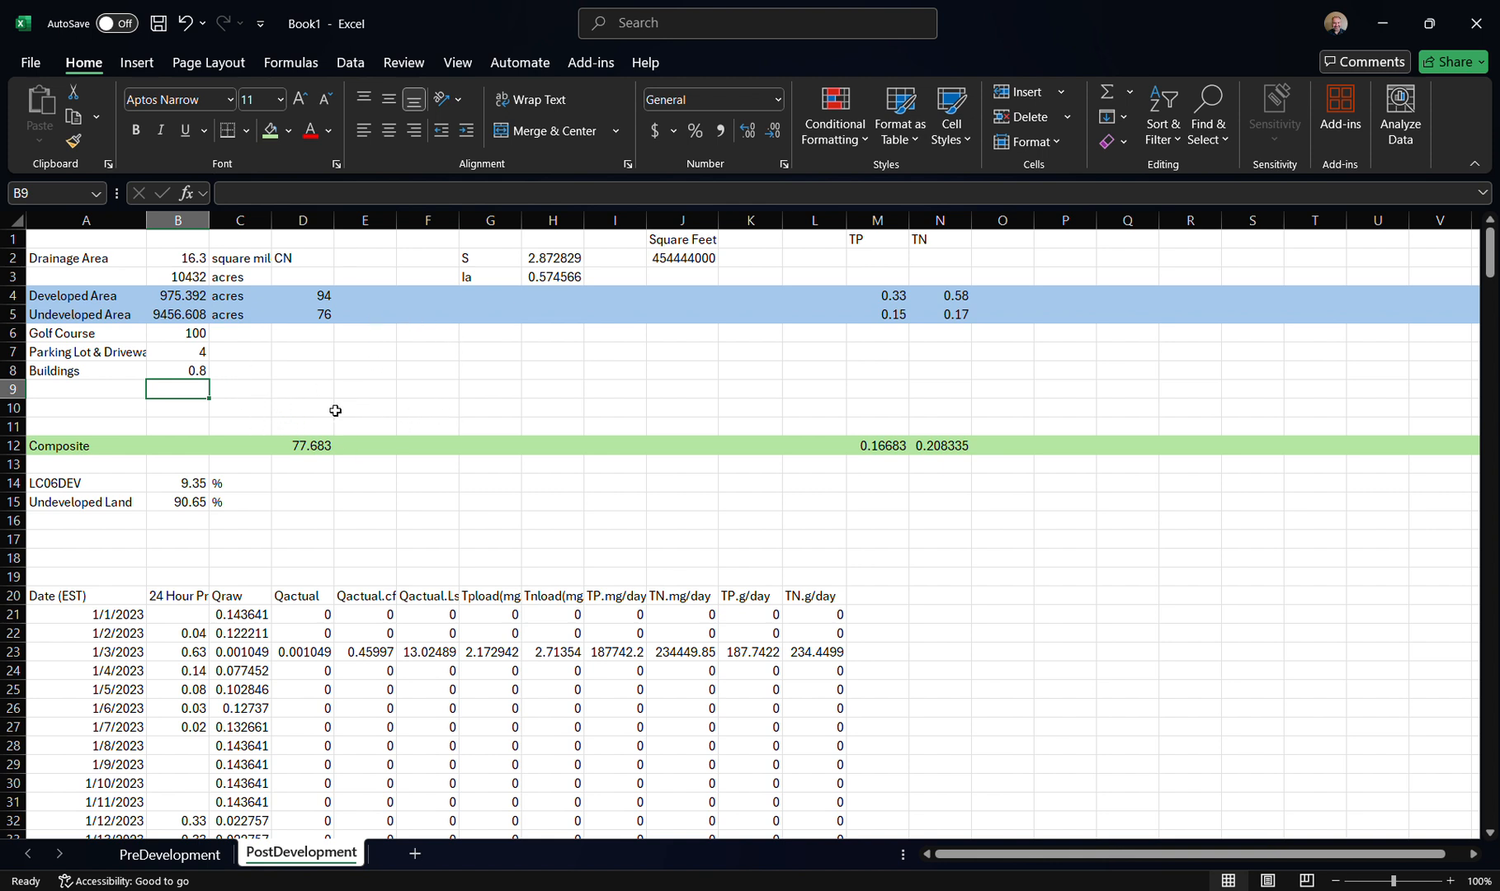
Set Undeveloped Area in PostDevelopment B5 to PreDevelopment!B5 minus B6, B7 and B8, and compare it with the PreDevelopment value
click(177, 315)
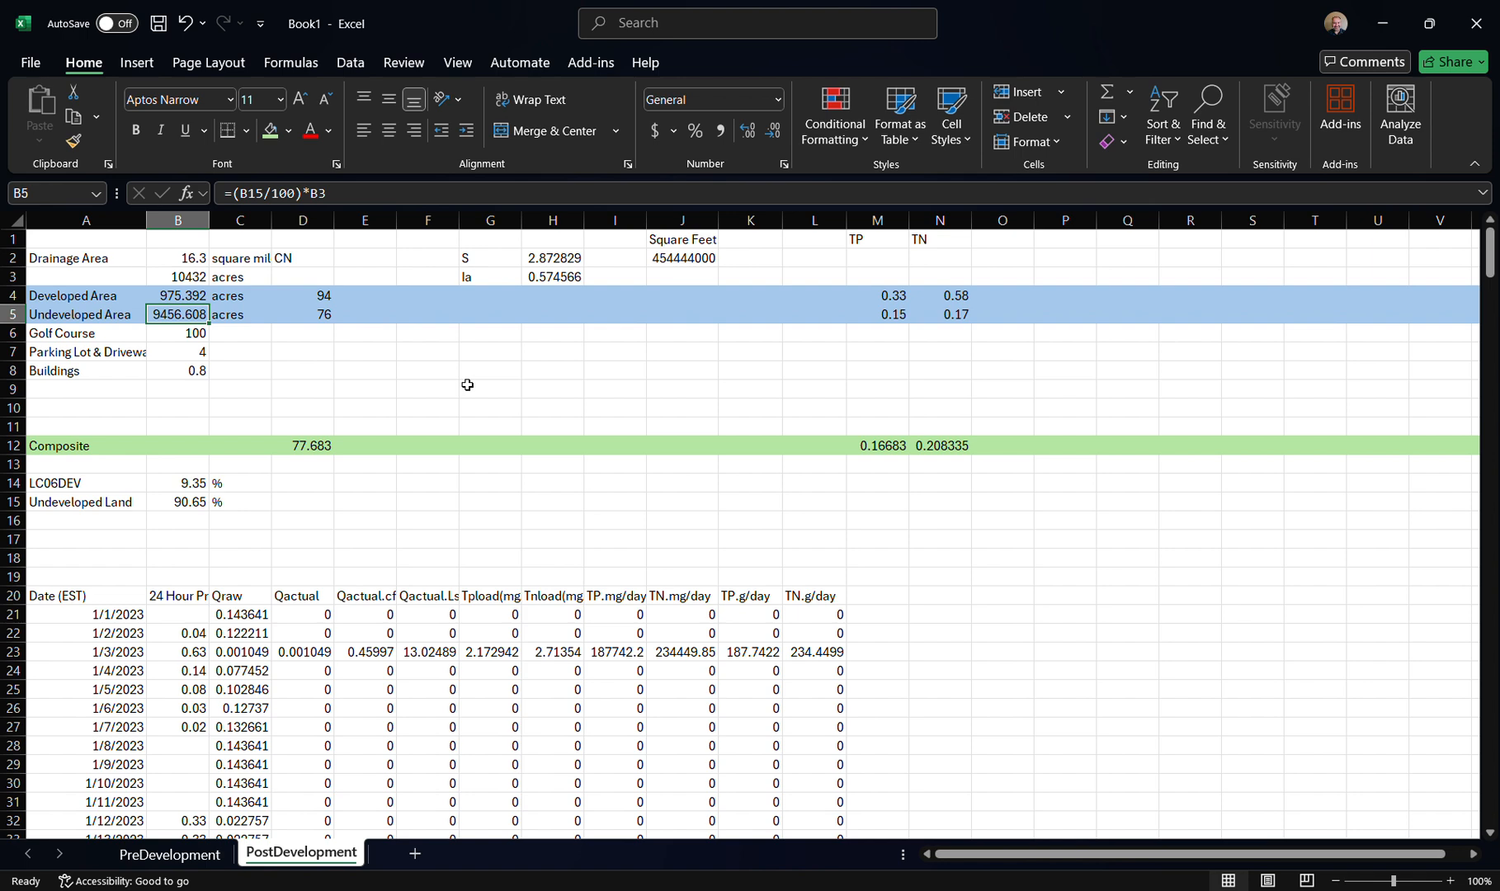
text(=)
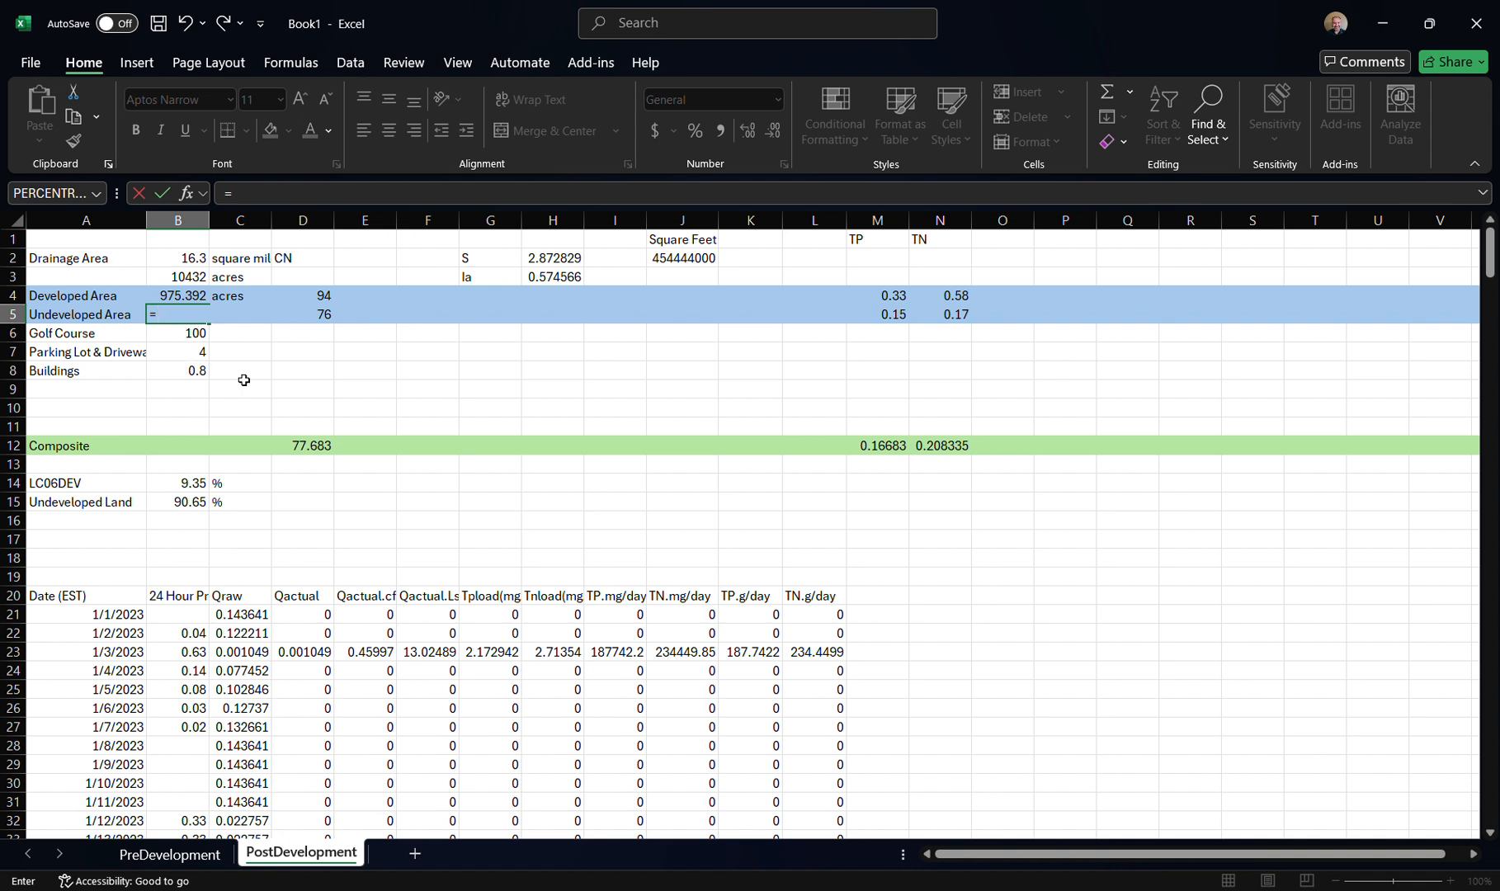
click(174, 855)
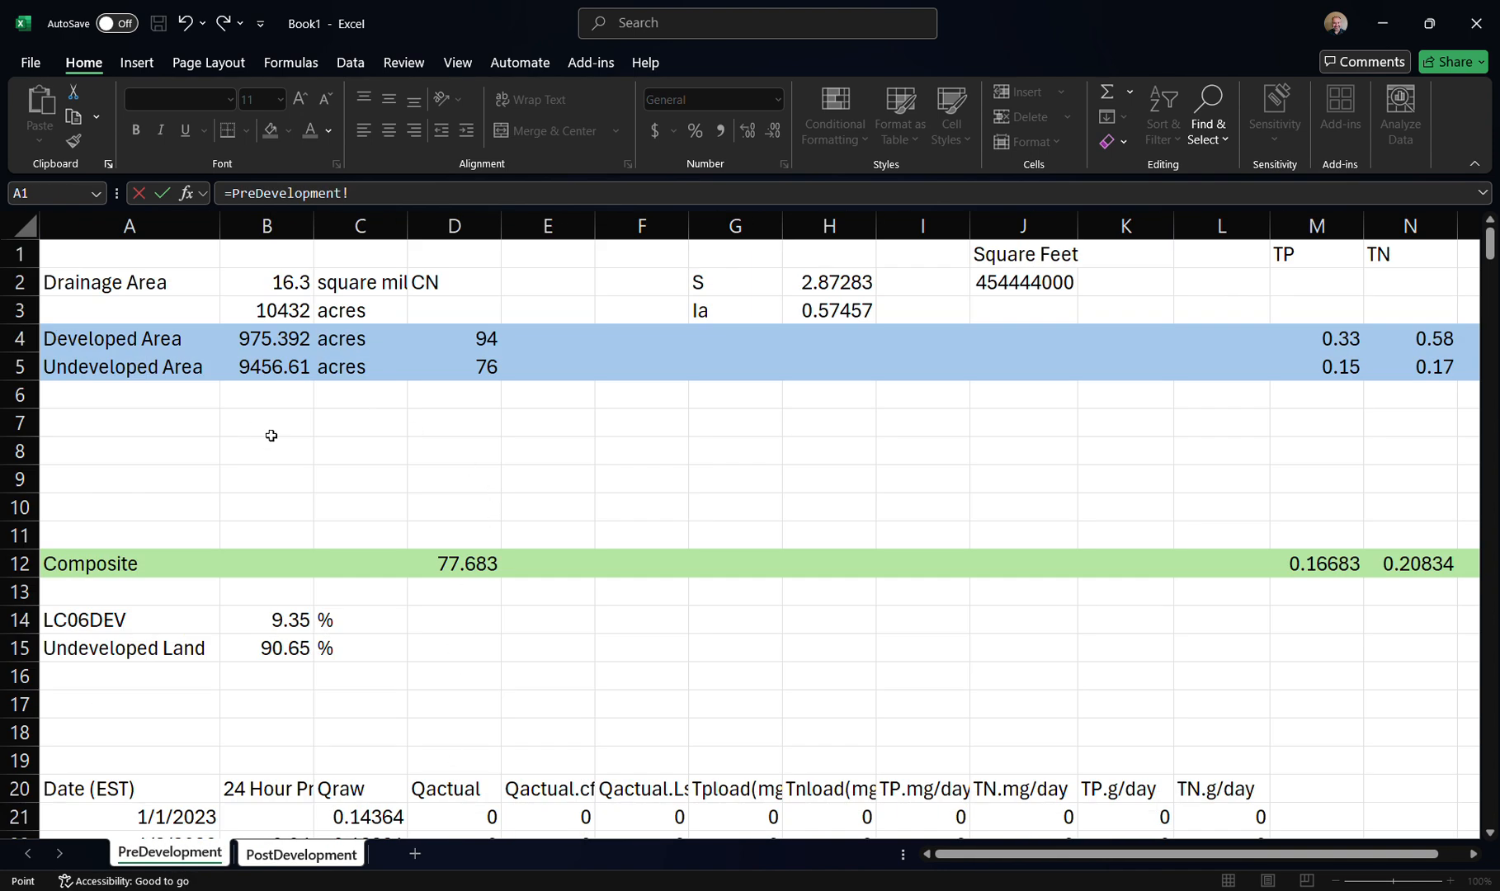
click(254, 363)
text(-)
click(304, 858)
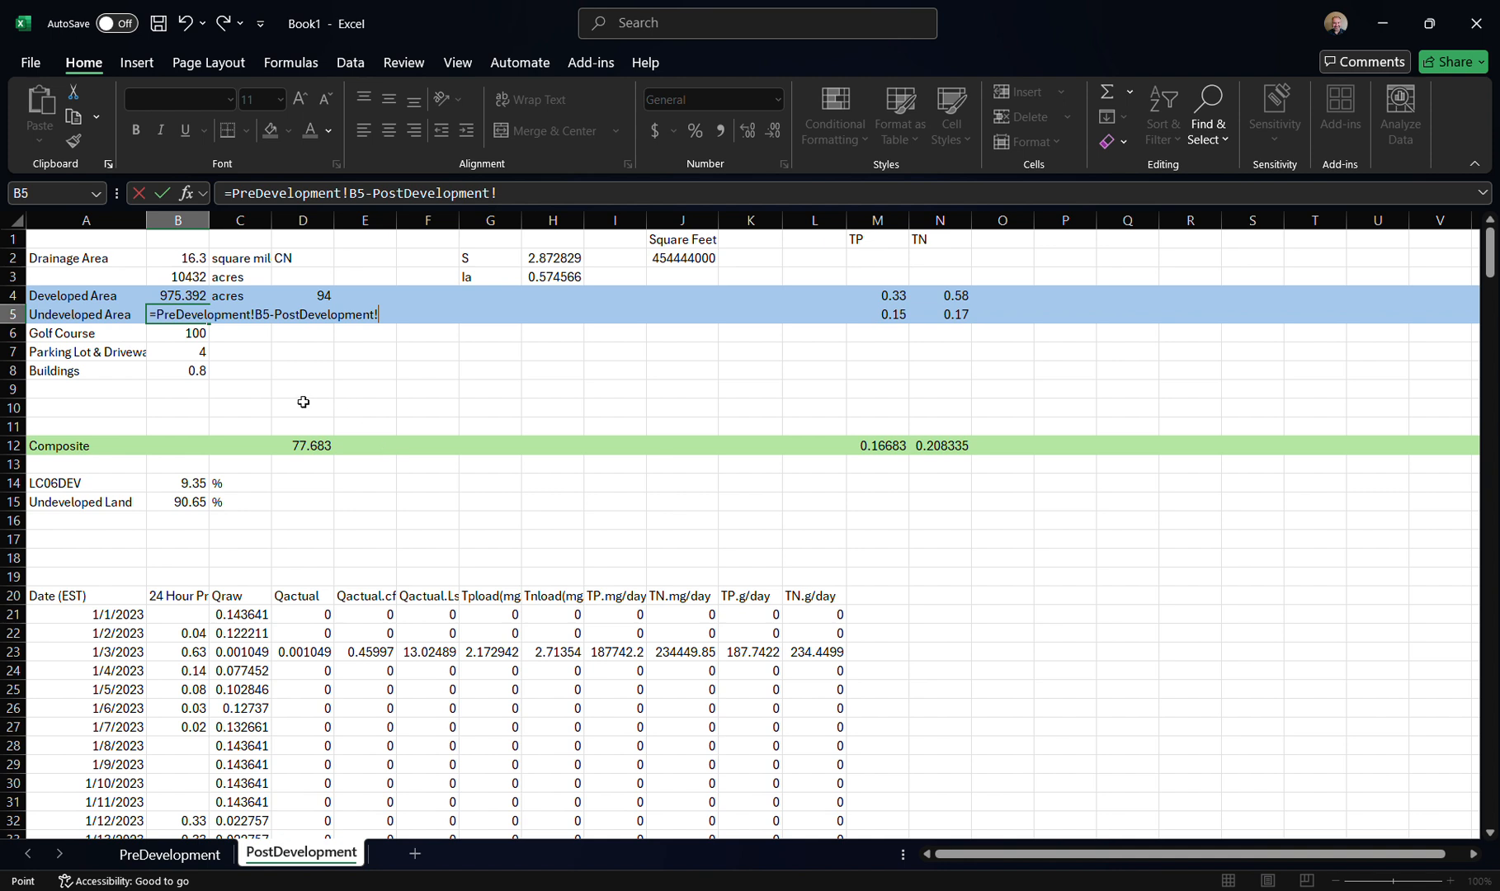
click(192, 333)
text(-)
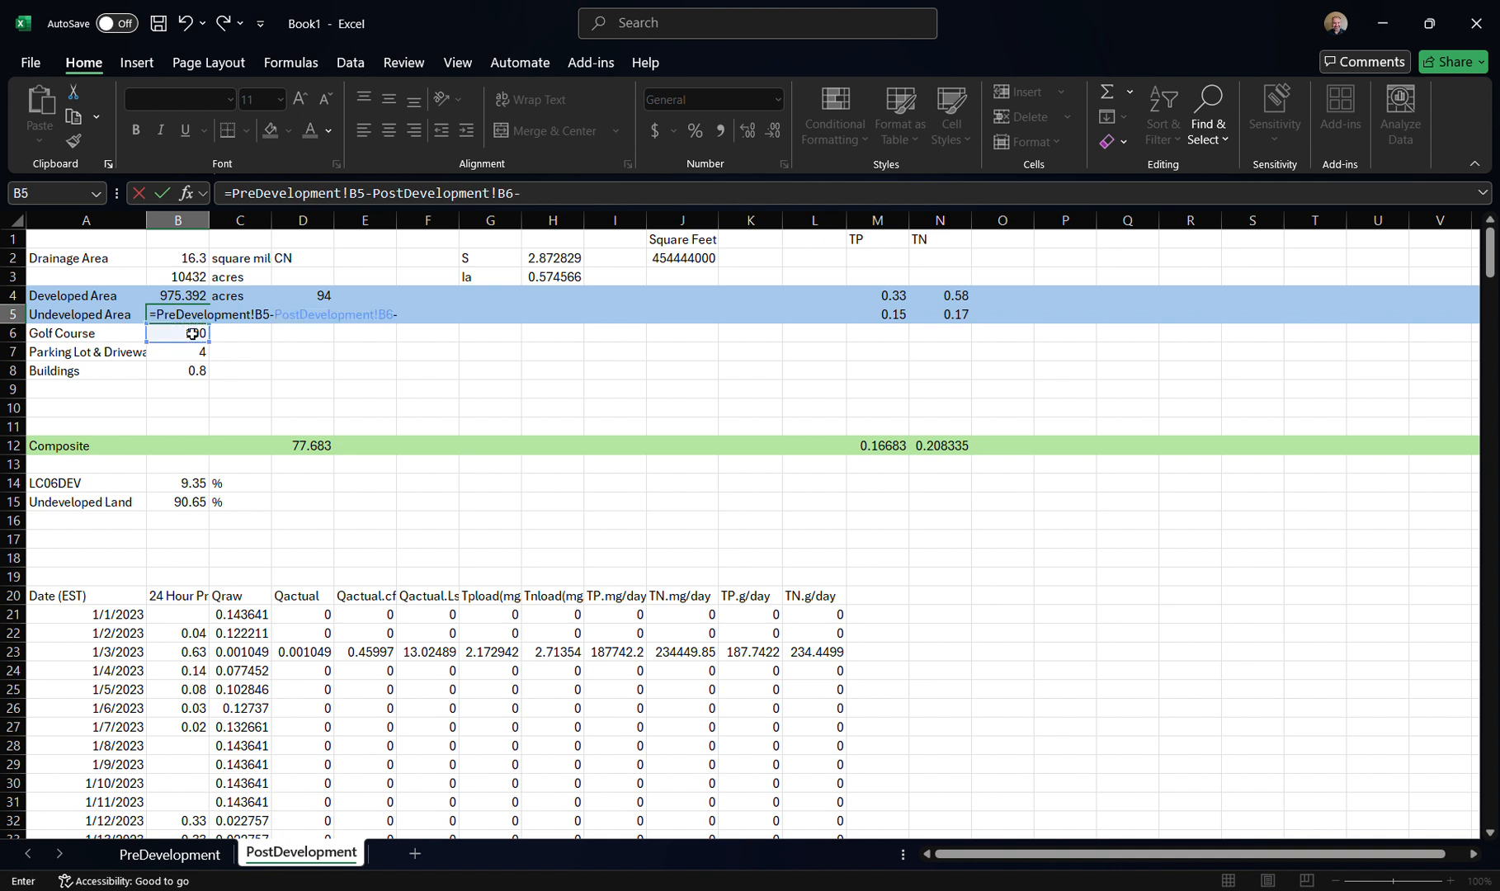
click(176, 353)
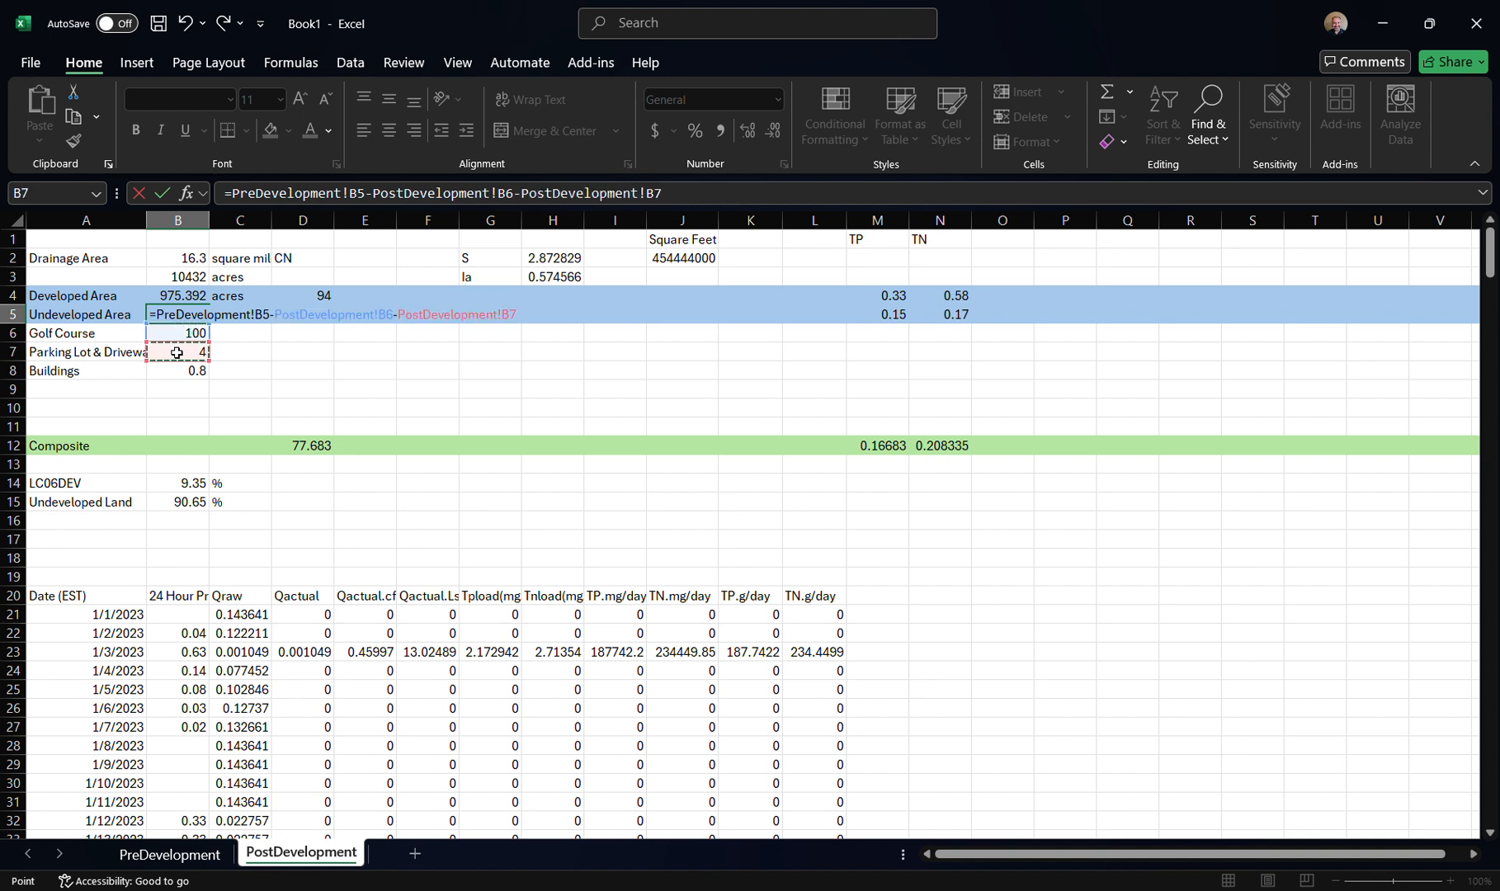
text(-)
click(183, 373)
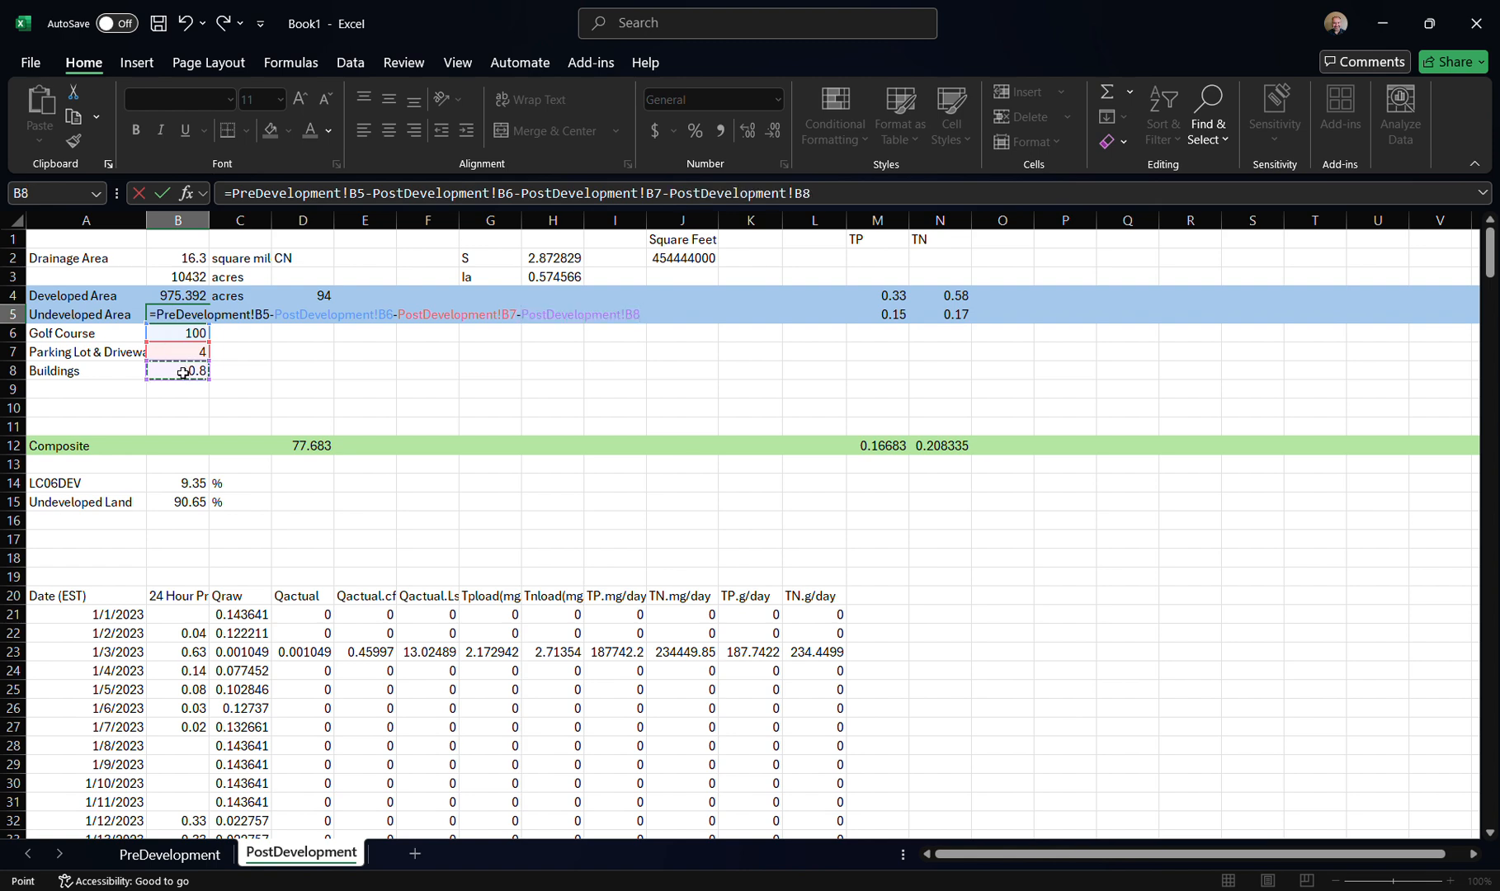
key(Return)
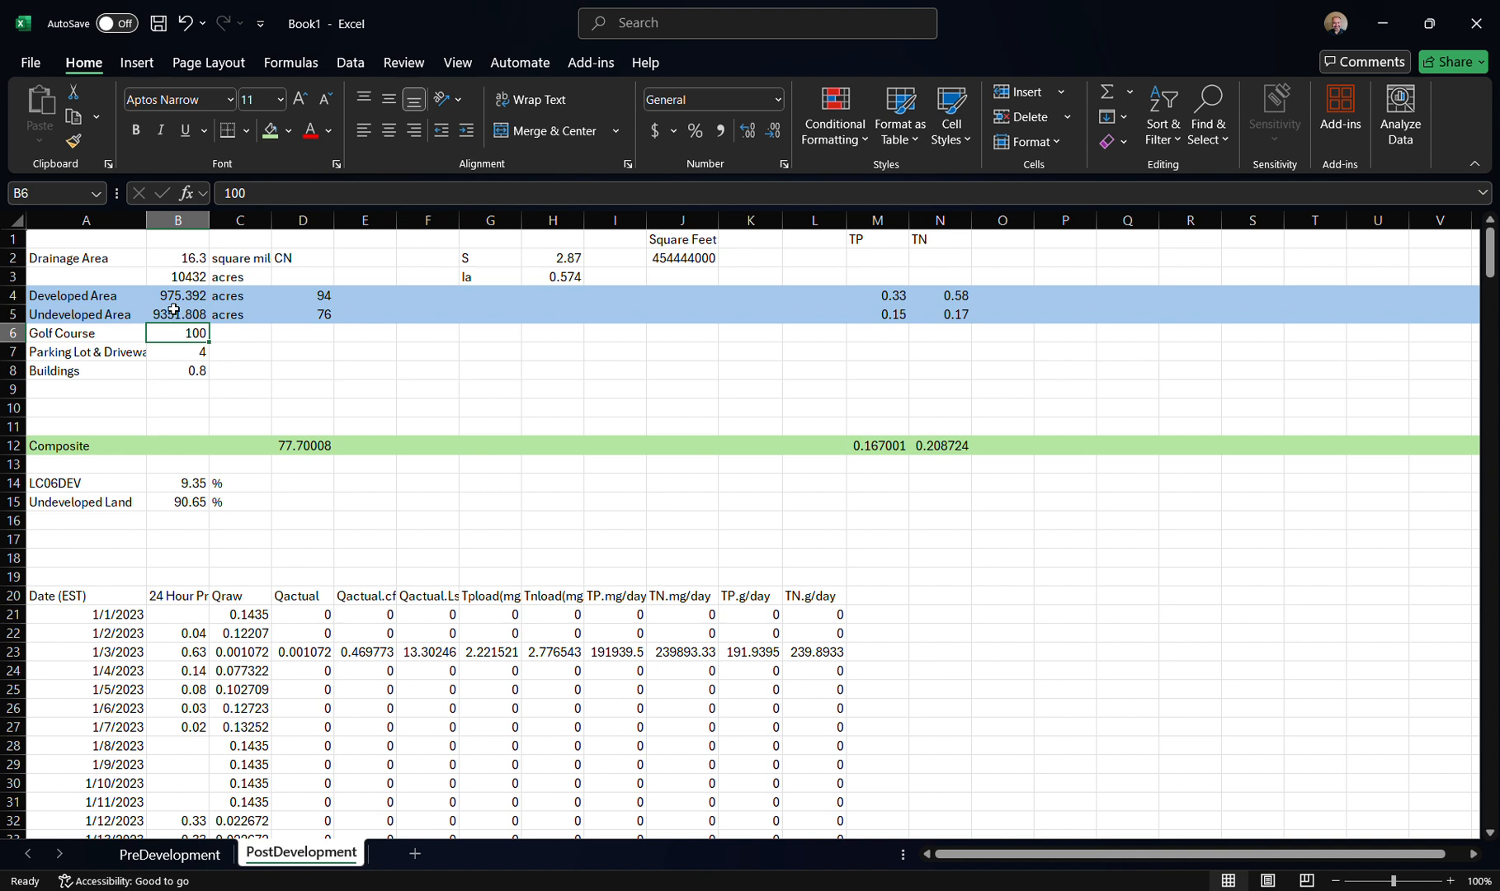
click(182, 861)
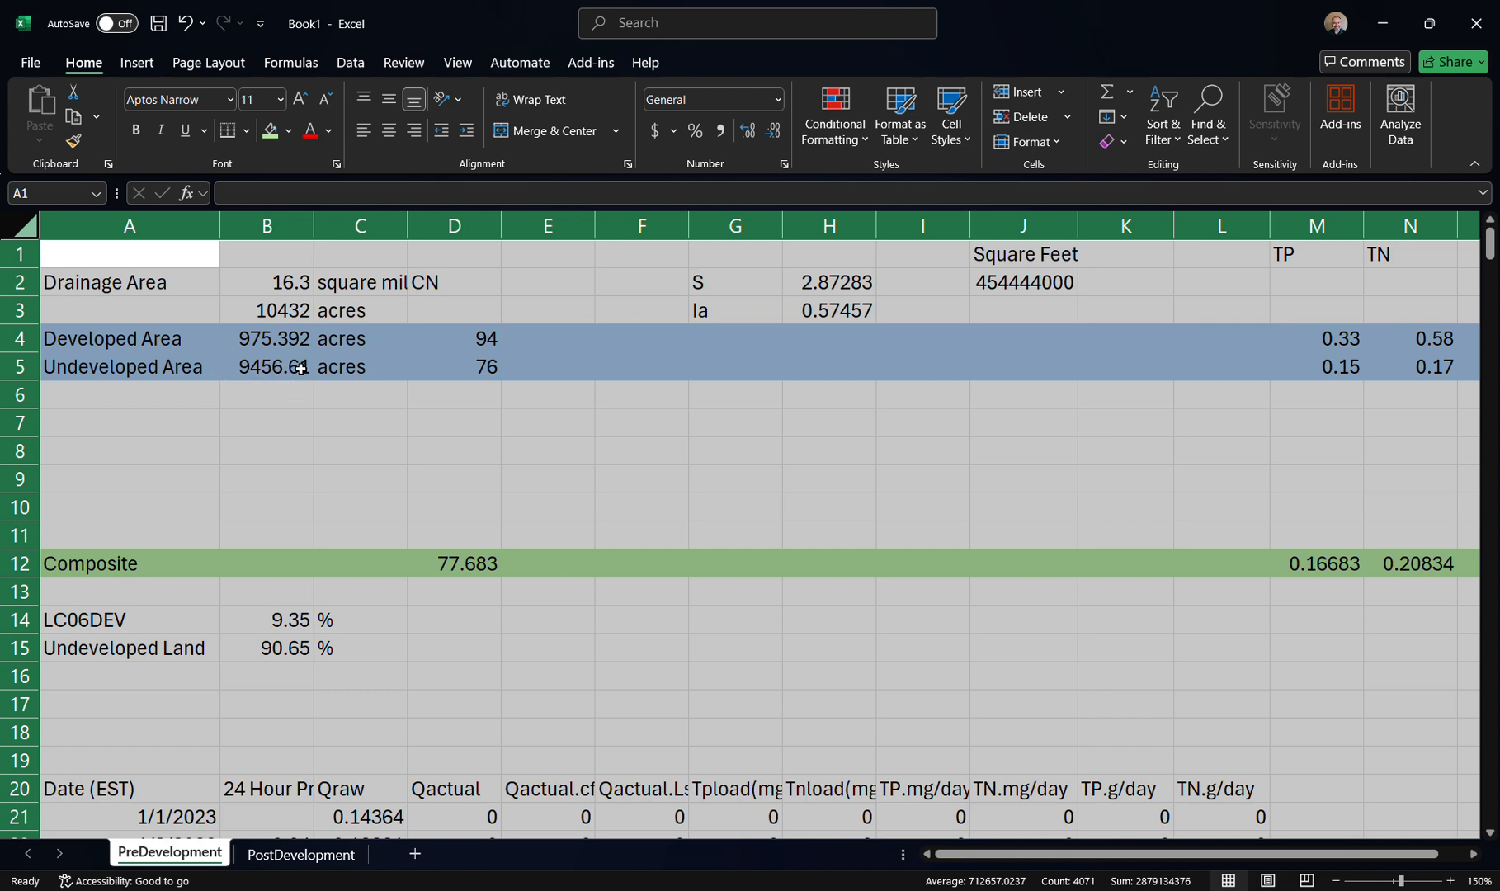
click(275, 858)
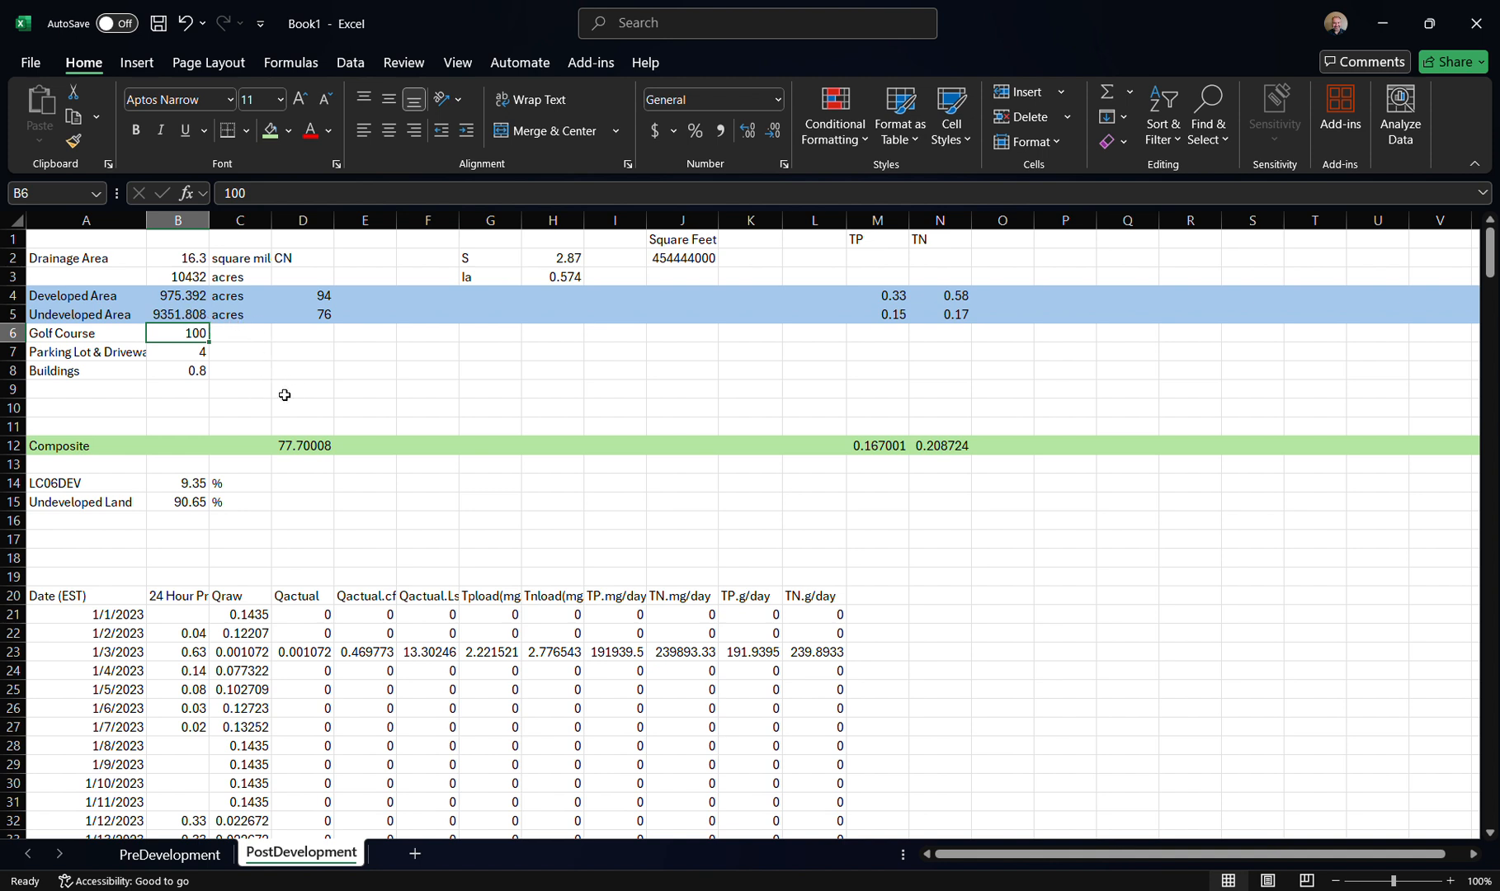
click(312, 334)
click(306, 354)
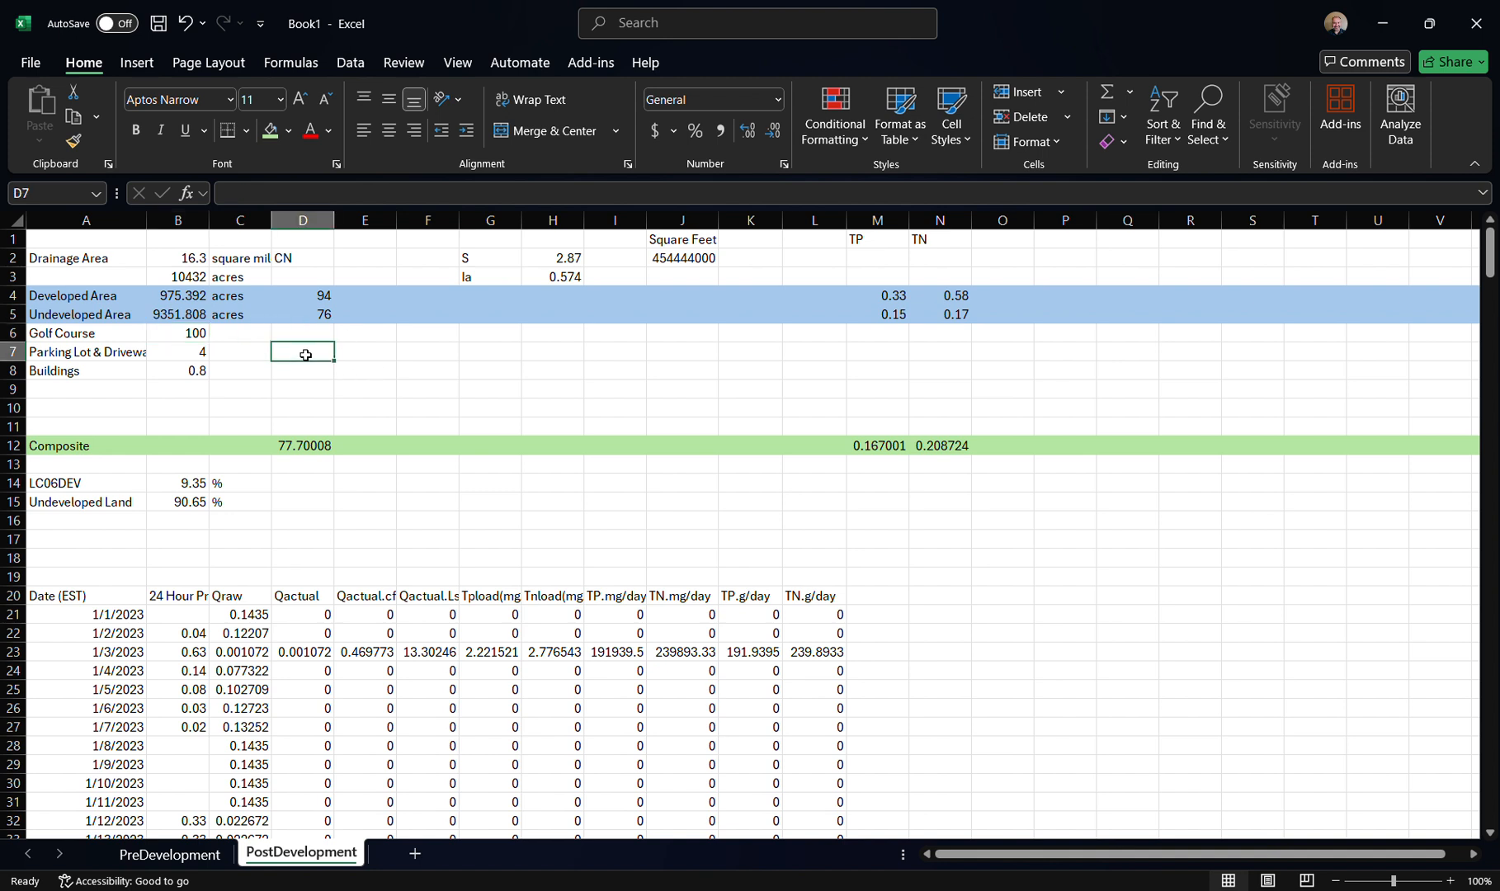
click(309, 369)
click(308, 335)
click(309, 353)
click(311, 371)
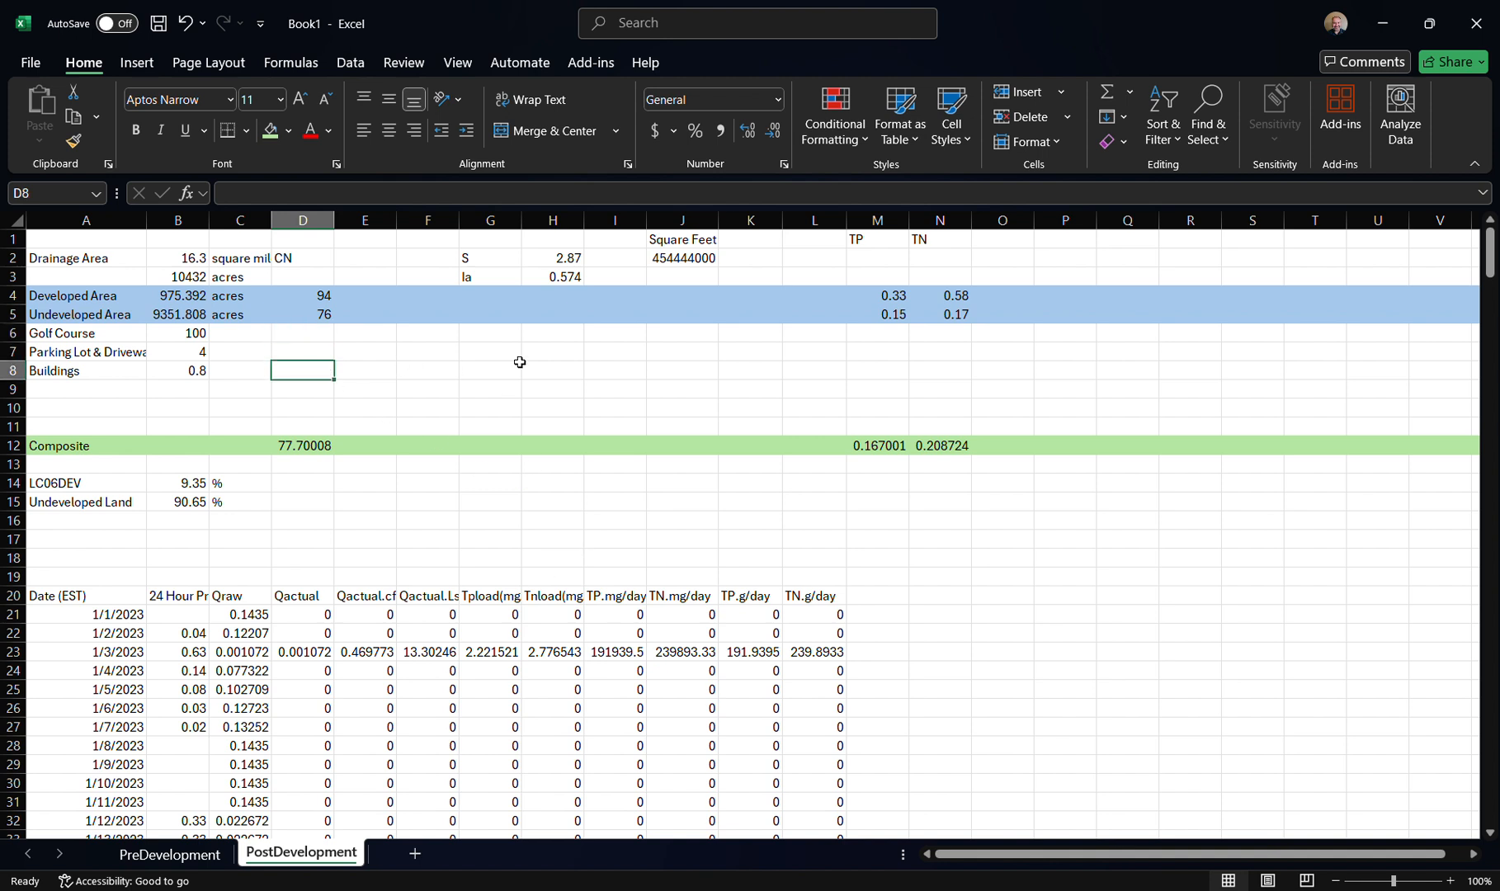
Switch to the browser and look up the open space (golf courses) curve number for fair condition, soil group C, in TR-55 Table 2-2a
key(alt+Tab)
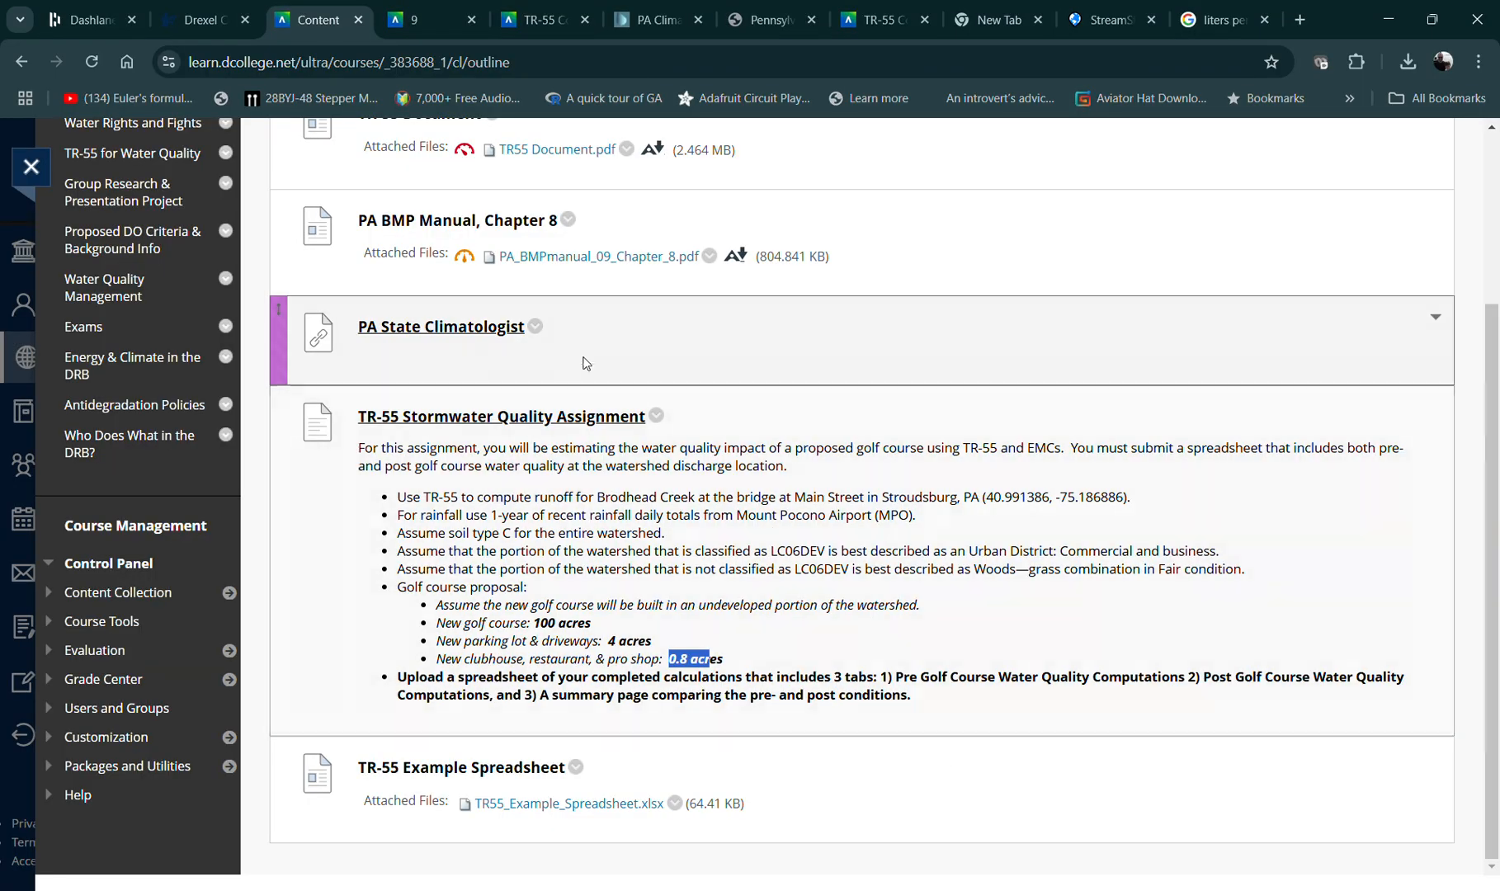
click(541, 20)
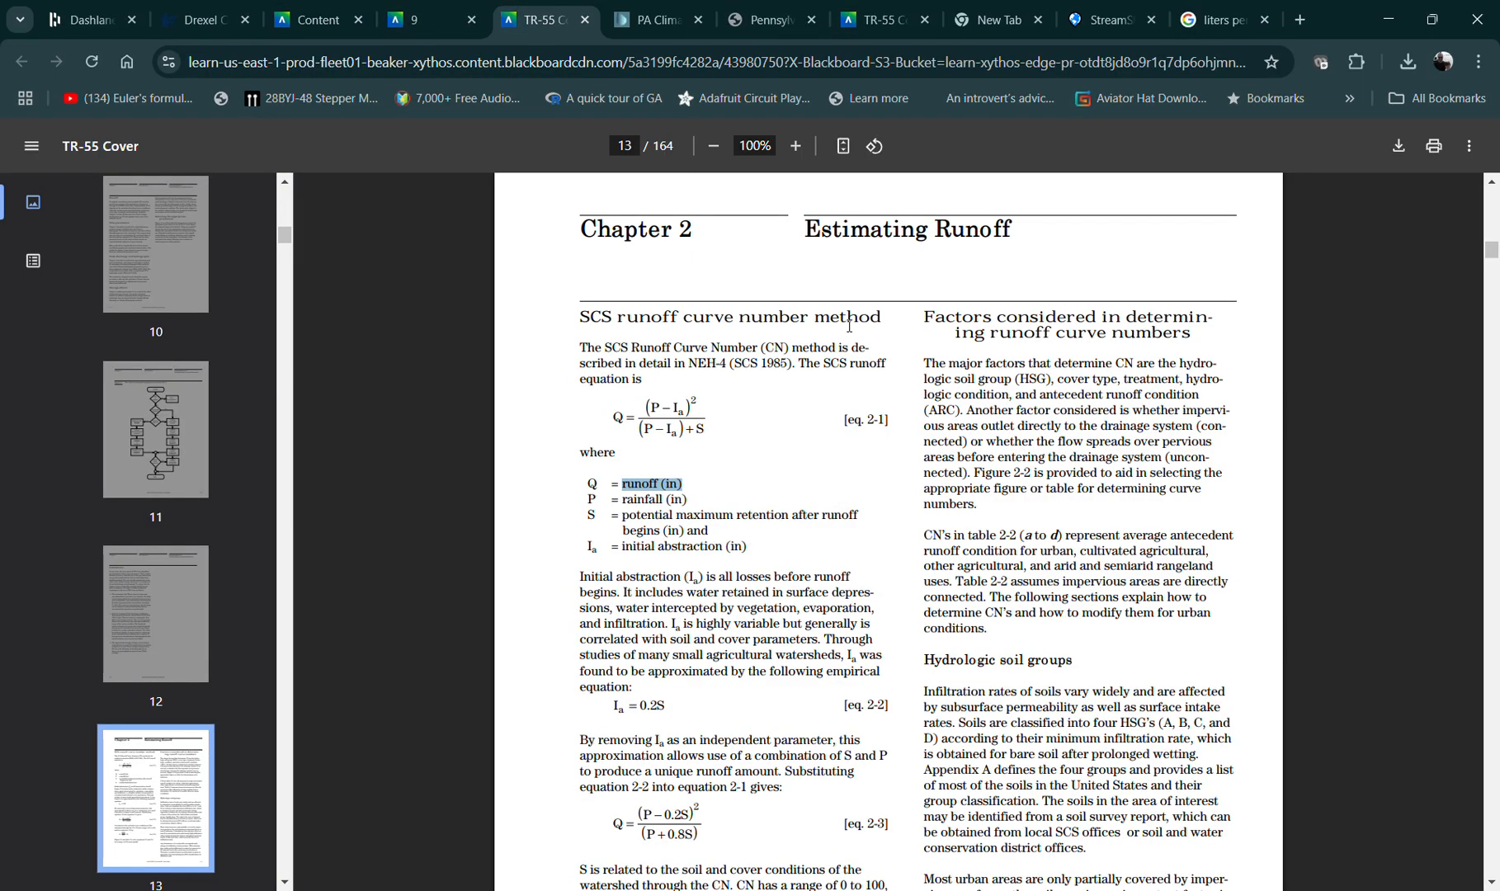
scroll(850, 326, down, 20)
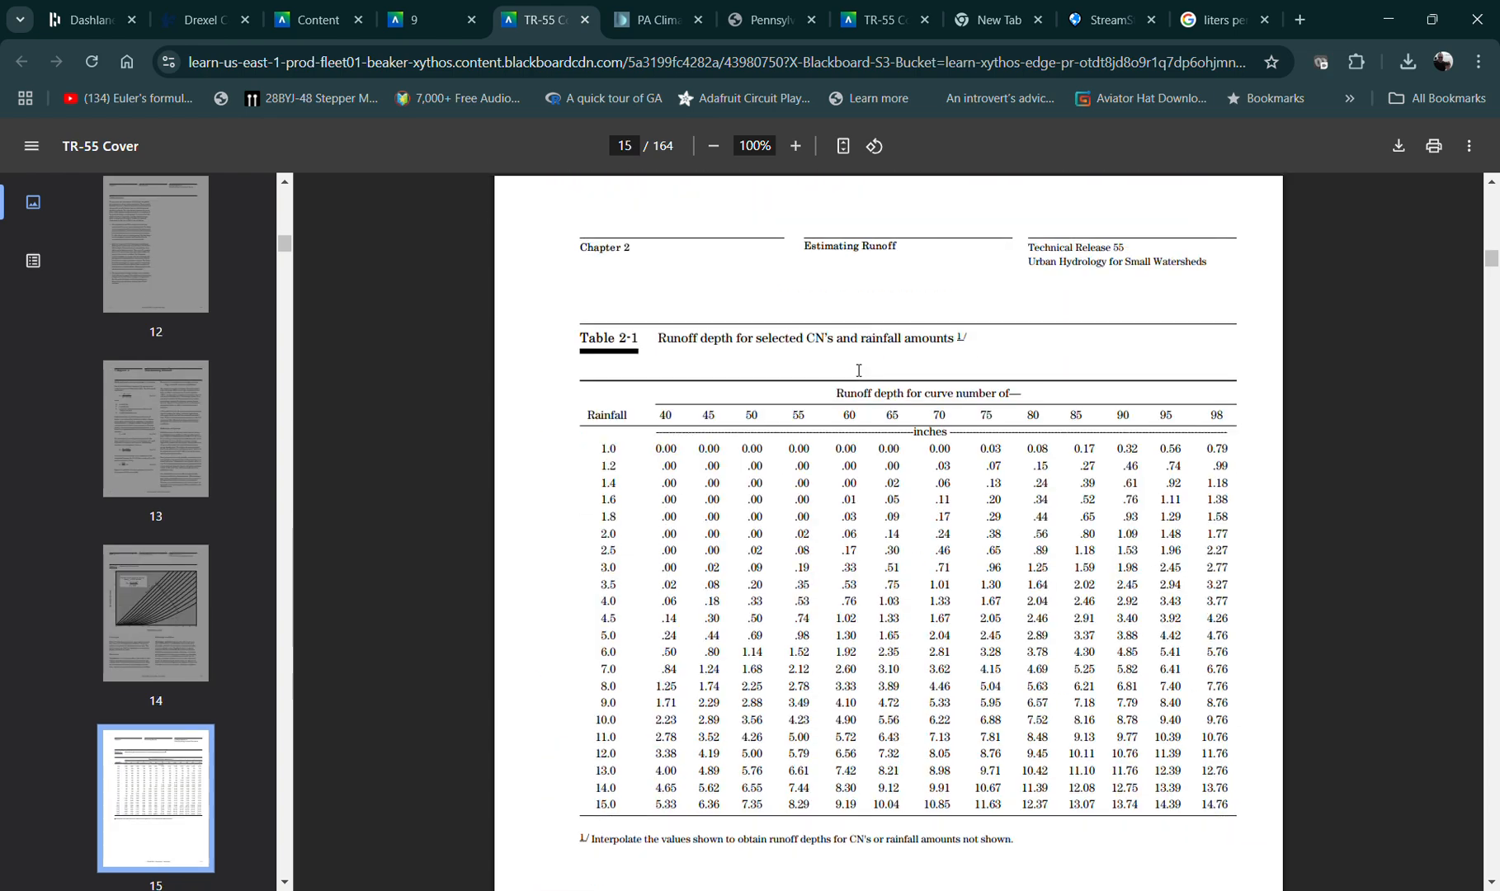
scroll(858, 370, down, 20)
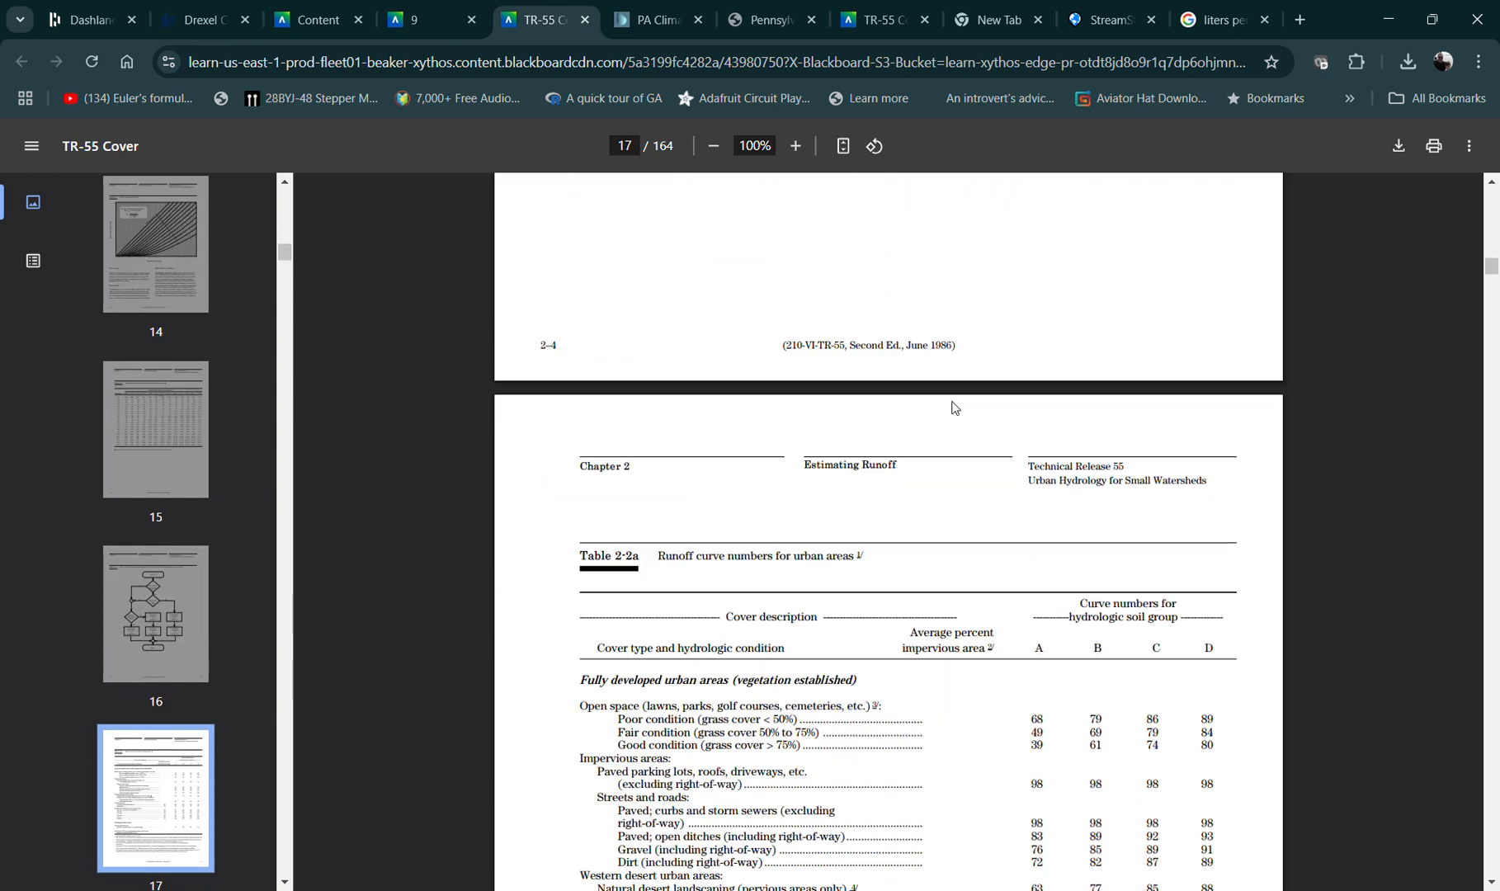
scroll(955, 407, down, 5)
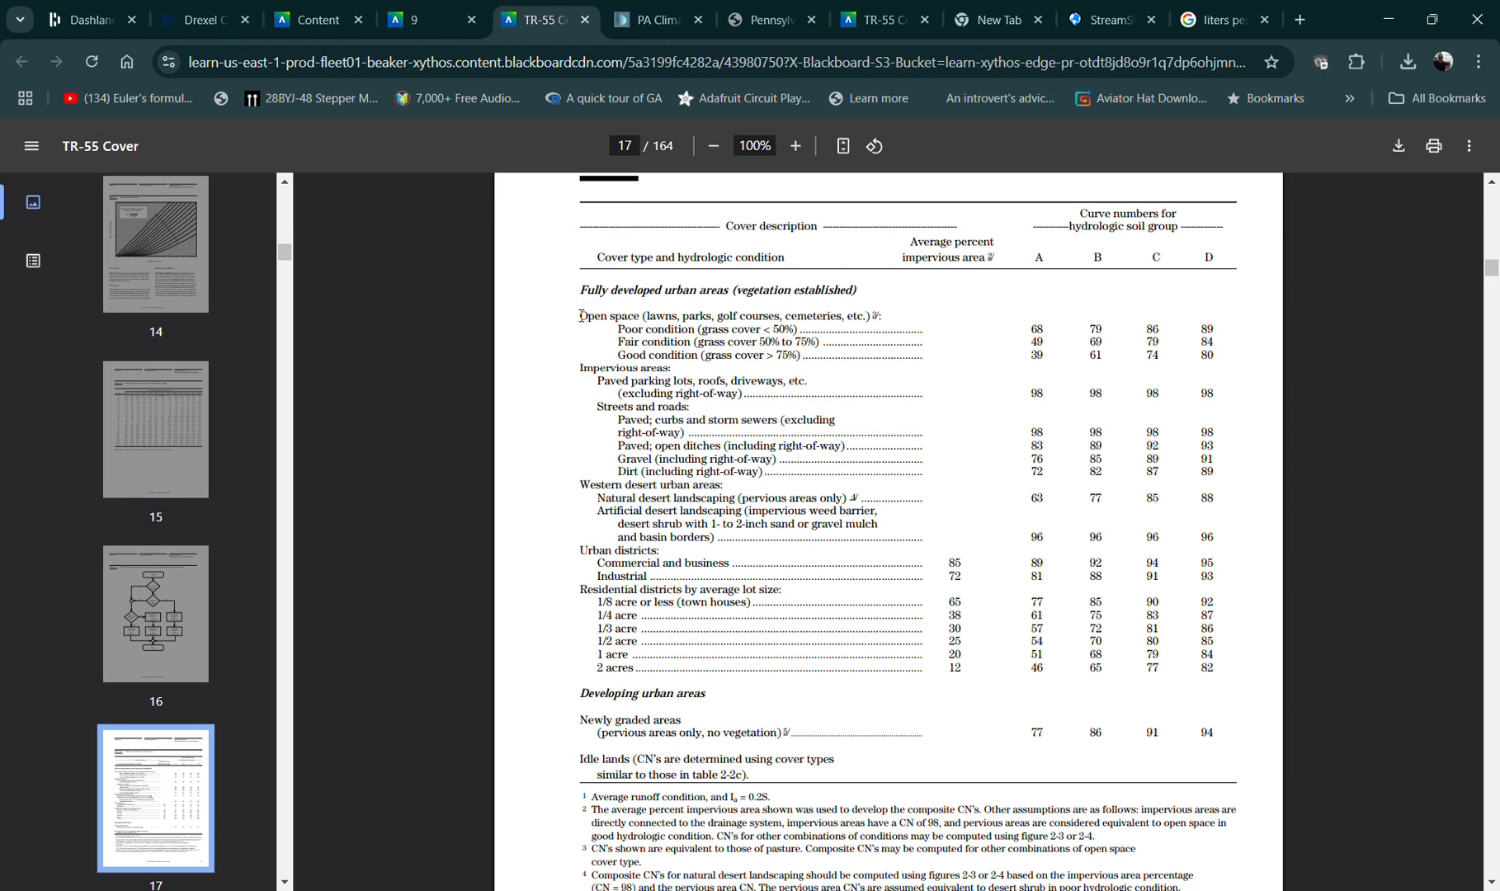
drag(581, 315, 894, 316)
click(787, 310)
drag(719, 315, 776, 314)
double_click(1151, 341)
Return to the Excel workbook and enter a curve number of 79 for the Golf Course in D6
mouse_move(885, 889)
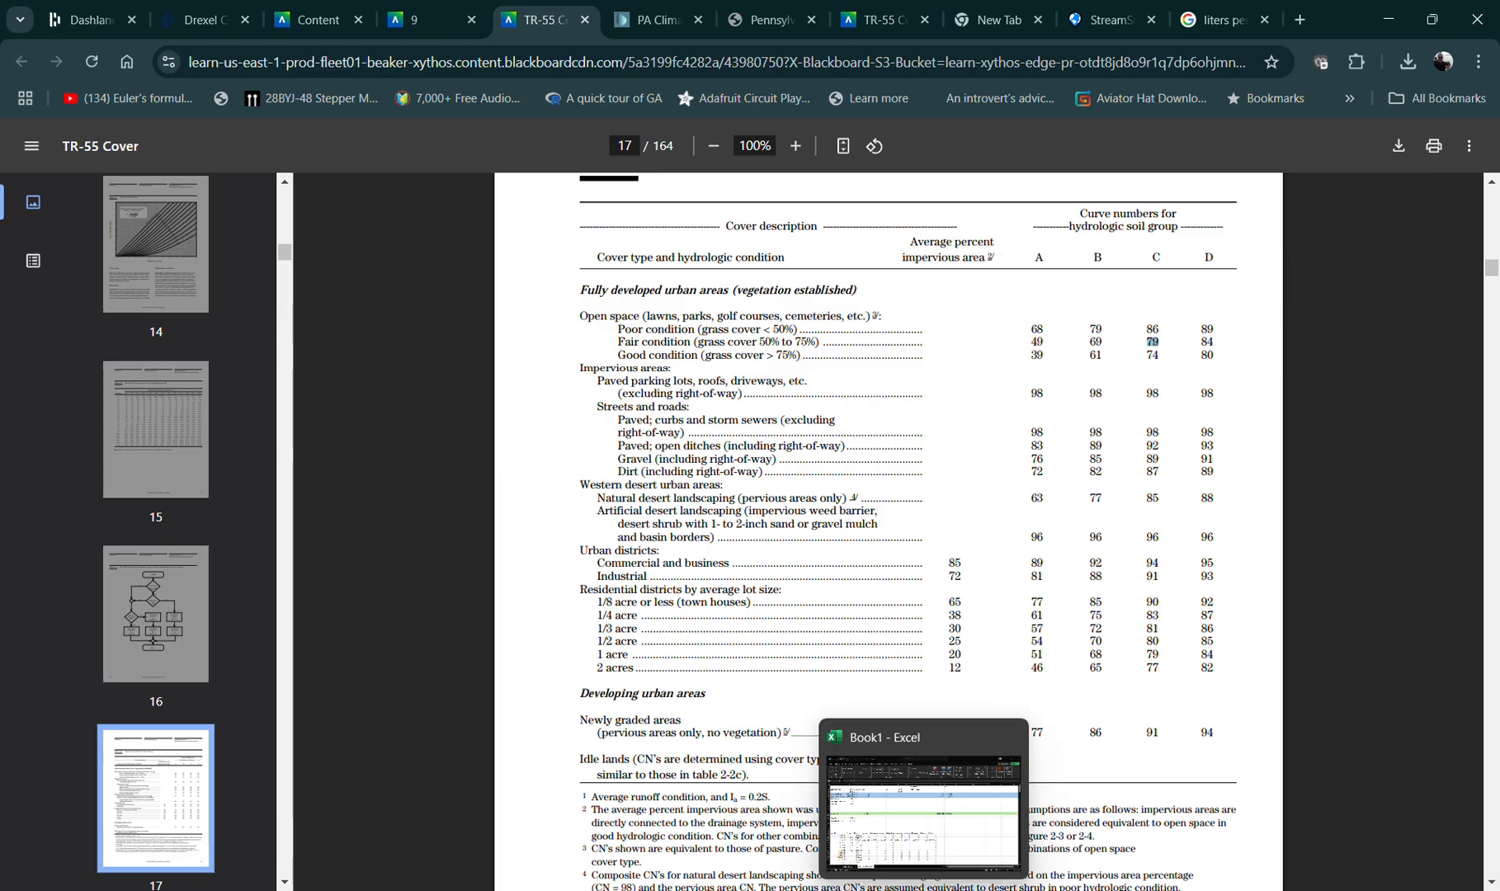
click(885, 829)
click(291, 334)
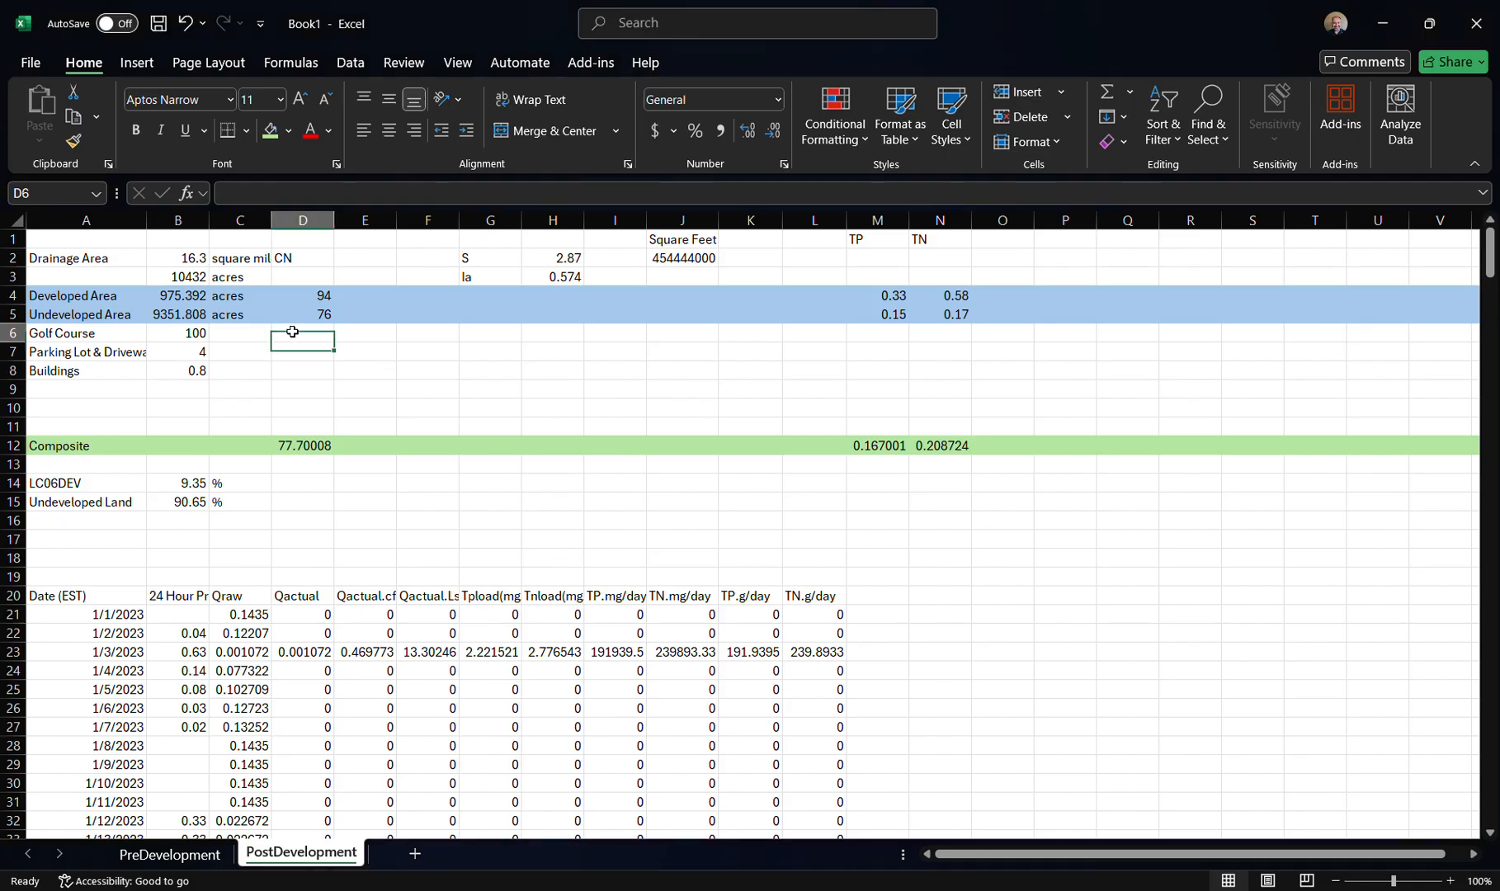
text(7)
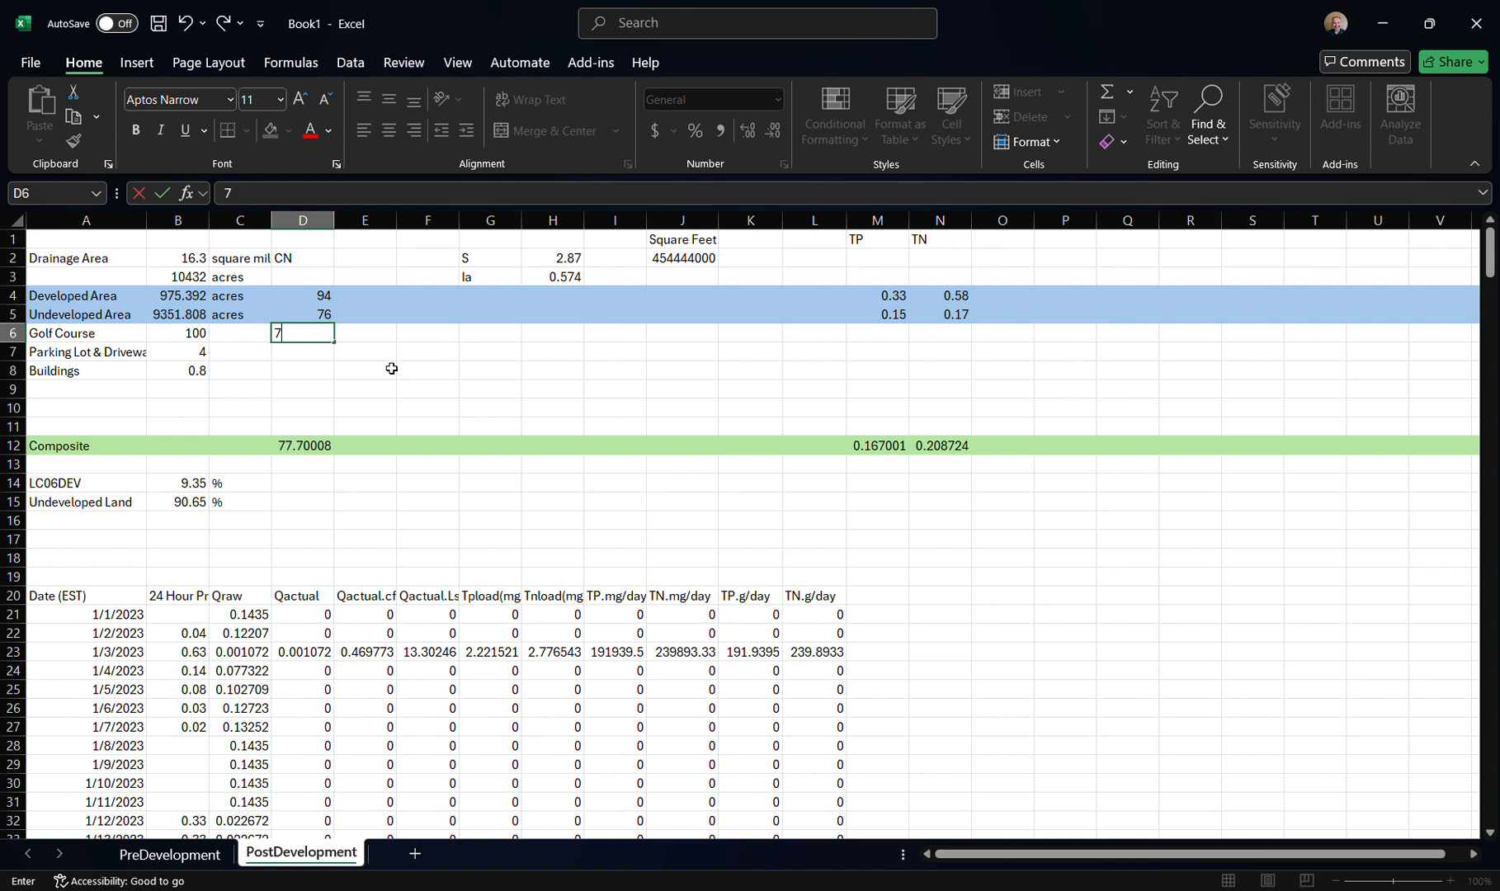
text(9)
key(Return)
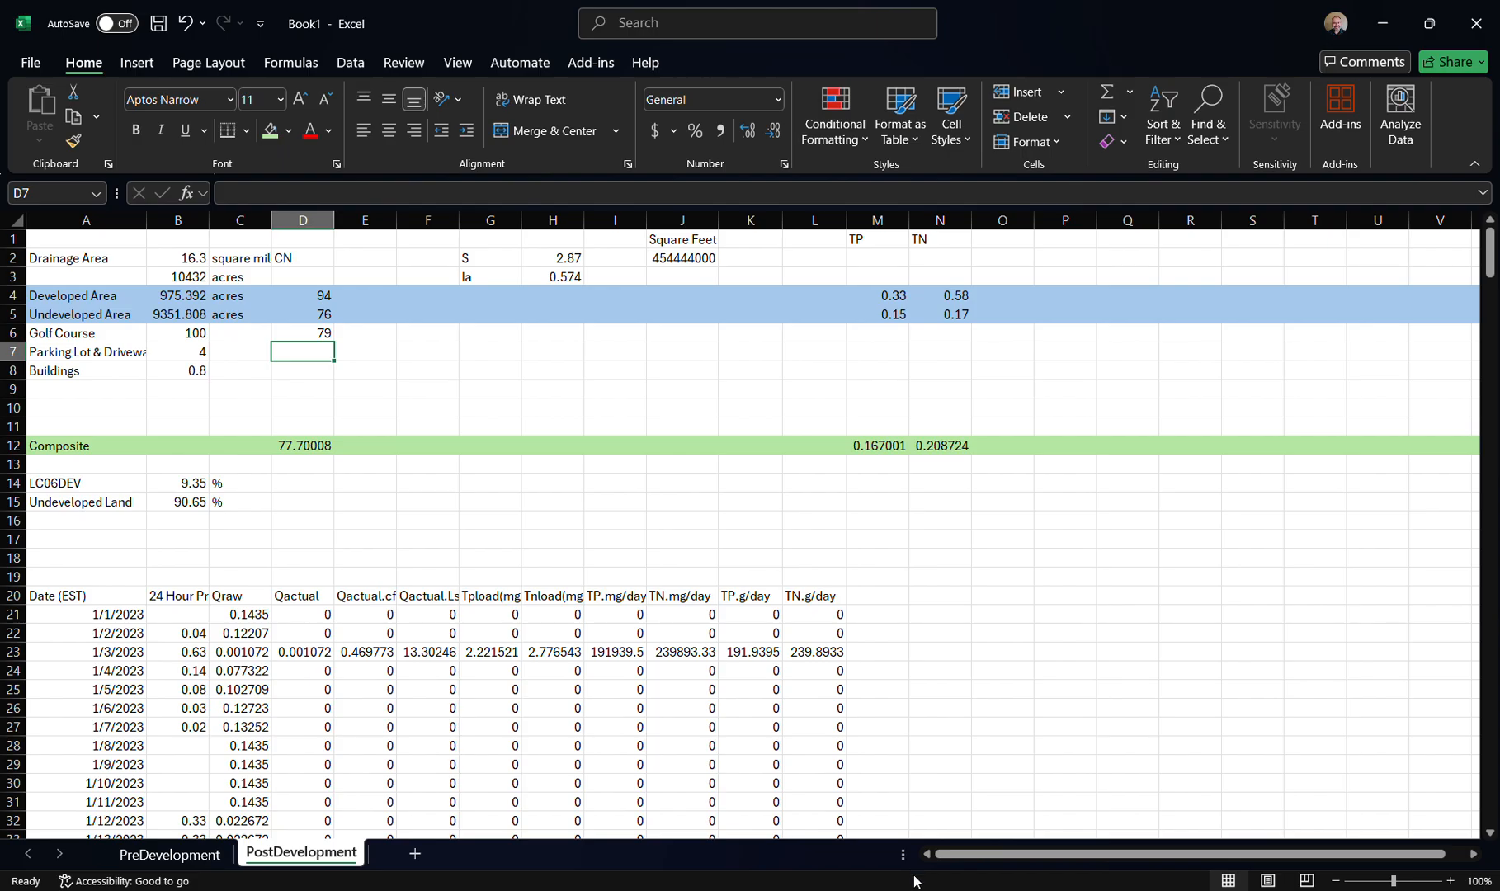
Look up the soil group C curve number for paved parking lots in the browser's TR-55 table and enter 98 in D7 of the workbook
key(alt+Tab)
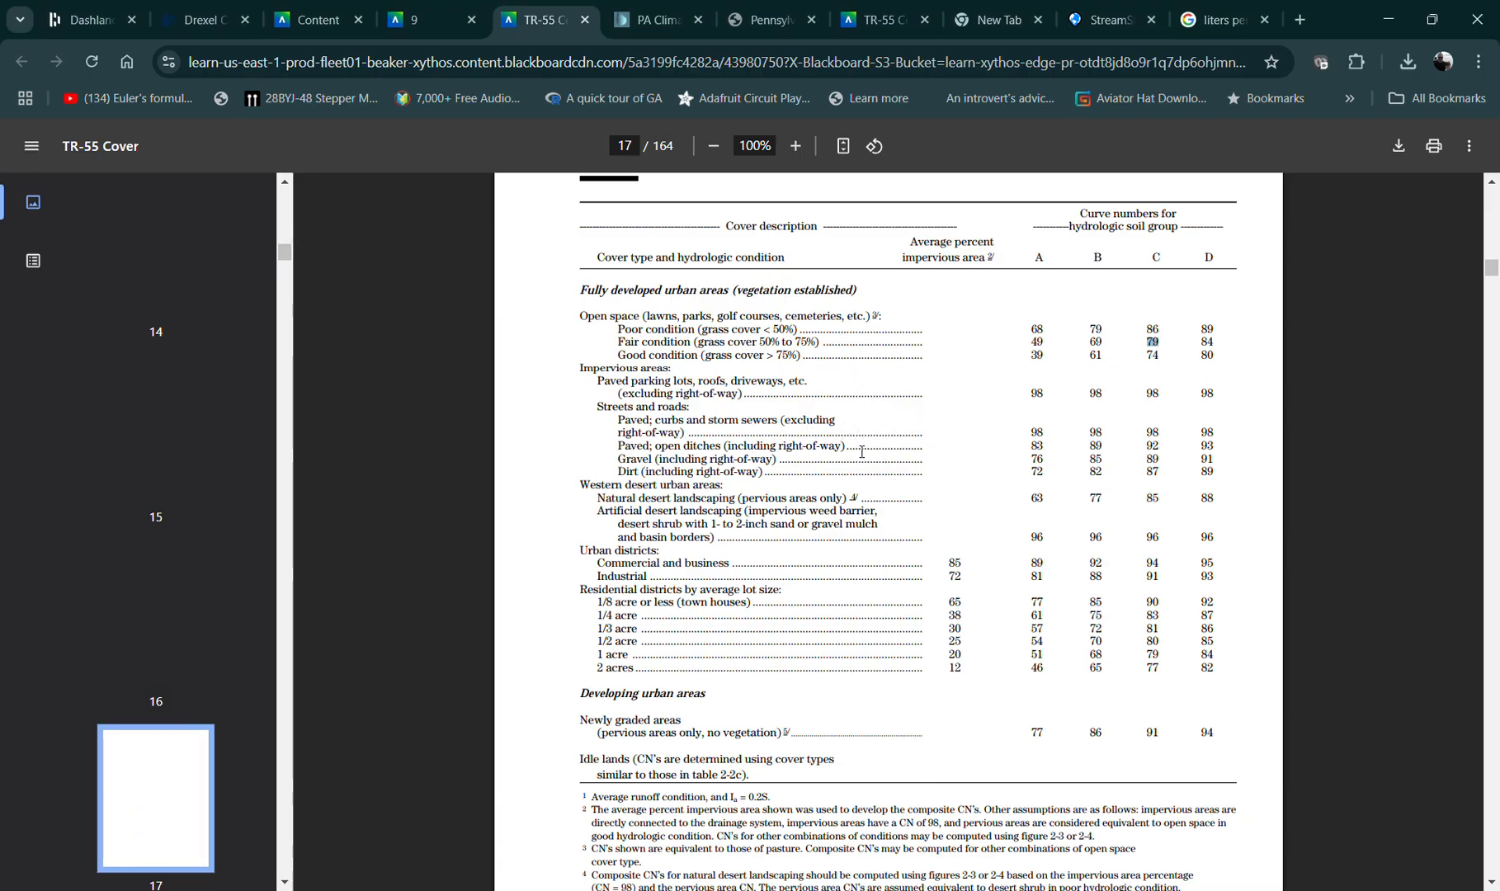
click(577, 366)
drag(576, 366, 818, 386)
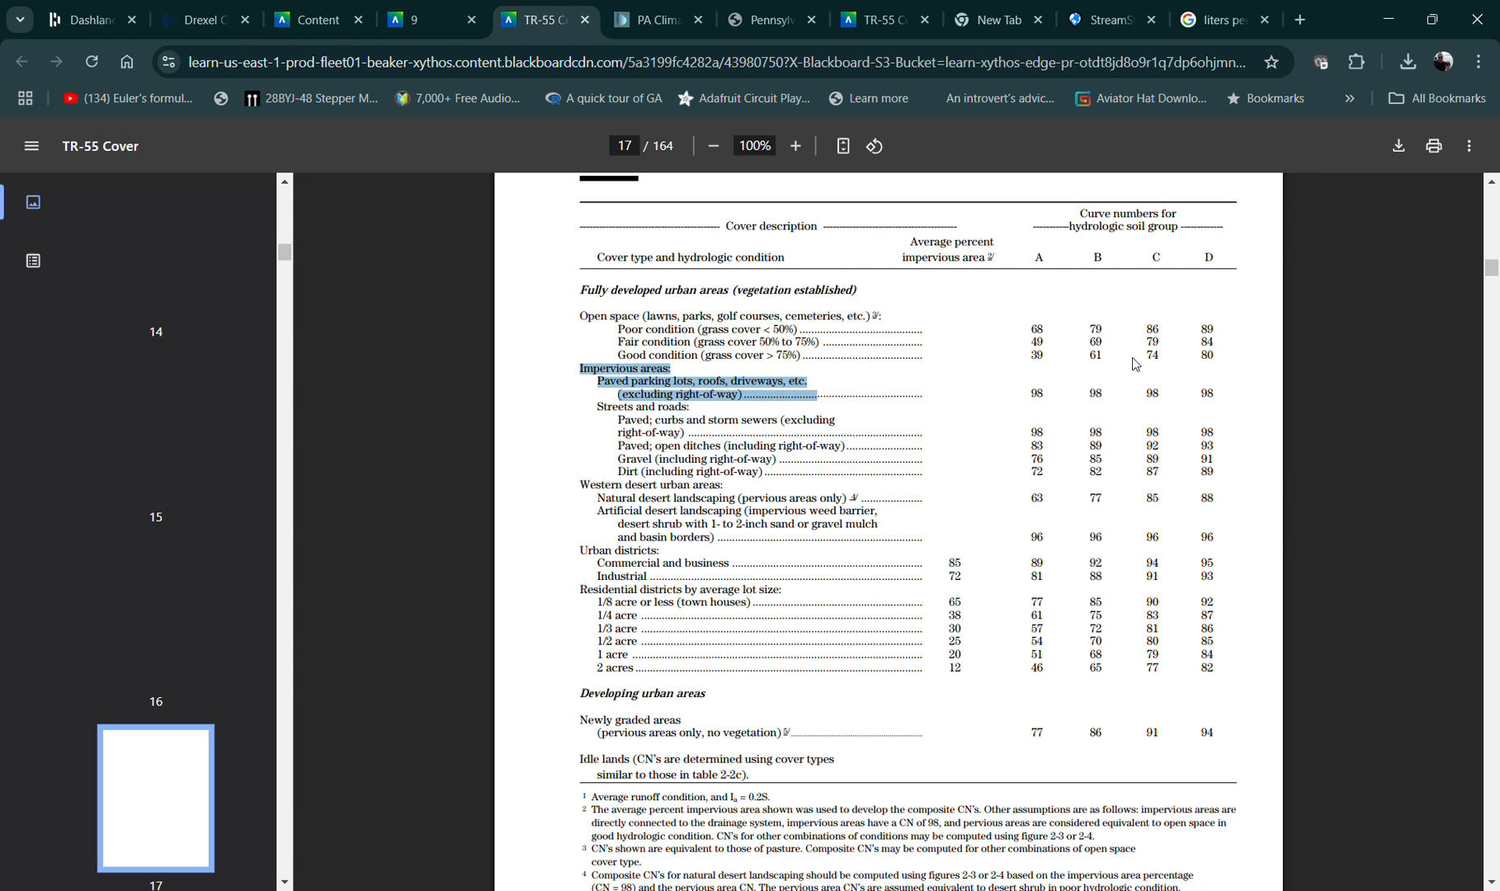
click(1151, 392)
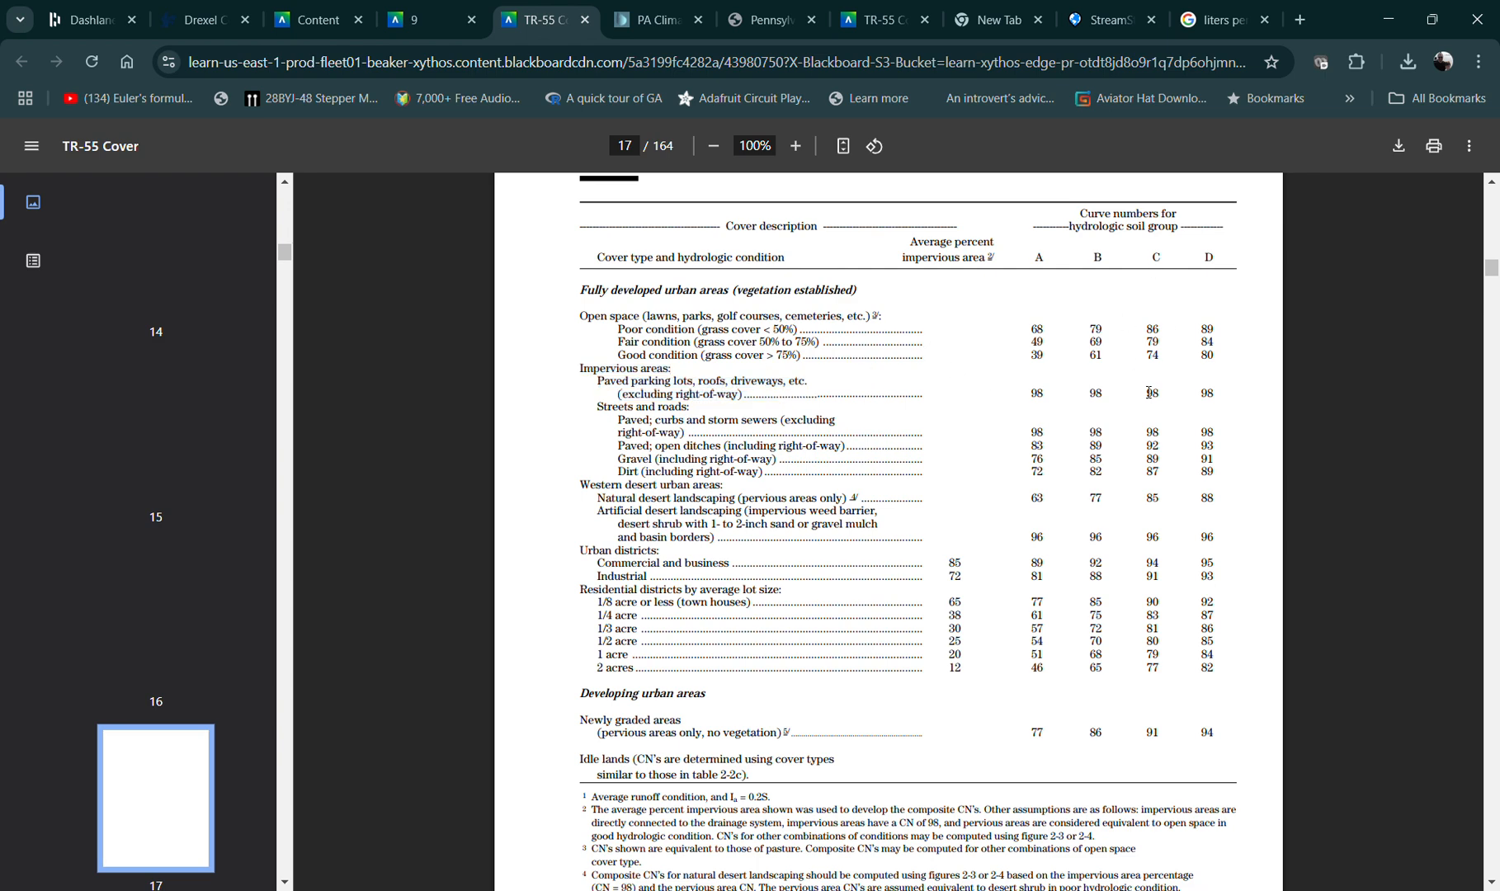
double_click(1152, 393)
key(alt+Tab)
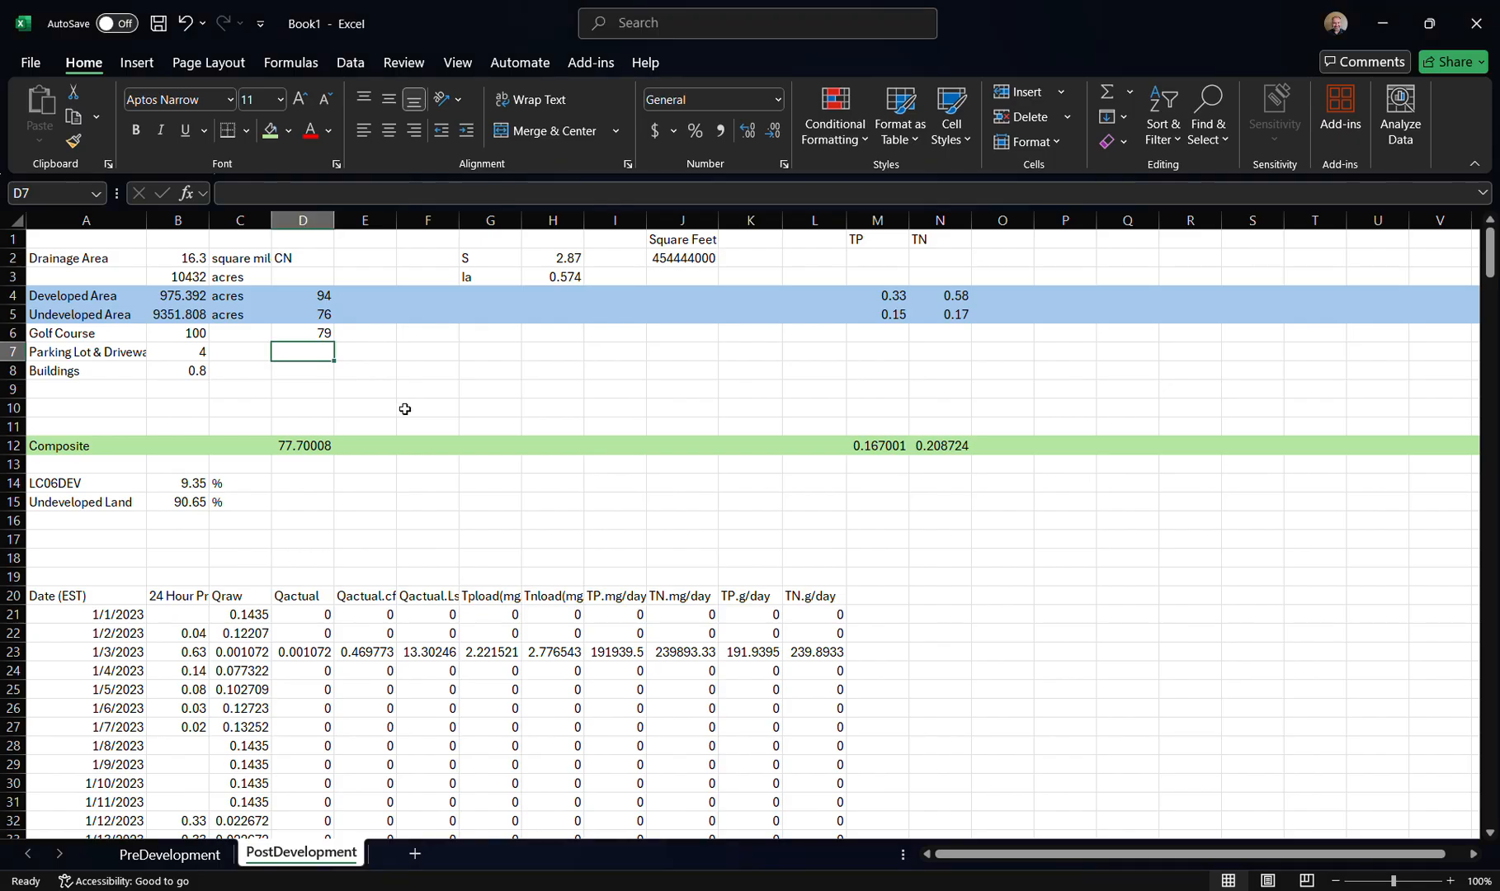
text(98)
key(Return)
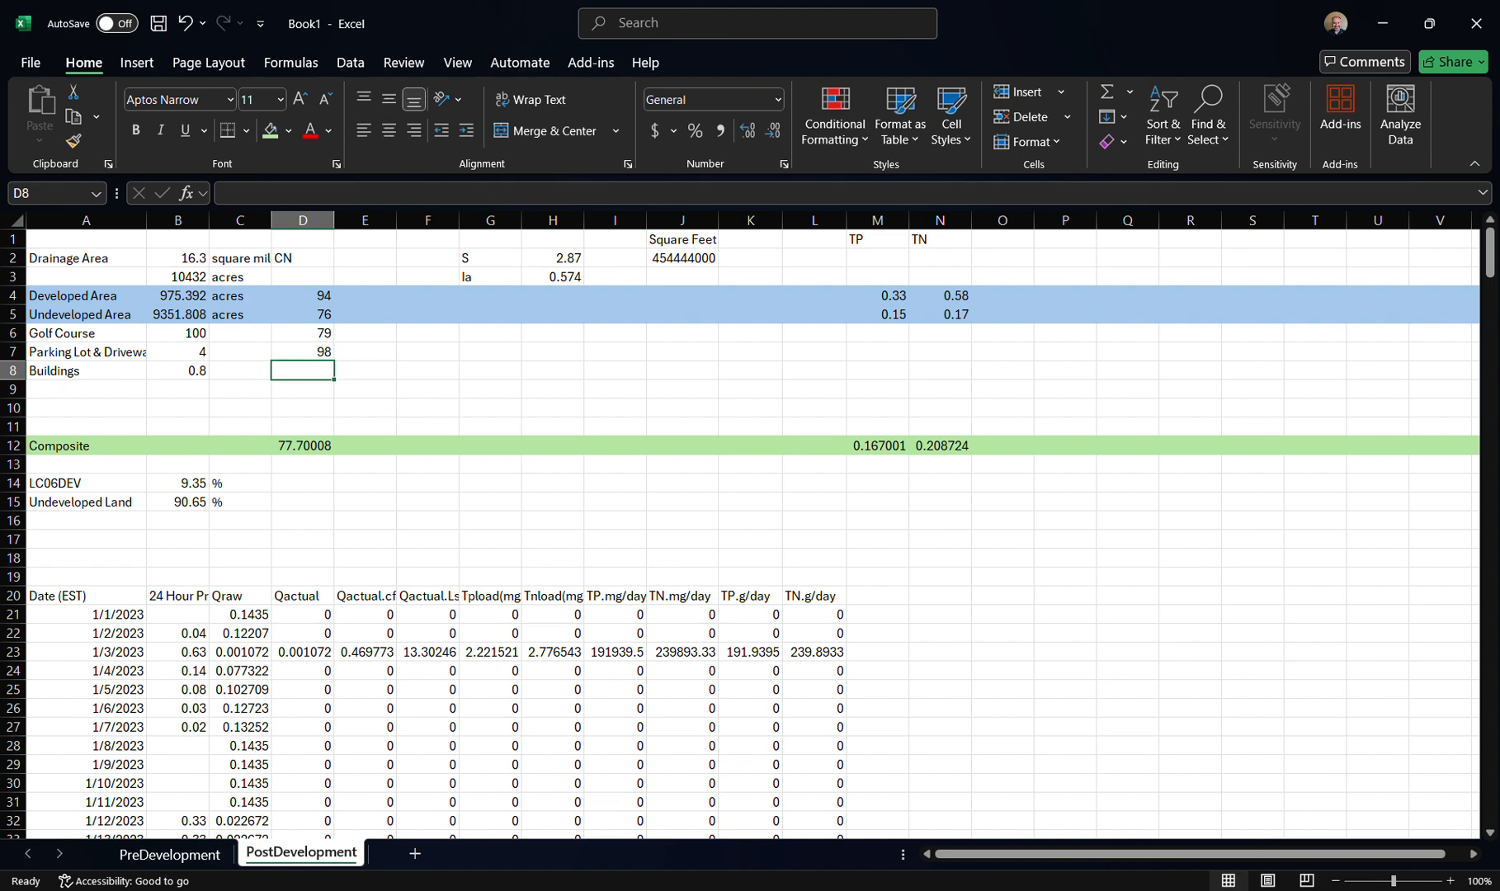
Check the roofs curve number for soil group C in the browser's TR-55 table and enter 98 for Buildings in D8 of the workbook
key(alt+Tab)
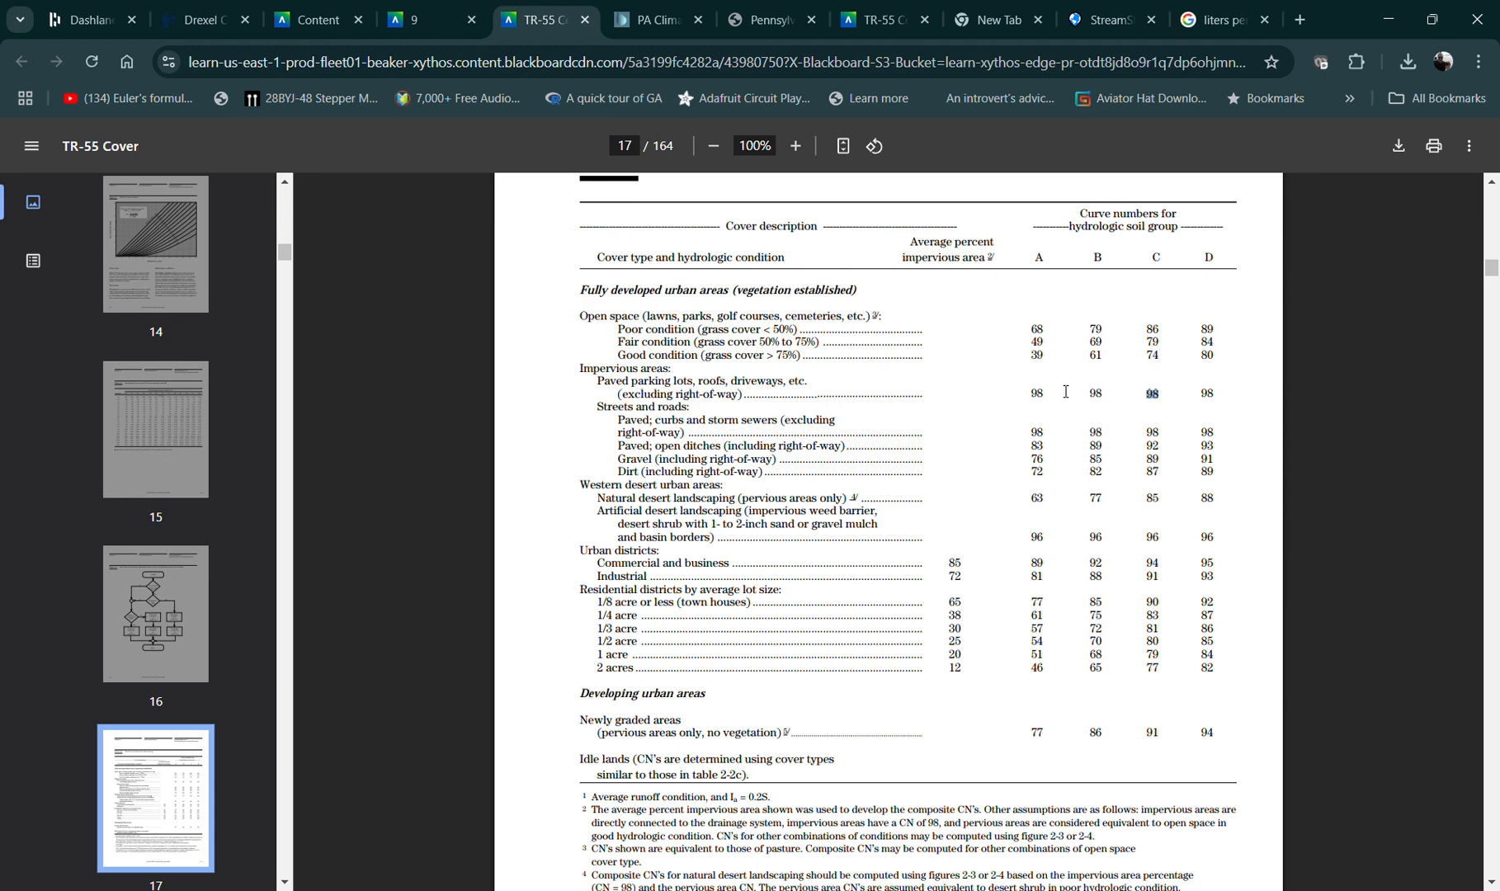
key(alt+Tab)
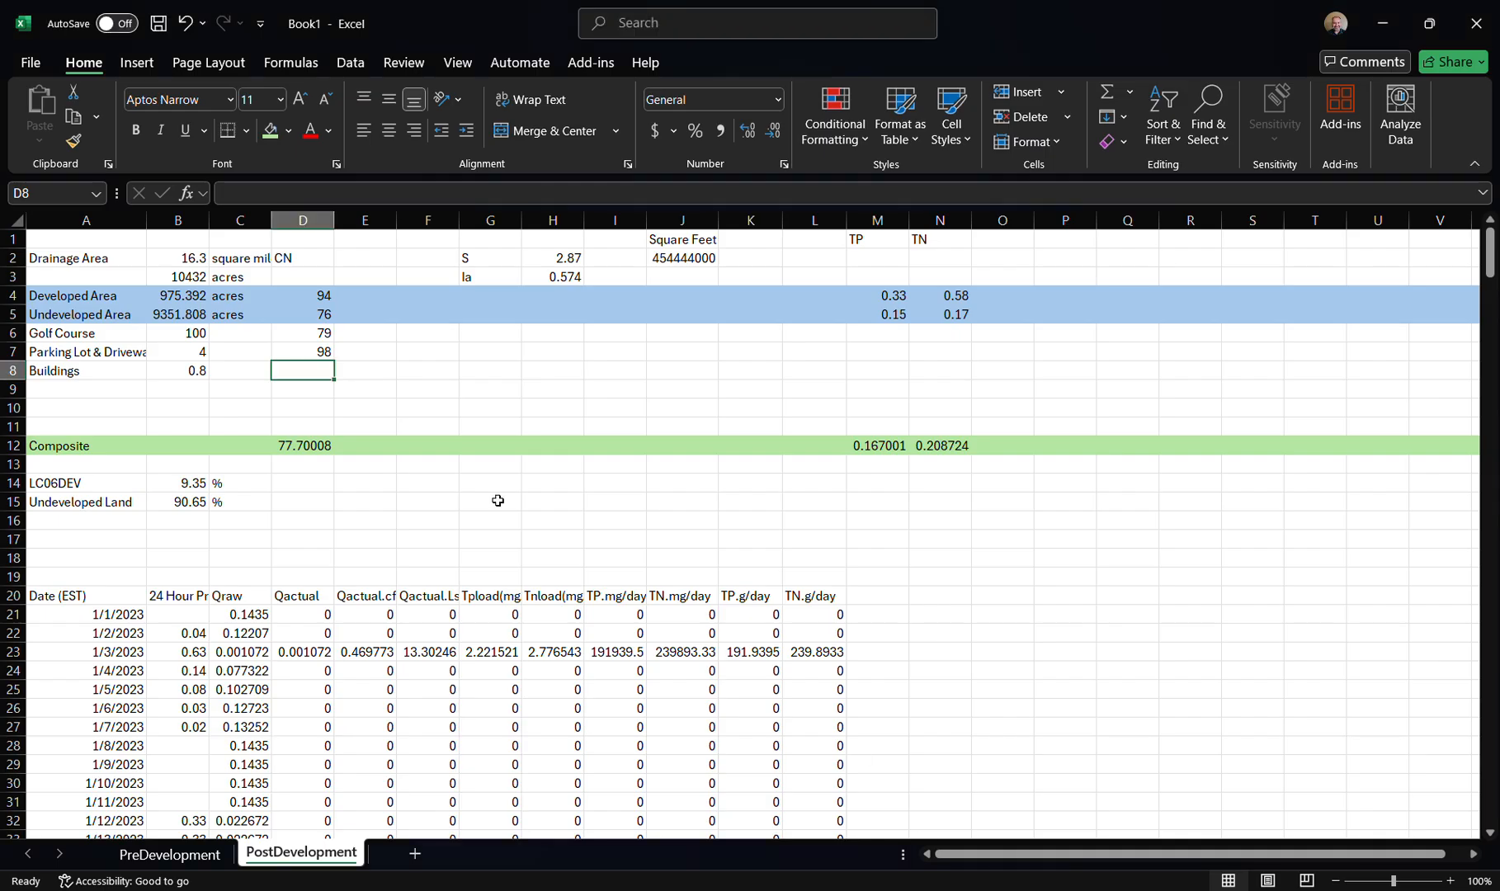
text(98)
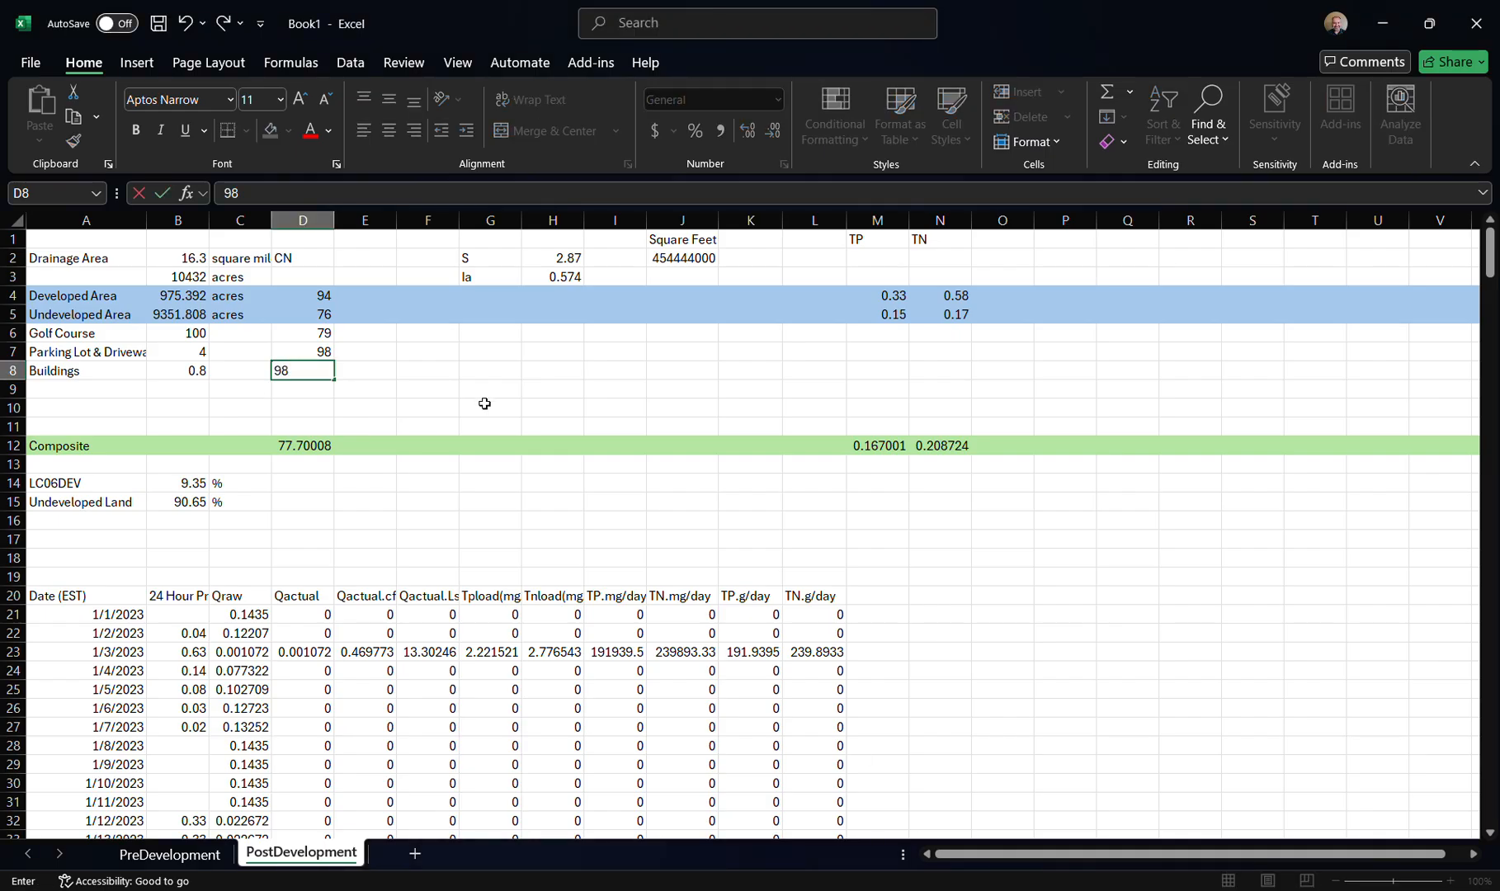
key(Return)
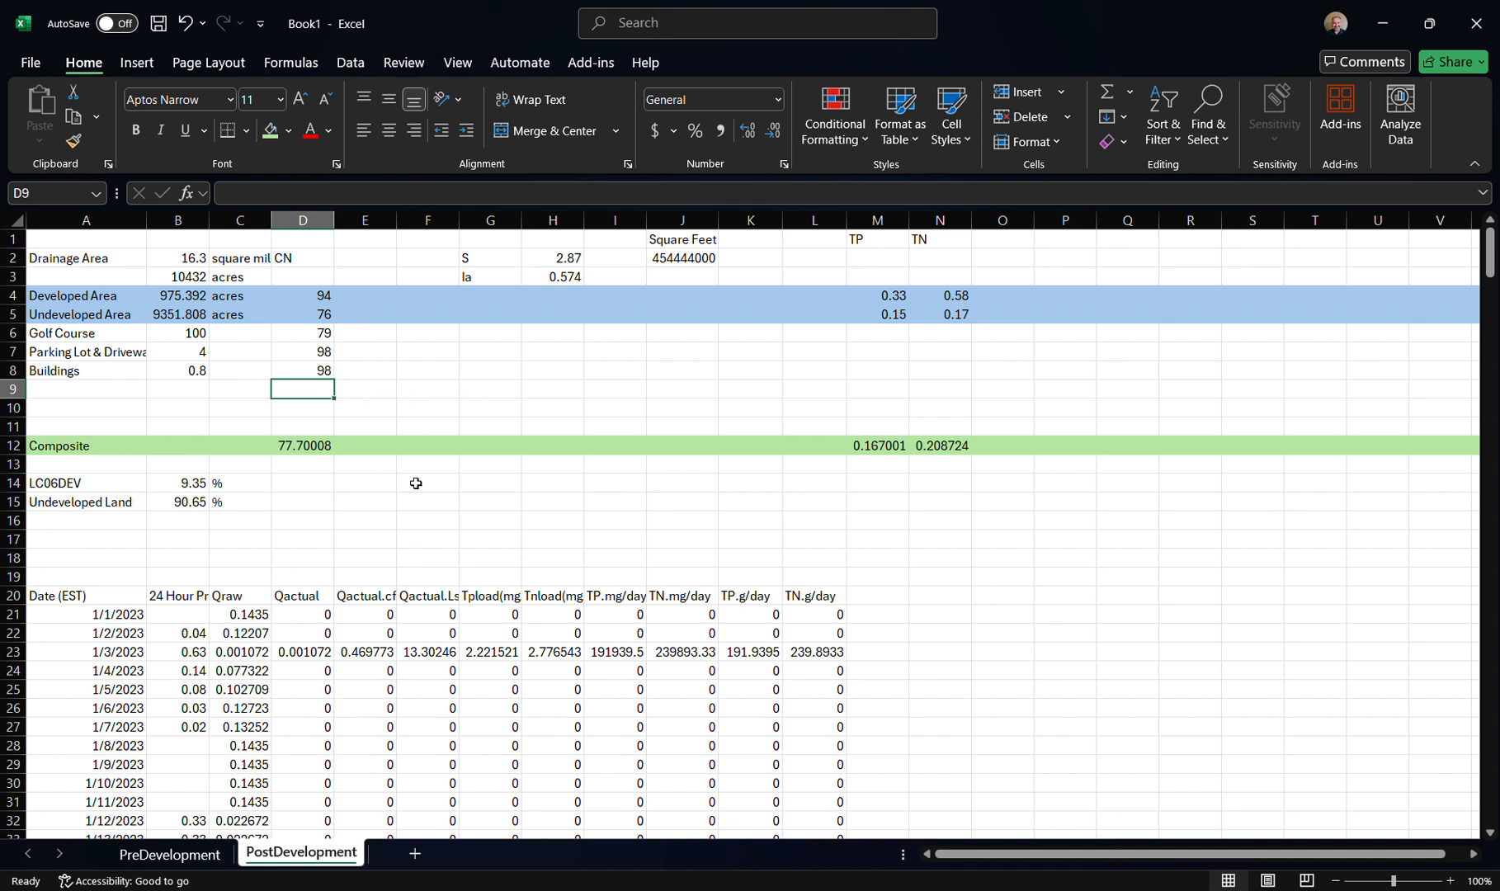
Label the Golf Course acreage in C6 with the unit "acres" and fill it down to C8
click(309, 447)
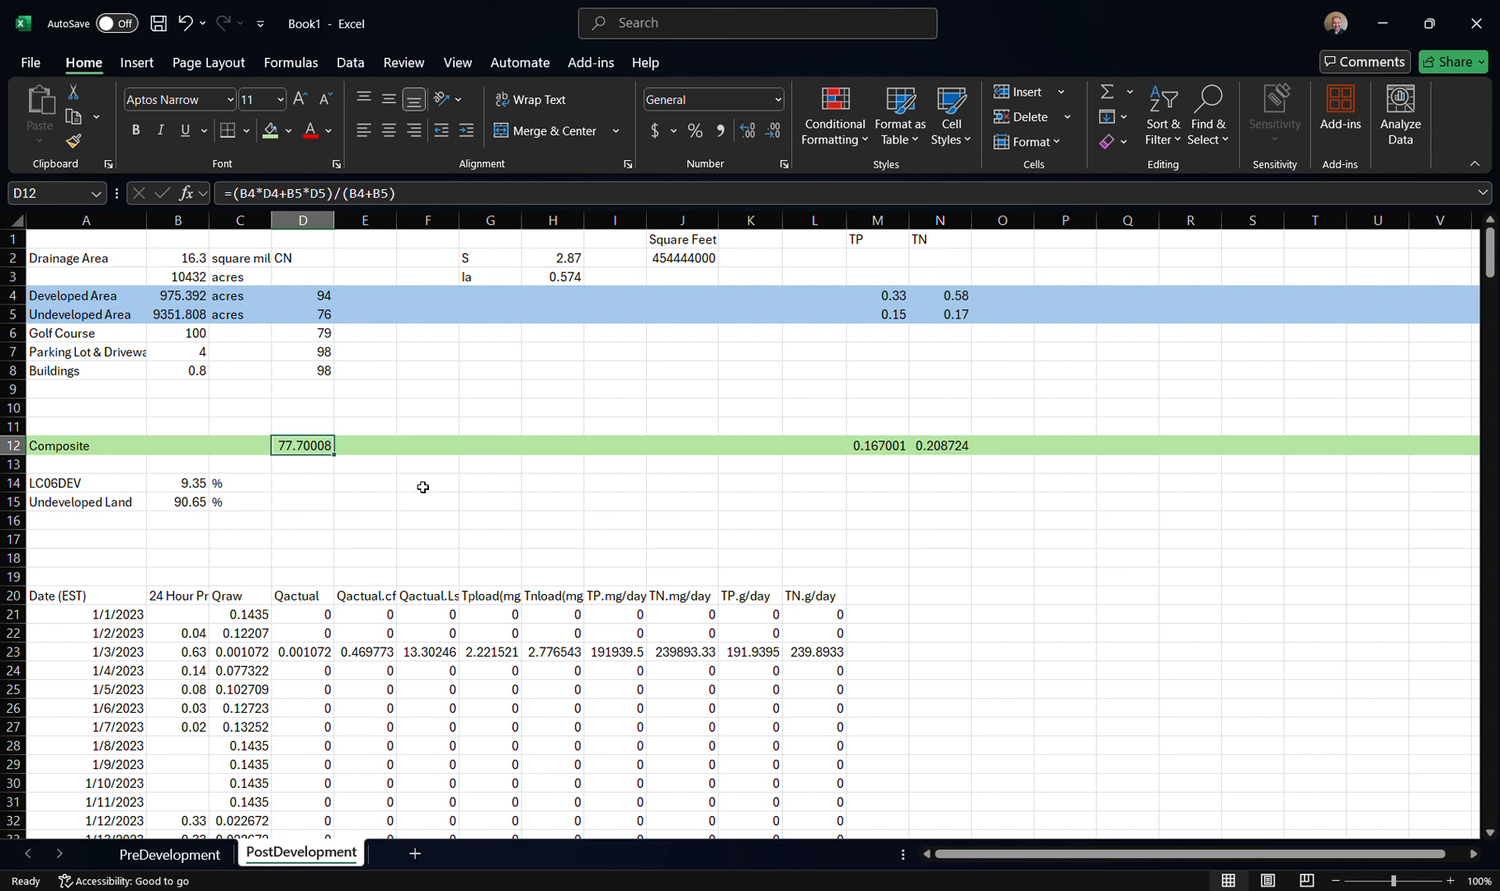
click(242, 332)
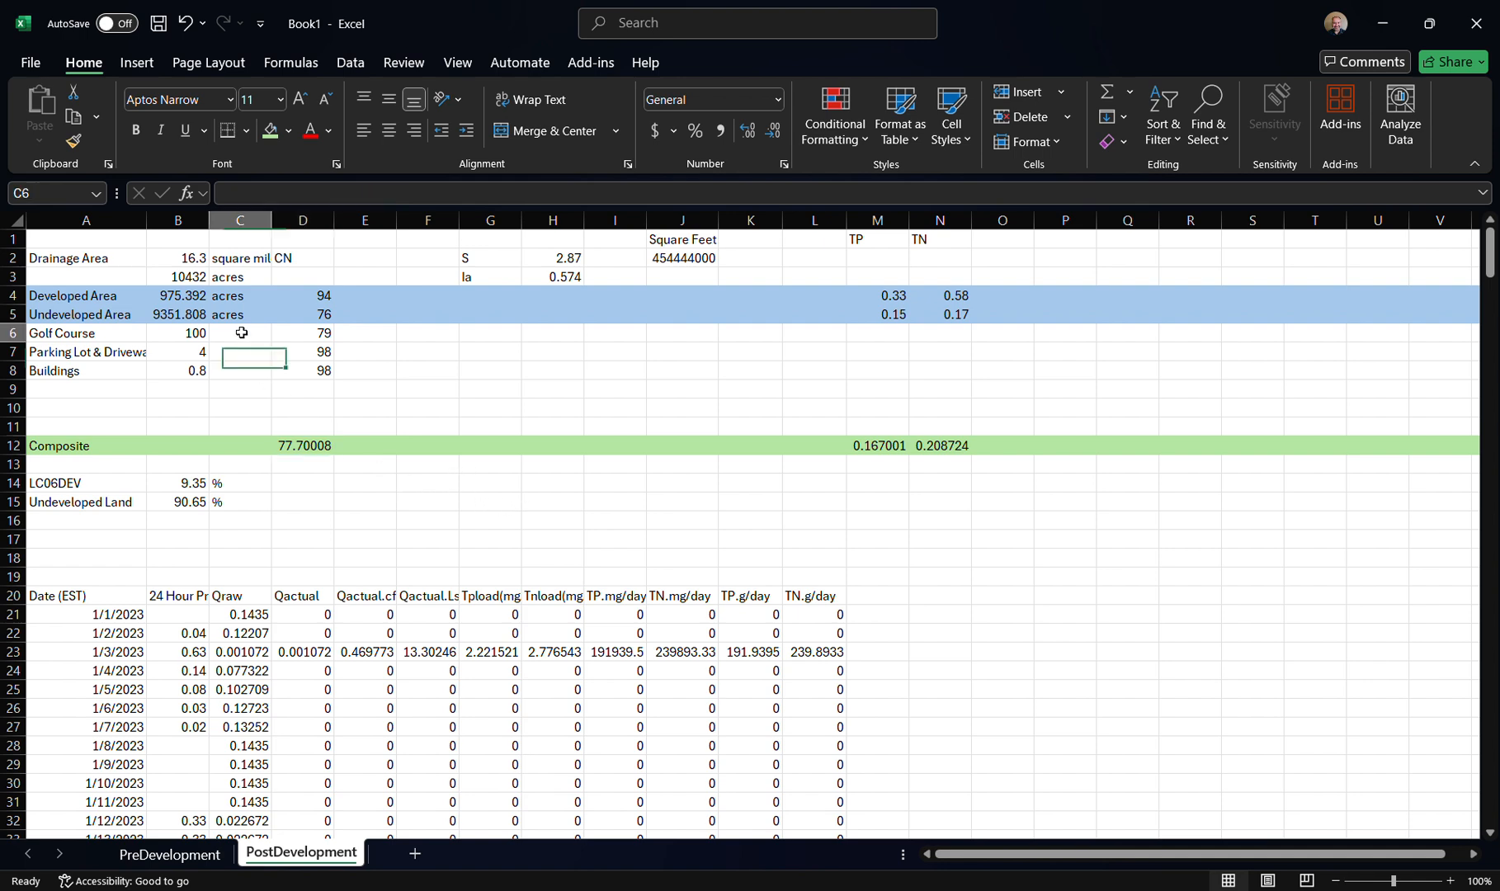
text(acr)
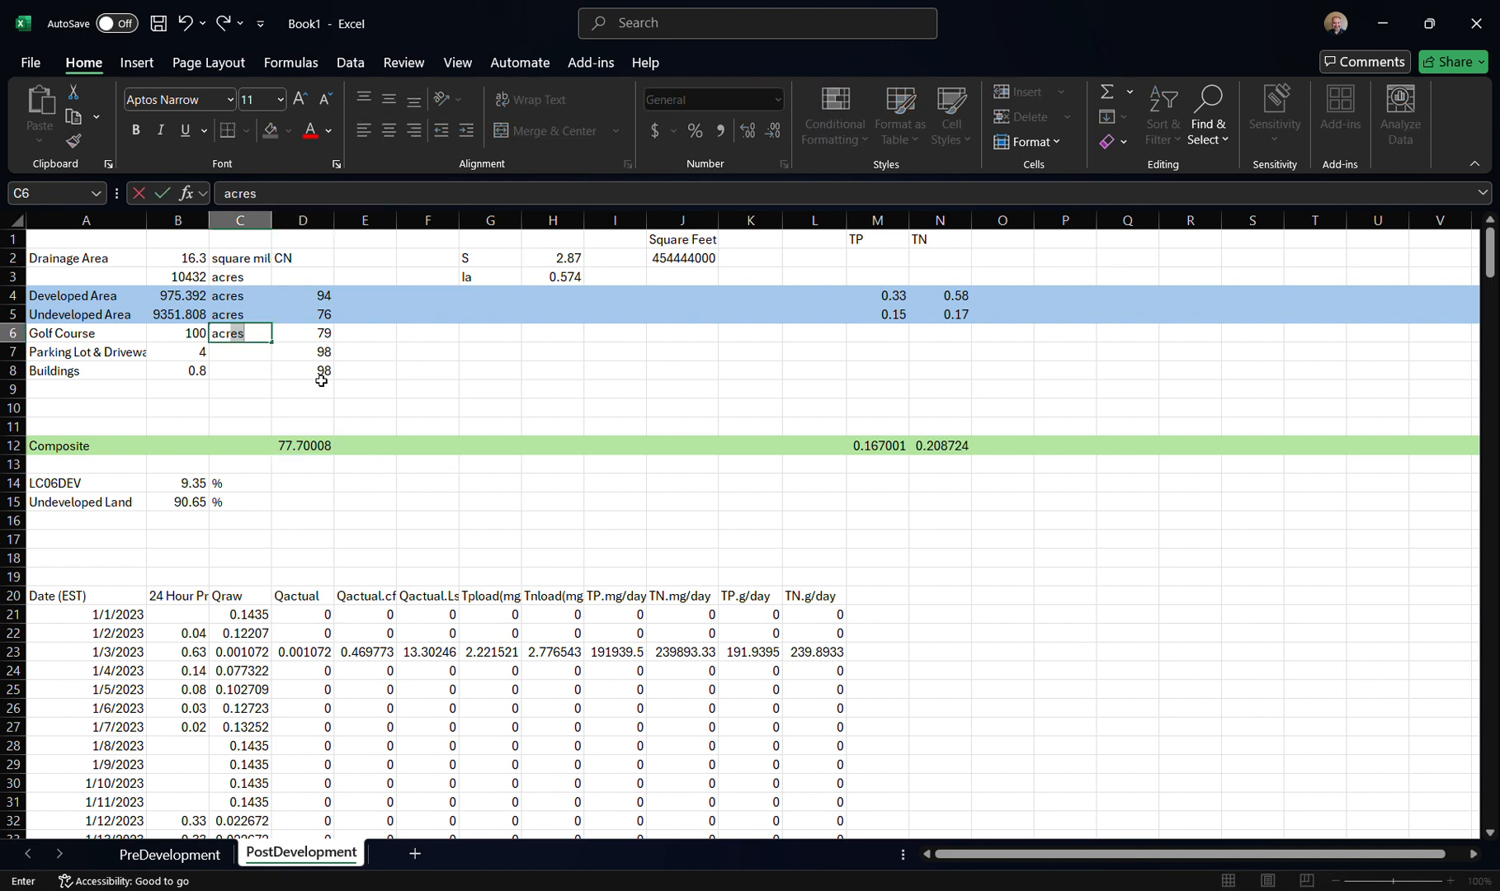
text(es)
key(Return)
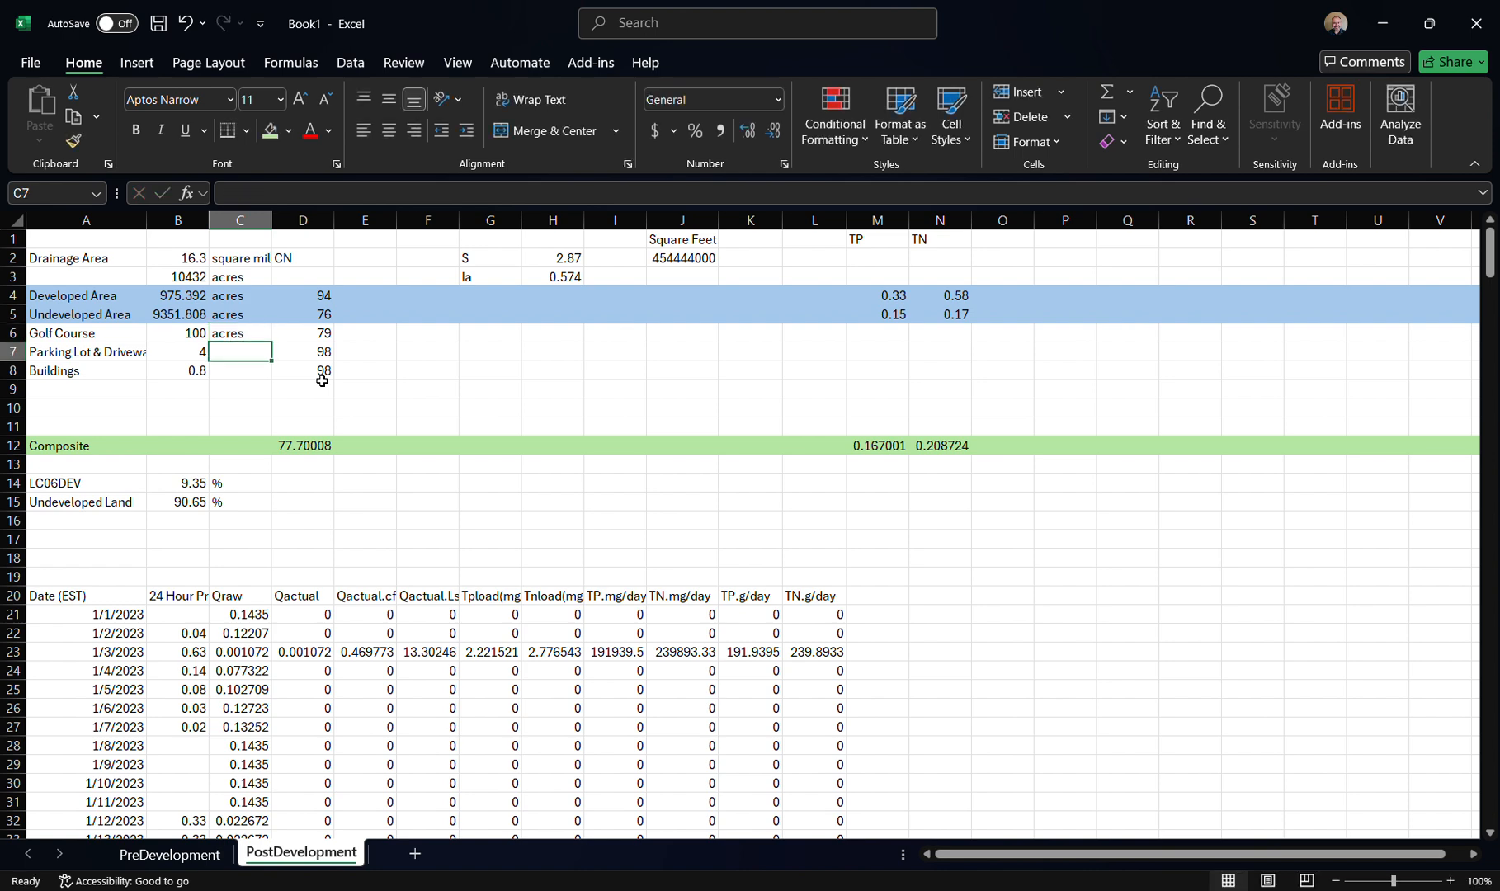
click(235, 334)
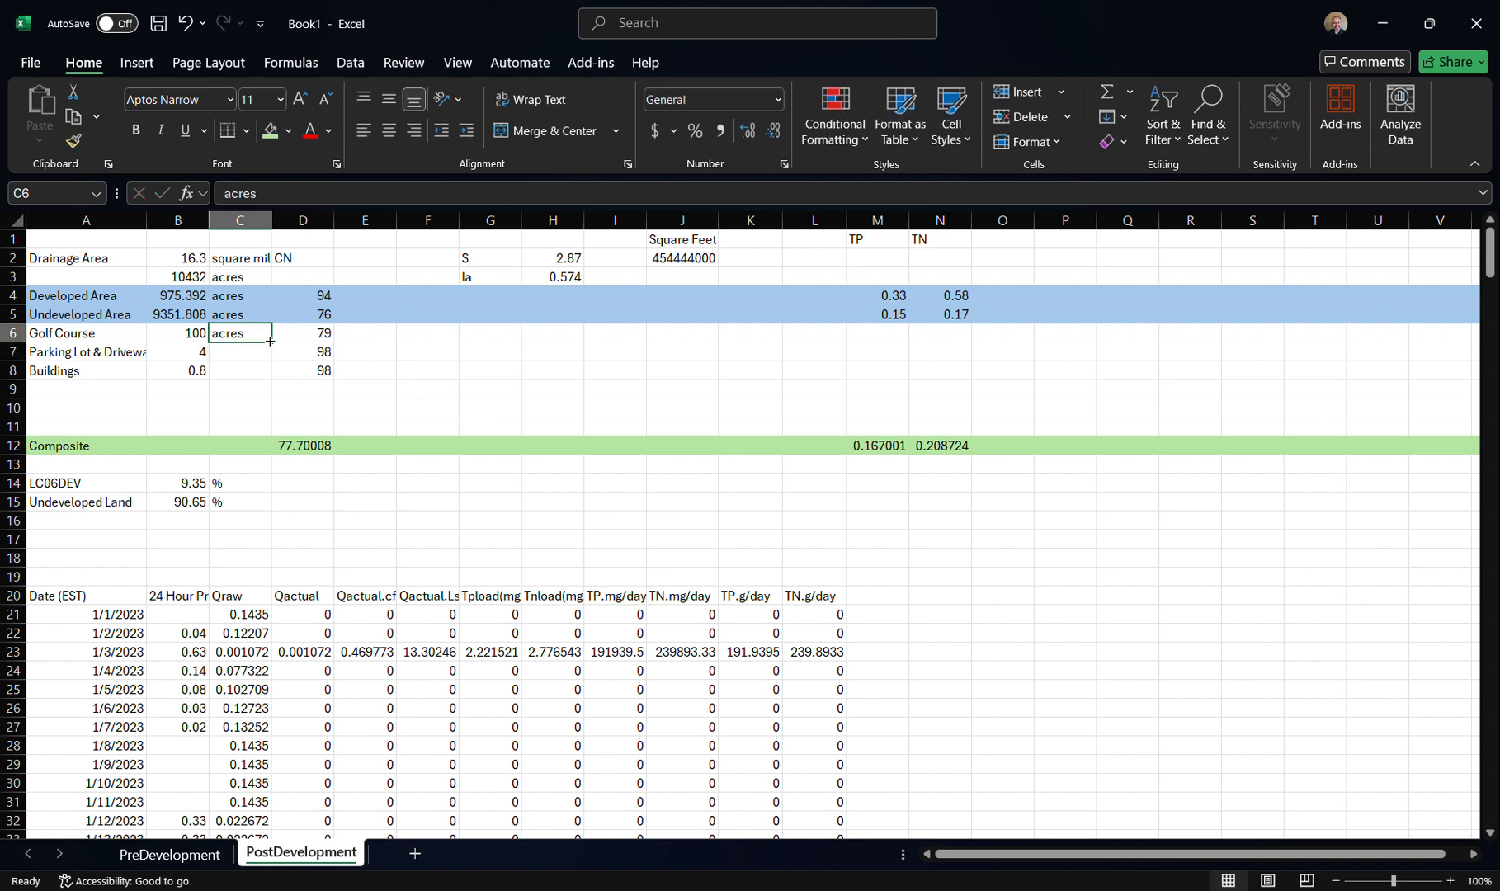
drag(272, 344, 274, 379)
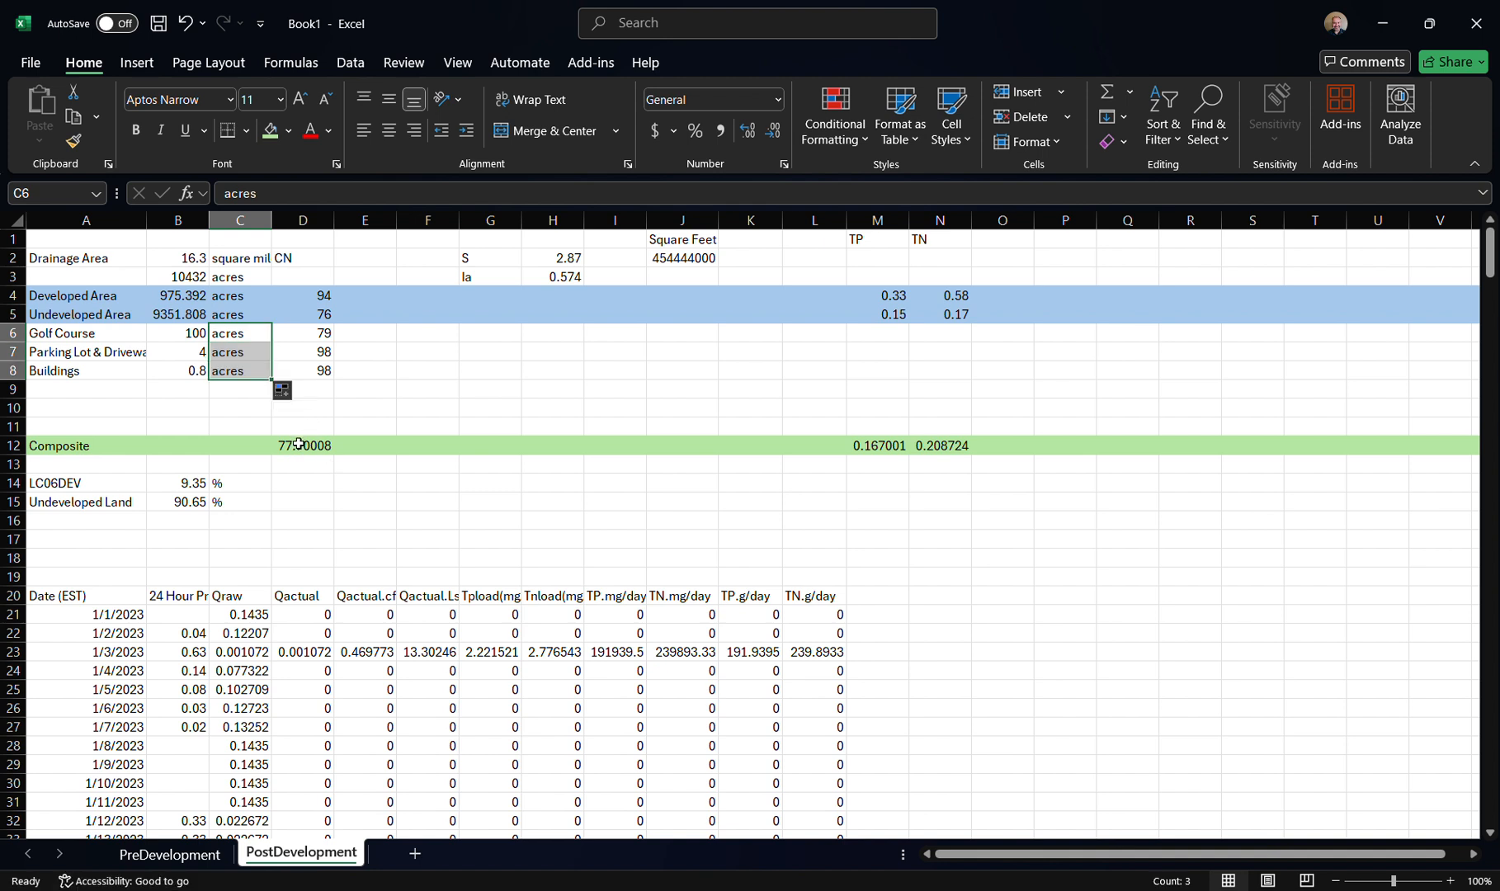
Start a new composite curve number formula in D12 with the developed and undeveloped products B4*D4+B5*D5 in an open parenthesis
click(295, 446)
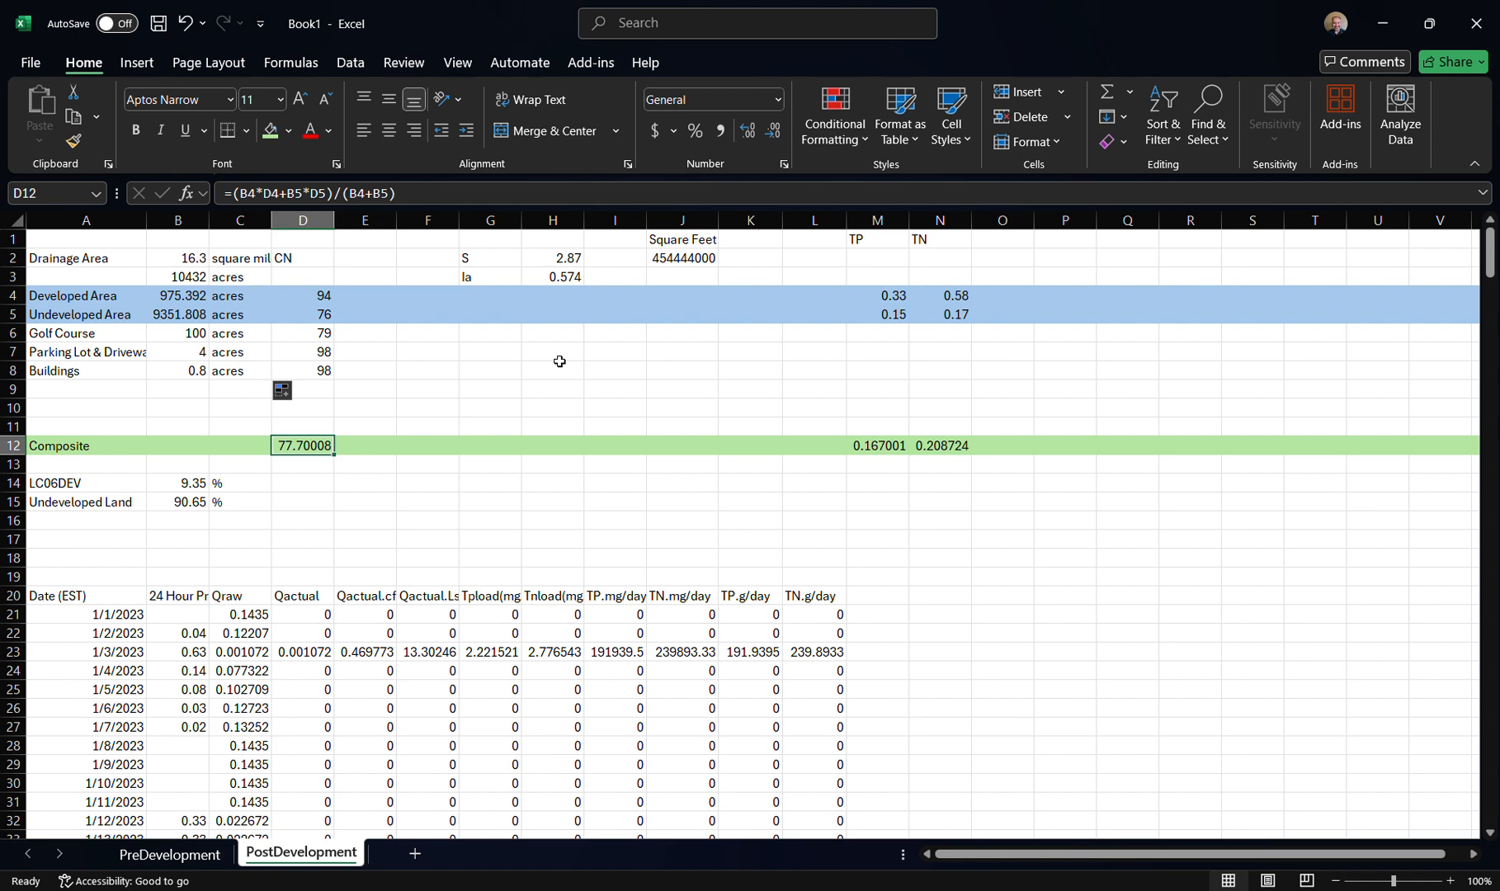
text(=)
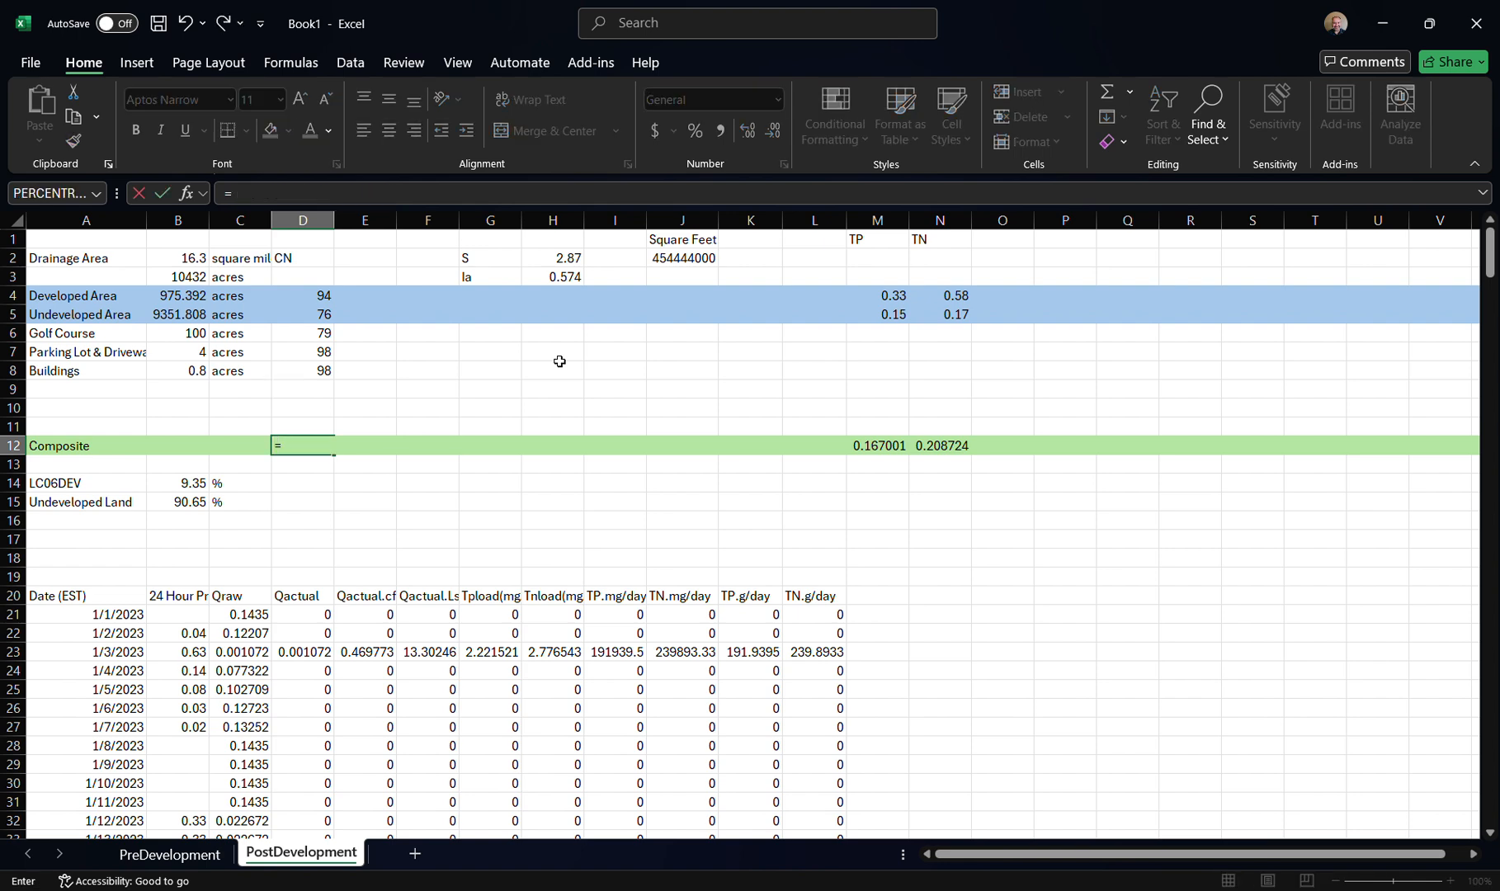
text(()
click(185, 292)
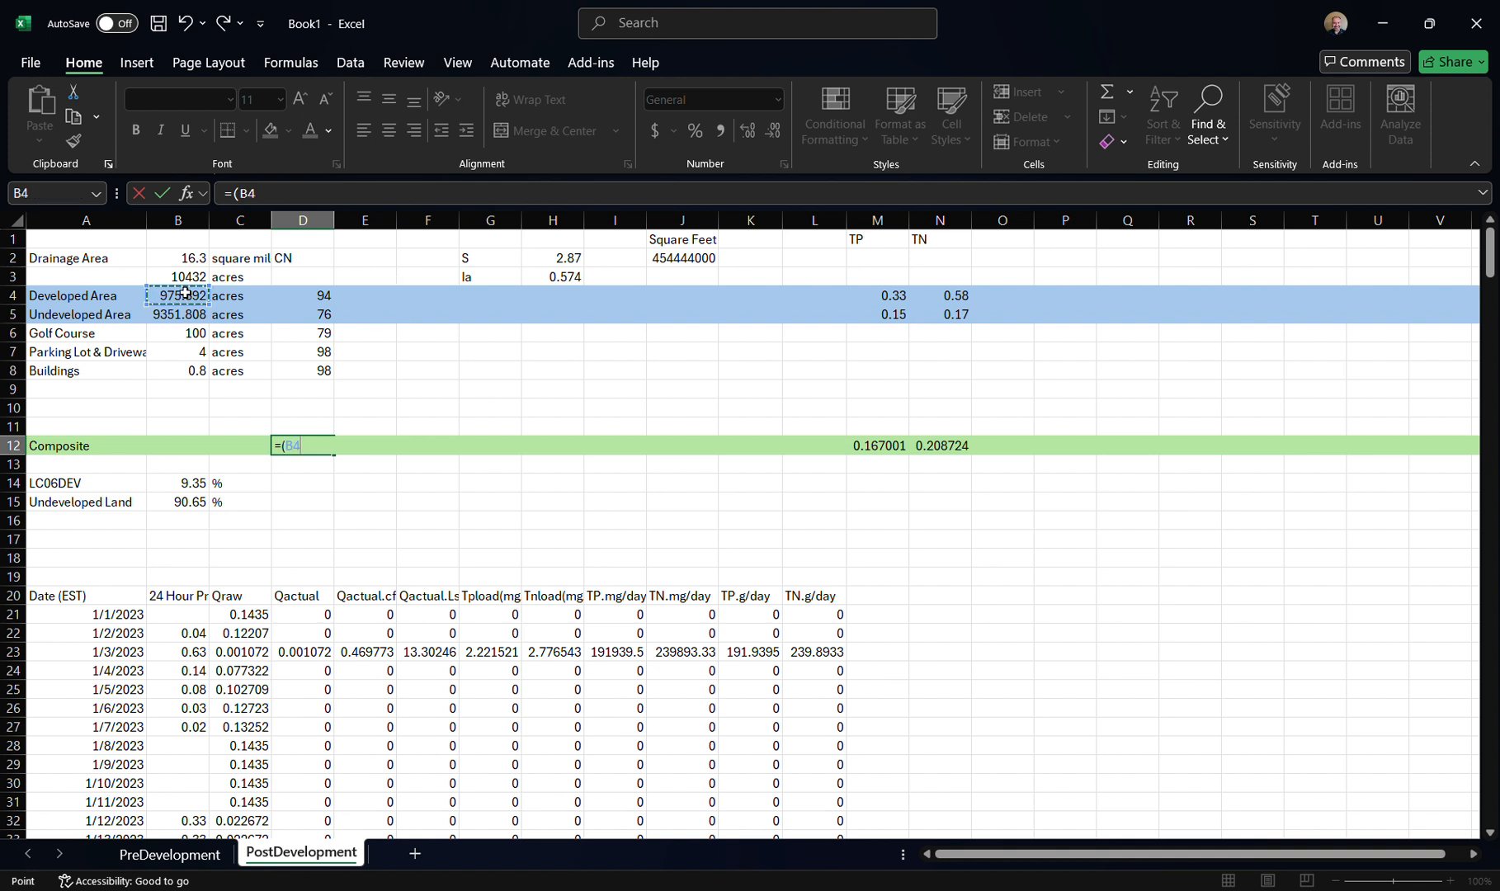
text(*)
click(312, 296)
text(+)
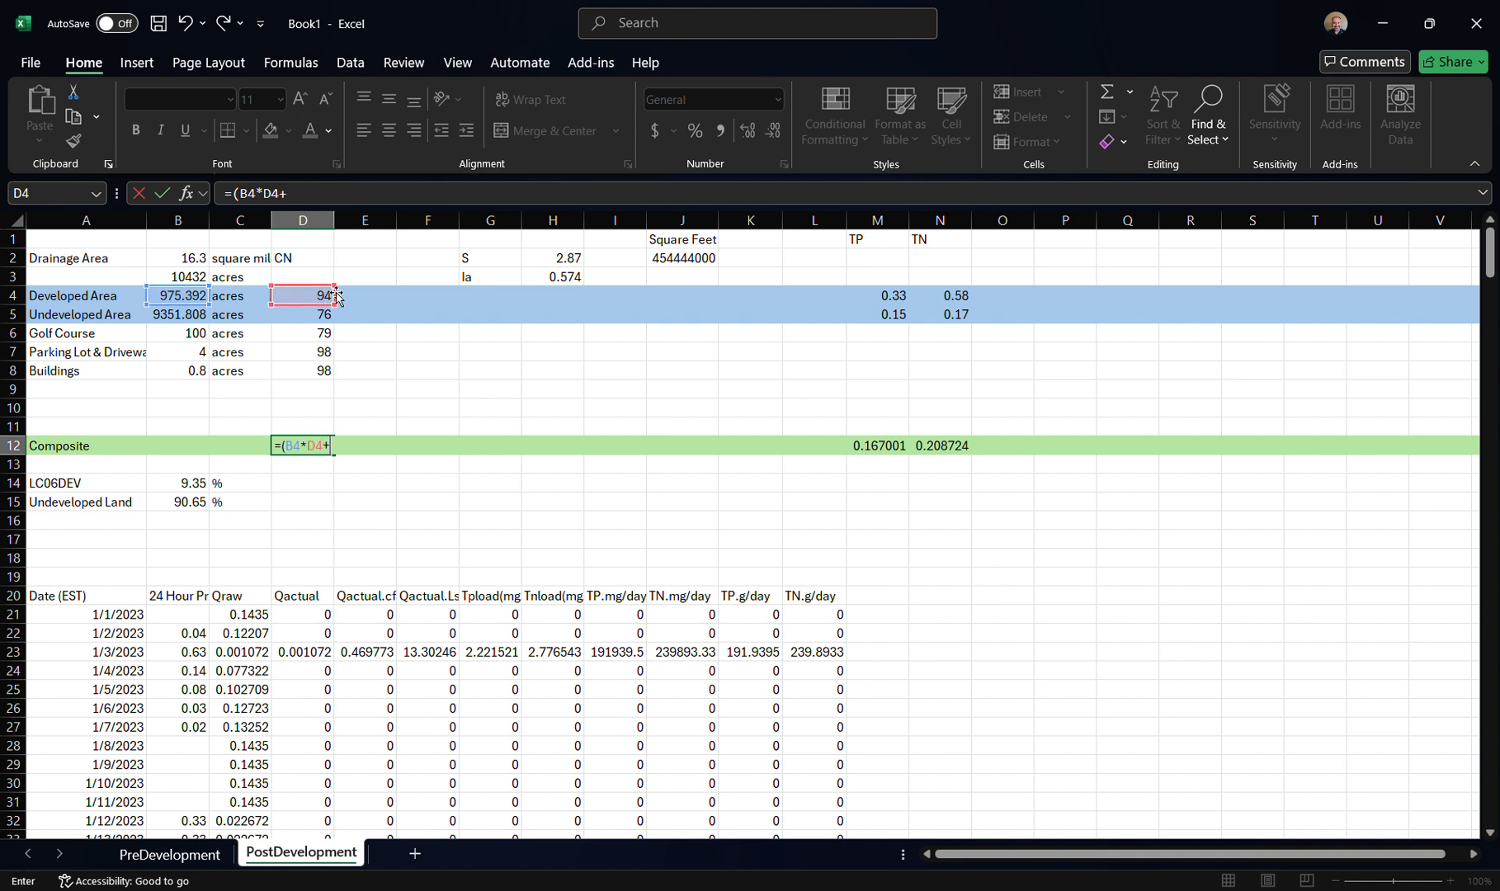
click(193, 313)
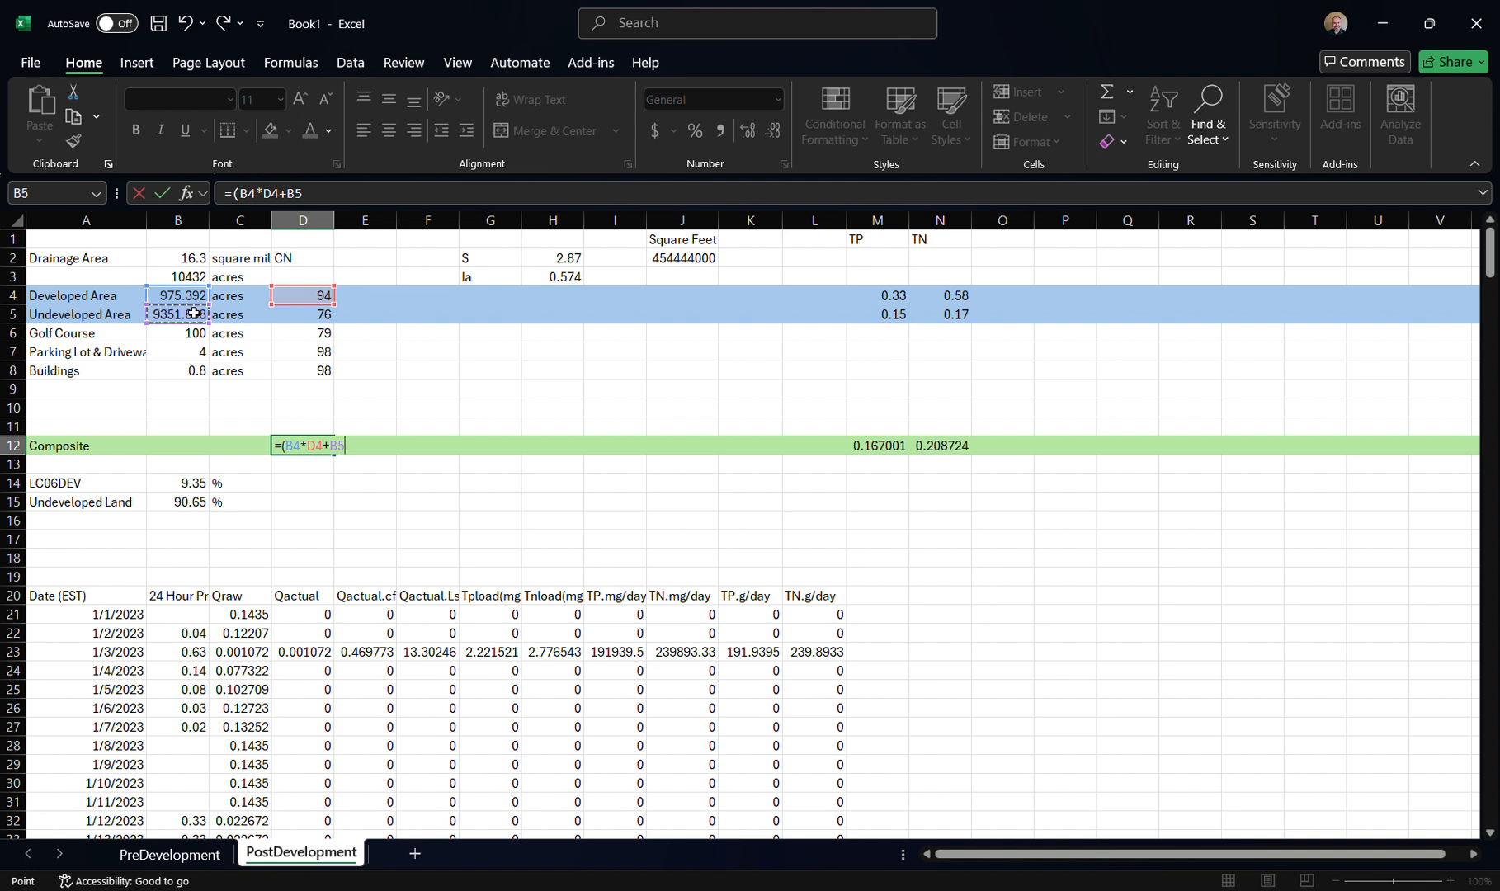
text(*)
click(307, 315)
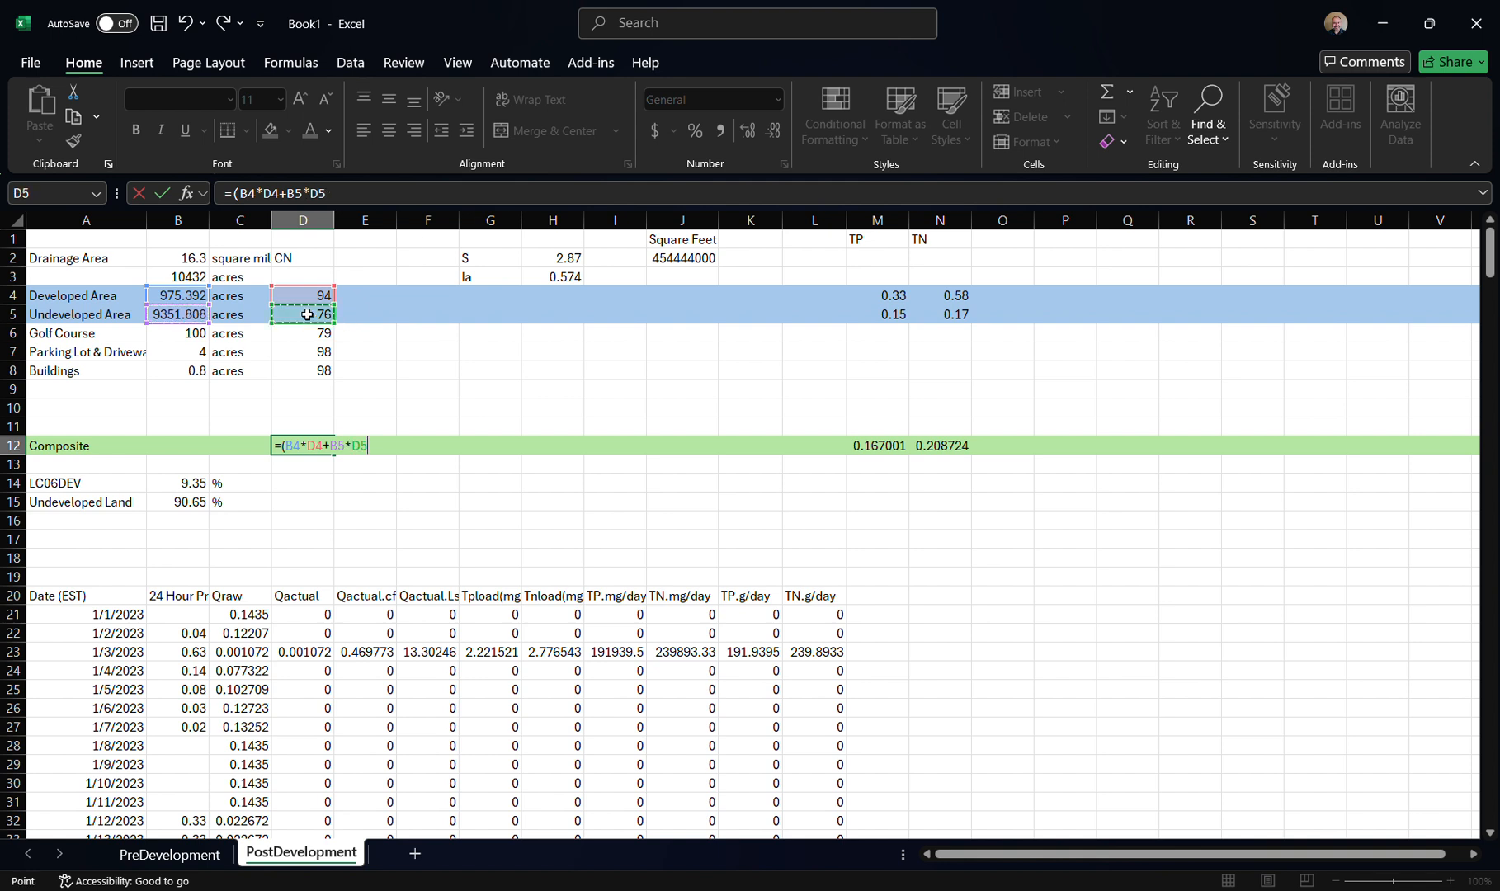
Extend the D12 numerator with the golf course, parking and buildings products B6*D6, B7*D7 and B8*D8
text(+)
click(181, 331)
text(*)
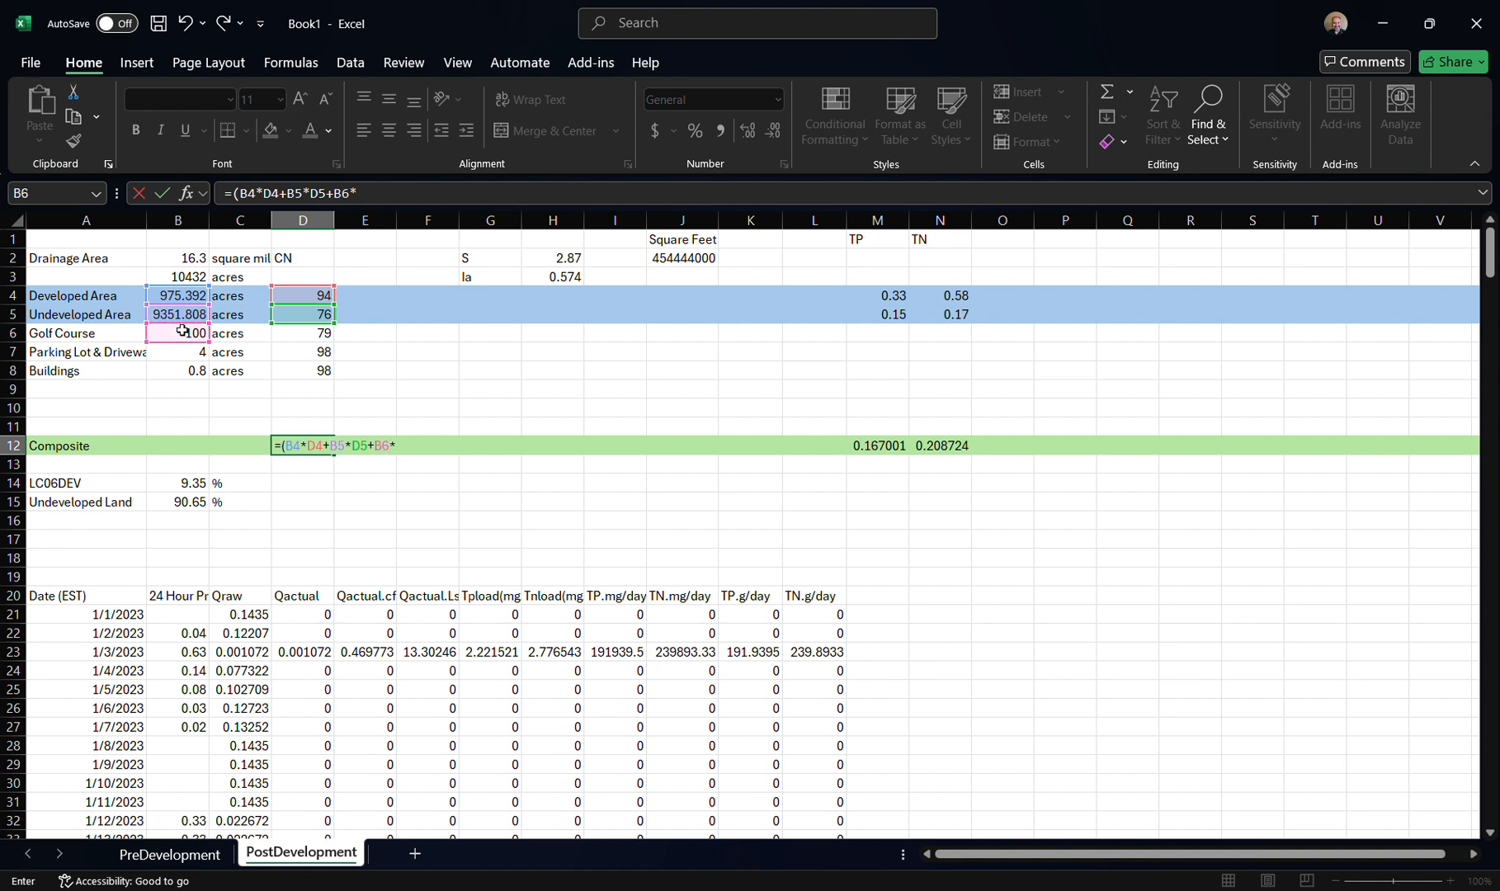
click(318, 333)
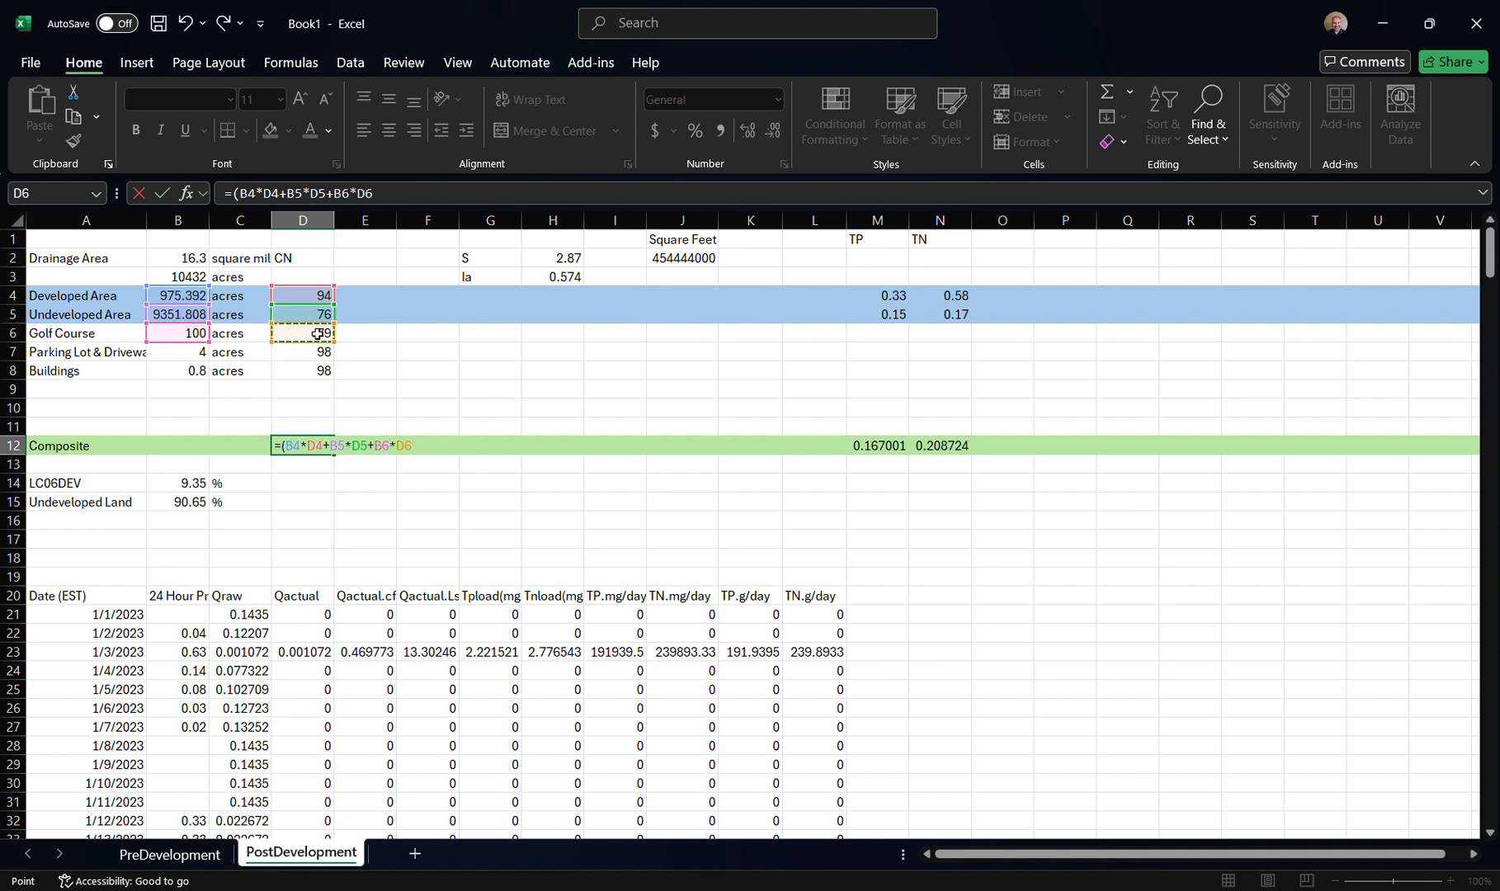
text(+)
click(192, 348)
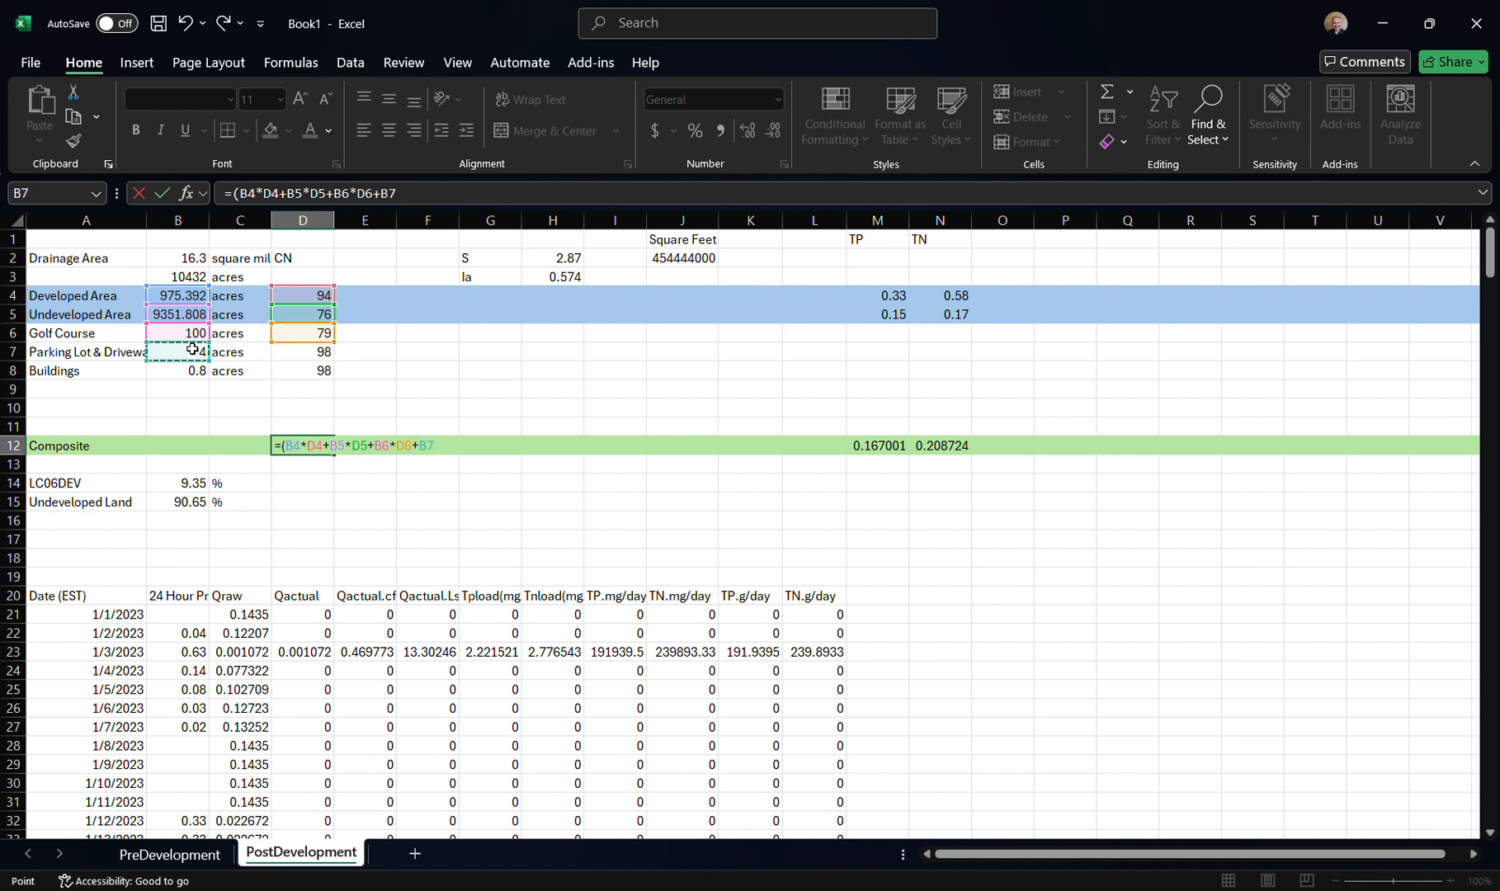
text(*)
click(322, 353)
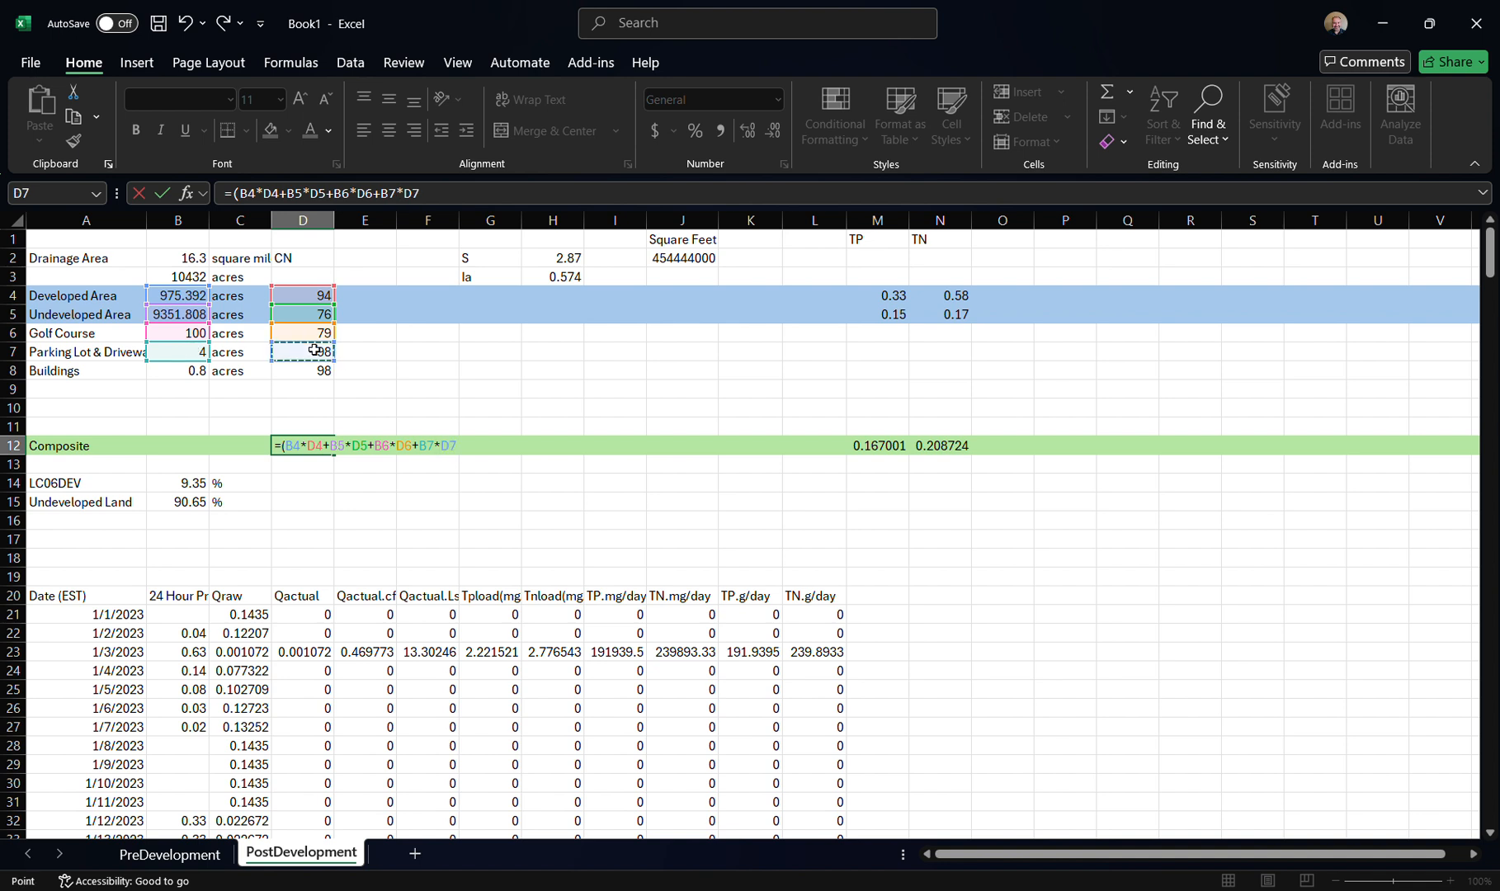
text(+)
click(182, 371)
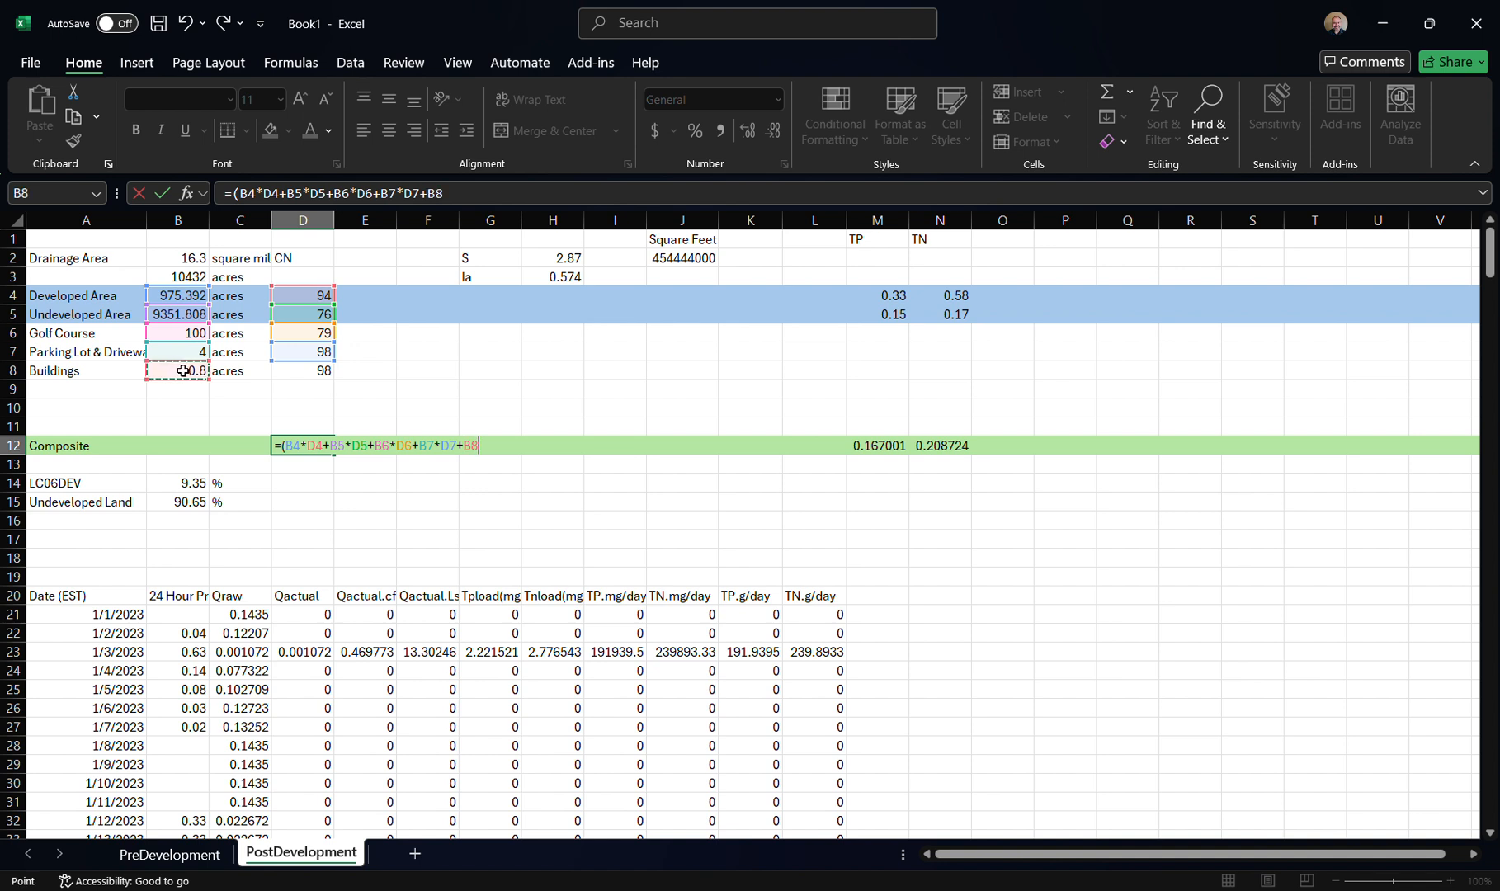
text(*)
click(308, 372)
Complete the D12 formula by dividing by SUM(B4:B8), and compare the composite curve number with the one on the PreDevelopment sheet
text()/()
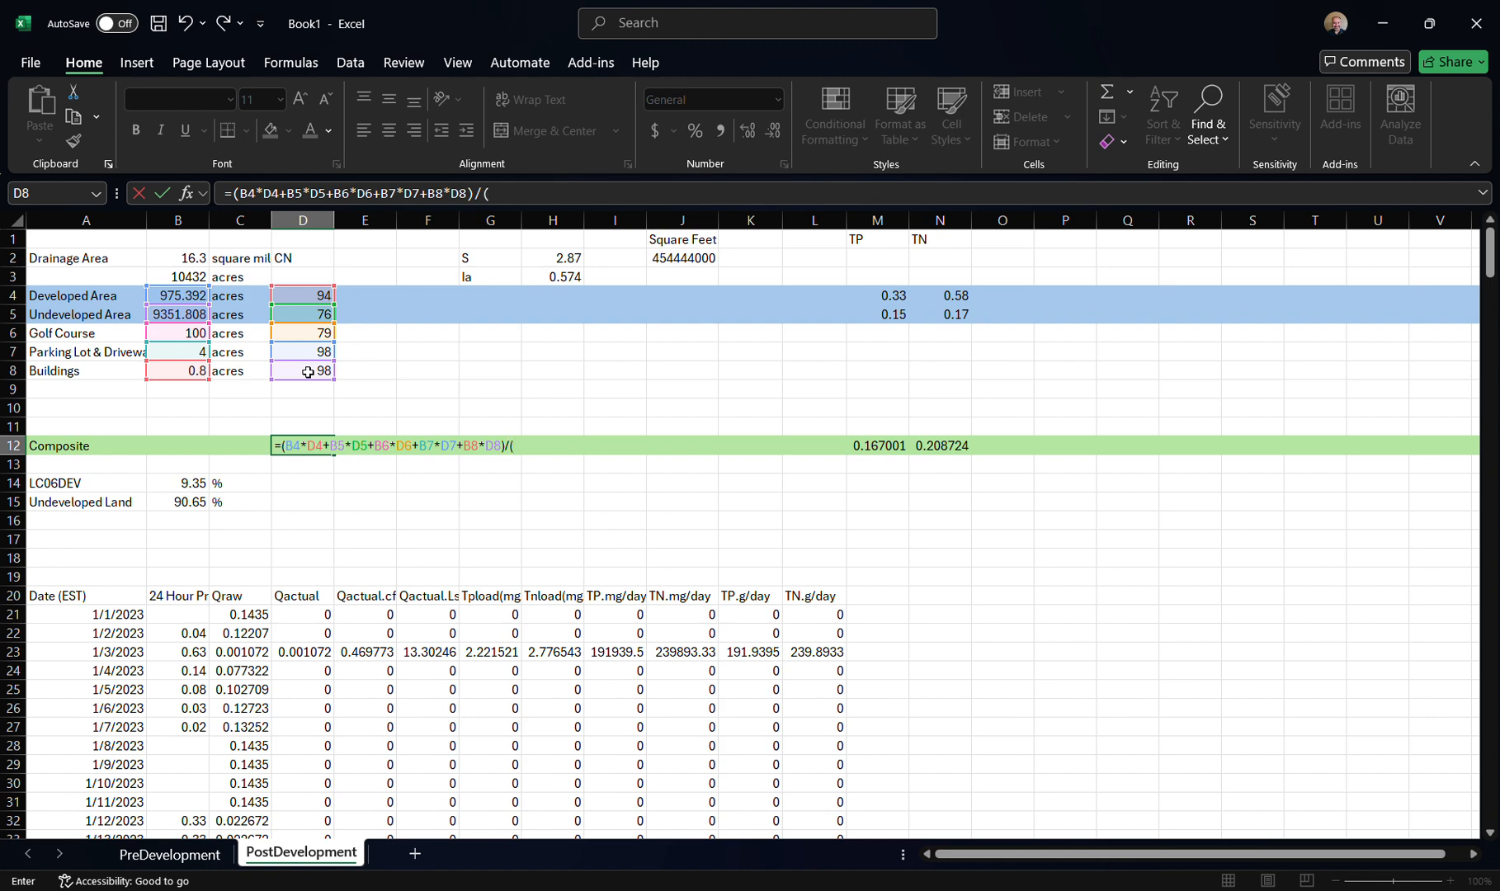
text(sum)
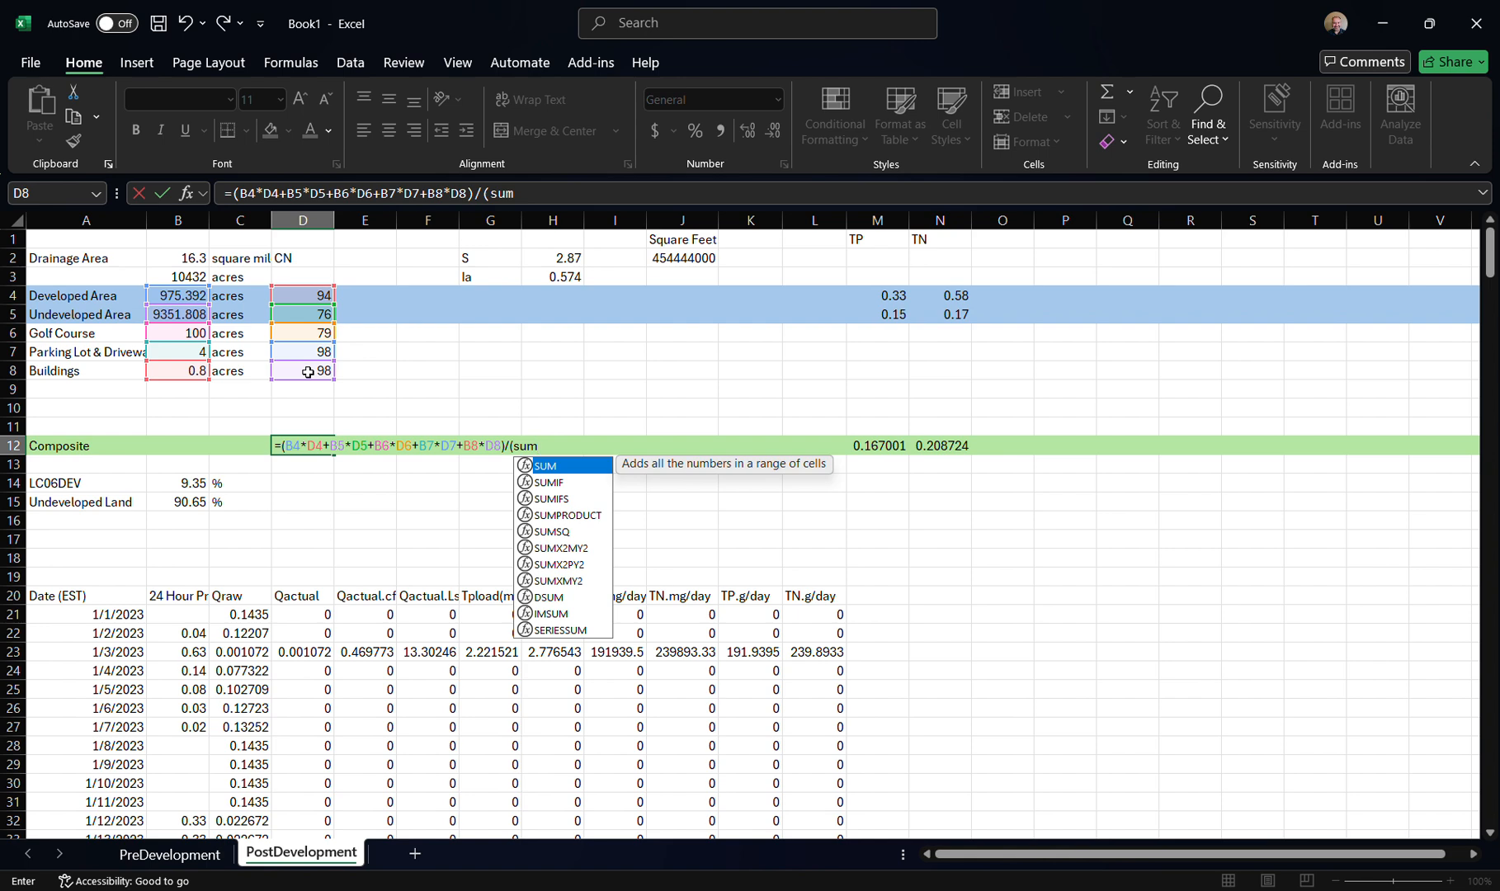
text(()
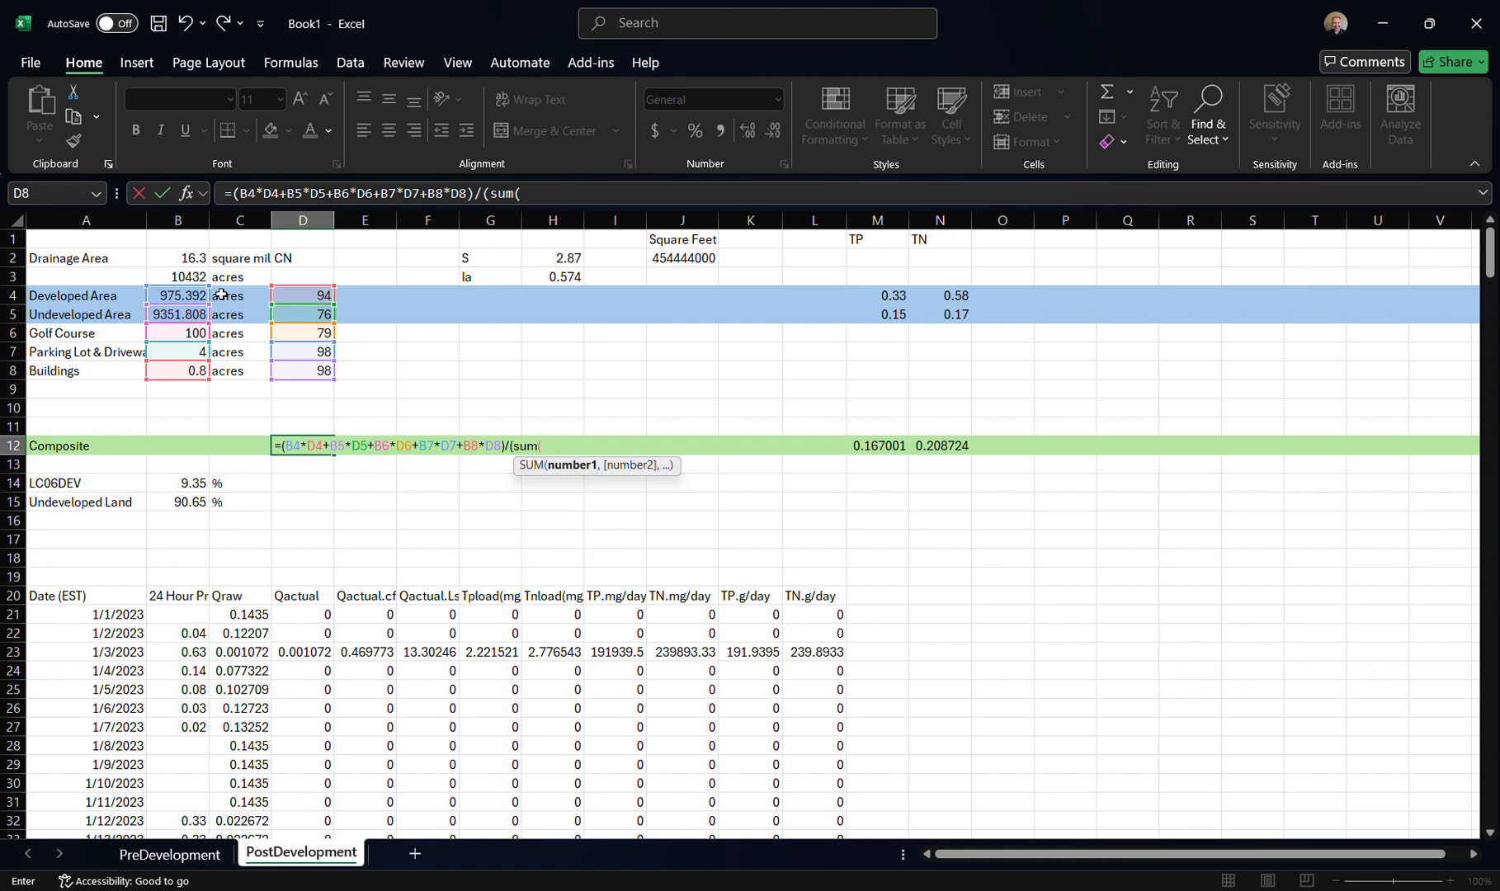
drag(178, 297, 184, 320)
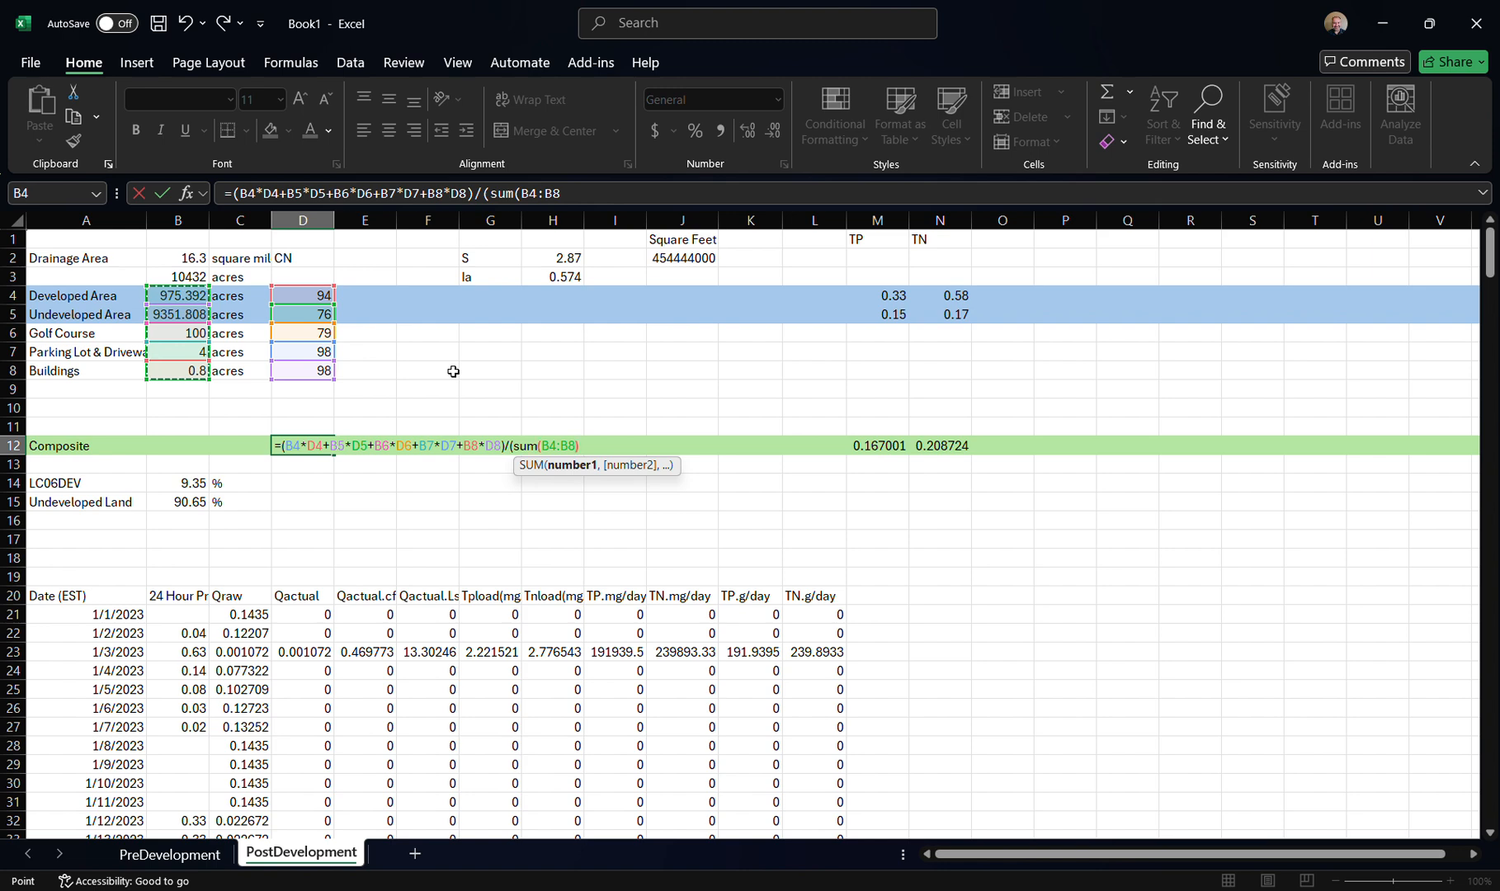
text())
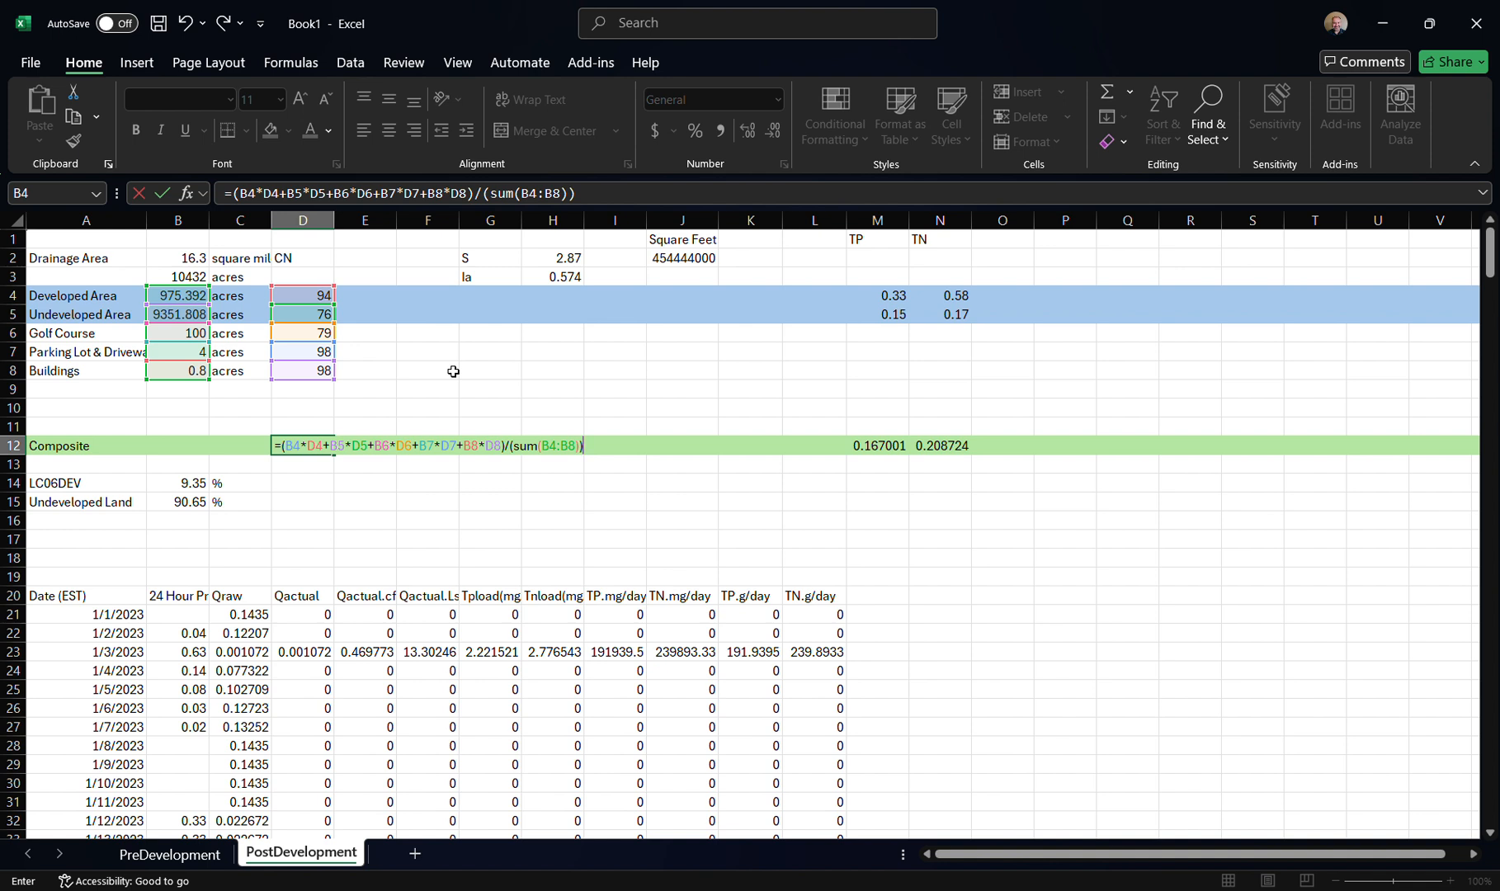
key(Return)
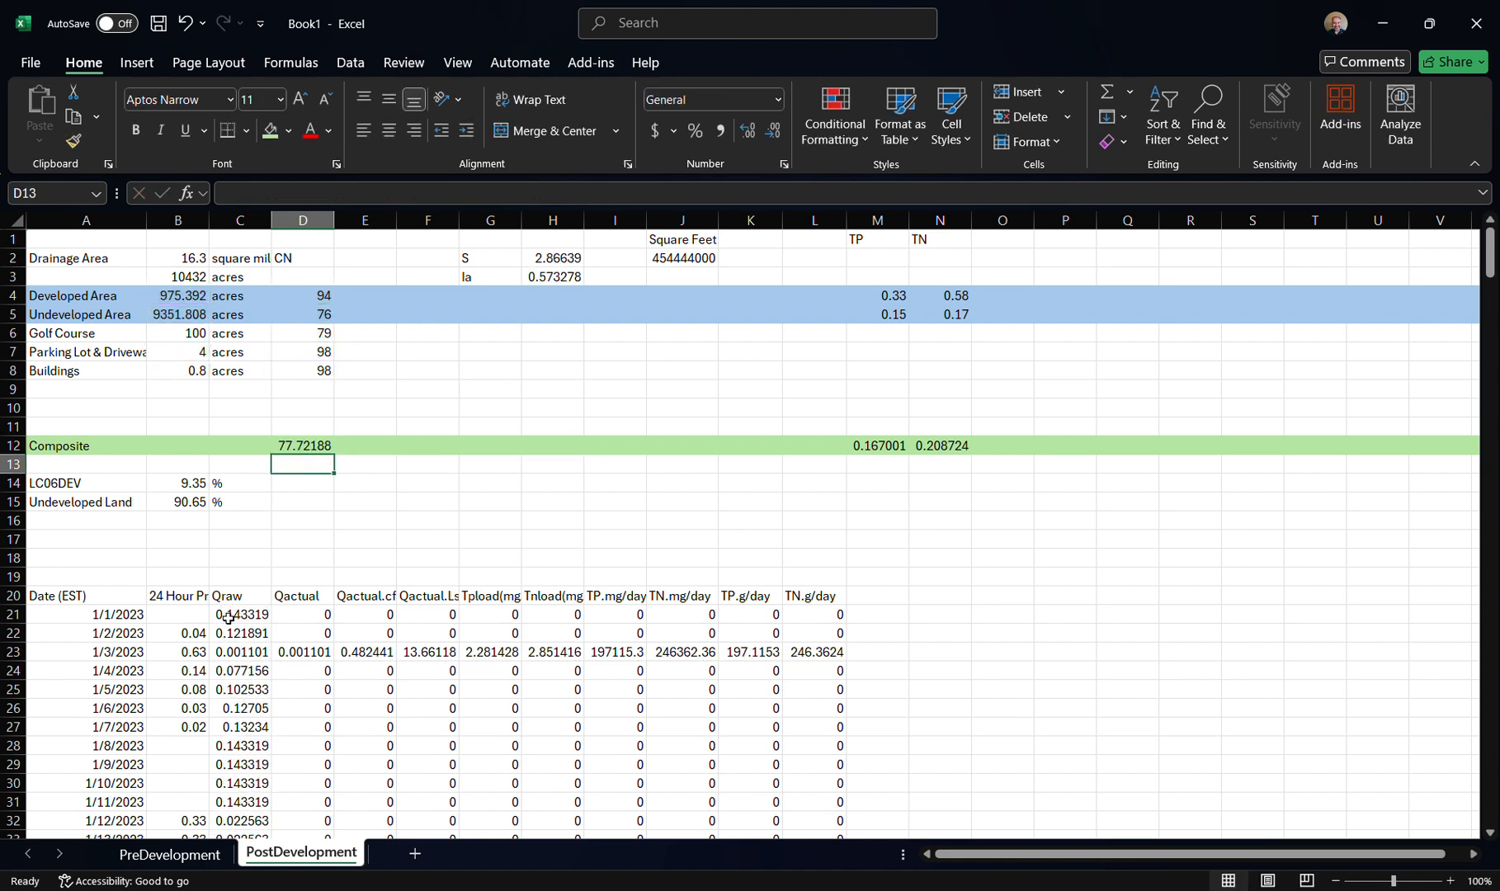
click(172, 854)
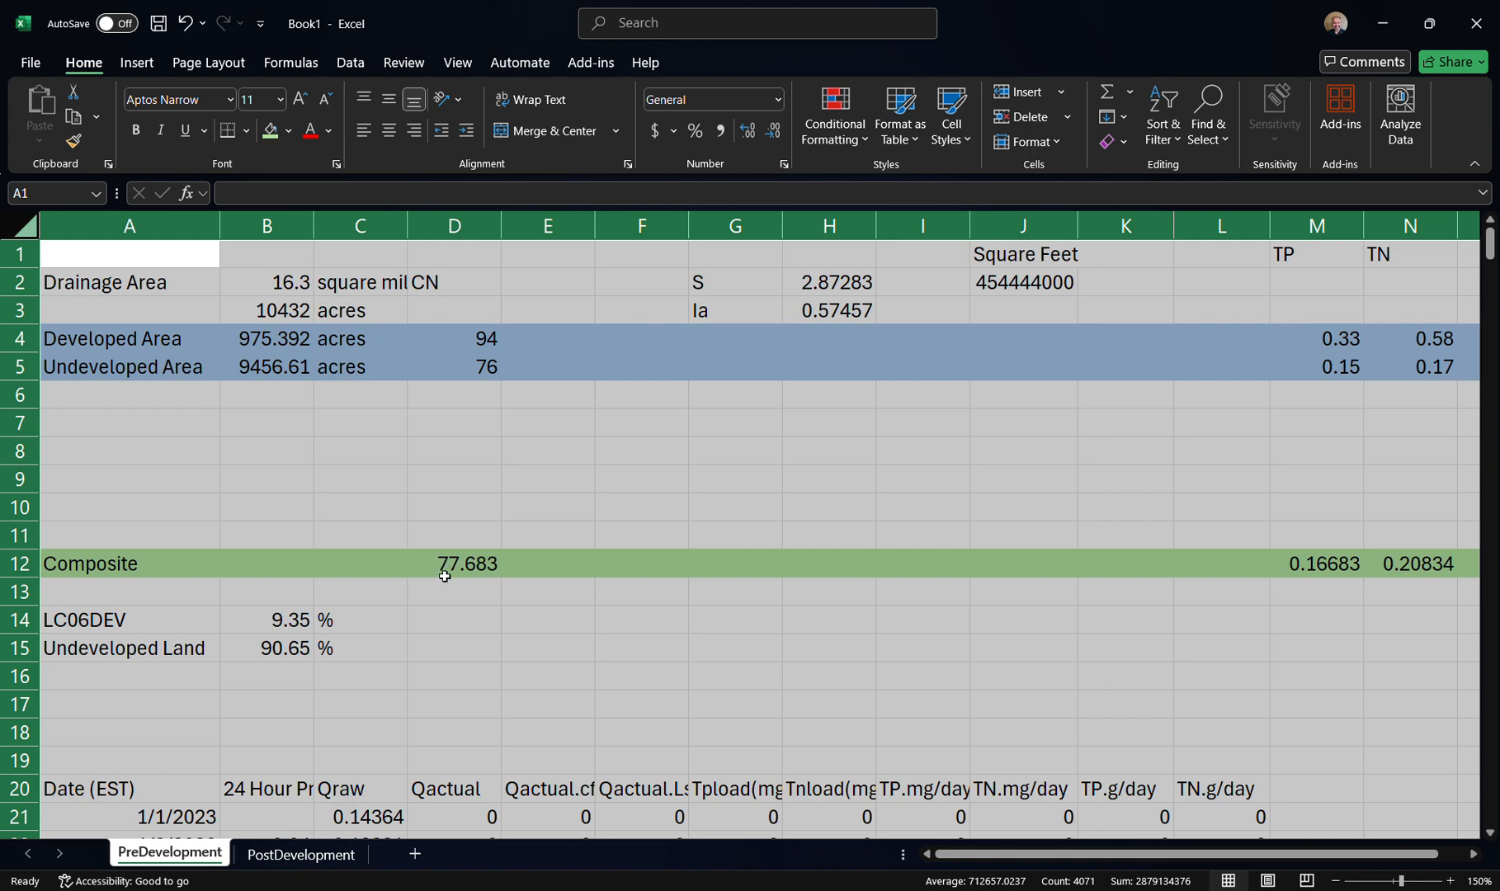
click(269, 856)
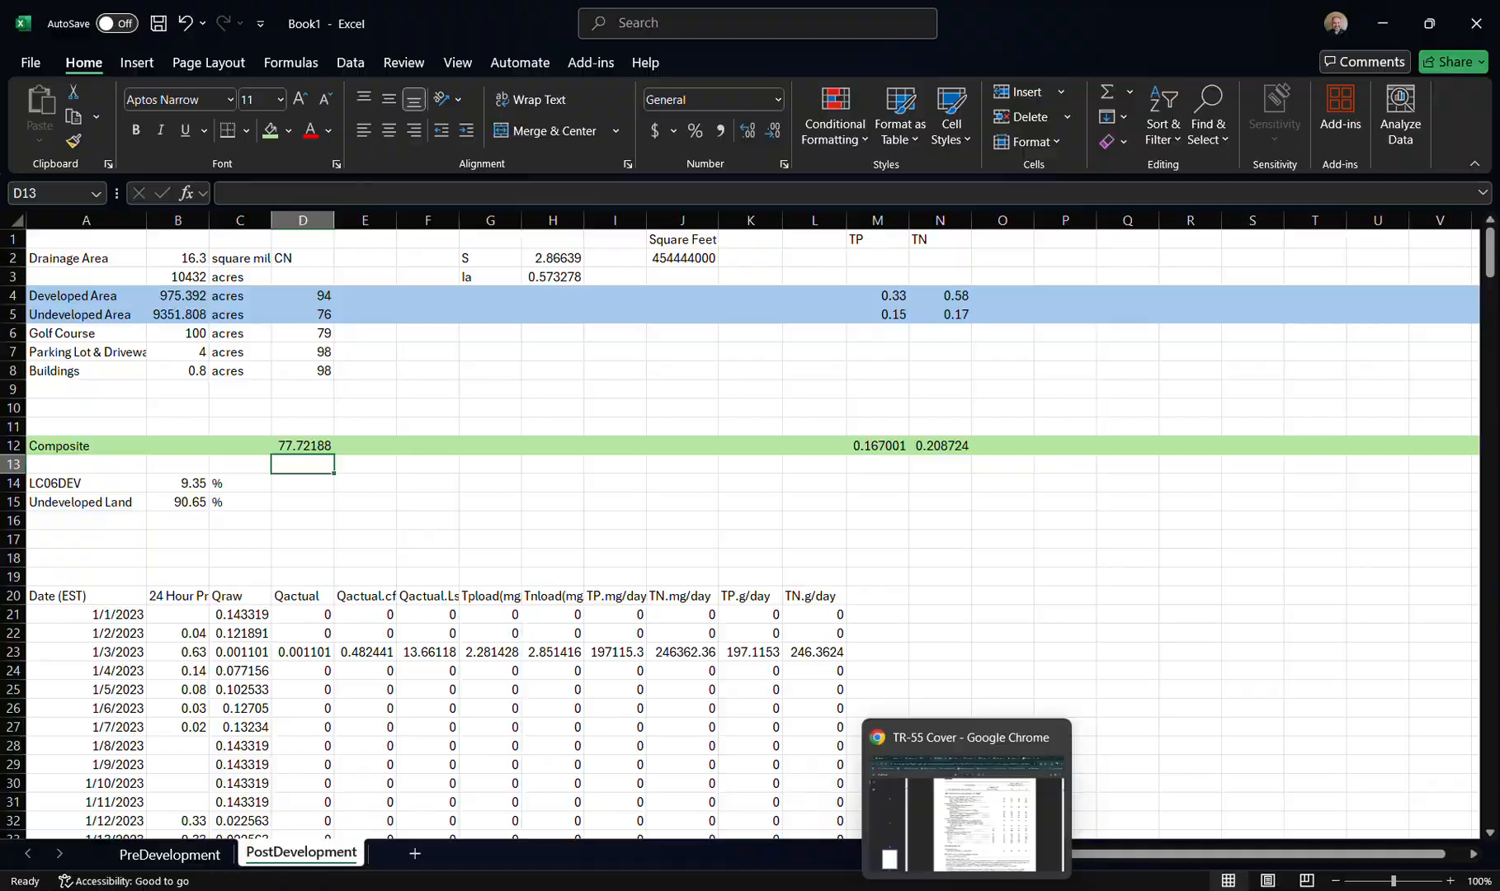
Switch to the browser and look up the total phosphorus and nitrate-nitrite EMCs for Golf Course Fairway/Green in the pollutant table
click(965, 796)
click(429, 19)
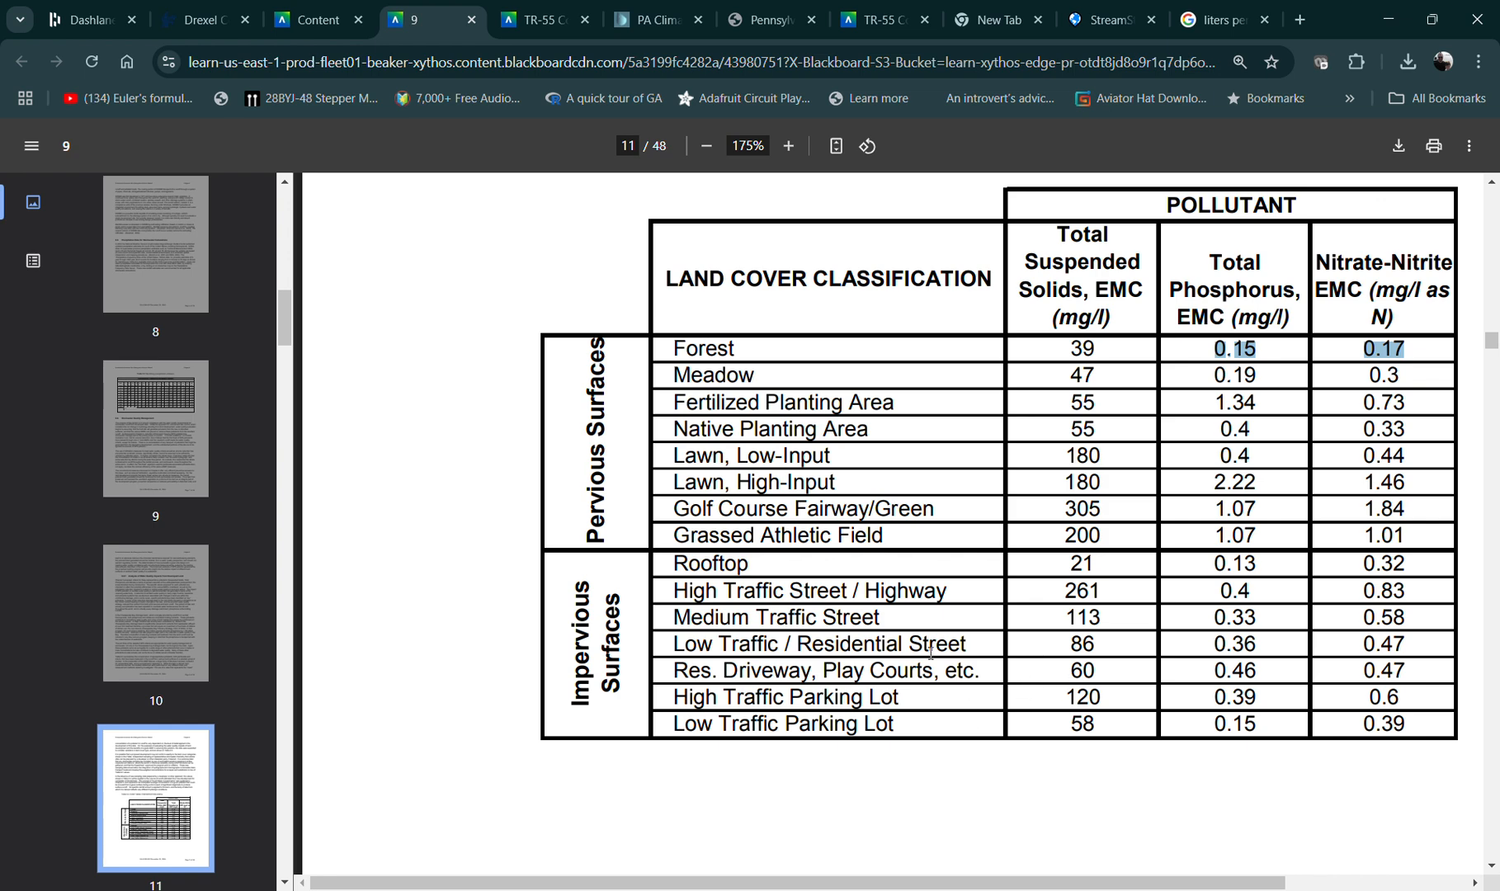
drag(675, 506, 1426, 516)
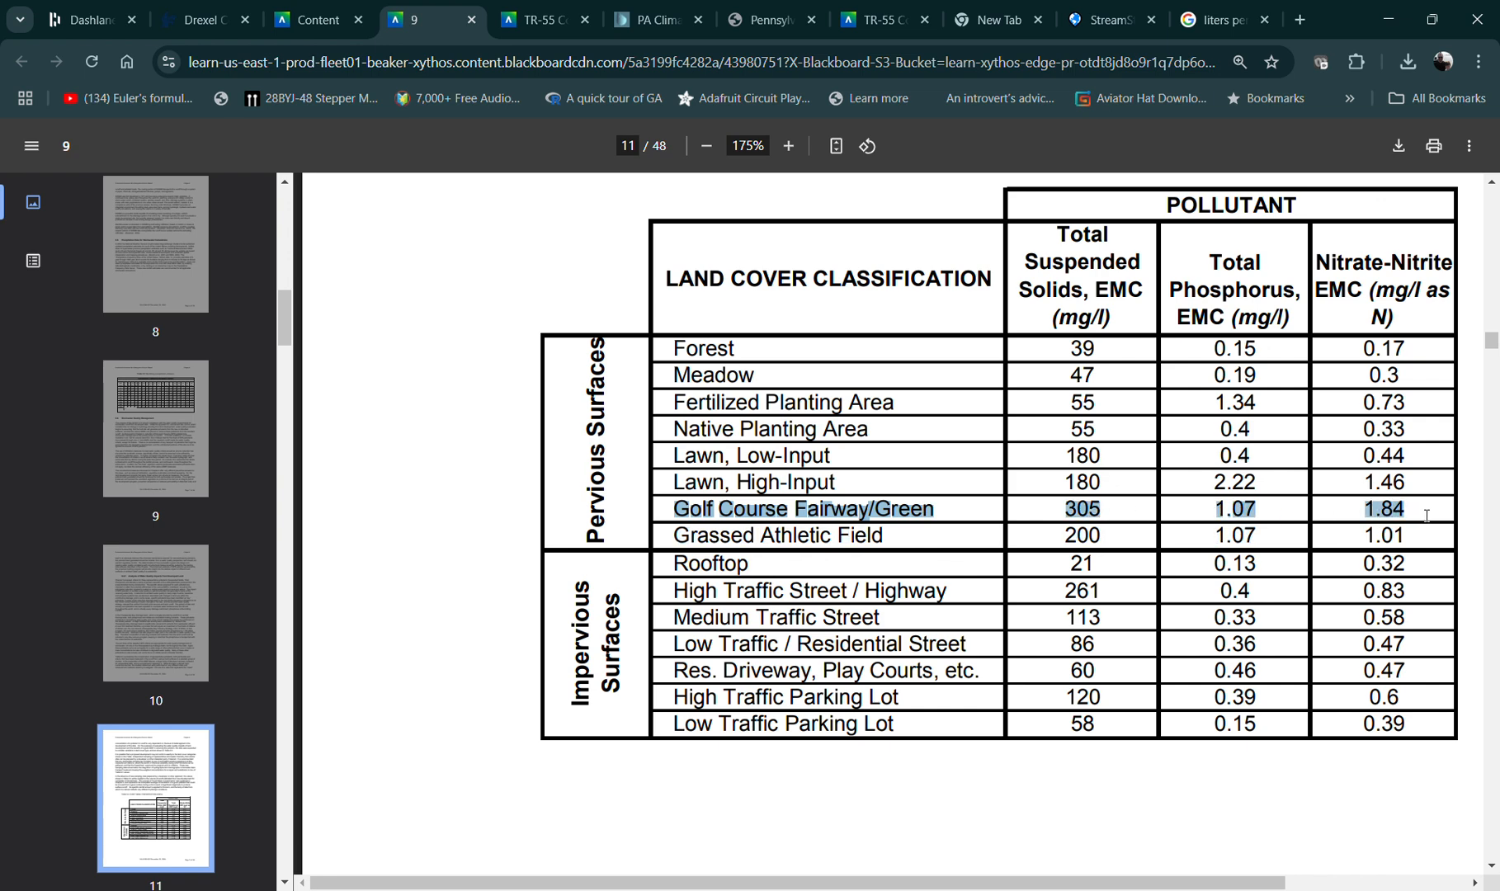
click(1220, 508)
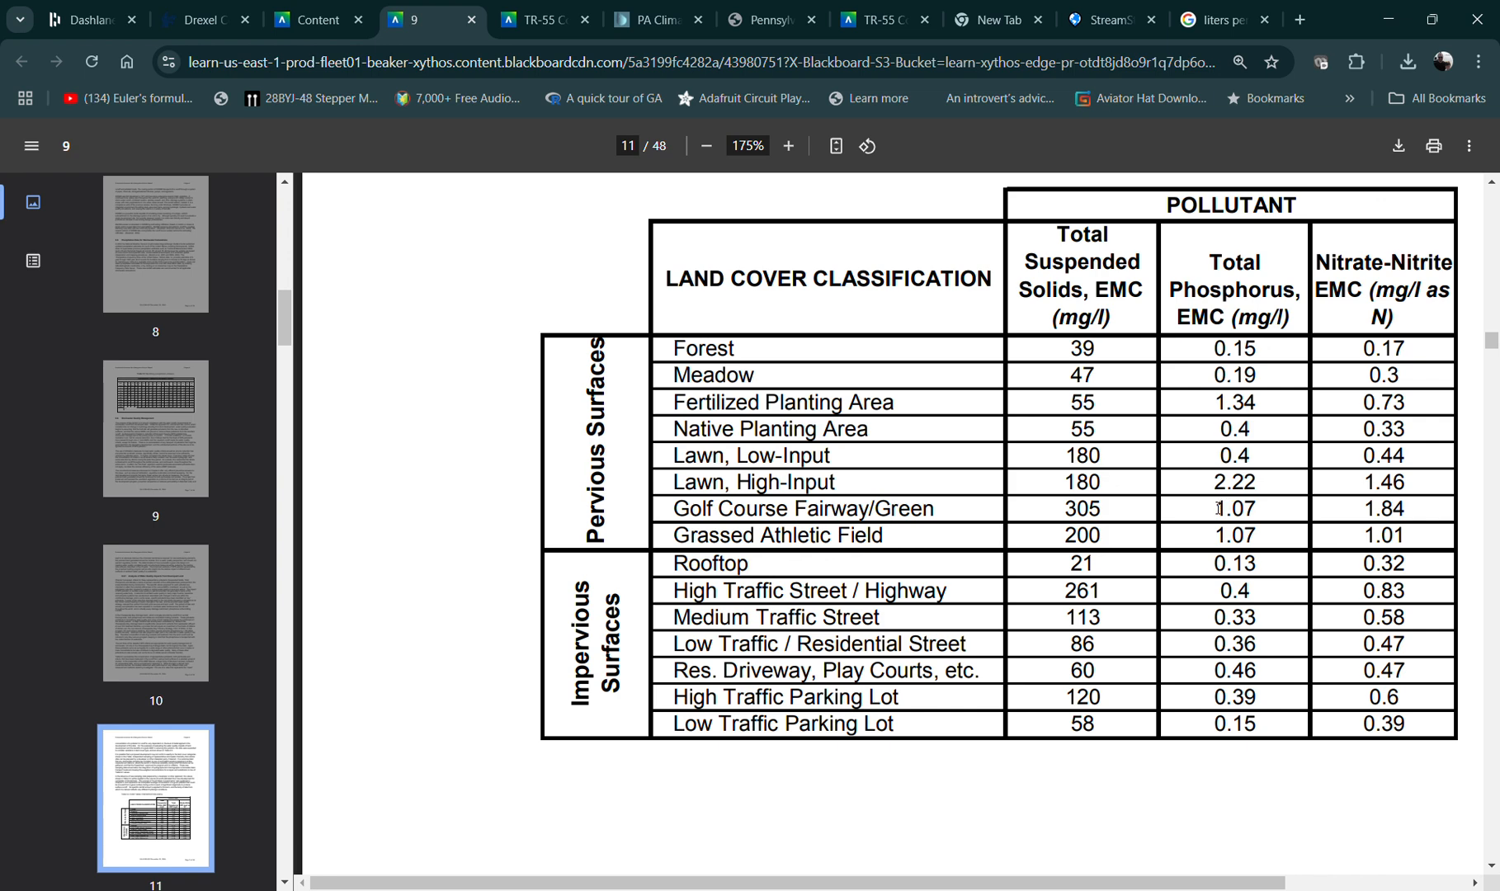
drag(1220, 508, 1250, 507)
drag(1365, 509, 1408, 509)
Return to the Excel workbook, enter the Golf Course TP of 1.07 in M6 and TN of 1.84 in N6, and widen column A to fit its labels
click(985, 813)
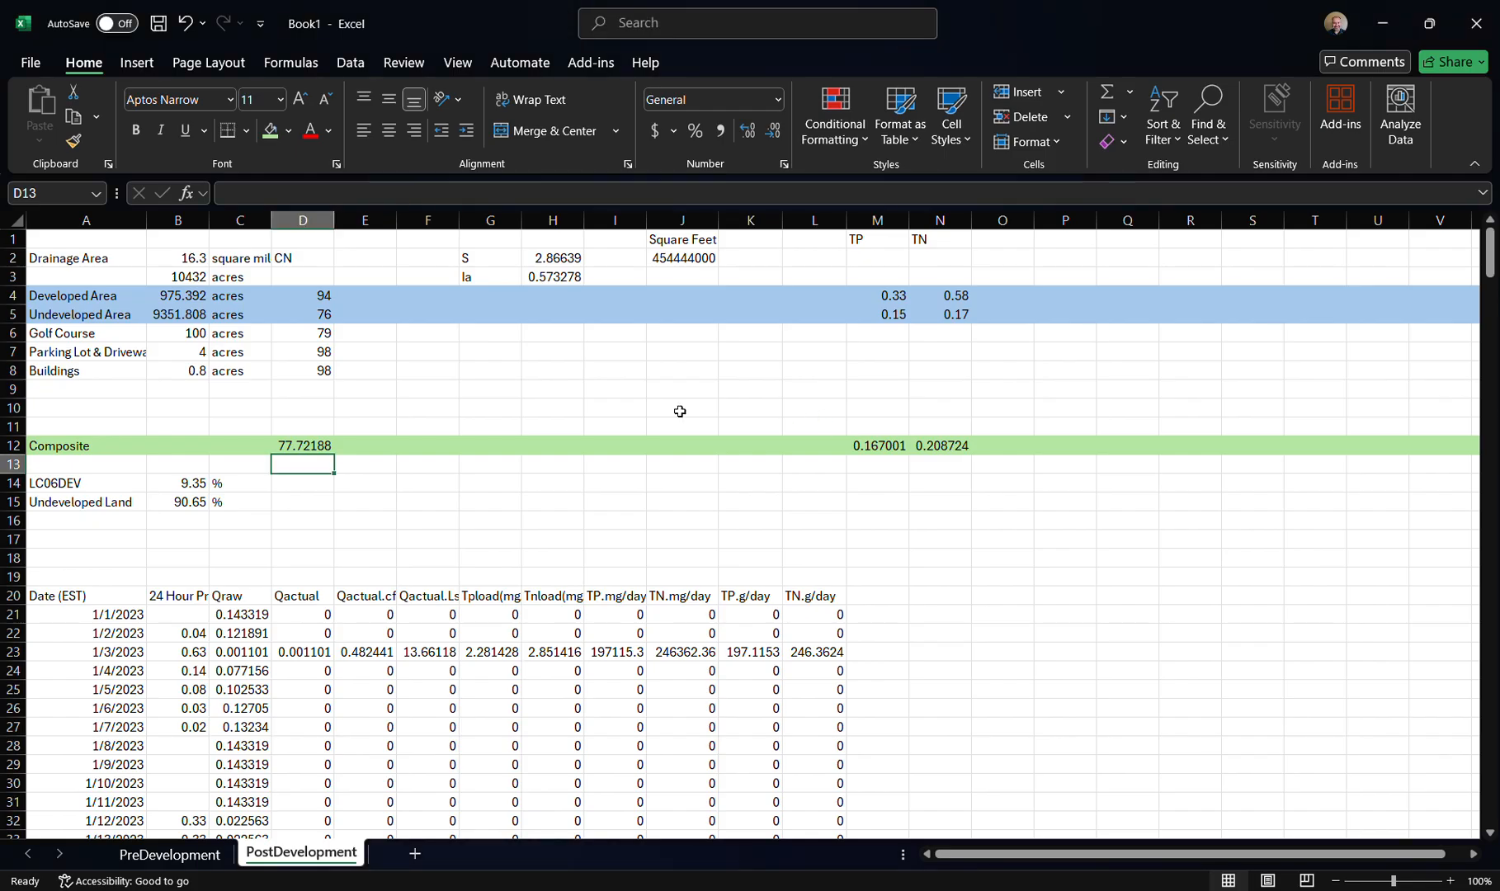
click(879, 335)
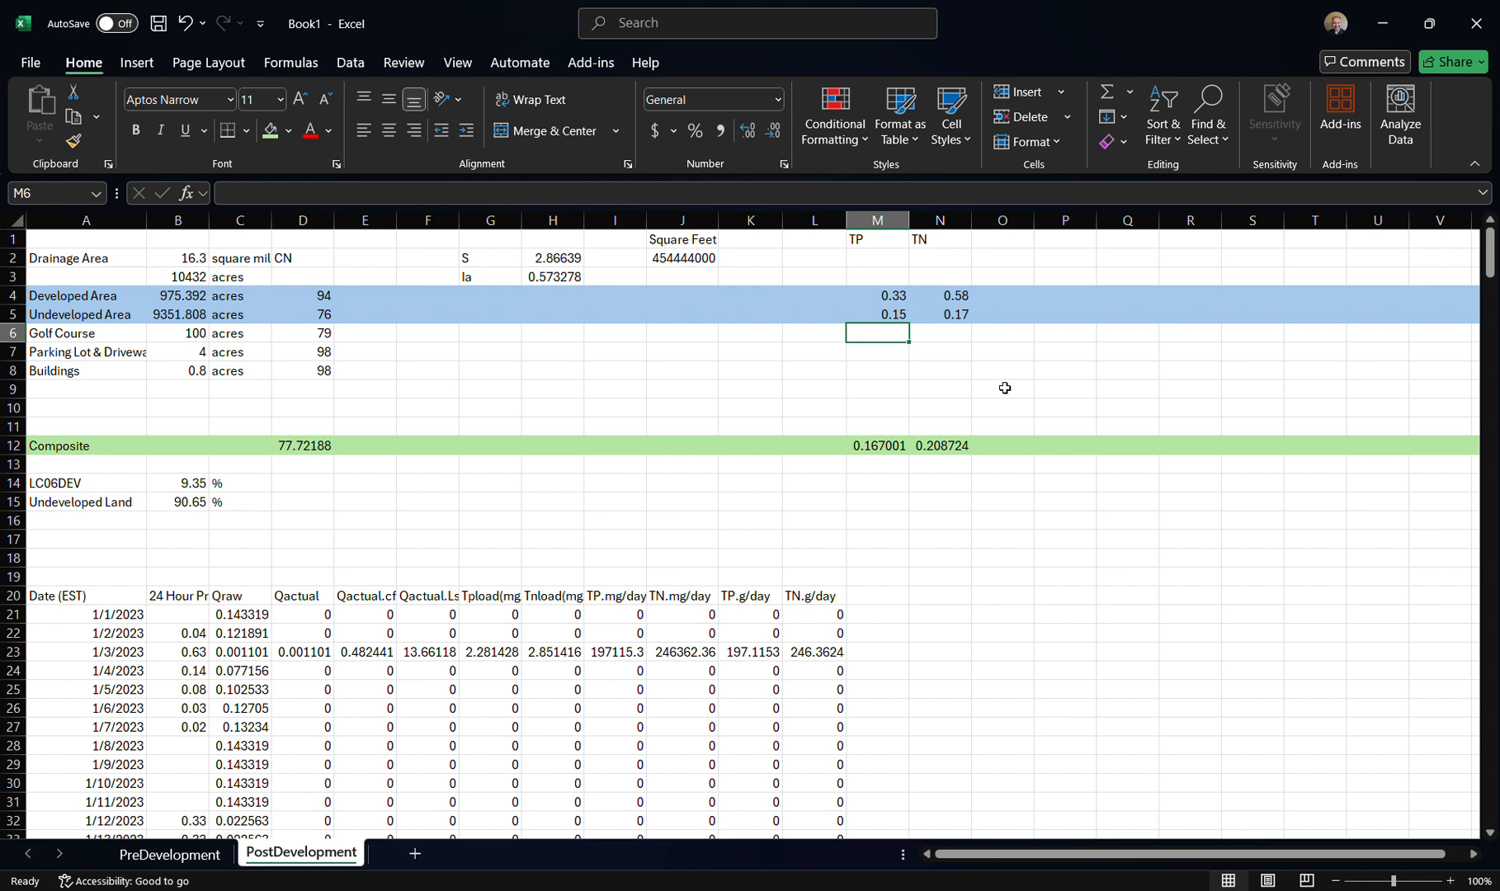
text(1.07)
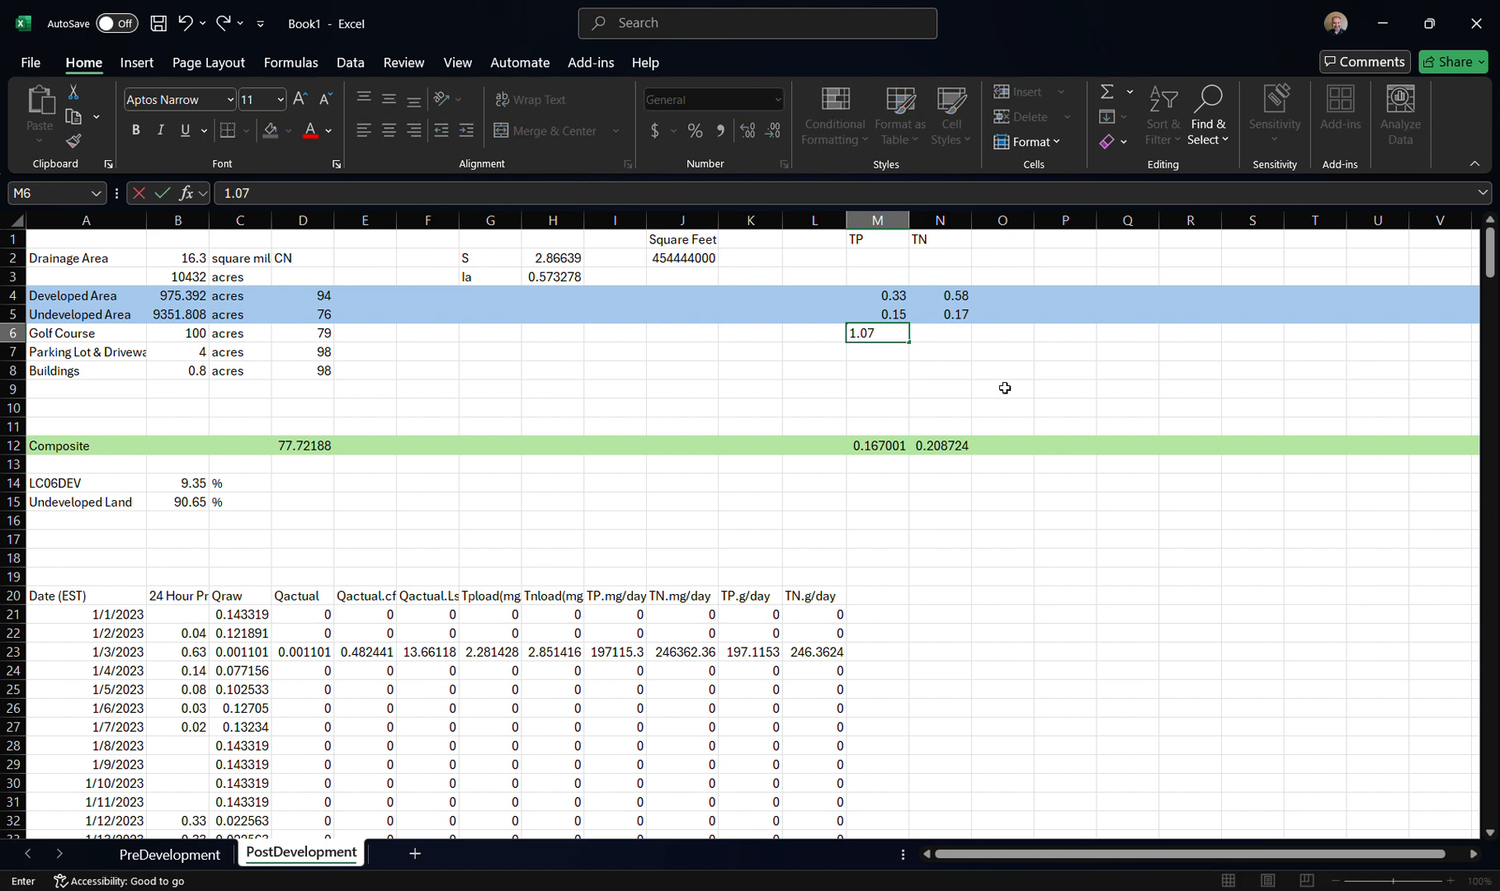
key(Tab)
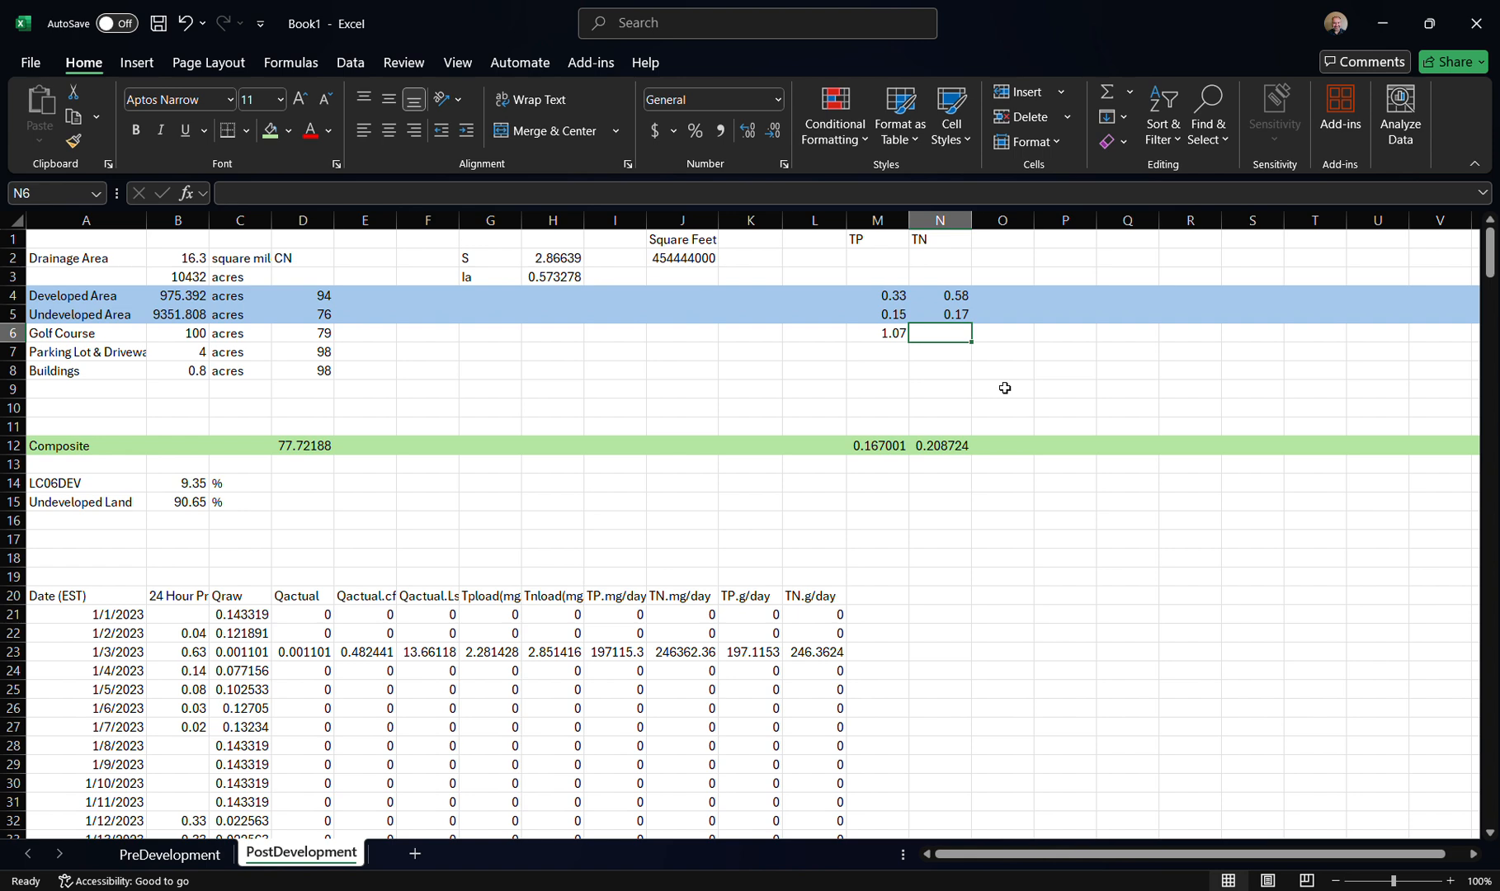
text(1.84)
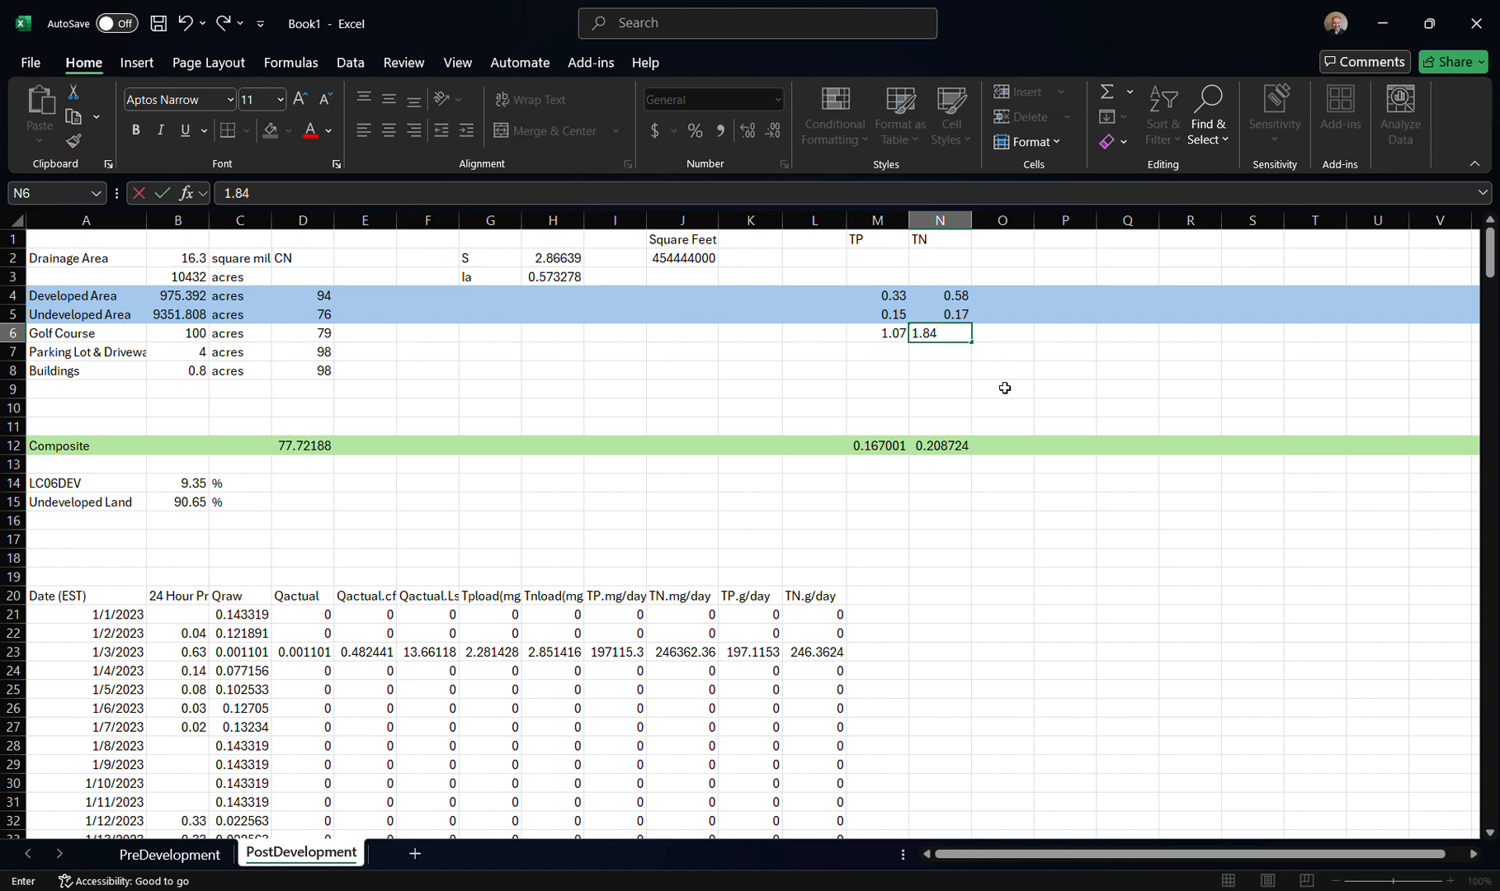
key(Return)
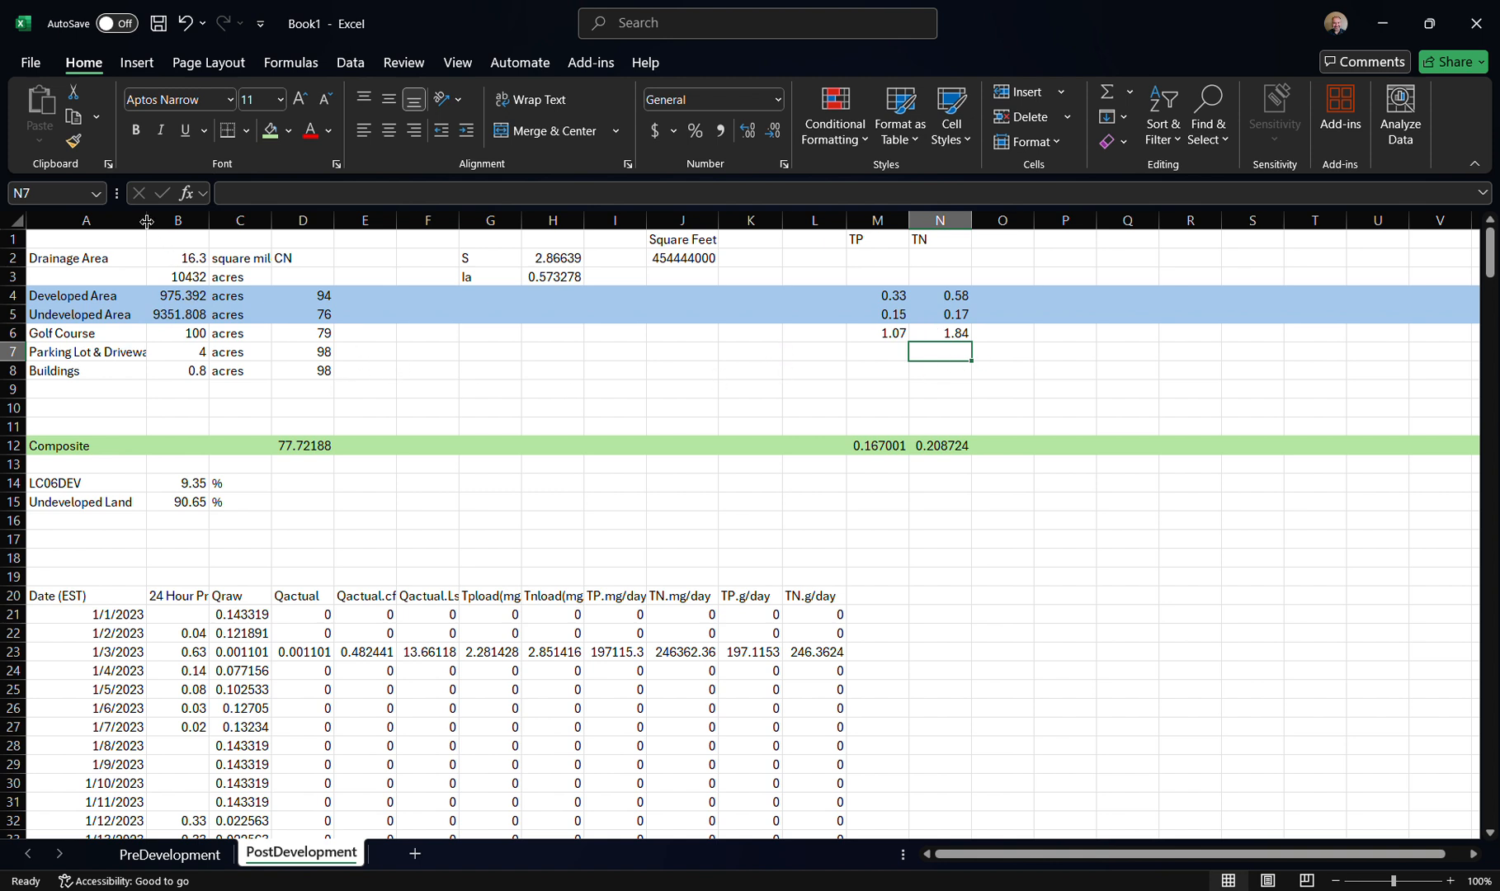
drag(141, 224, 180, 223)
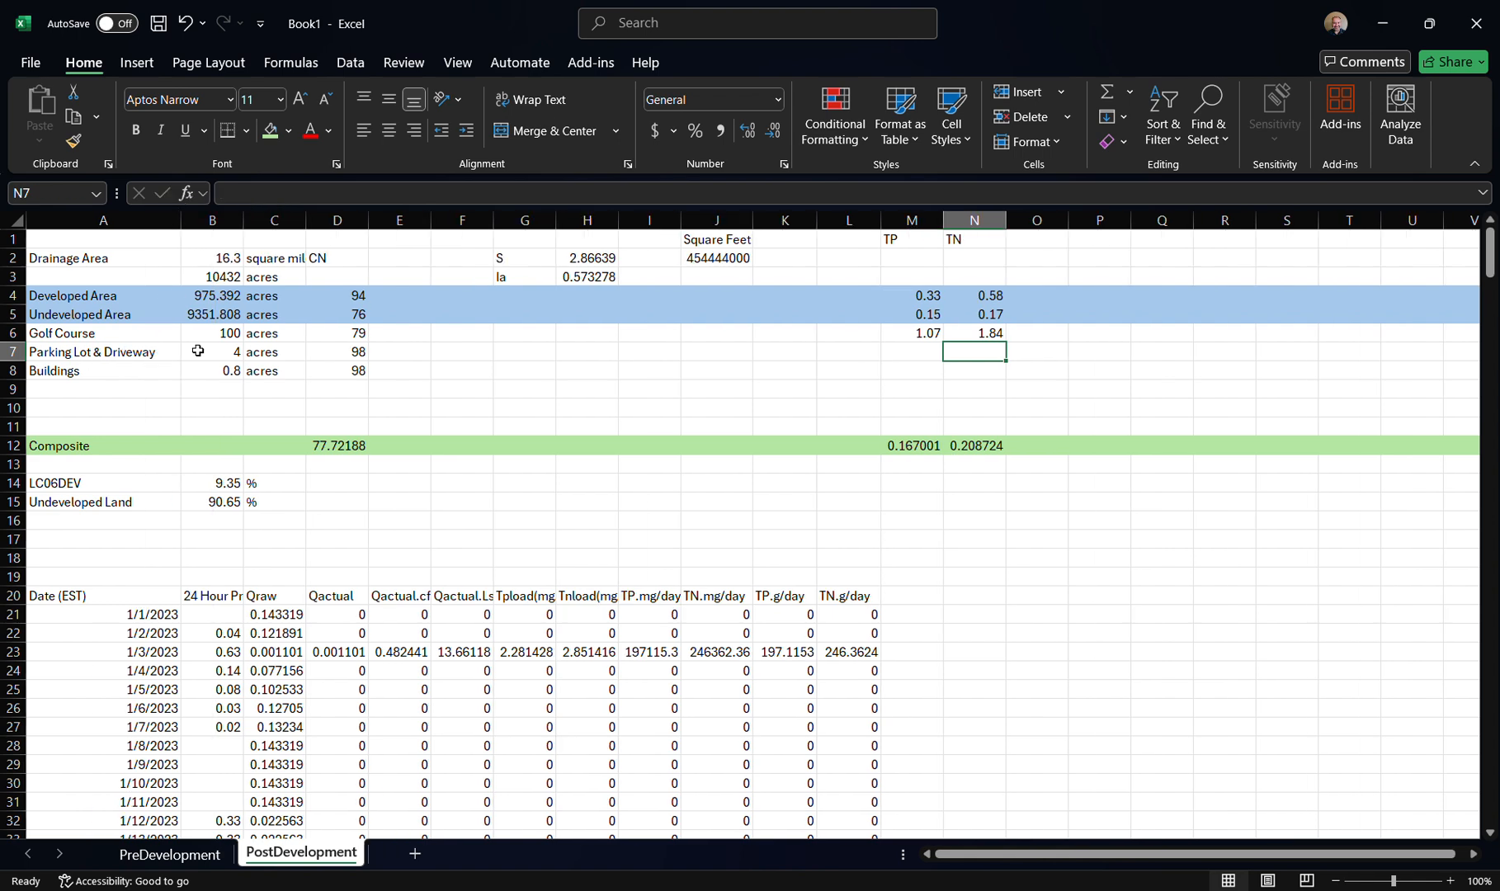
Switch to the browser and look up the total phosphorus and nitrate-nitrite EMCs for High Traffic Parking Lot in the pollutant table
key(alt+Tab)
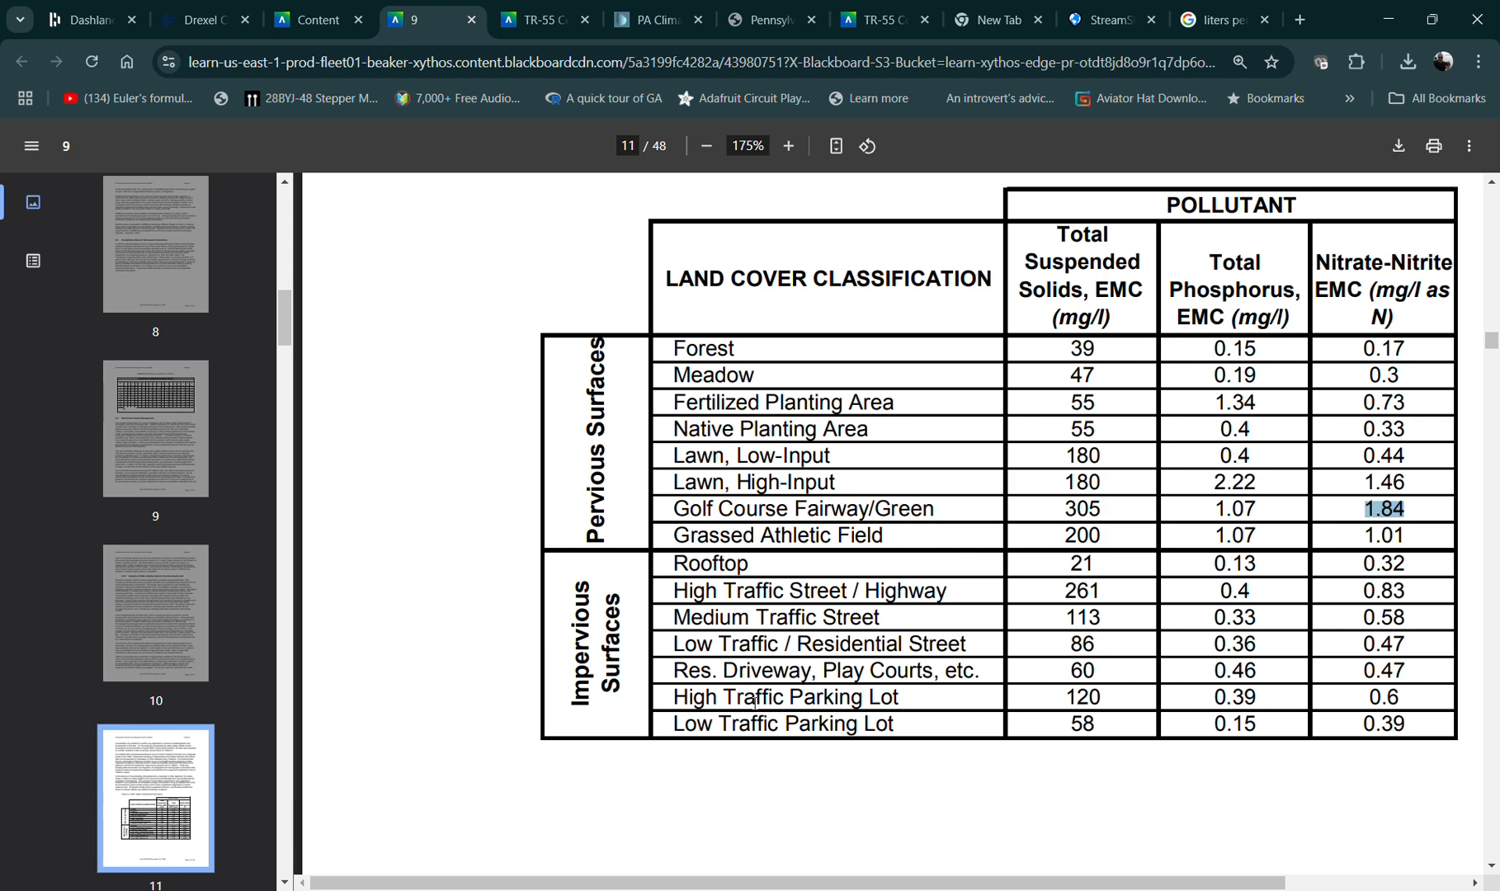
drag(671, 707, 902, 701)
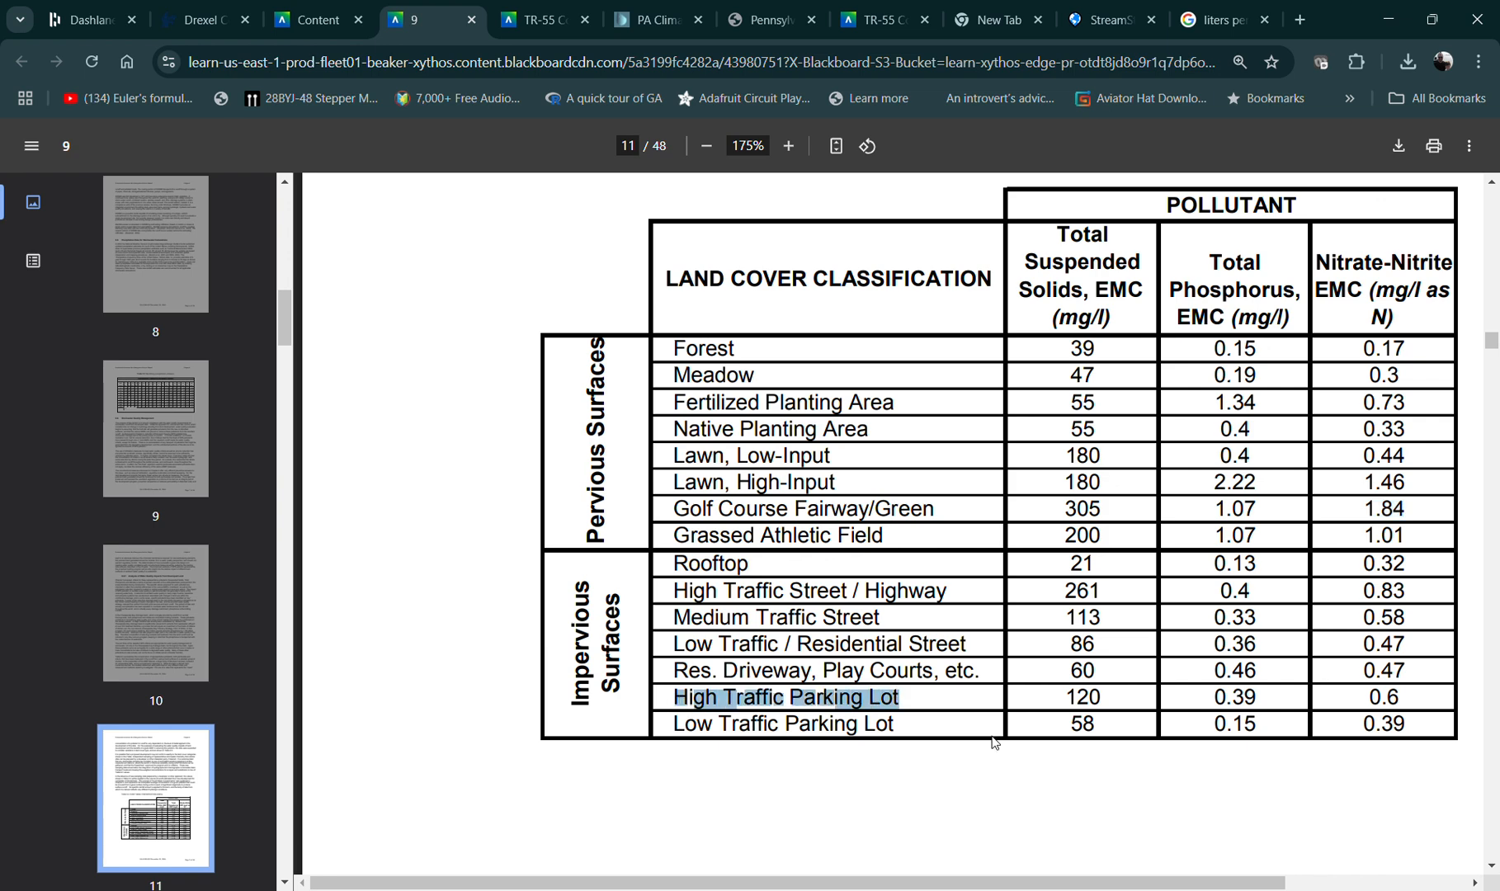
drag(1217, 697, 1263, 697)
drag(1372, 698, 1403, 698)
Switch back to Excel and enter the Parking Lot & Driveway TP of 0.39 in M7 and TN of 0.6 in N7
key(alt+Tab)
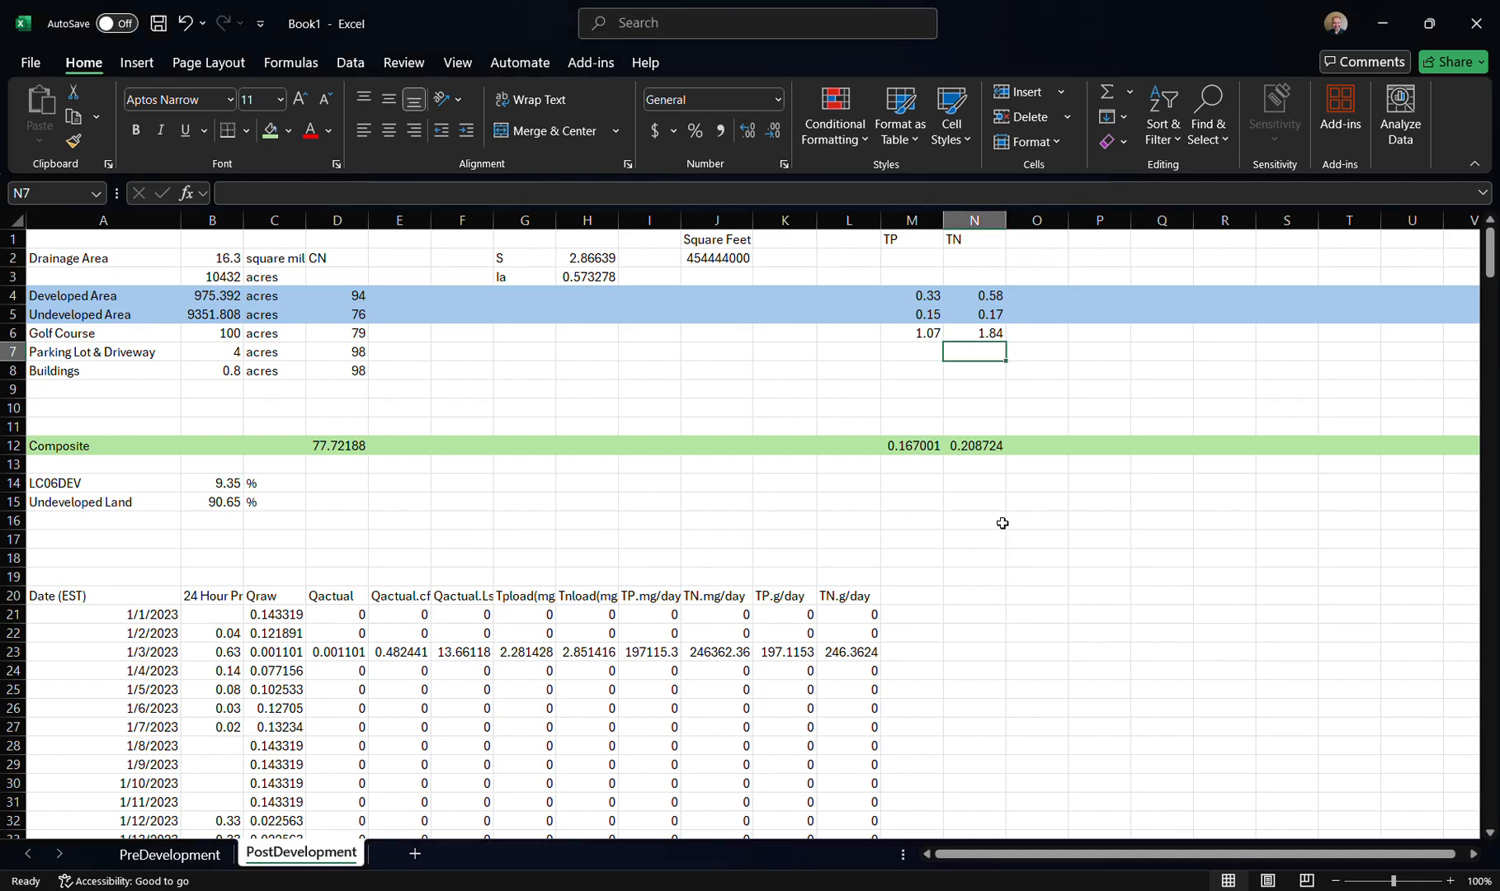
click(915, 354)
text(0)
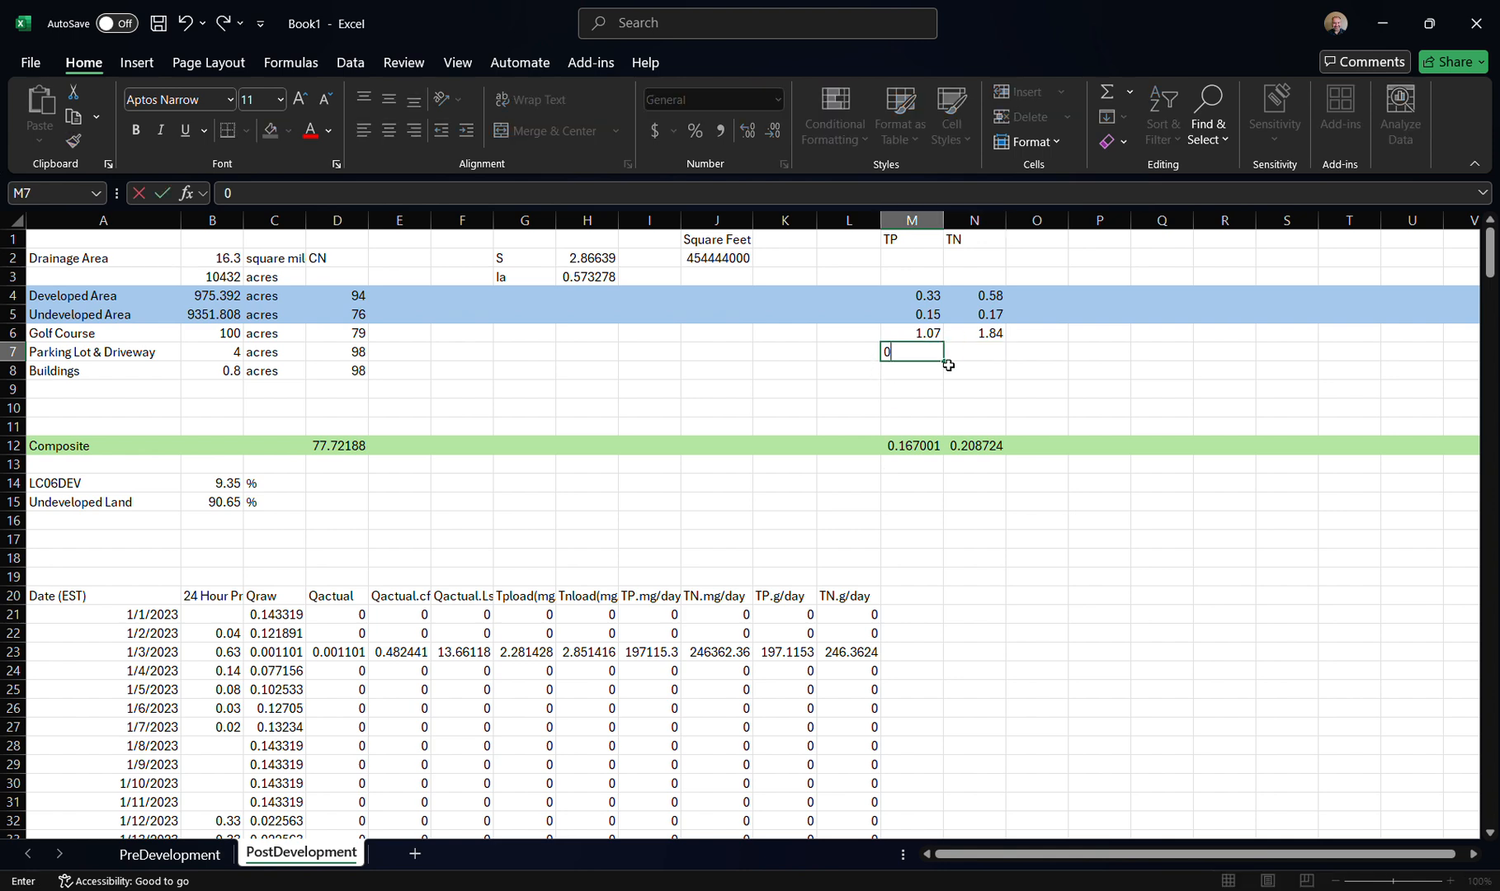
text(.39)
key(Tab)
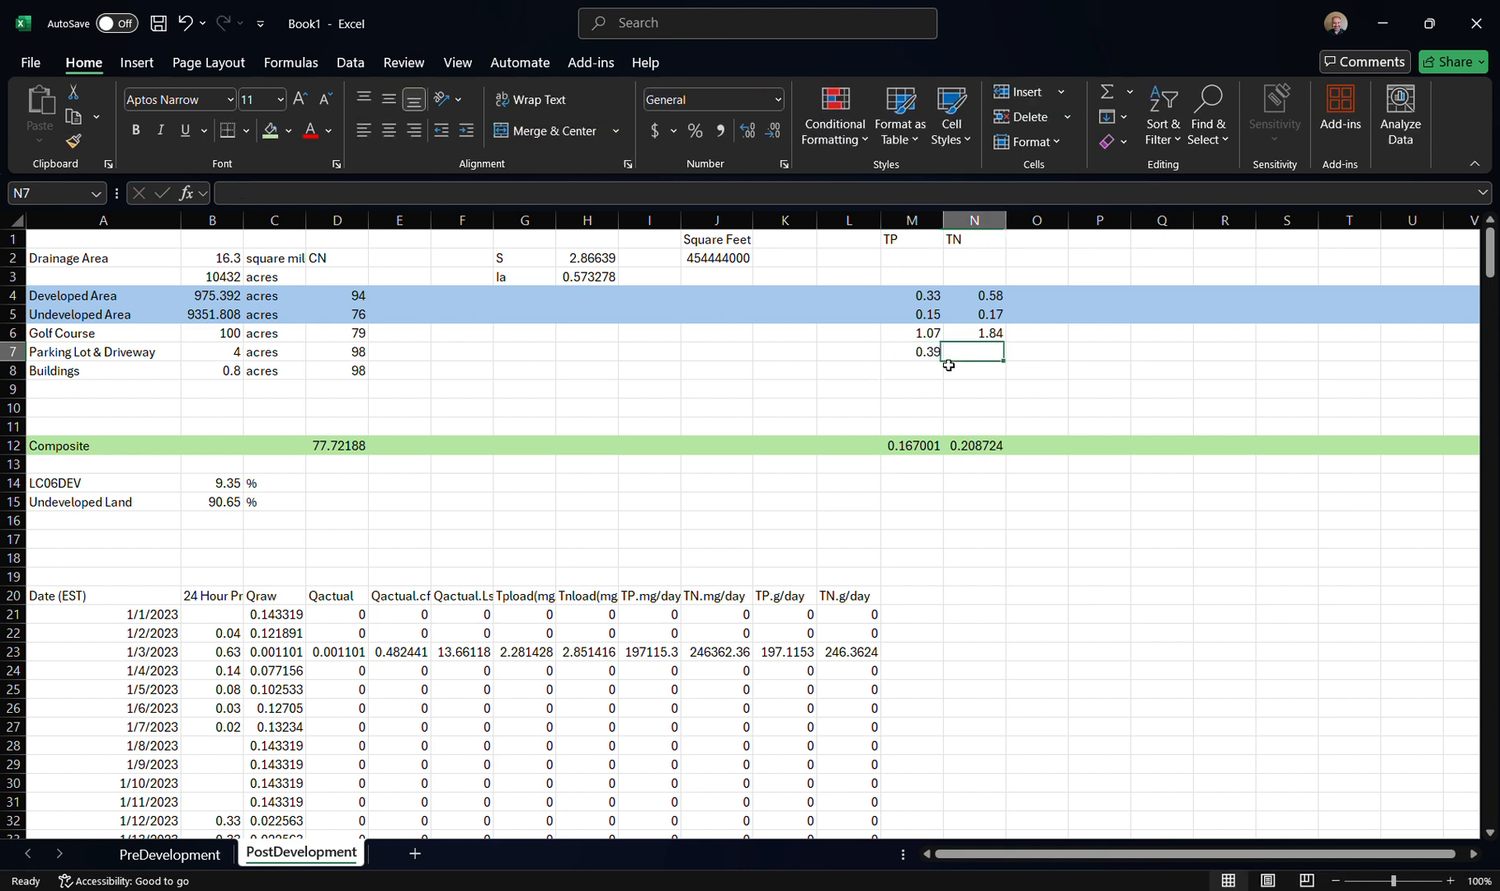
text(0.6)
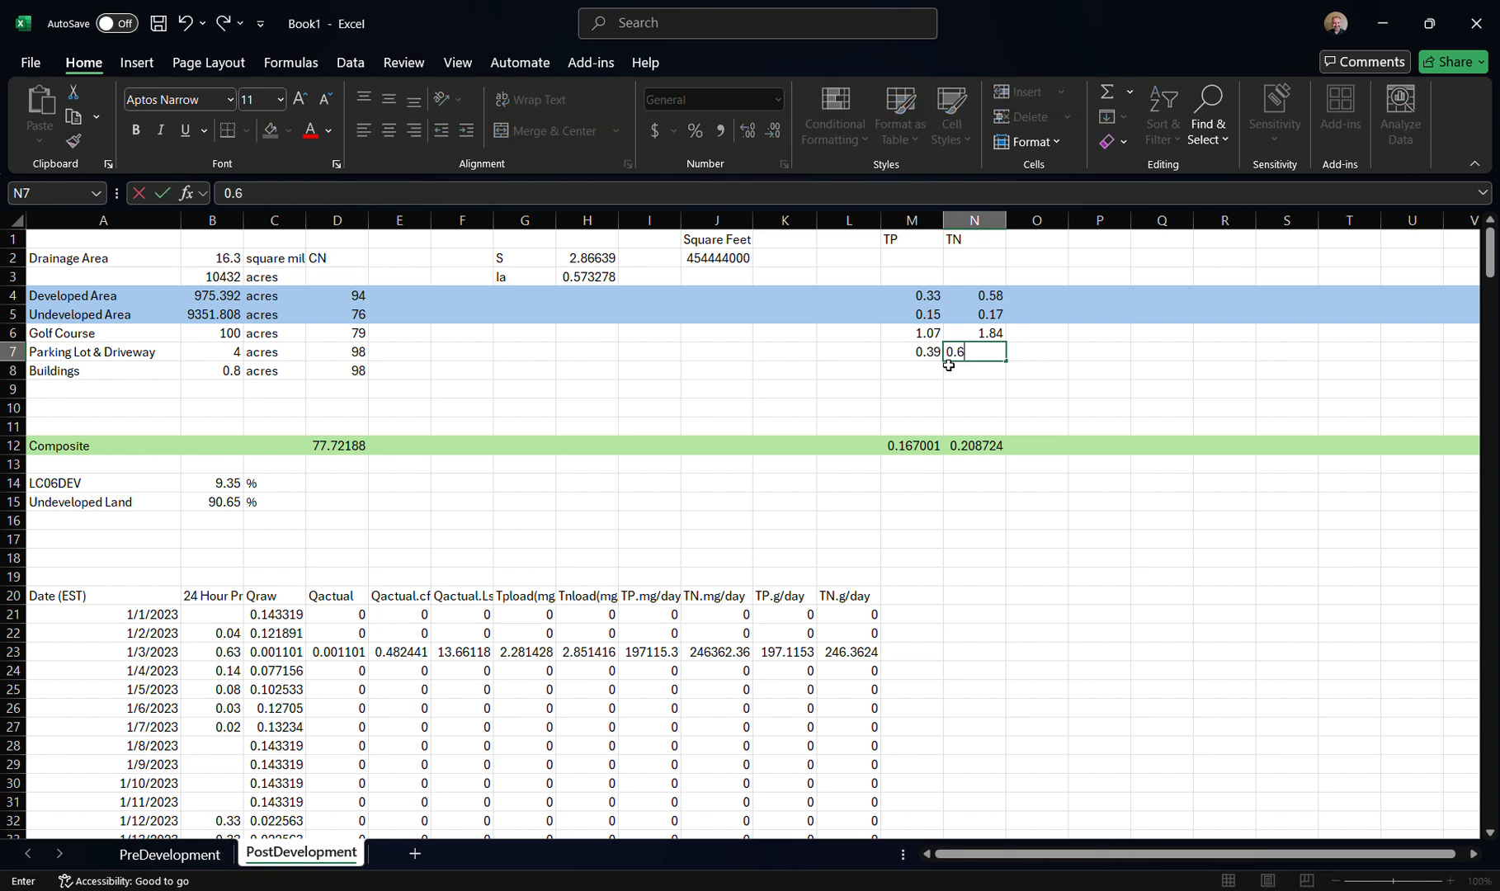
click(949, 365)
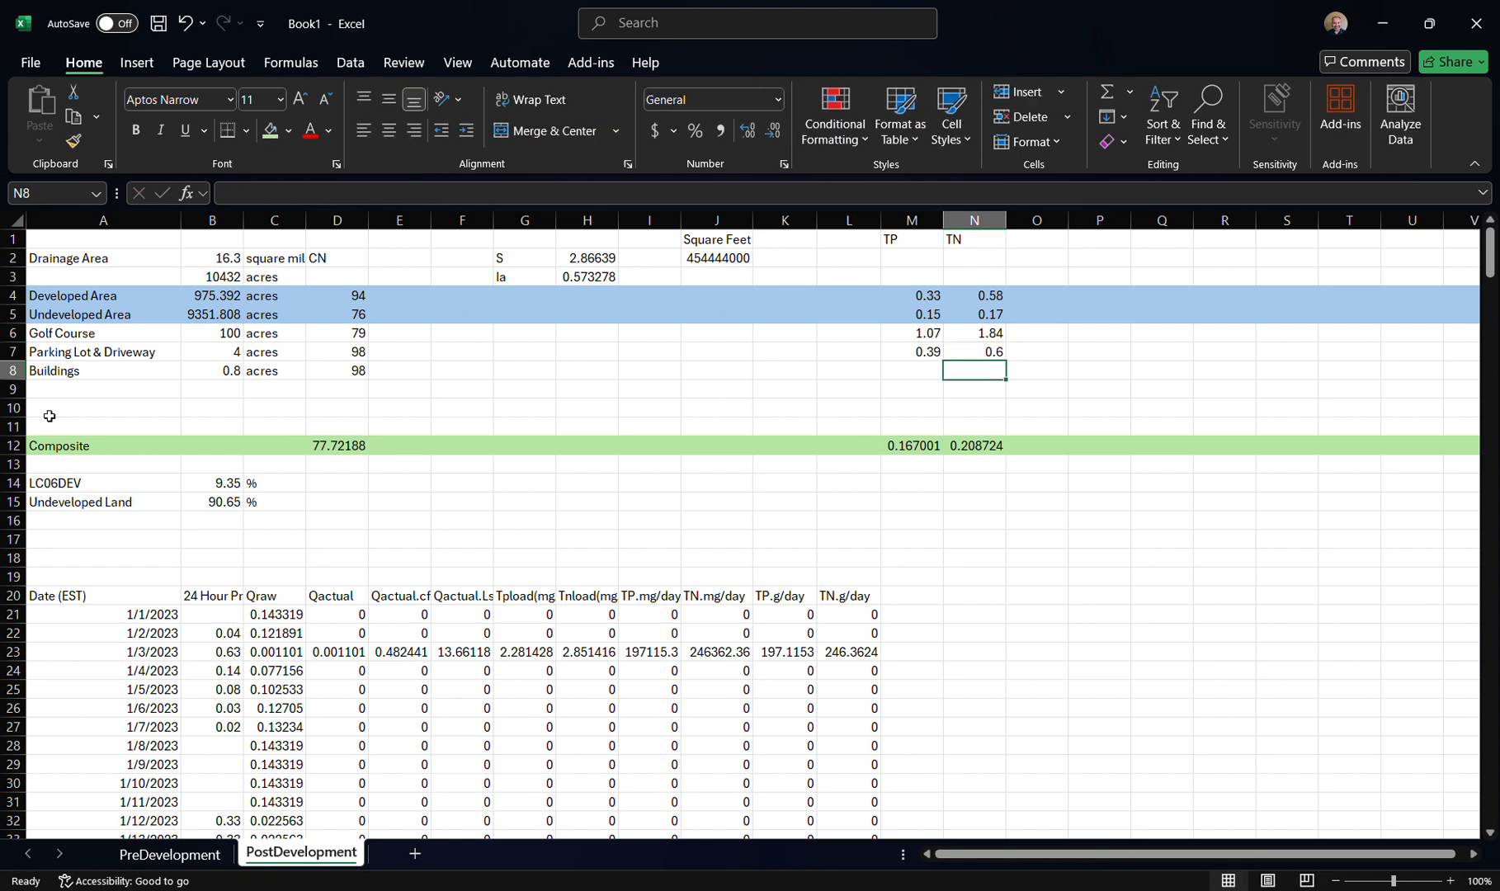
Switch to the browser and look up the pollutant EMCs for Rooftop under the impervious surfaces
key(alt+Tab)
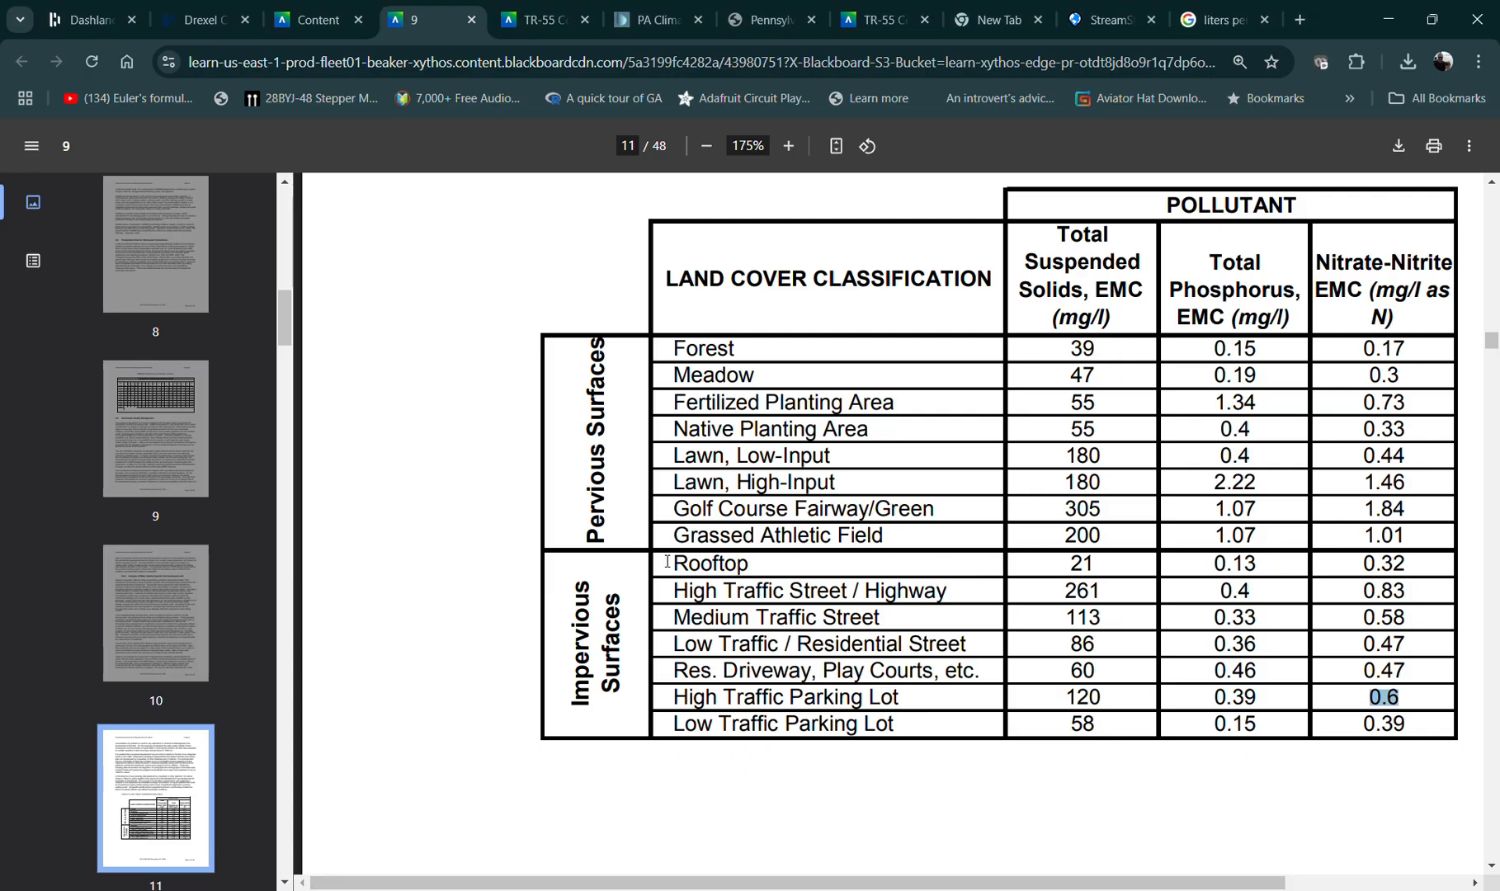
drag(668, 561, 748, 563)
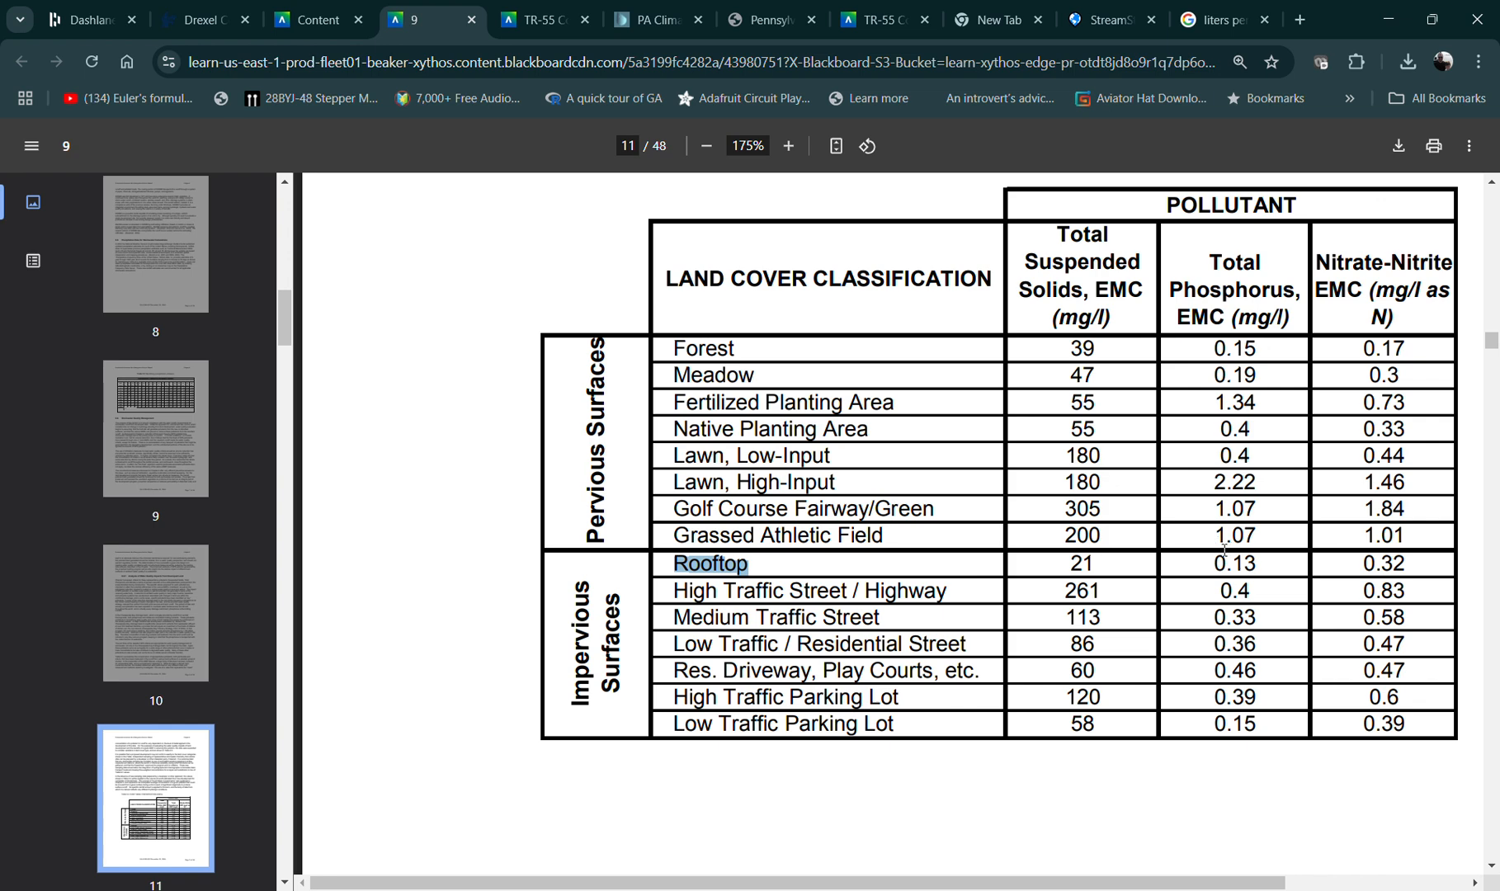
drag(1214, 562, 1272, 561)
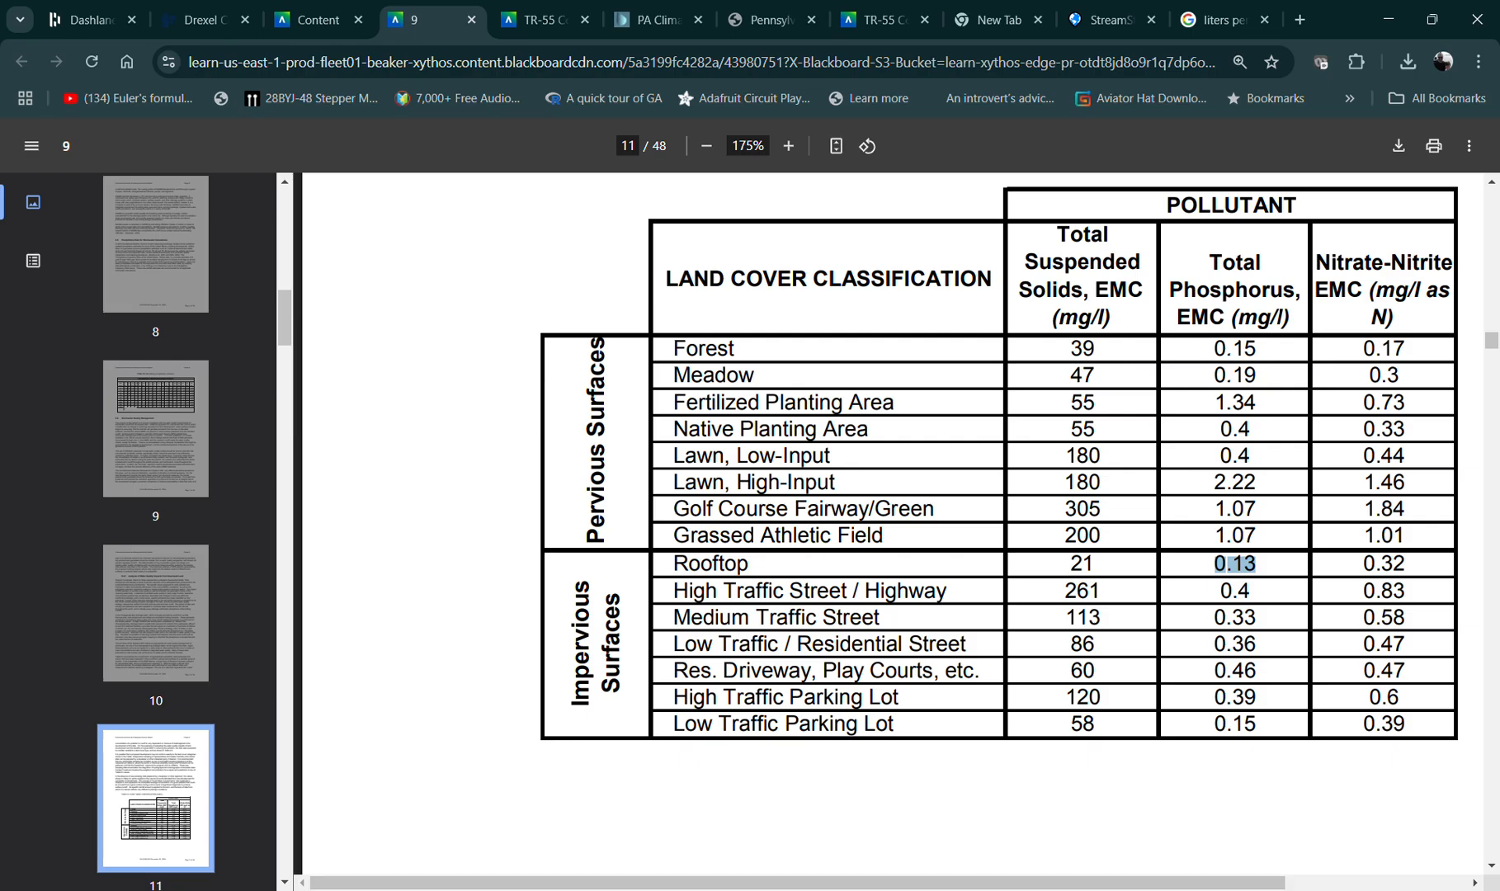
Switch back to Excel and enter the Buildings TP of 0.13 in M8 and TN of 0.32 in N8
key(alt+Tab)
click(926, 373)
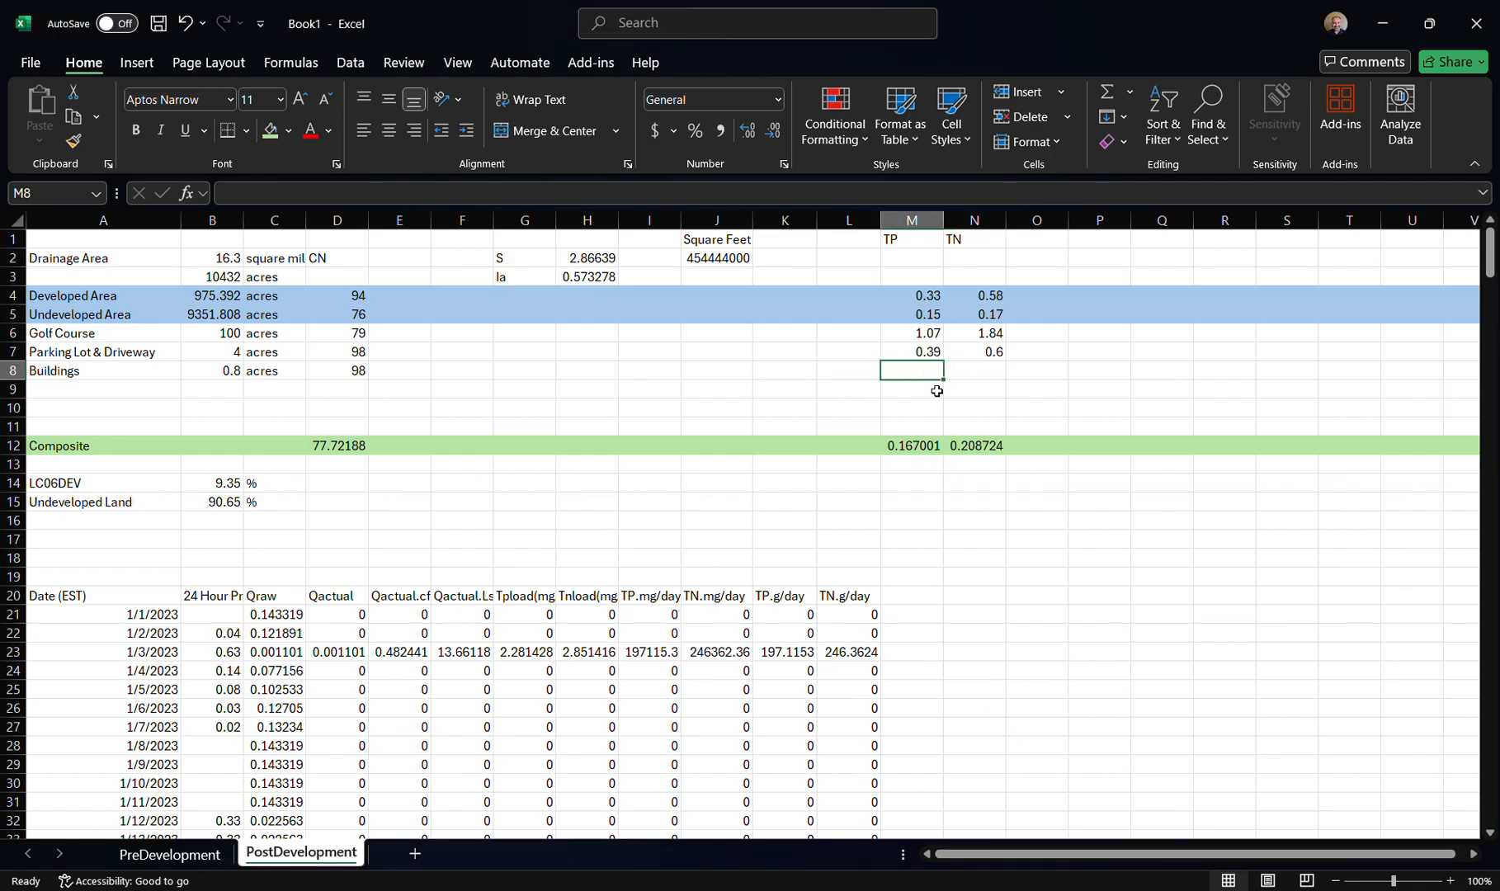
text(0.13)
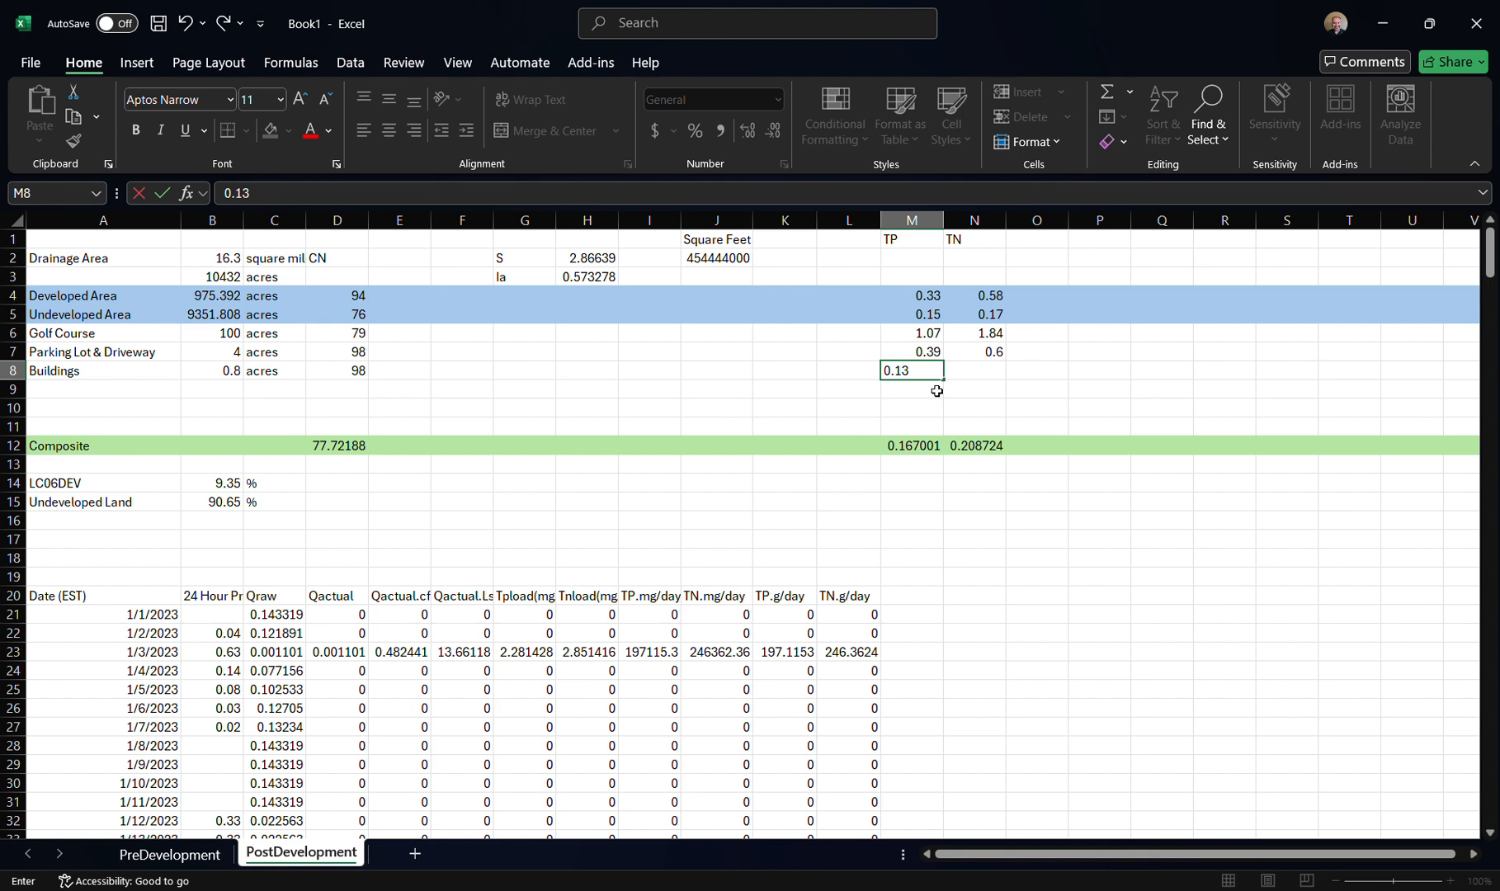
key(Tab)
text(0.)
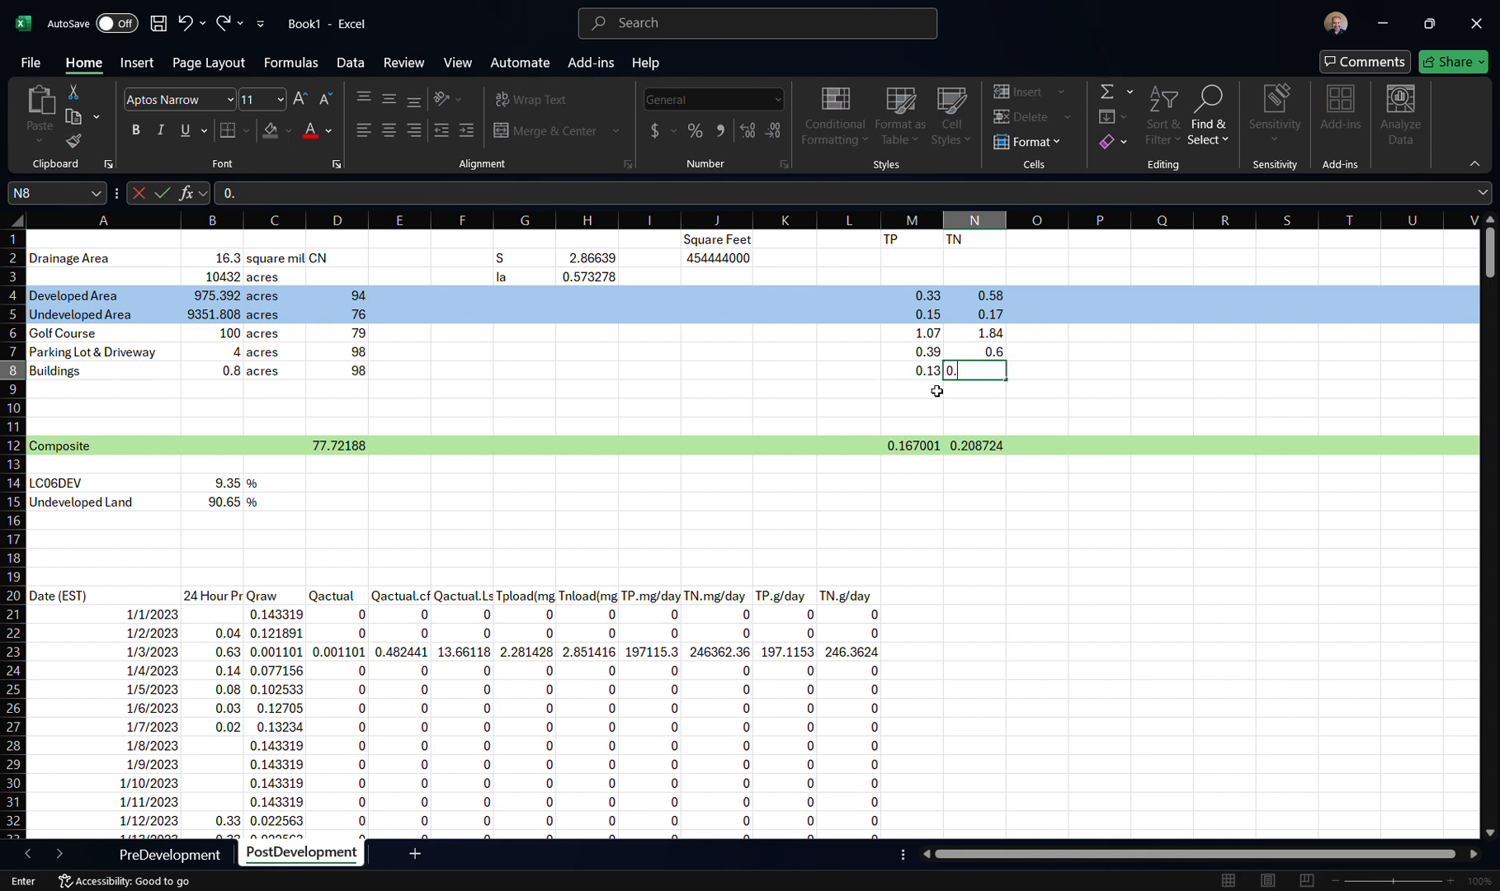
text(32)
key(Return)
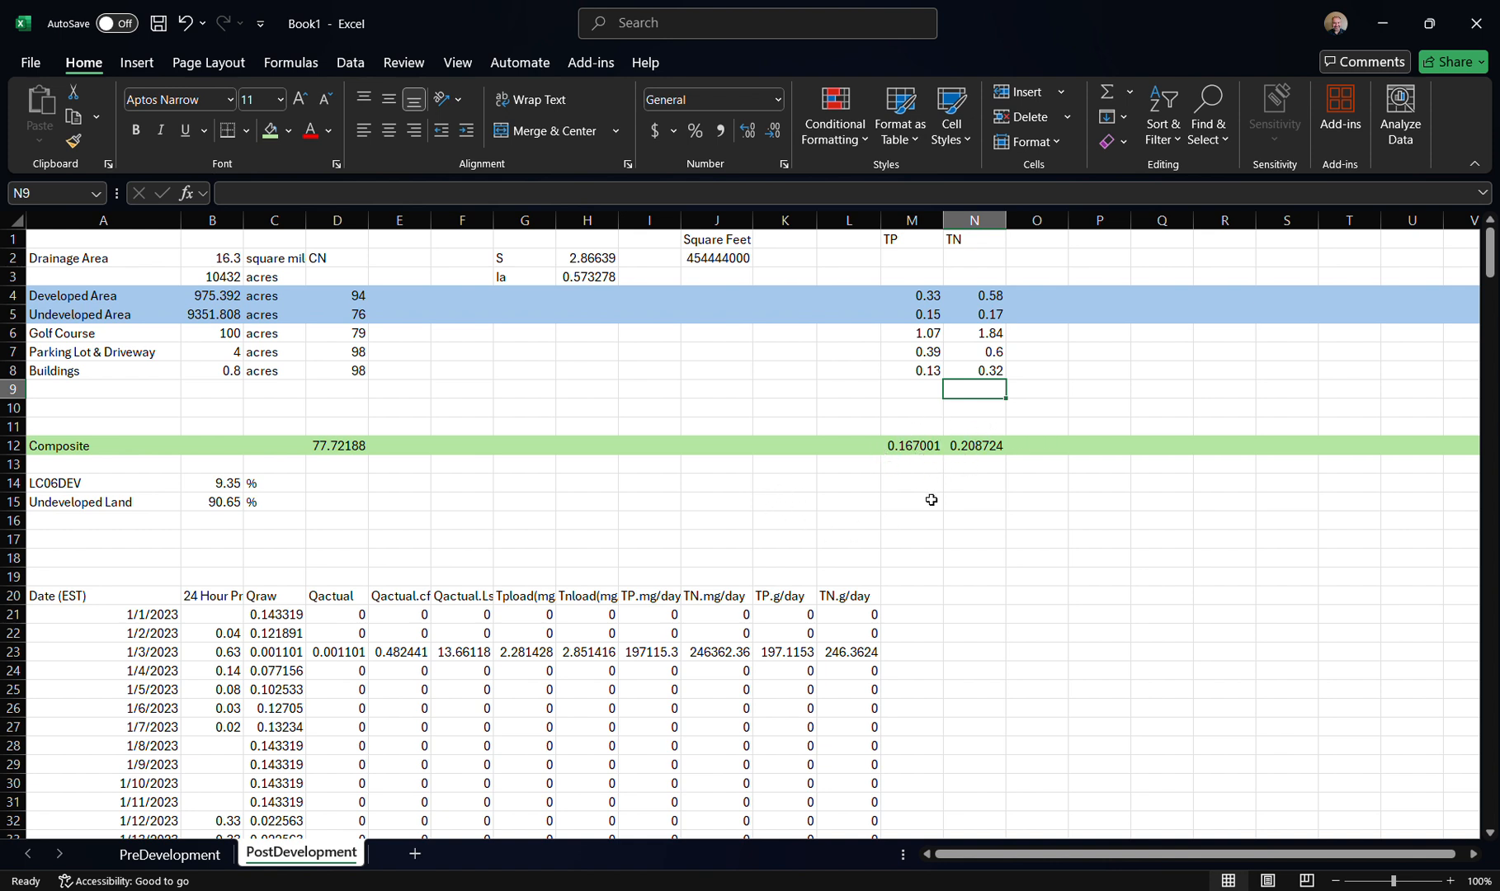
Clear the composite TP formula in M12 and start a new one with B4*M4+B5*M5 in an open parenthesis
click(916, 448)
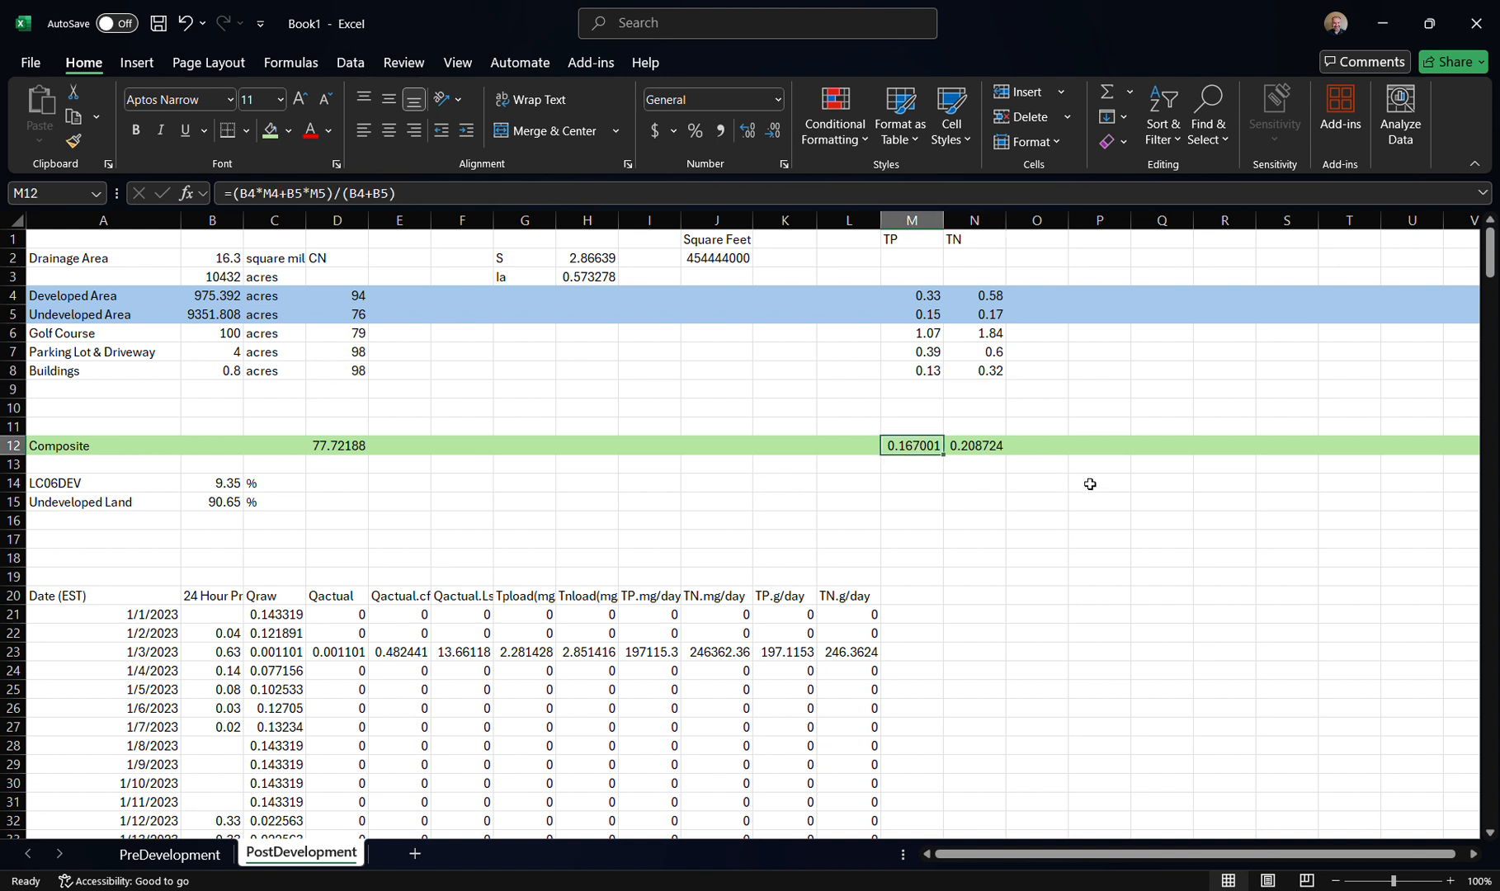
key(Delete)
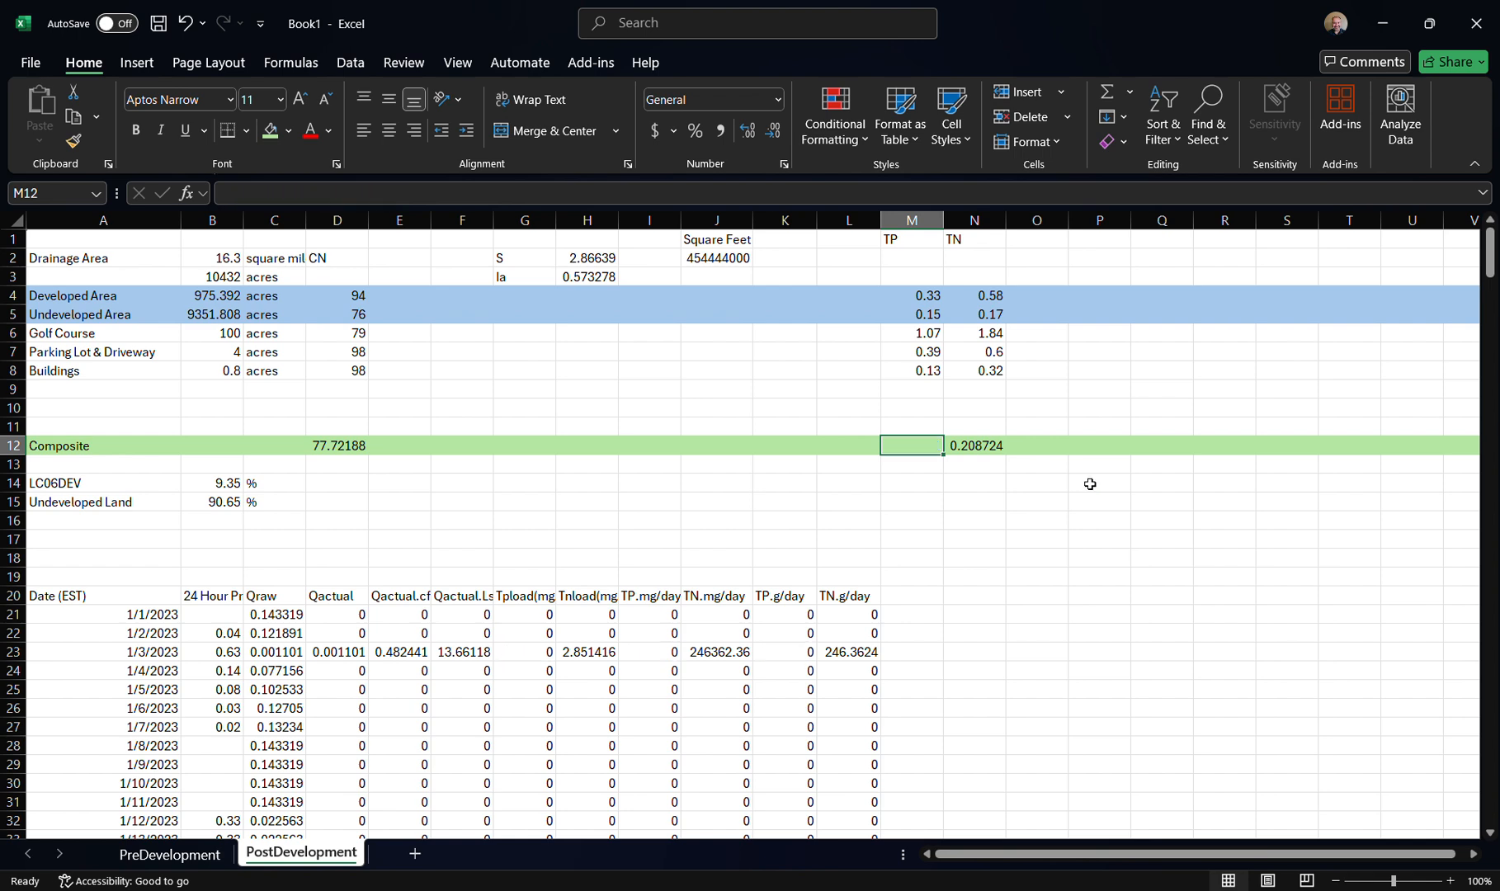
text(=)
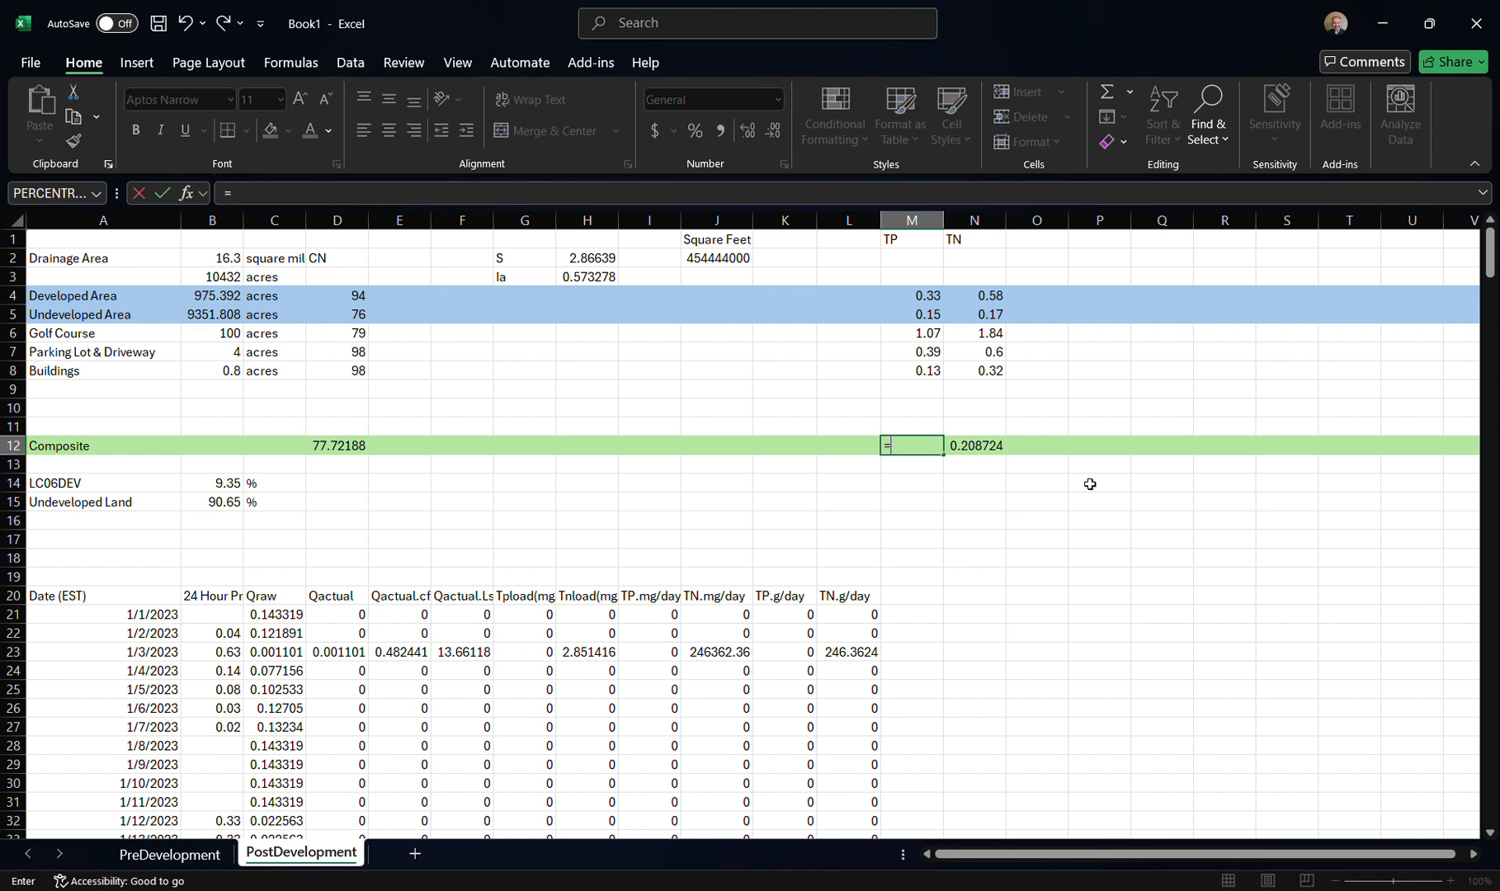
text(()
click(221, 294)
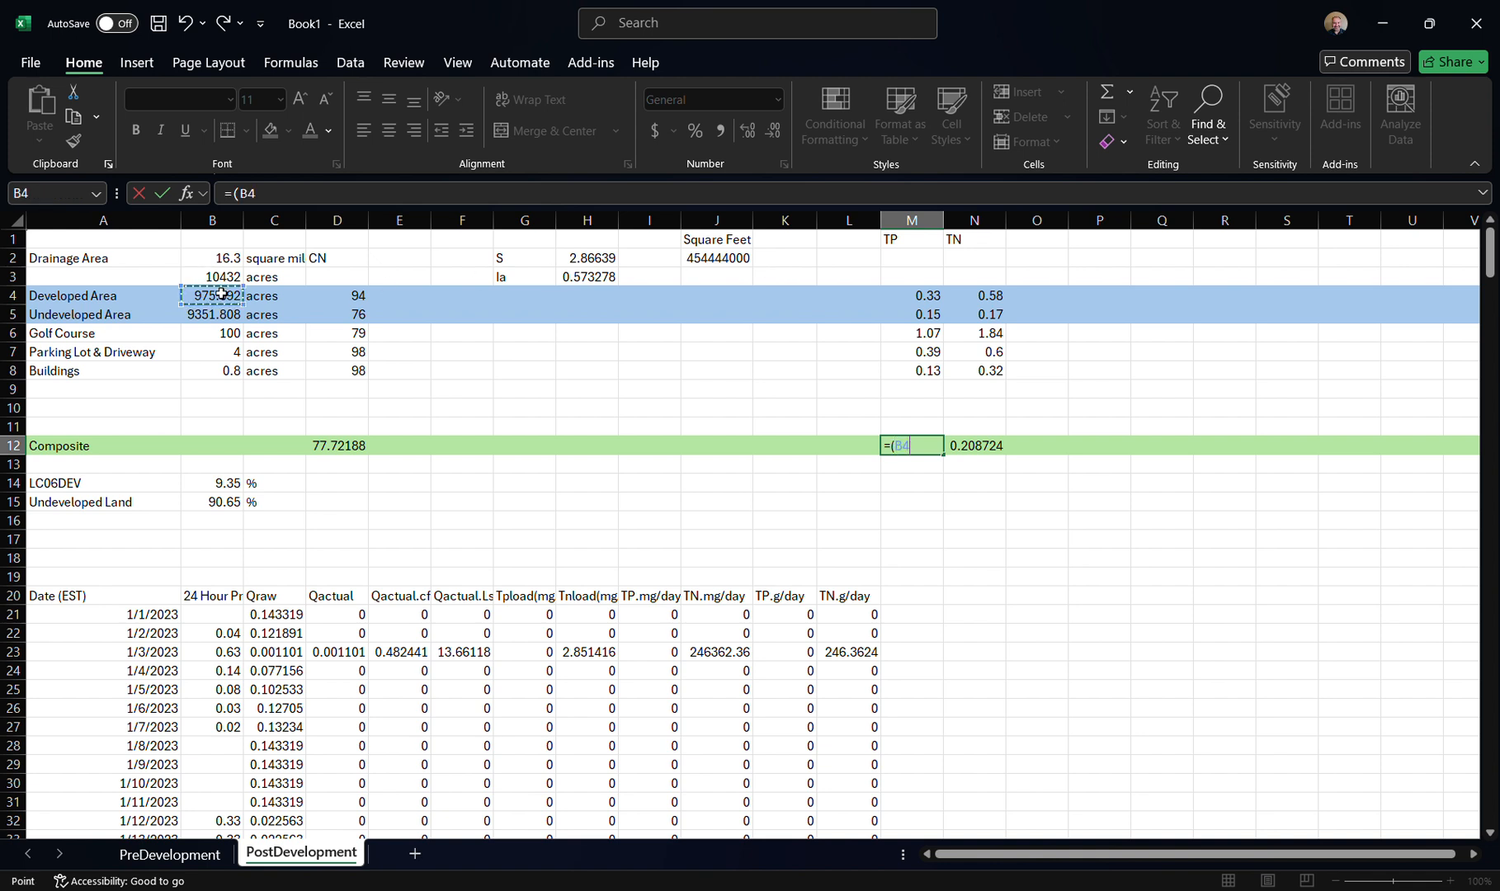
text(*)
click(922, 297)
text(+)
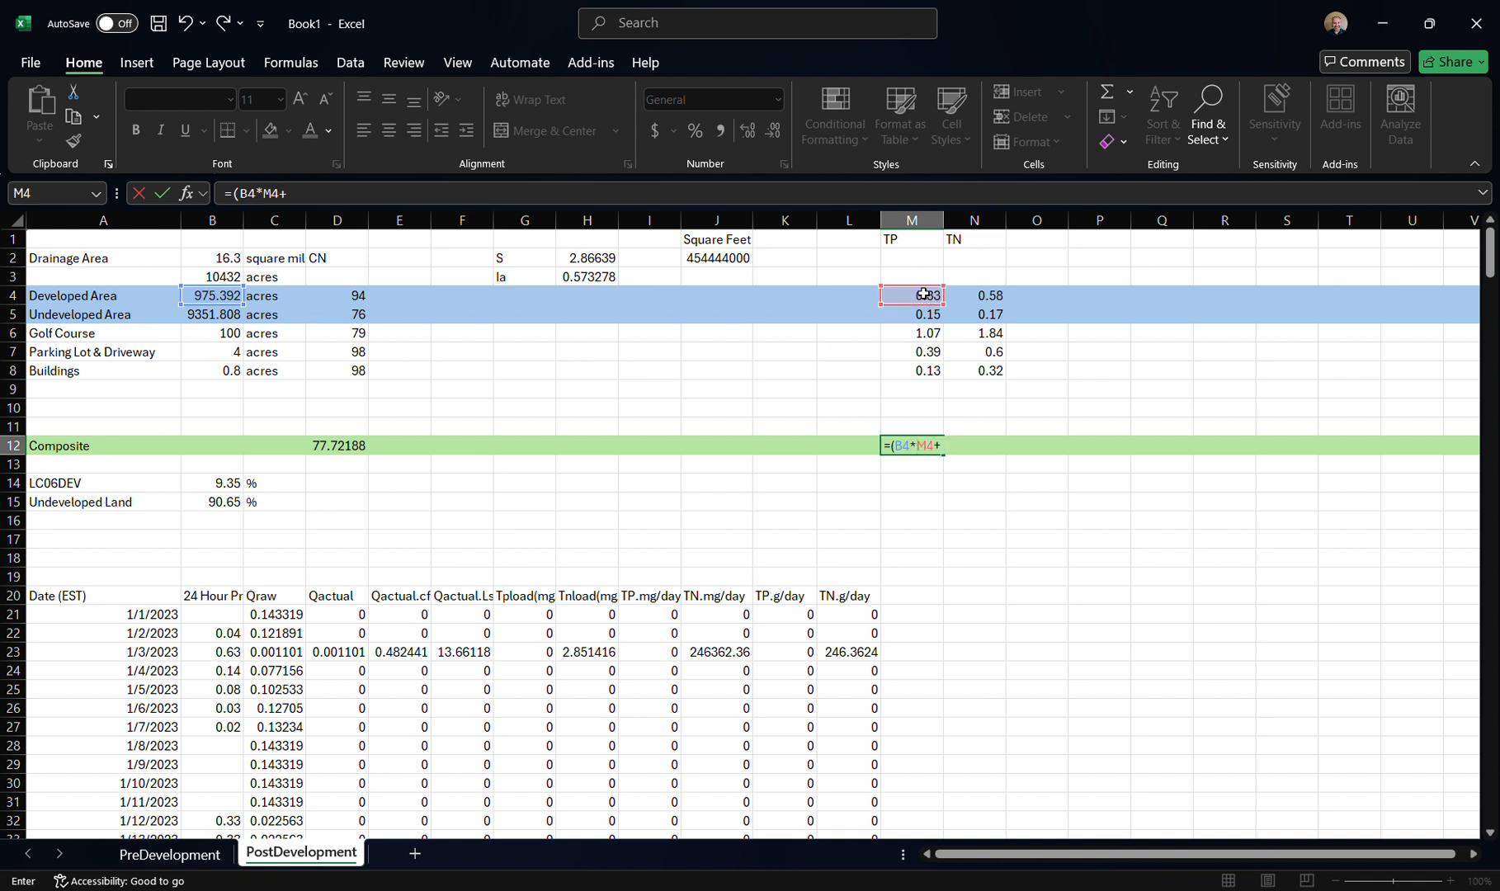
click(211, 317)
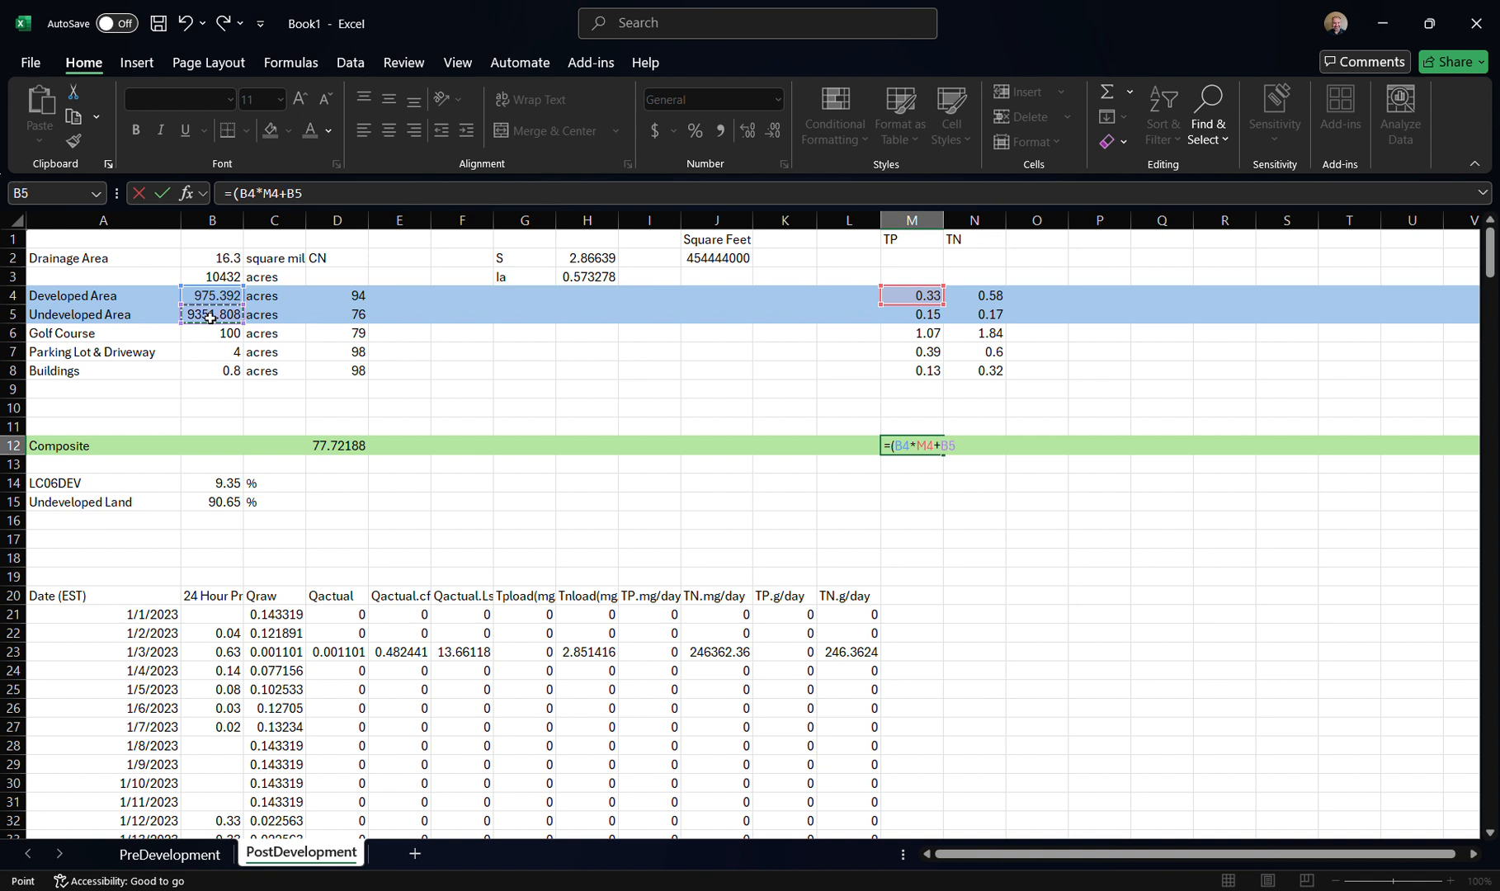
text(*)
click(925, 316)
text(+)
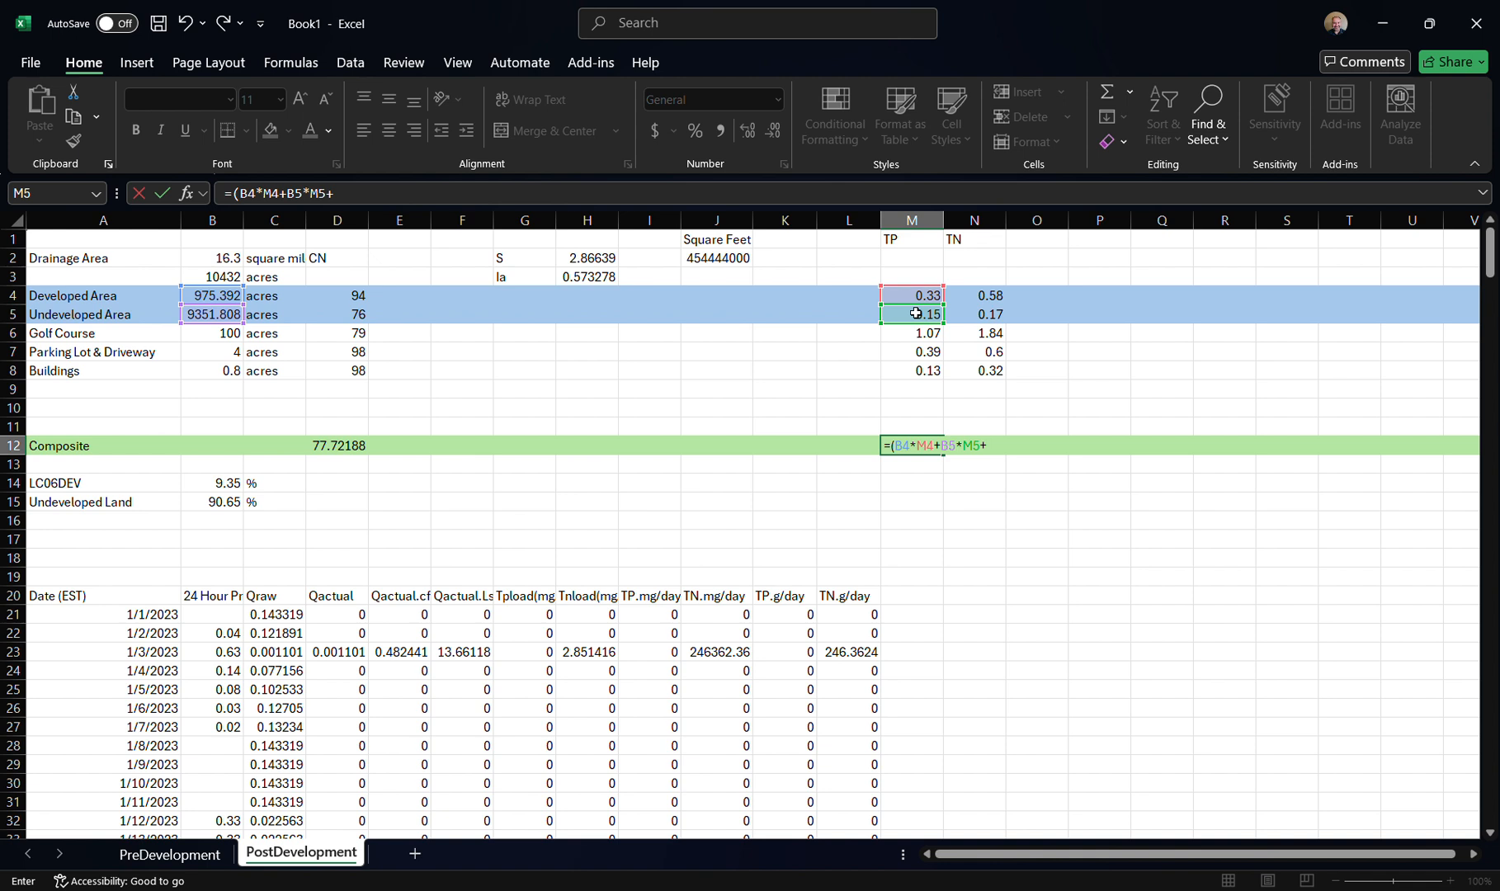
Extend the M12 numerator with the golf course and parking lot products B6*M6 and B7*M7
click(214, 336)
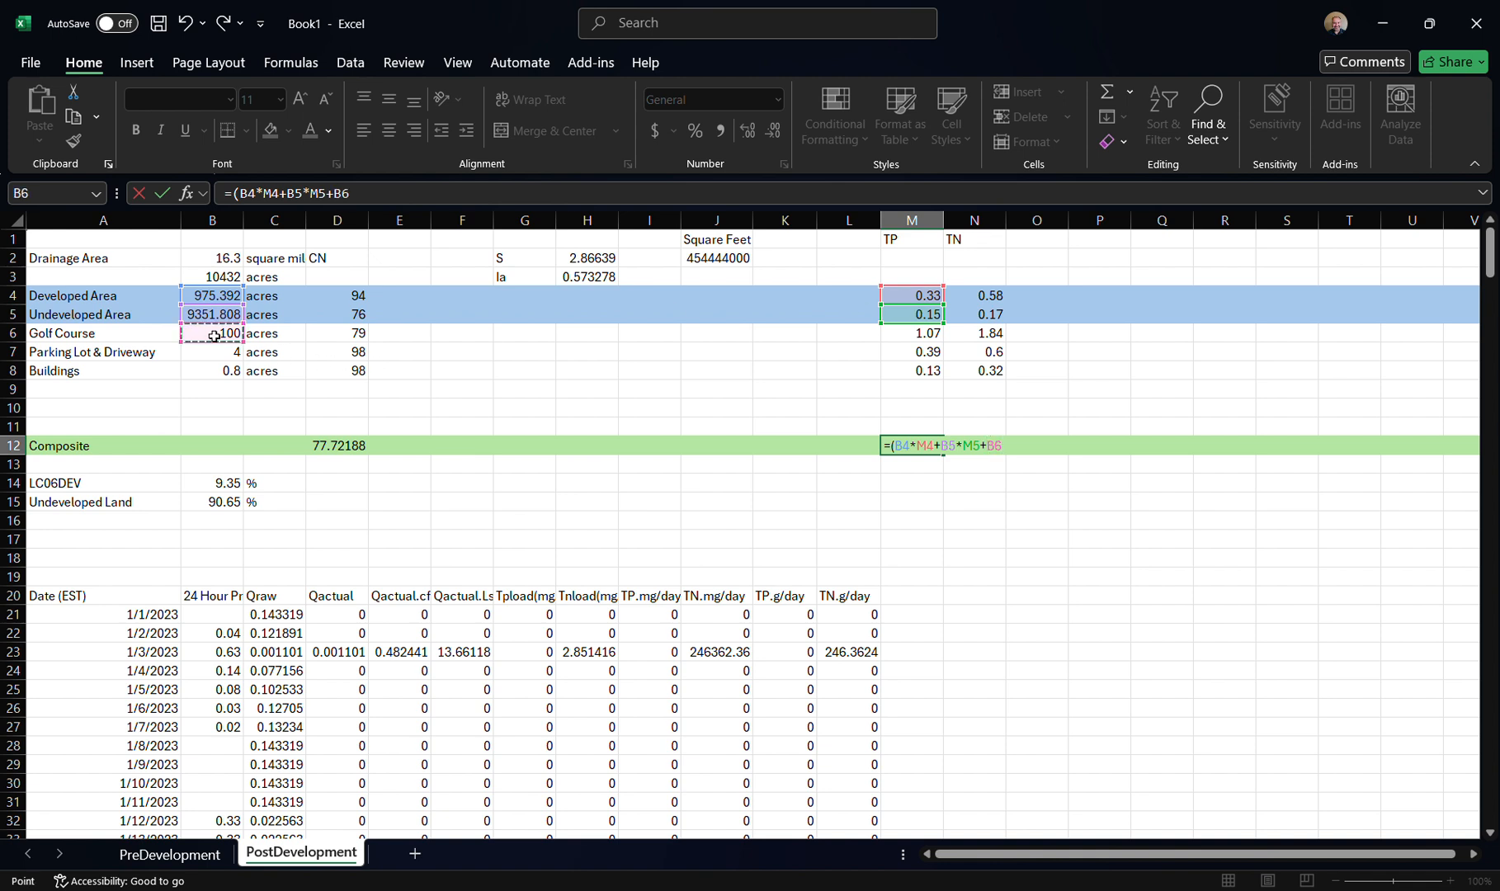
text(*)
click(925, 334)
text(+)
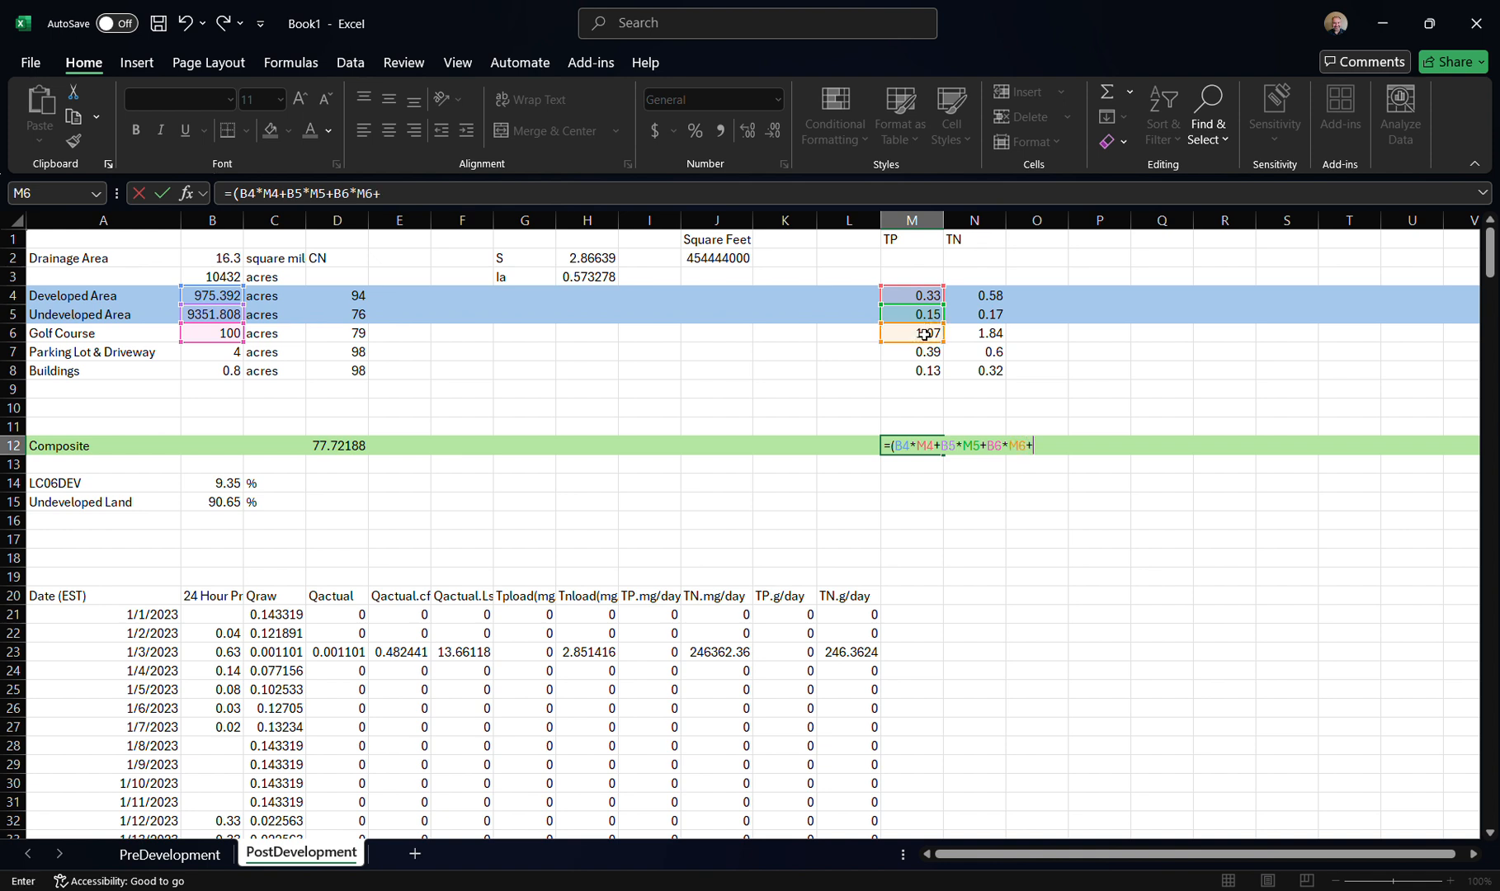
click(231, 350)
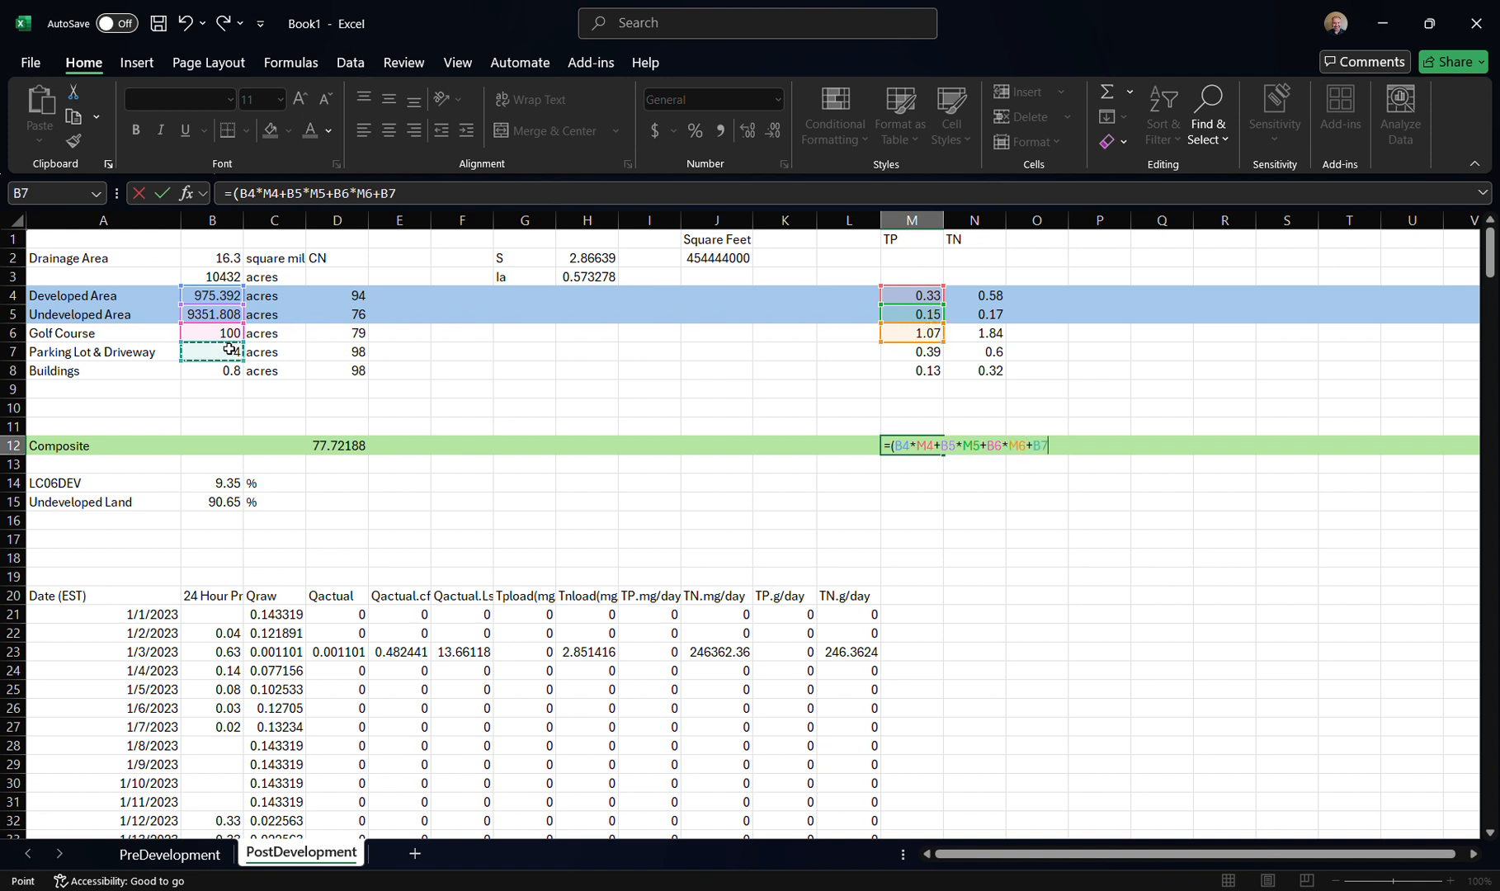
text(*)
click(931, 350)
text(+)
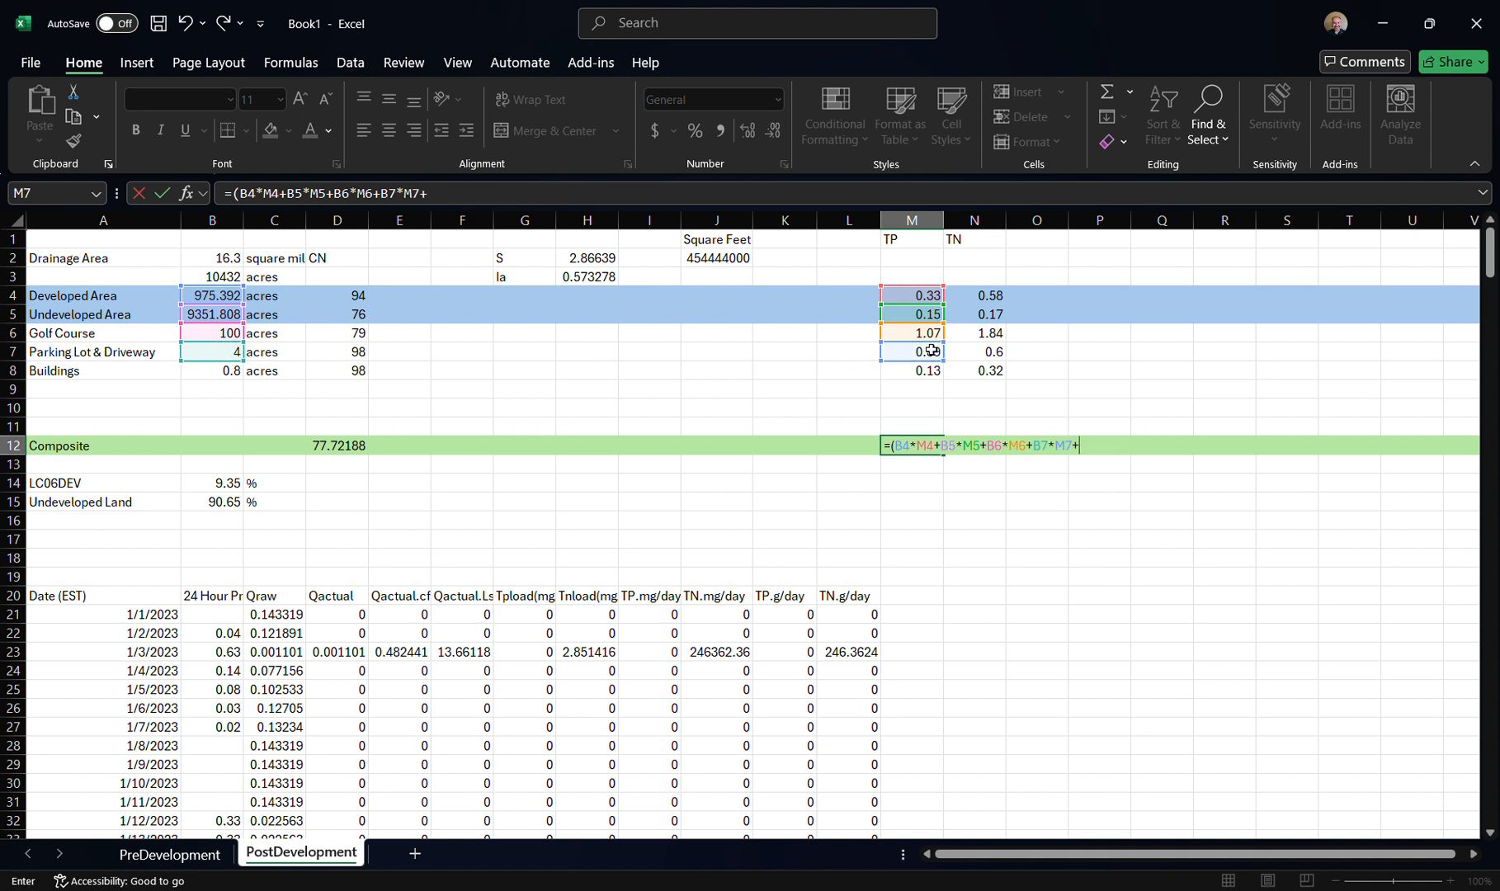
Finish the composite TP formula in M12 by adding the Buildings product B8*M8 and dividing the numerator by SUM(B4:B8)
click(222, 368)
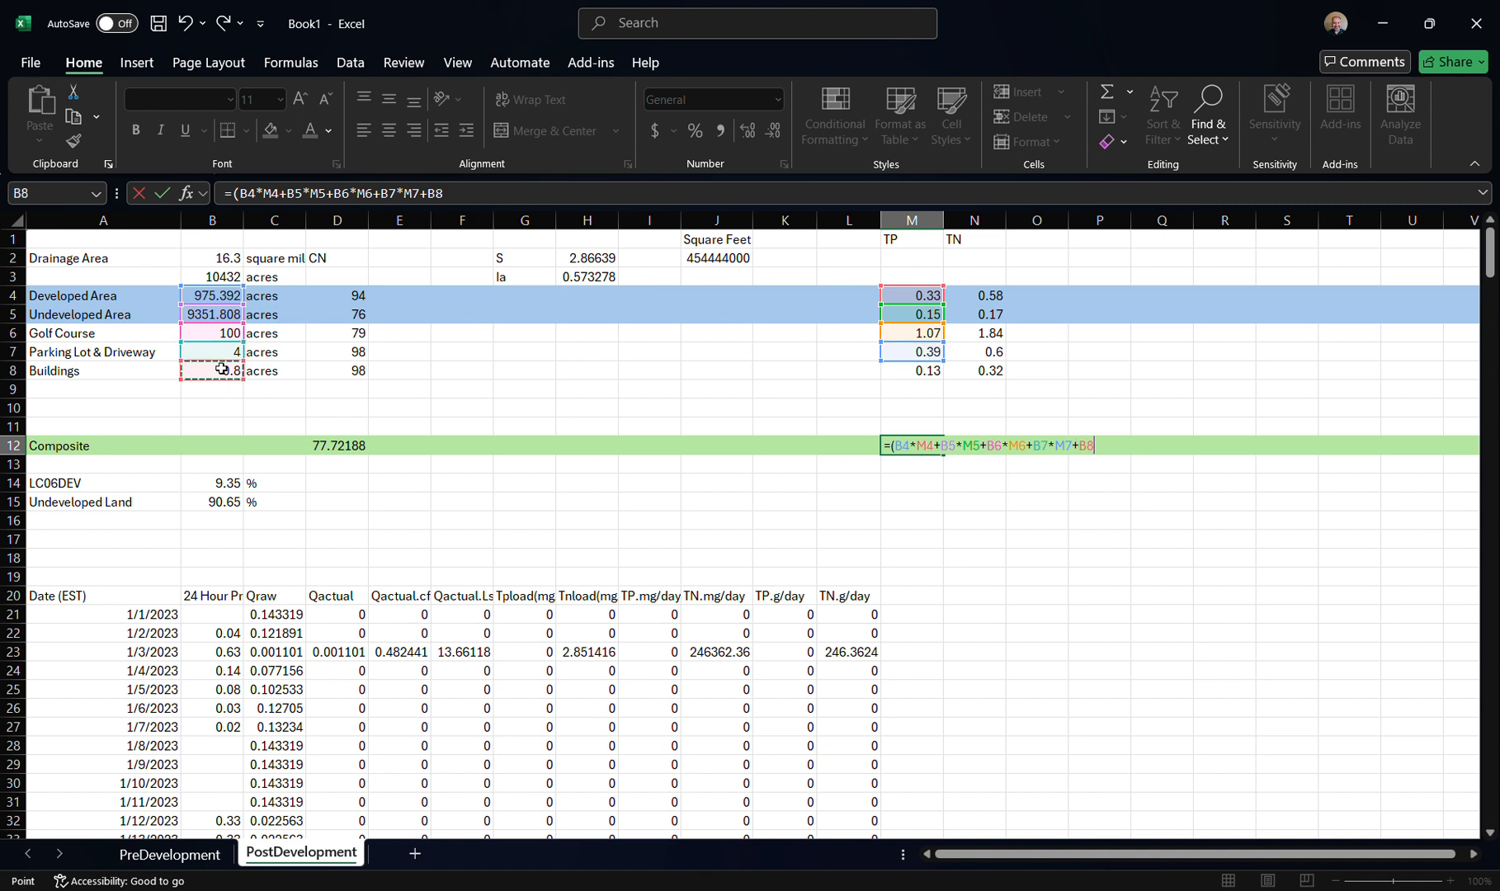
text(*)
click(922, 373)
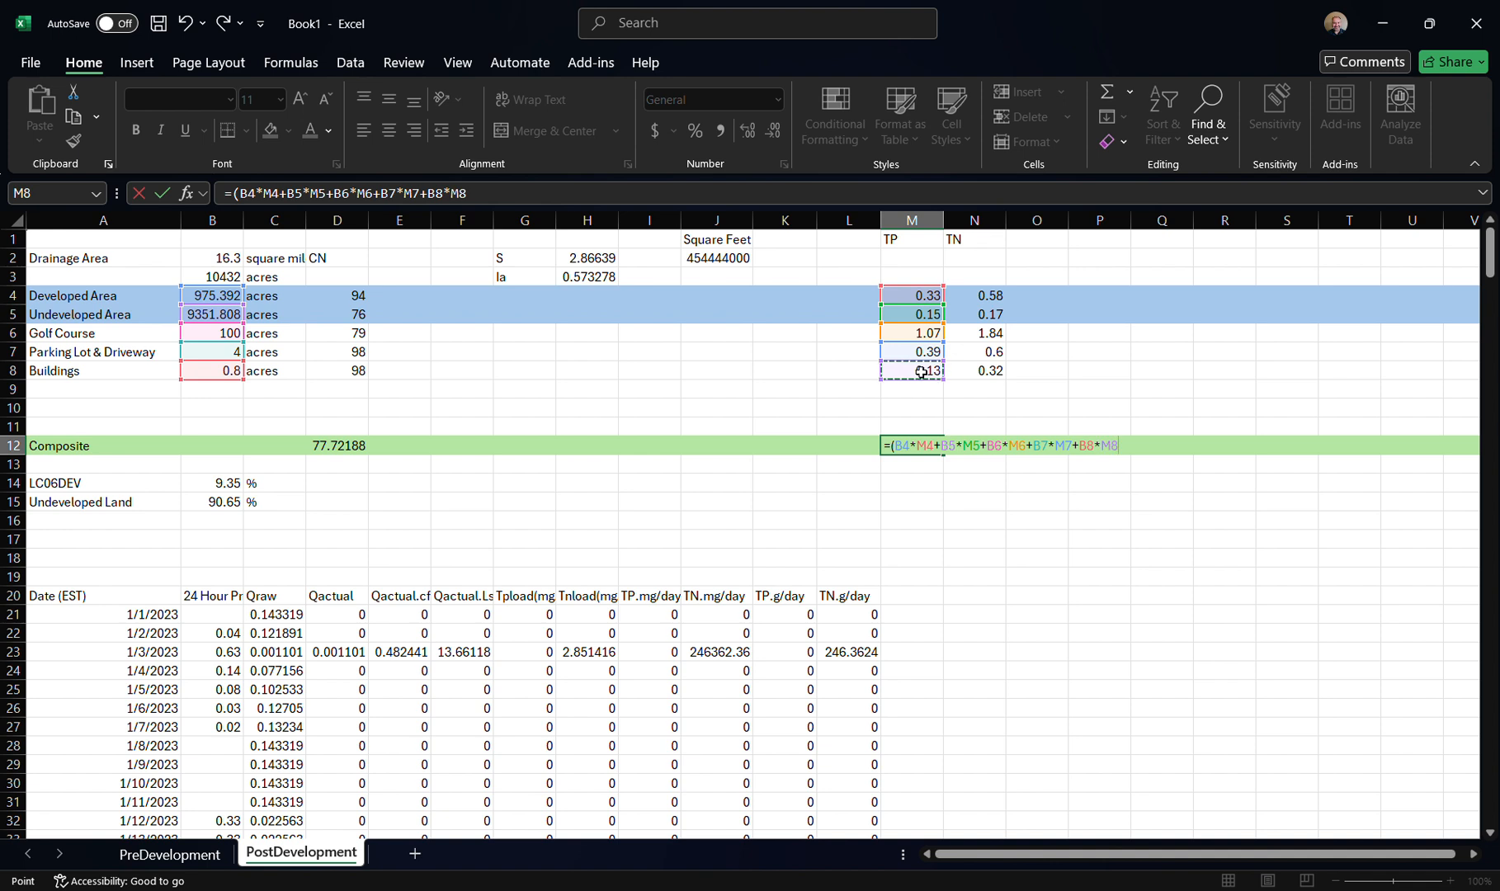
text()/()
text(sum()
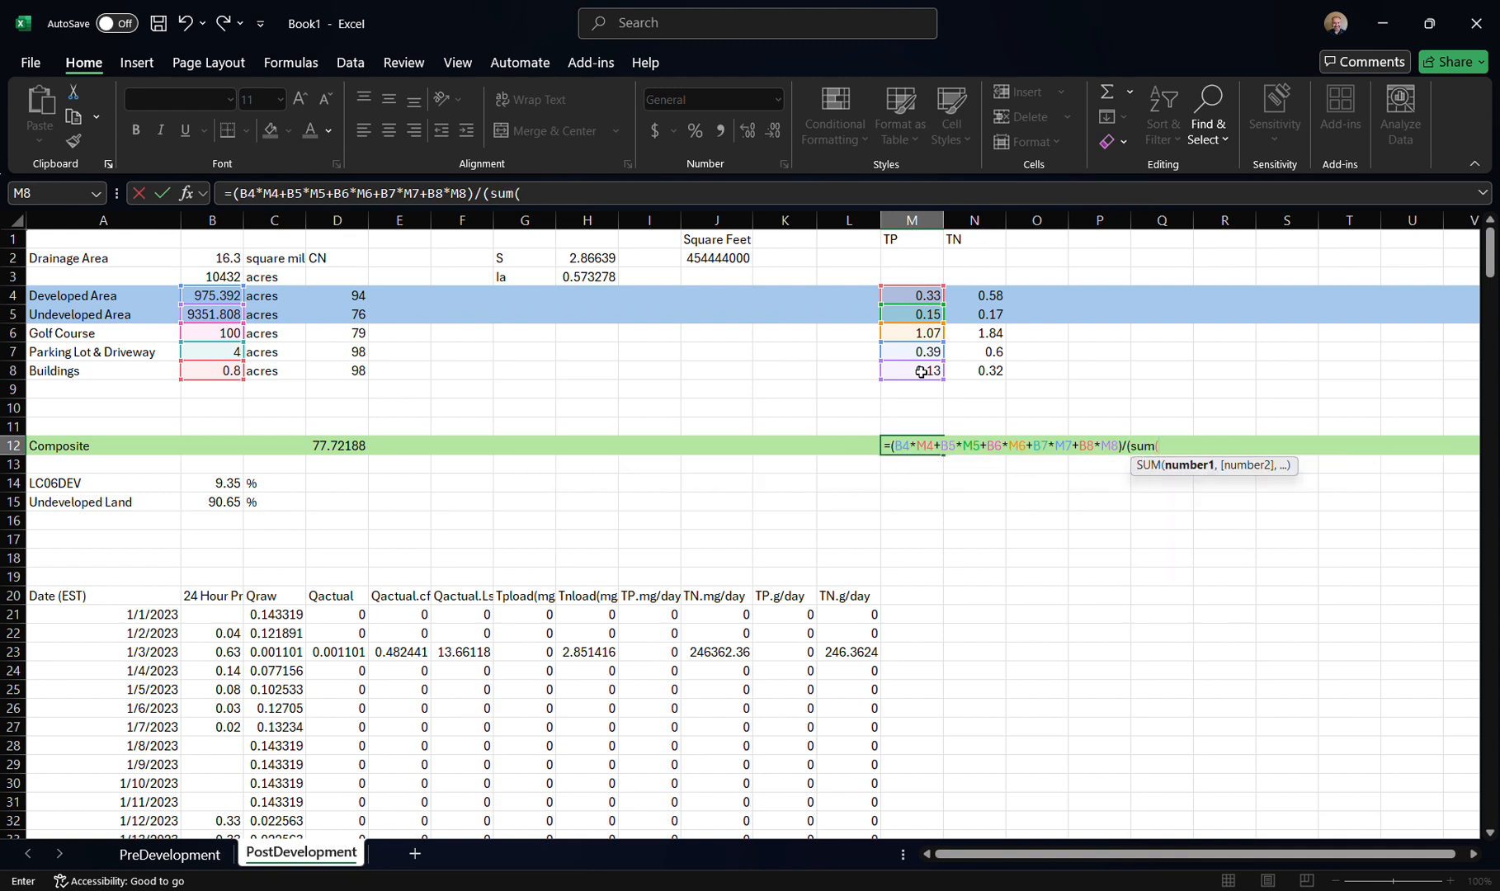
drag(210, 296, 211, 371)
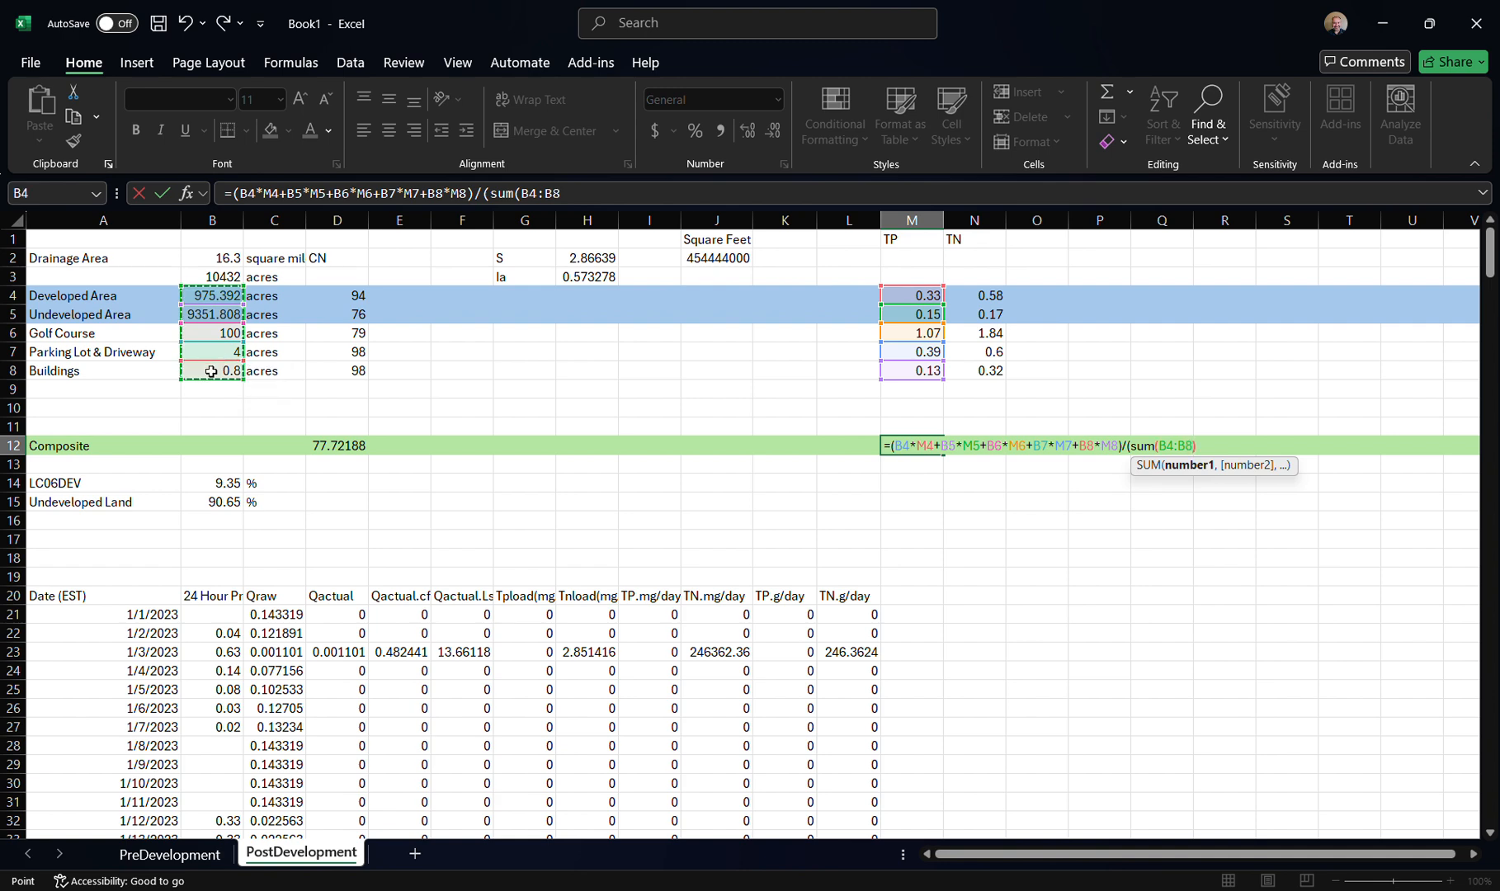
text()))
key(Return)
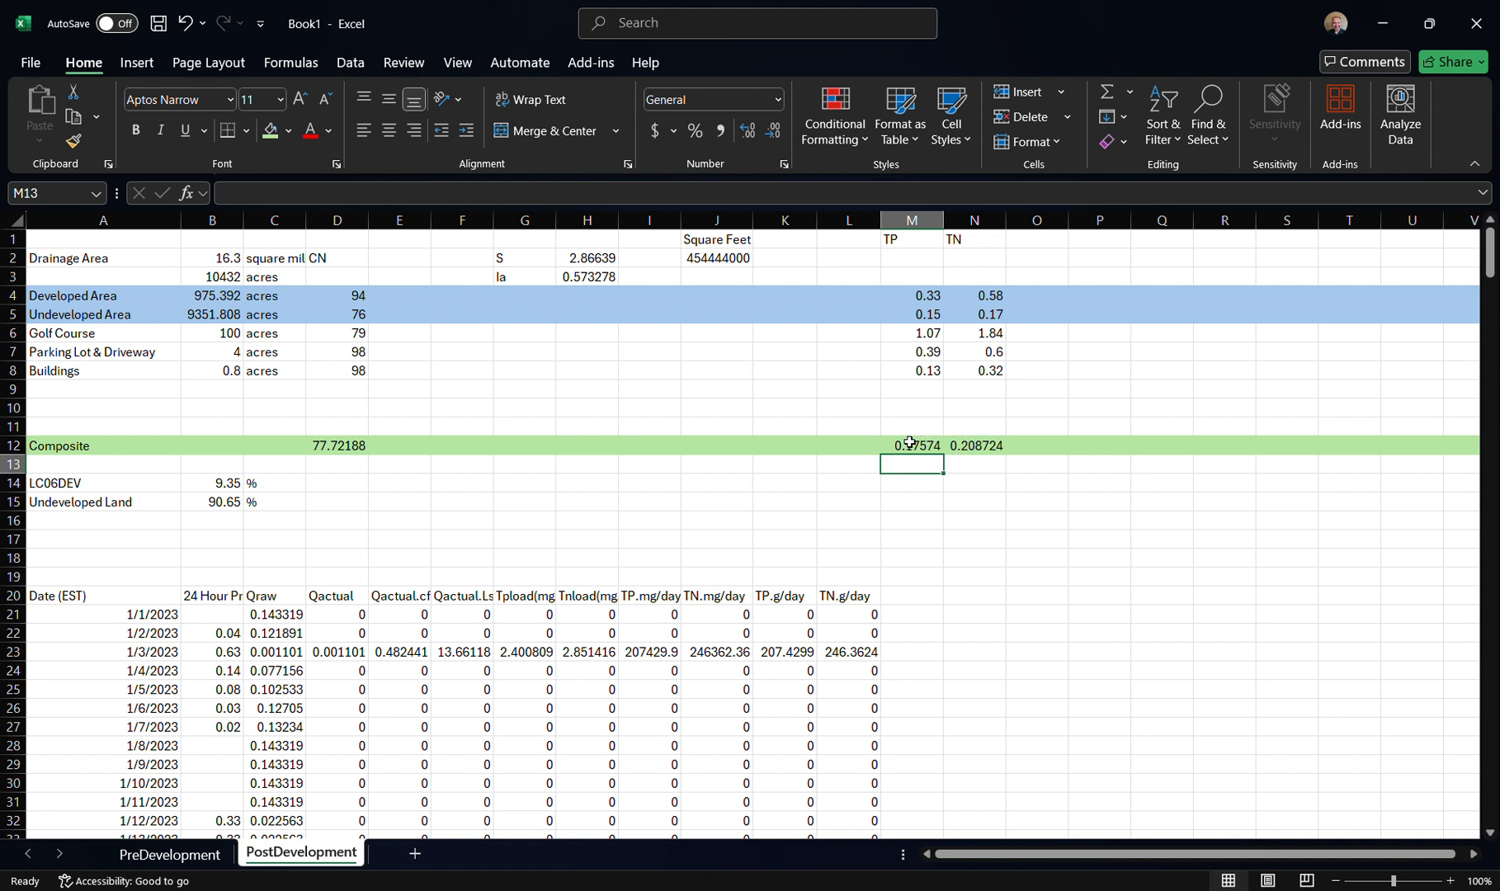
Clear the composite TN formula in N12 and start a new one with B4*N4+B5*N5 in an open parenthesis
click(989, 445)
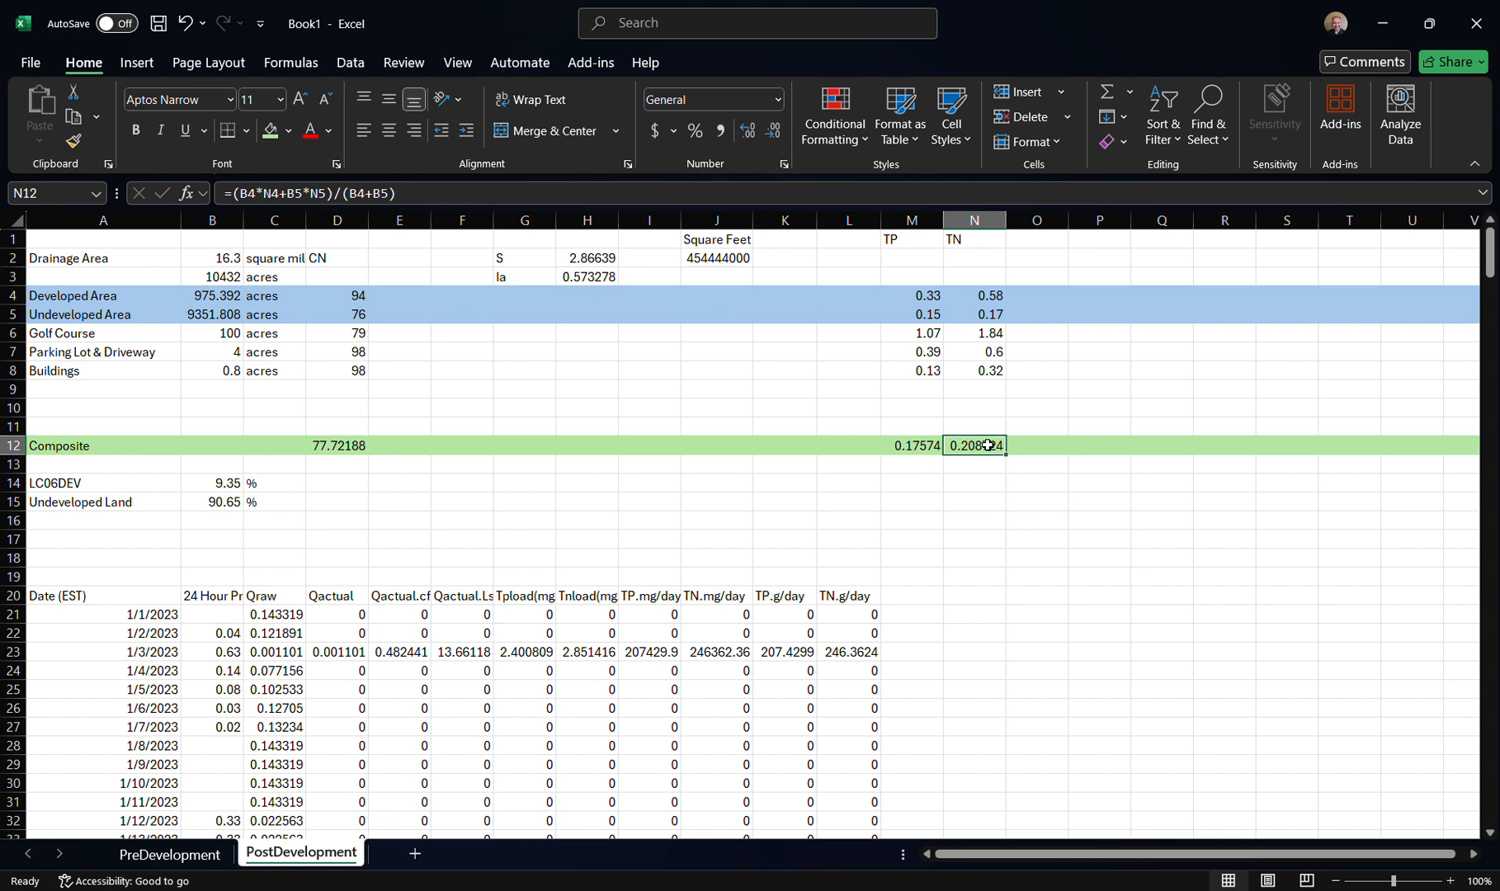
key(Delete)
text(=)
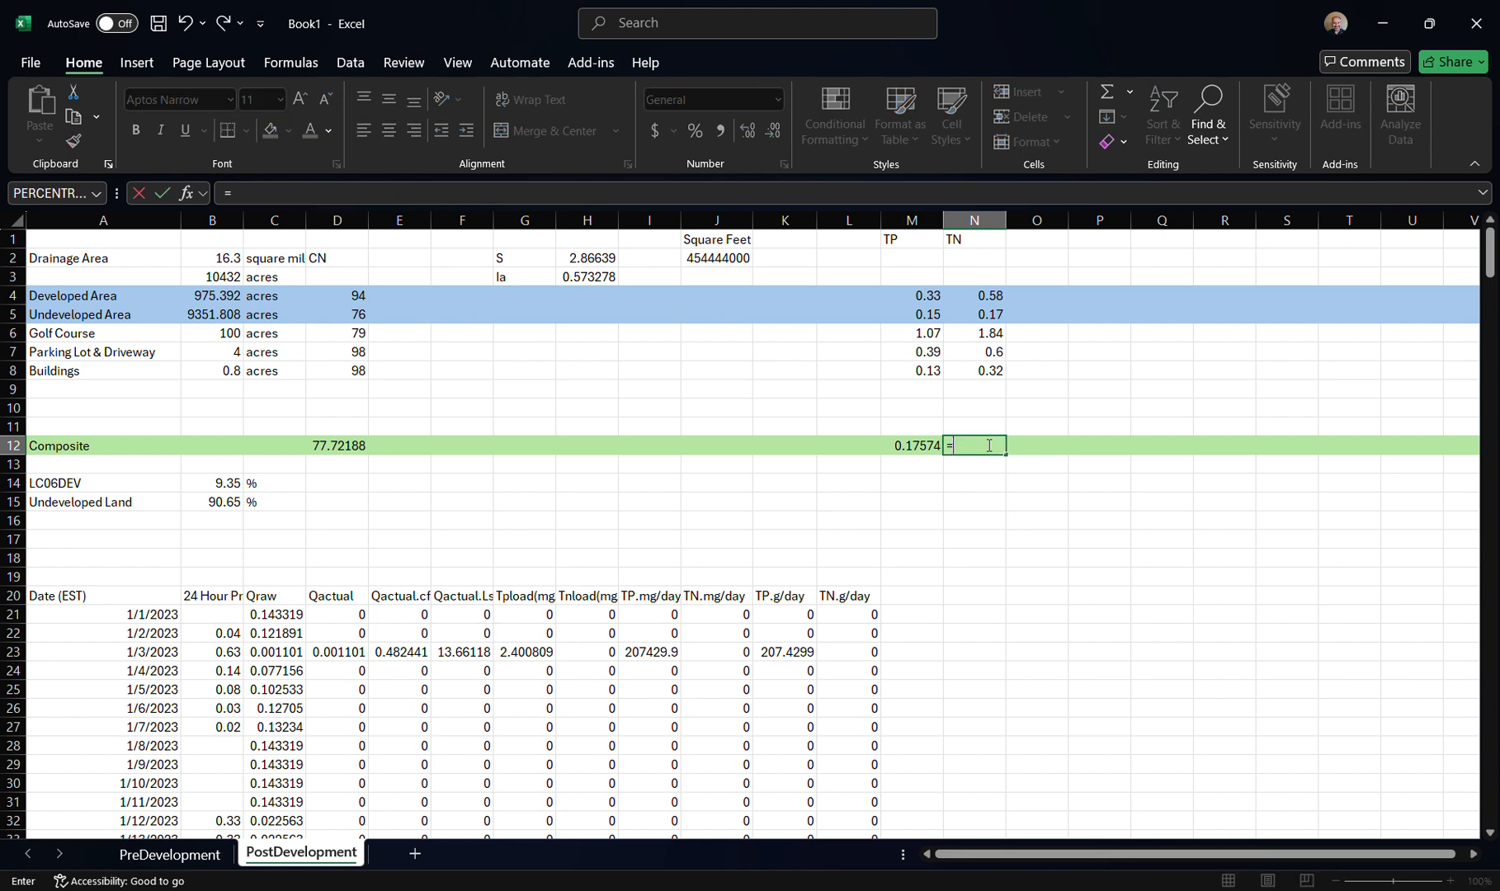
text(()
click(209, 293)
text(*)
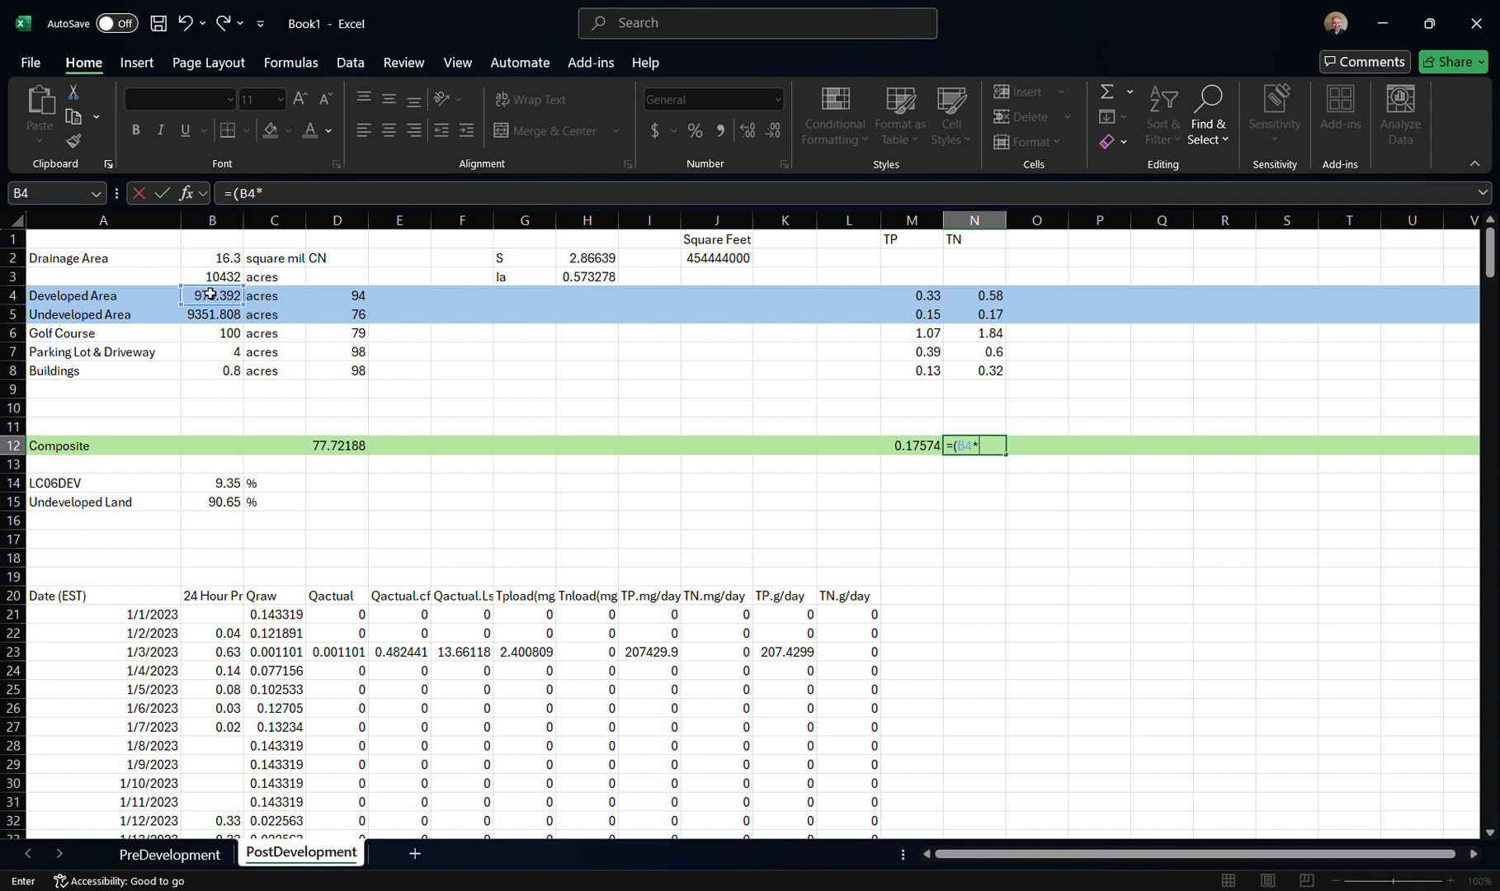
click(985, 296)
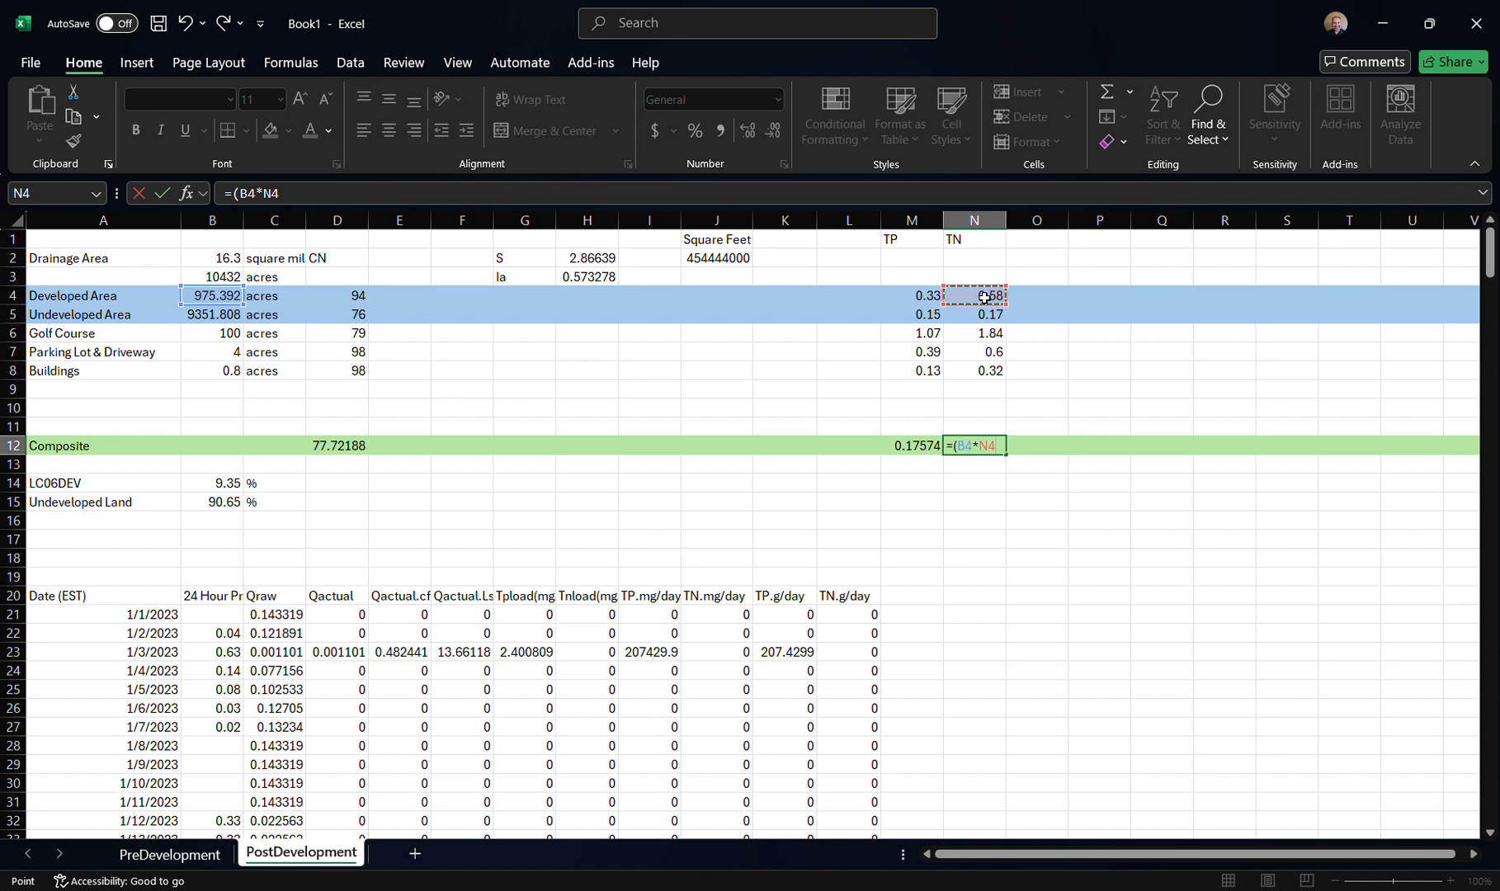
text(+)
click(221, 315)
text(*)
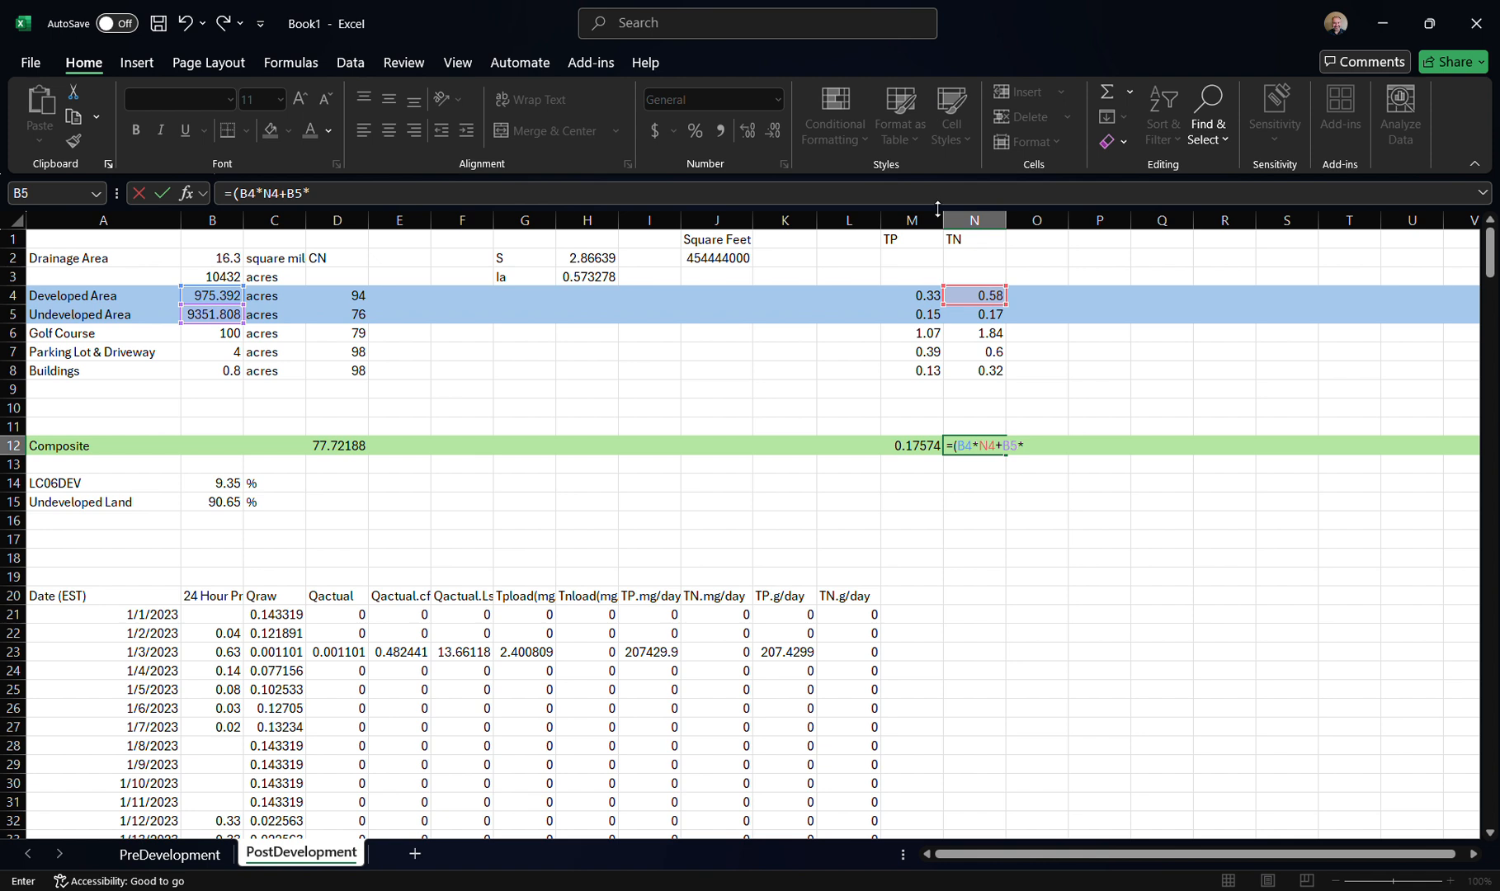
click(988, 312)
text(+)
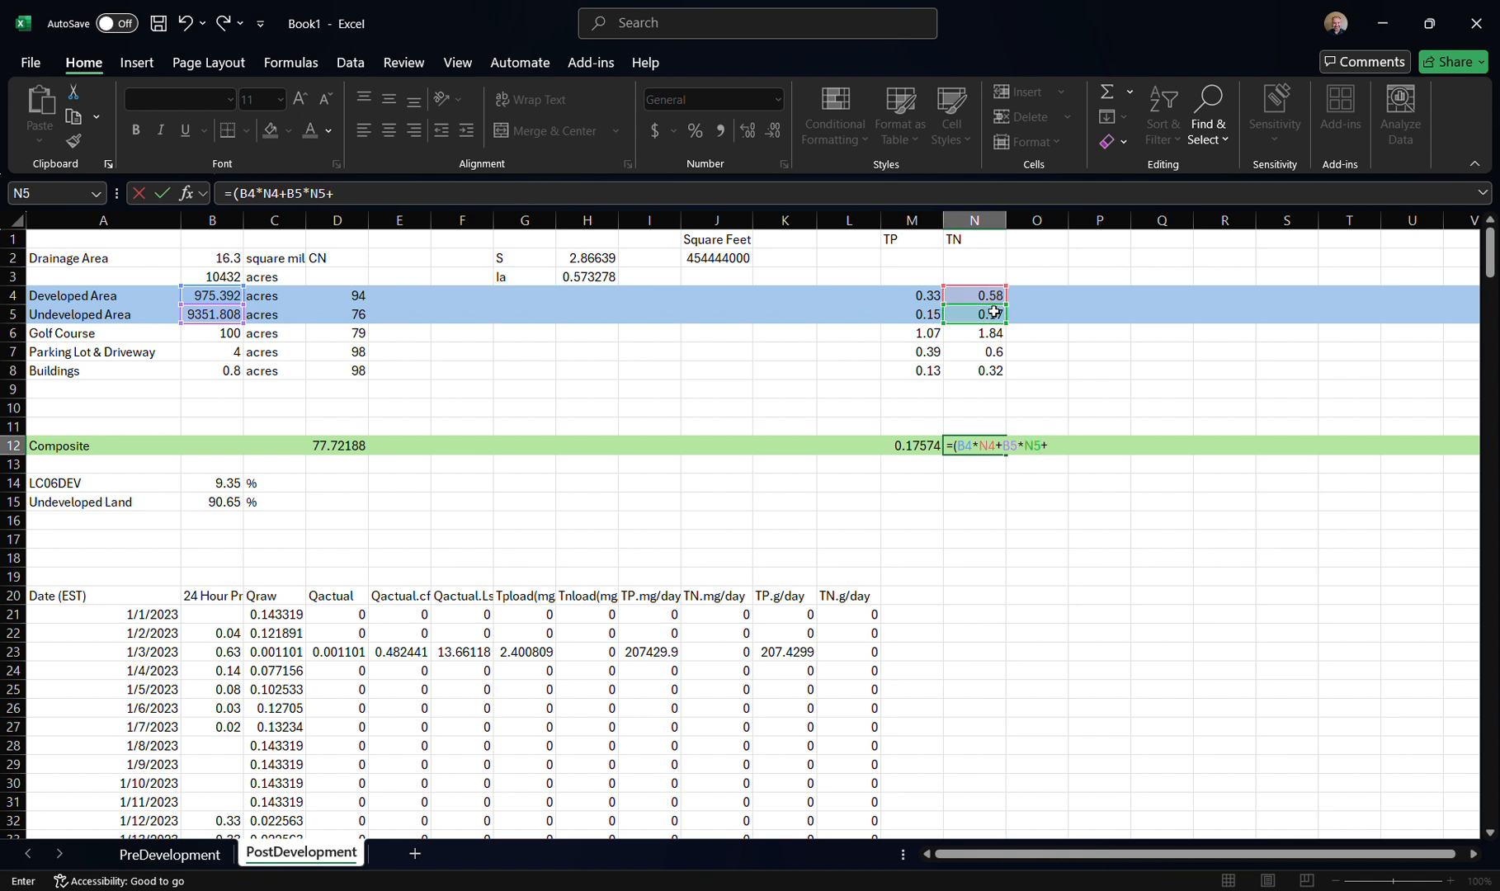
Extend the N12 numerator with the golf course, parking lot and buildings products B6*N6, B7*N7 and B8*N8
click(206, 332)
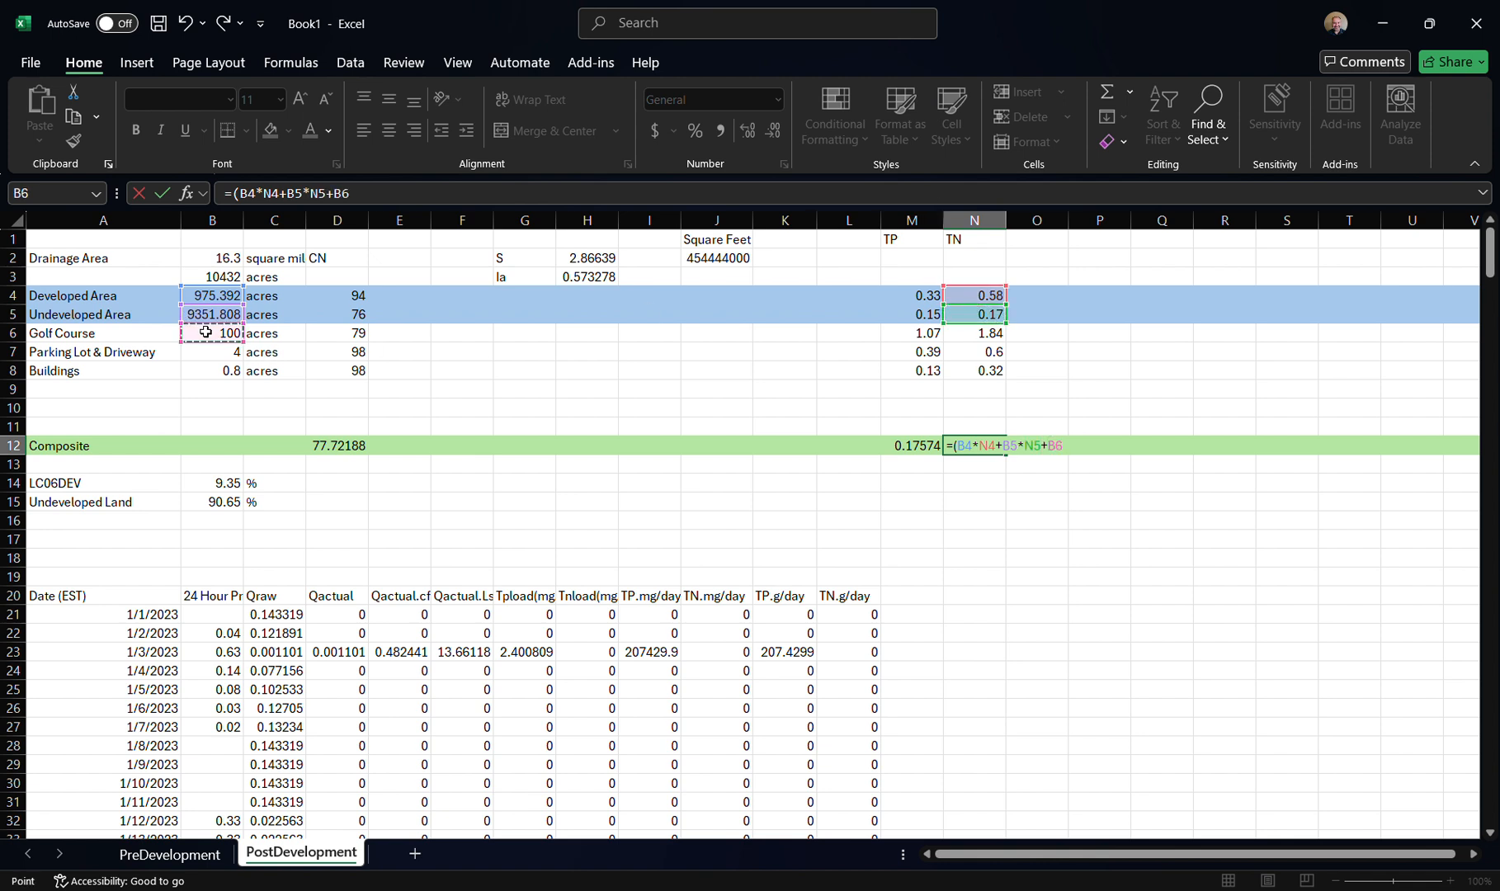
text(*)
click(981, 335)
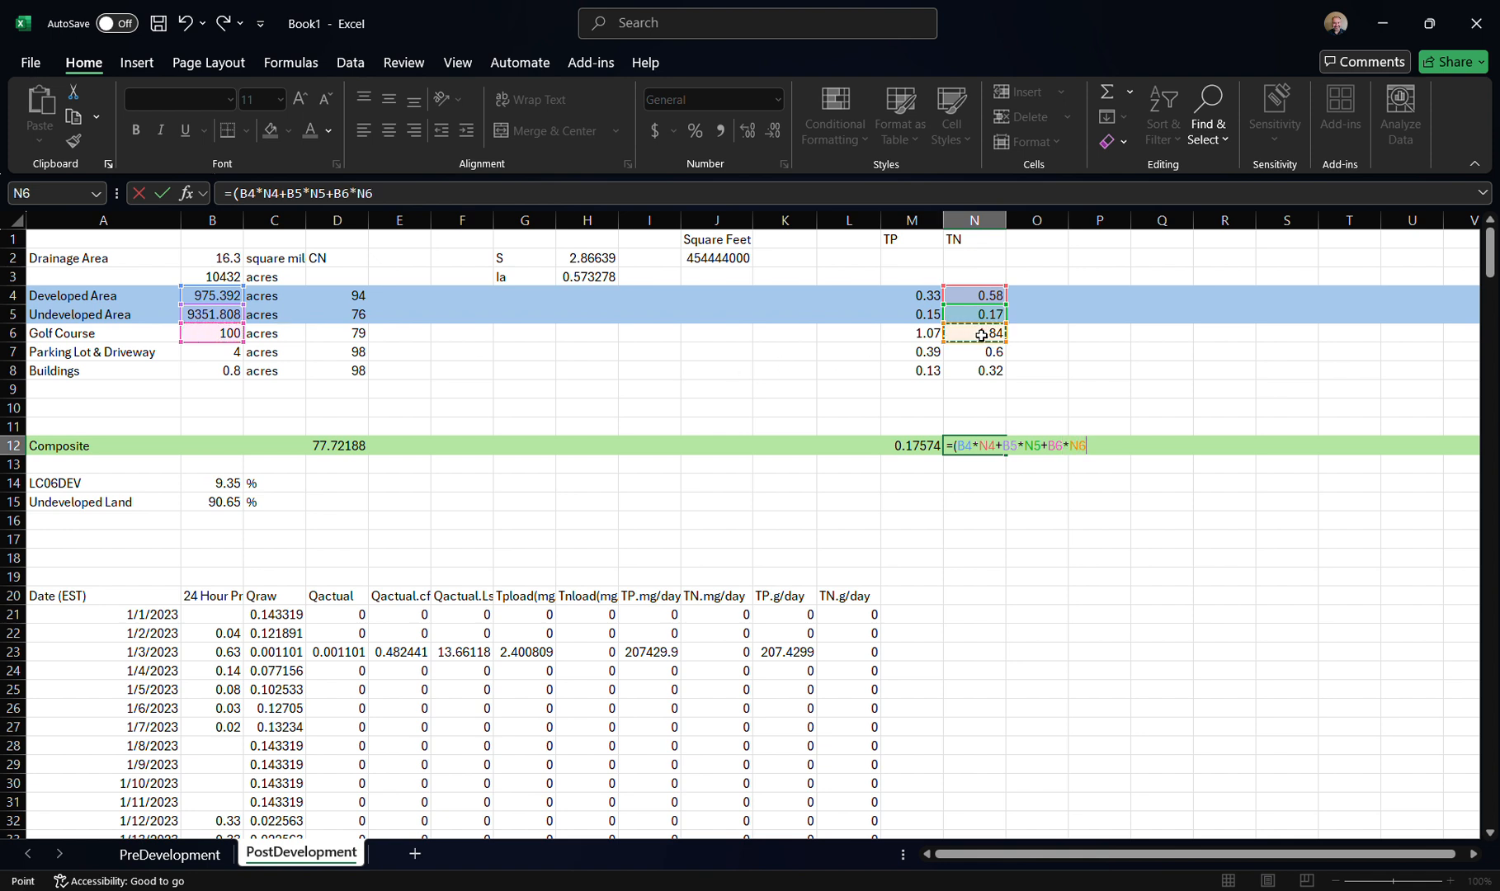
text(+)
click(220, 351)
text(*)
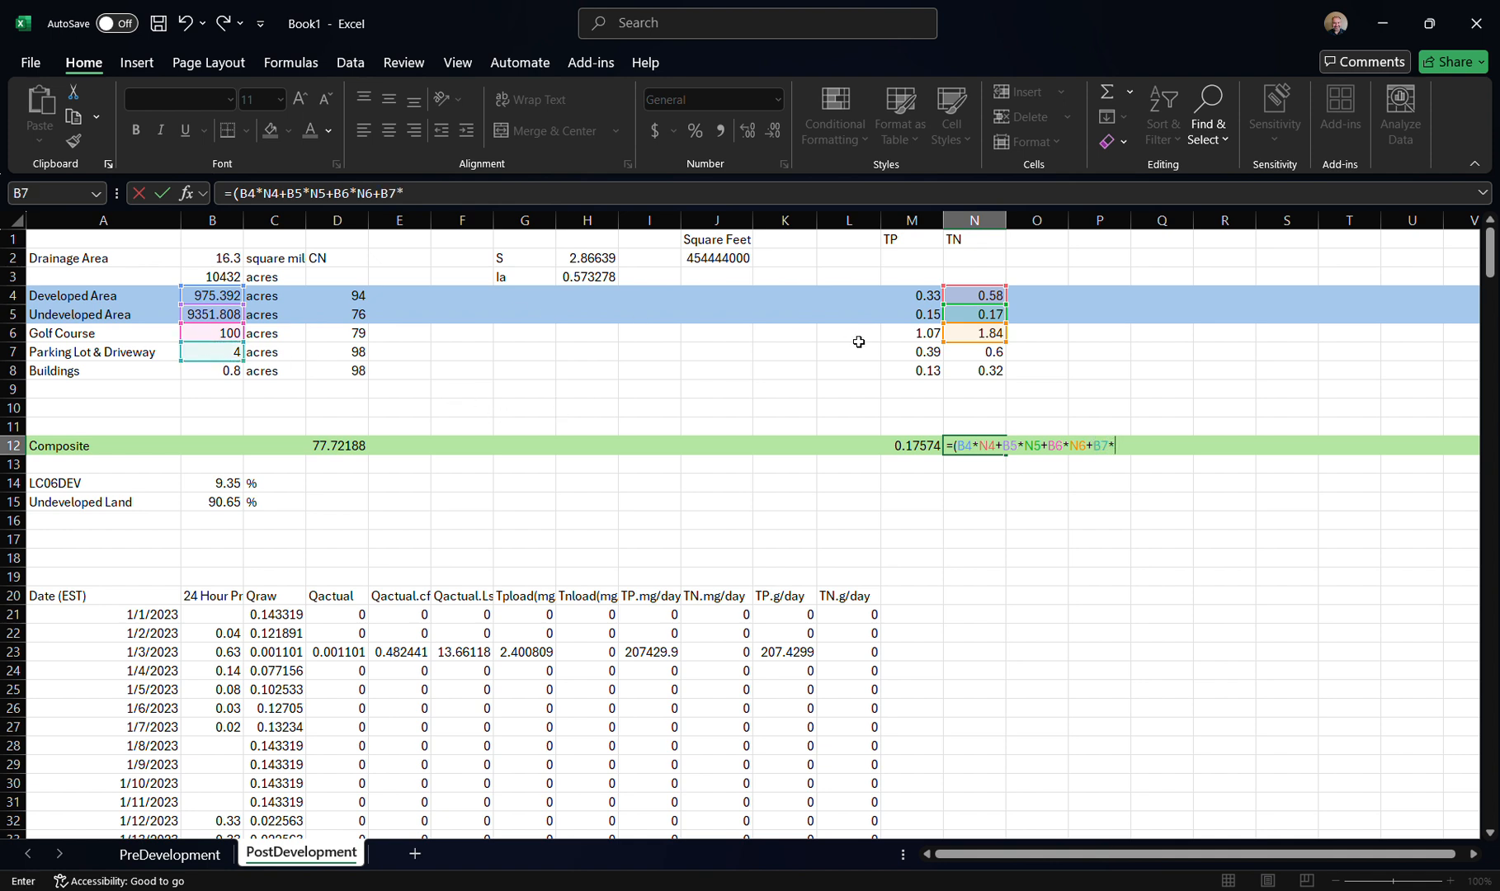
click(997, 351)
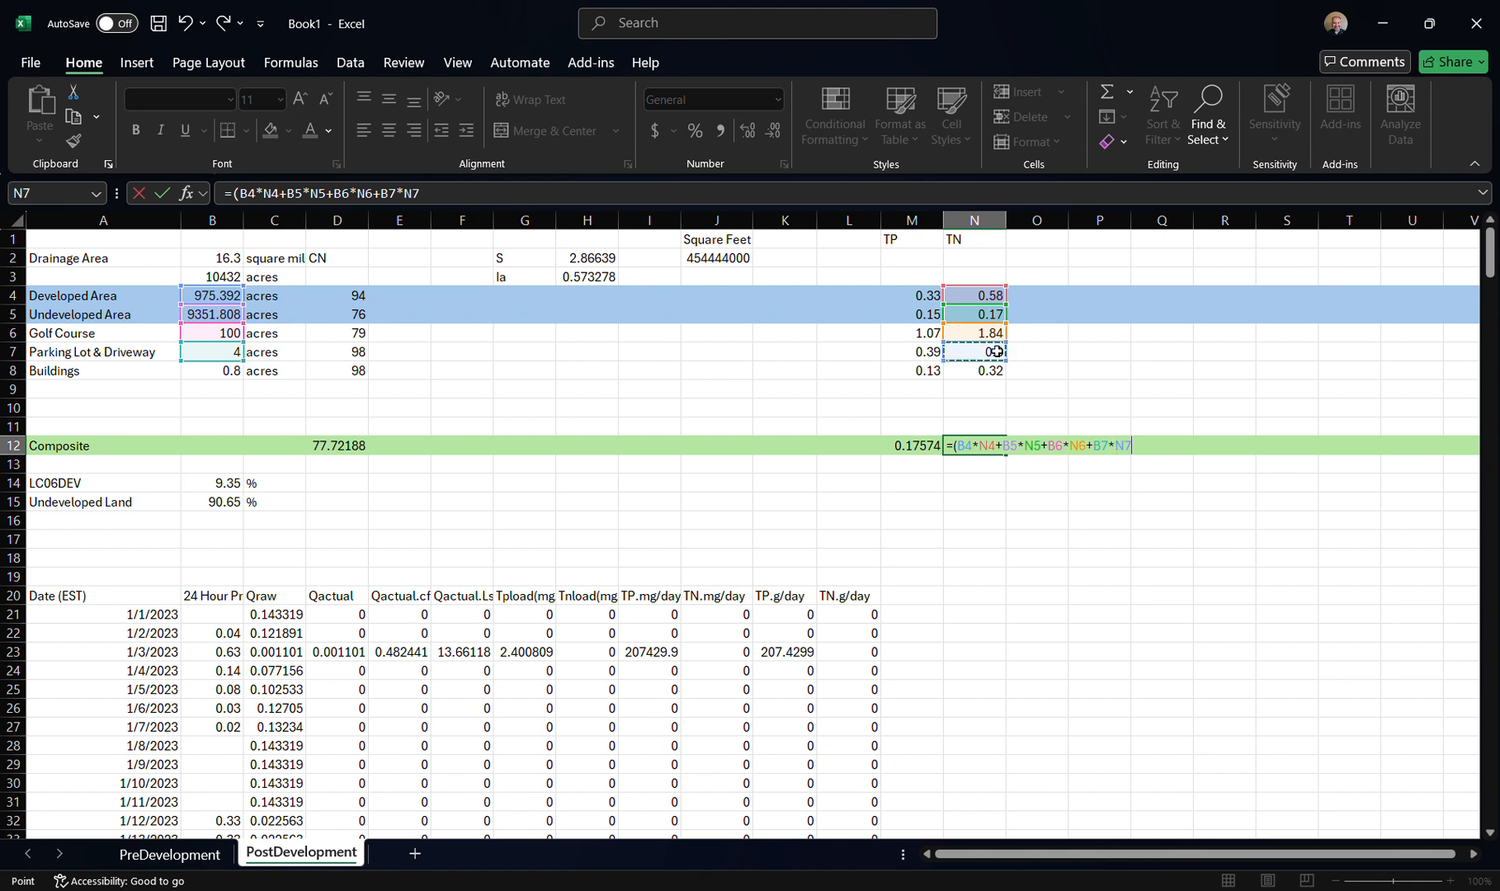
text(+)
click(216, 371)
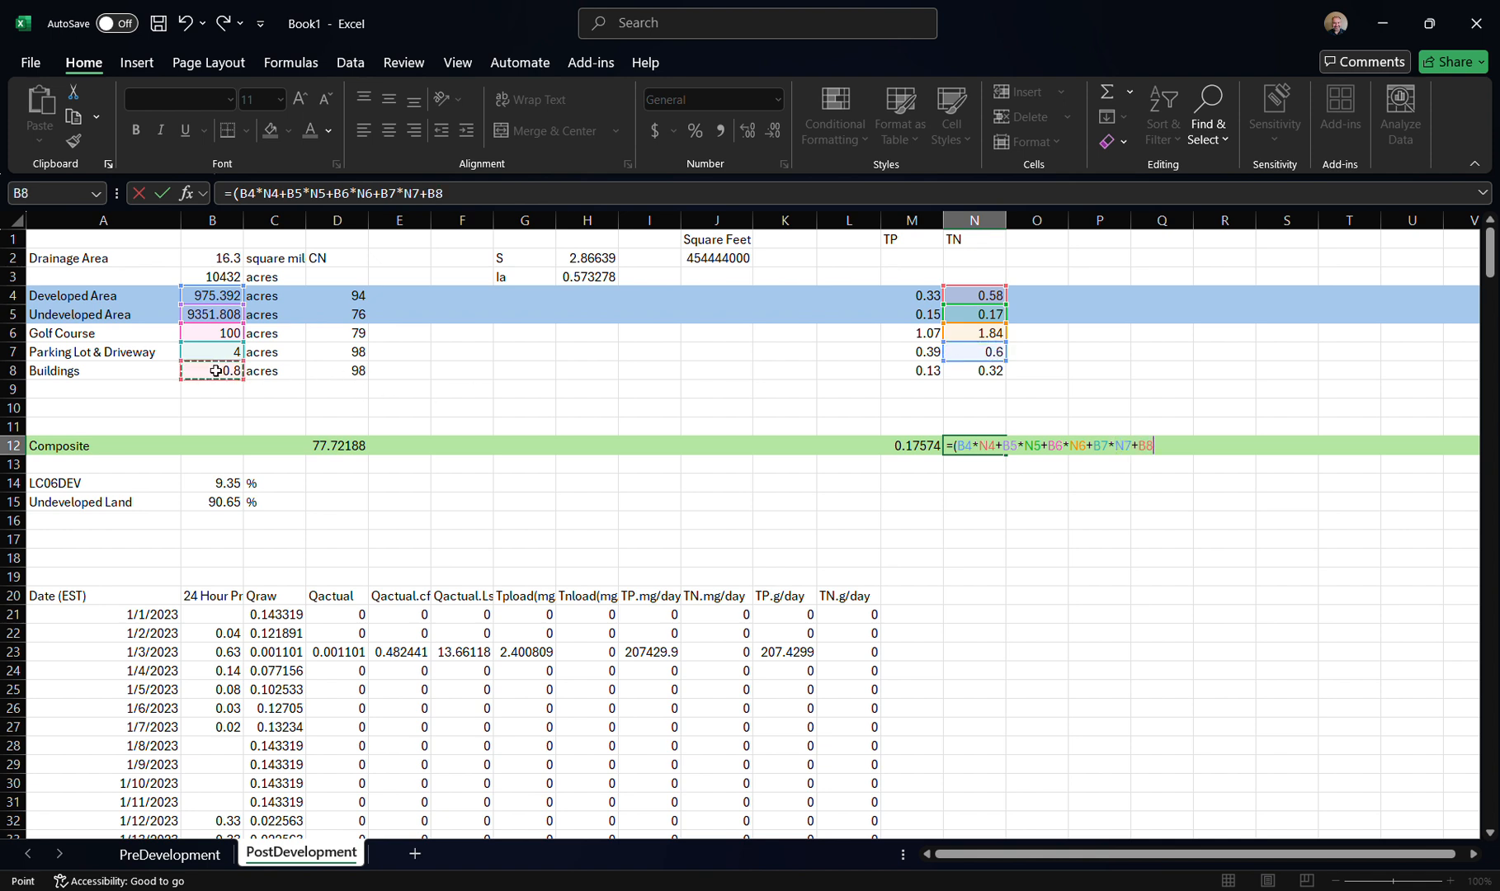
text(*)
click(981, 370)
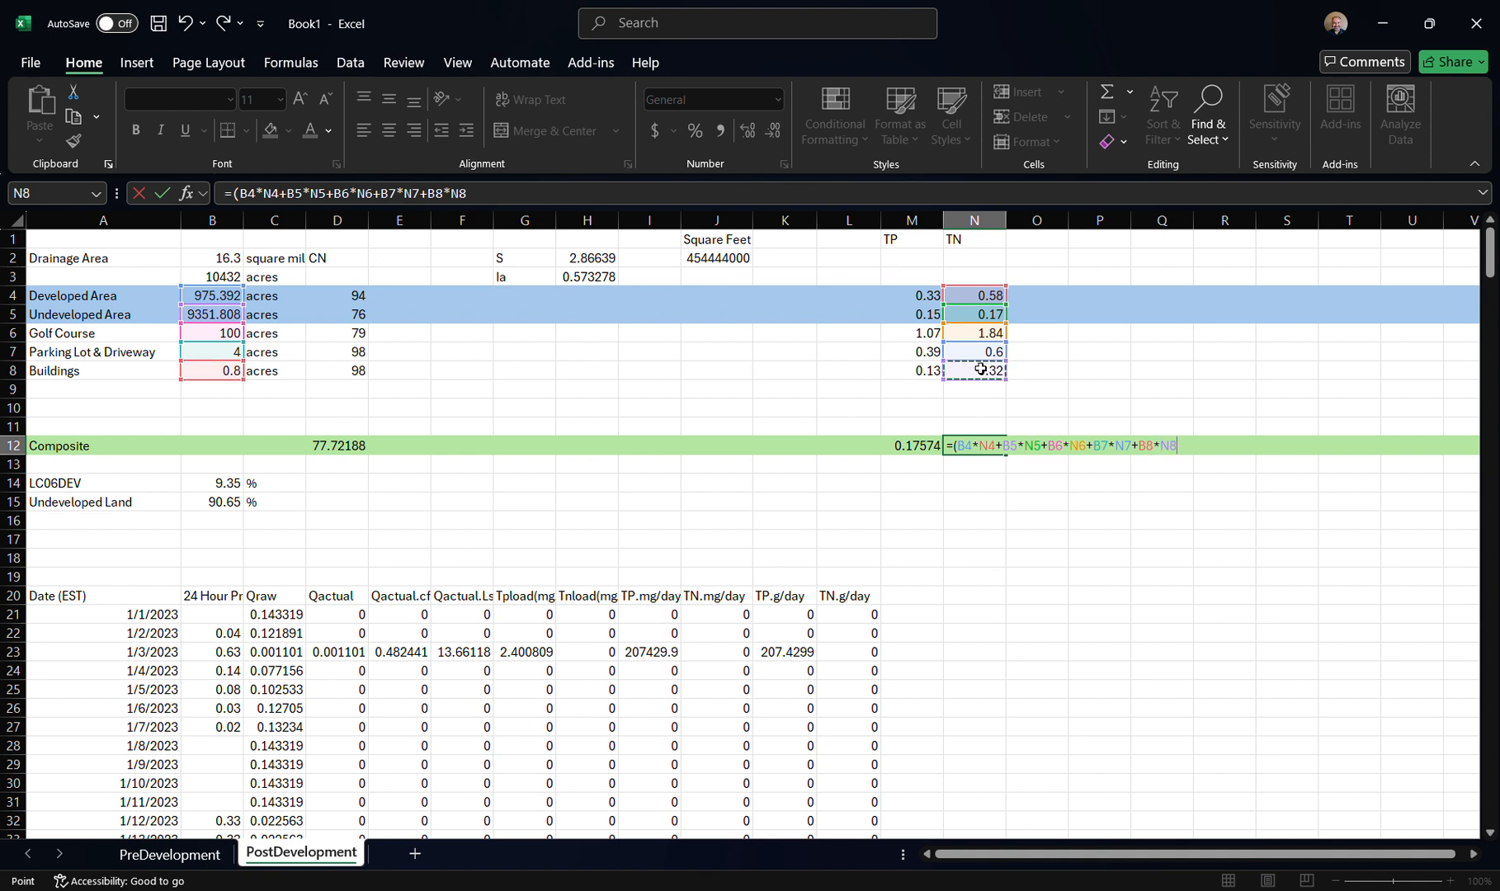
Complete the composite TN formula in N12 by closing the numerator and dividing it by SUM(B4:B8)
text()/(s)
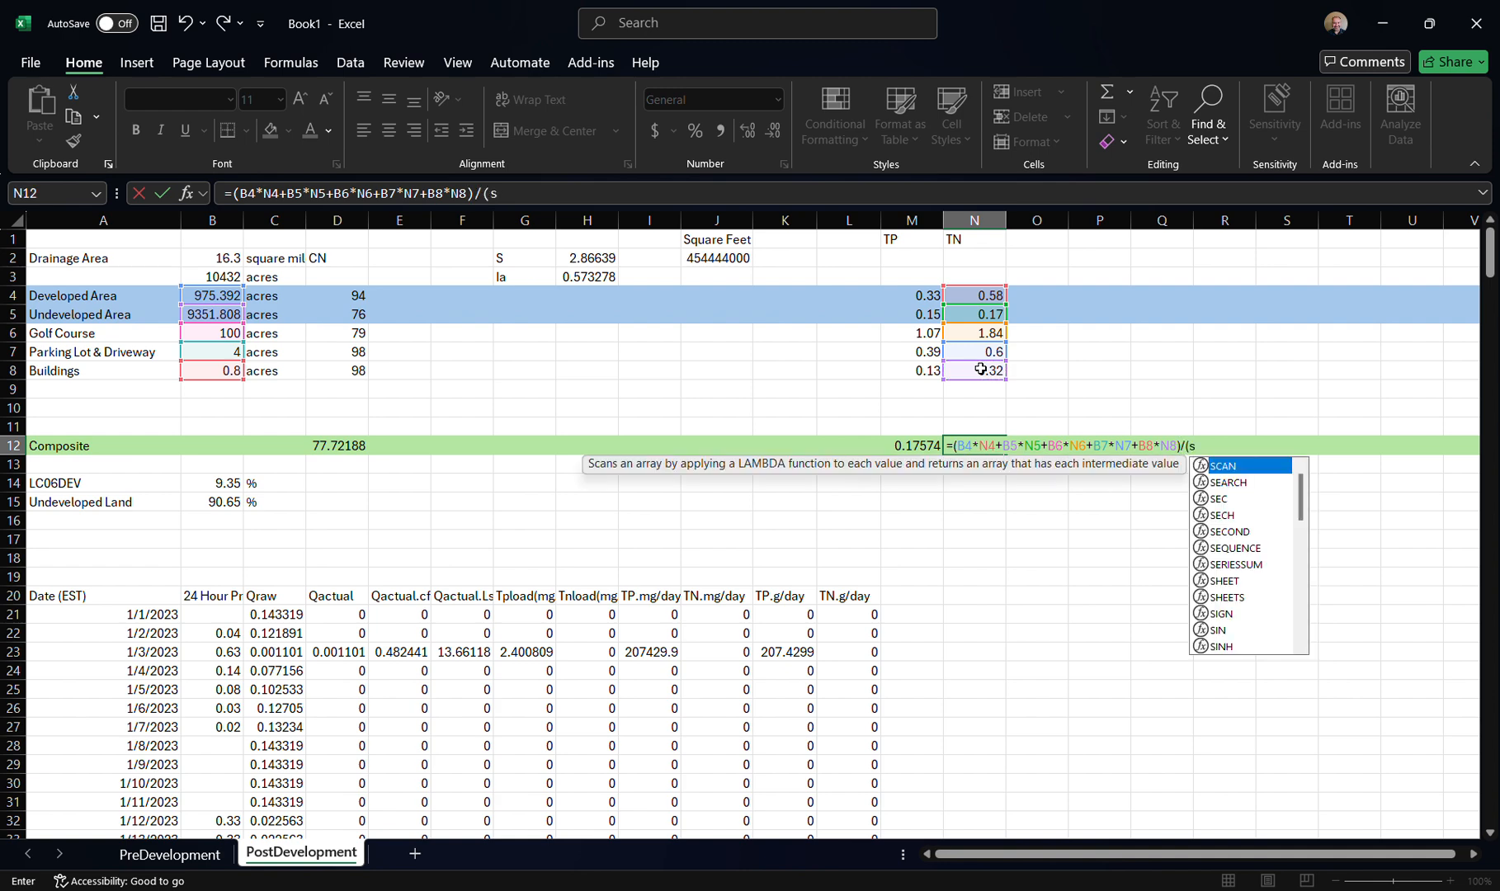
text(um()
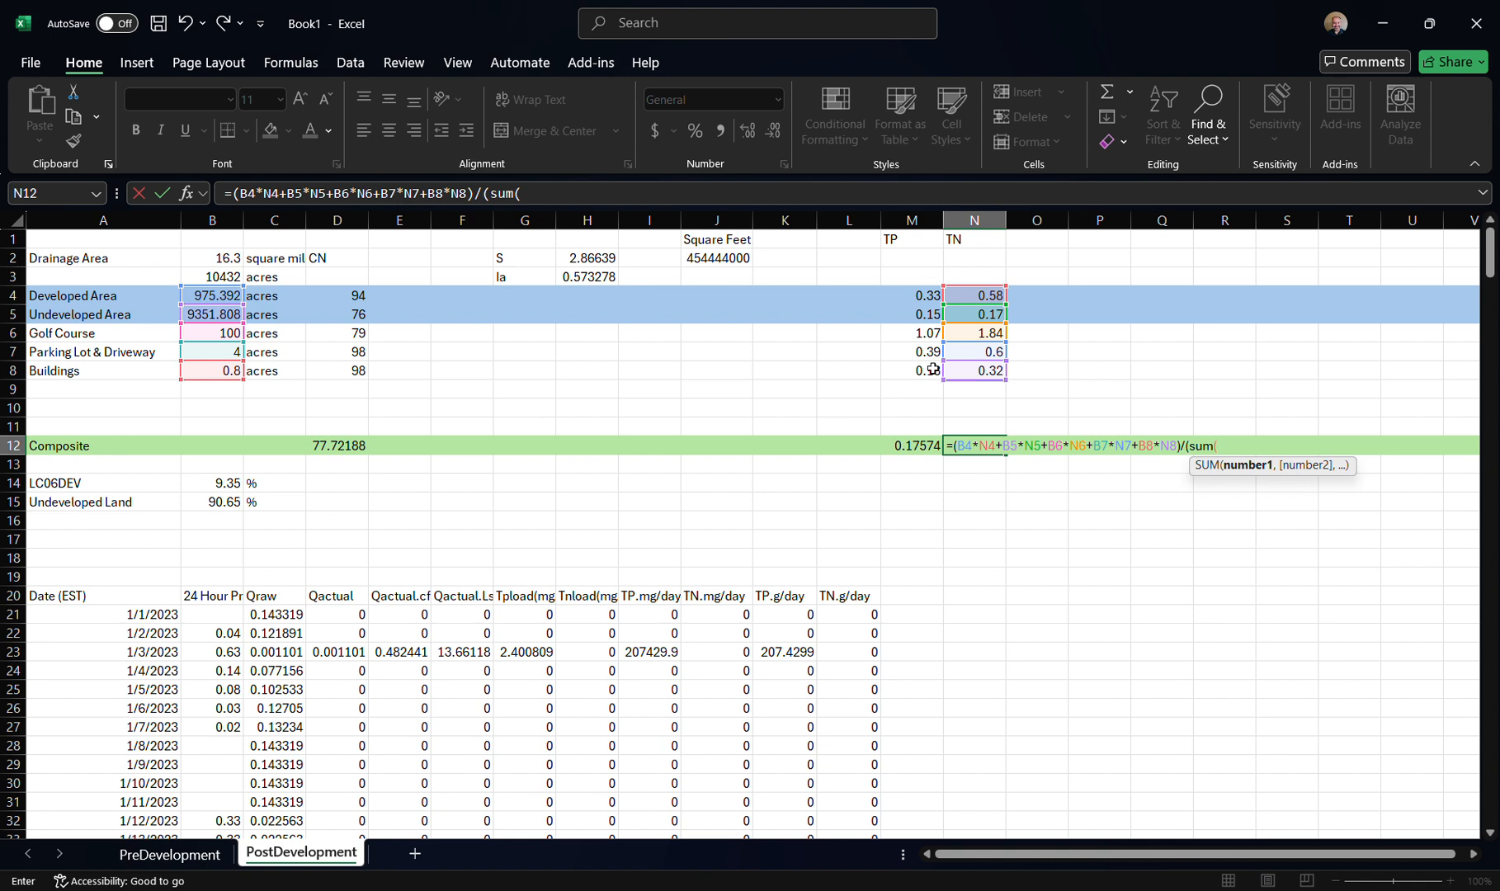
drag(215, 295, 218, 375)
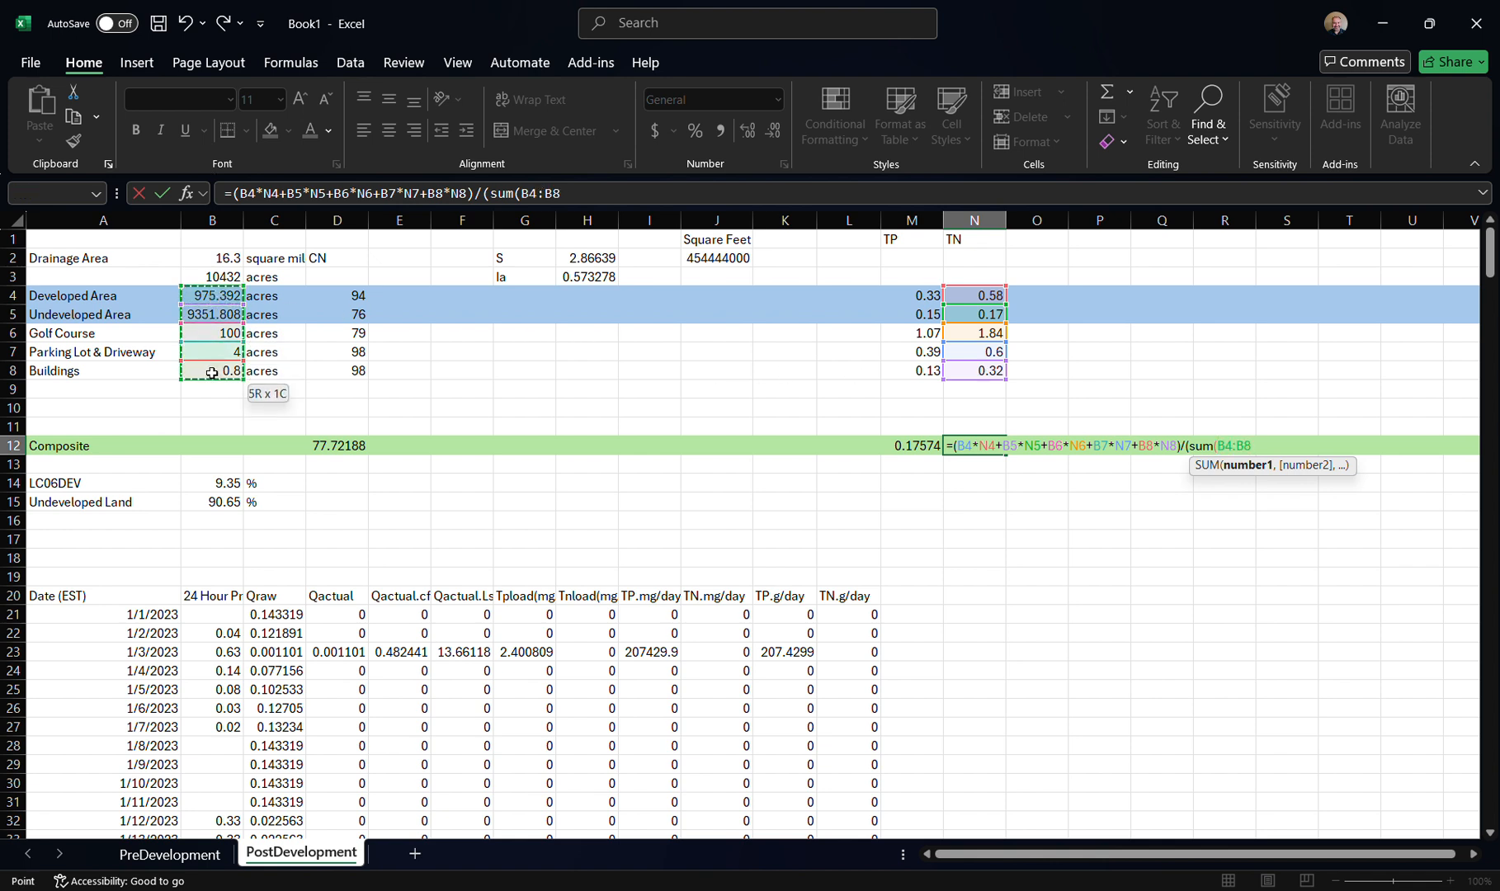
text()))
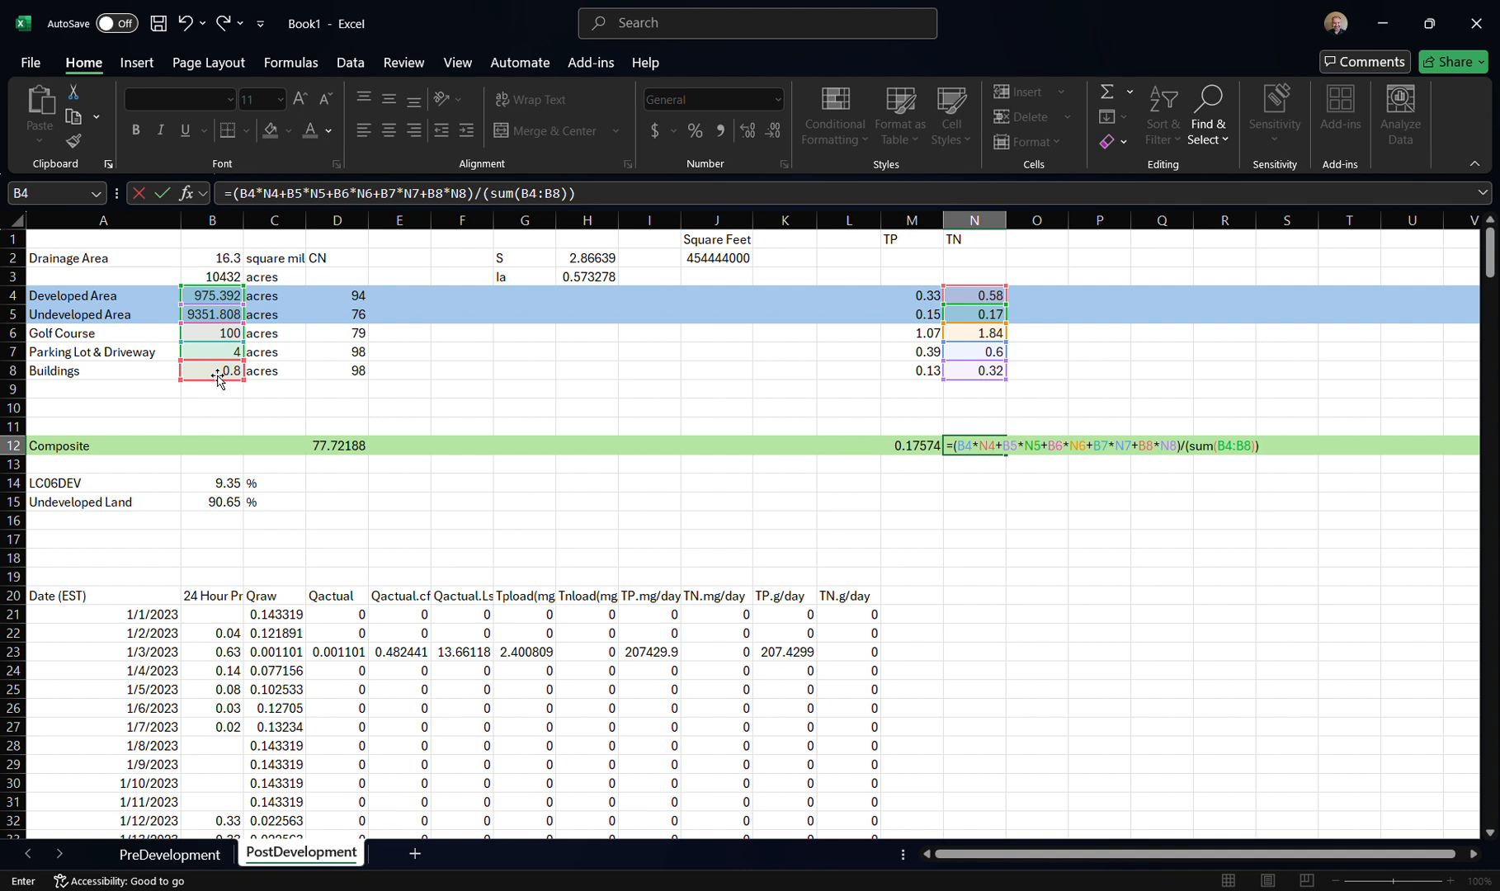
key(Return)
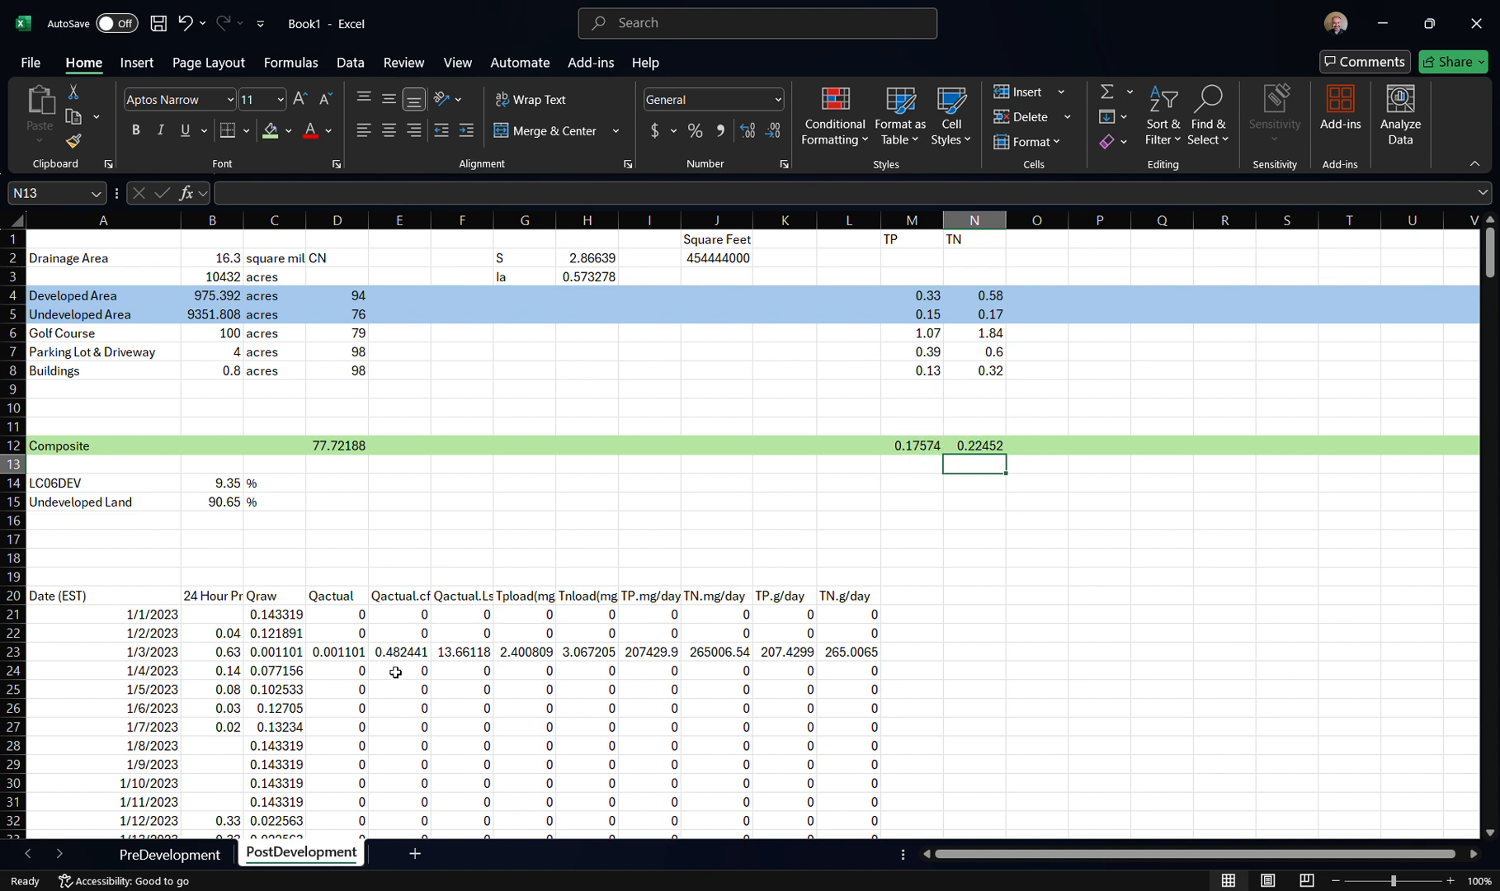
Compare the composite TP and TN in row 12 and the Total Load values in row 372 between the PreDevelopment and PostDevelopment sheets
click(170, 858)
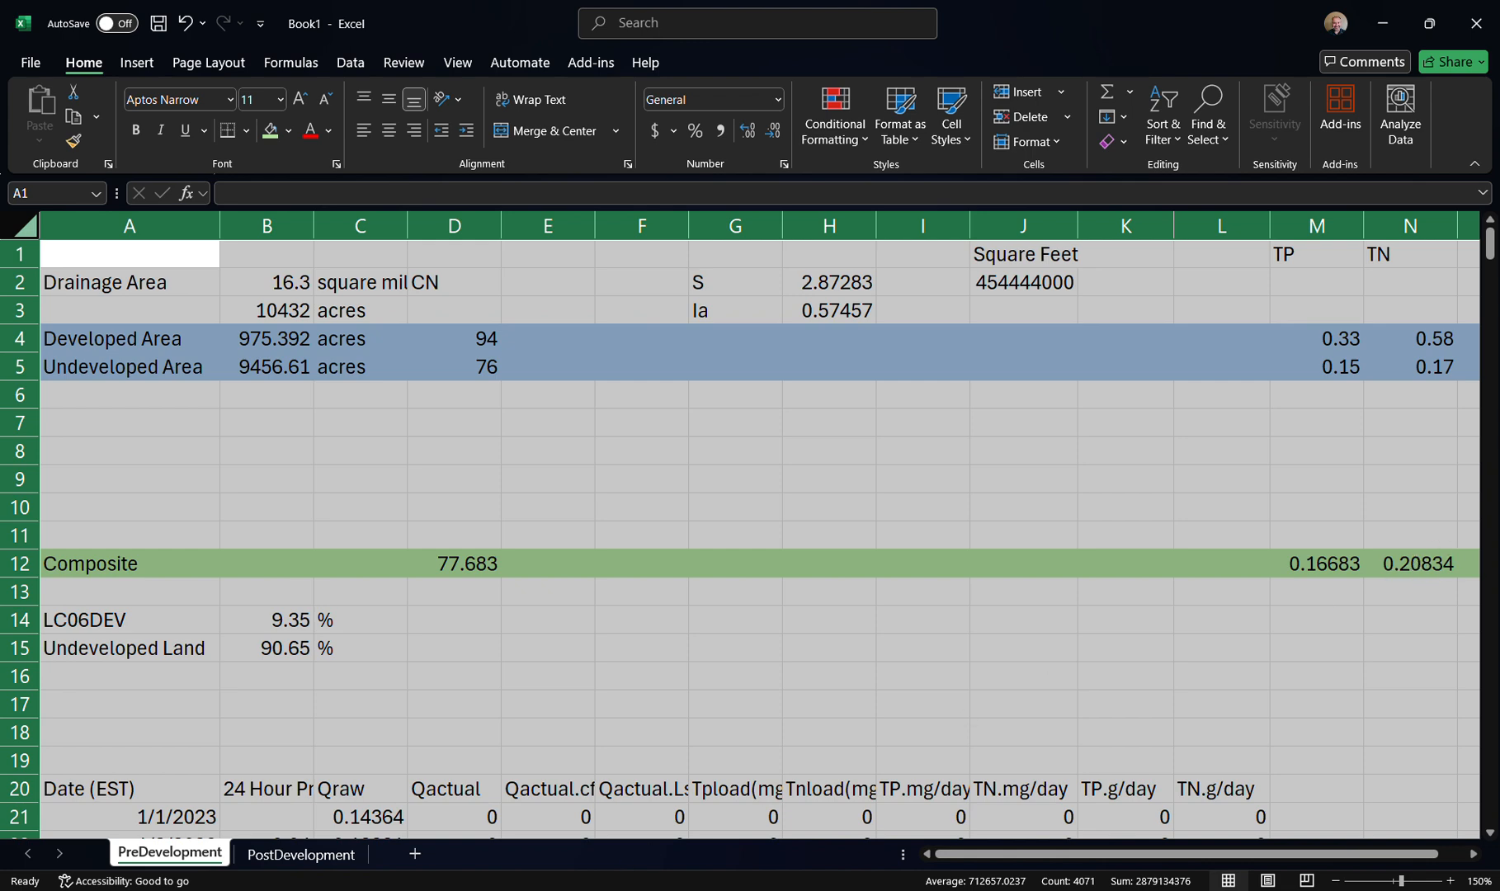
click(293, 855)
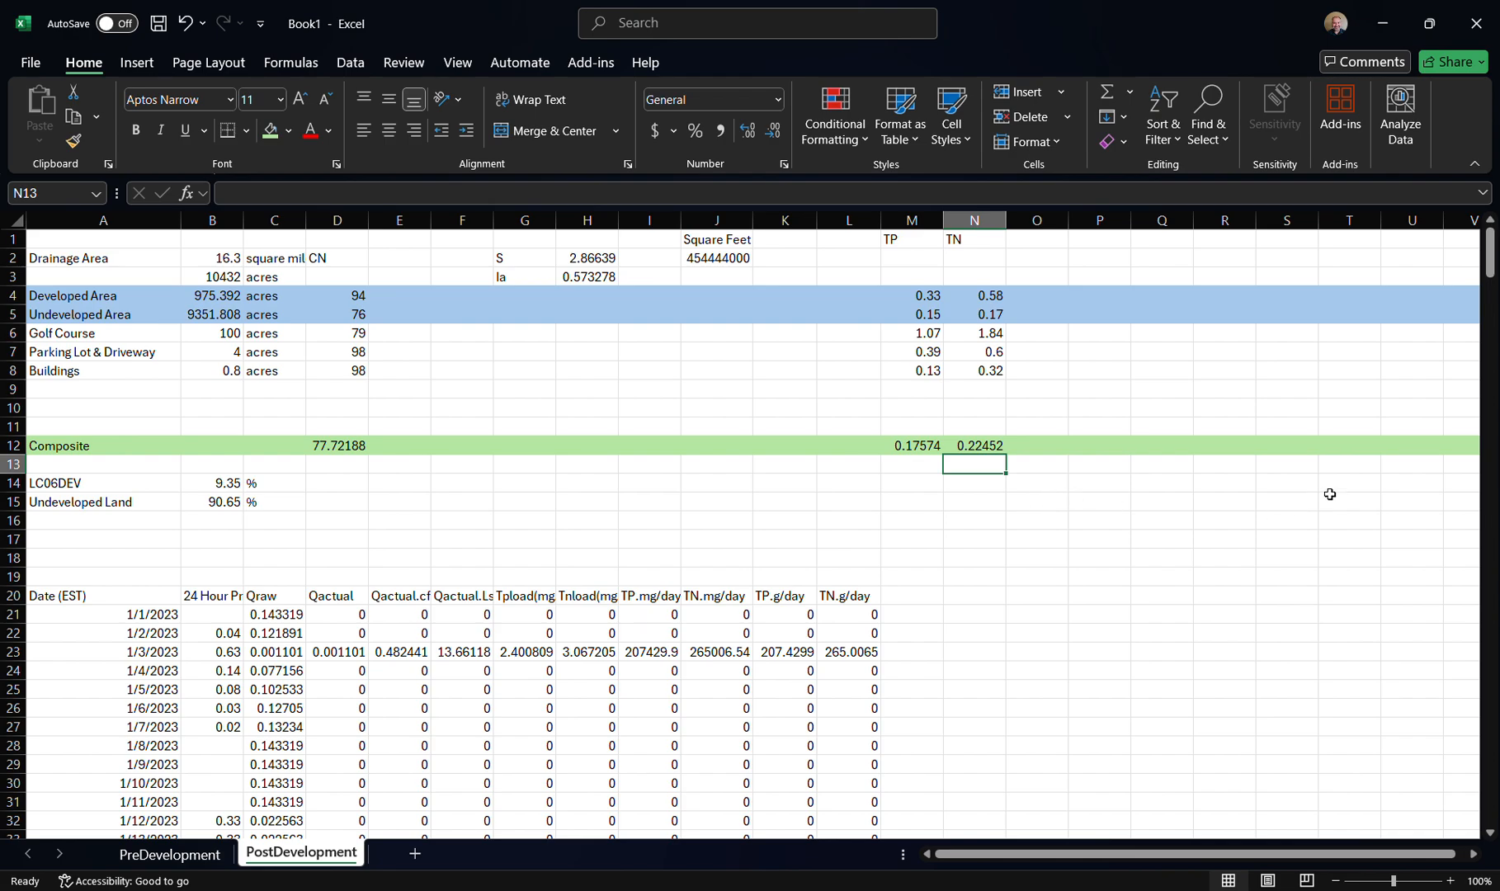
drag(1490, 259, 1473, 854)
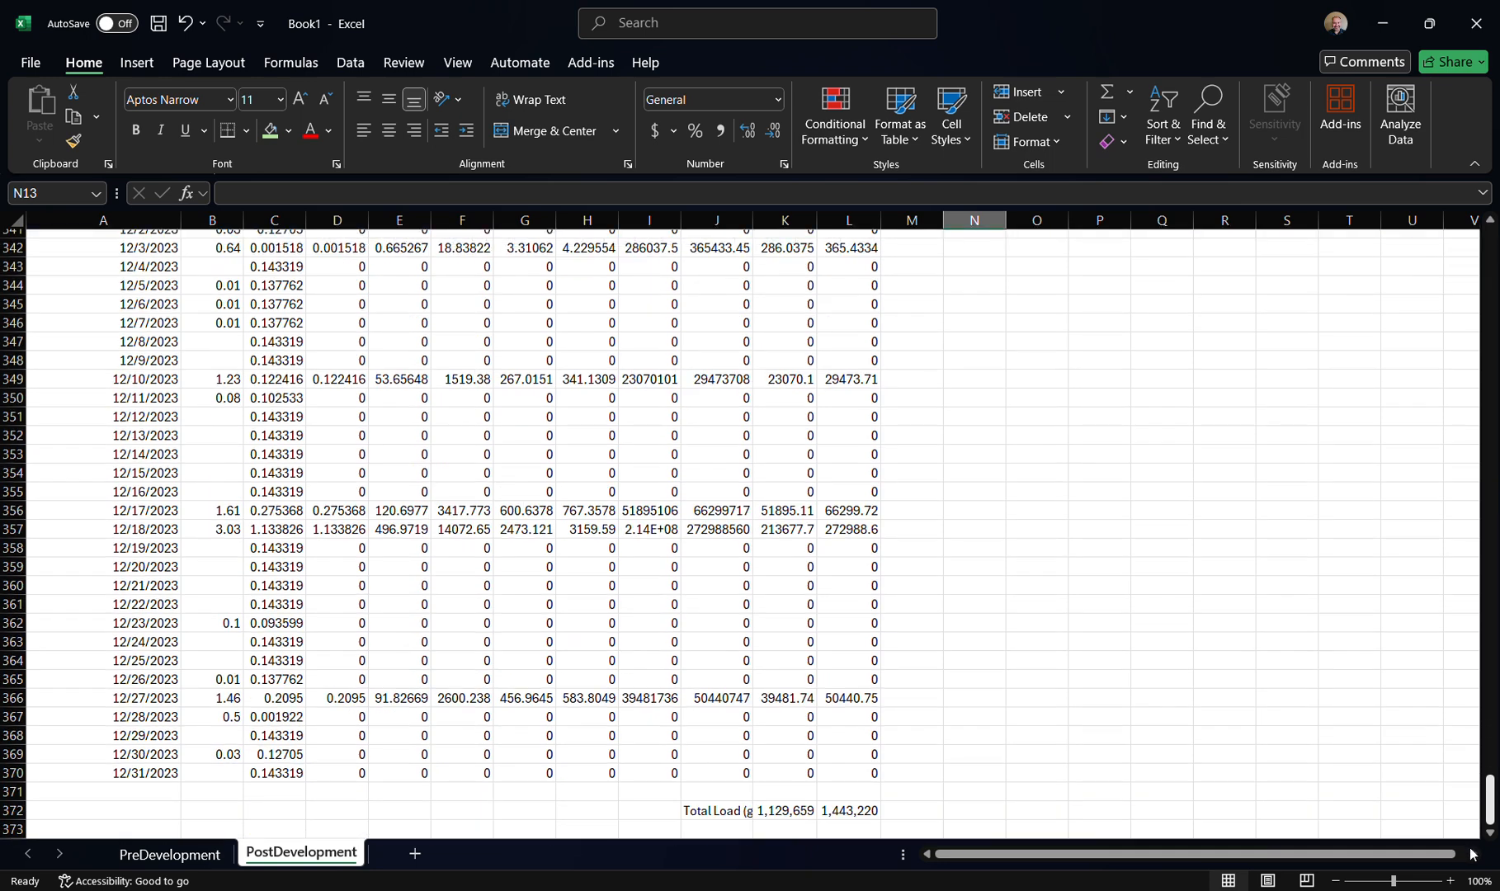
scroll(1092, 667, down, 2)
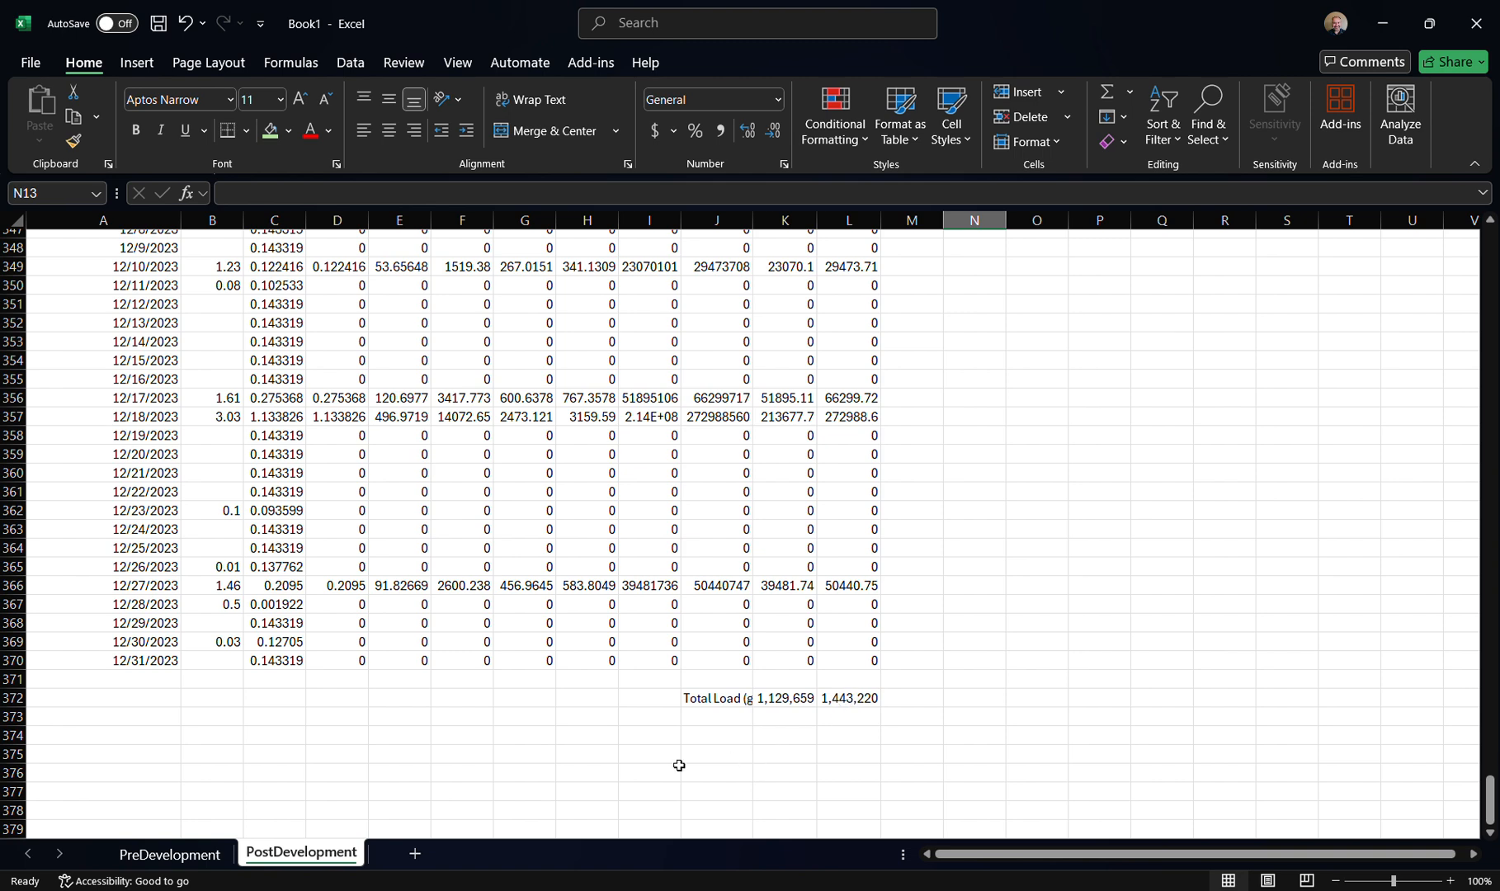
click(164, 855)
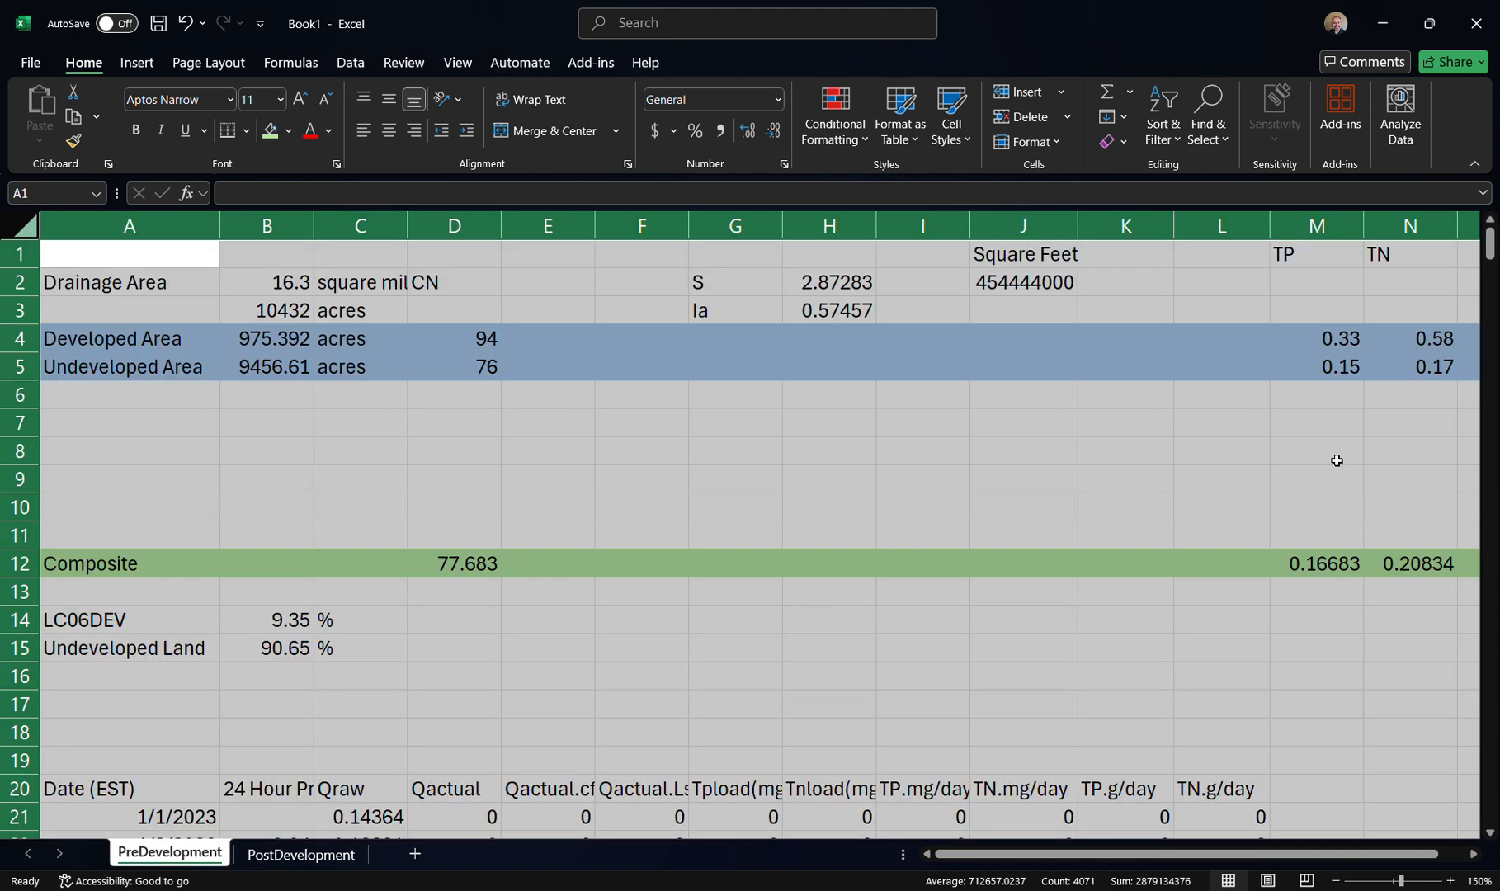
drag(1493, 248, 1492, 809)
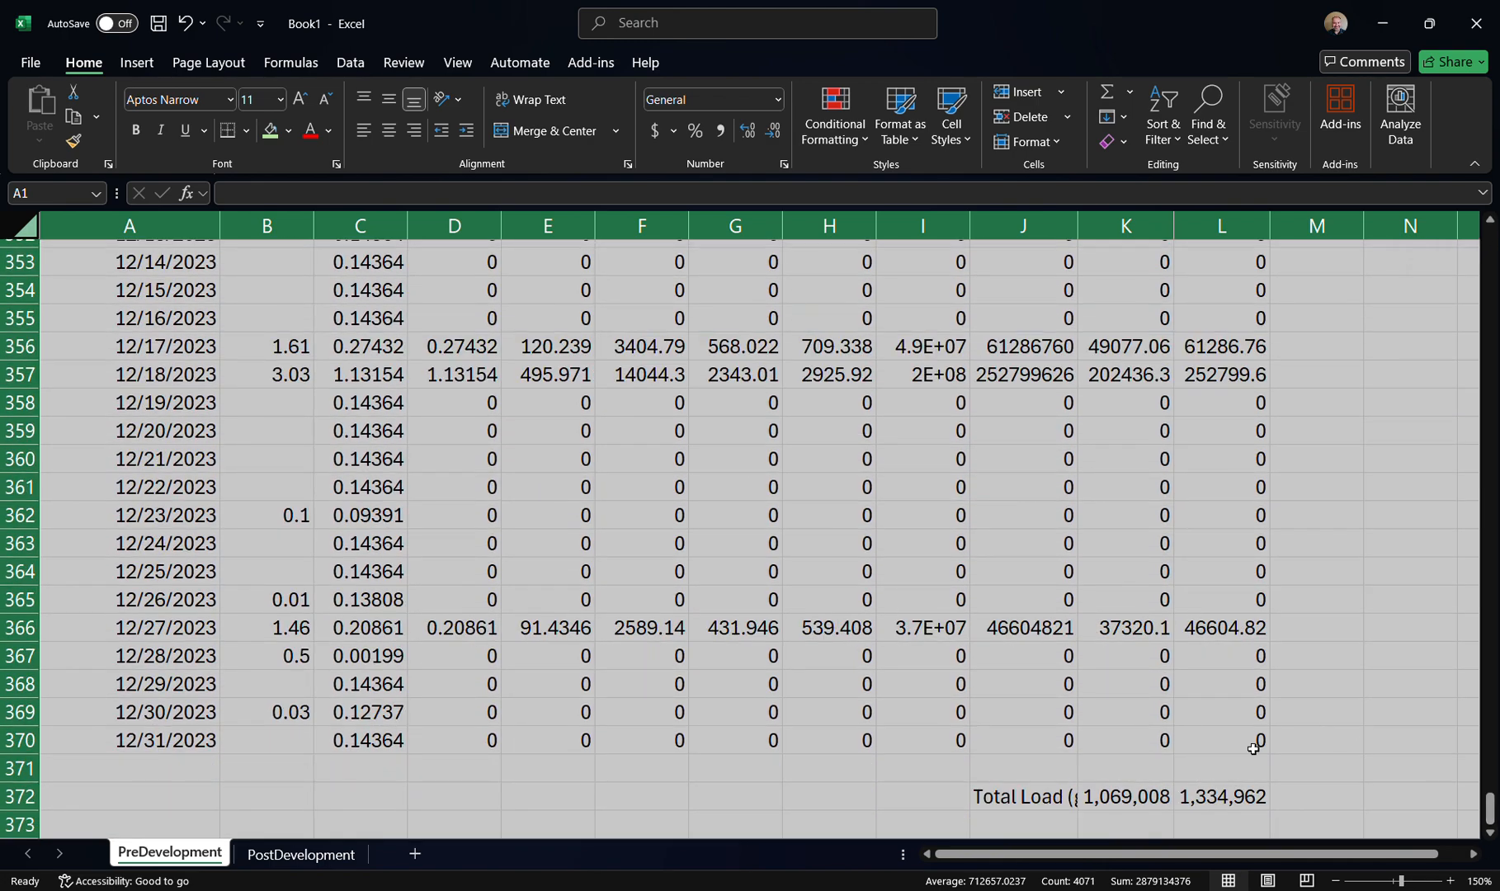
click(1117, 801)
click(1207, 798)
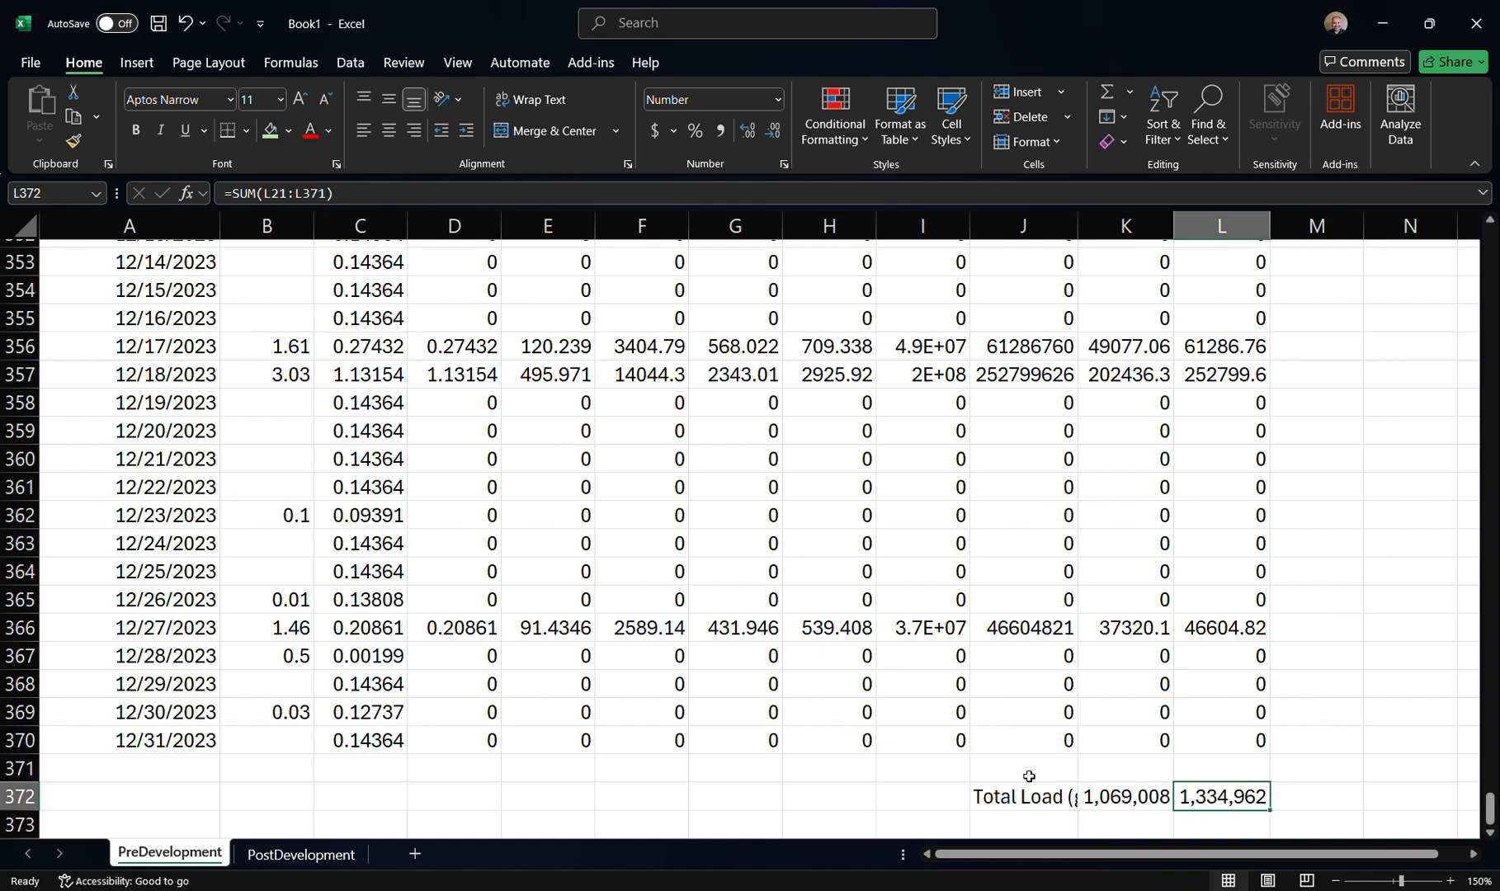
click(302, 854)
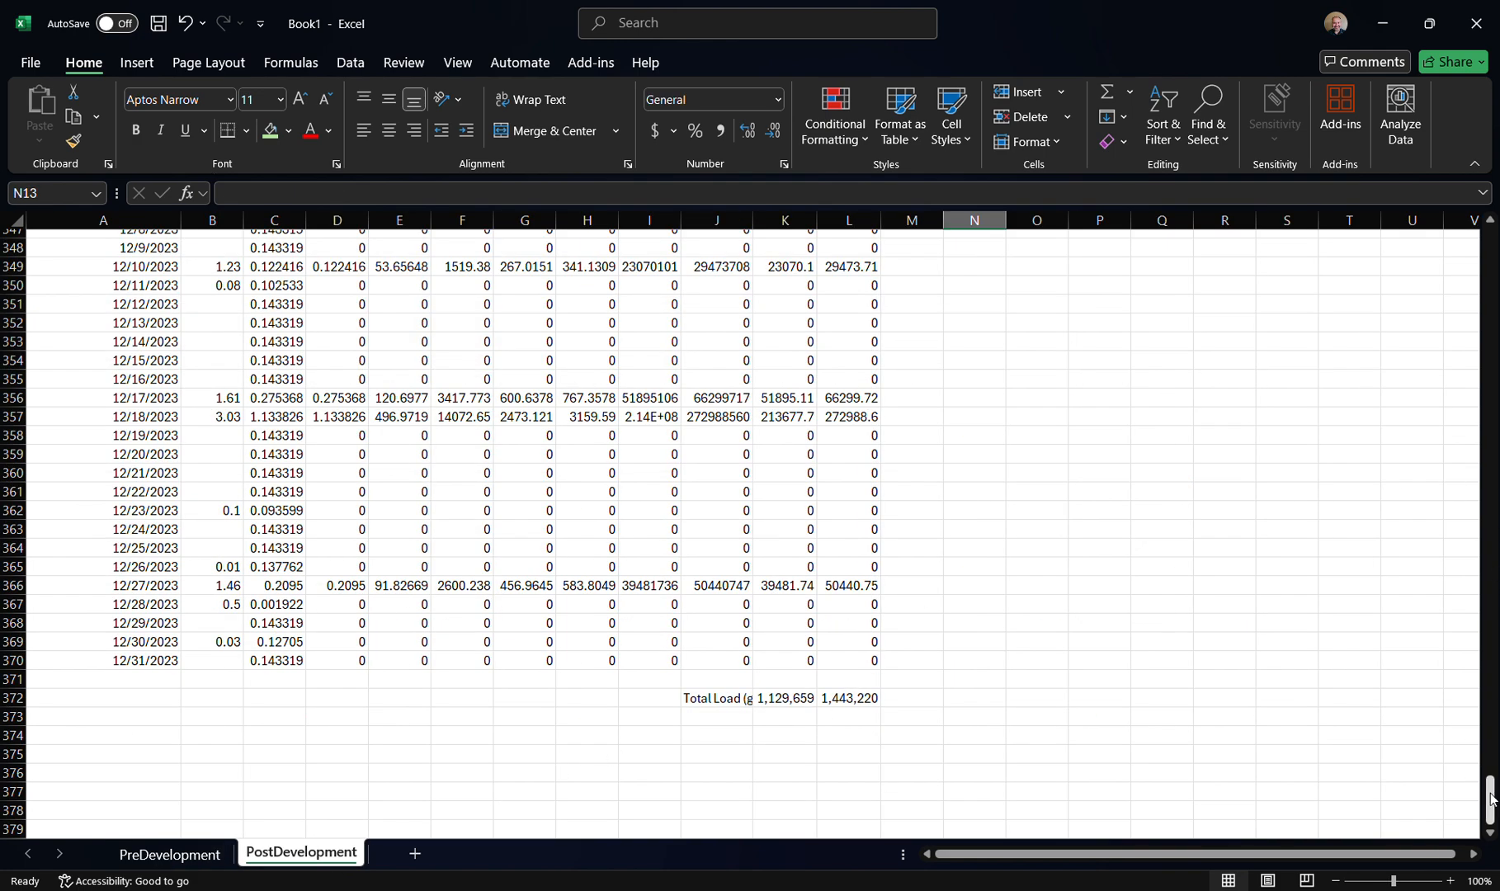
drag(1490, 799, 1490, 243)
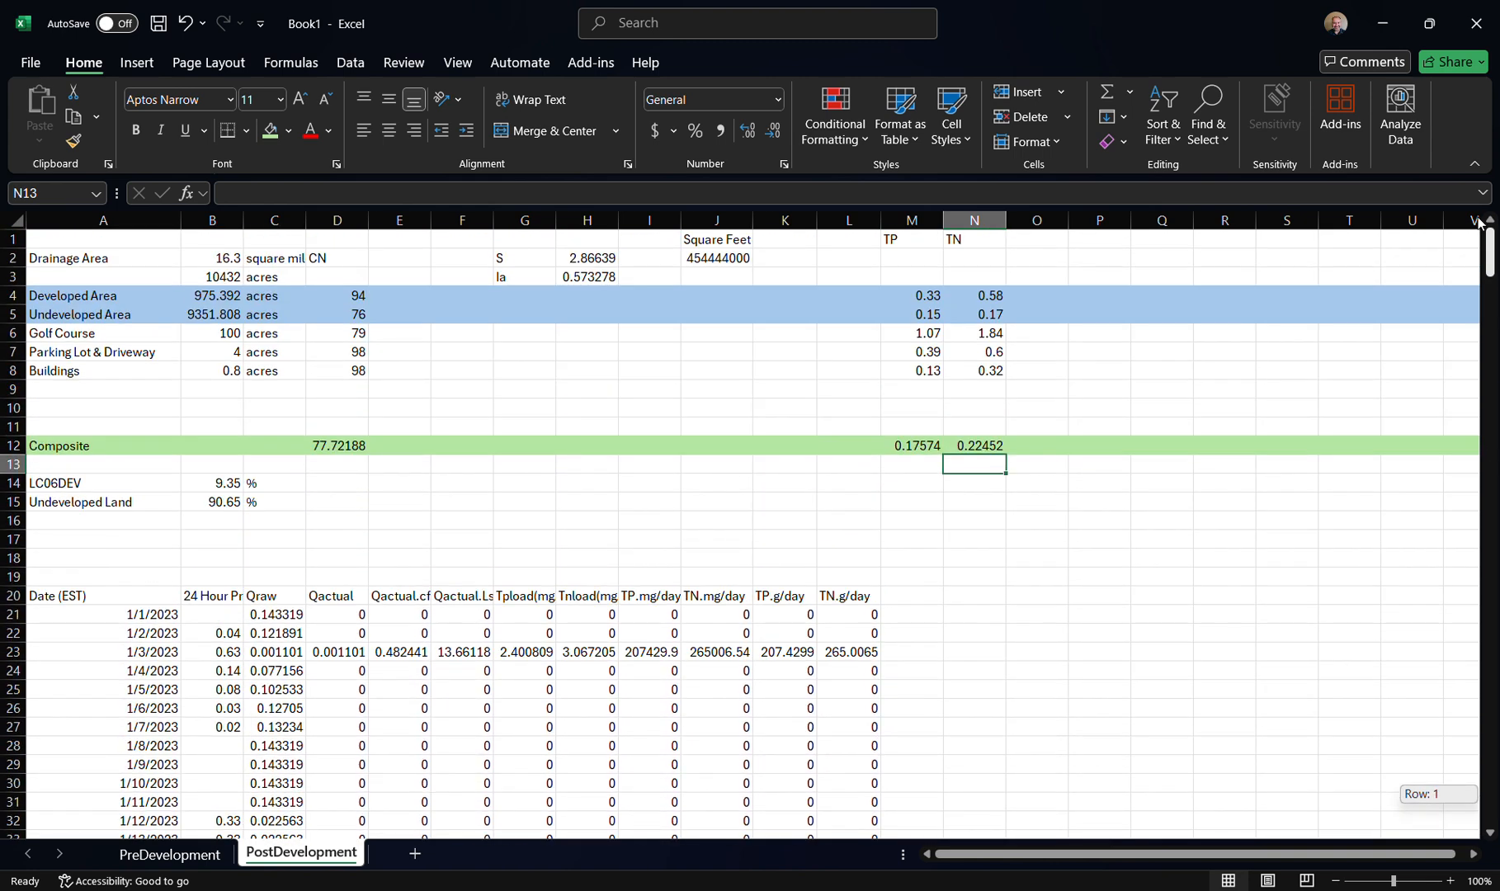